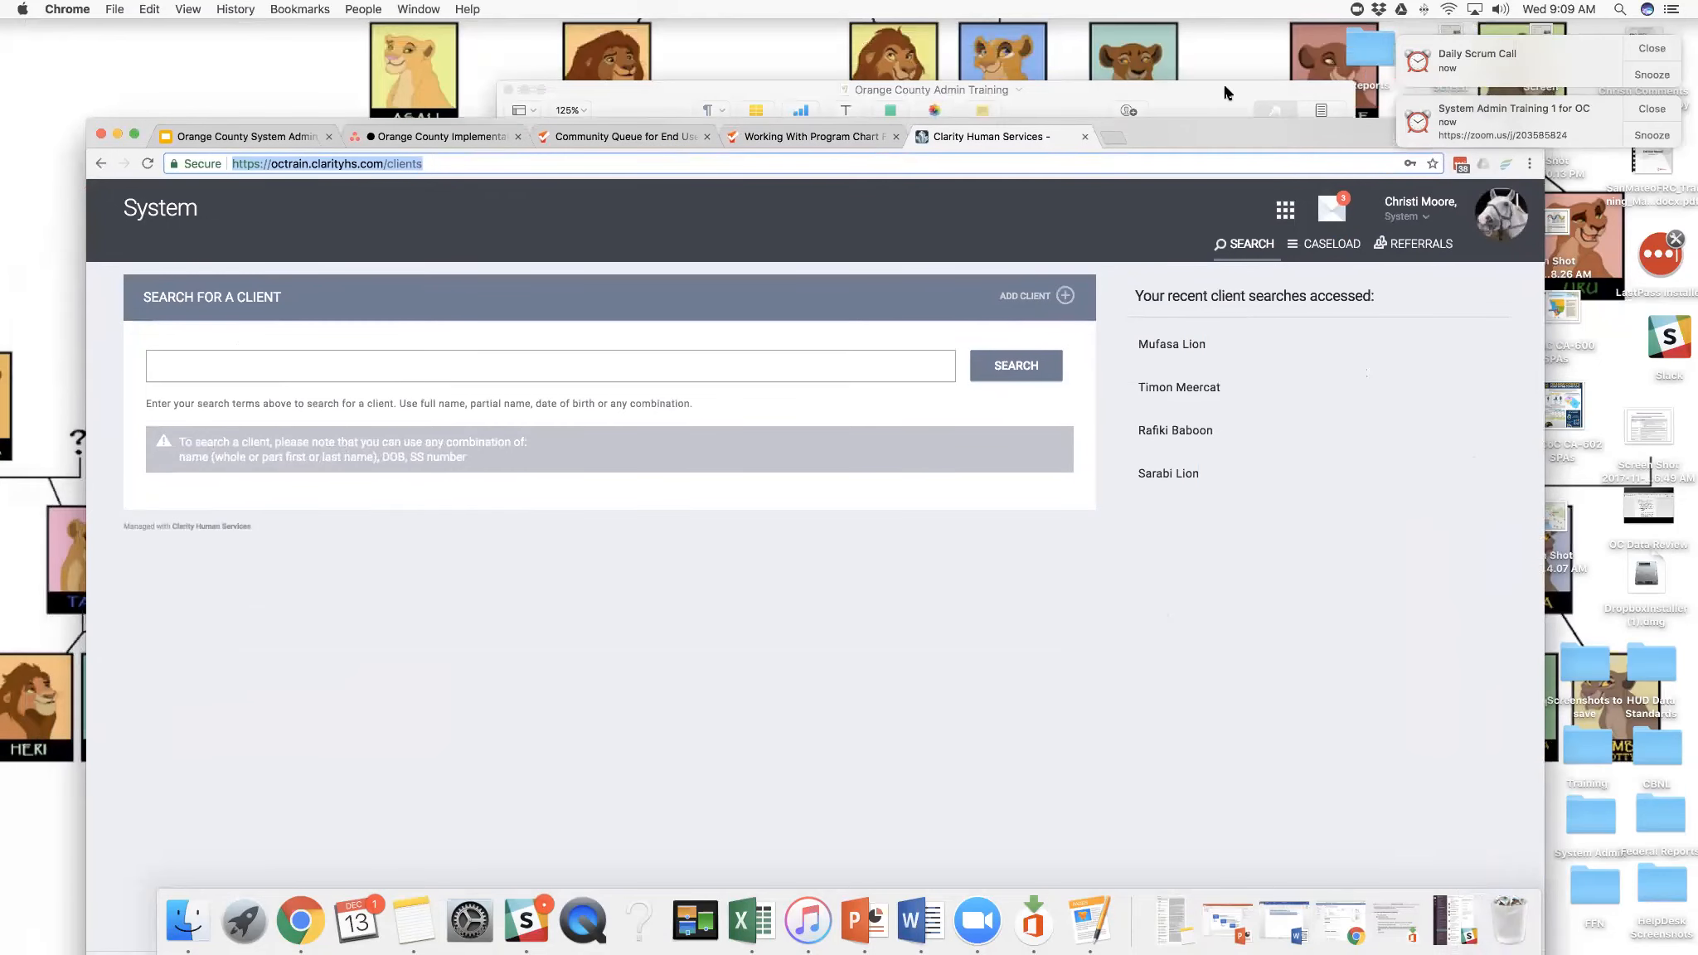
- Show the Orange County Admin Training agenda in Pages, and switch back to Chrome to view the Orange County Implementation board
click(1224, 92)
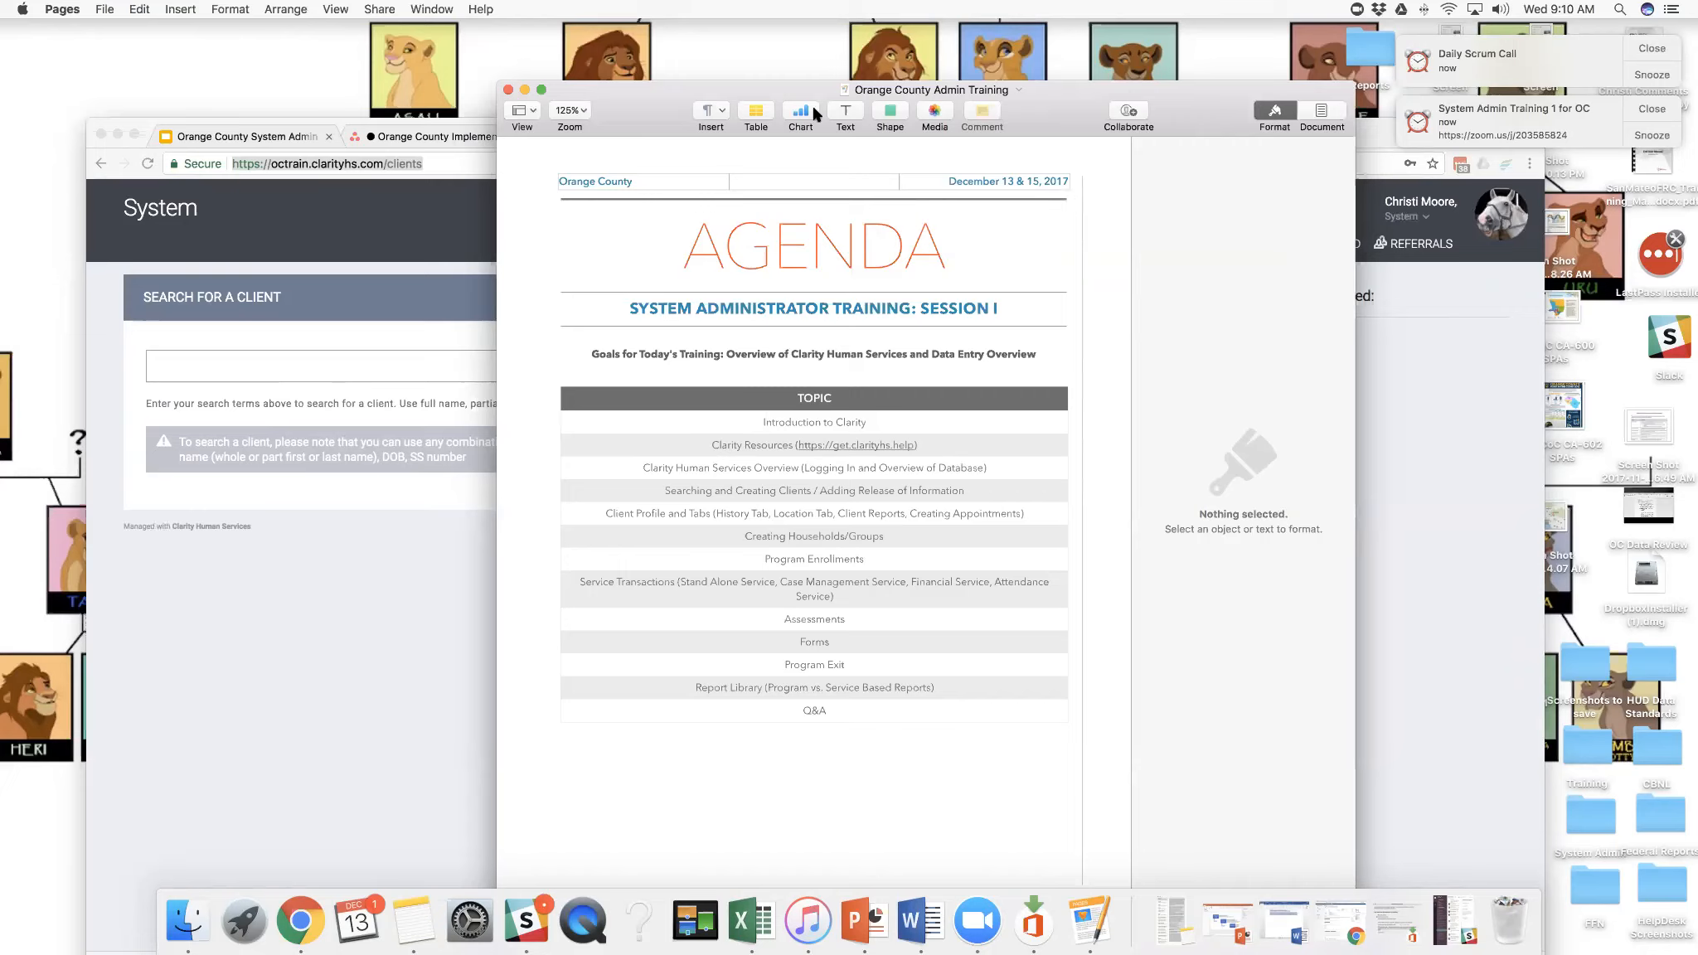
click(424, 124)
drag(423, 85, 423, 78)
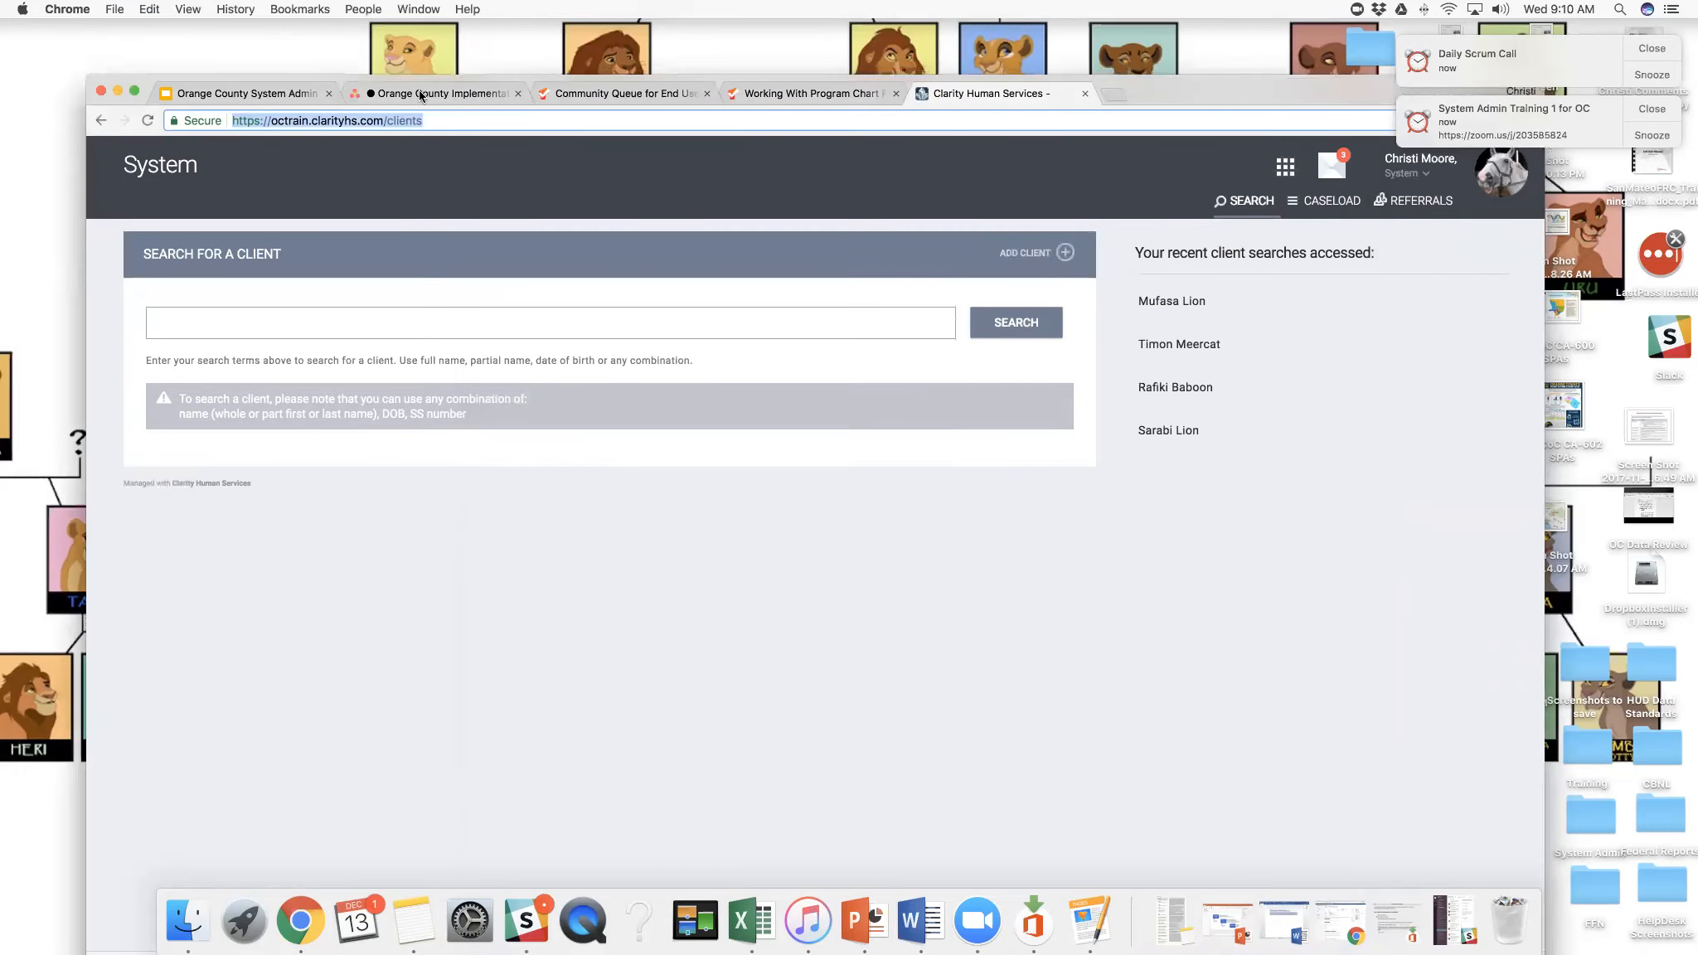
click(423, 95)
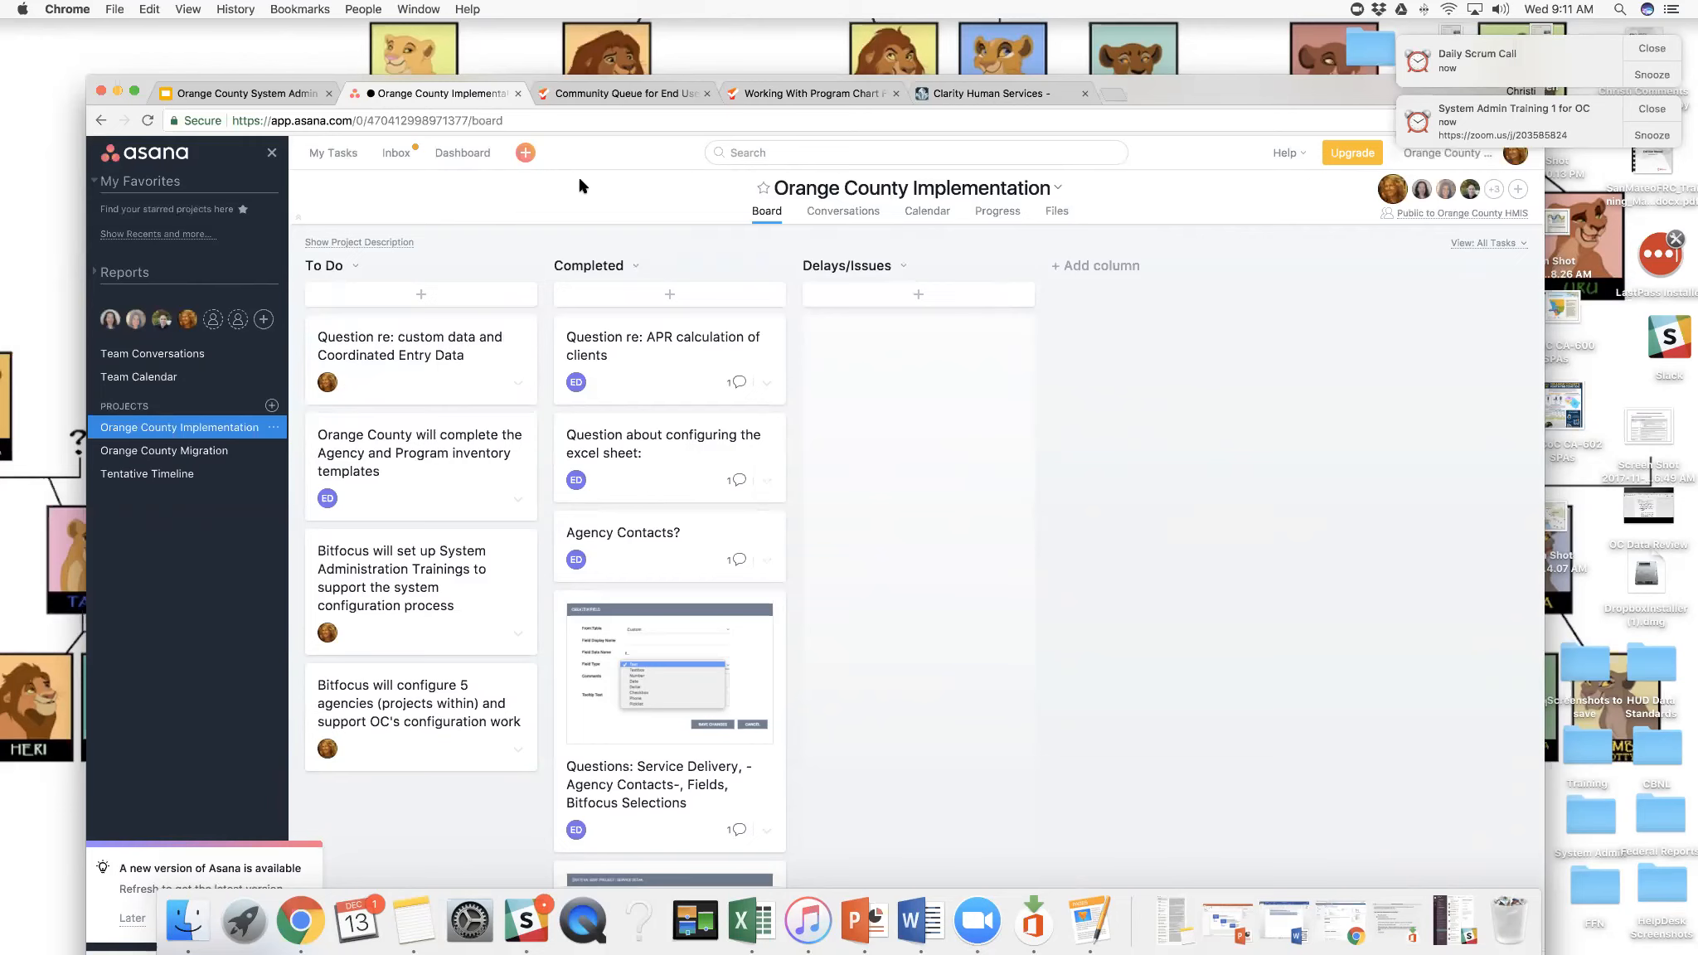
- Open the Clarity Human Services help center home page at get.clarityhs.help in a new browser tab
click(632, 101)
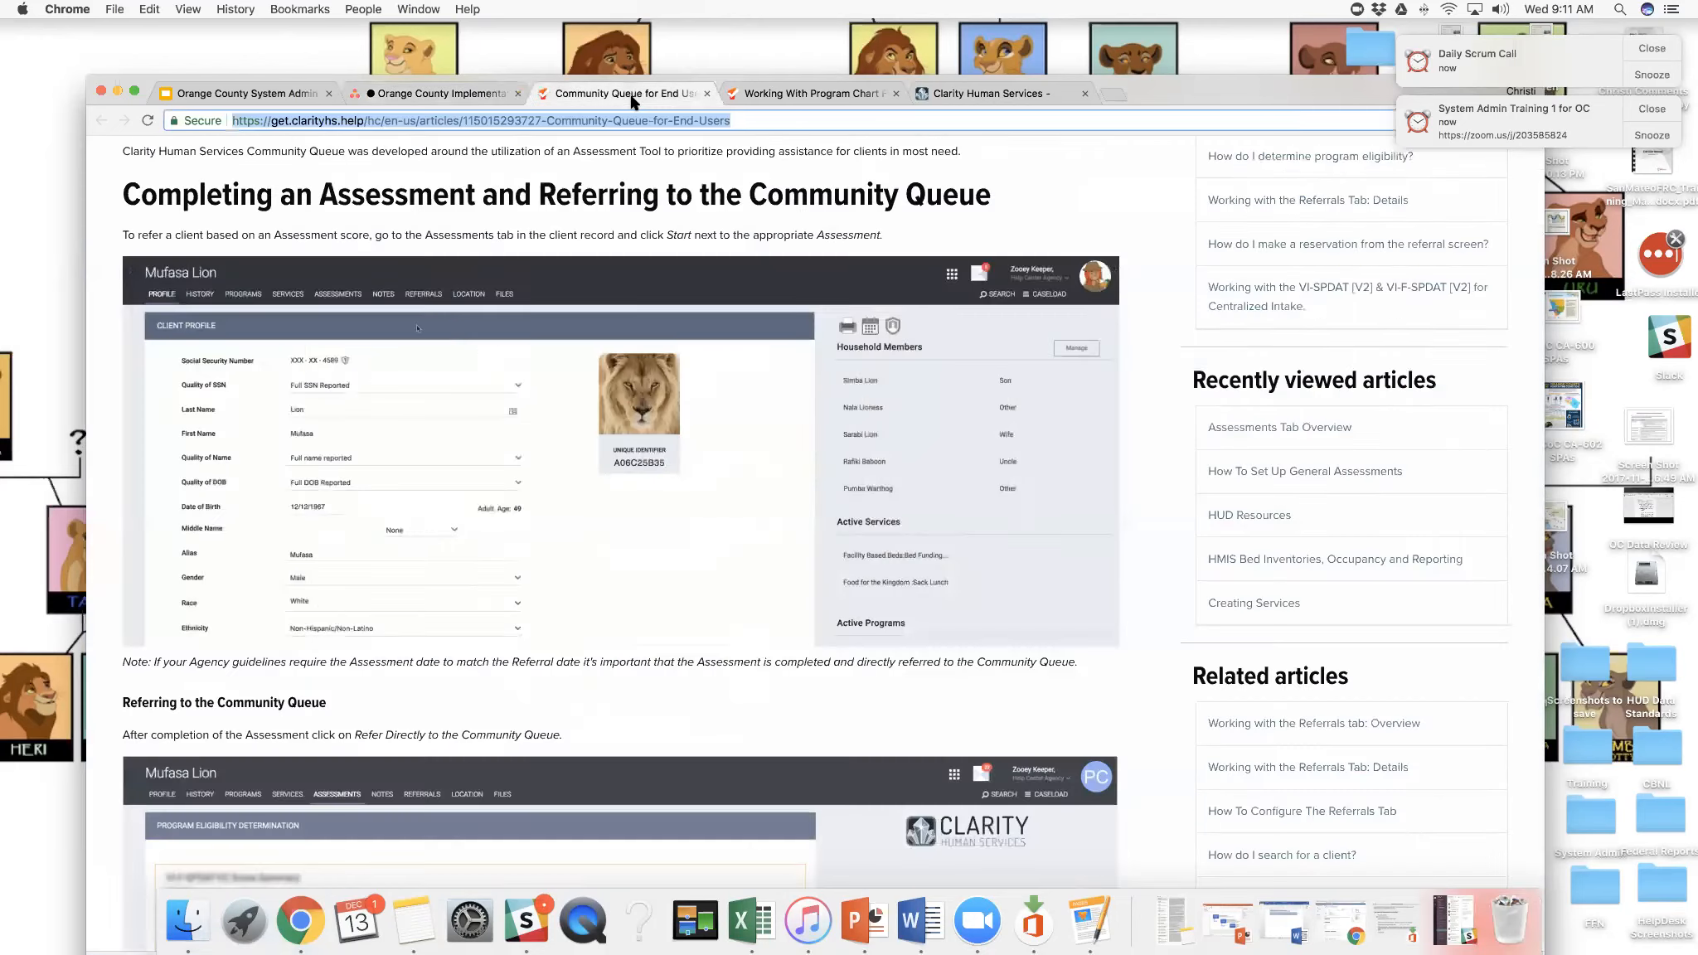
click(1115, 95)
text(get)
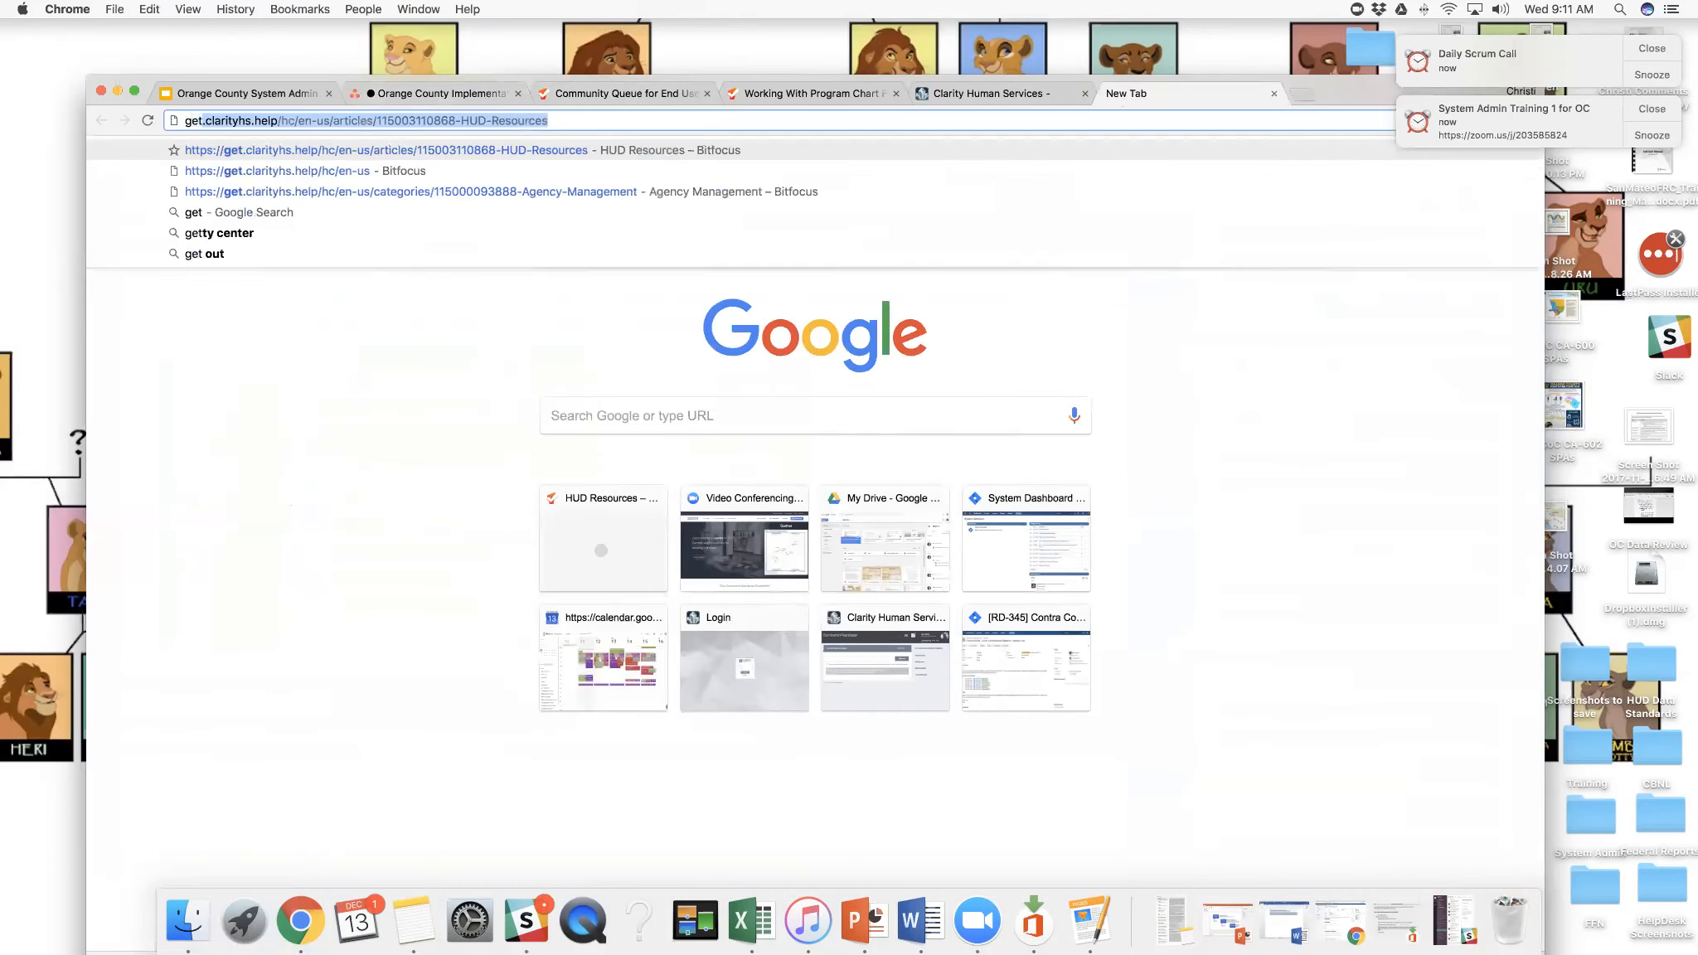
key(Return)
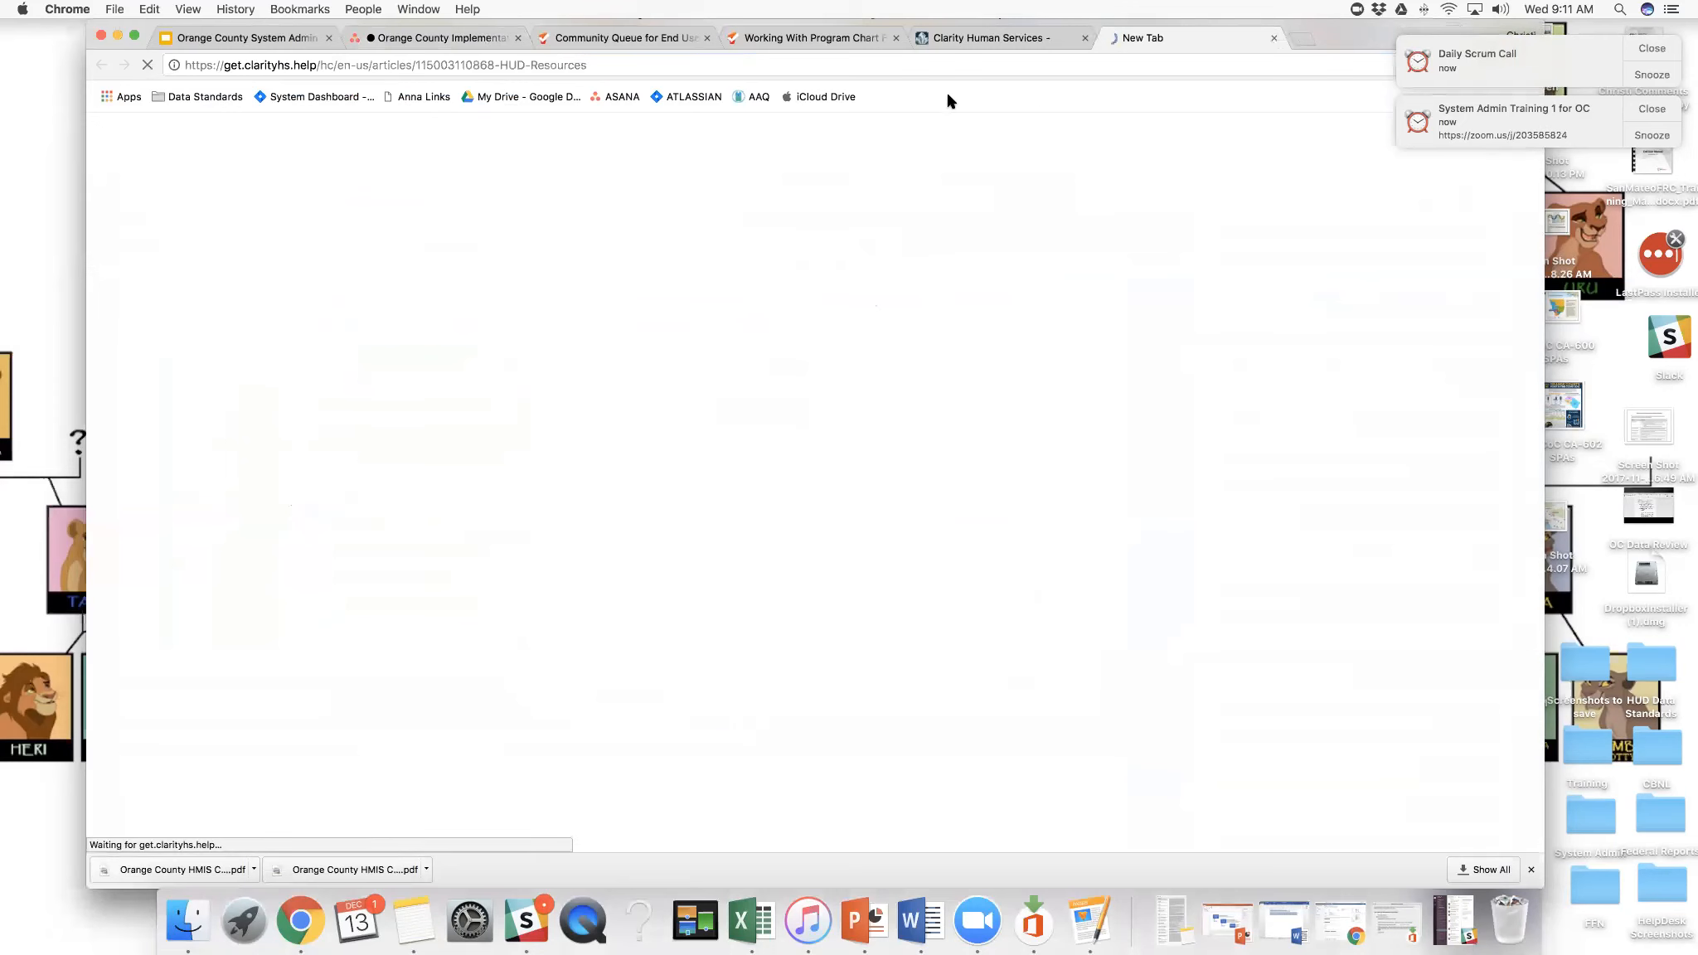
click(160, 177)
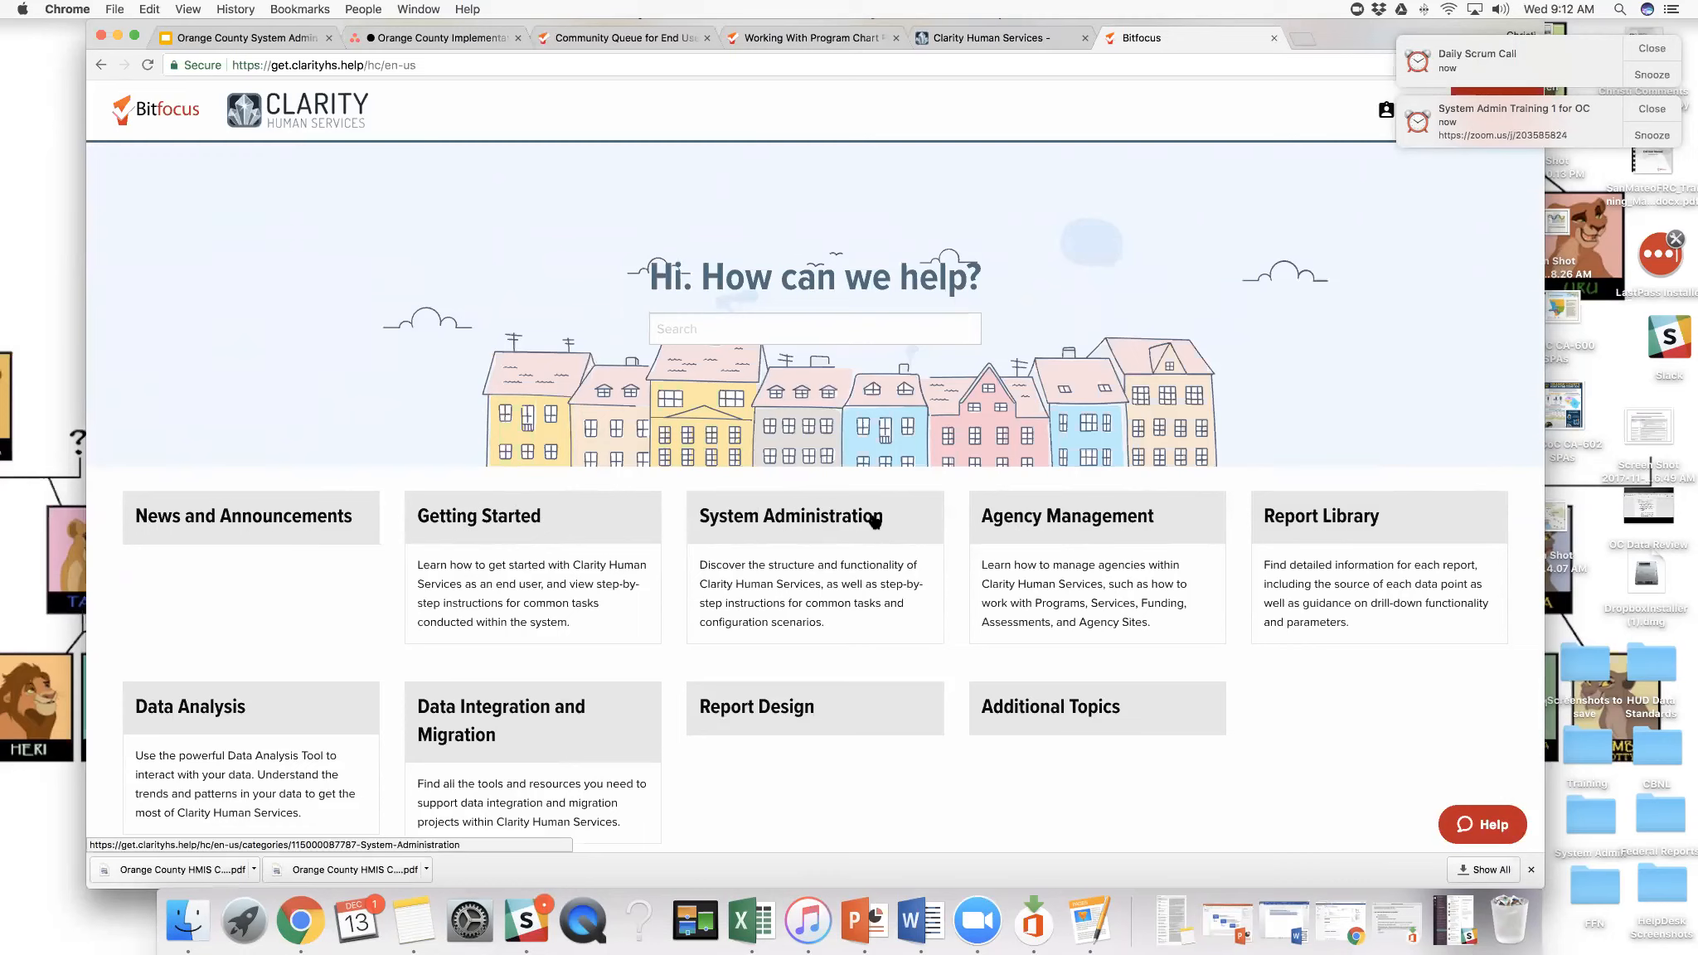
- Open the full article "Working with Your Staff Profile" from the Getting Started category
click(550, 525)
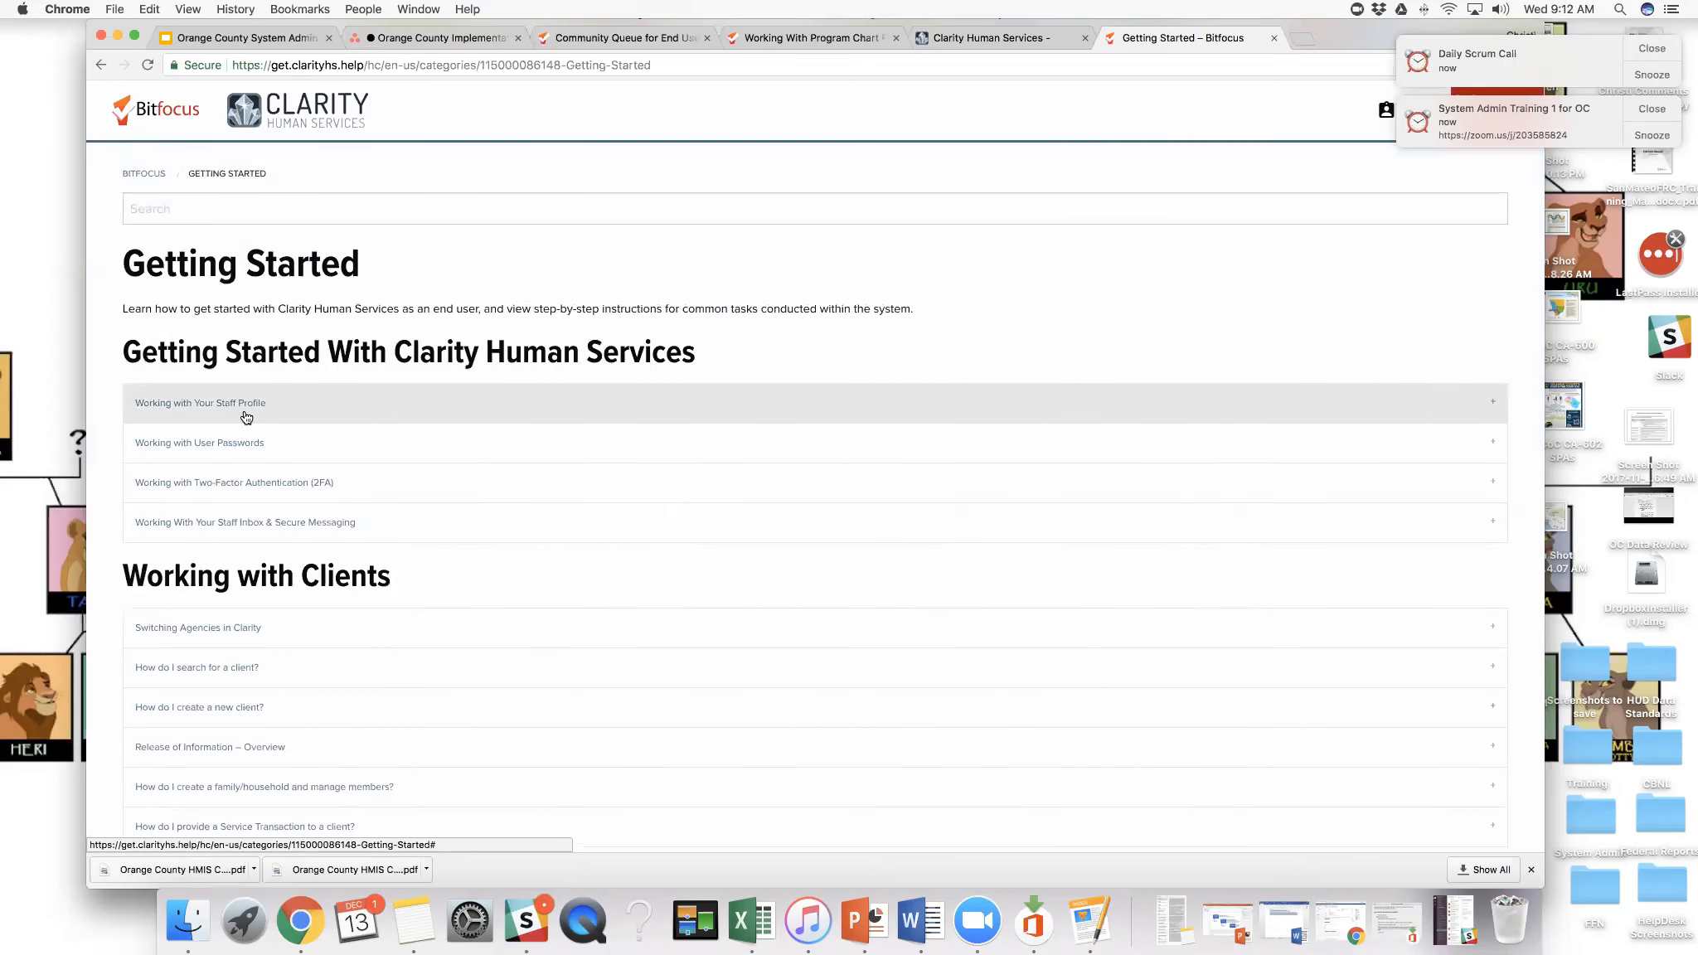
click(246, 415)
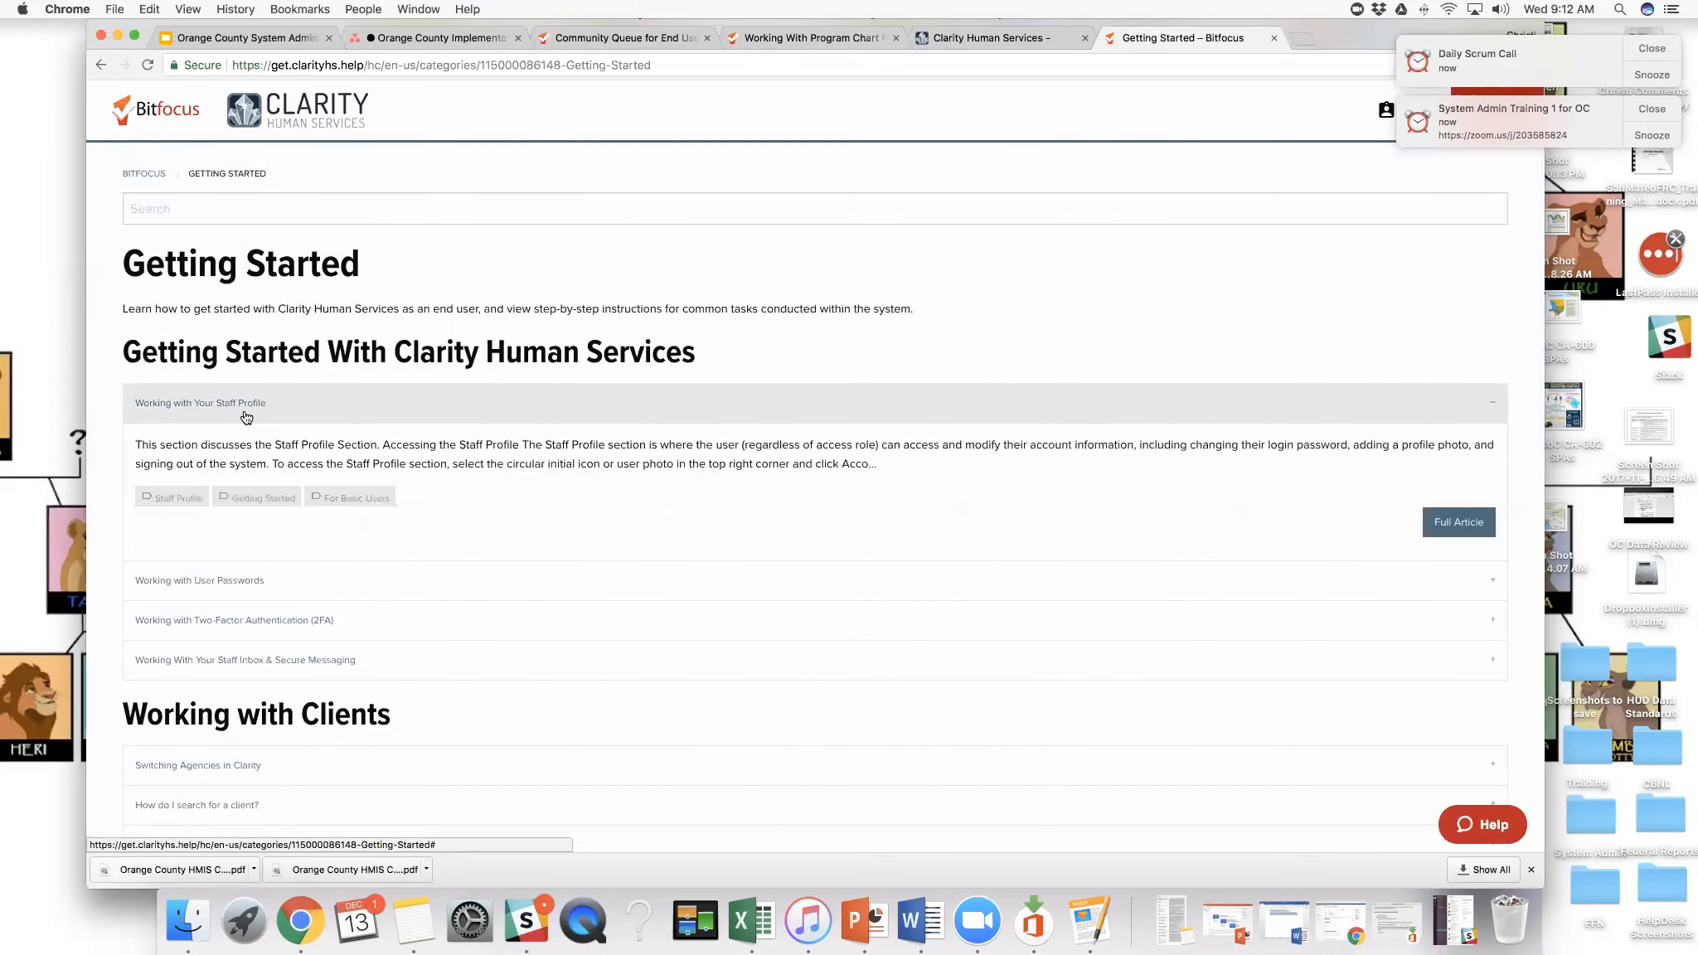
click(1450, 529)
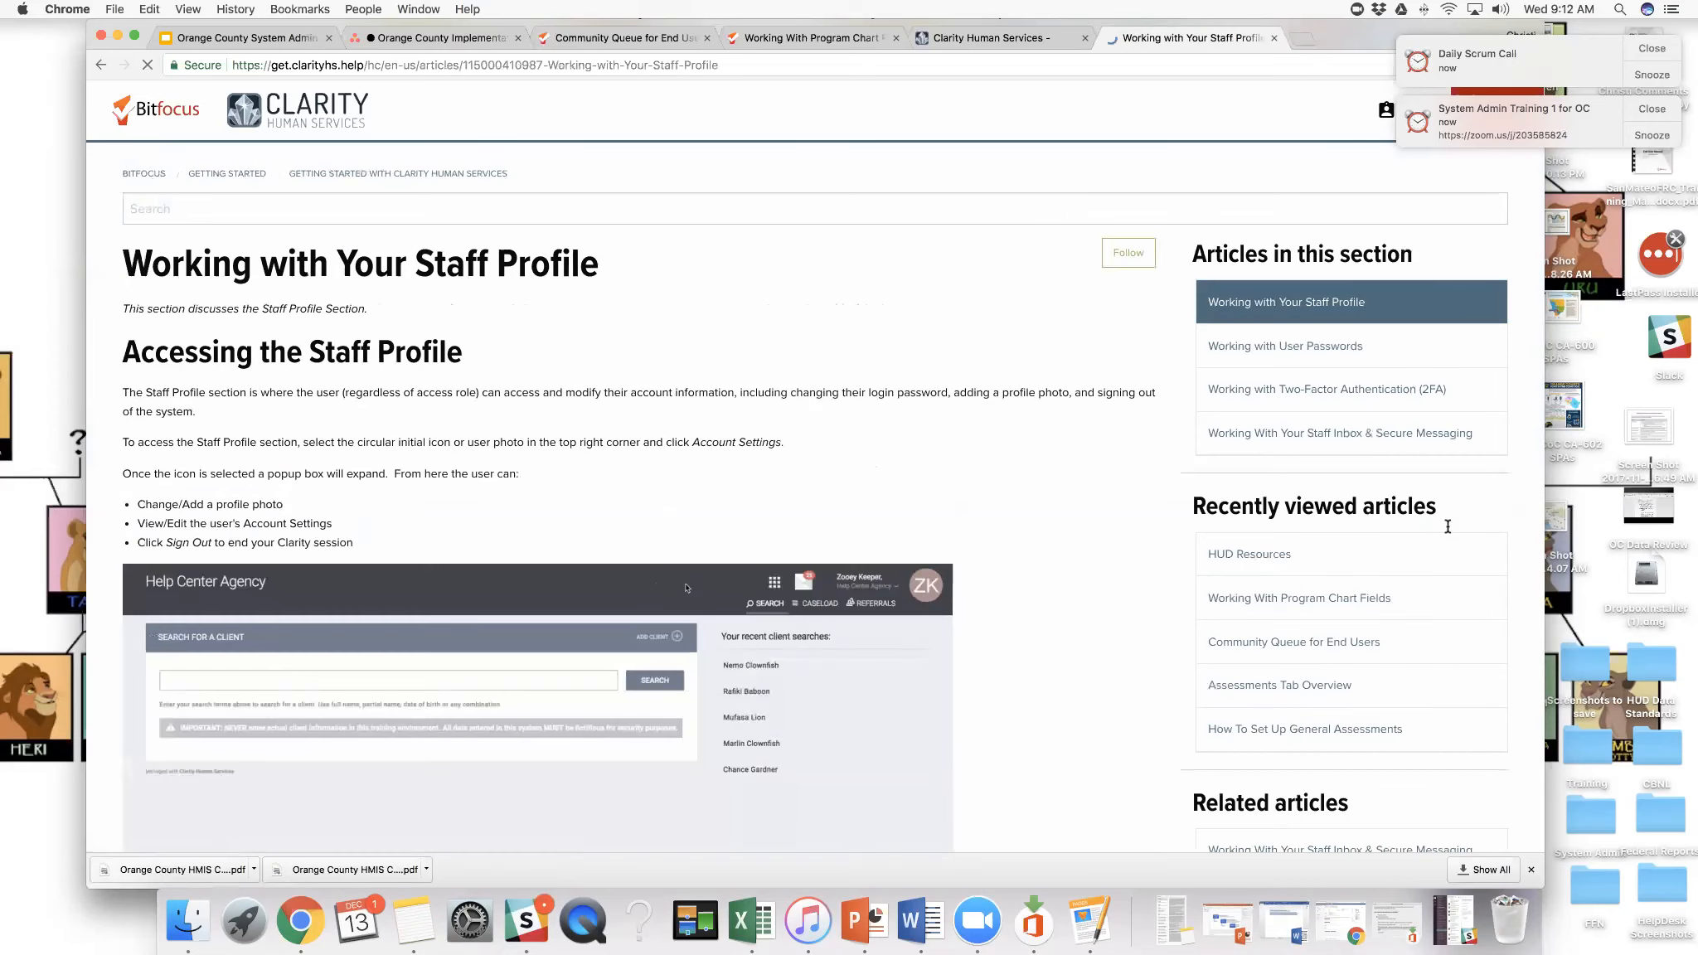
- Read through the staff profile article's sections on accessing the profile and changing or adding a profile photo
drag(844, 393, 895, 393)
scroll(862, 586, down, 1)
scroll(862, 586, down, 2)
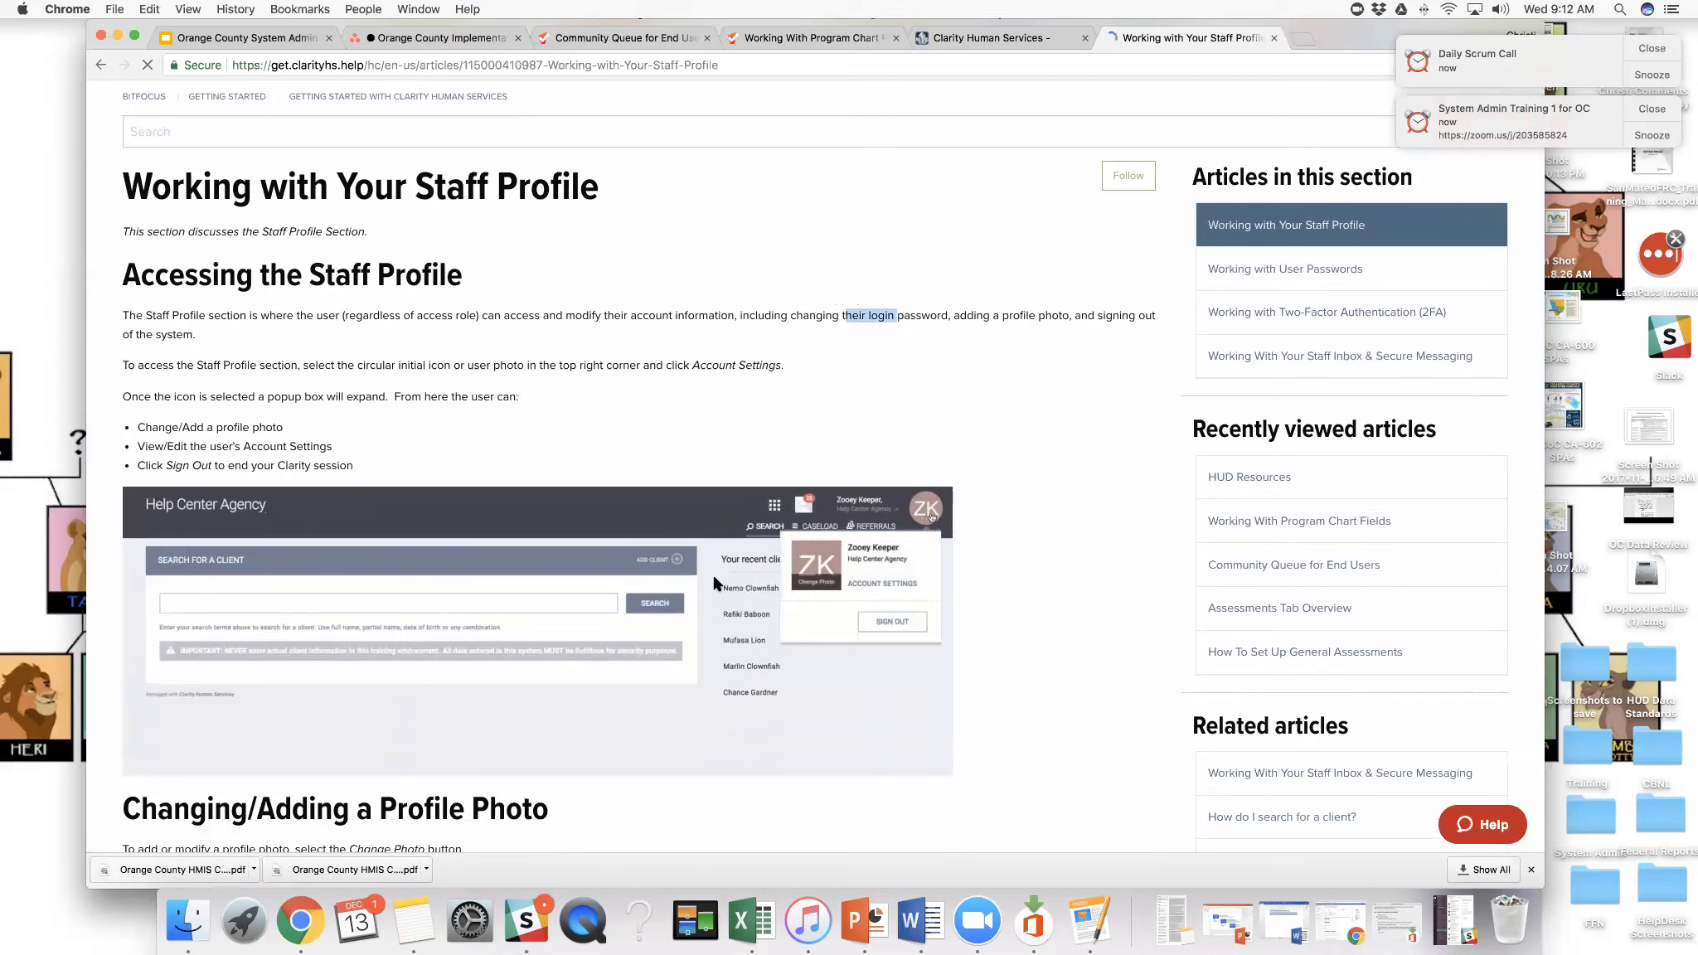
scroll(694, 582, down, 10)
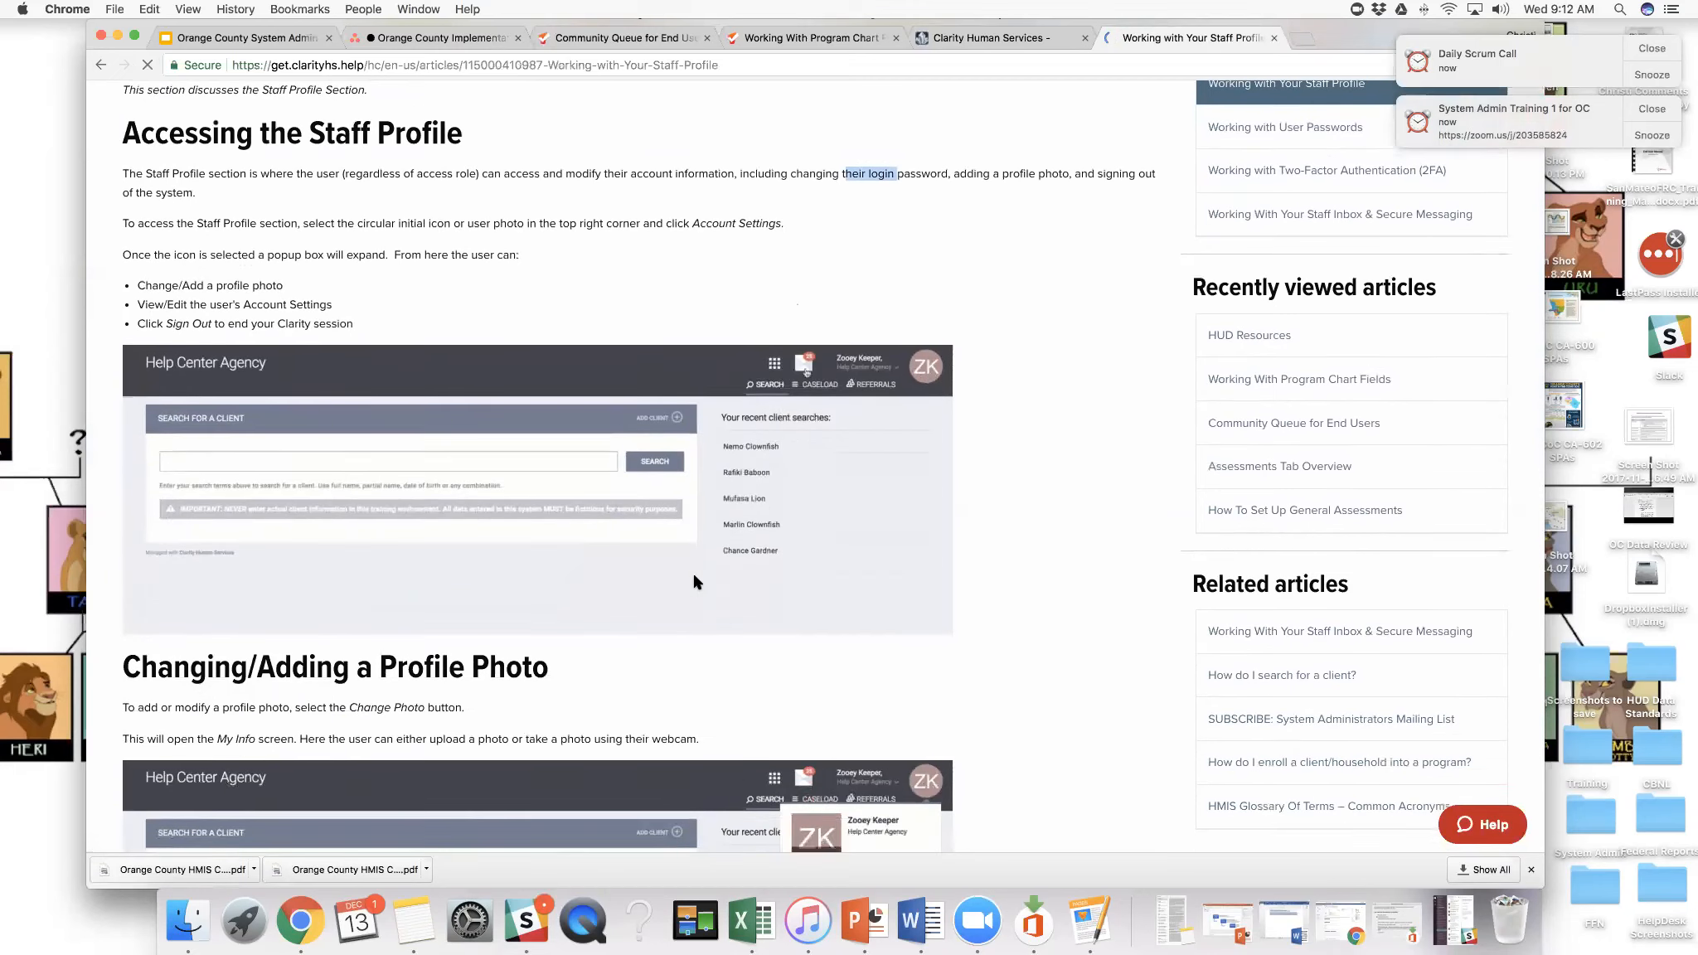
scroll(695, 582, down, 7)
scroll(694, 582, up, 9)
scroll(695, 582, up, 8)
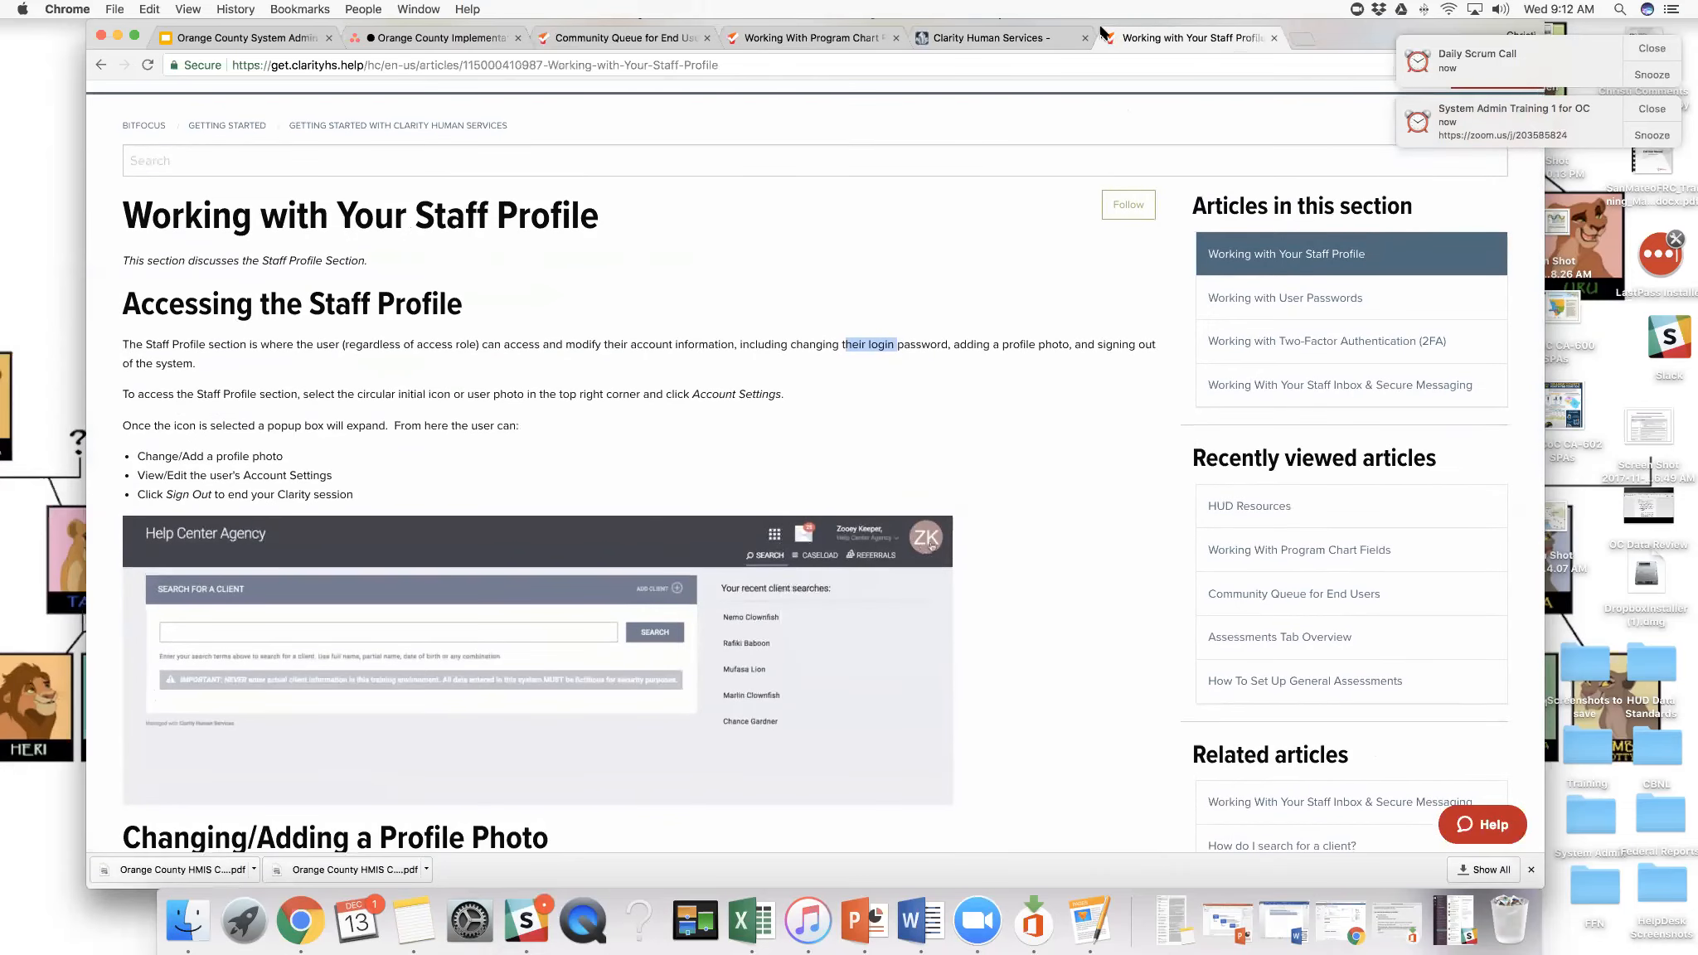
drag(1102, 29, 1111, 83)
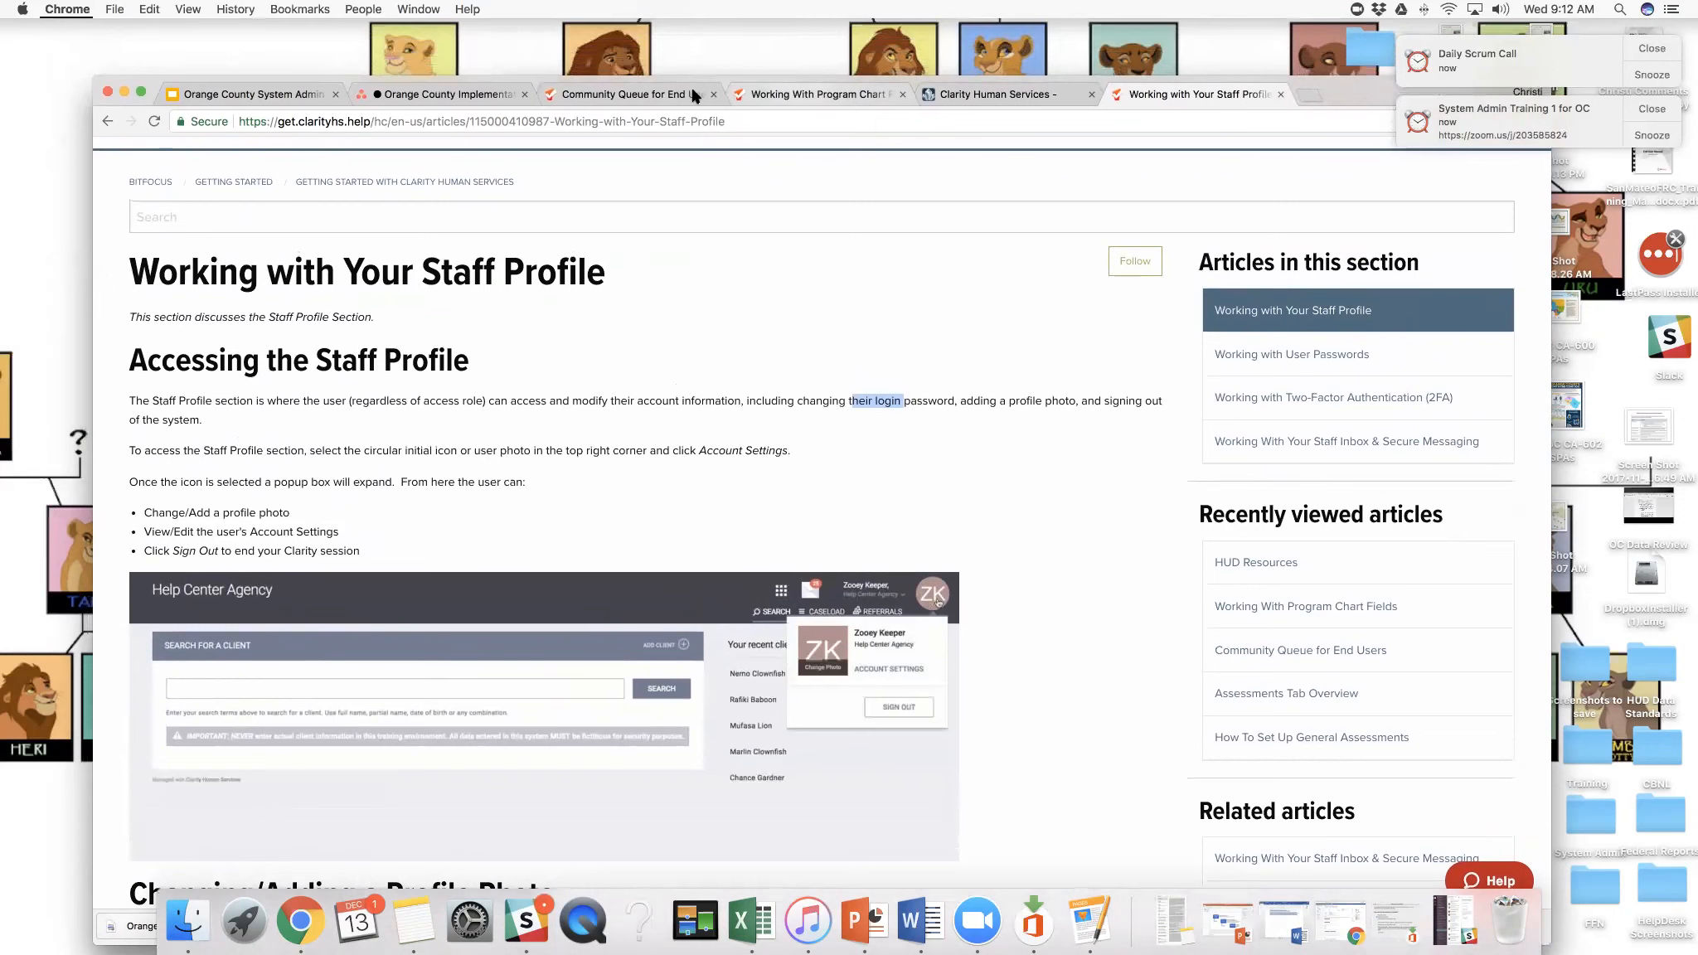
- Review the Community Queue for End Users article, including completing an assessment, referring to the queue and its section list
click(668, 97)
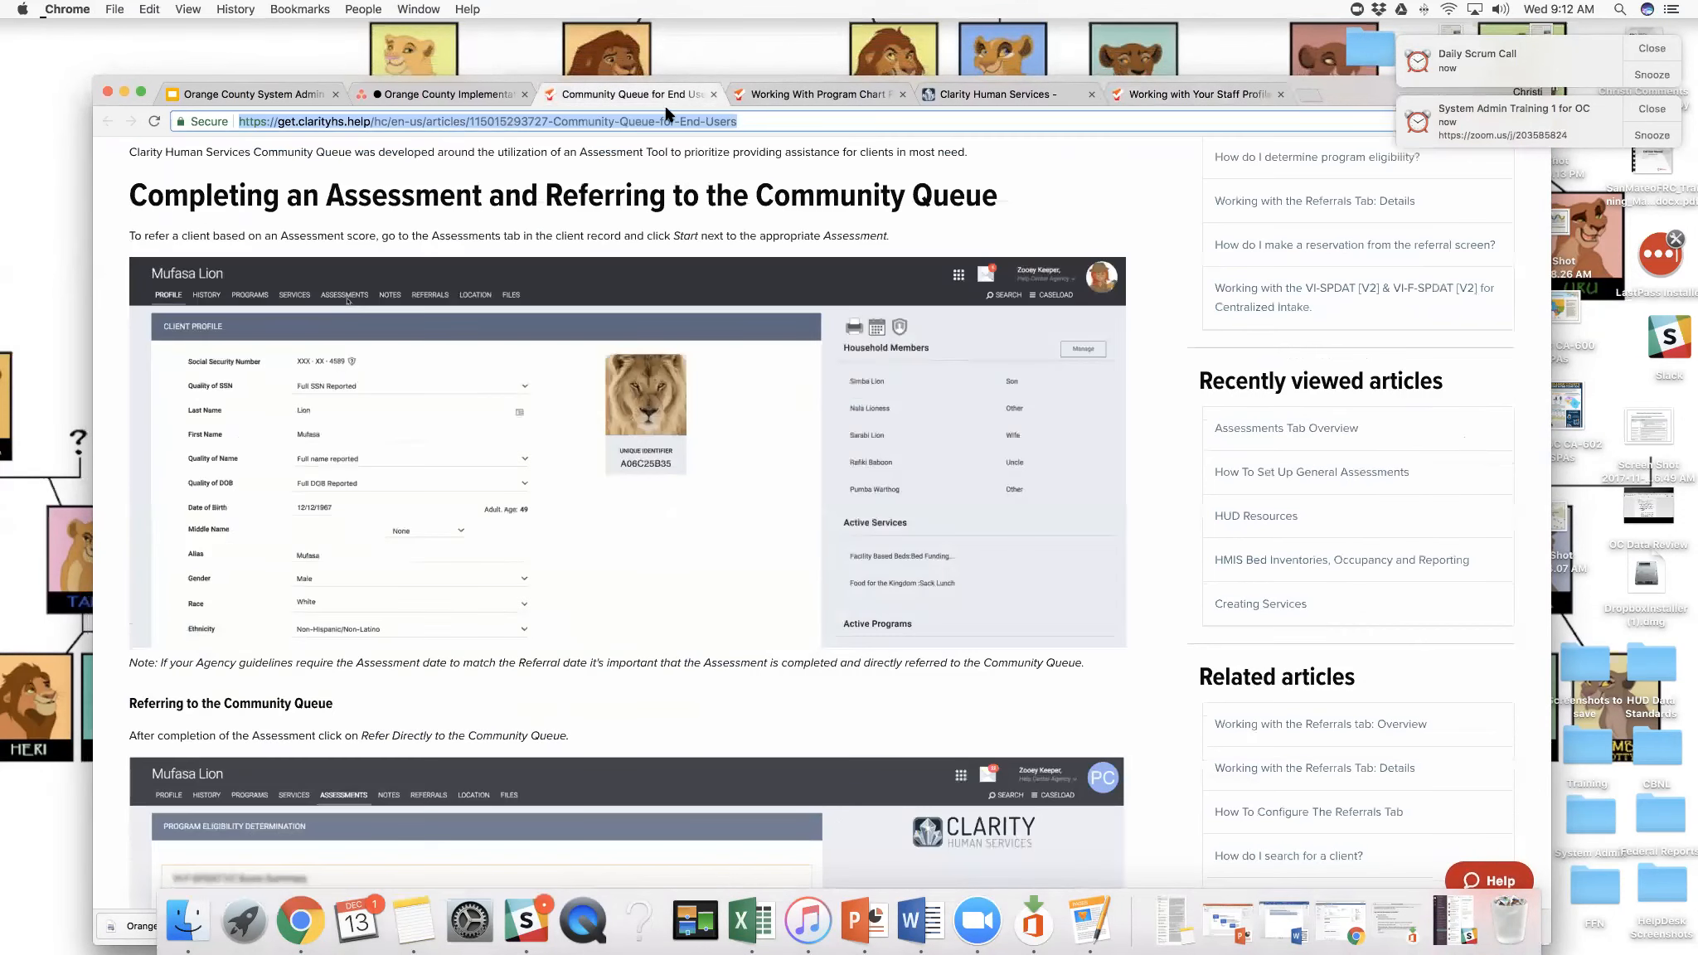
scroll(658, 193, down, 1)
scroll(663, 195, down, 1)
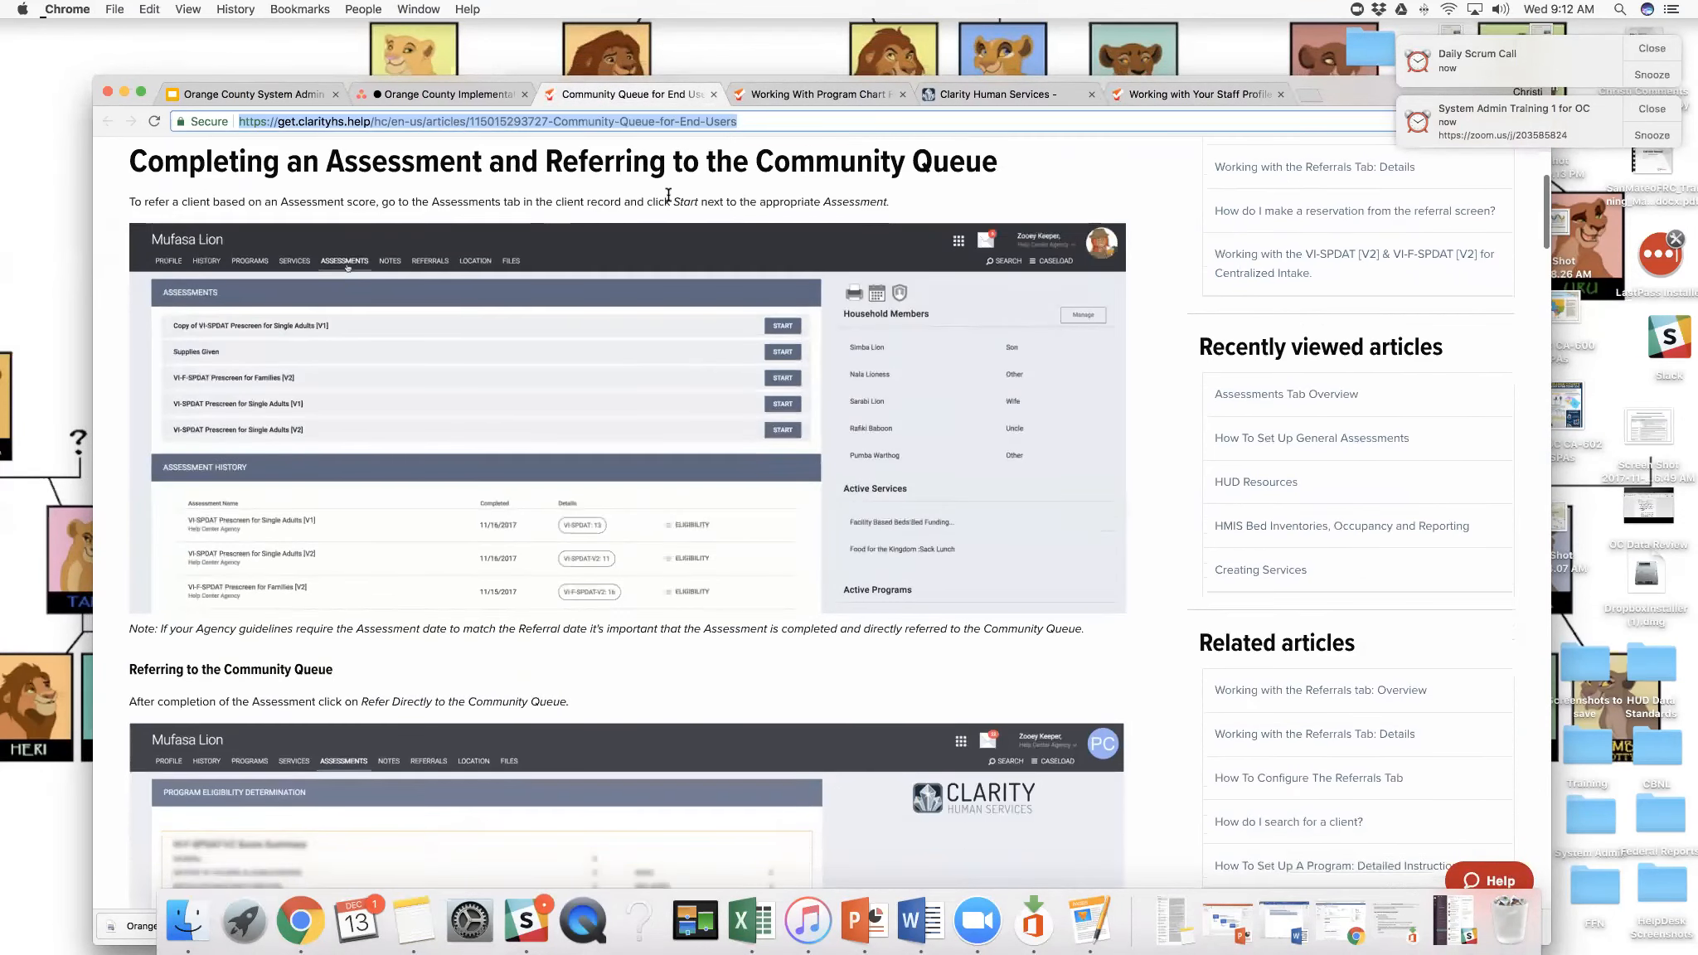
scroll(703, 194, up, 2)
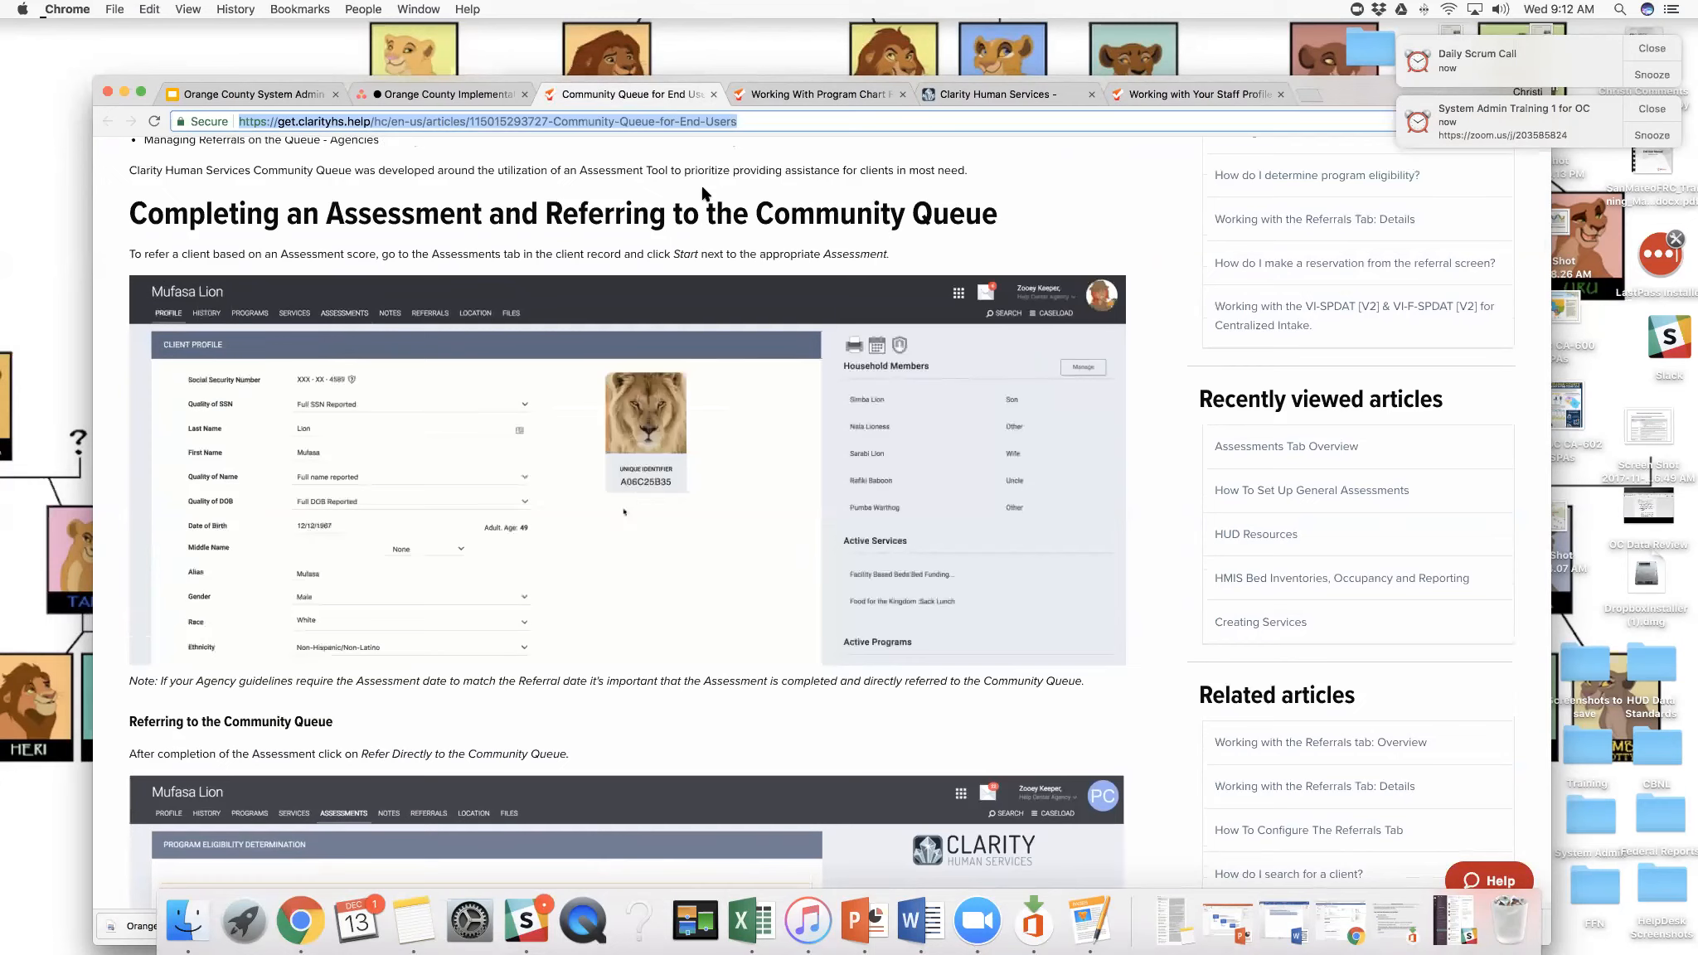
scroll(688, 267, down, 5)
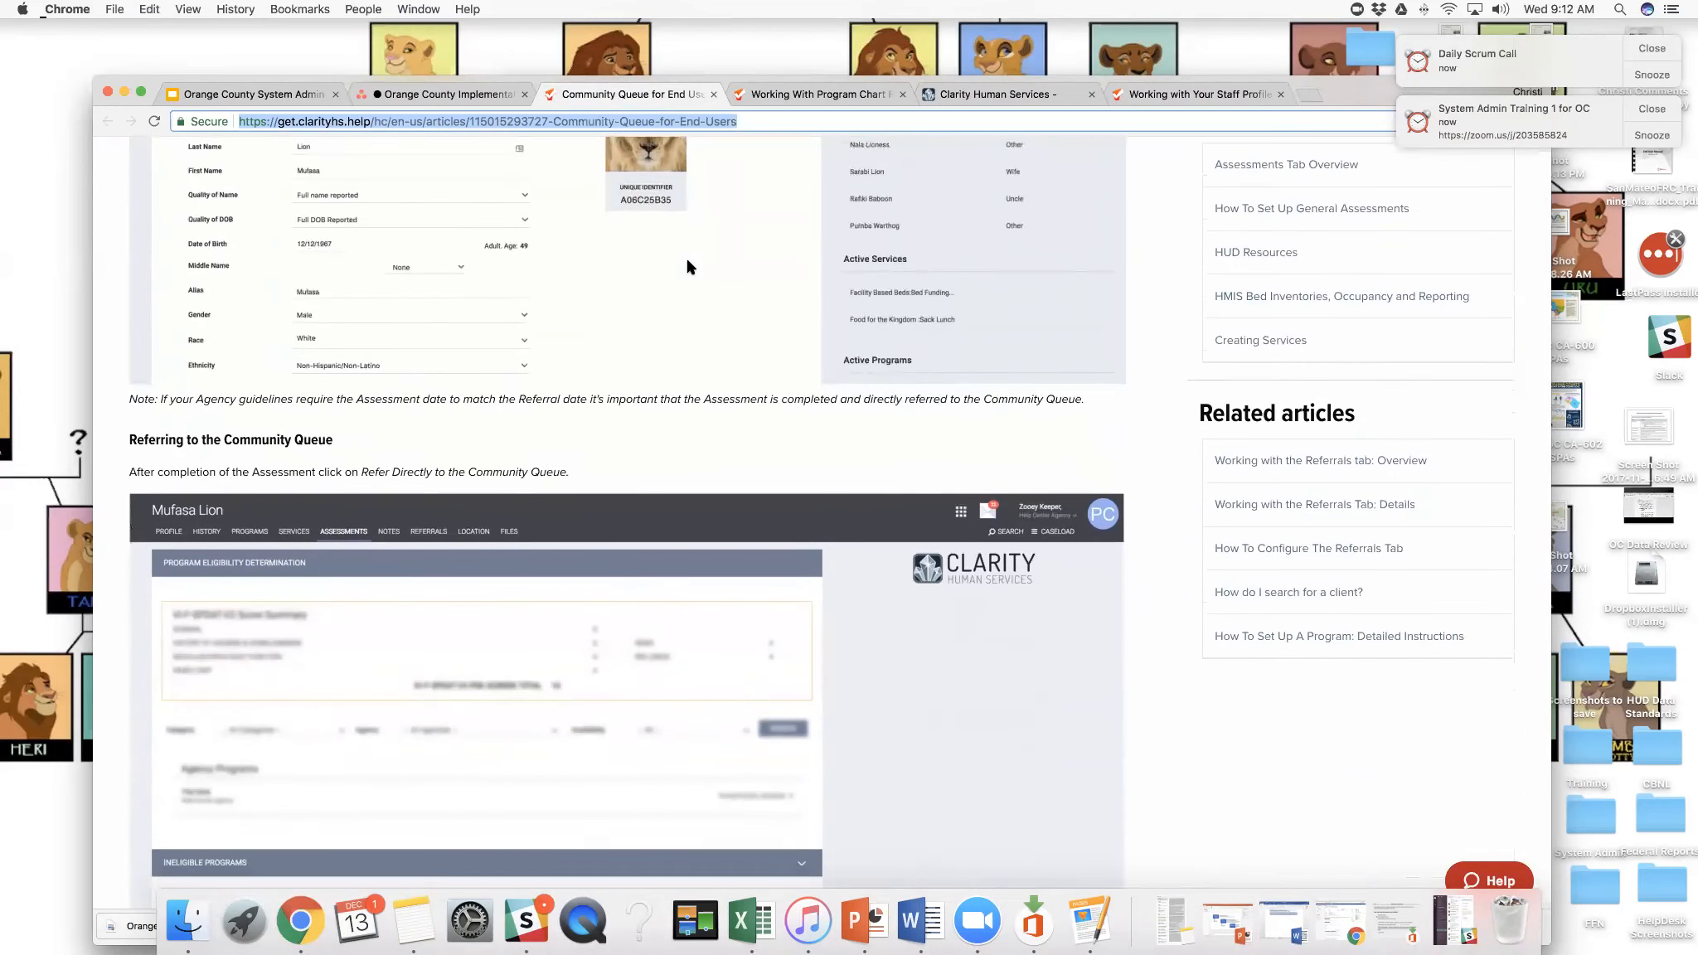
scroll(688, 267, down, 10)
scroll(688, 267, down, 3)
scroll(688, 267, up, 12)
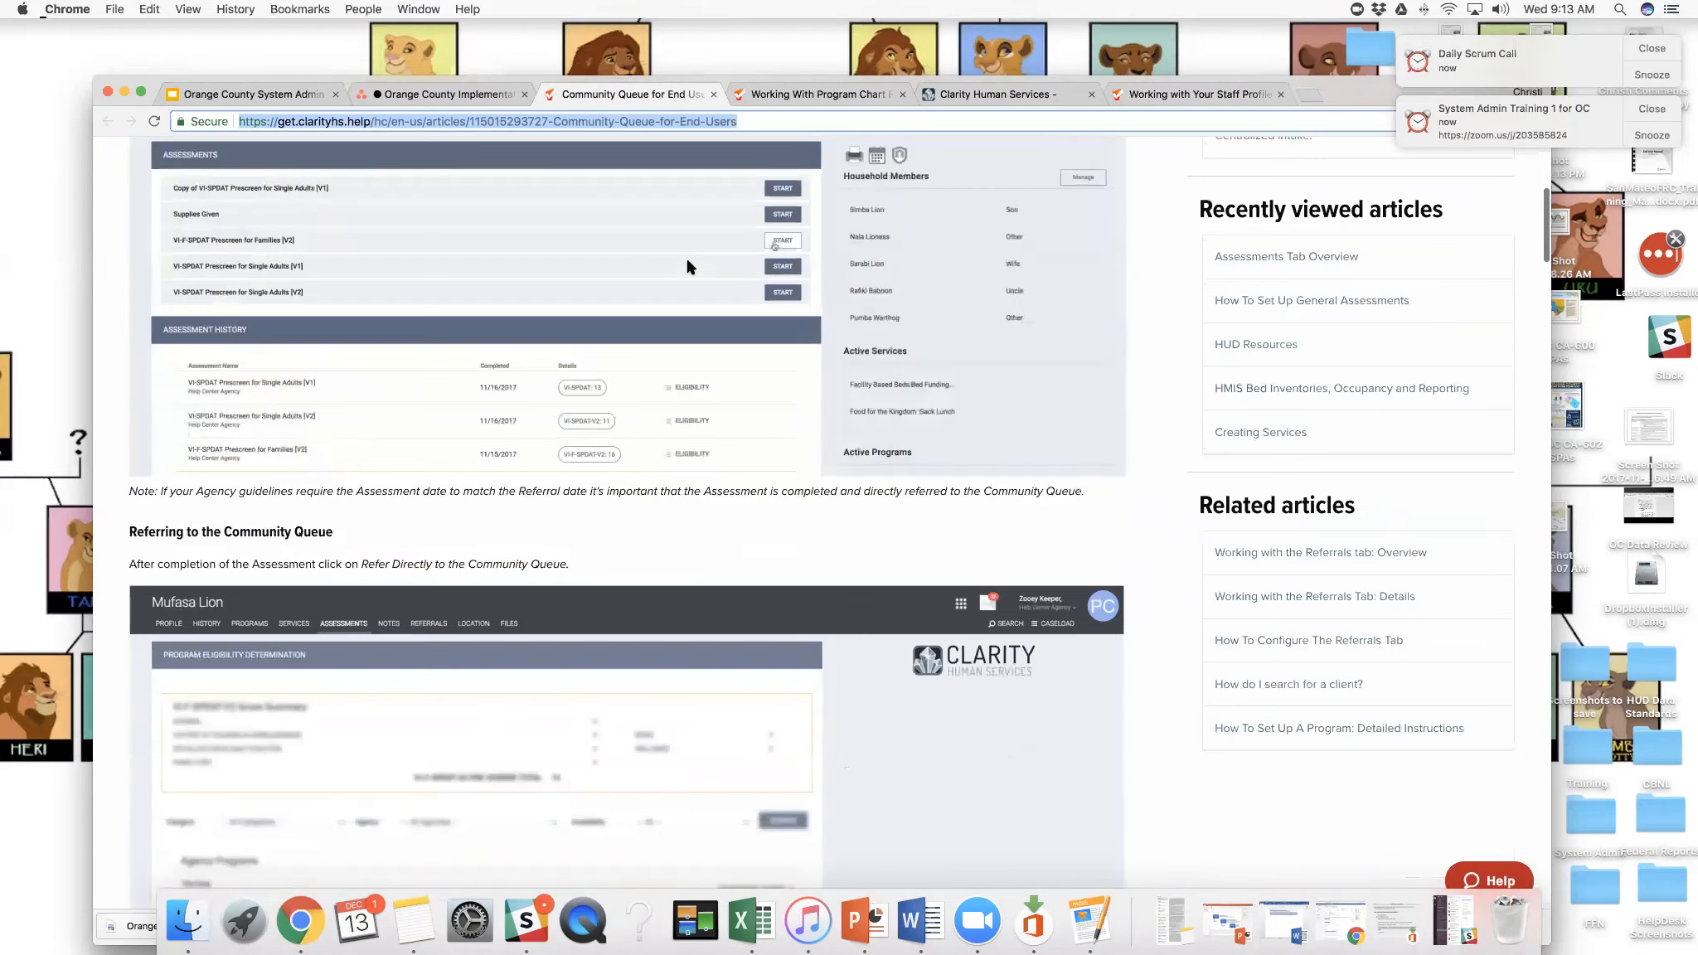
scroll(688, 267, up, 3)
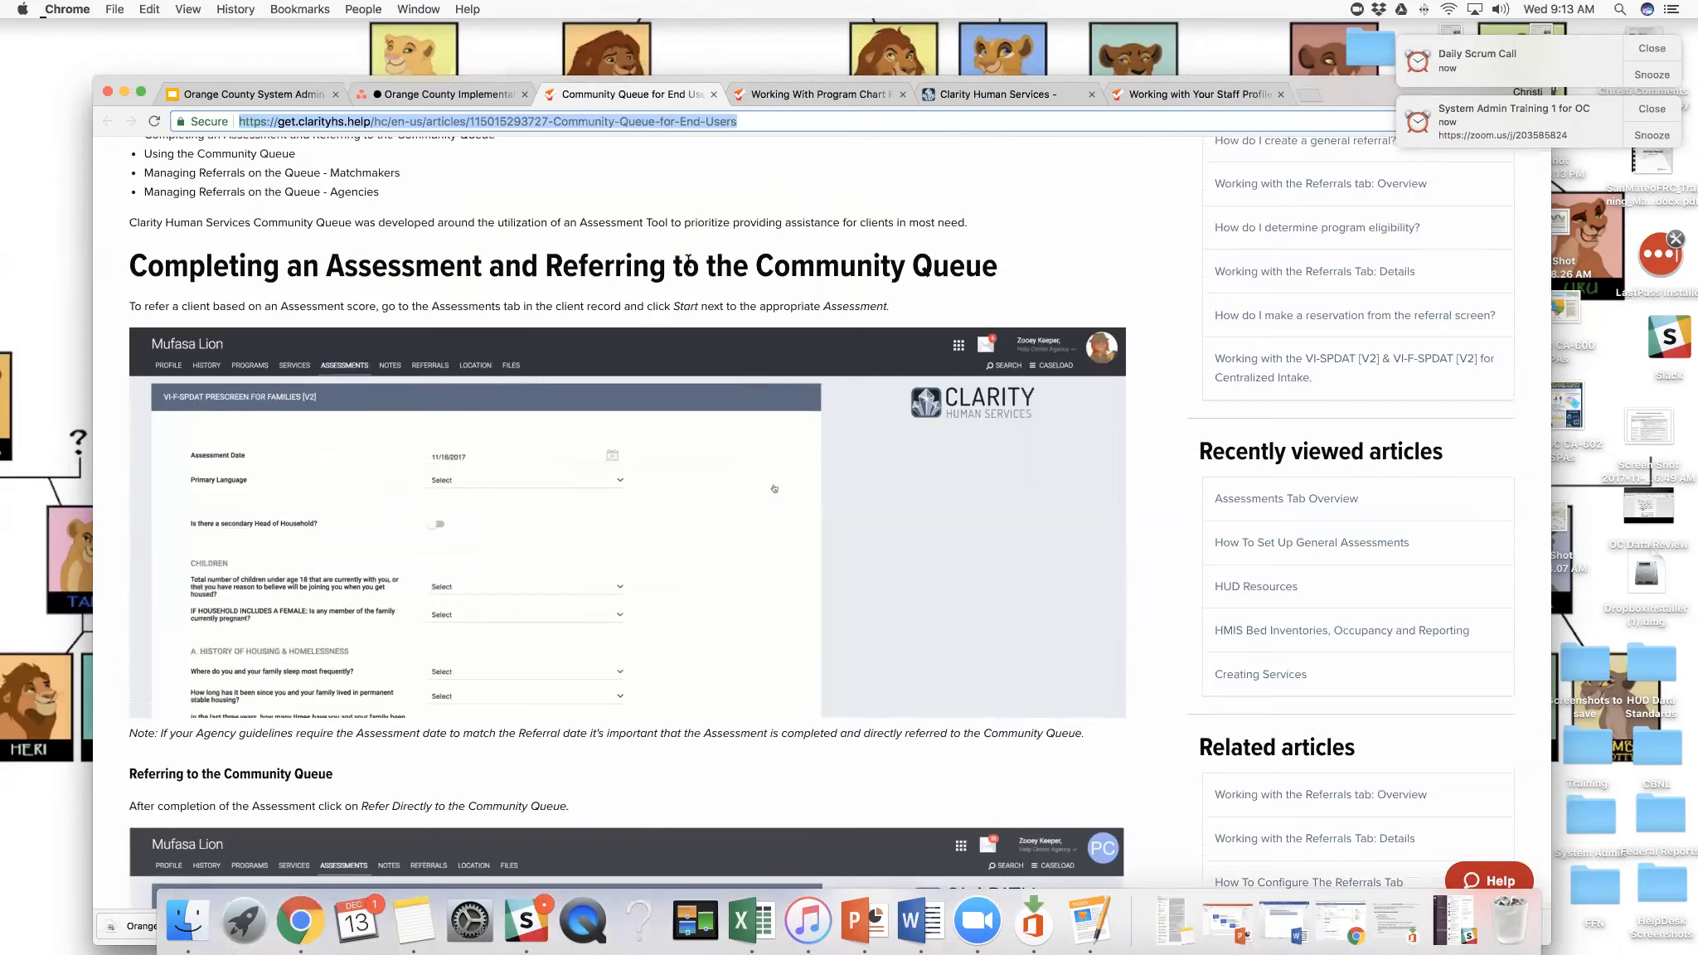
scroll(688, 261, up, 4)
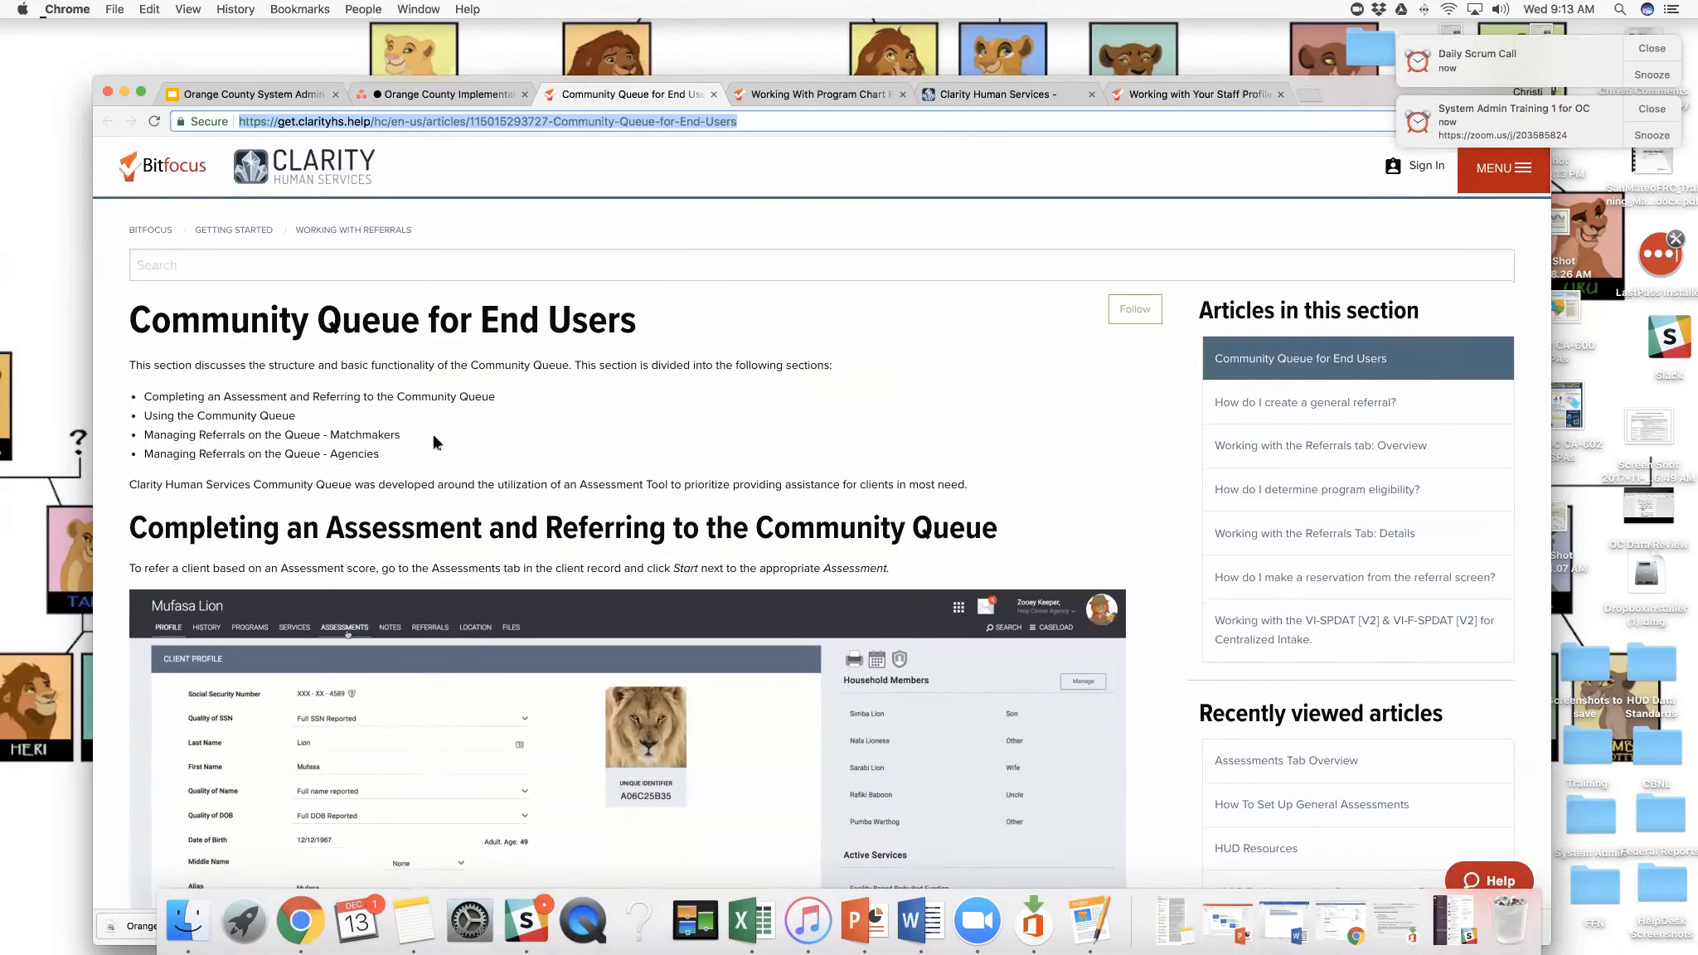
drag(422, 396, 495, 400)
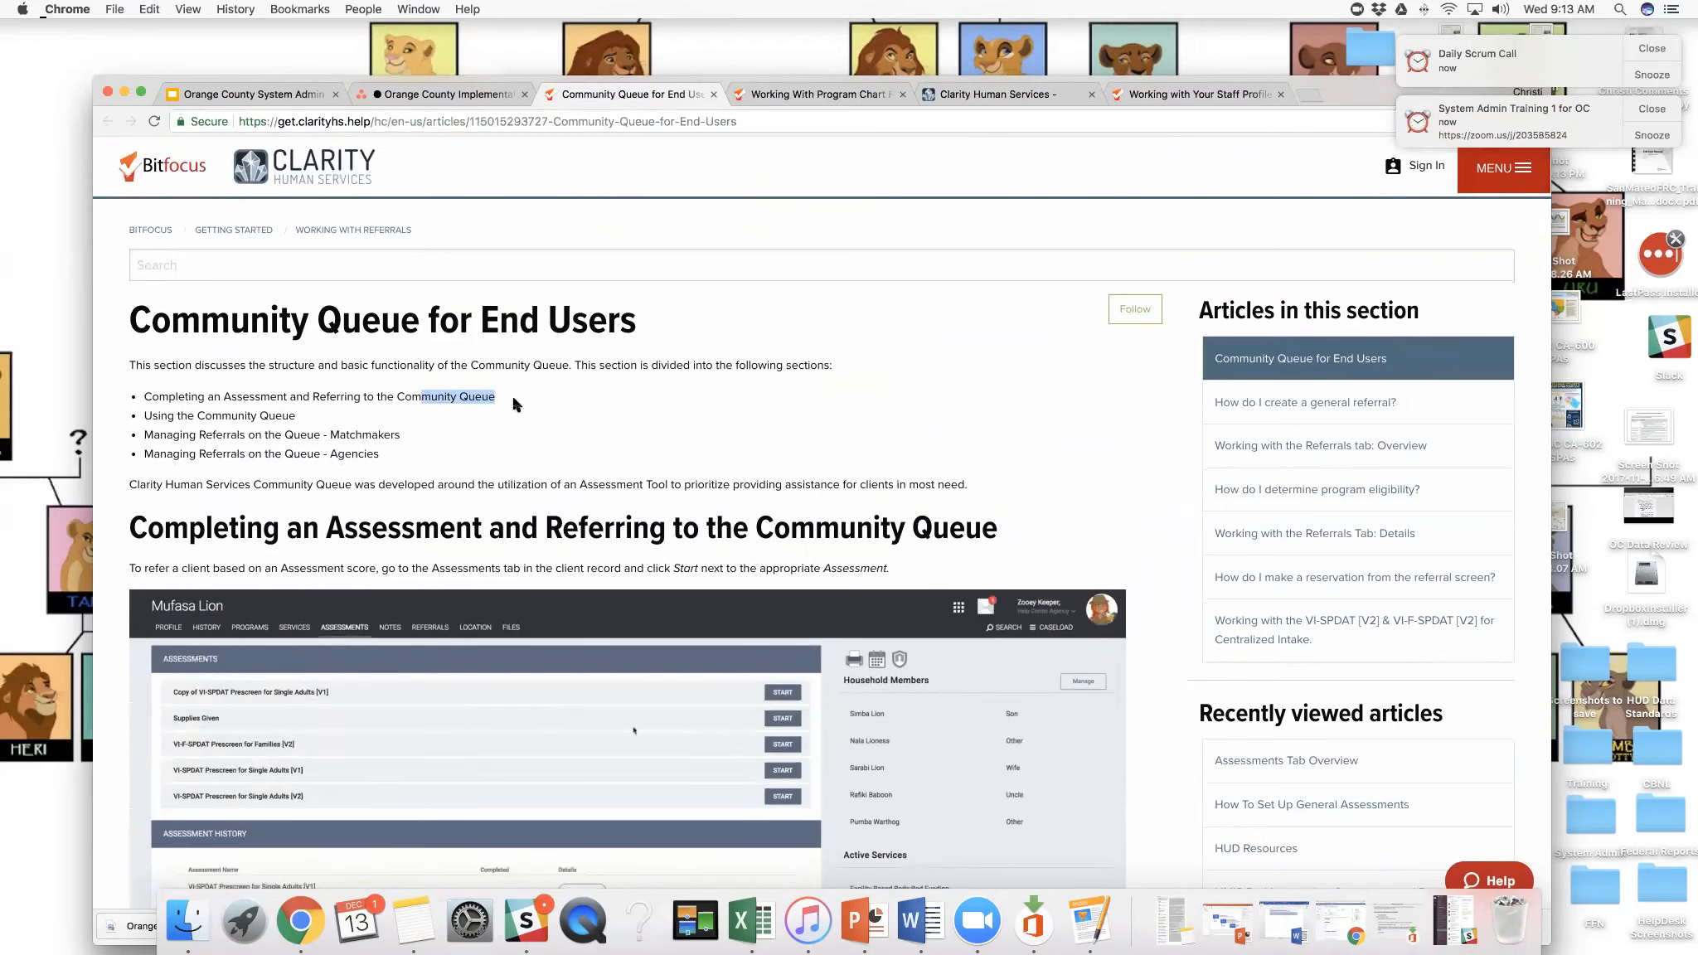
- Return from the staff profile article to the help center home page and its topic categories
click(1138, 95)
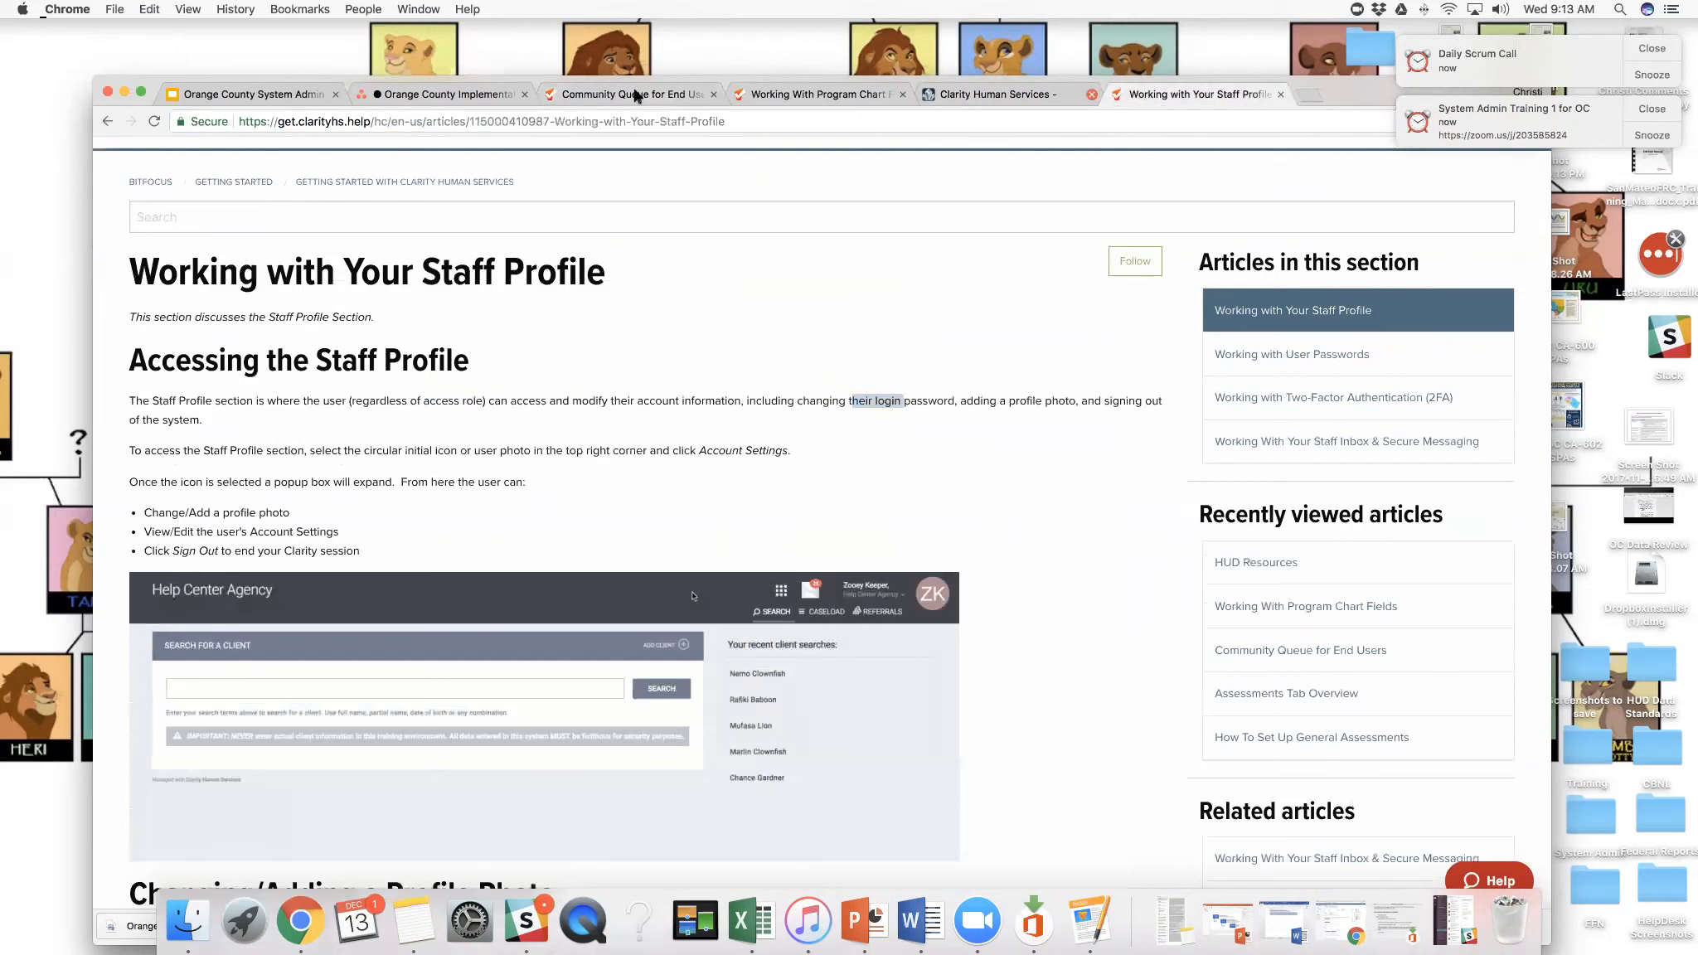
click(105, 123)
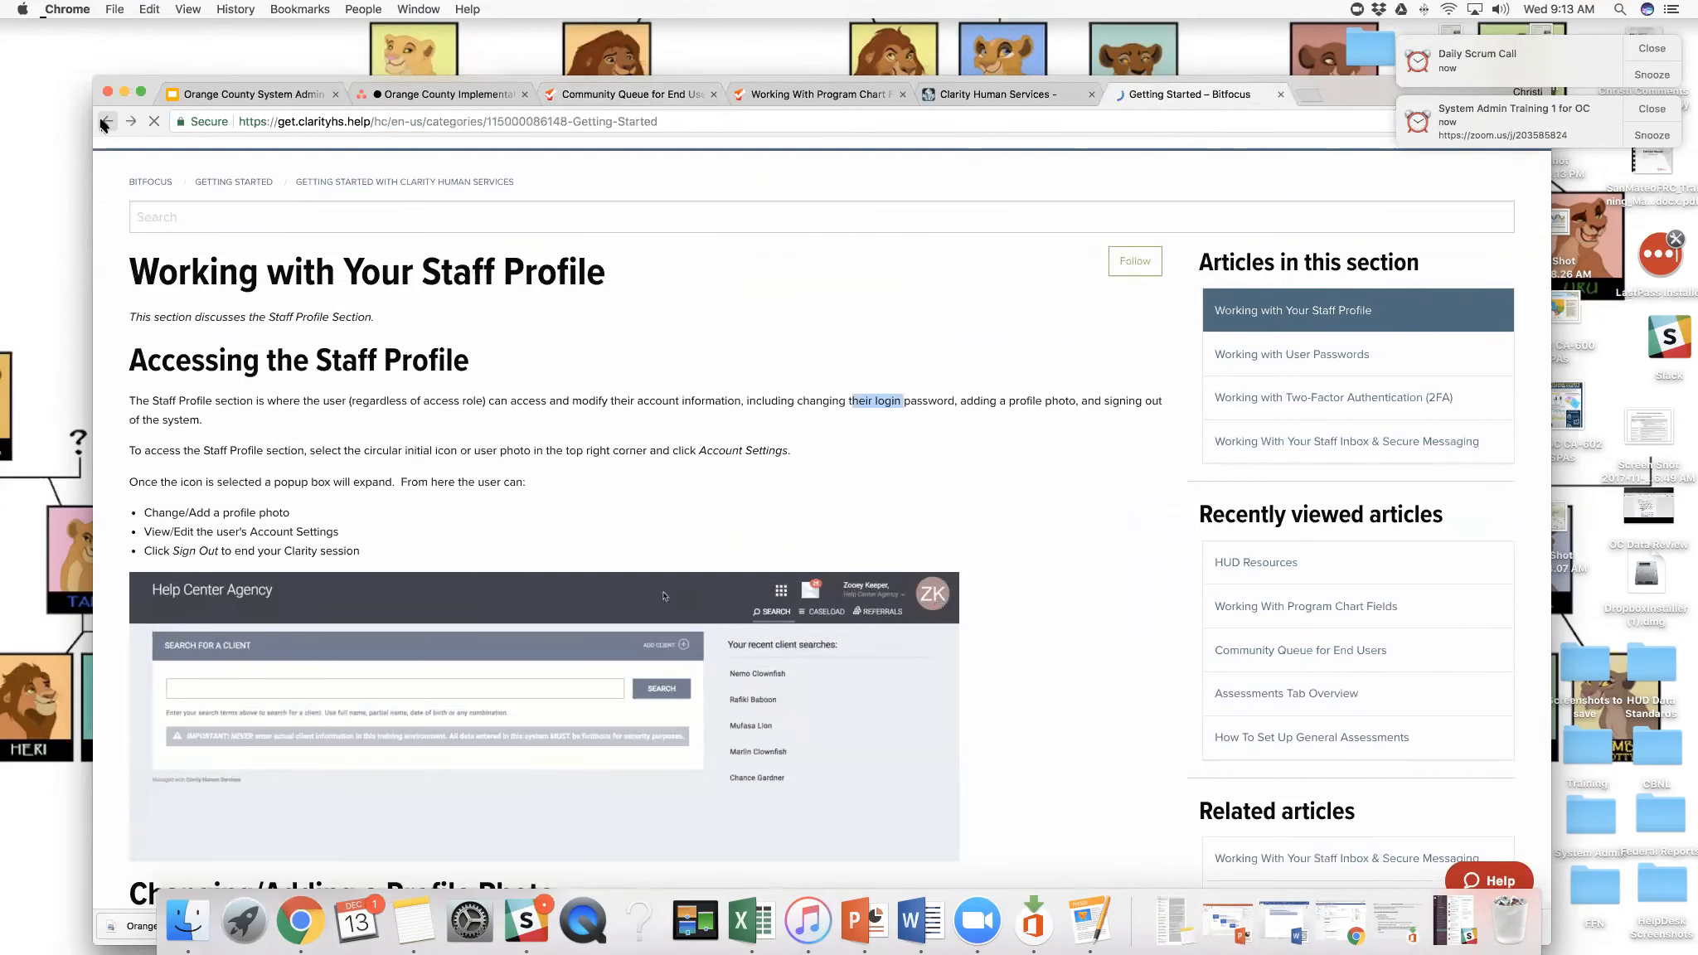
click(153, 230)
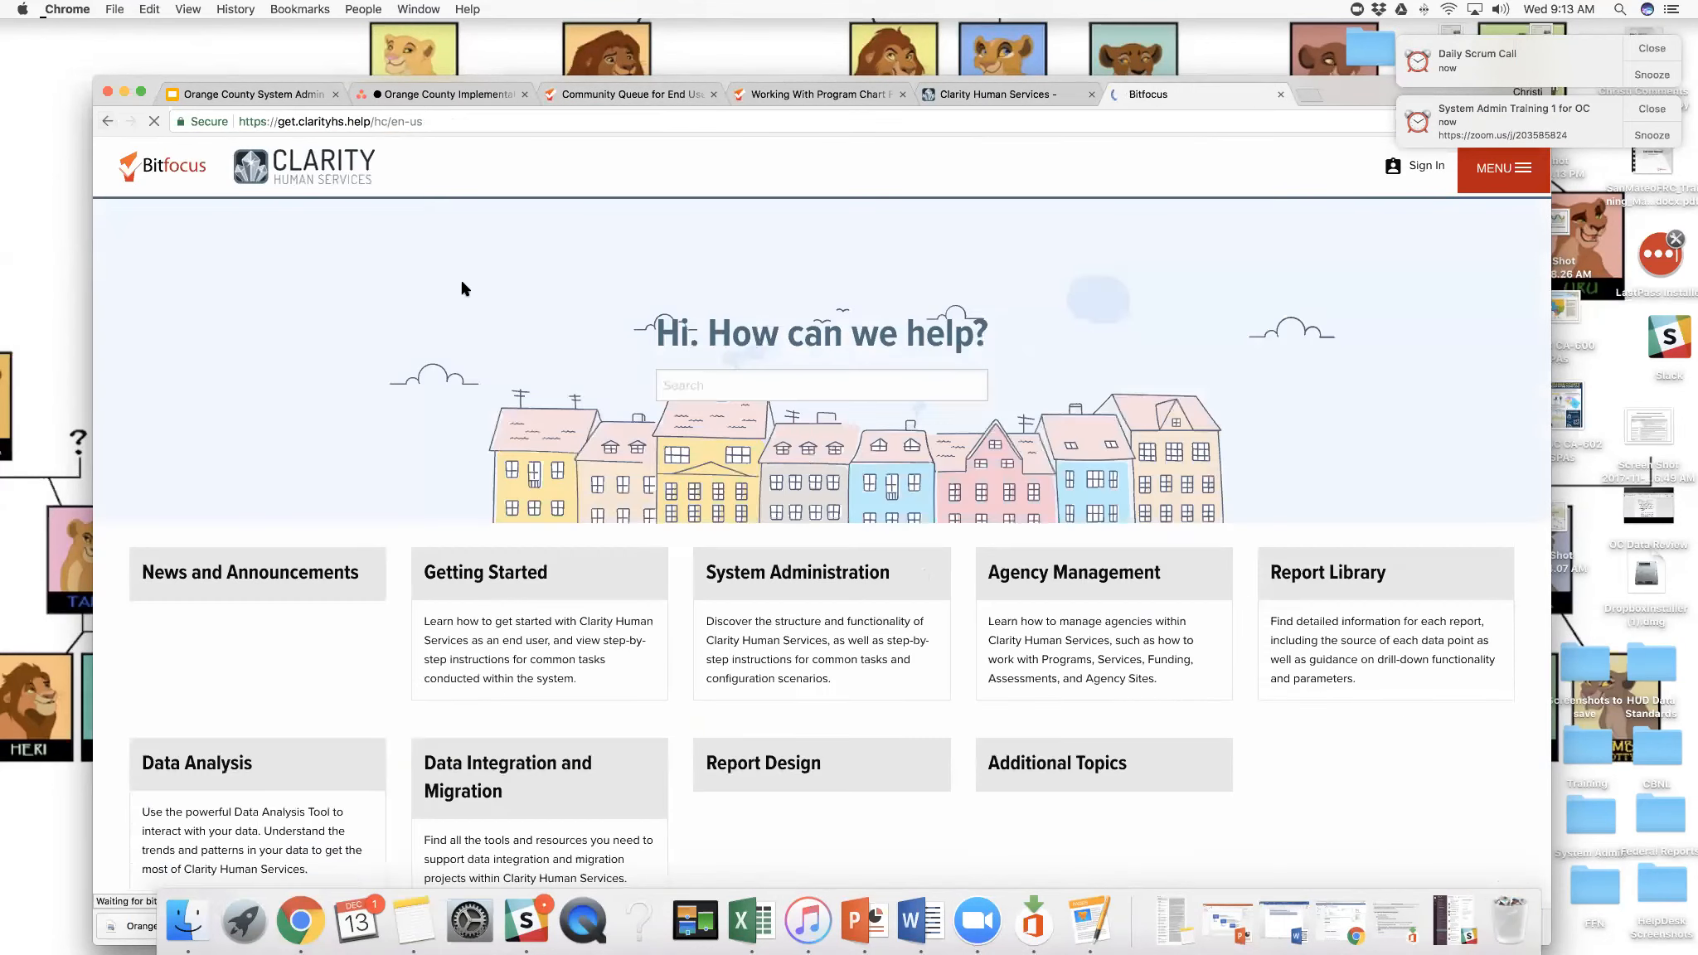
scroll(651, 377, down, 3)
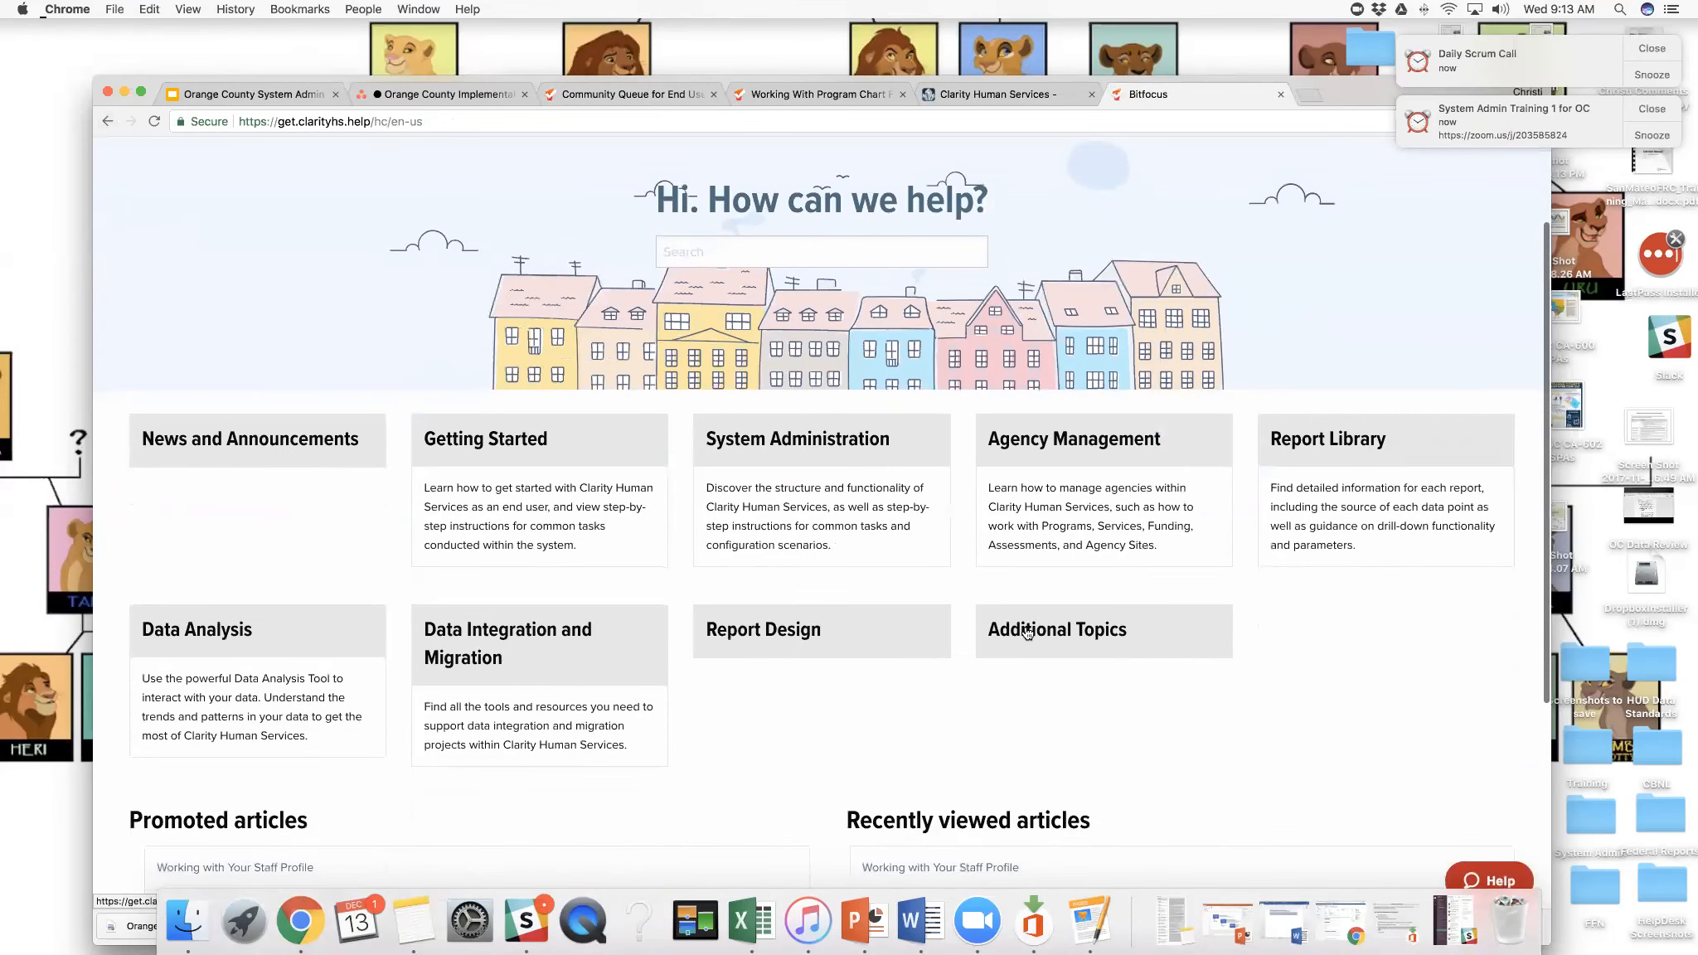
- Open the full HMIS Sample Forms article under Additional Topics and look through the downloadable forms for each program
click(1033, 635)
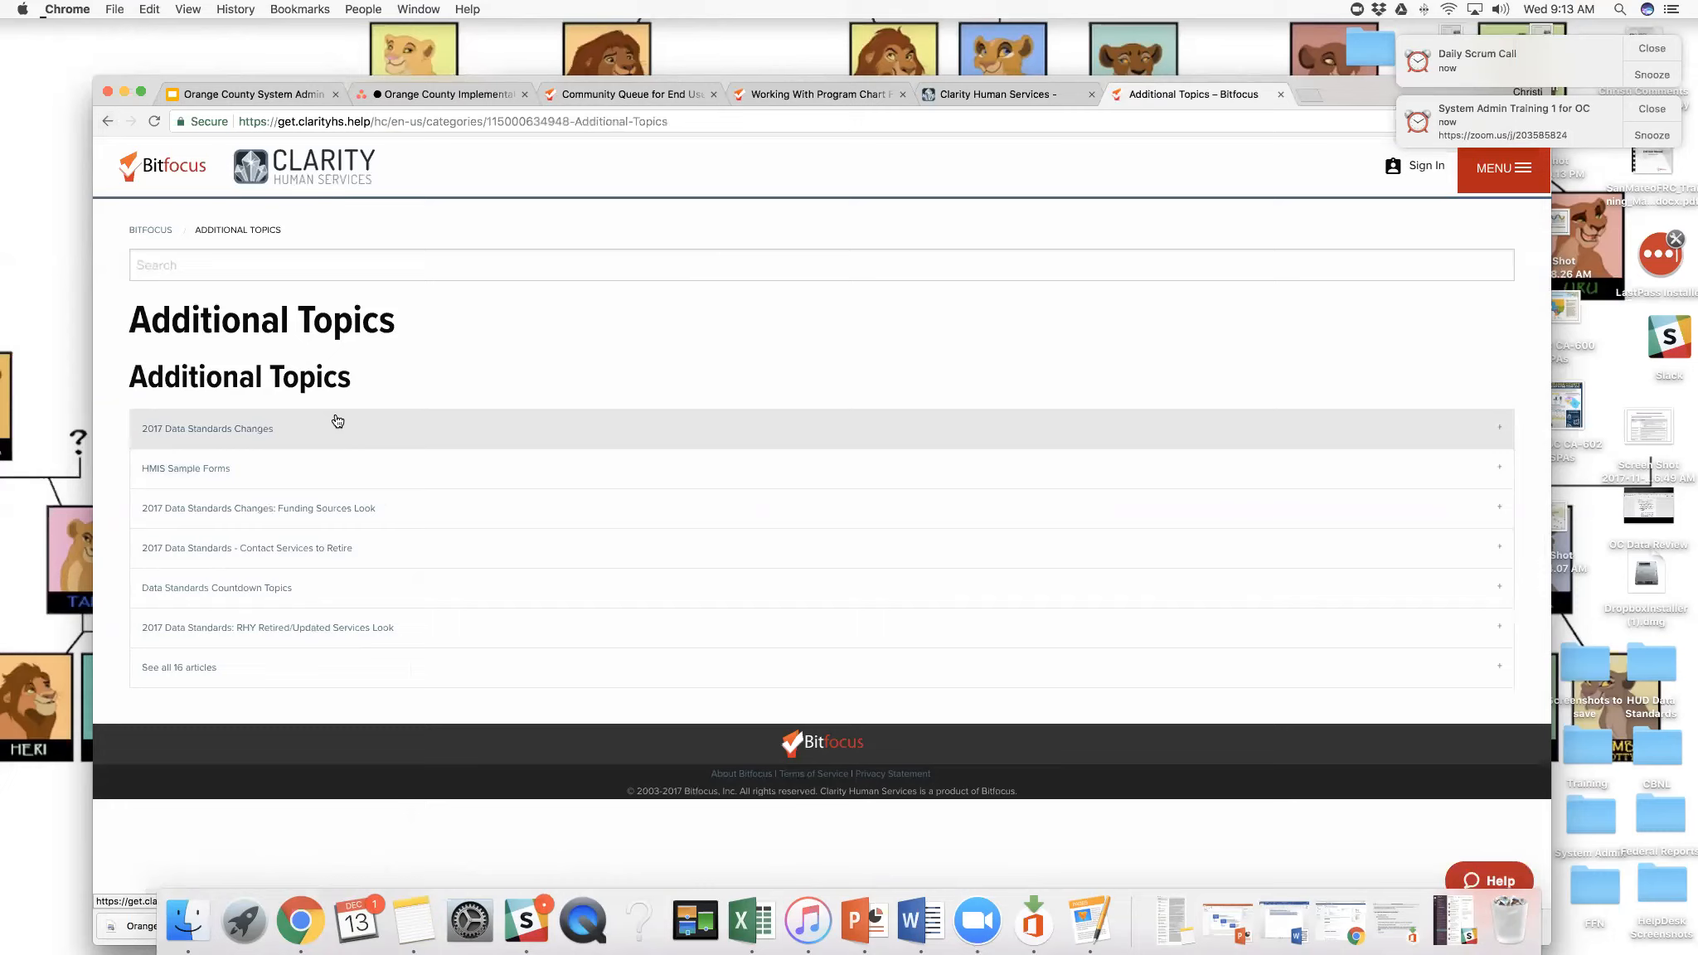
click(223, 472)
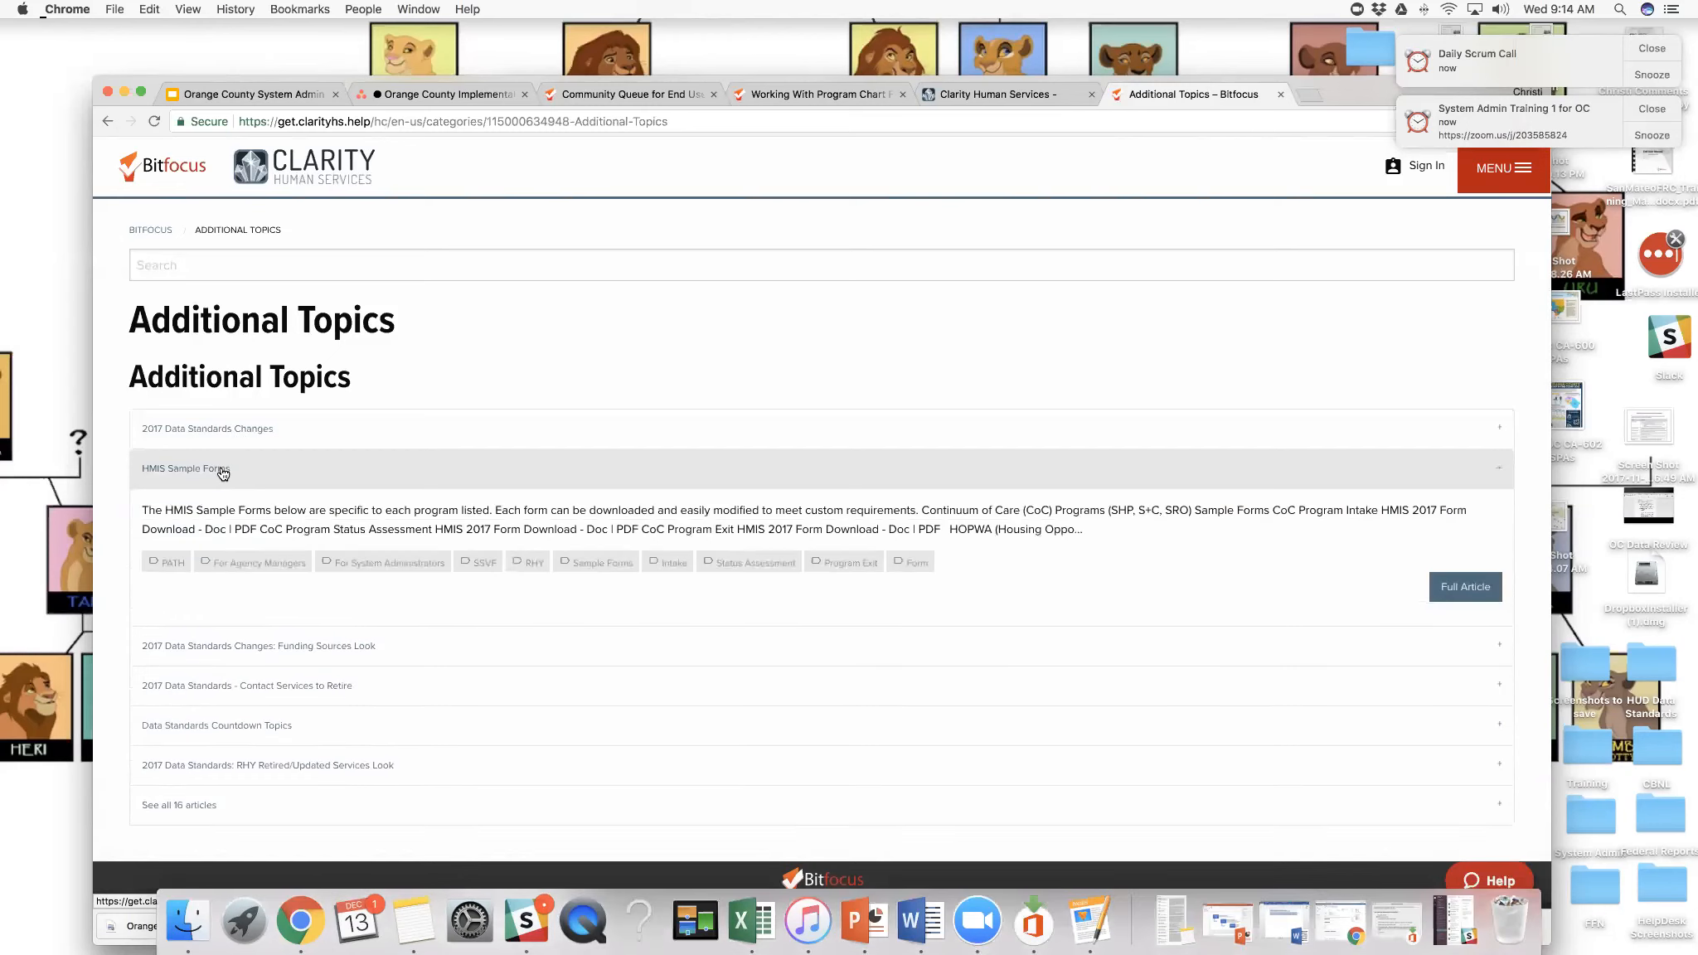
click(1444, 587)
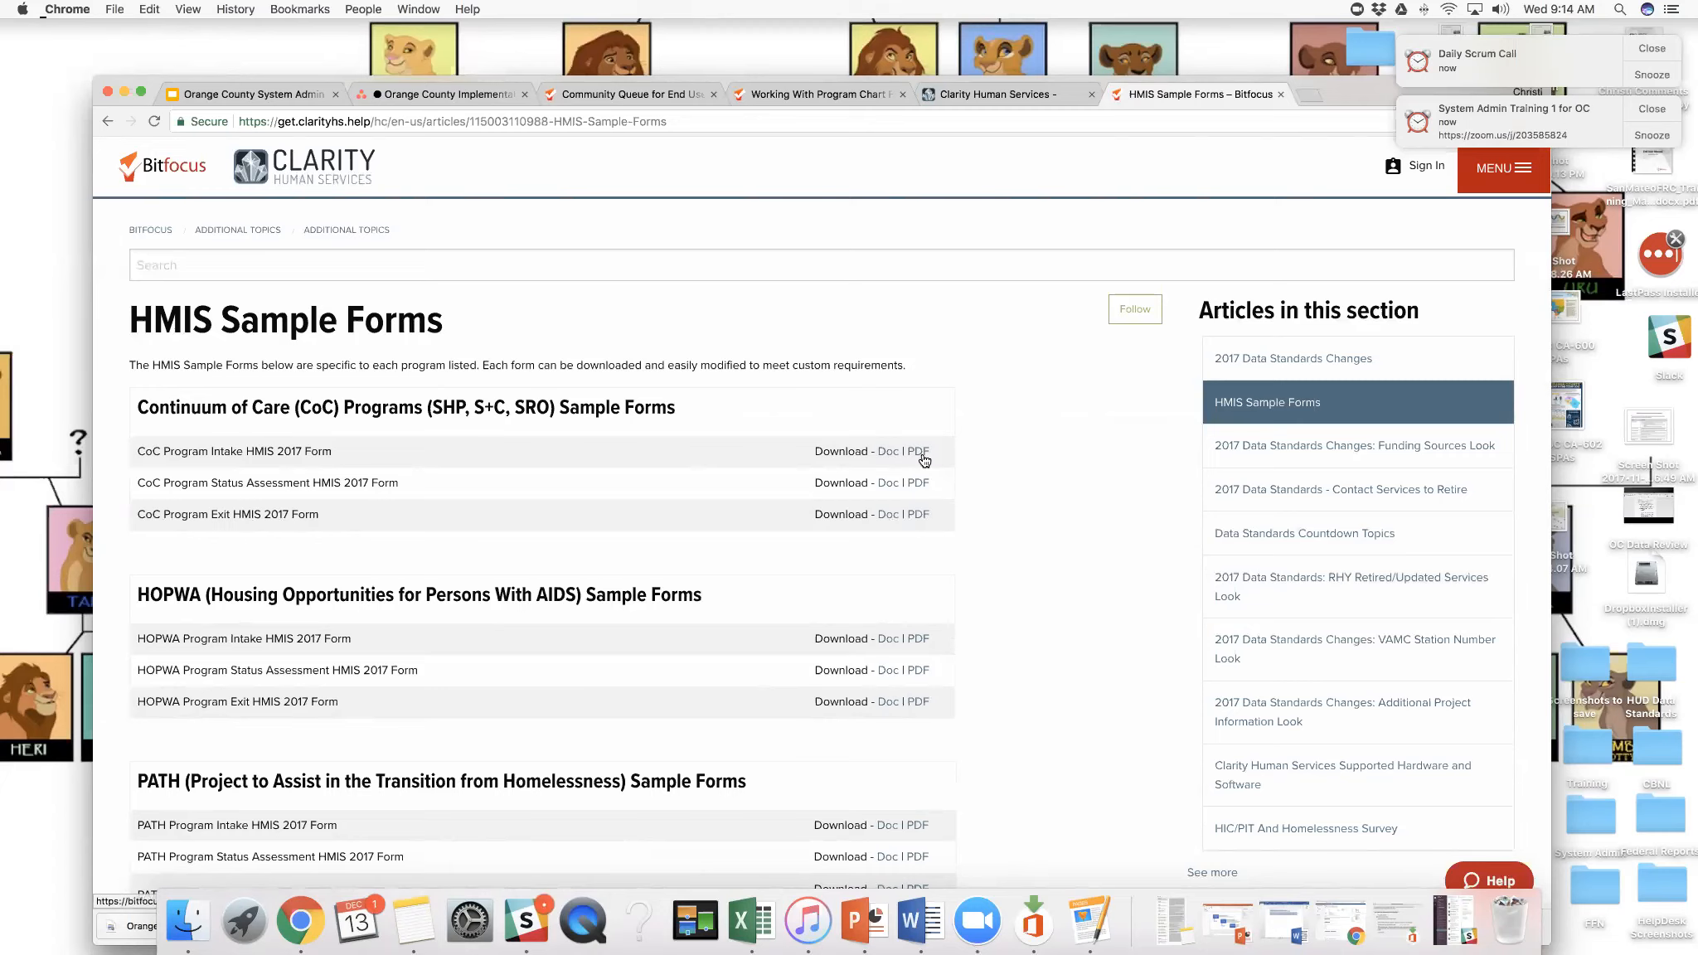
scroll(924, 461, down, 5)
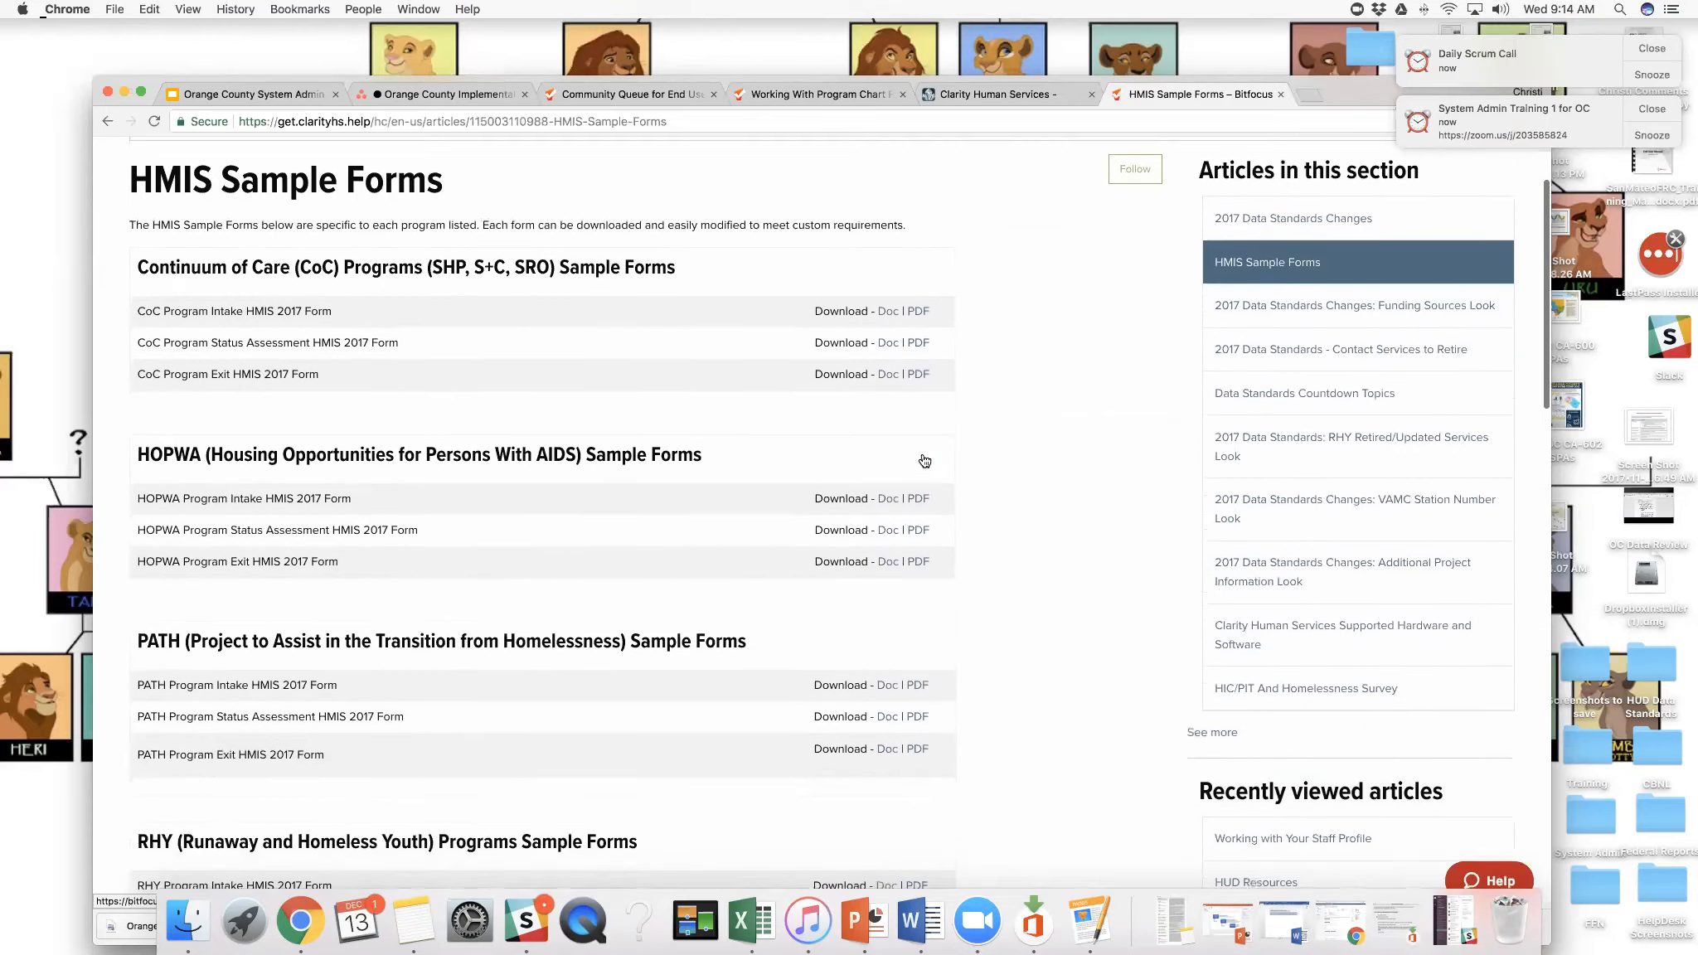
scroll(923, 461, down, 1)
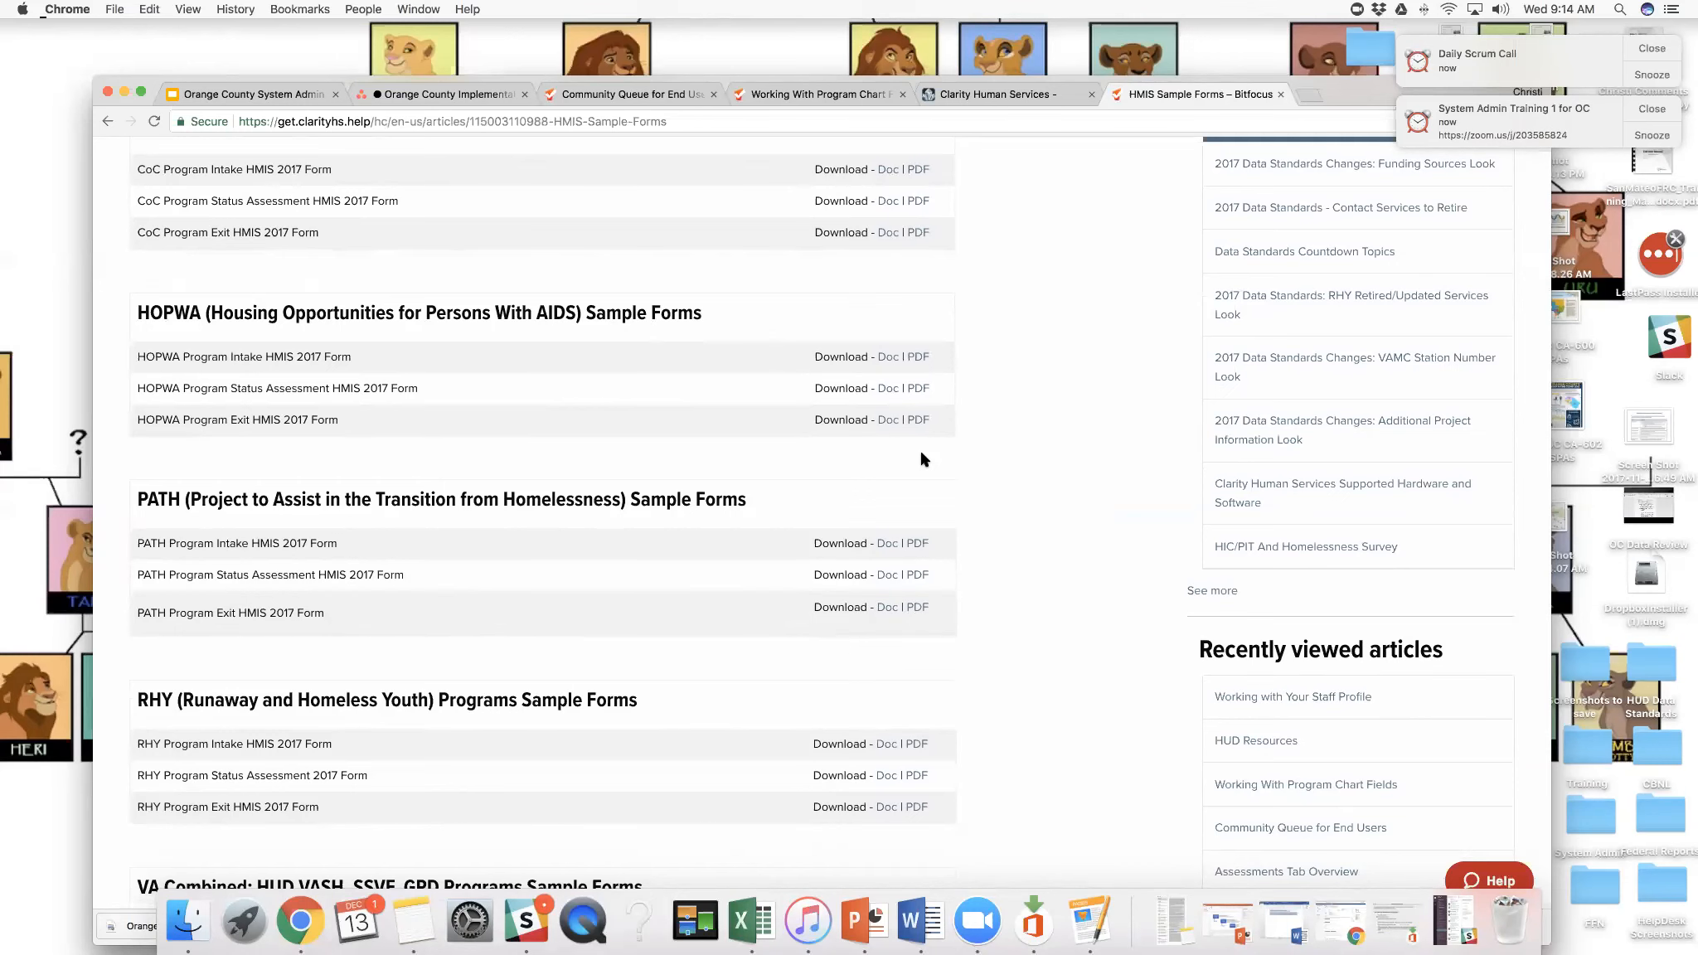
scroll(923, 461, up, 6)
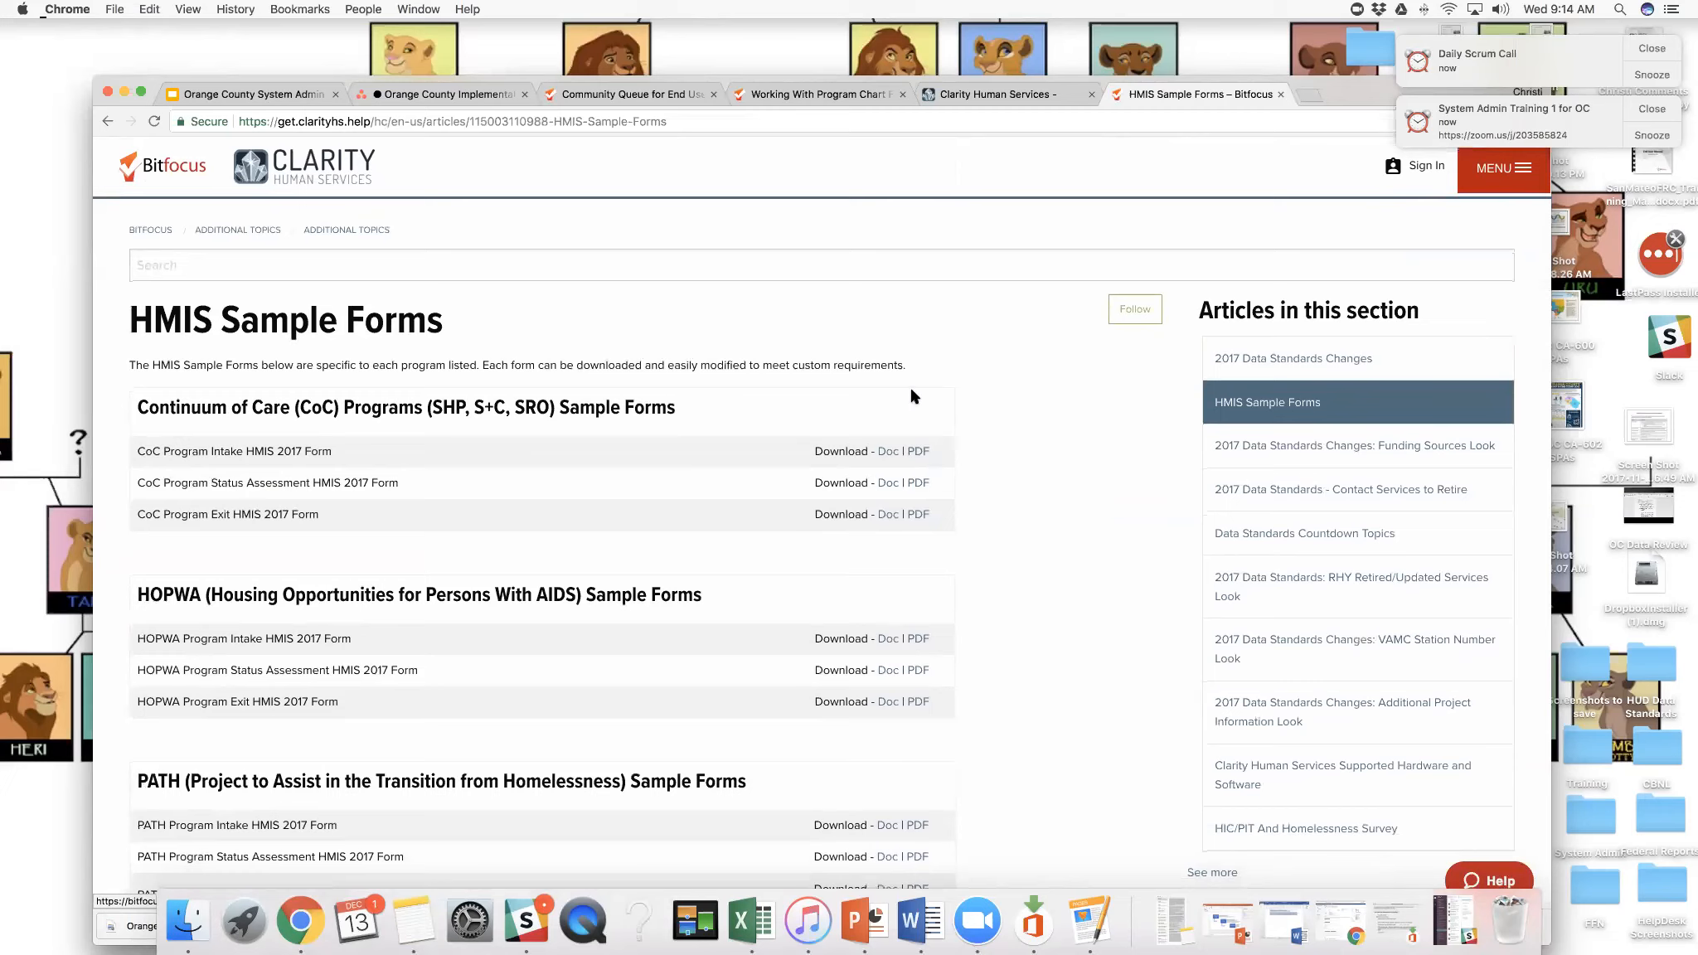
- Revisit the Community Queue article and close the "Working With Program Chart Fields" article
click(655, 98)
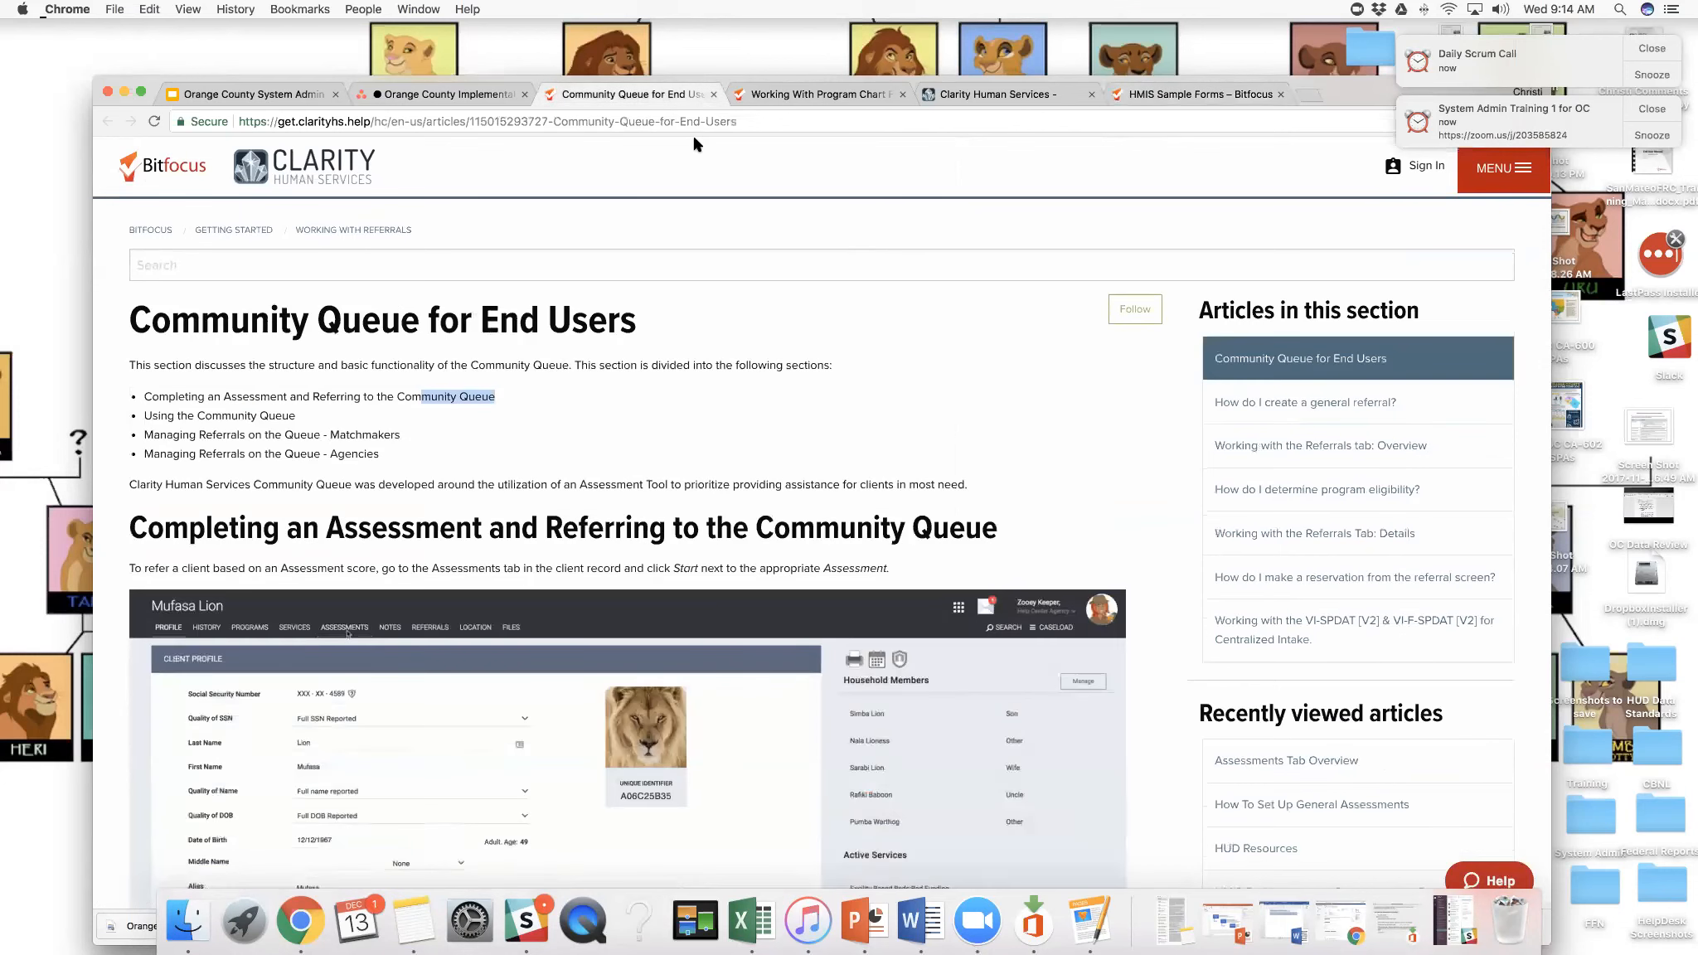
click(800, 97)
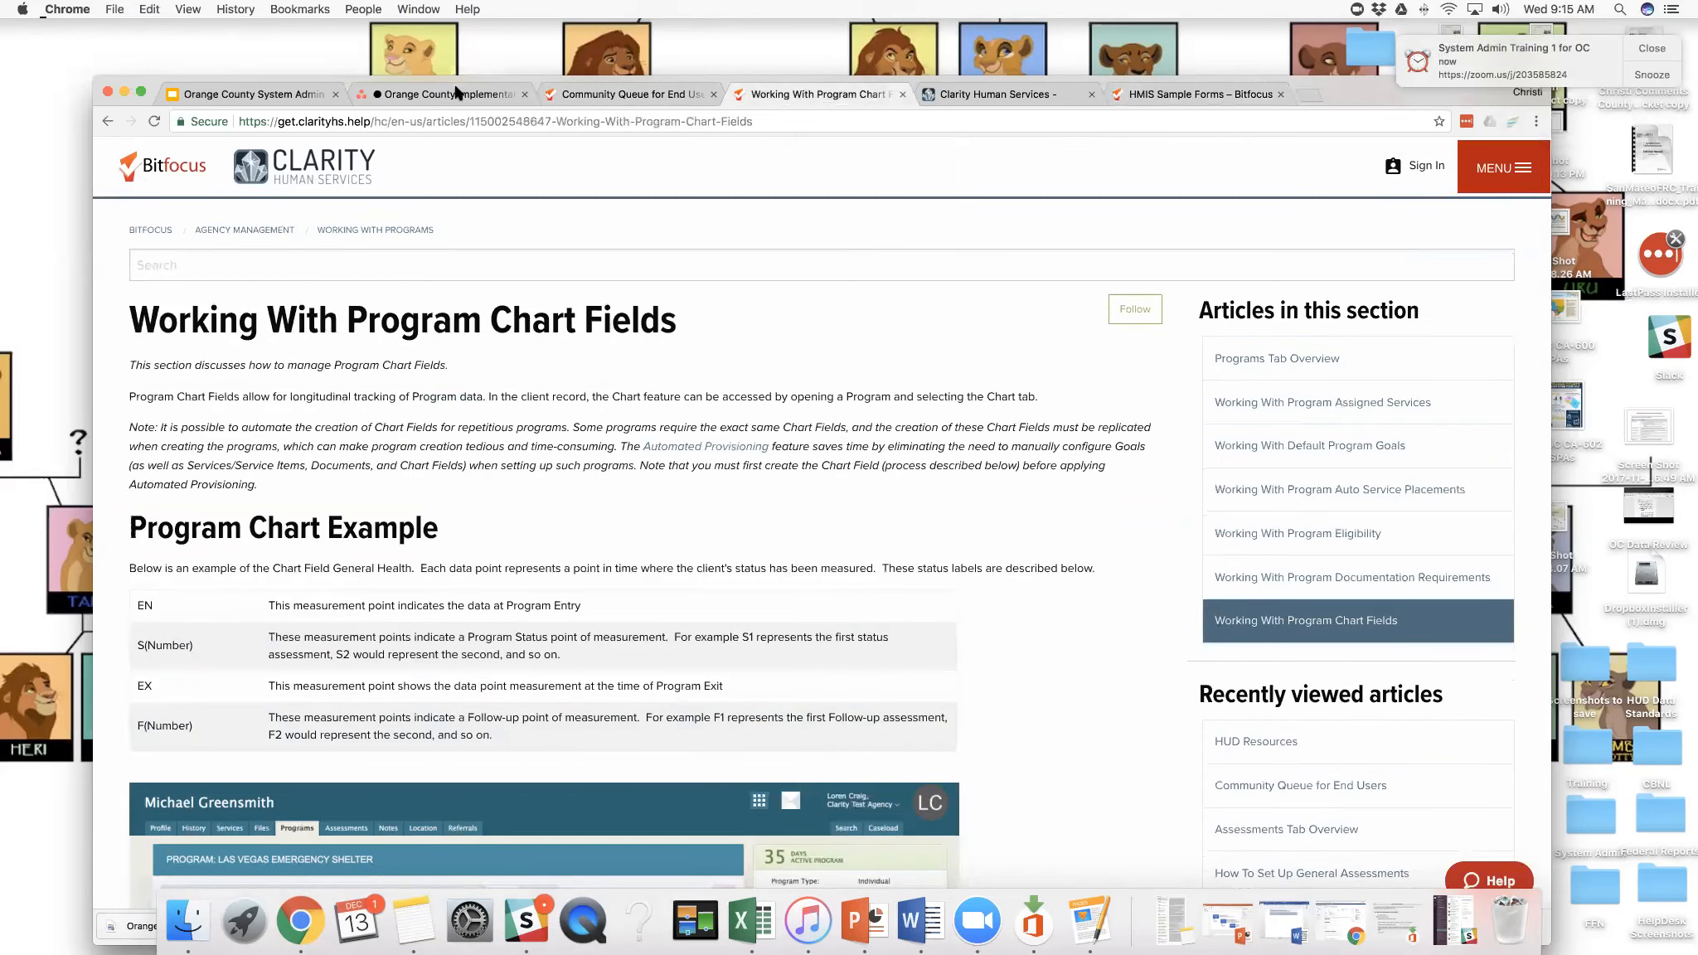
click(902, 94)
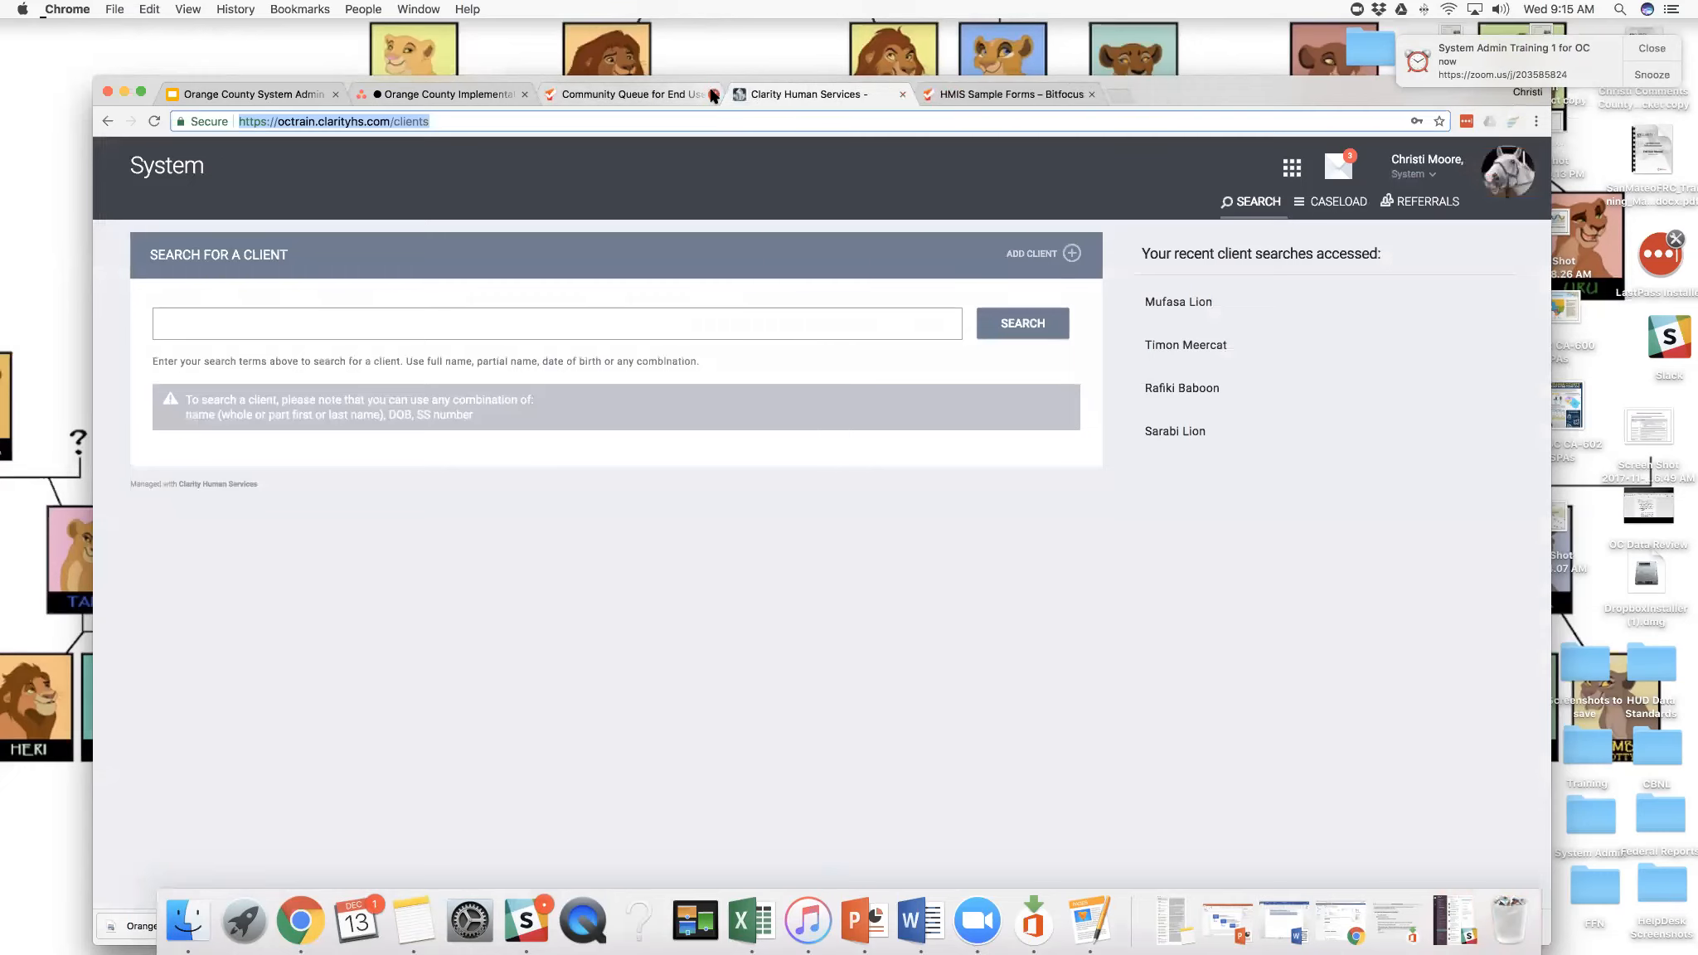
- Close the Community Queue for End Users and Orange County Implementation pages, keeping the Clarity Human Services client search open
click(713, 94)
click(524, 95)
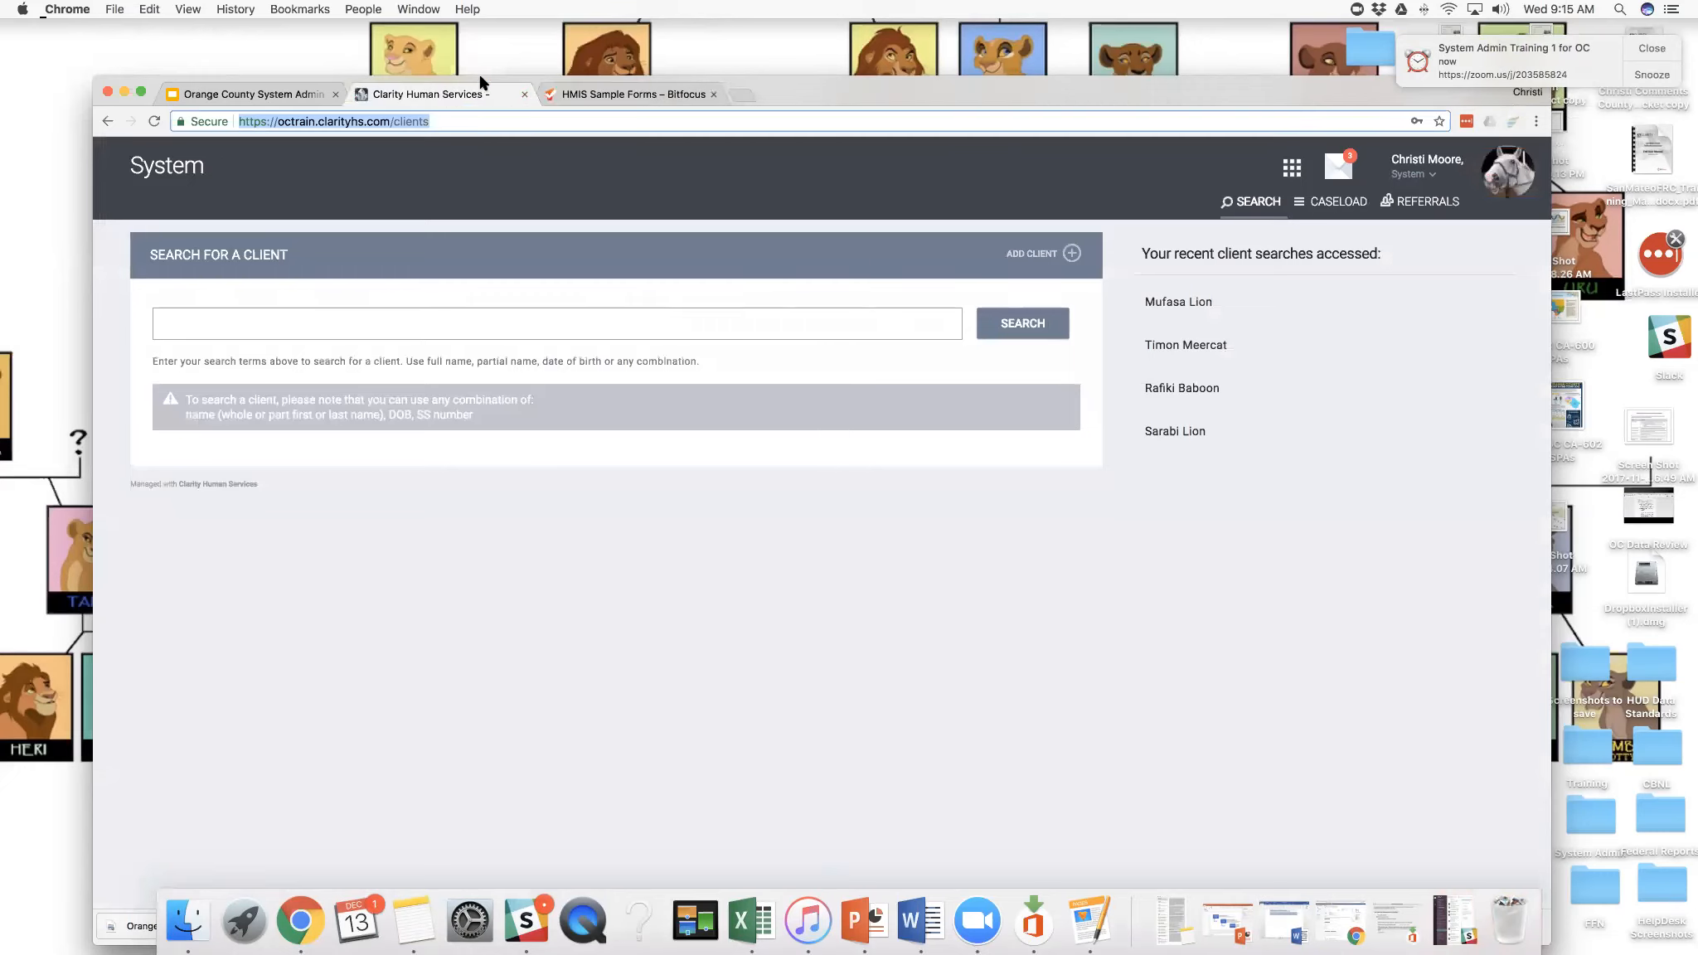
drag(481, 83, 477, 61)
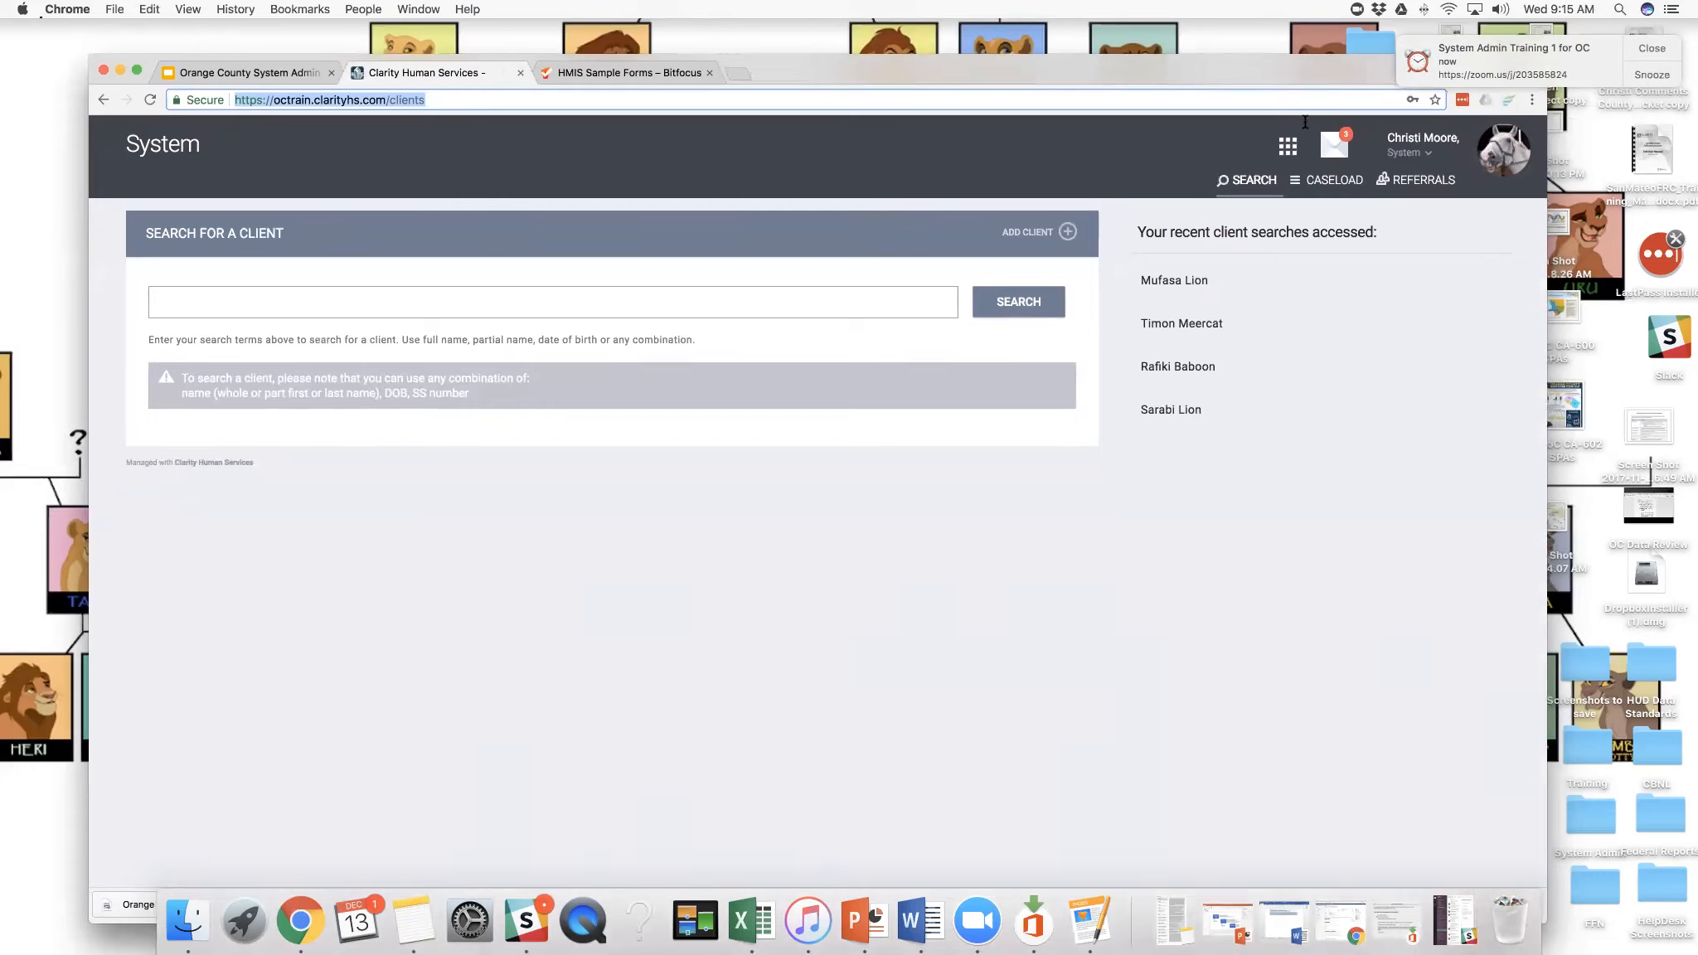
drag(1243, 68, 1241, 98)
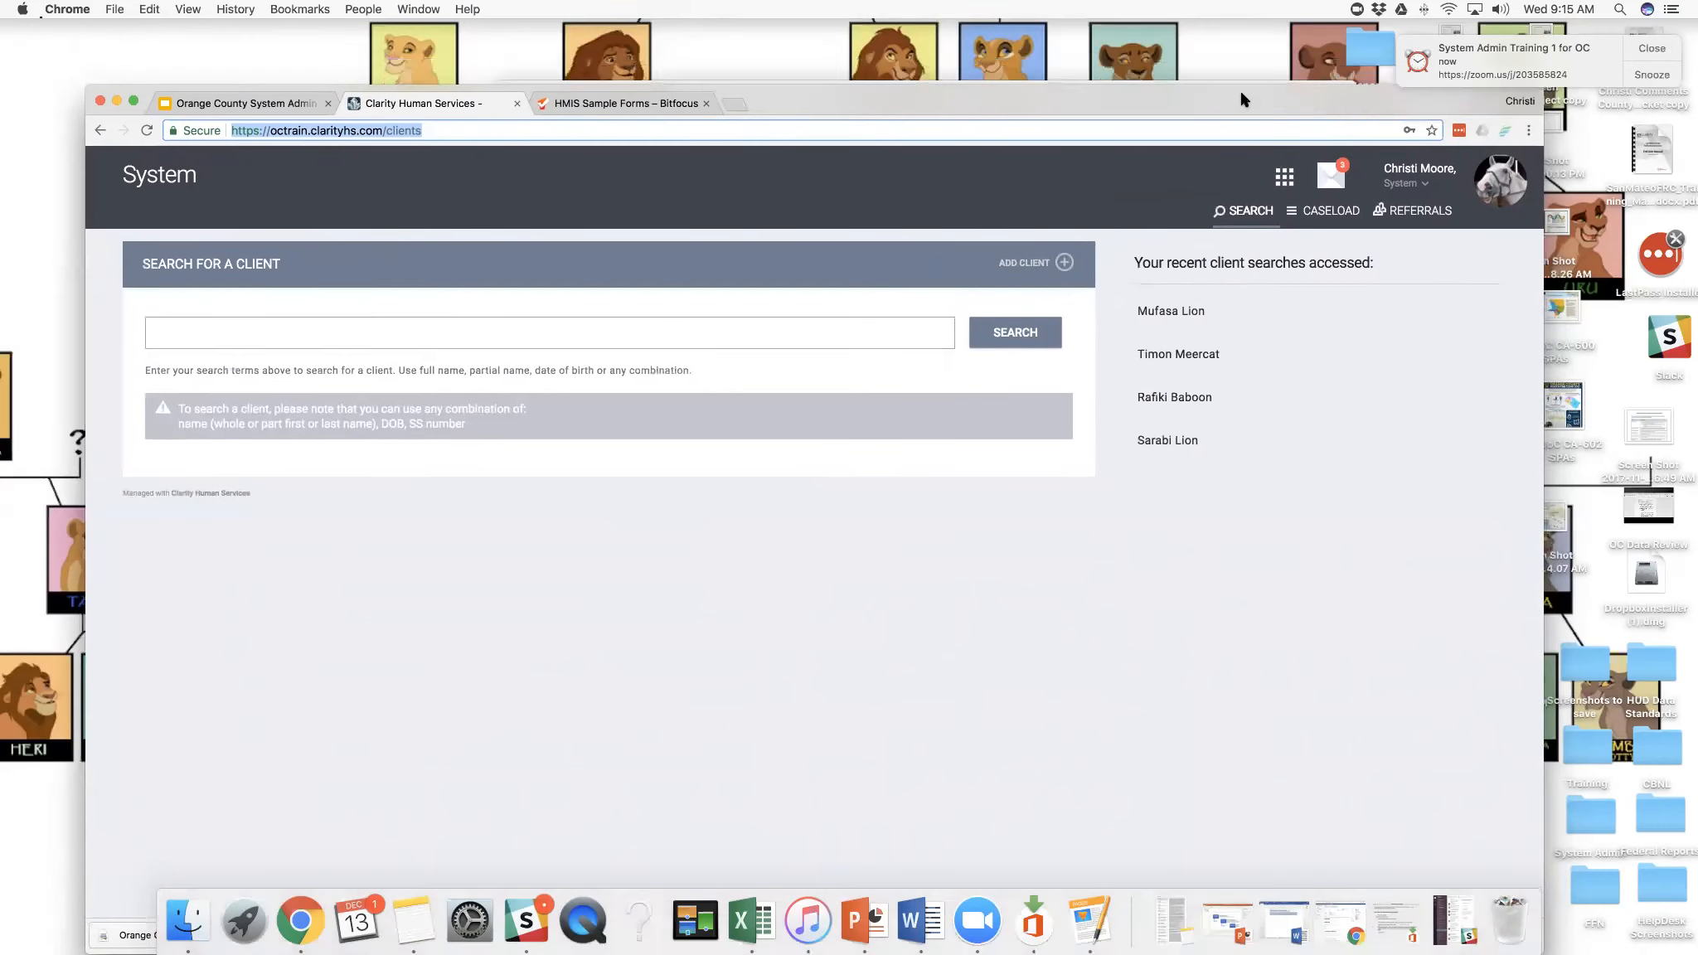
- Sign out of the System account and sign in to Clarity Human Services as ocmanager with the account password
click(1484, 195)
click(1458, 365)
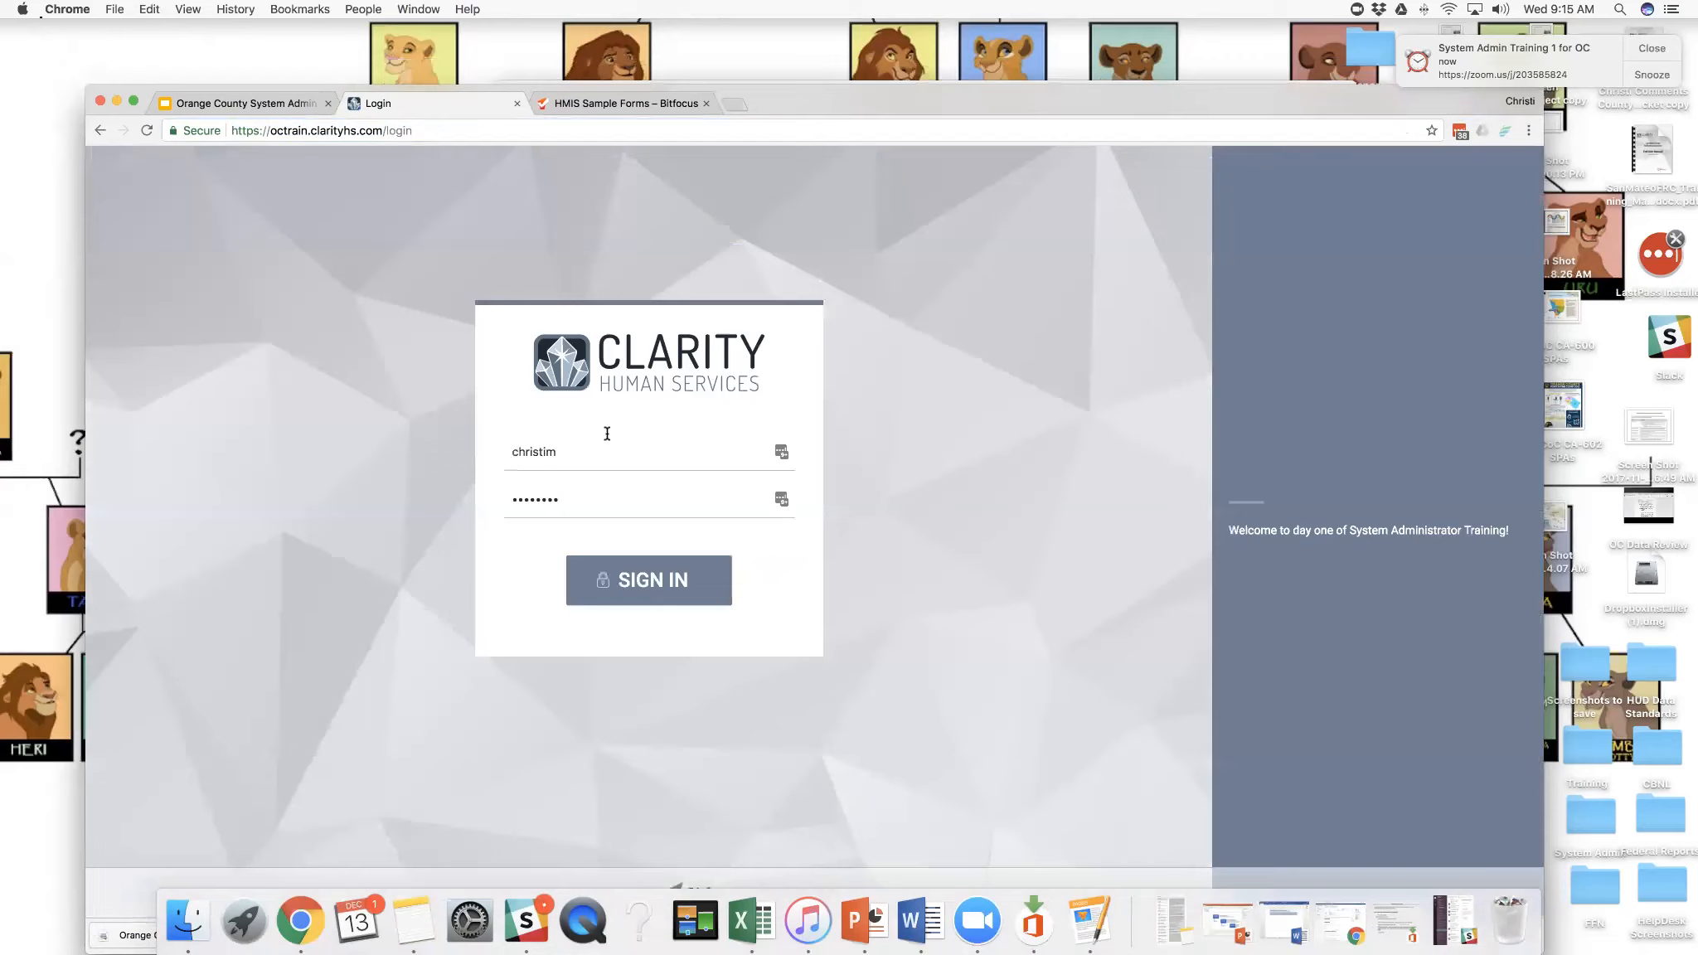
double_click(506, 448)
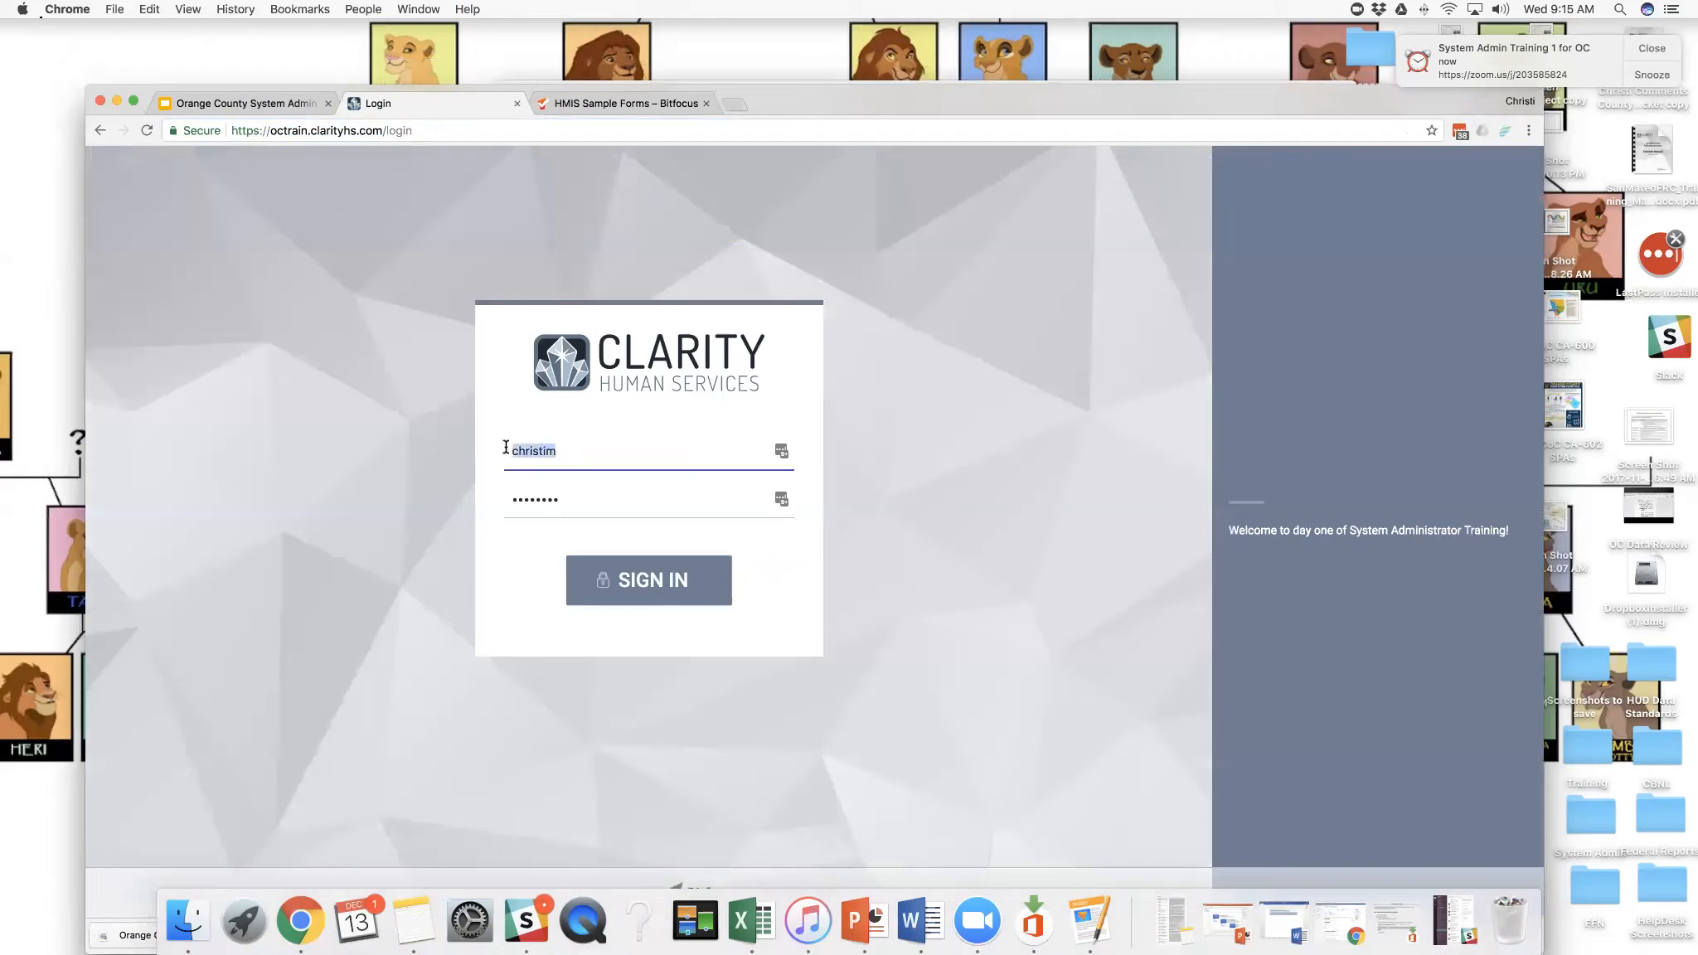
text(ocmanager)
double_click(511, 499)
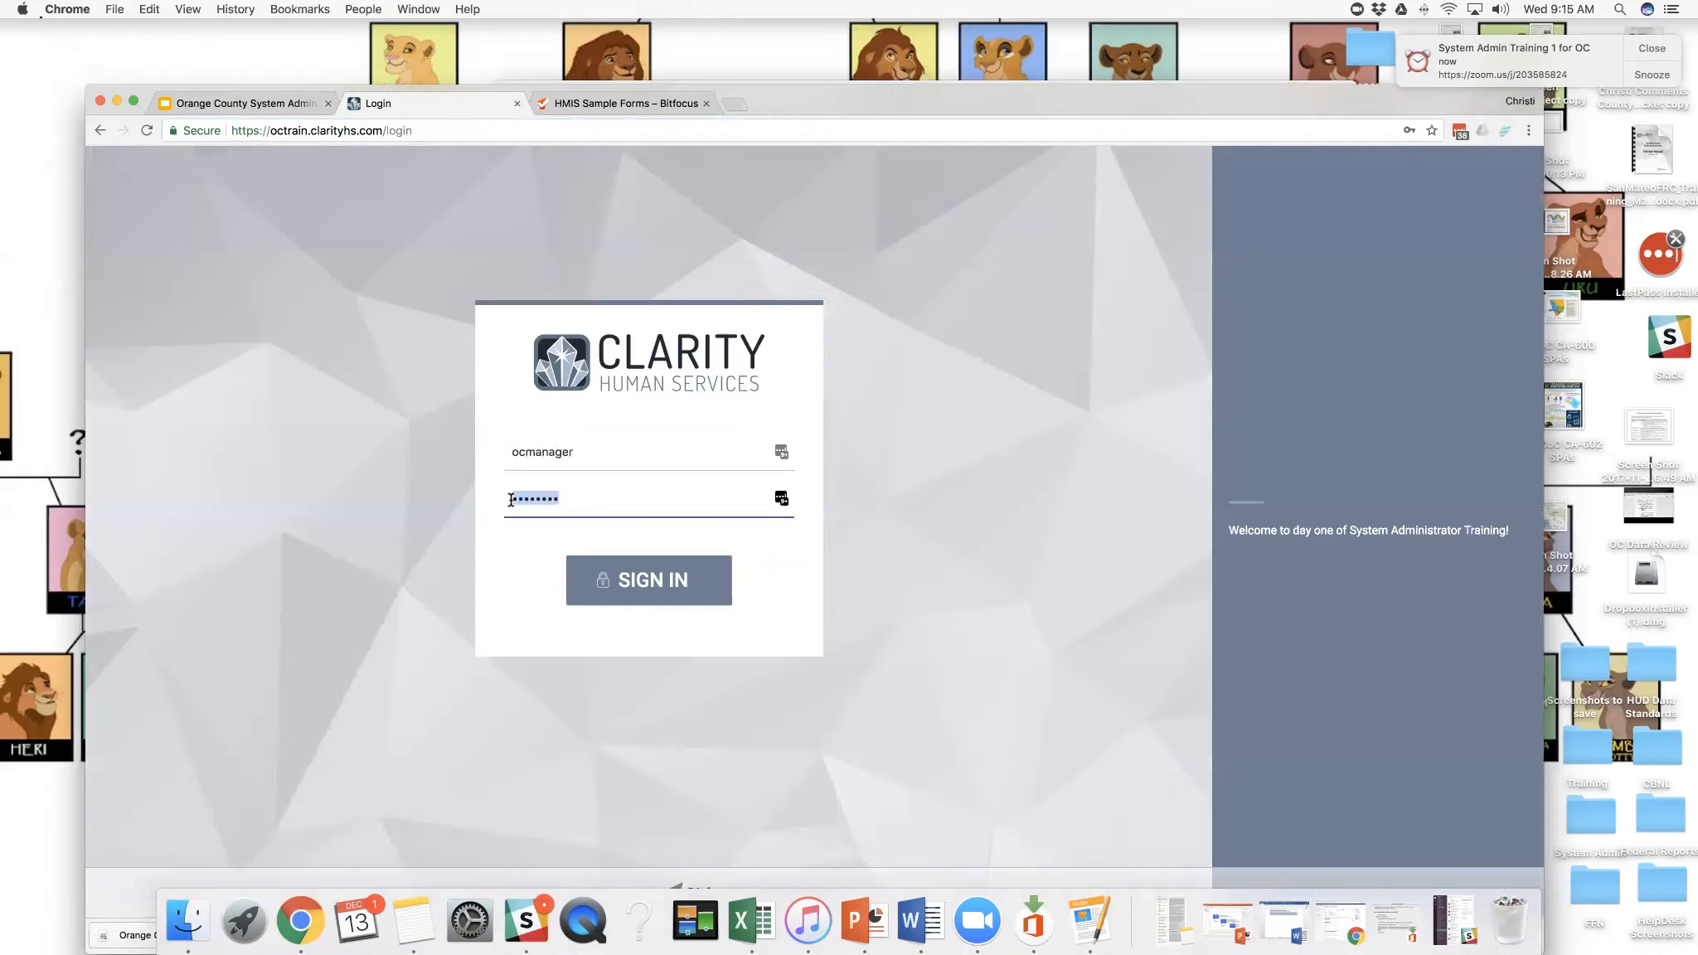
text(•••••••••)
click(641, 572)
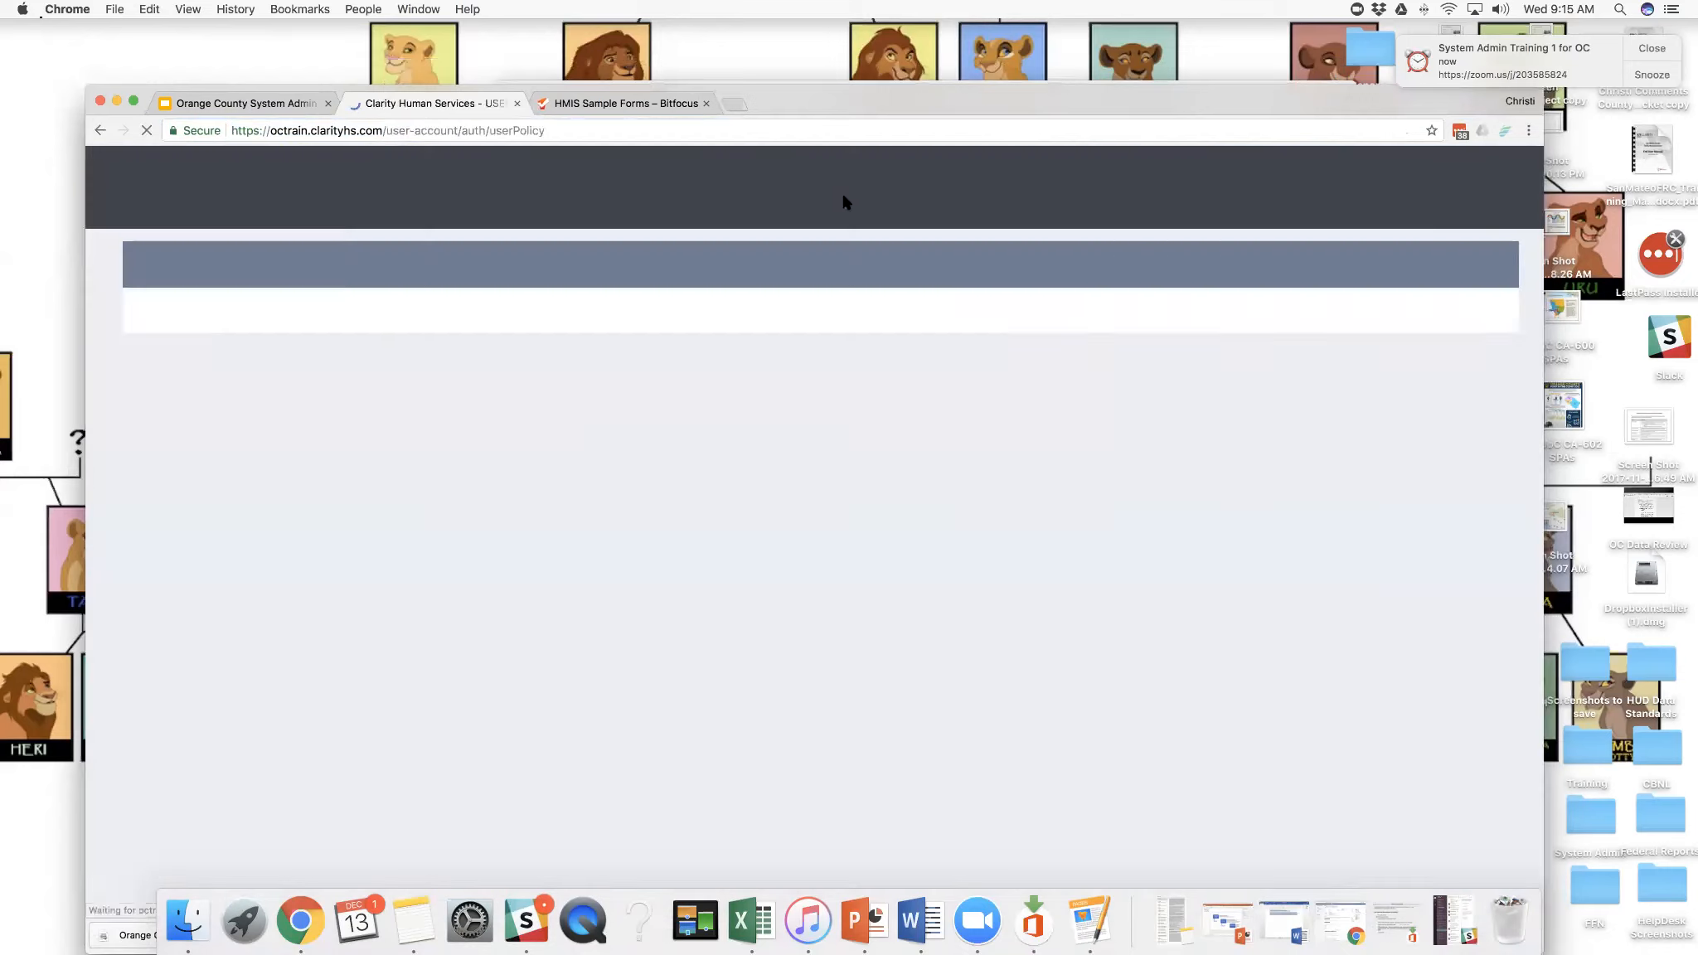
drag(878, 98, 878, 71)
click(1383, 247)
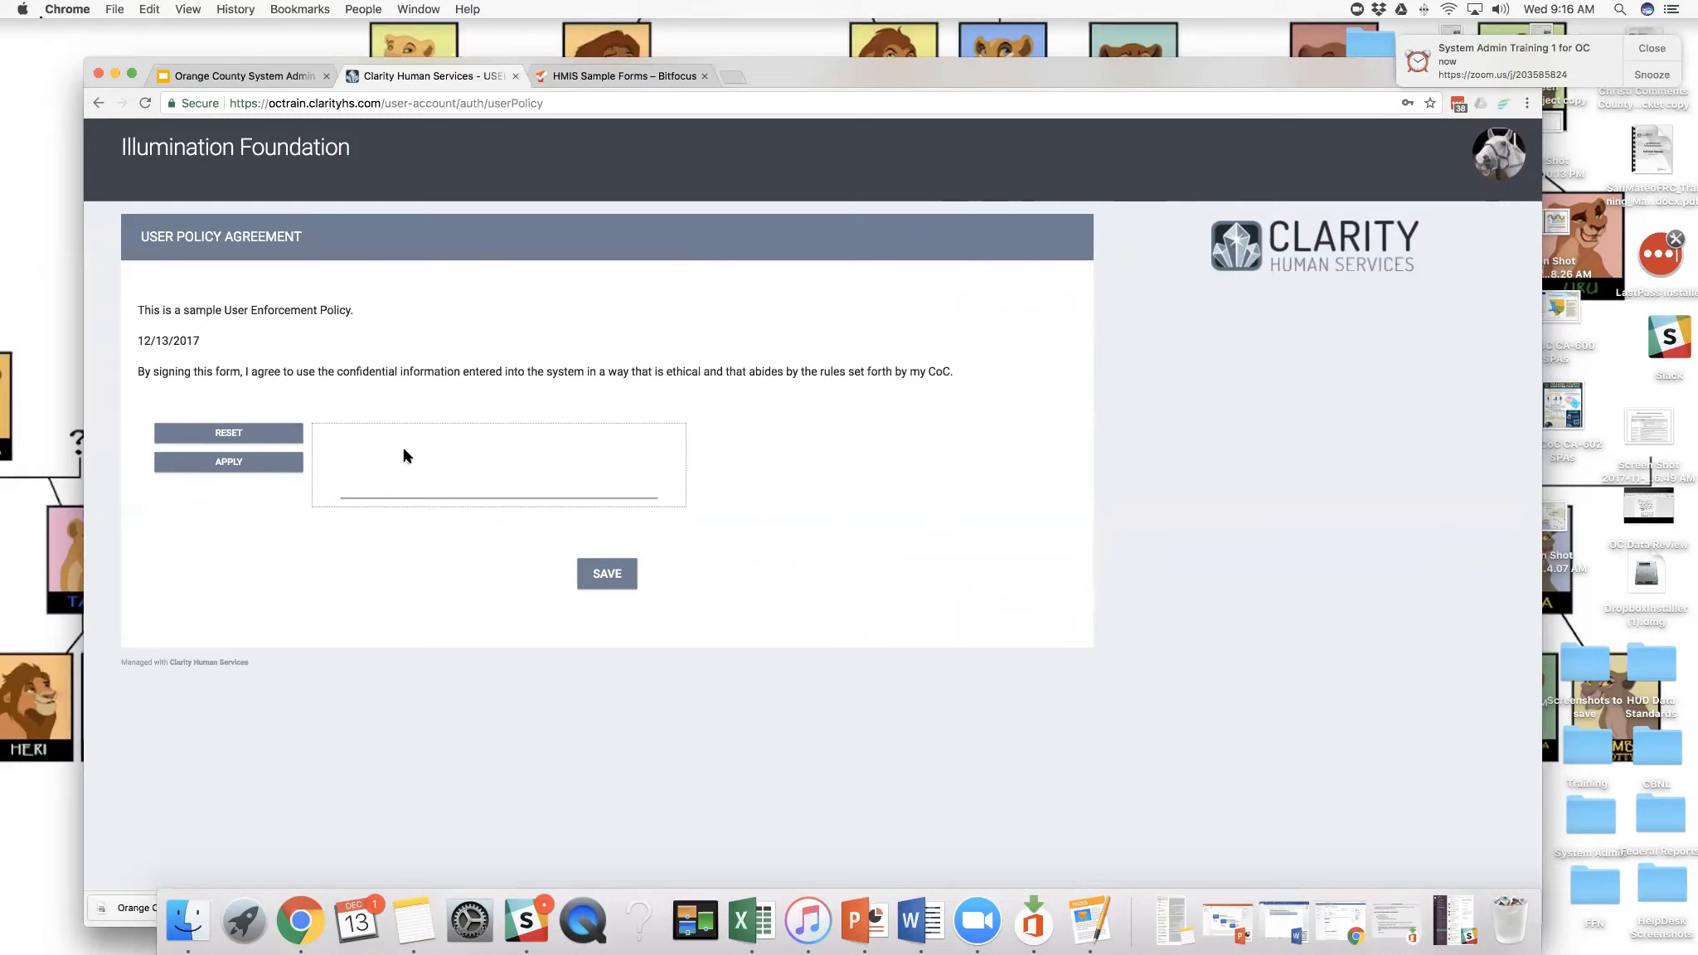
- Sign the User Policy Agreement with a handwritten signature, apply it and save the form
mouse_move(408, 450)
mouse_down()
mouse_move(366, 468)
mouse_move(524, 474)
mouse_up()
click(267, 467)
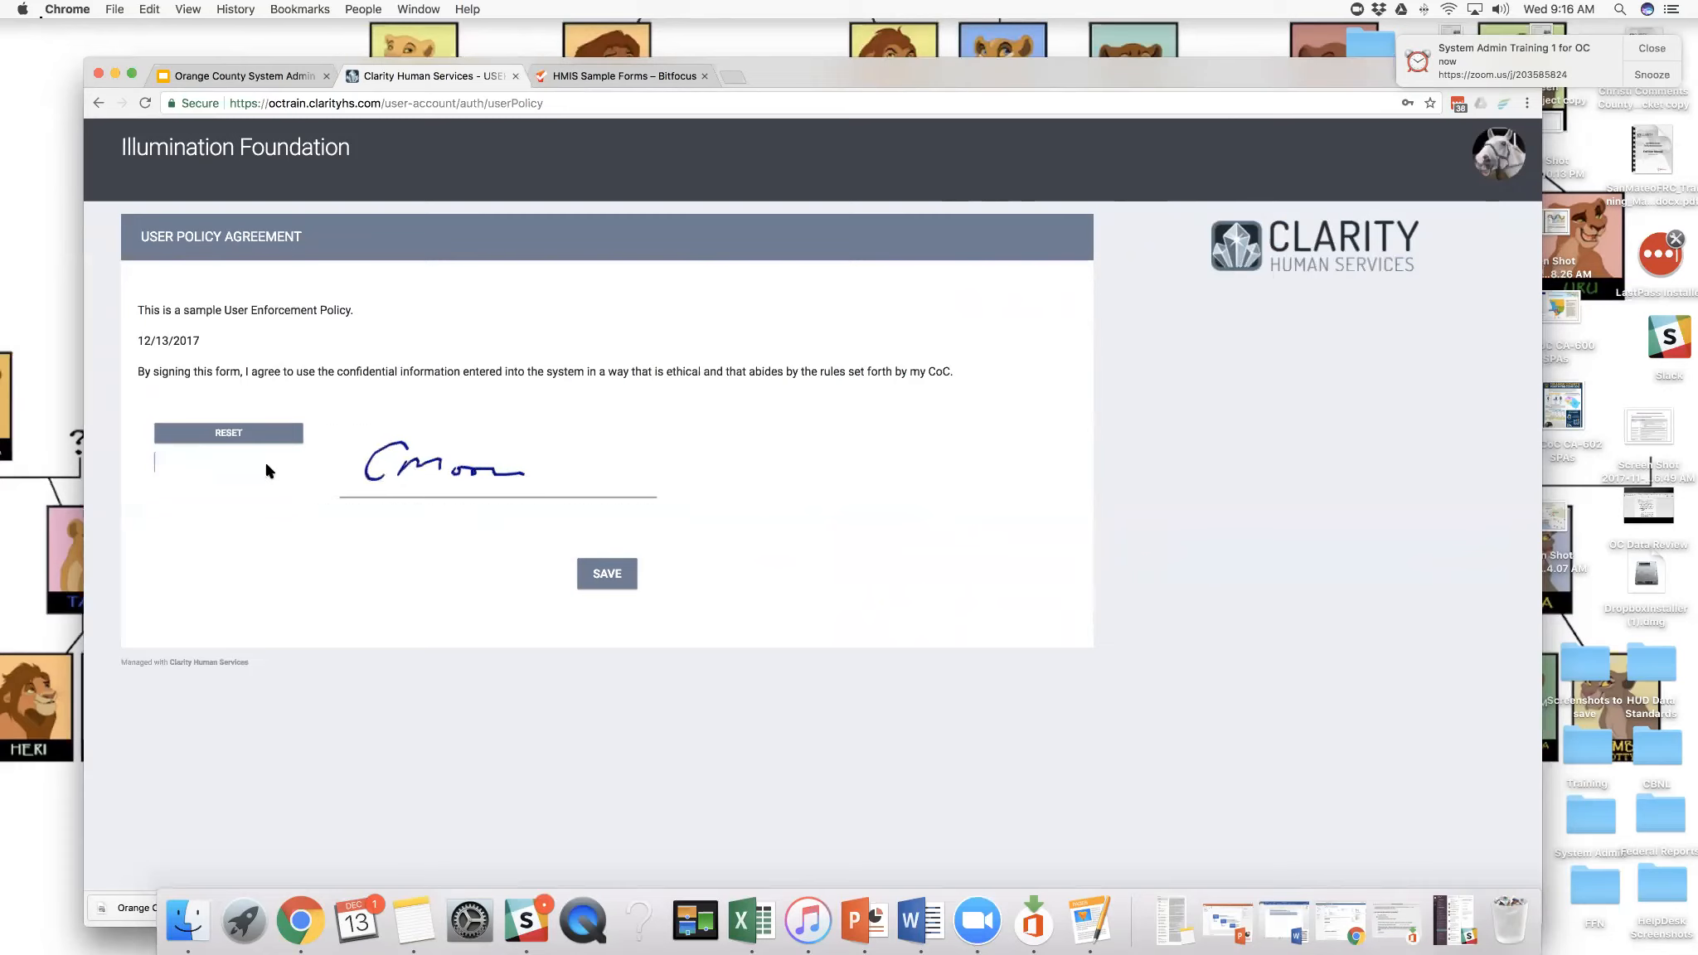
click(608, 574)
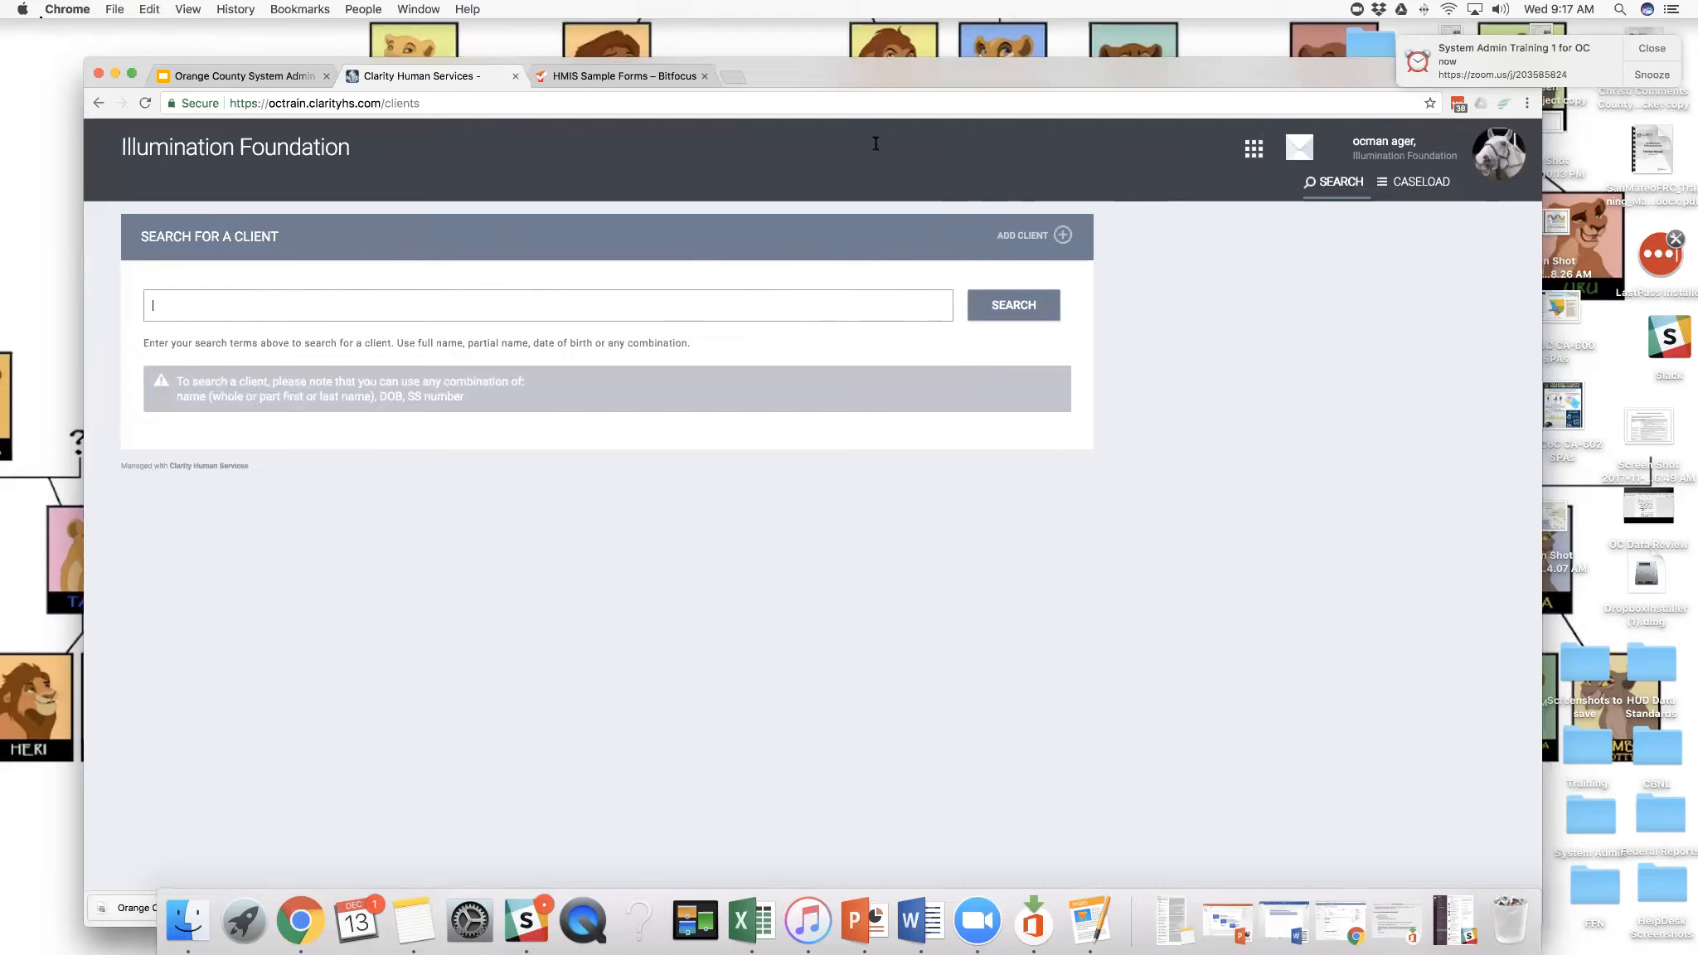
- Examine which modules the agency manager can access in the application launcher, including Manage, Reports, Calendar and Attendance
drag(958, 81, 942, 66)
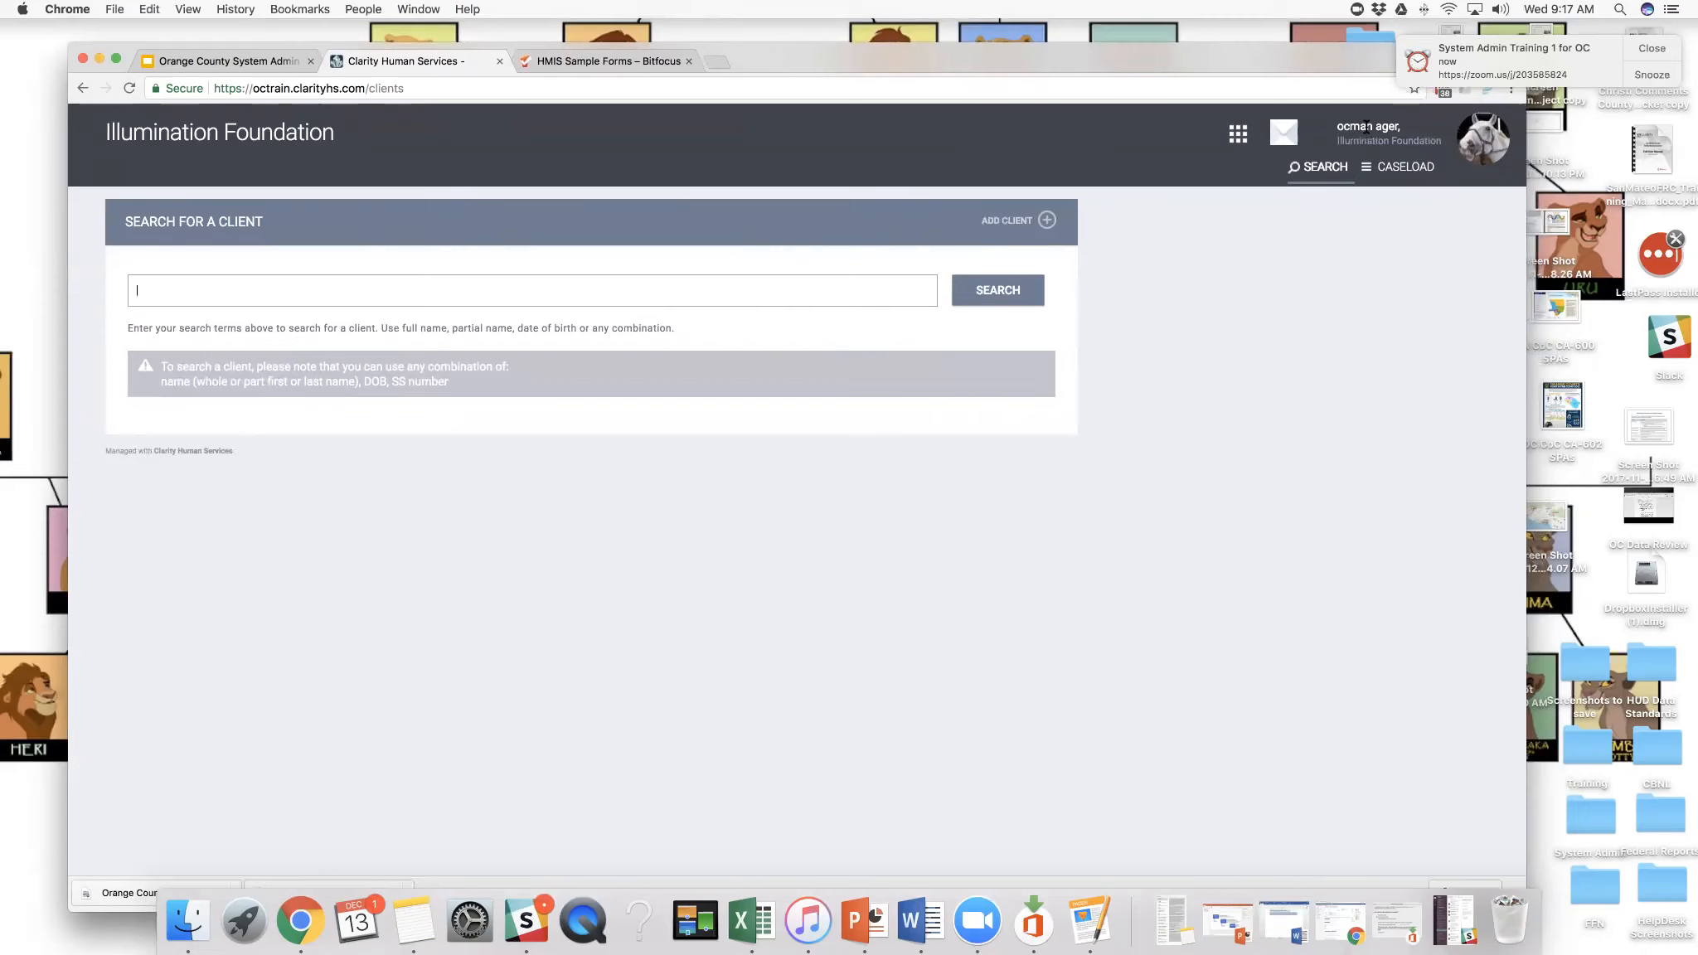
click(1239, 136)
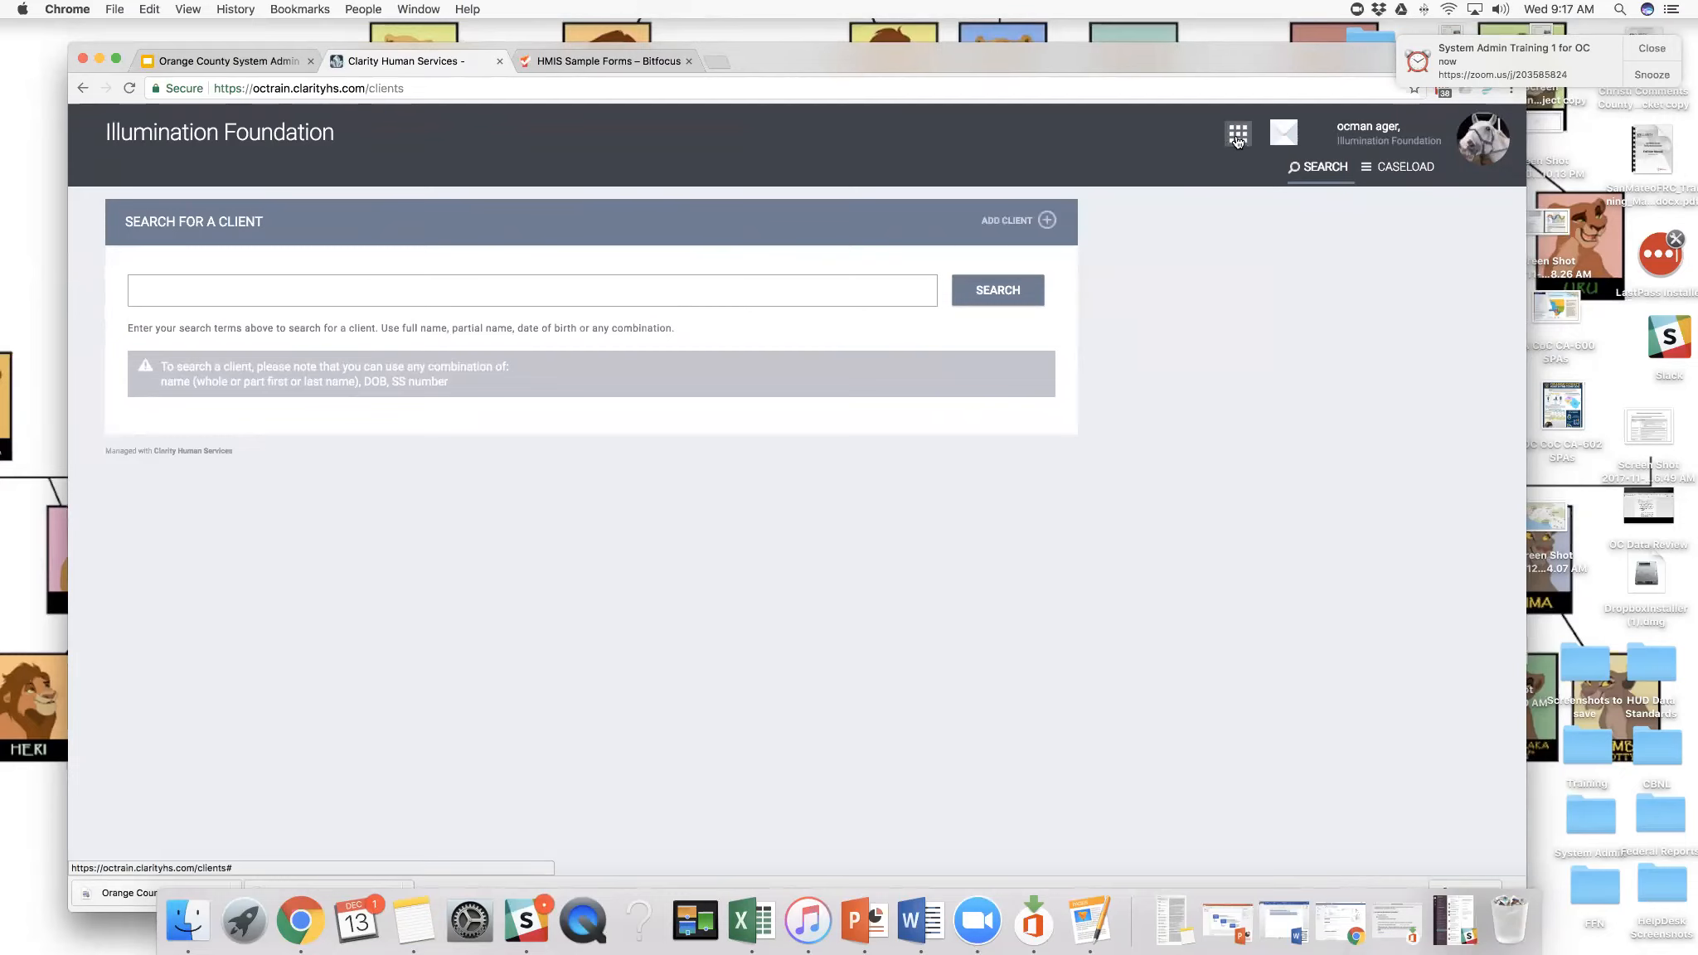
click(1236, 137)
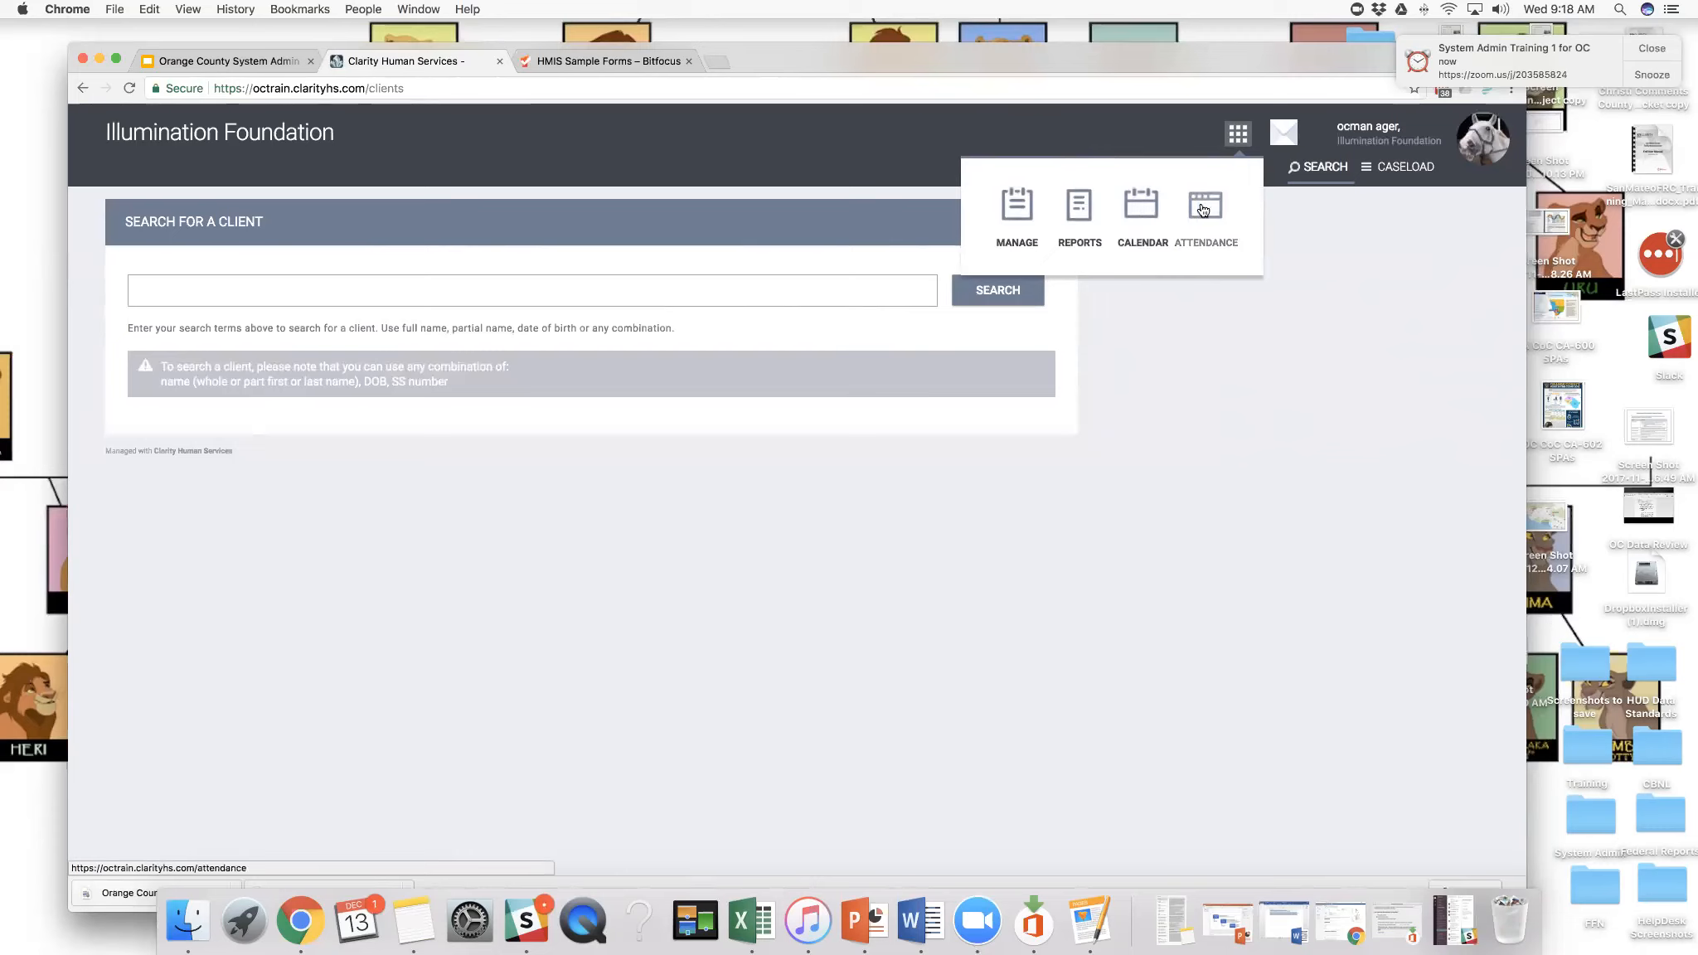
- Sign out of the manager account and sign in as ocenduser with the account password, declining to store the login in LastPass
click(1492, 138)
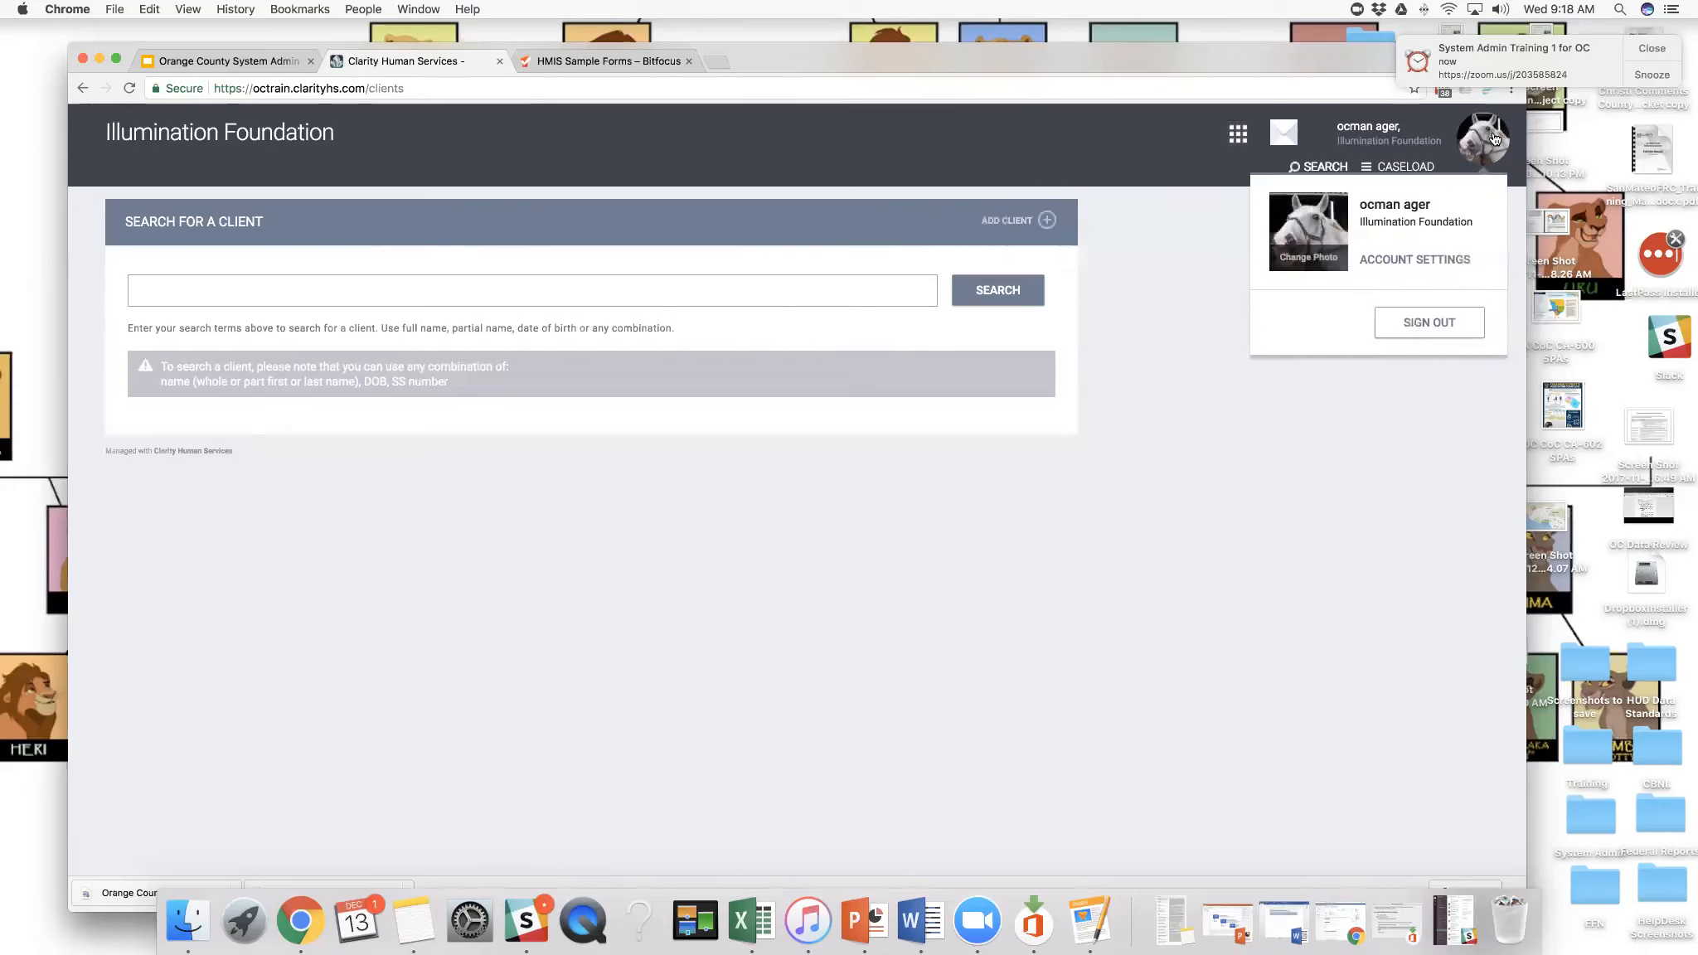
click(1451, 323)
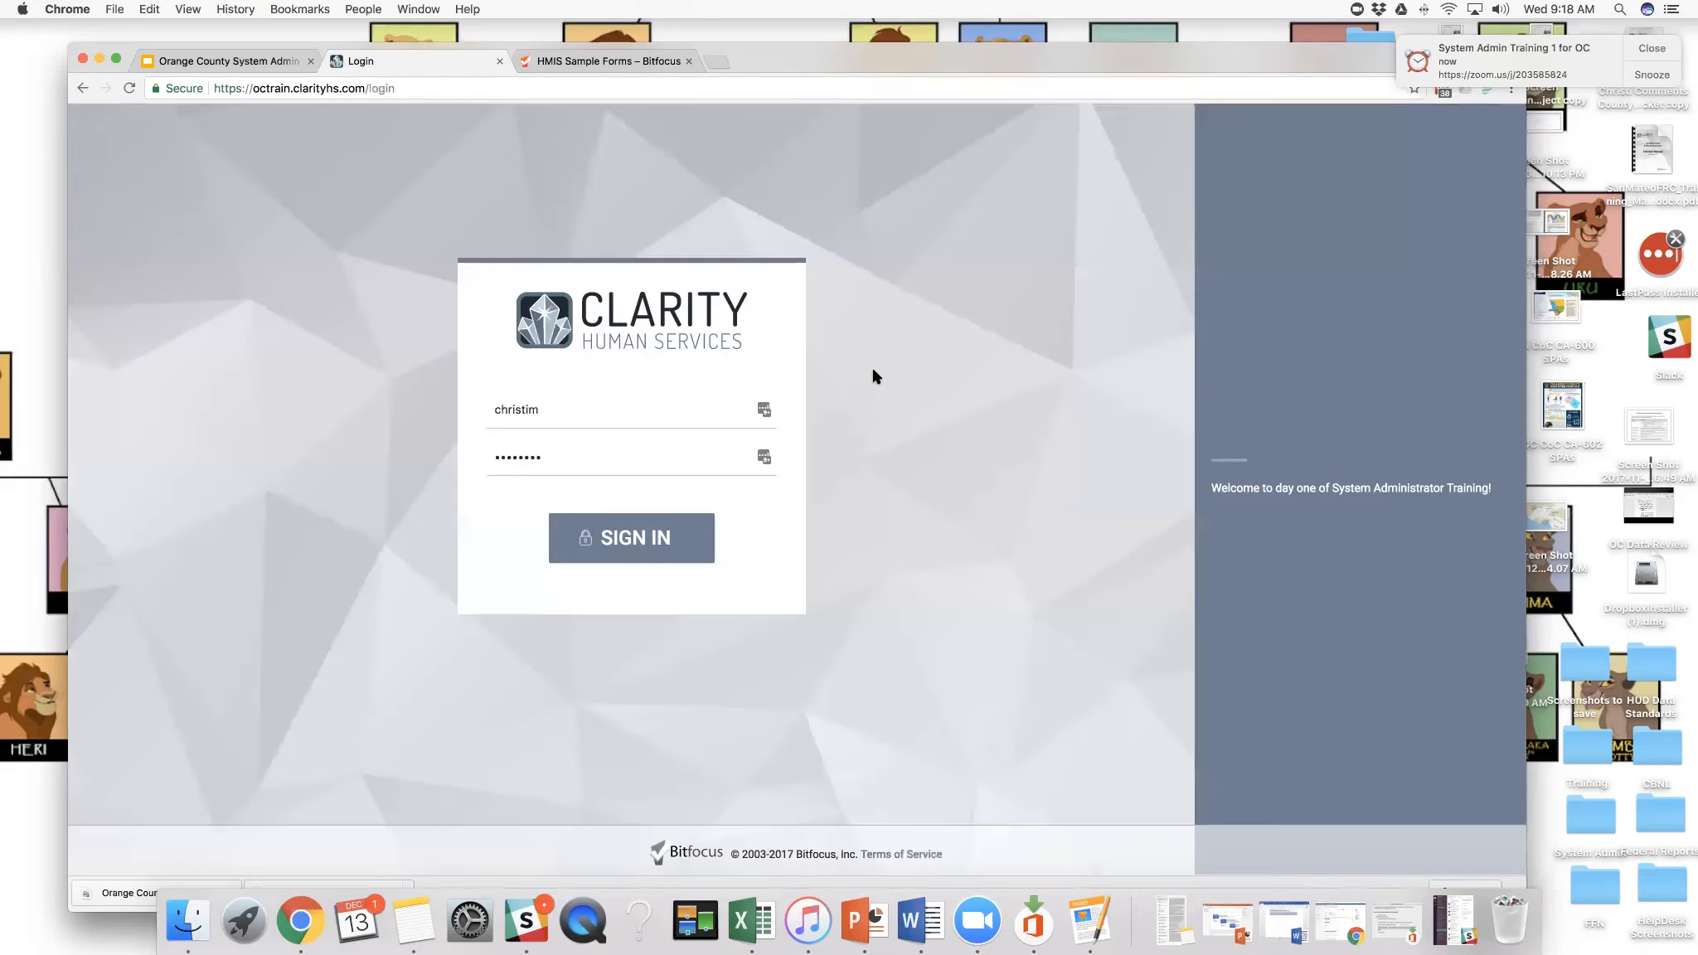
drag(550, 410, 493, 409)
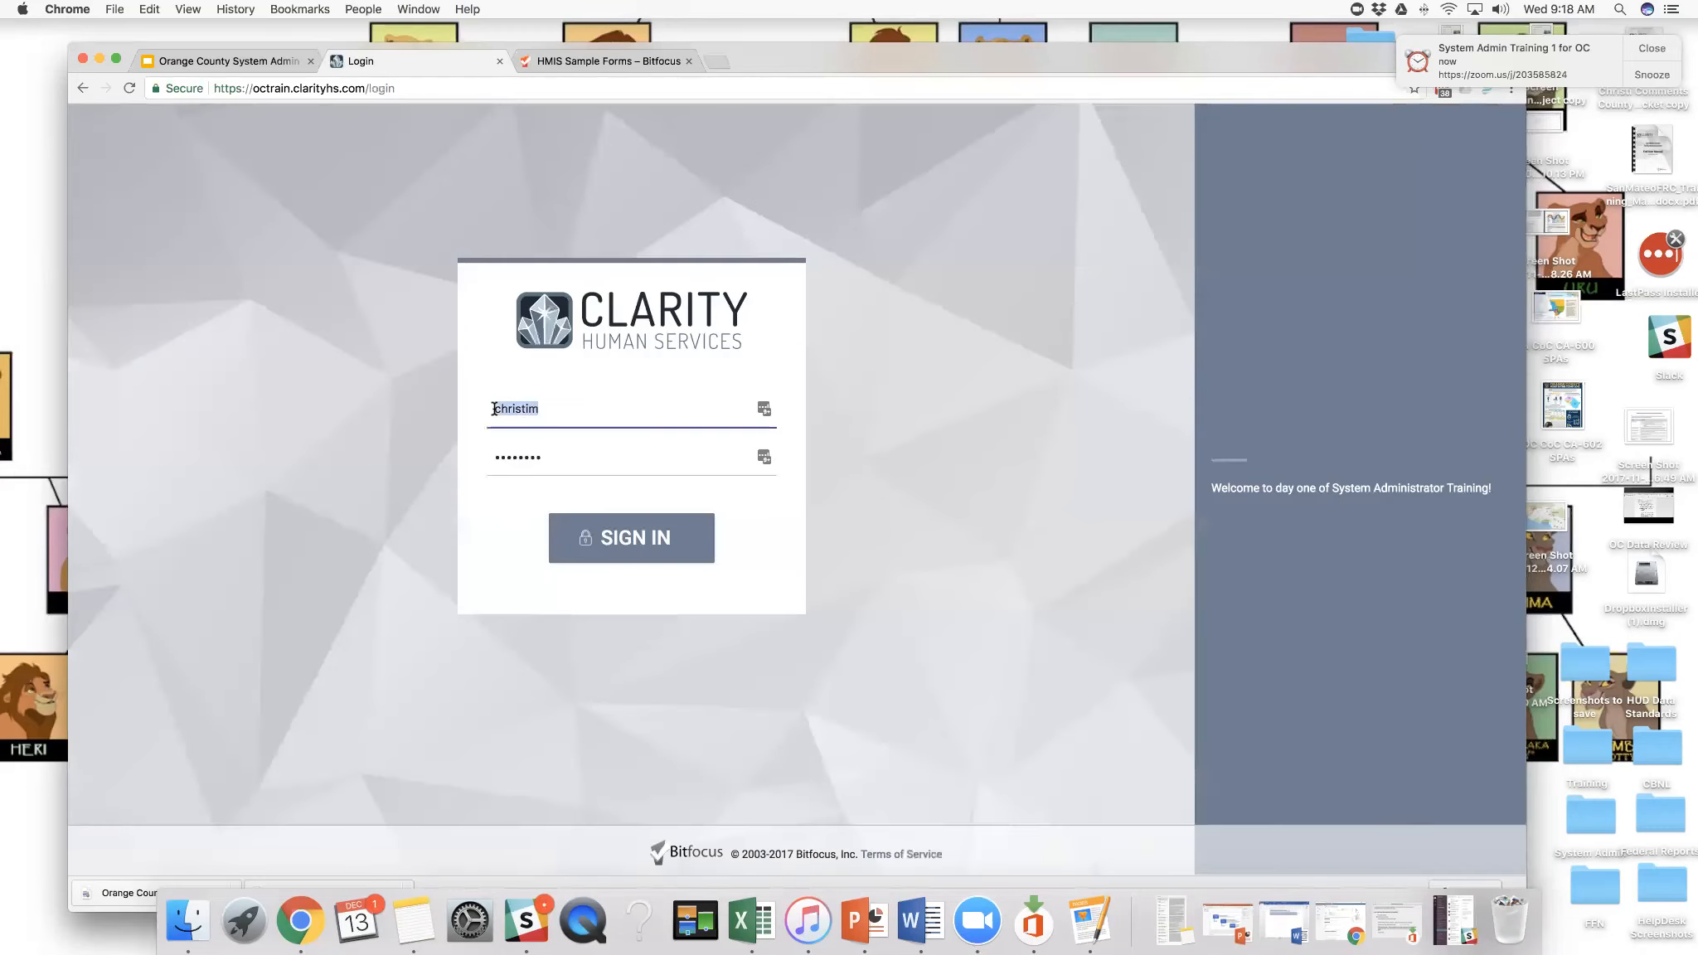
text(ocendurser)
drag(547, 458, 485, 454)
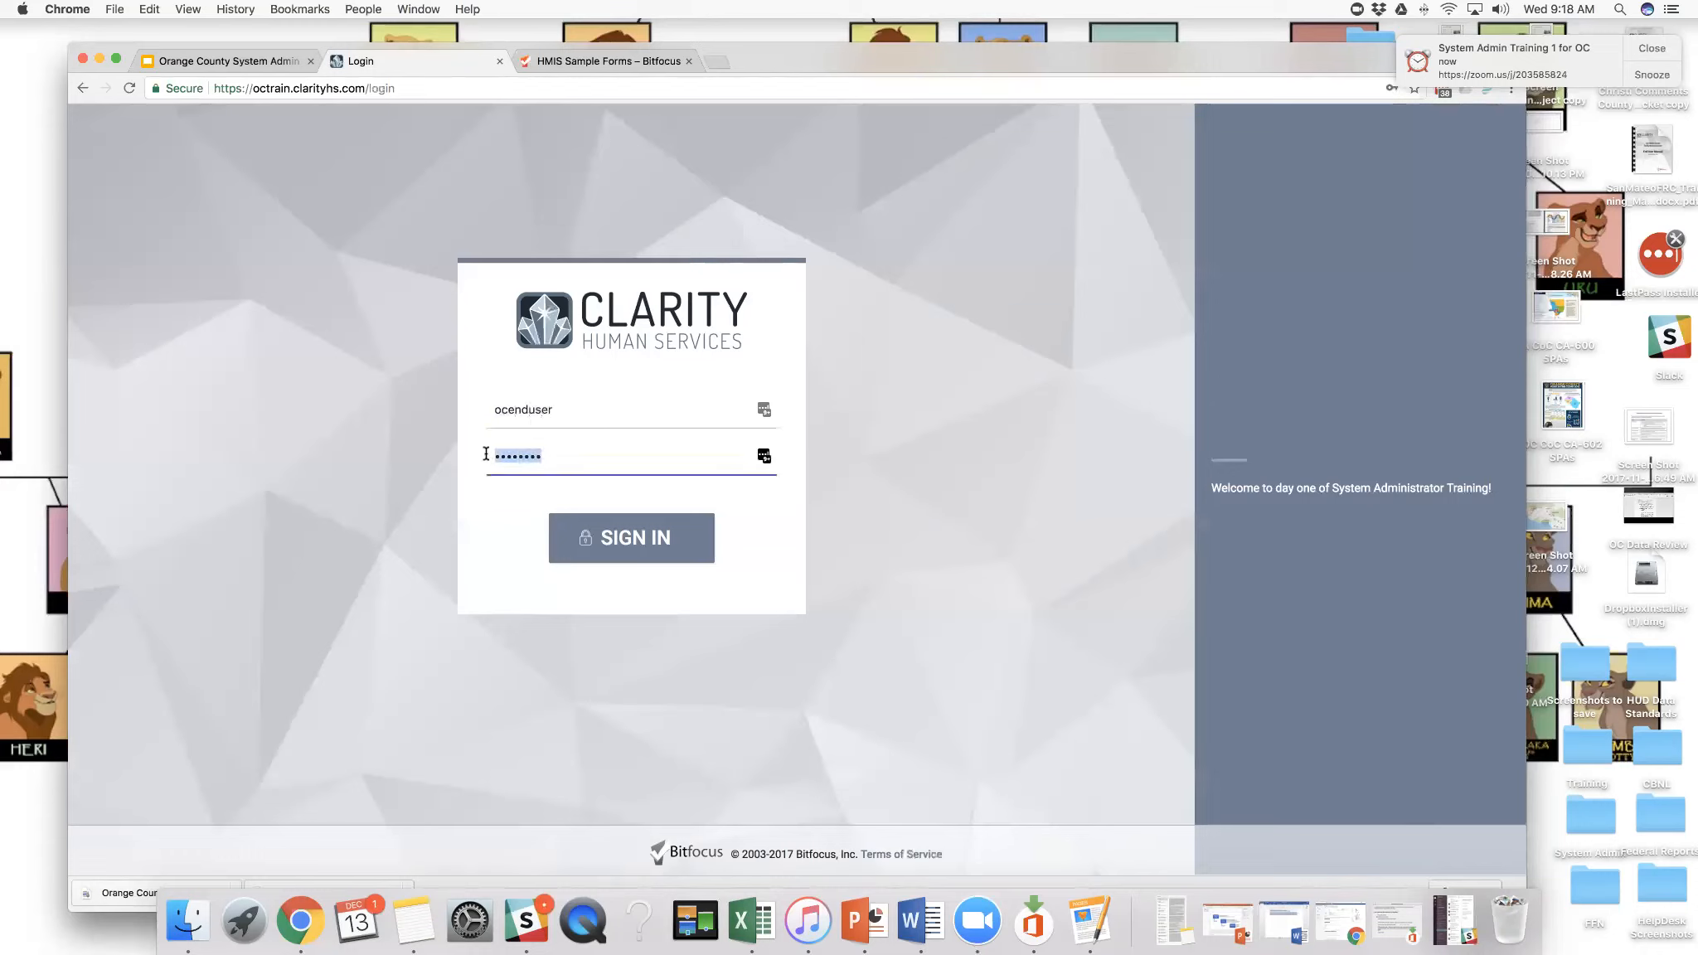
text(•••••••••)
click(604, 539)
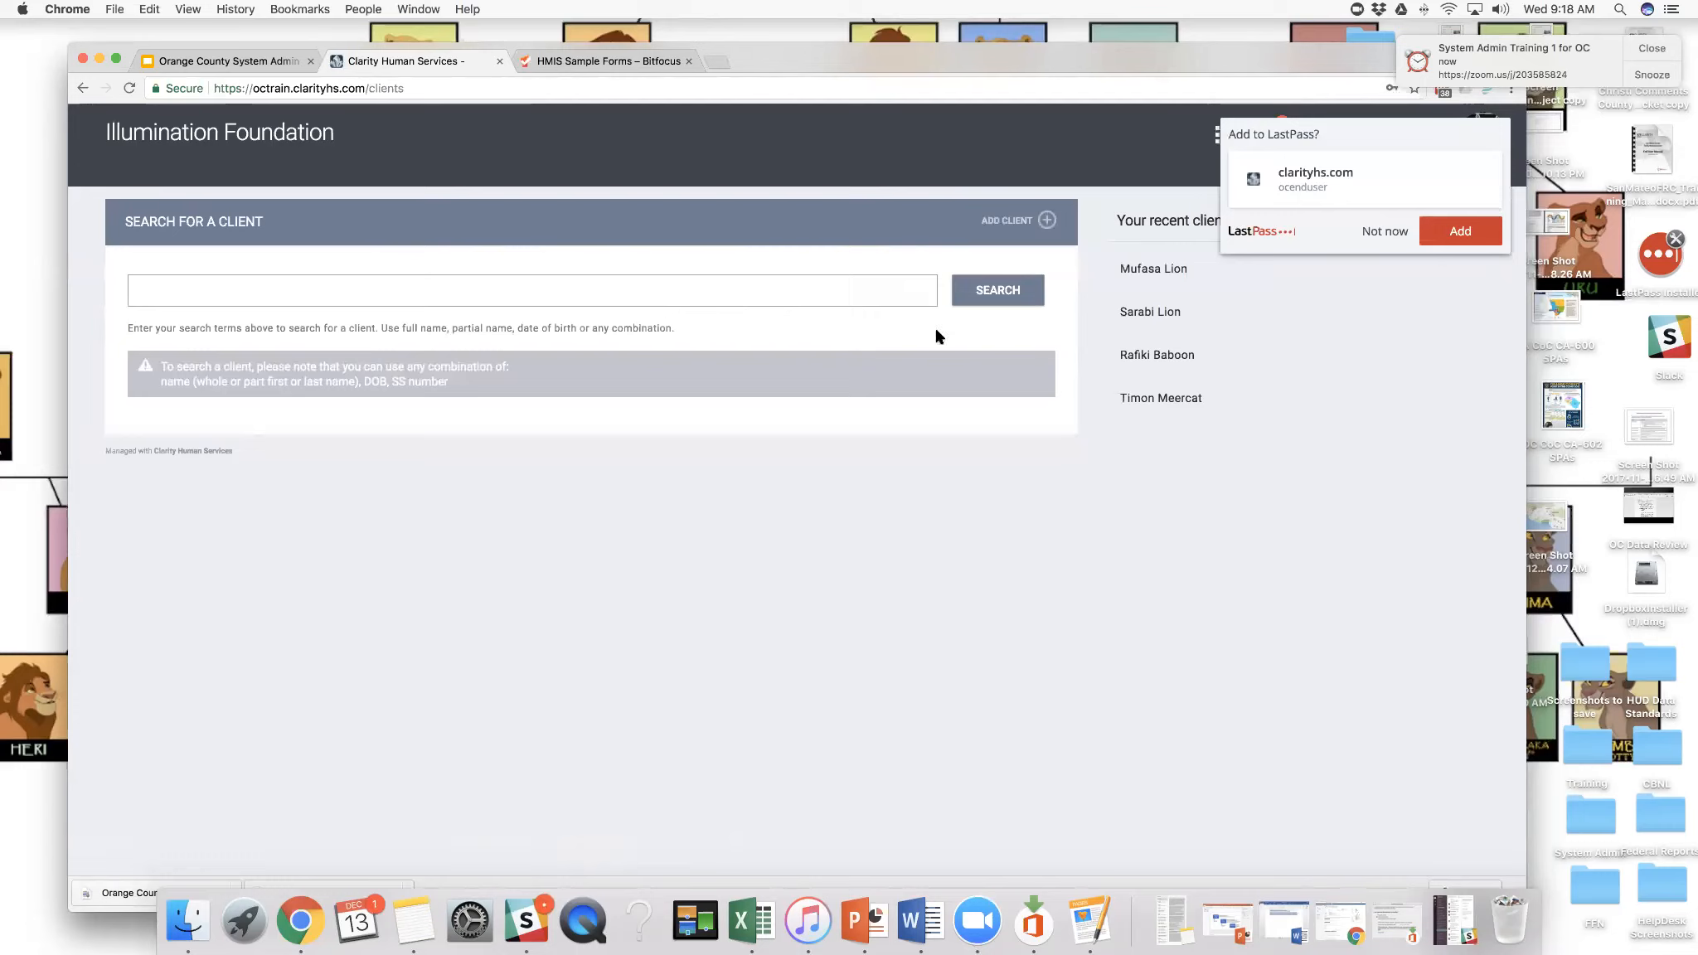
click(1393, 232)
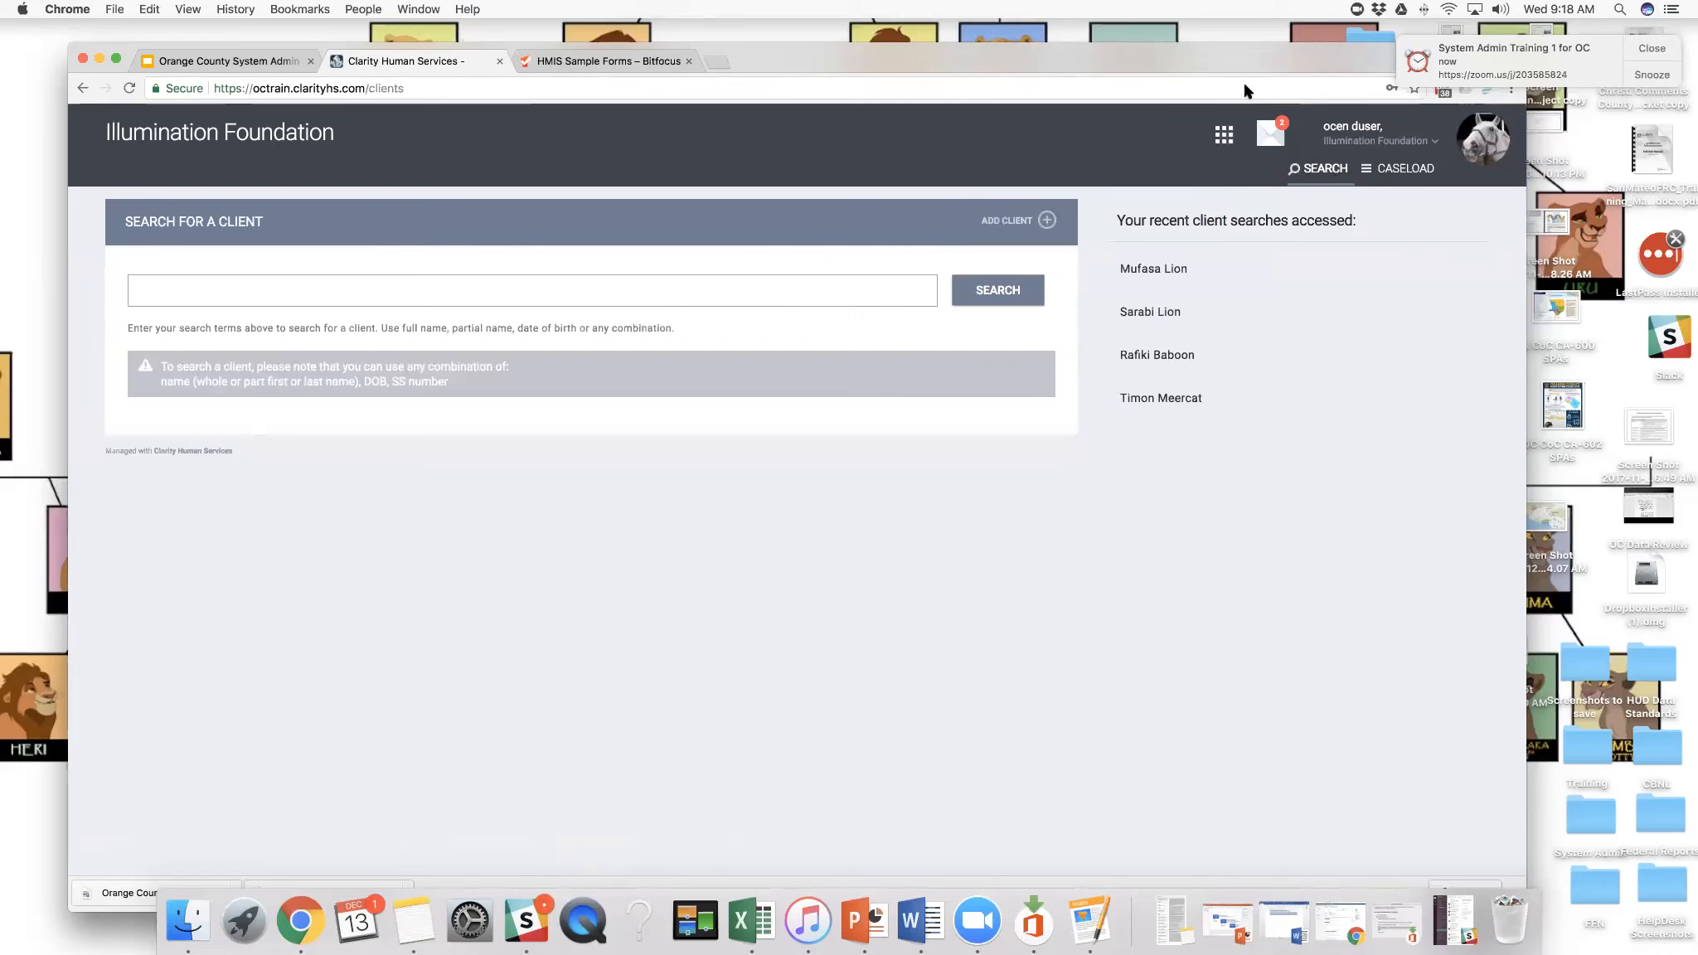
- Examine which modules the end user can access in the application launcher, including Reports, Calendar and Attendance
drag(1244, 71, 1253, 71)
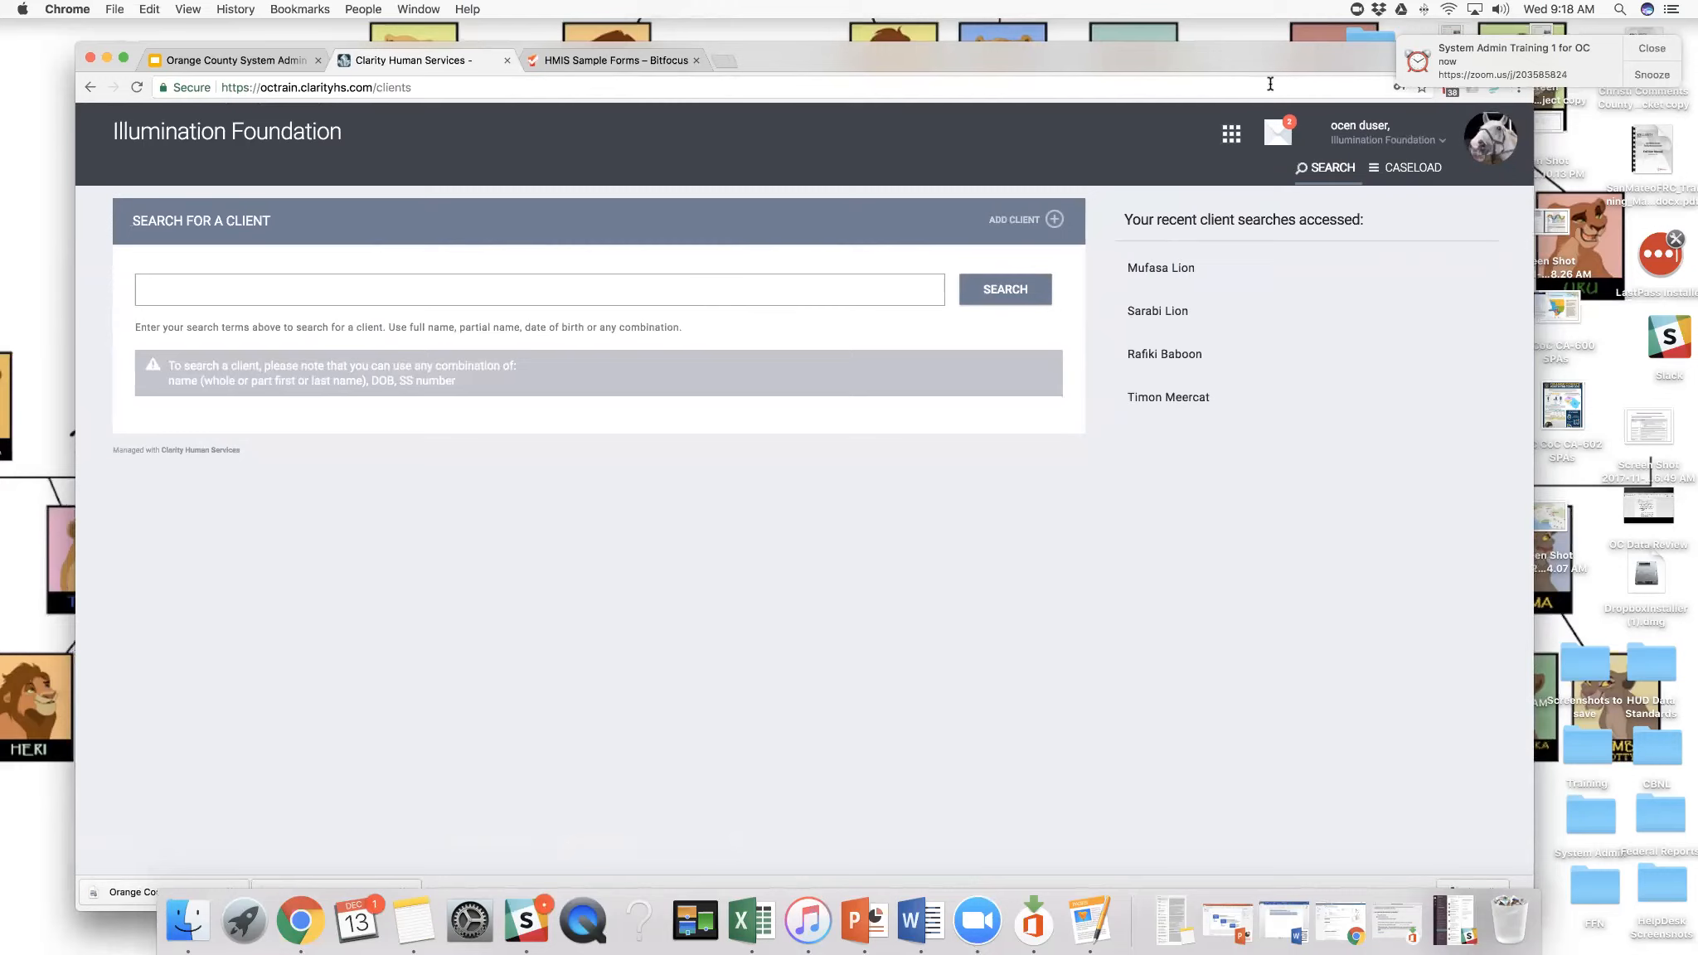
click(1237, 141)
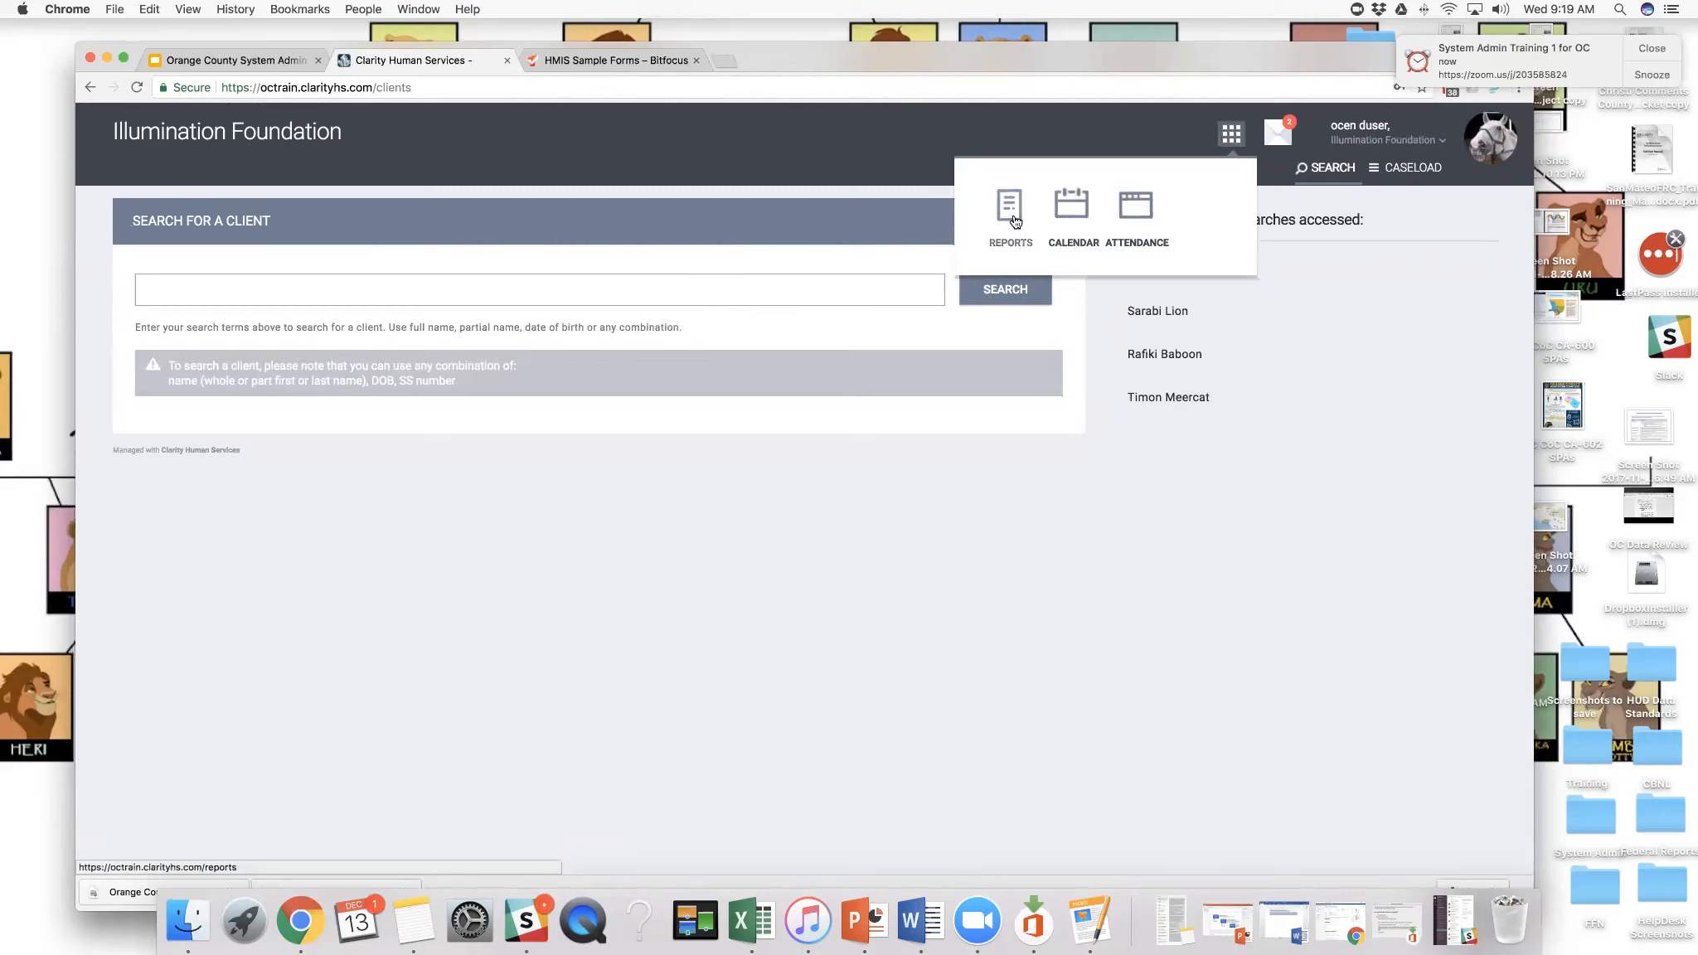
click(1072, 215)
- View the end user's My Info account page with its profile and photo options, and return to the client search
click(1492, 150)
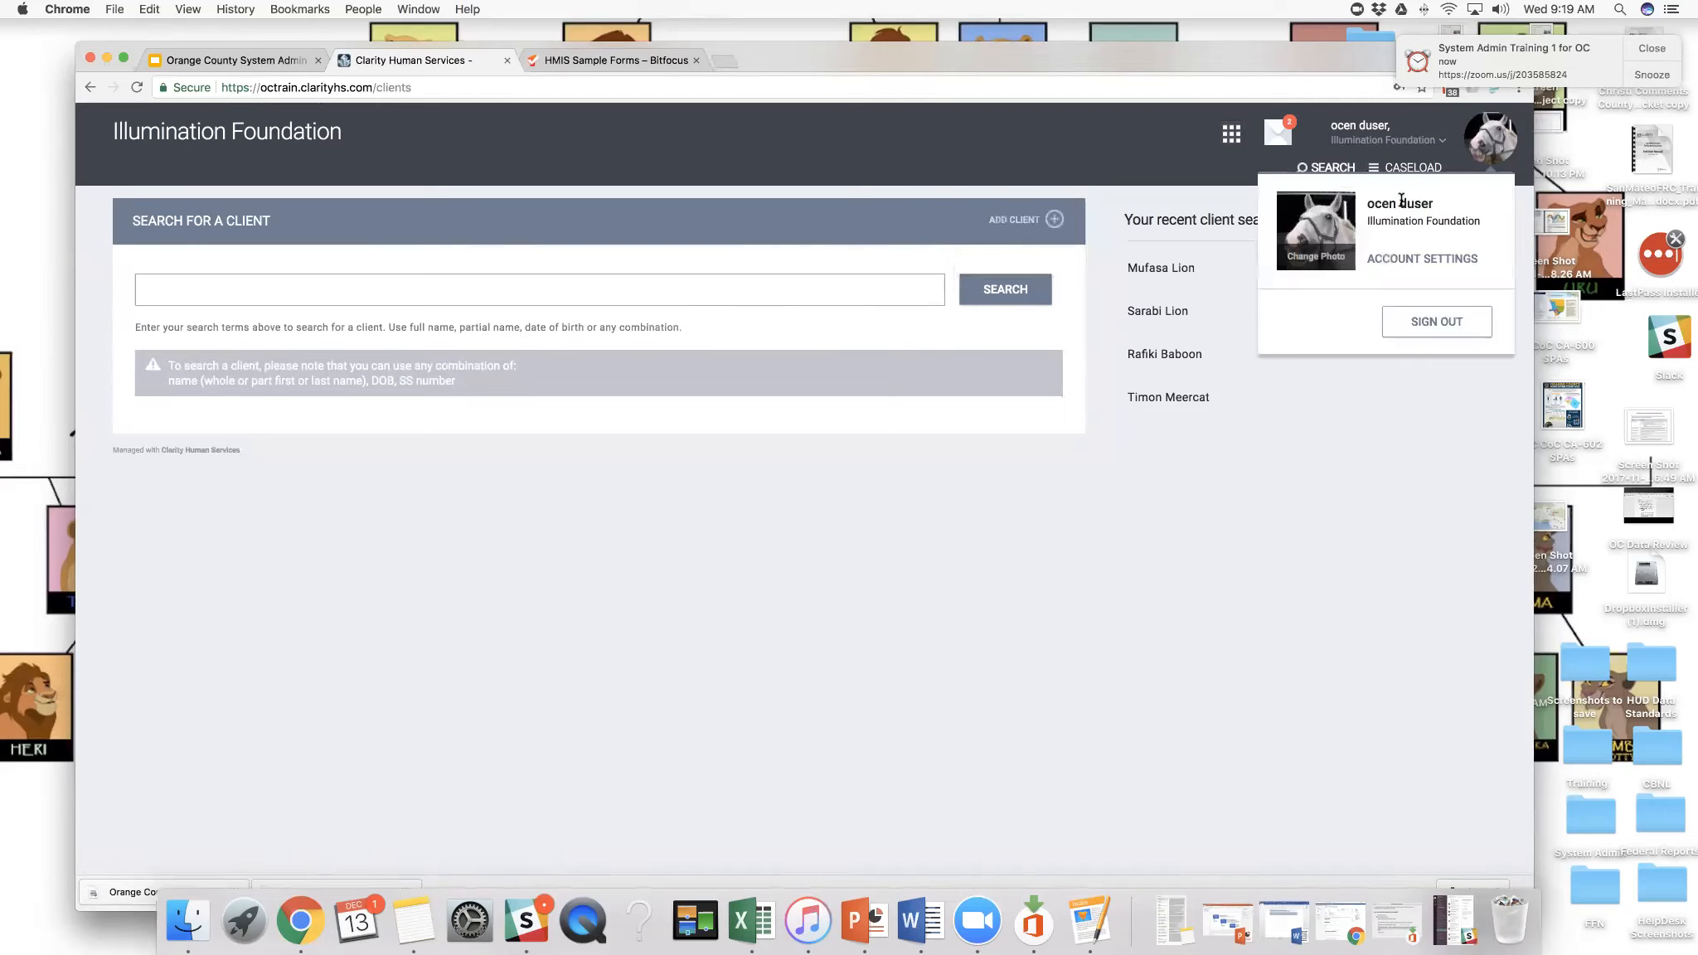
click(1361, 133)
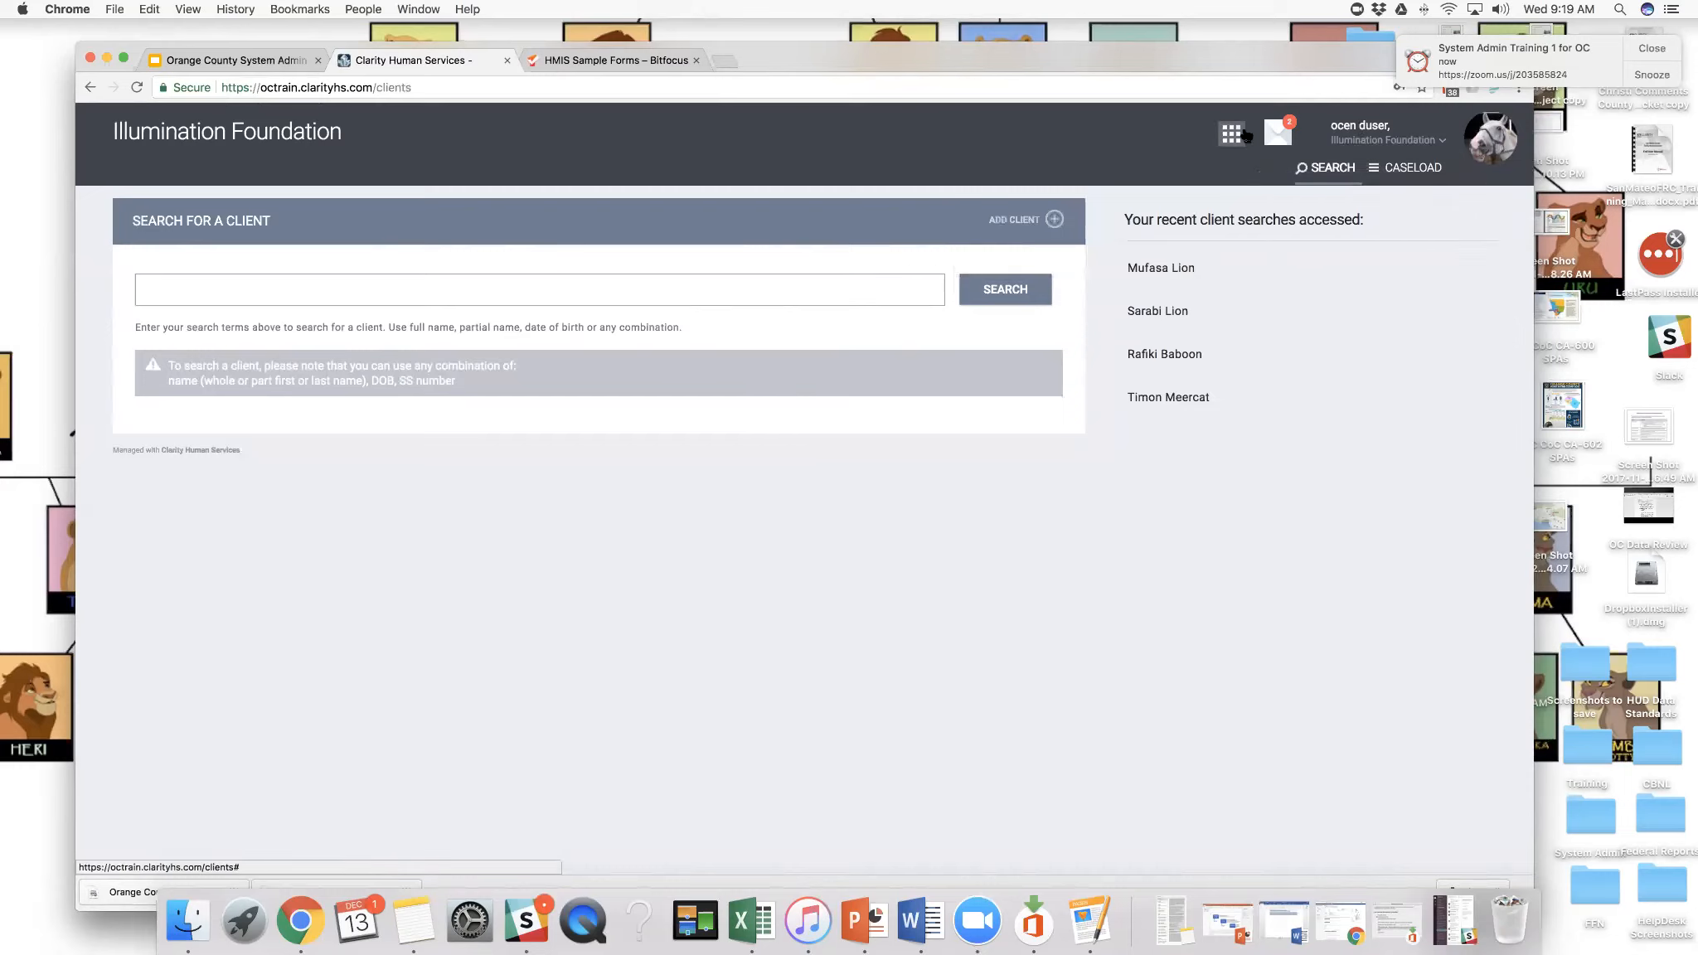
click(1479, 148)
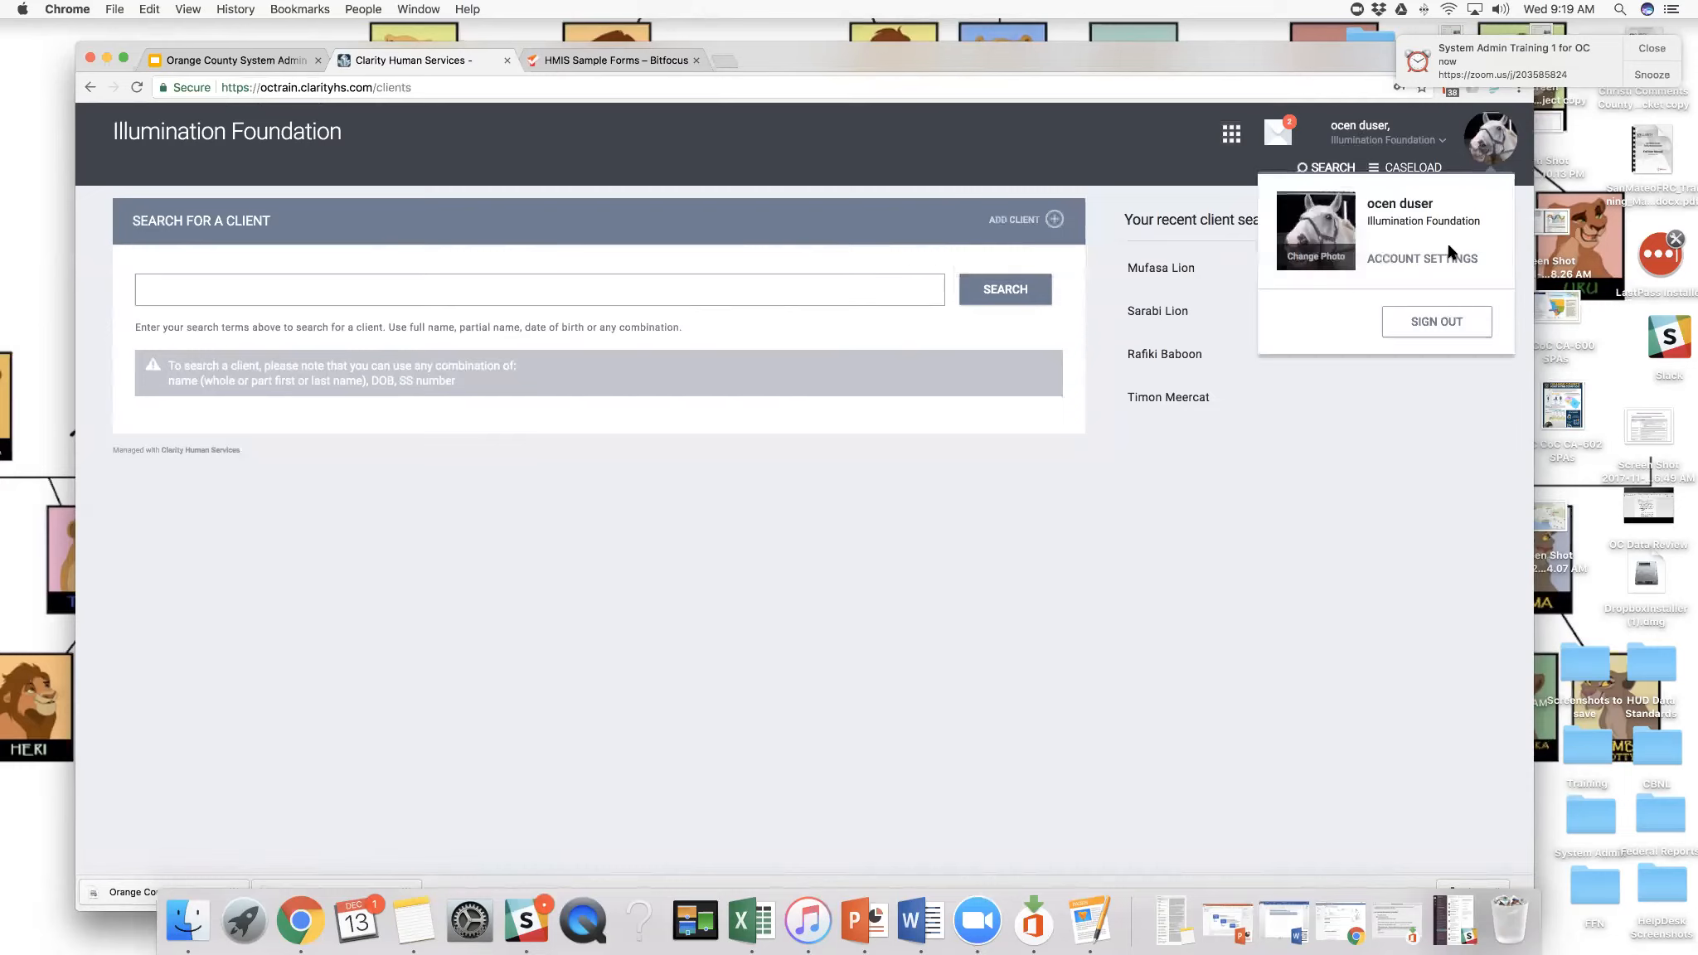
click(1313, 232)
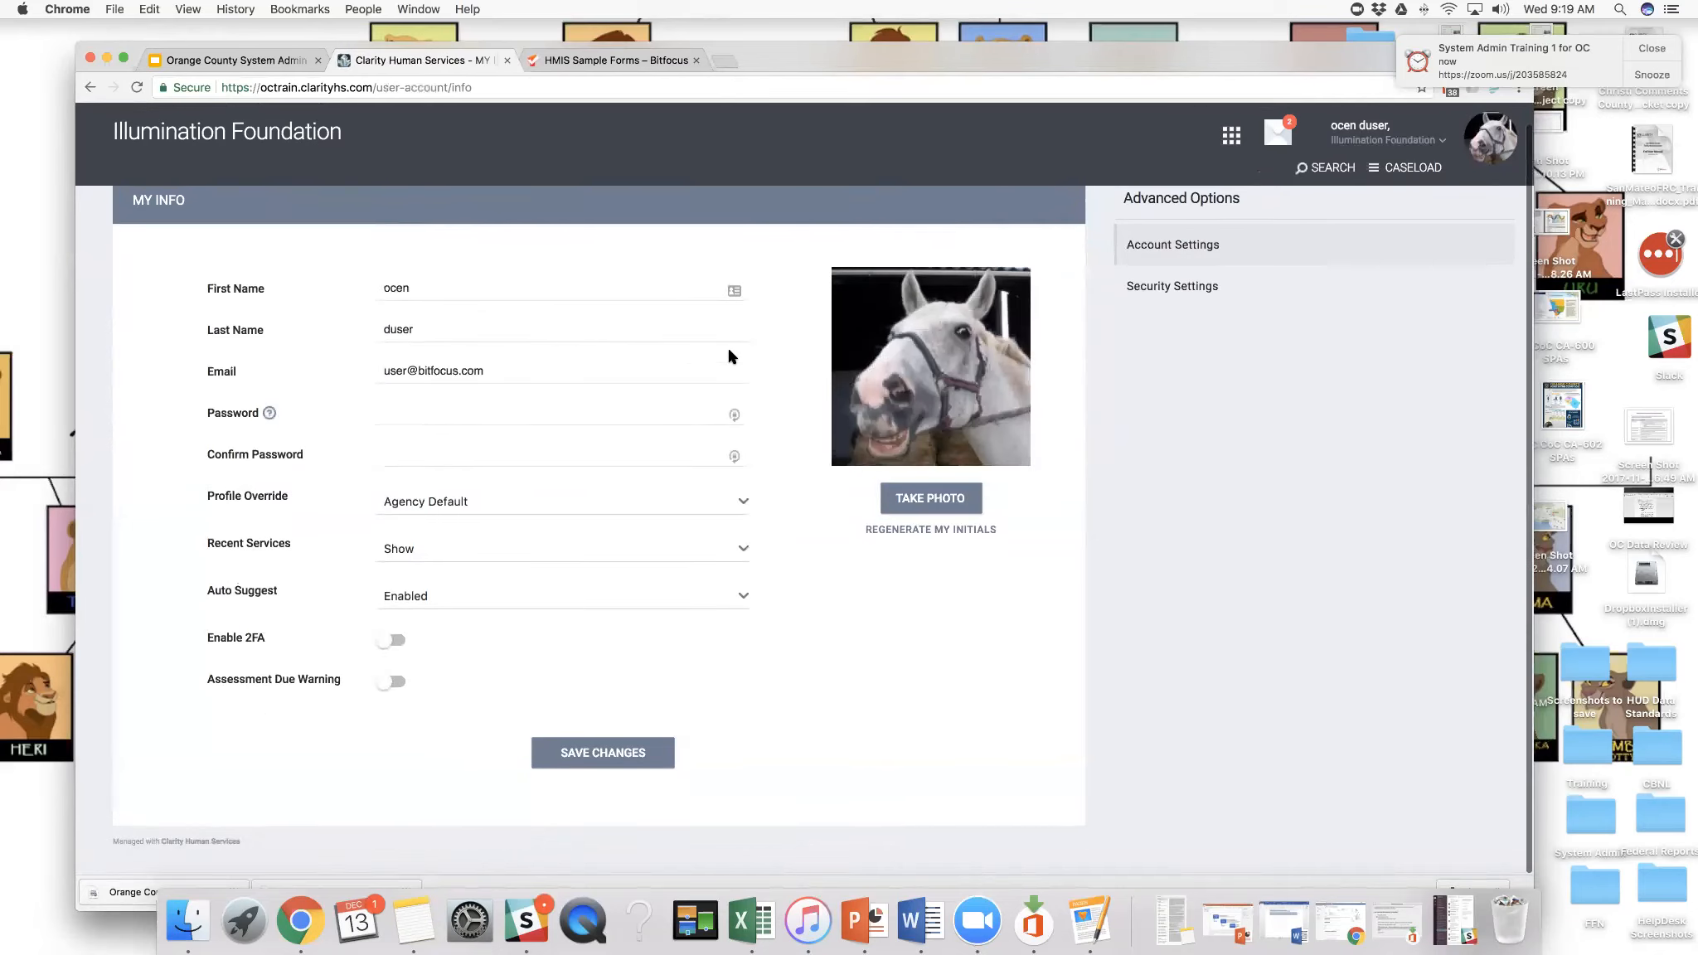
click(90, 87)
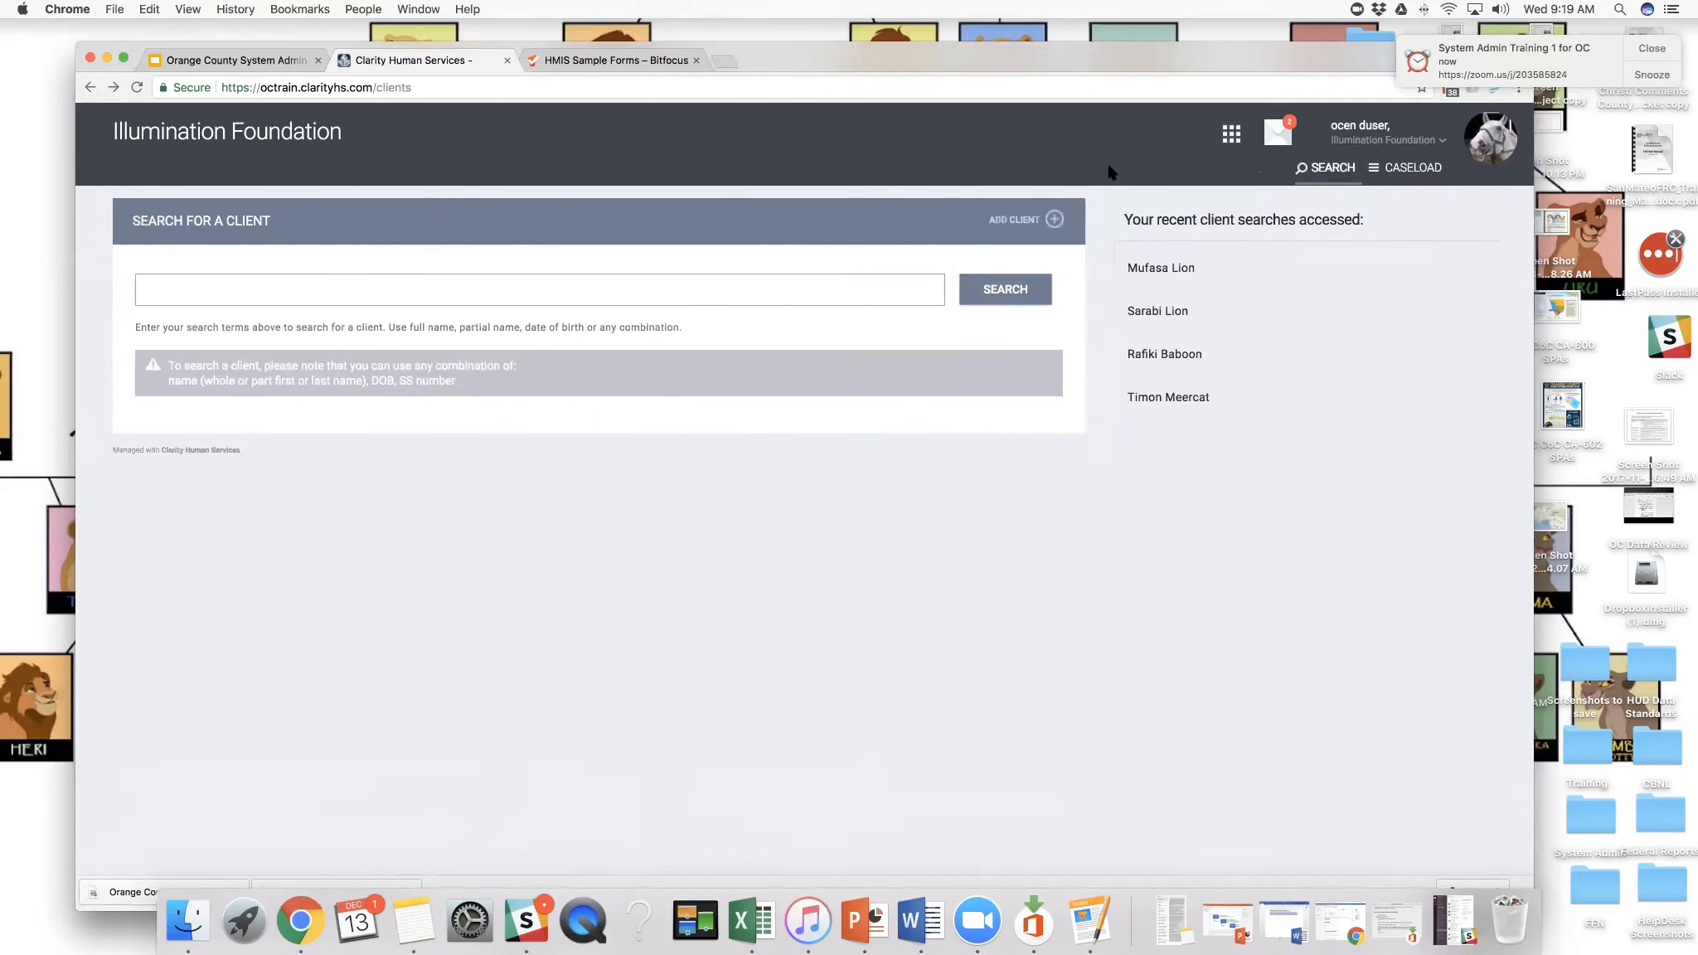
- Recheck the end user's launcher modules, then sign out and sign back in with the prefilled system administrator credentials
click(1232, 147)
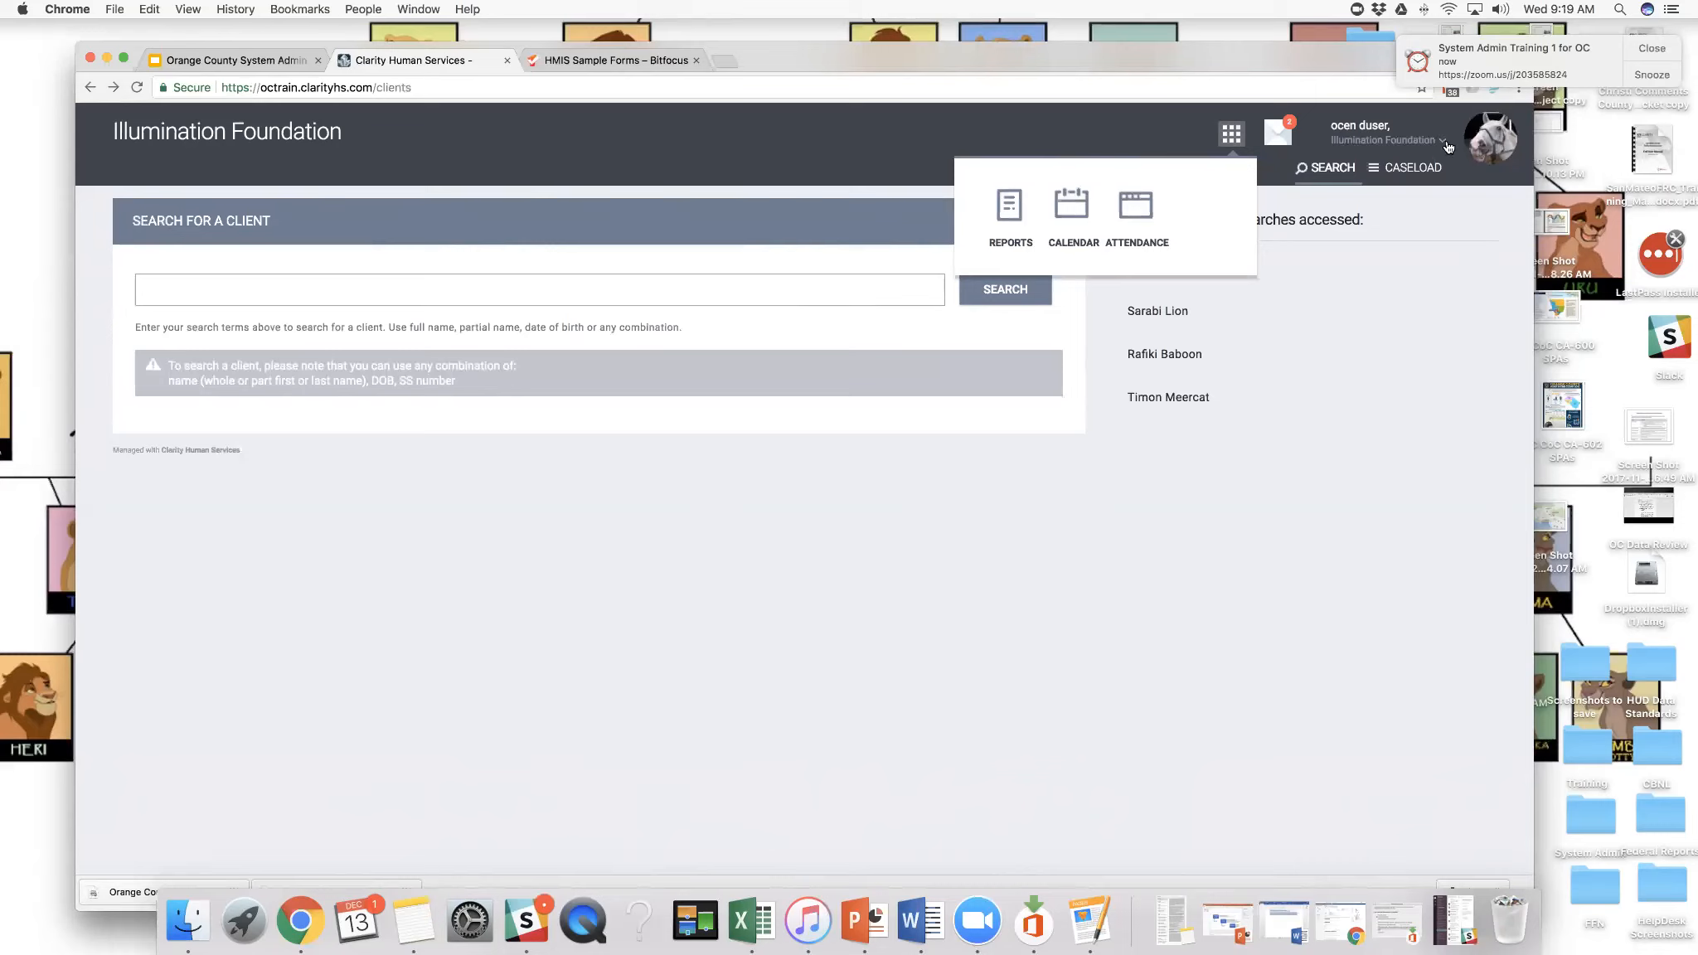
click(1443, 143)
click(1482, 143)
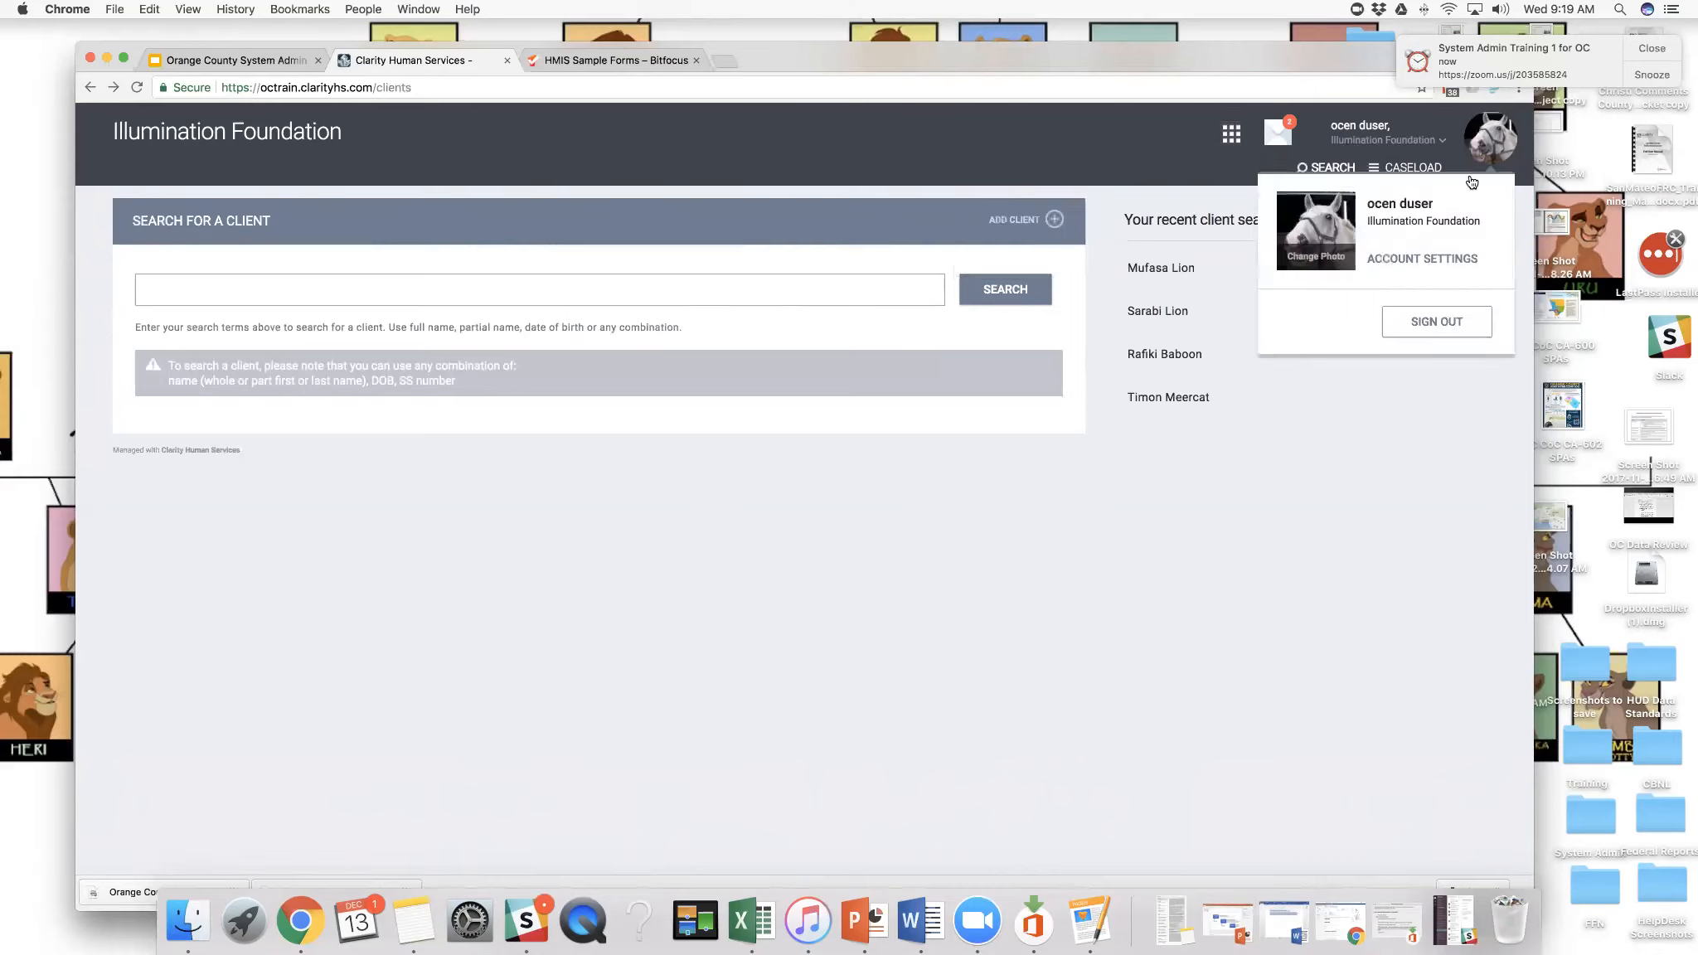
click(1442, 322)
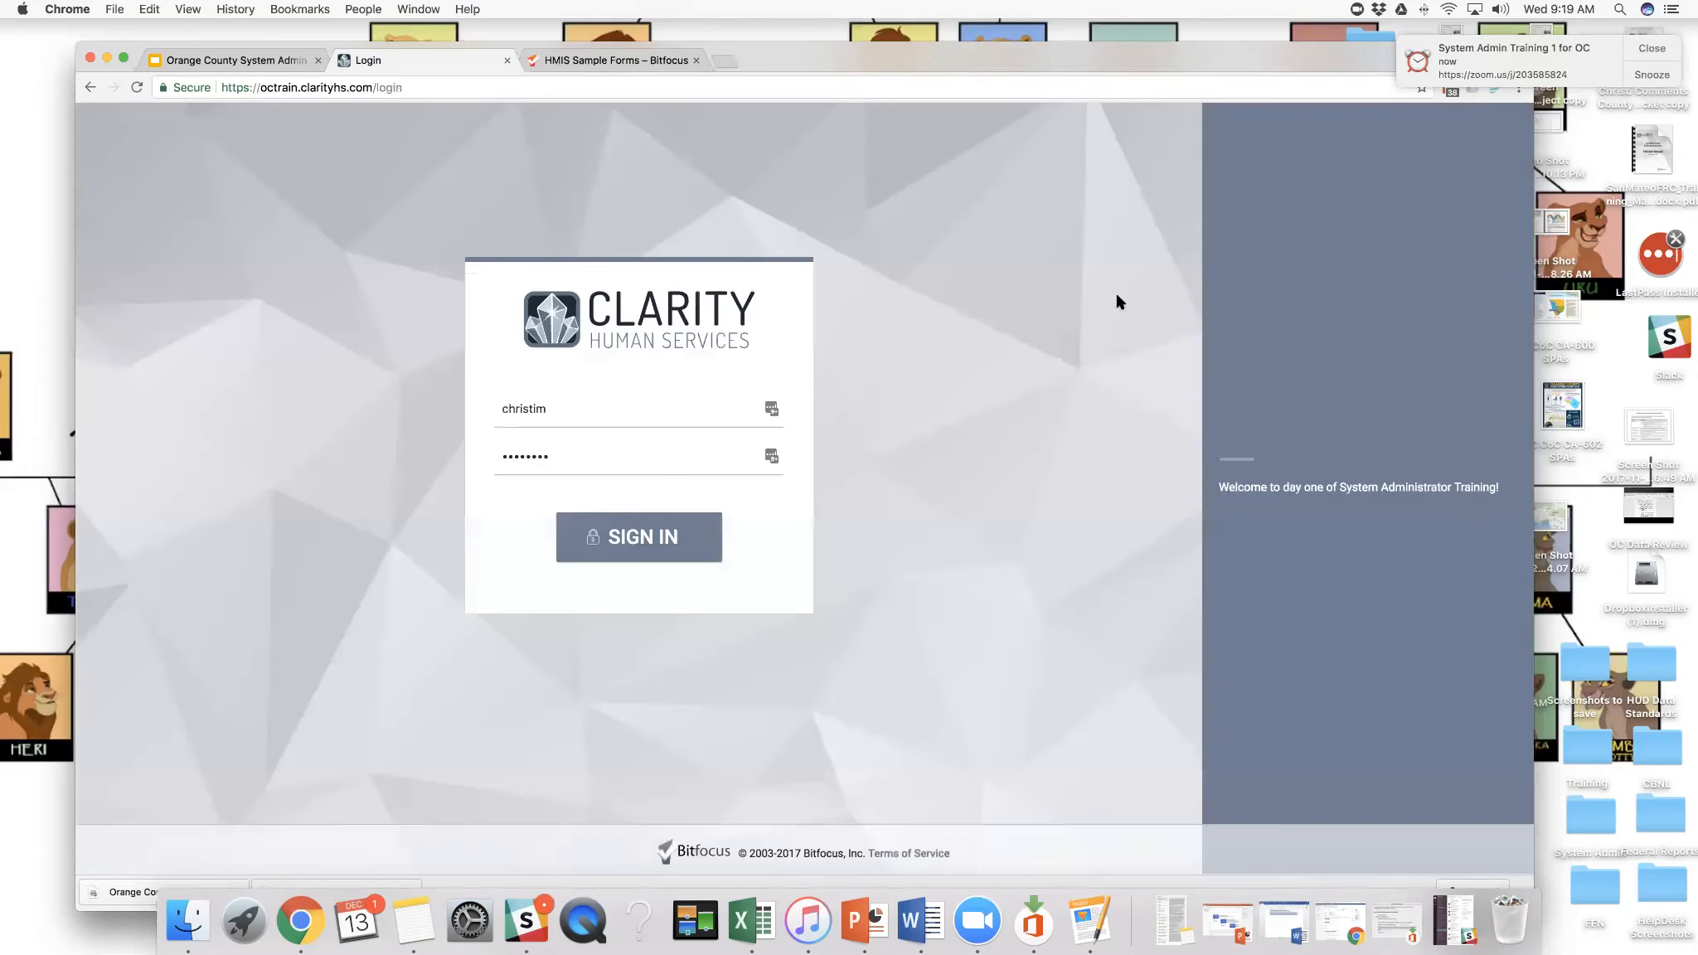
click(646, 543)
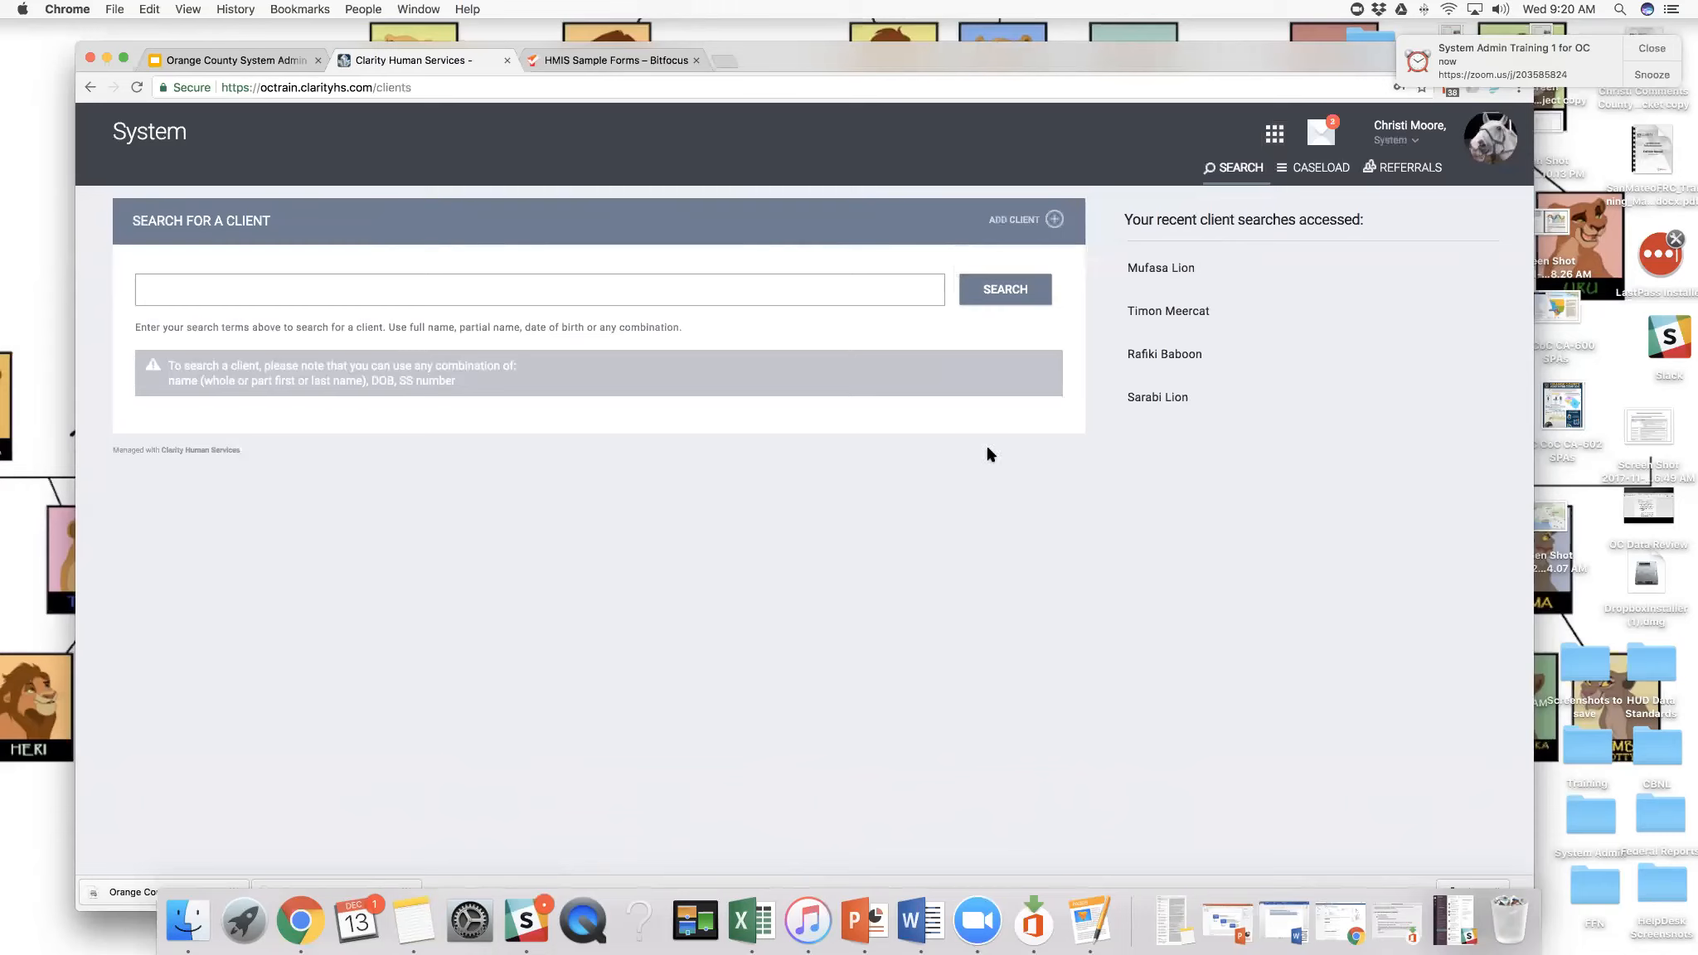
- Open the Report Library from the administrator's modules and expand HUD Reports to examine its reports
click(1272, 135)
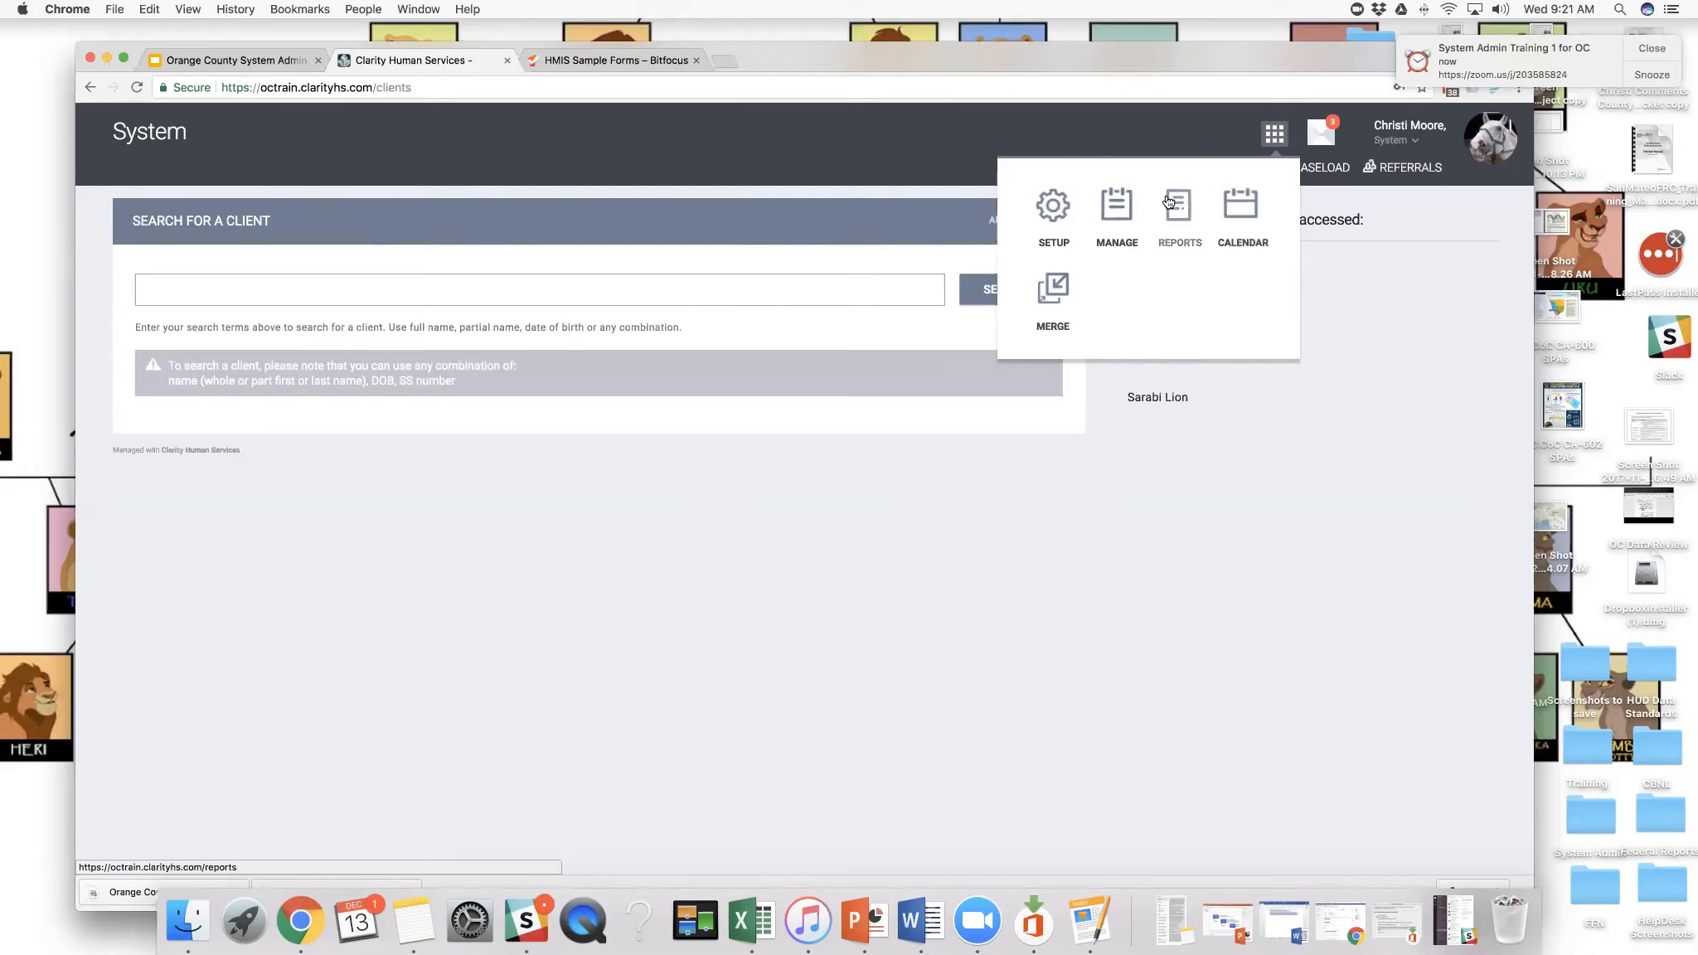
click(1176, 205)
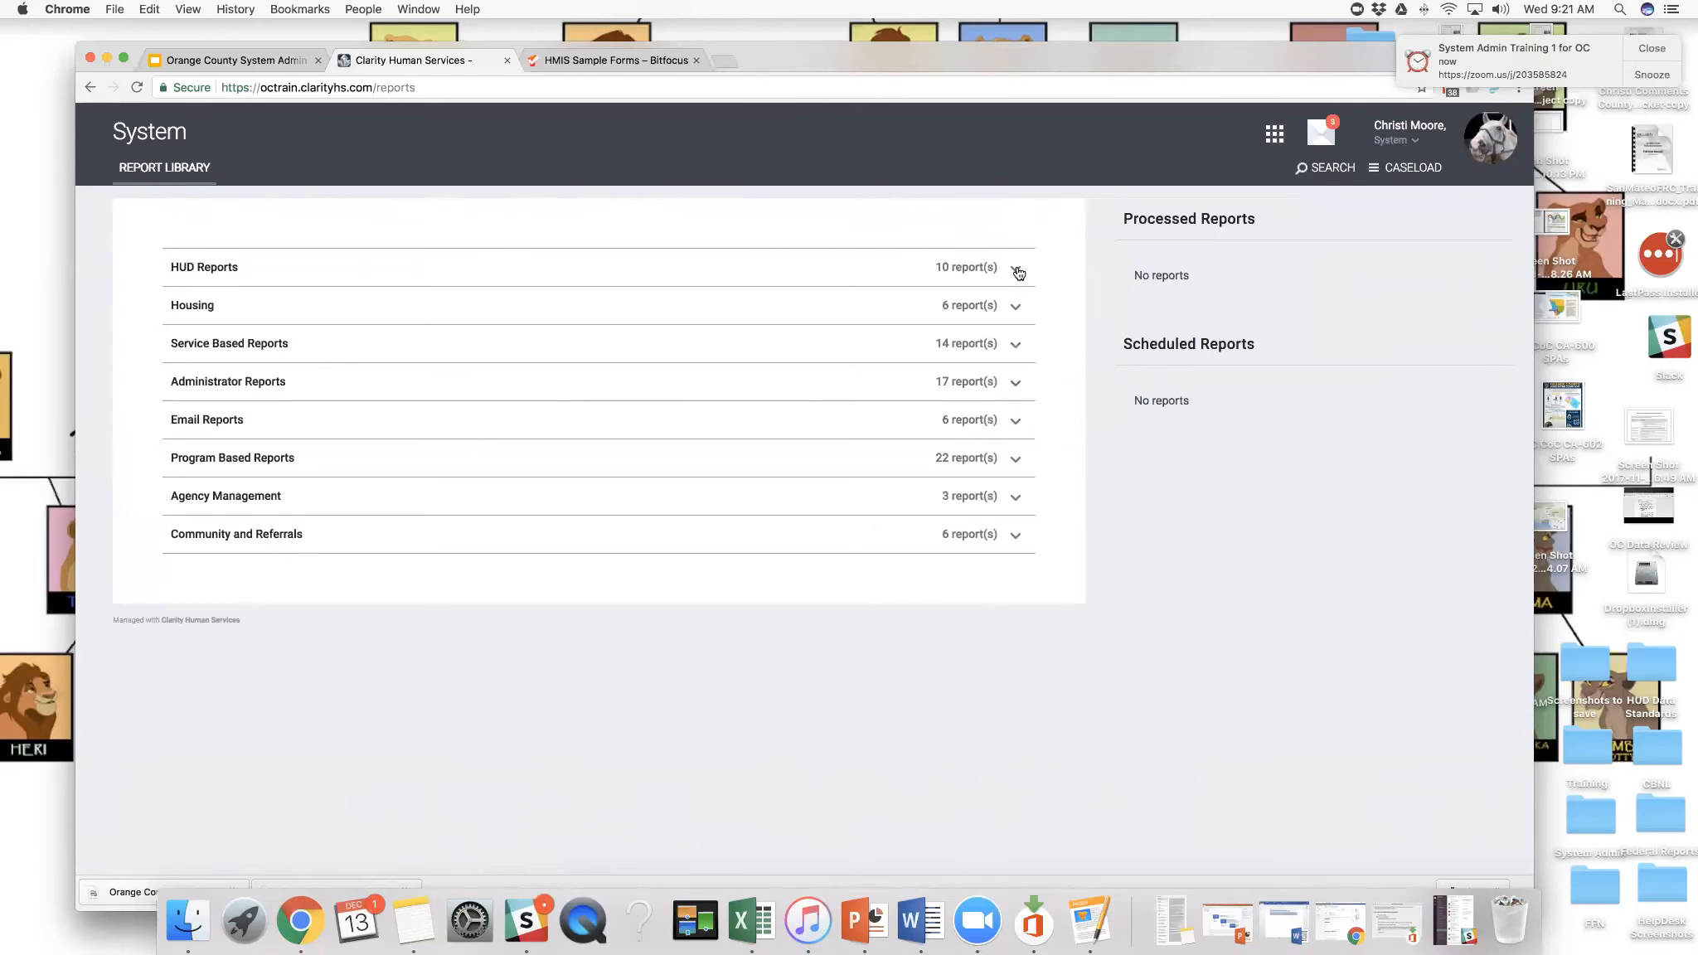
click(1017, 271)
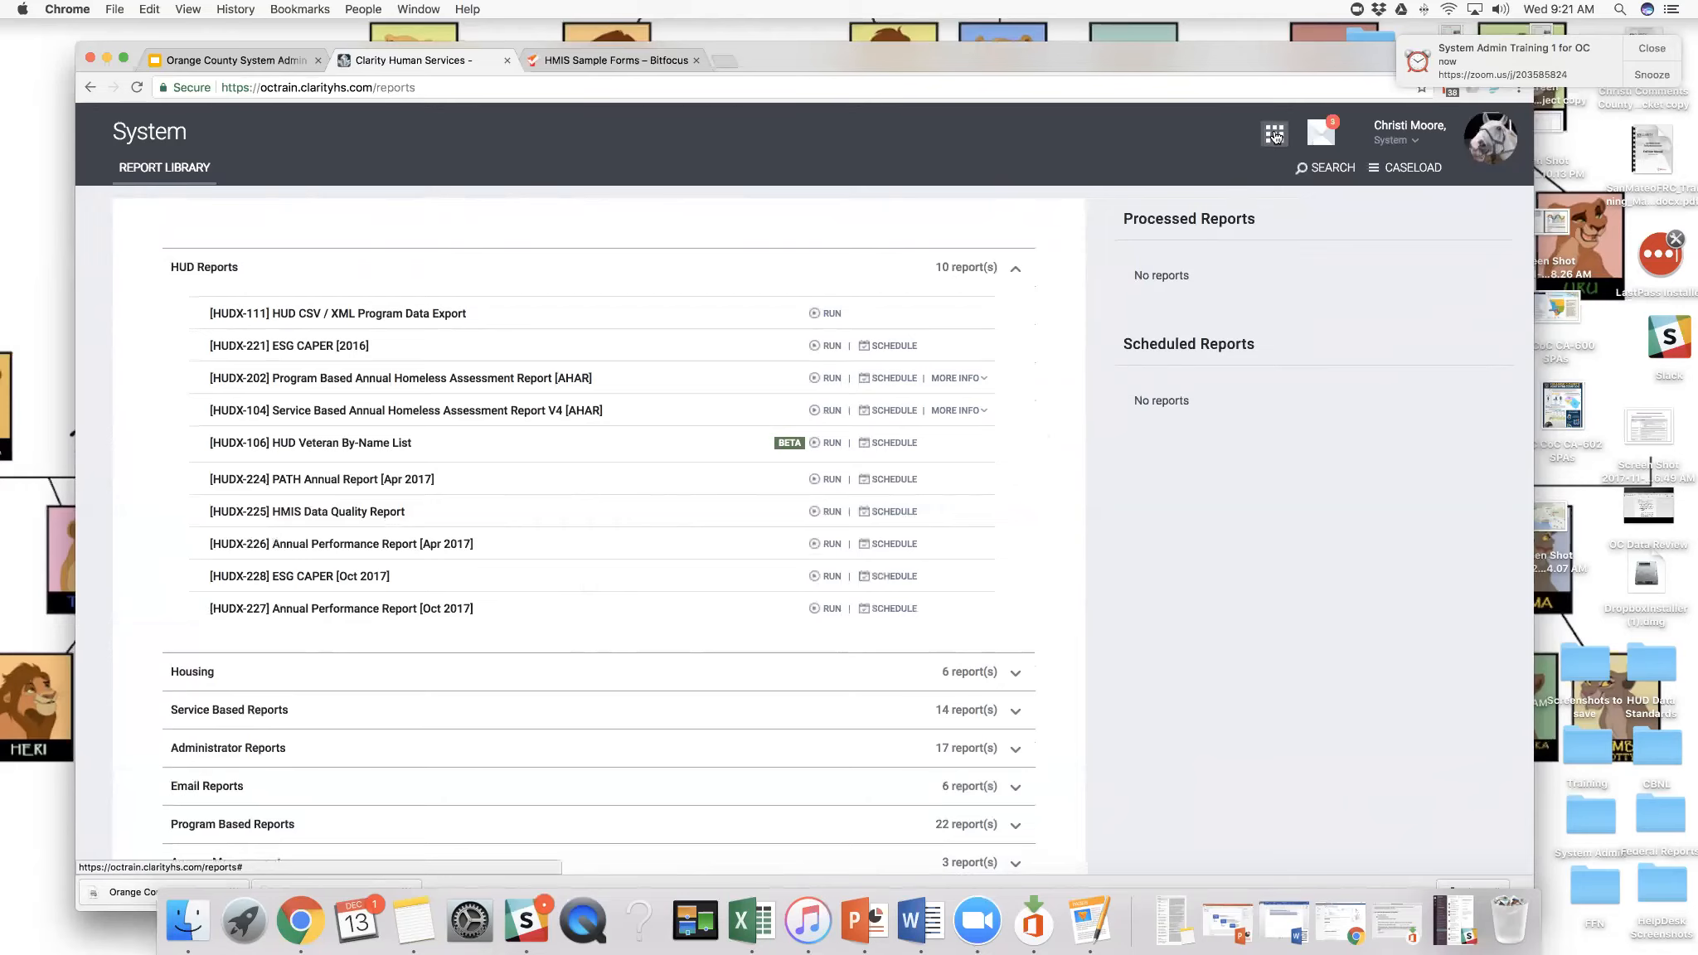
- Open the system Calendar and look through the December 2017 month view
click(1275, 136)
click(1251, 207)
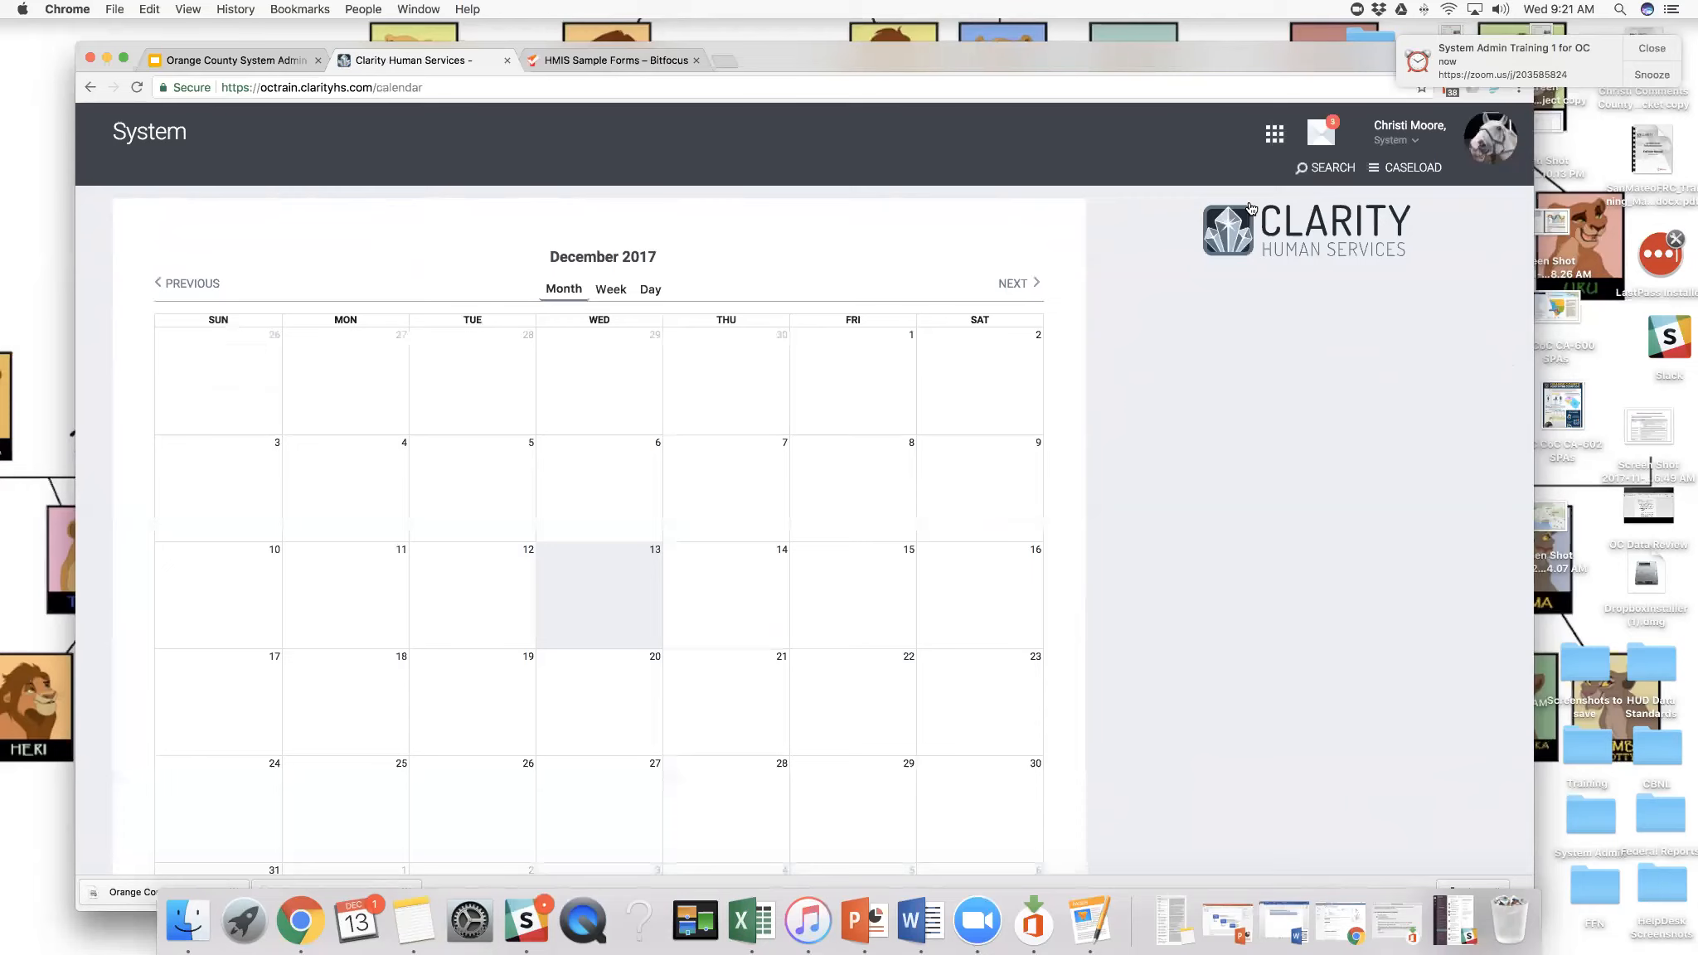
scroll(964, 396, down, 2)
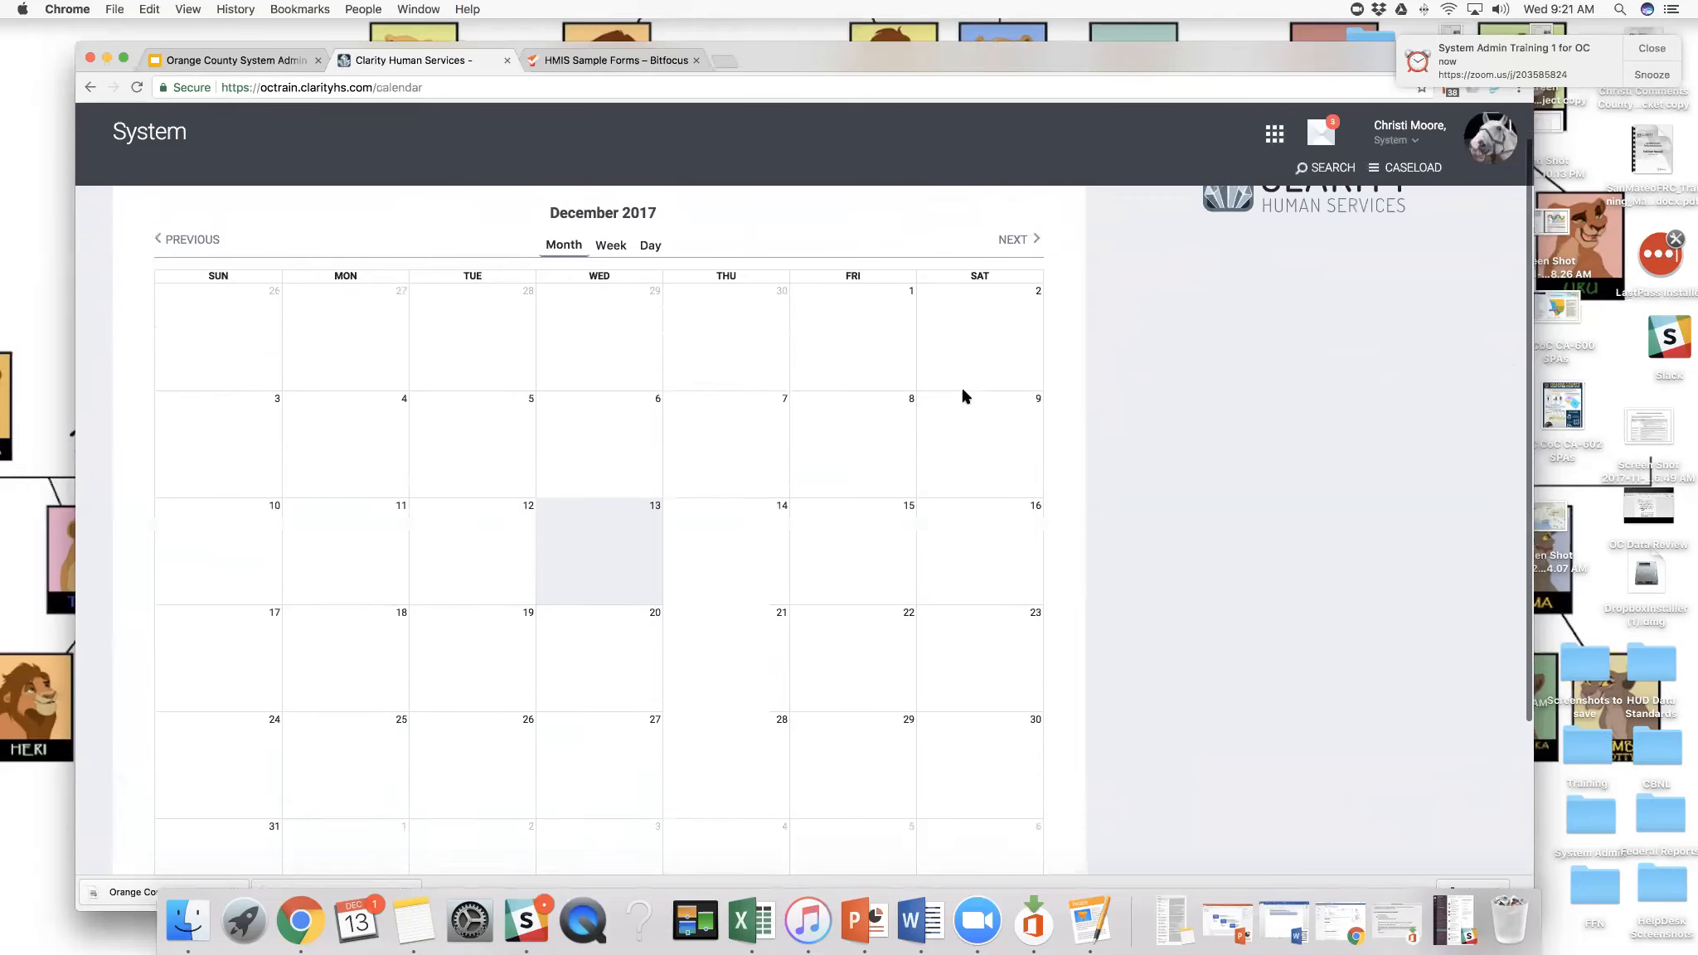
- Look over the December 2017 calendar and its option for subscribing to iCalendar
scroll(964, 396, up, 2)
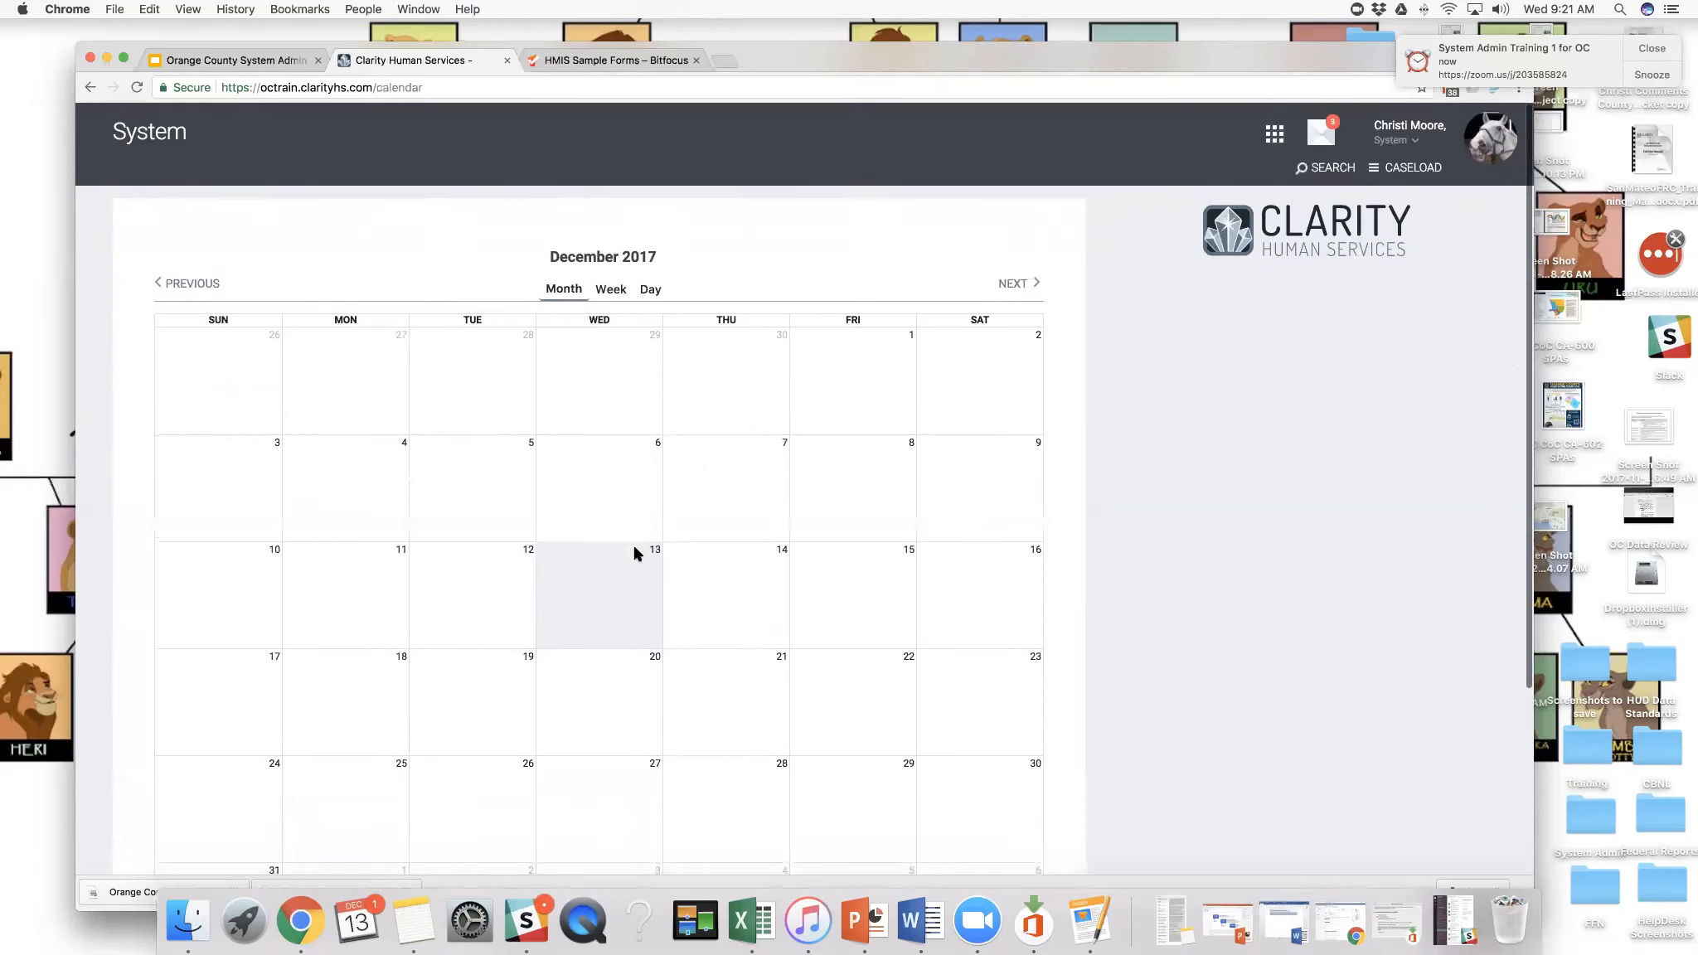
scroll(635, 553, down, 8)
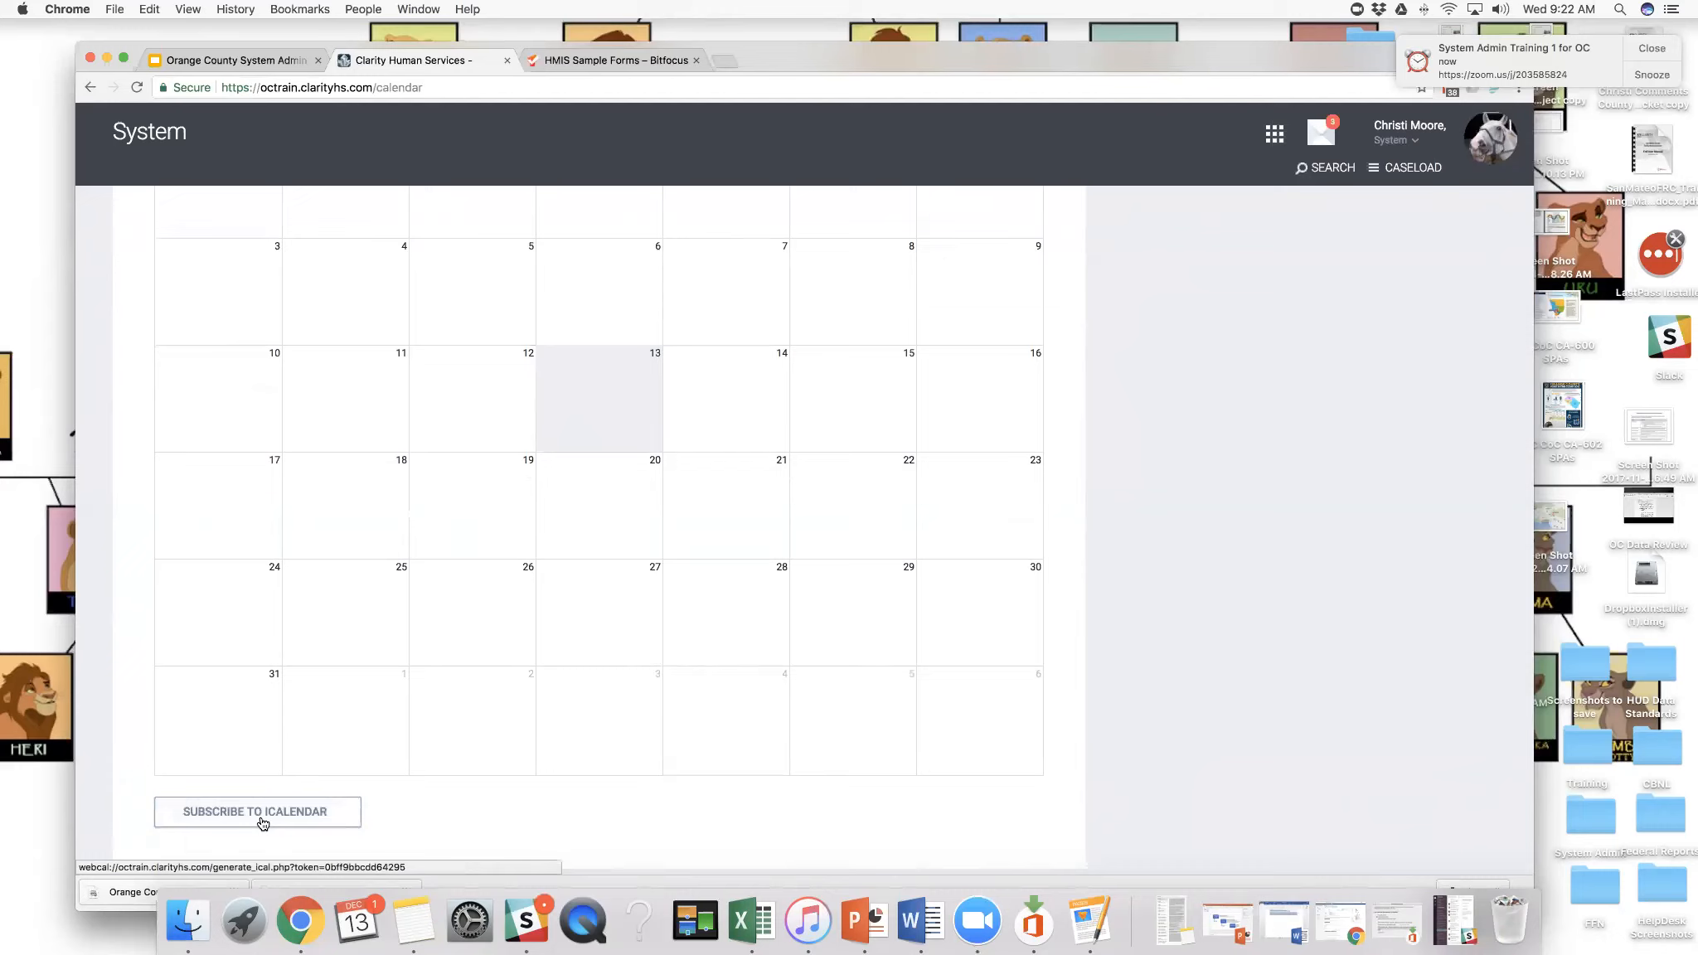
click(263, 824)
scroll(383, 599, up, 5)
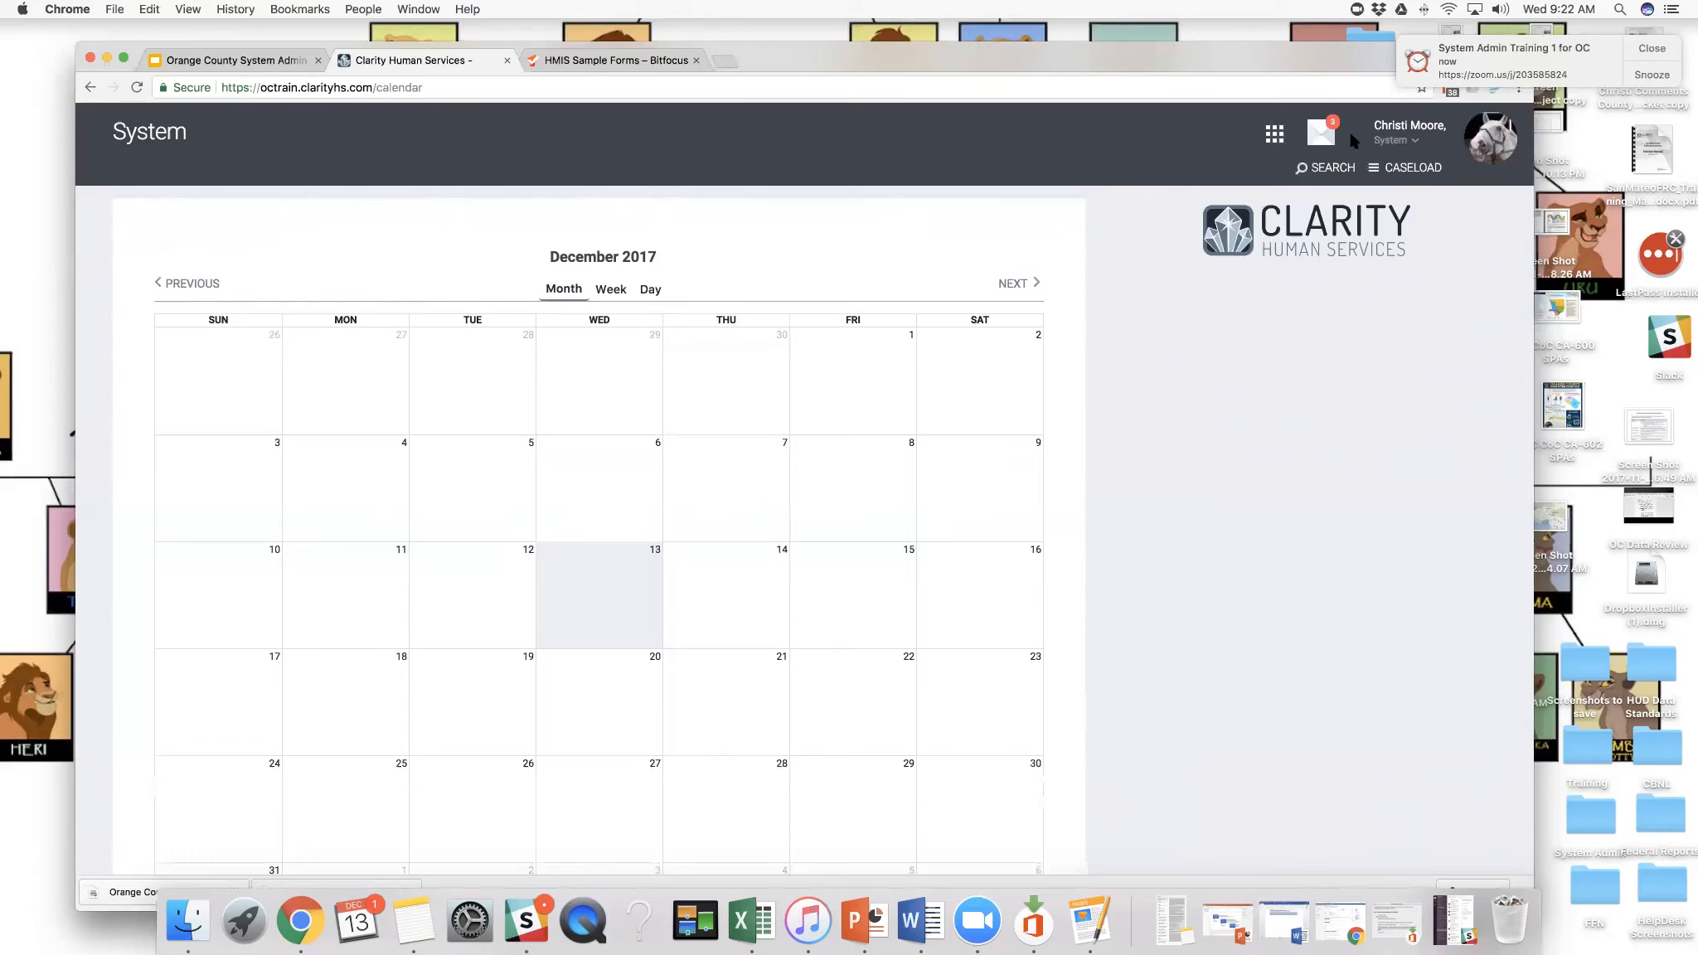
- Check the System-level modules and switch the active agency to Illumination Foundation
click(1274, 133)
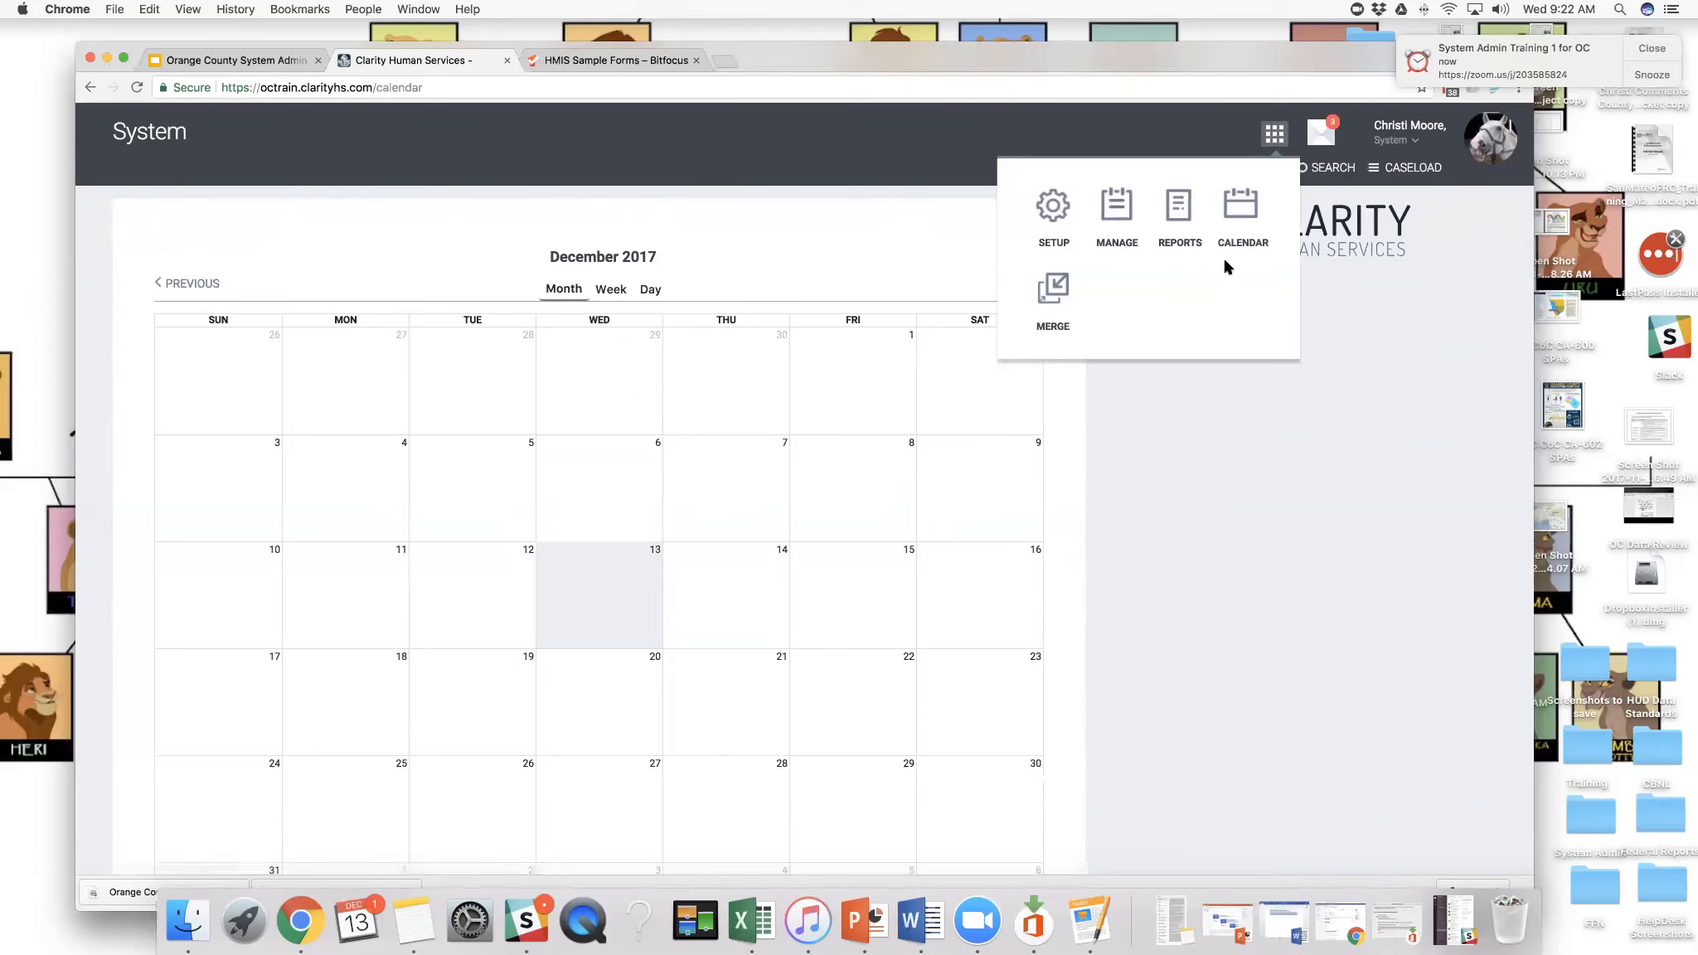
click(1410, 143)
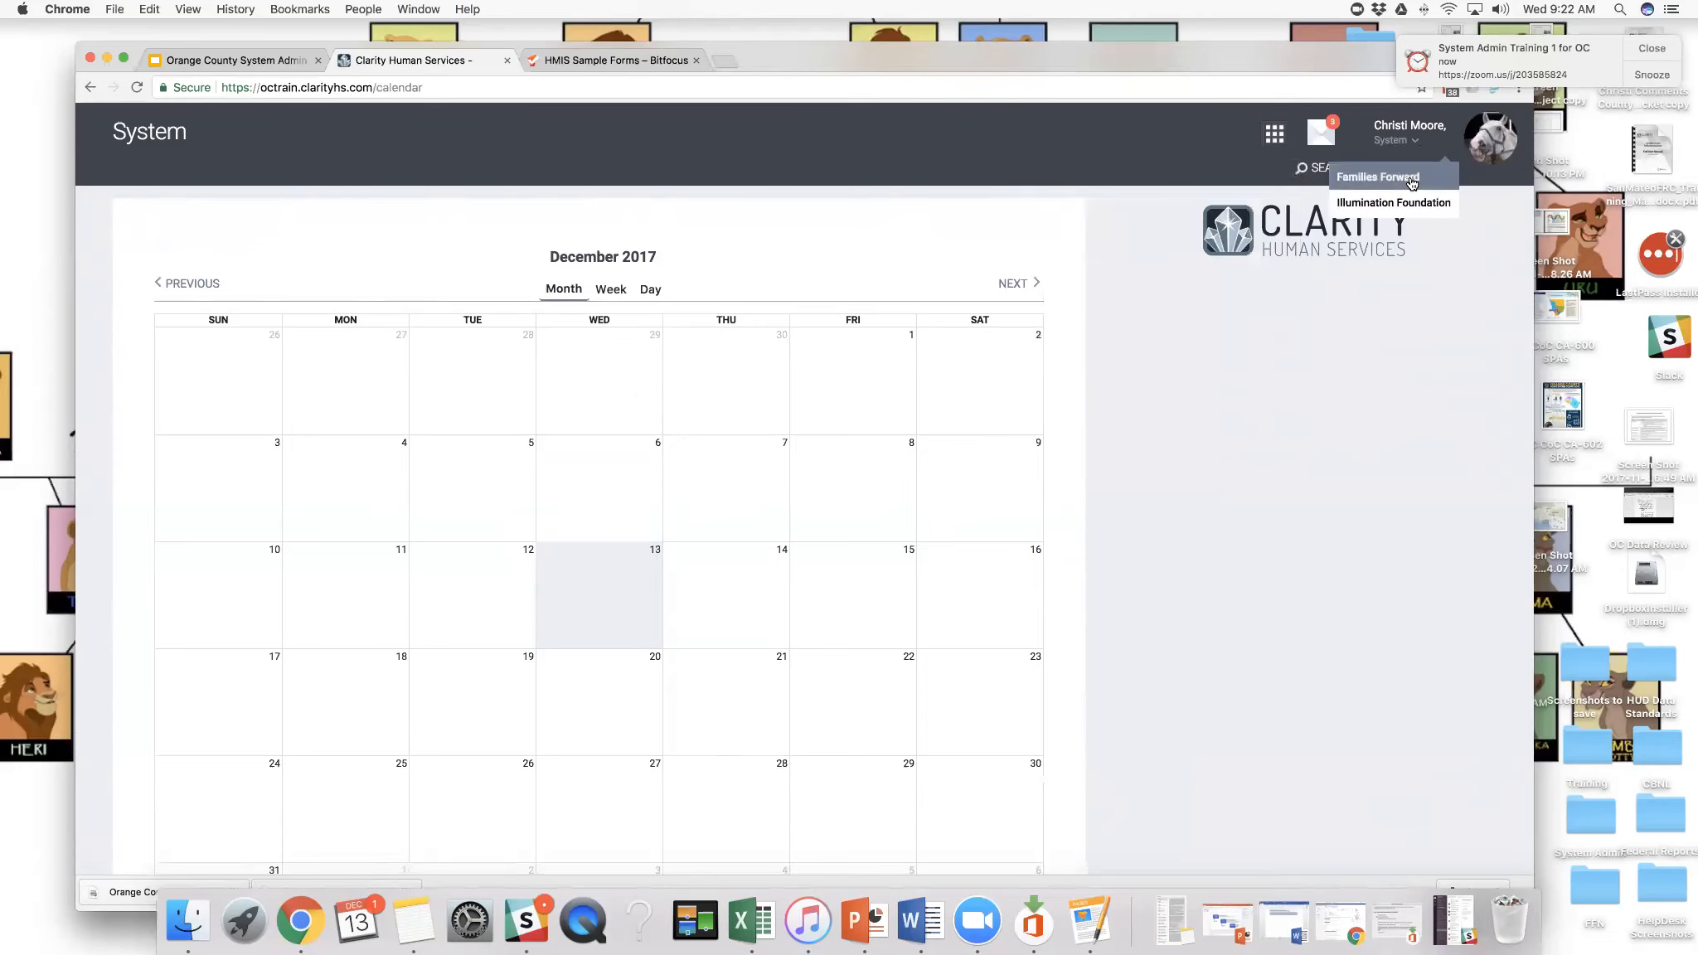
click(1401, 204)
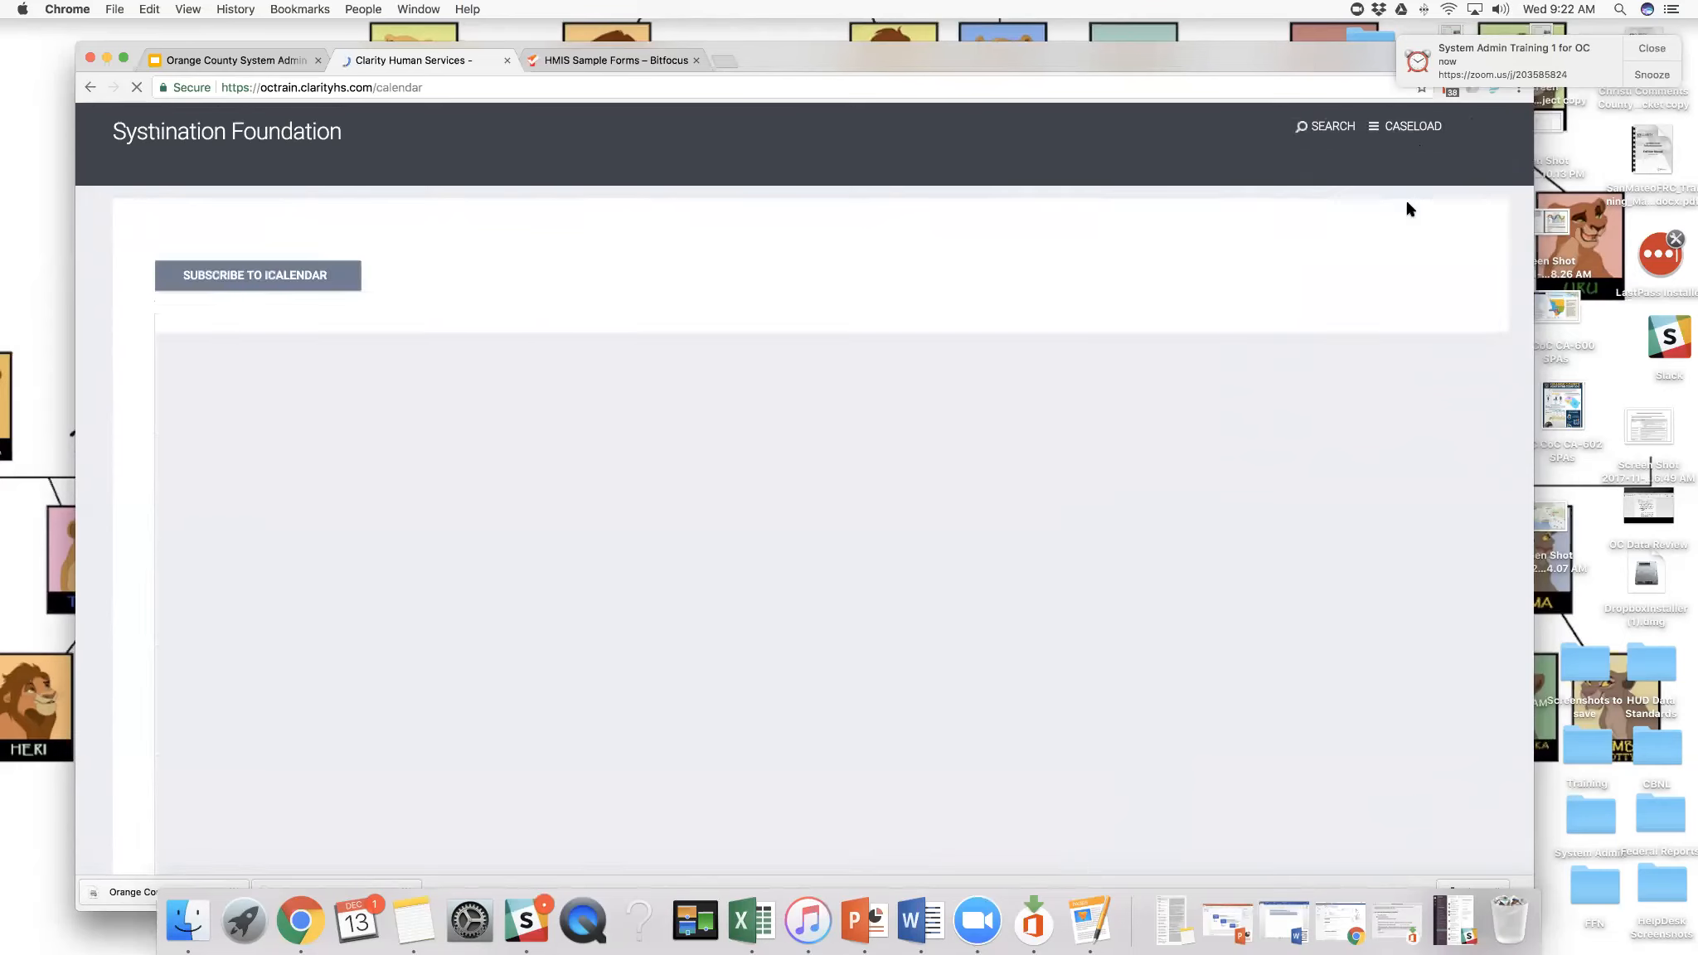
- Open the agency's Attendance module, view the Daily Meal: Breakfast attendance page, and return to the service list
click(1232, 134)
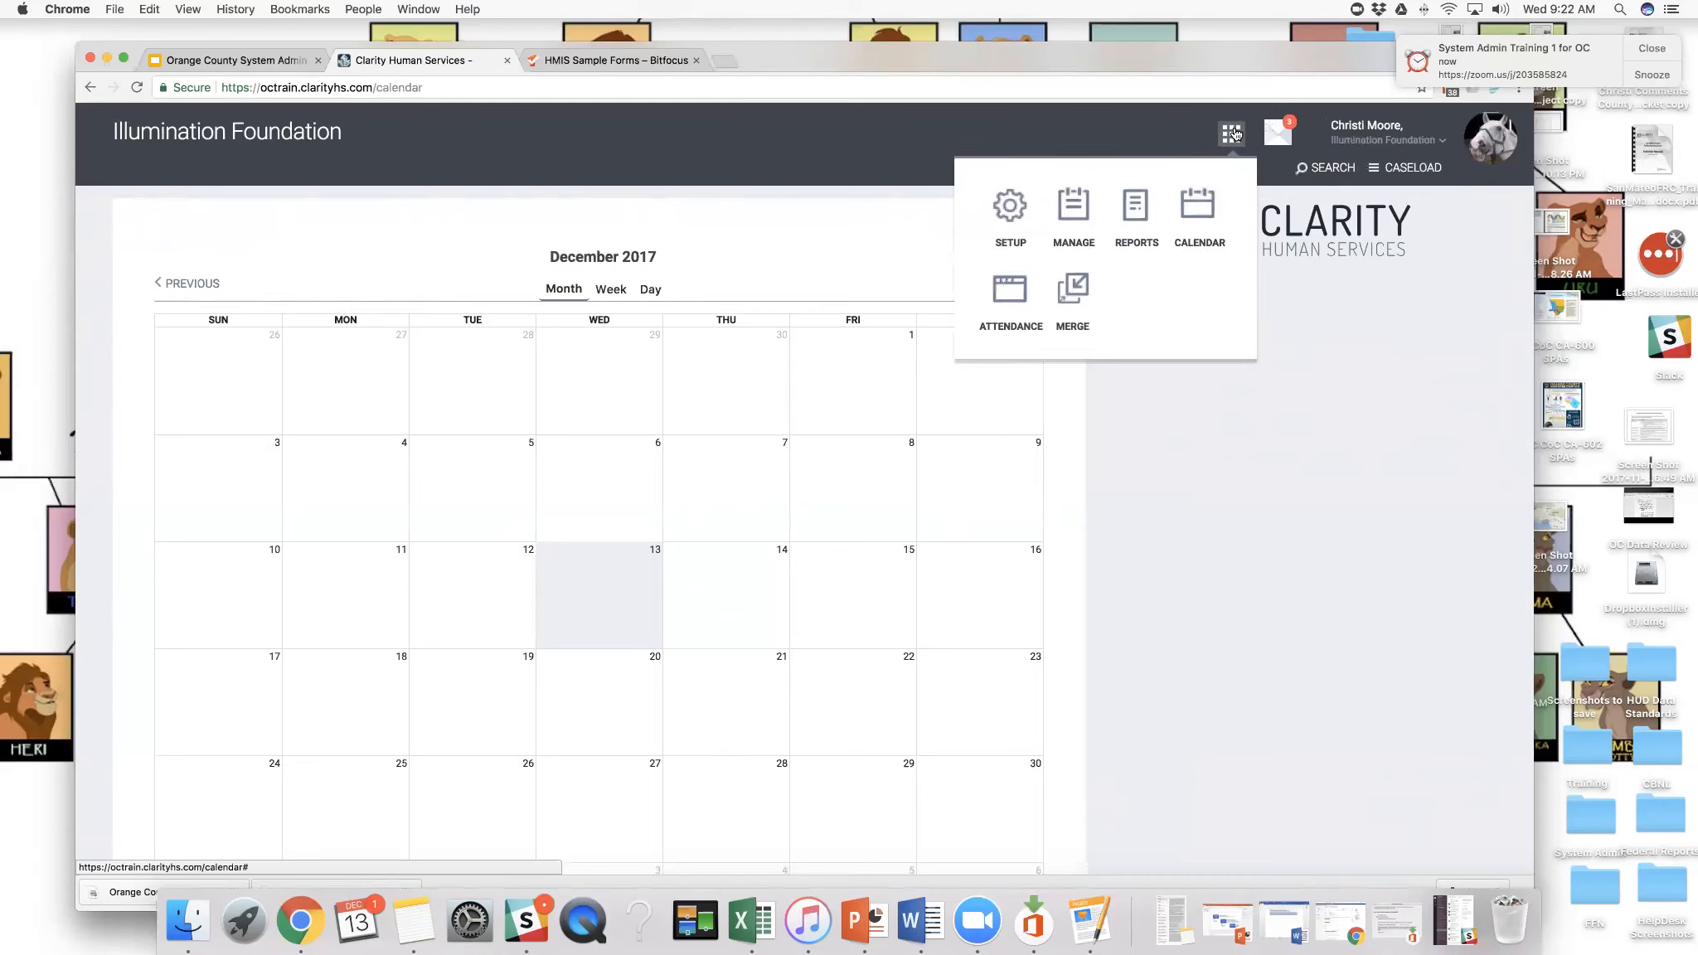
click(1025, 275)
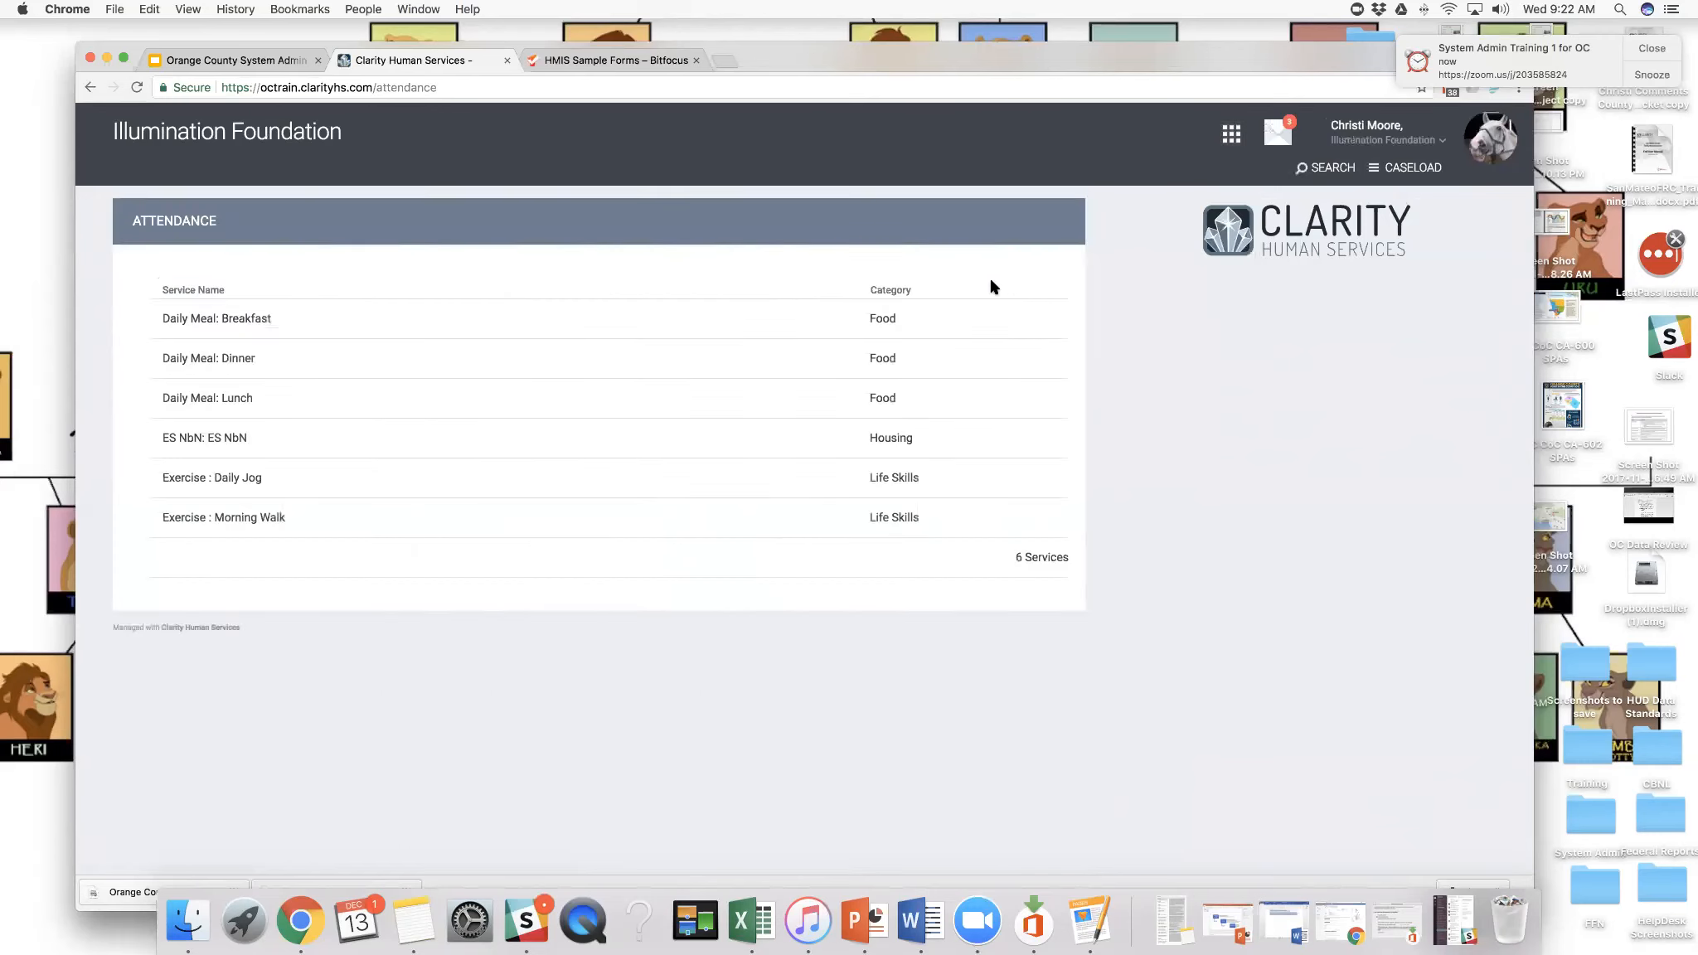
click(141, 320)
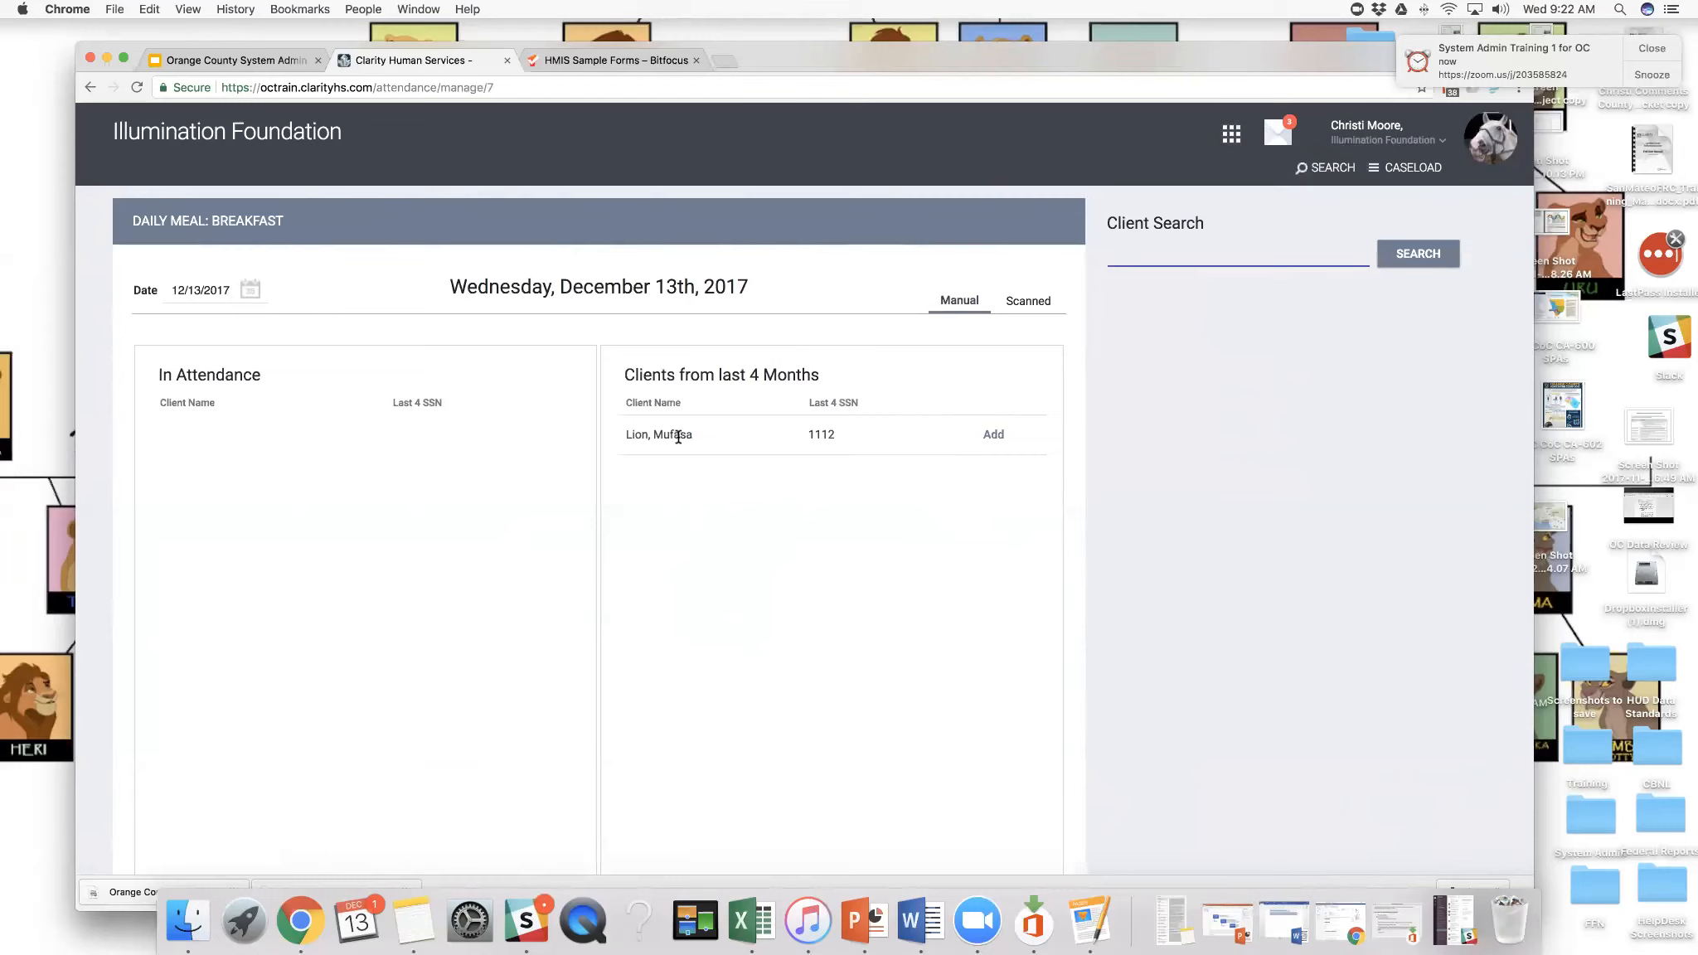
click(1231, 140)
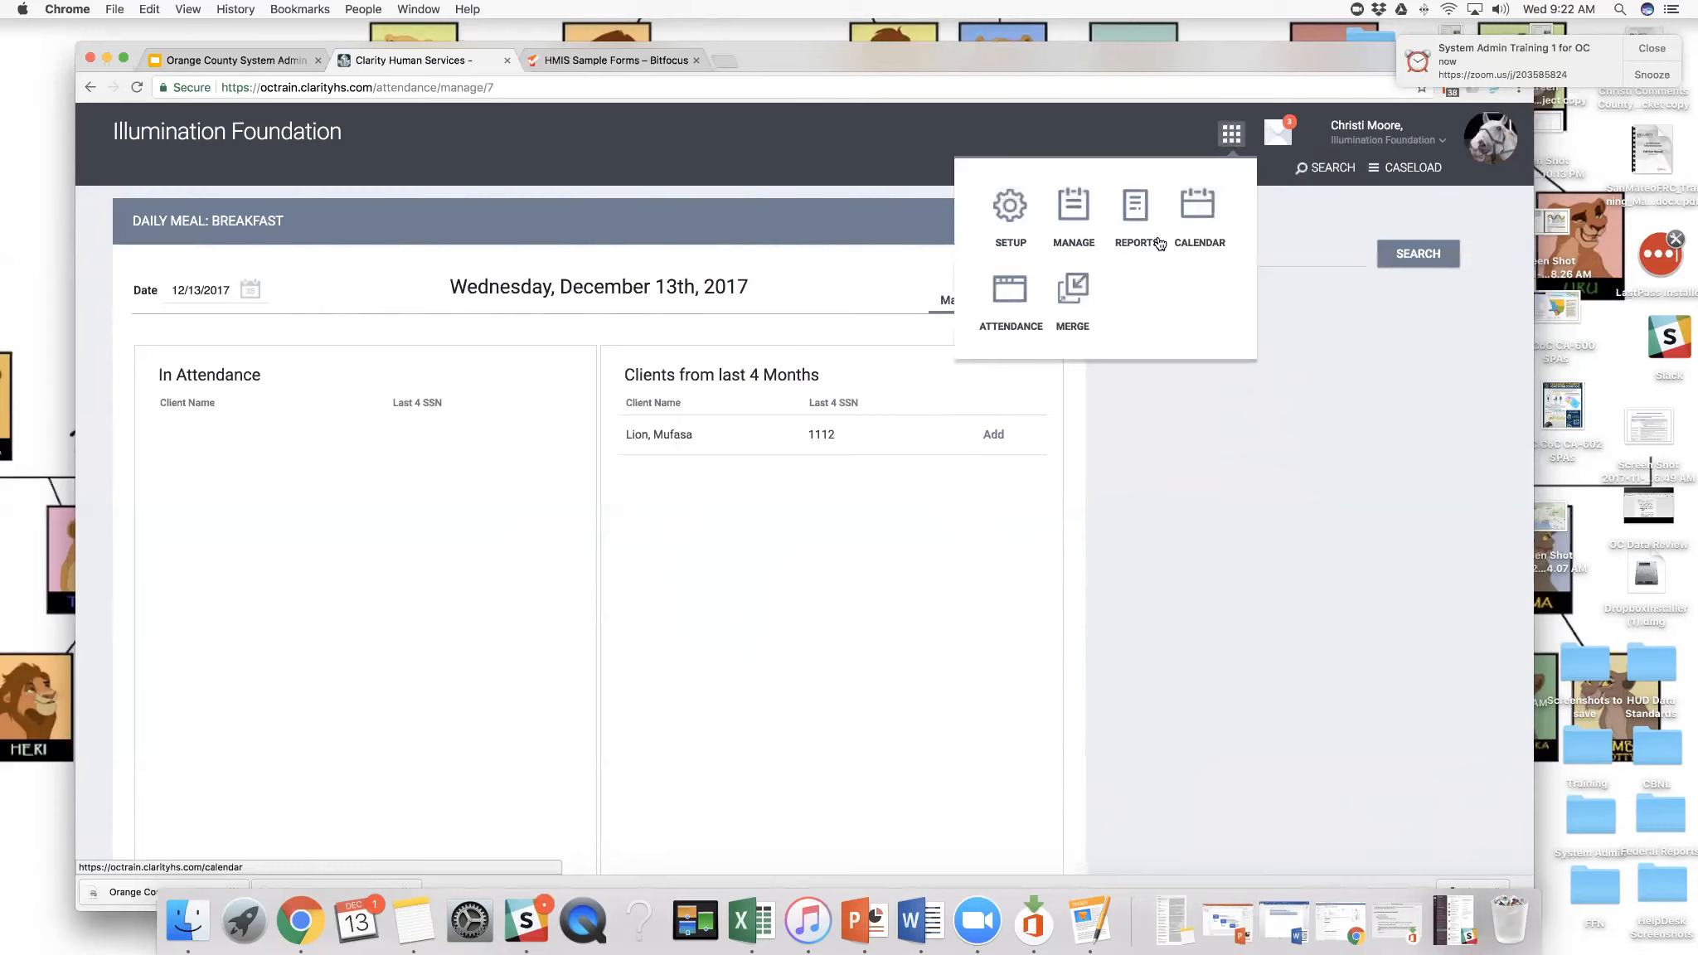
click(1011, 284)
- Open the inbox, read the Dec 12 referral notification, and look through the unread and read messages
click(1284, 133)
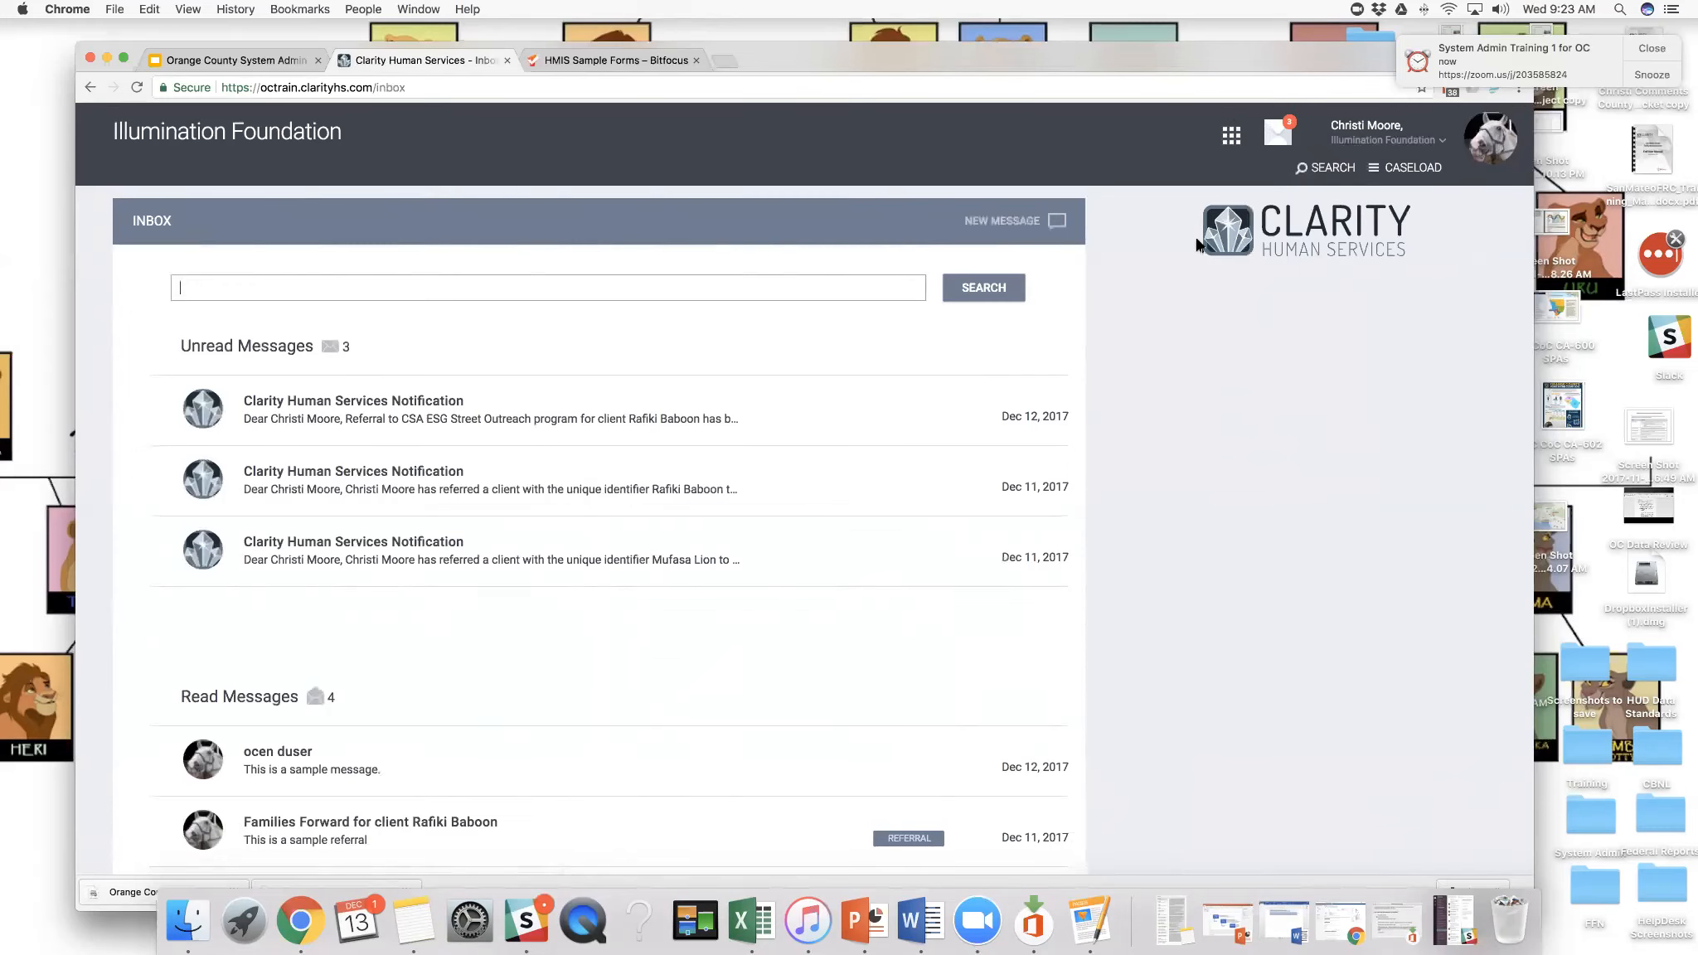
scroll(312, 405, down, 1)
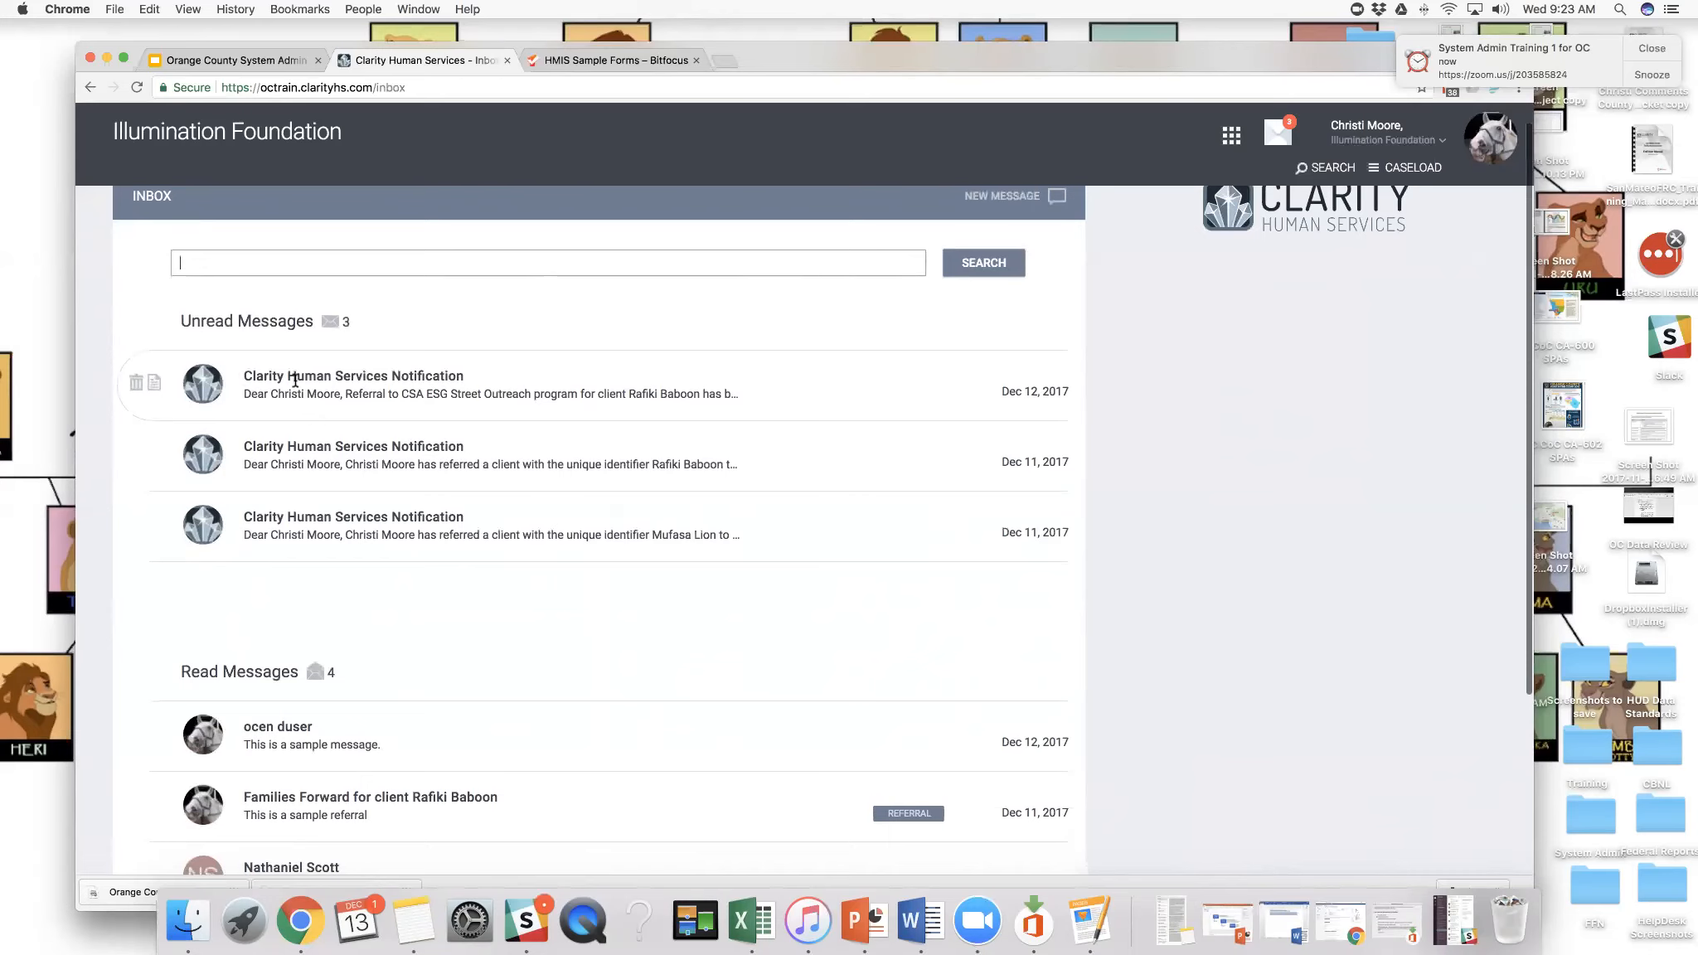
click(155, 384)
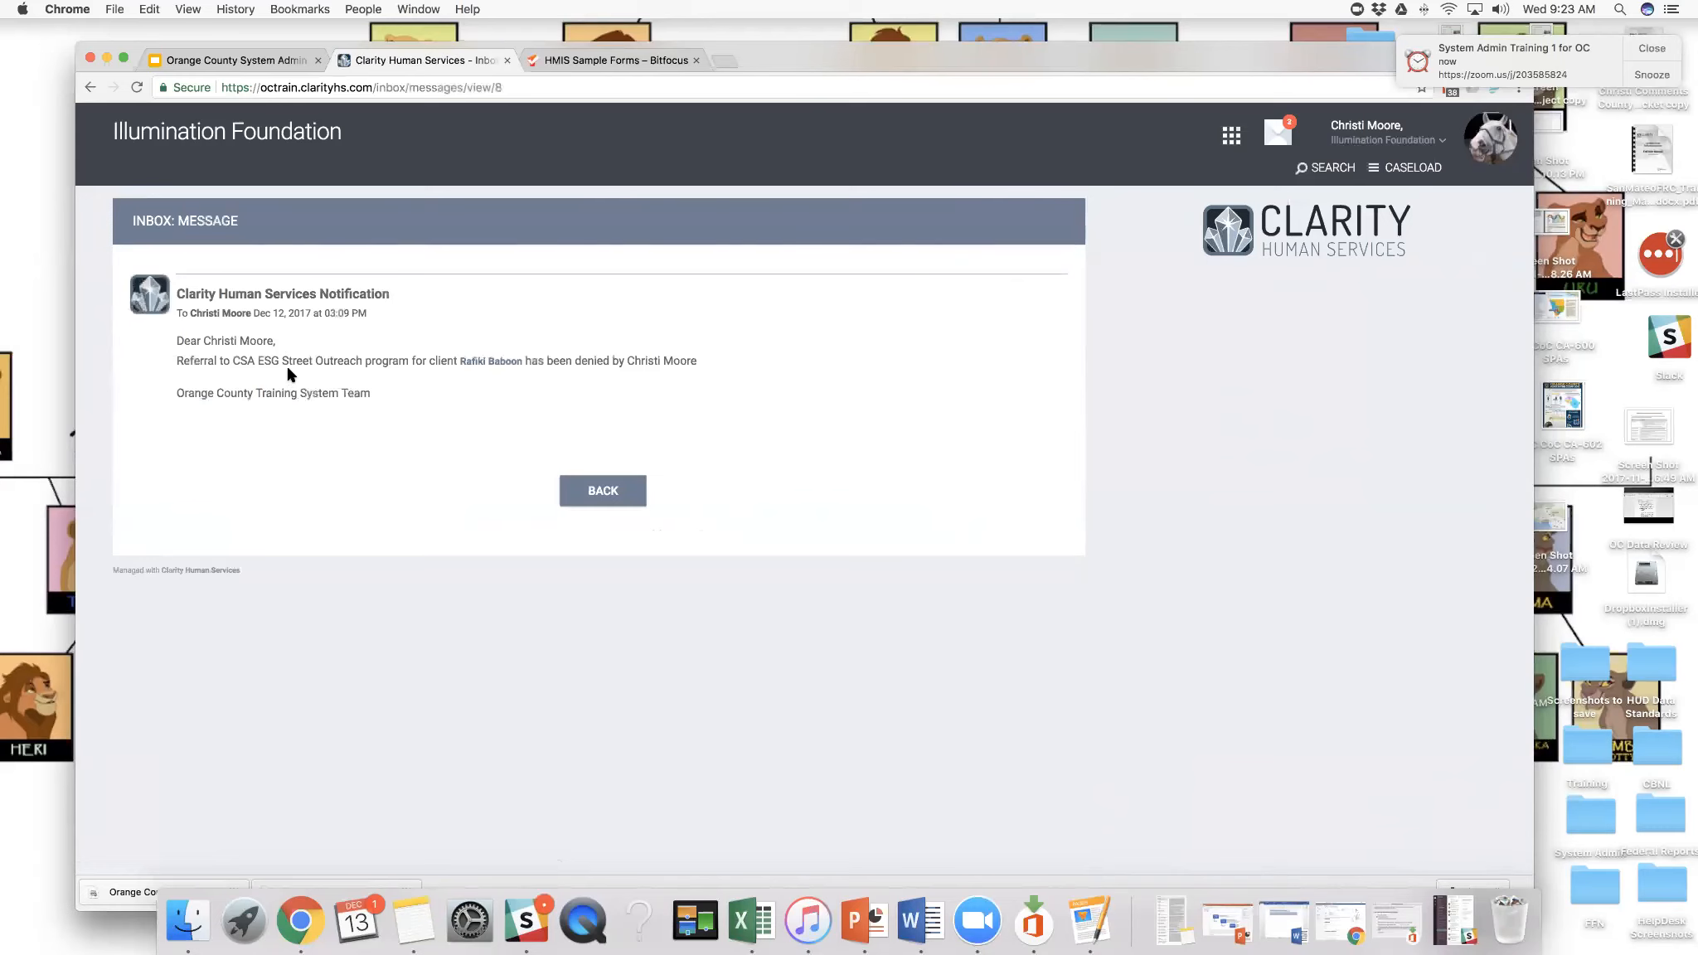
click(592, 482)
scroll(595, 470, down, 2)
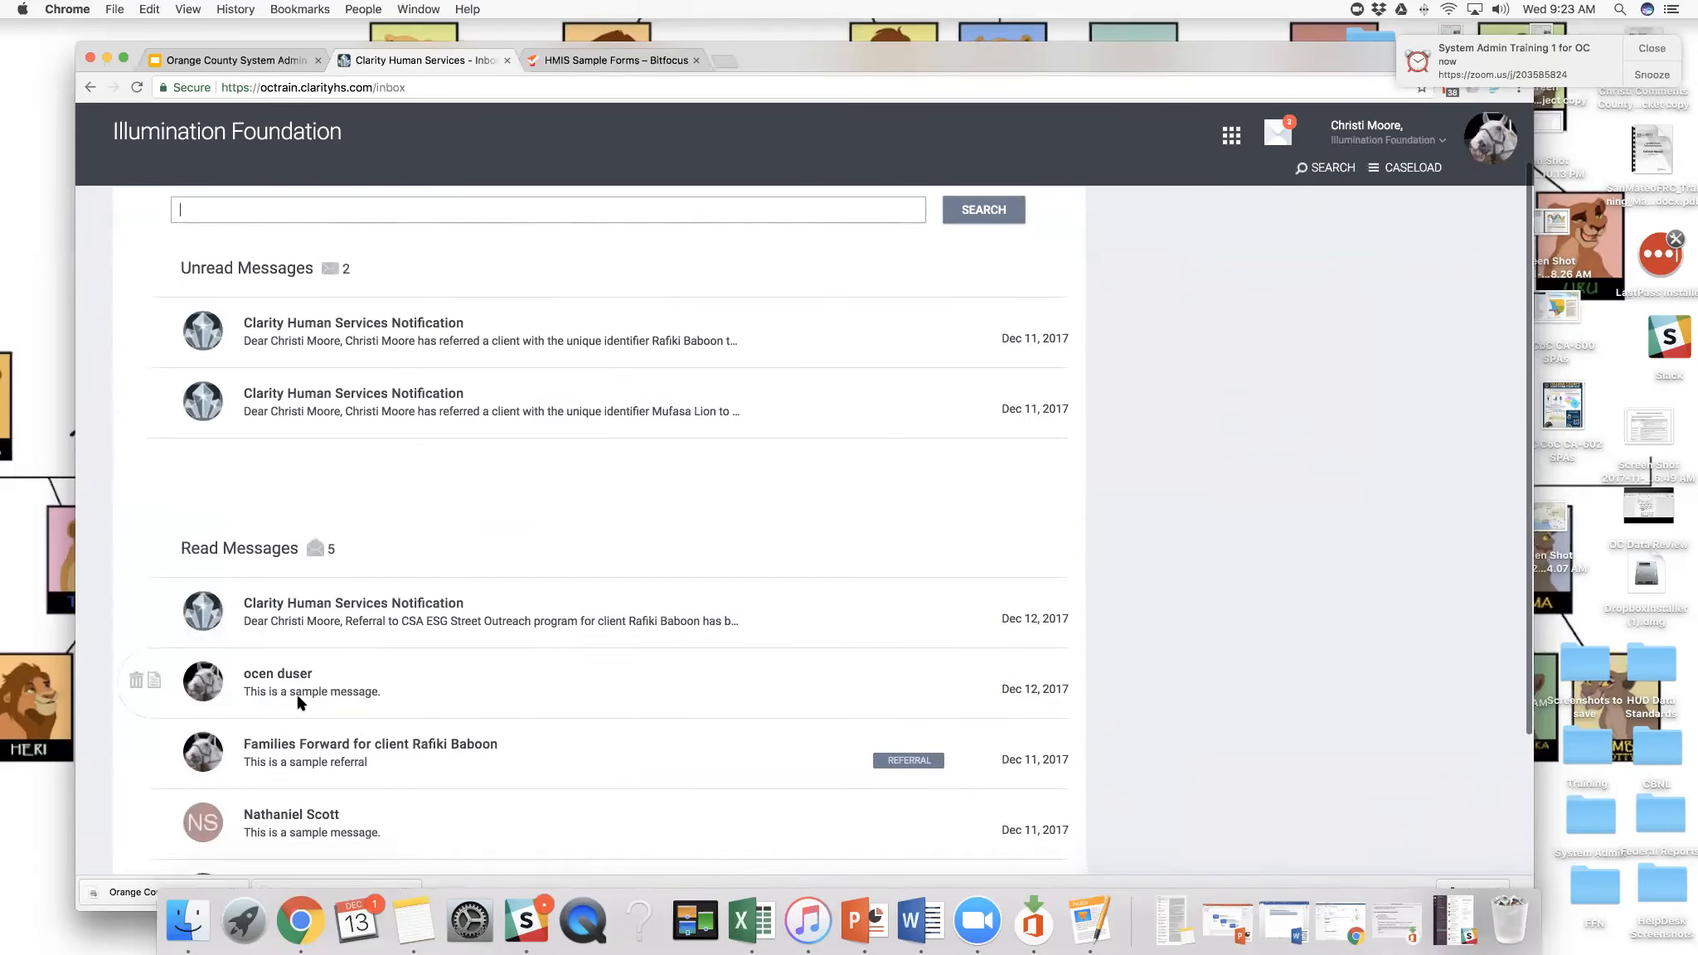
scroll(294, 690, down, 1)
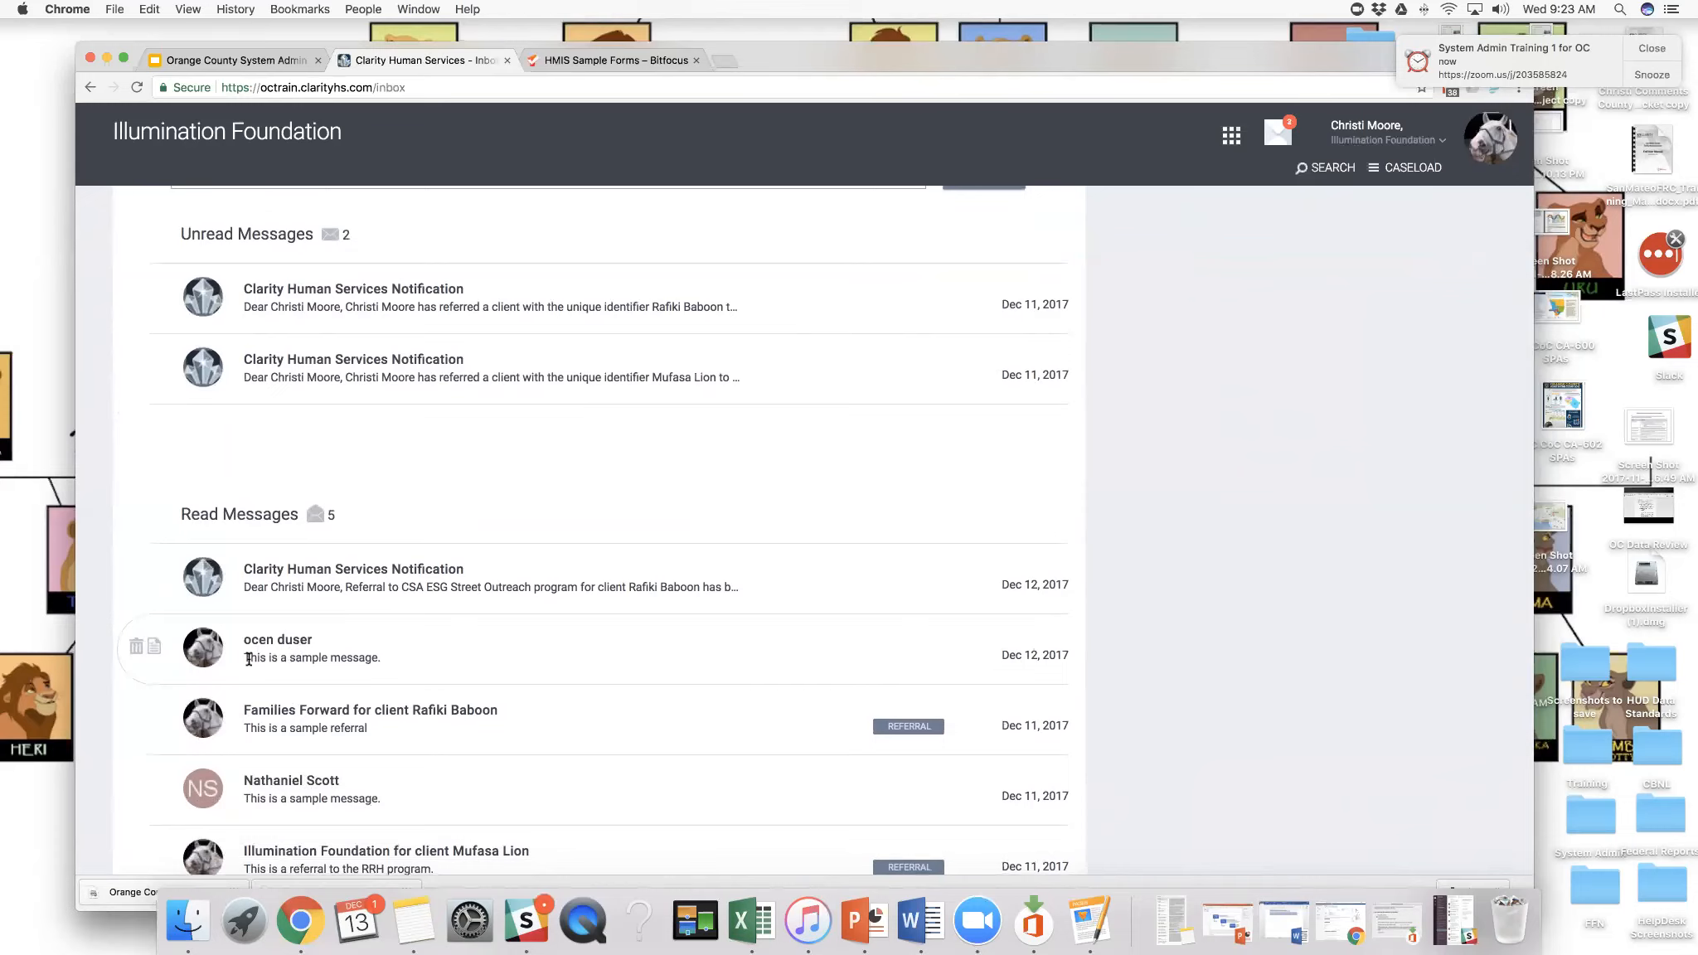
scroll(249, 657, up, 3)
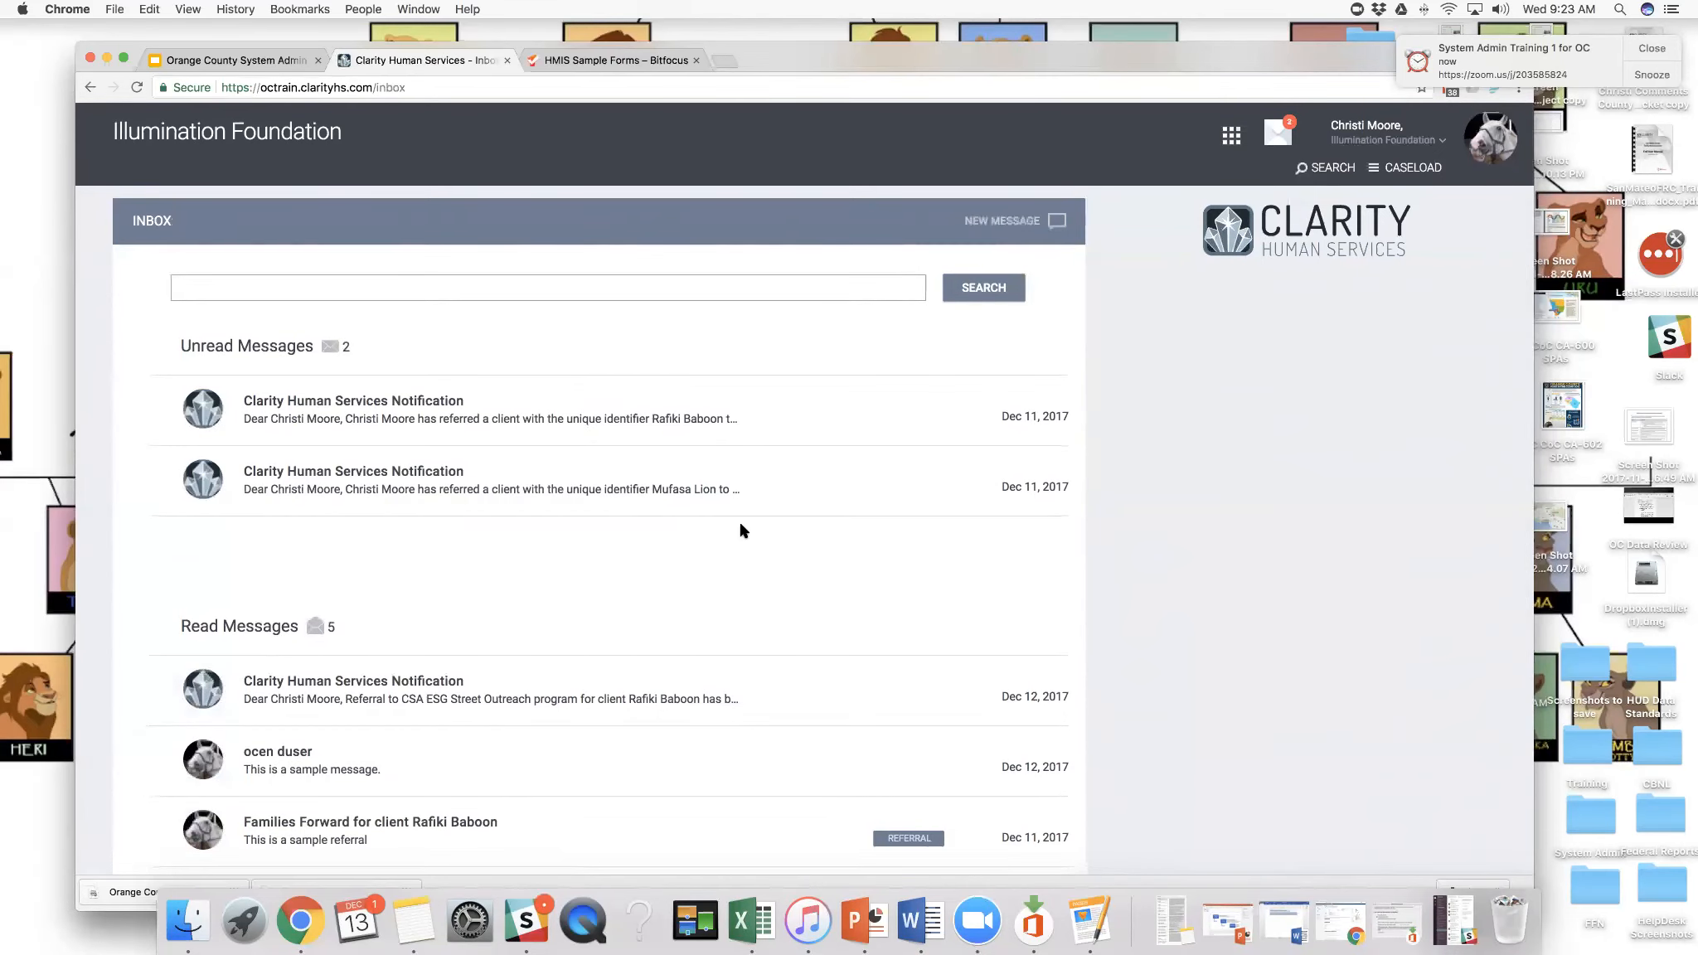
- Reload the inbox to check for new messages and glance at the agency's modules again
click(1285, 137)
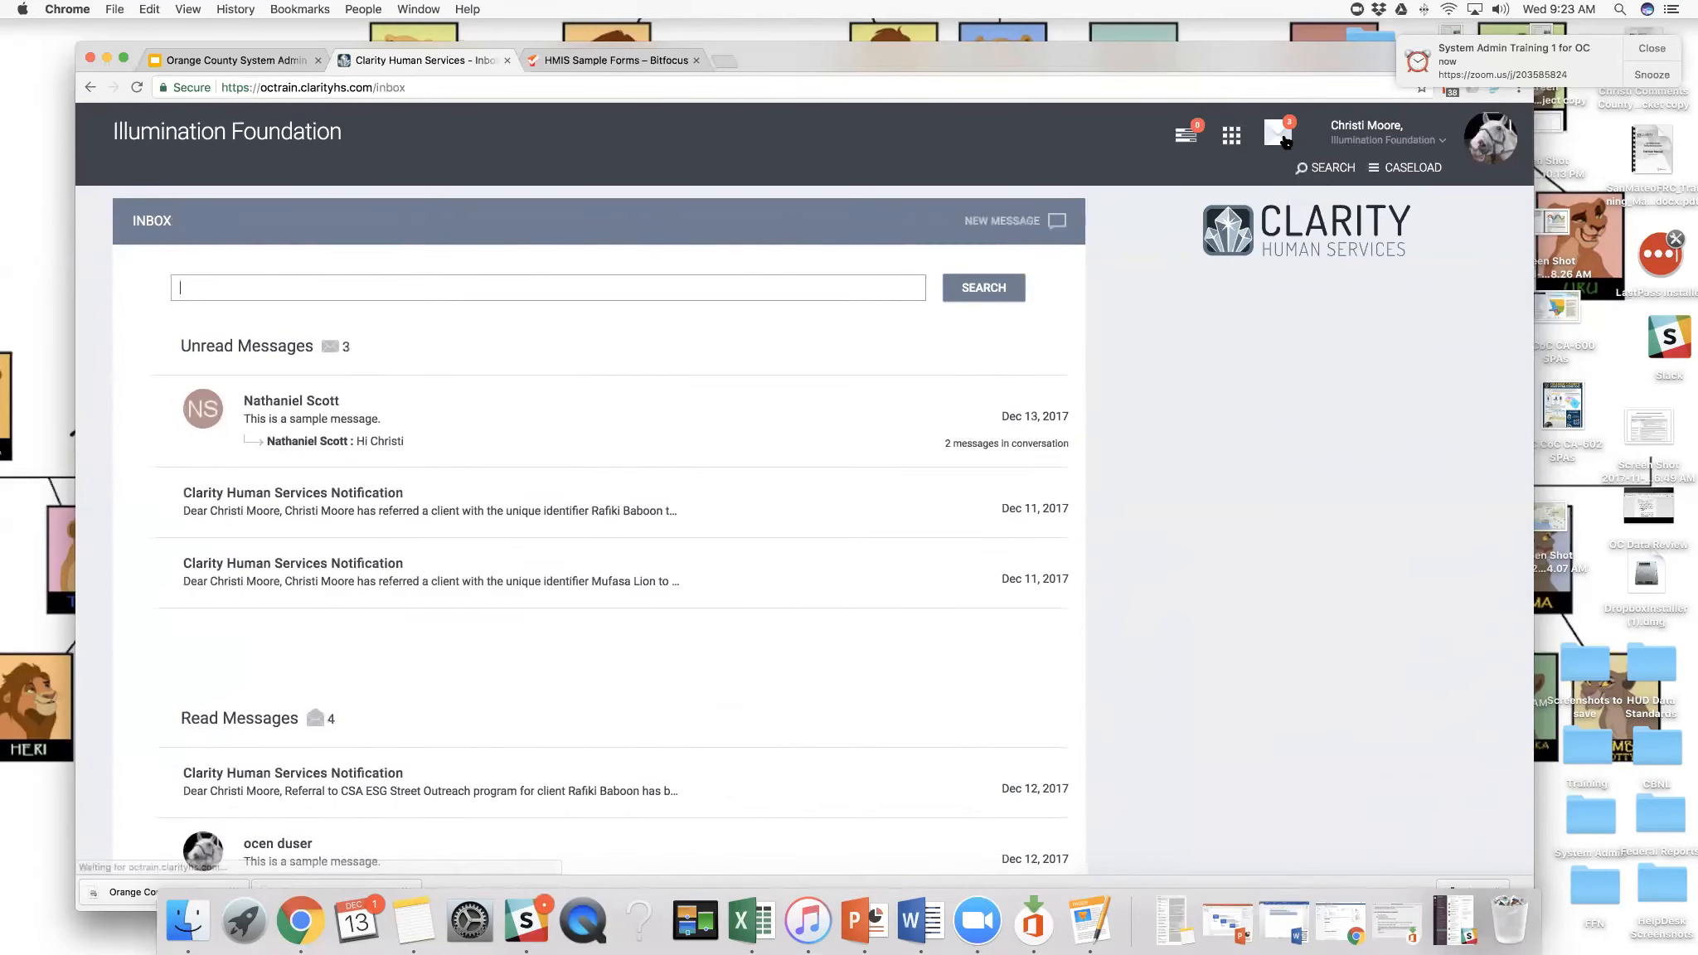
scroll(730, 498, down, 2)
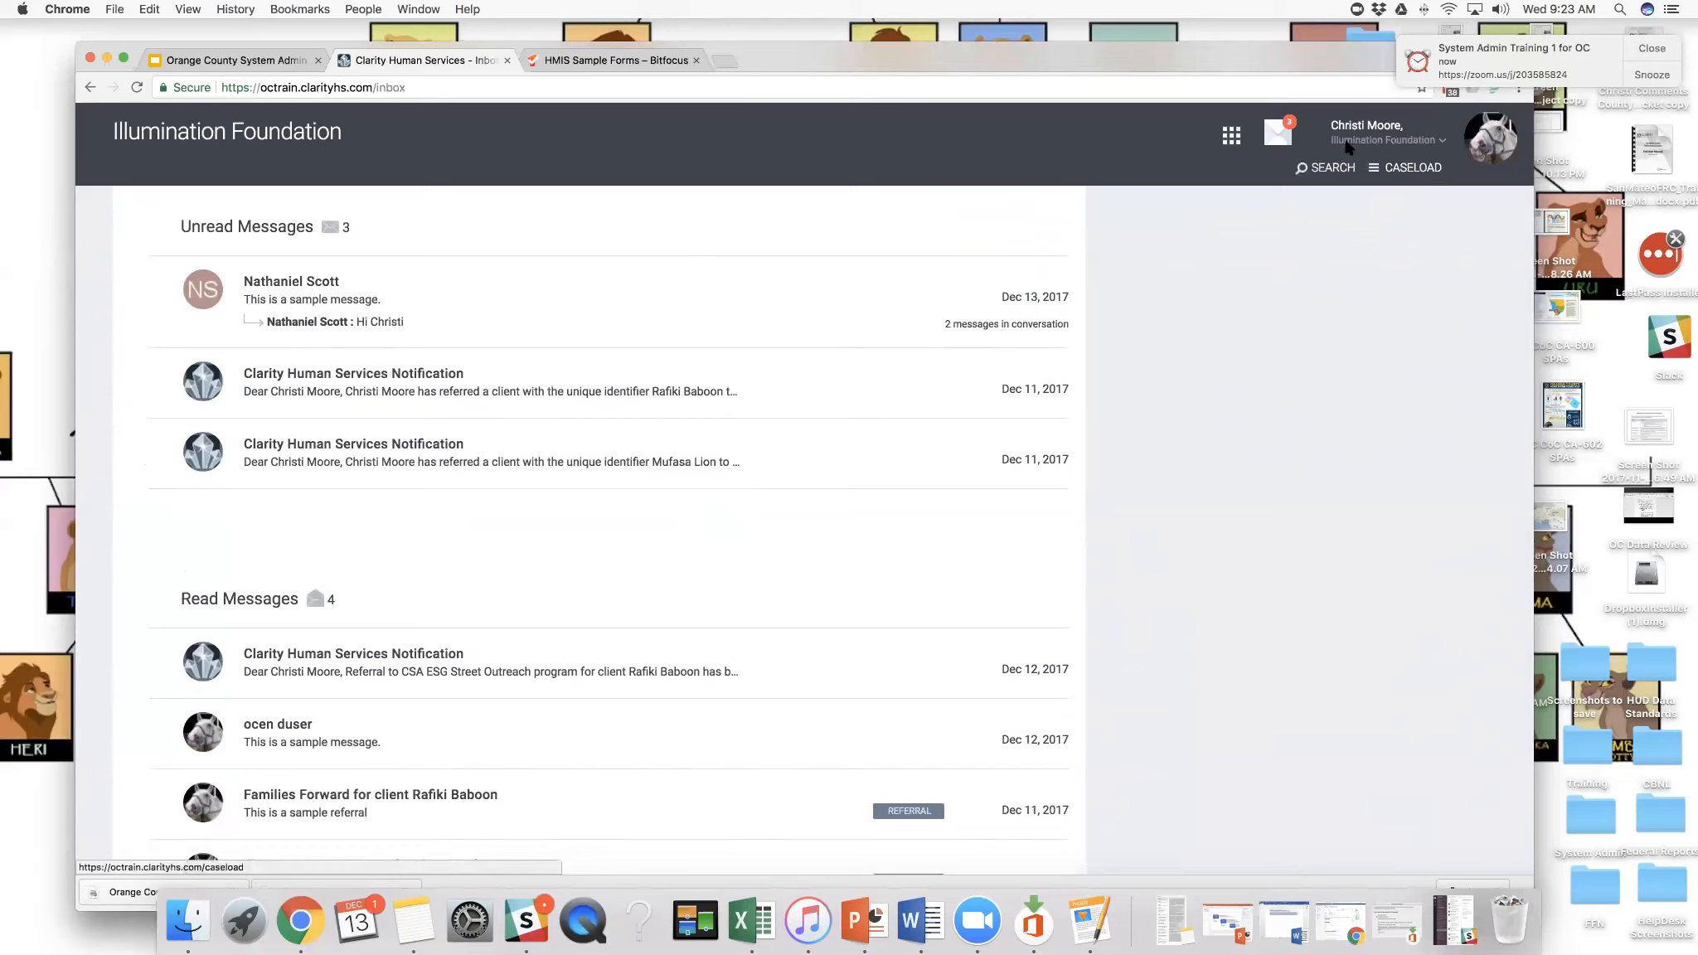
click(1231, 135)
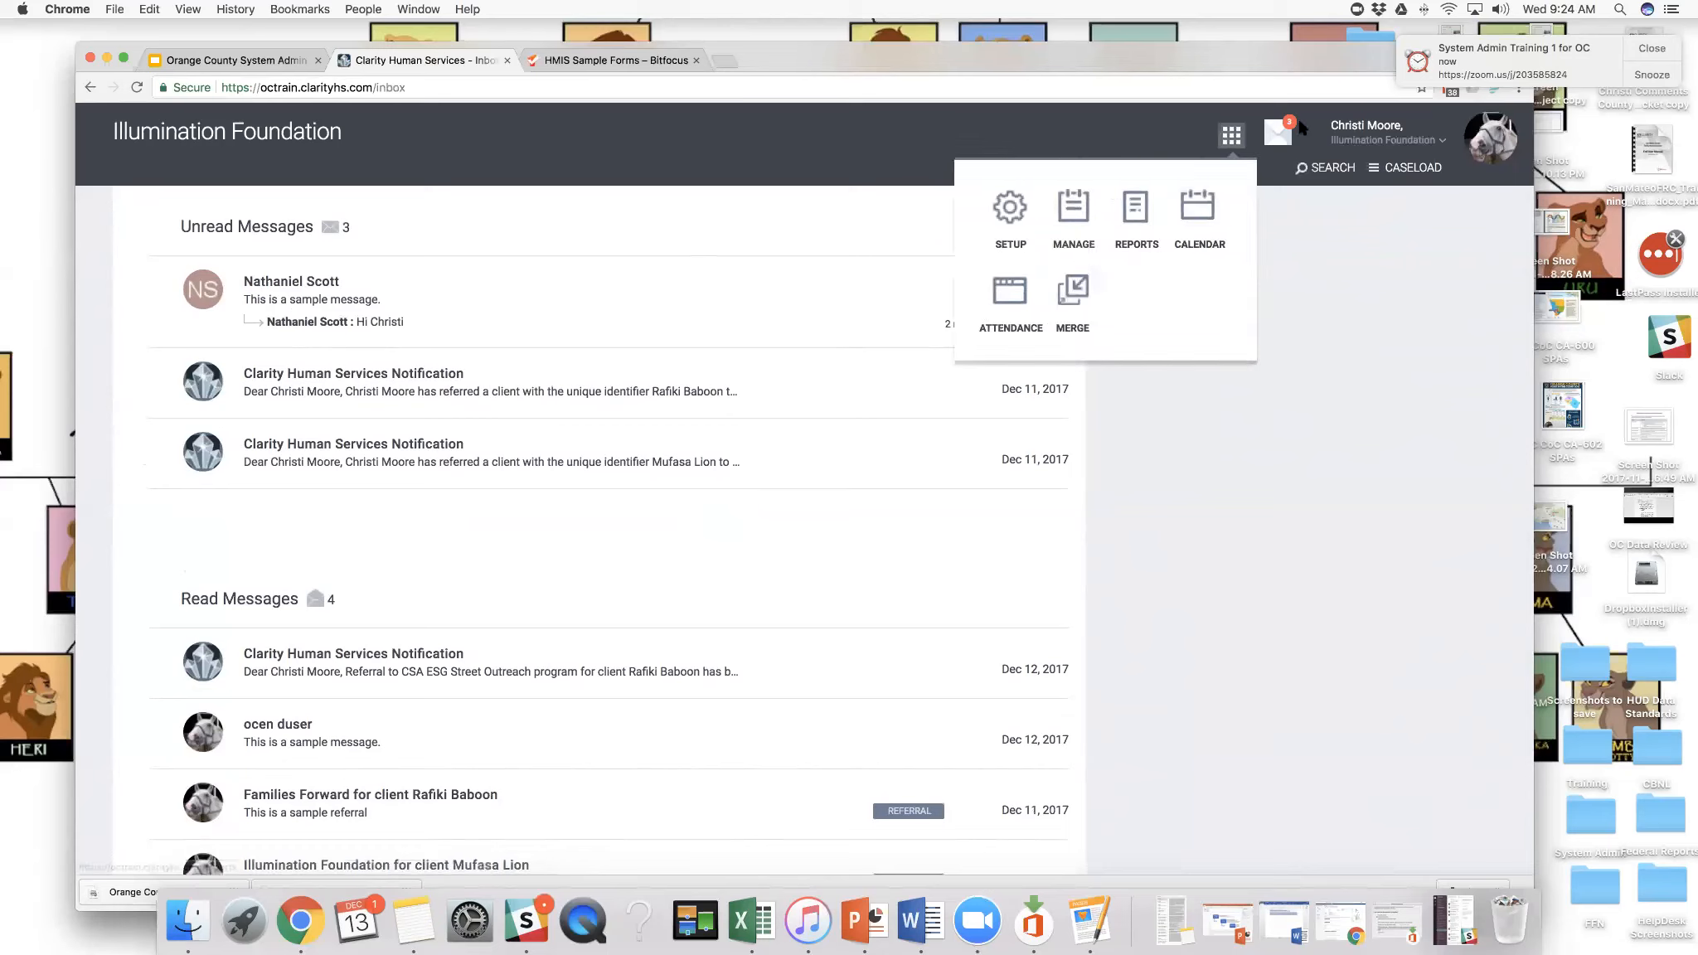
click(1277, 135)
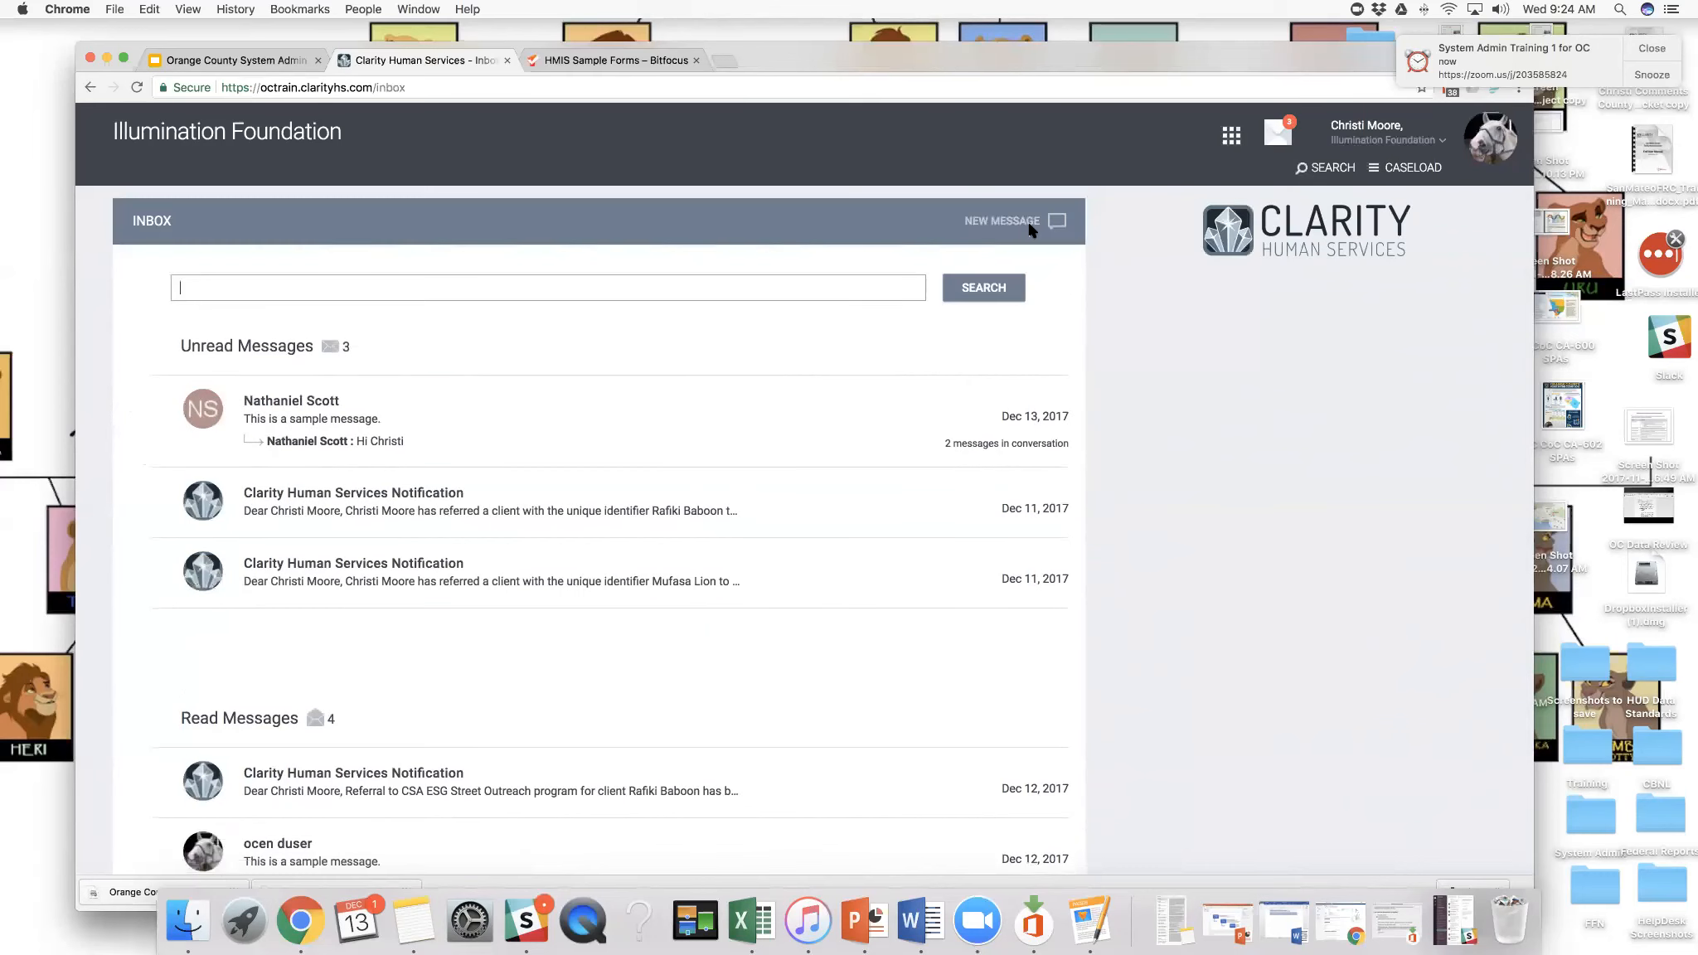
- Send the Illumination Foundation end user in Orange County CoC a new message reading "This is also a sample message"
click(1057, 222)
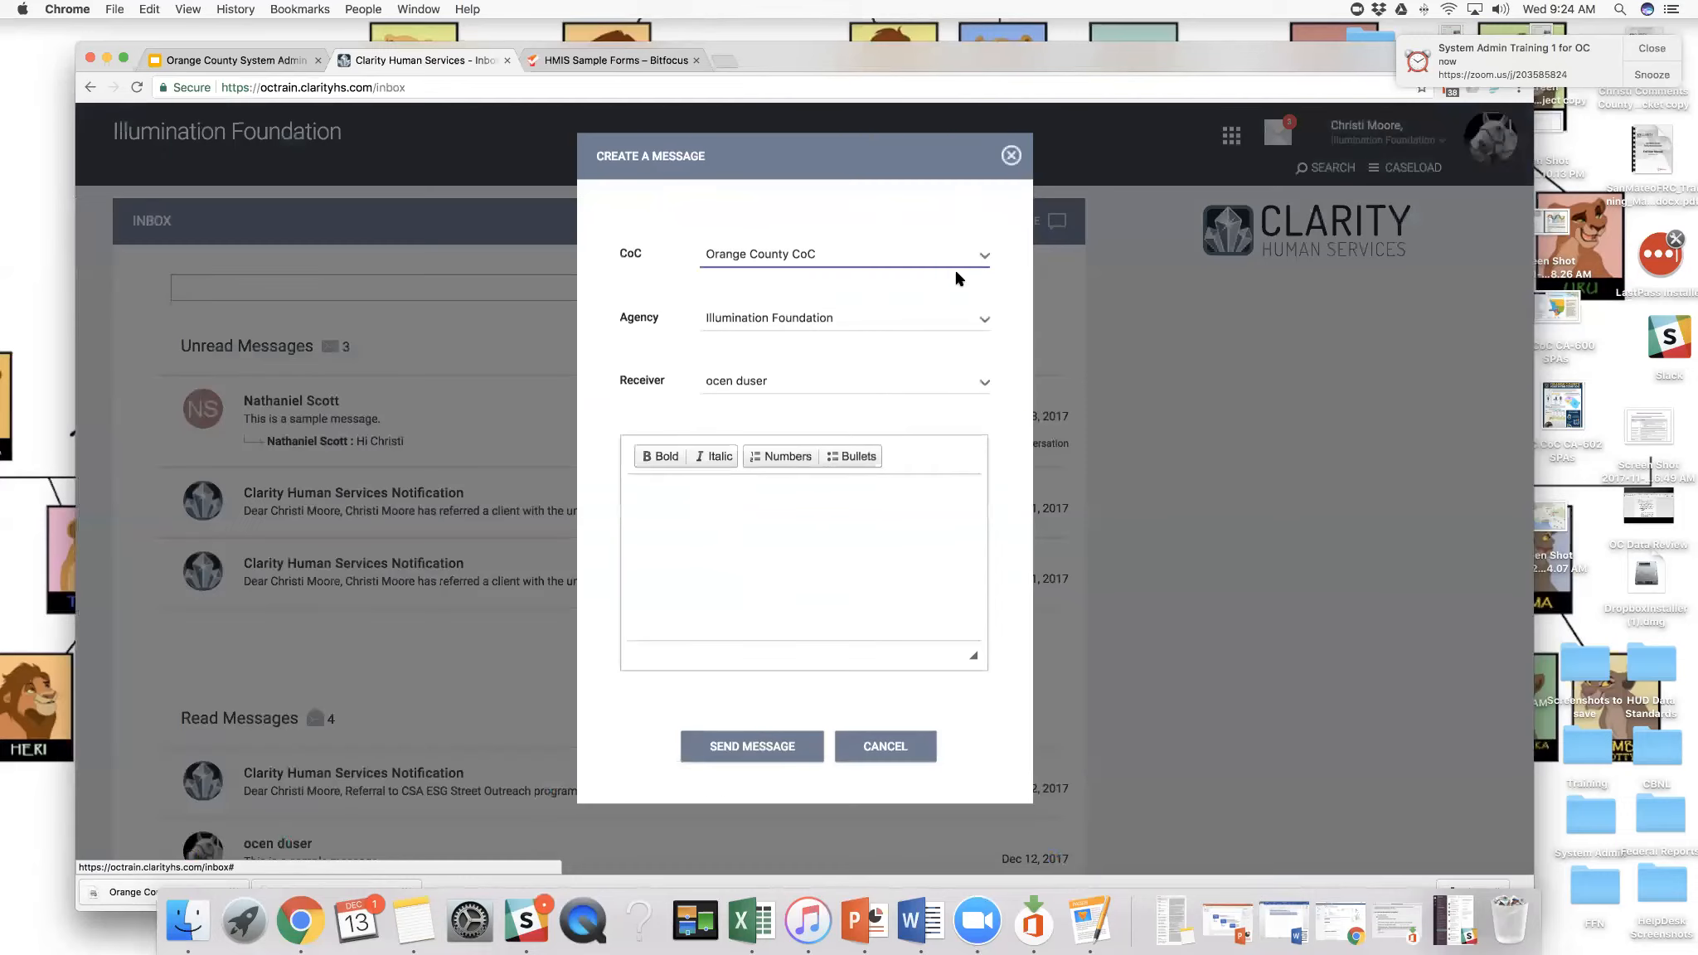
click(768, 504)
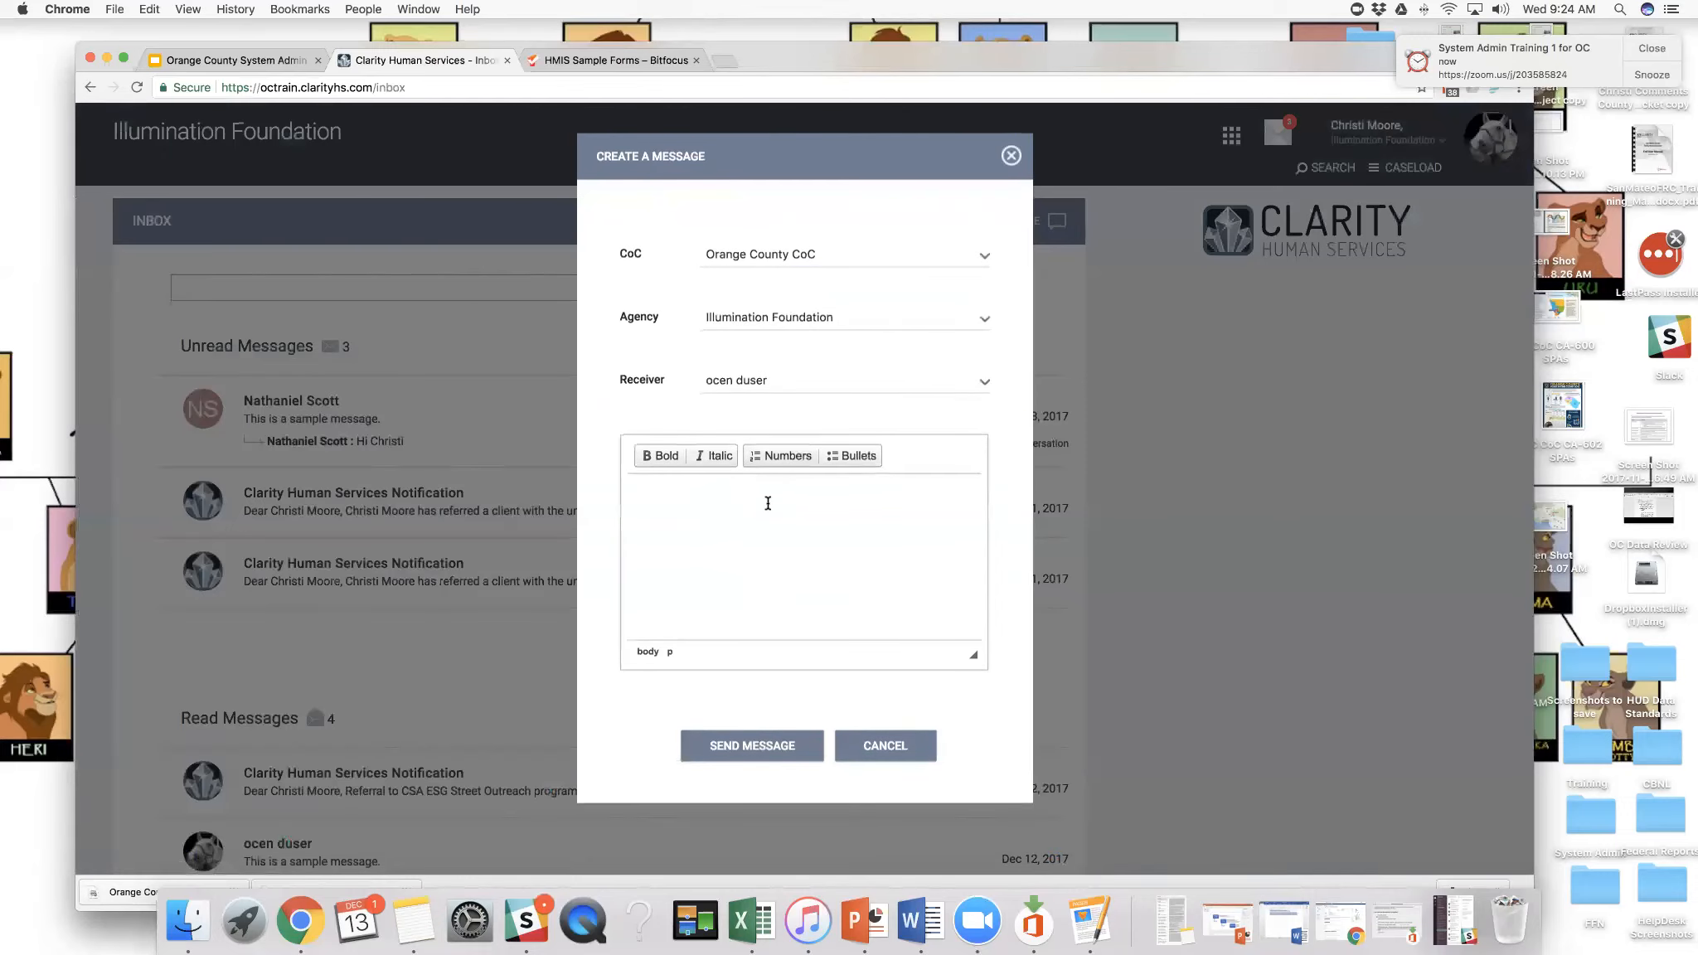
text(This is also a sample message.)
click(746, 744)
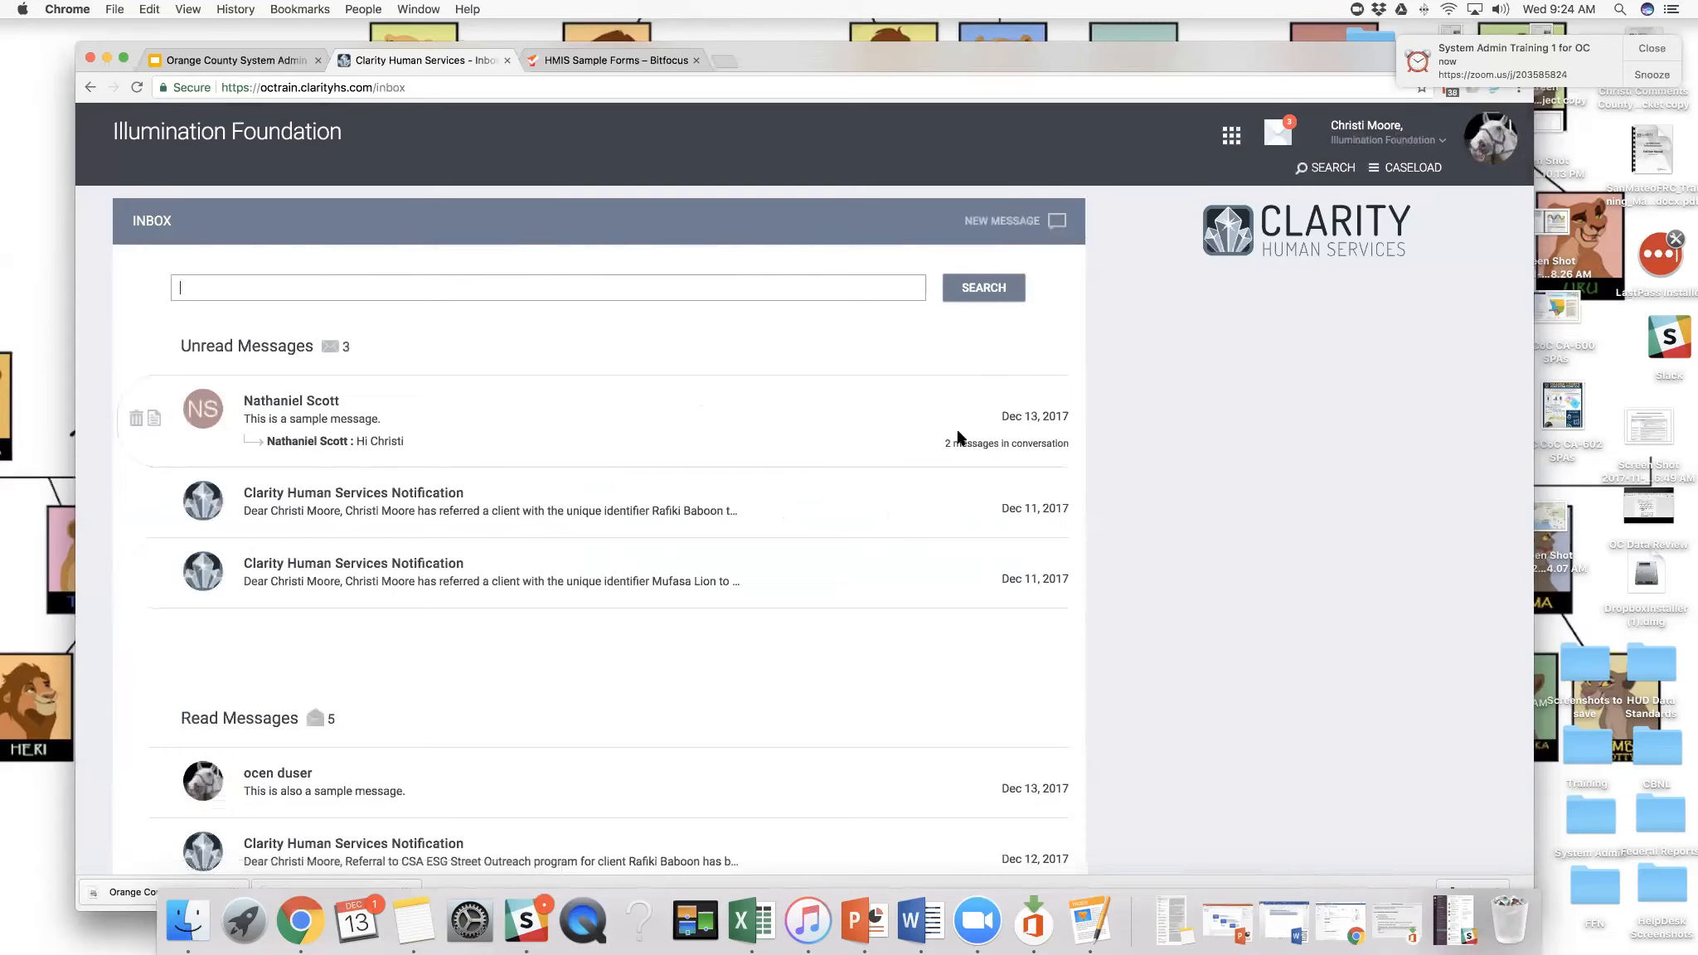
- Open the caseload and review its Active Caseload, Status Due and Case Manager views
click(1410, 171)
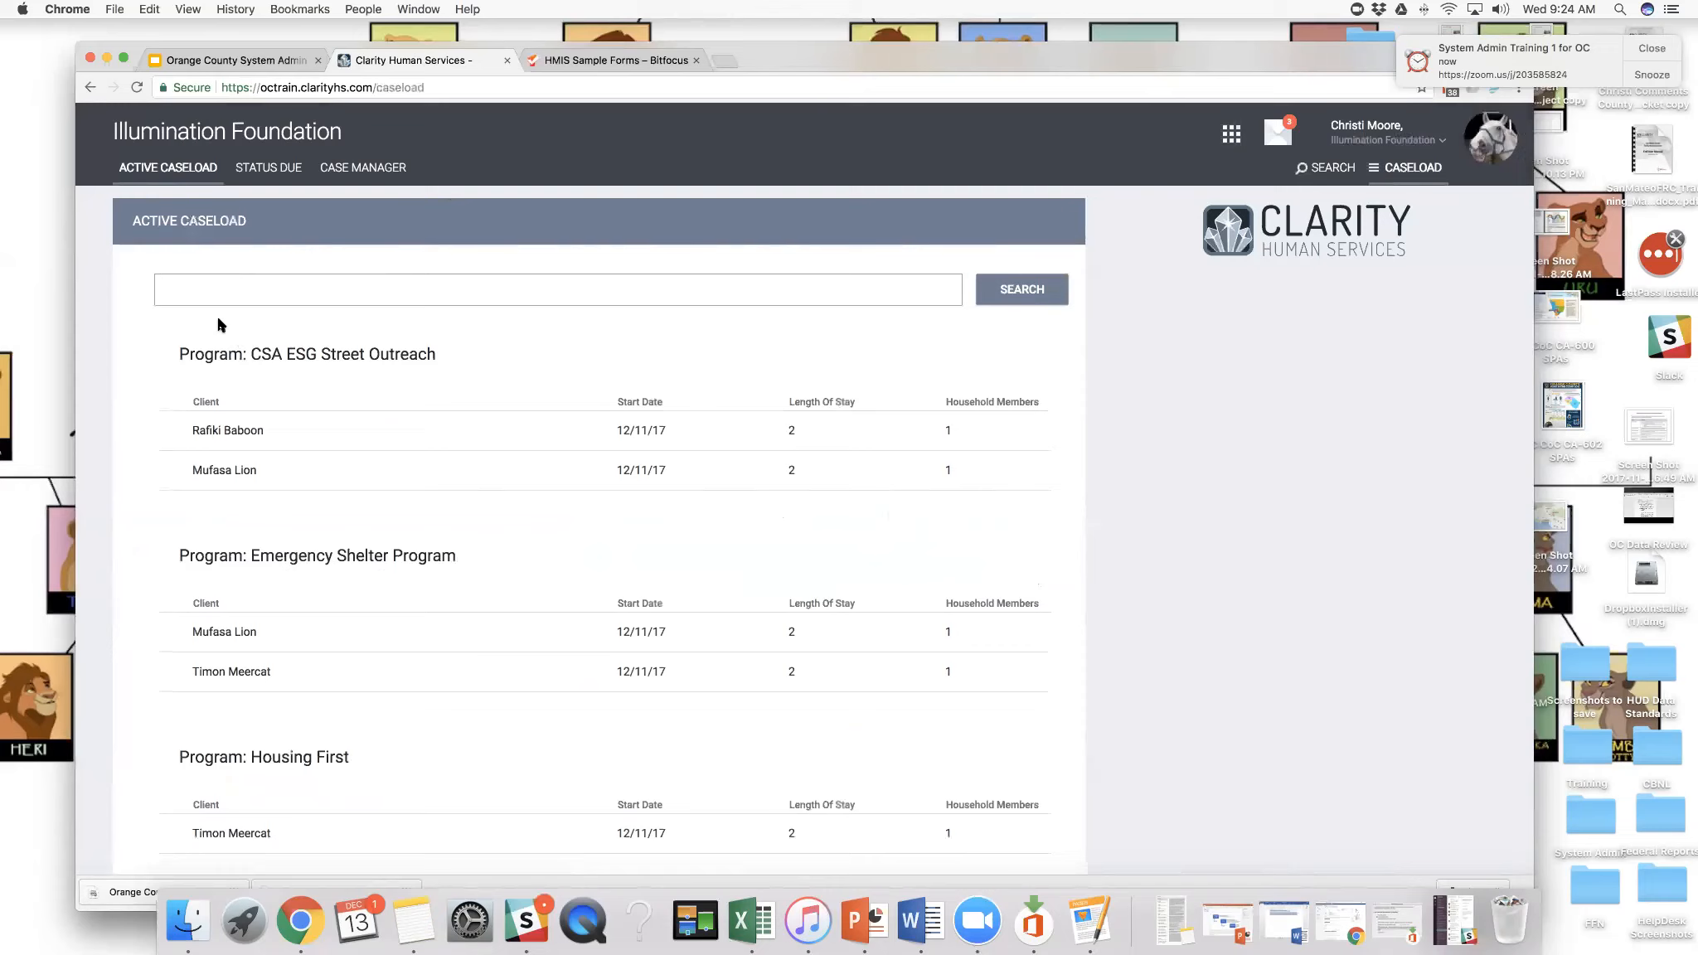
scroll(230, 340, down, 4)
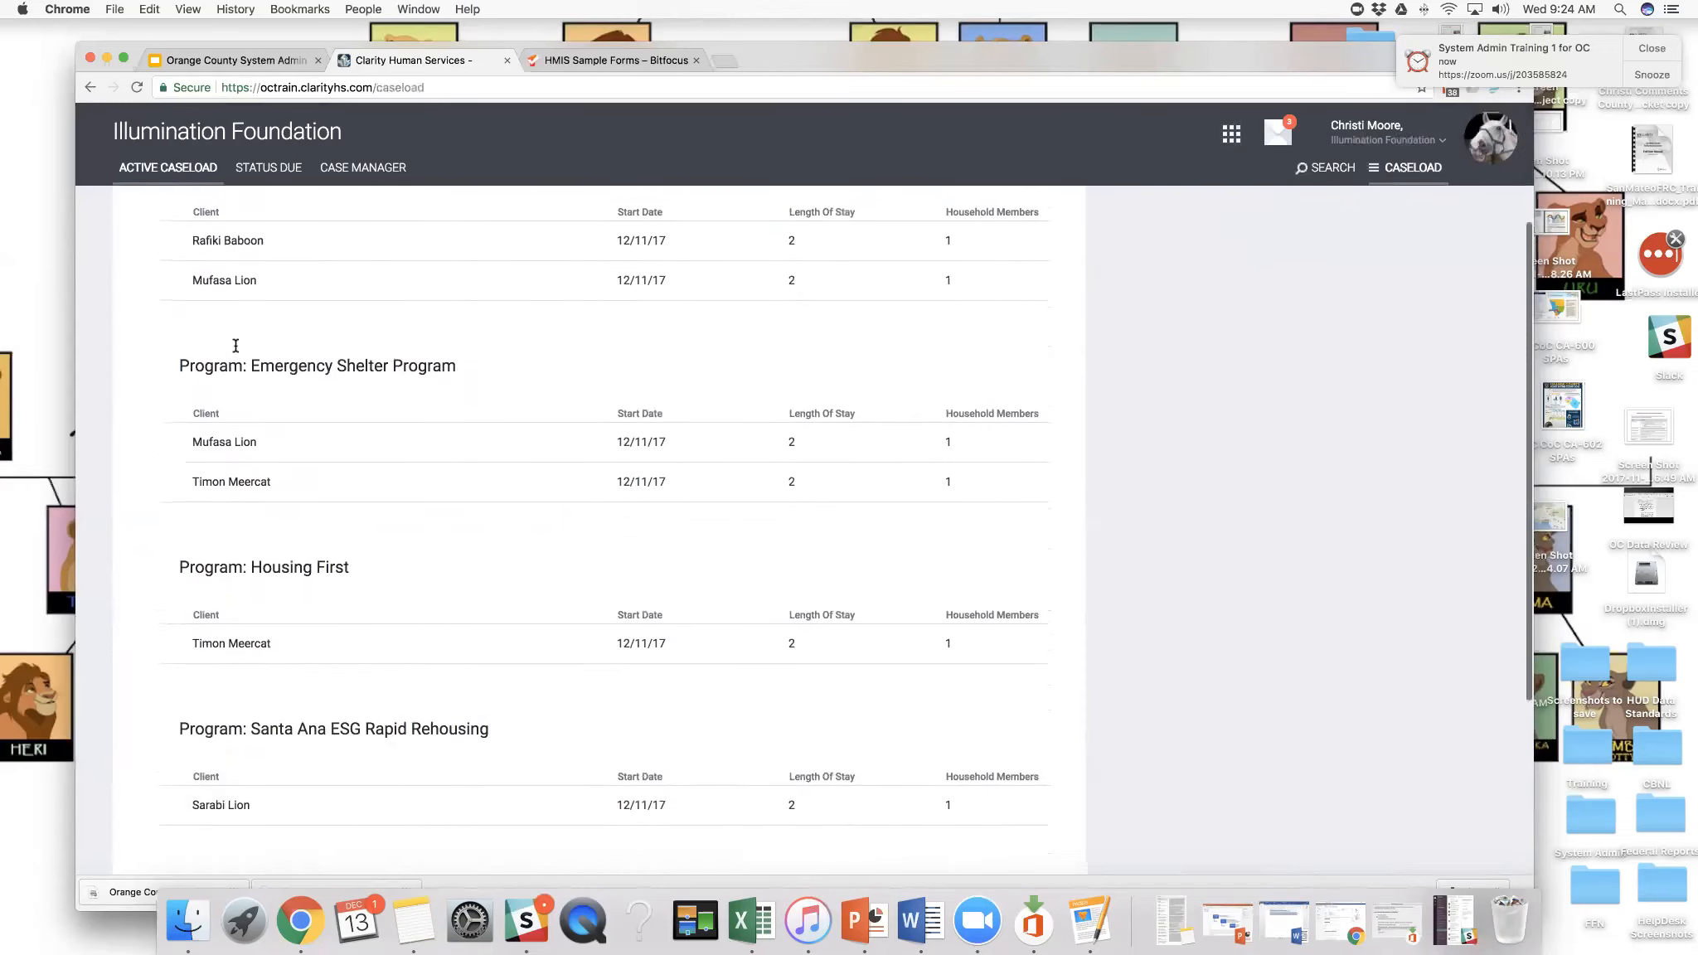
scroll(234, 348, up, 4)
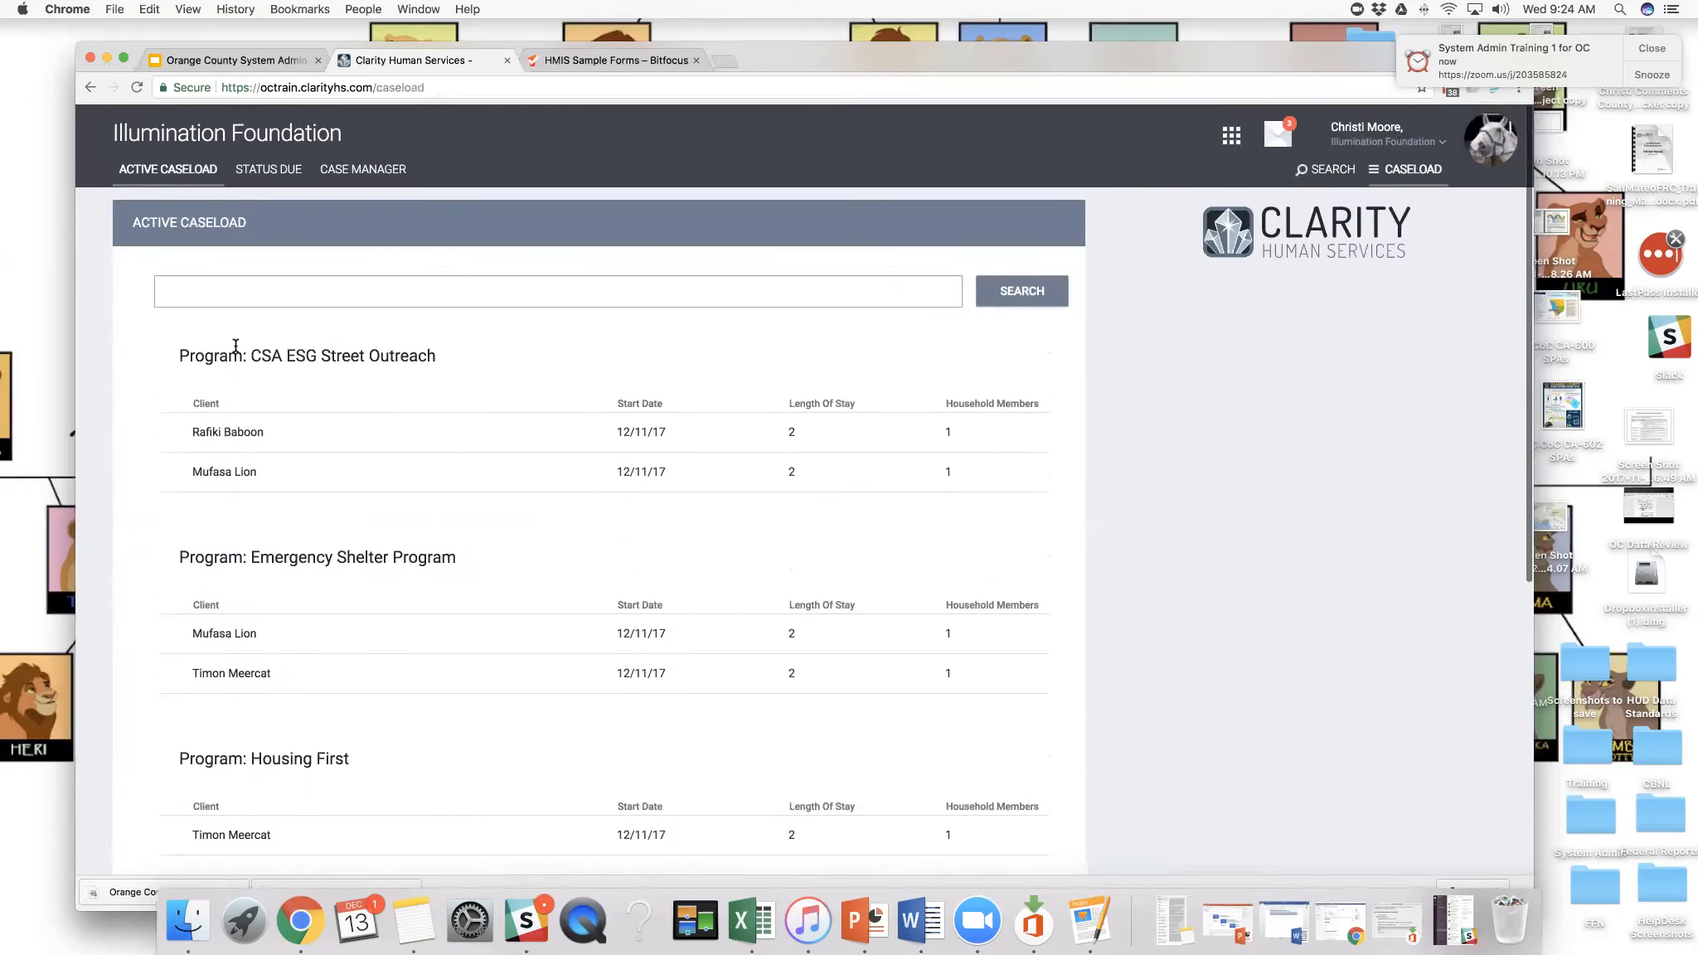
click(259, 169)
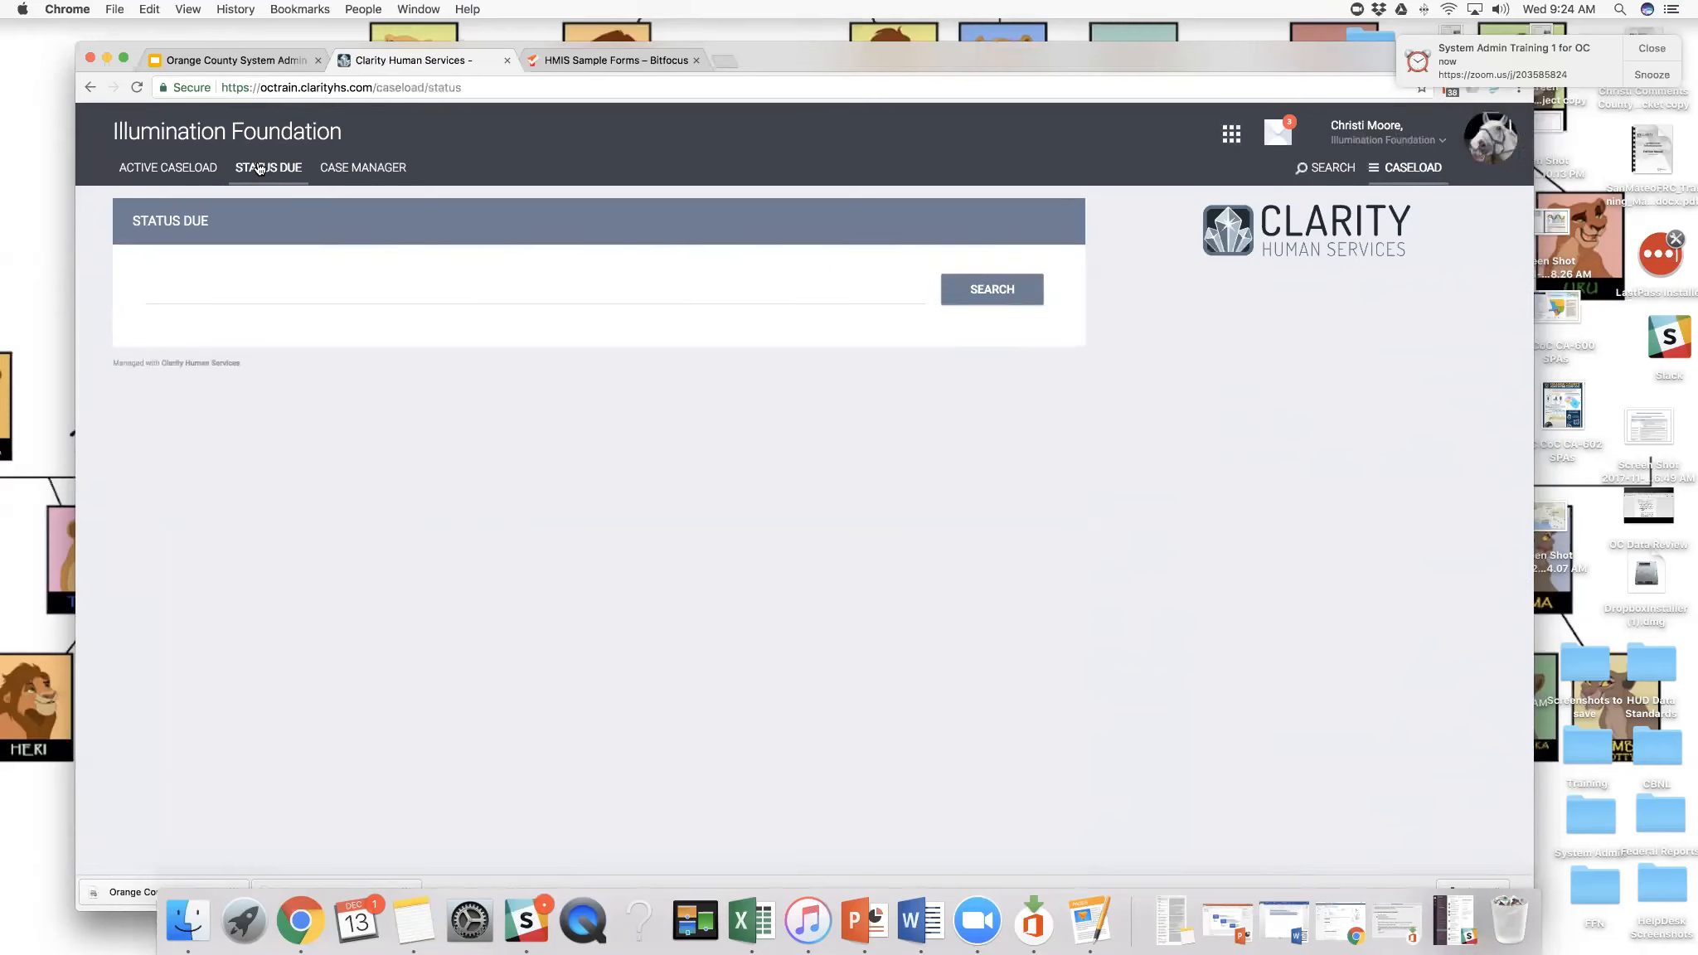
click(344, 170)
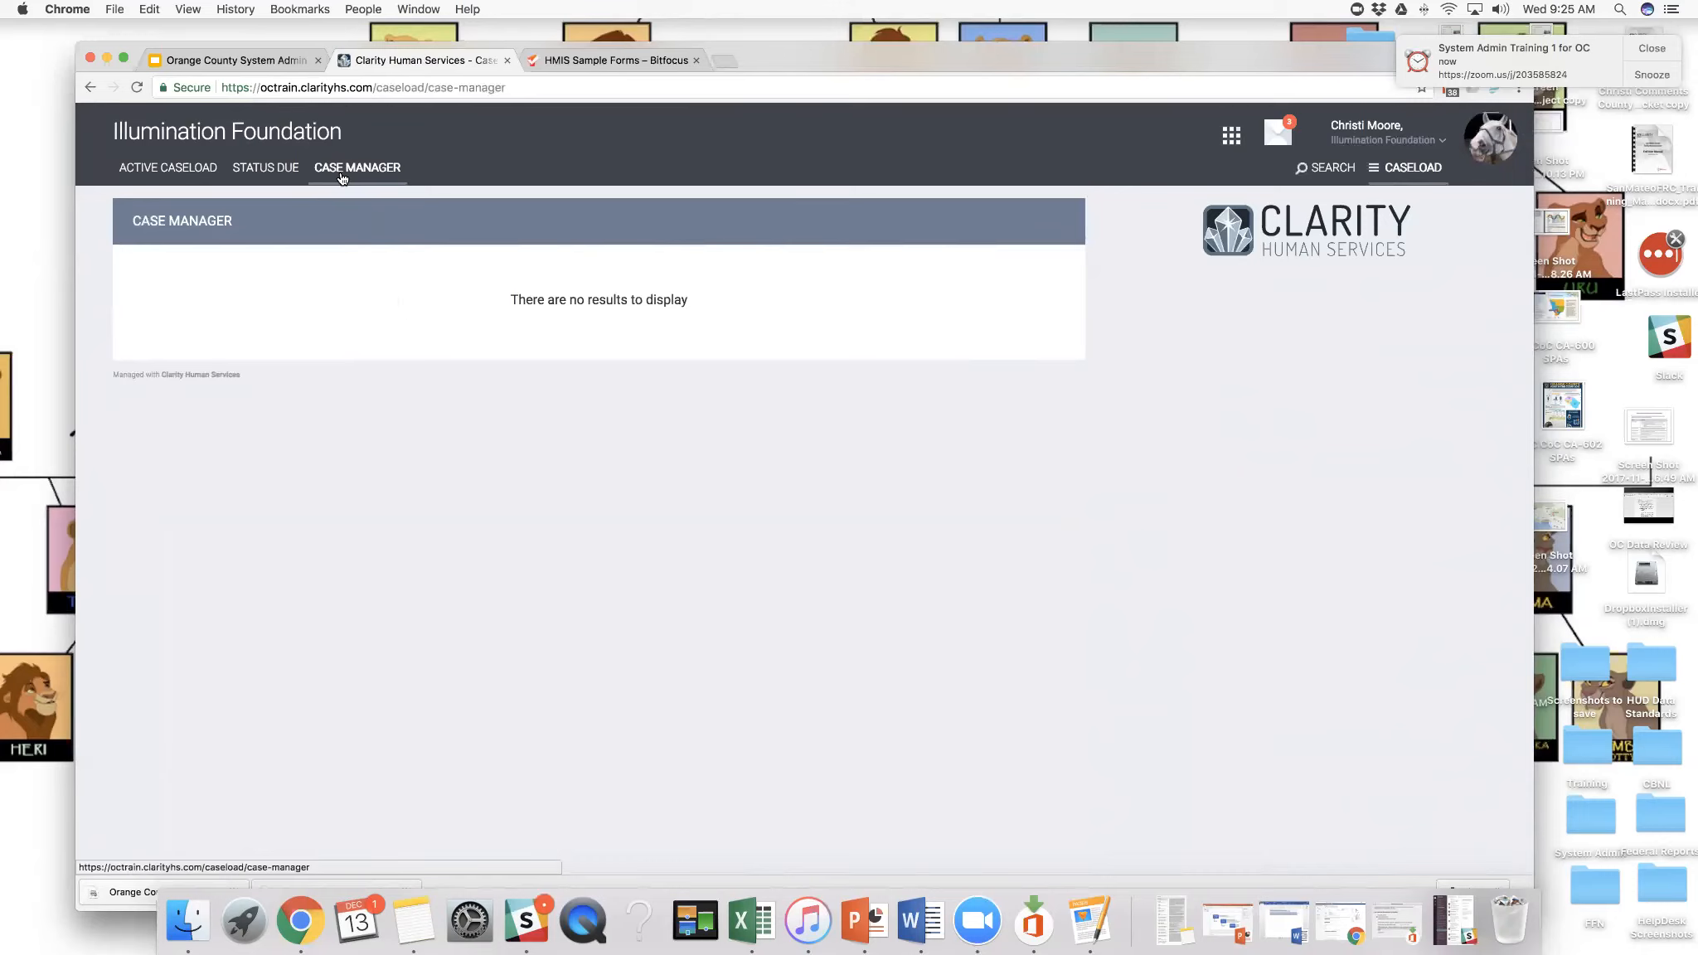
- Copy the Case Manager page's address and load it in a new browser tab
drag(1296, 58, 1330, 94)
click(529, 112)
right_click(435, 111)
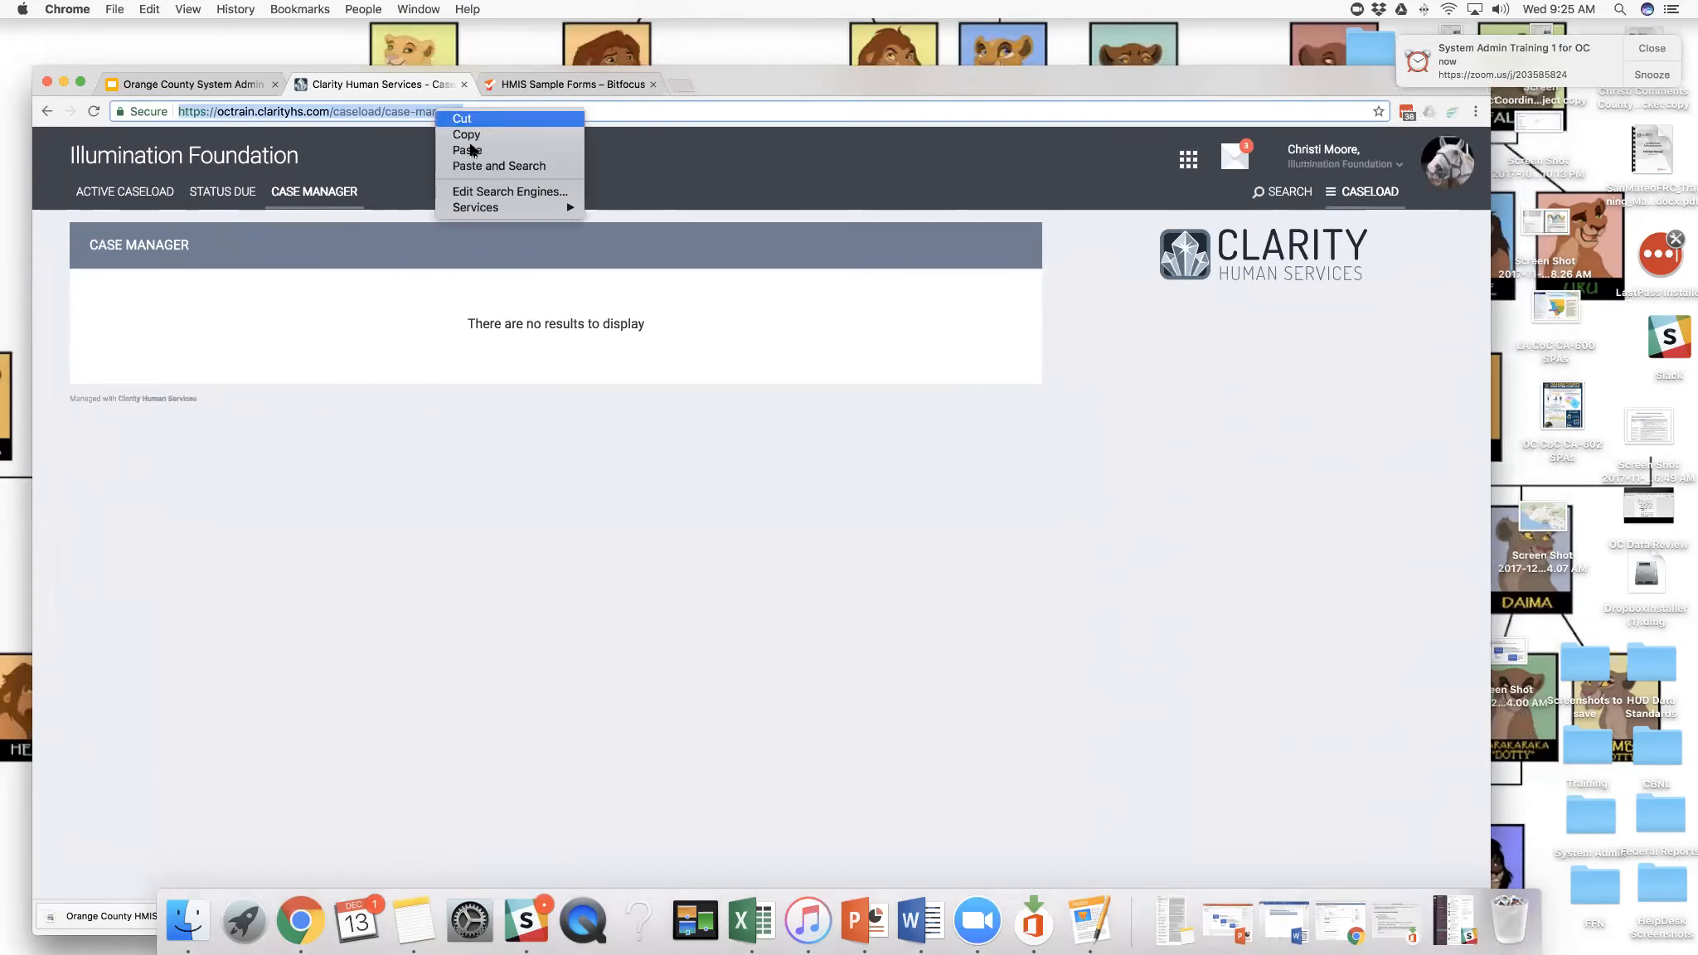
click(467, 135)
click(680, 85)
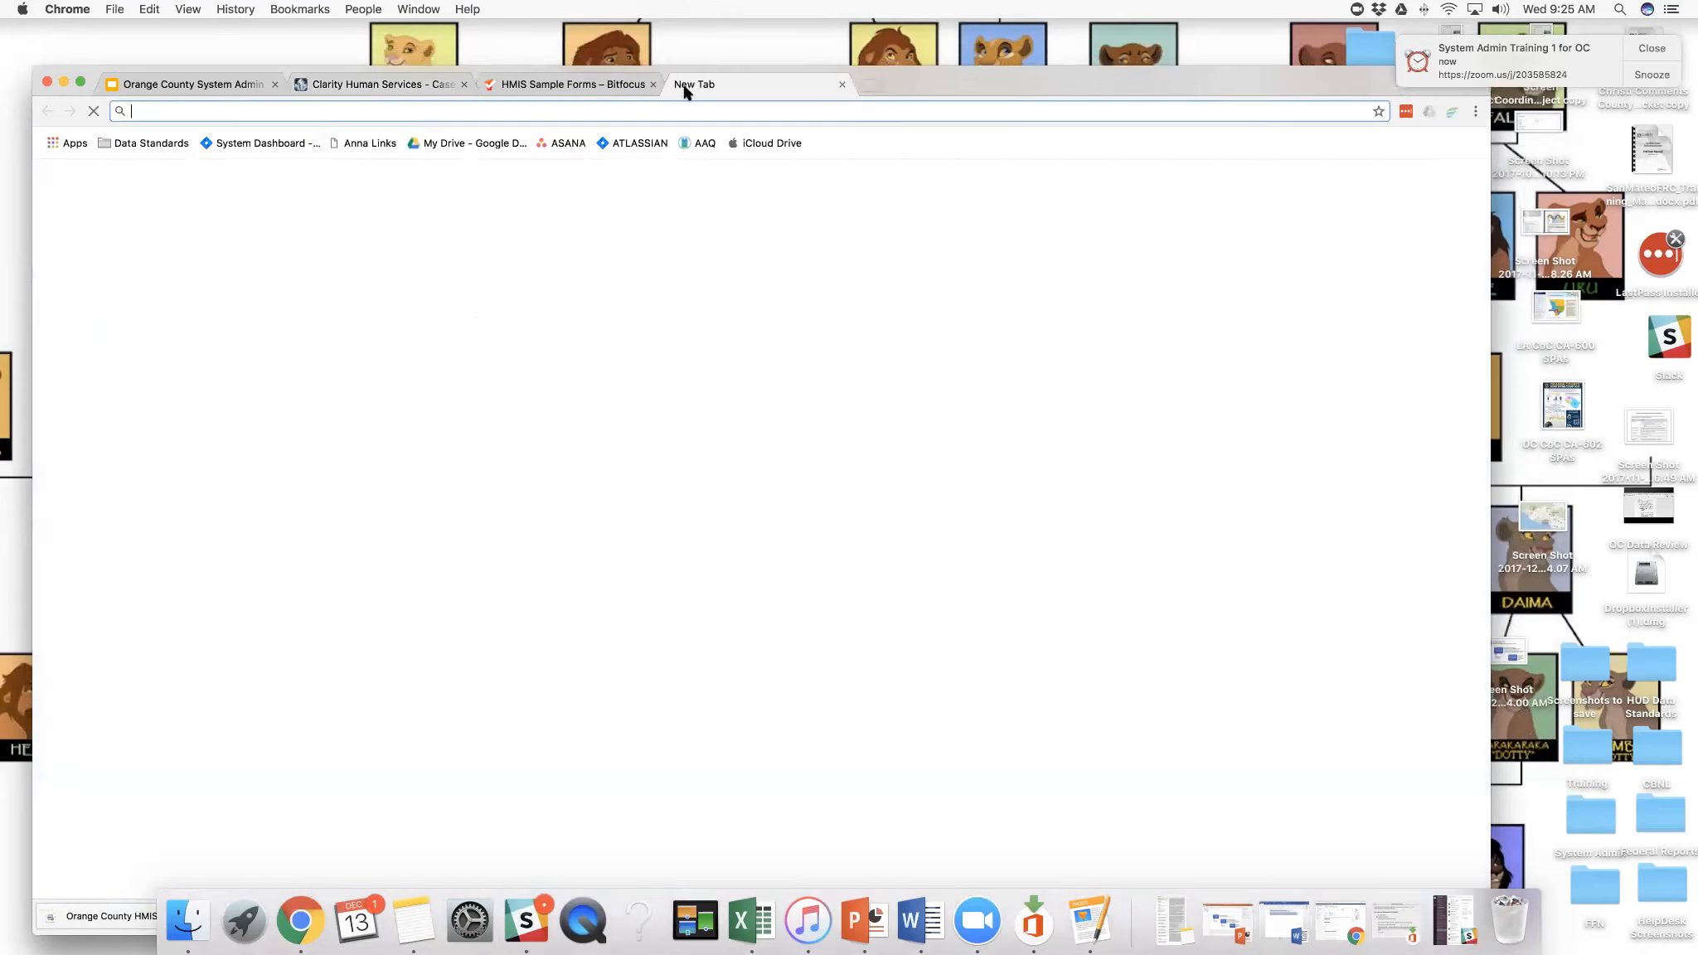
key(super+v)
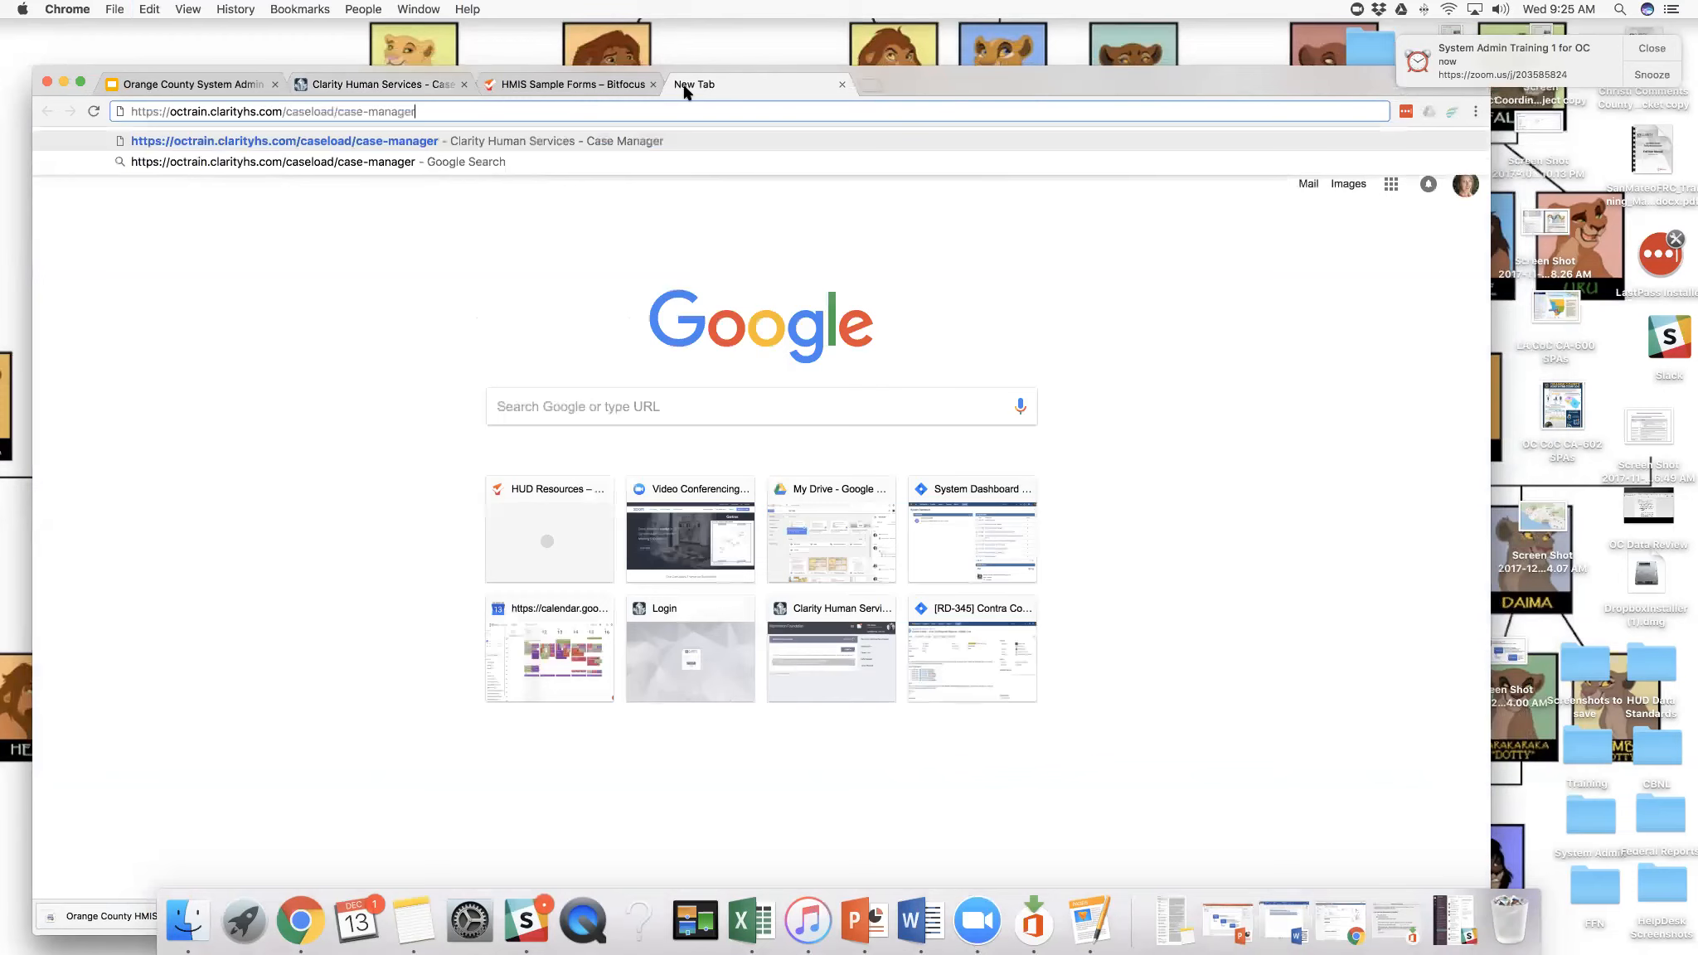
key(Return)
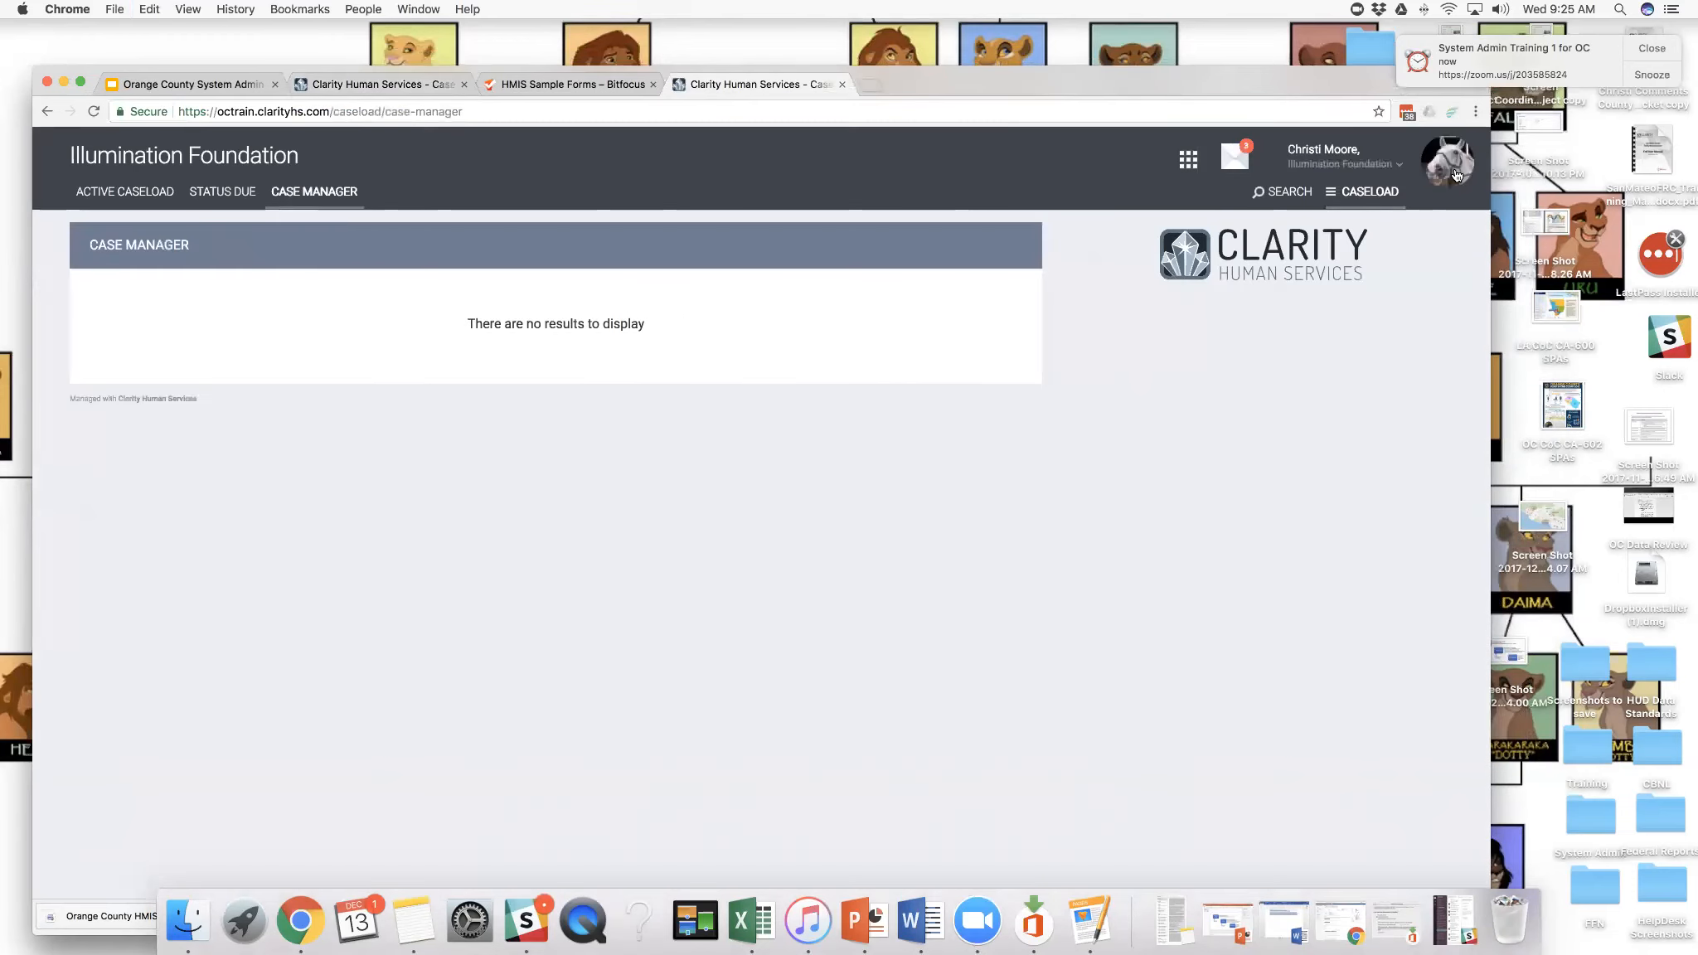
- Sign out of the administrator account in the new tab and sign in with the end user's username and account password
click(1456, 175)
click(1412, 355)
drag(511, 431, 454, 437)
text(ocenduser)
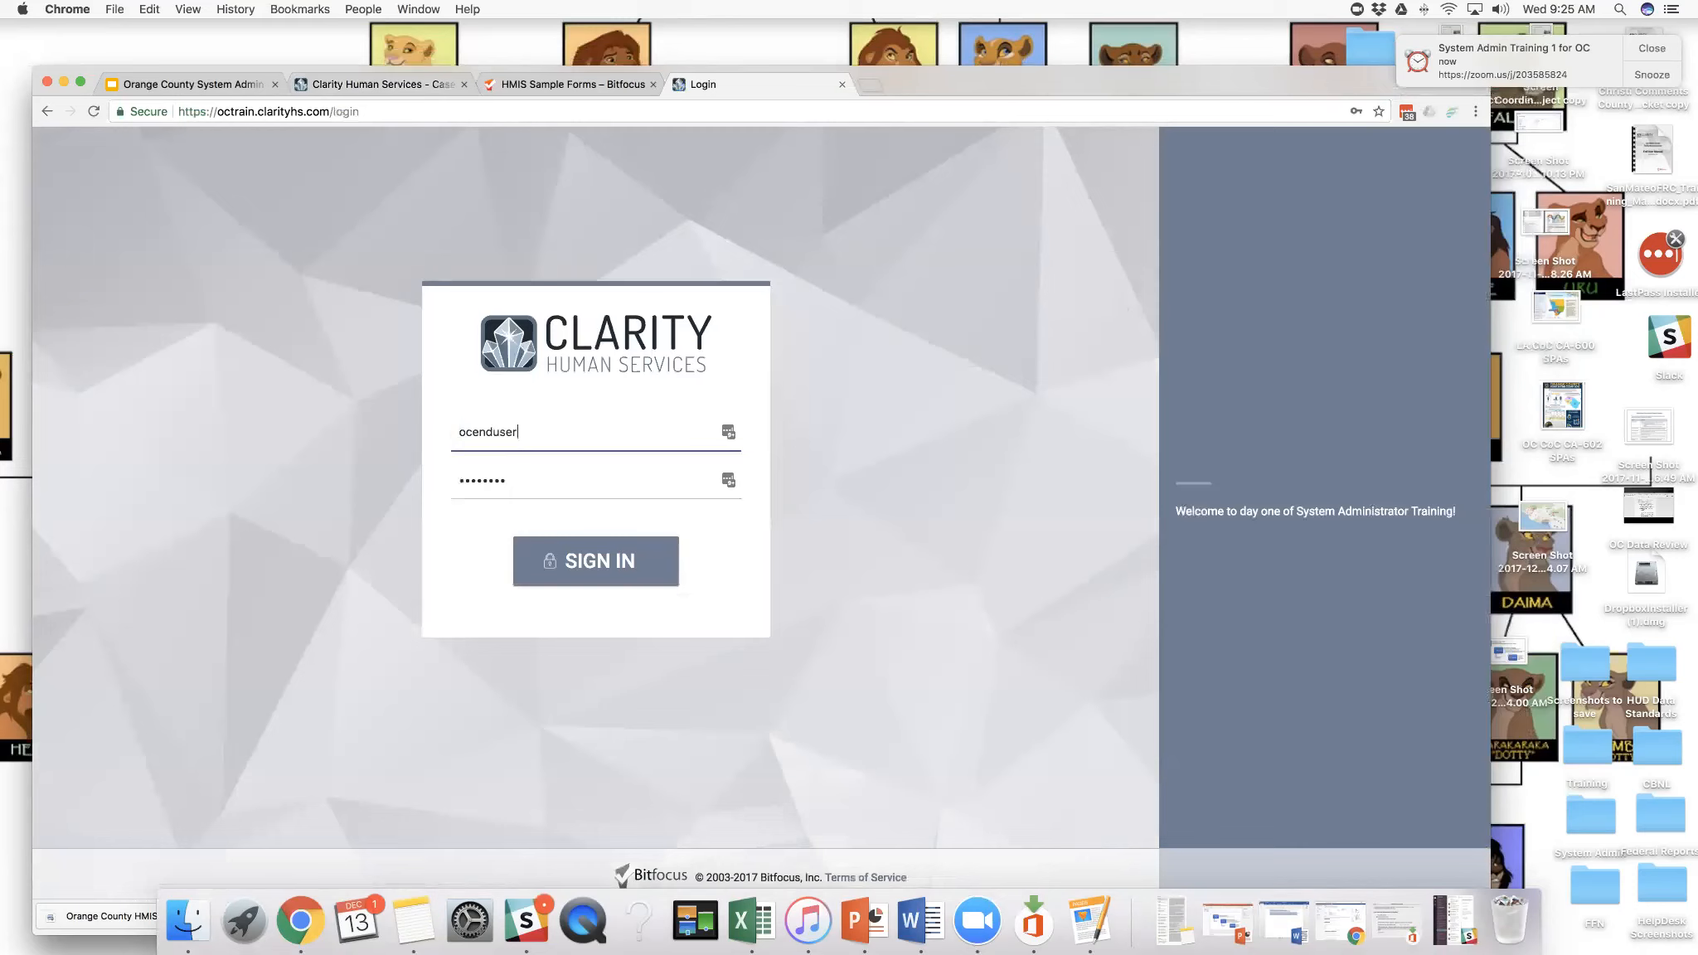
drag(513, 481, 457, 482)
text(••••)
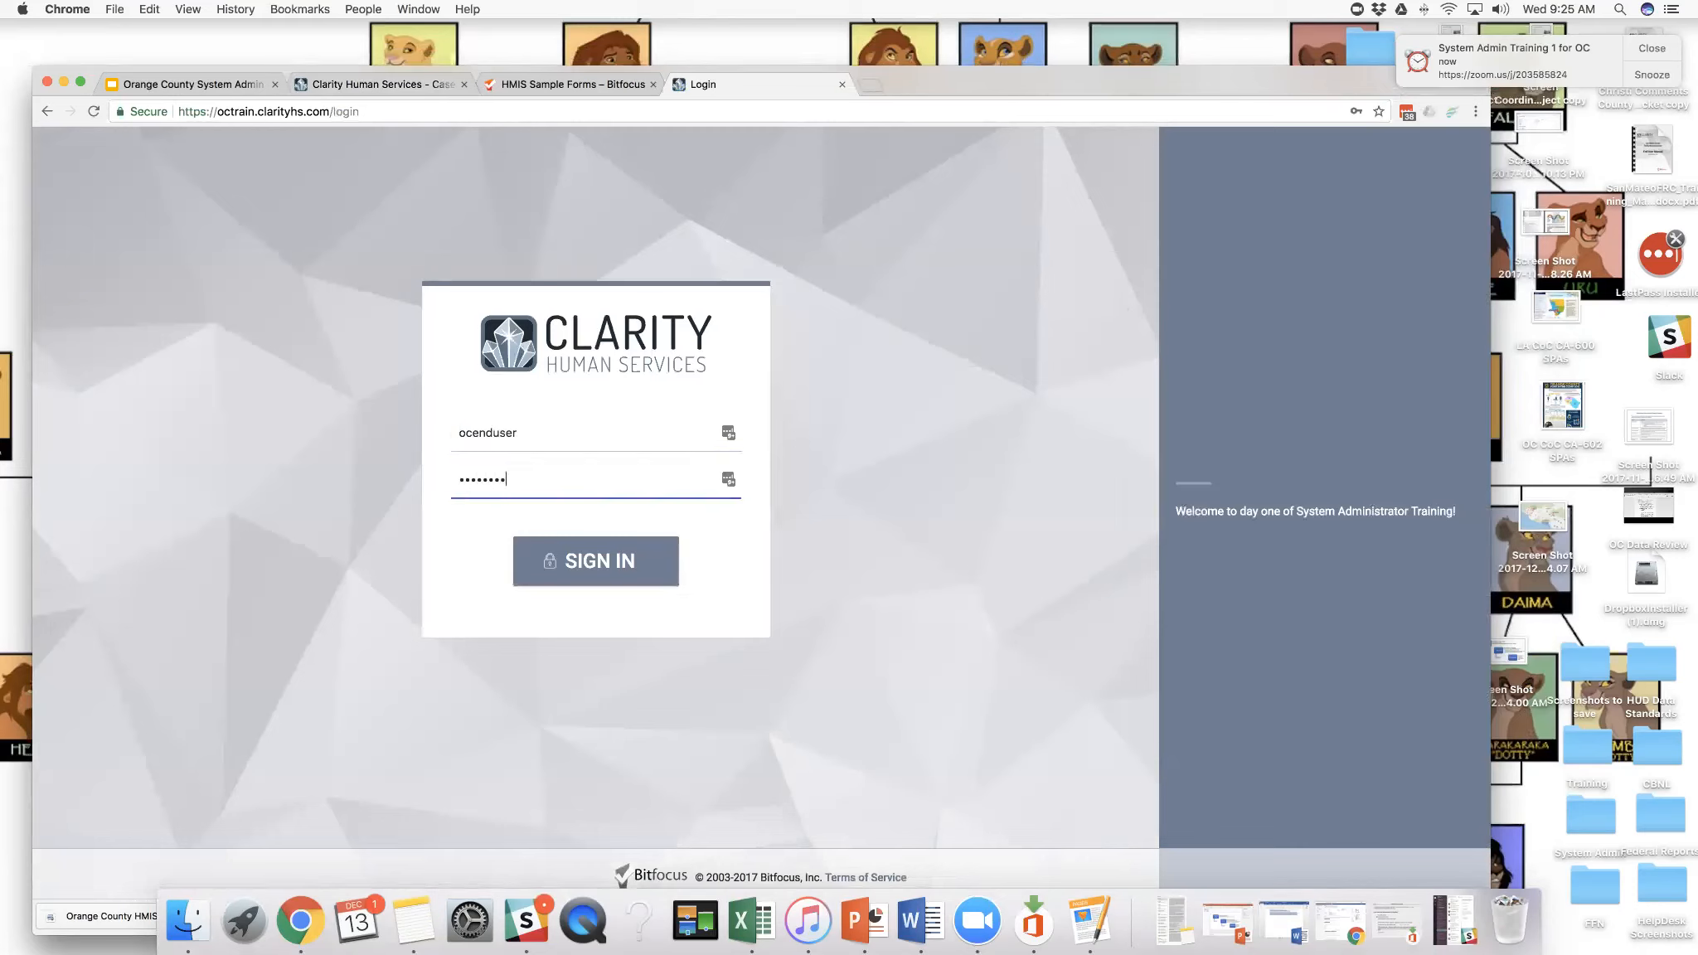
click(554, 581)
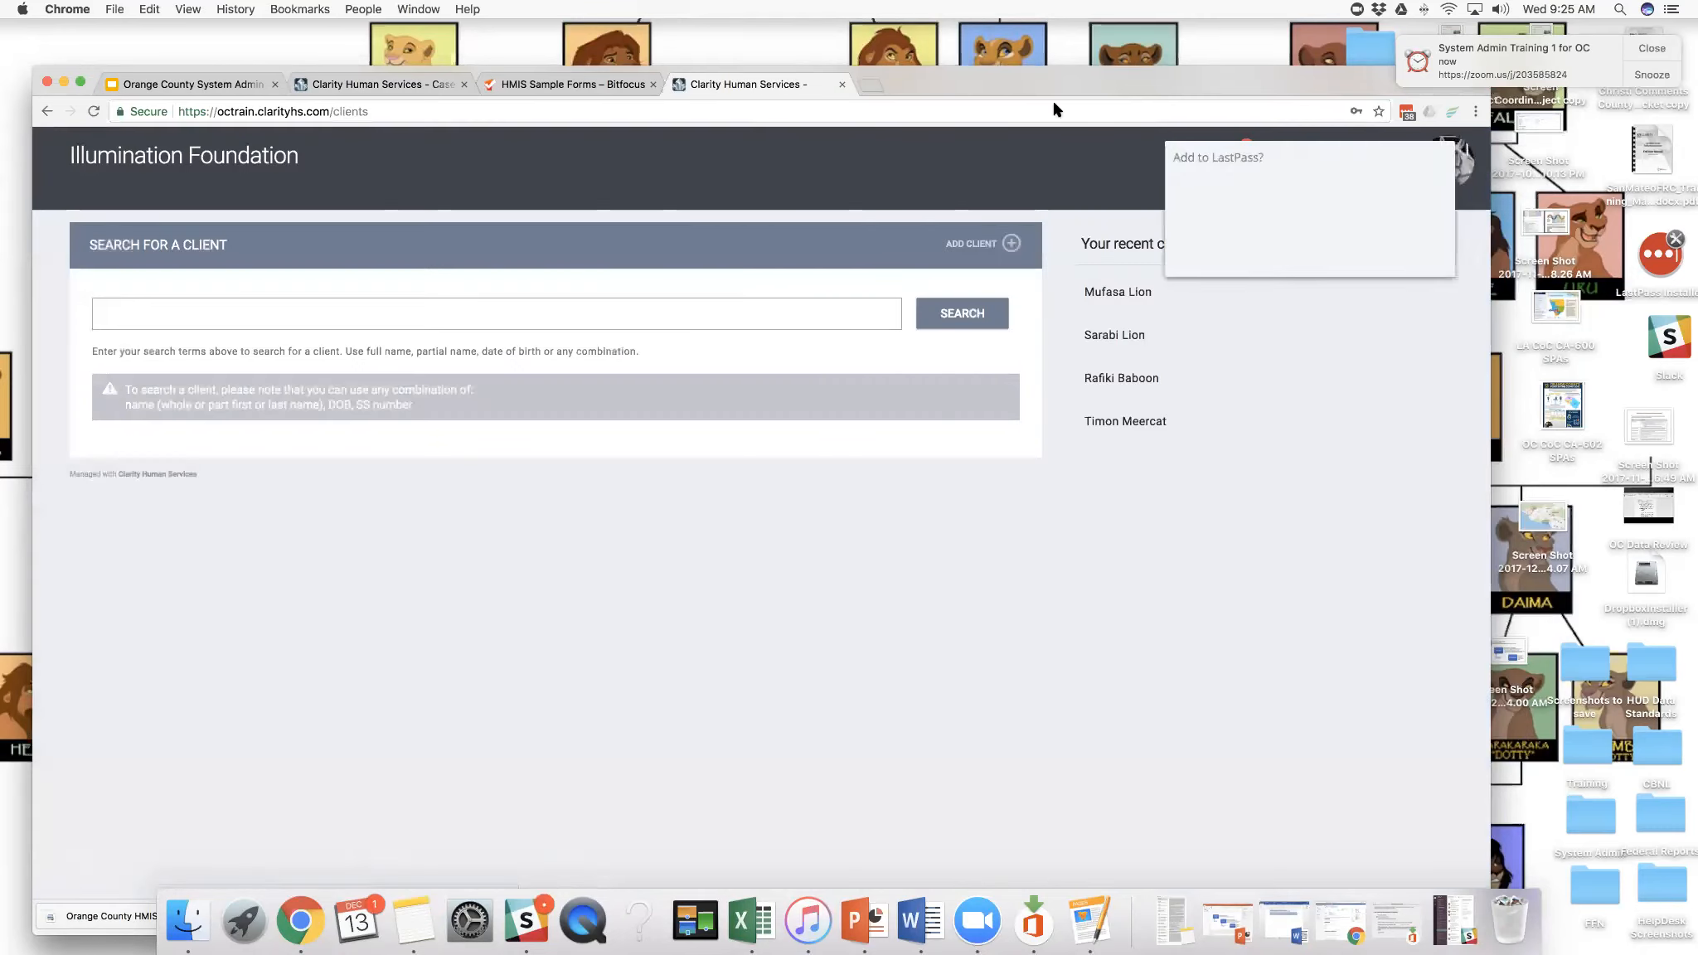
- Dismiss the offer to save the login and open the end user's caseload in its Case Manager view
click(1349, 254)
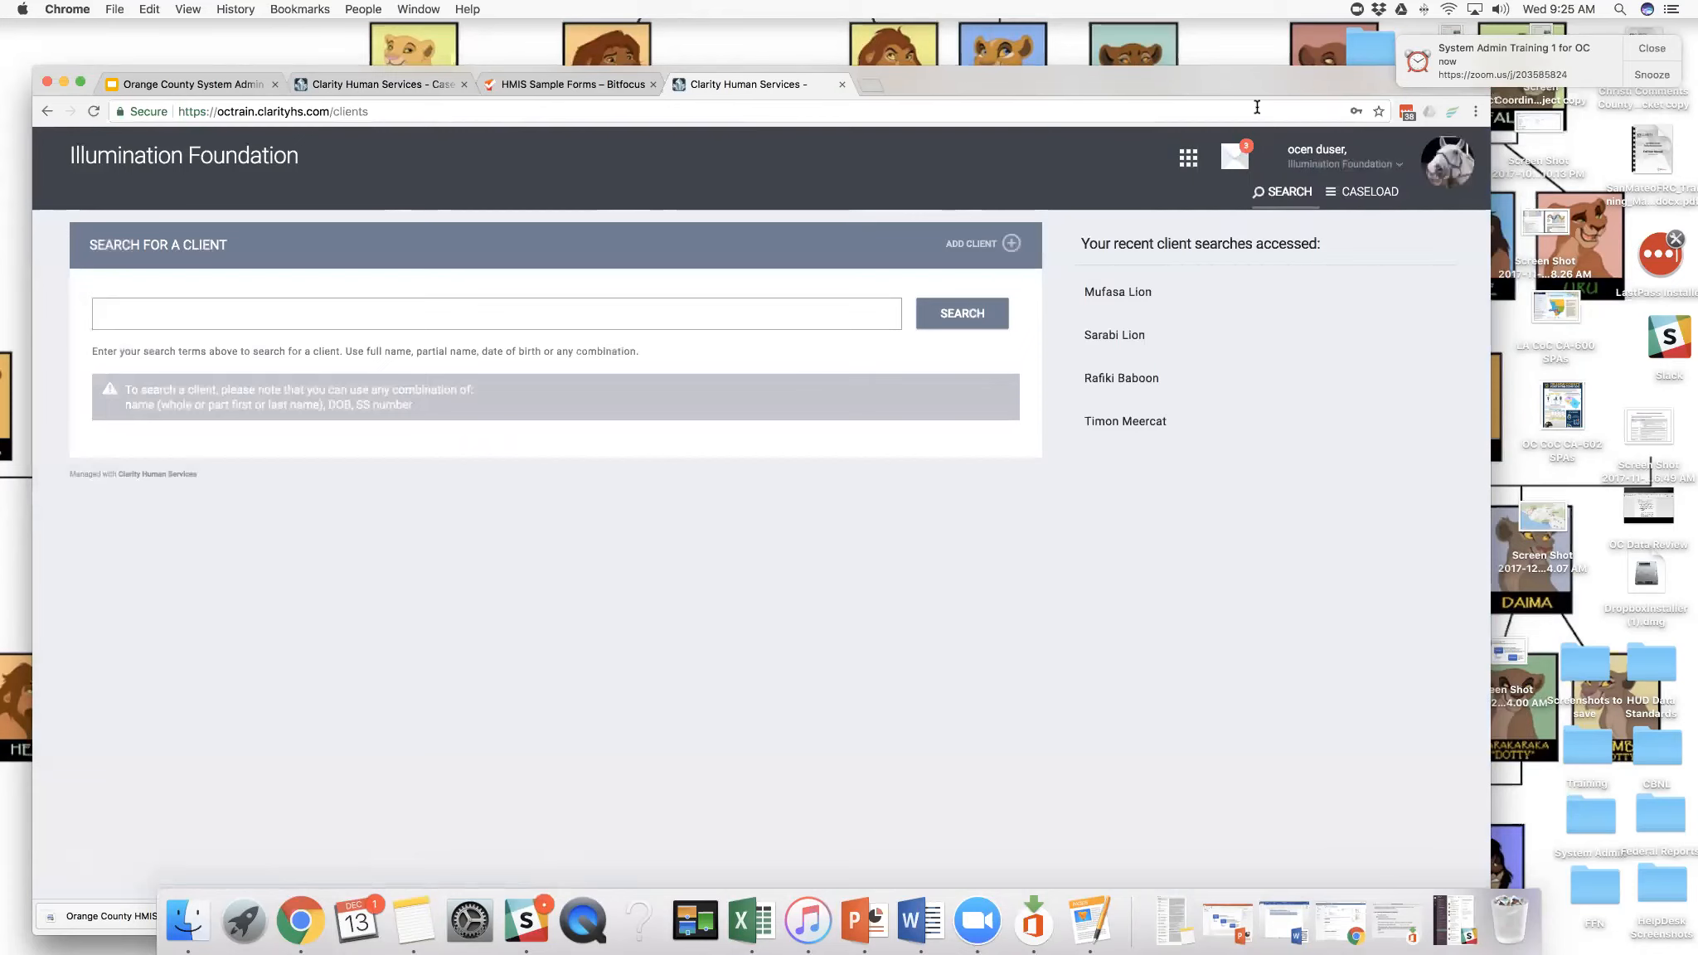
click(1353, 195)
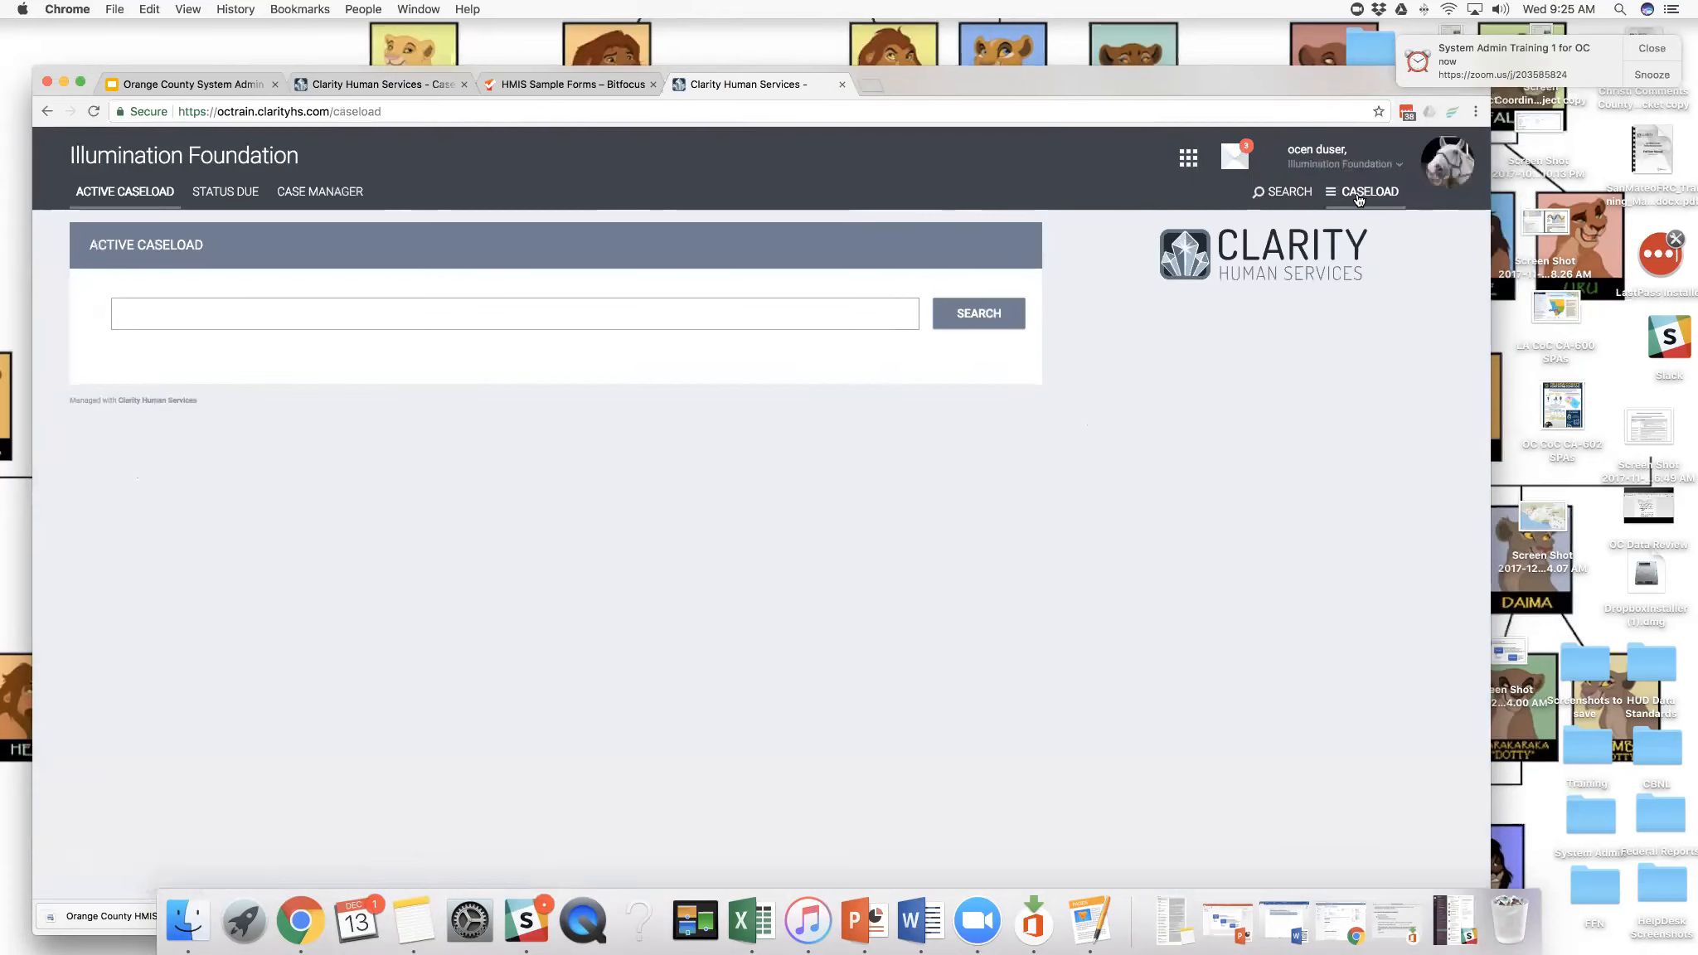
click(323, 199)
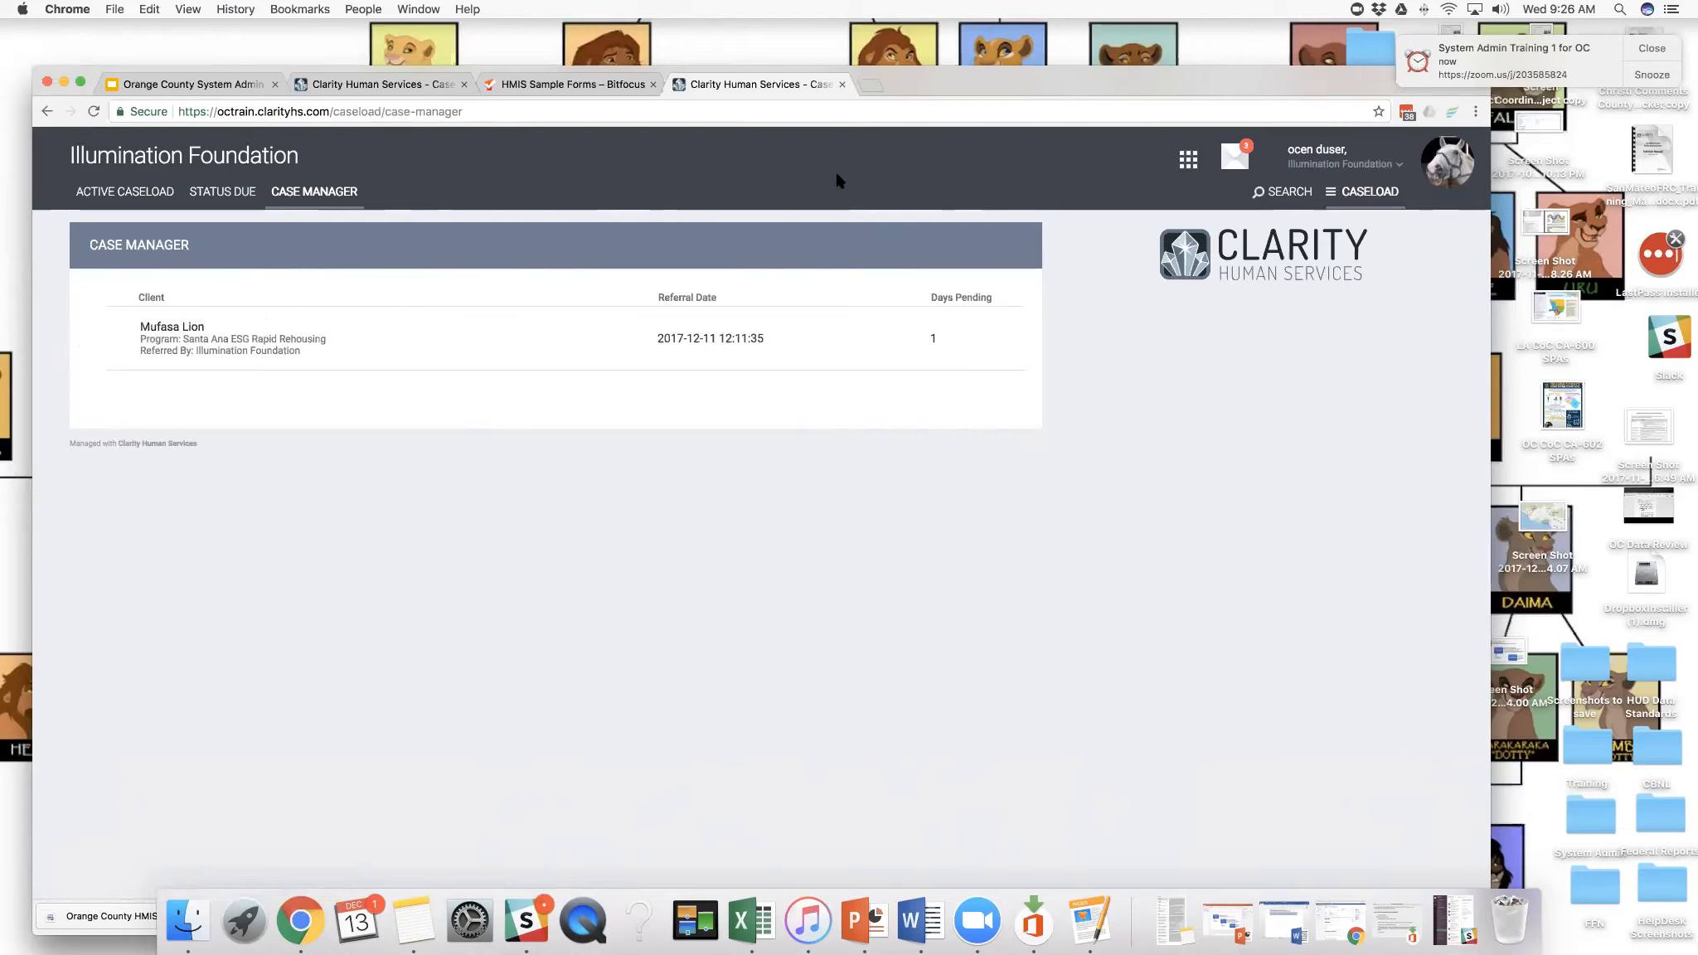
- Return to the client search and open the profile of the first client among the recently accessed ones
click(1283, 192)
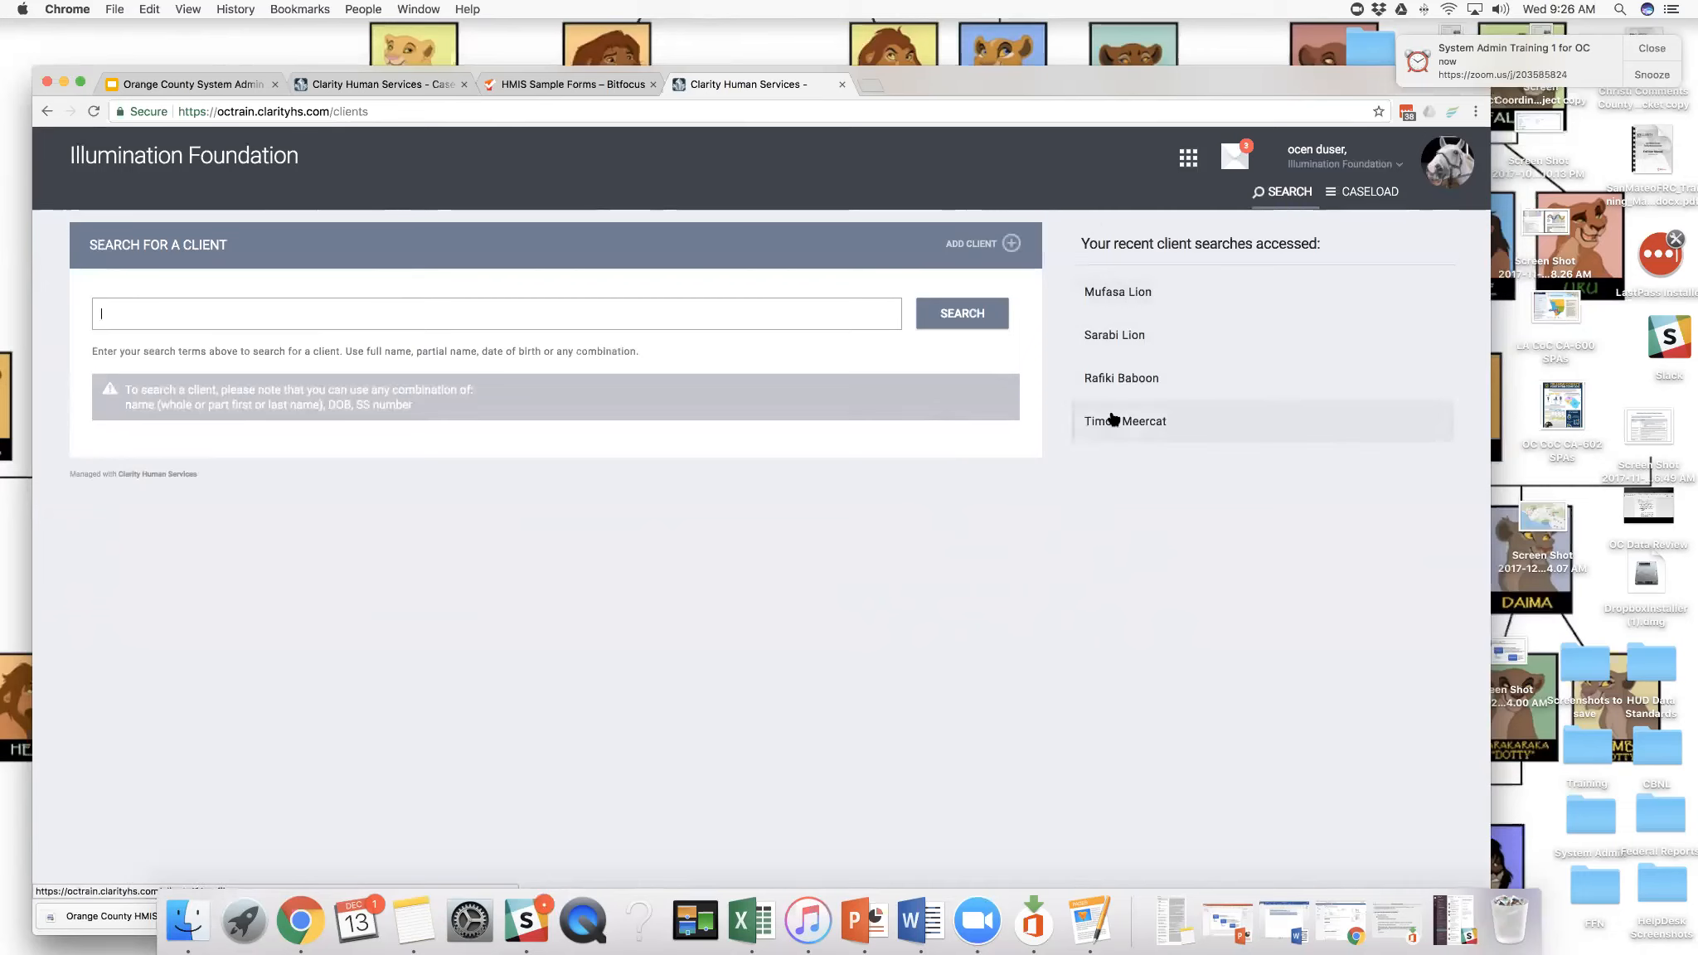
click(1121, 304)
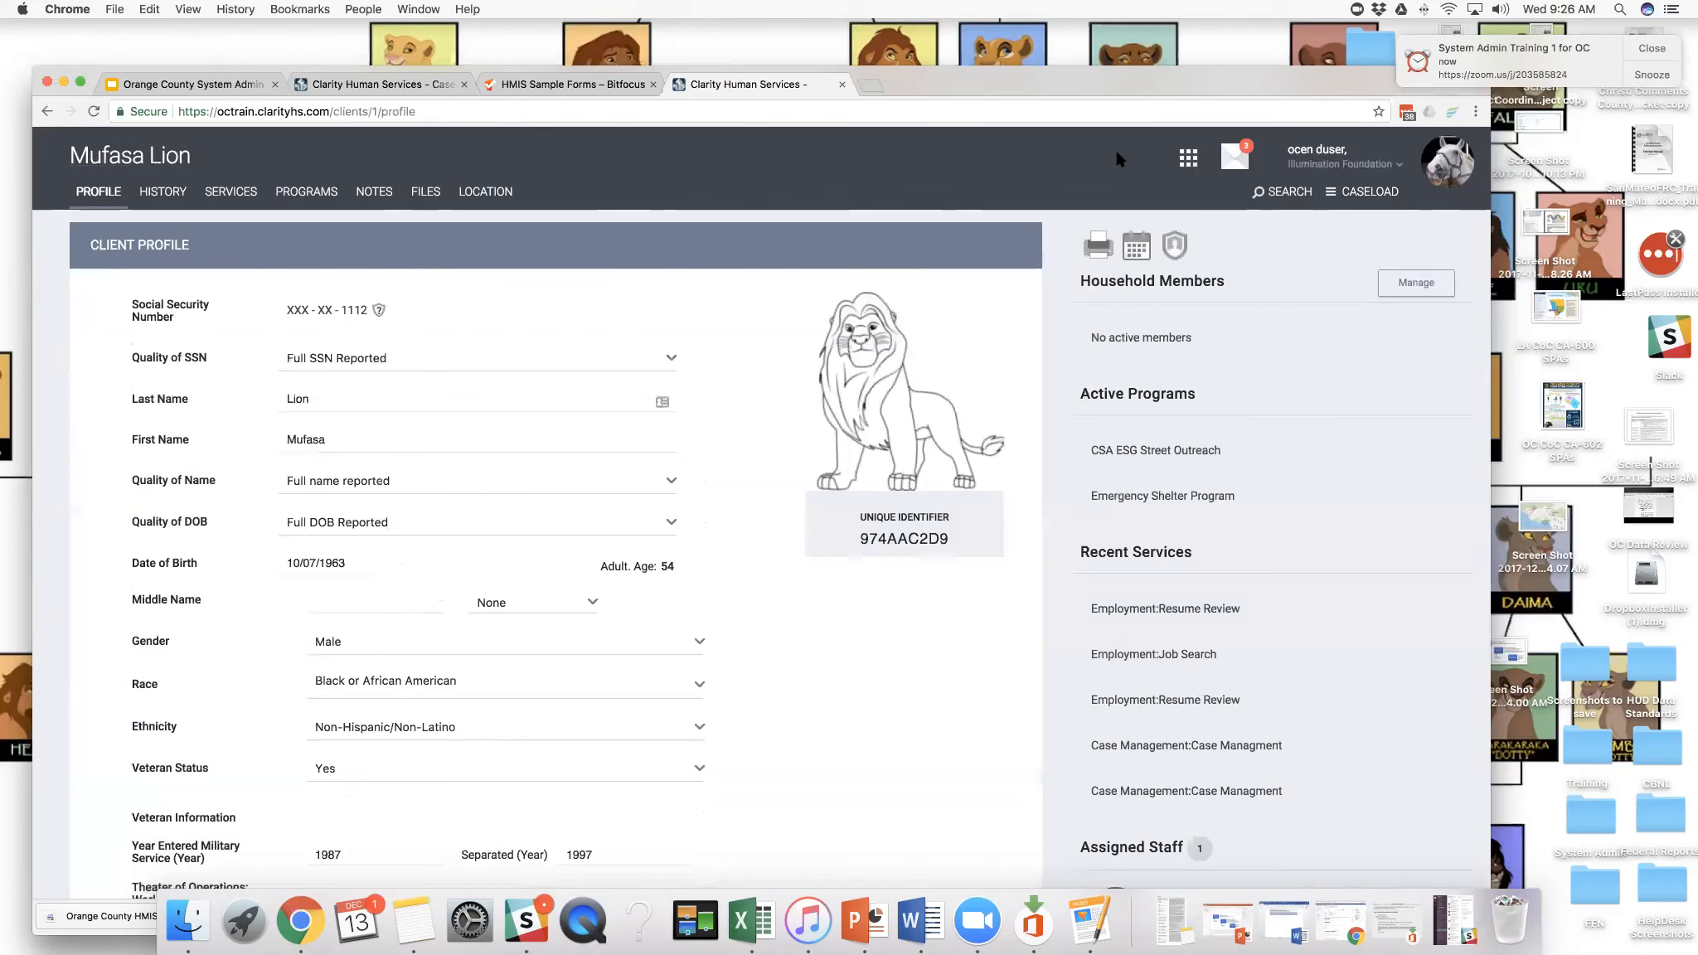
drag(1130, 78, 1140, 68)
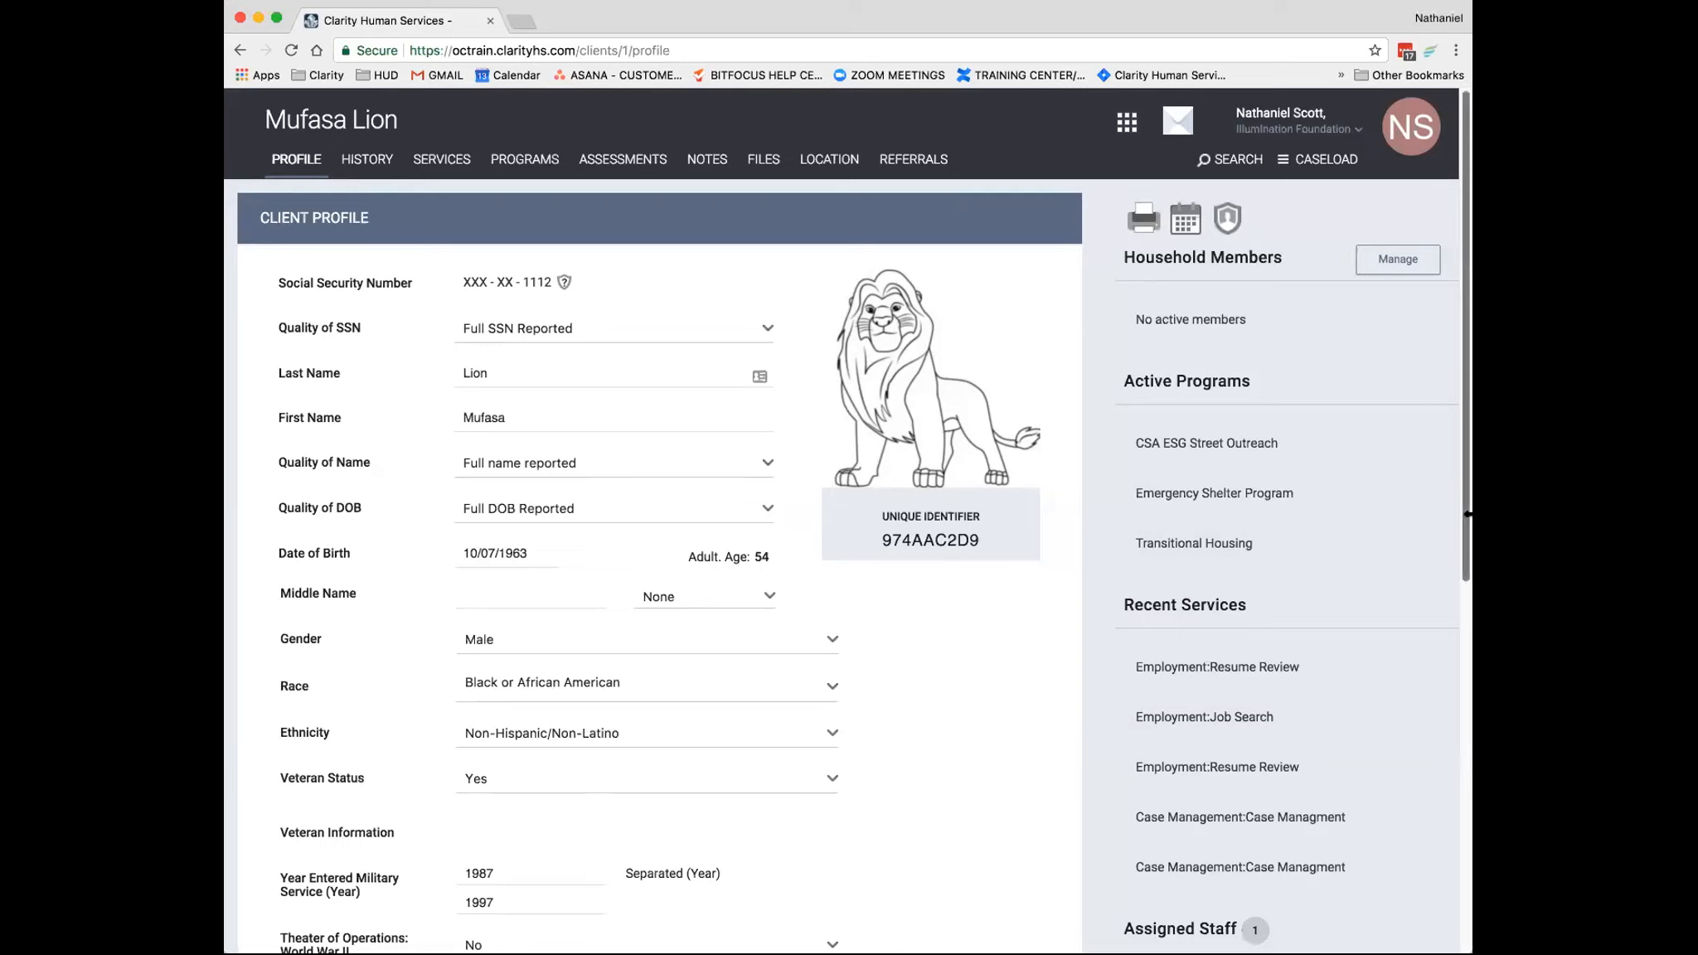
- Leave the client's profile and go back to the client search page
drag(1469, 512, 1465, 507)
click(1234, 159)
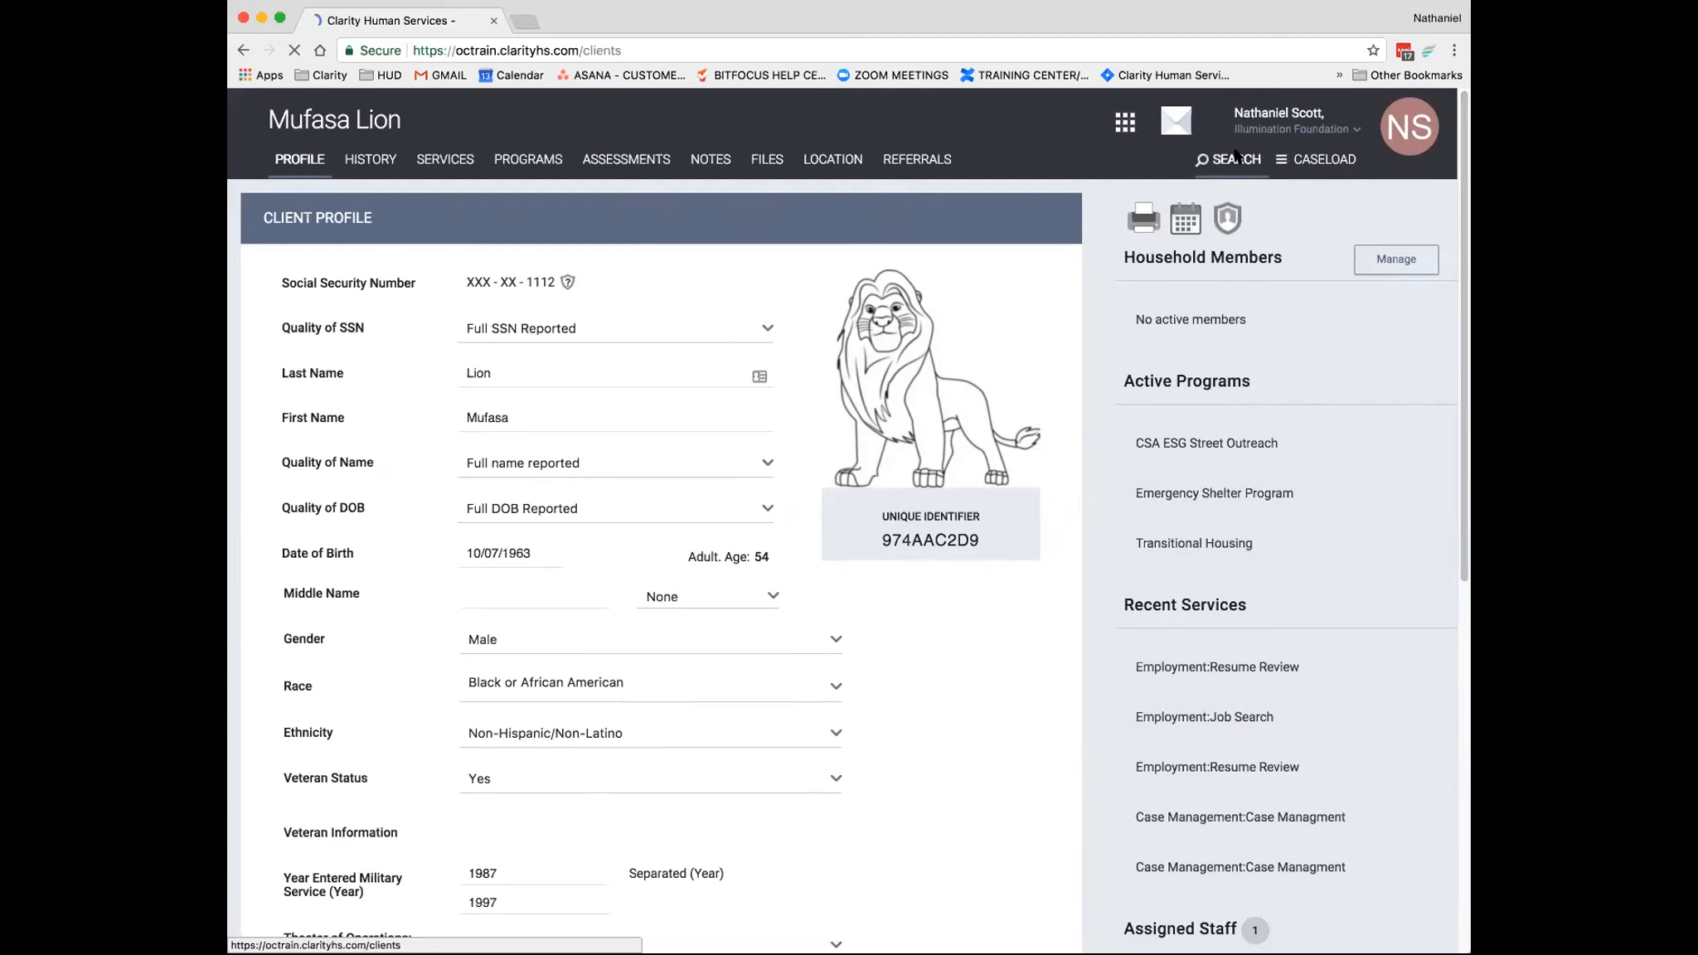
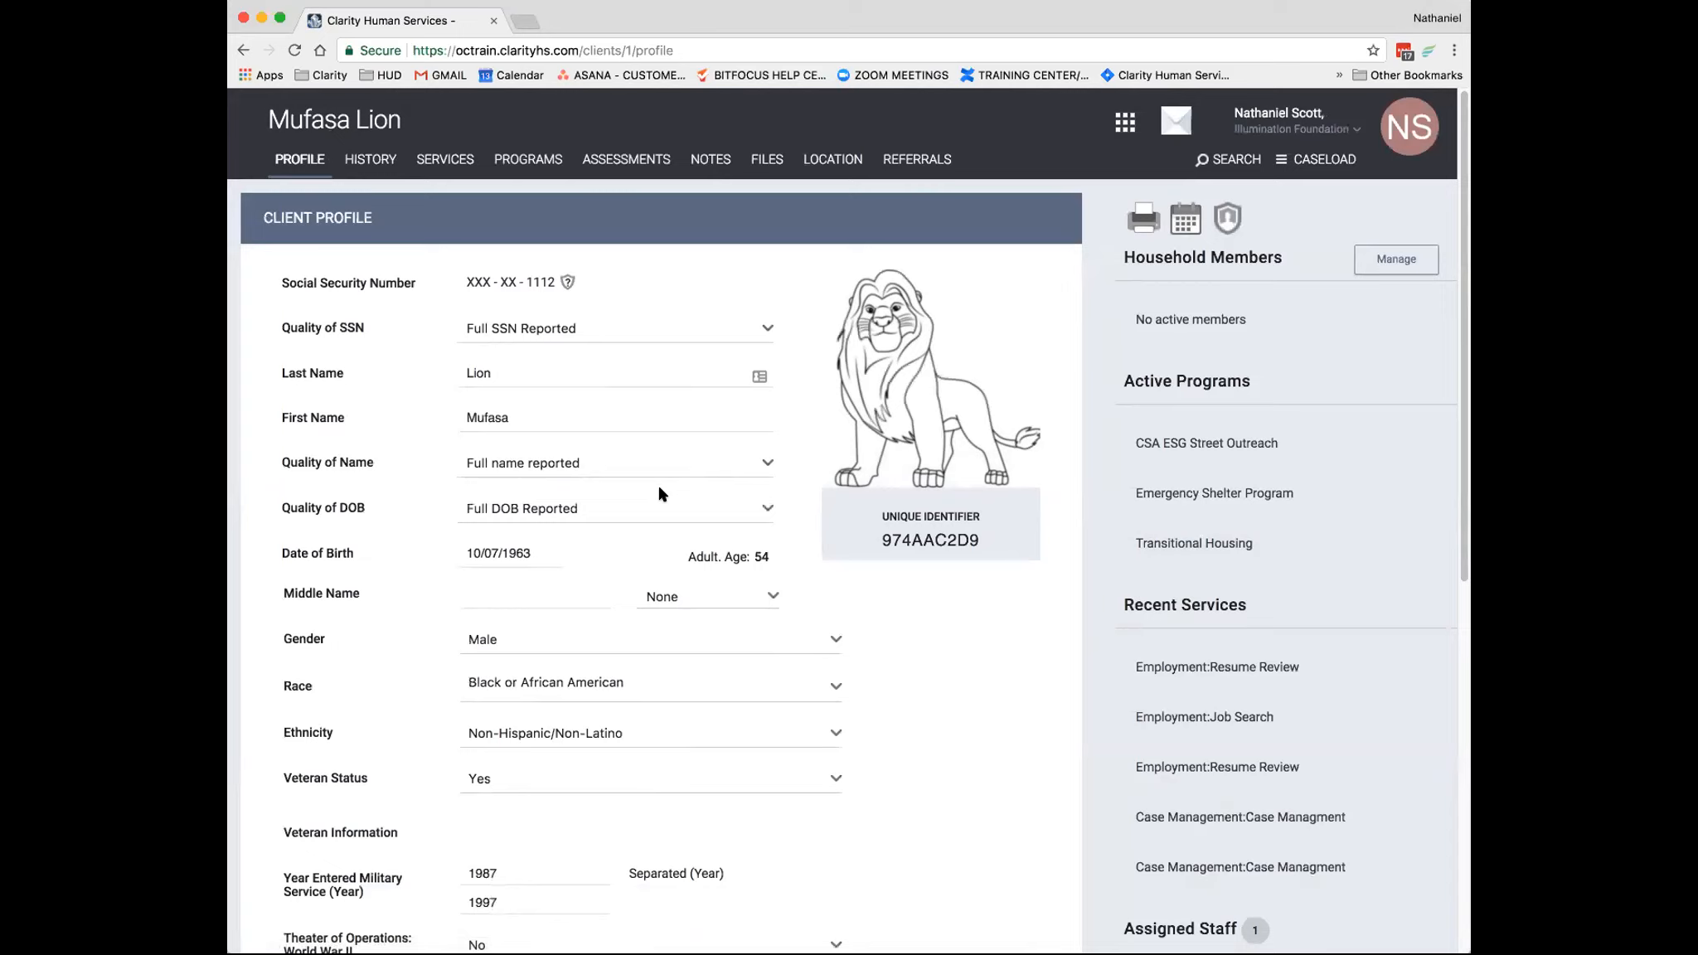
- Show the app launcher's available modules from the client's profile and close the launcher again
click(1125, 133)
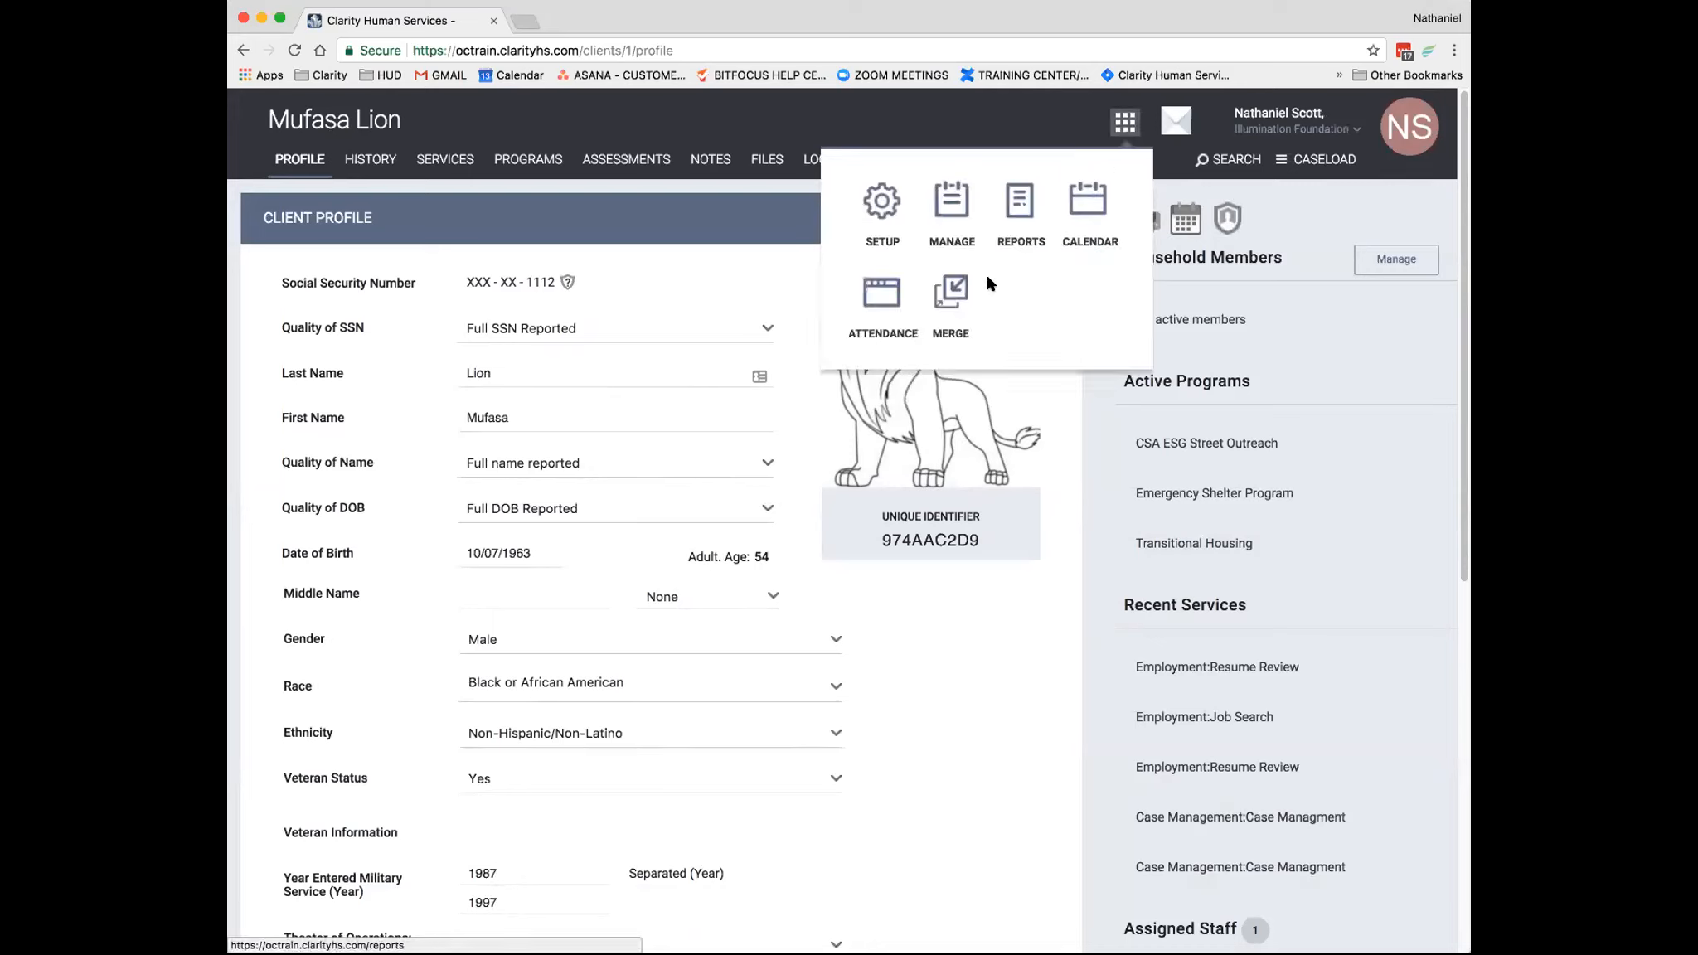
click(994, 129)
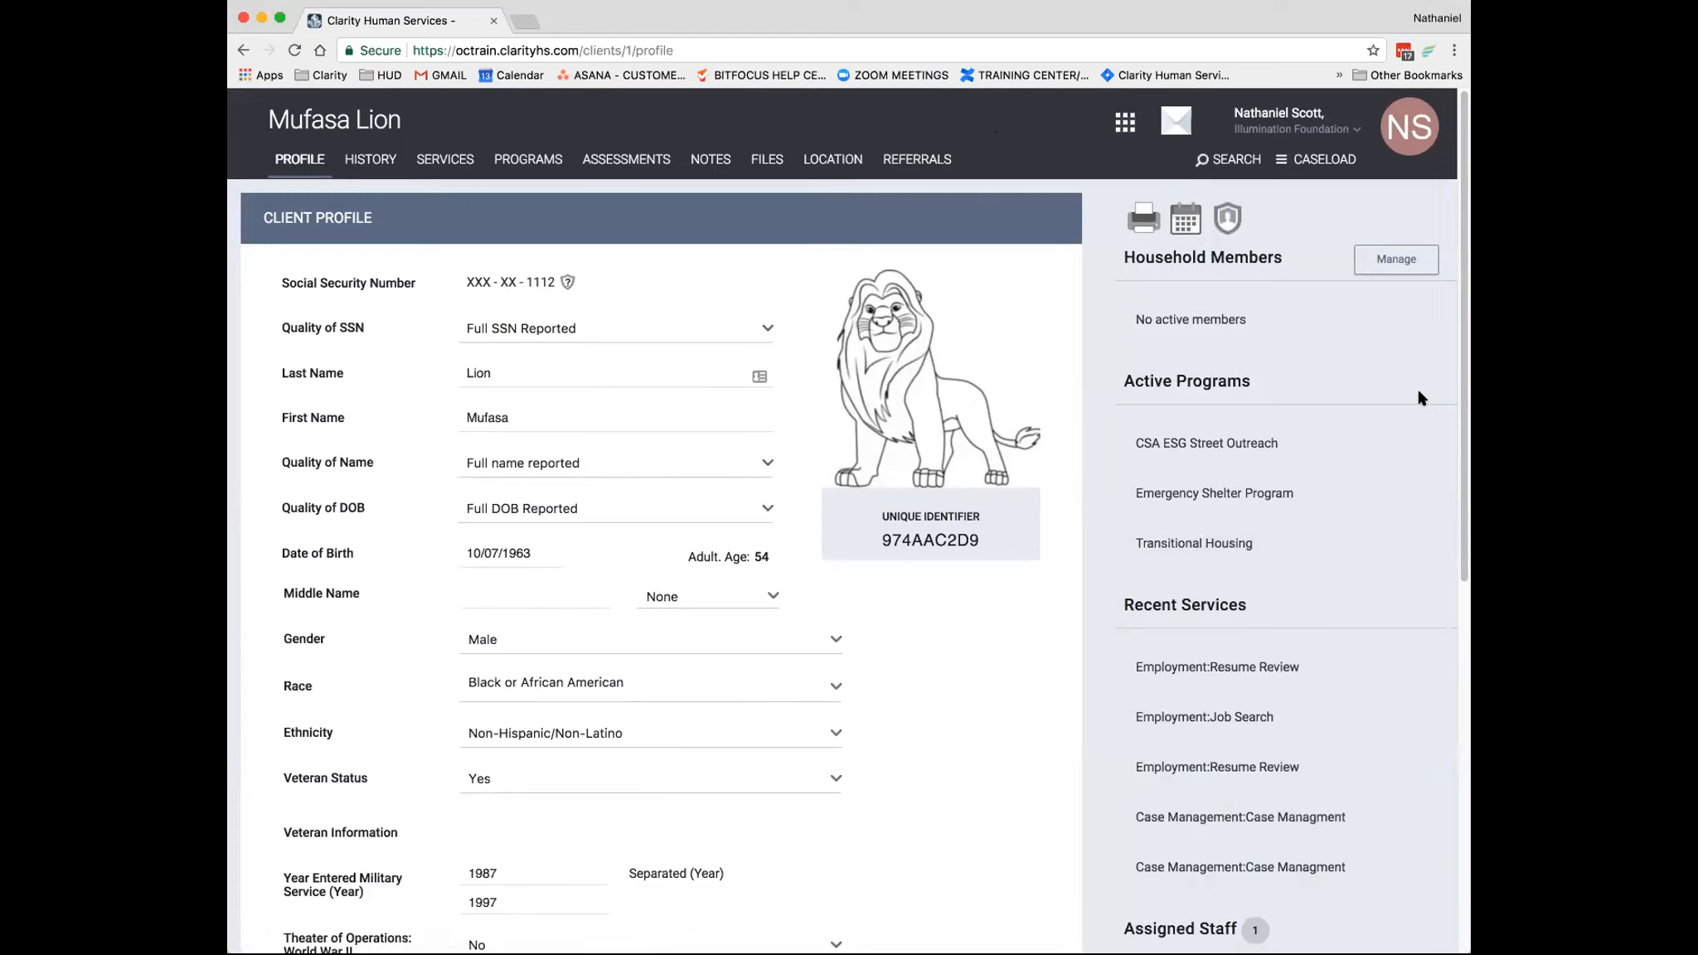
scroll(762, 455, down, 1)
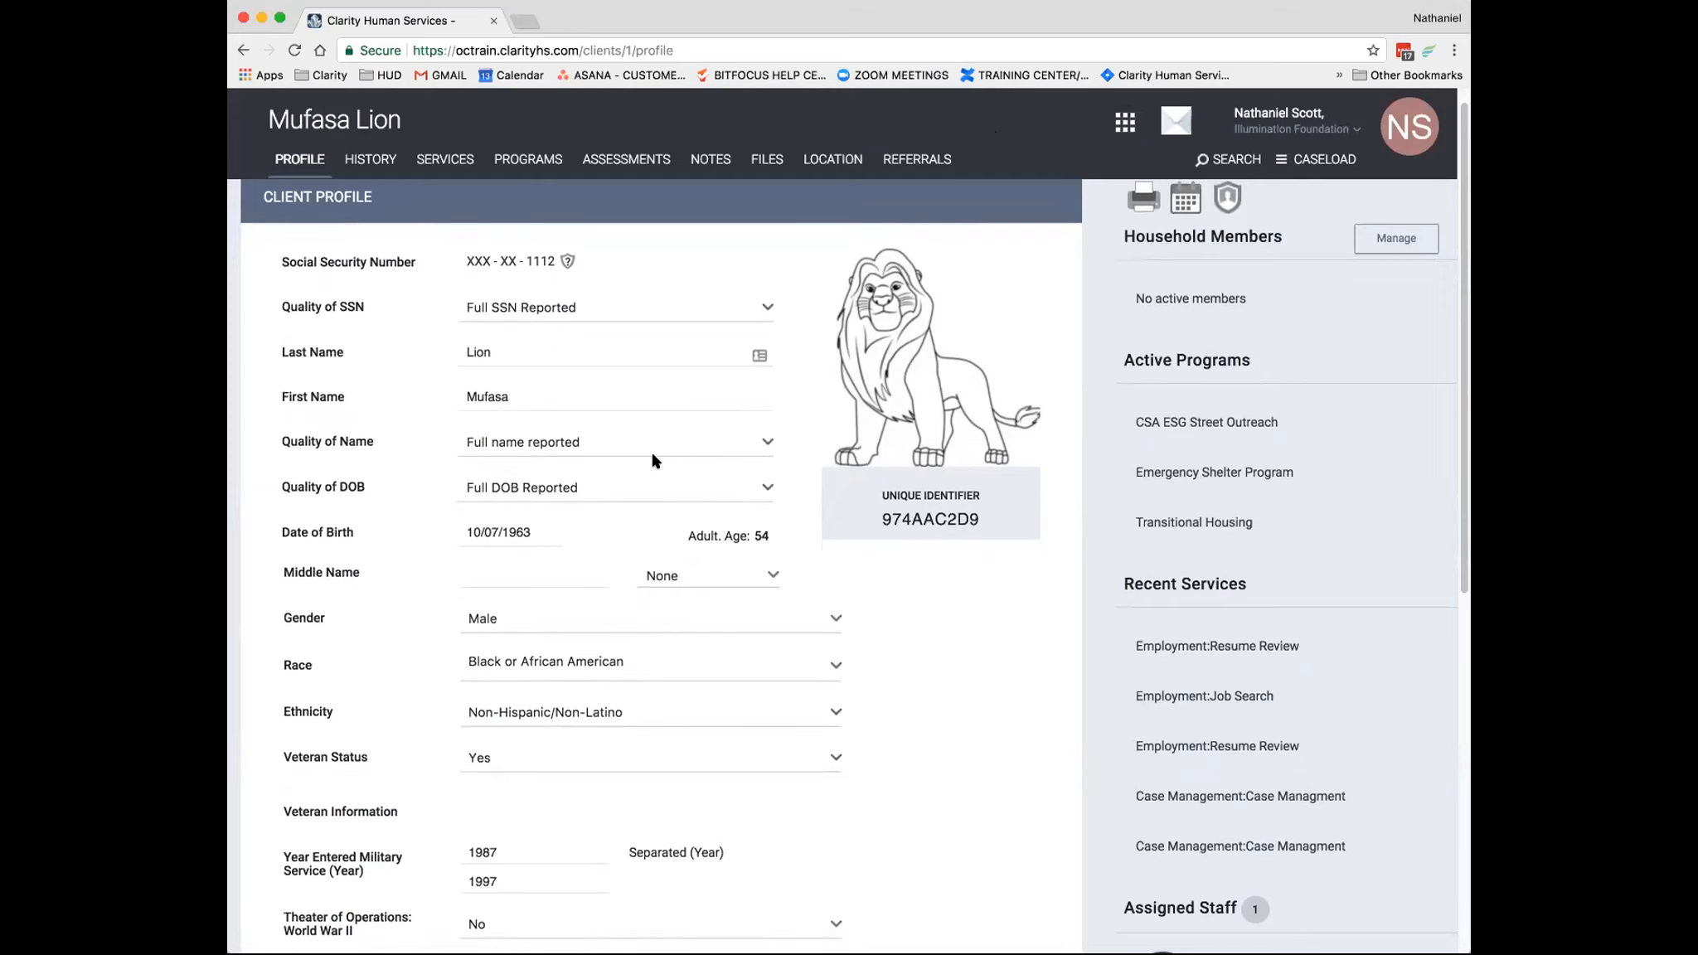
- Go back to the client search results and reopen the found client's profile
click(242, 50)
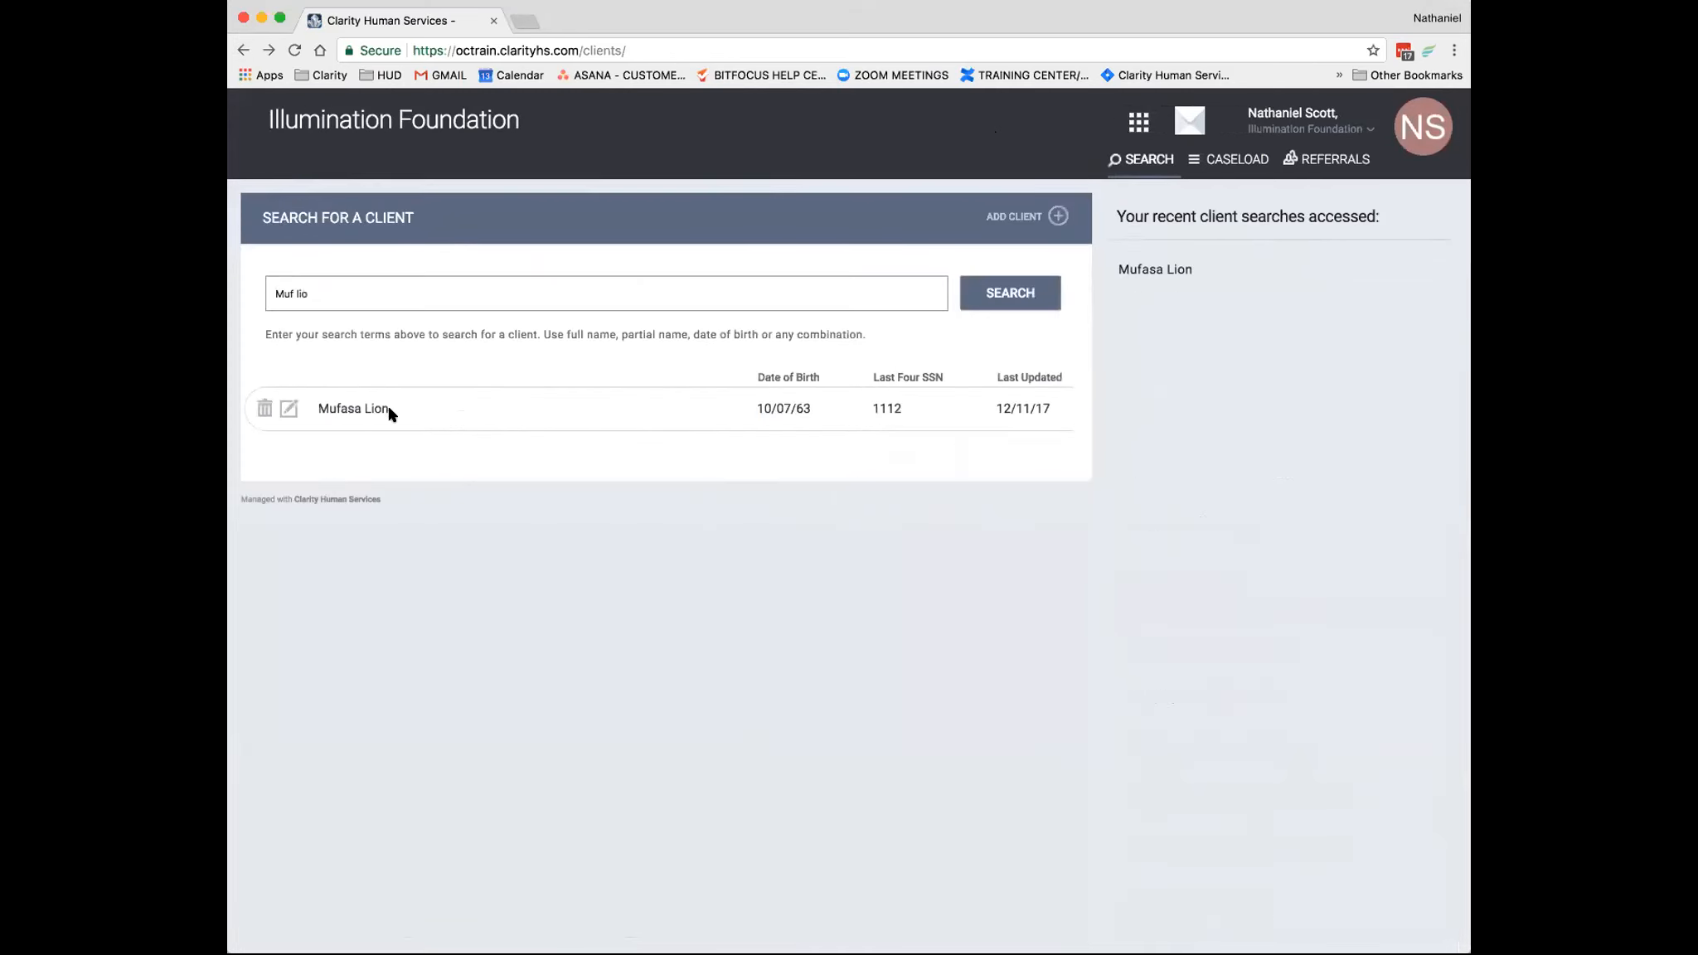
click(288, 411)
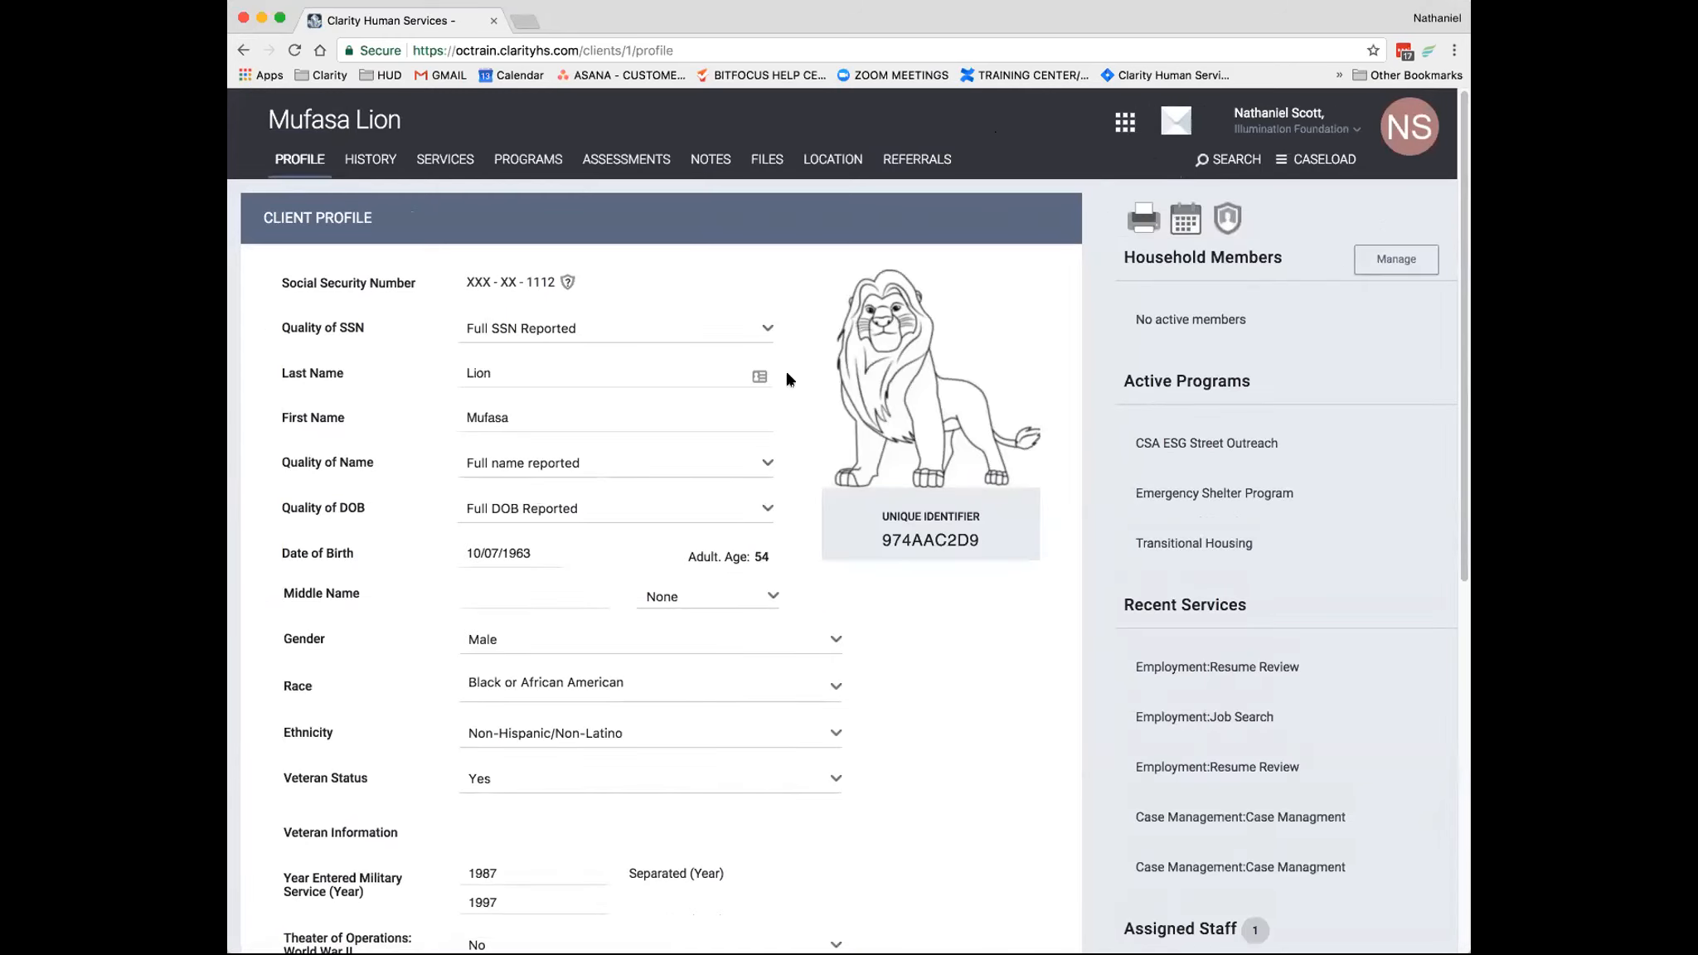
scroll(789, 375, down, 1)
scroll(792, 365, up, 1)
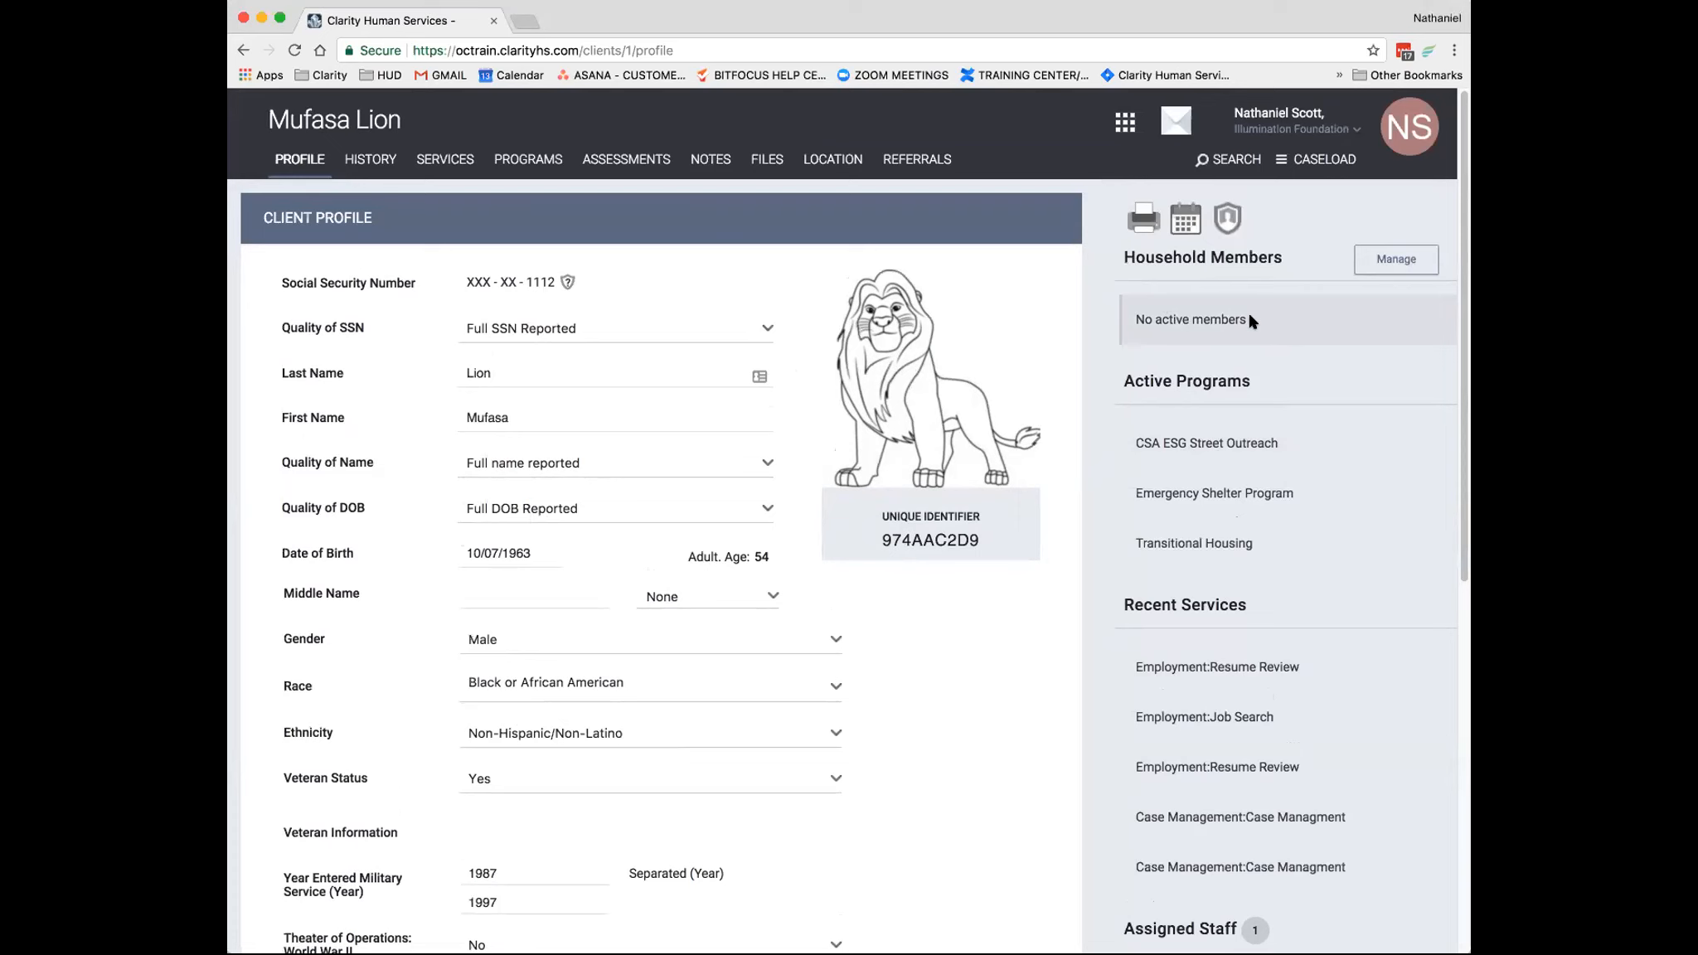
- Open the first Employment:Resume Review entry among the client's recent services, view its details and return to the profile
scroll(1256, 327, down, 2)
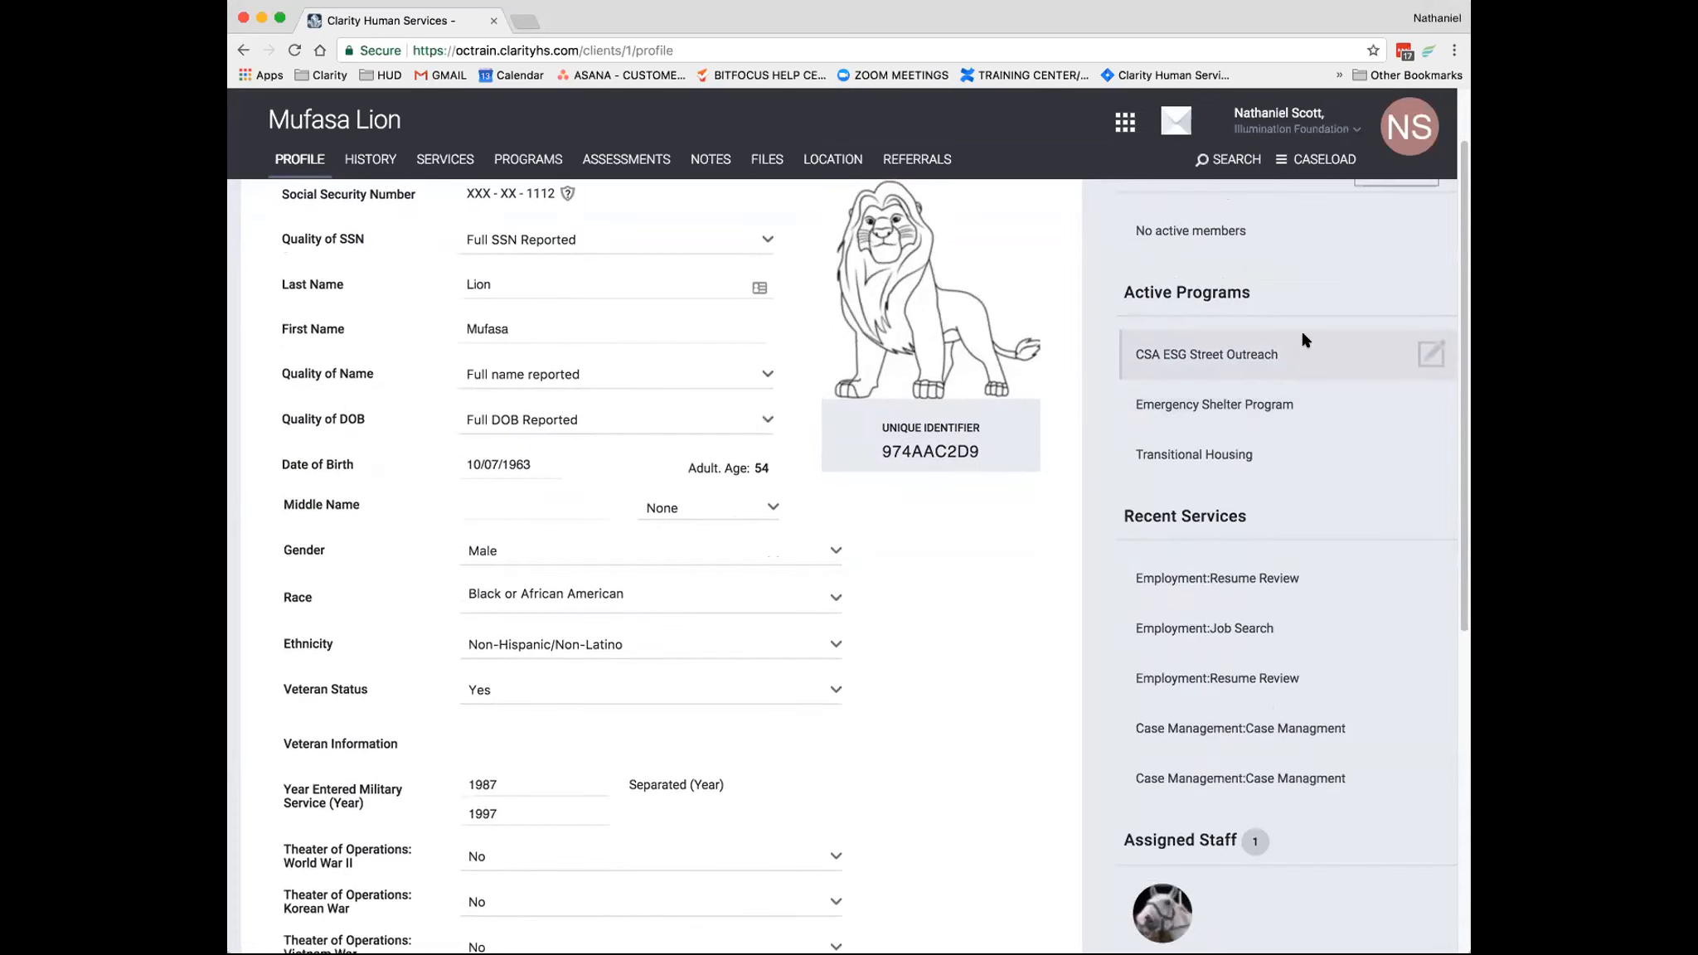
scroll(1269, 363, down, 1)
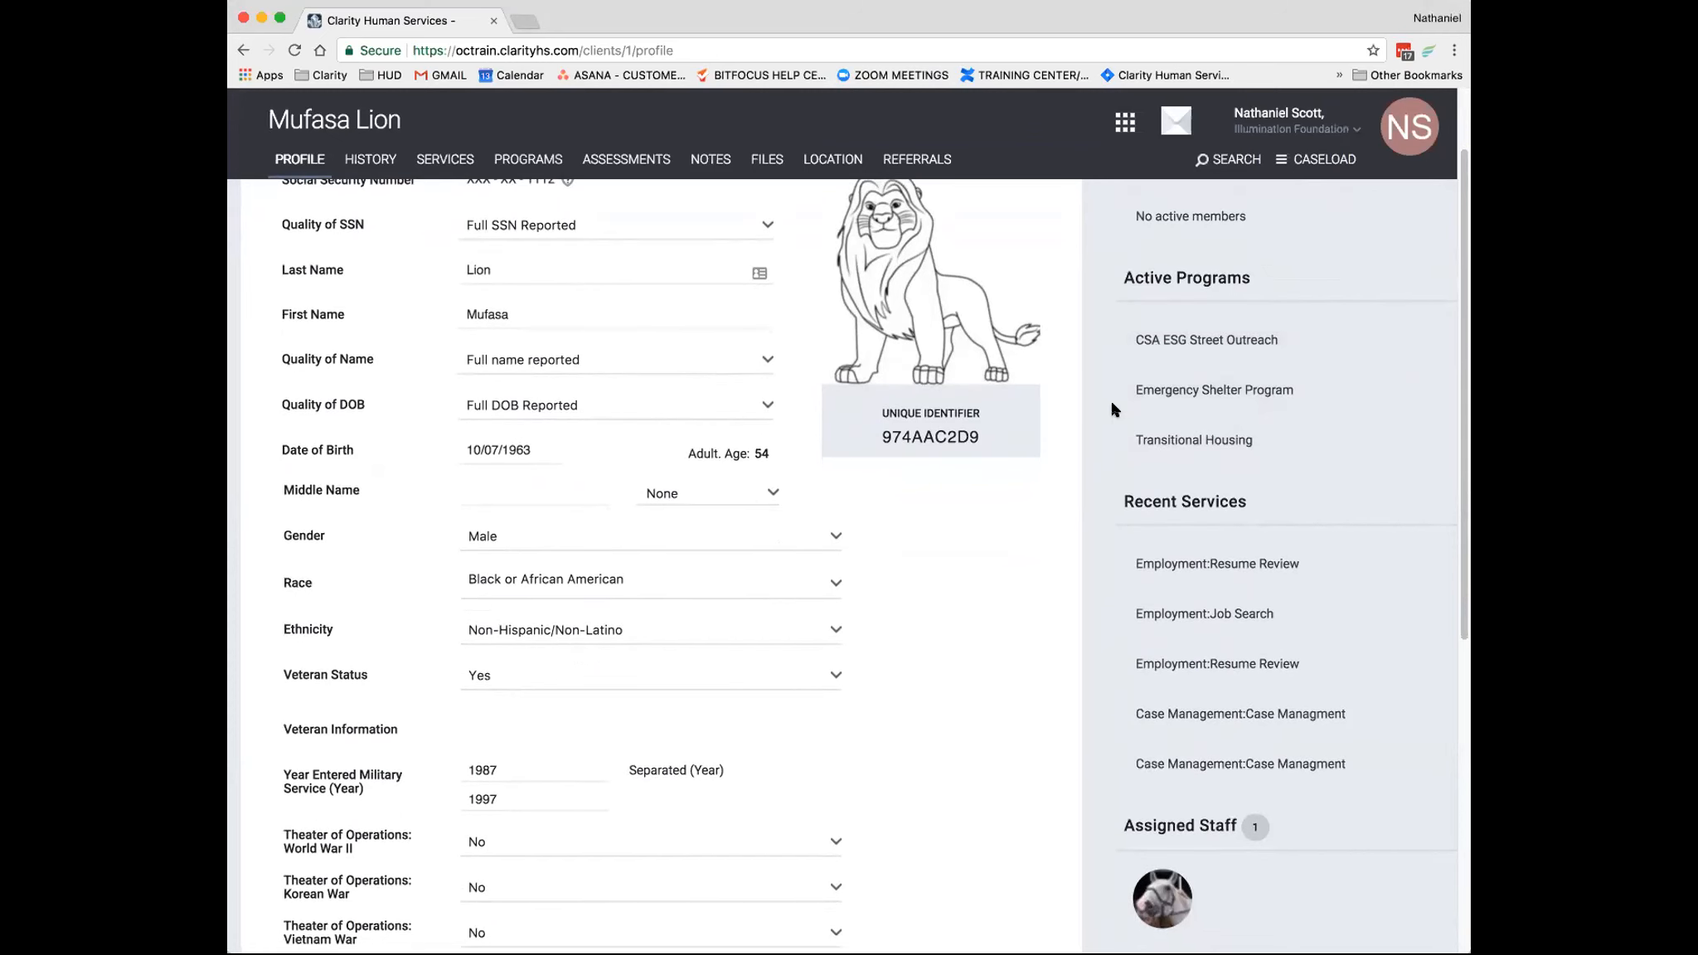
scroll(1117, 490, down, 1)
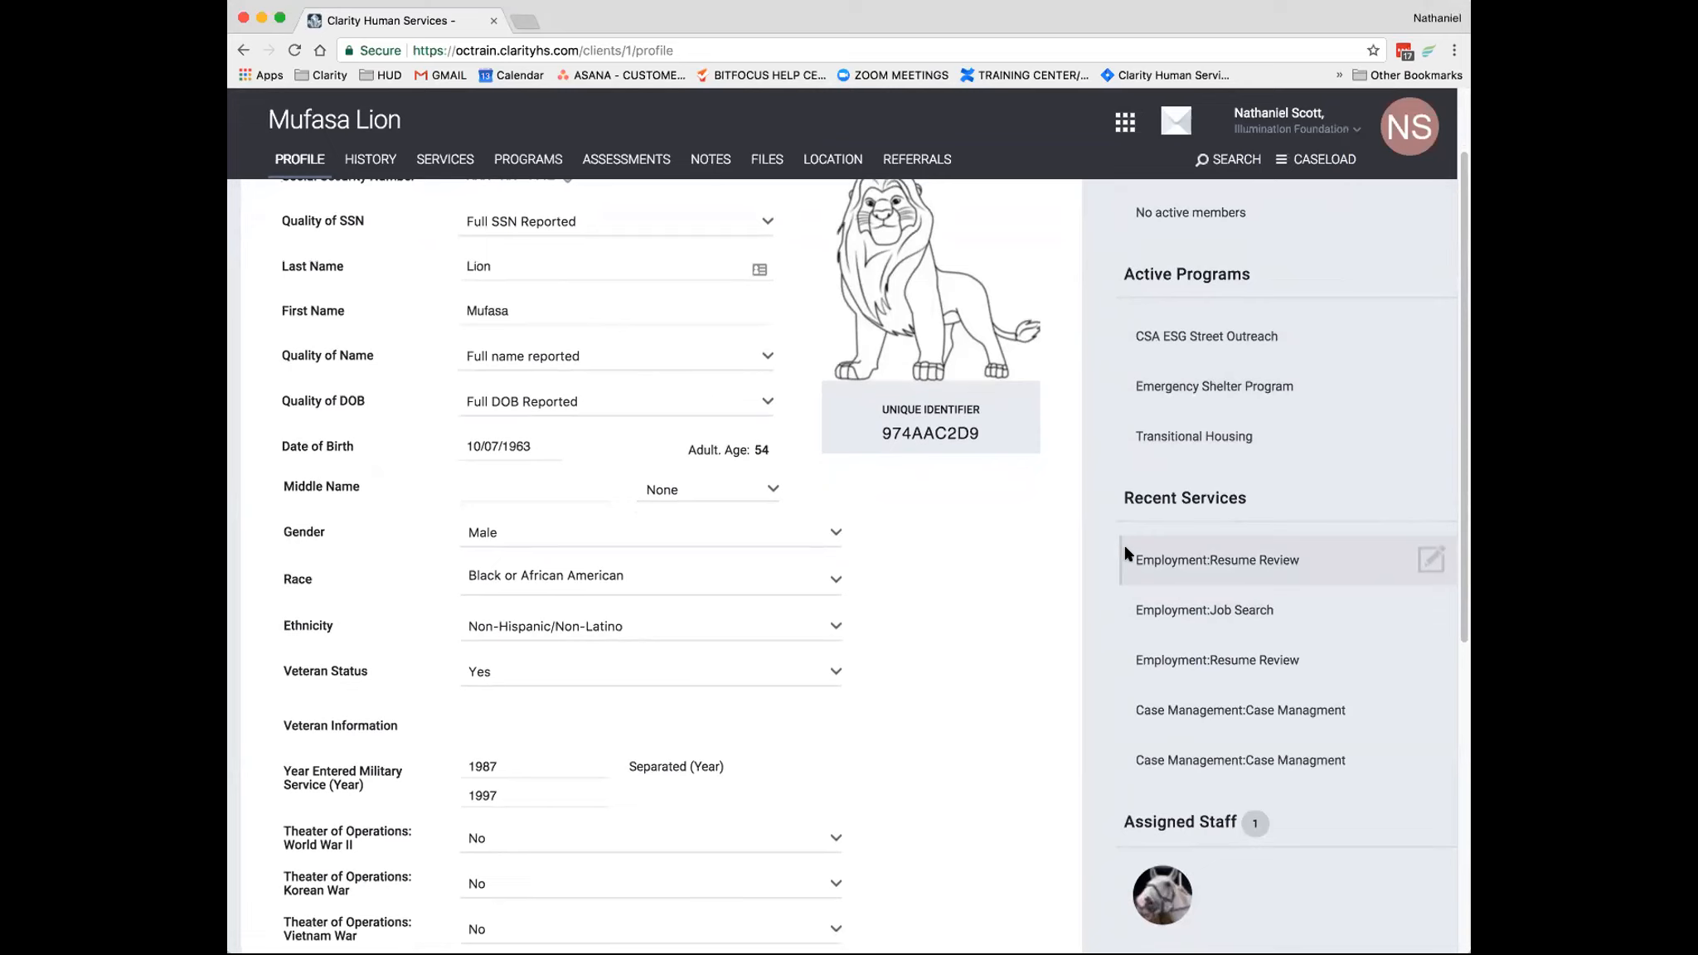
click(1427, 558)
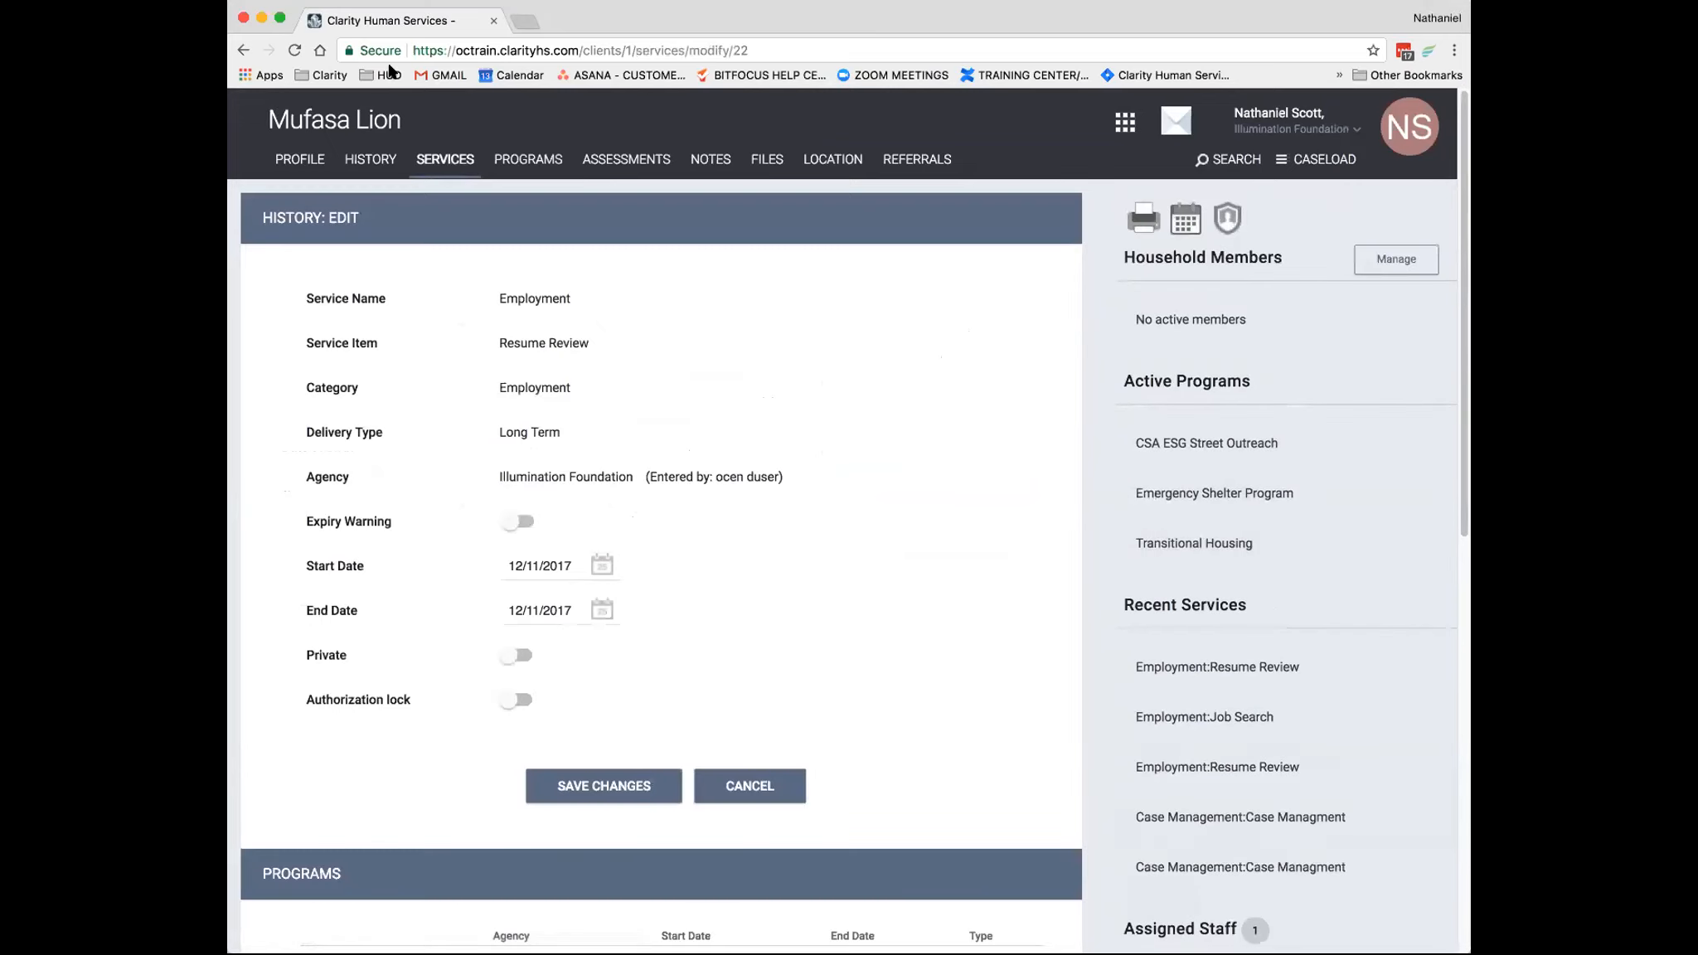
click(243, 50)
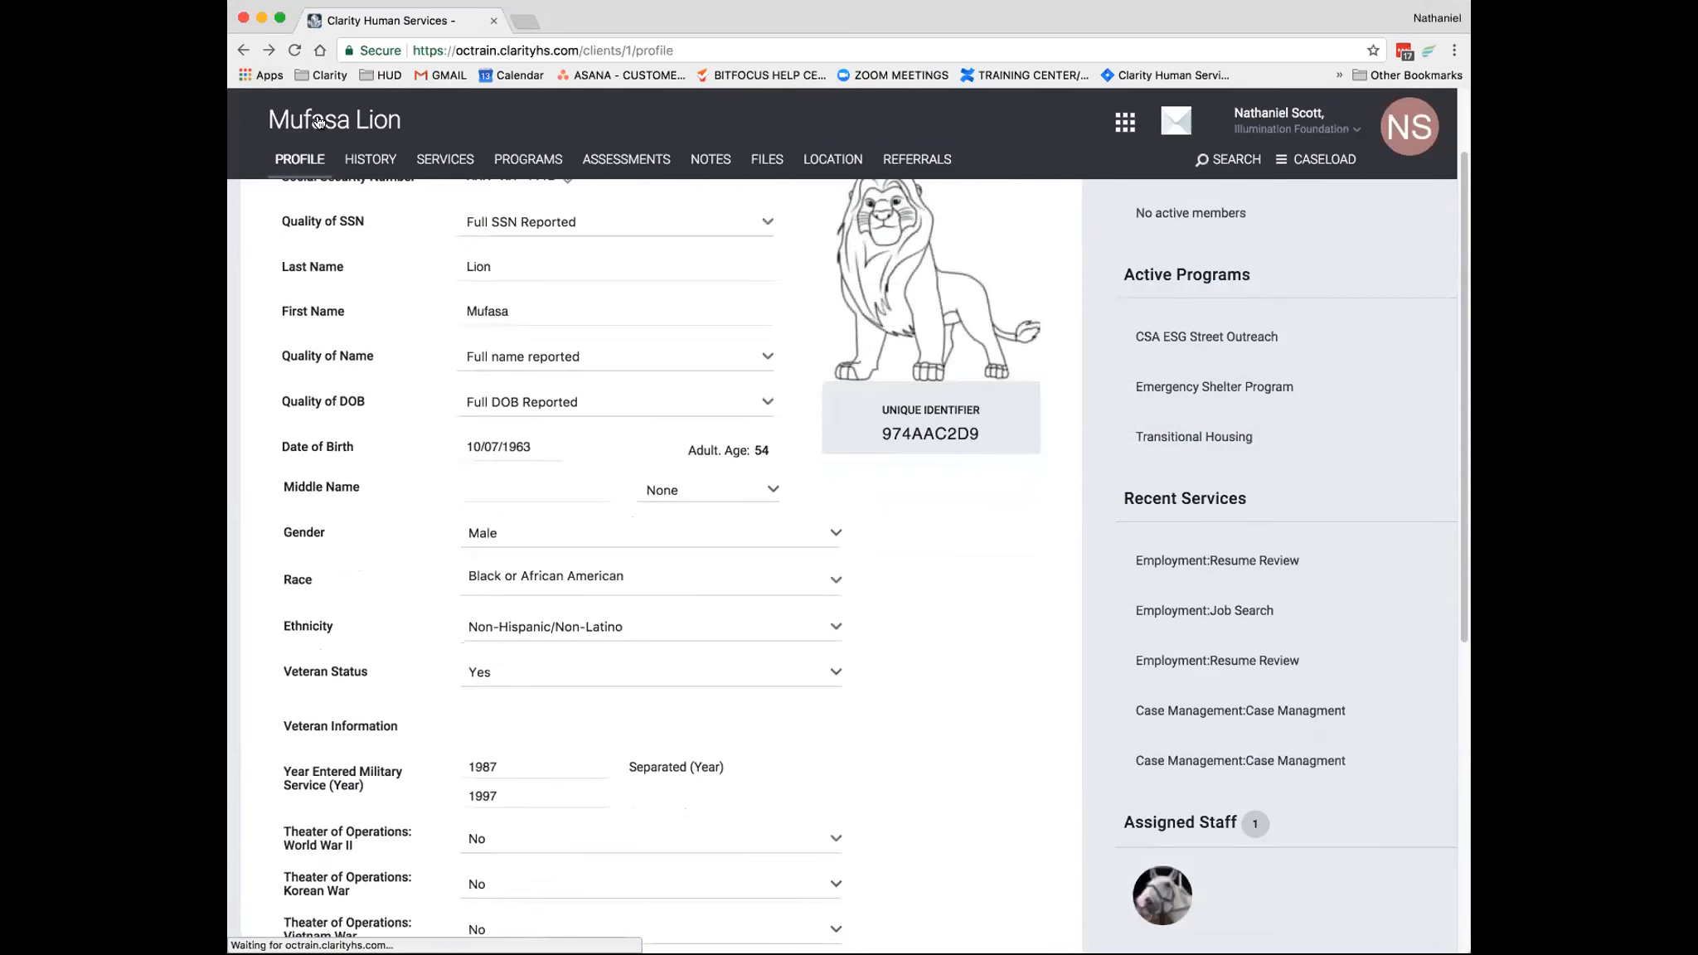
- Examine the assigned staff and the veteran information in the client's profile
scroll(746, 319, down, 5)
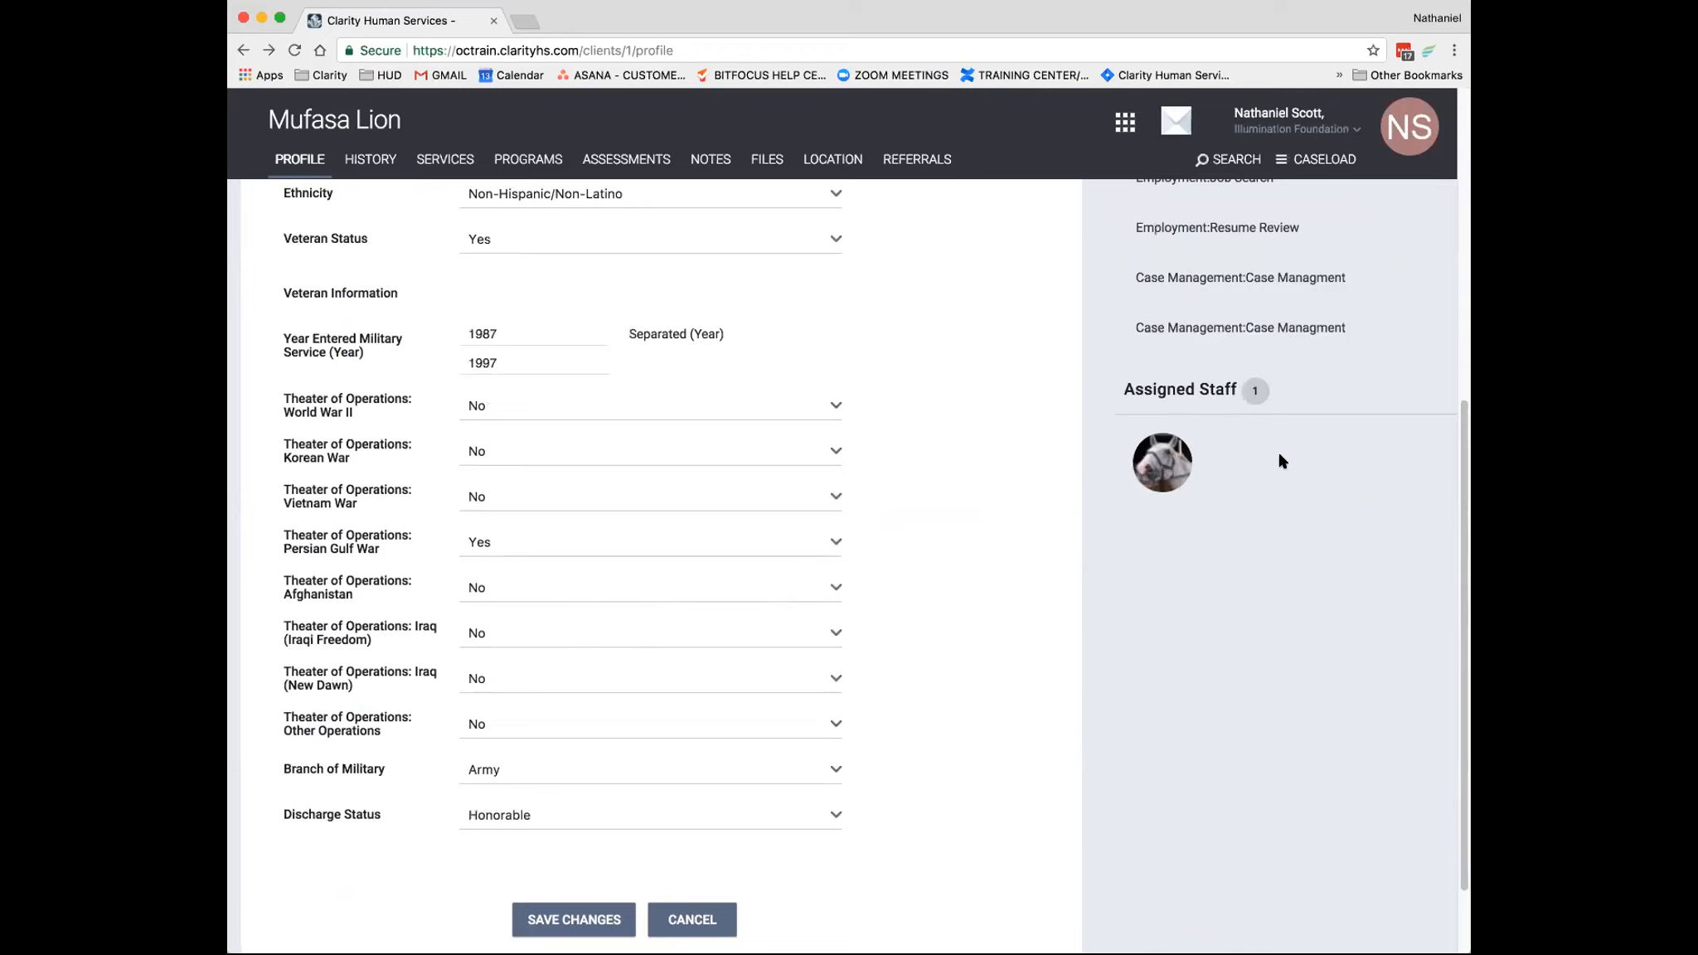
scroll(806, 439, up, 5)
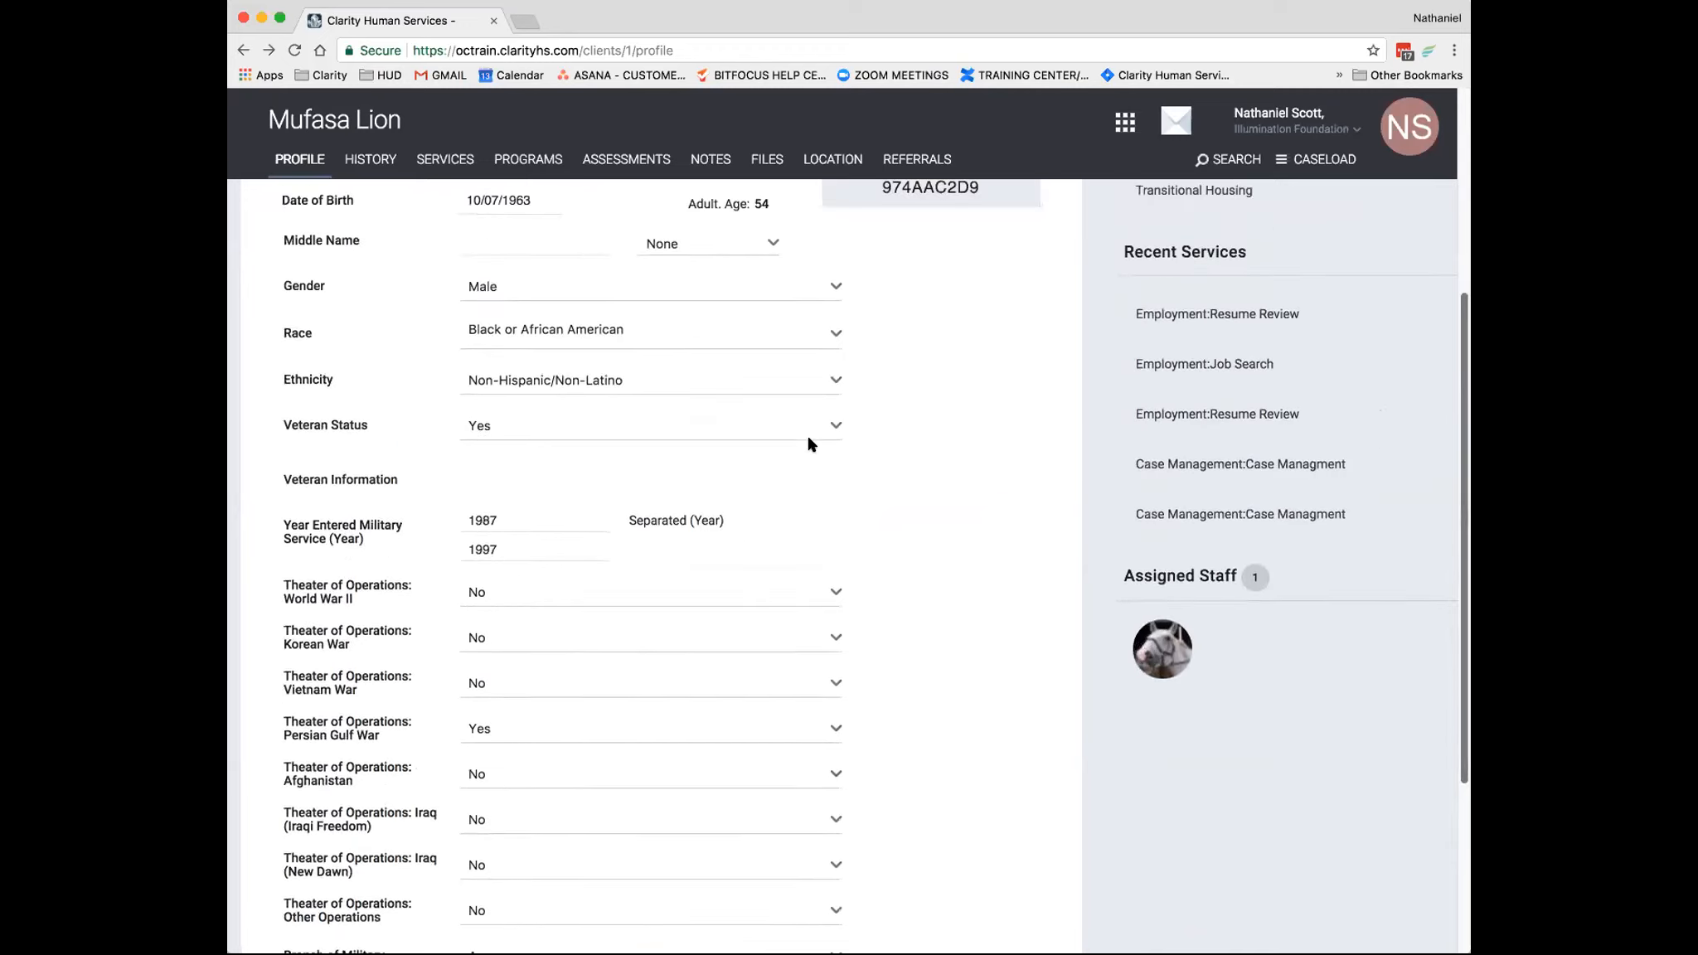
scroll(754, 451, up, 6)
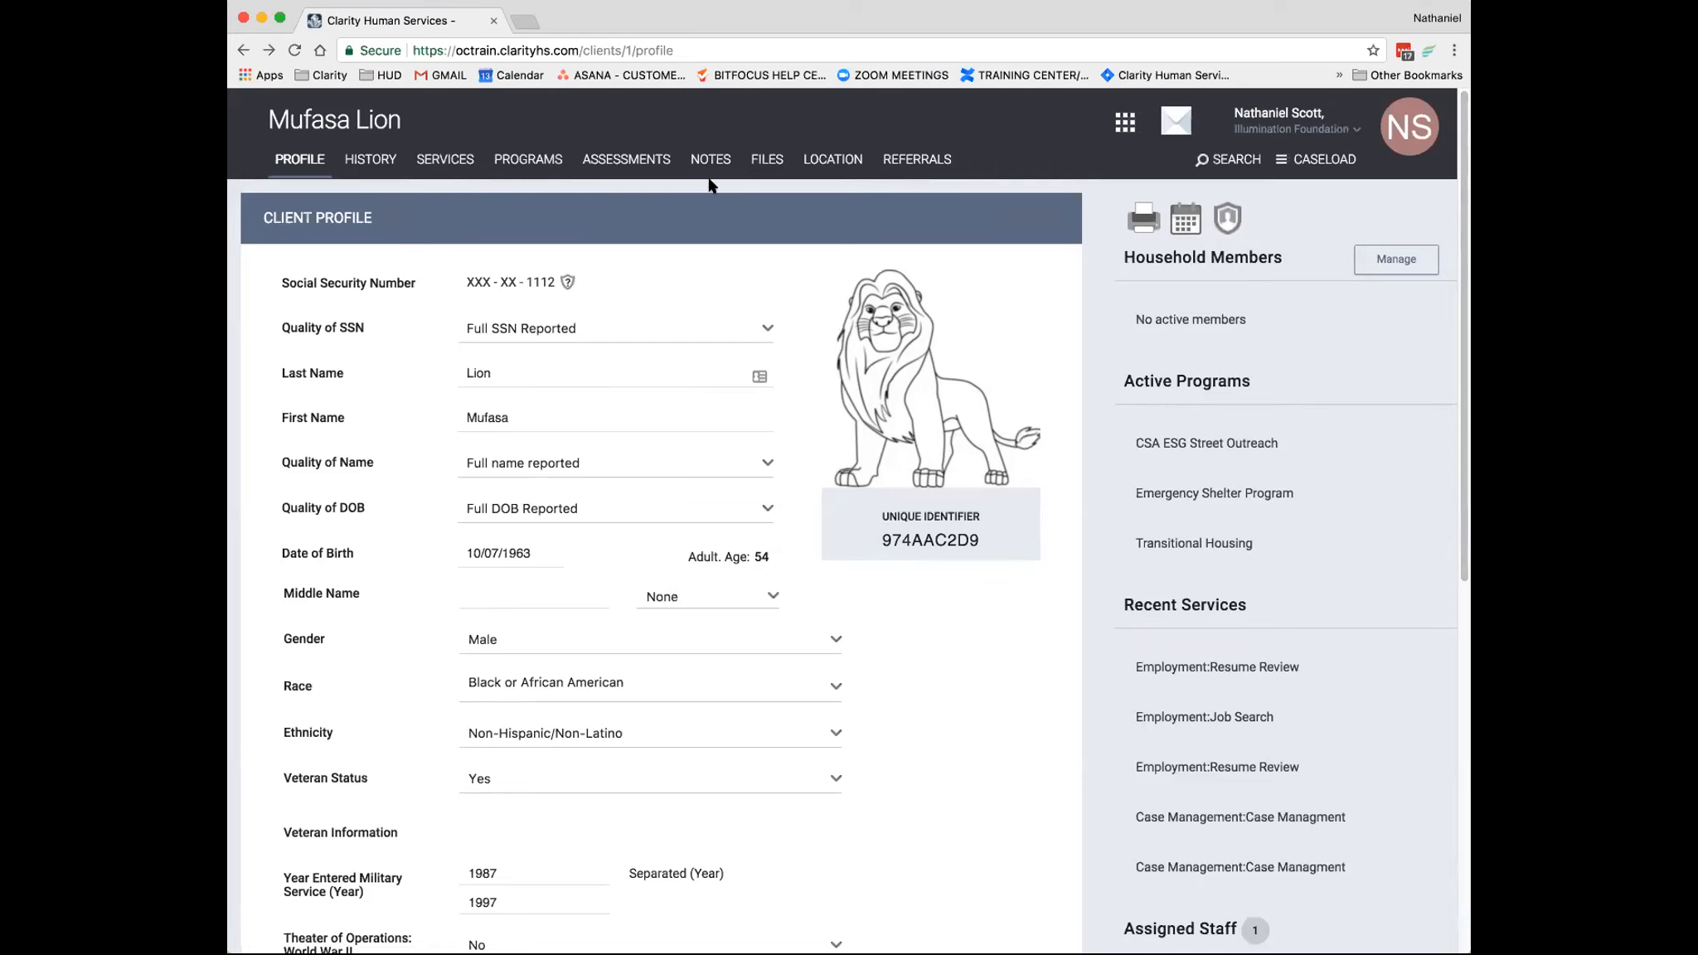
scroll(737, 333, down, 1)
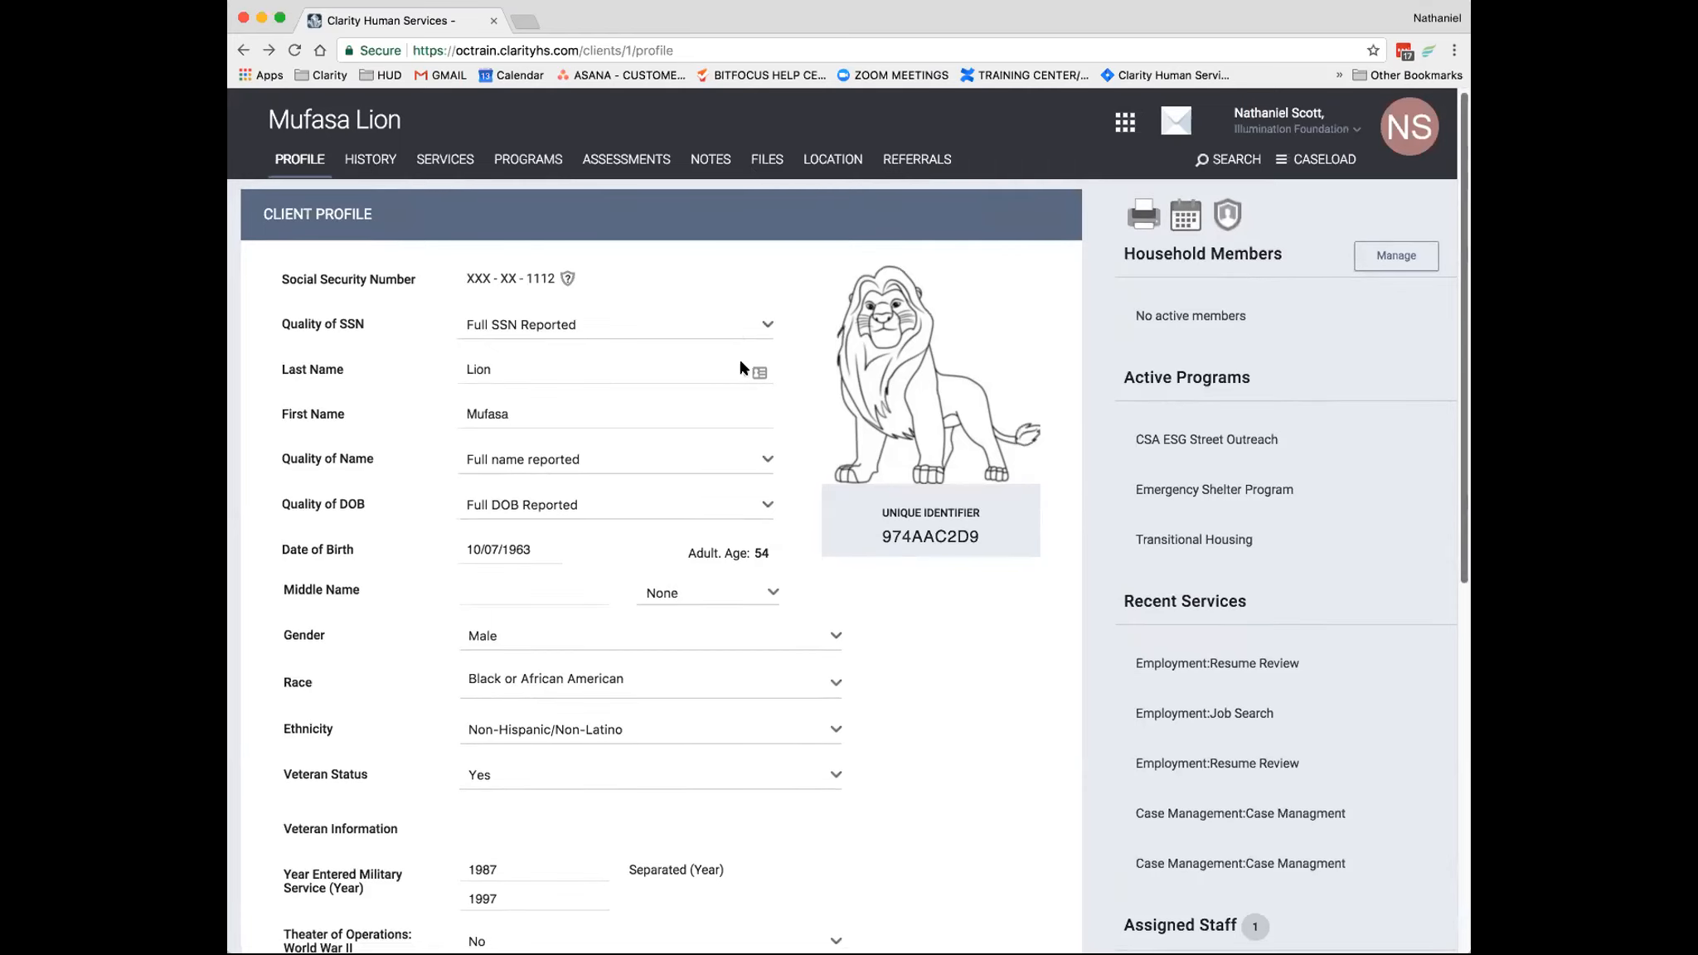
- Open the client's history and examine its referrals, program enrollments, assessments and services
click(372, 165)
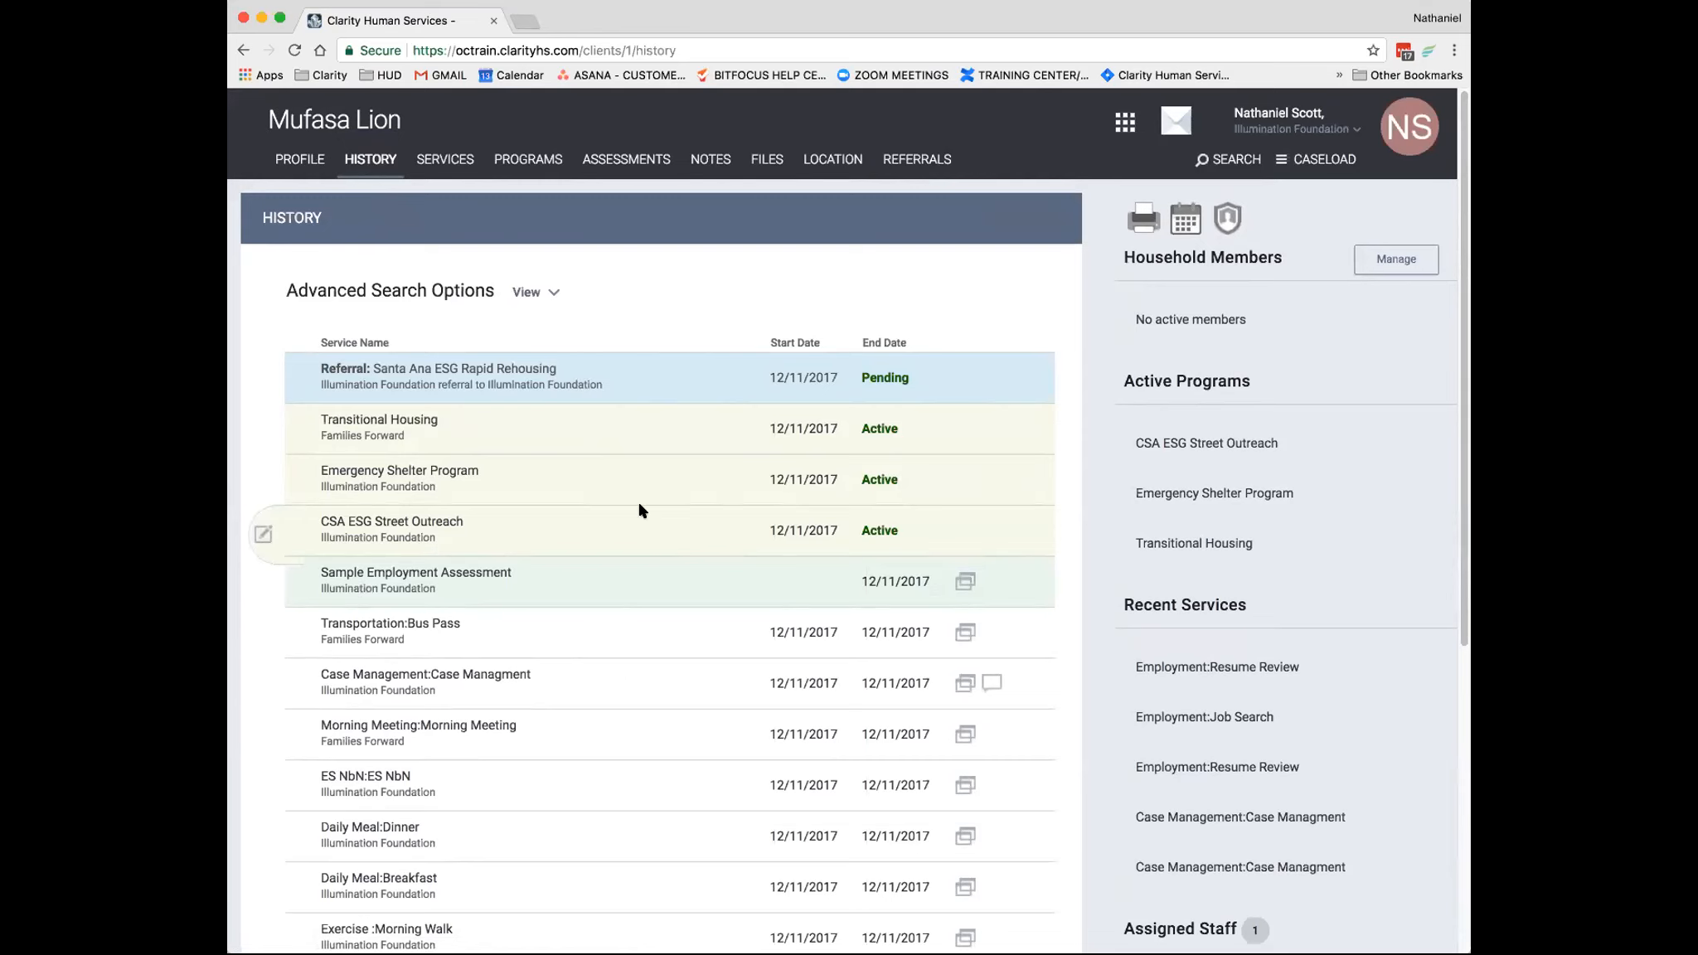
scroll(626, 543, down, 2)
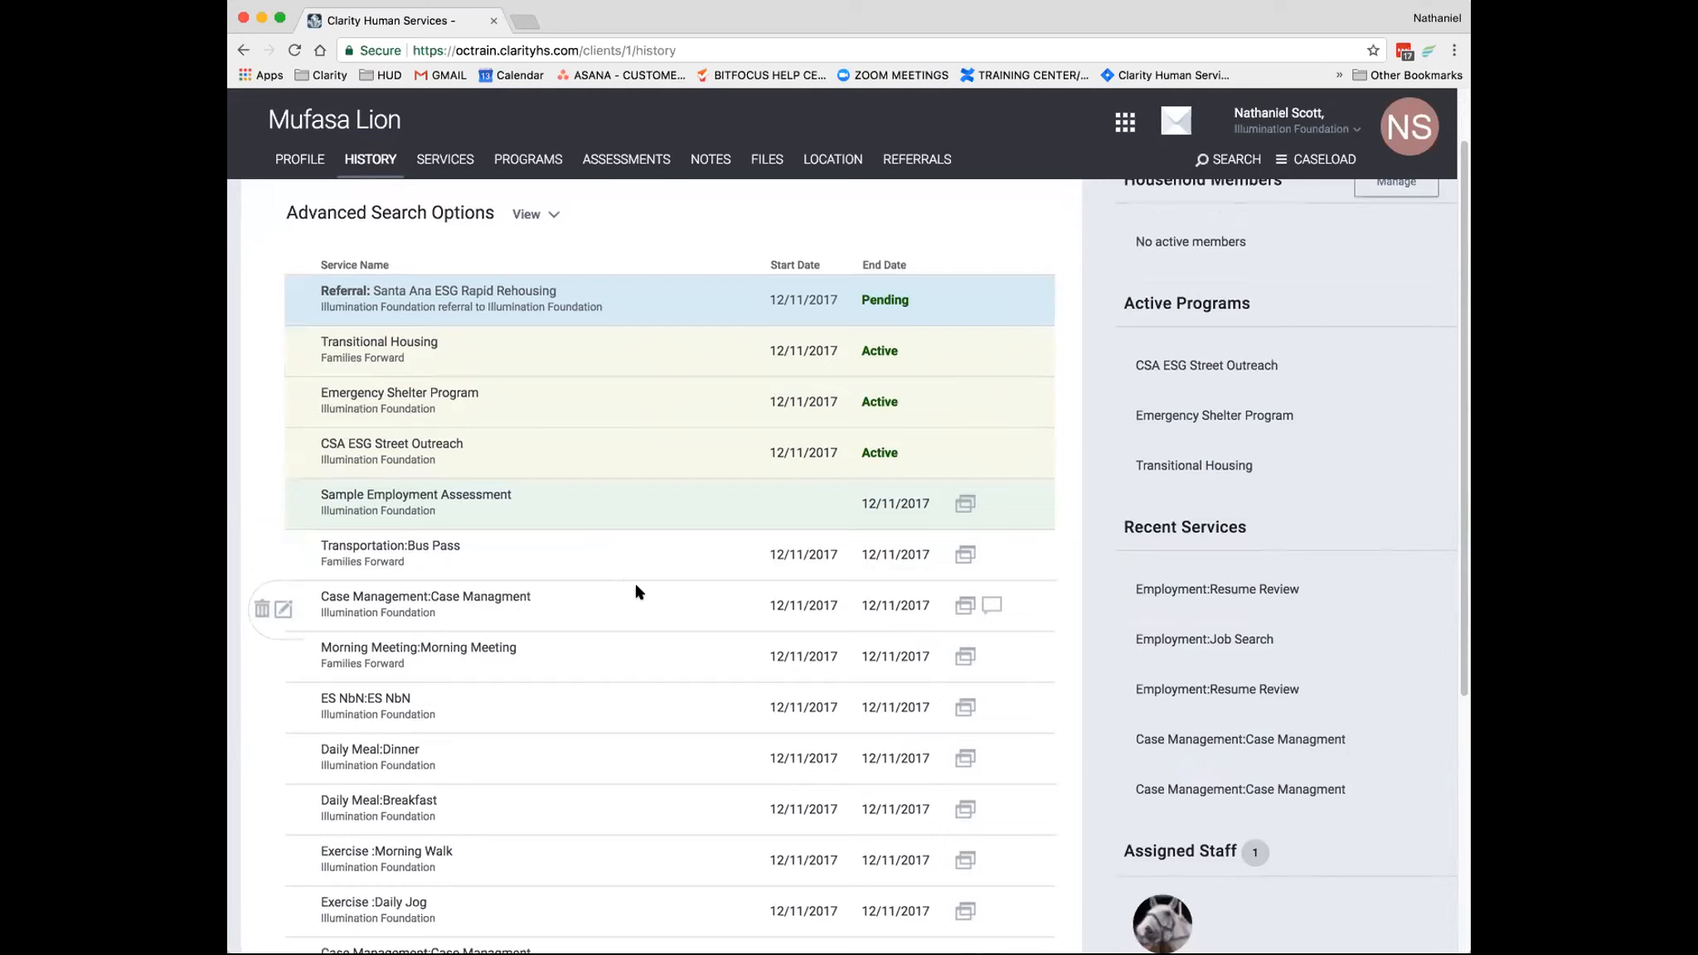
scroll(639, 596, down, 1)
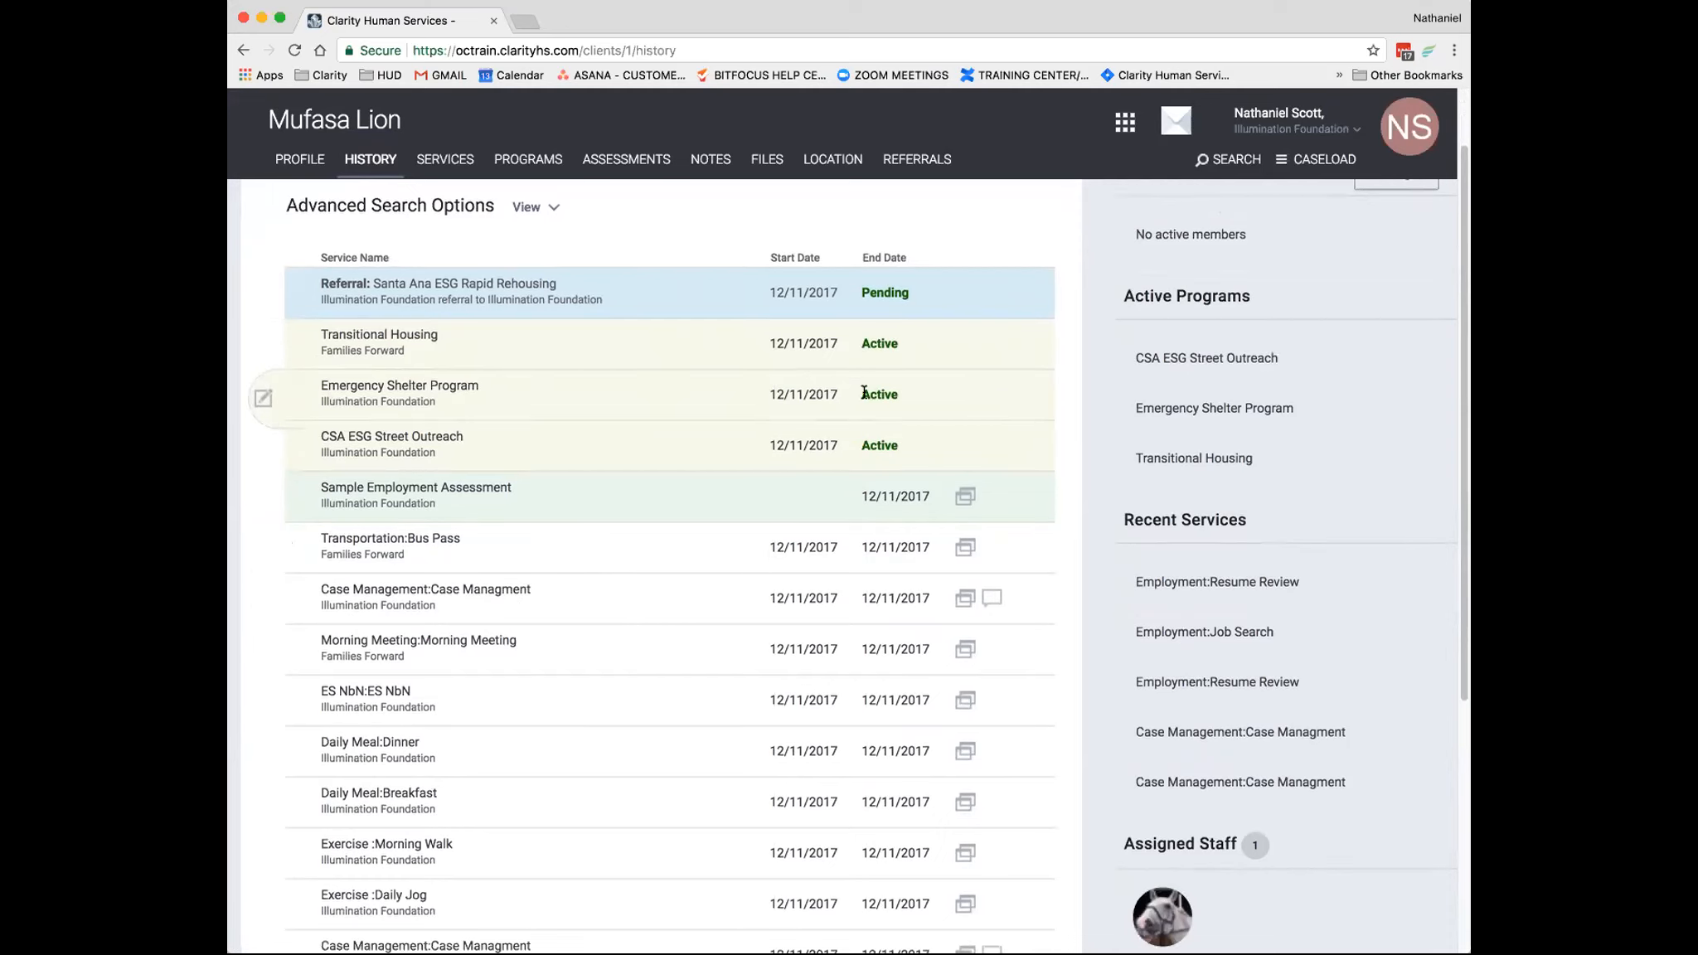
scroll(853, 436, down, 1)
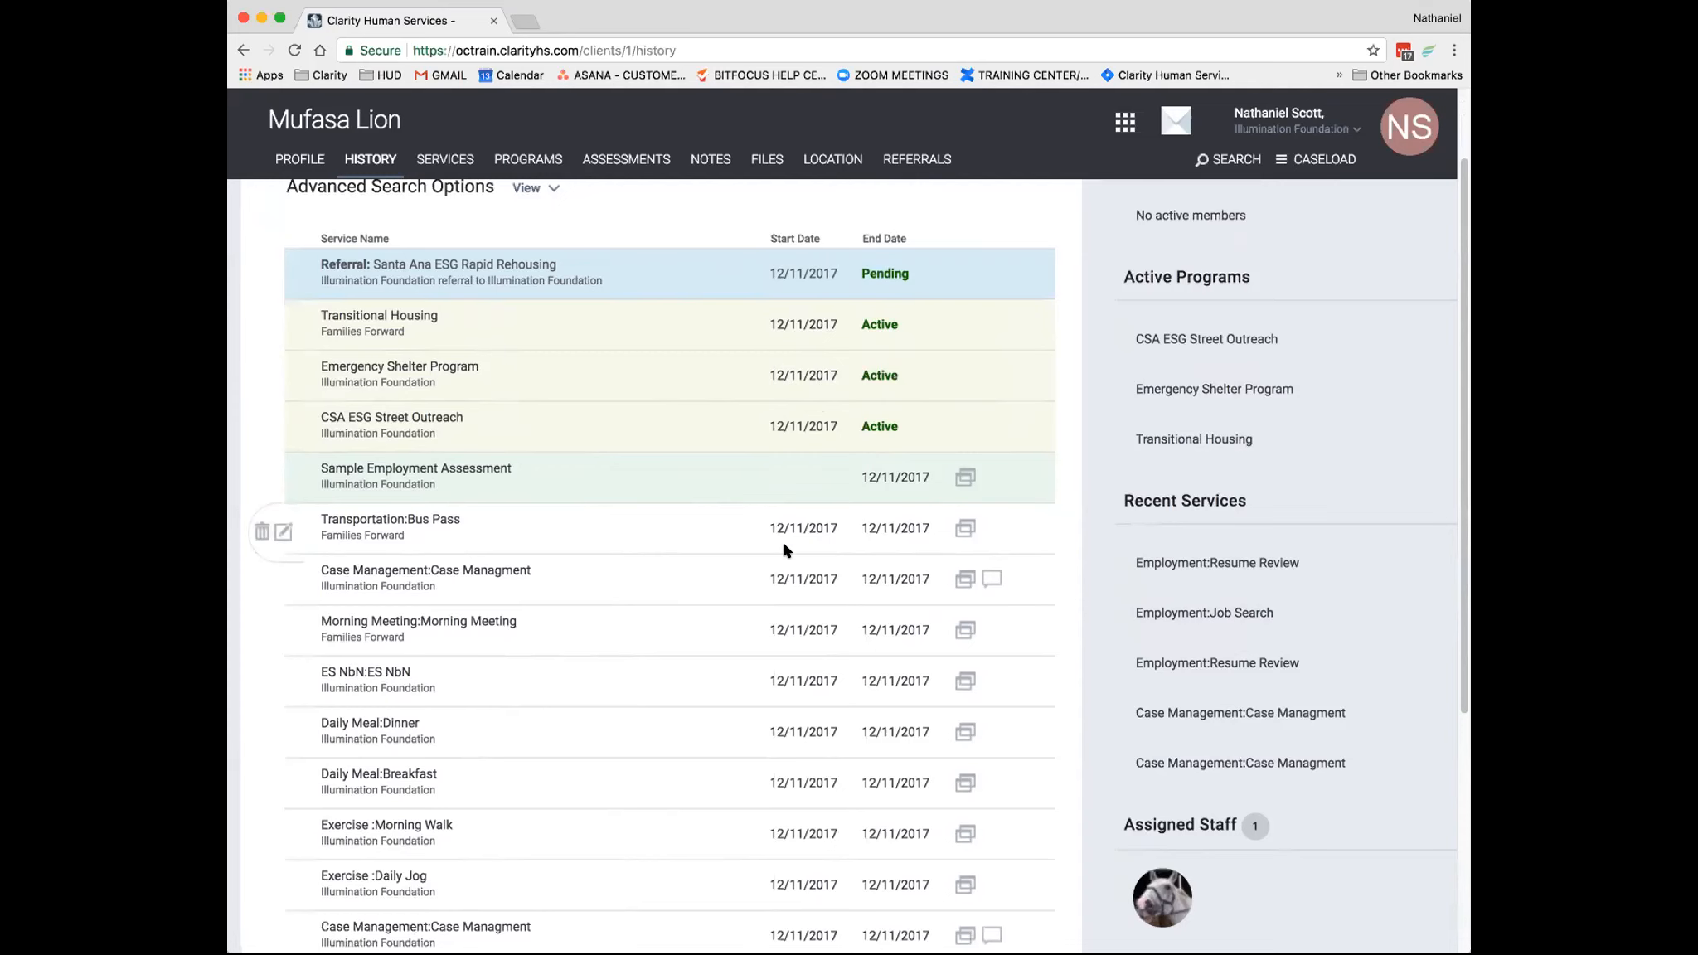
scroll(785, 552, up, 3)
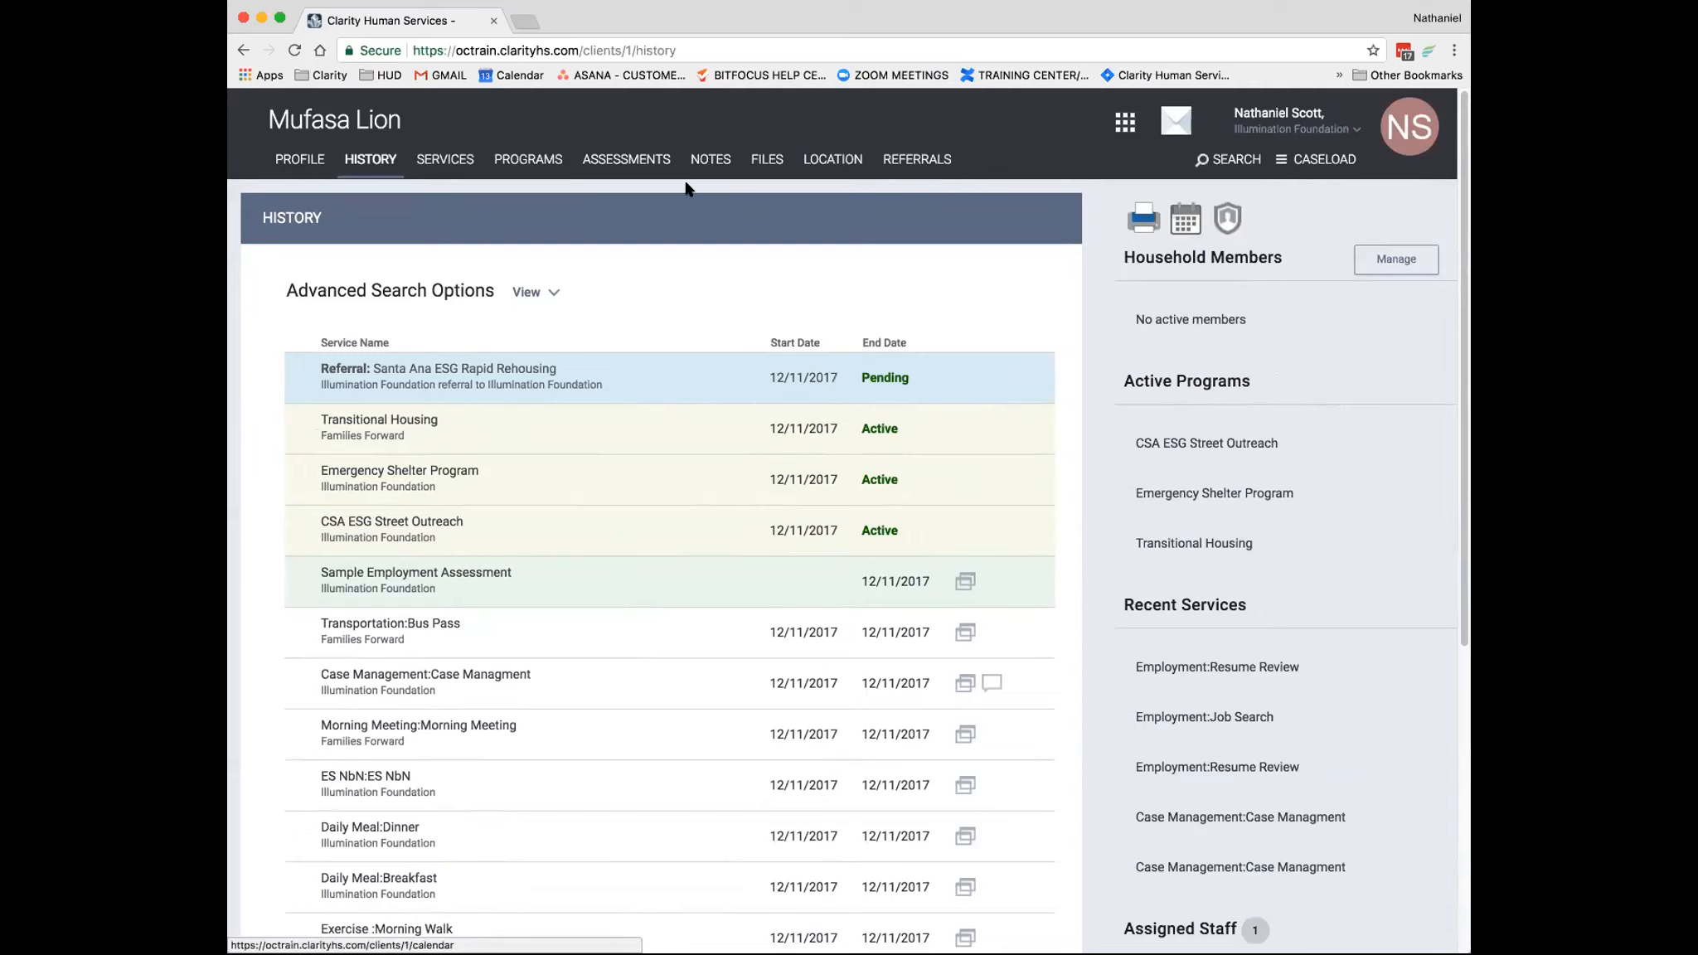
- Return to the client's profile, open the printable client reports and run the [CLNT-103] Photo ID Card - Sample report
click(287, 158)
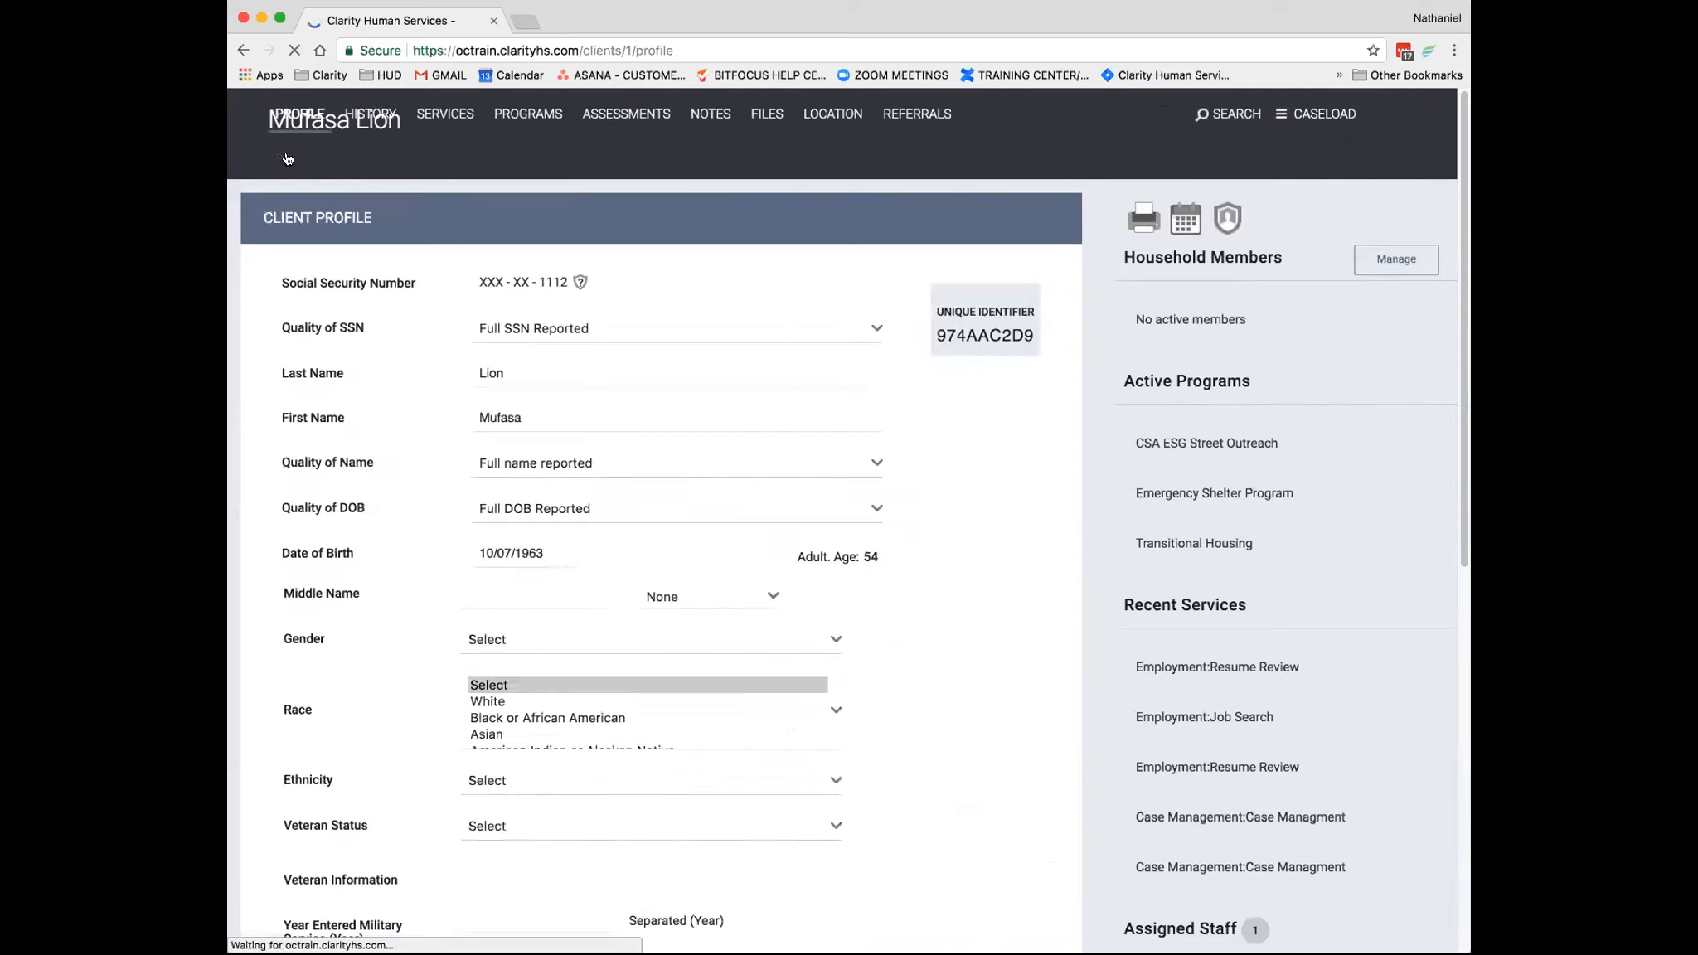
click(1144, 220)
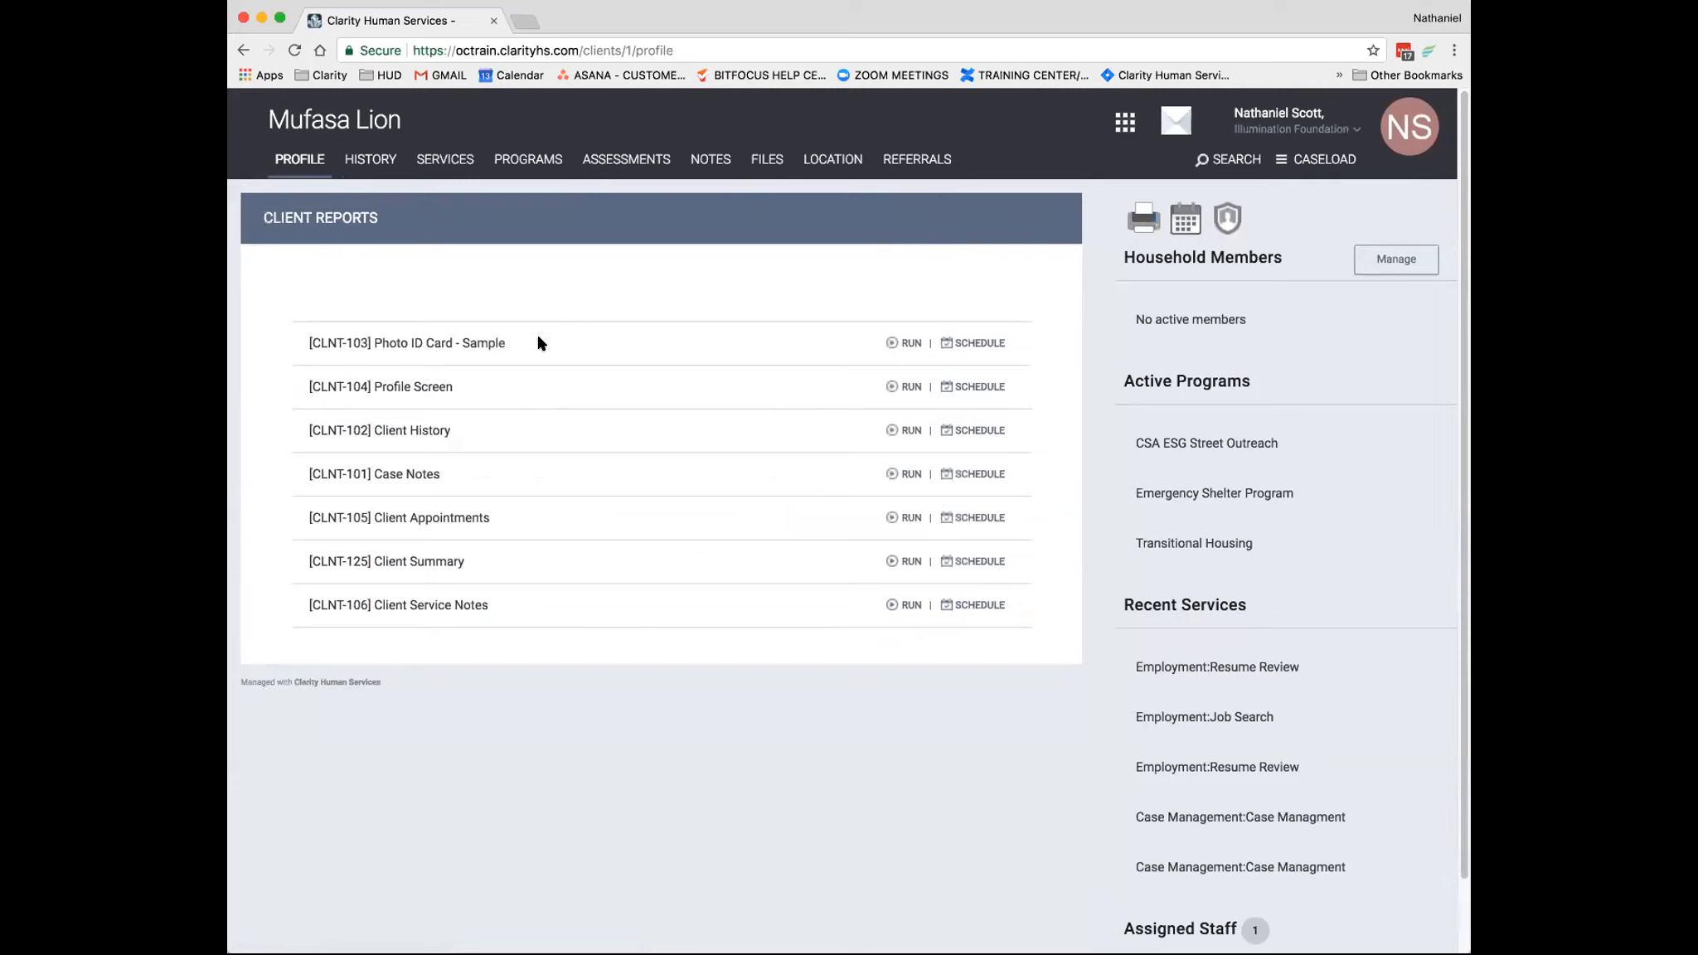
click(897, 344)
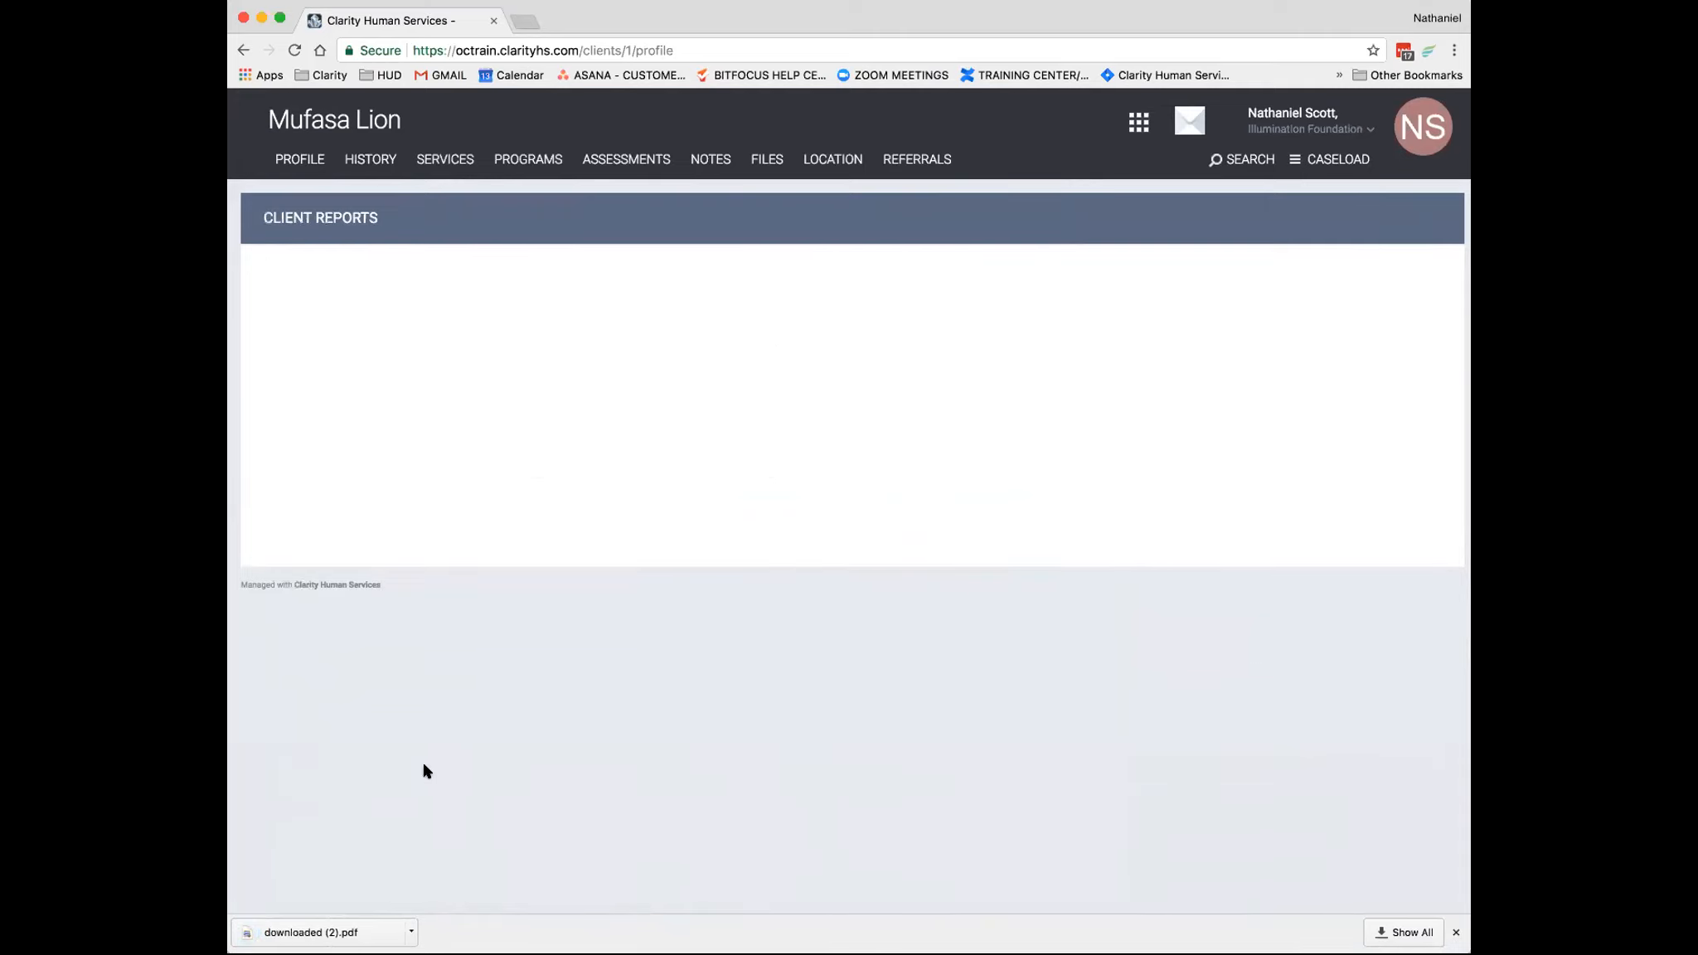
- Open the downloaded photo ID card PDF, view the card and close its tab
click(410, 930)
click(437, 846)
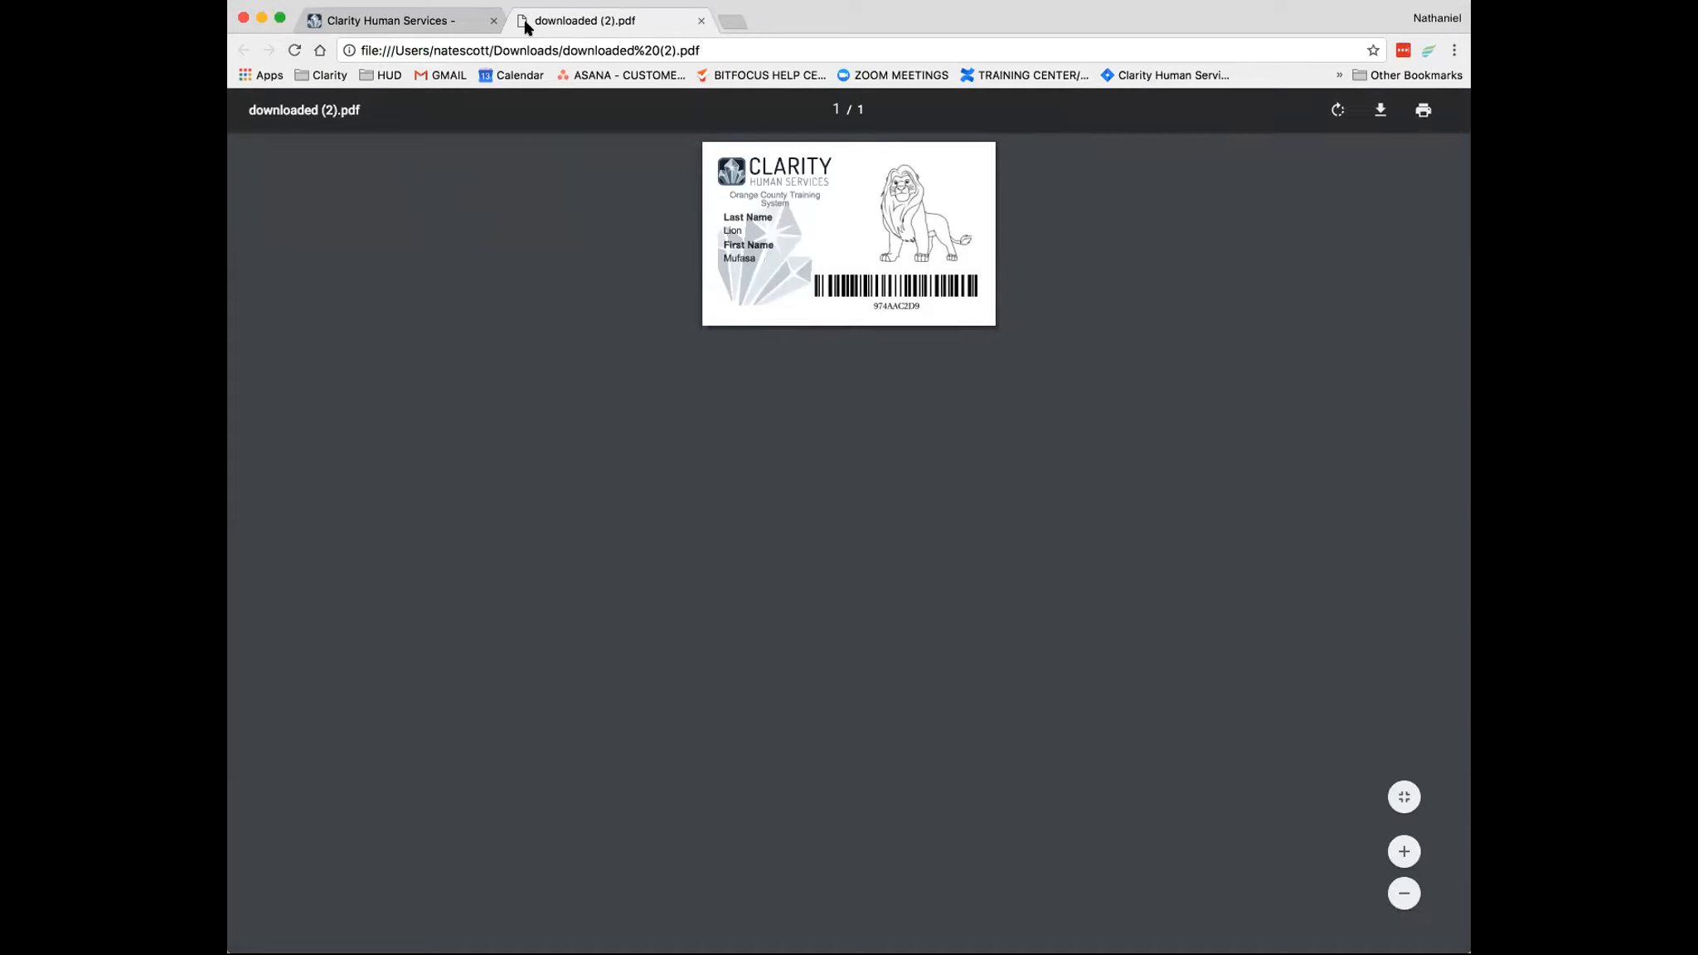
click(700, 21)
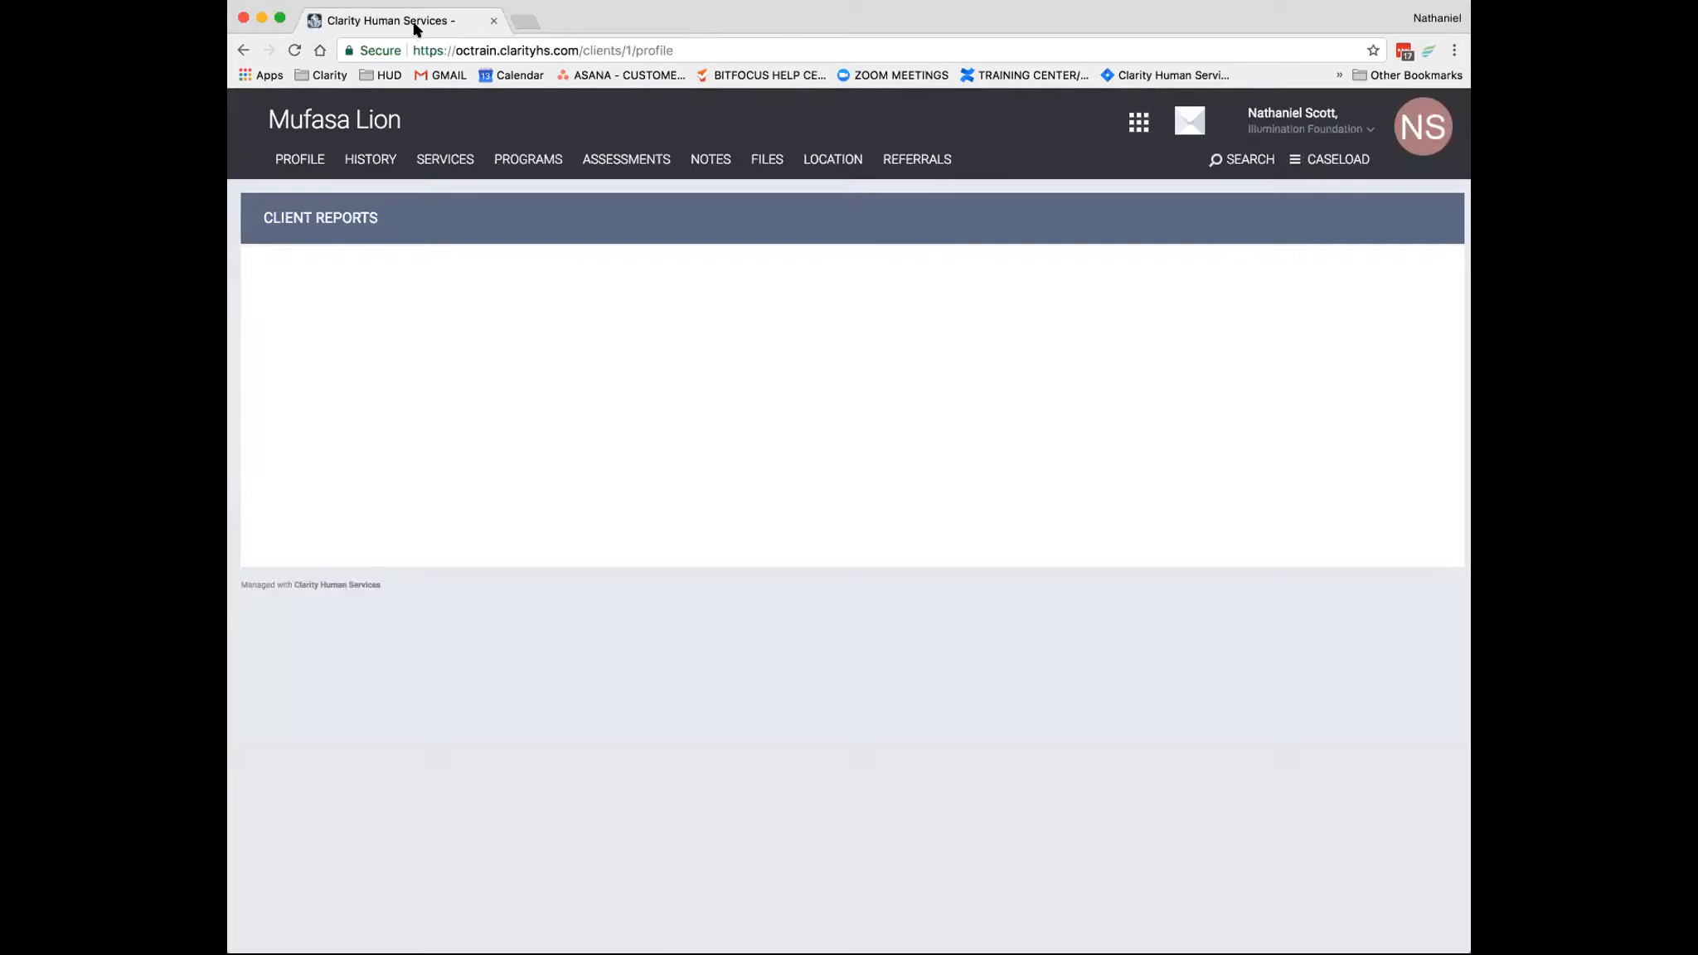
- Run the client's [CLNT-105] Client Appointments report in Web Page format with starting date 2017/12/13 and ending date 2017/12/14
click(286, 159)
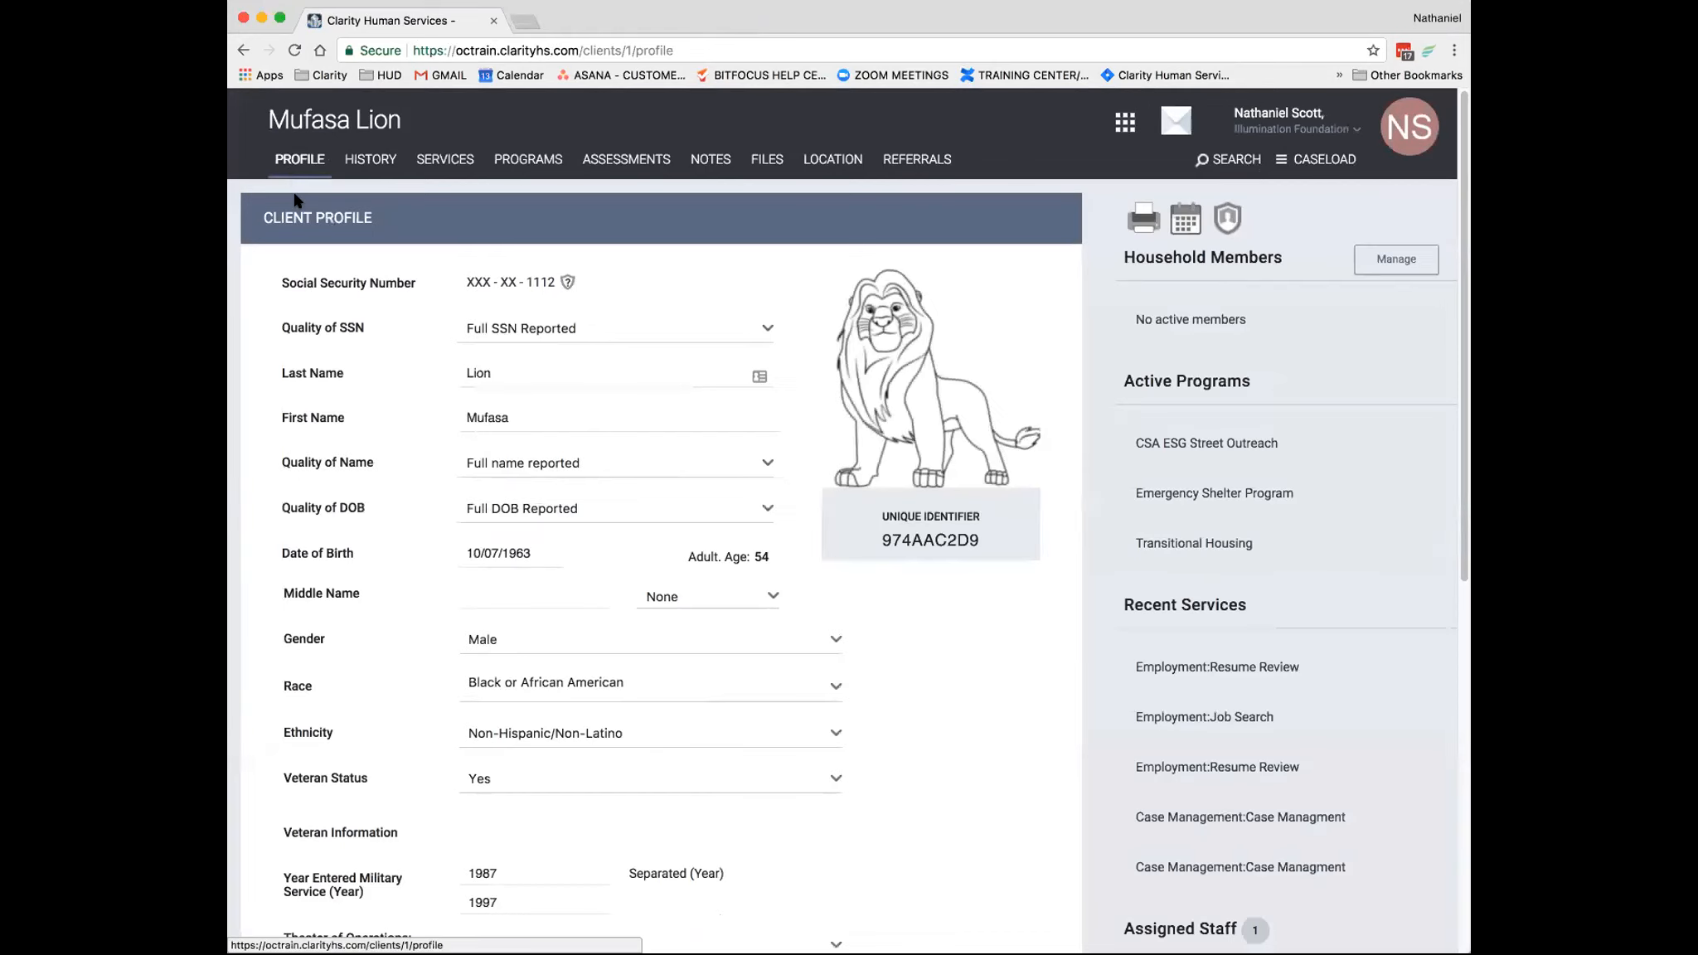
click(1136, 219)
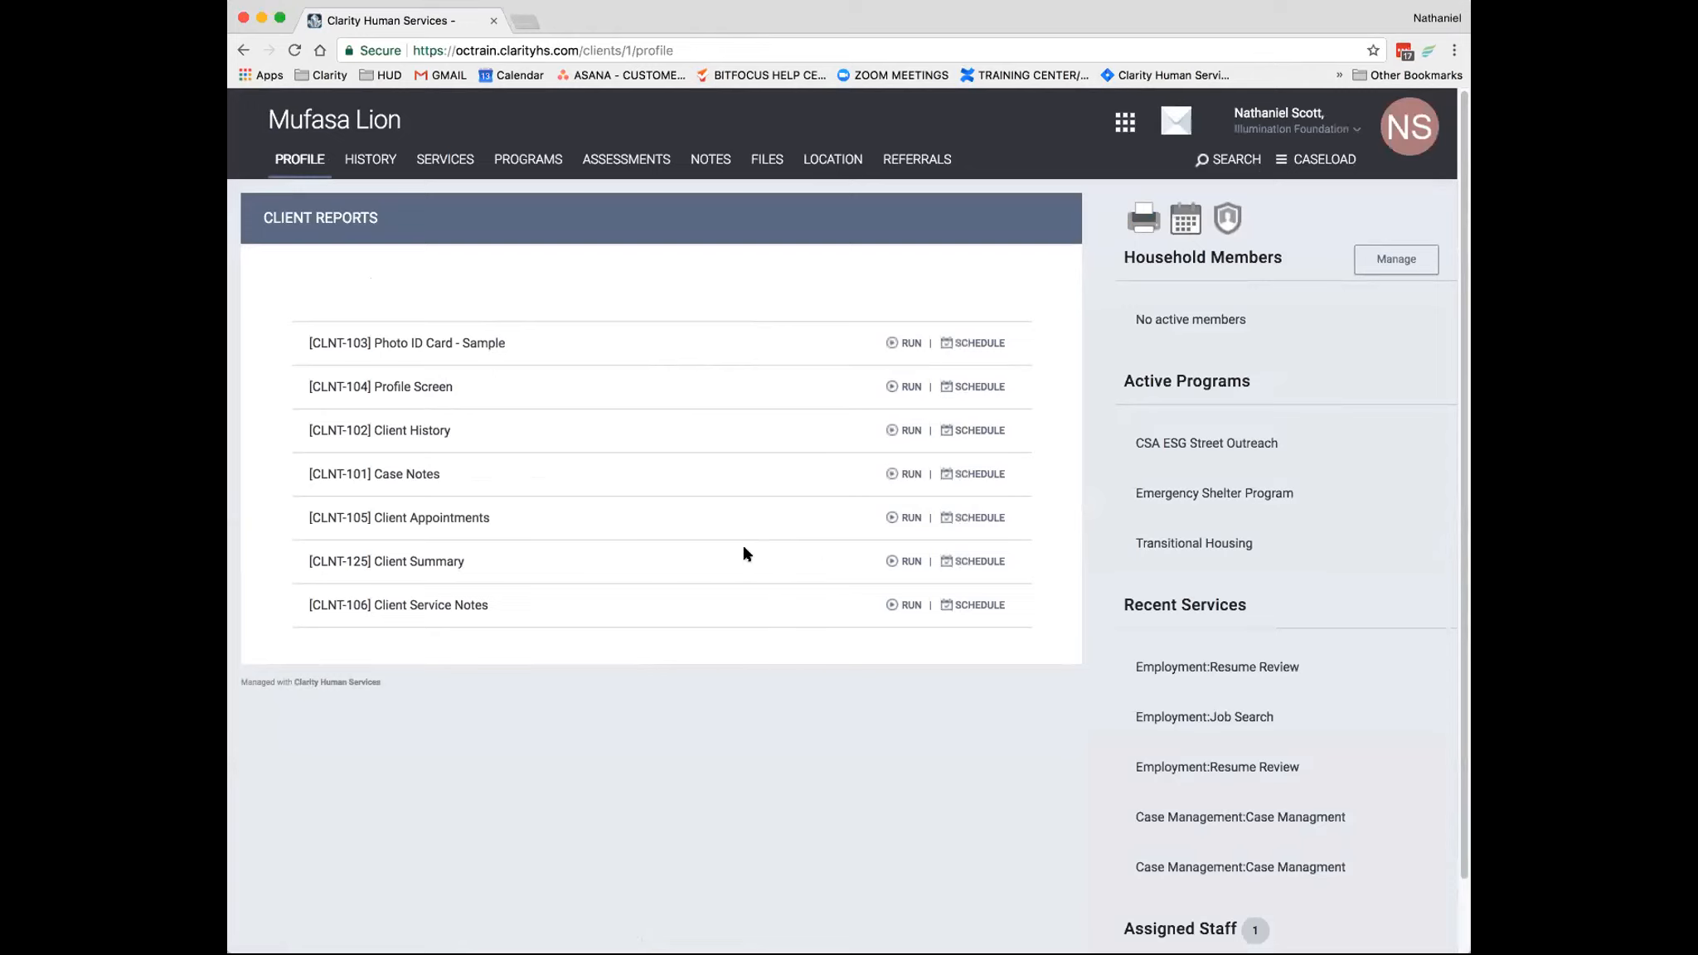
click(904, 519)
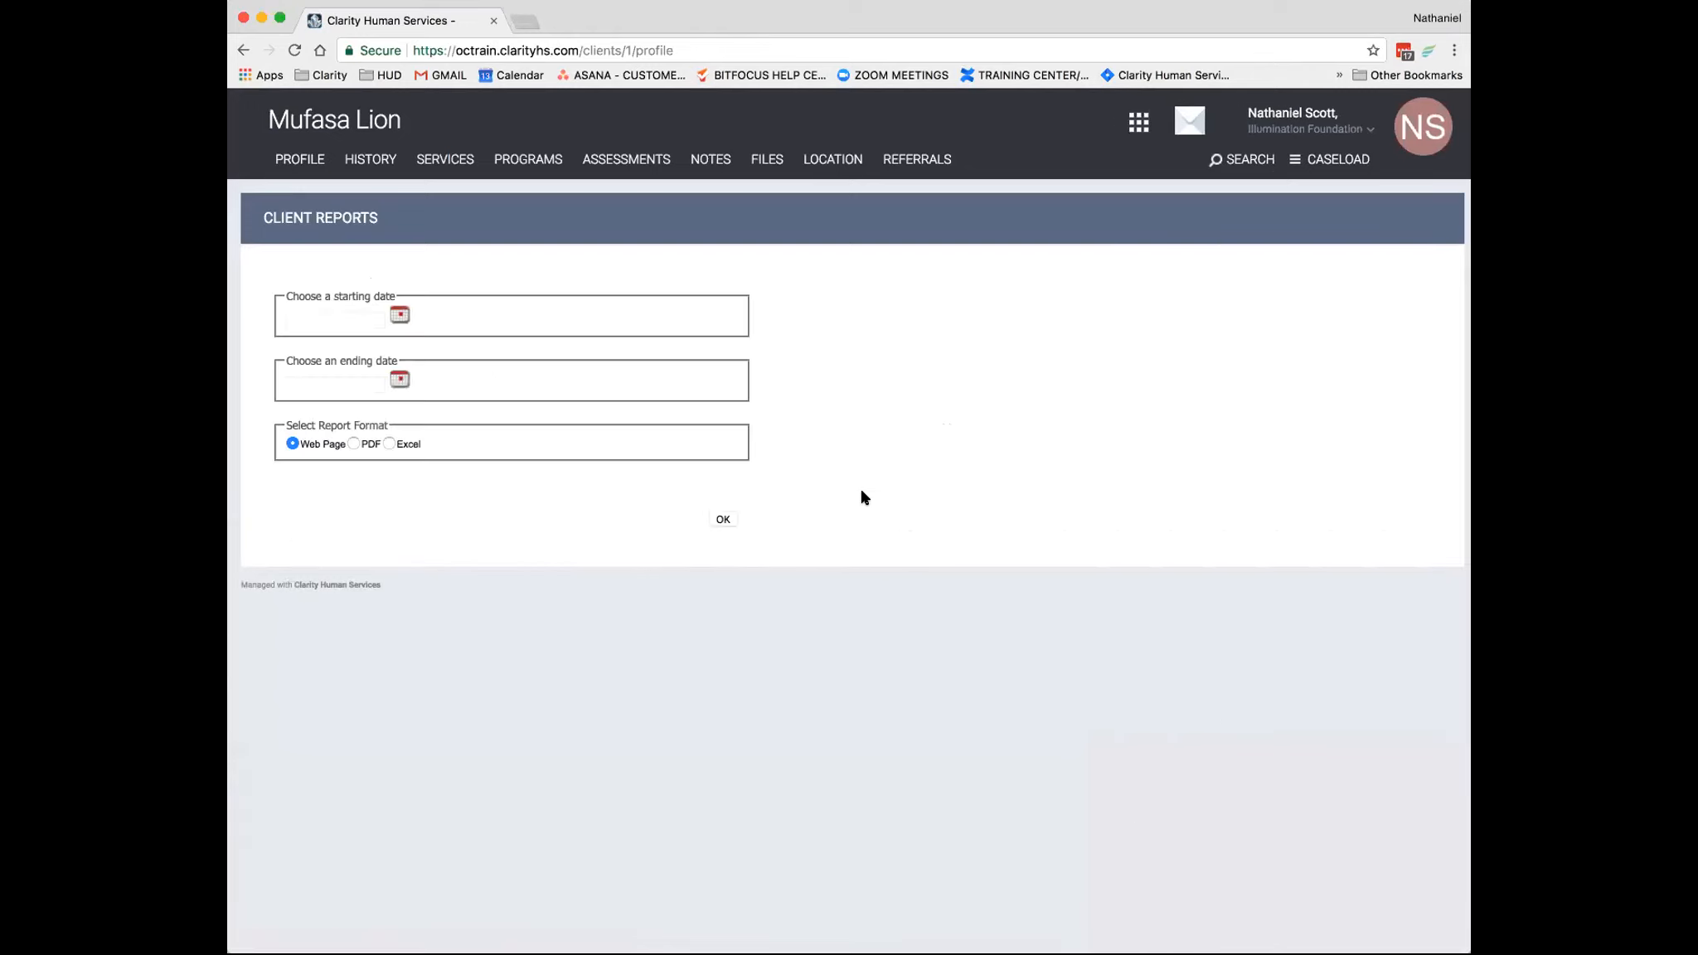
click(410, 312)
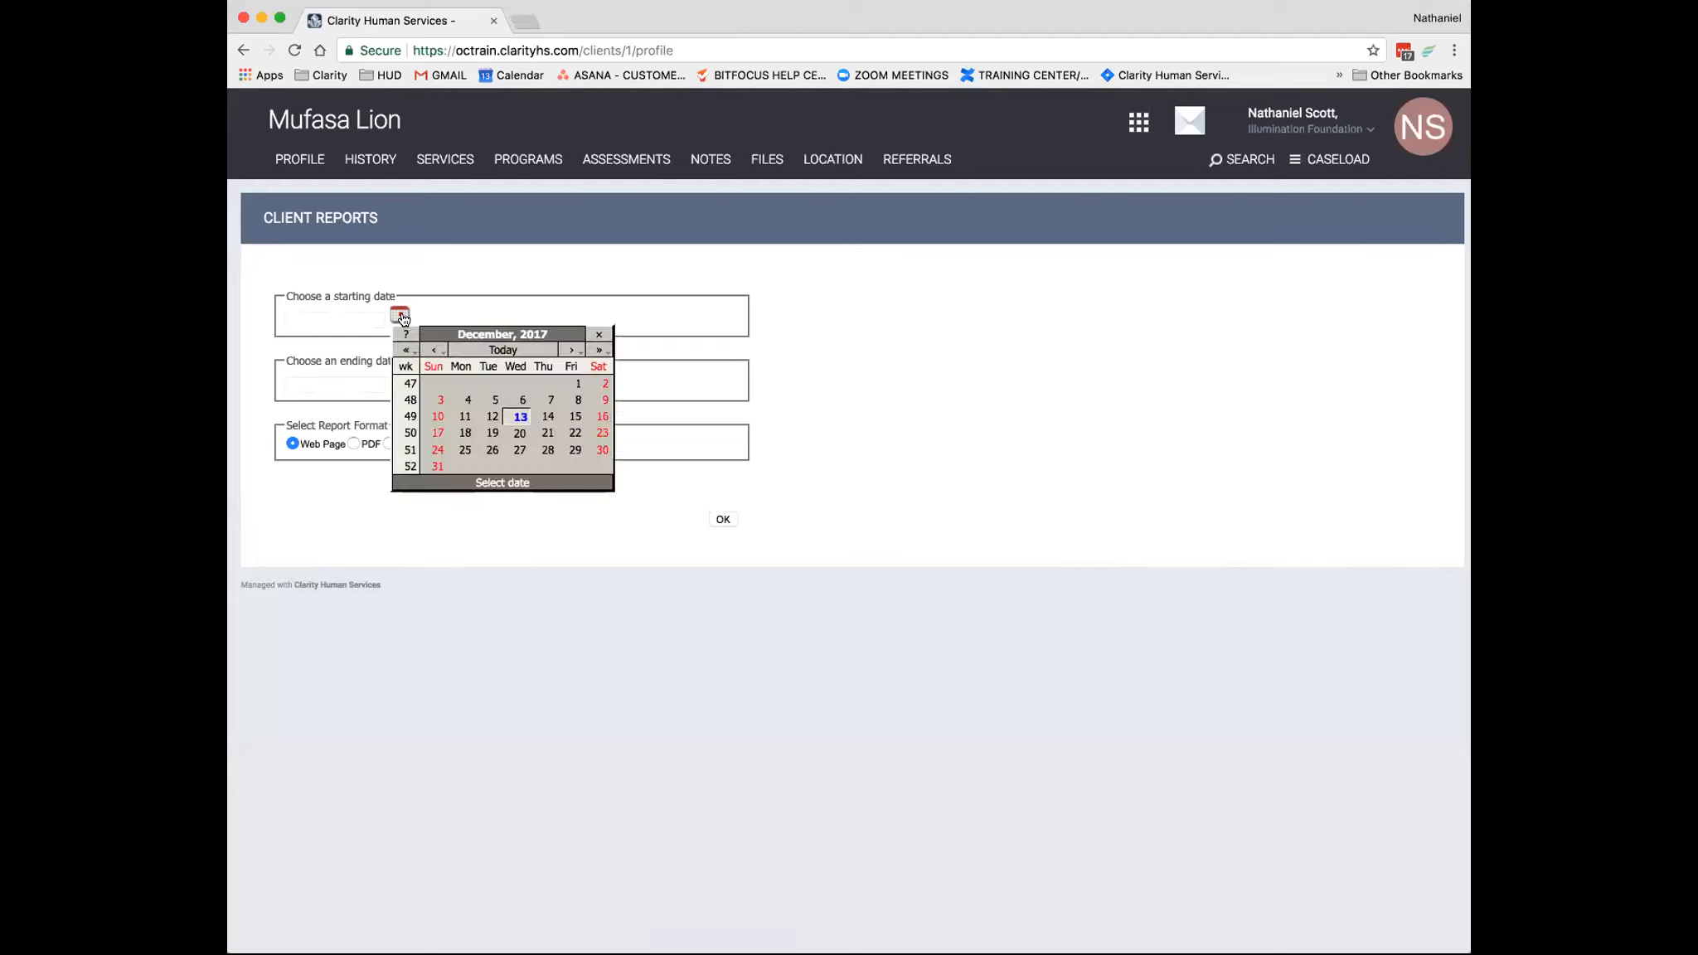
click(510, 417)
click(401, 379)
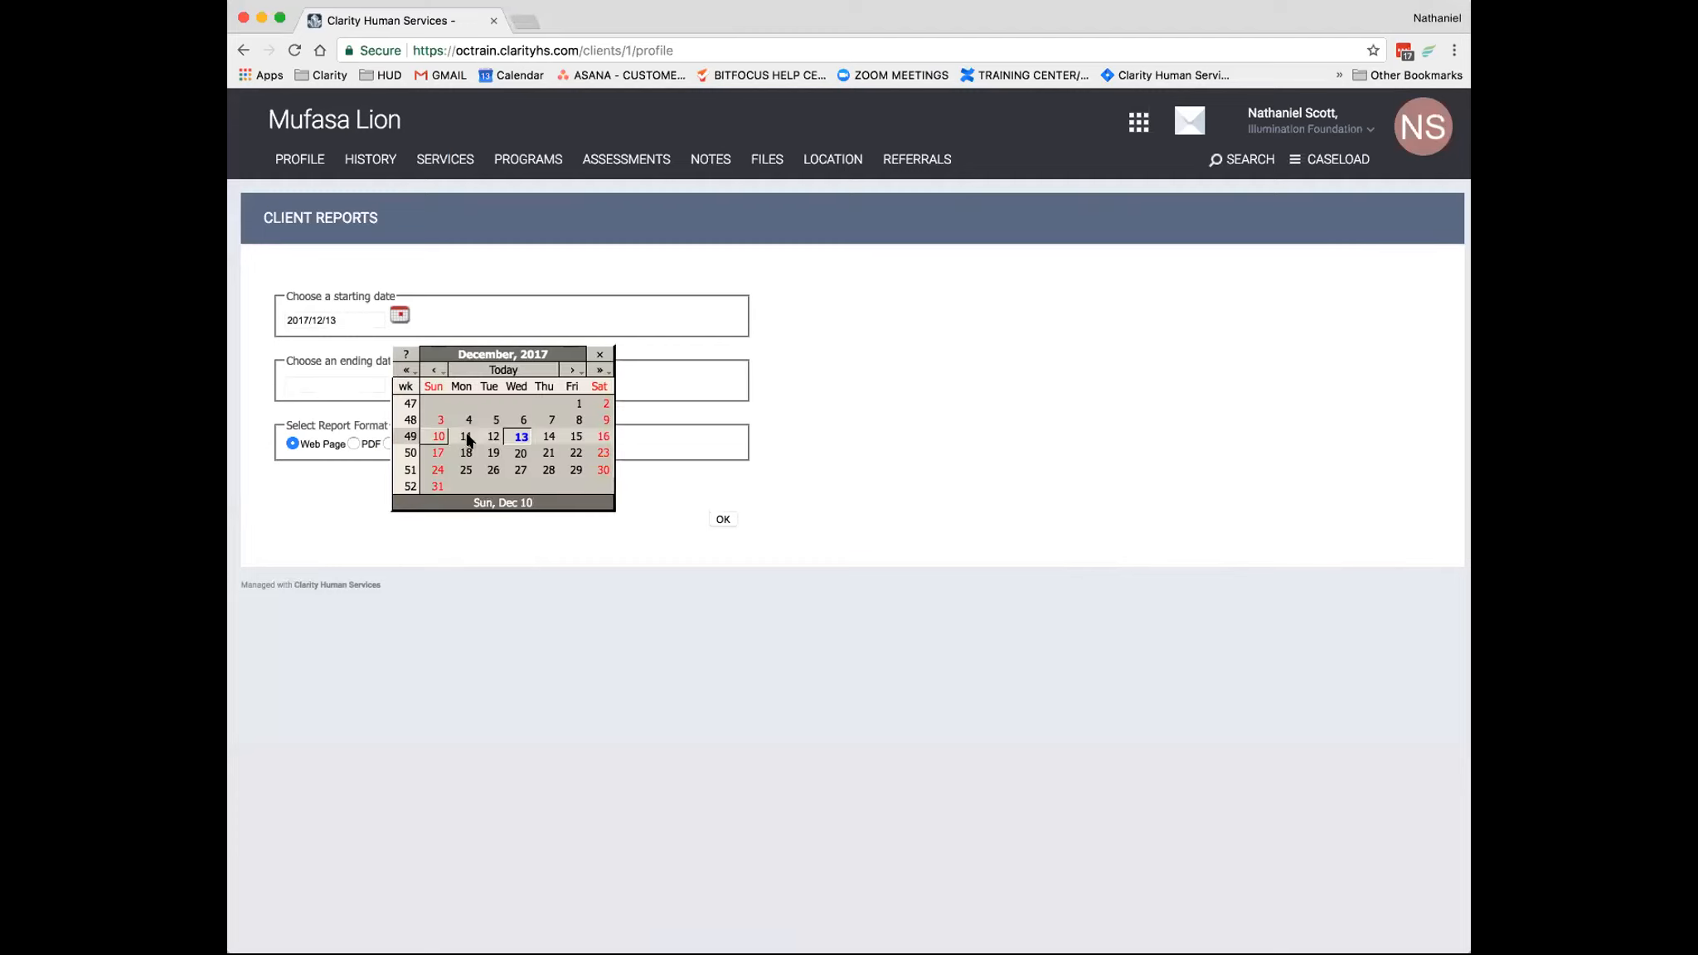
click(541, 439)
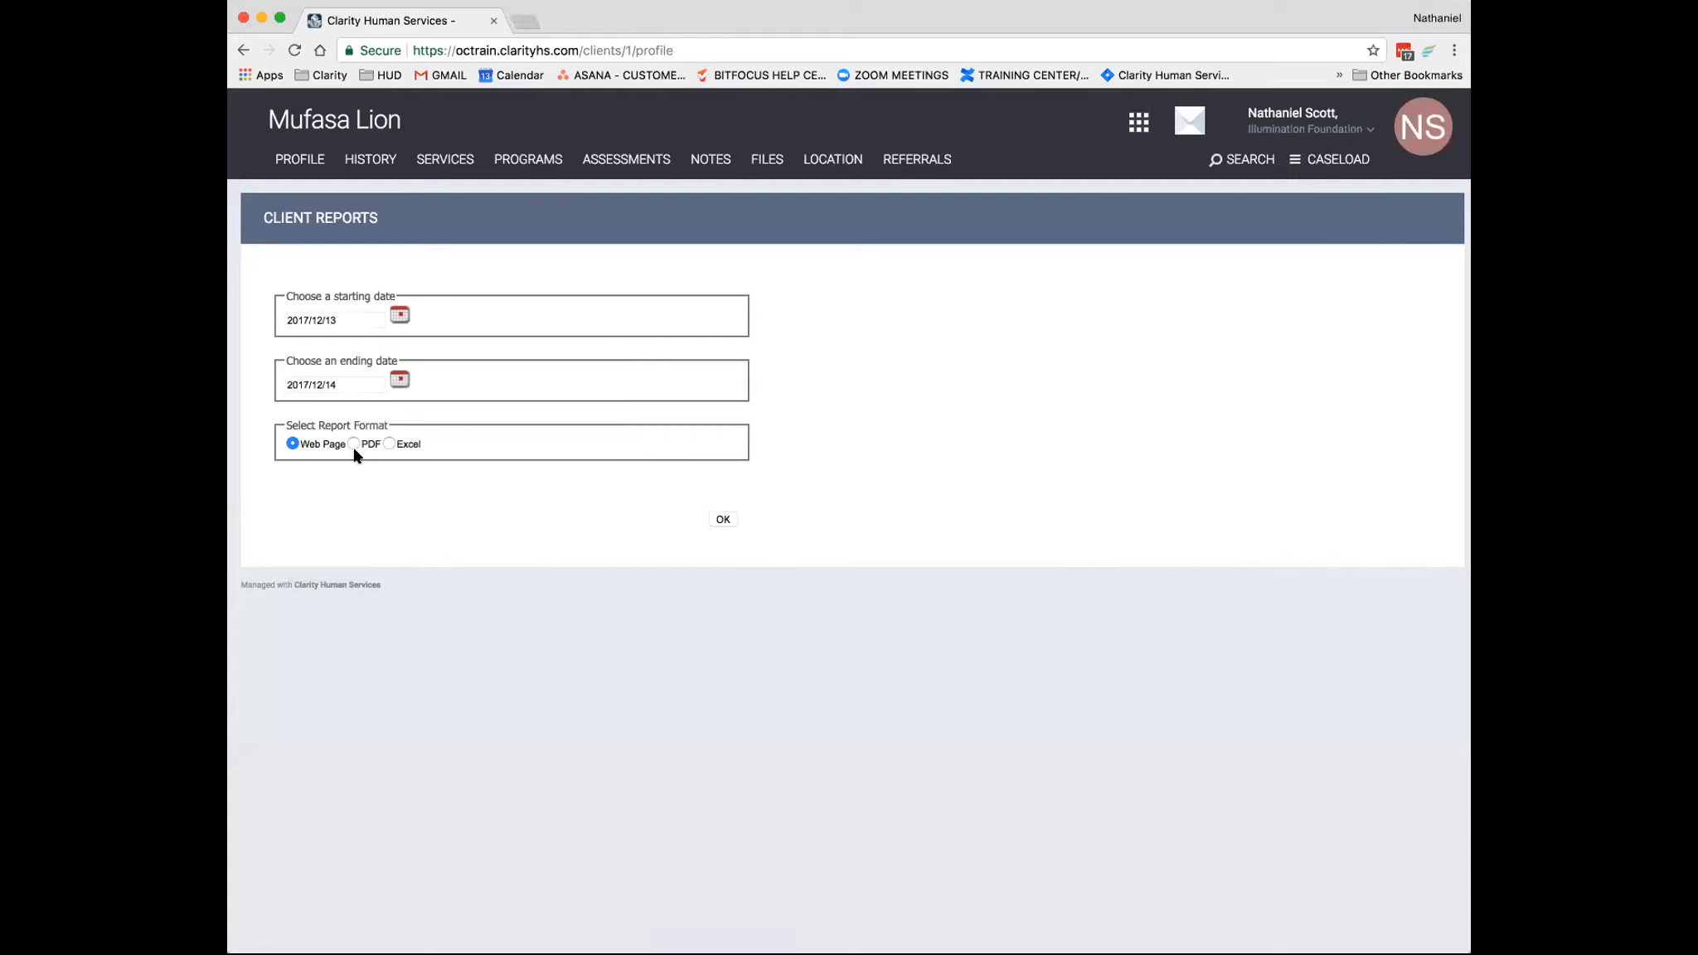
click(716, 524)
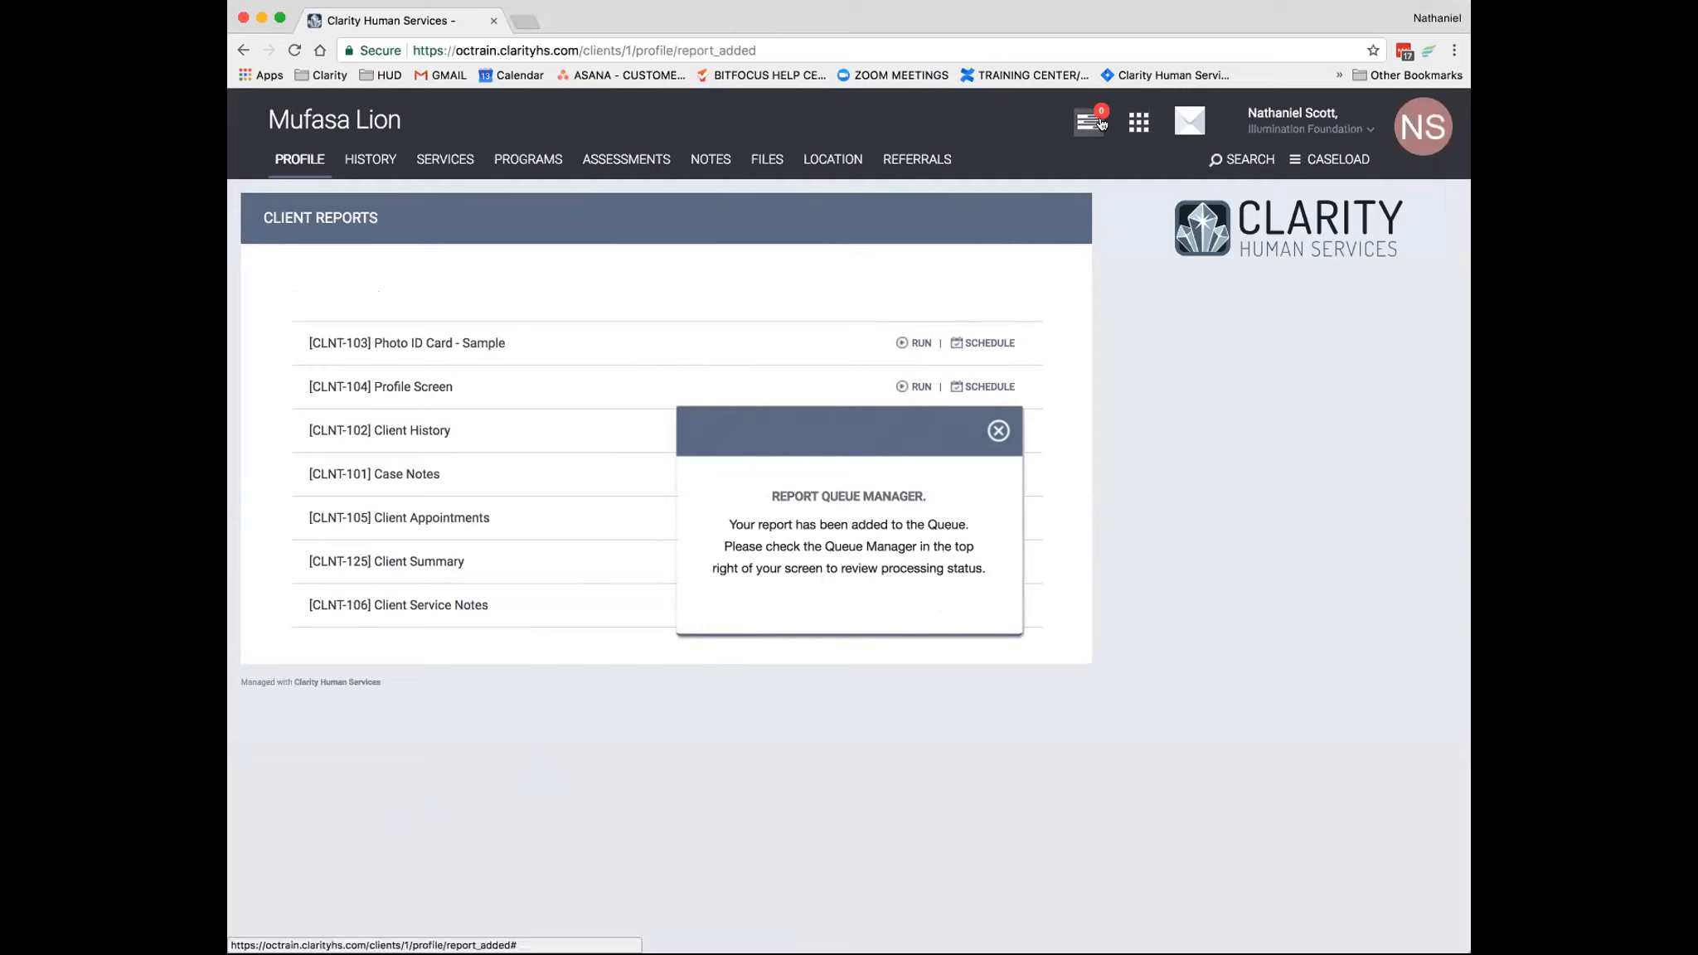
- Dismiss the report queue notice, view the completed Client Appointments report and return to the client reports list
click(999, 434)
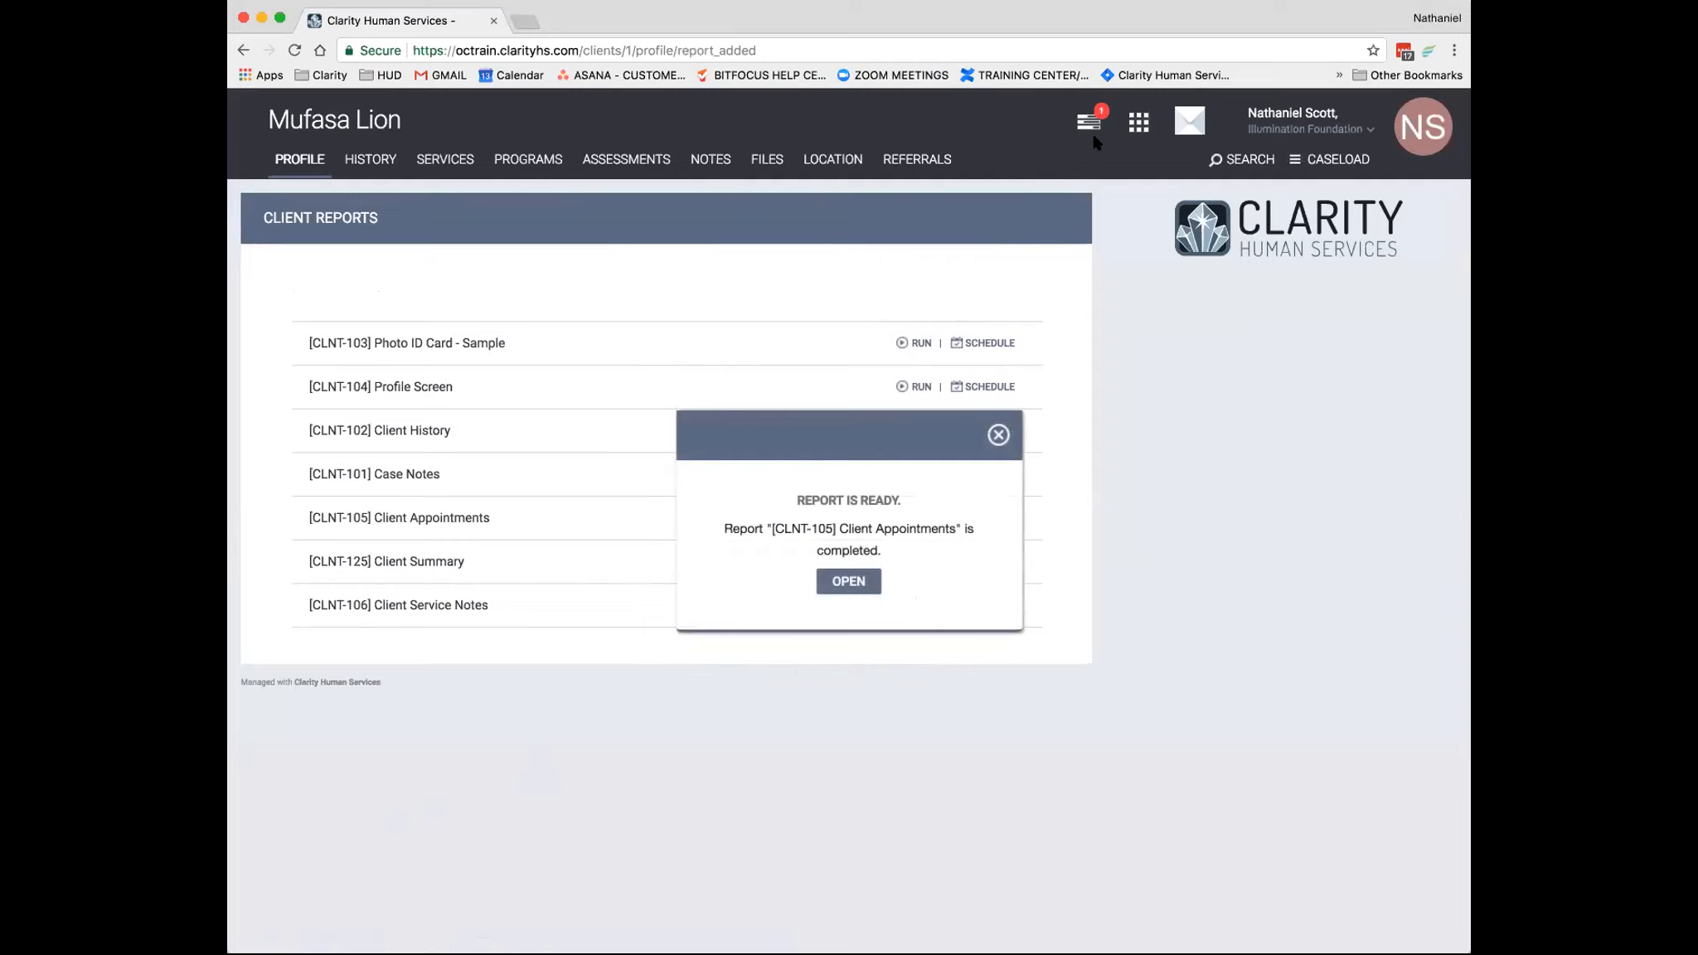
click(843, 589)
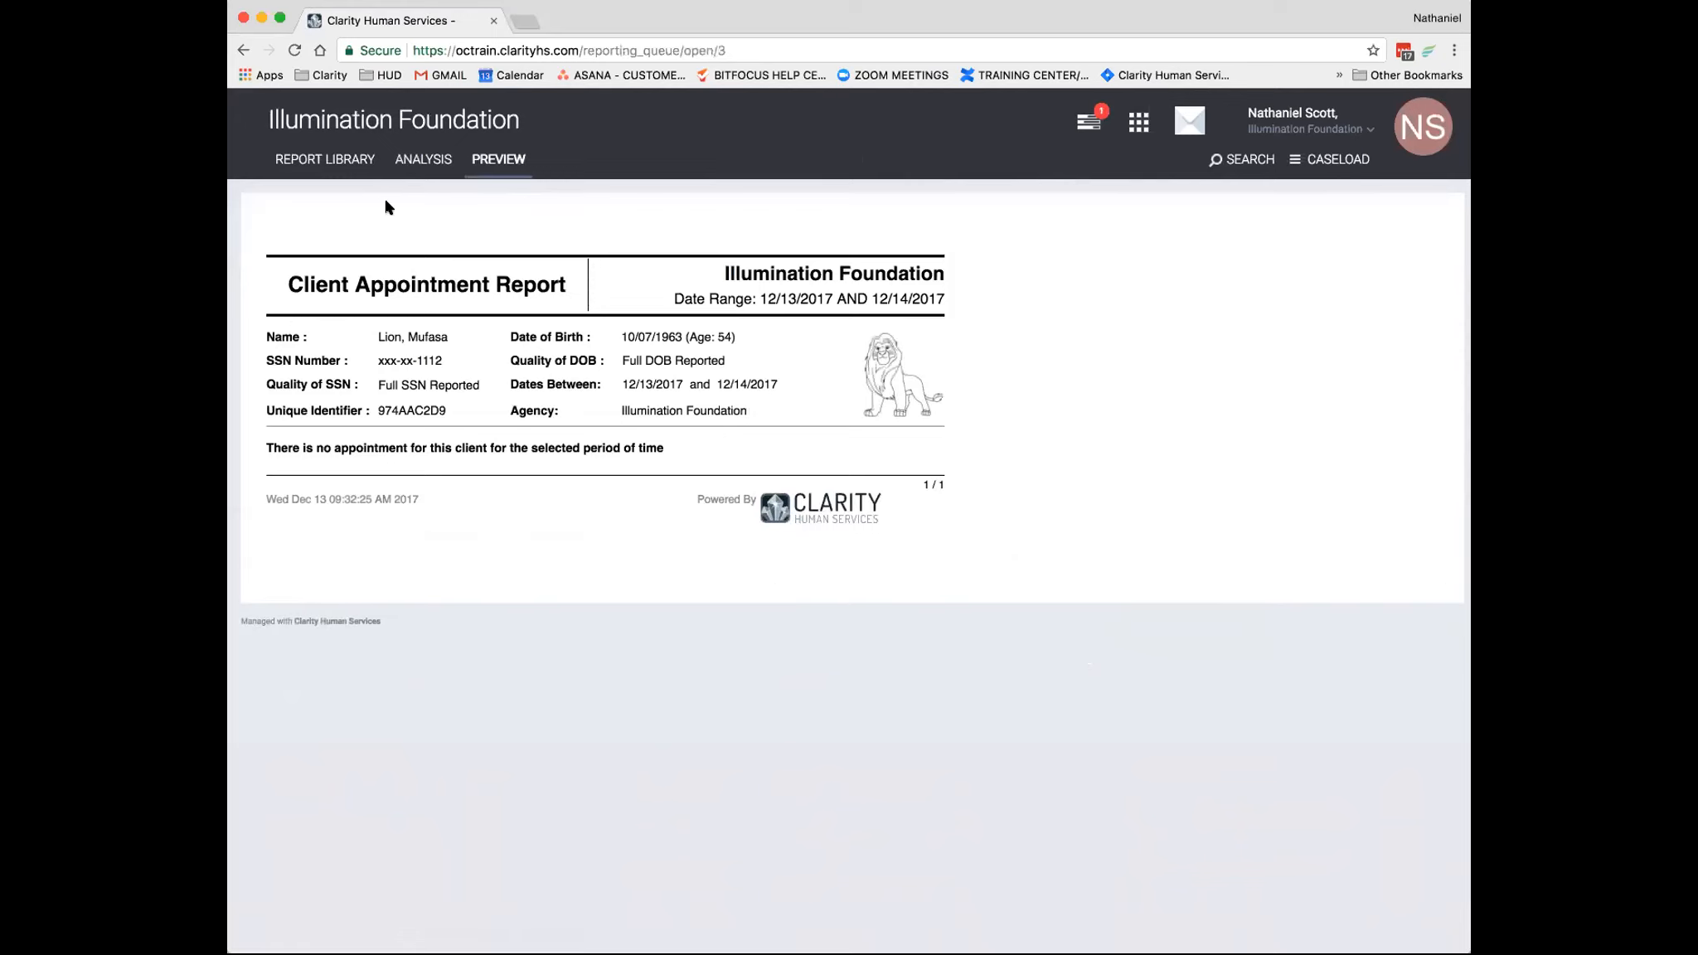
click(244, 52)
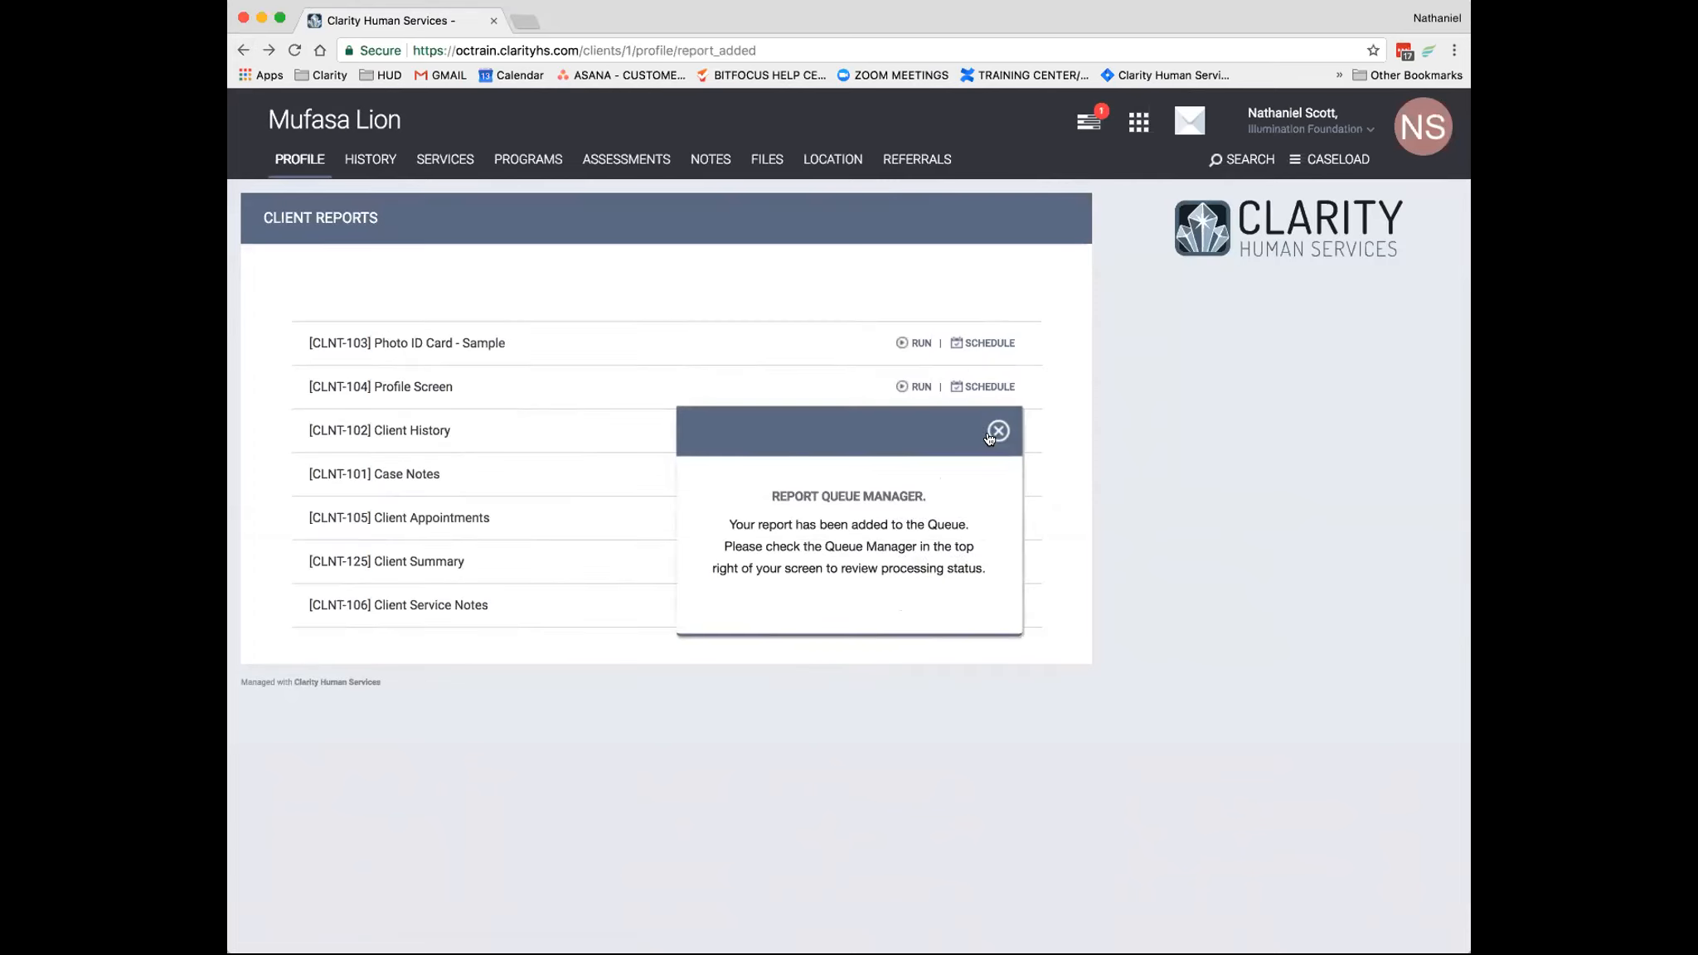
- Return to the client's profile and start a new appointment on 12/14/2017 from 09:30 am to 10:30 am
click(998, 431)
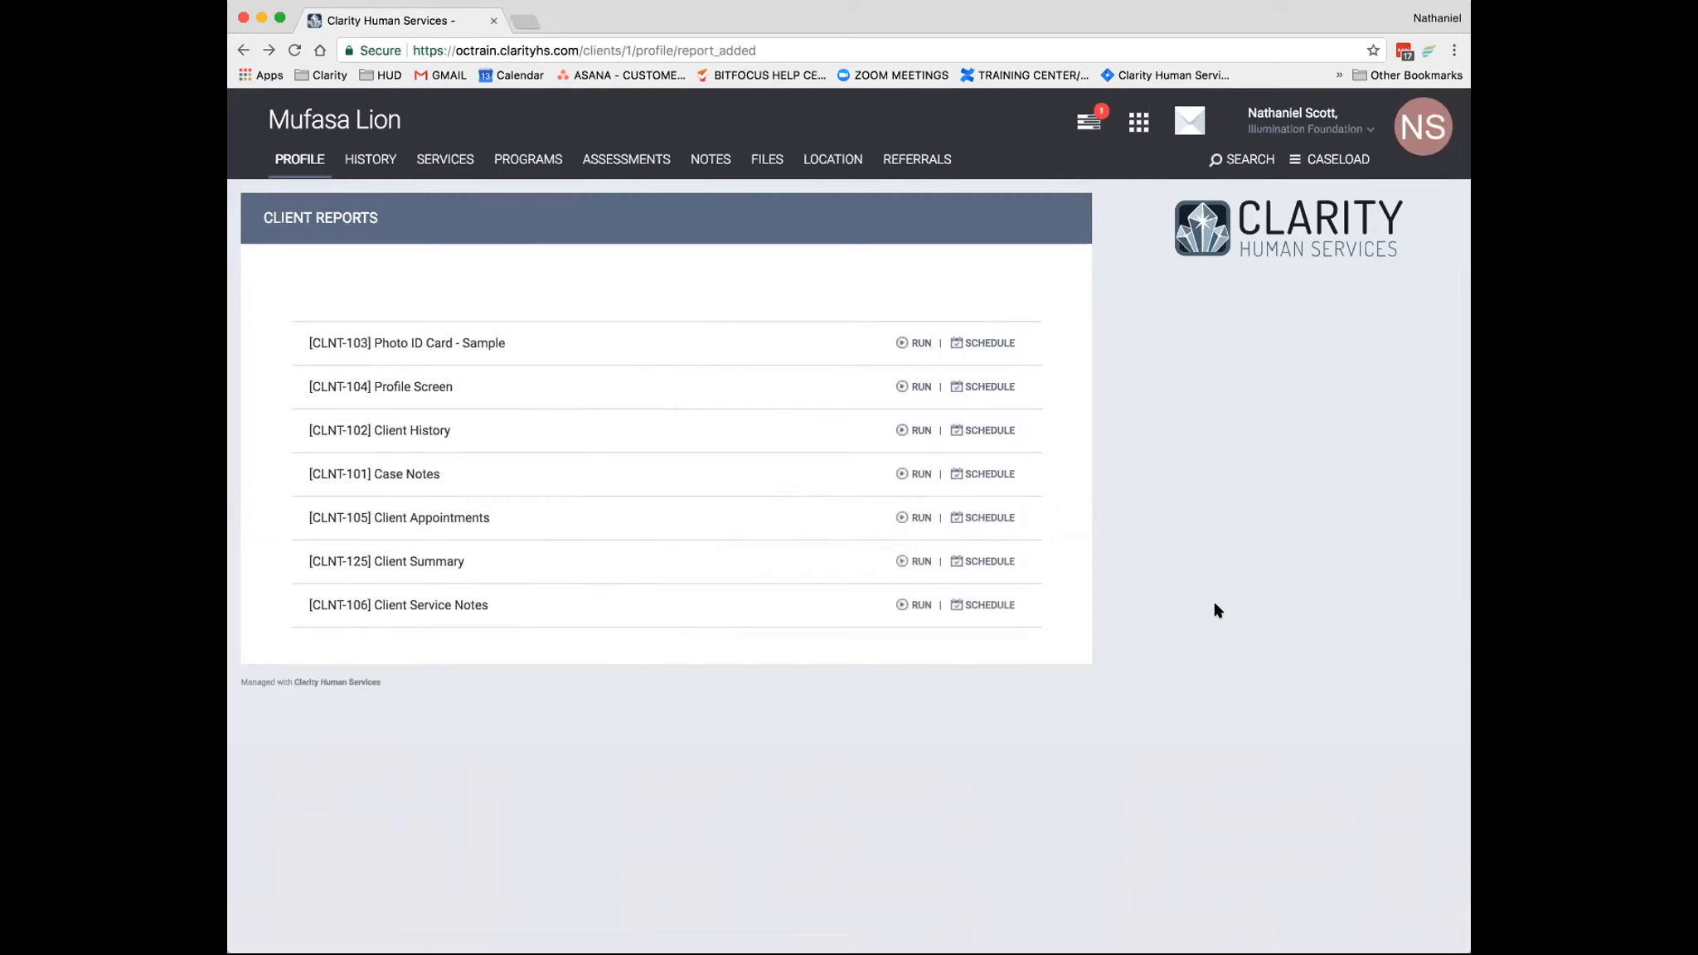
click(296, 153)
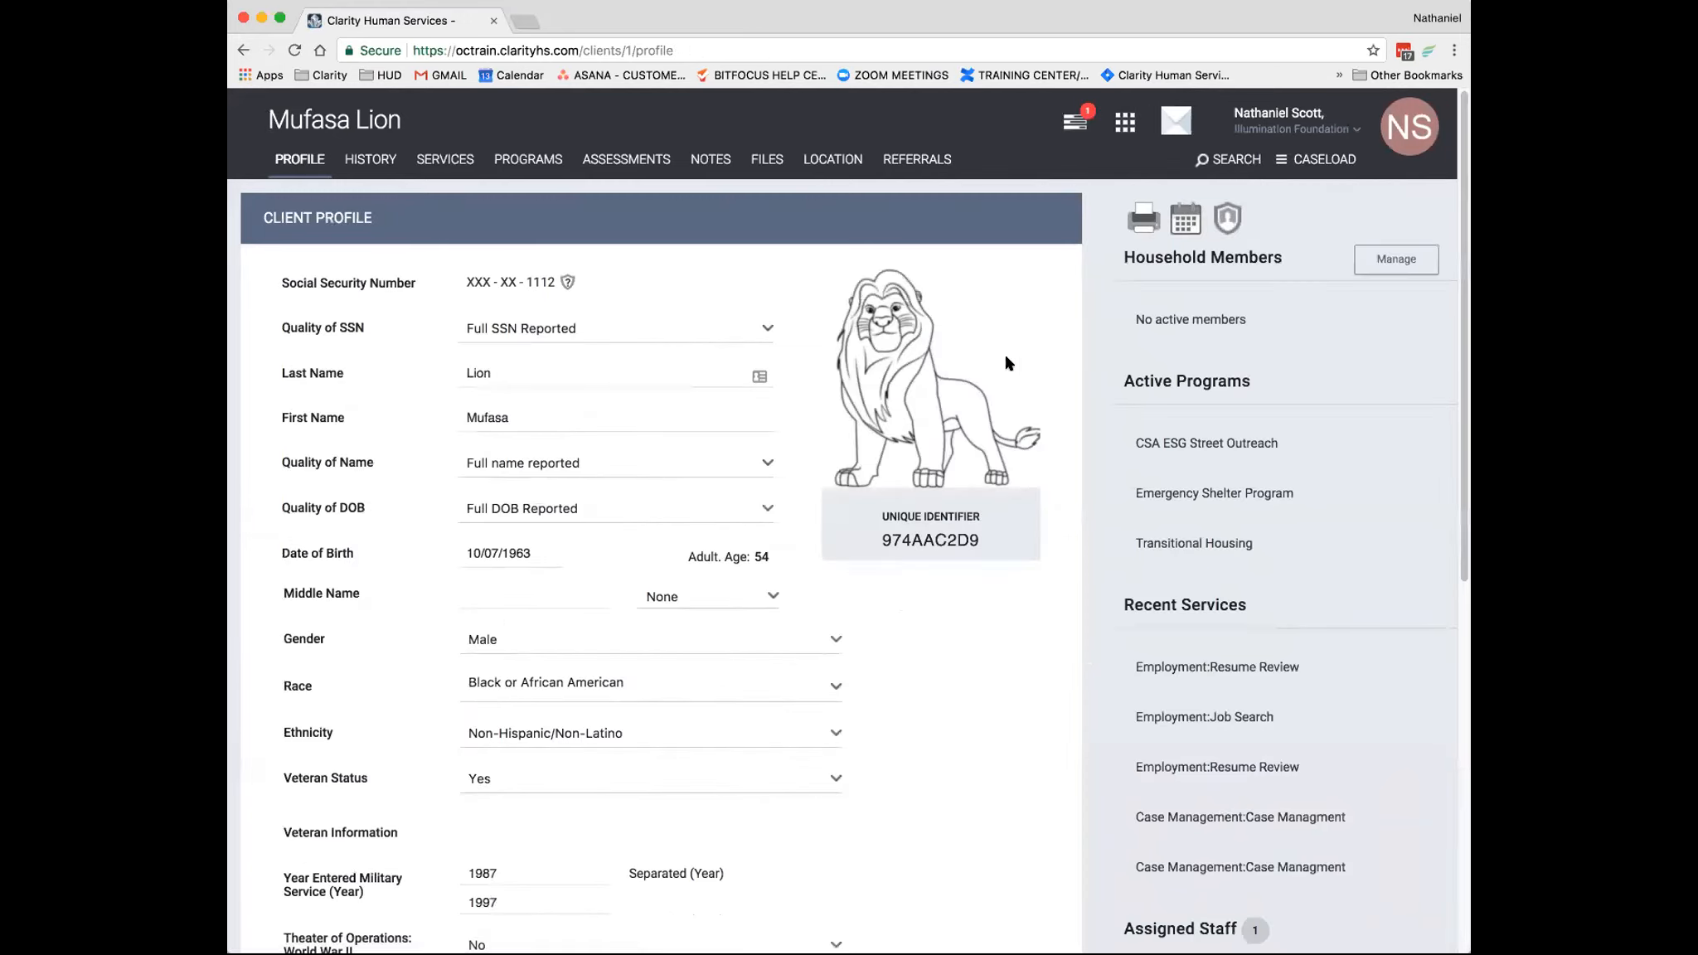
click(1184, 222)
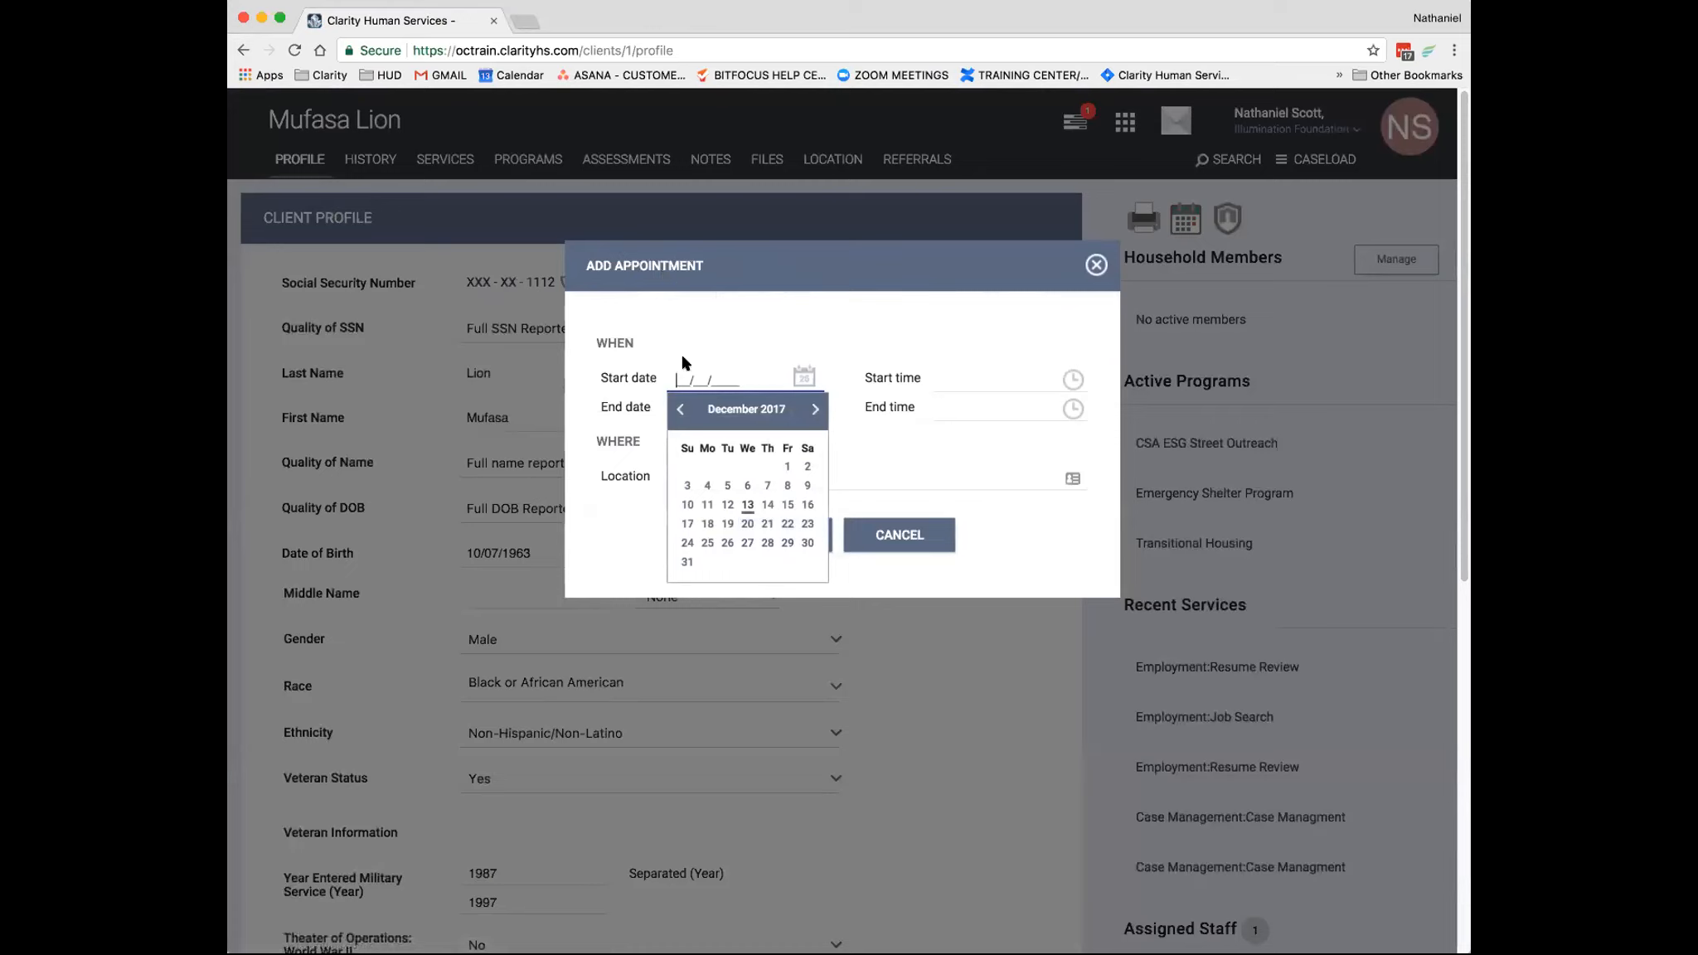
text(01)
key(BackSpace)
text(12/14/201)
key(Tab)
click(750, 411)
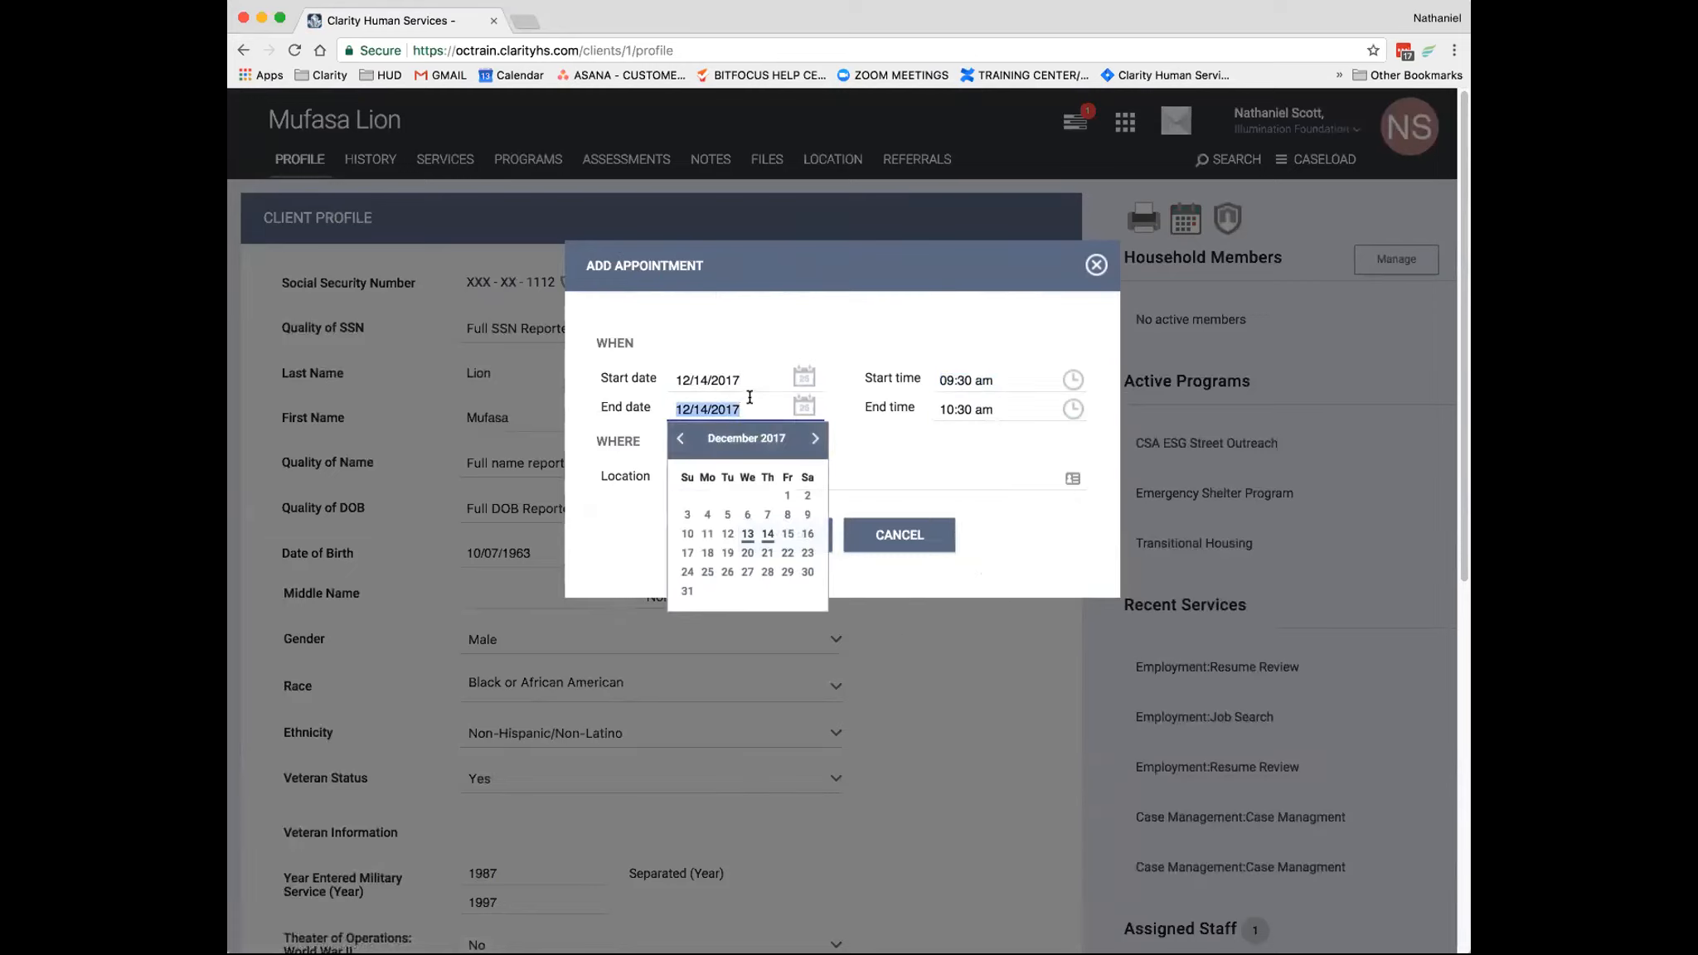
click(973, 412)
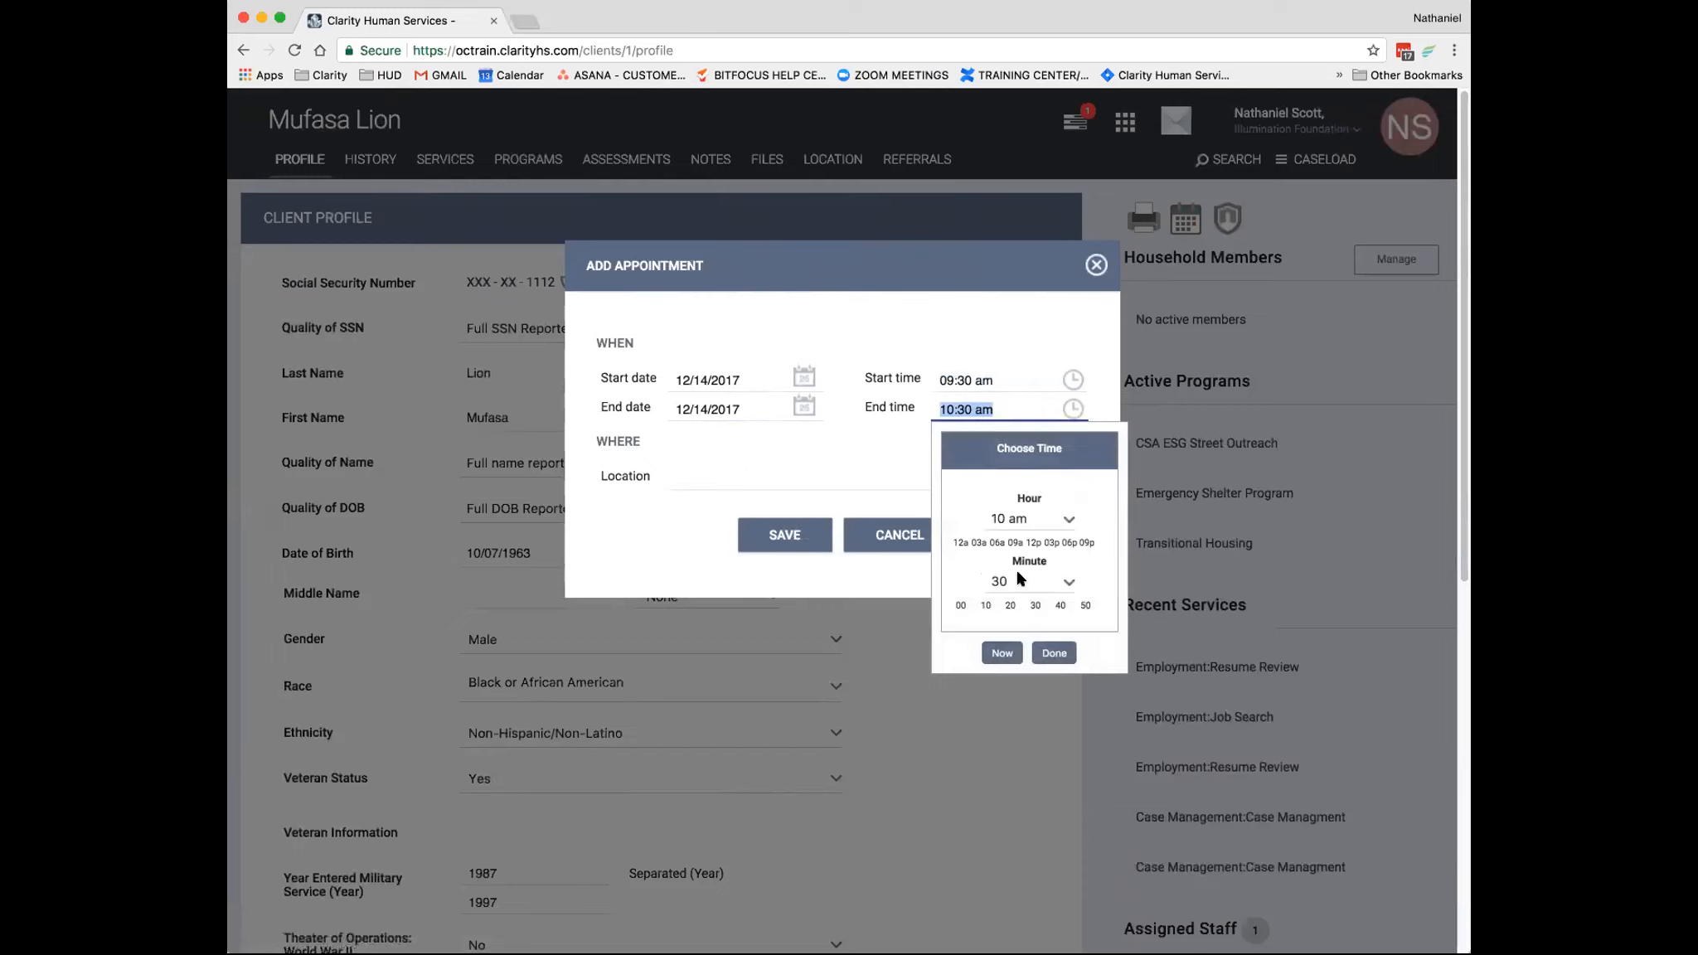
- Set the appointment's location to My Office and save the appointment
click(700, 479)
text(My Office)
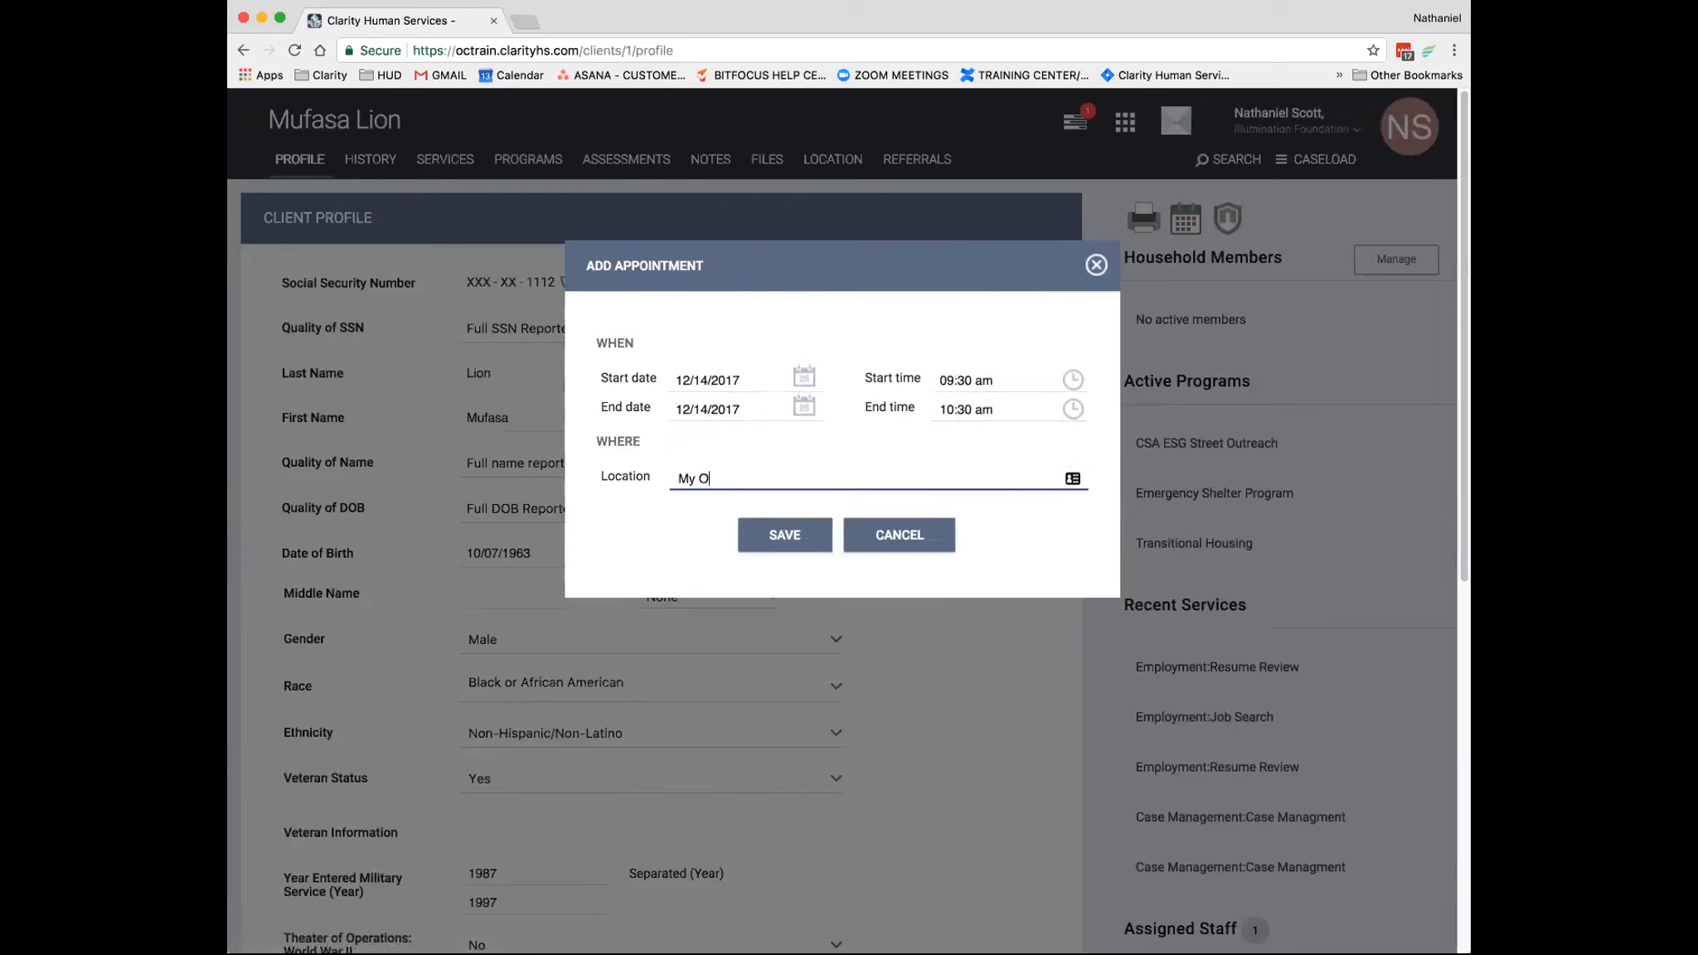
click(784, 535)
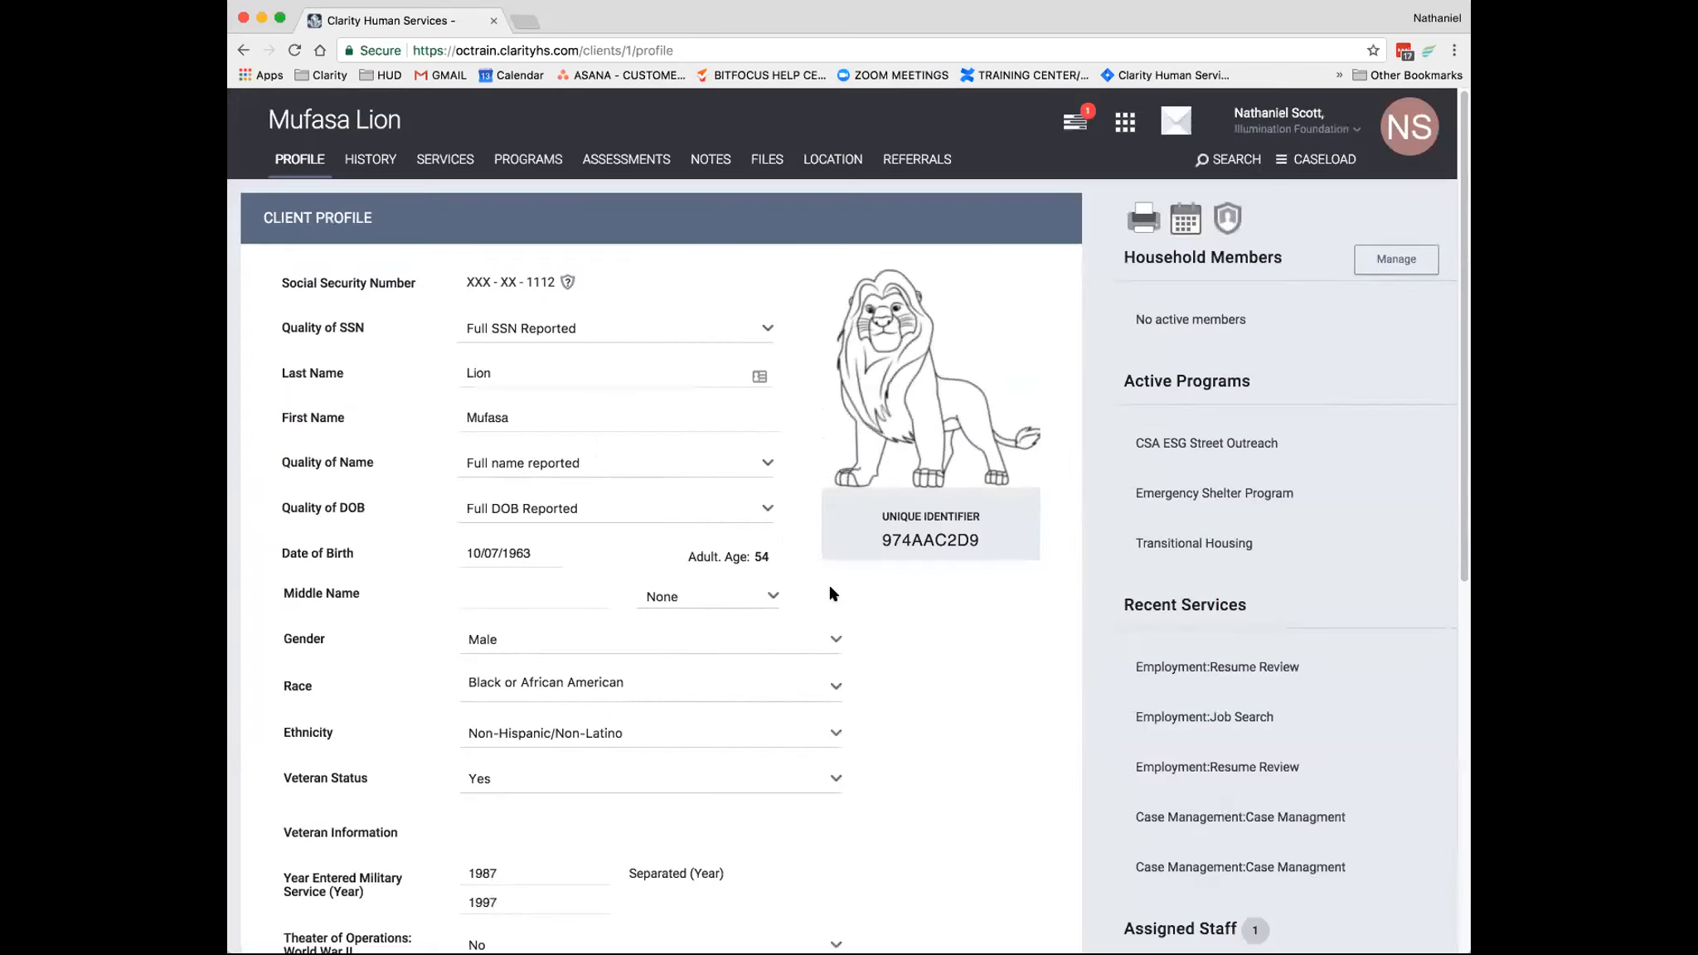
- Rerun the client's [CLNT-105] Client Appointments report as a Web Page, starting 2017/12/13 and ending 2017/12/14
click(1144, 222)
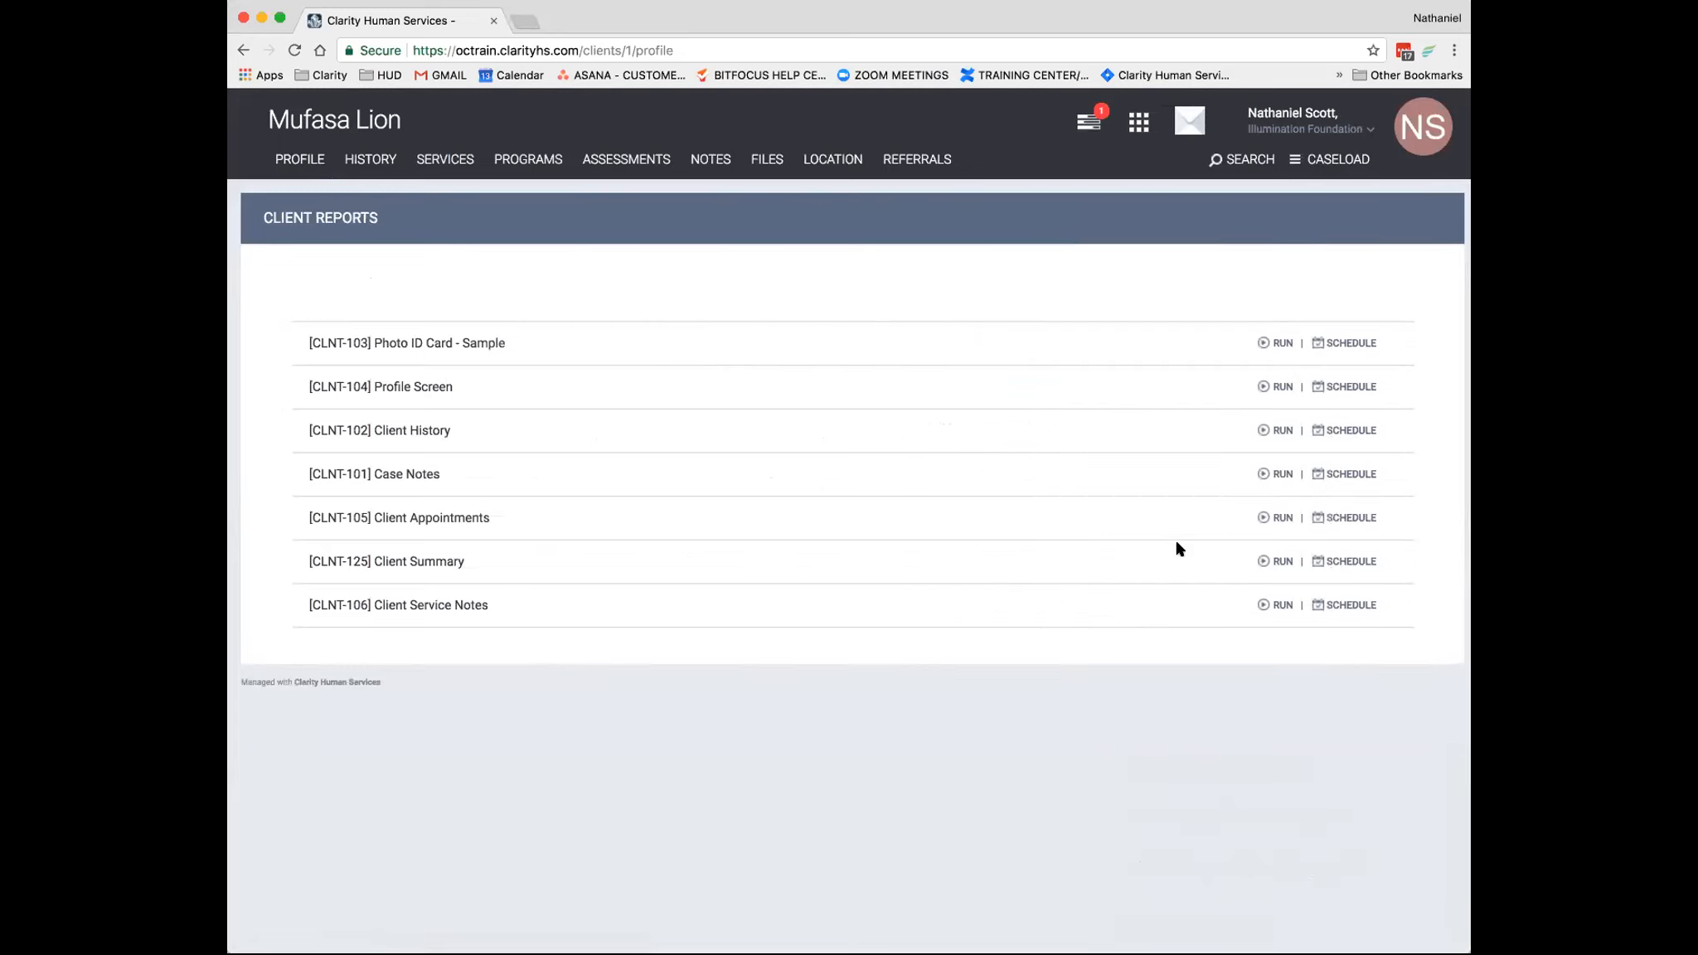
click(1277, 518)
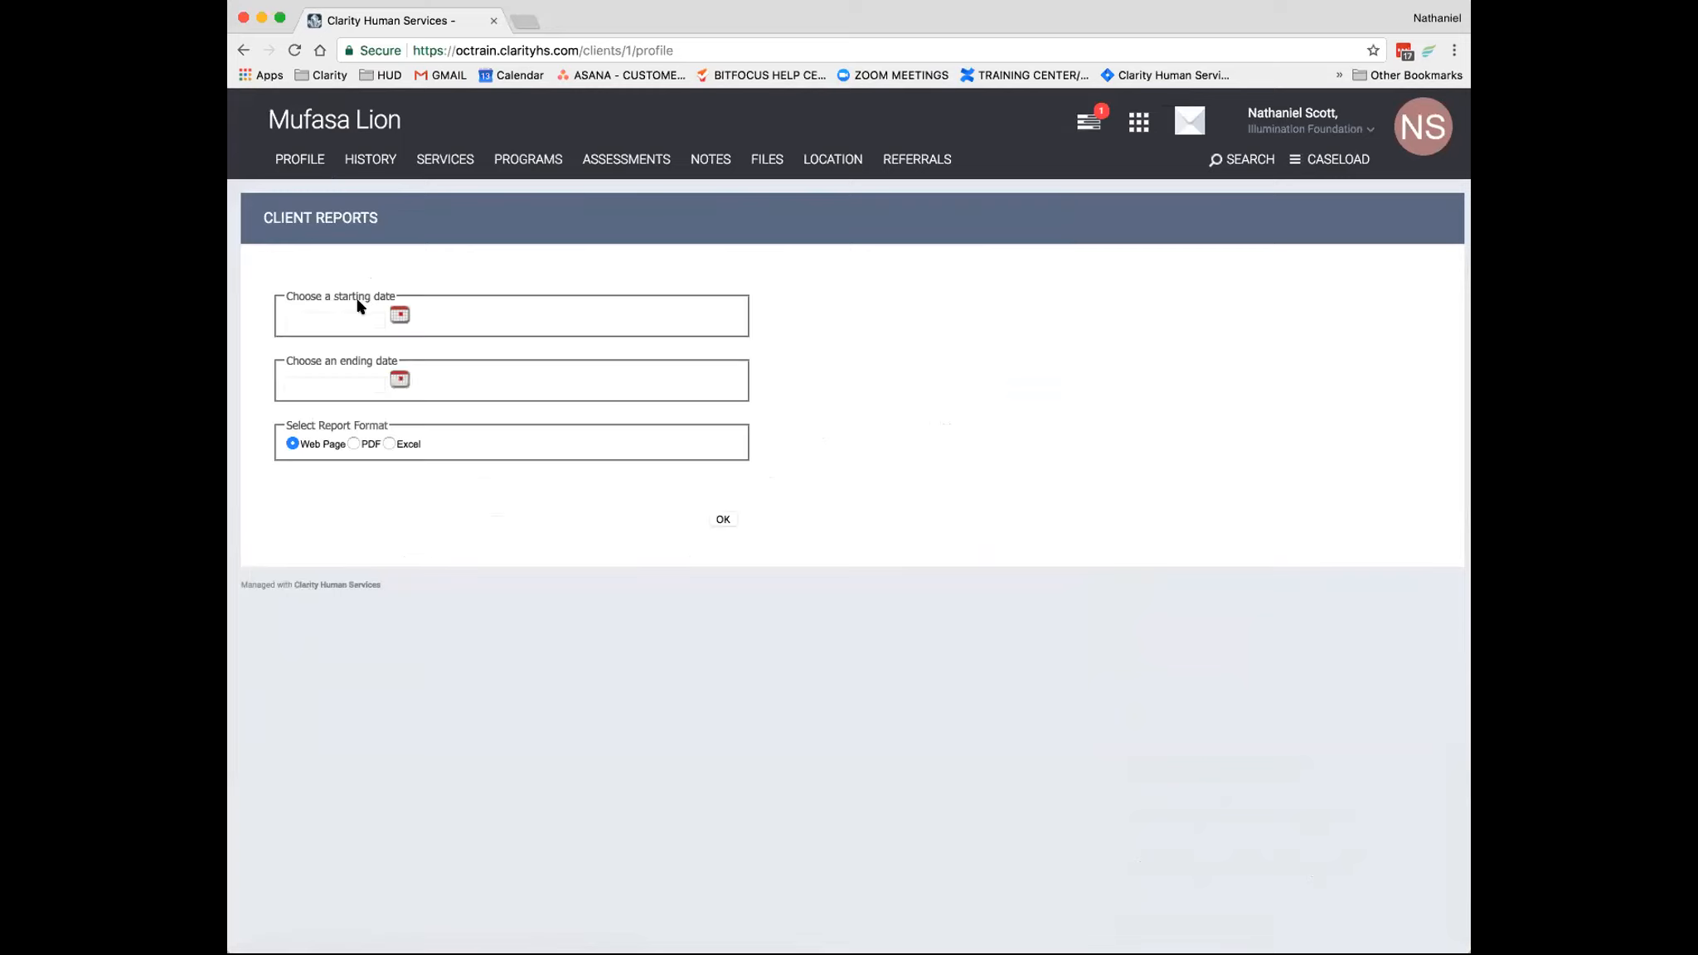
click(397, 315)
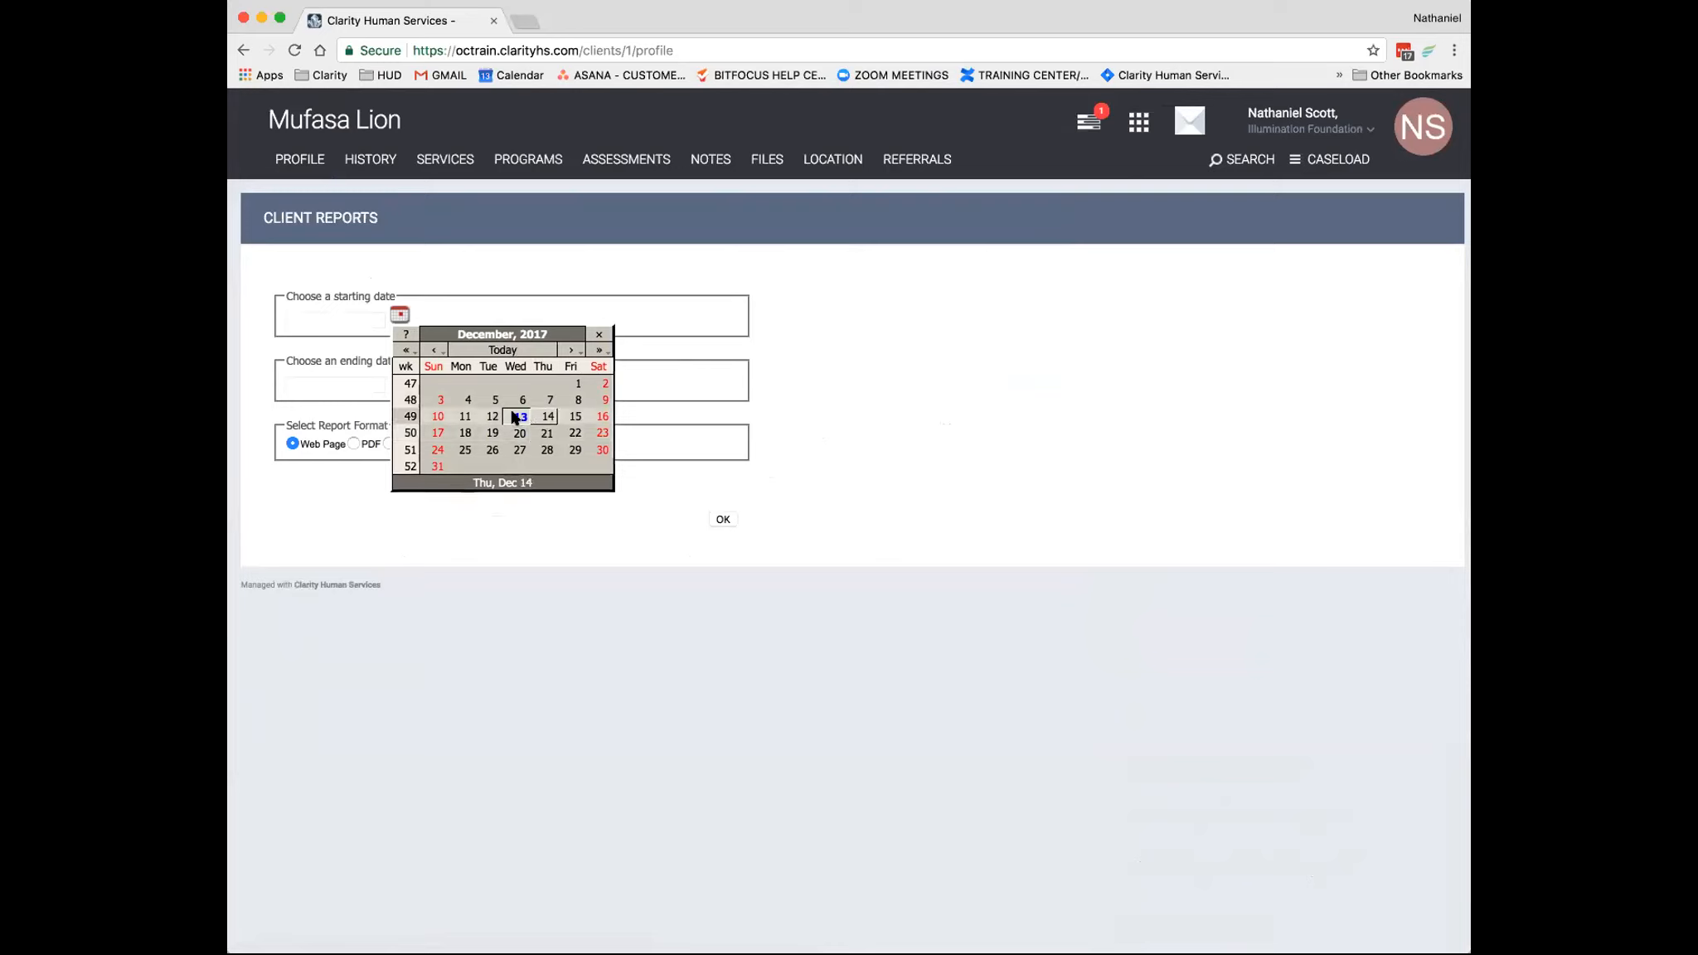
click(520, 436)
click(401, 380)
click(548, 436)
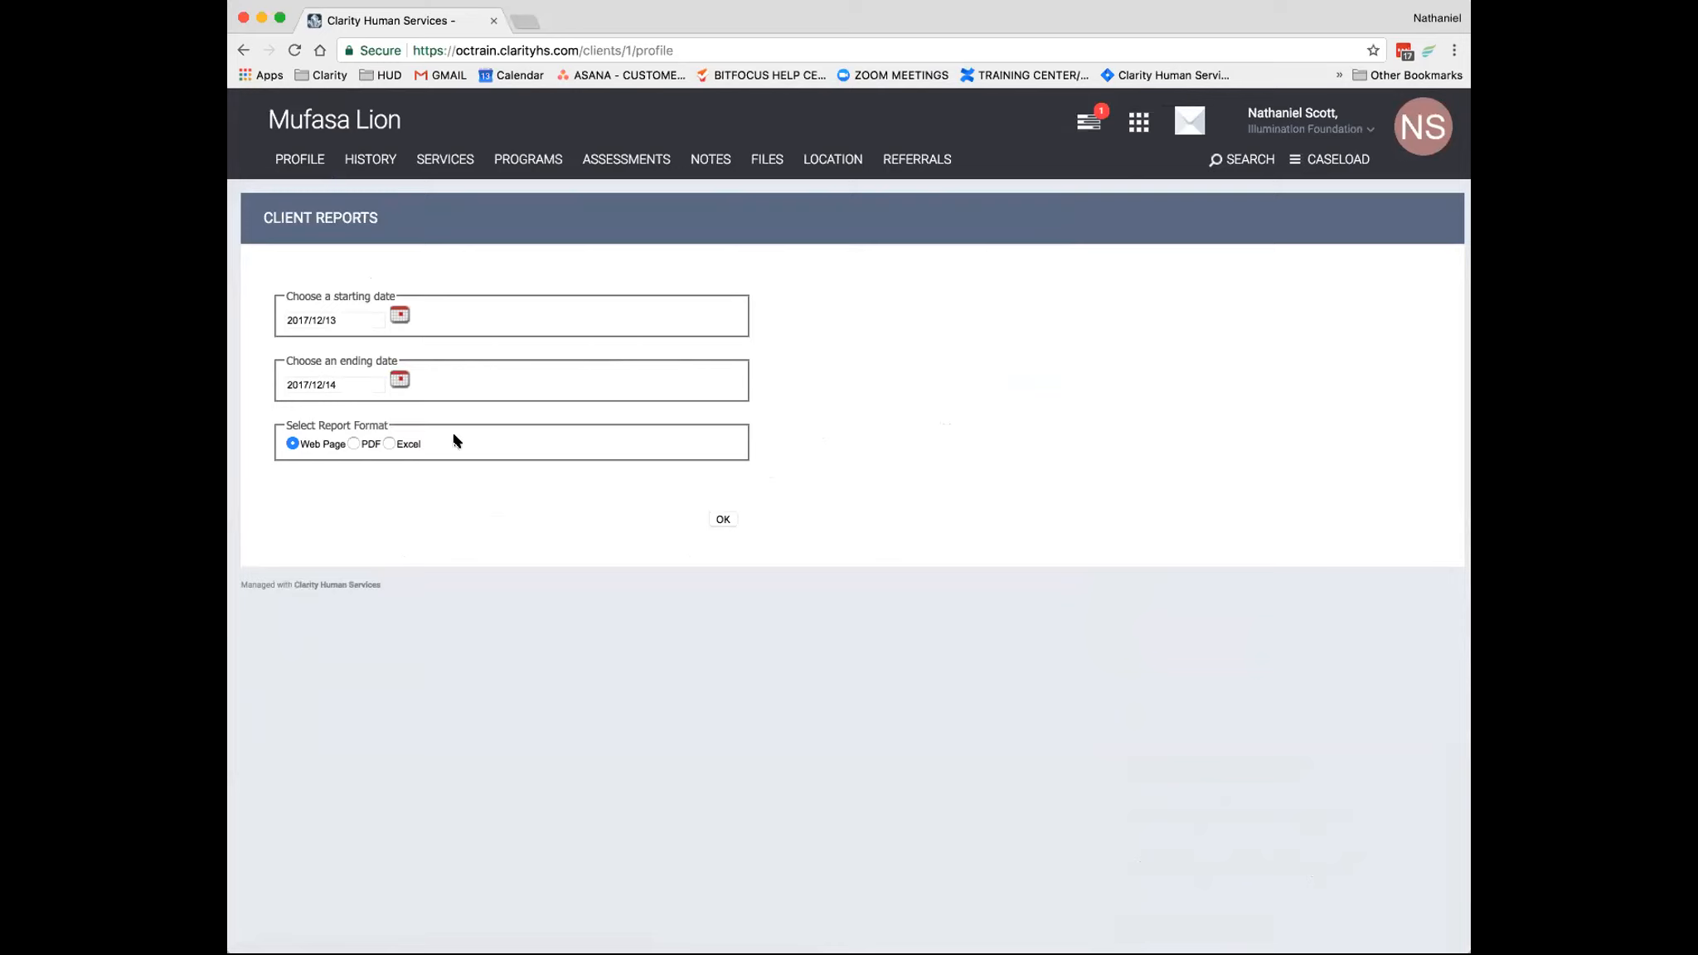
click(722, 519)
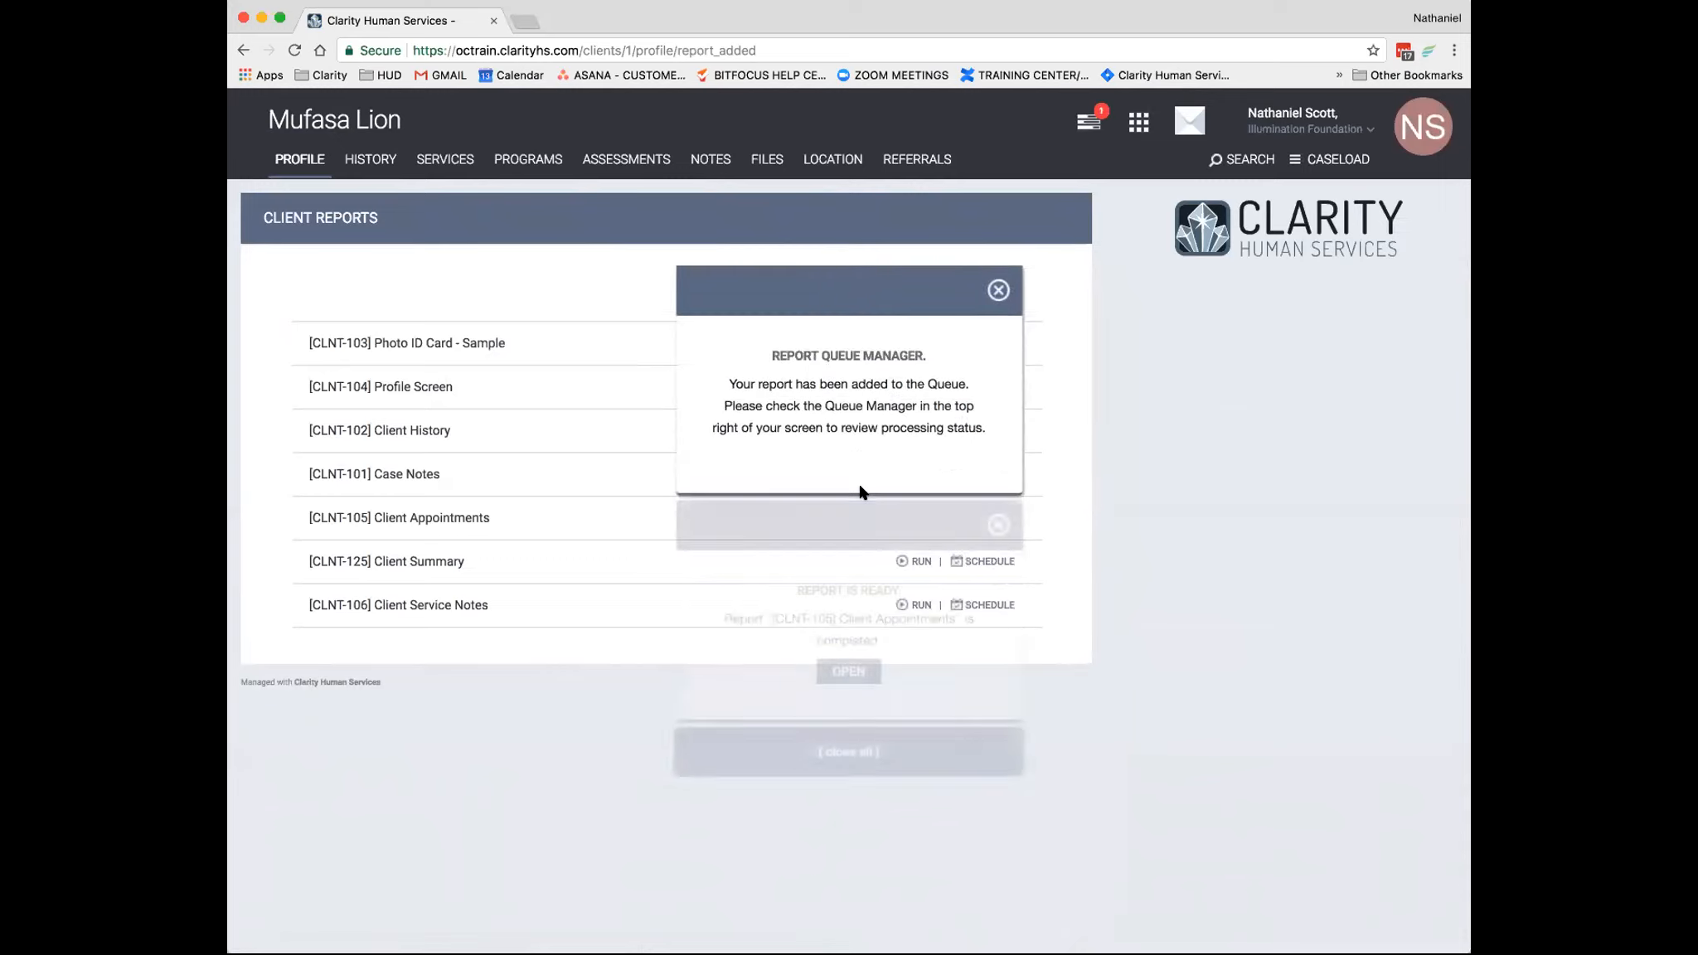
- Open the completed Client Appointments report, check the listed appointment and return to the client's profile
click(842, 672)
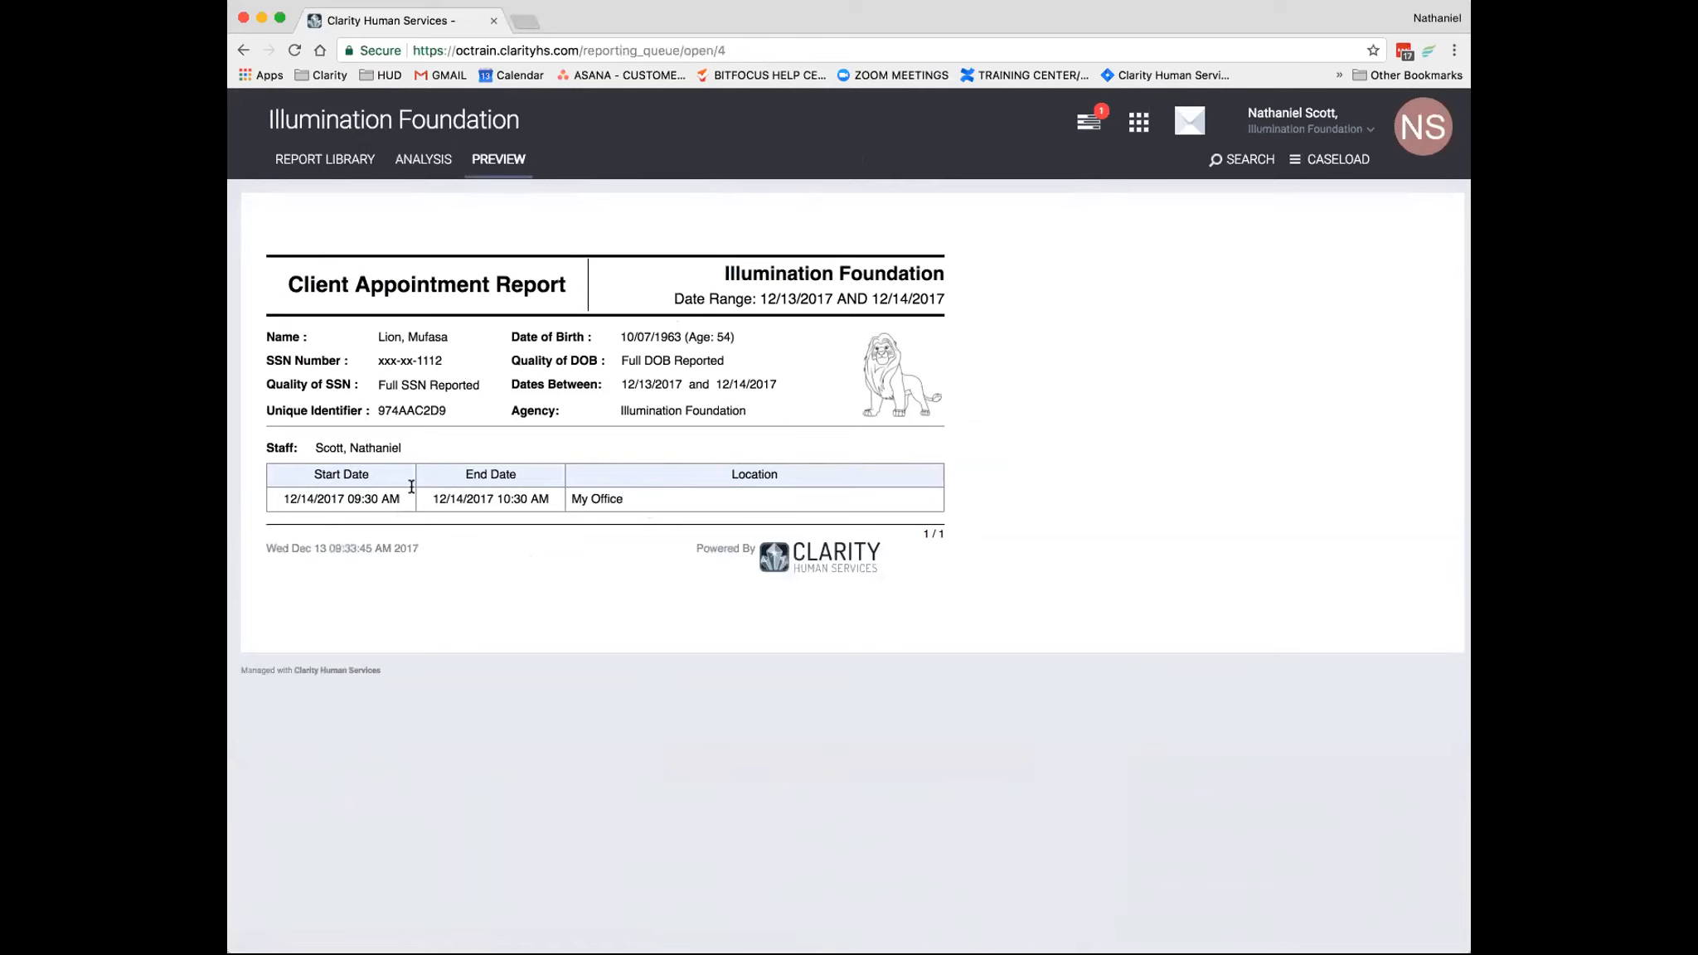
click(246, 51)
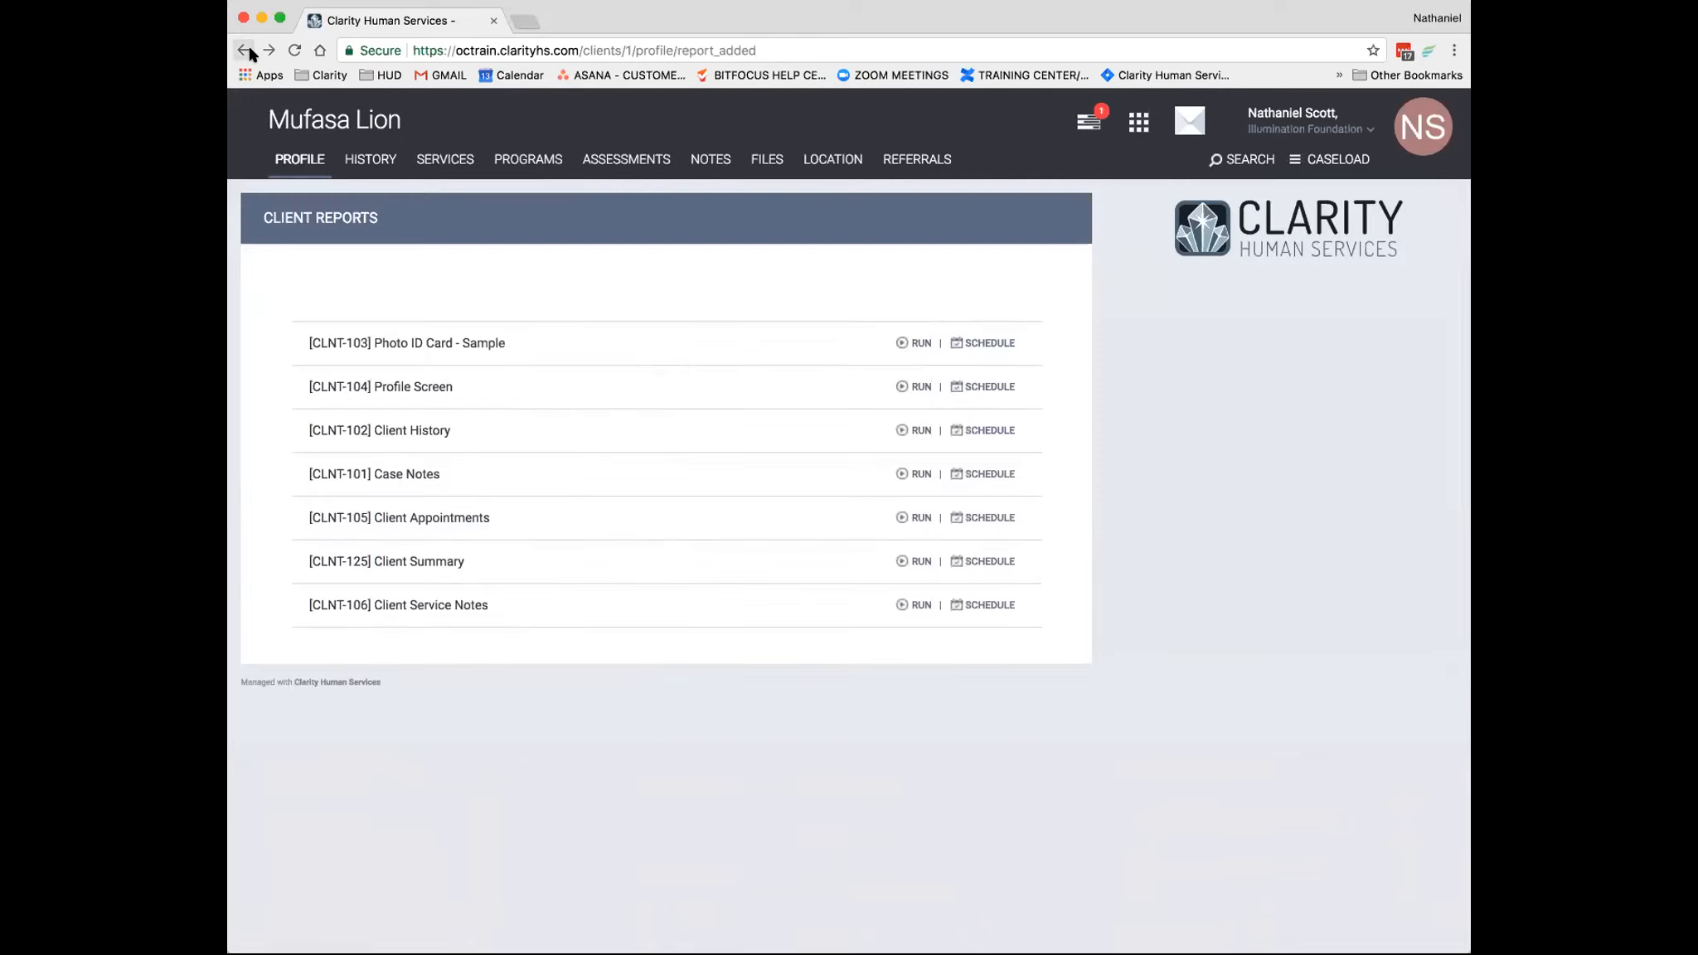
click(303, 160)
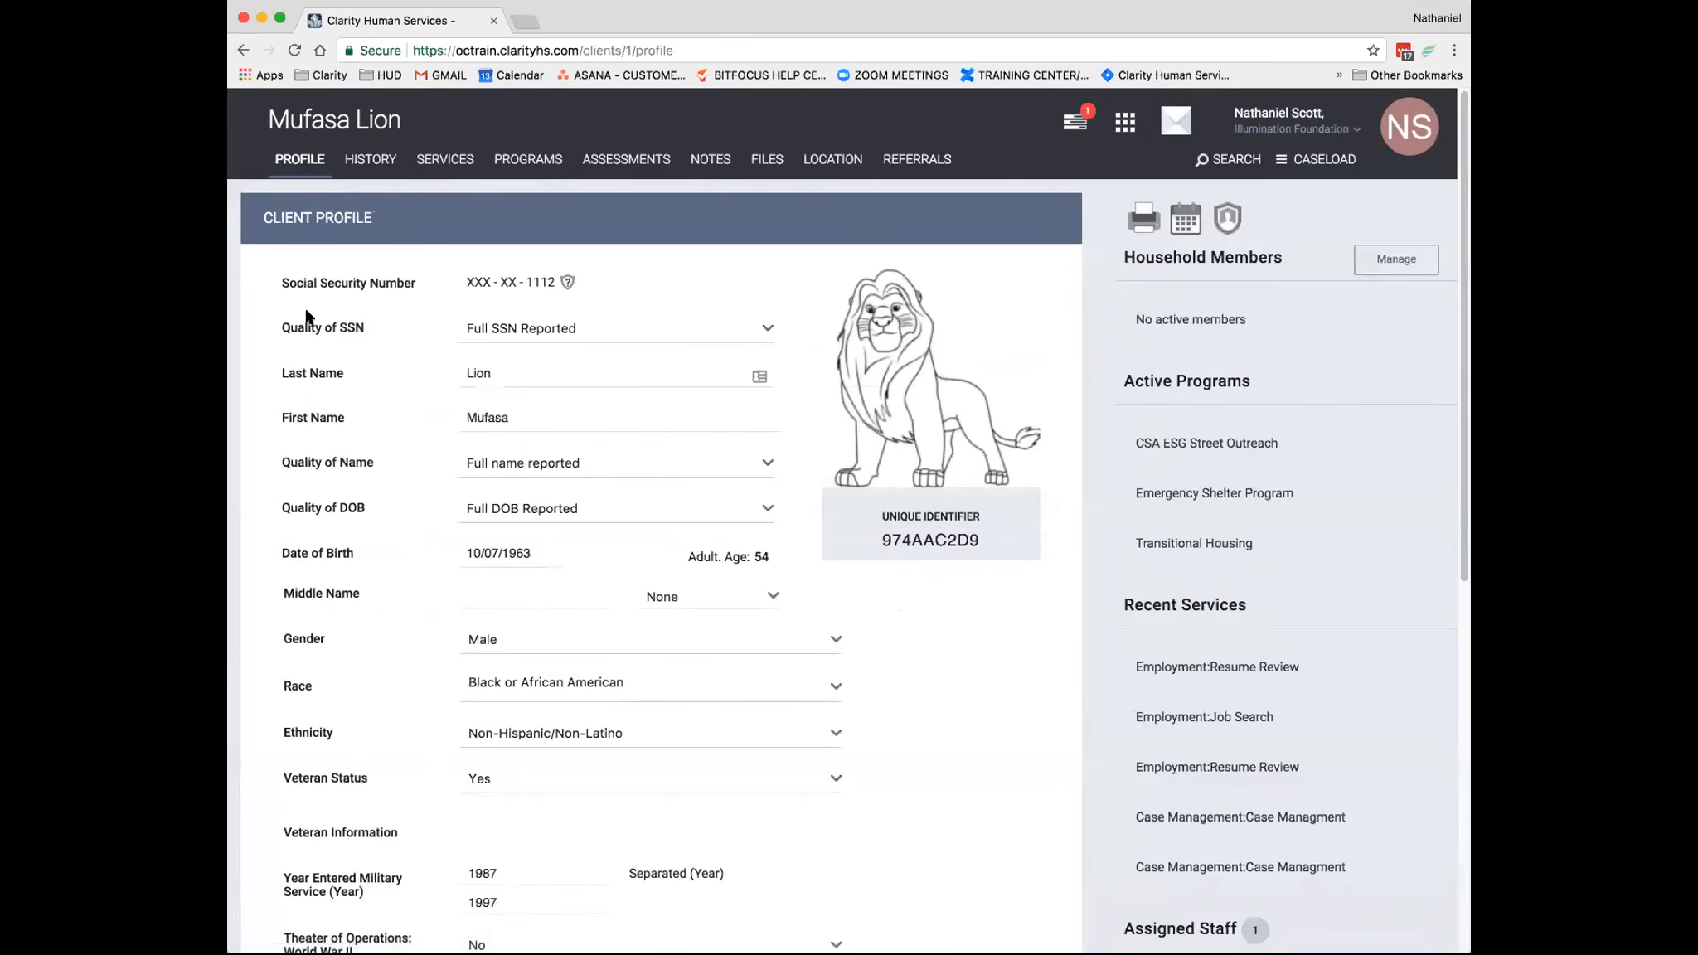
- View the client's privacy settings and the details of the existing release of information, and return to the profile
click(1228, 219)
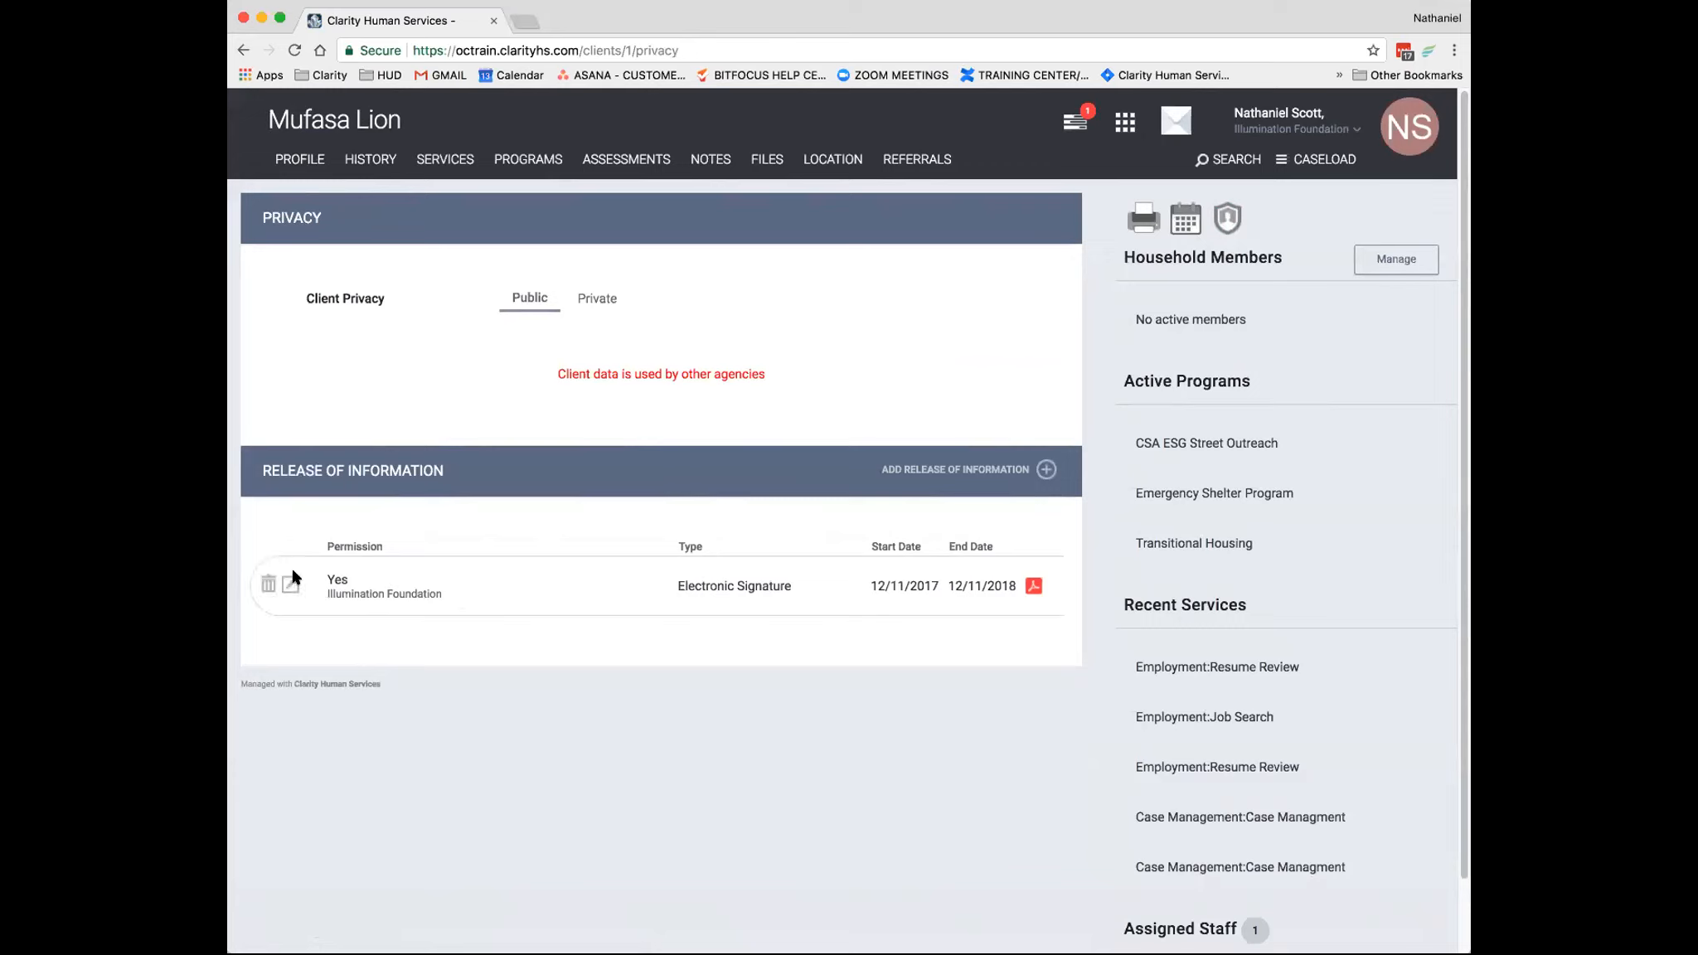
click(295, 586)
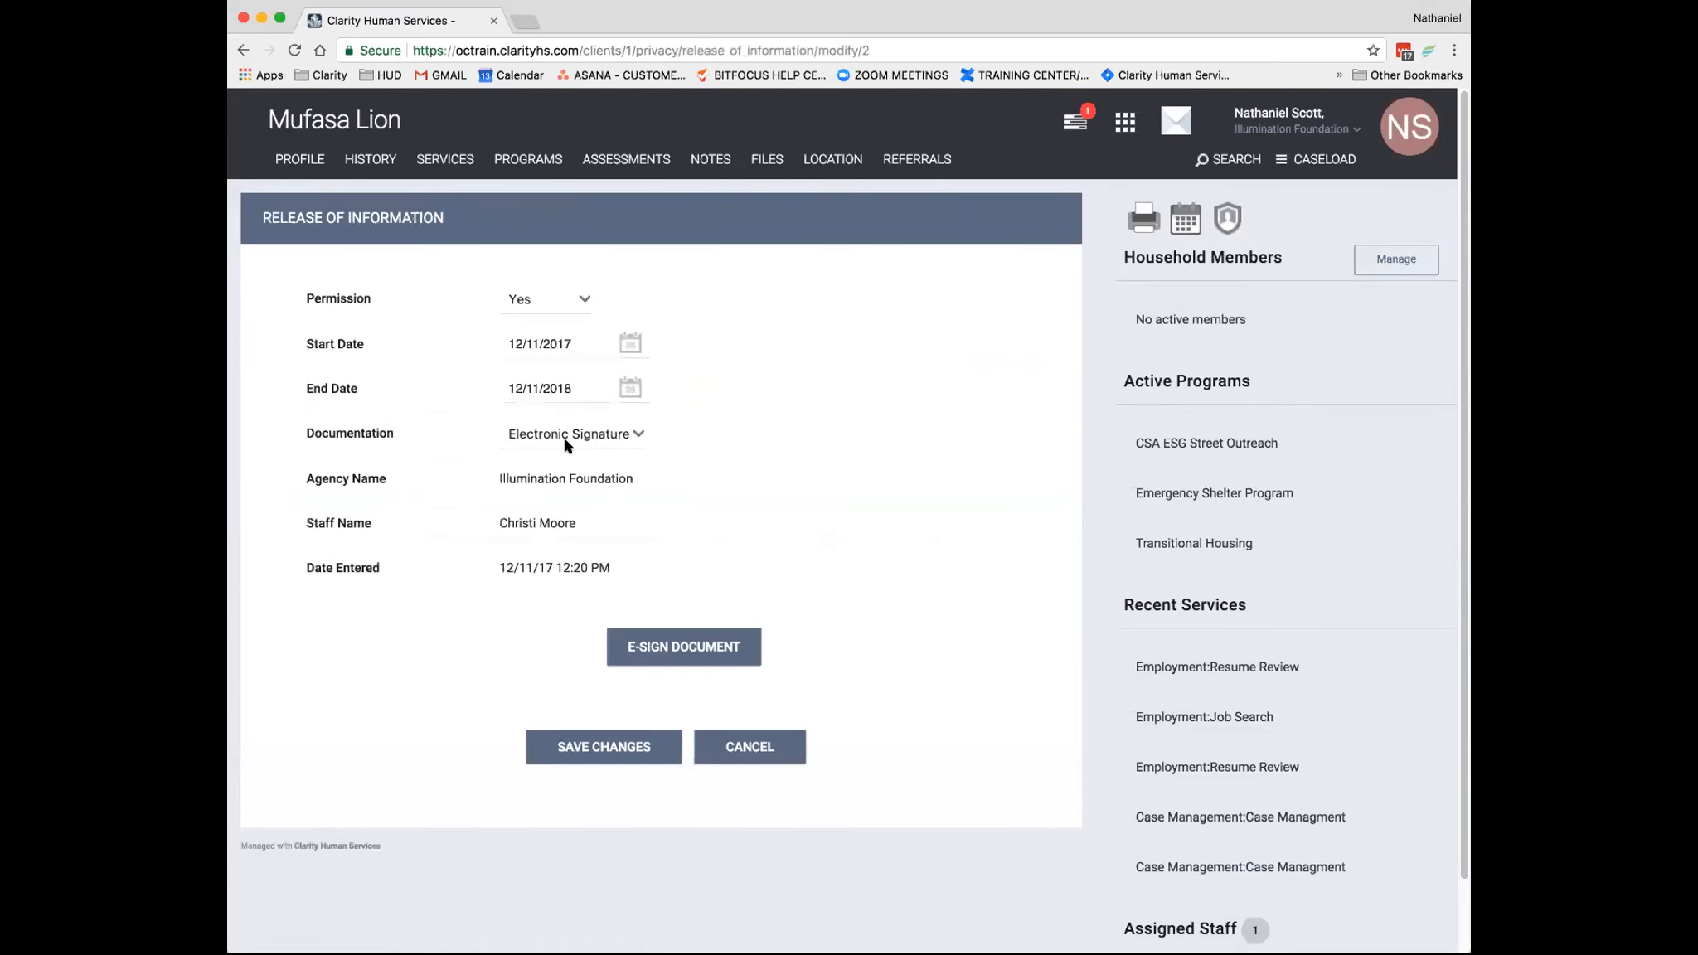
click(243, 51)
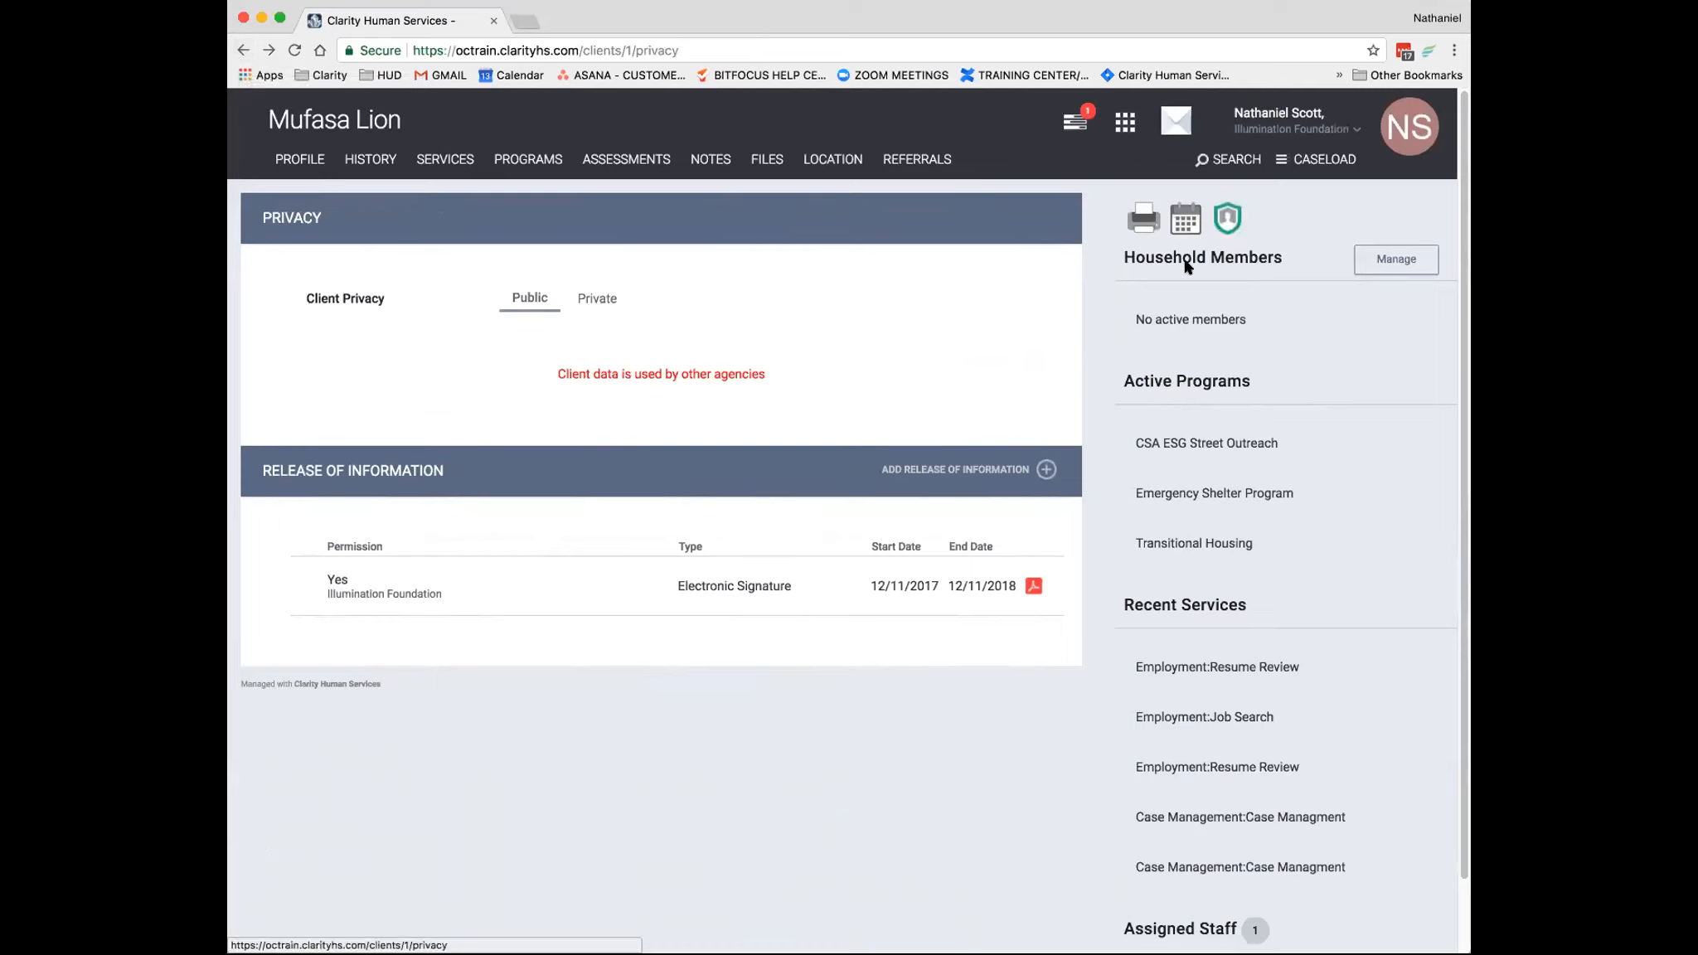
click(245, 52)
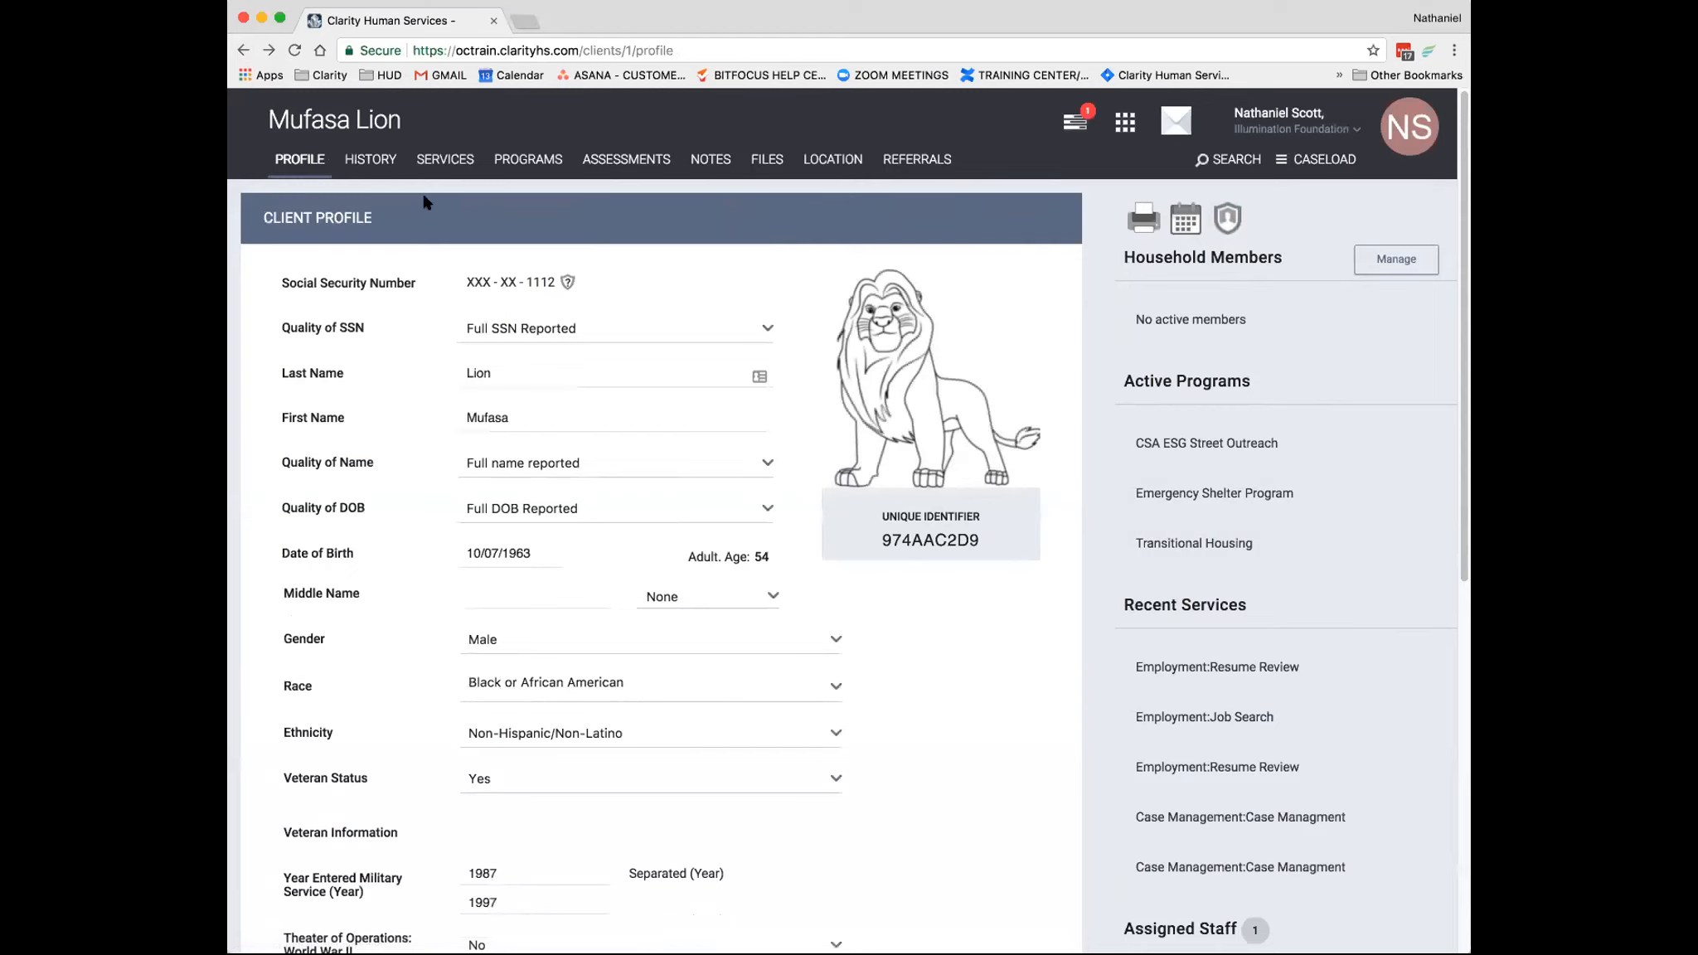
- Unmask the protected Social Security Number on the client's profile by opening it for editing
scroll(591, 288, down, 2)
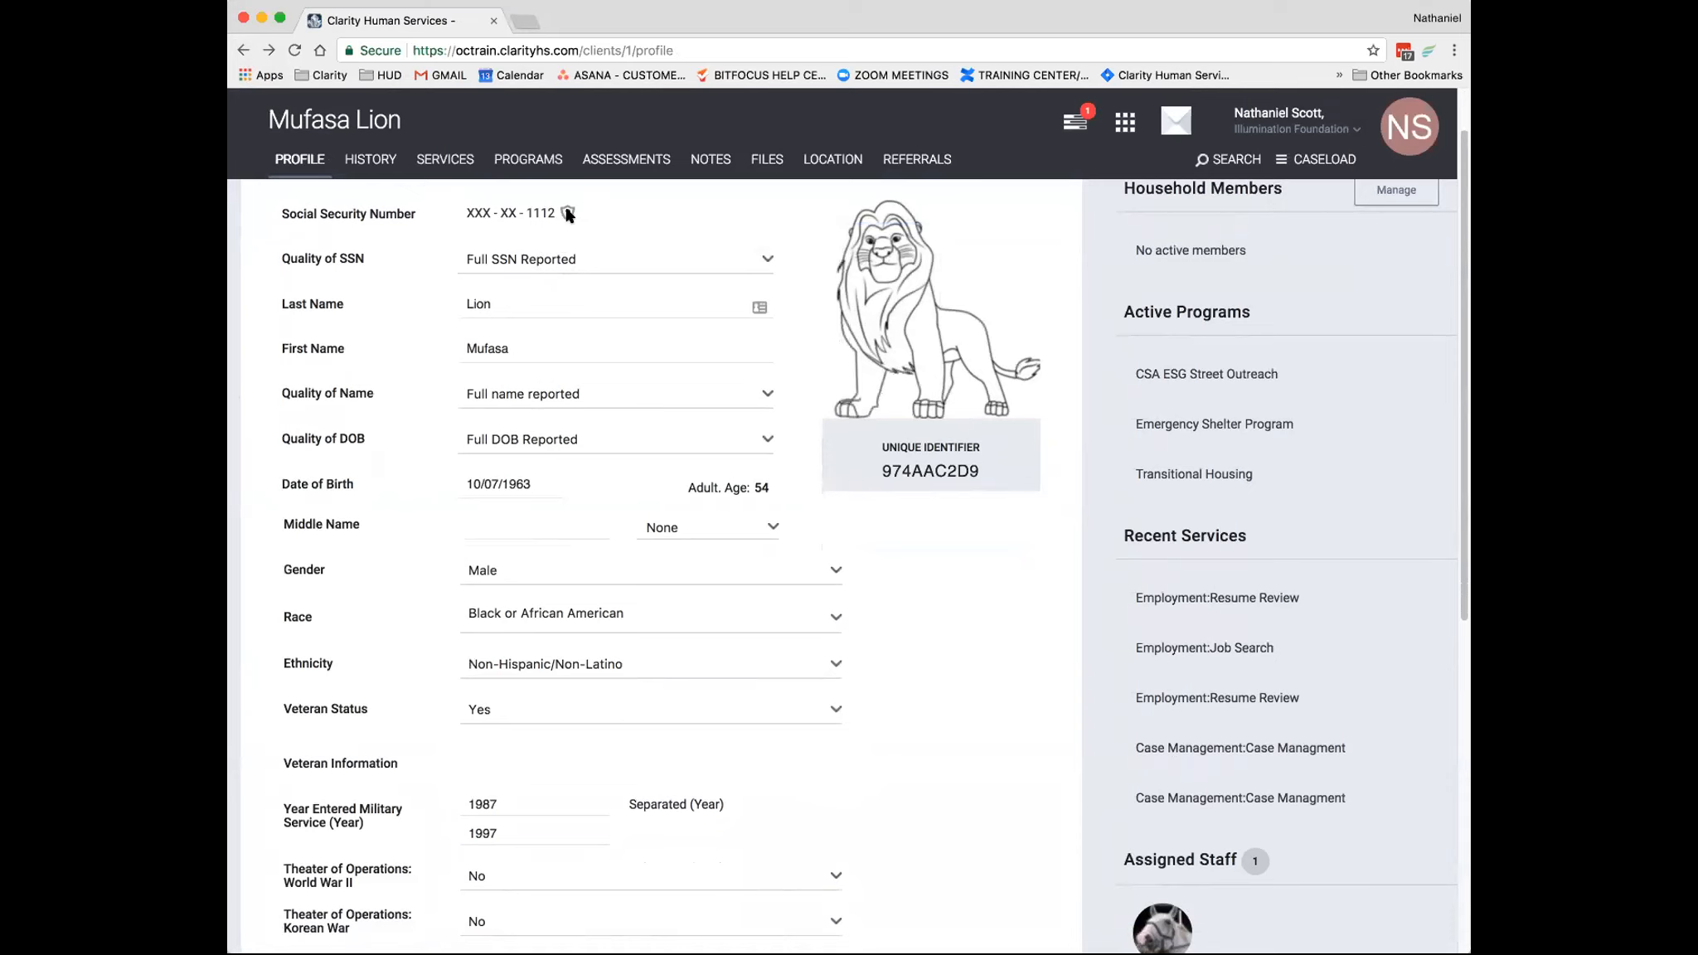
mouse_move(568, 214)
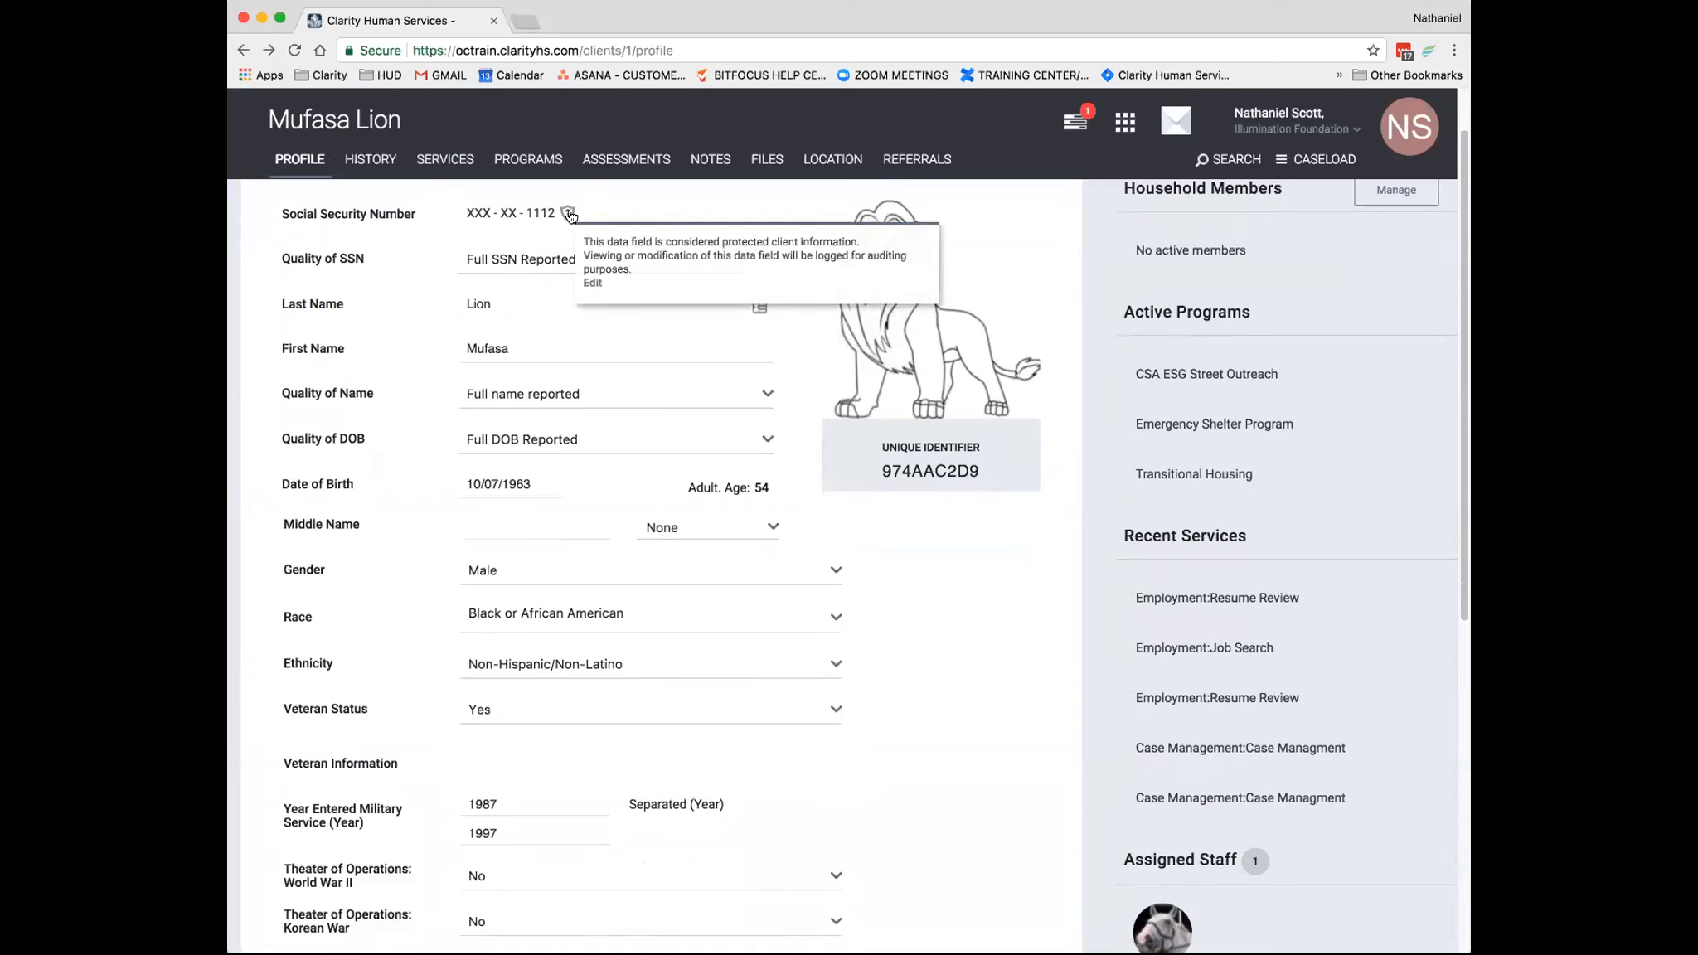
click(594, 284)
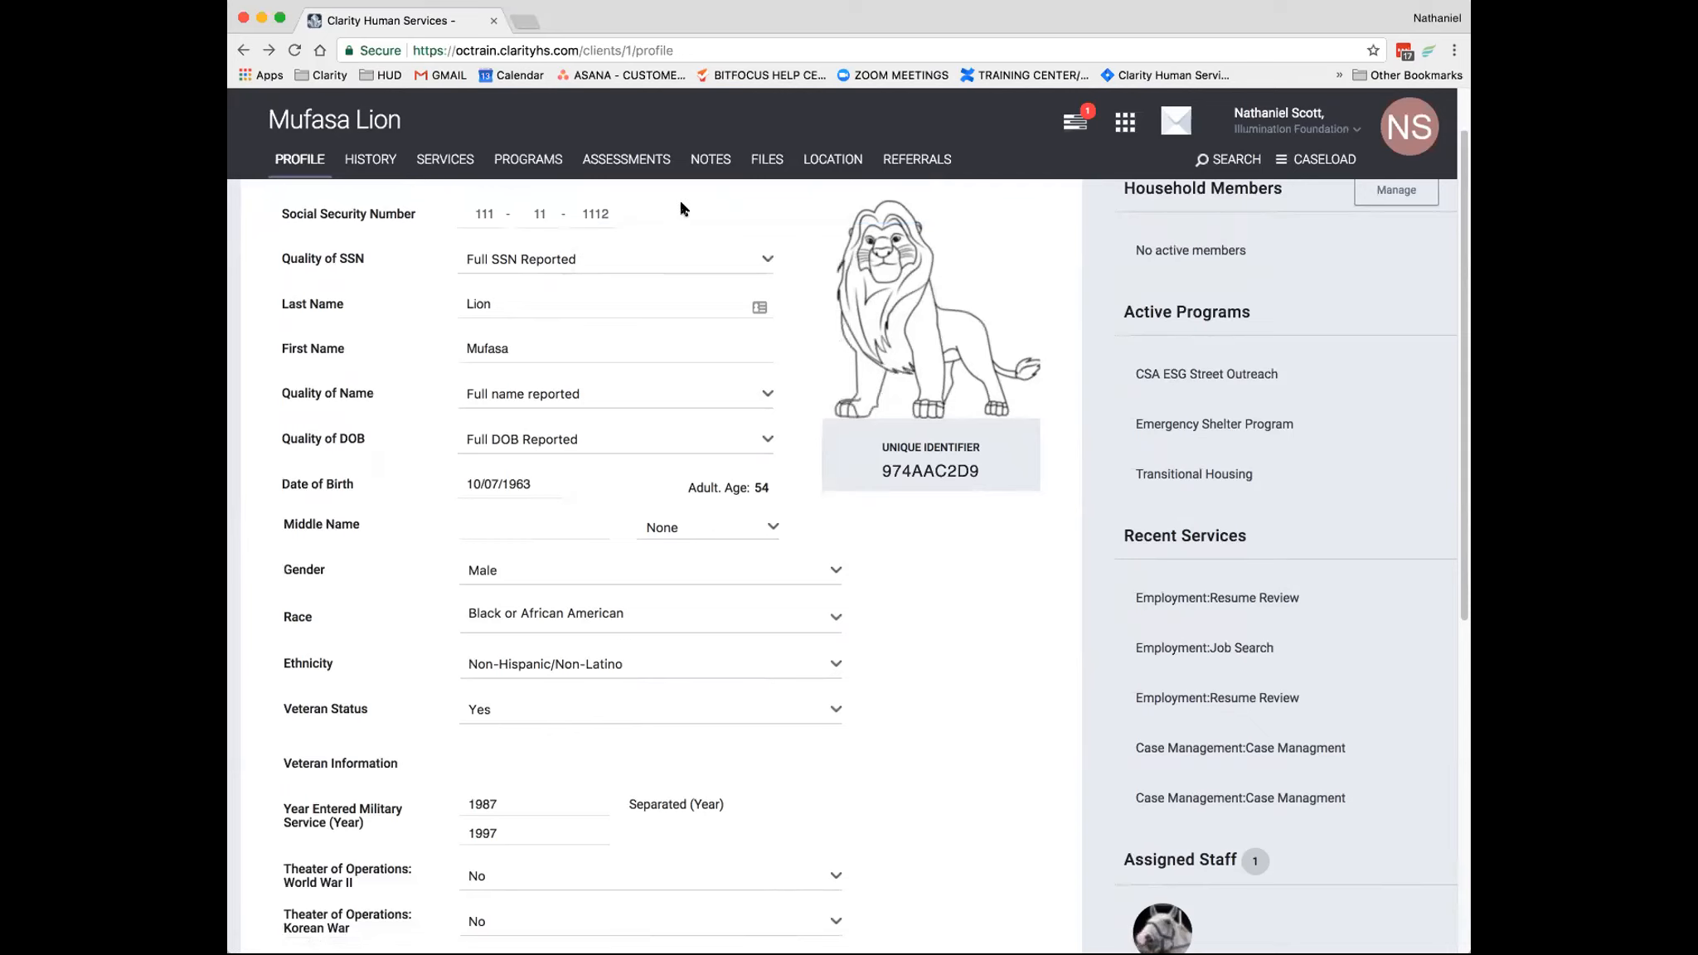
scroll(676, 238, up, 1)
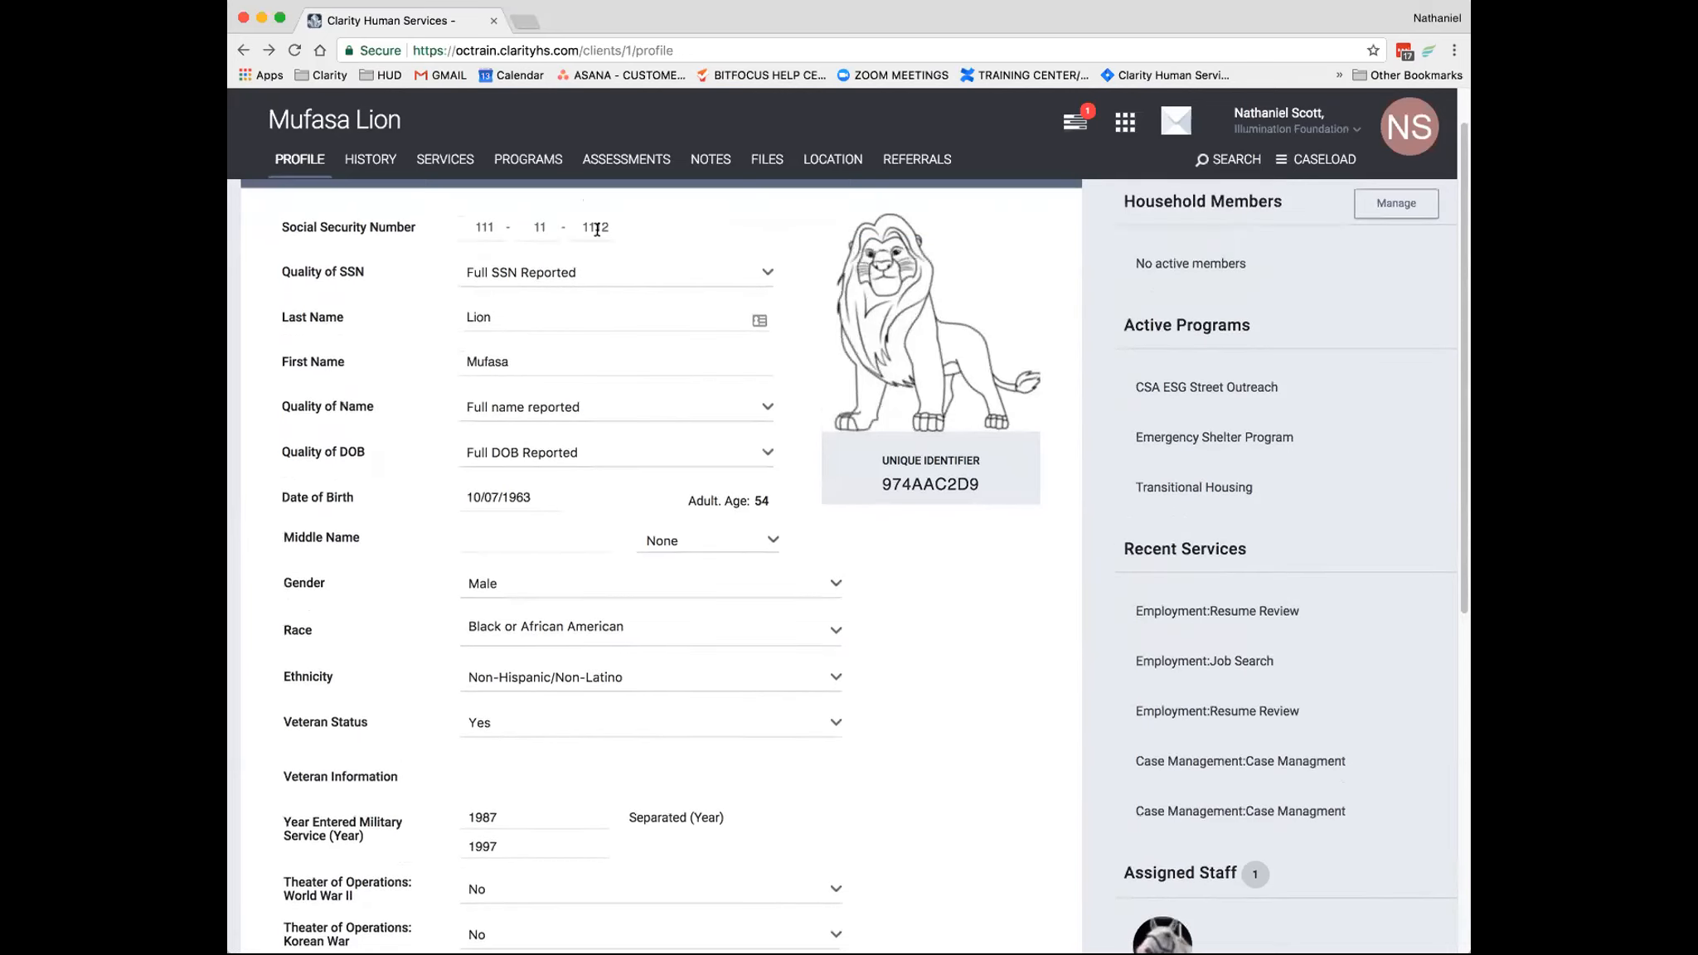
- Review the client's profile fields, from name and date of birth quality through demographics to veteran information
scroll(415, 277, down, 1)
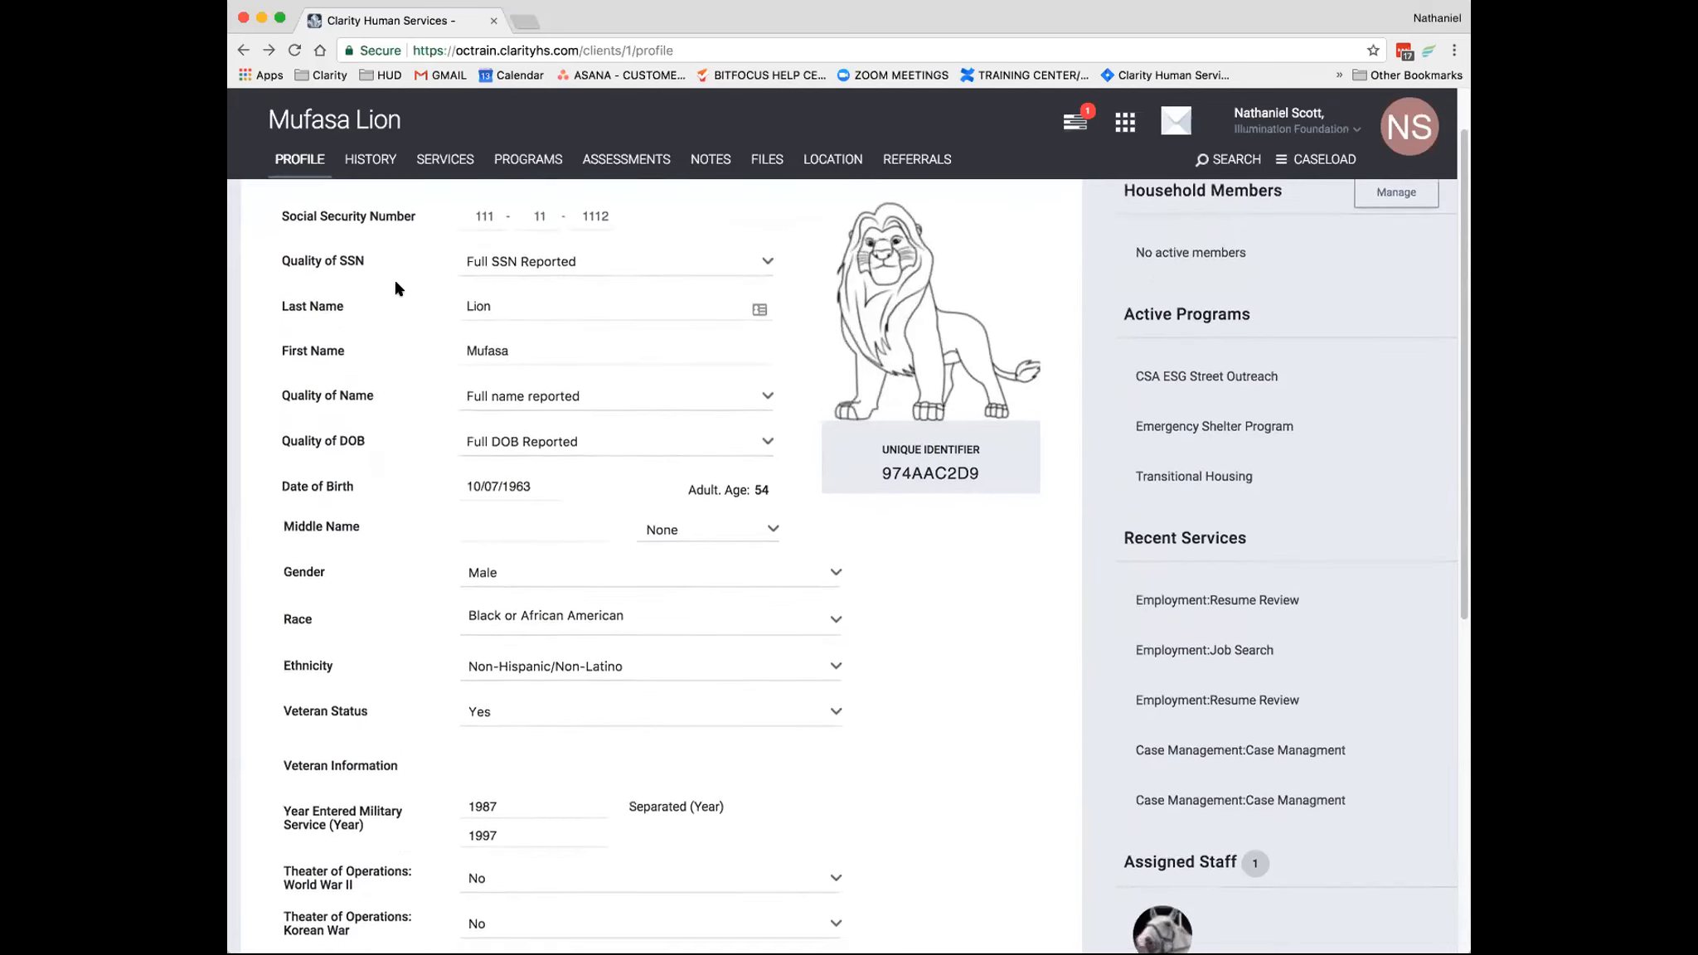
scroll(398, 286, down, 3)
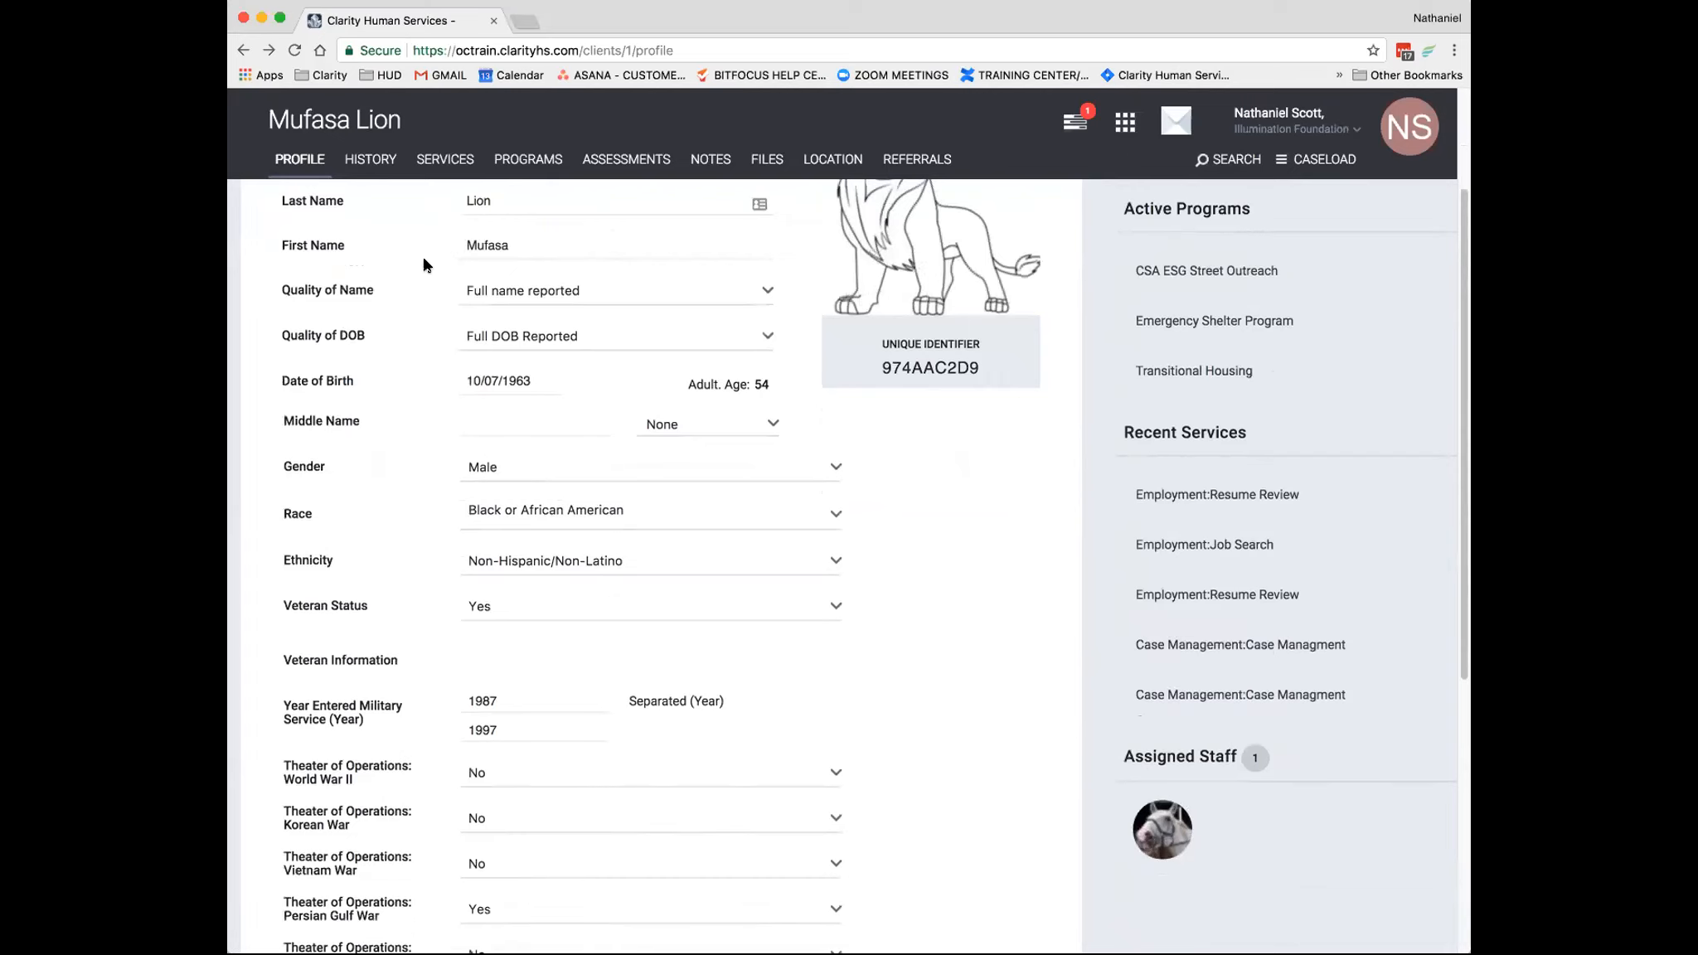
scroll(414, 270, down, 1)
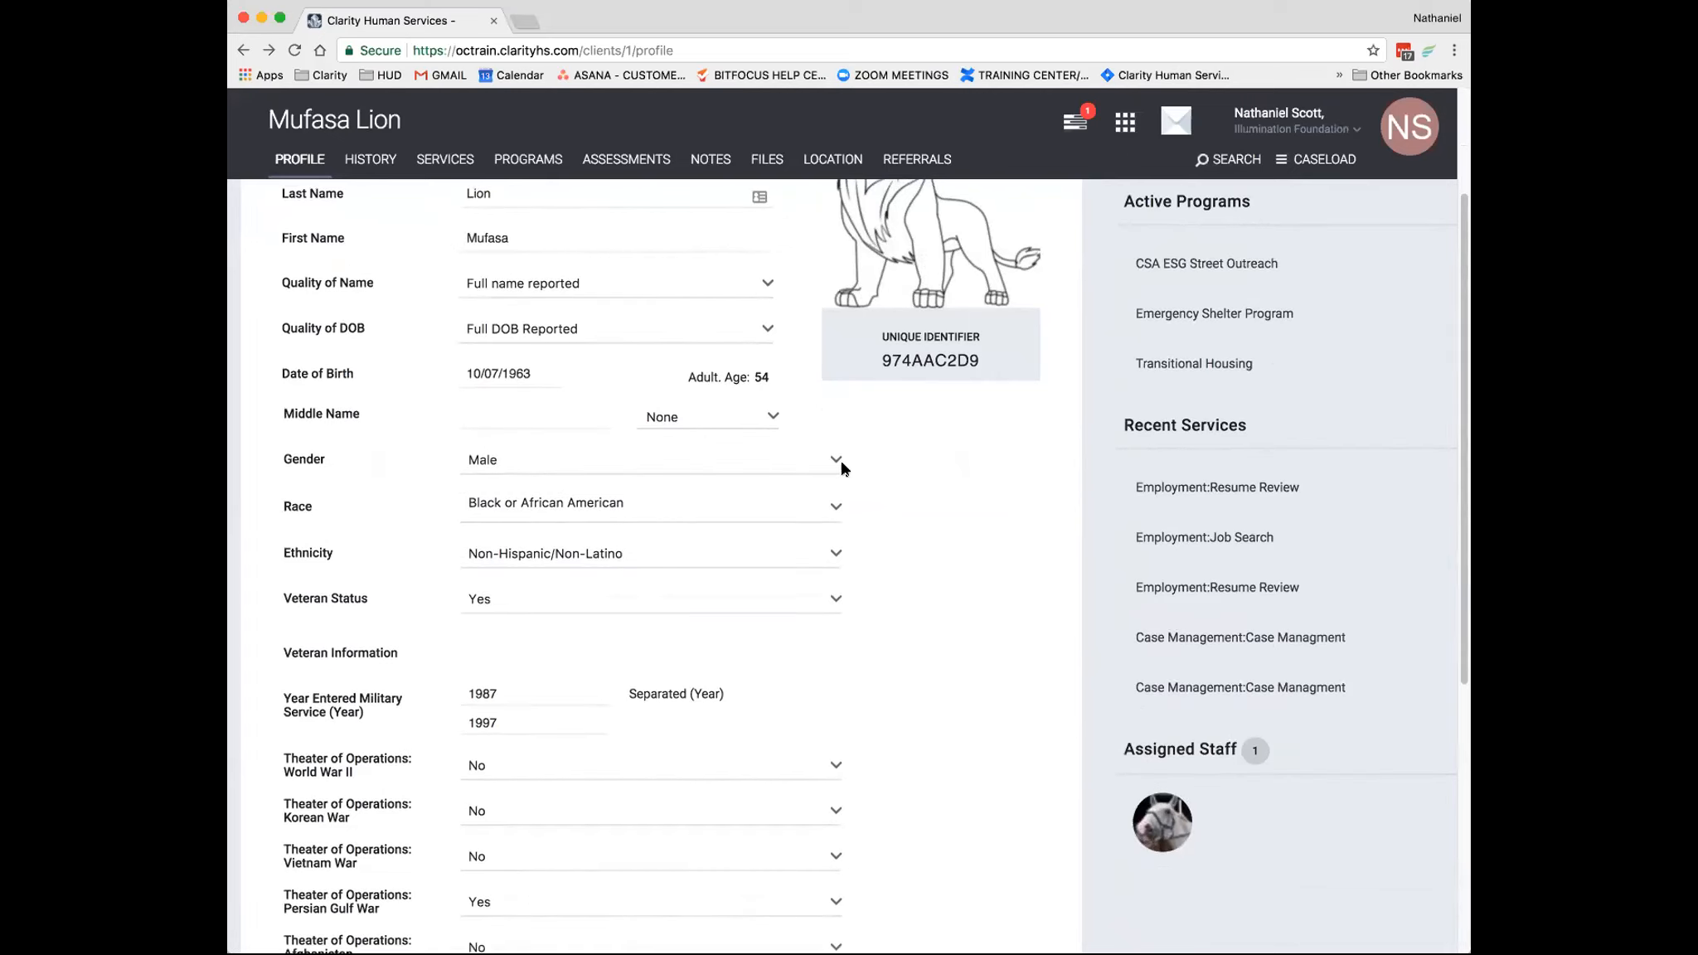
scroll(560, 393, down, 5)
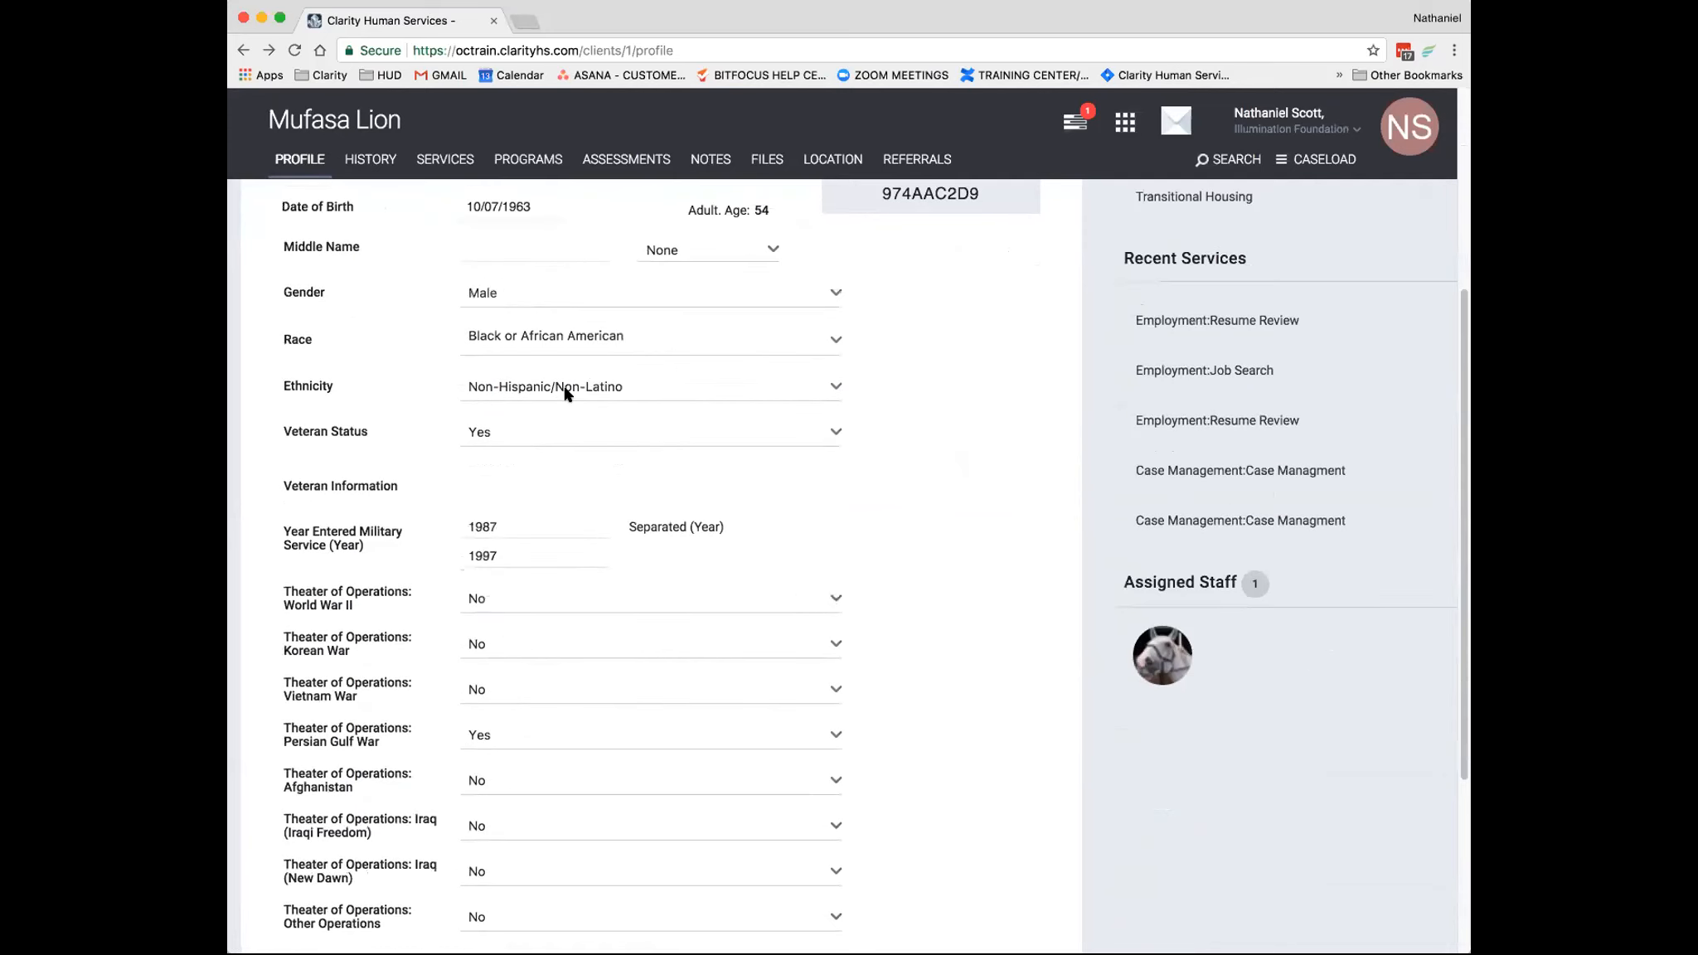
scroll(603, 393, up, 8)
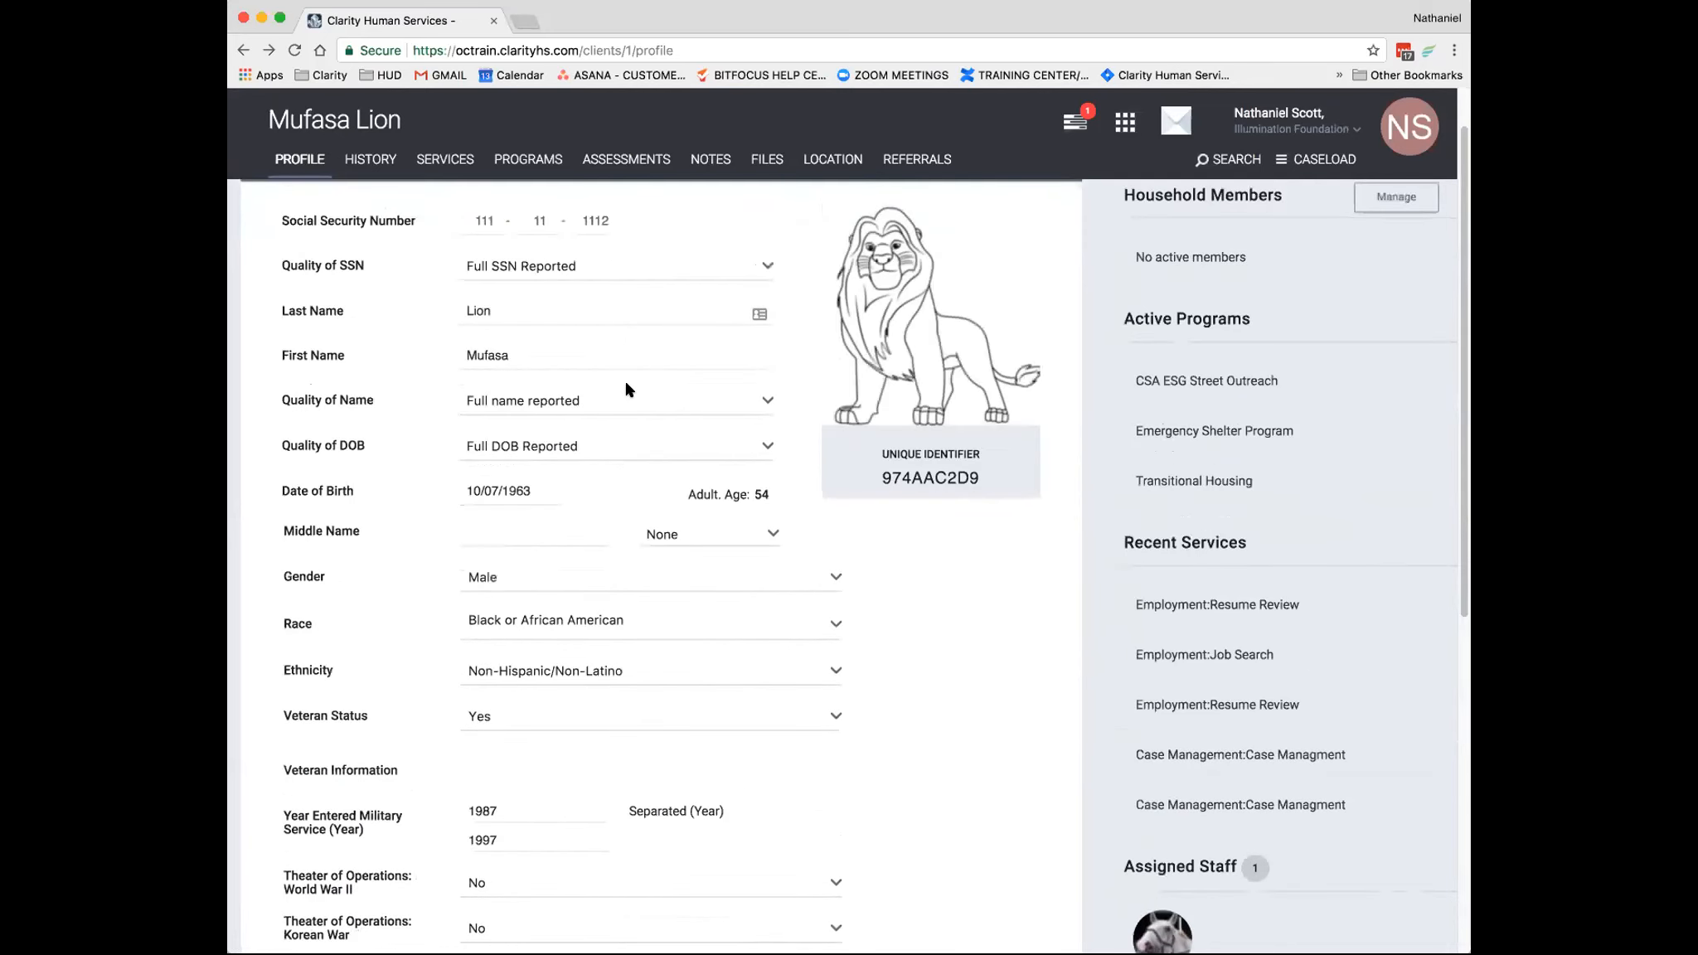
scroll(618, 398, down, 3)
scroll(604, 401, up, 4)
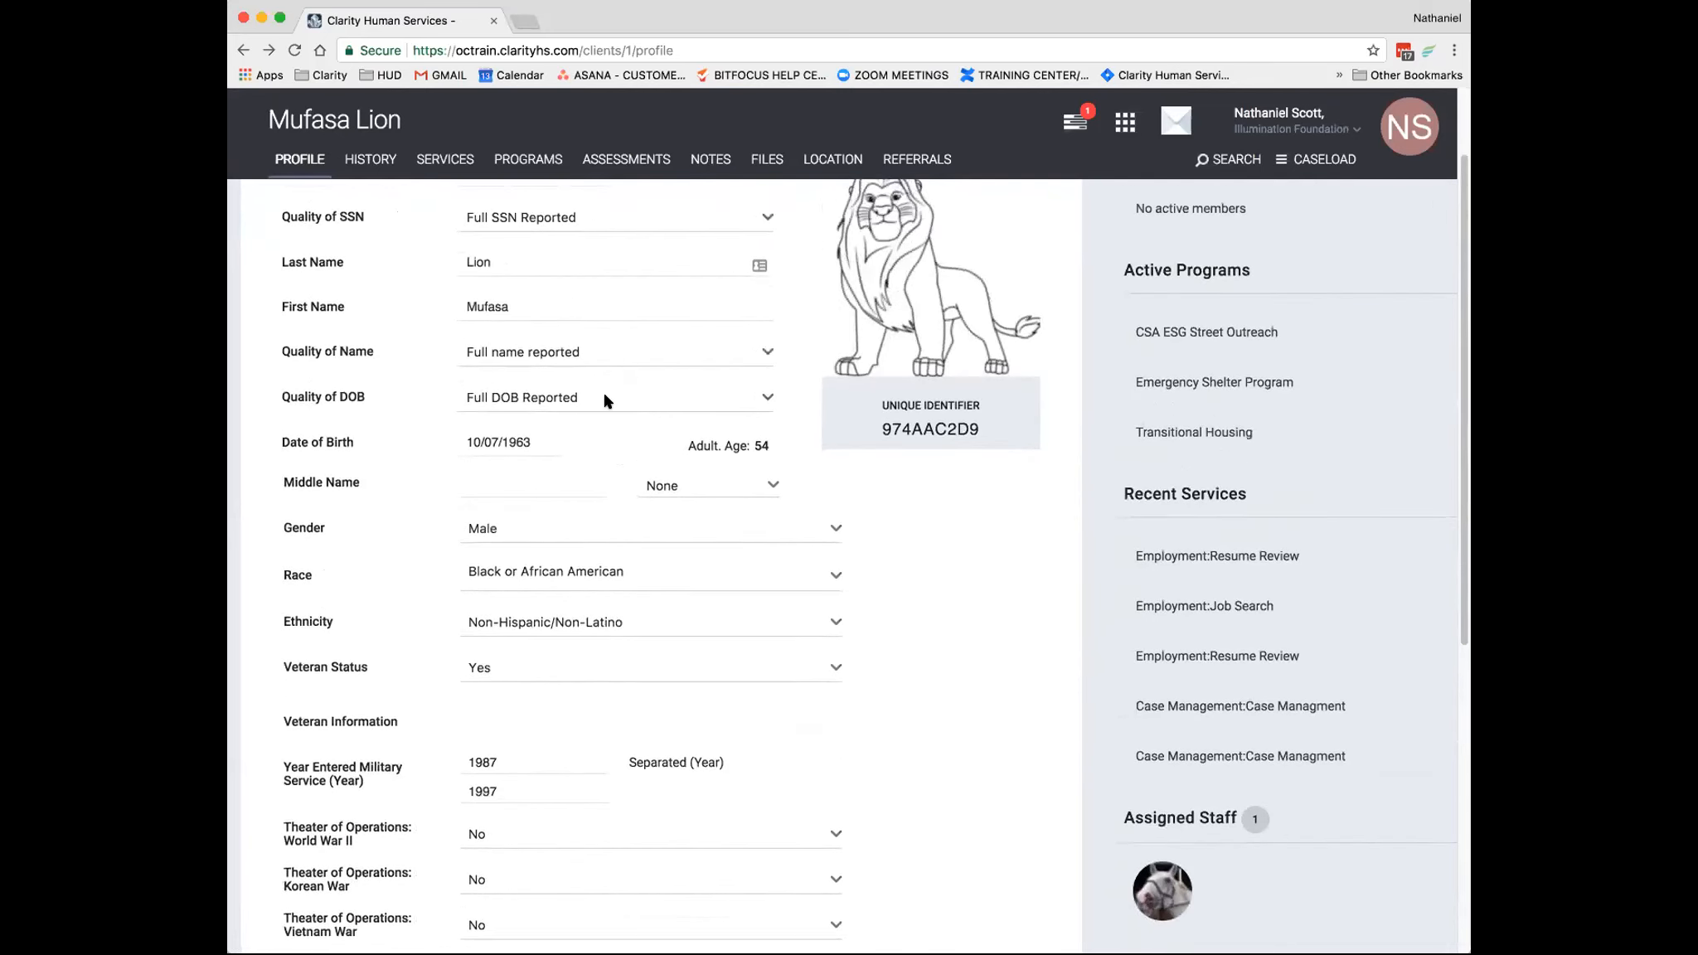
scroll(602, 400, down, 1)
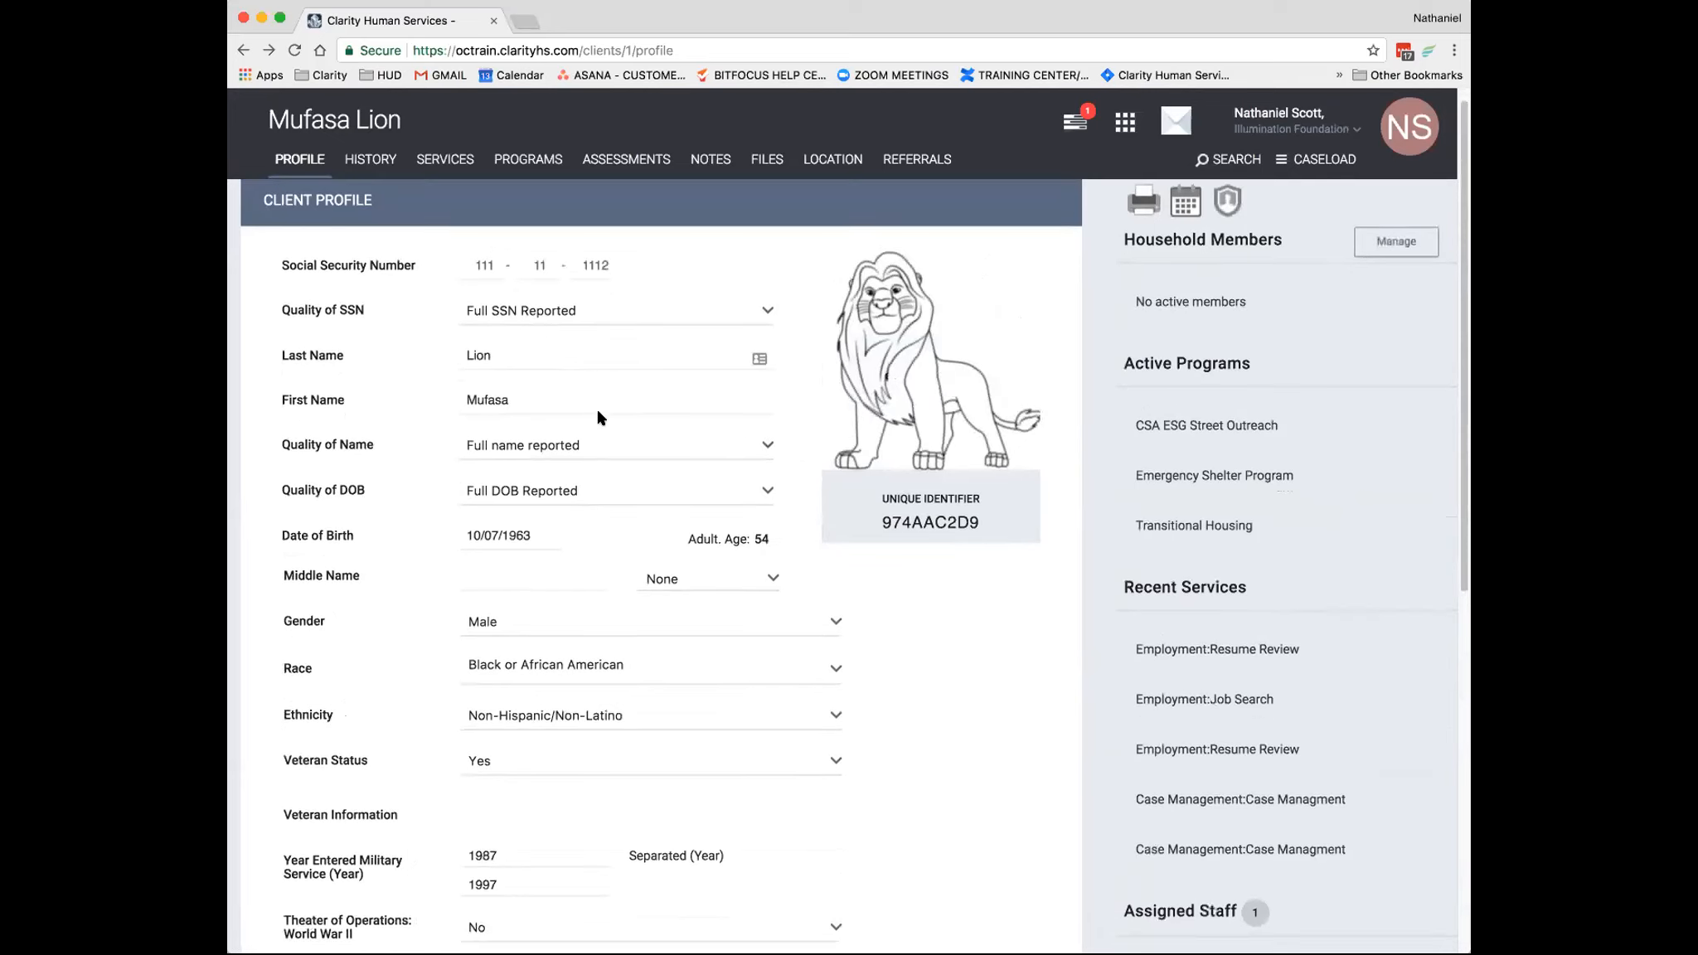
scroll(555, 423, down, 6)
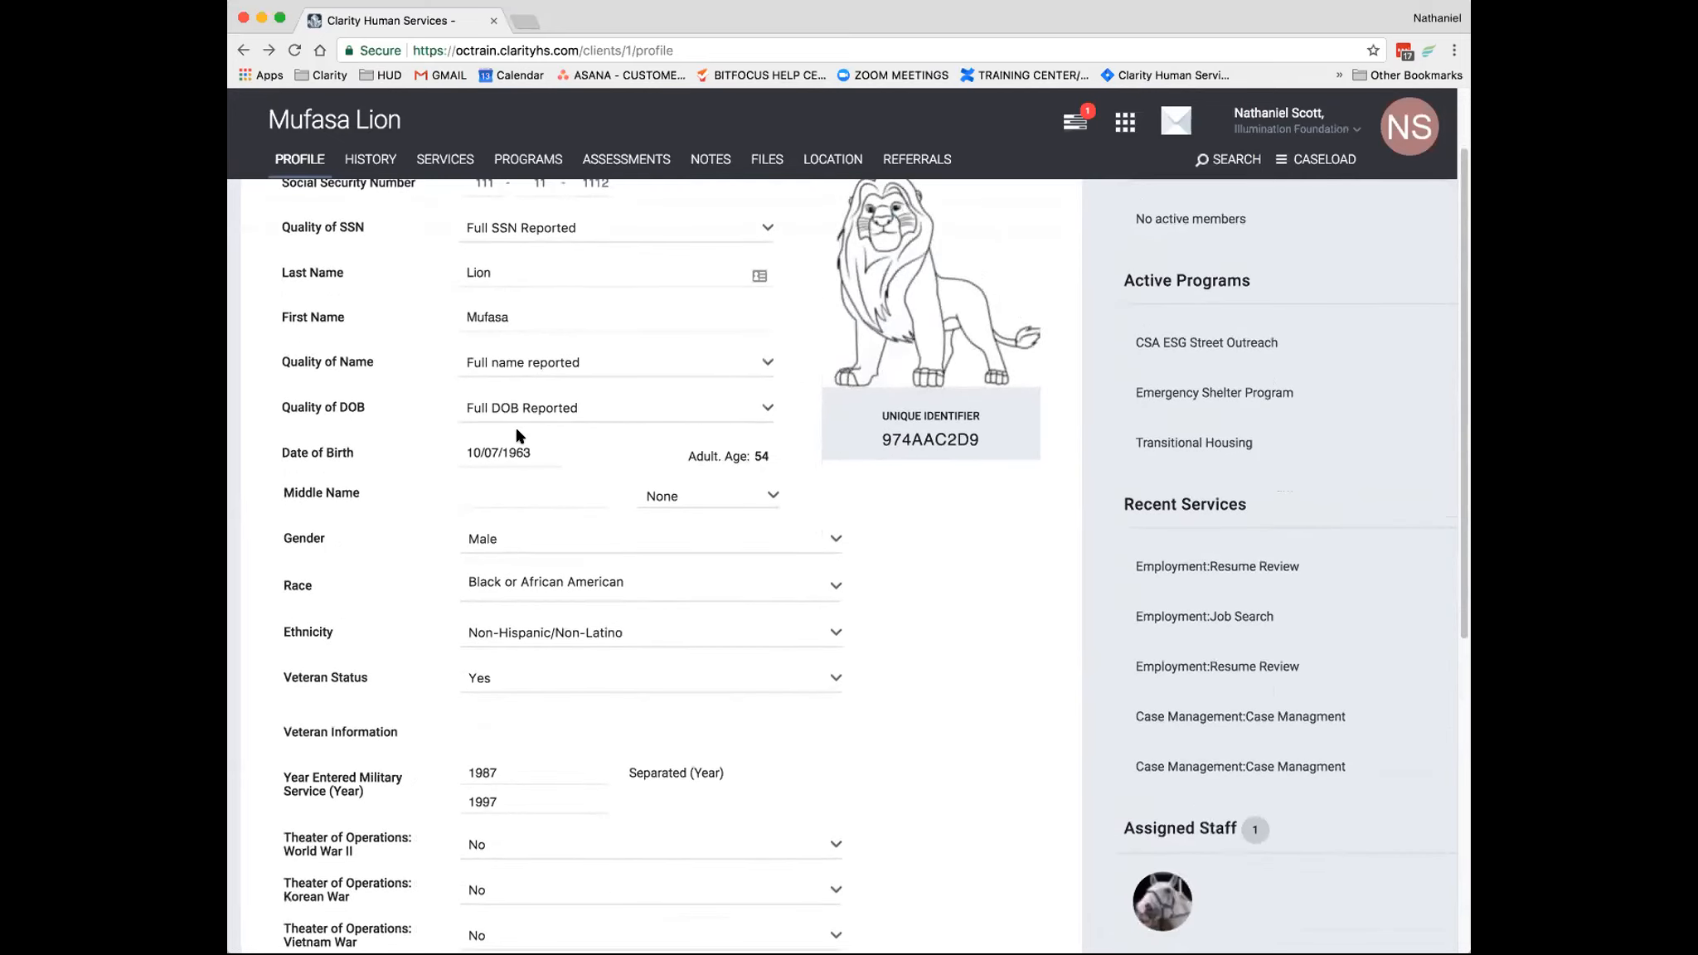
scroll(514, 459, down, 15)
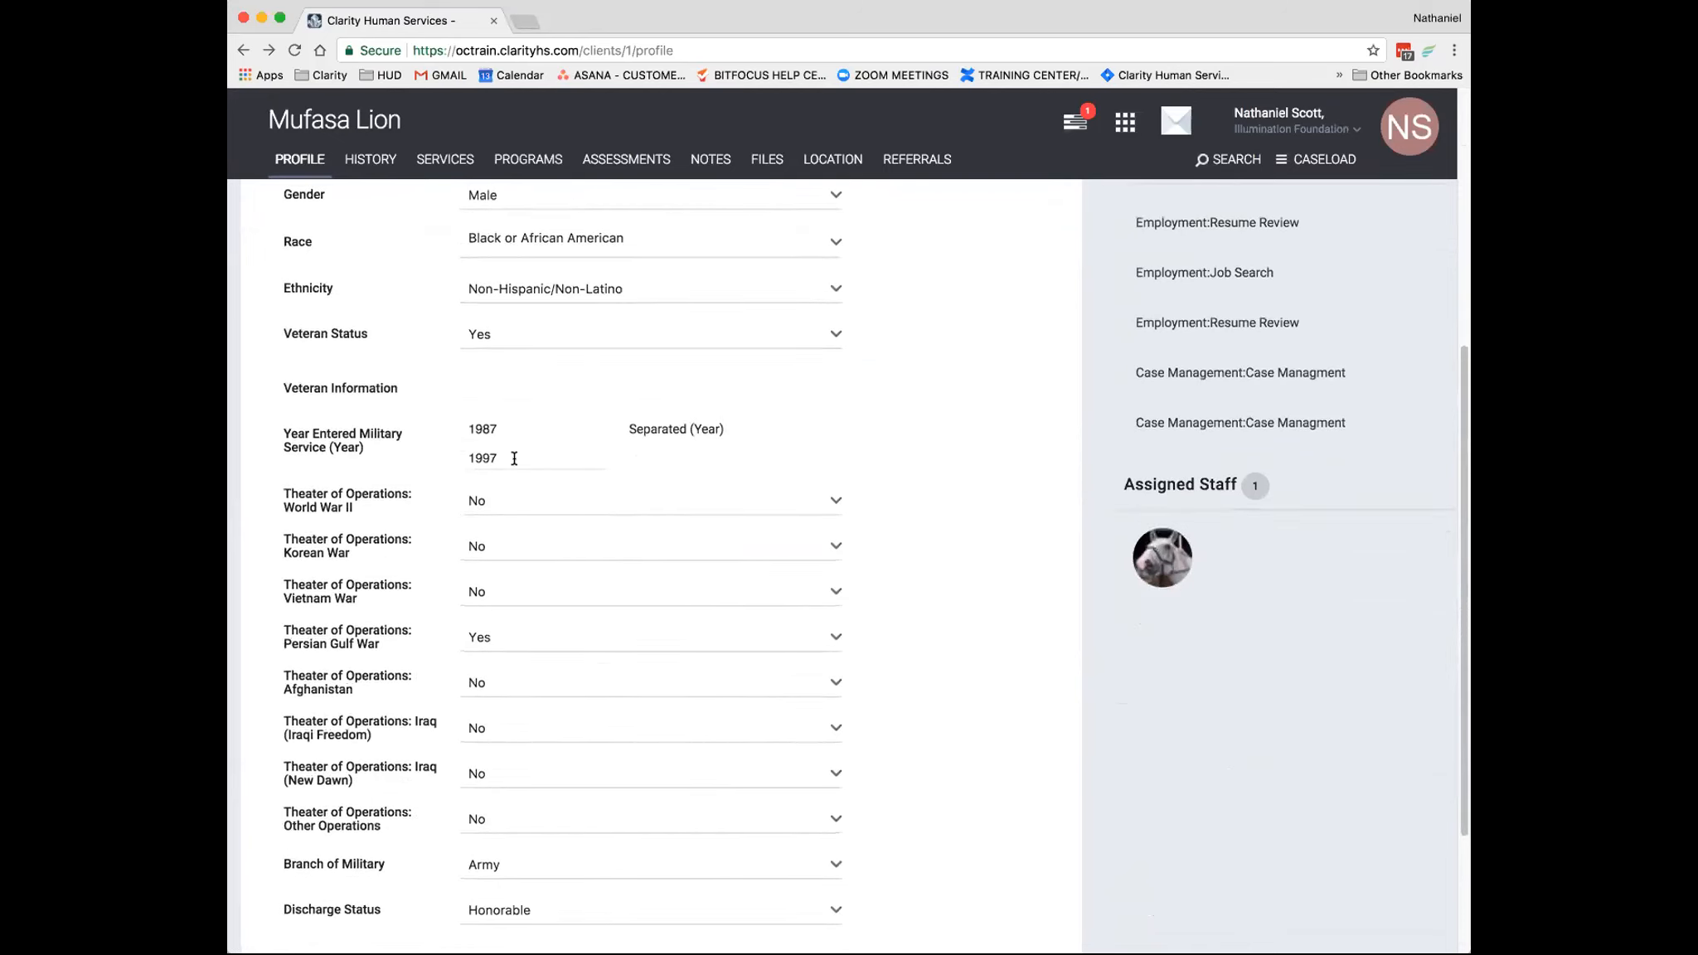
scroll(519, 464, up, 20)
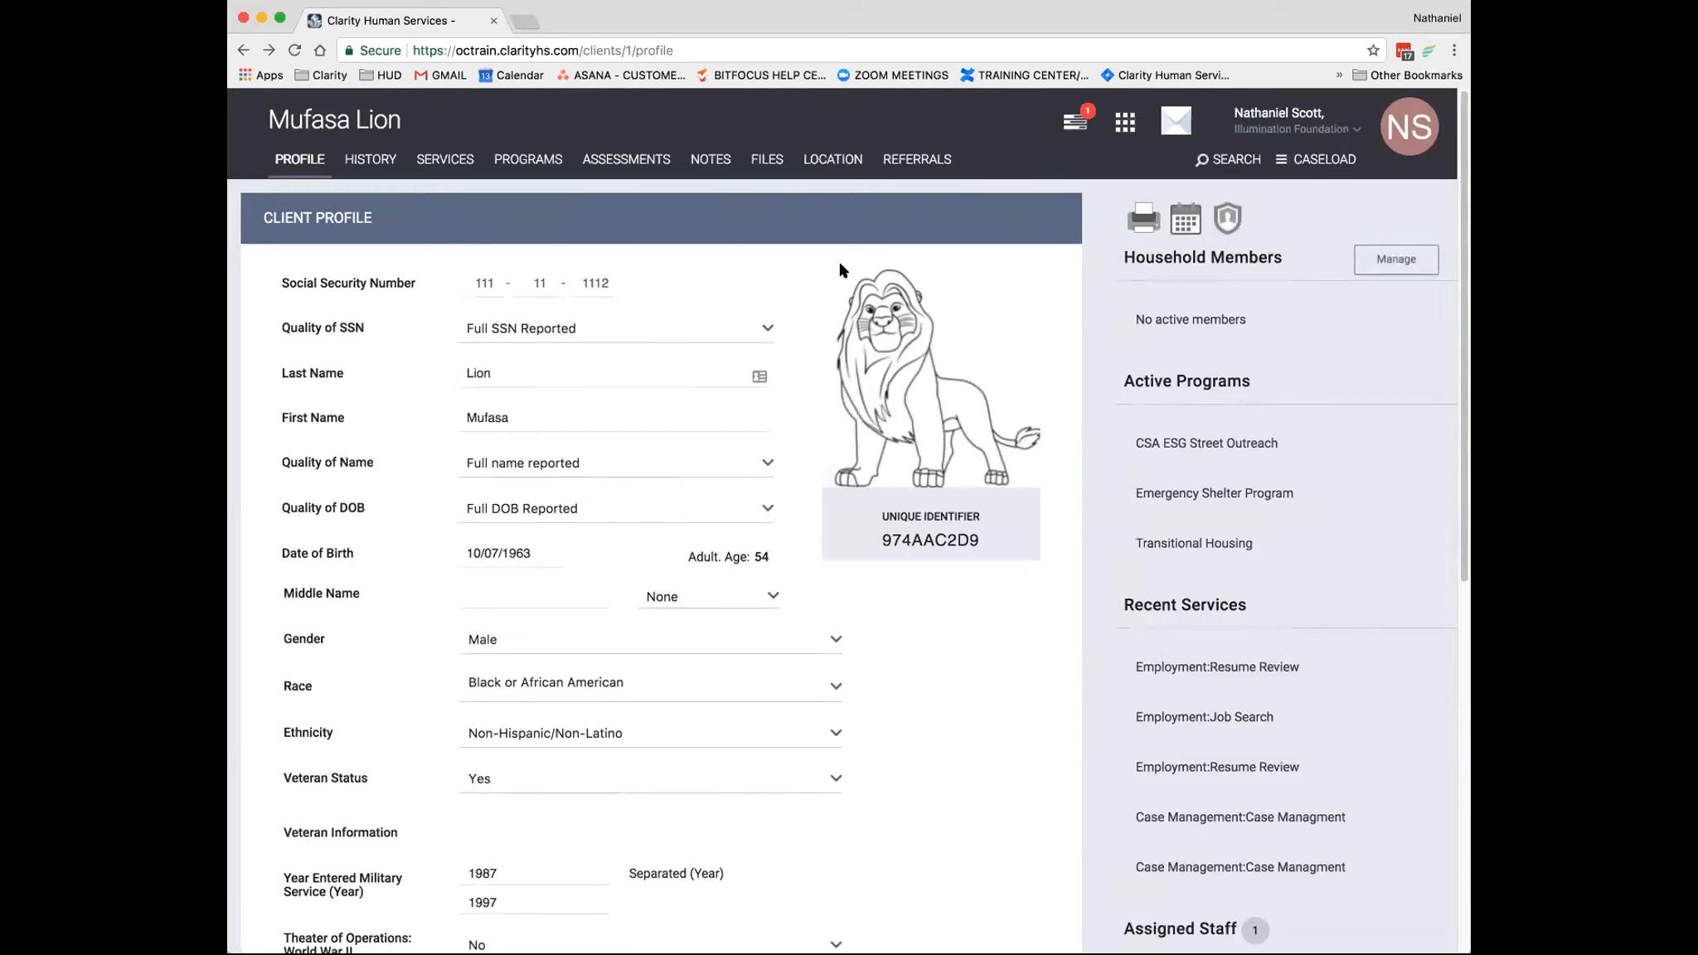
- Open the client search and look for a different client by partial first and last name
click(1220, 160)
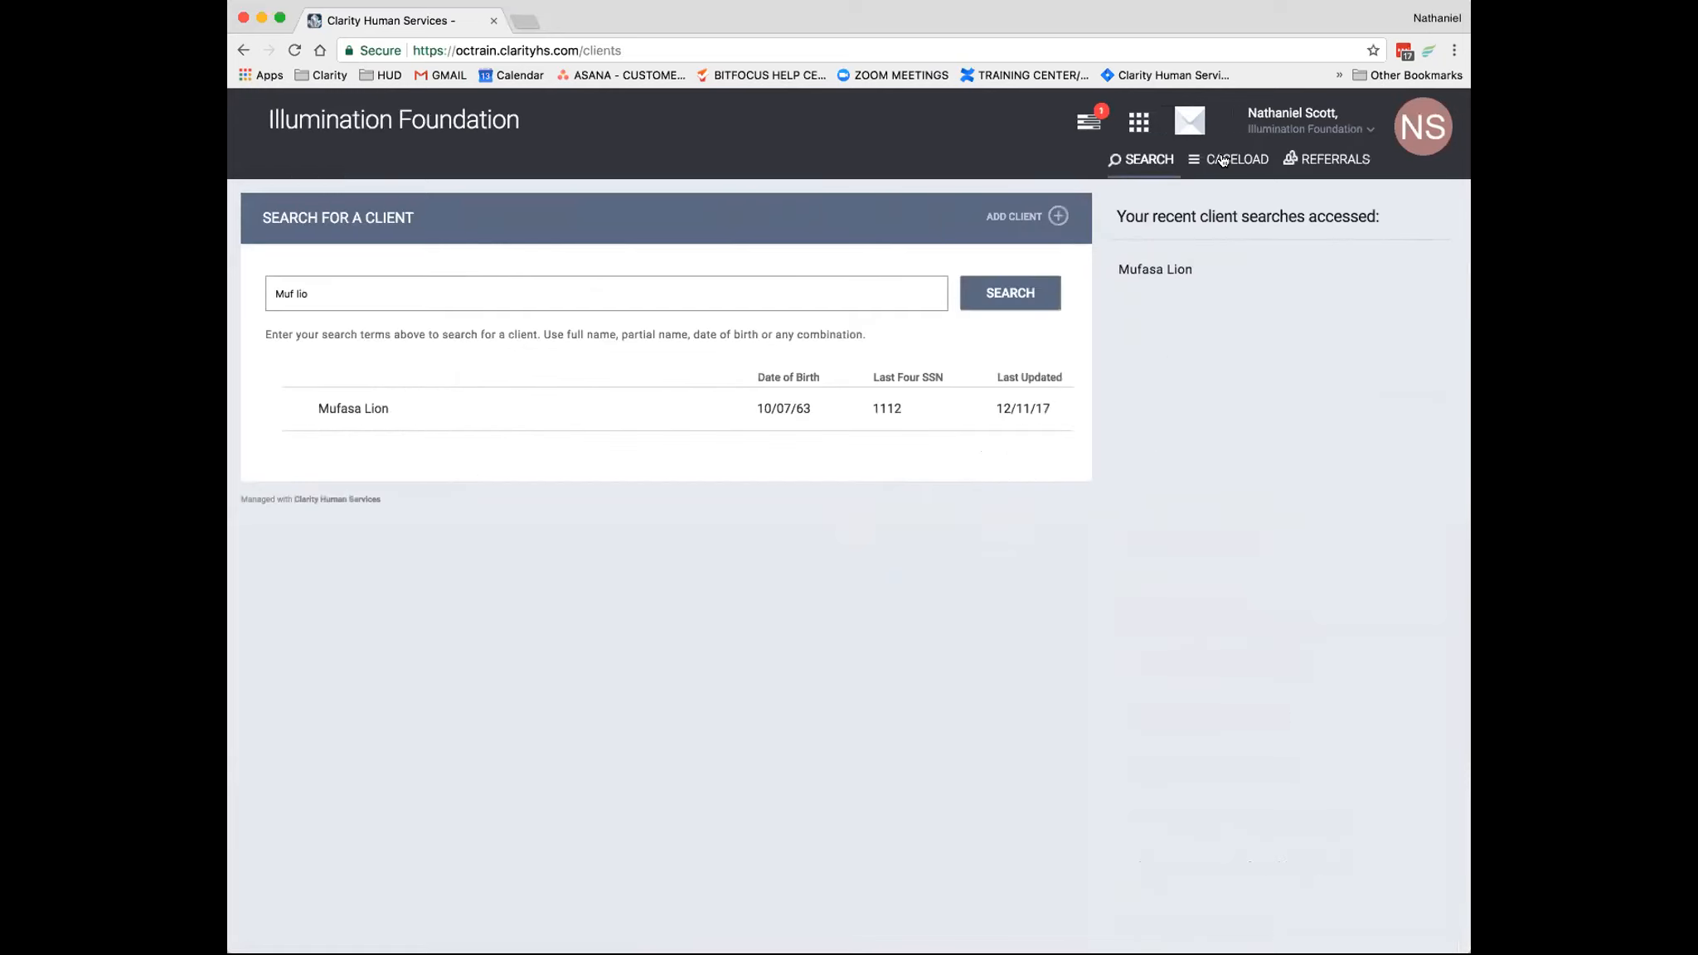
triple_click(318, 303)
key(BackSpace)
text(Pet Carr)
key(Return)
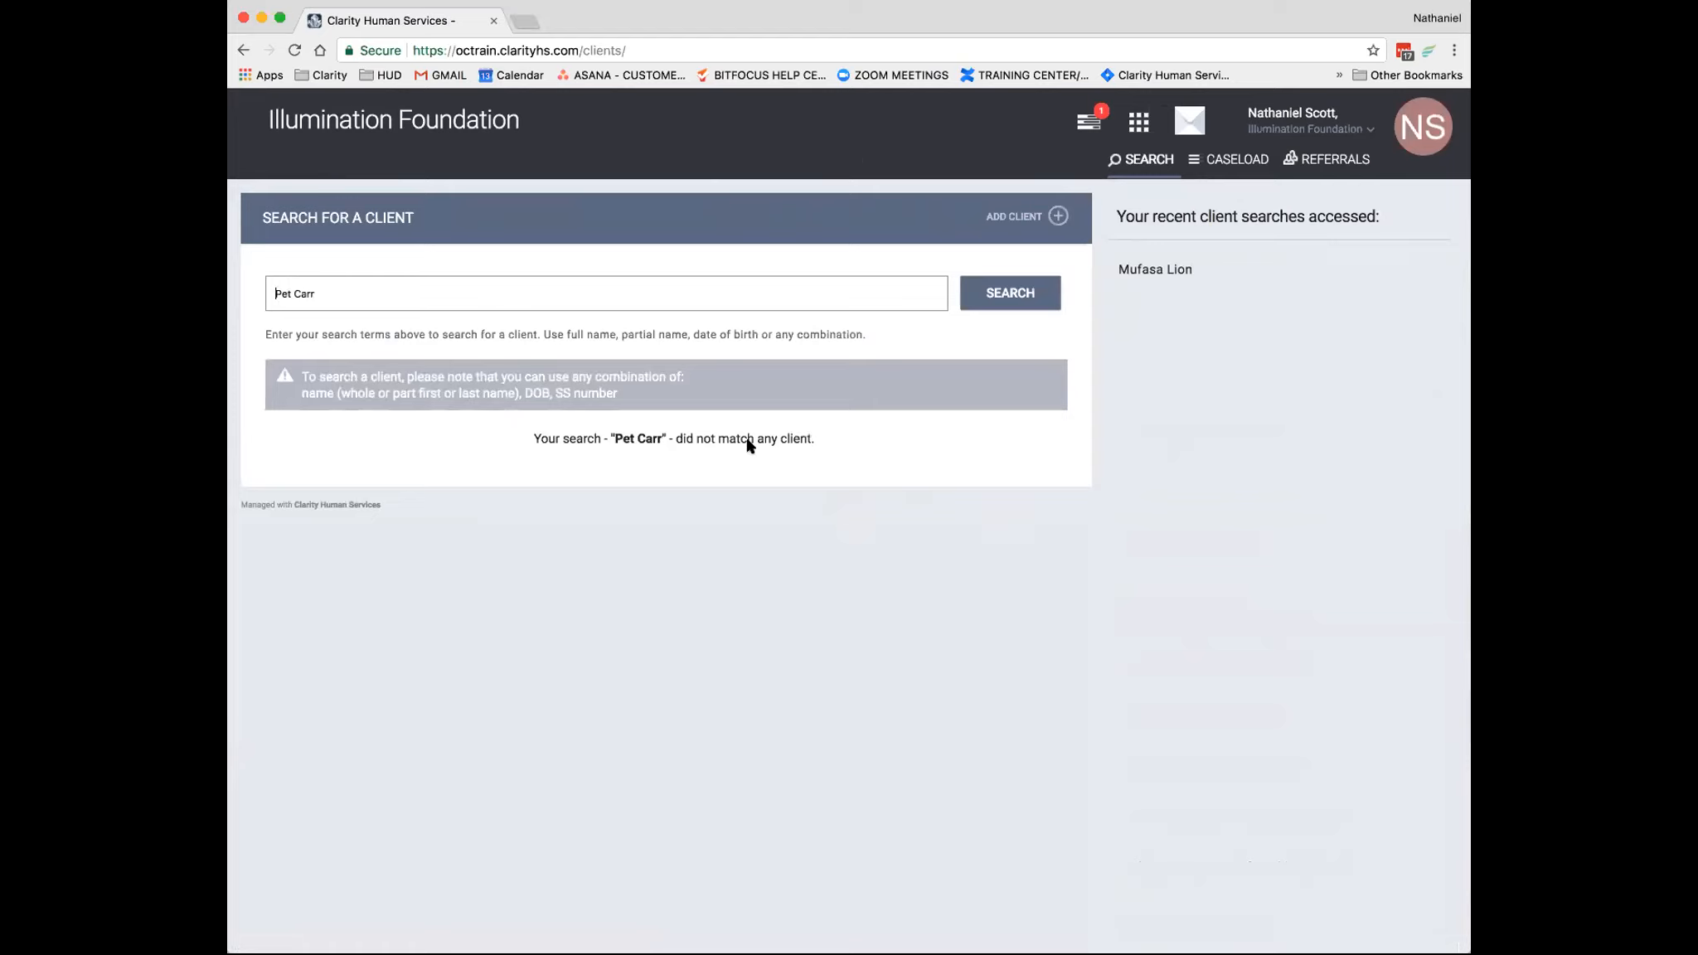
- Start a new client record, enter the client's Social Security Number, and set Quality of SSN to Full SSN Reported
click(1042, 216)
click(508, 290)
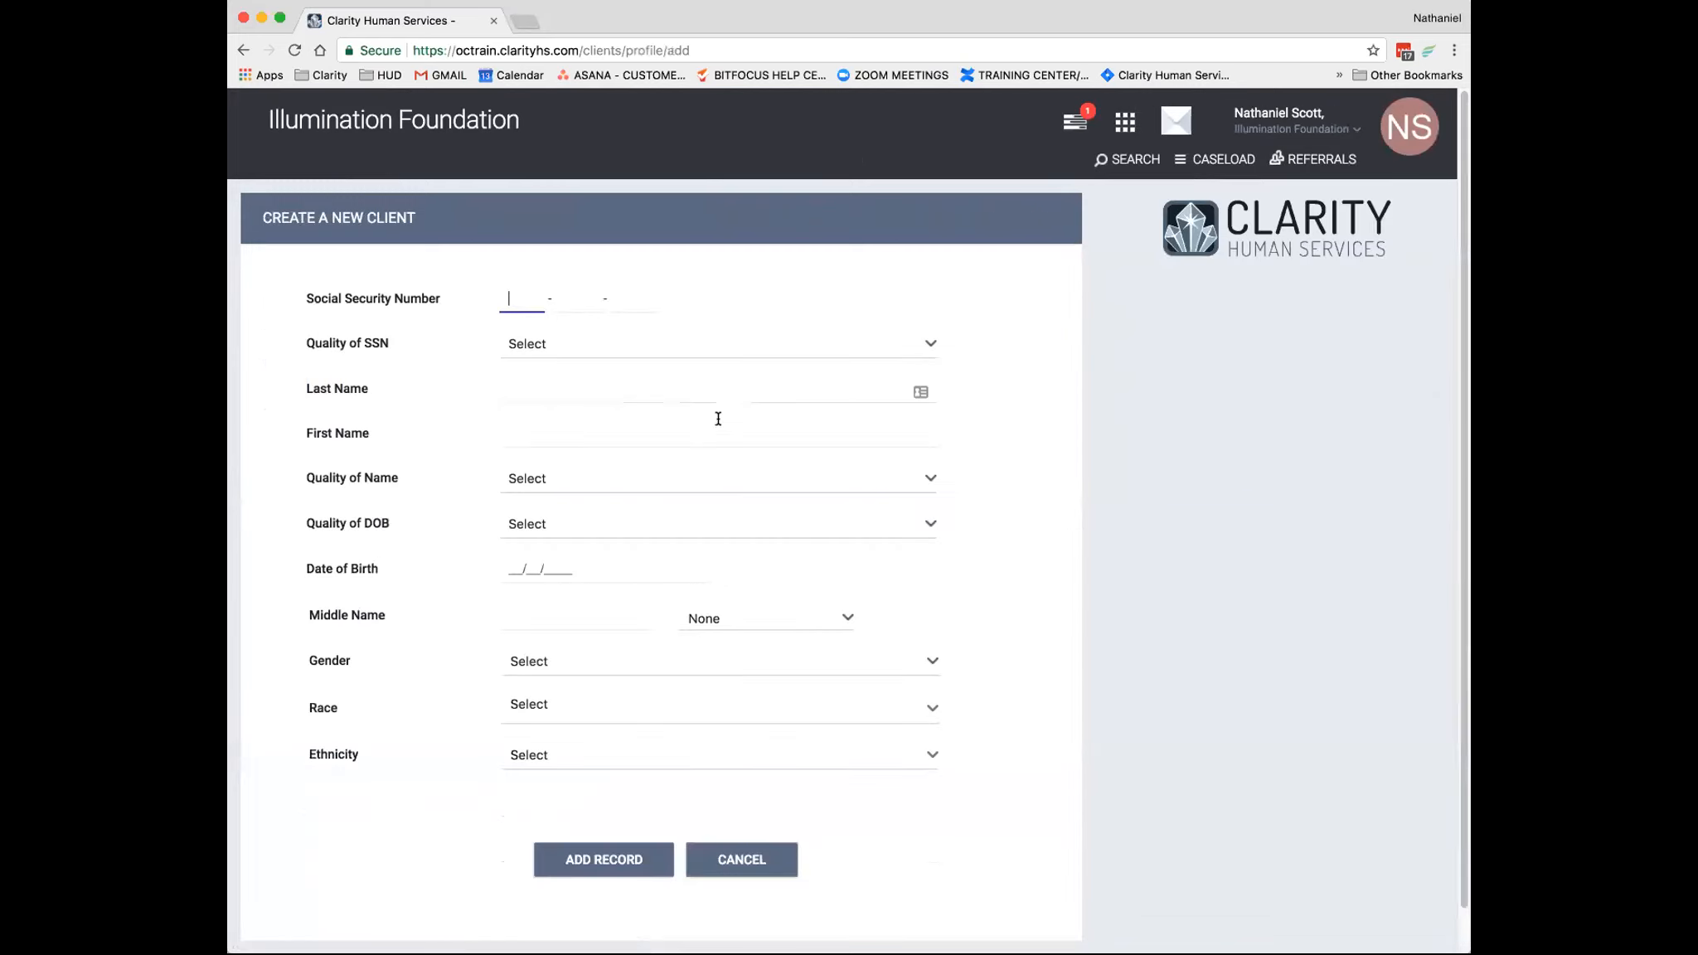
text(111 - 11 - 1234)
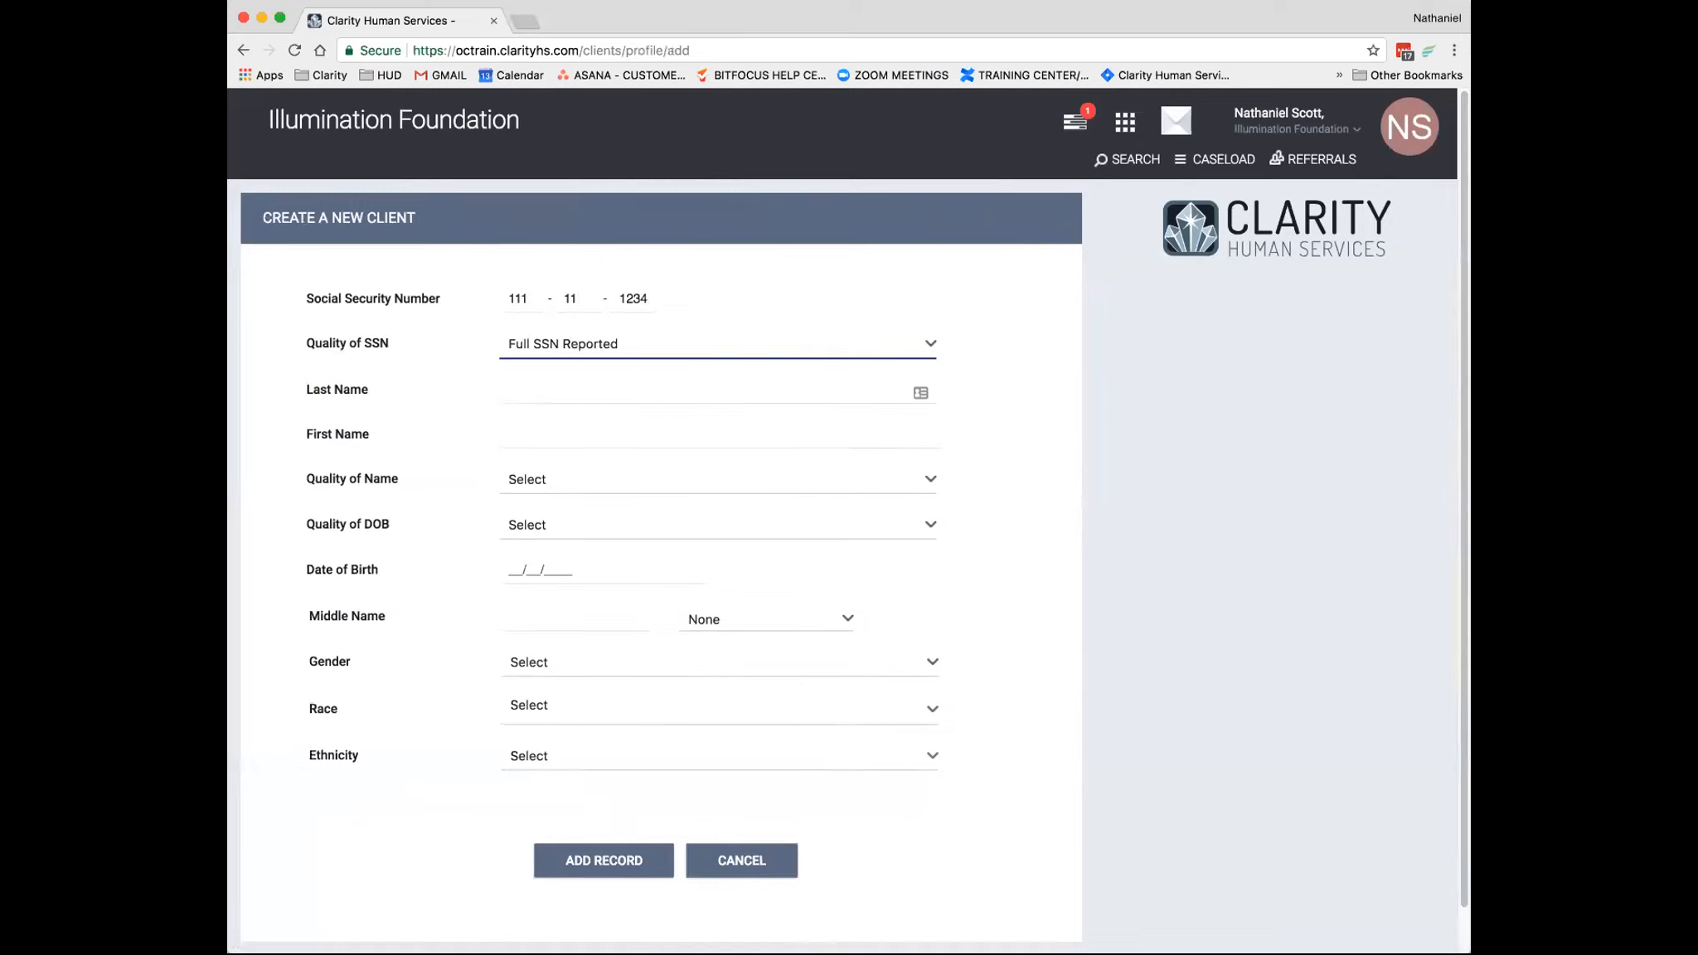
- Enter the client's last name and first name, and set Quality of Name to Full name reported
click(631, 394)
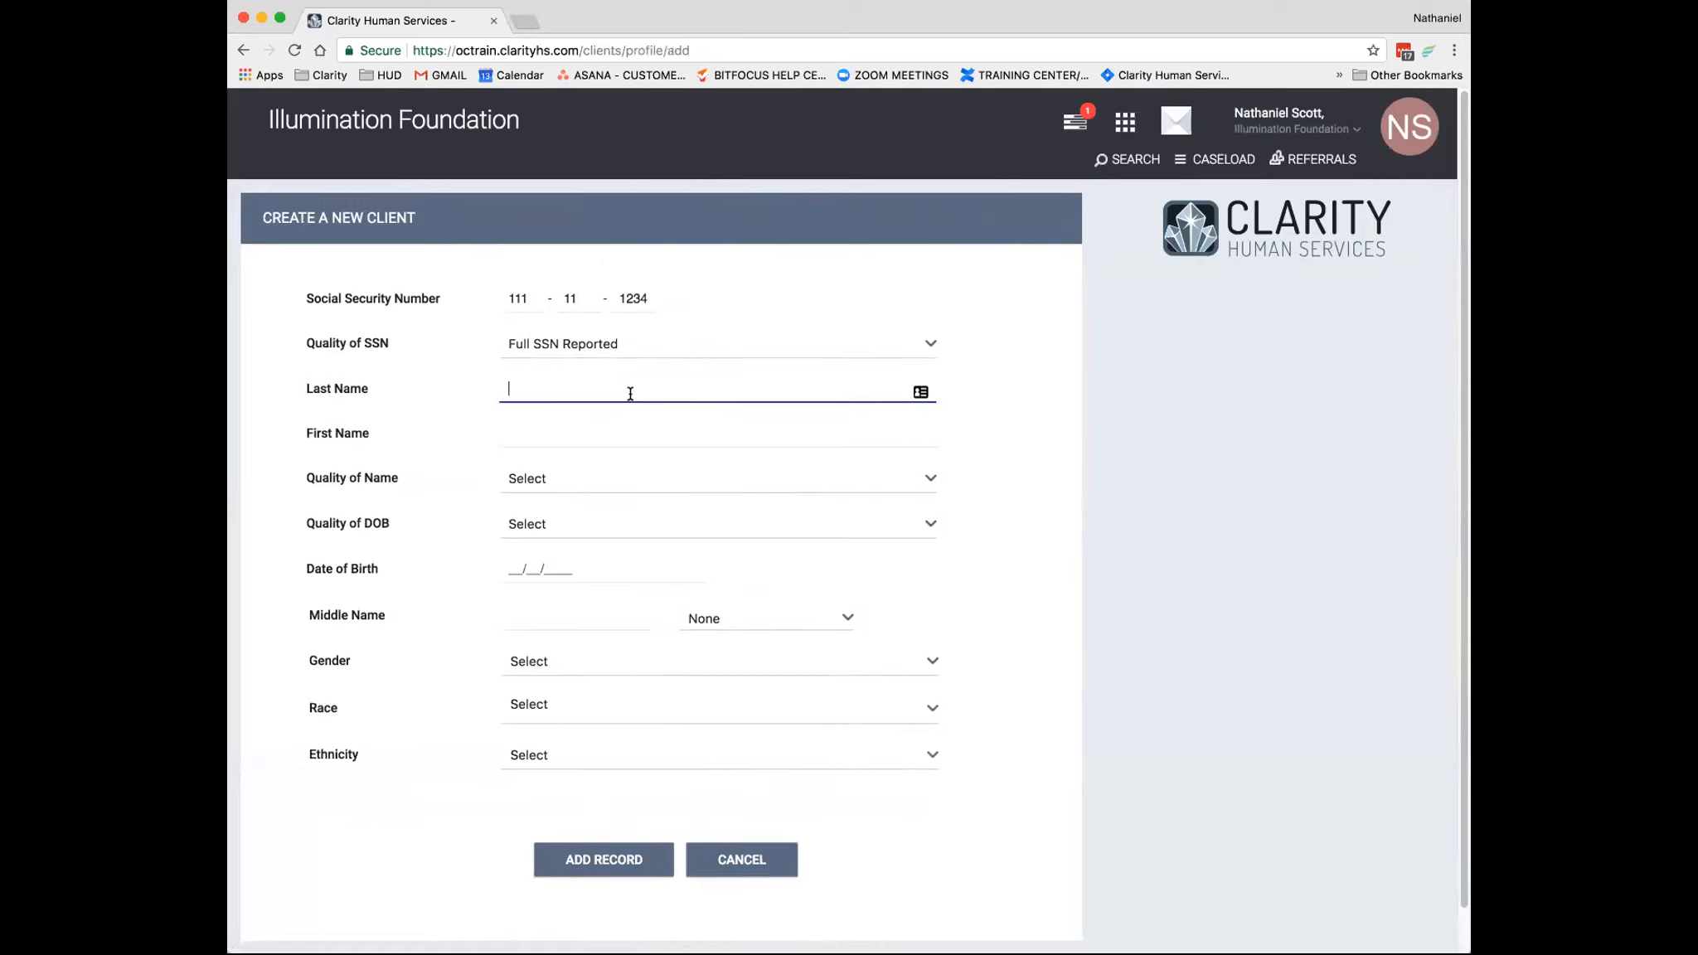
text(Carroll)
key(Tab)
text(Pete)
key(Tab)
click(541, 490)
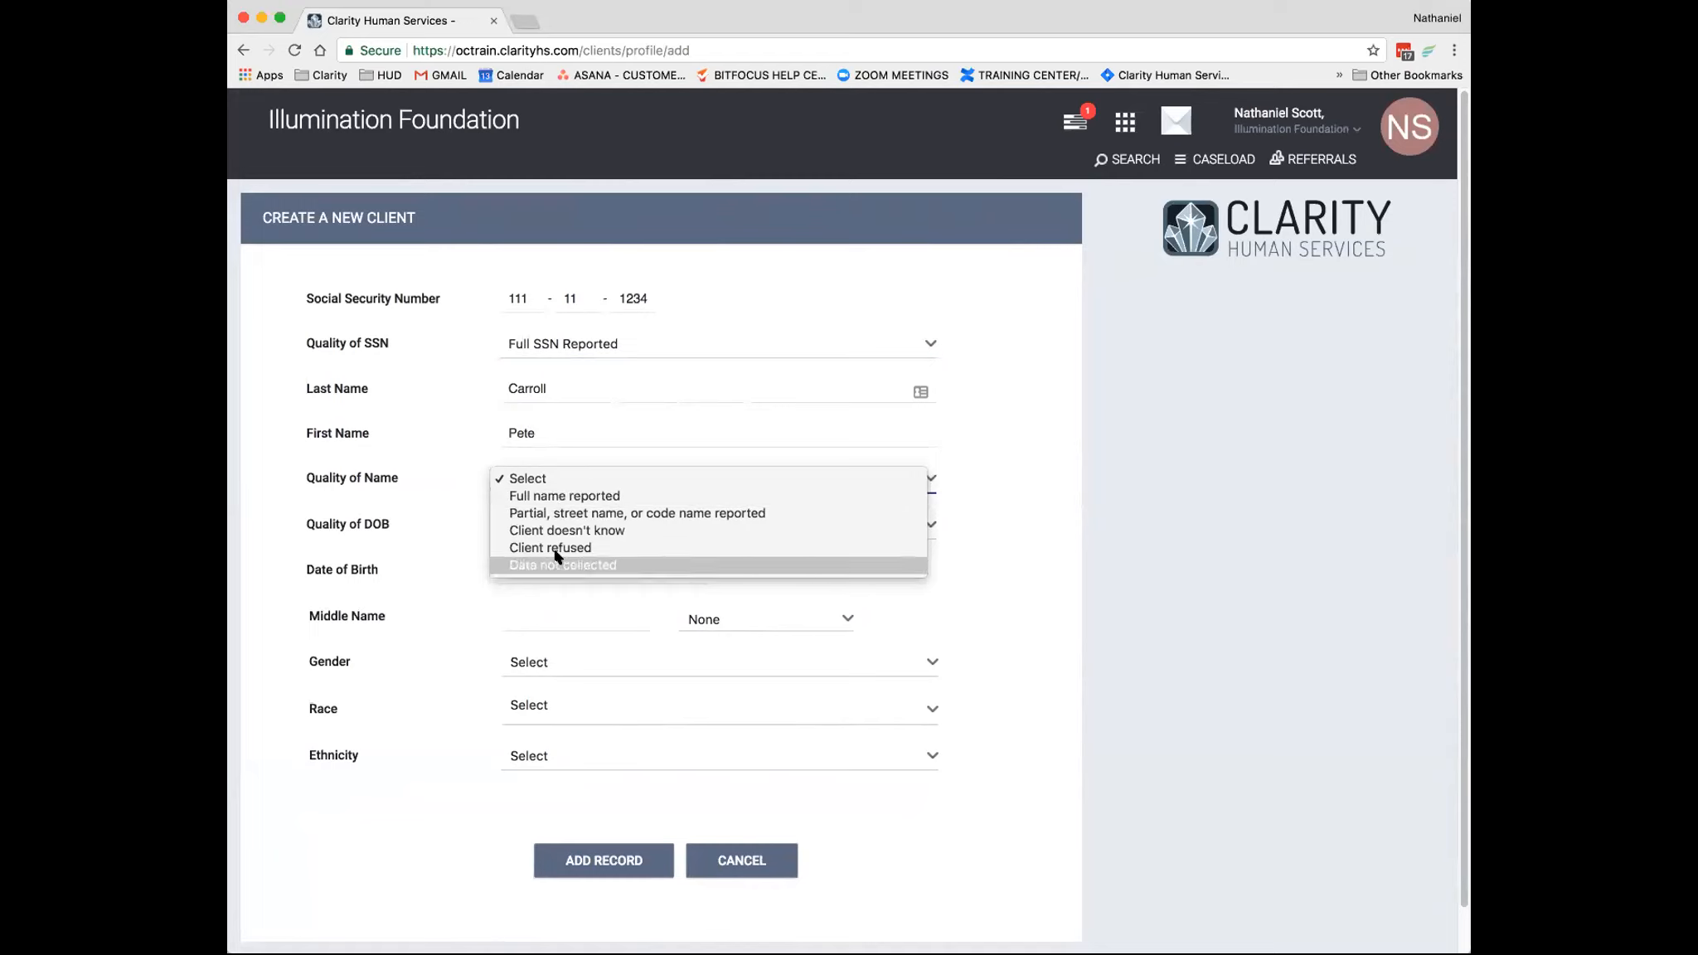
click(554, 446)
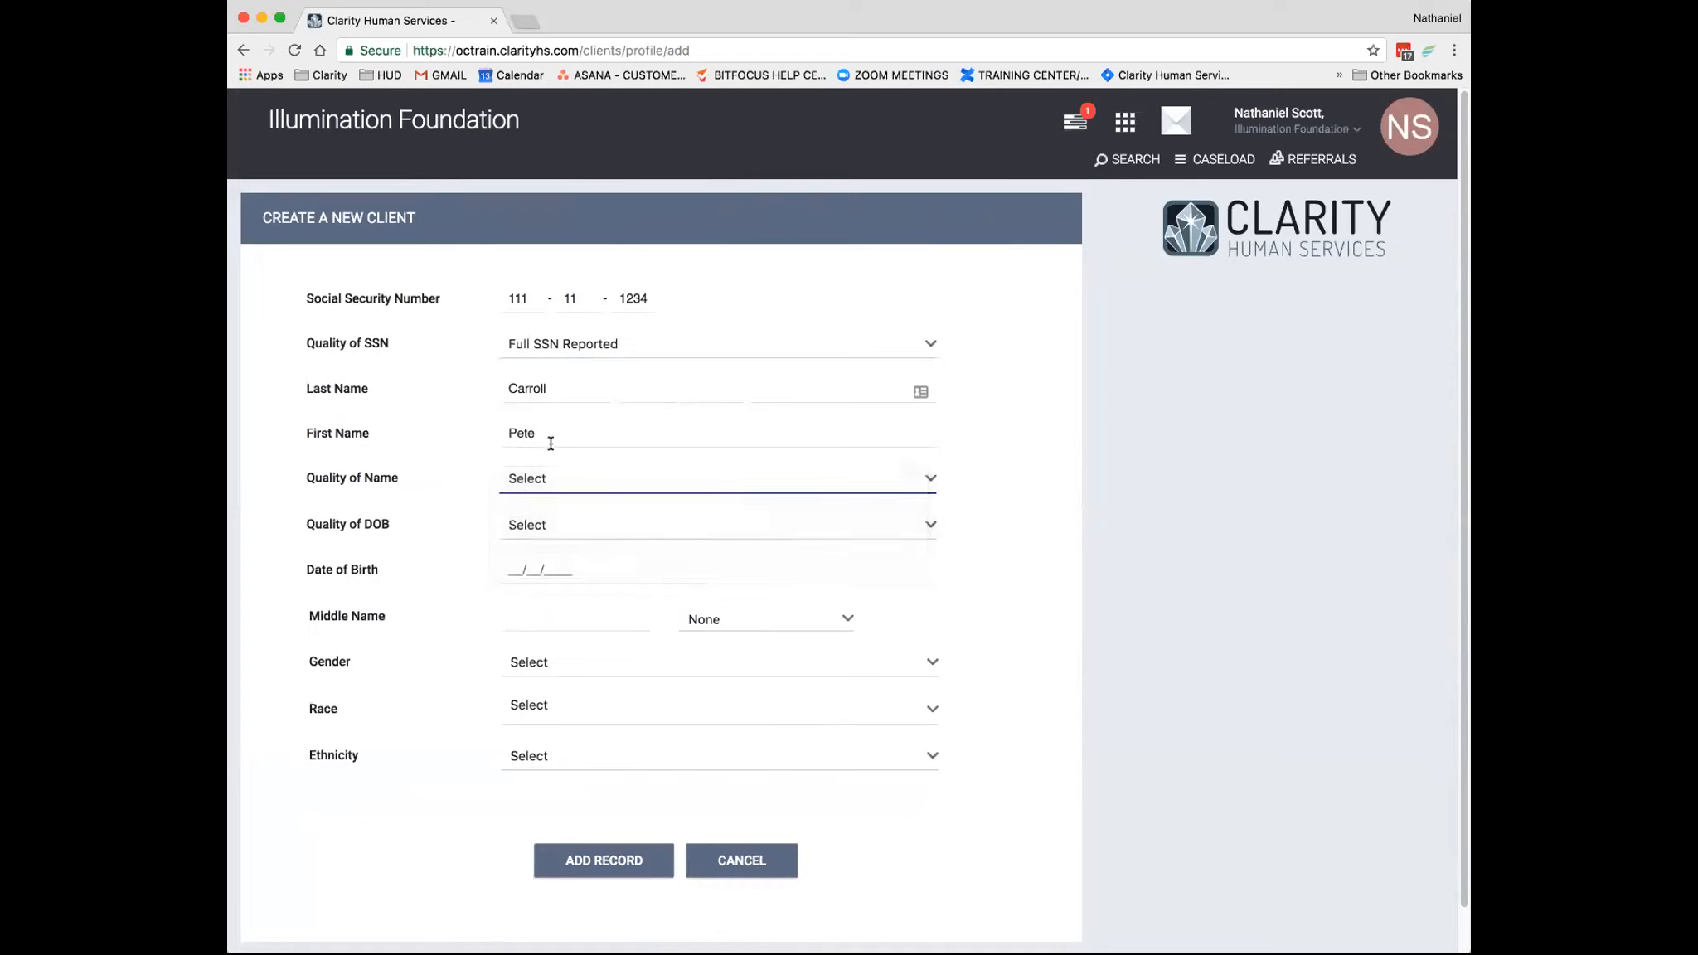
click(552, 486)
click(551, 495)
- Set Quality of DOB to Full DOB Reported and enter the client's date of birth
click(541, 528)
click(535, 538)
click(529, 566)
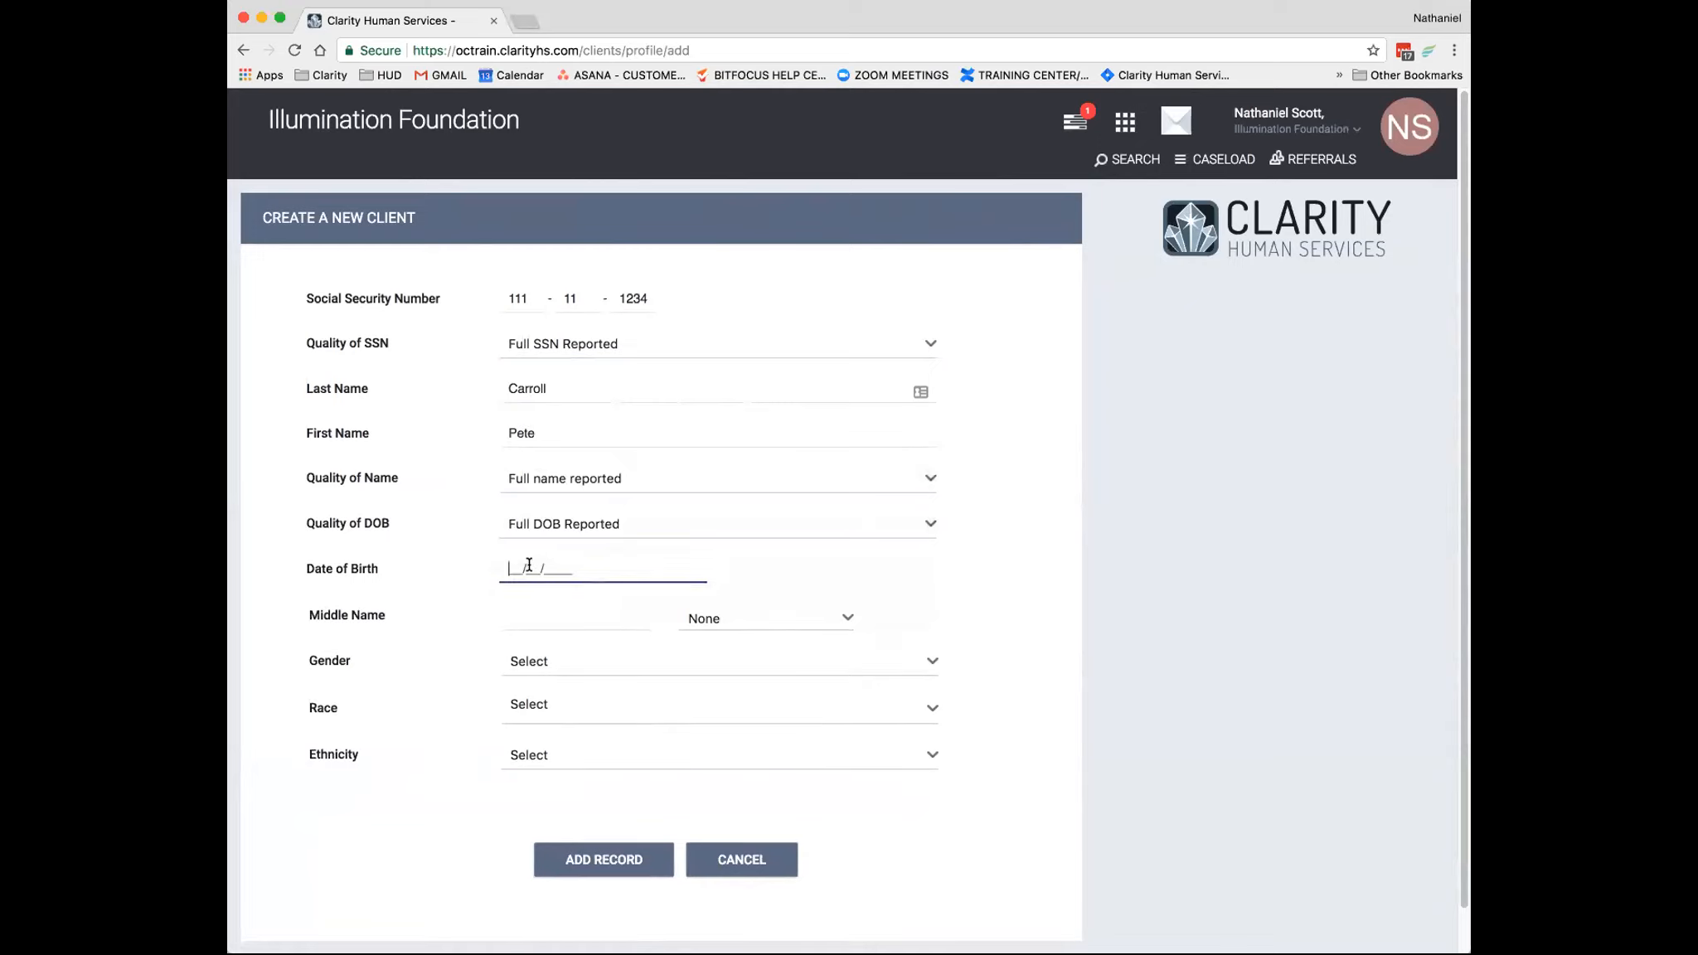
text(01/01)
text(1985)
text(50)
- Enter the client's middle name and set the name suffix to I
click(509, 613)
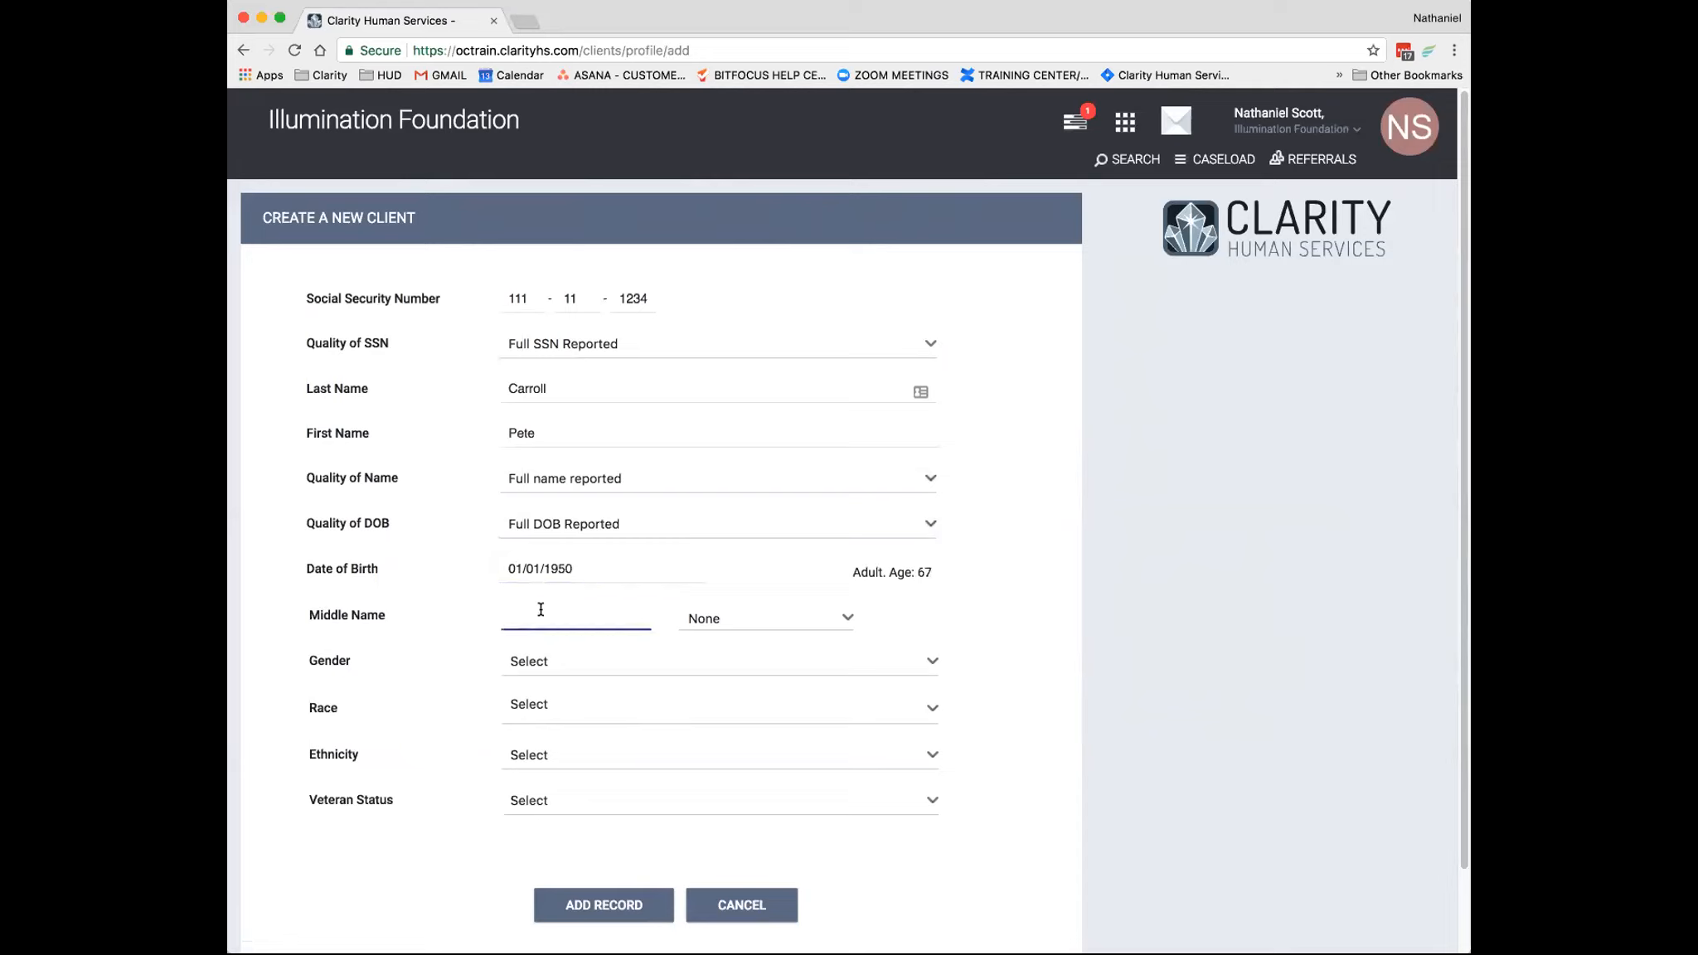
text(S)
click(723, 614)
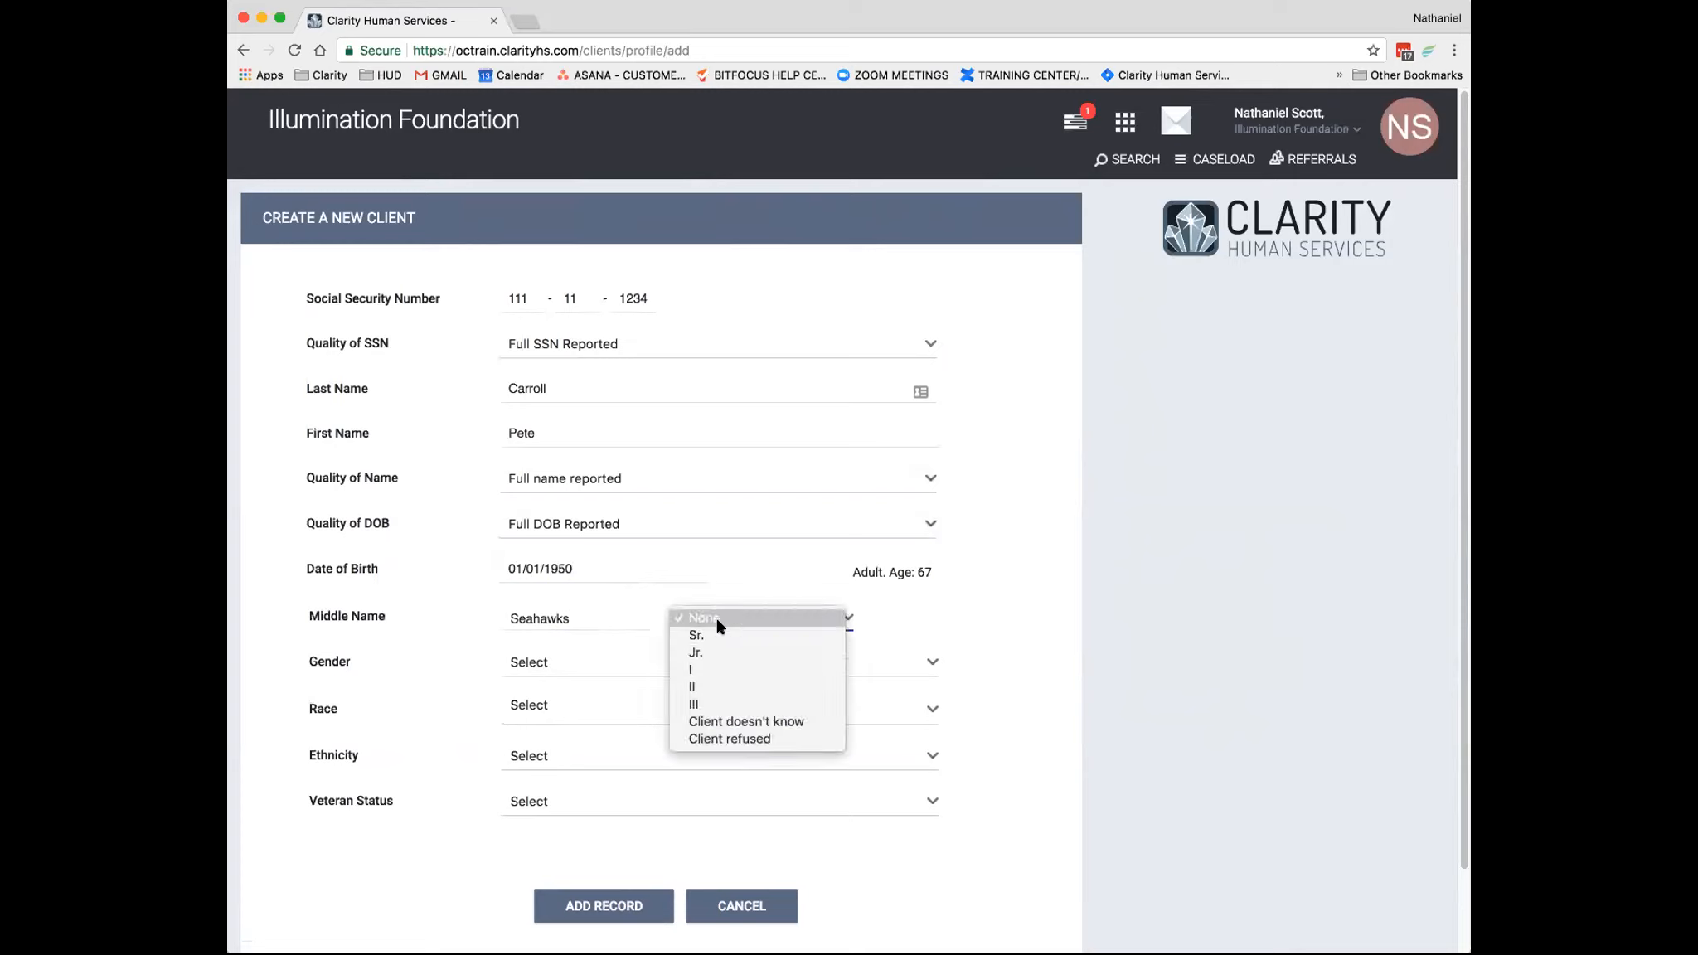
click(697, 671)
- Set the client's gender to Male, race to White, and ethnicity to Non-Hispanic/Non-Latino
click(546, 663)
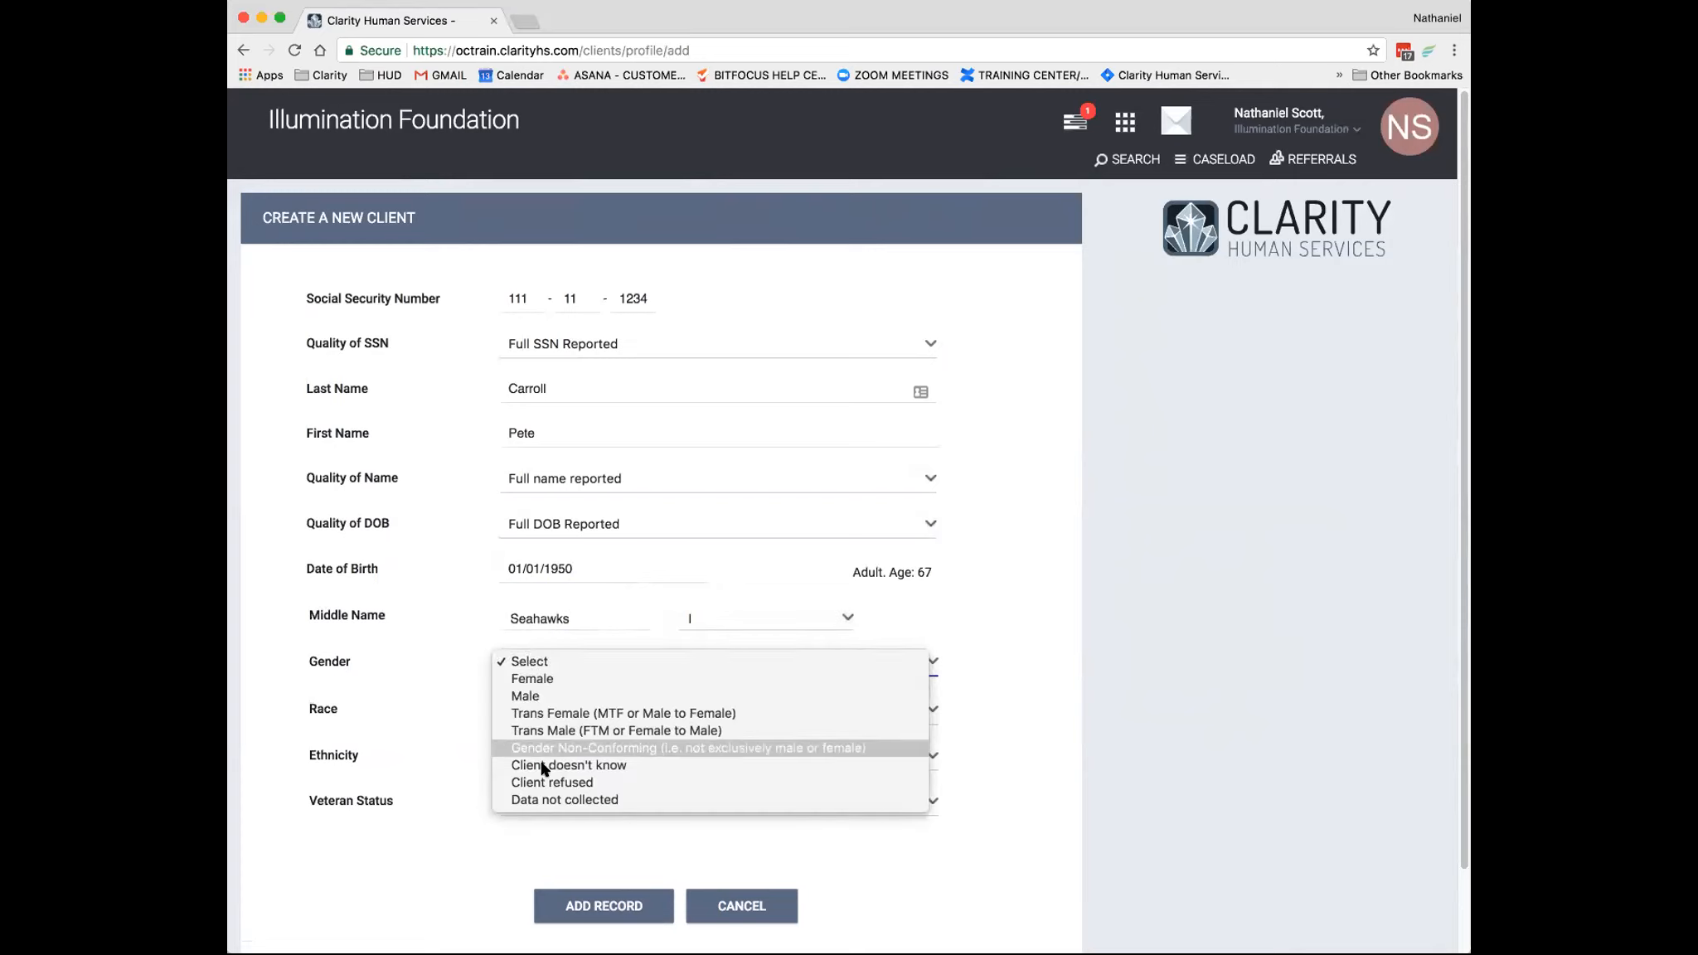
click(531, 696)
click(532, 711)
click(507, 743)
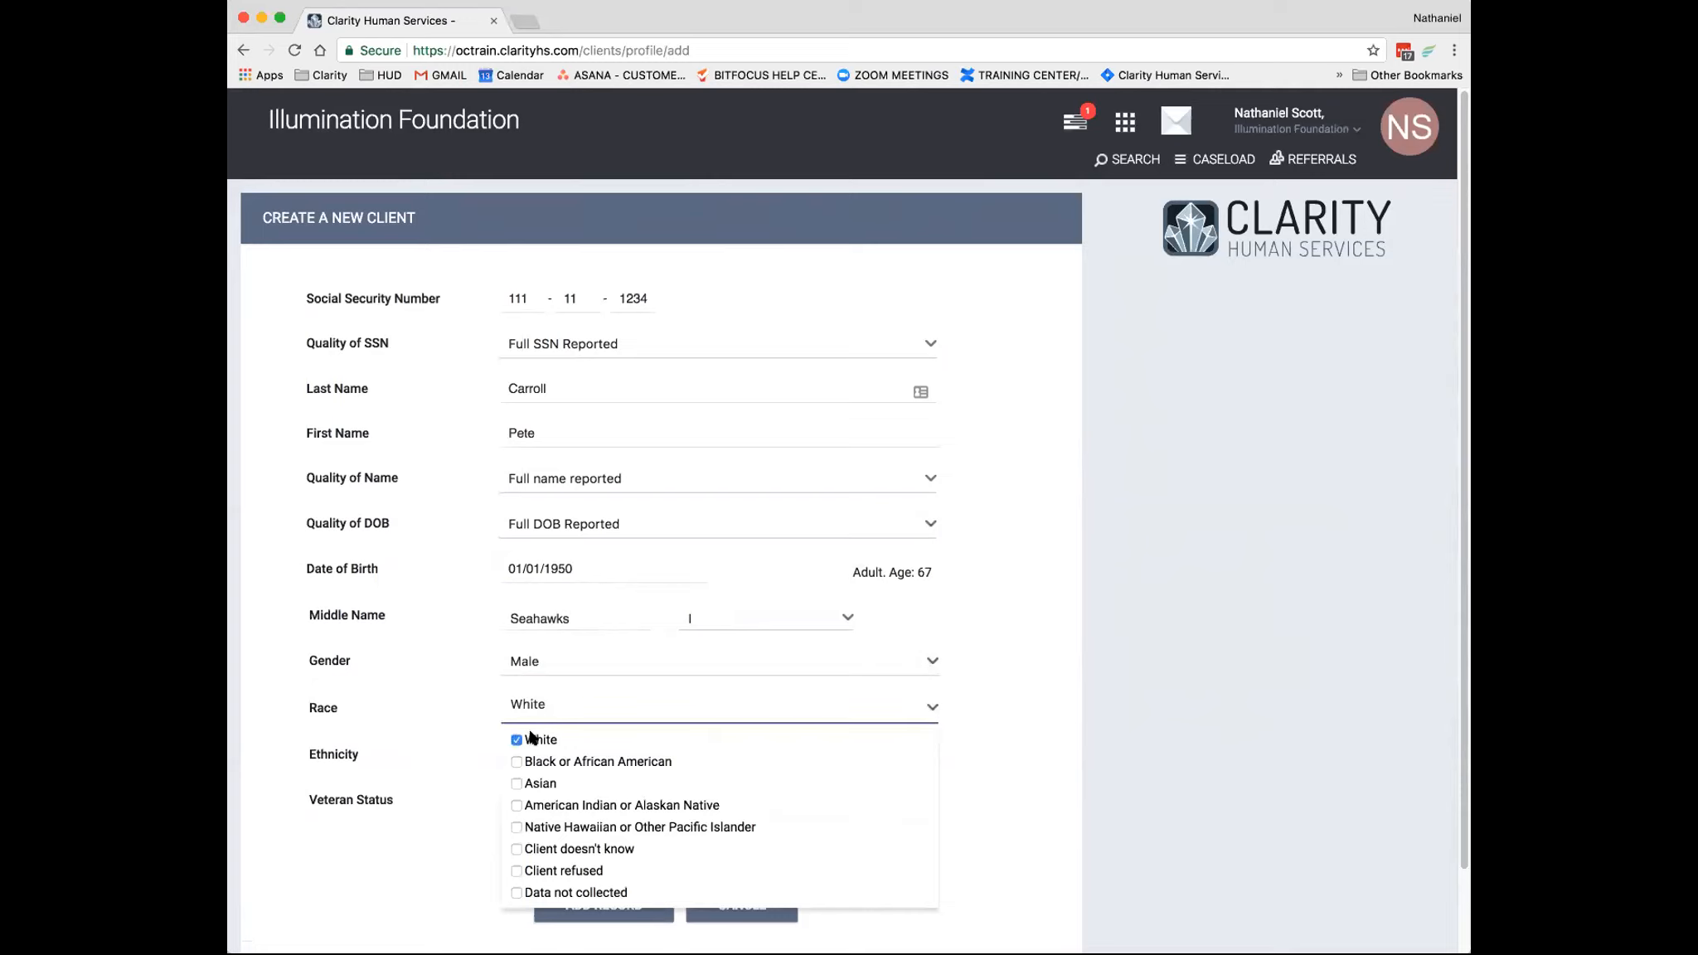
key(Escape)
click(543, 761)
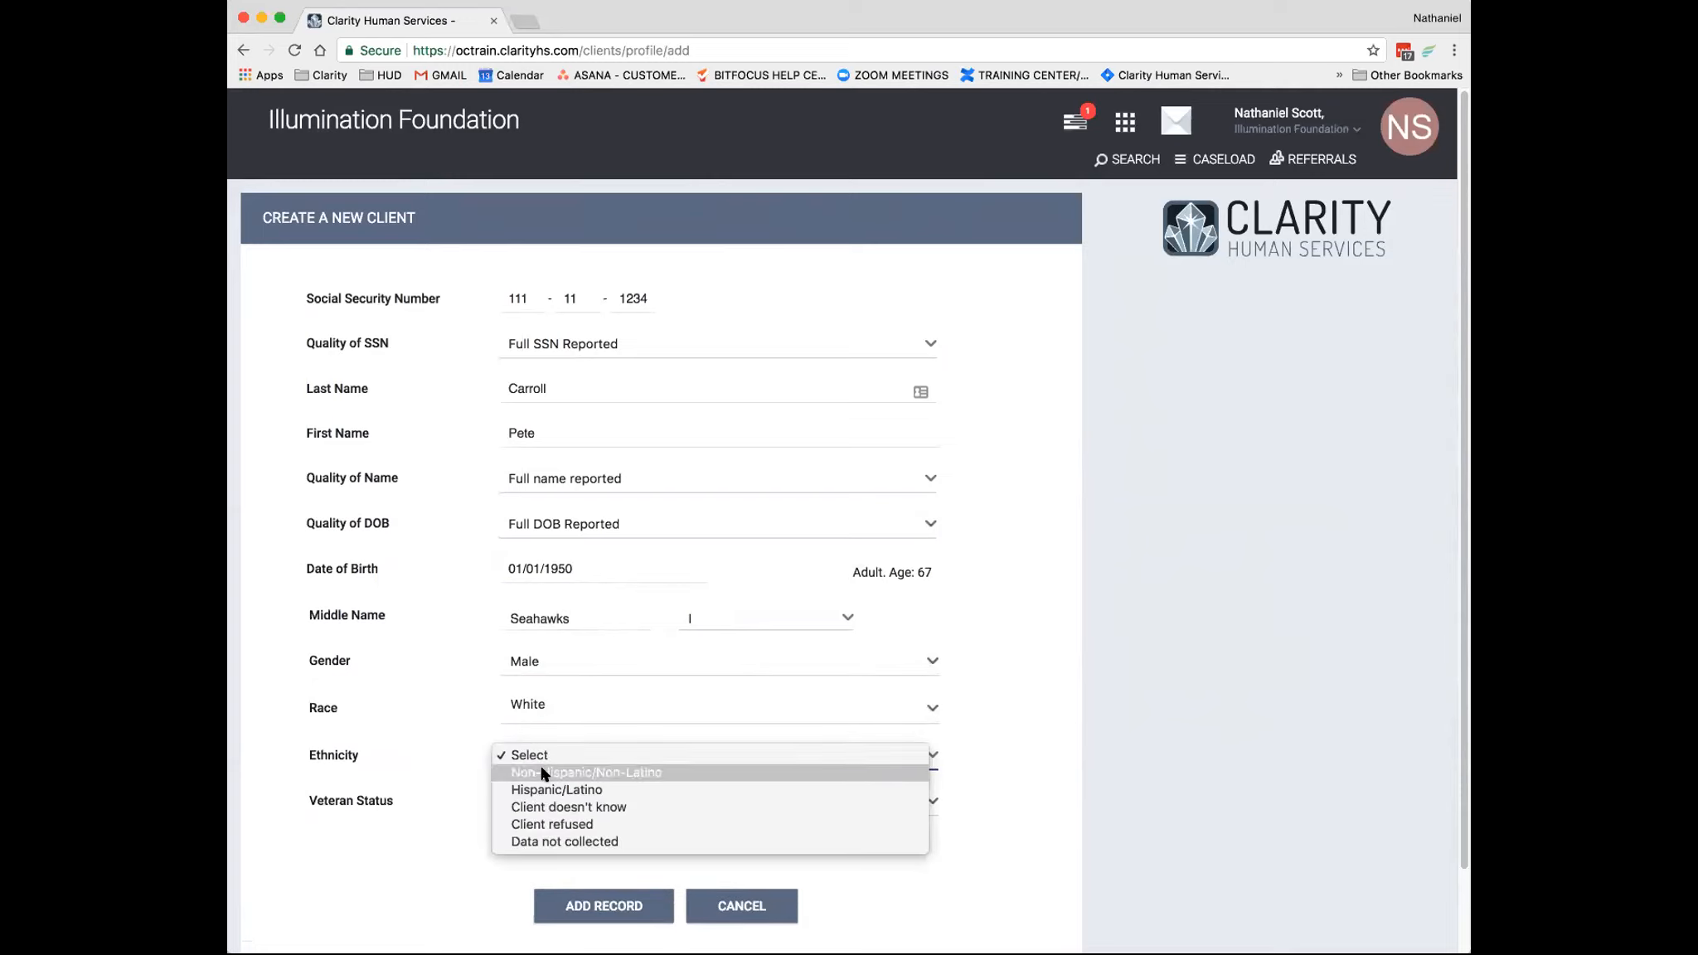
click(547, 772)
- Set the new client's Veteran Status to No
scroll(457, 636, down, 2)
scroll(436, 651, up, 2)
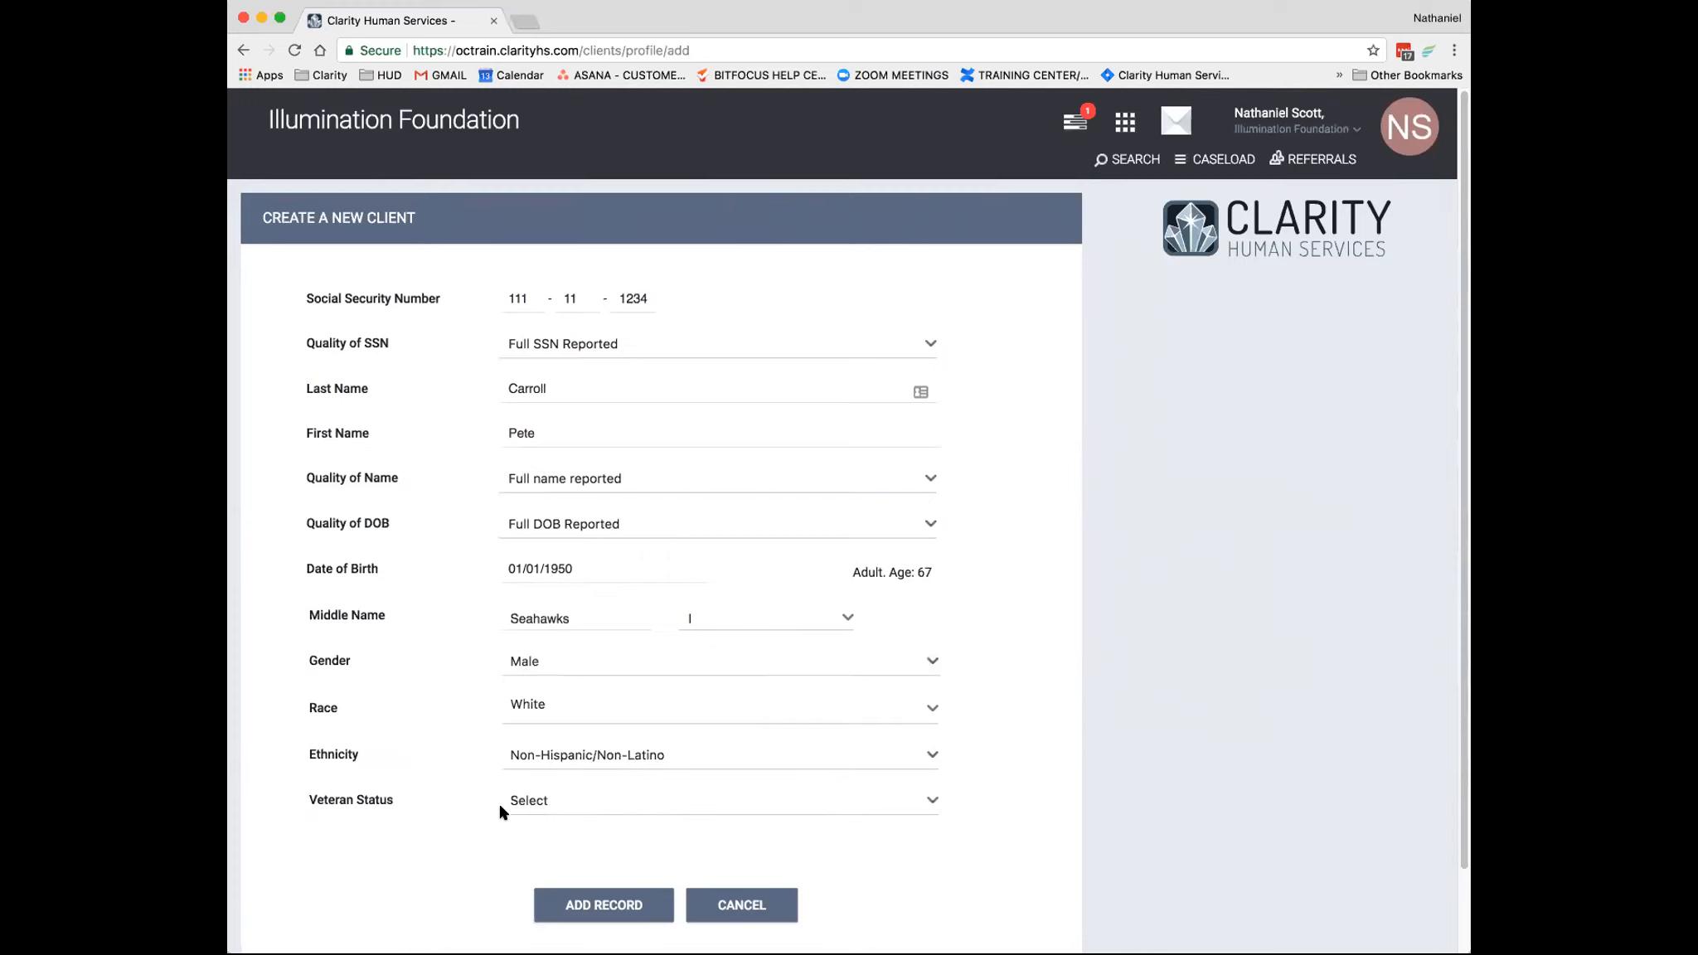
click(533, 800)
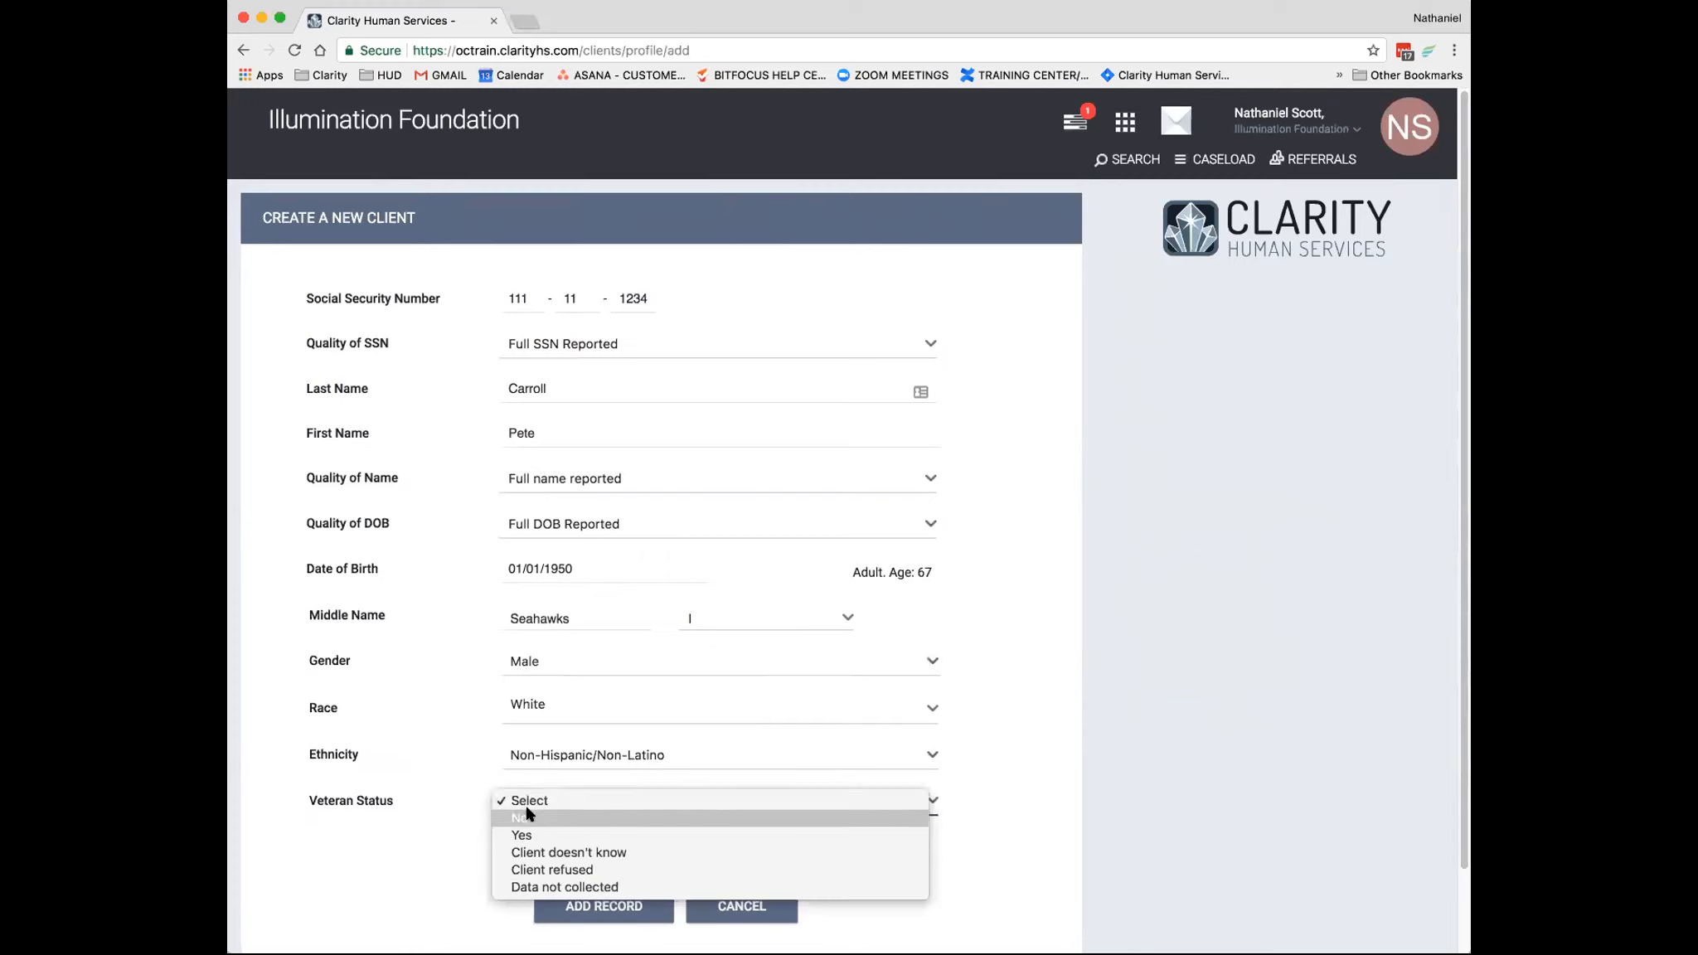
click(528, 816)
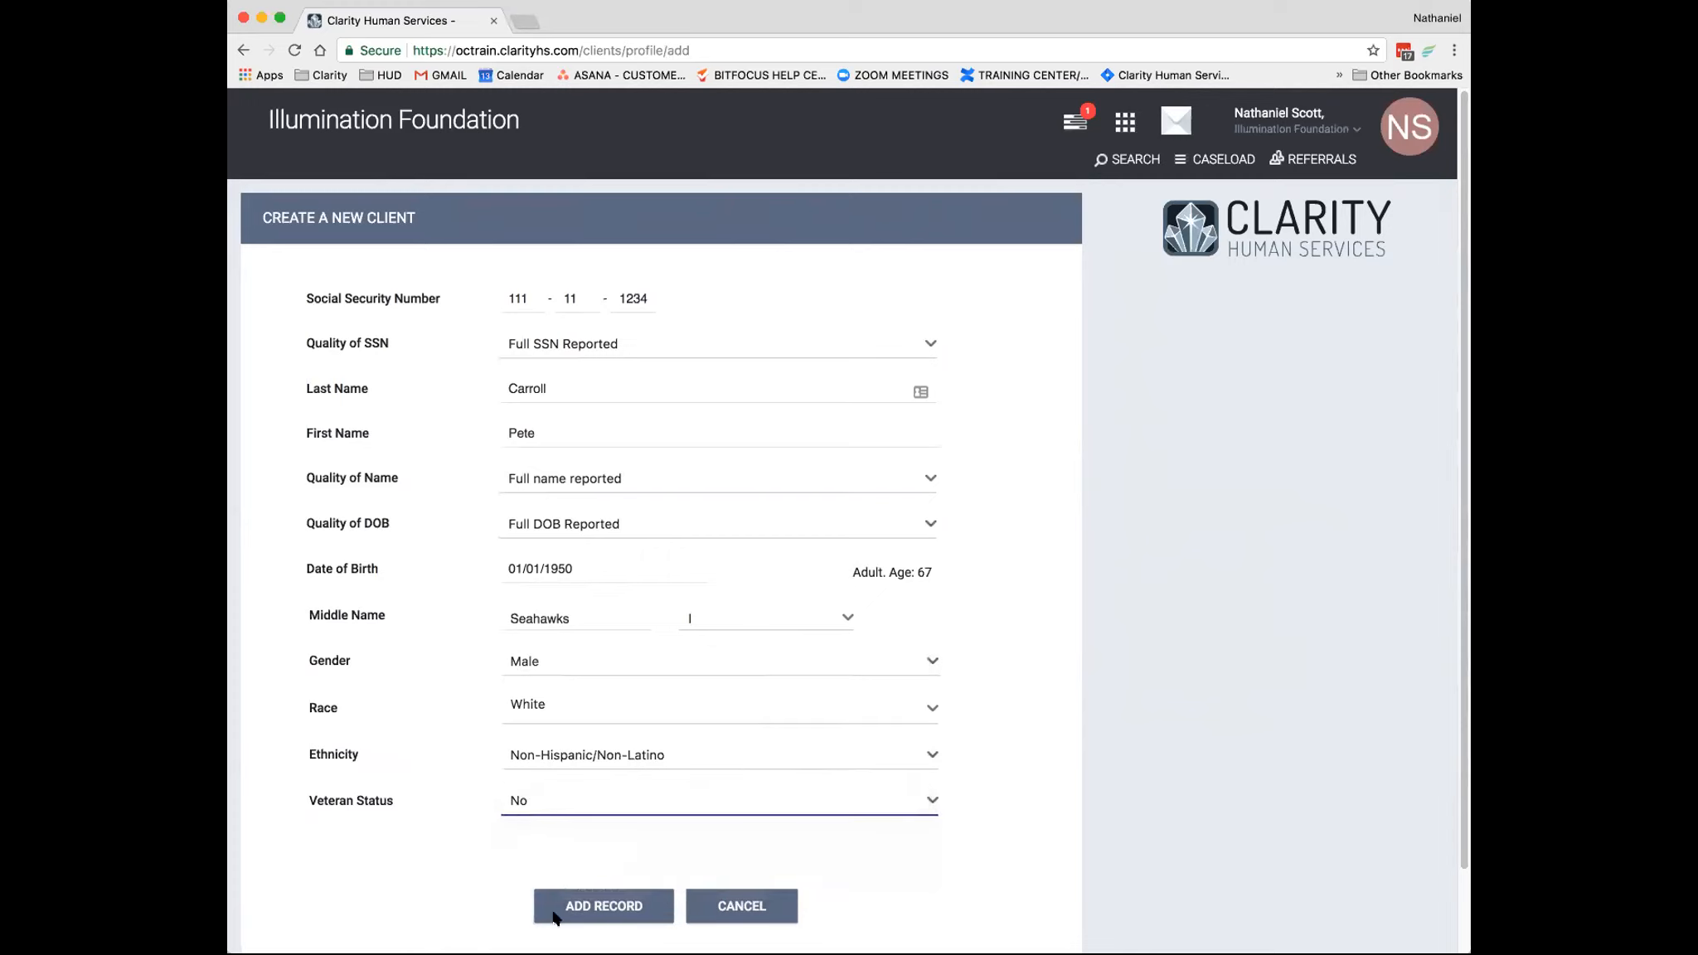
- Set Veteran Status to Yes and review the veteran information fields down to discharge status
click(527, 808)
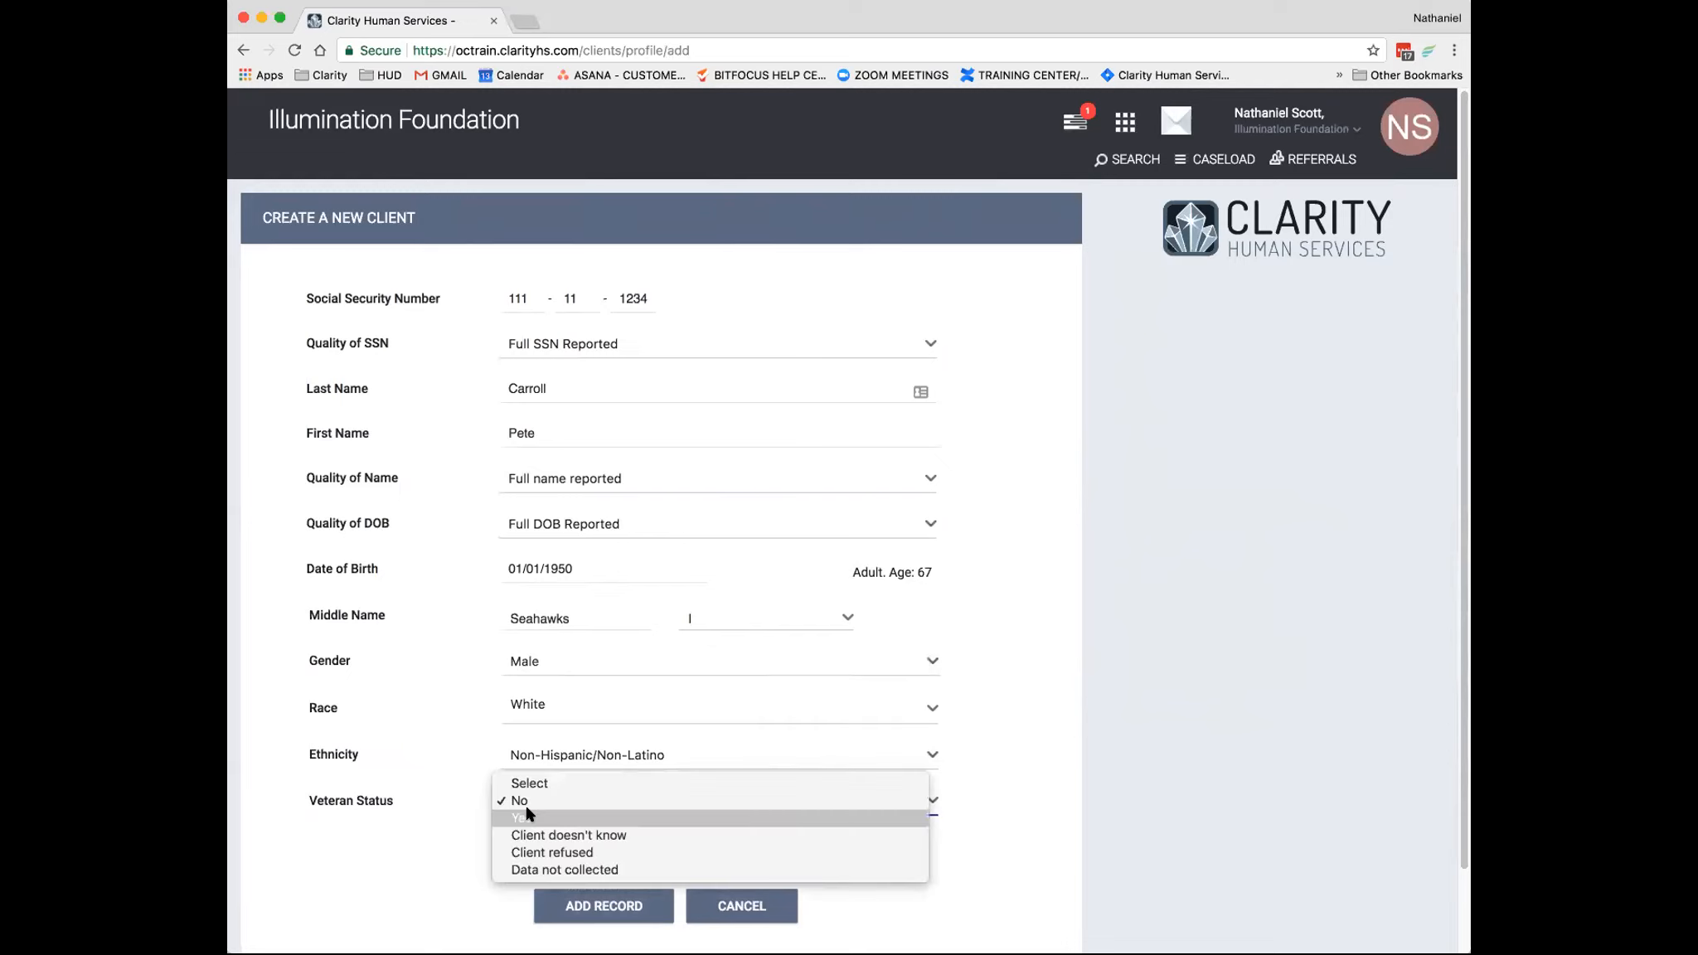
click(523, 818)
scroll(555, 795, down, 10)
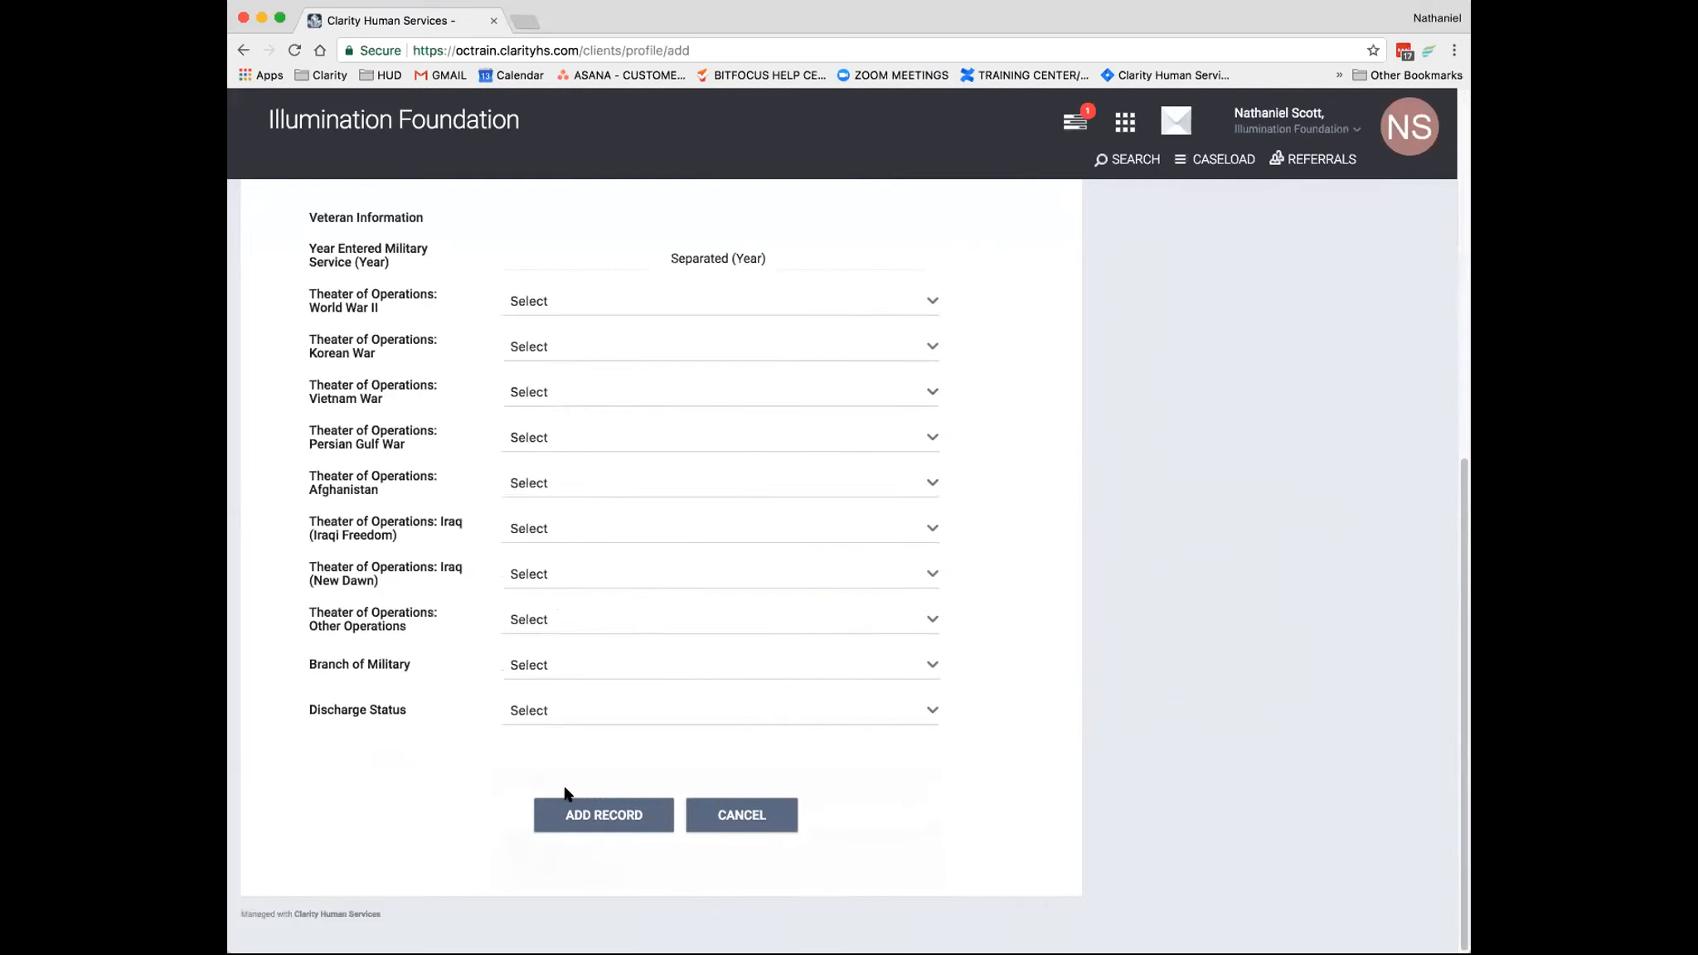
scroll(572, 775, up, 1)
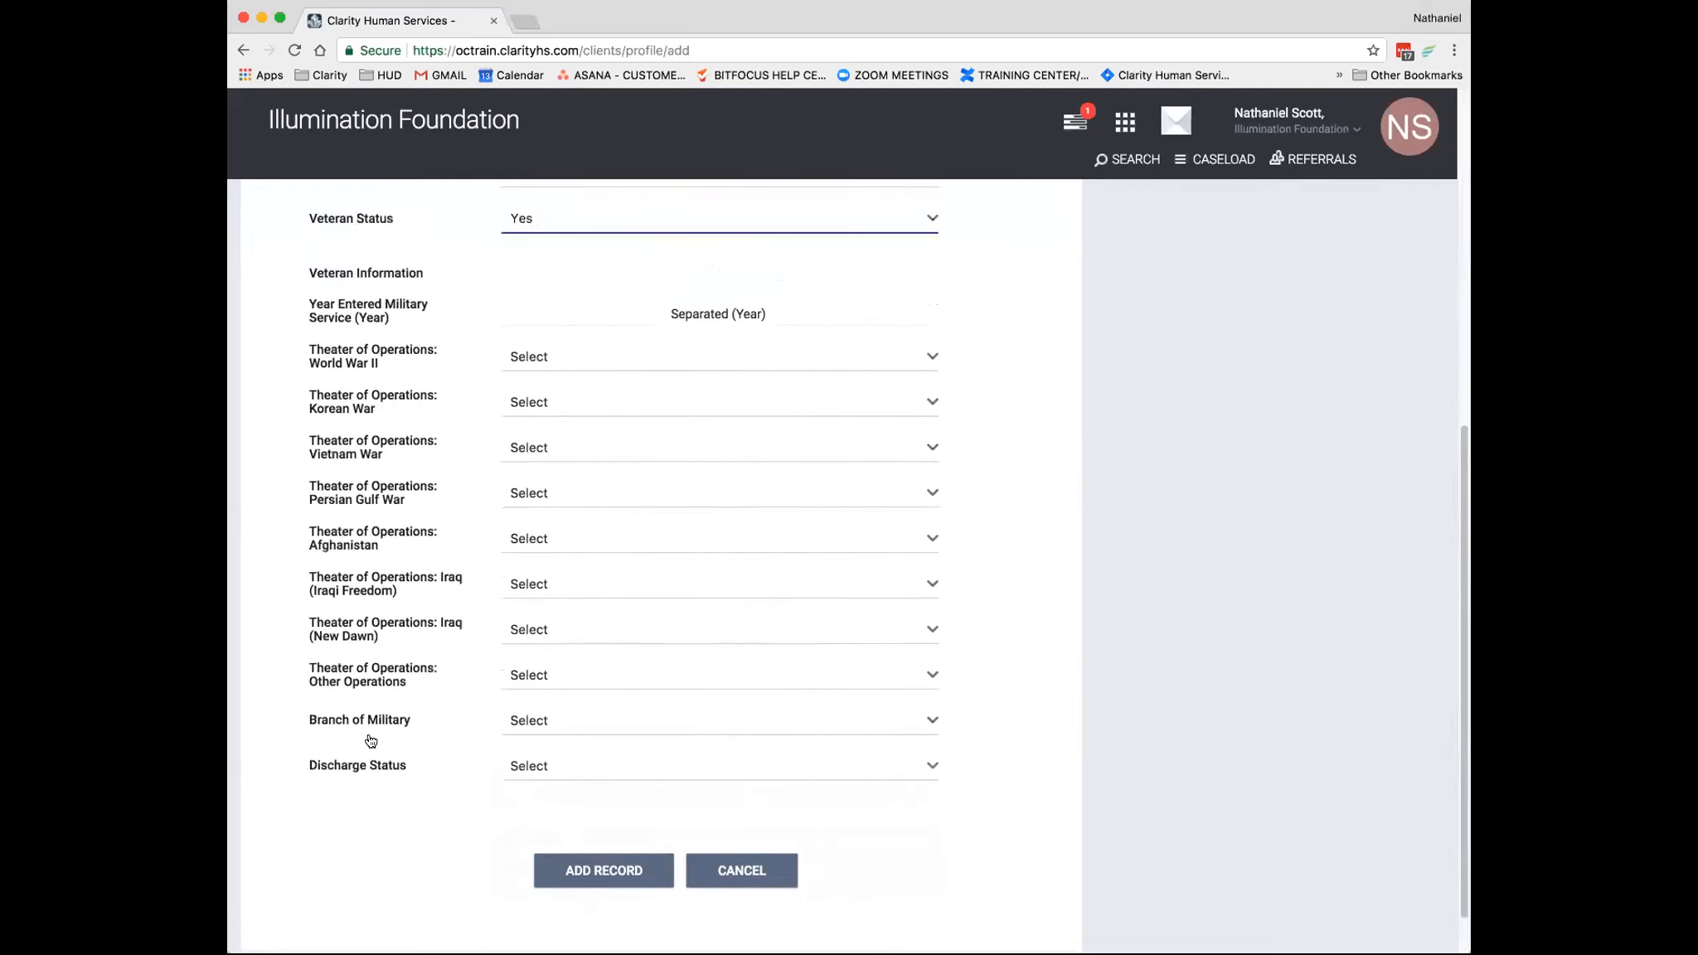
scroll(728, 494, up, 2)
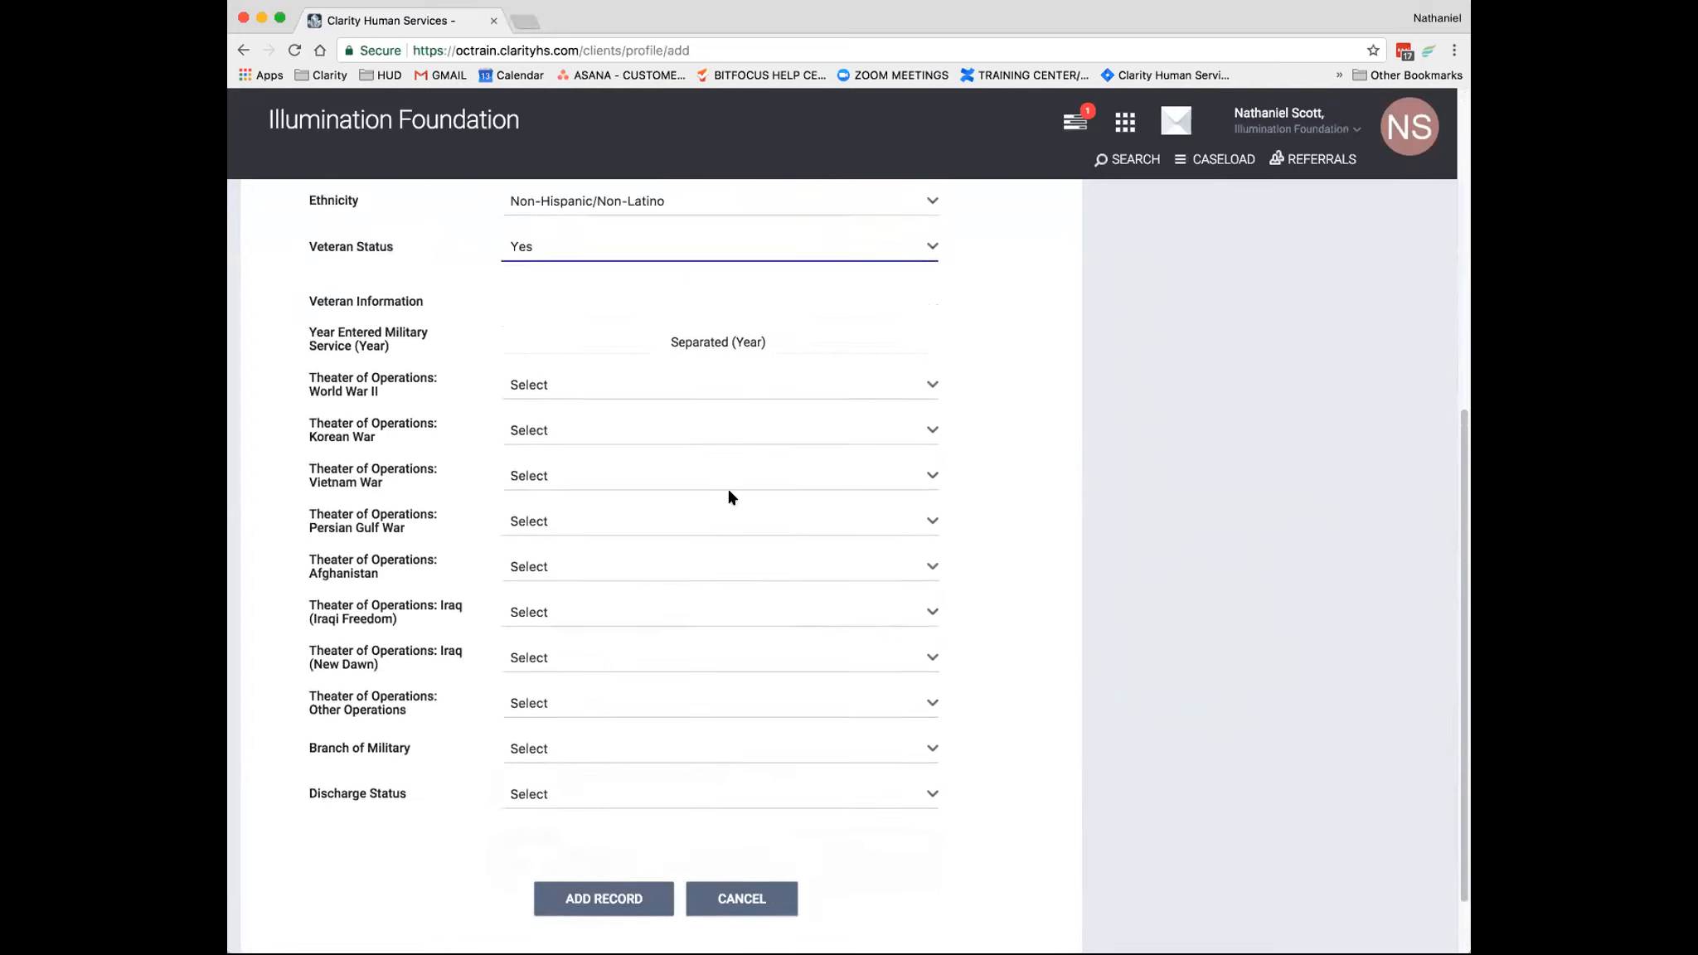
scroll(663, 456, up, 1)
- Switch Veteran Status back to No and return to the beginning of the new client form
click(599, 337)
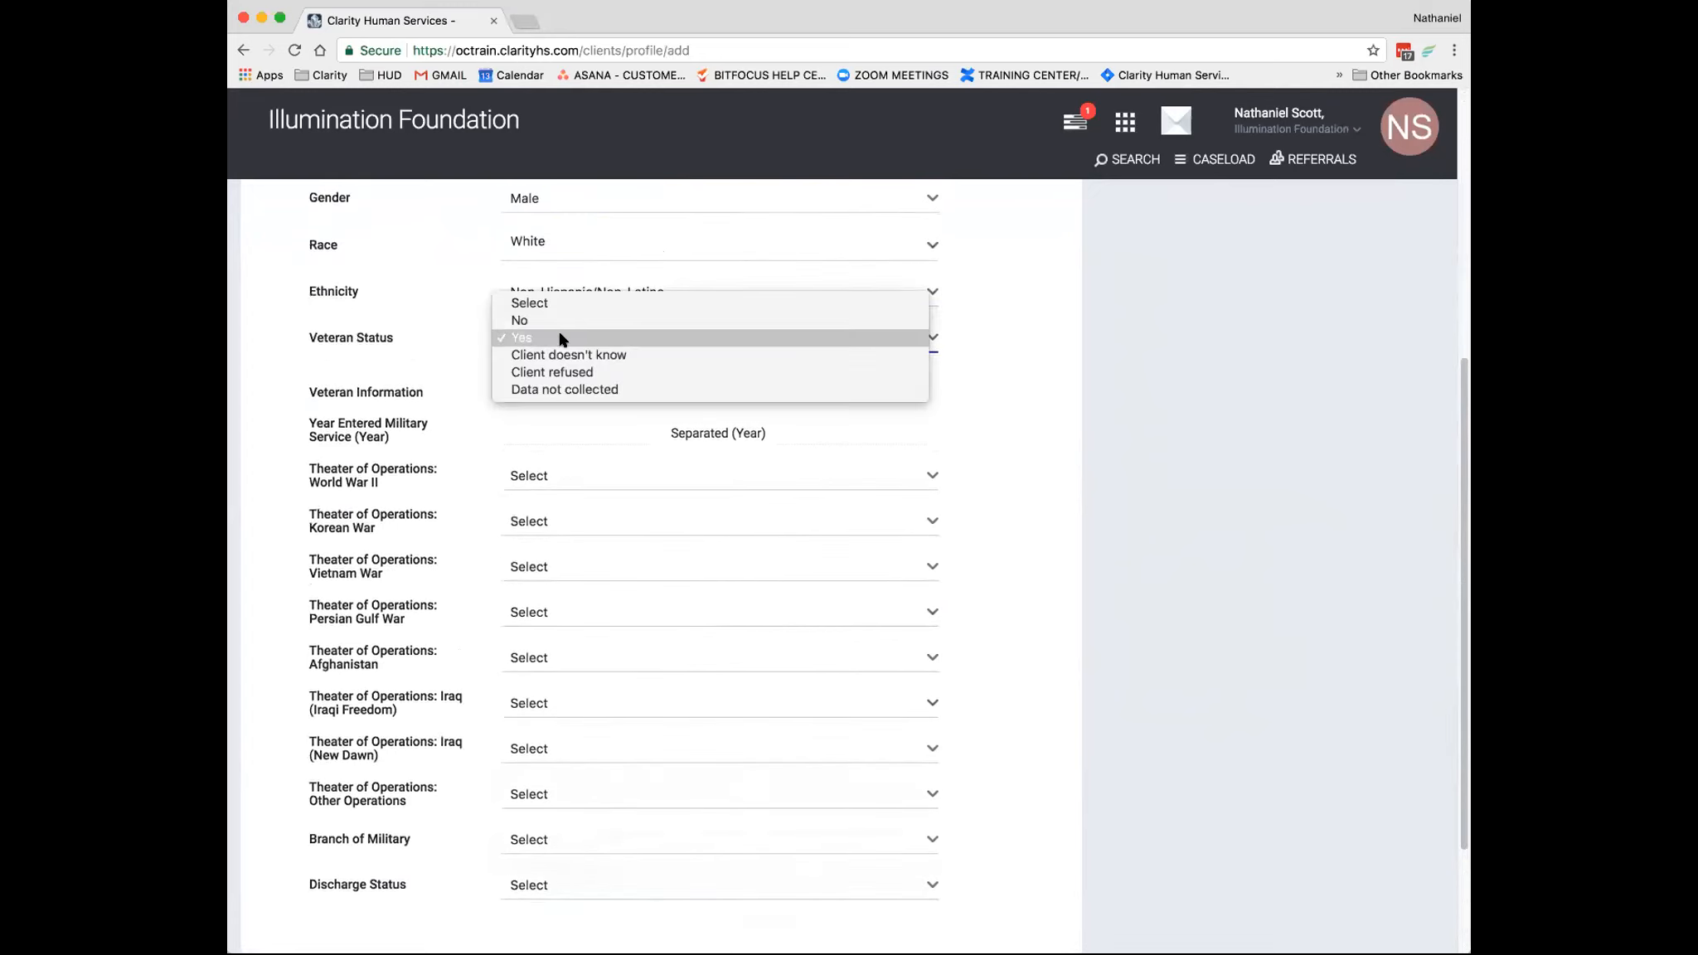
click(556, 324)
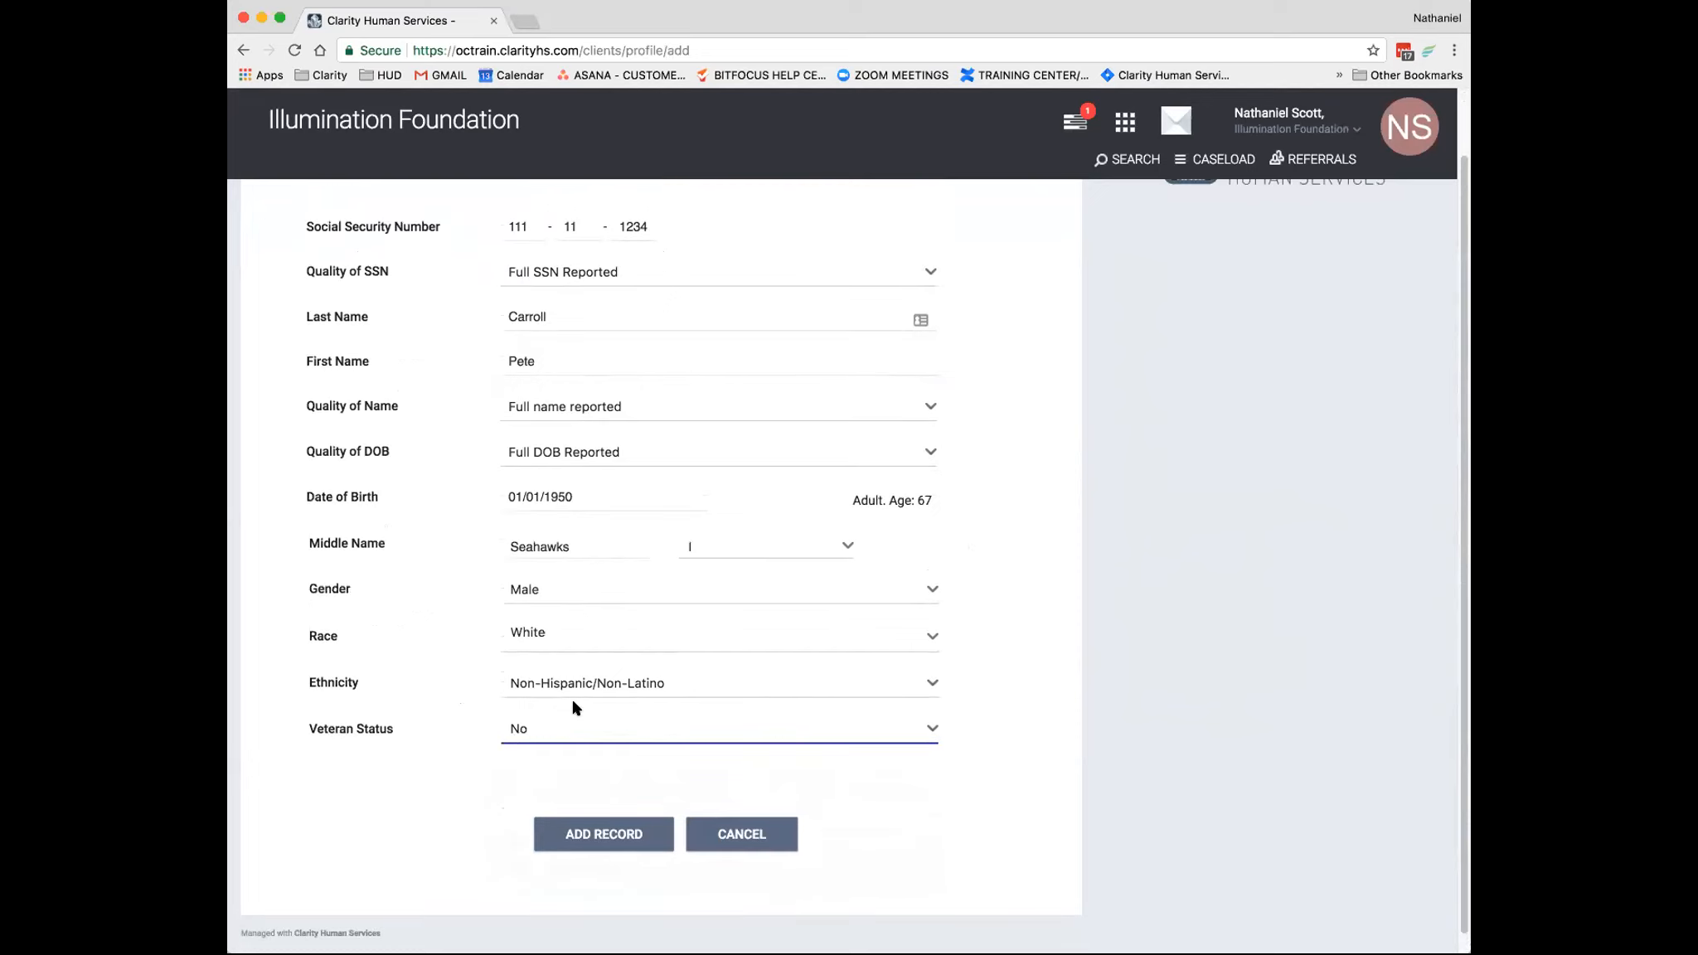
scroll(574, 708, up, 1)
scroll(574, 707, up, 1)
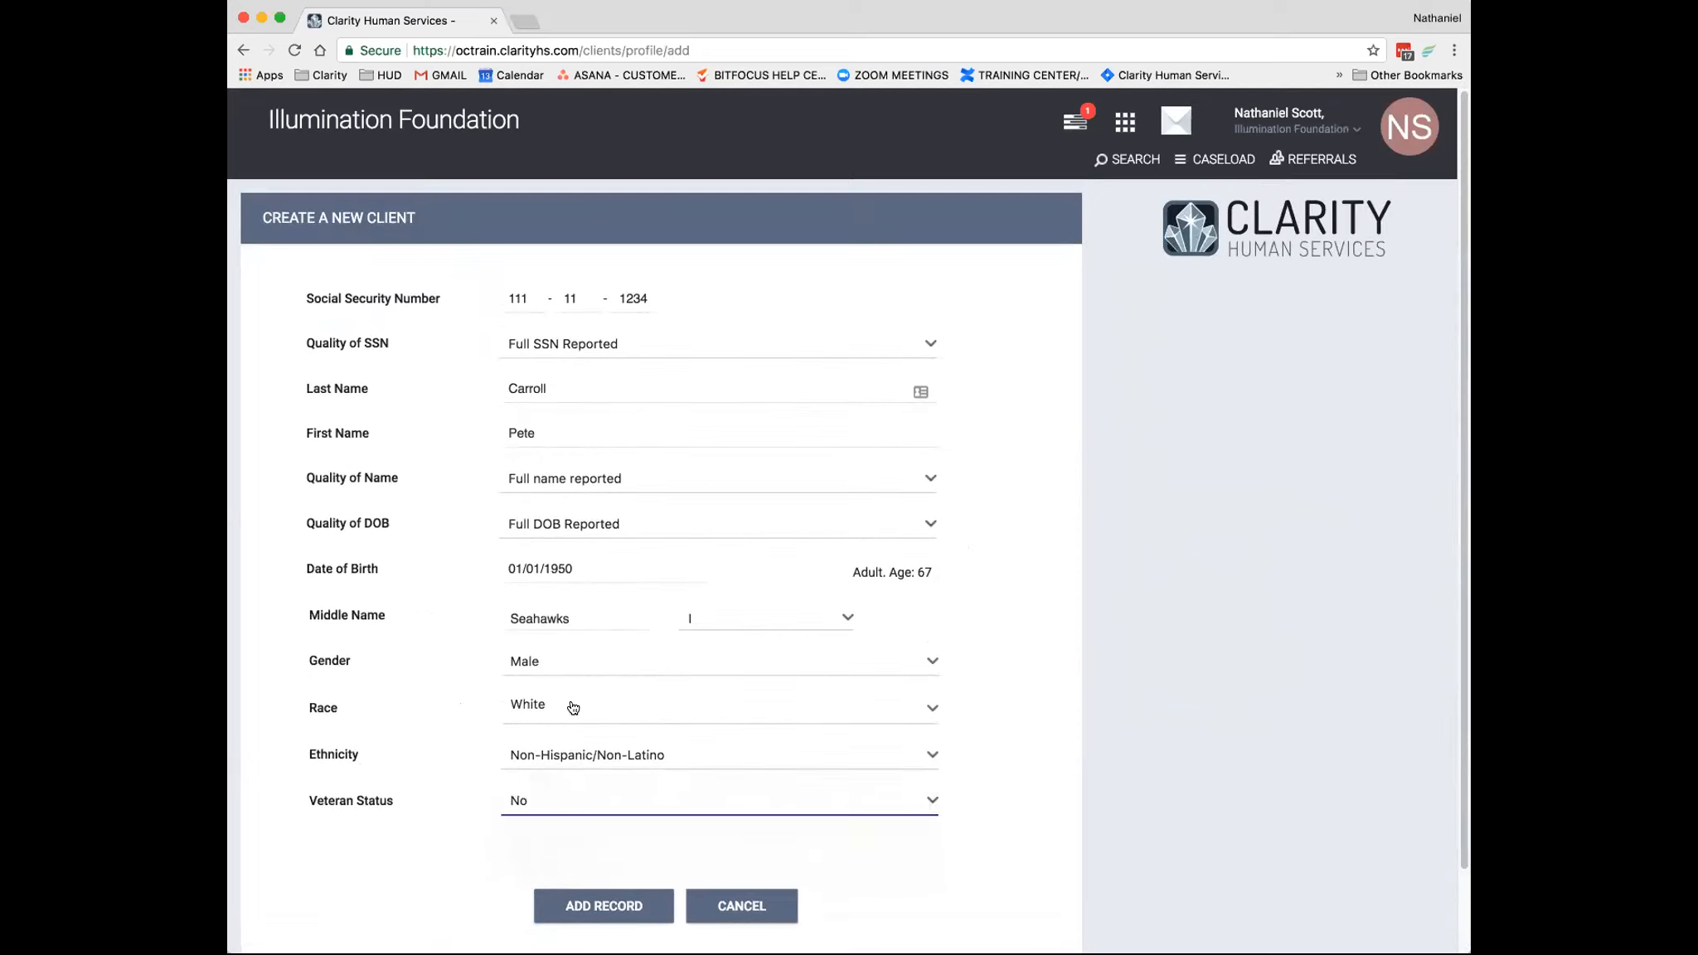
- Set Veteran Status to Yes and Theater of Operations: Iraq (Iraqi Freedom) to Yes
click(521, 804)
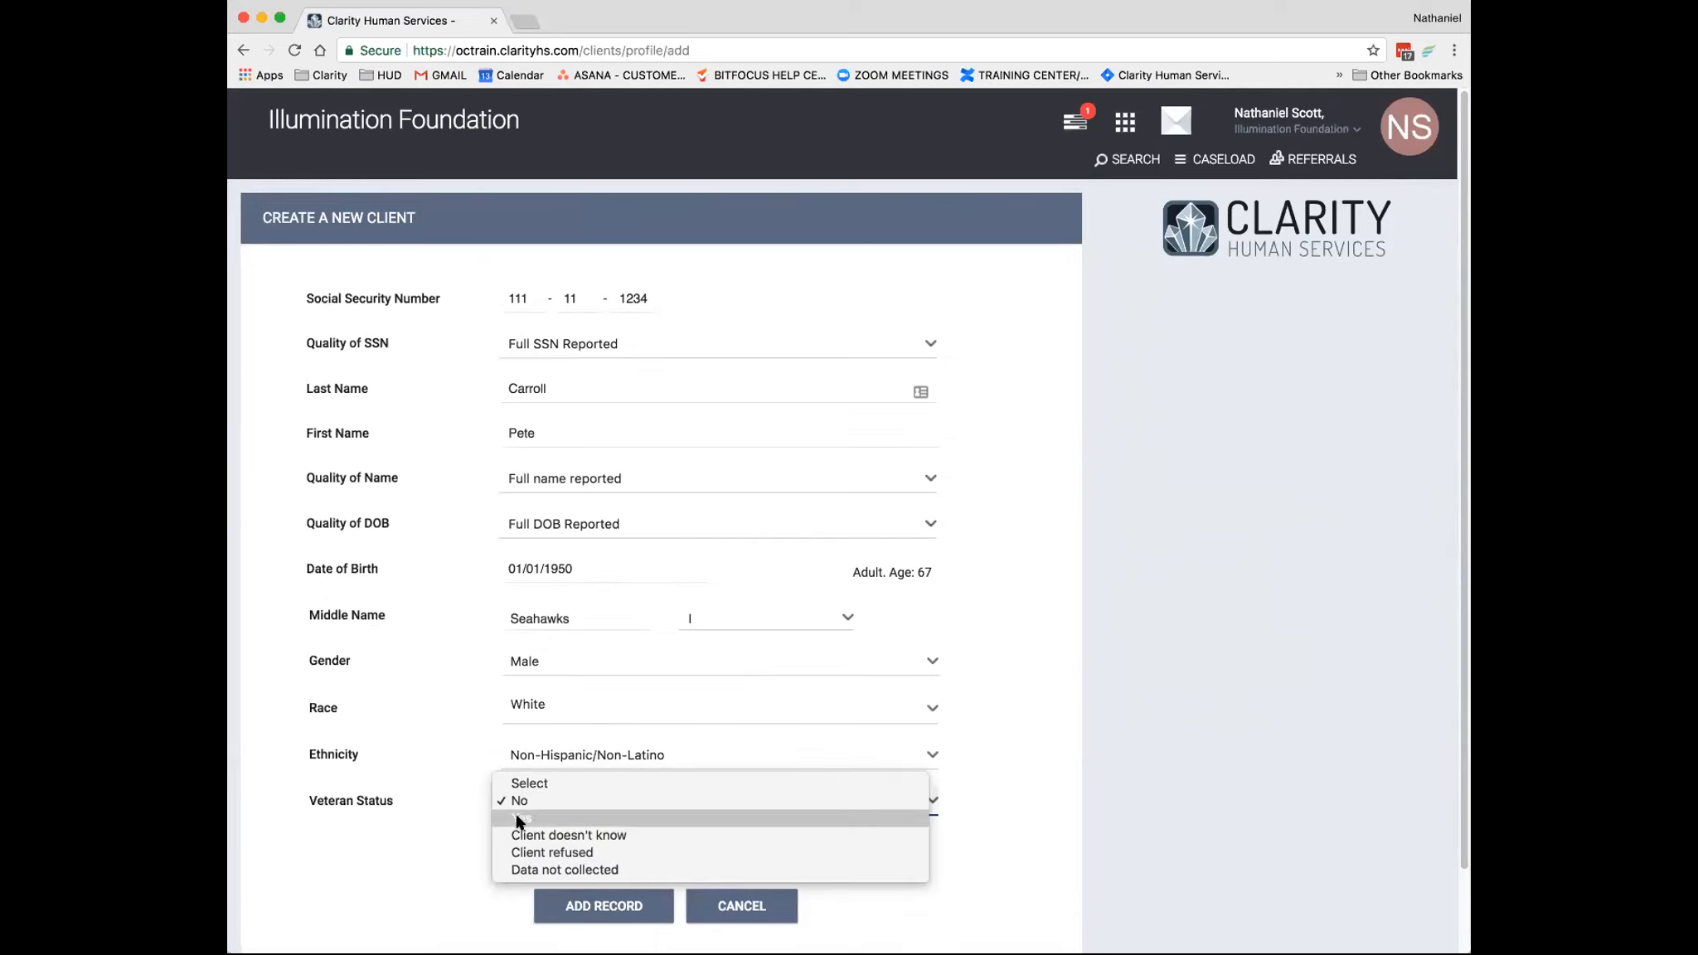
click(519, 819)
scroll(663, 729, down, 5)
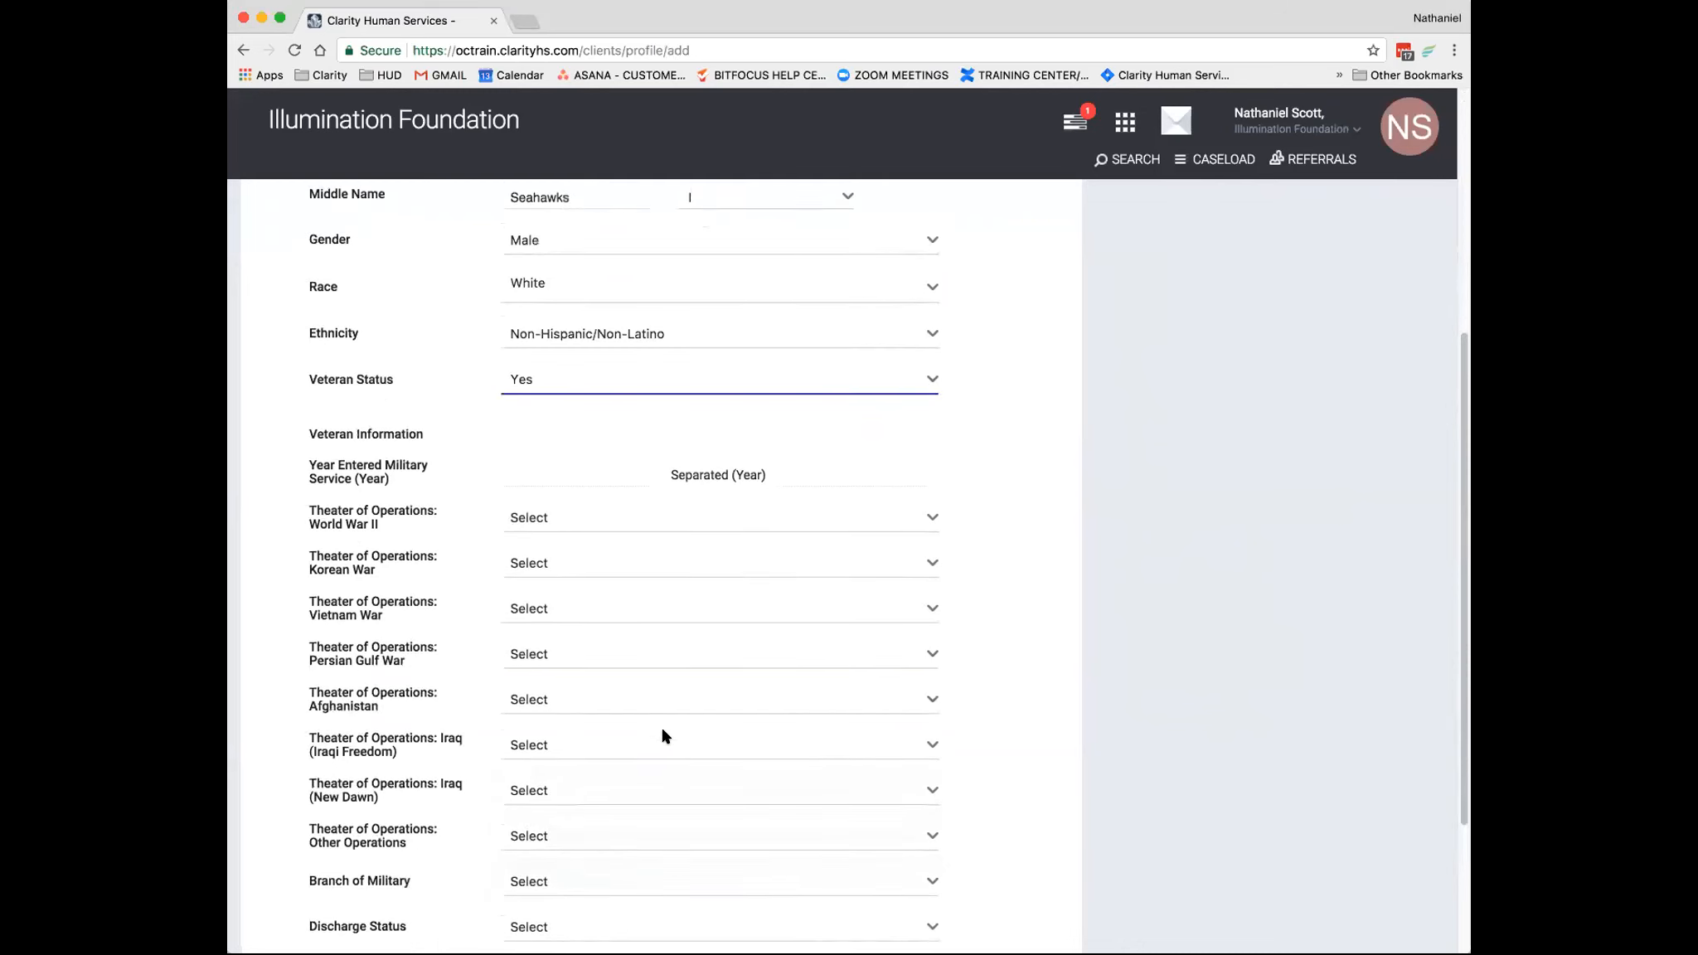
scroll(664, 736, down, 1)
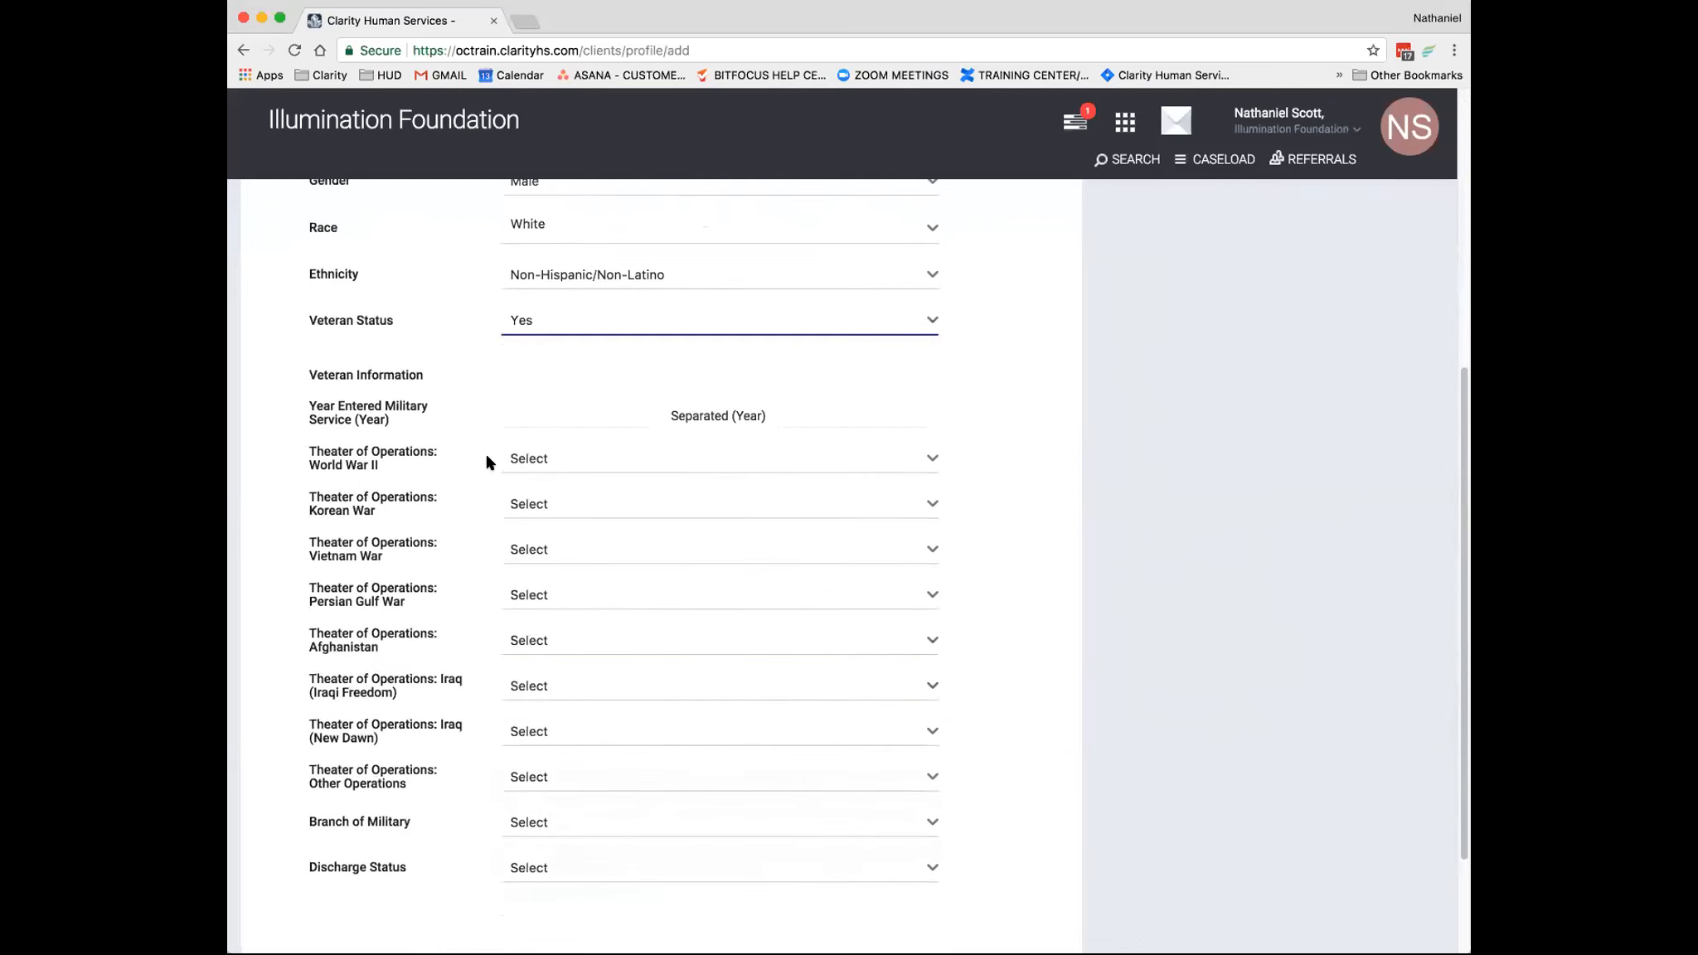
click(589, 685)
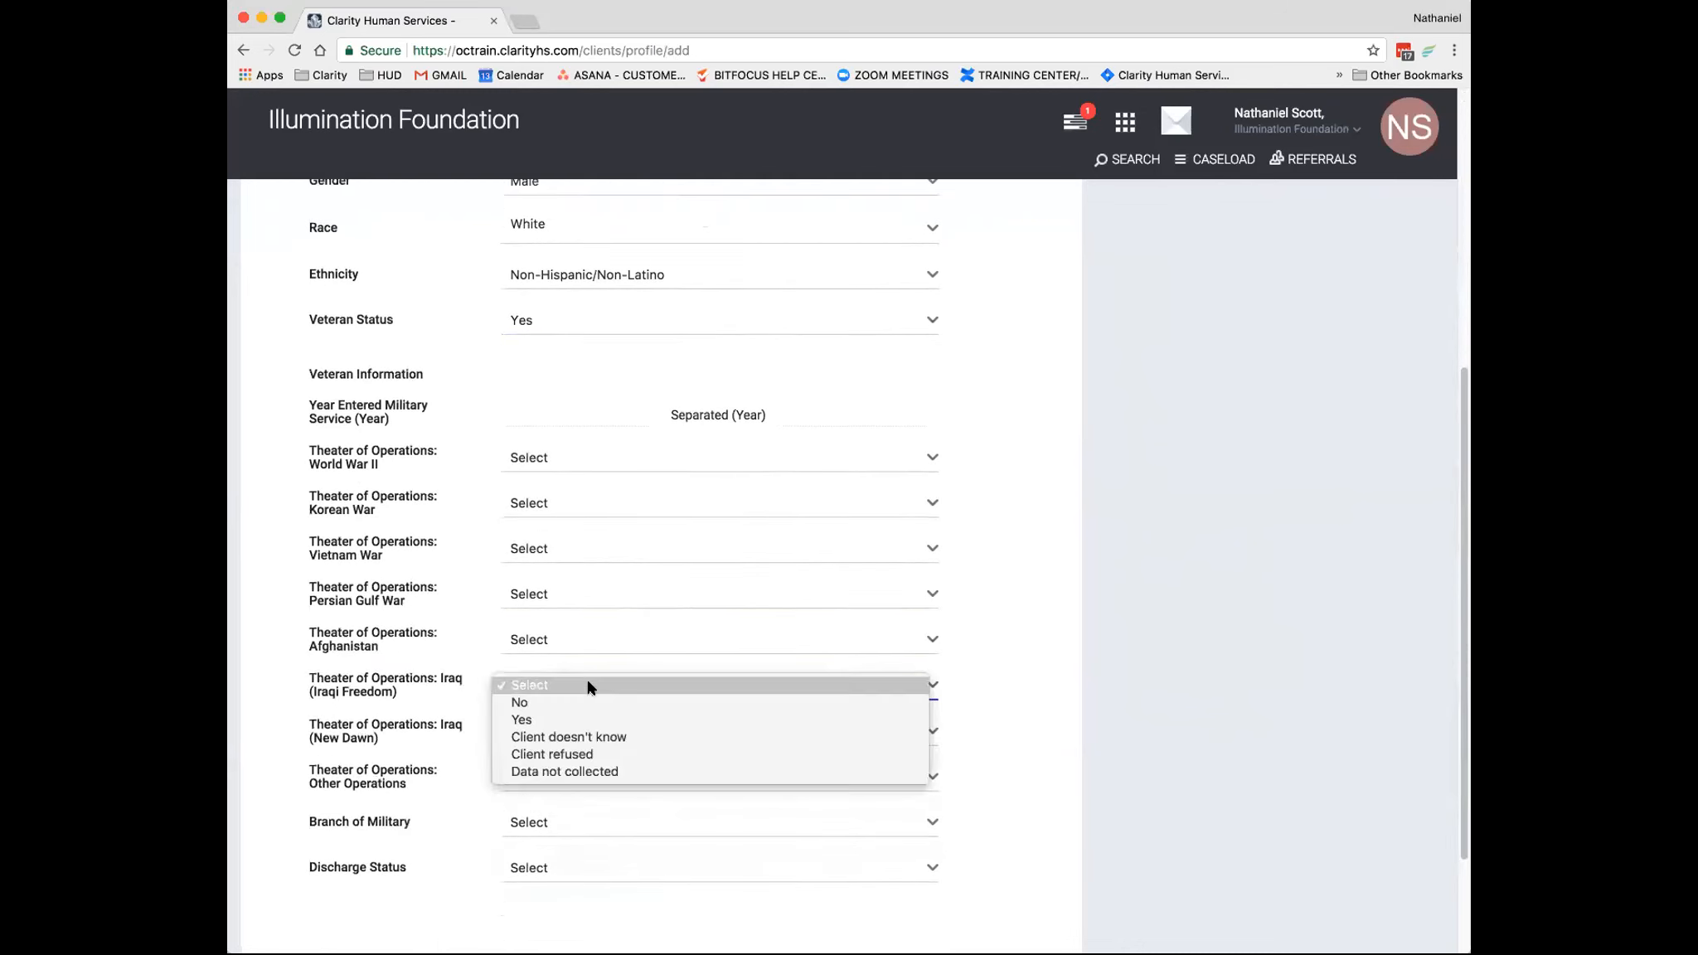
click(551, 719)
scroll(590, 690, down, 2)
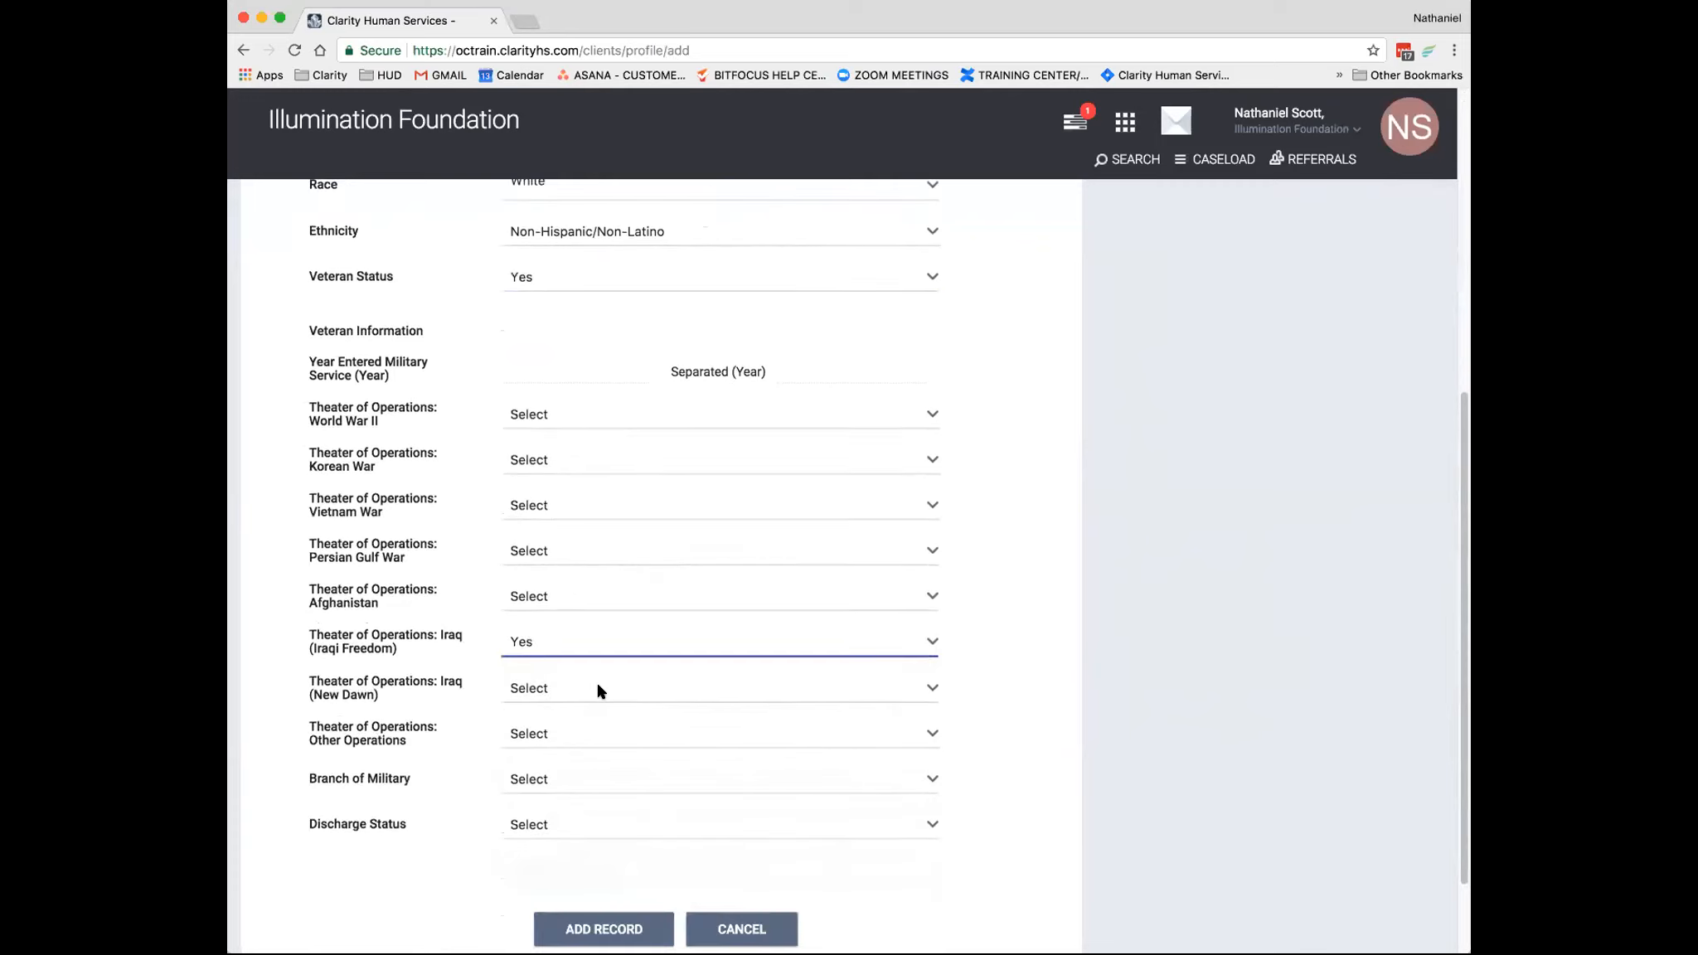
scroll(590, 750, down, 2)
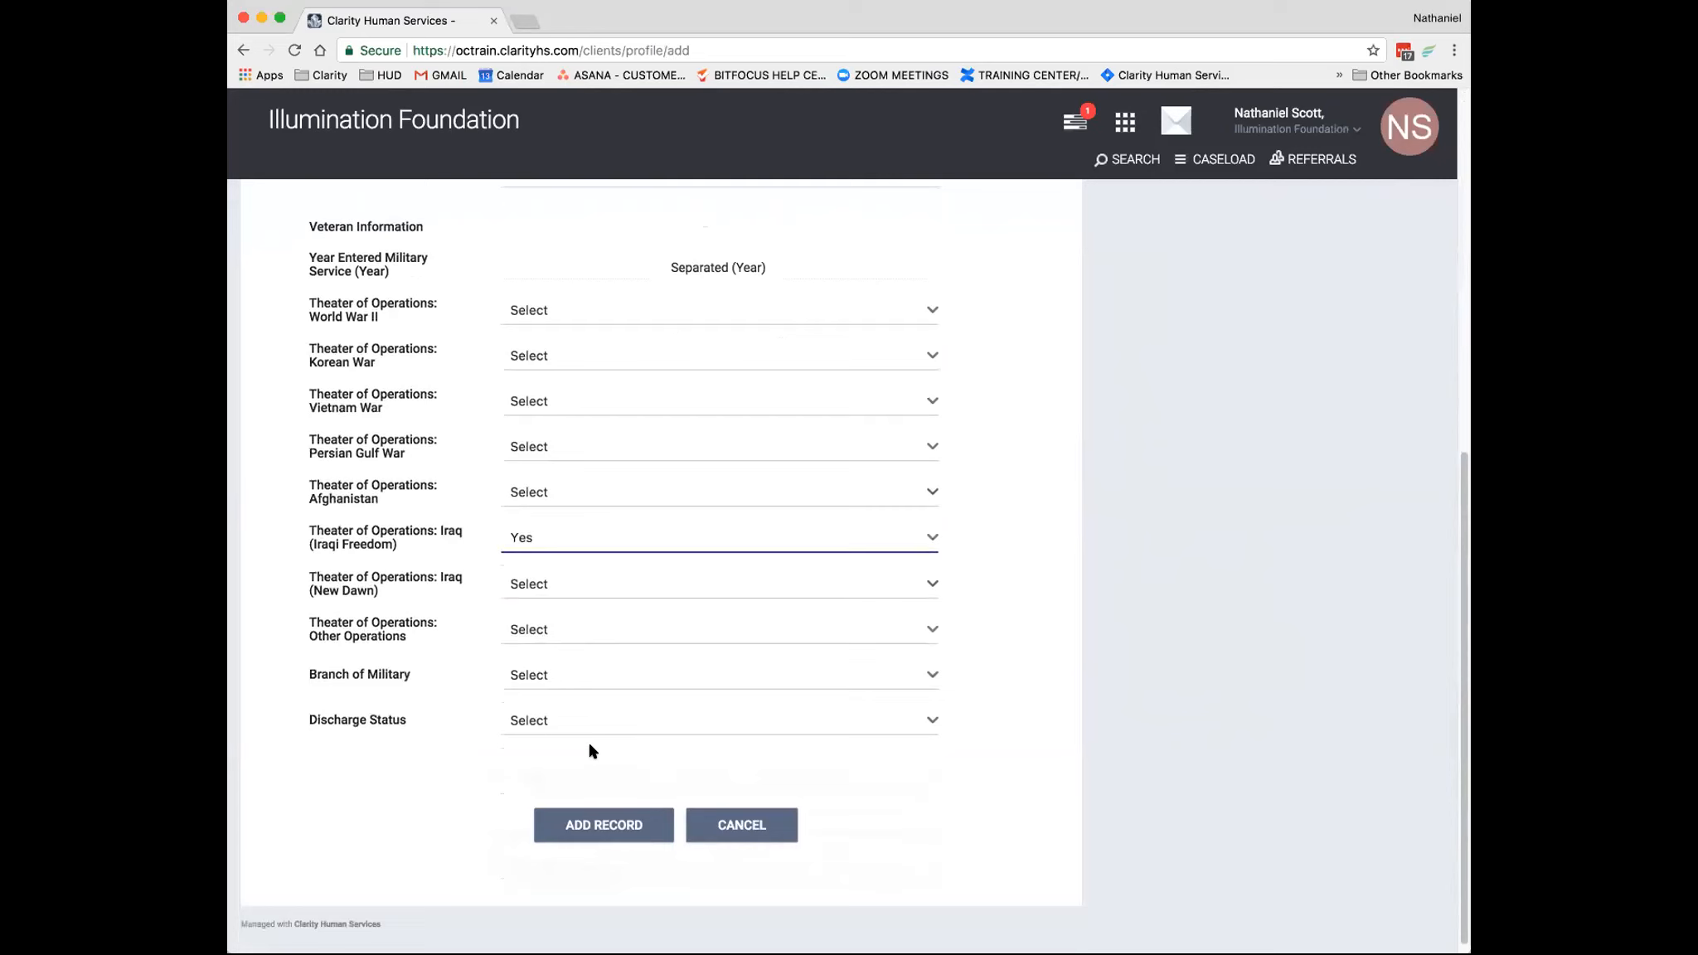
scroll(592, 746, up, 7)
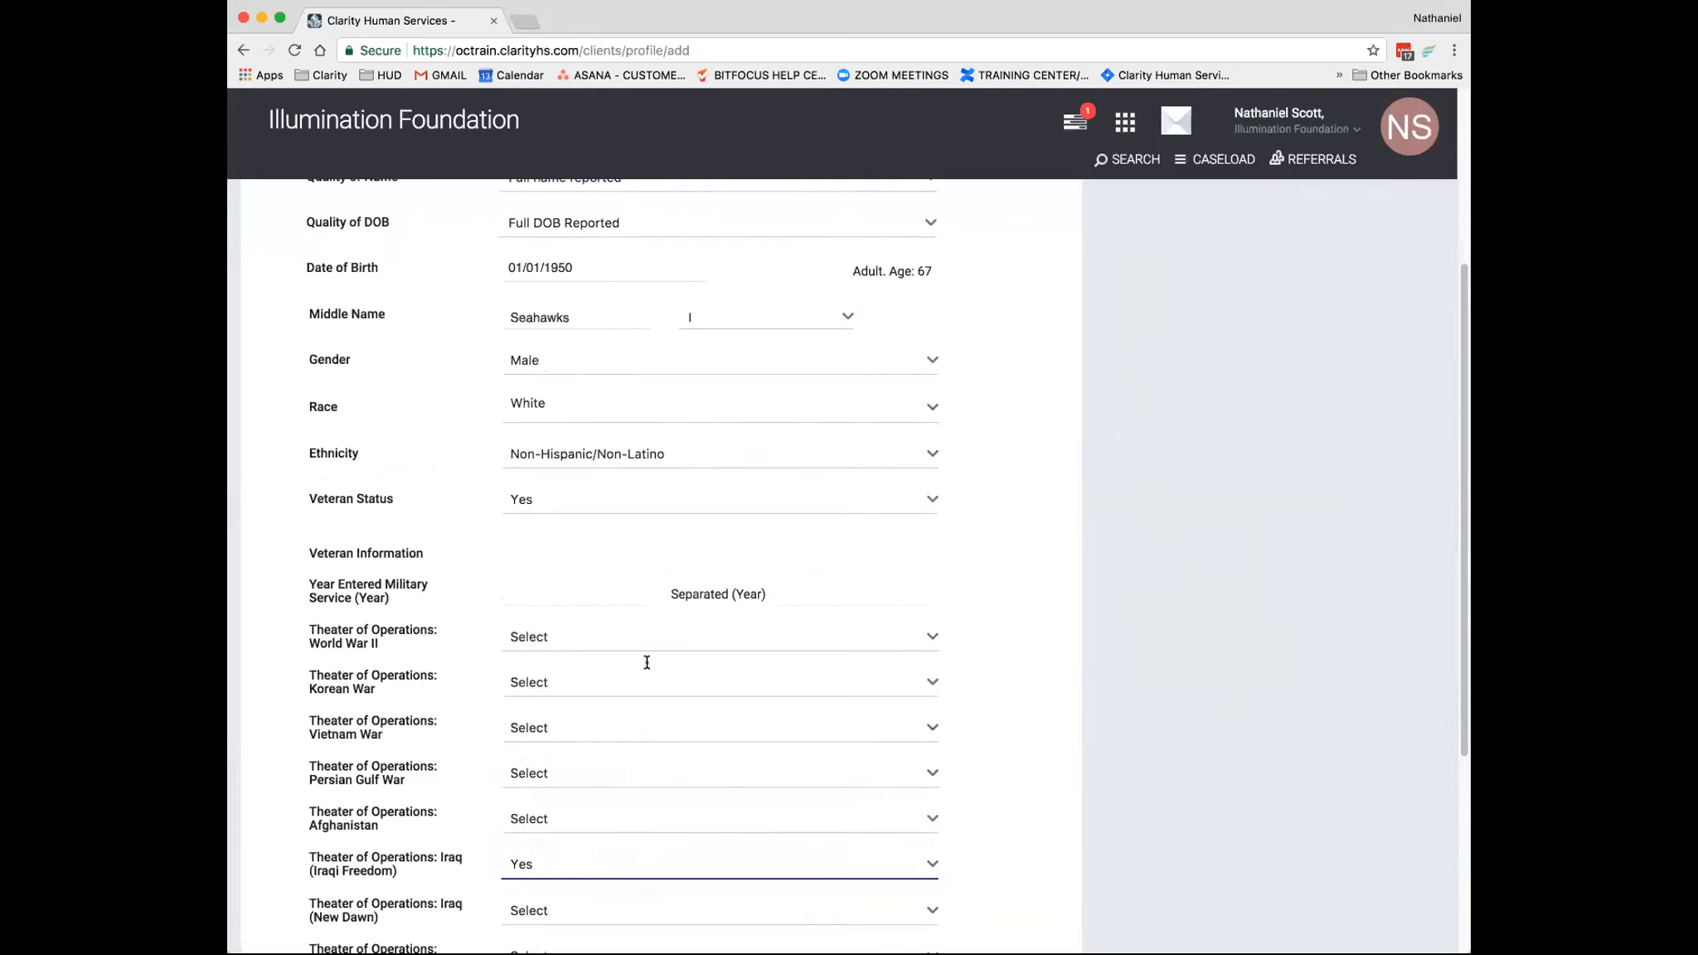
click(587, 596)
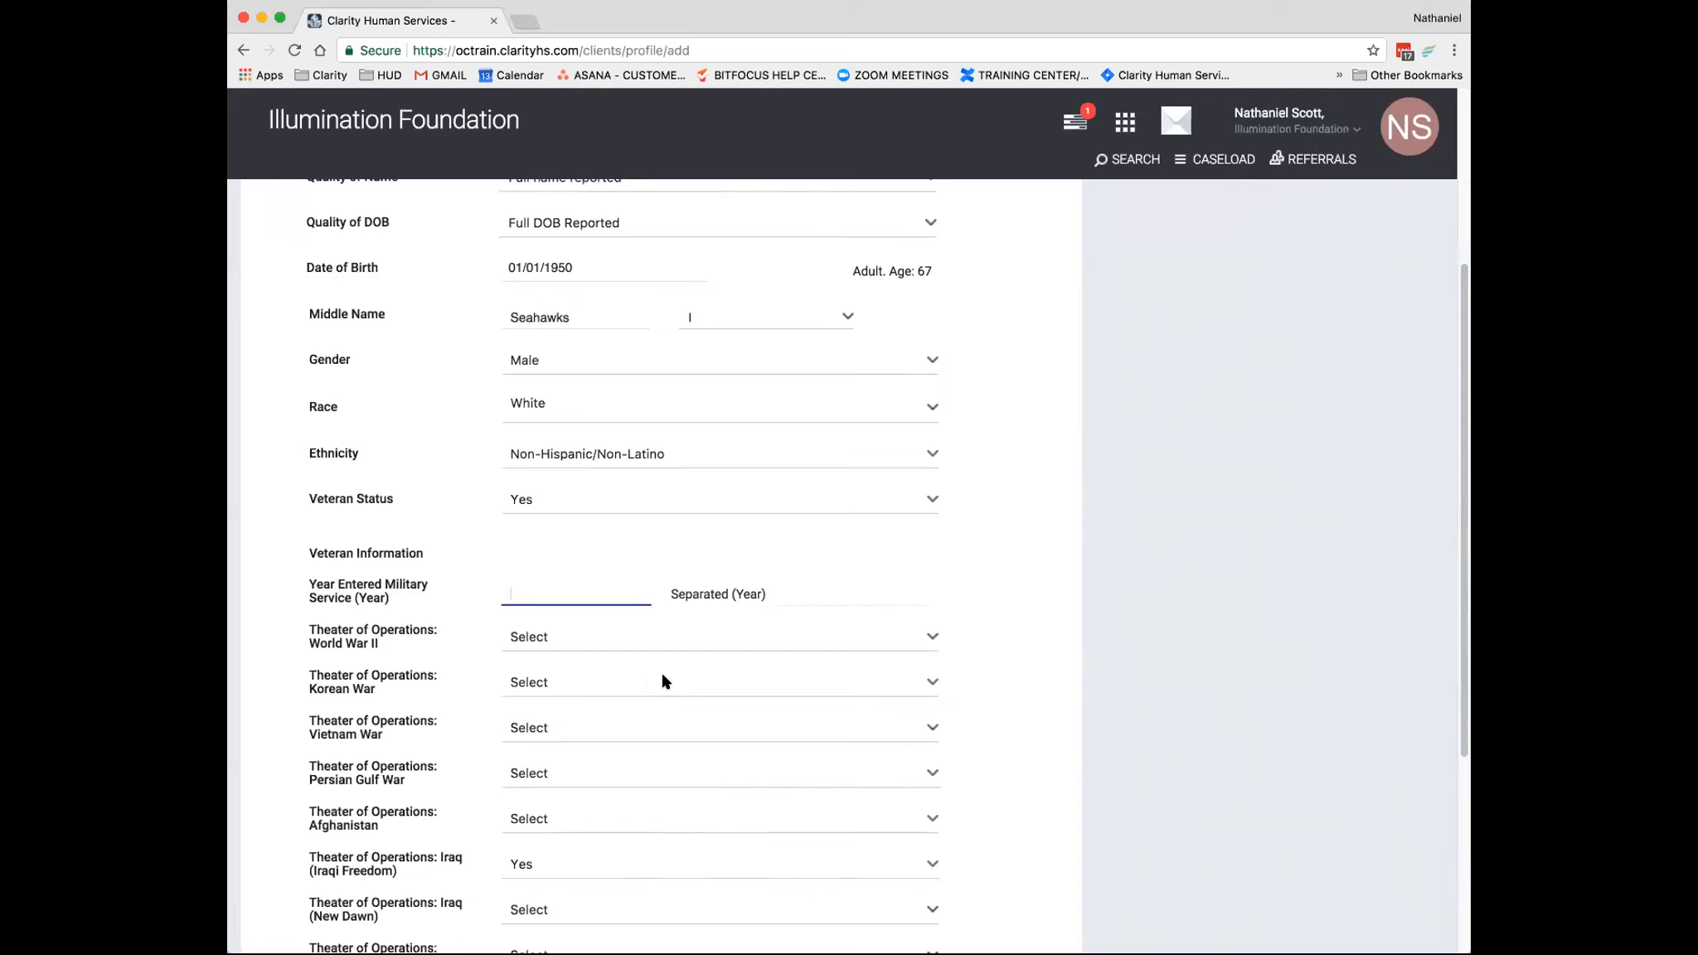
- Alternate Veteran Status twice between No and Yes, ending on Yes, to demonstrate the conditional veteran information fields
click(584, 499)
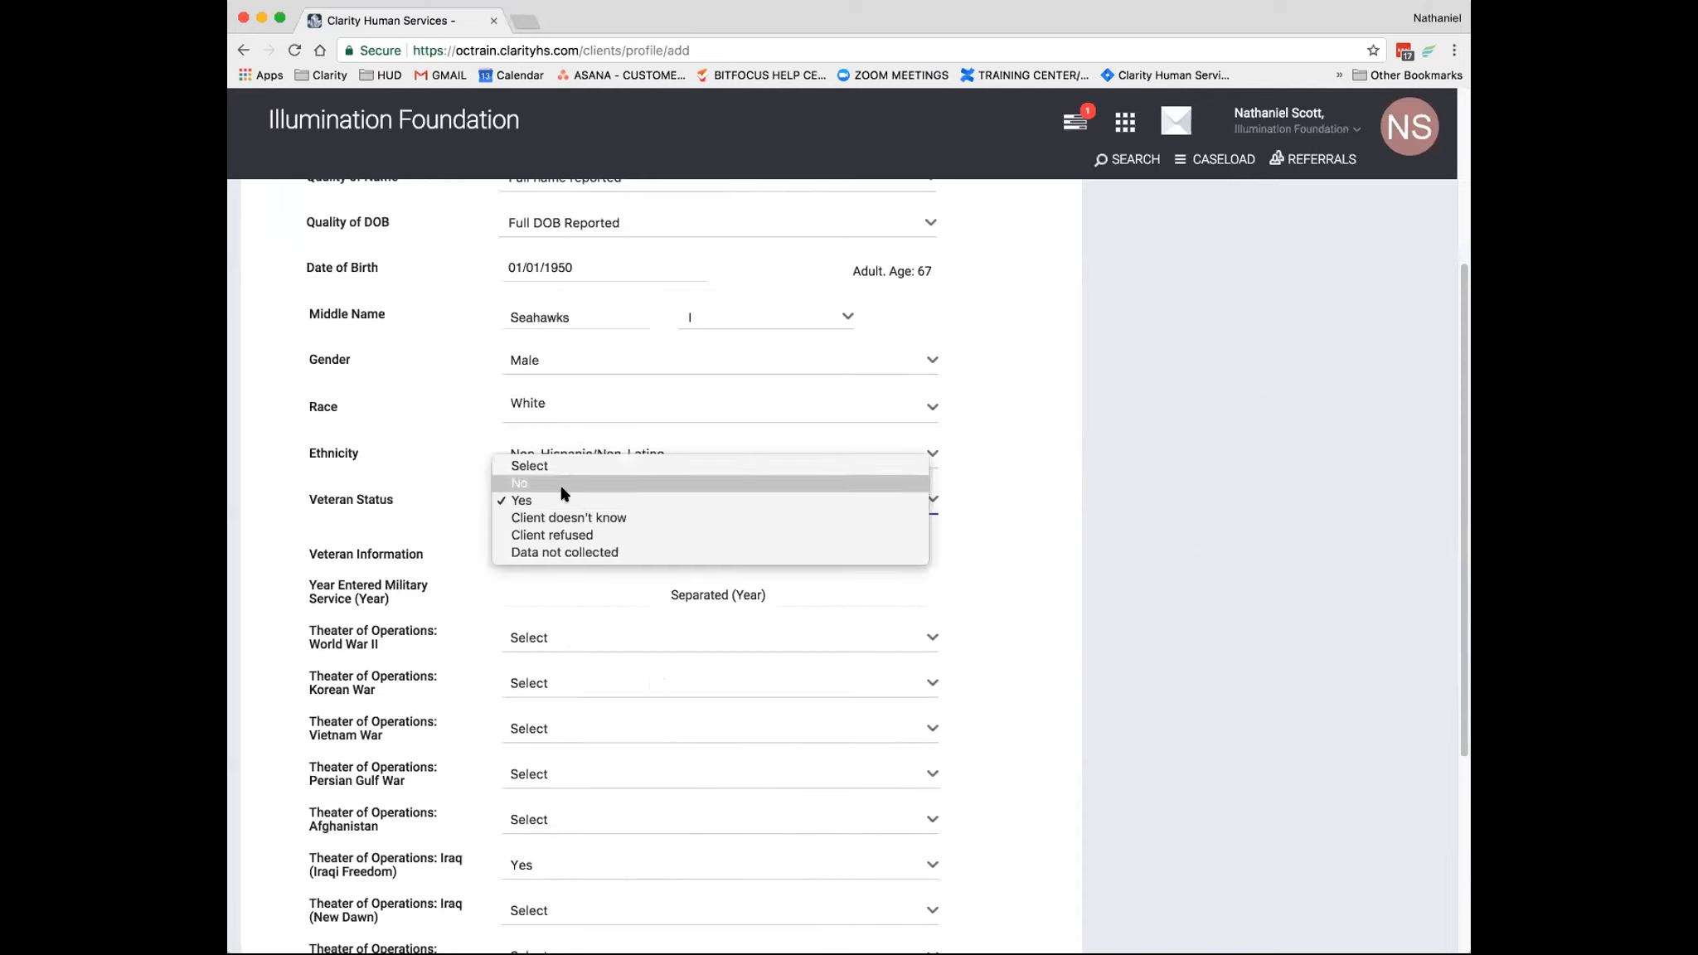
click(561, 492)
click(563, 711)
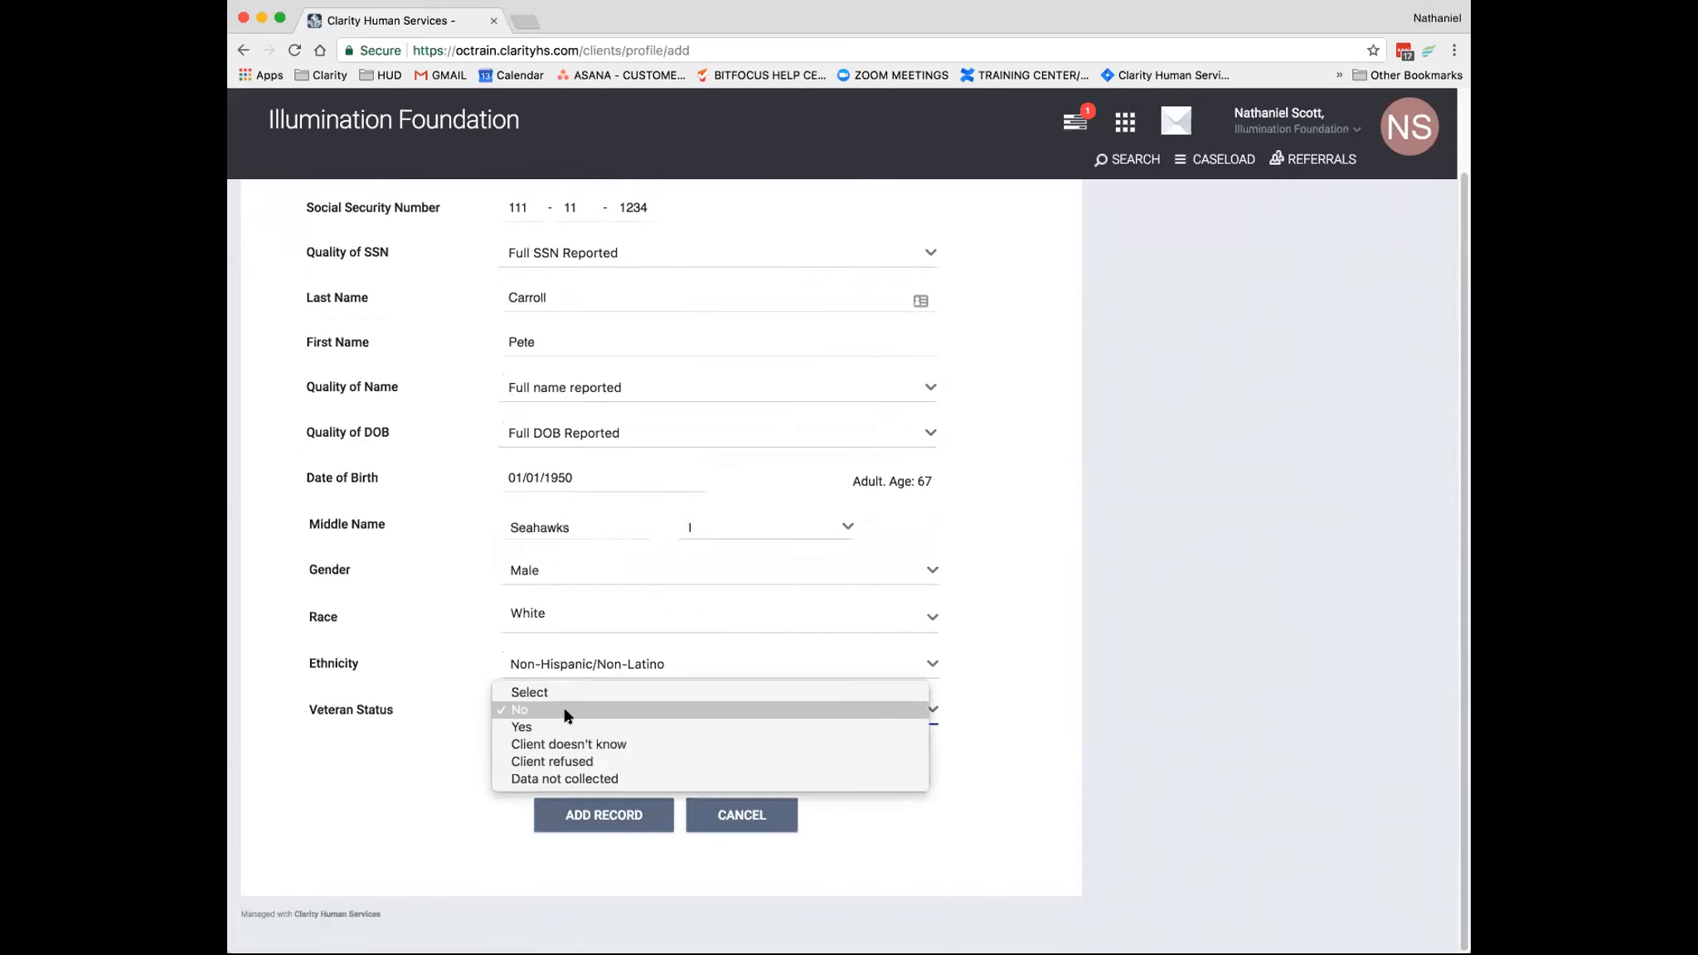
click(564, 726)
scroll(597, 696, down, 3)
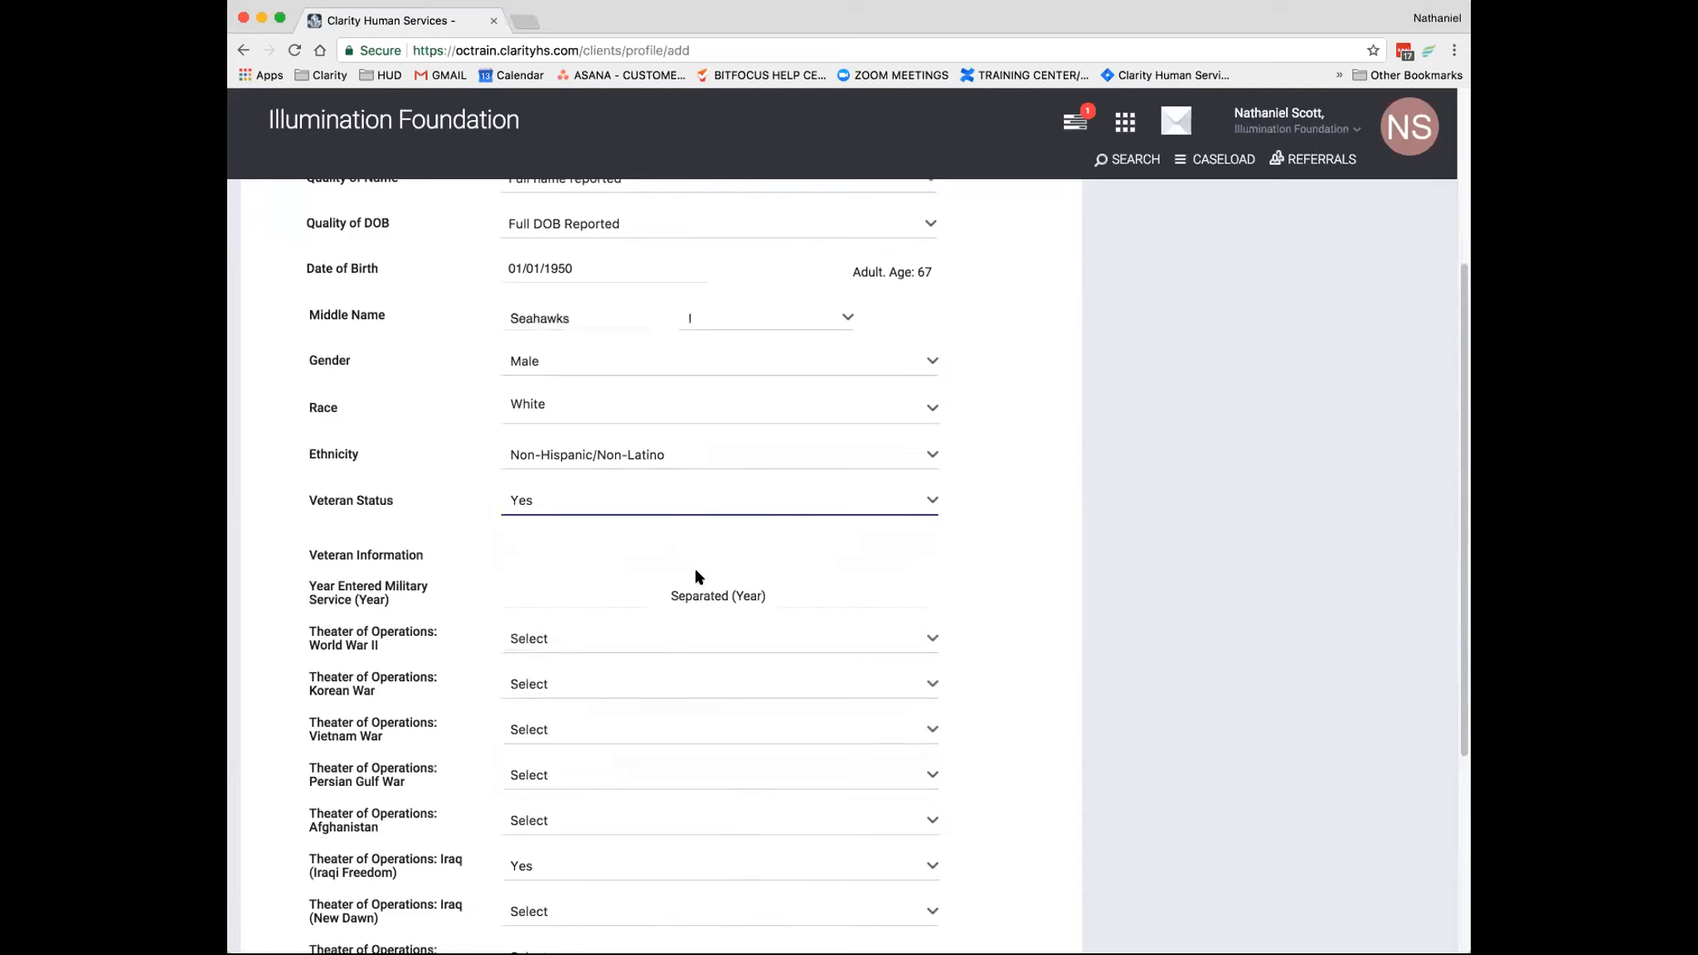
click(652, 507)
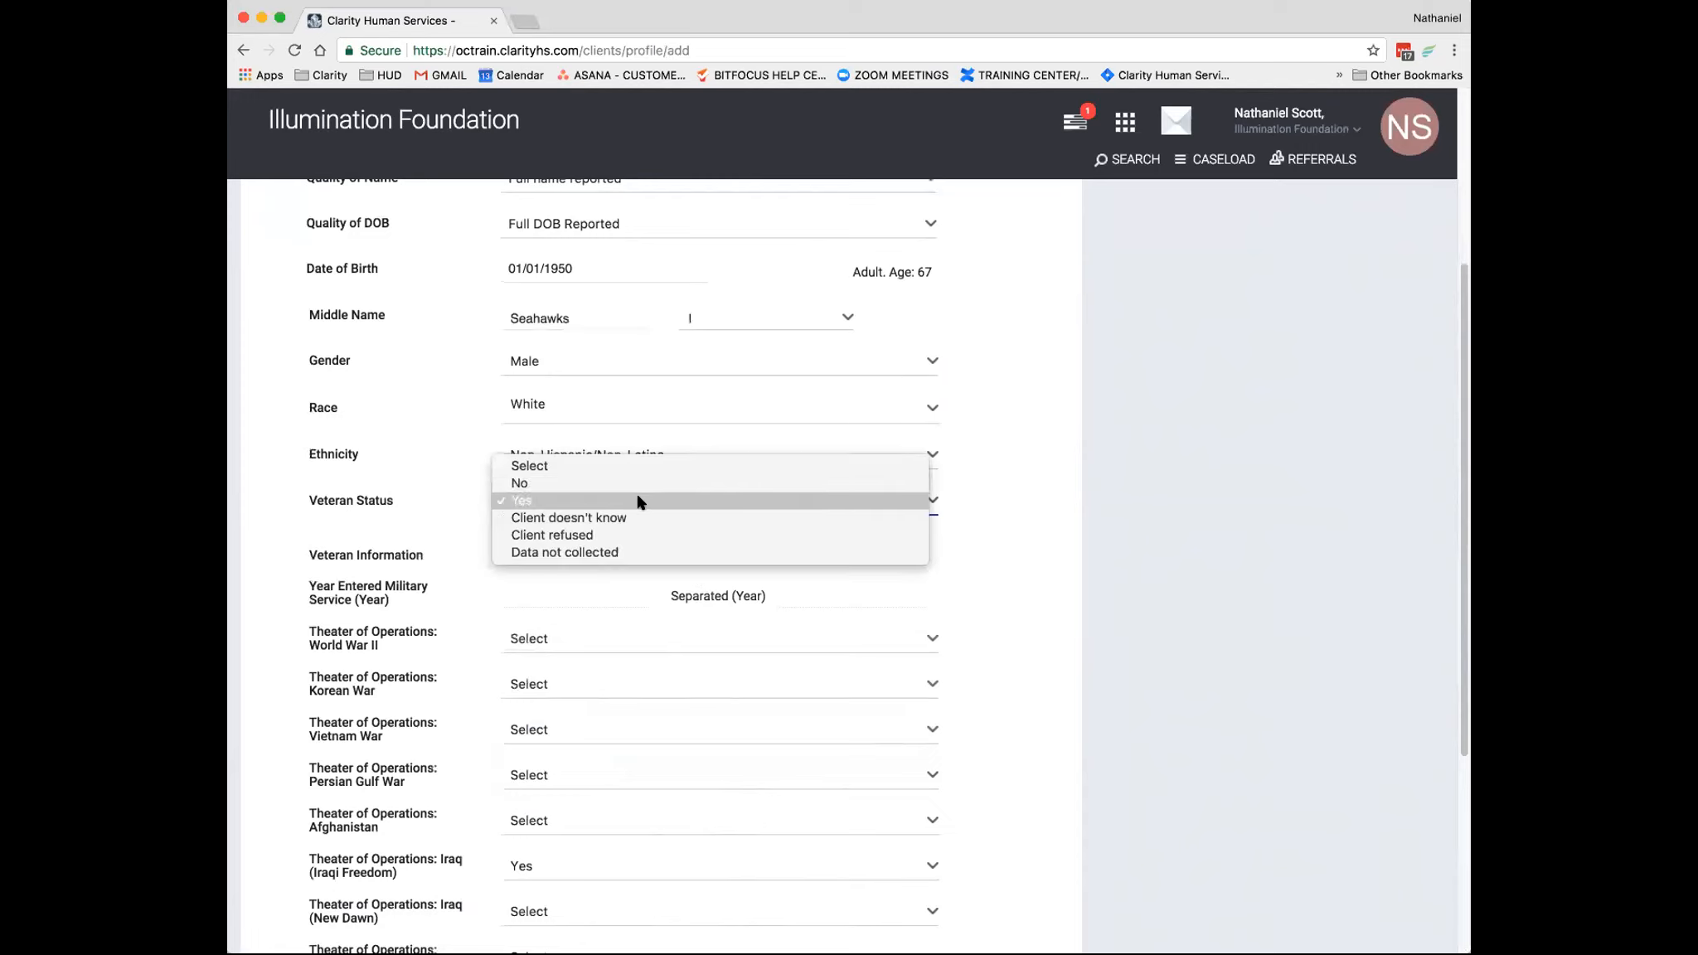
click(563, 478)
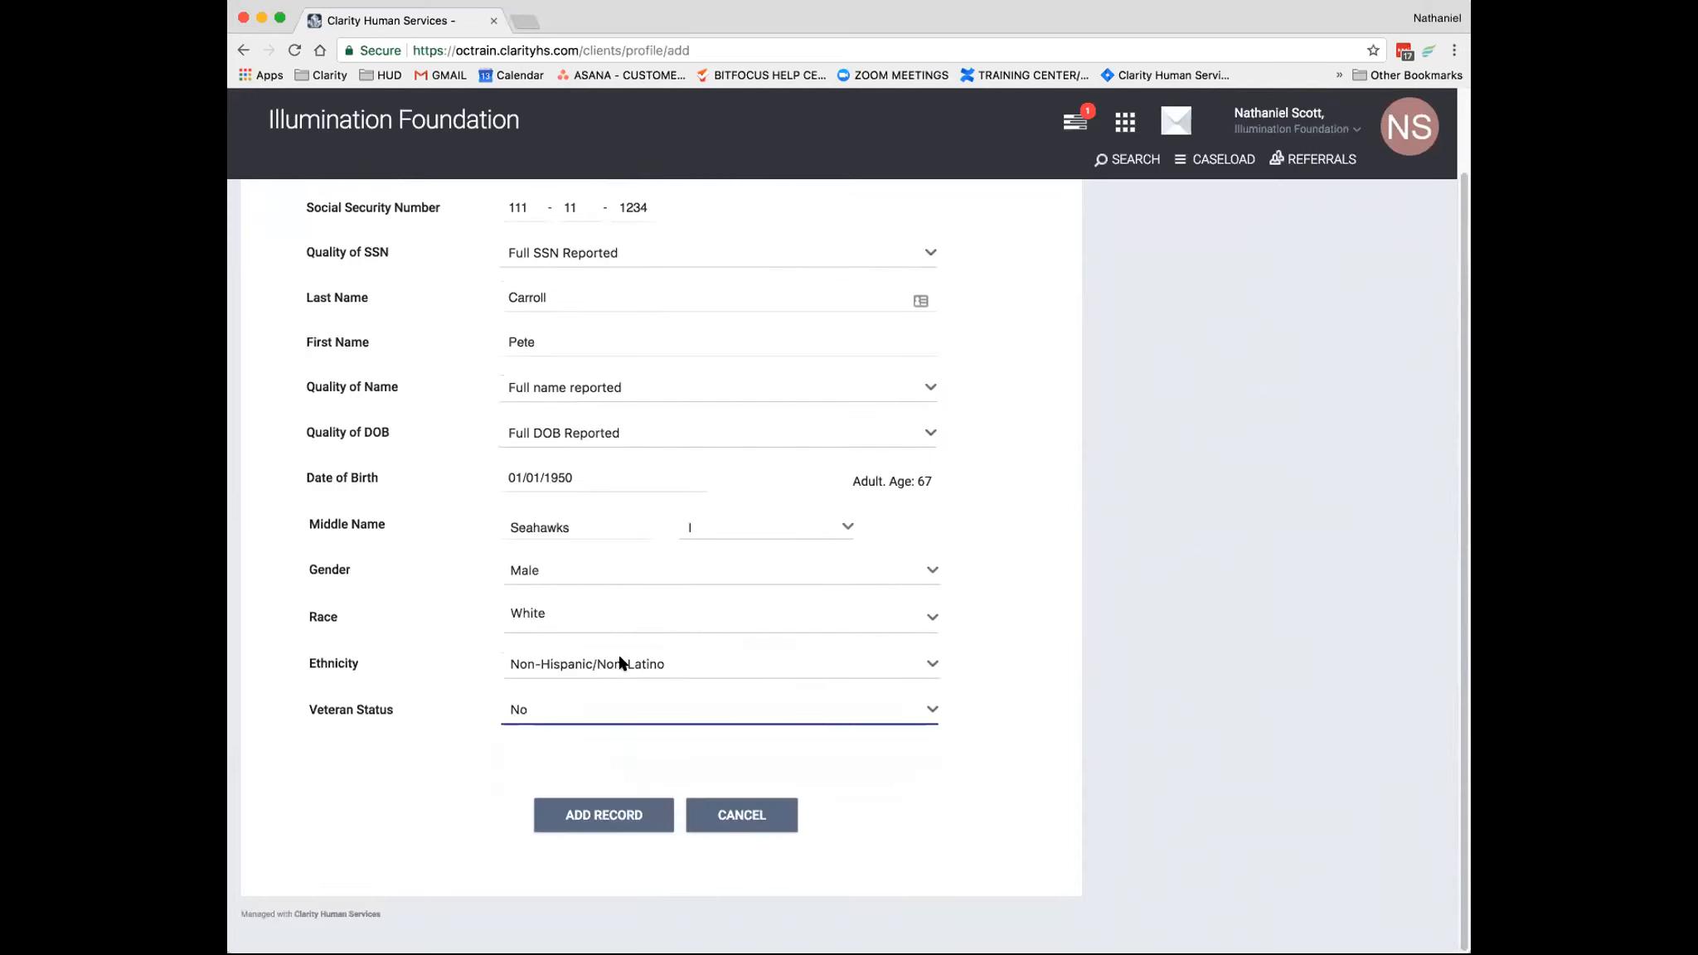
click(586, 715)
click(586, 713)
click(635, 714)
click(588, 721)
scroll(587, 719, down, 5)
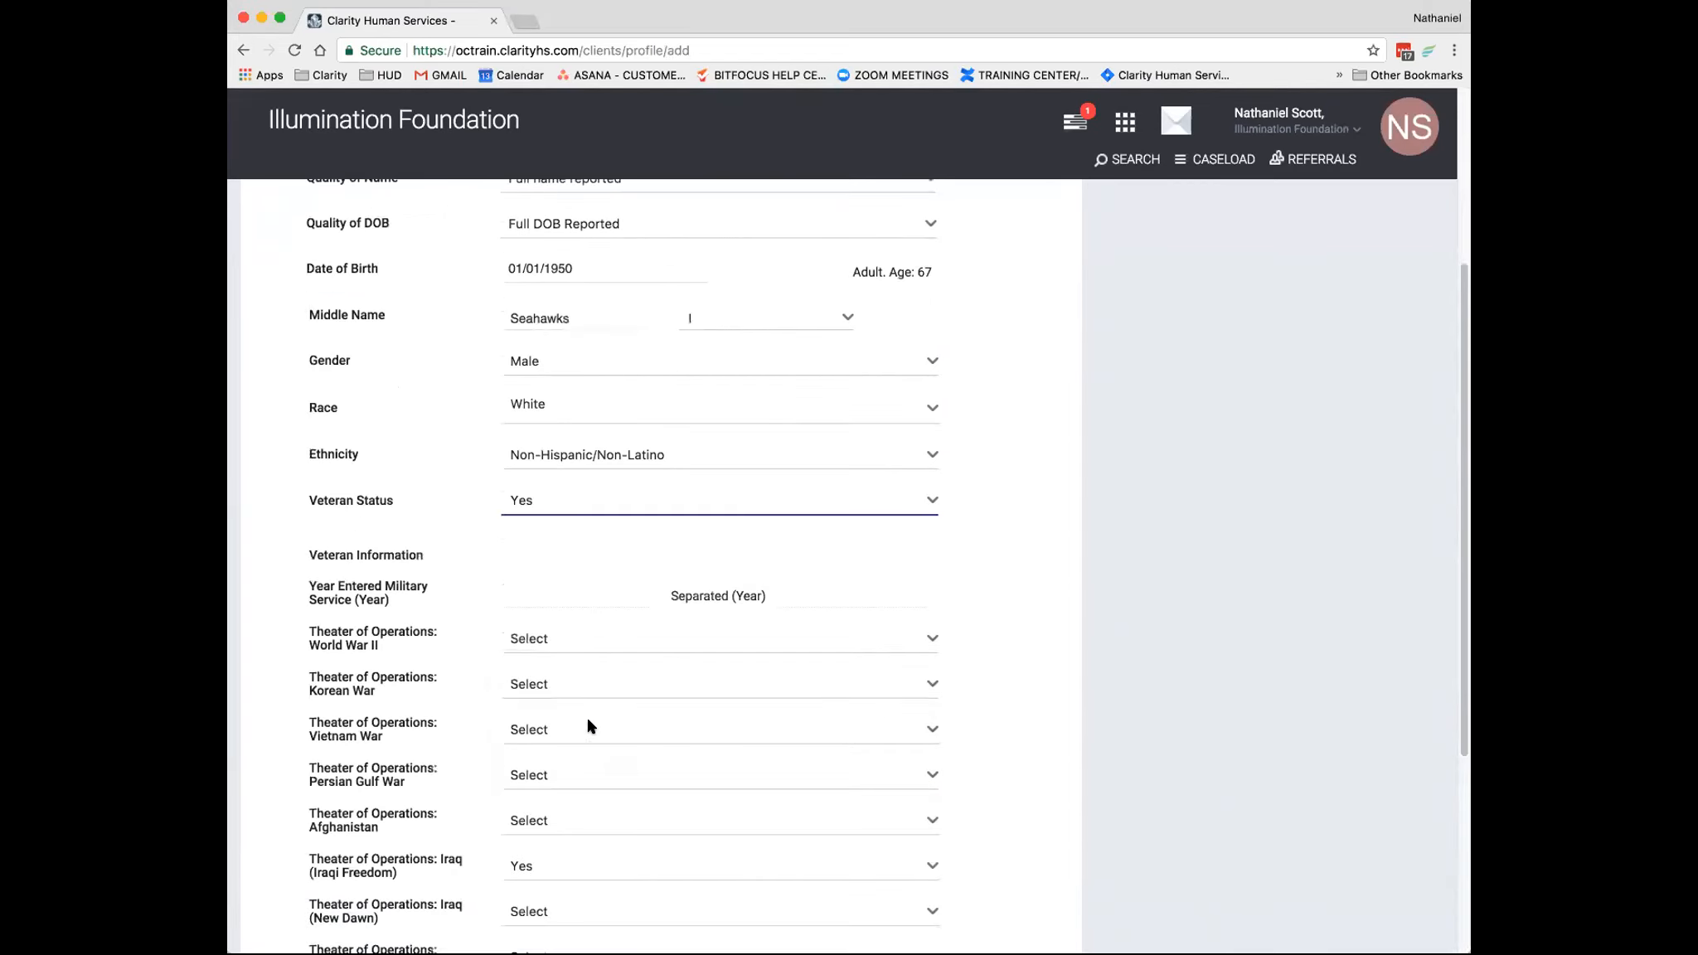
- Try to add the client record with the remaining veteran information left blank, and check the form for validation errors
scroll(685, 792, down, 2)
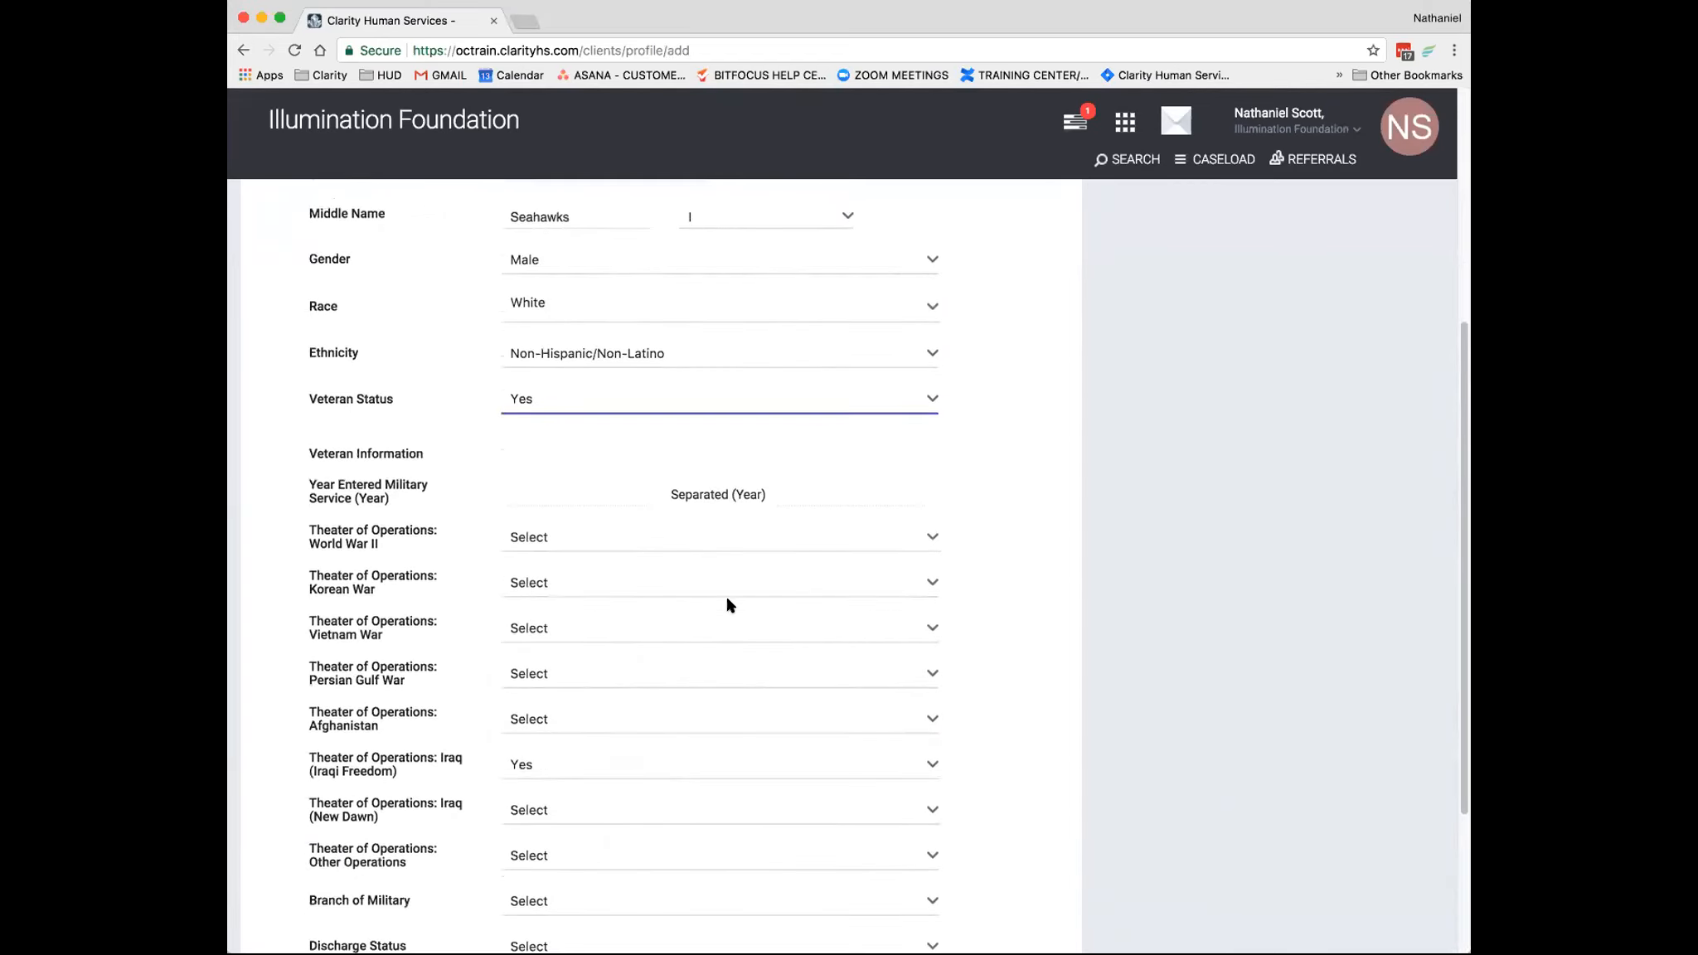
scroll(730, 606, down, 2)
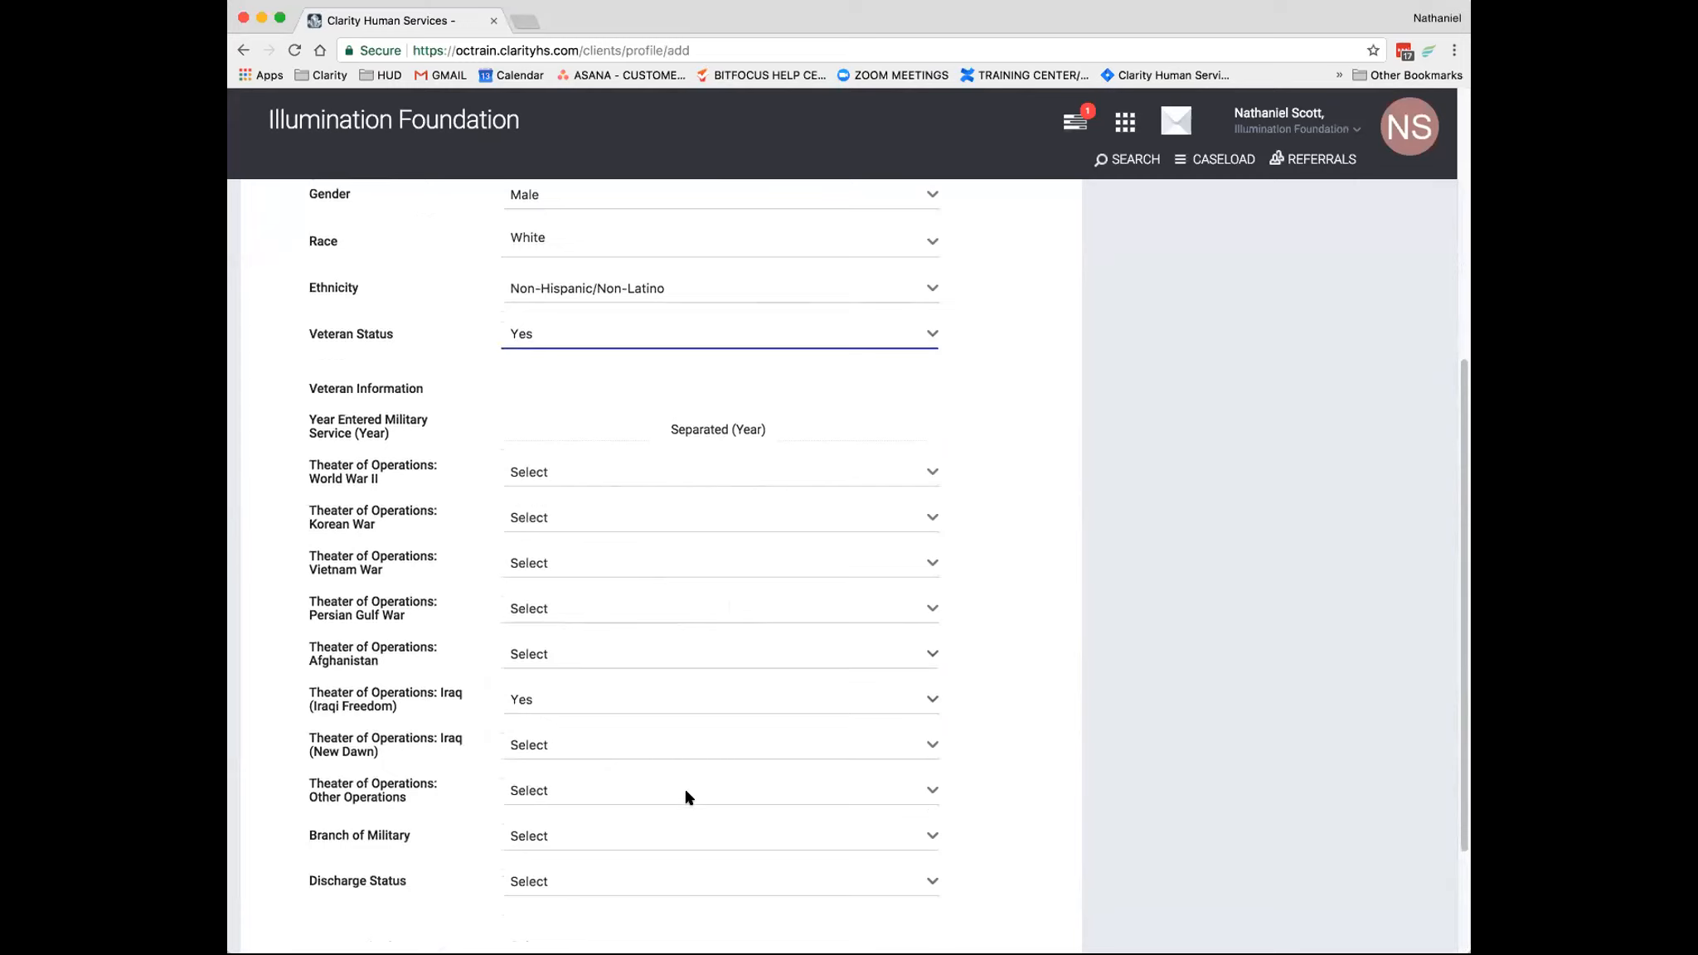
scroll(686, 794, down, 1)
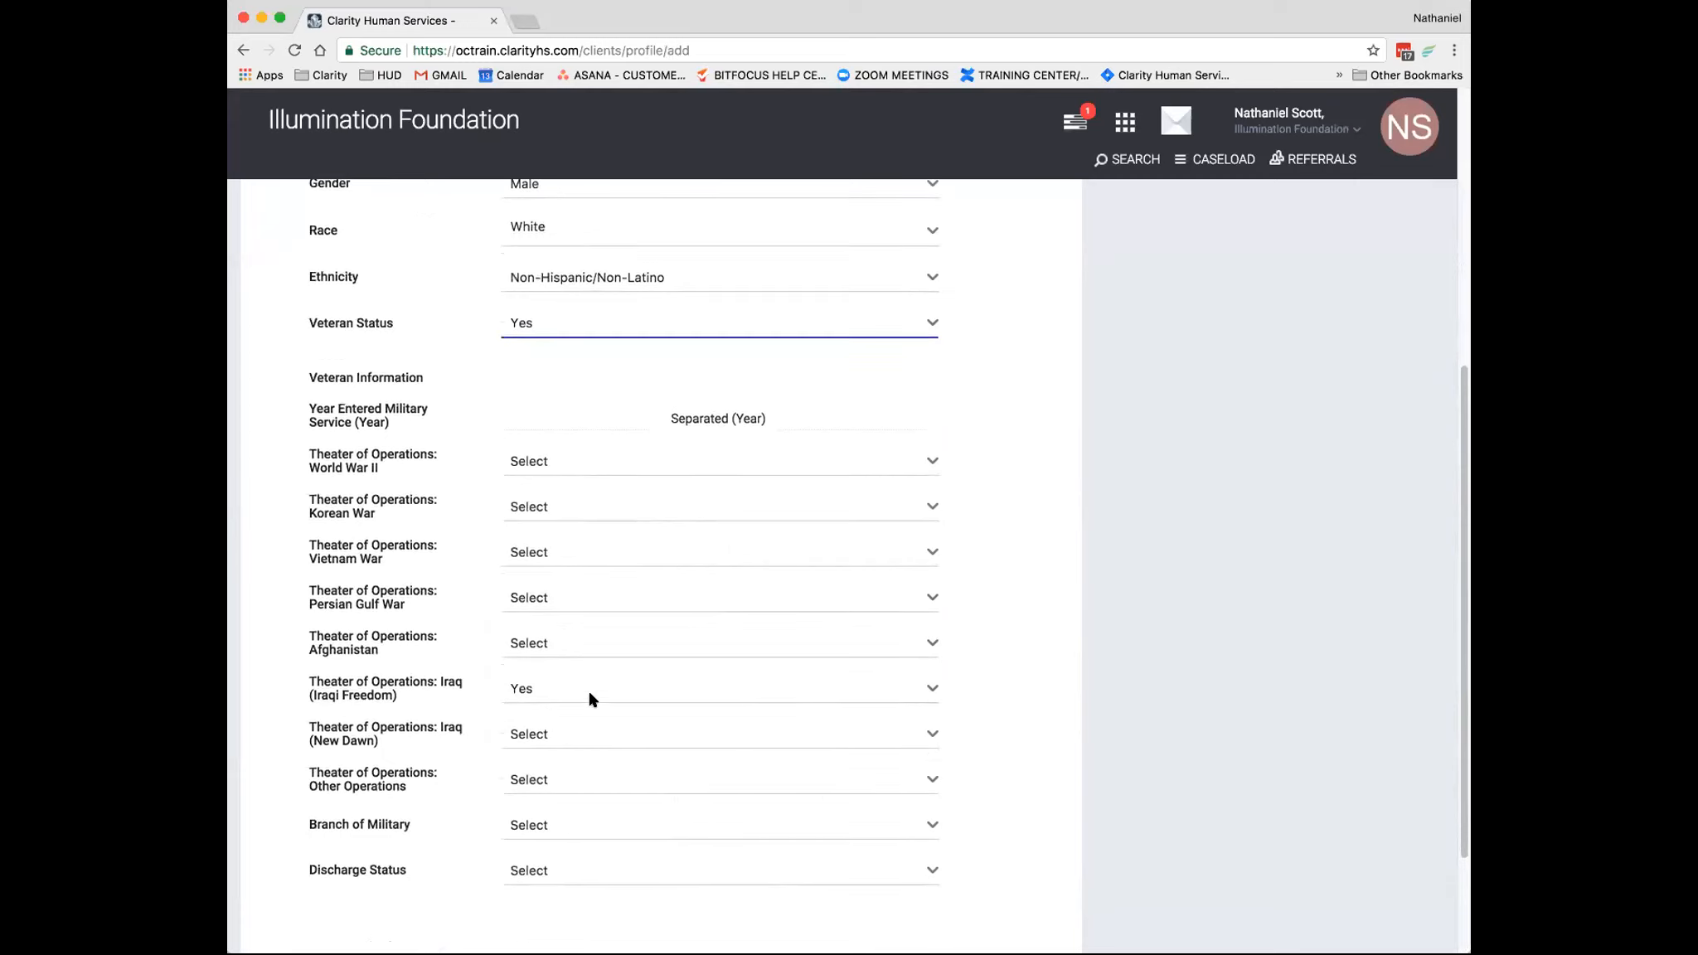
click(536, 418)
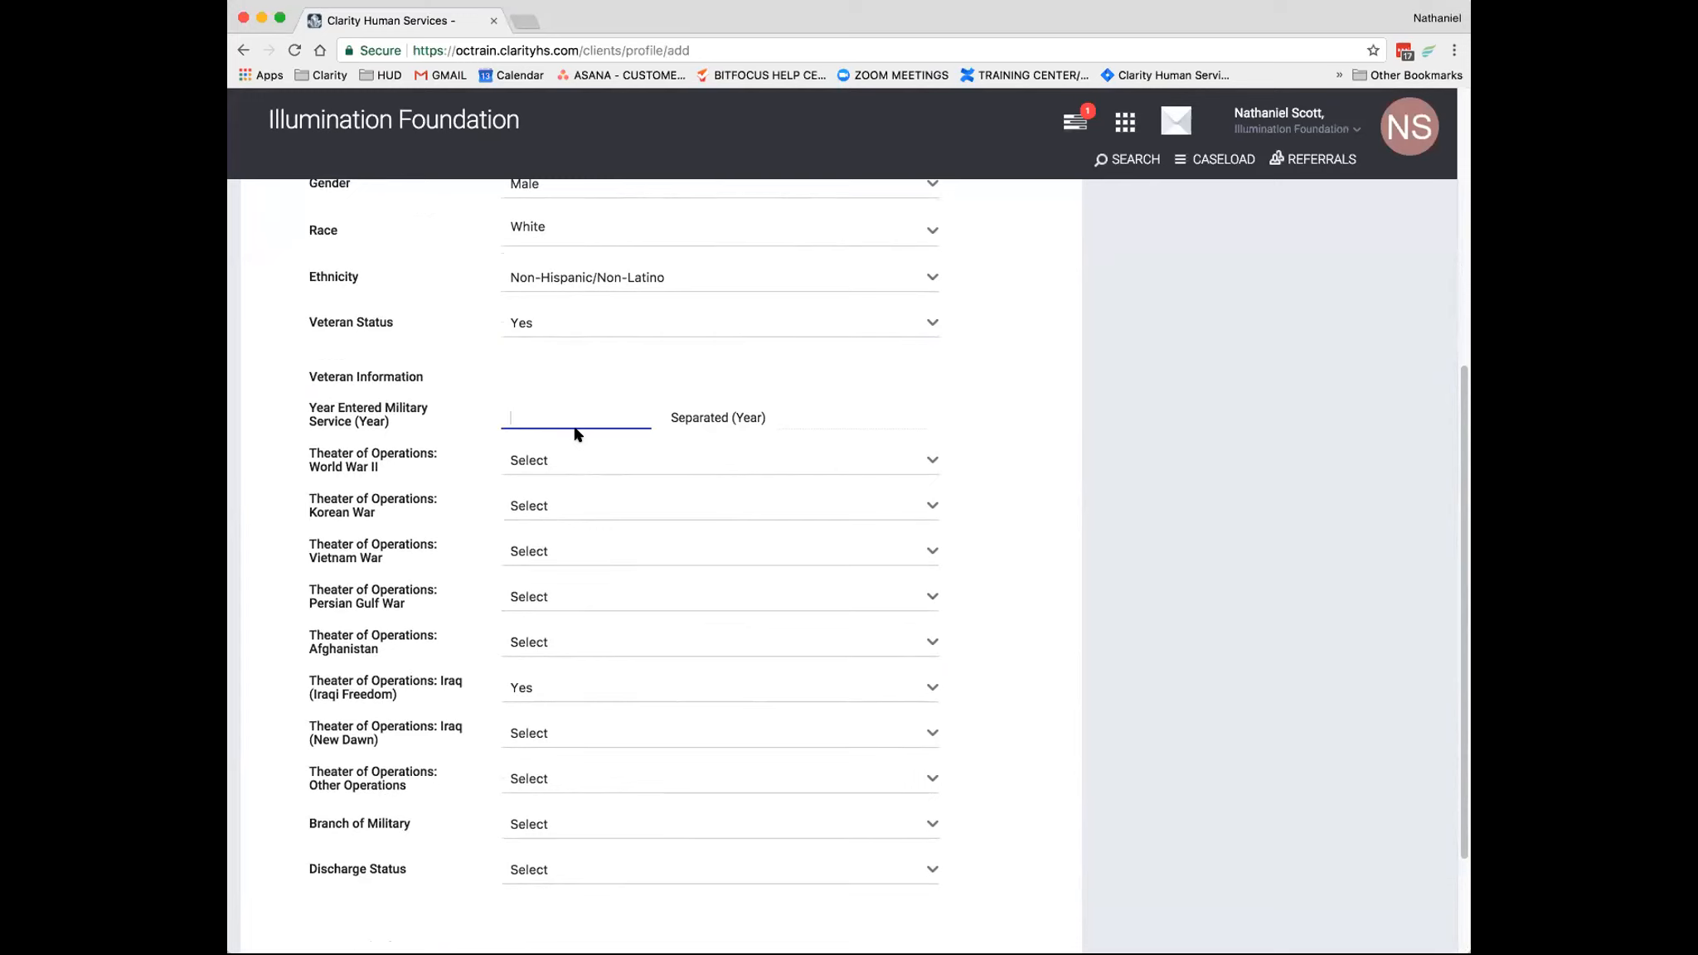
scroll(631, 497, down, 3)
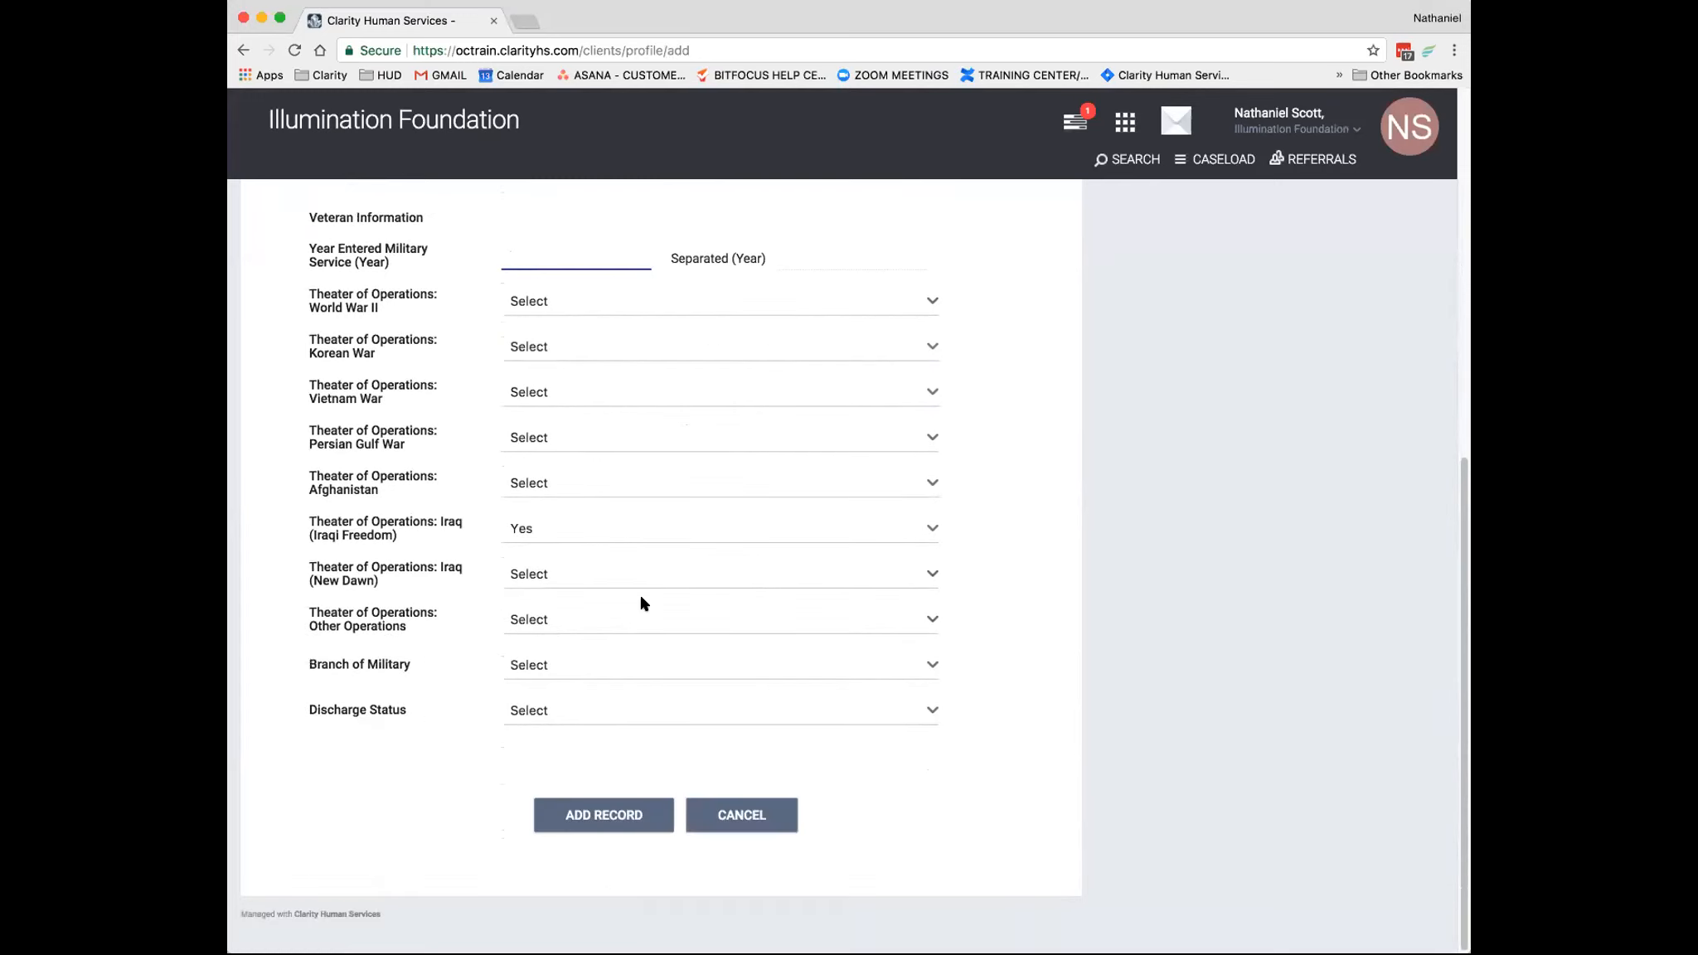
click(604, 808)
scroll(682, 777, up, 1)
scroll(690, 775, up, 1)
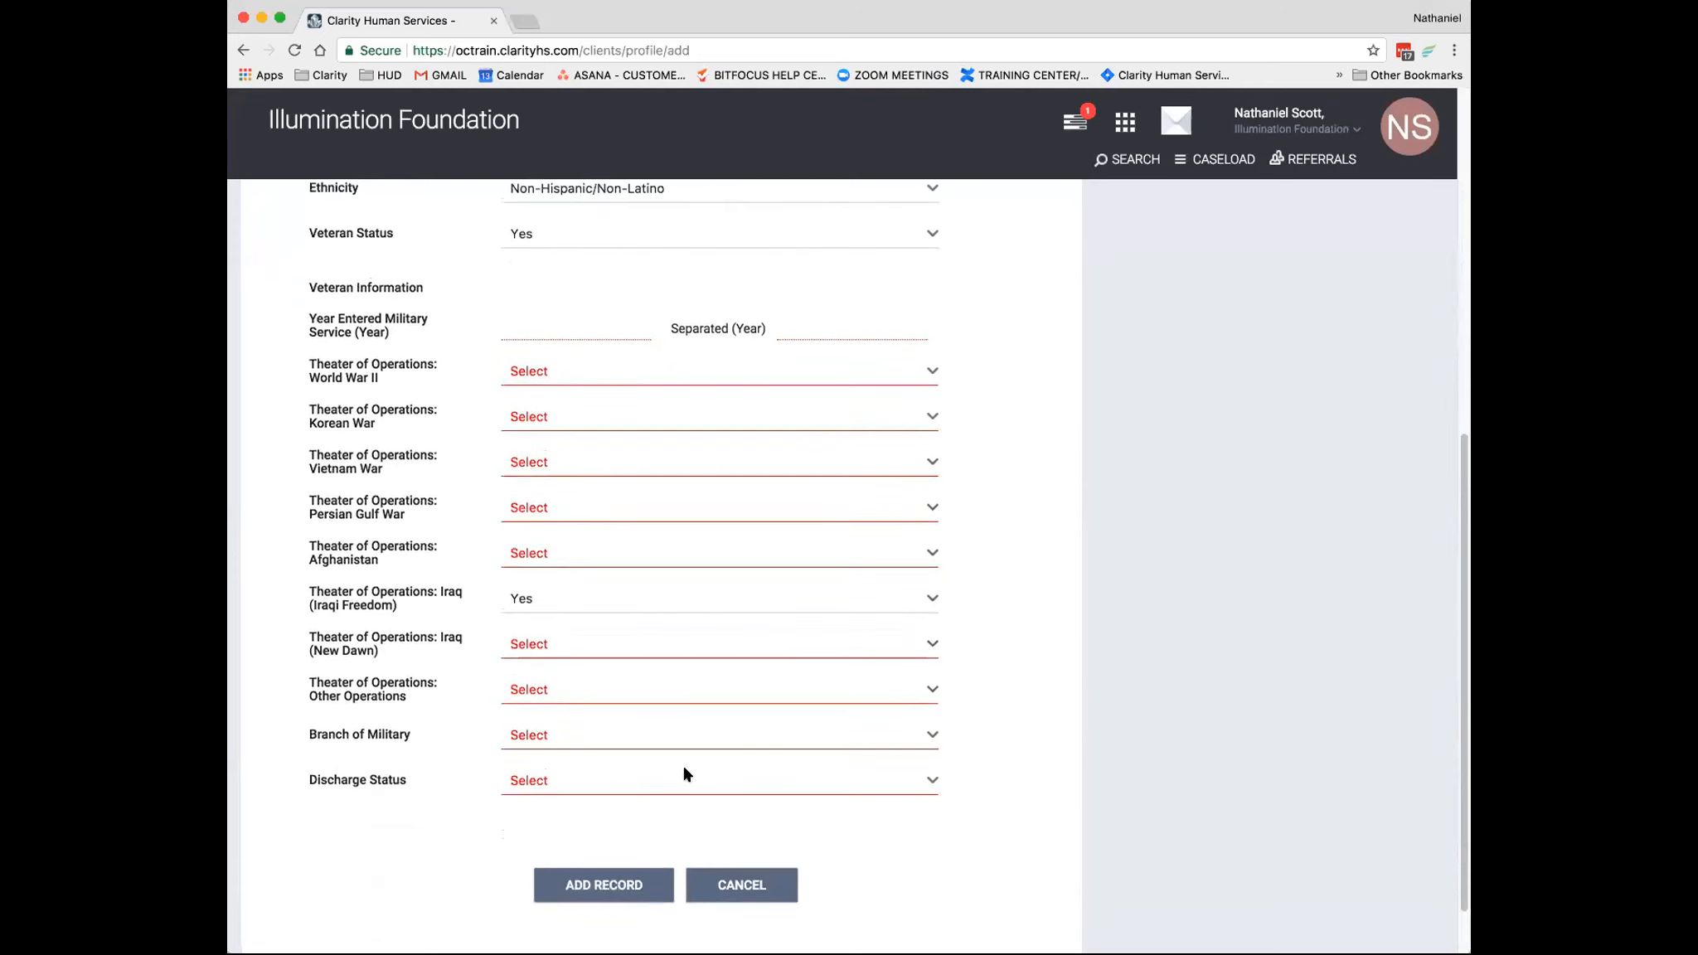
scroll(699, 778, up, 2)
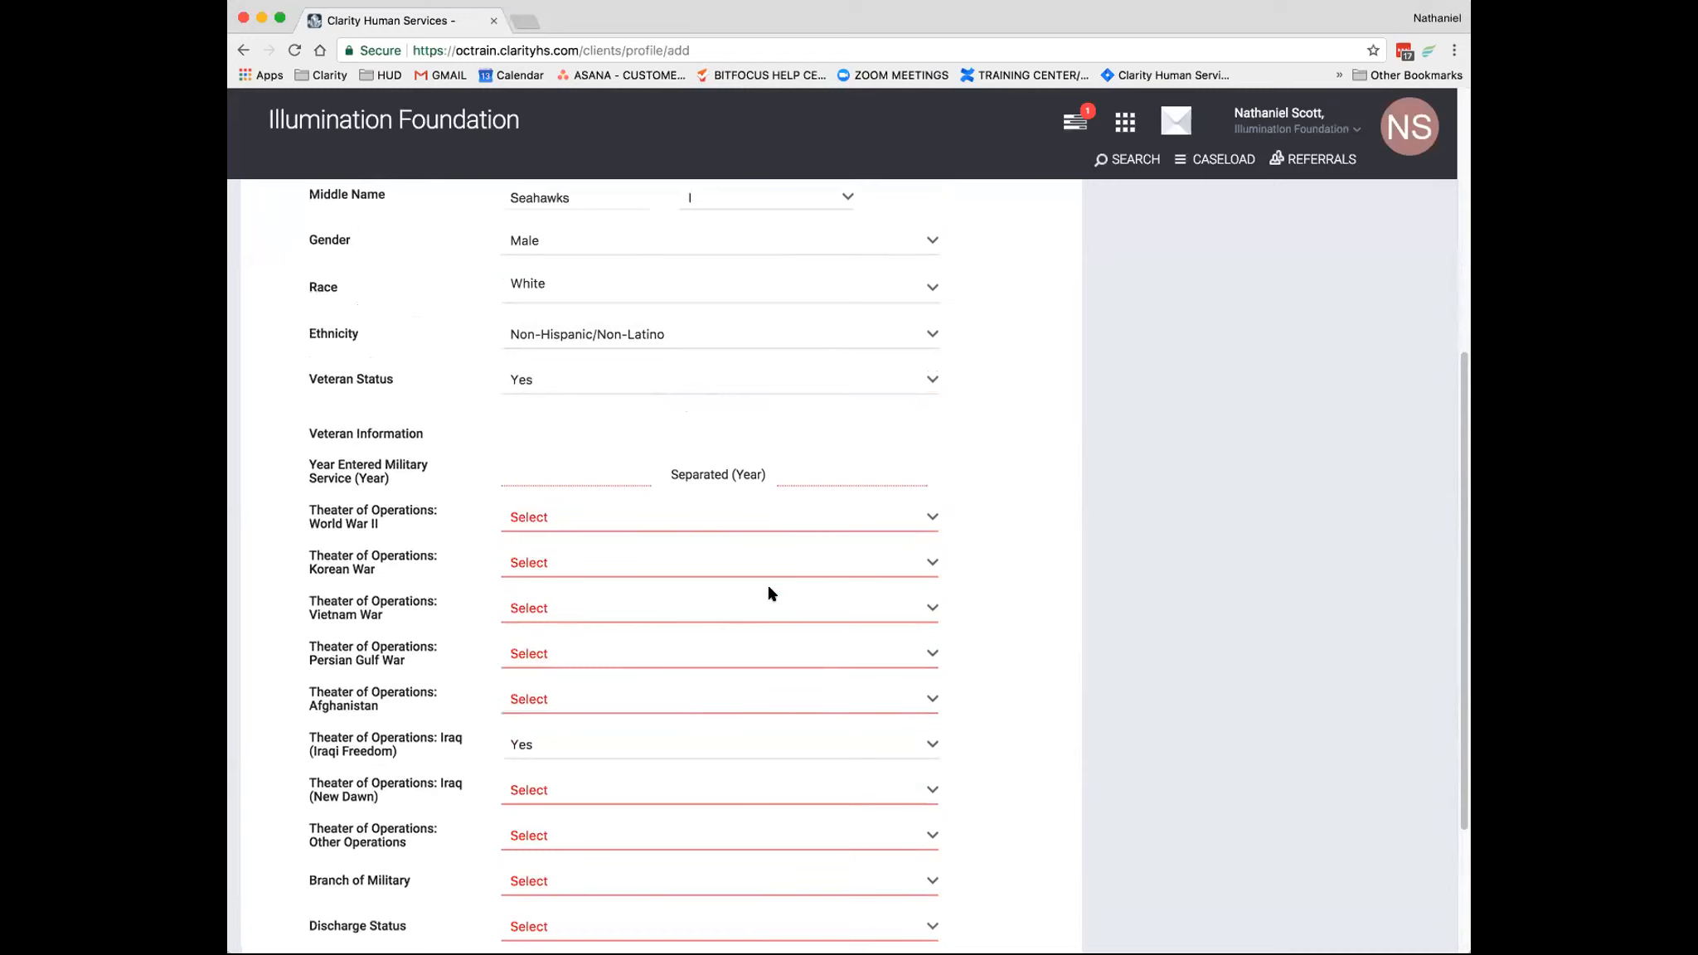
scroll(731, 718, up, 9)
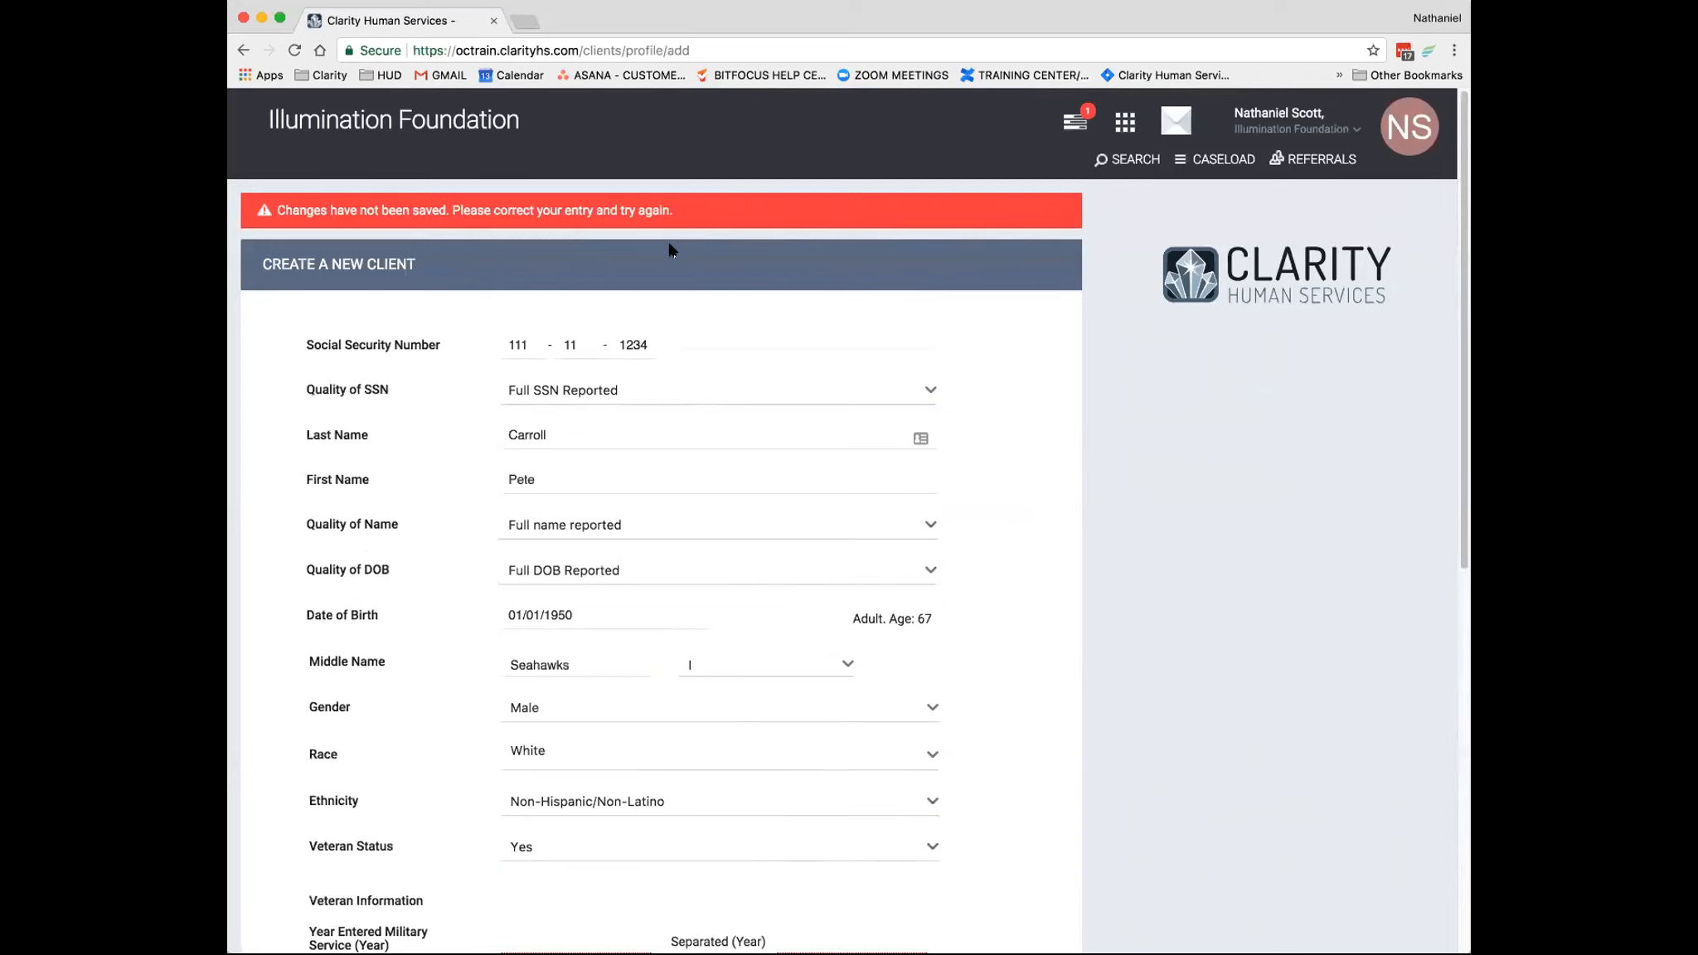
- Set Theater of Operations to No for World War II, Korean War, Vietnam War, Persian Gulf War and Afghanistan
scroll(753, 564, down, 5)
scroll(746, 580, down, 3)
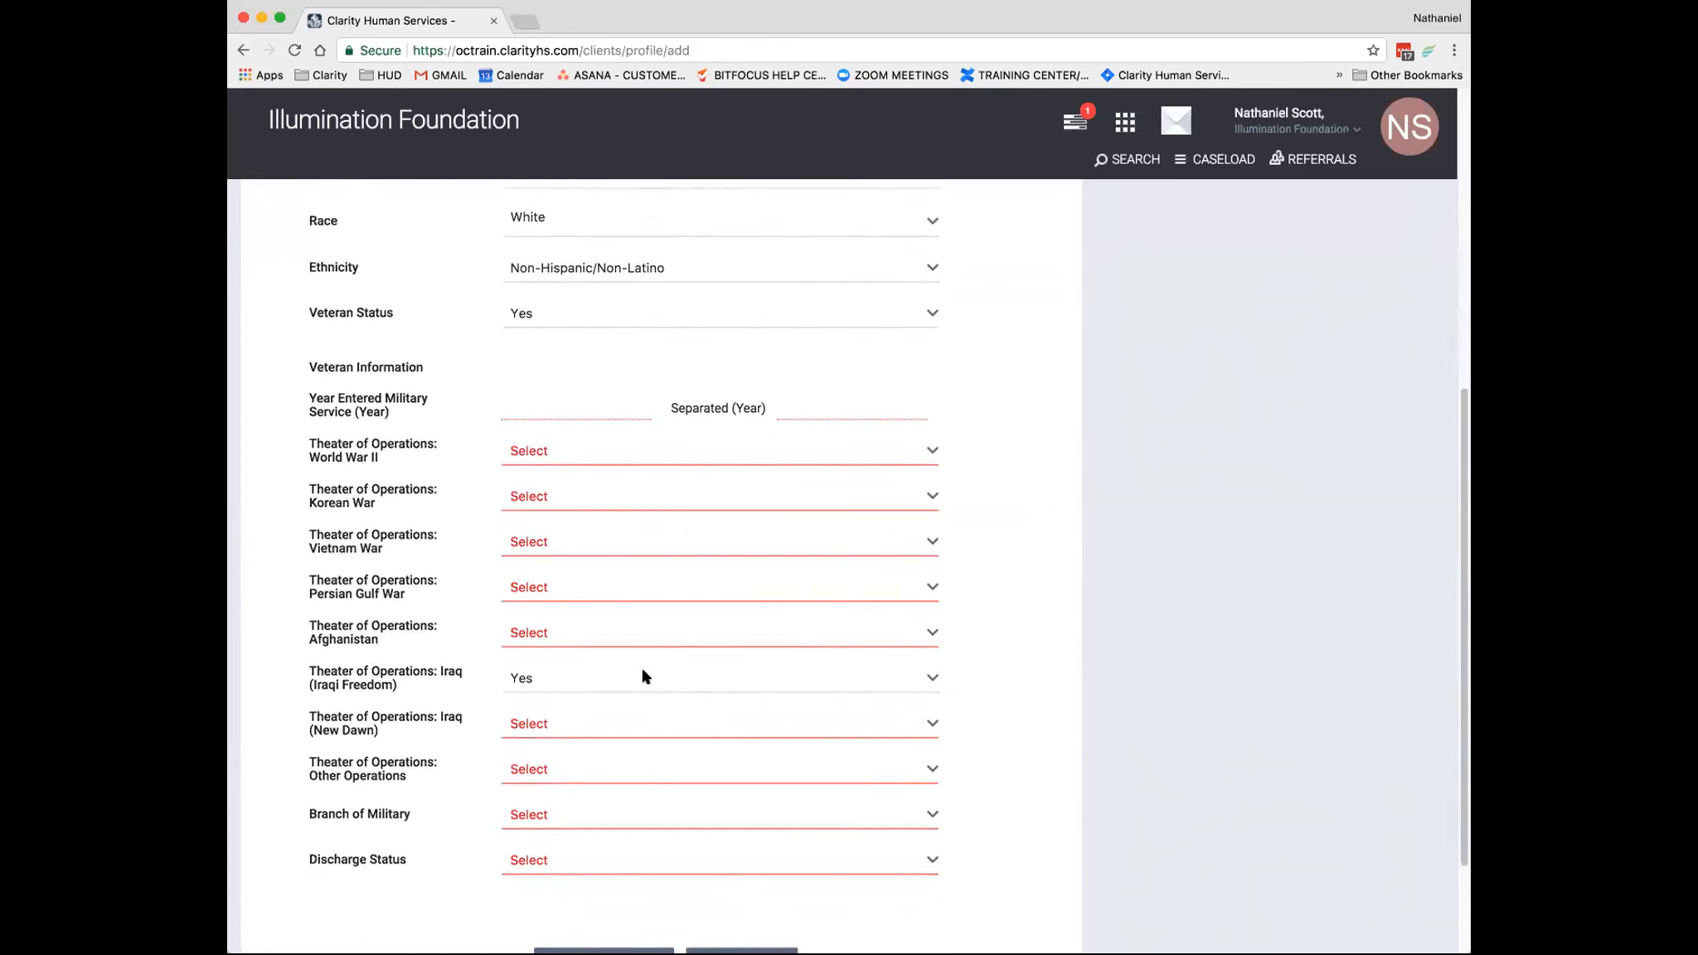
click(594, 457)
click(584, 474)
click(572, 500)
click(570, 543)
click(571, 543)
click(570, 589)
click(570, 590)
click(576, 634)
click(578, 649)
click(578, 653)
- Set Theater of Operations: Iraq (New Dawn) and Other Operations to No
scroll(644, 678, down, 3)
click(579, 584)
click(578, 590)
click(584, 620)
click(582, 636)
- Set Branch of Military to Army and Discharge Status to Honorable
click(579, 668)
click(578, 683)
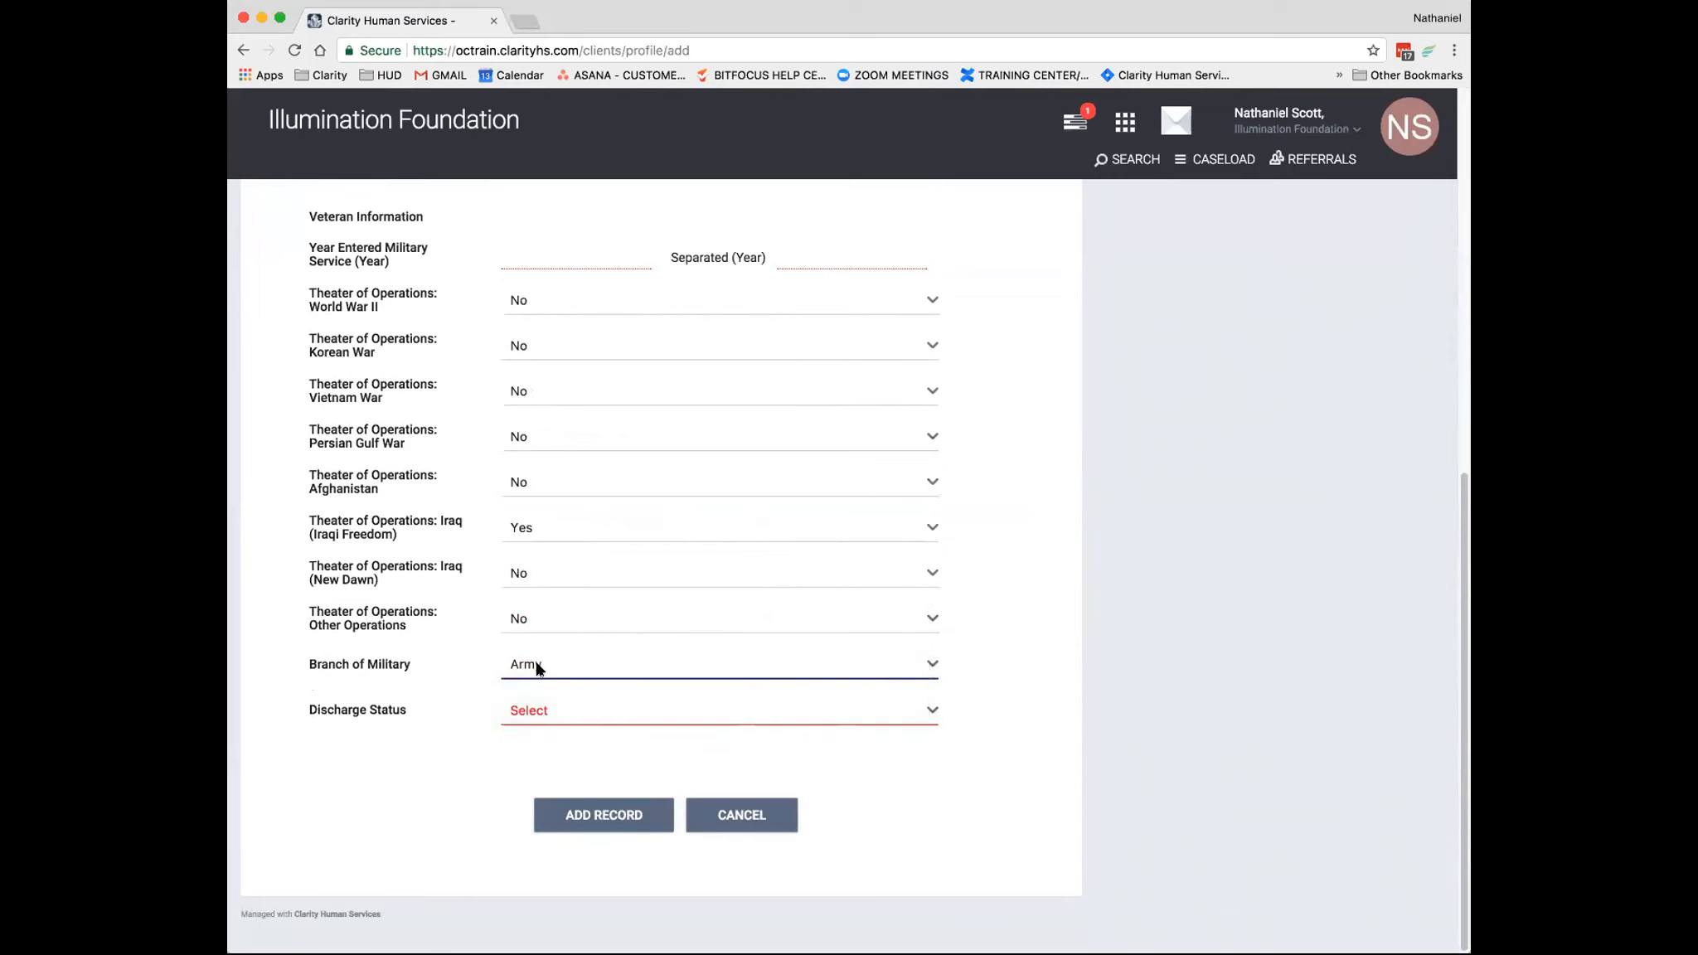
click(543, 709)
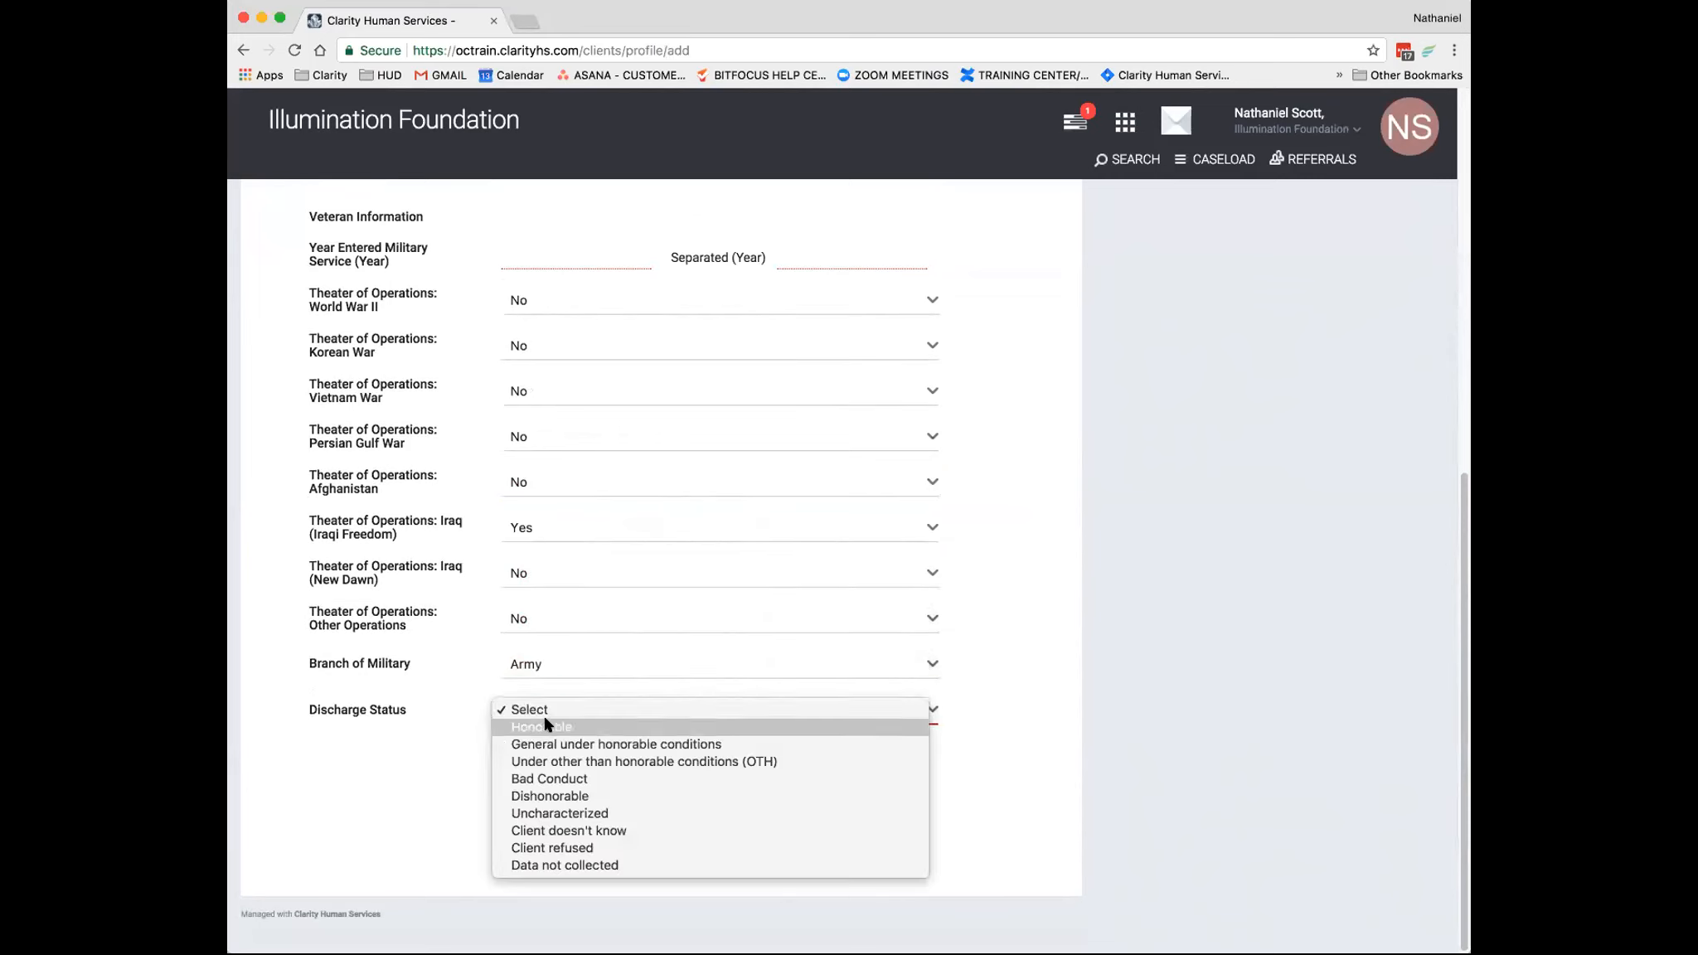
click(547, 724)
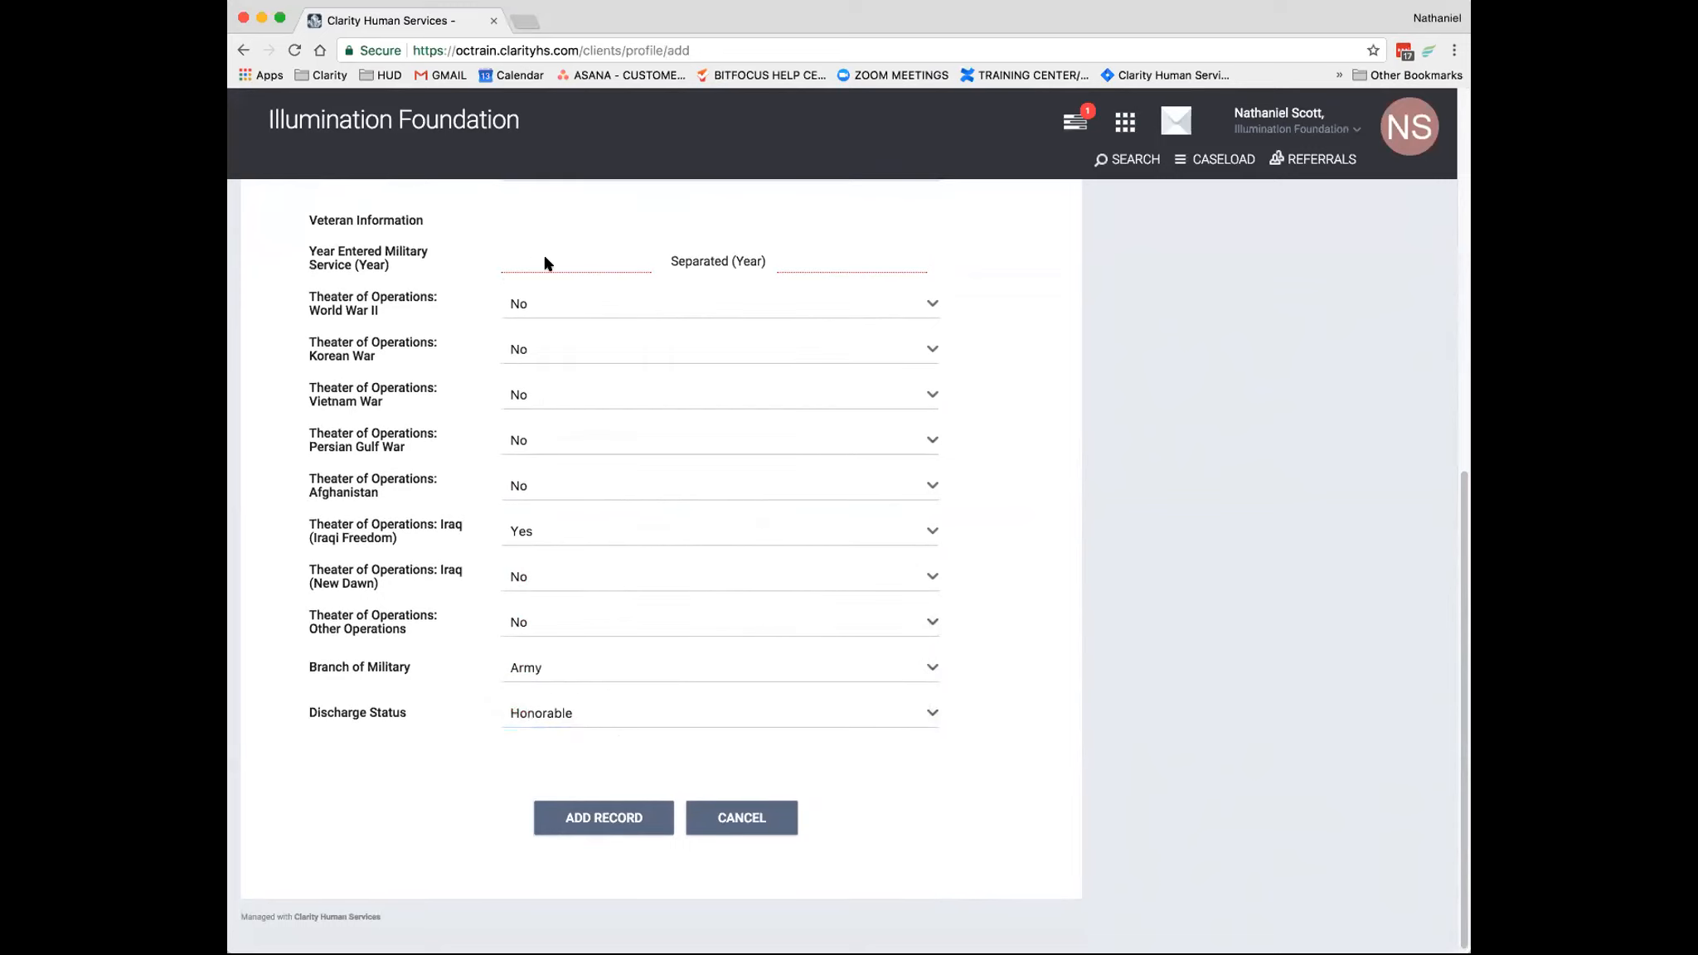
- Enter 1975 as the year entered military service and 1980 as the year separated, and add the client record
click(513, 256)
text(1975)
key(Tab)
text(1980)
key(Tab)
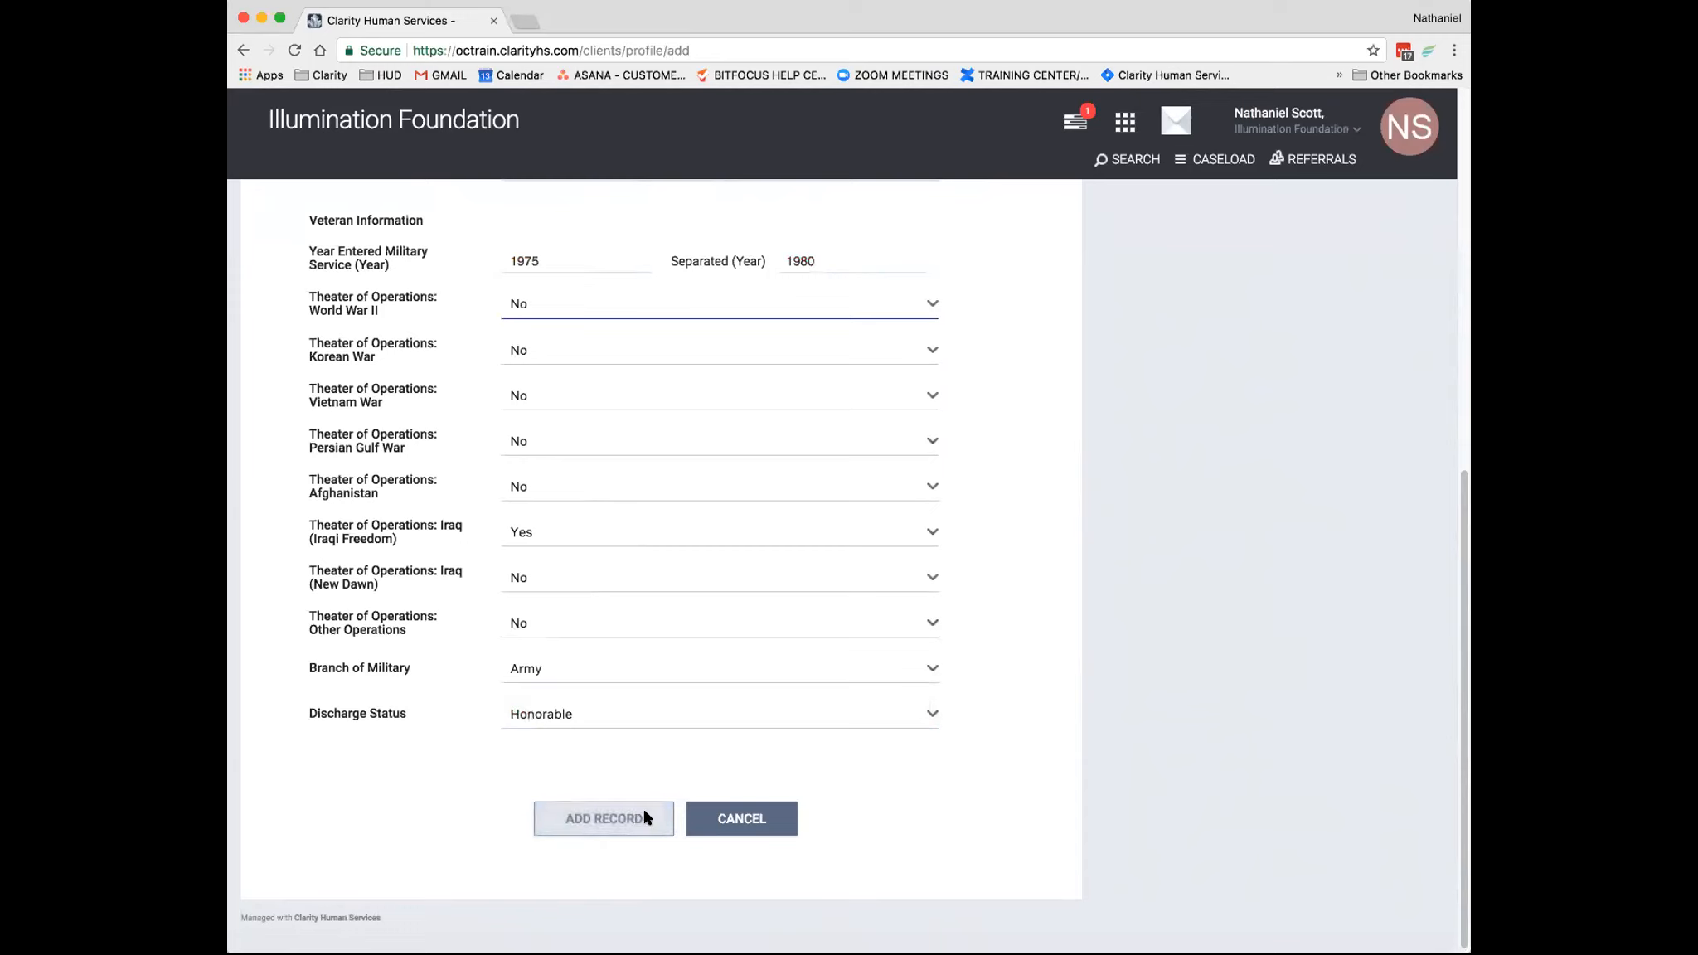
click(583, 819)
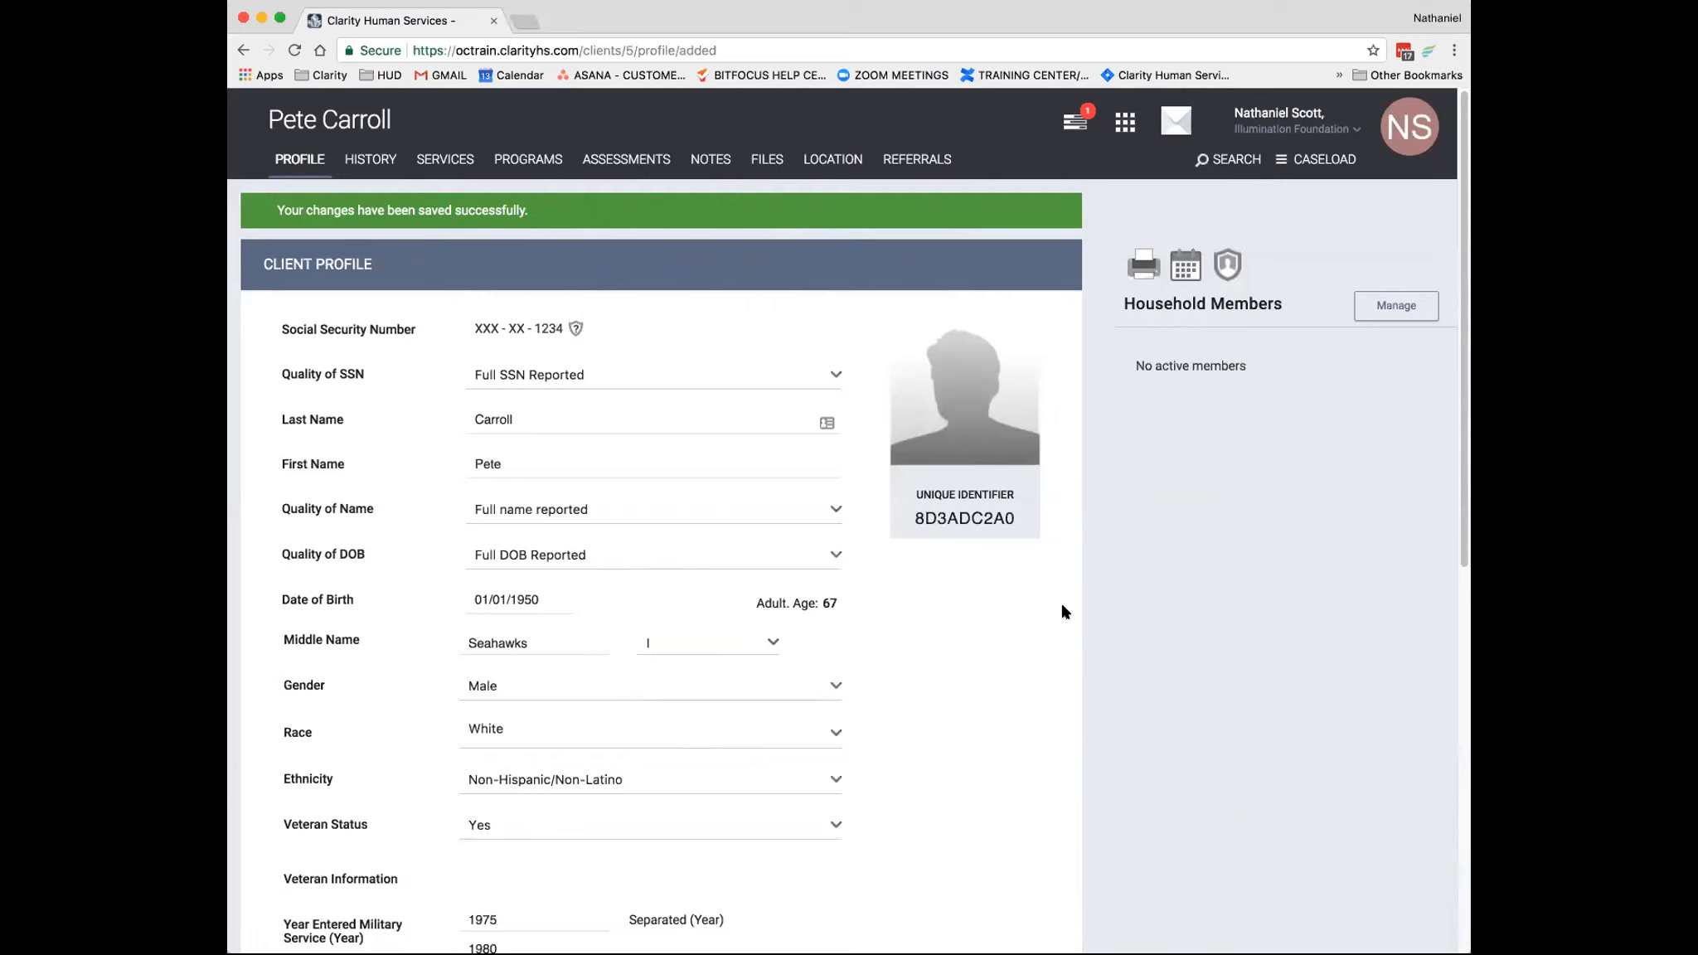
- Start a release of information in the client's privacy settings with Electronic Signature as the documentation
click(1234, 281)
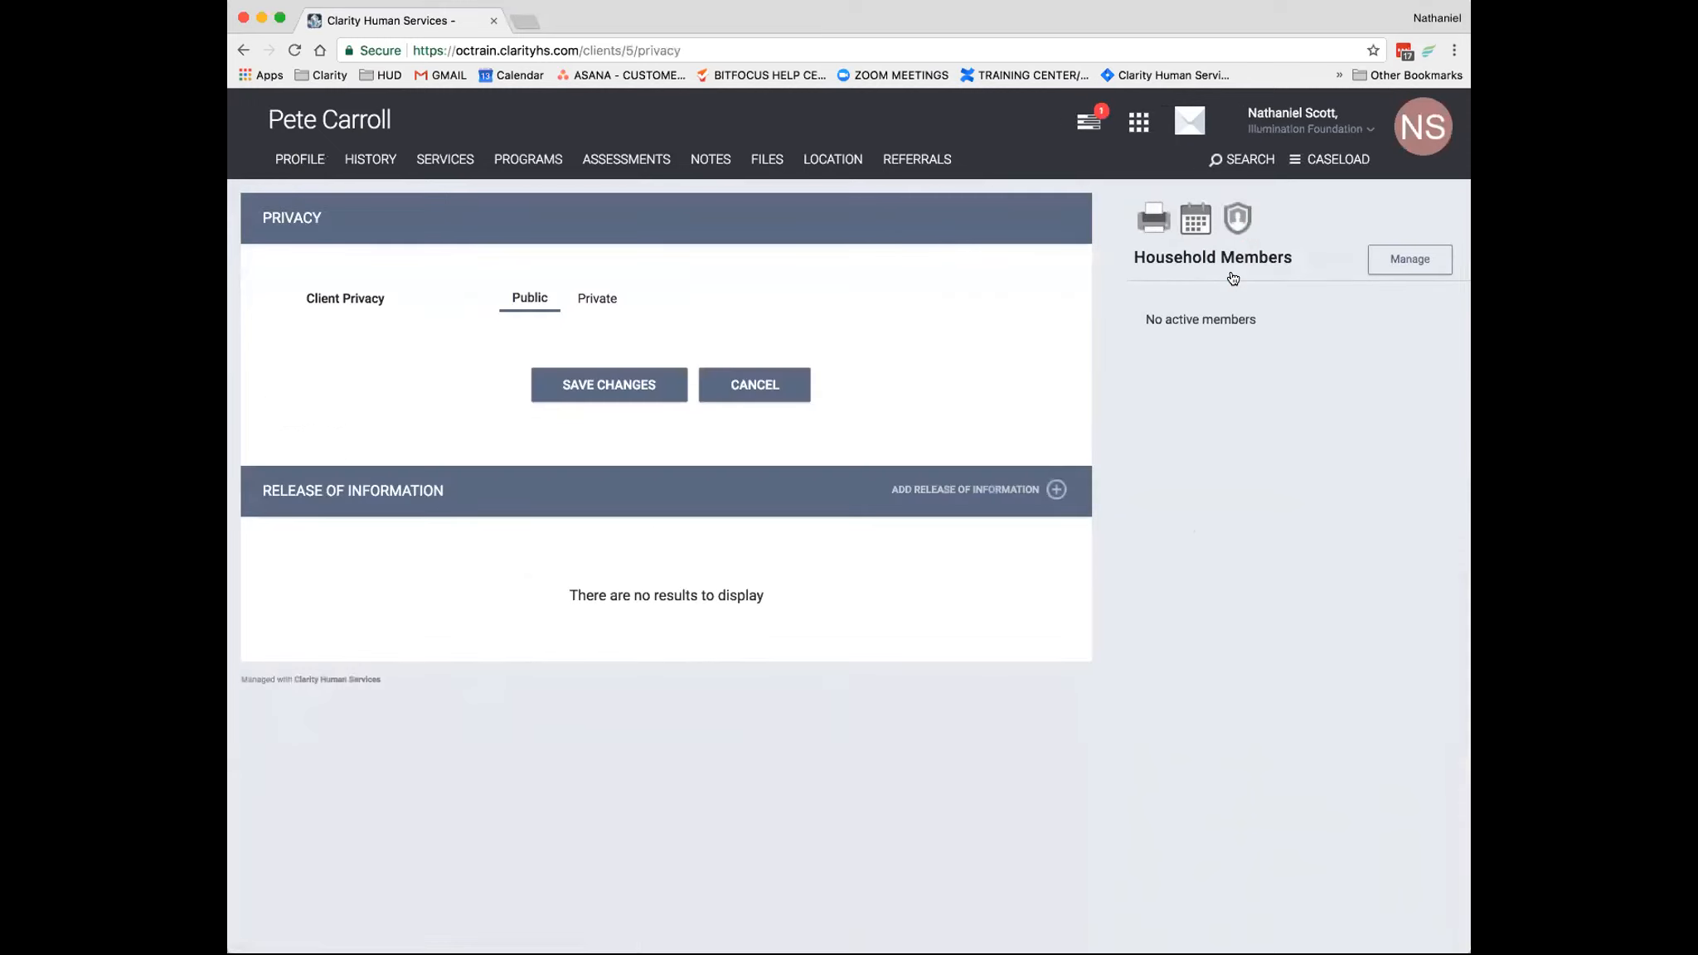
click(1051, 495)
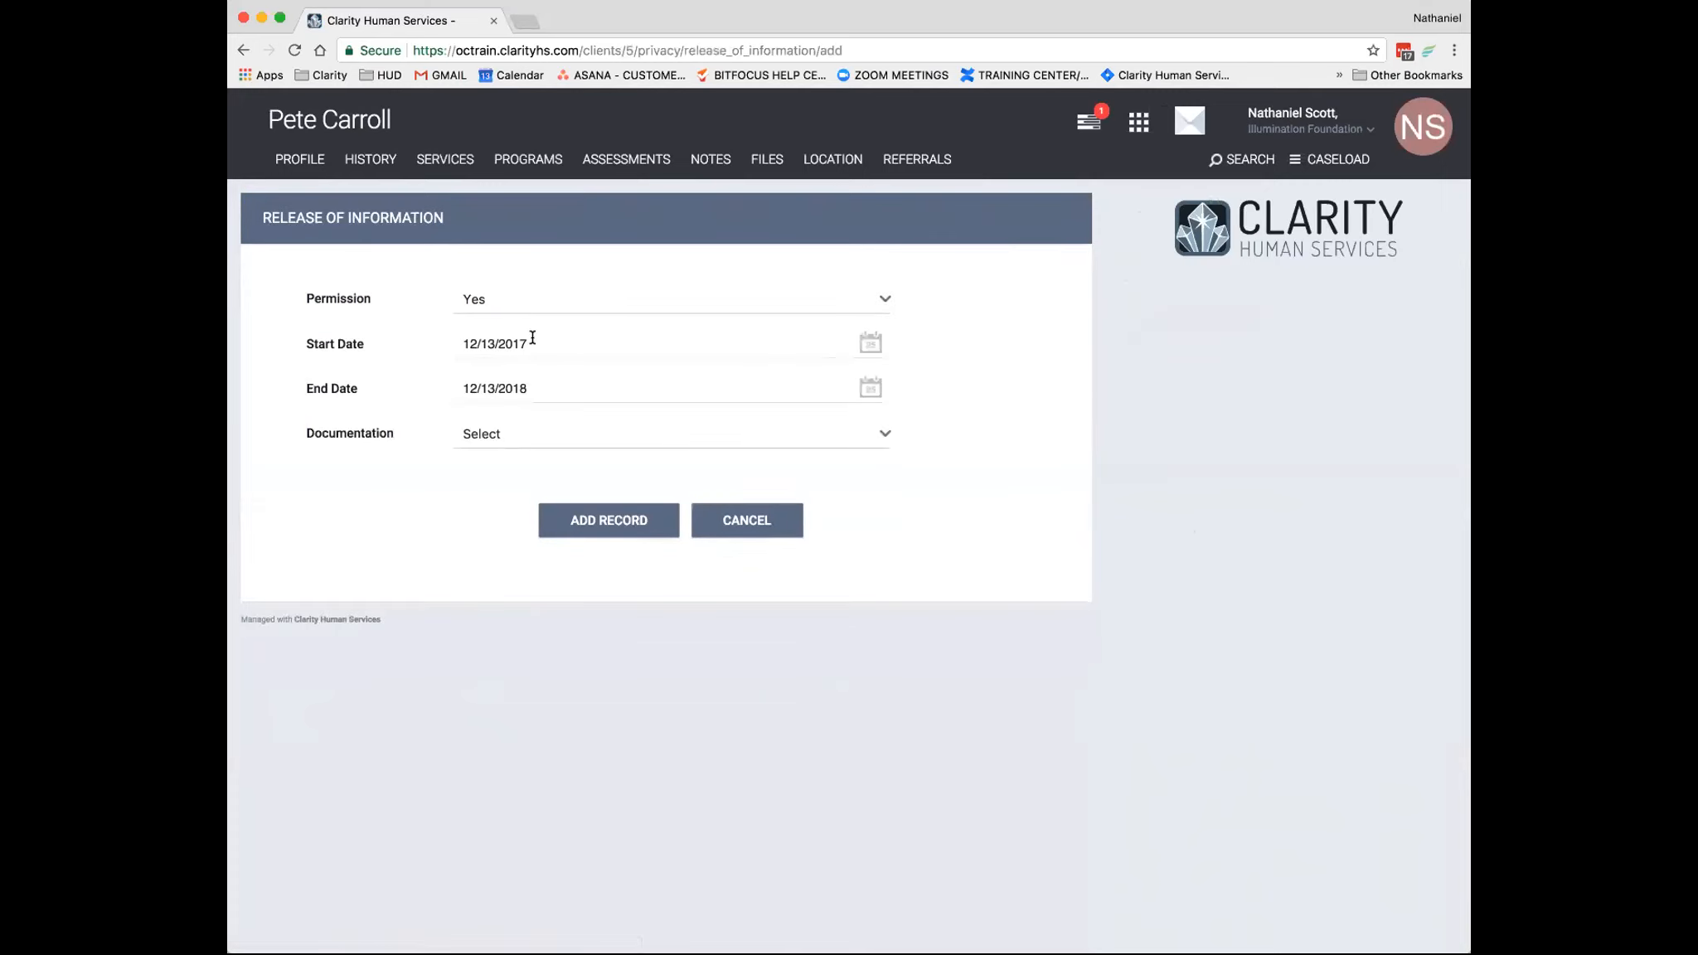
click(517, 440)
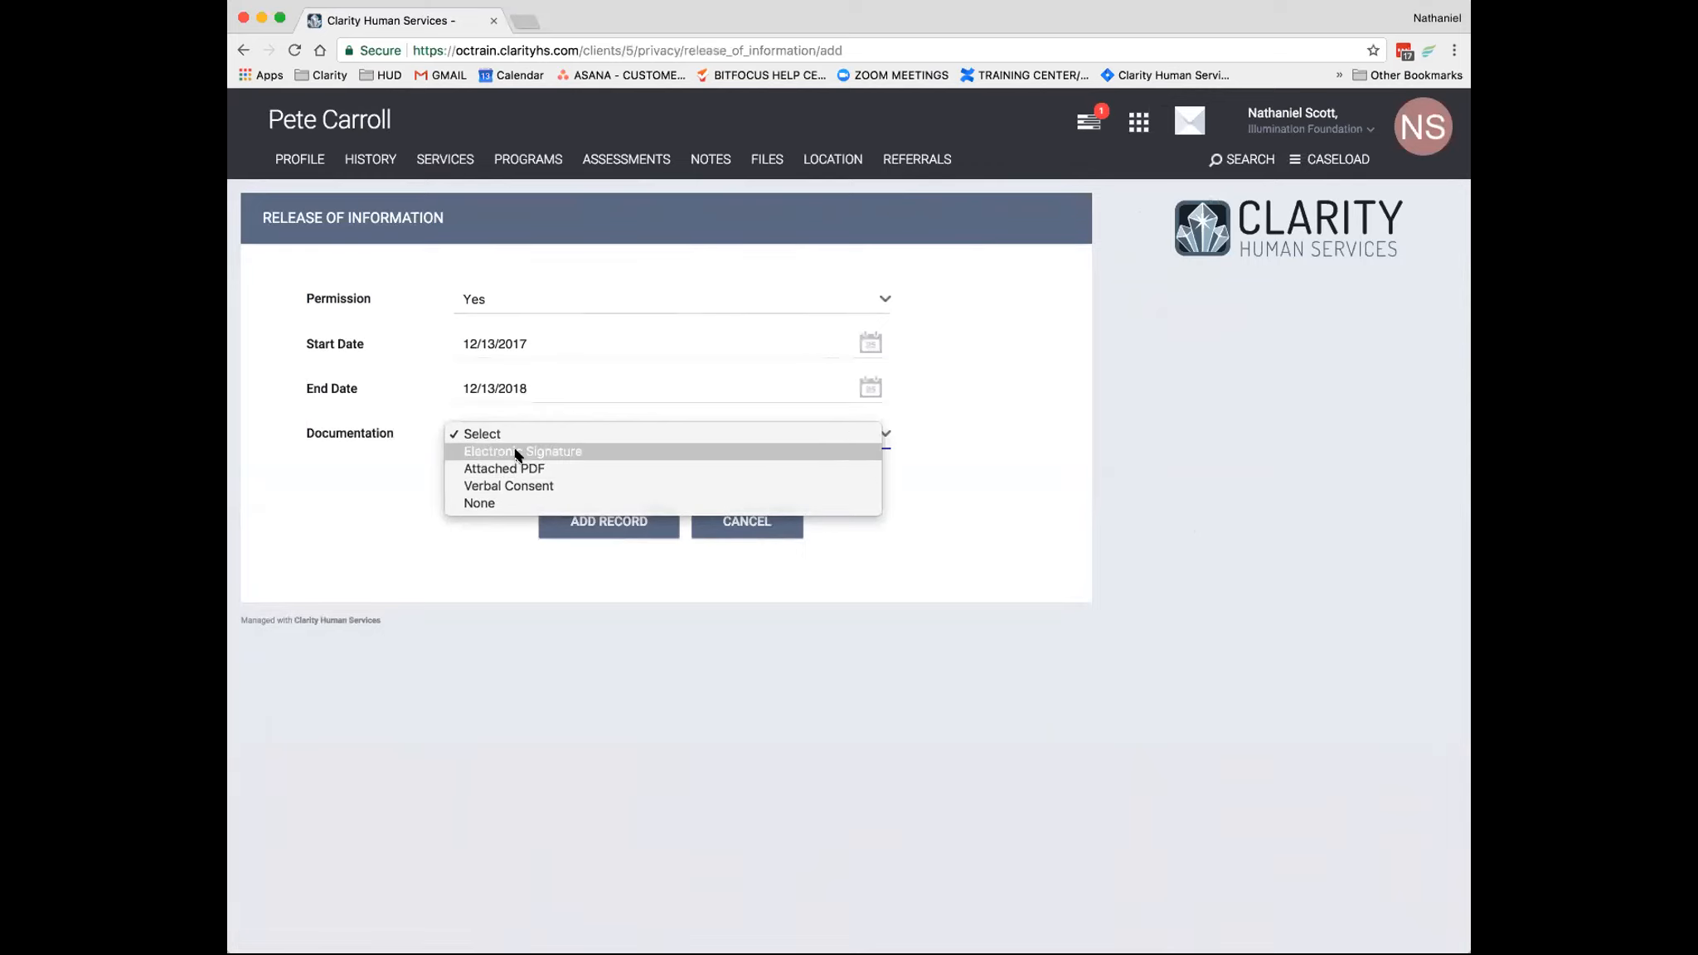
click(516, 454)
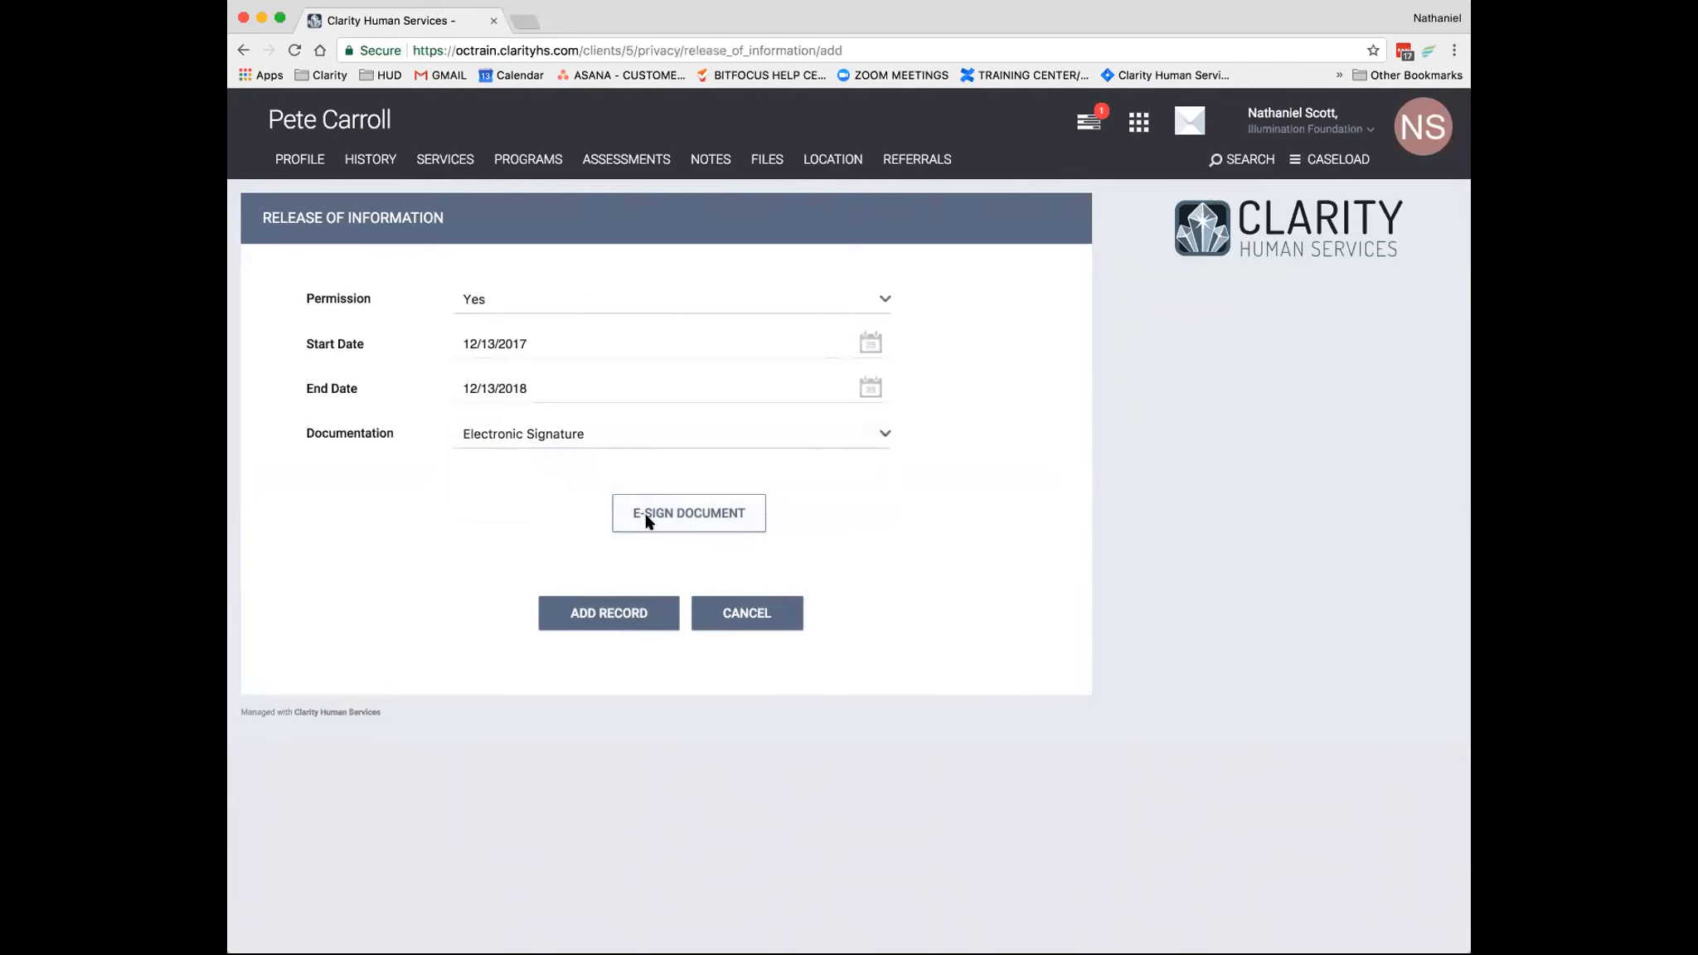
- Draw and save the client's signature on the electronic signature form, and add the release of information record
click(648, 520)
mouse_move(797, 466)
mouse_down()
mouse_move(874, 506)
mouse_move(1053, 531)
mouse_up()
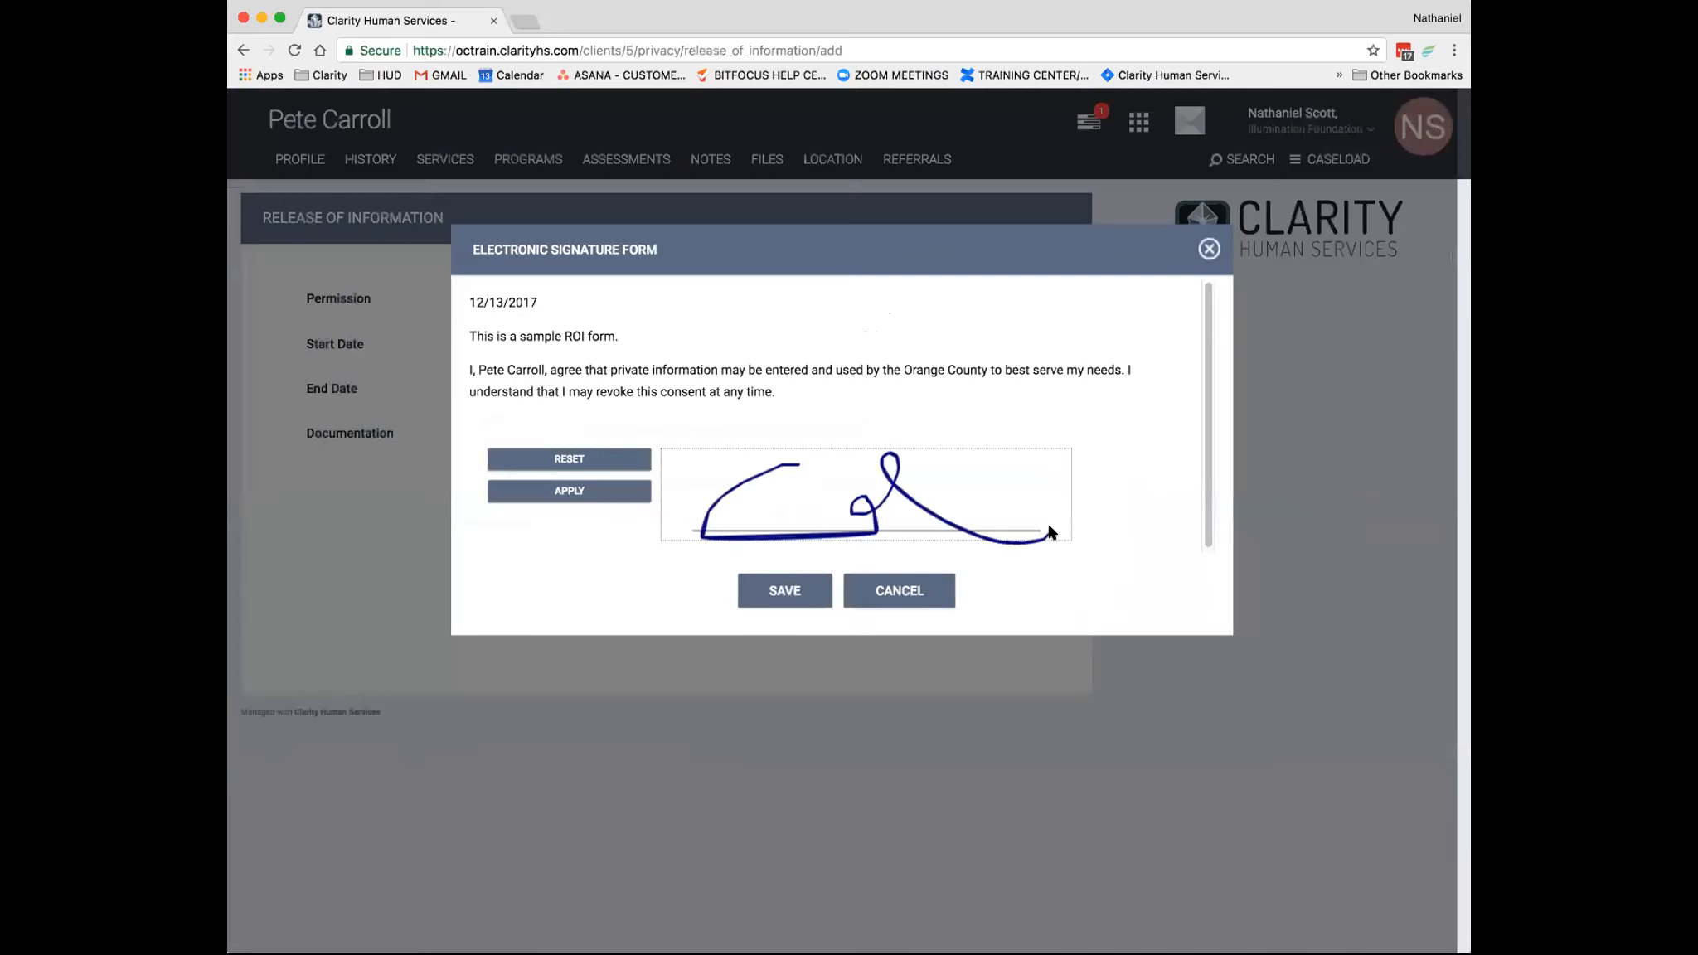
click(595, 488)
click(761, 585)
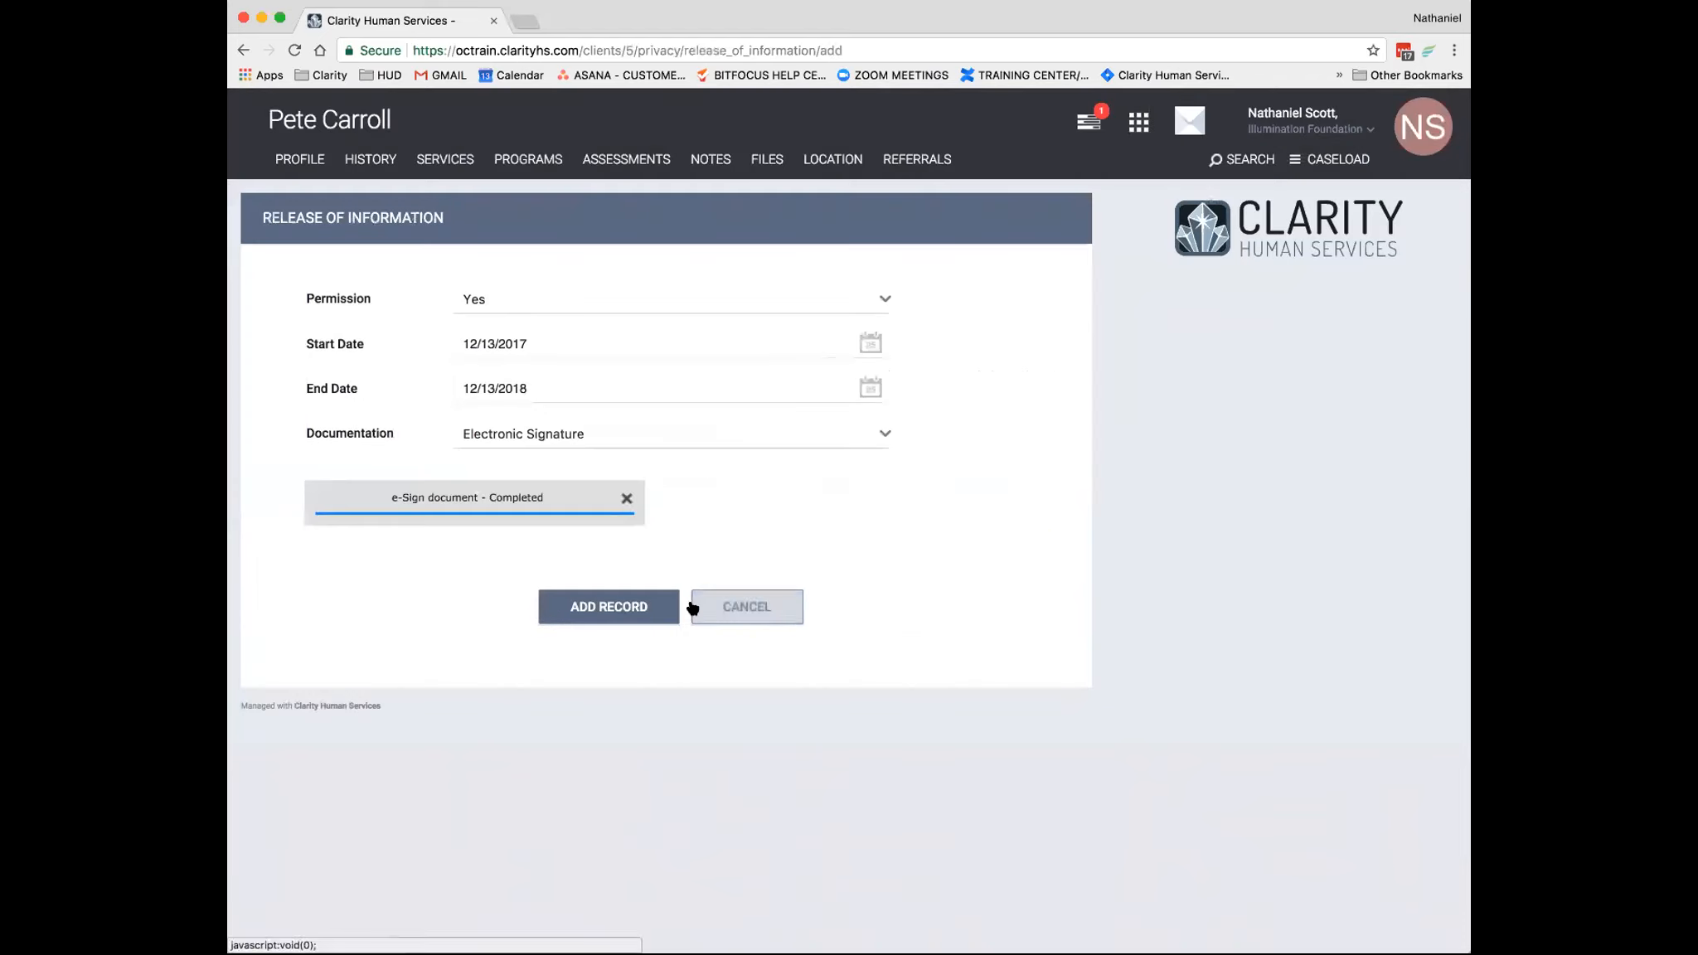
click(630, 606)
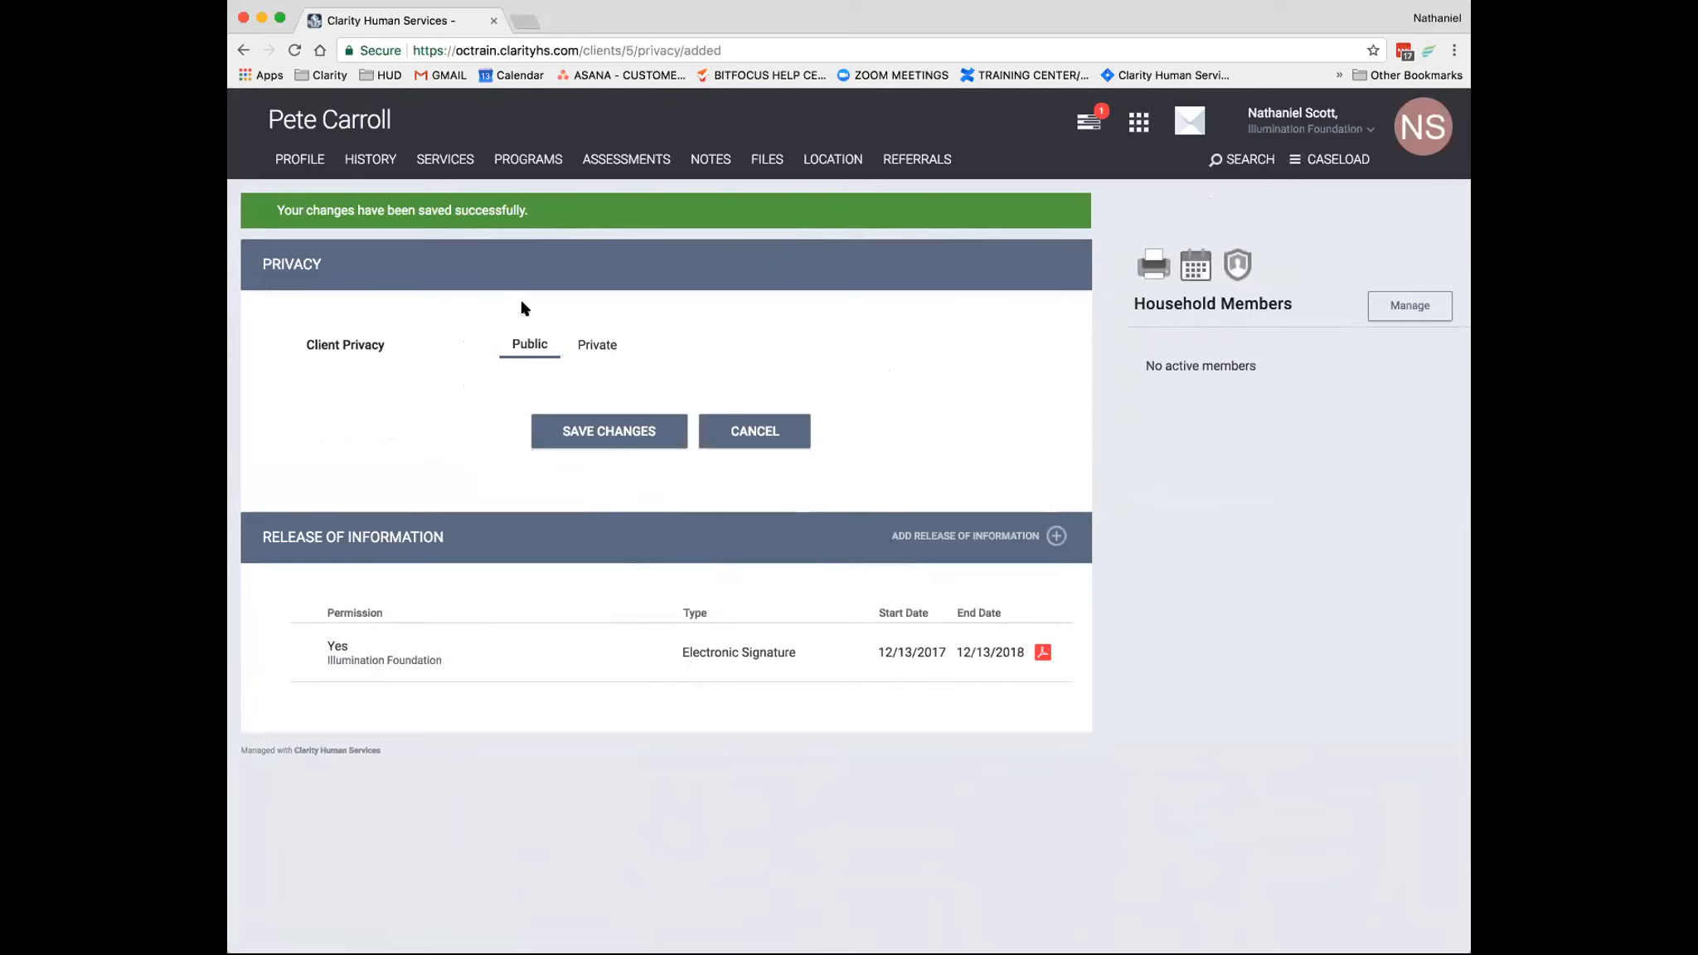
click(307, 159)
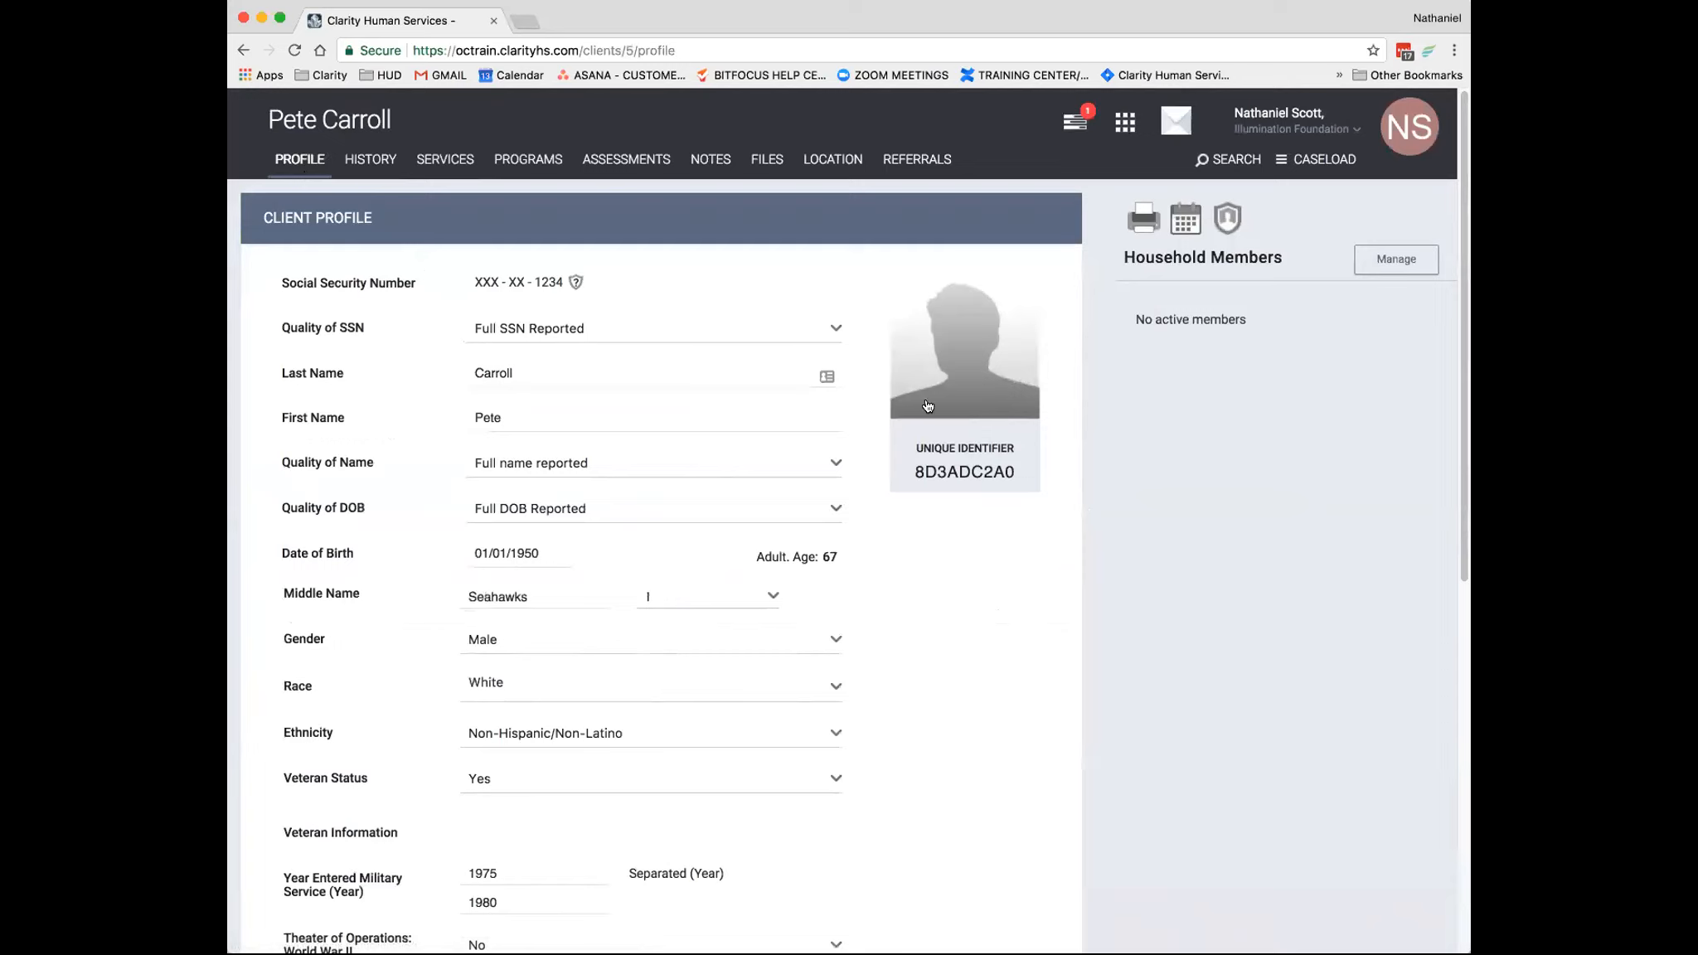
mouse_move(935, 375)
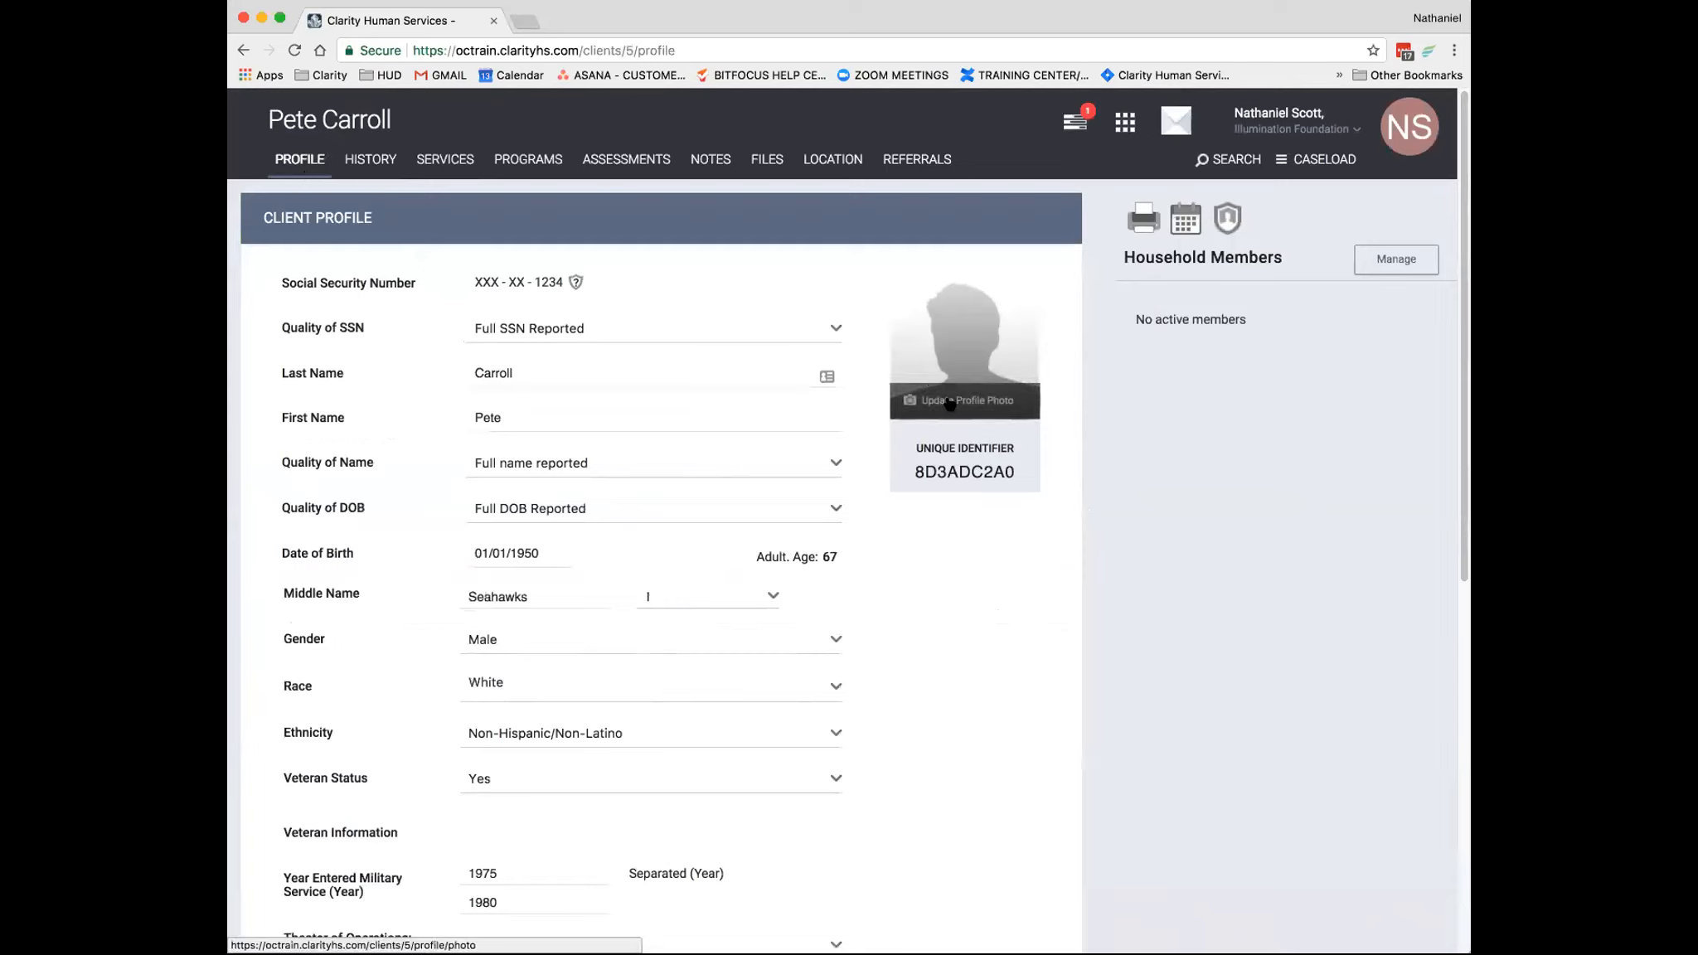
click(945, 404)
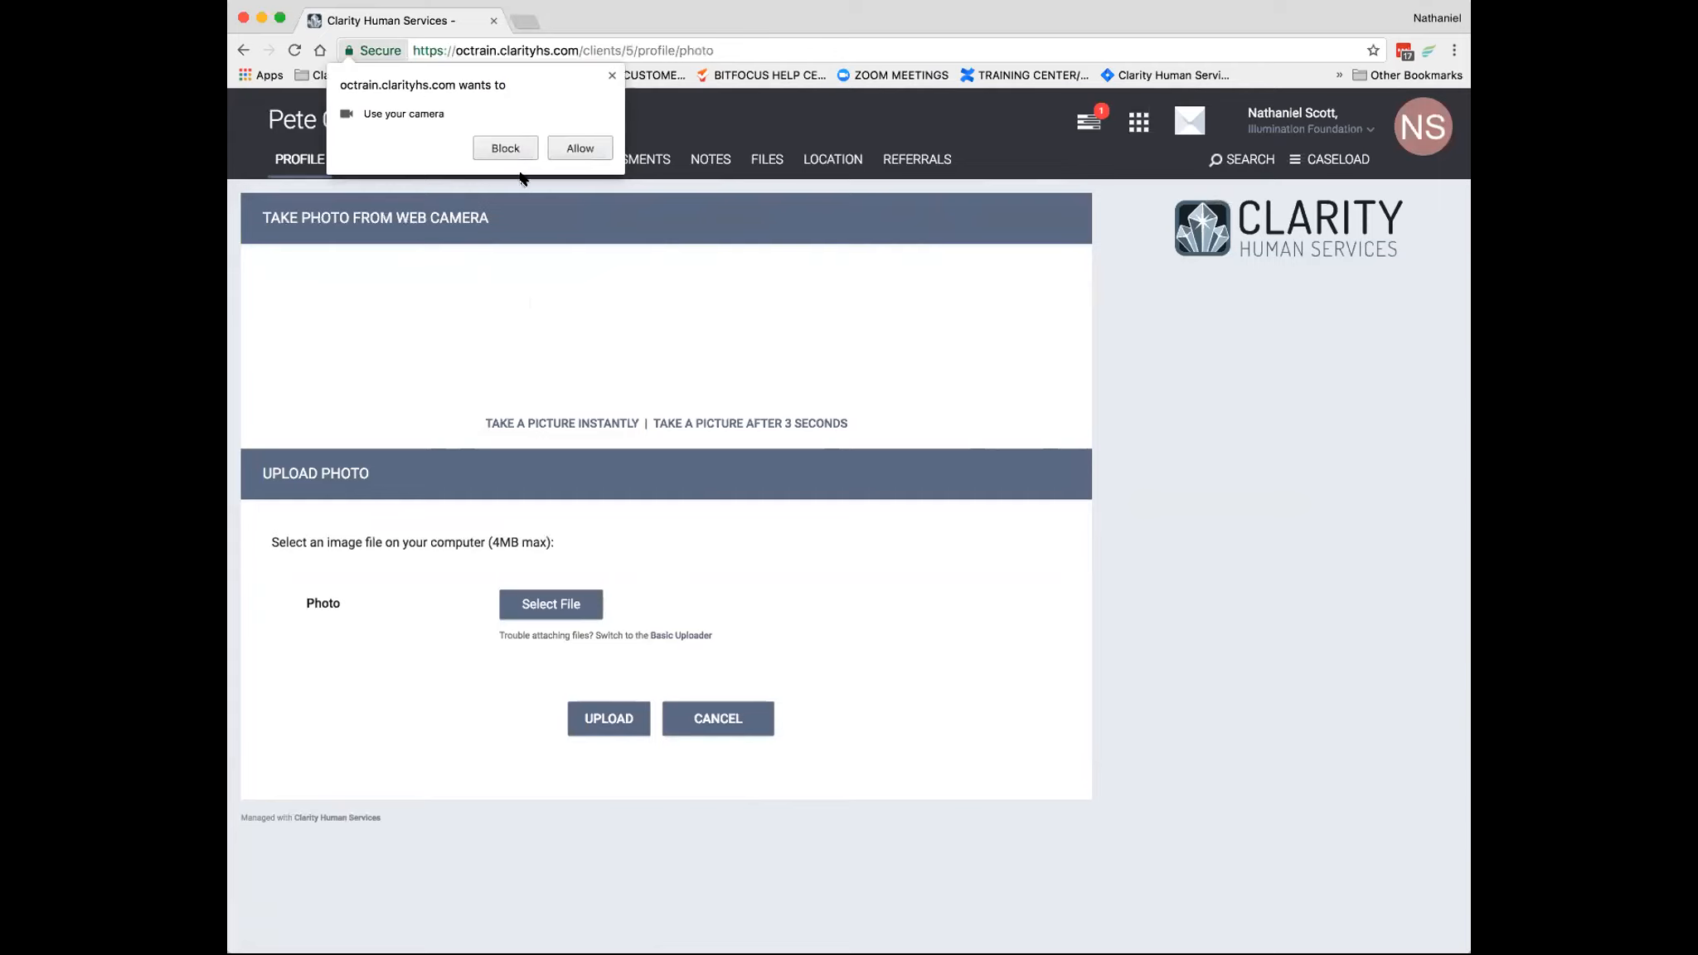
click(610, 74)
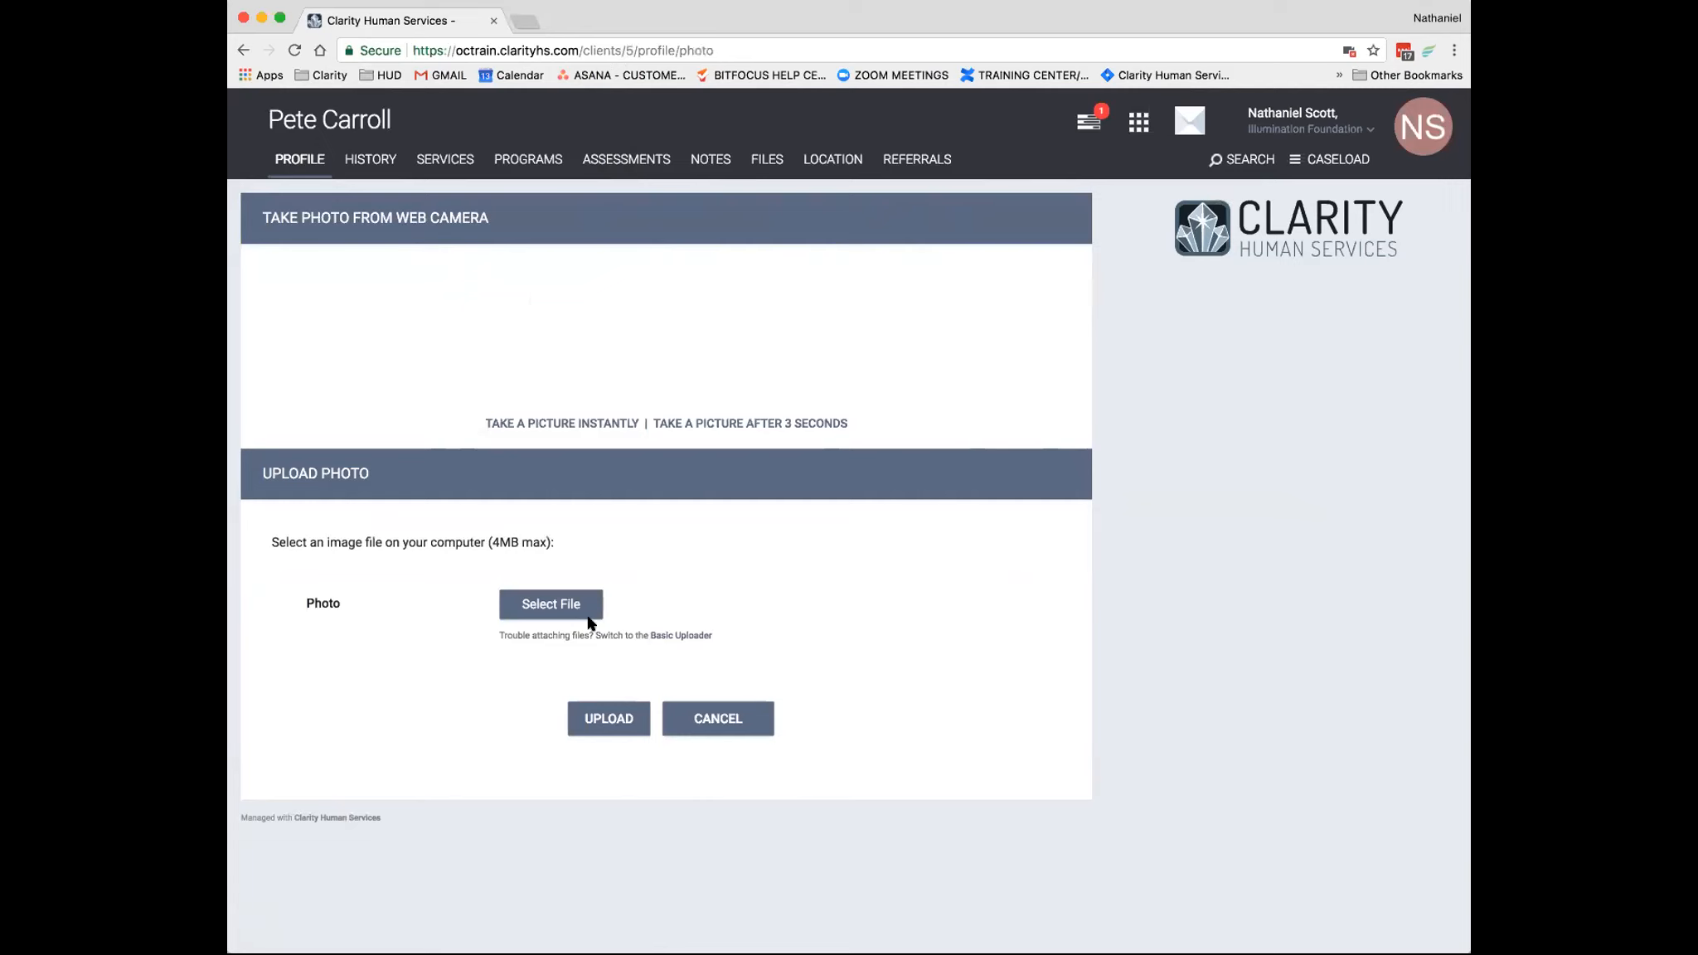
click(586, 617)
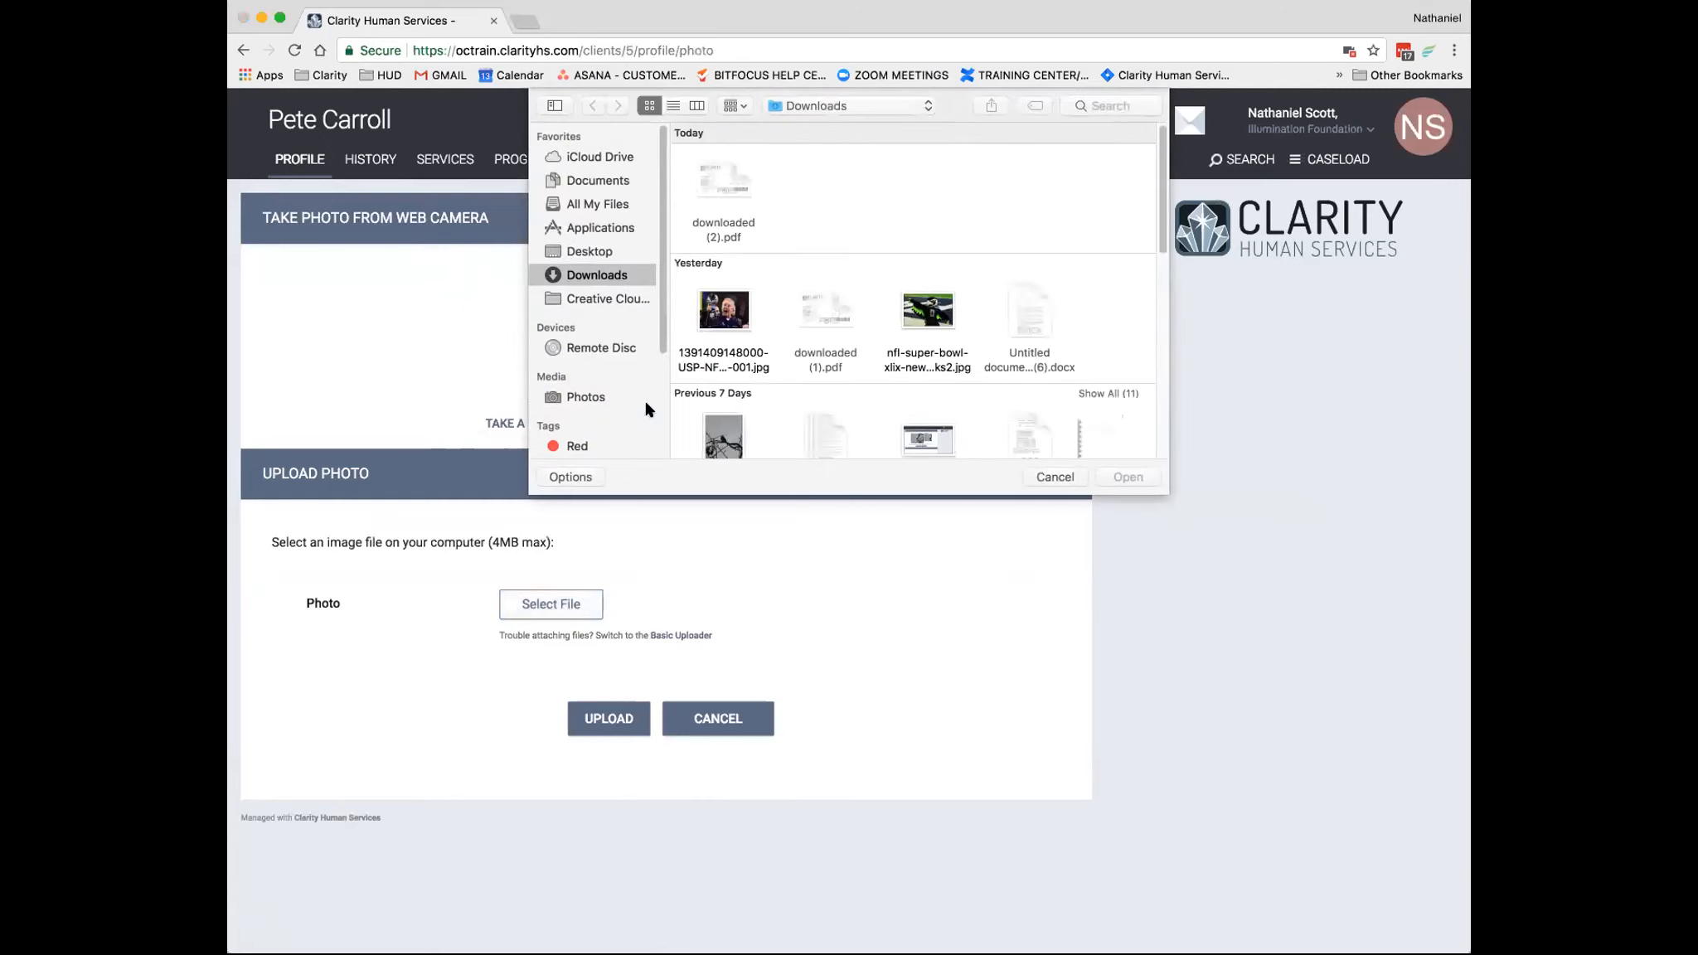
click(716, 319)
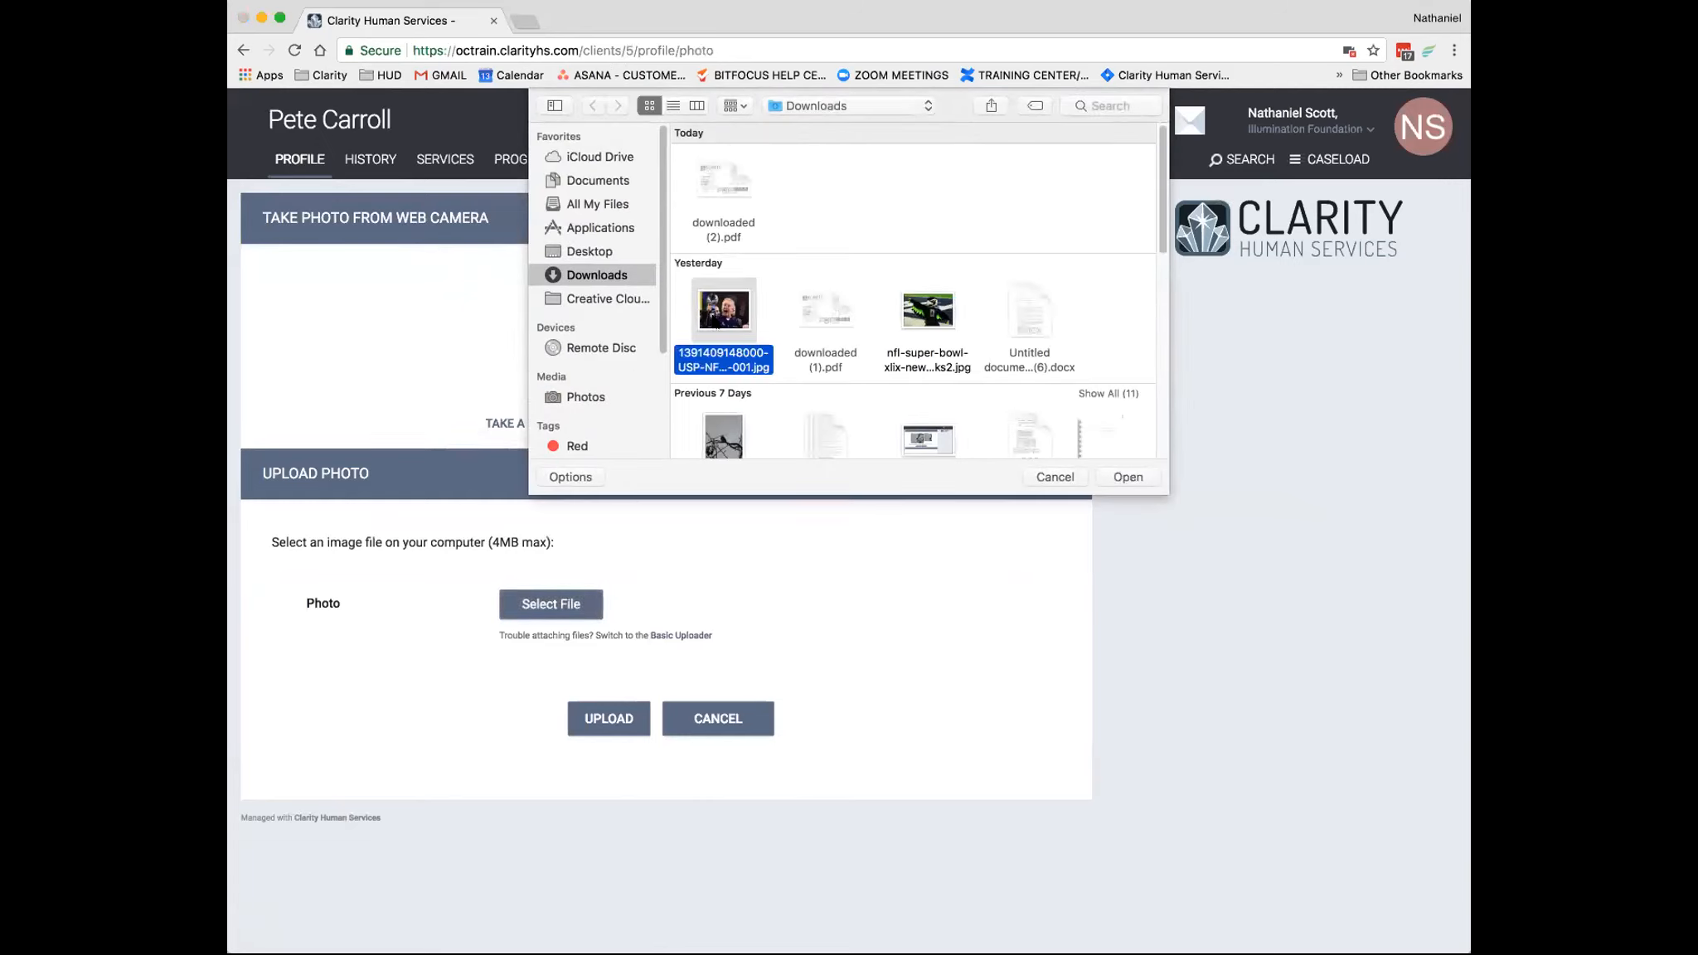
click(1119, 483)
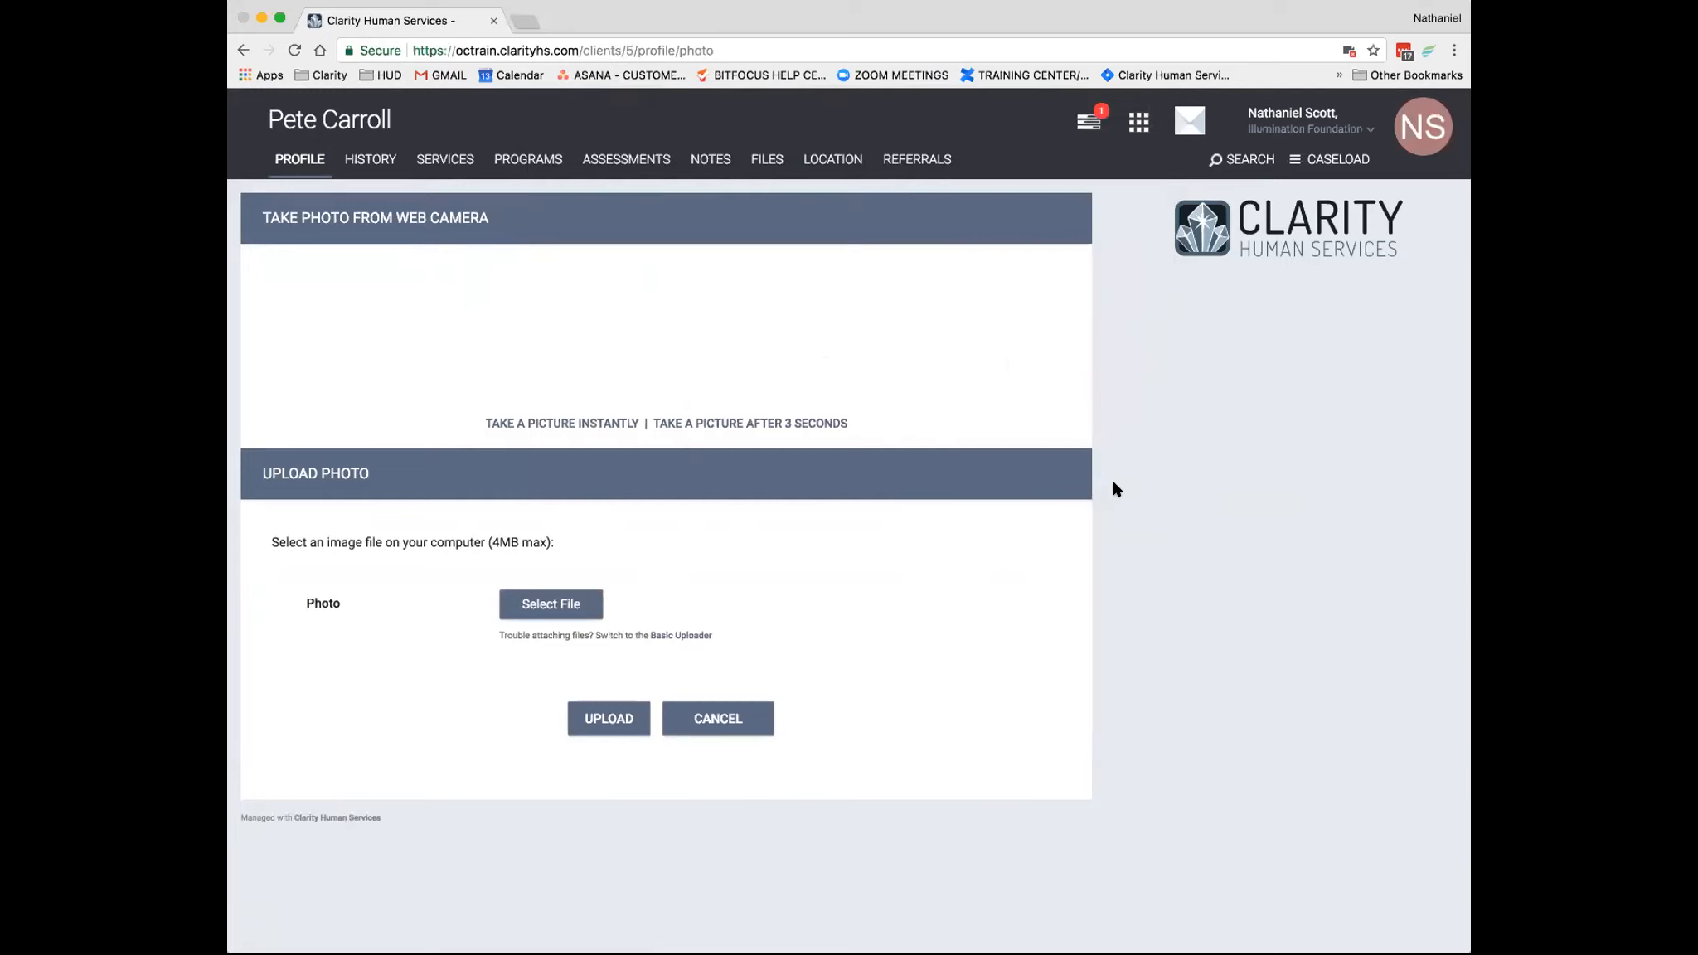
click(620, 783)
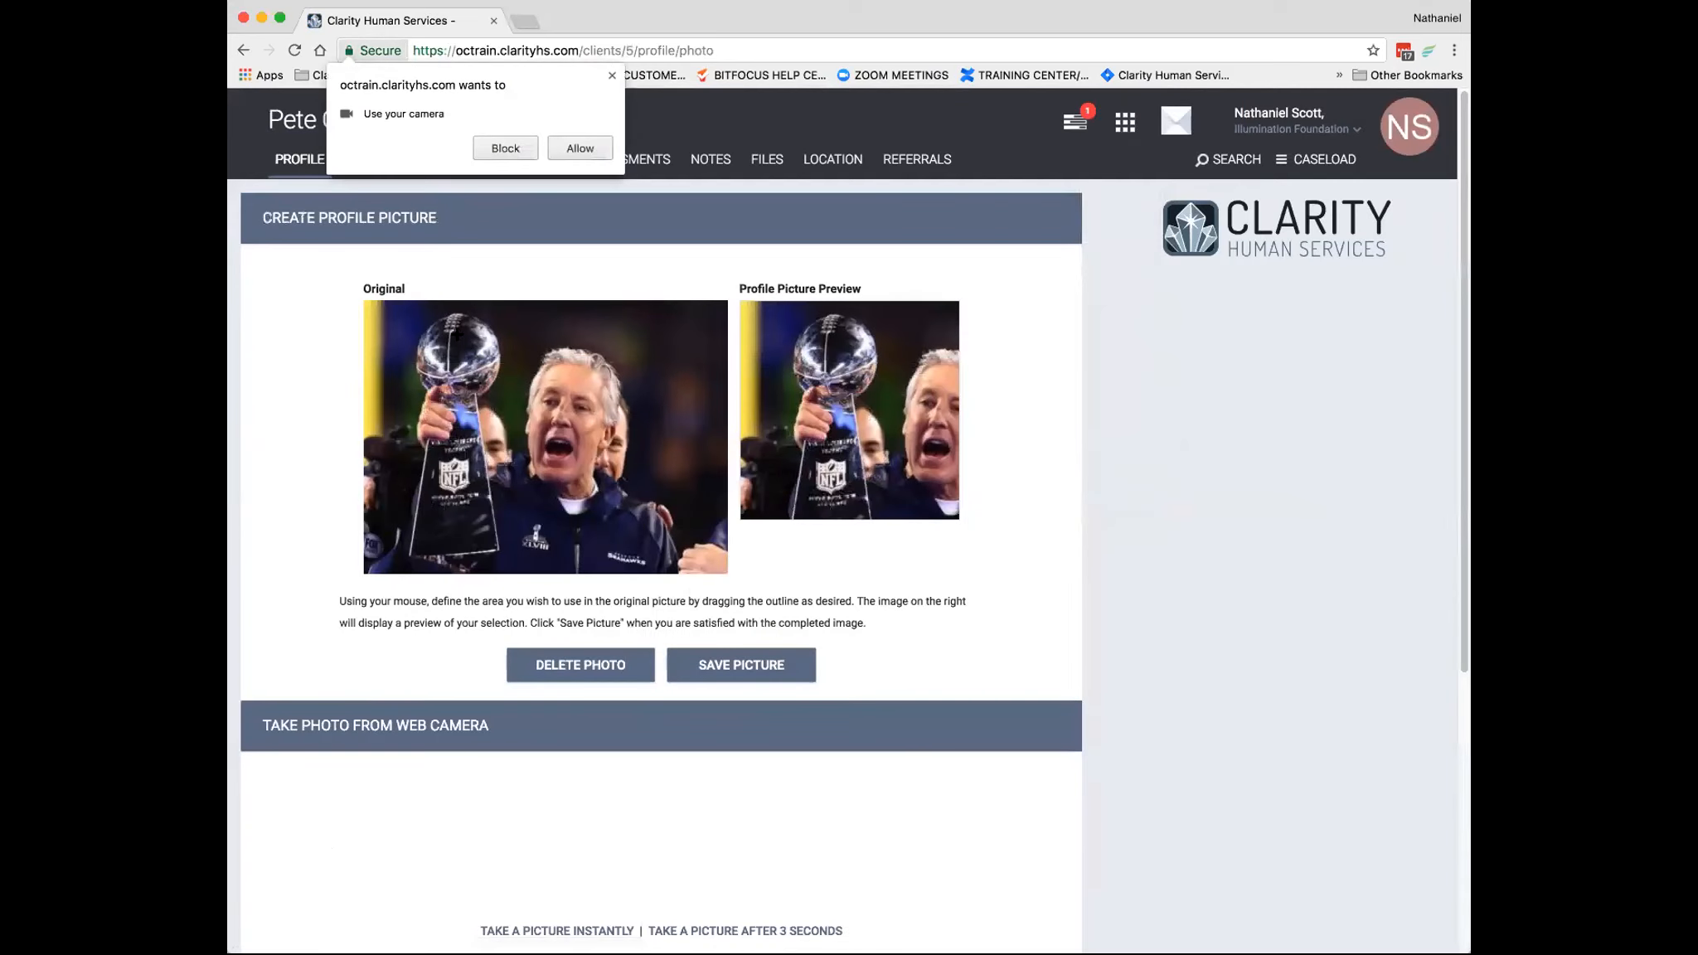
- Crop the uploaded photo to a square around the man's head and shoulders, and save it as the profile picture
drag(389, 310, 631, 549)
drag(482, 315, 537, 317)
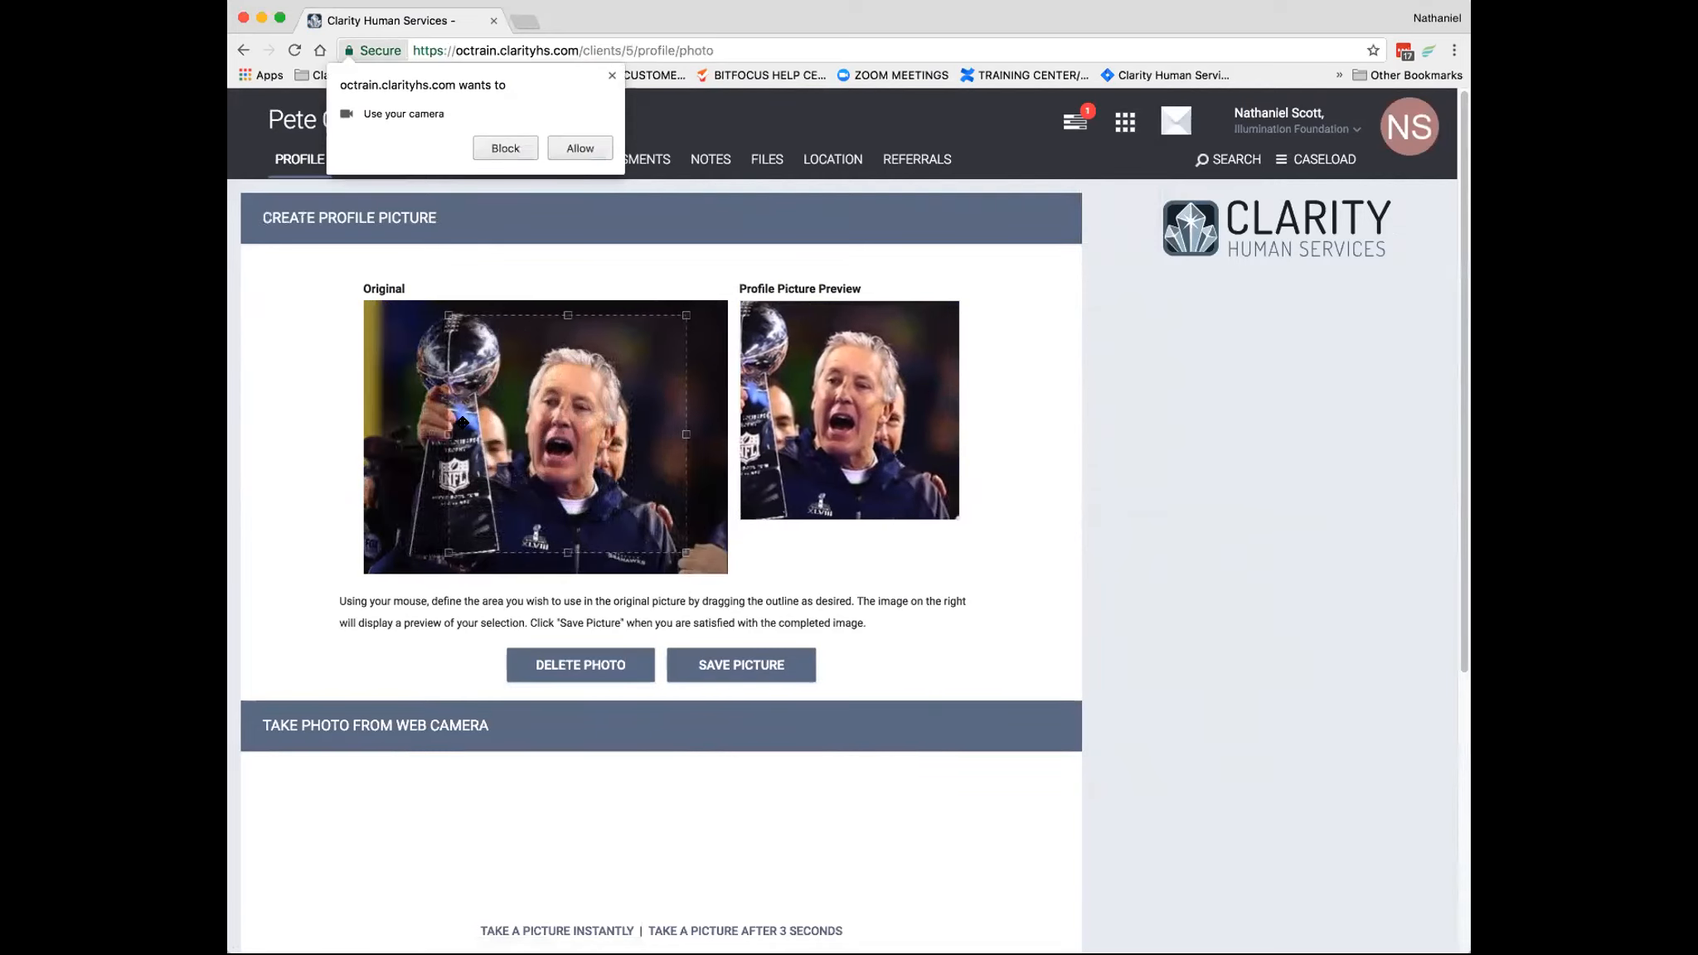
drag(452, 434, 458, 433)
drag(580, 315, 579, 344)
drag(459, 449, 483, 449)
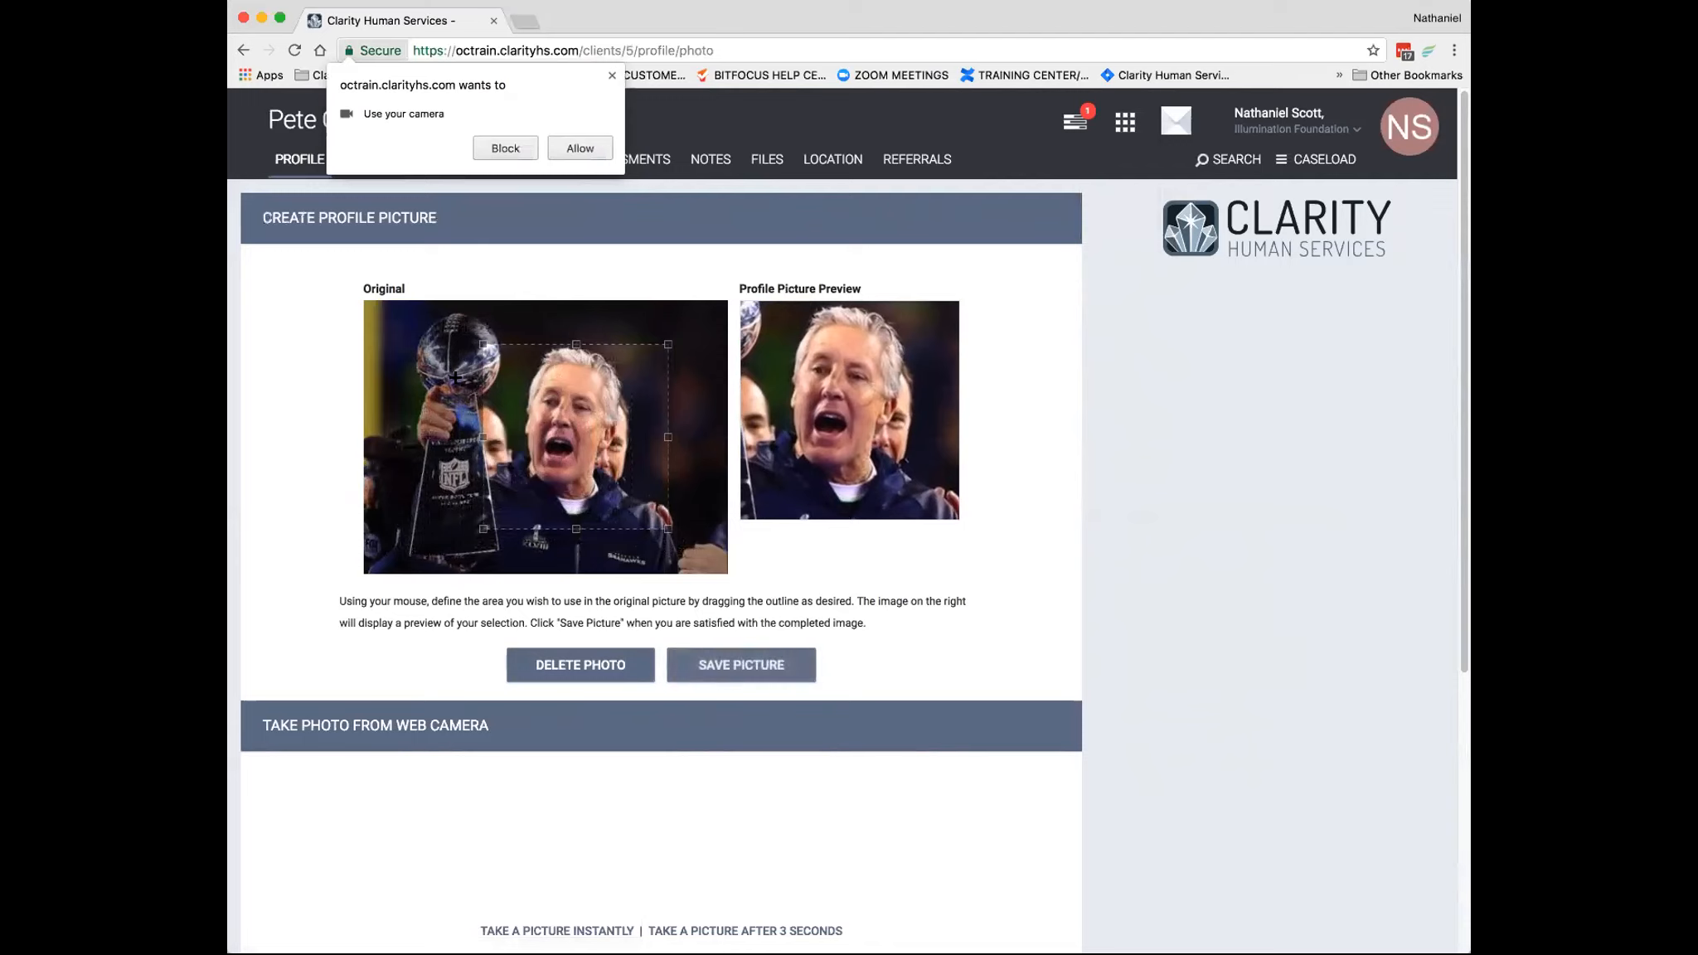
click(723, 663)
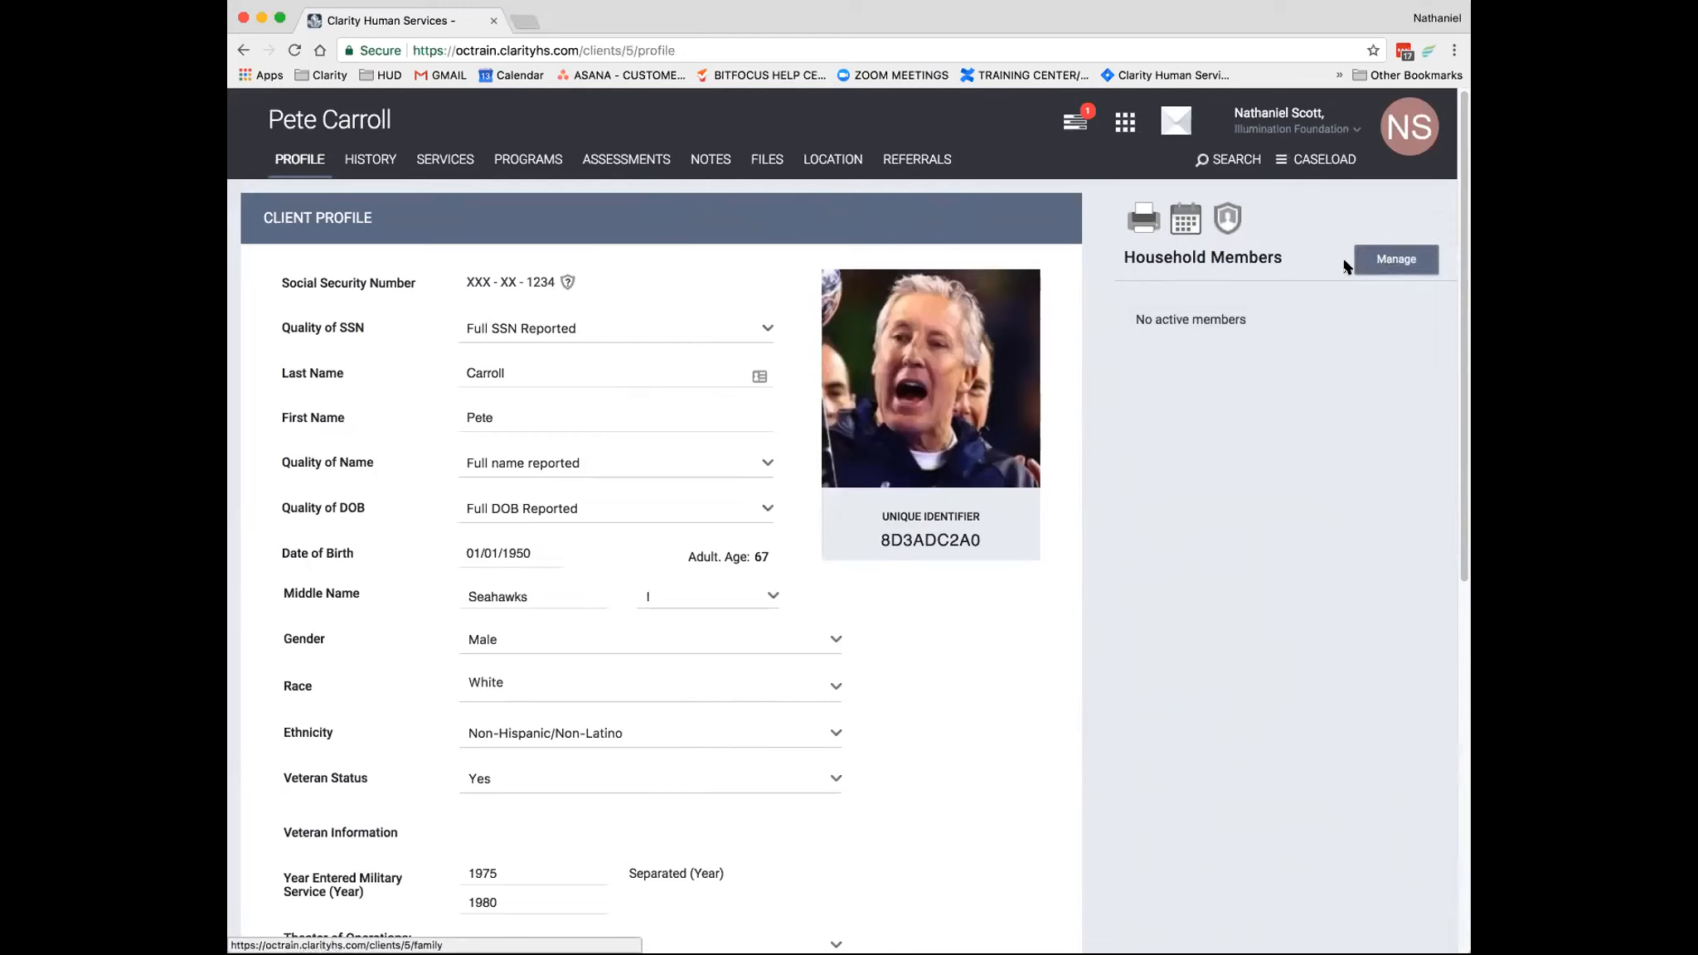
- Return to the client search and replace the previous search term with another client's name
click(1229, 159)
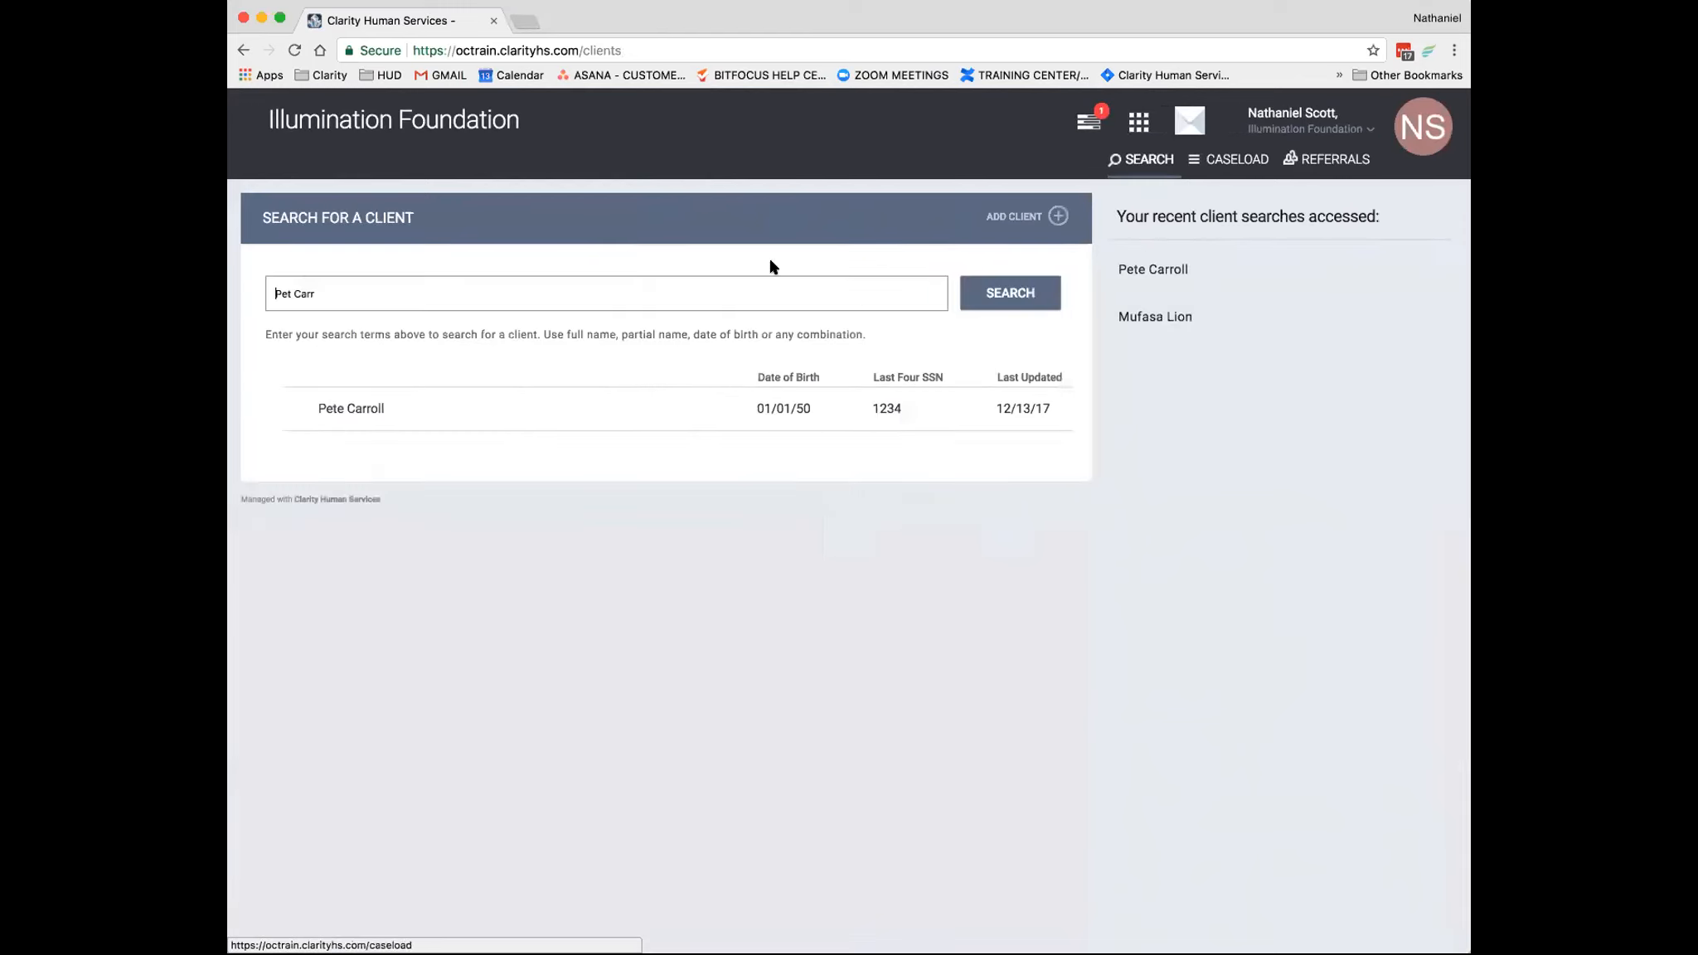
triple_click(302, 294)
text(Bli Sea)
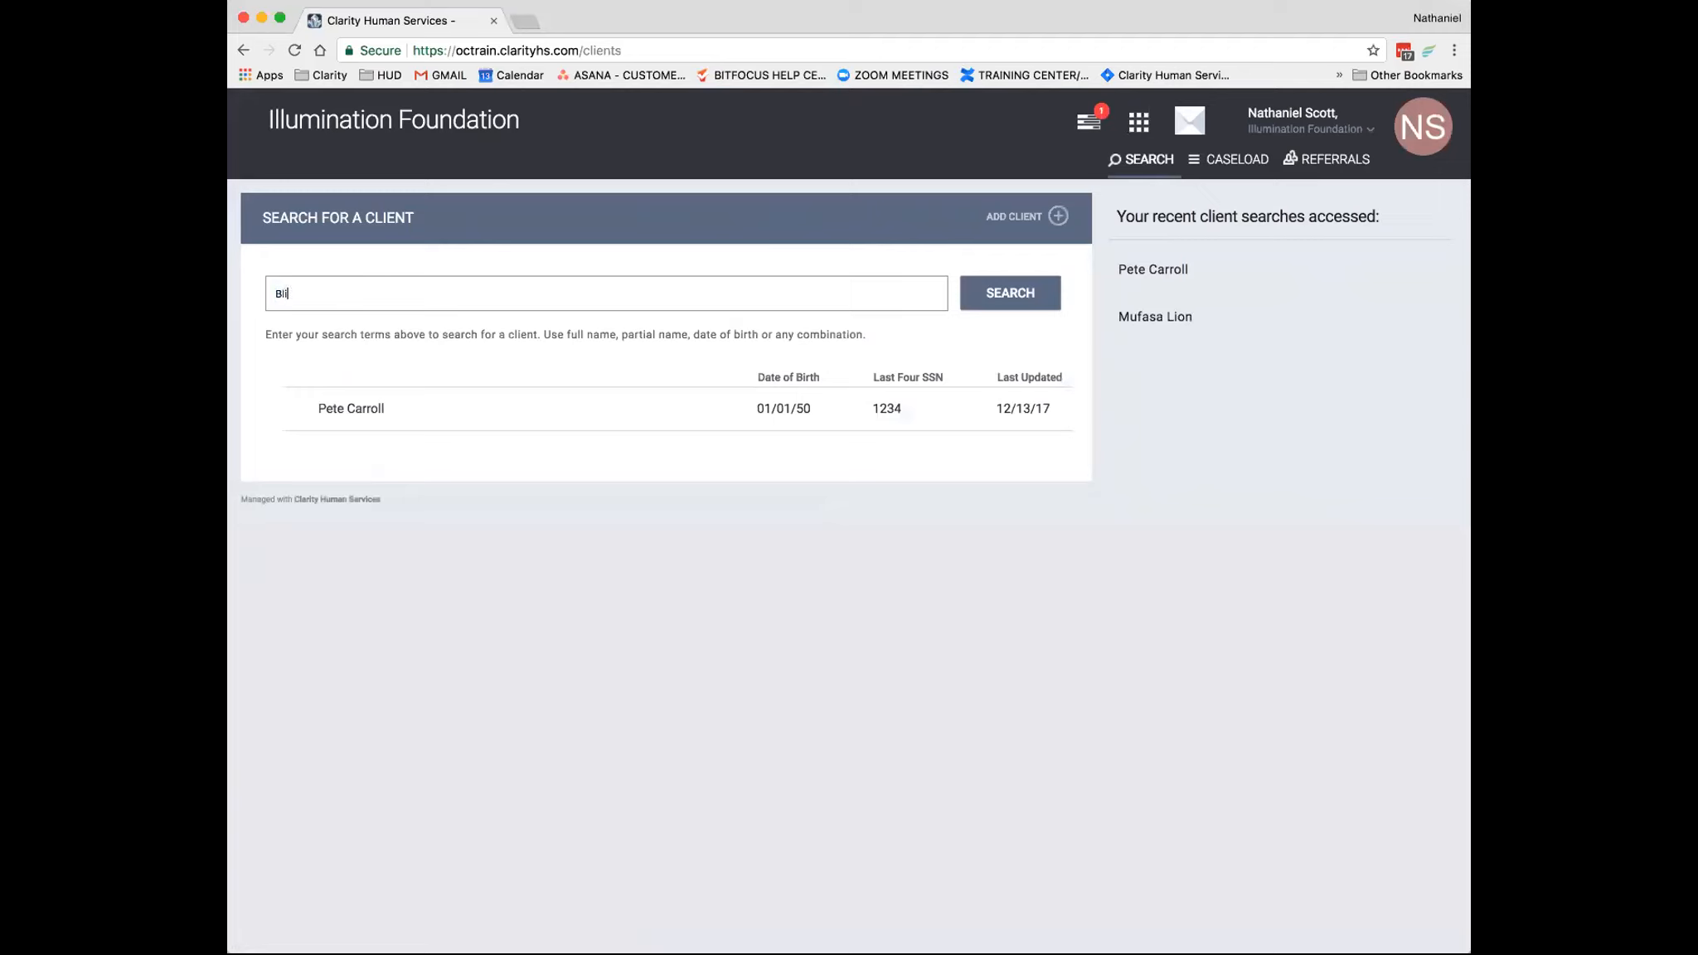
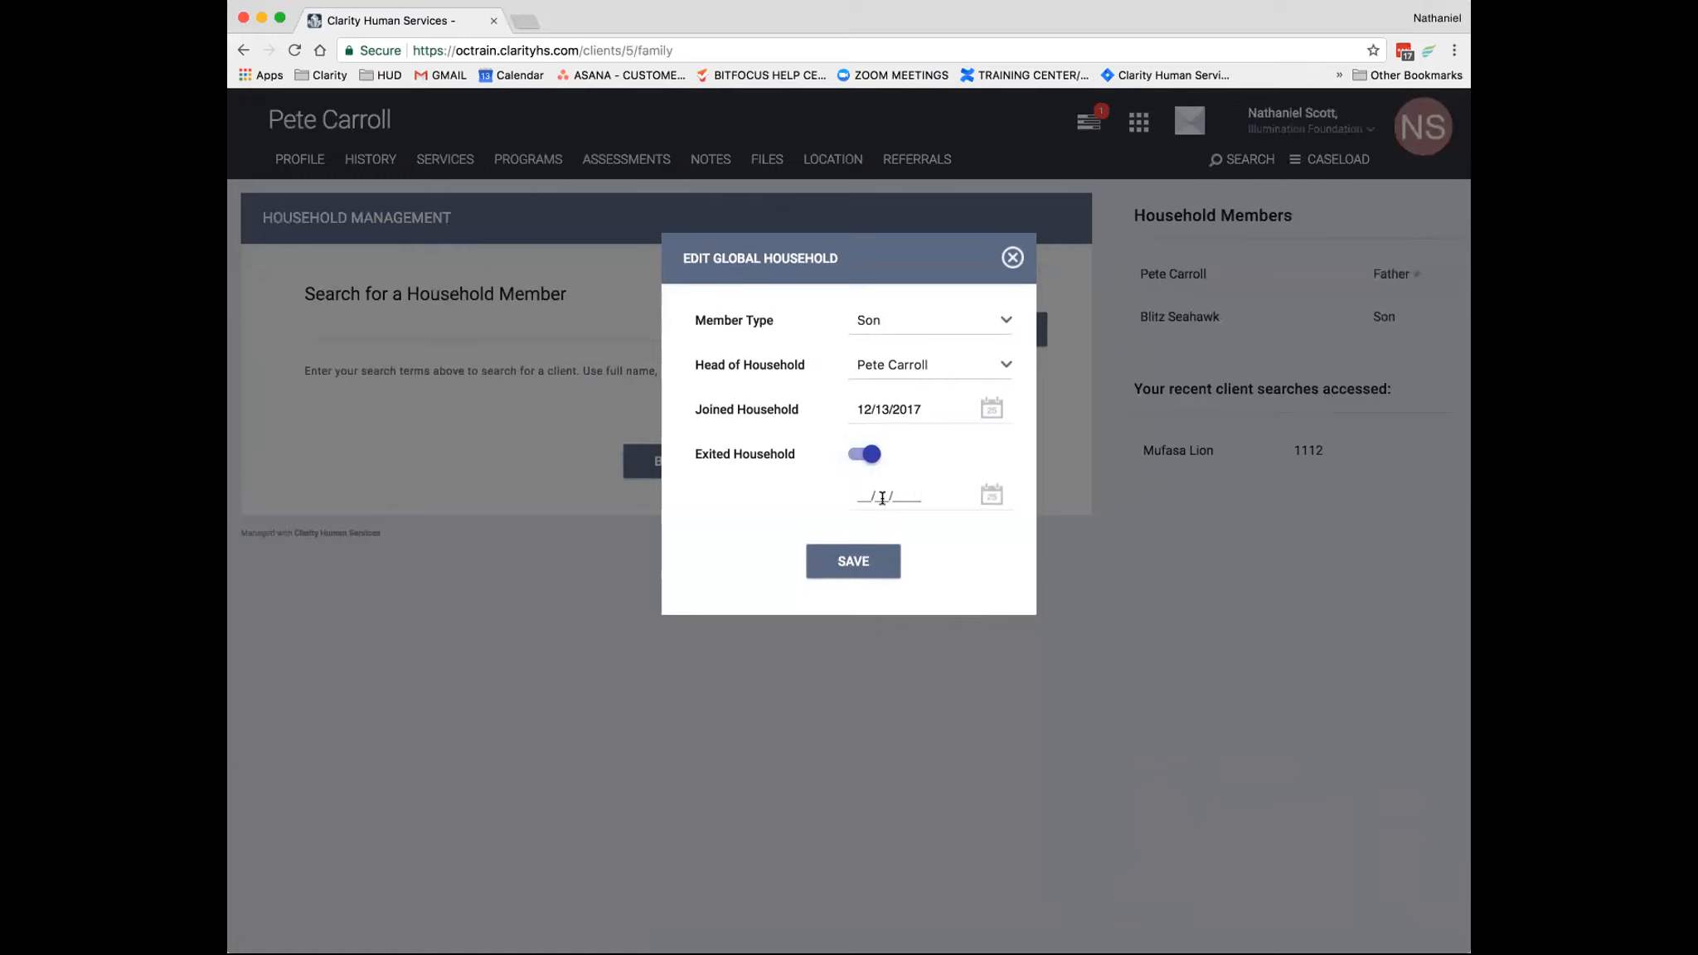
- Set the household member's exit date to 12/13/2017 and save the global household changes
click(927, 623)
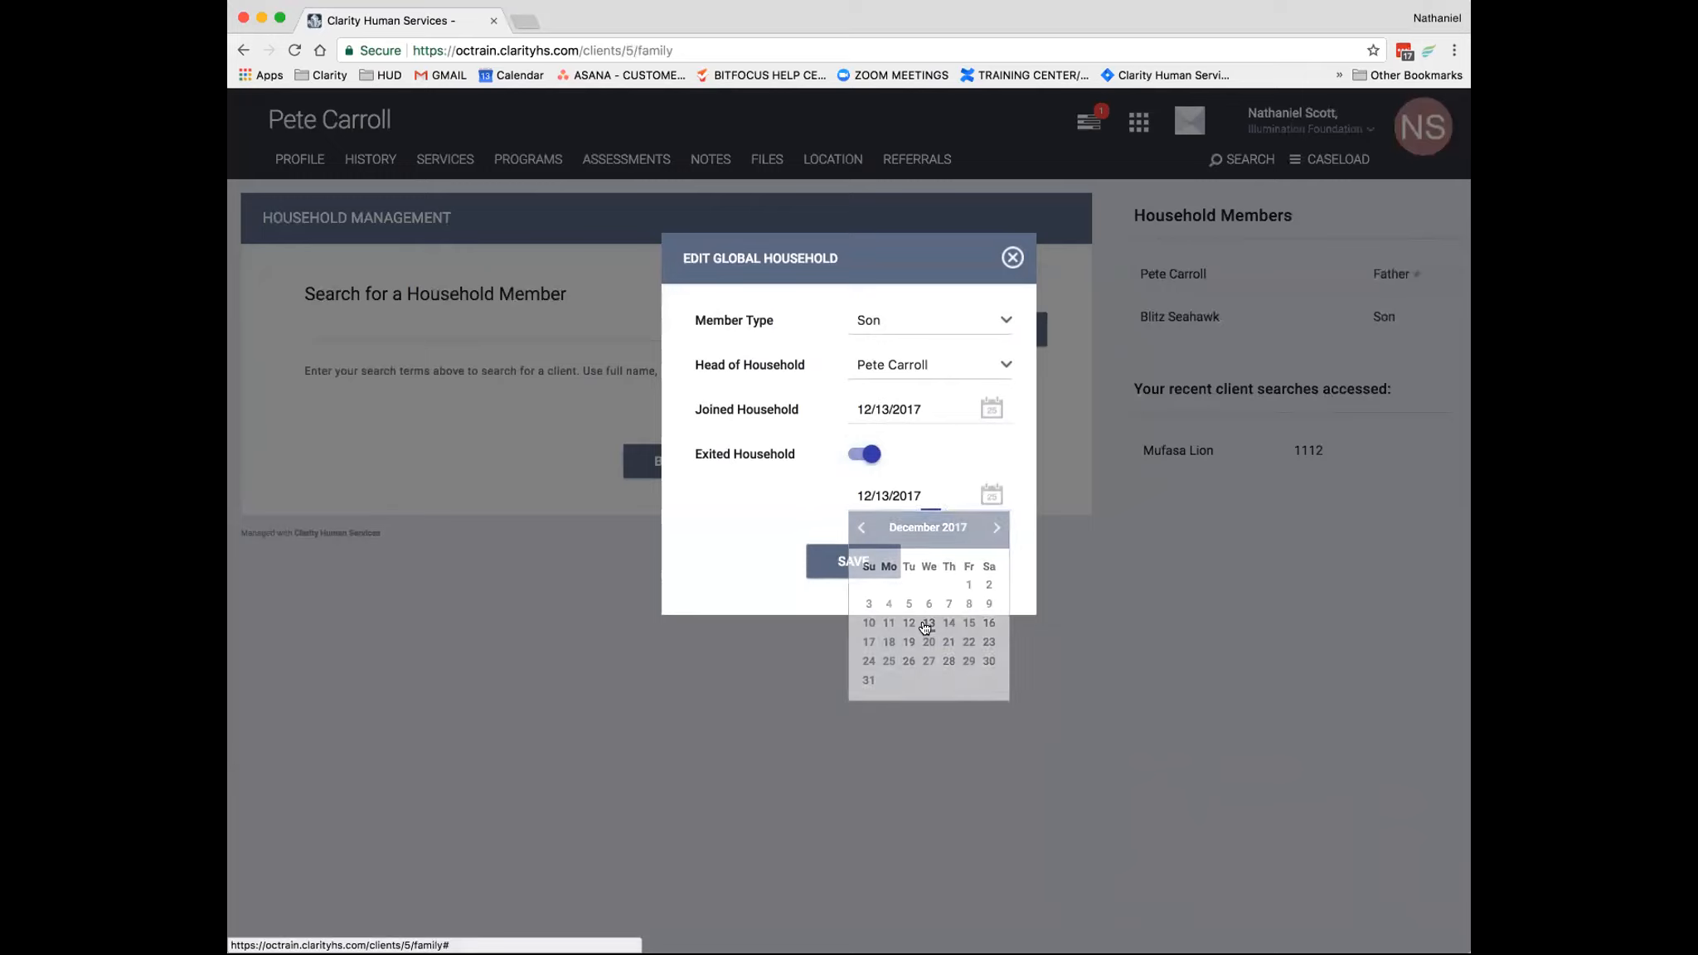
click(849, 567)
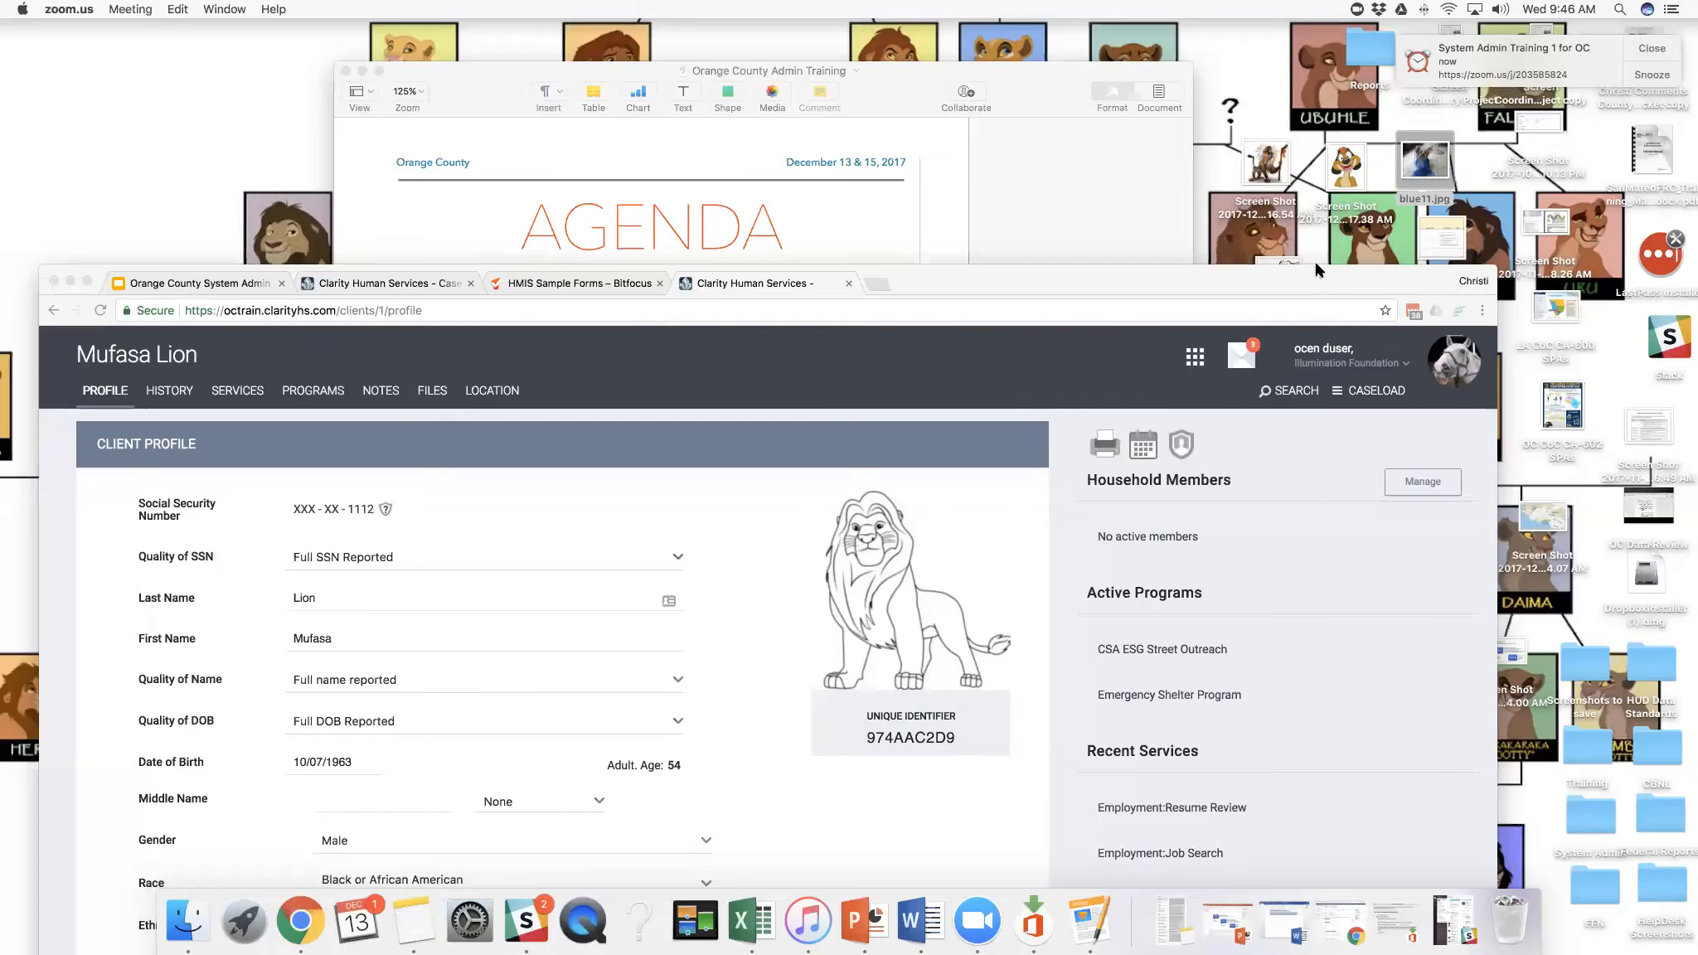
- Move the browser and agenda document windows apart, and bring the client profile to the front
drag(1318, 282, 1331, 55)
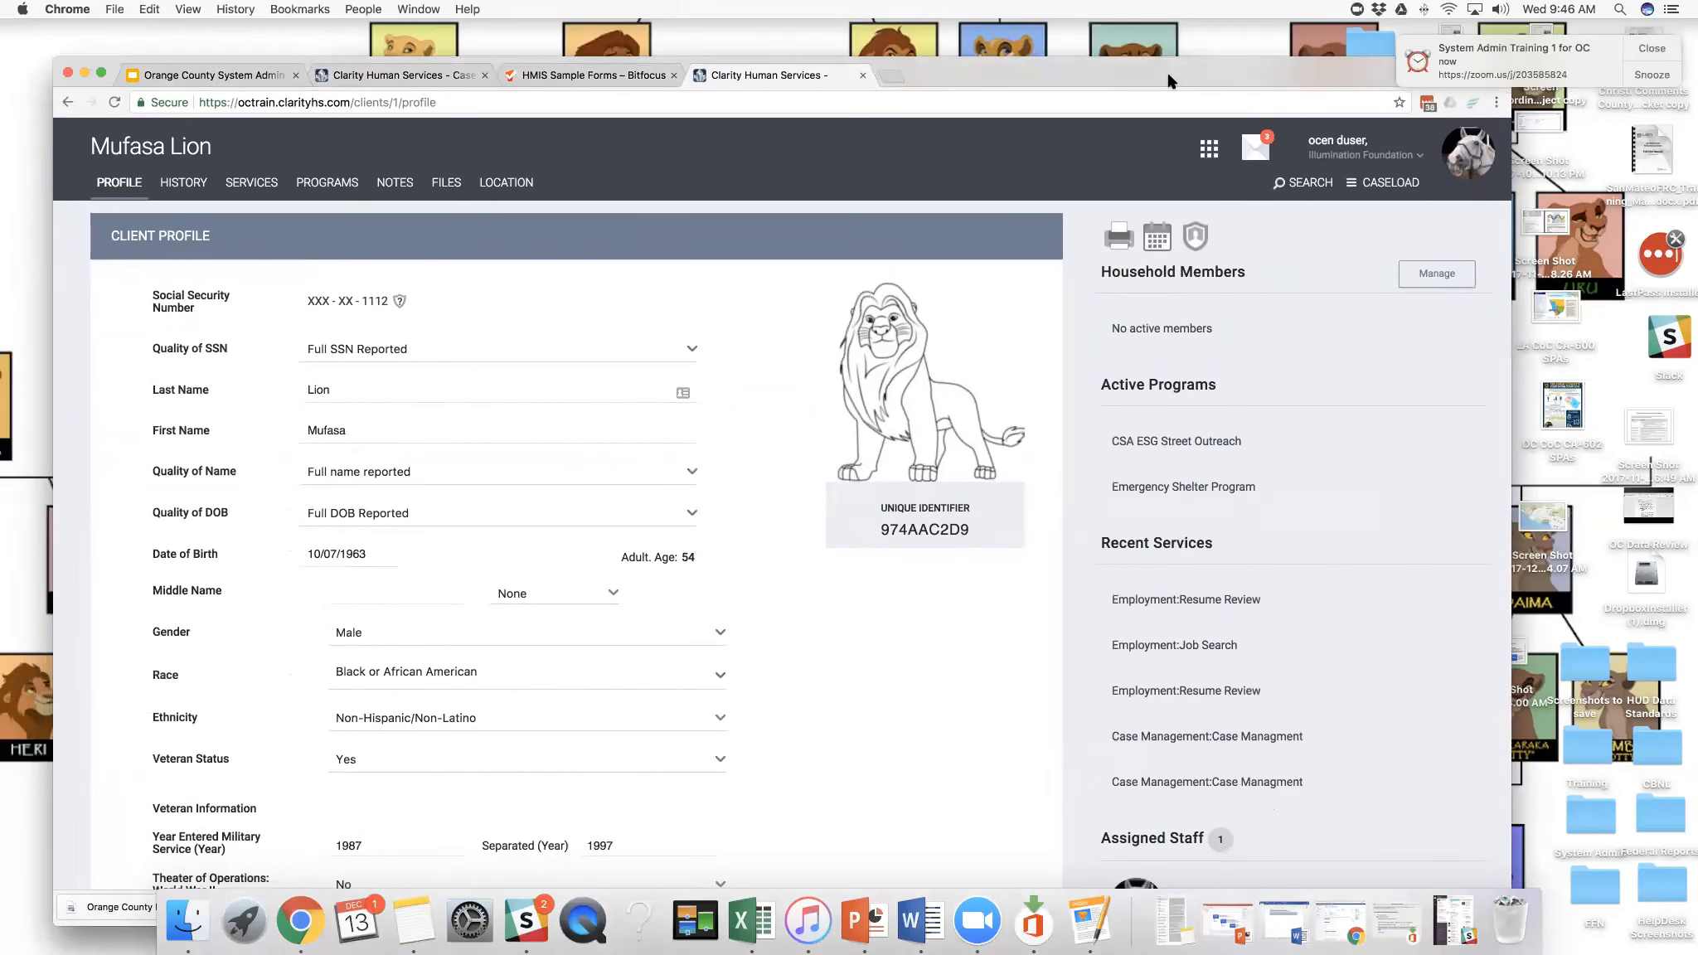
drag(1167, 69, 1137, 325)
drag(1048, 68, 784, 141)
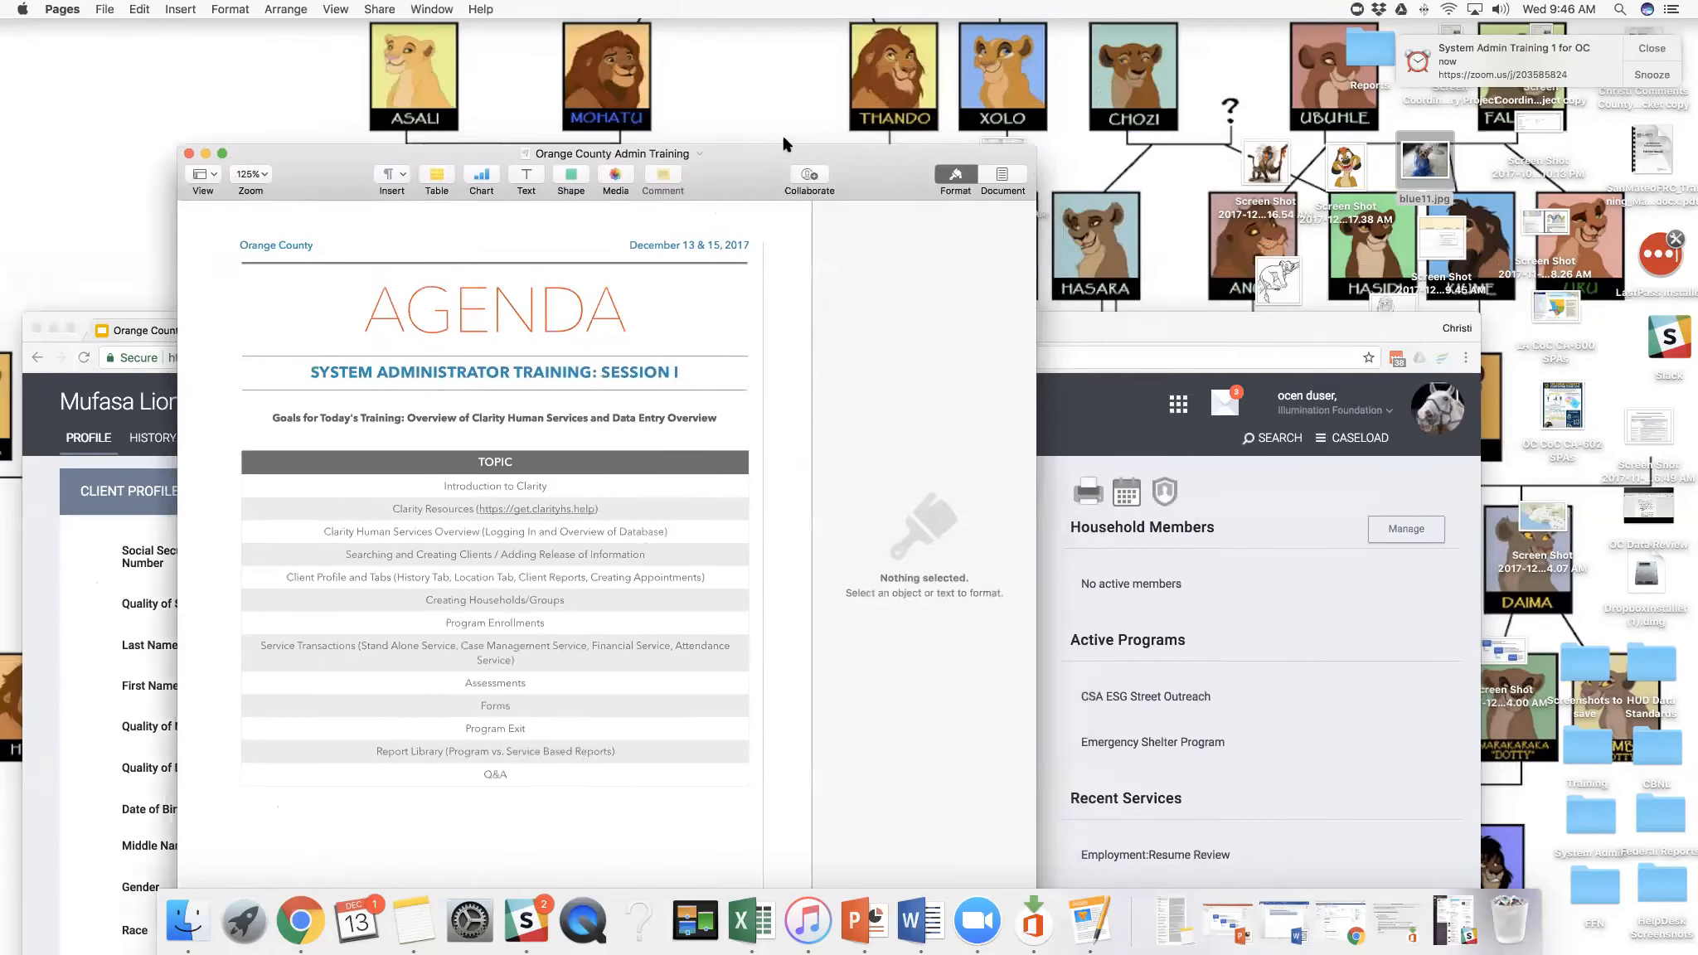
drag(1167, 336, 1347, 83)
click(177, 248)
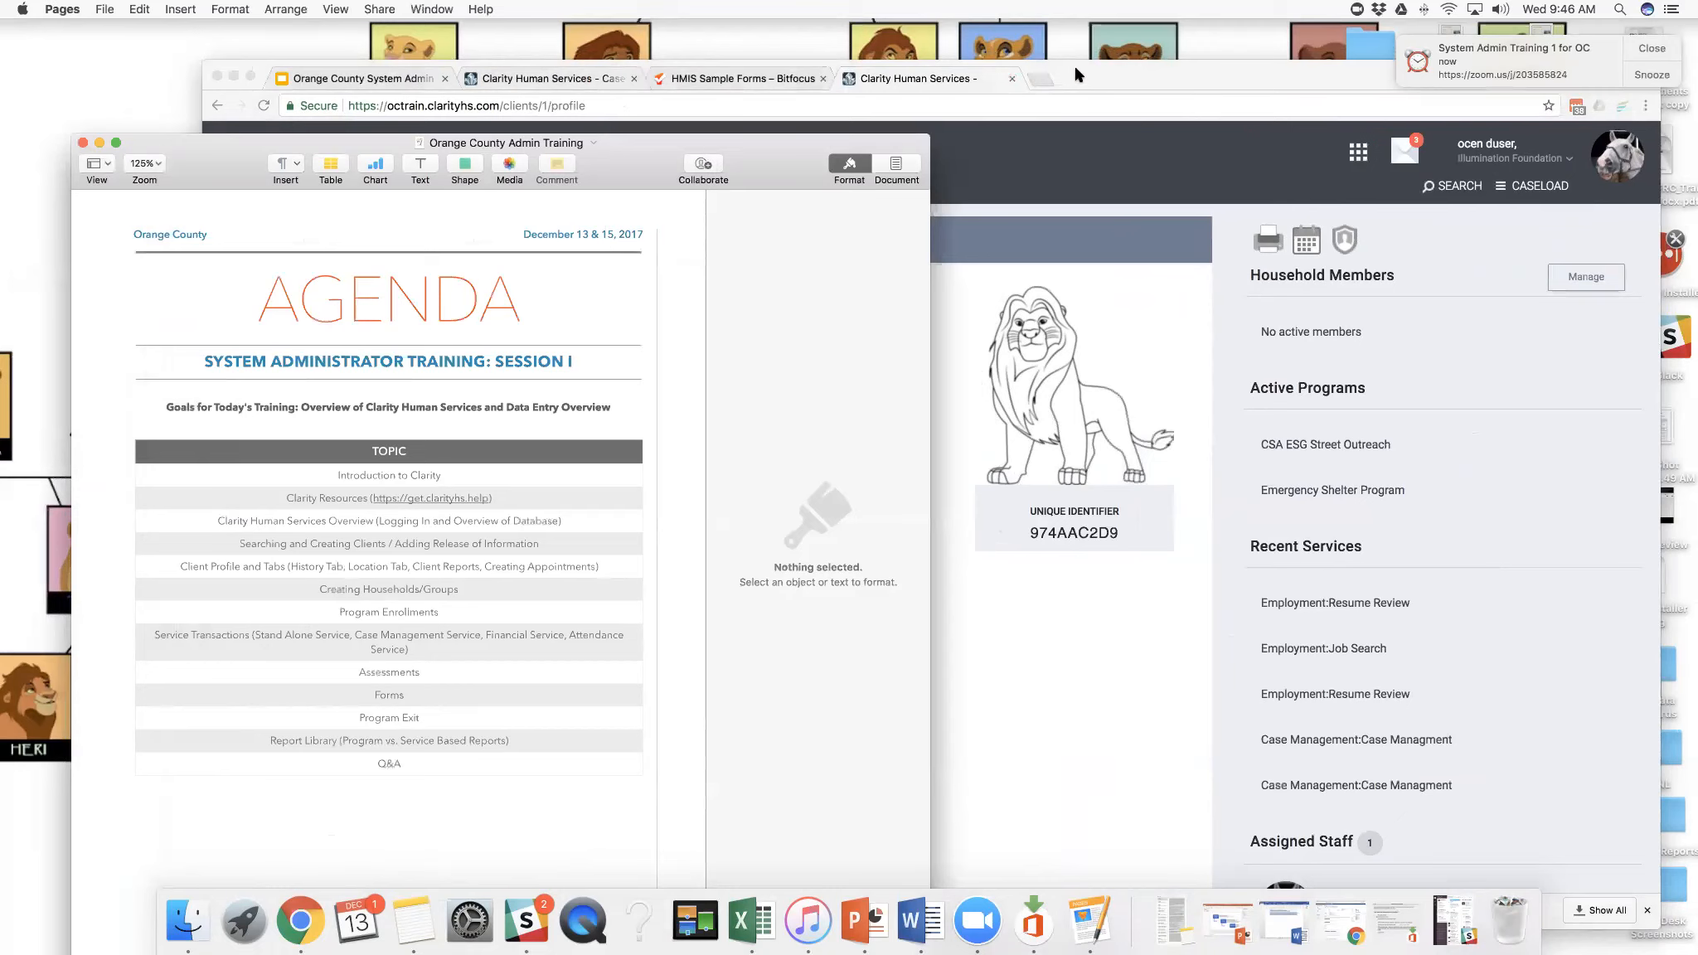
drag(1054, 88, 1010, 63)
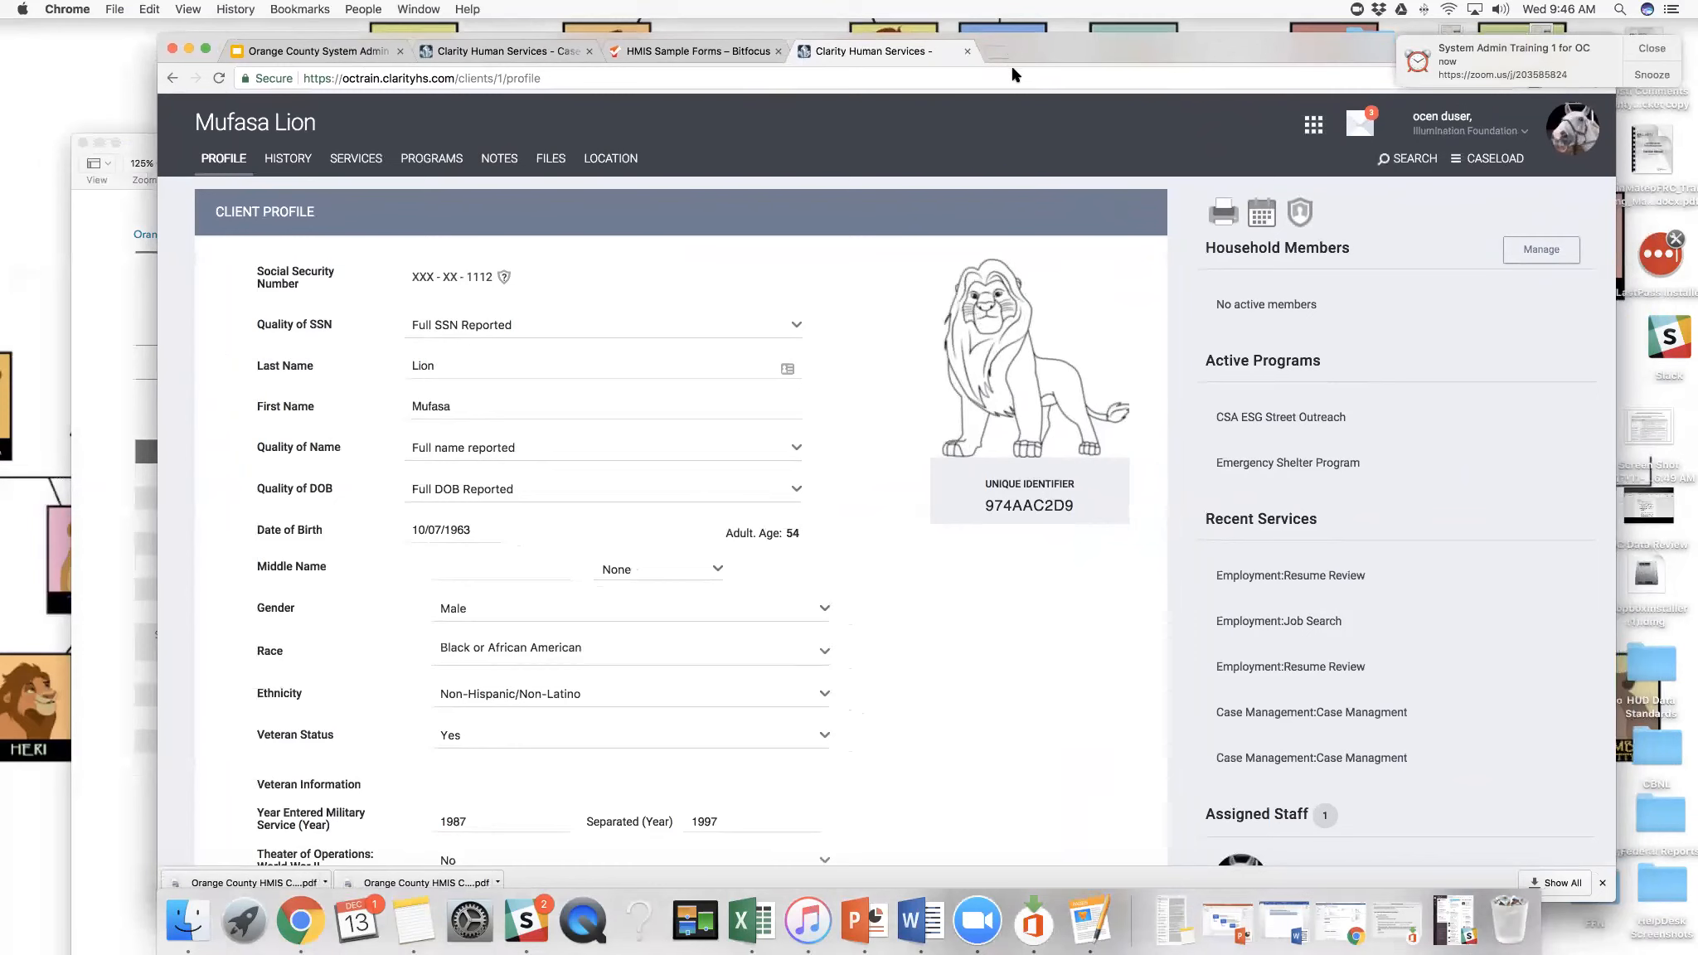
drag(1034, 49, 1021, 47)
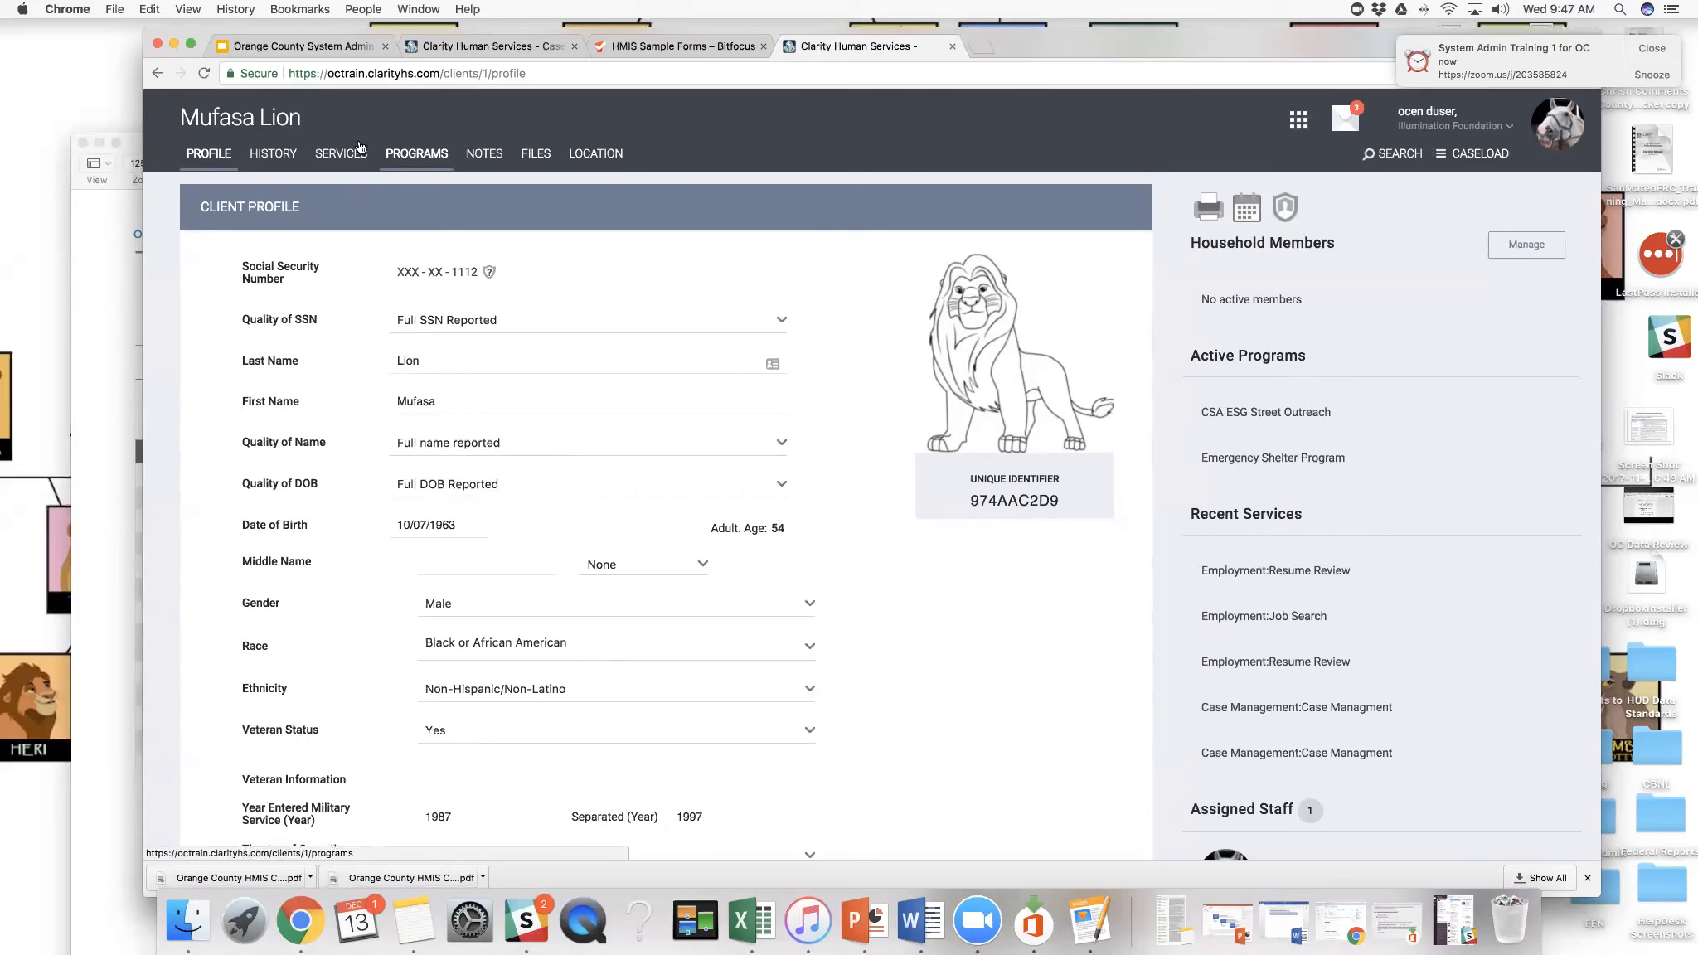
- Open the client's history and examine the listed programs and services, the color legend, and the icons beside each entry
click(288, 158)
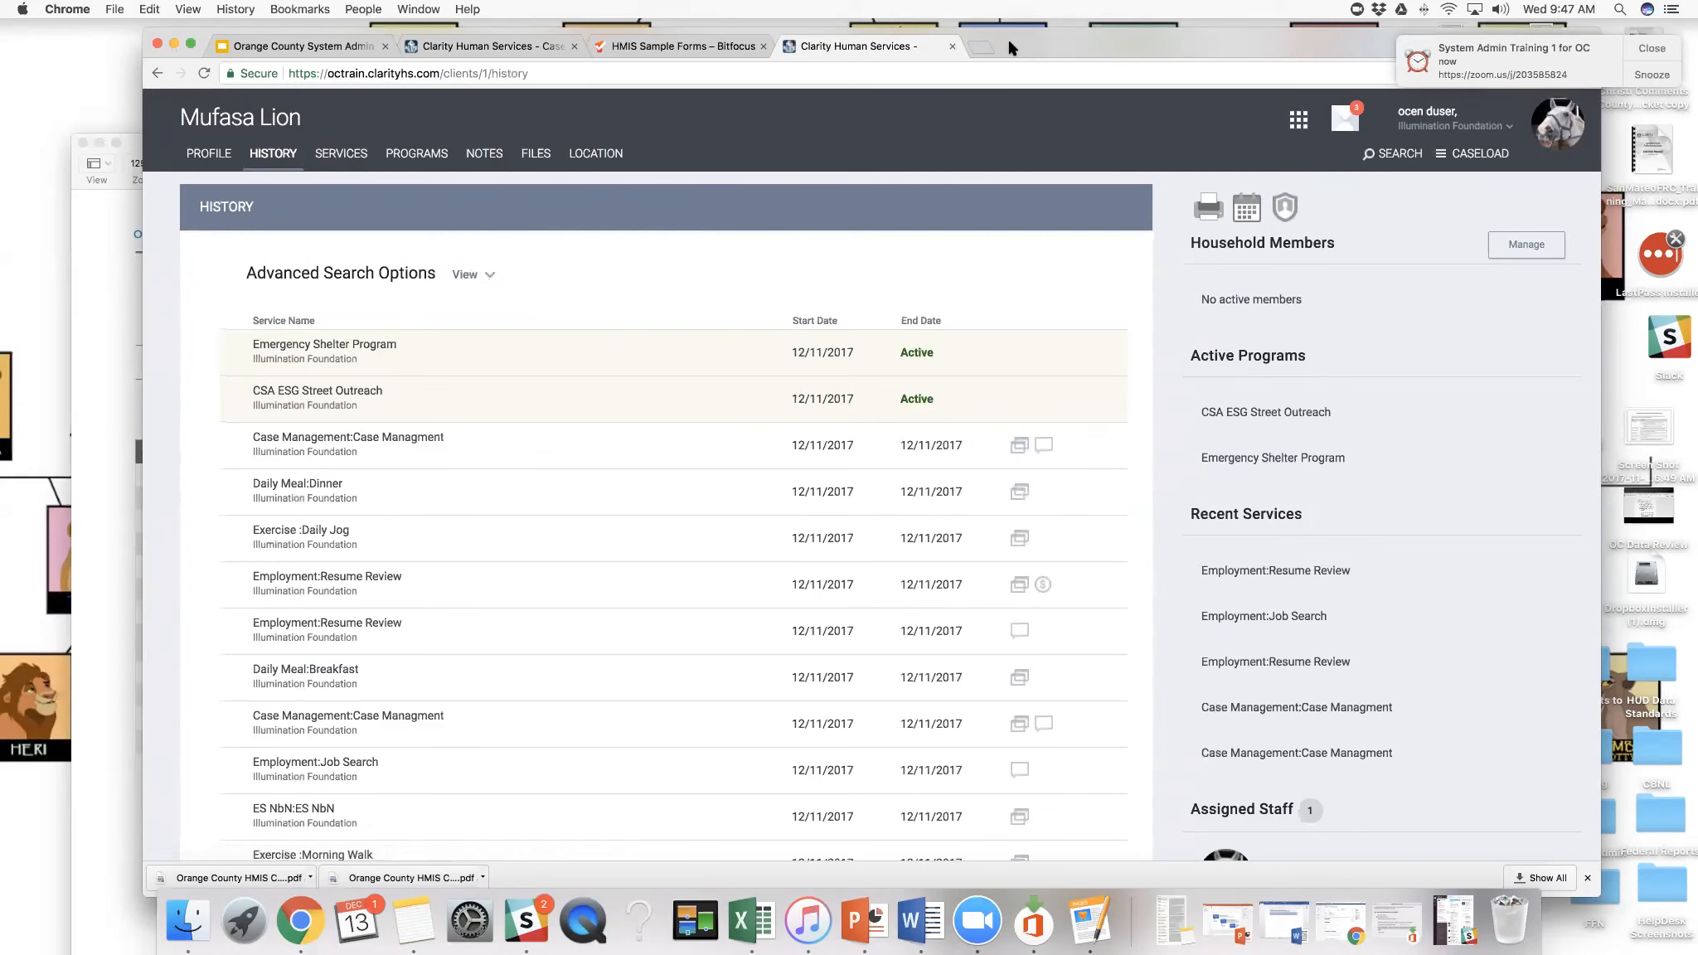
drag(1007, 48, 1003, 39)
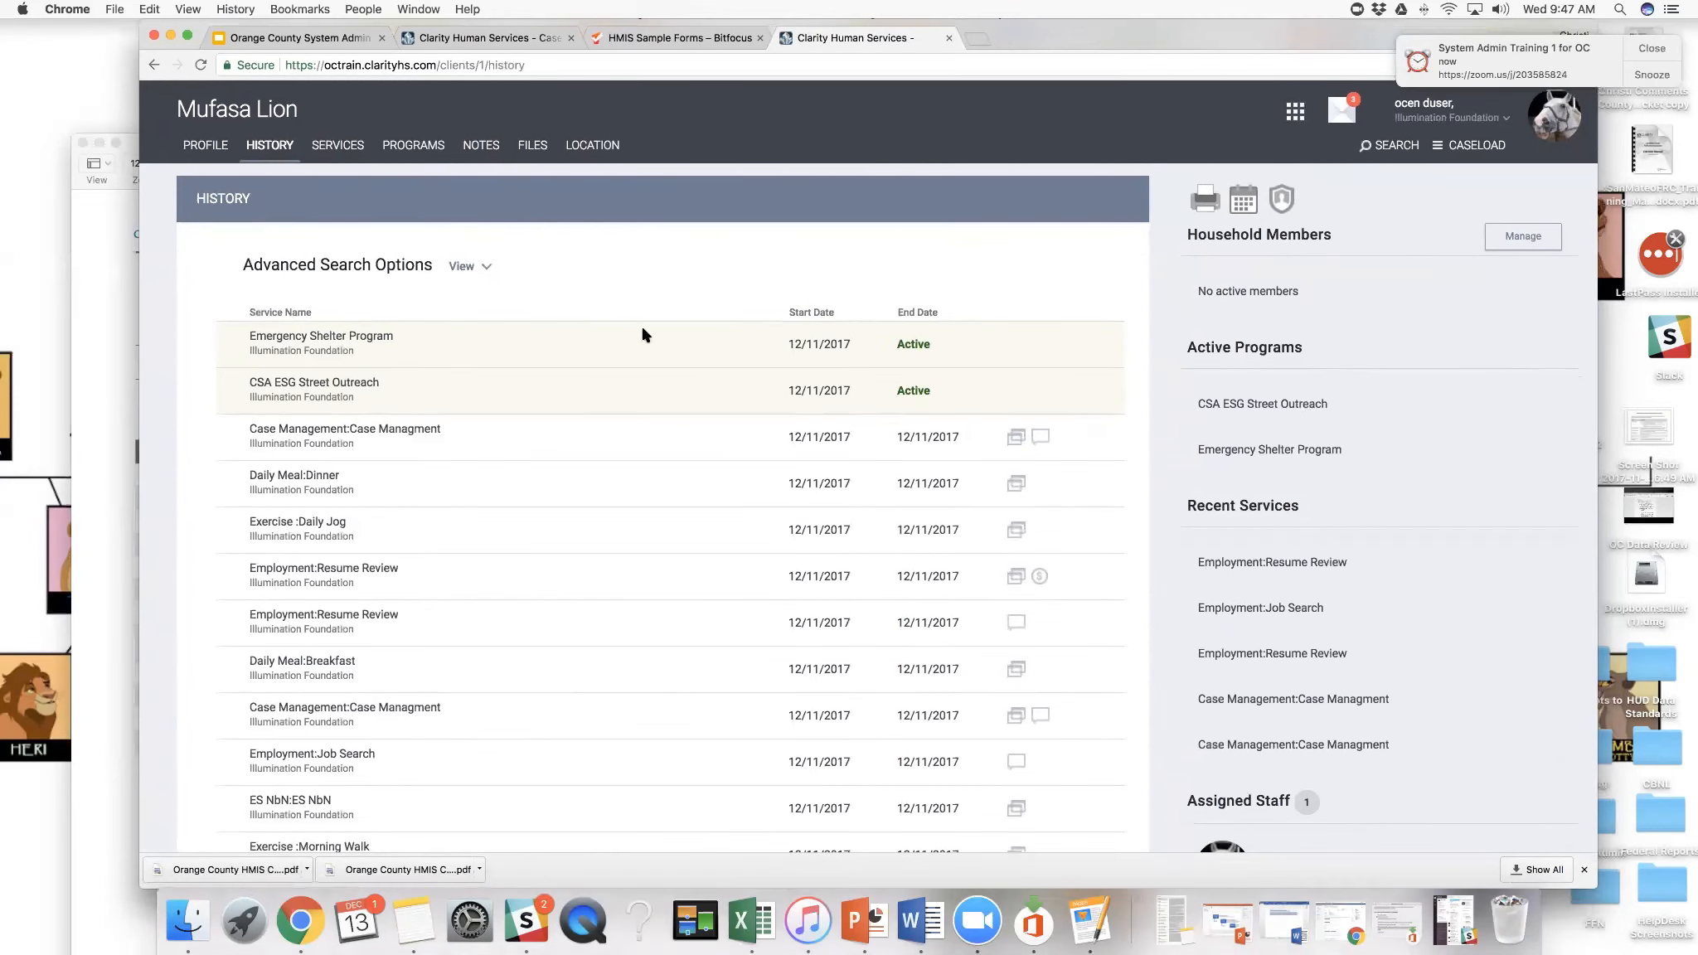
scroll(658, 421, down, 3)
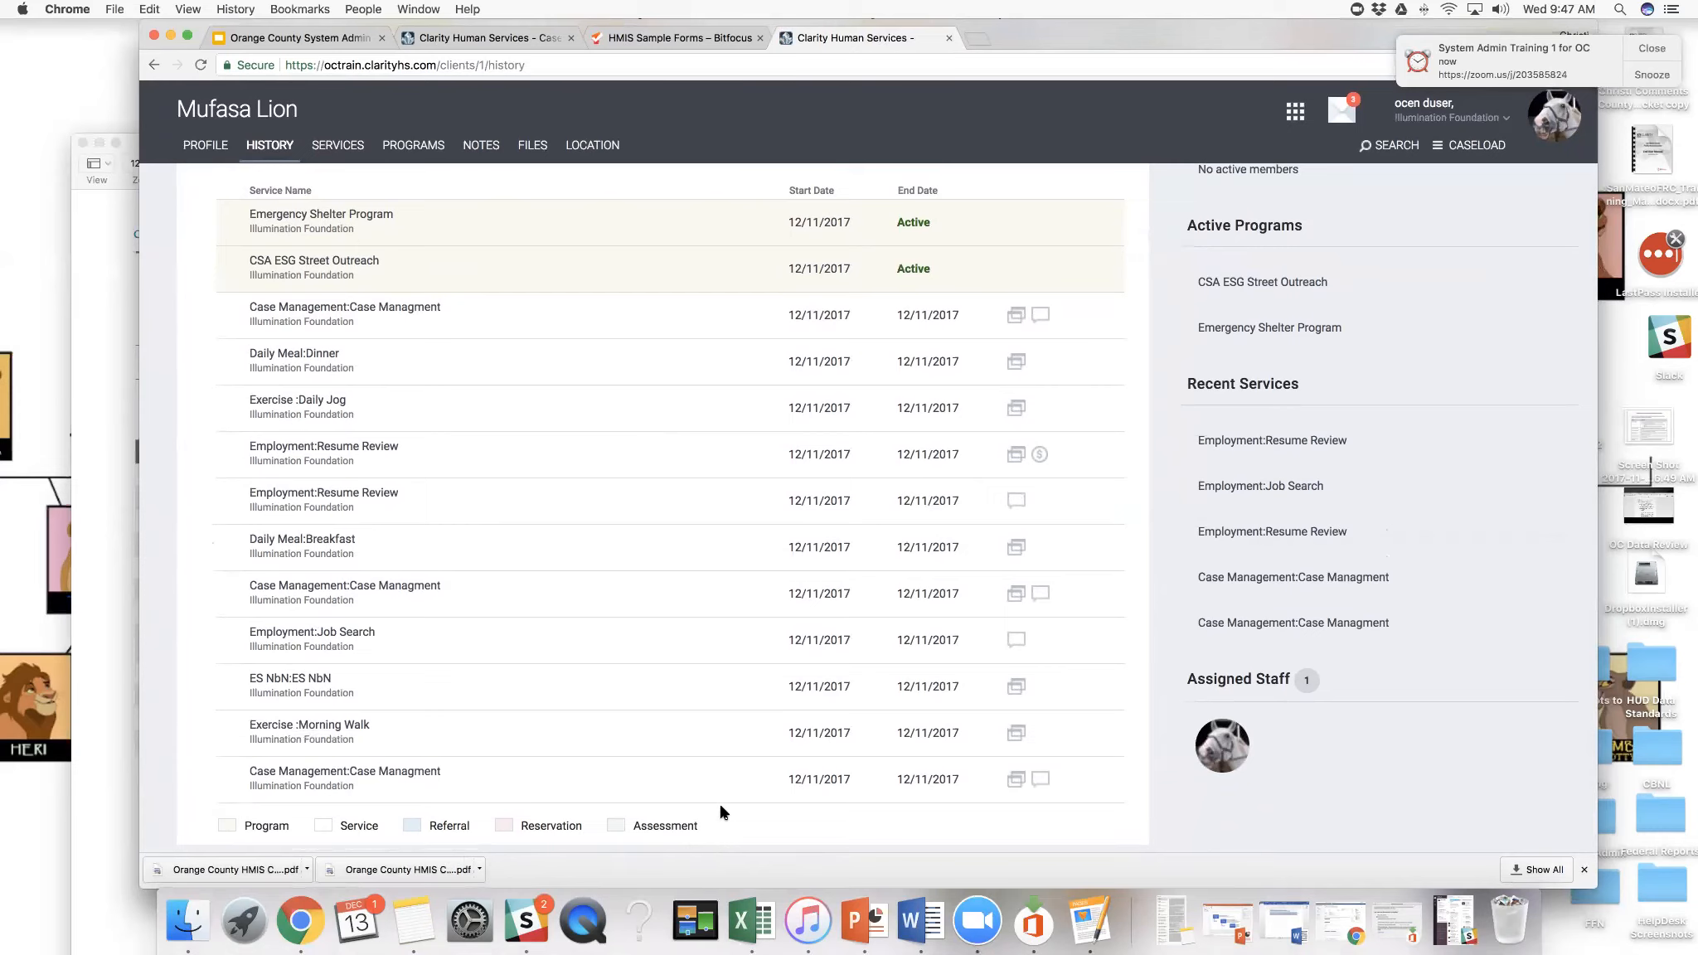
scroll(720, 811, up, 1)
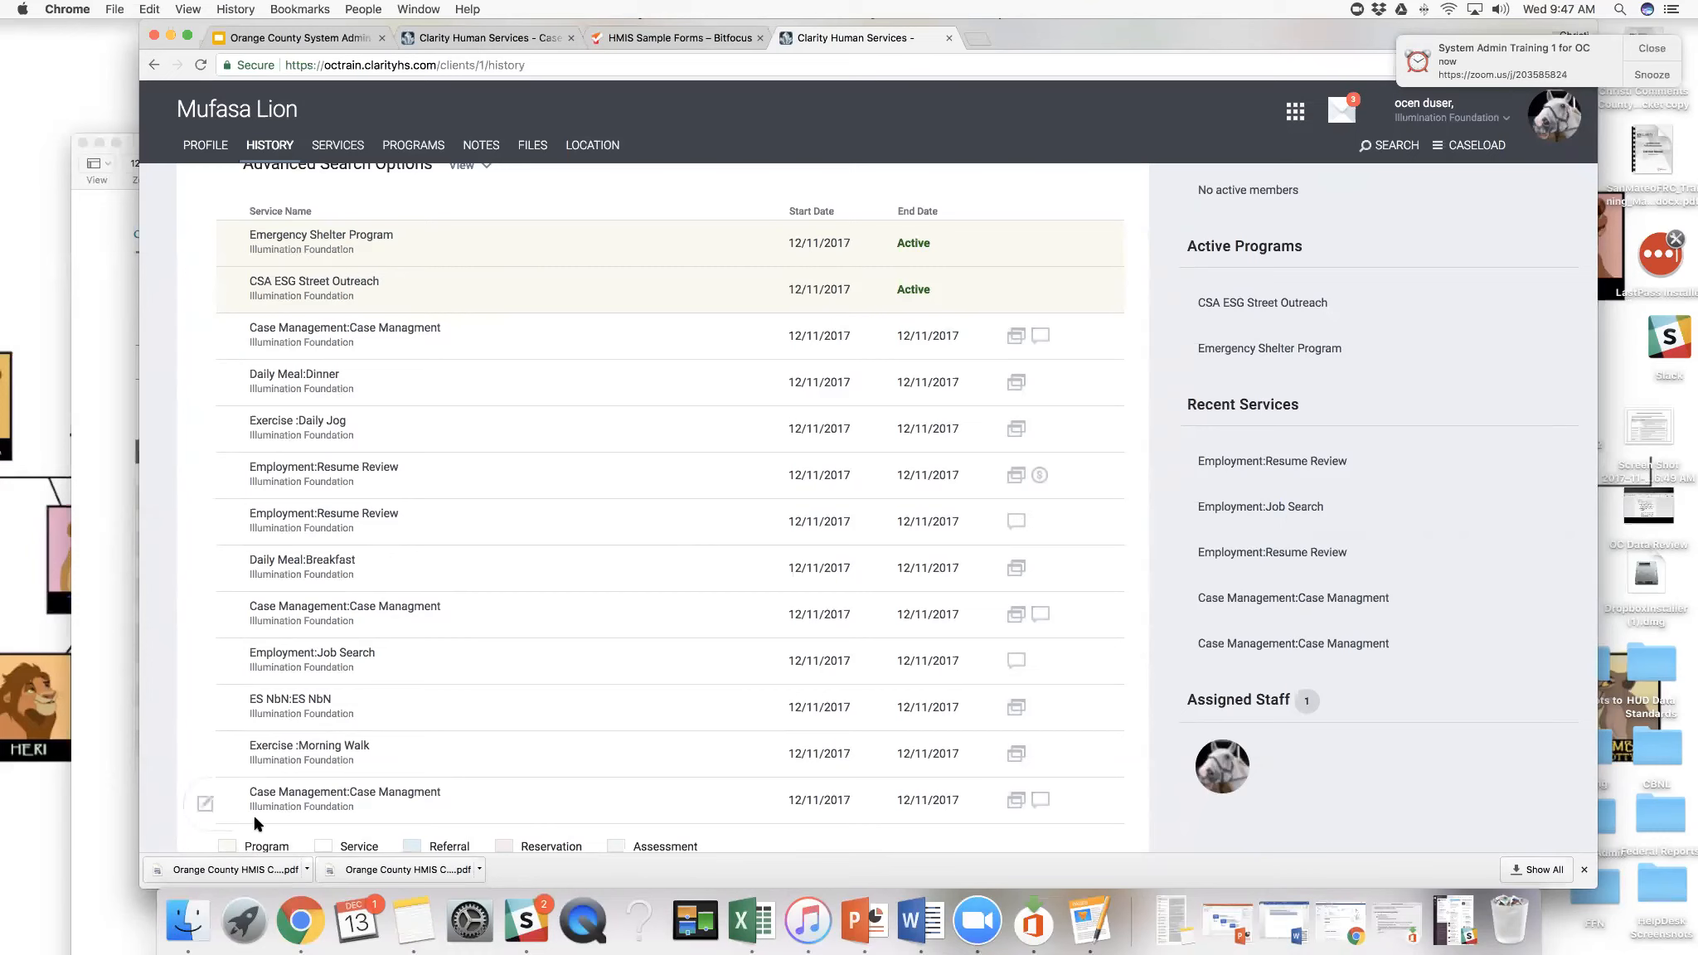
scroll(254, 823, down, 1)
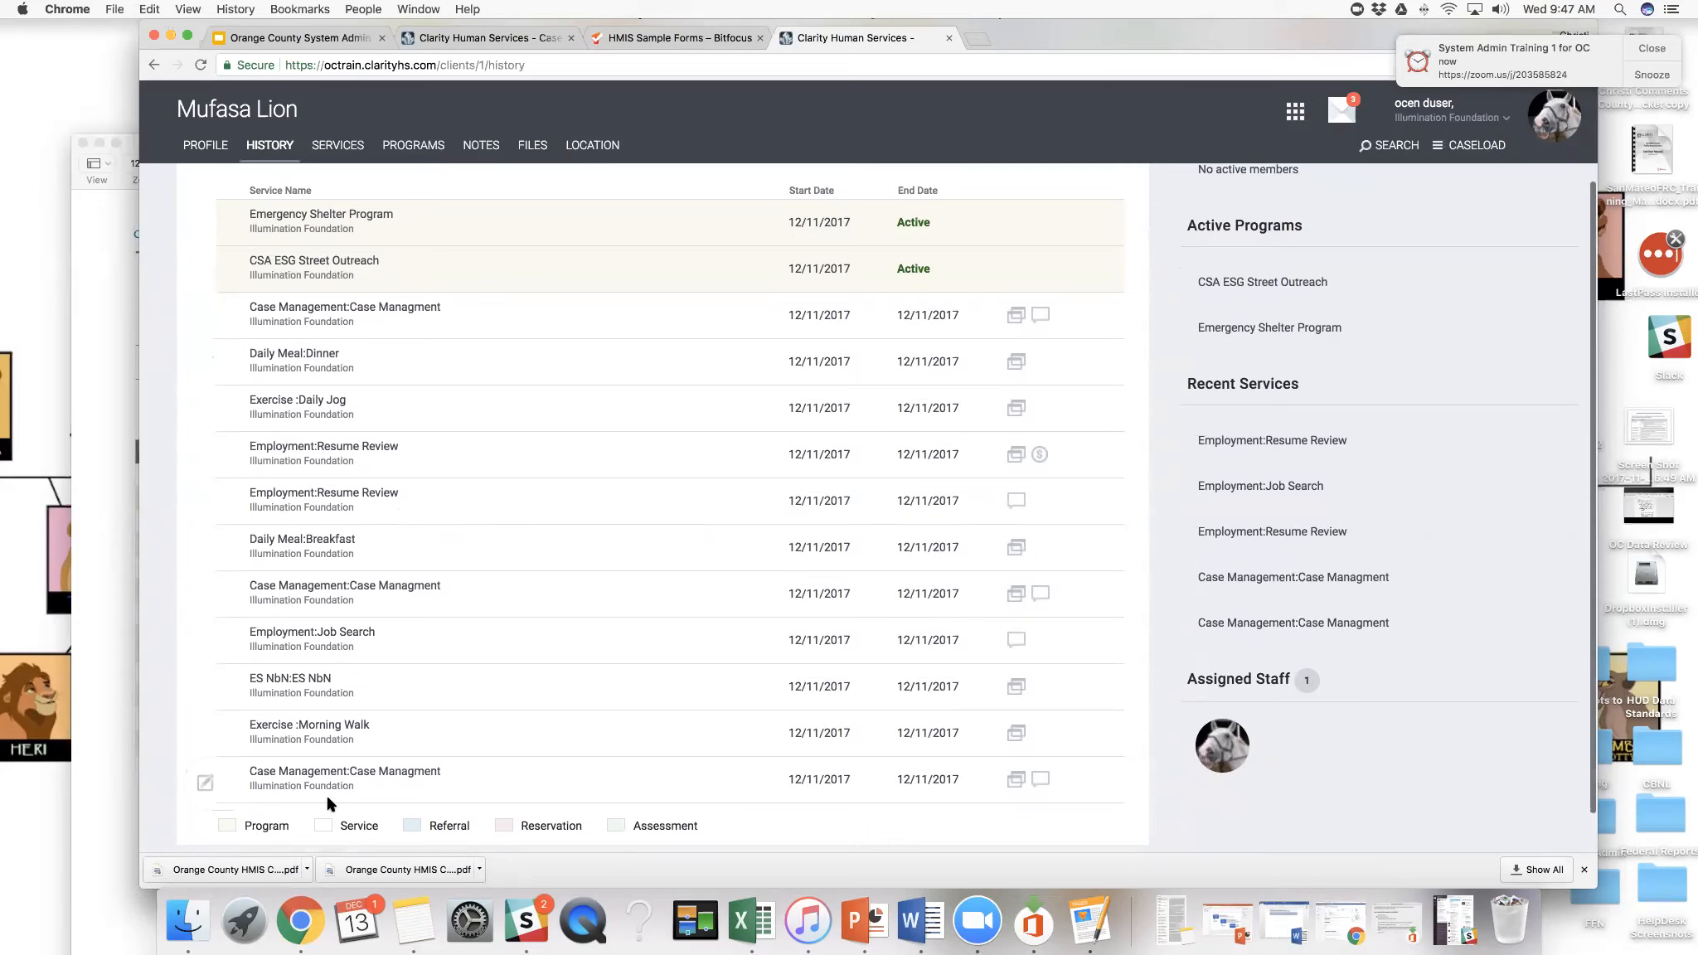
scroll(314, 326, up, 1)
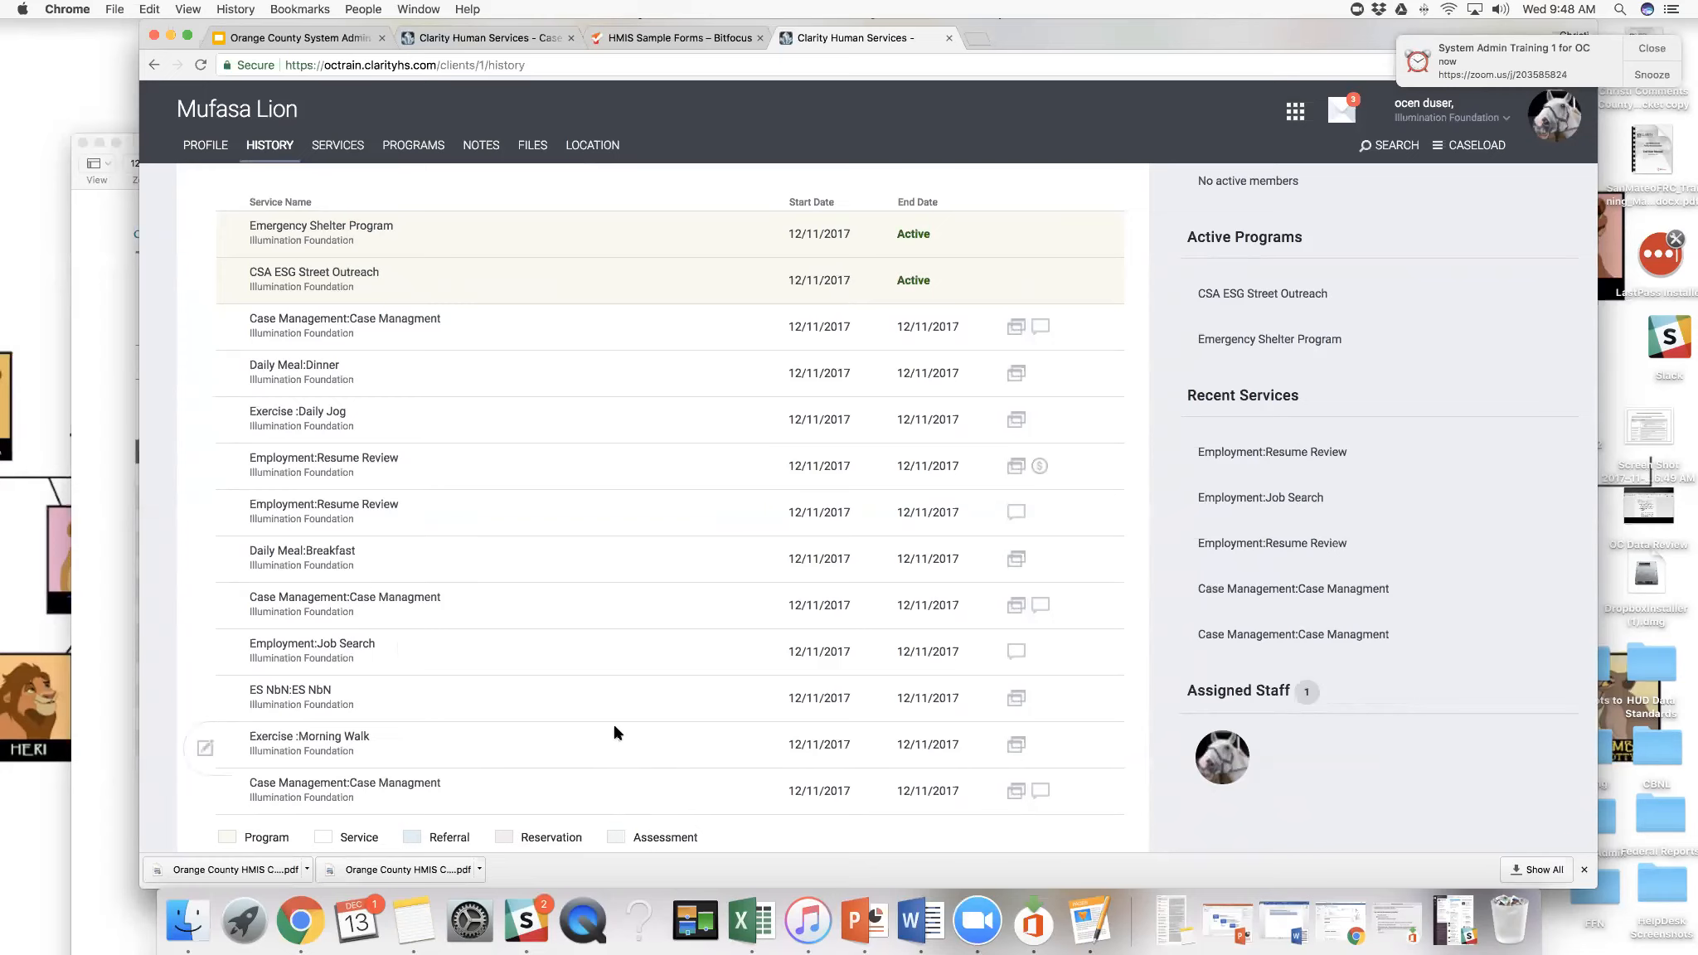
scroll(614, 733, up, 1)
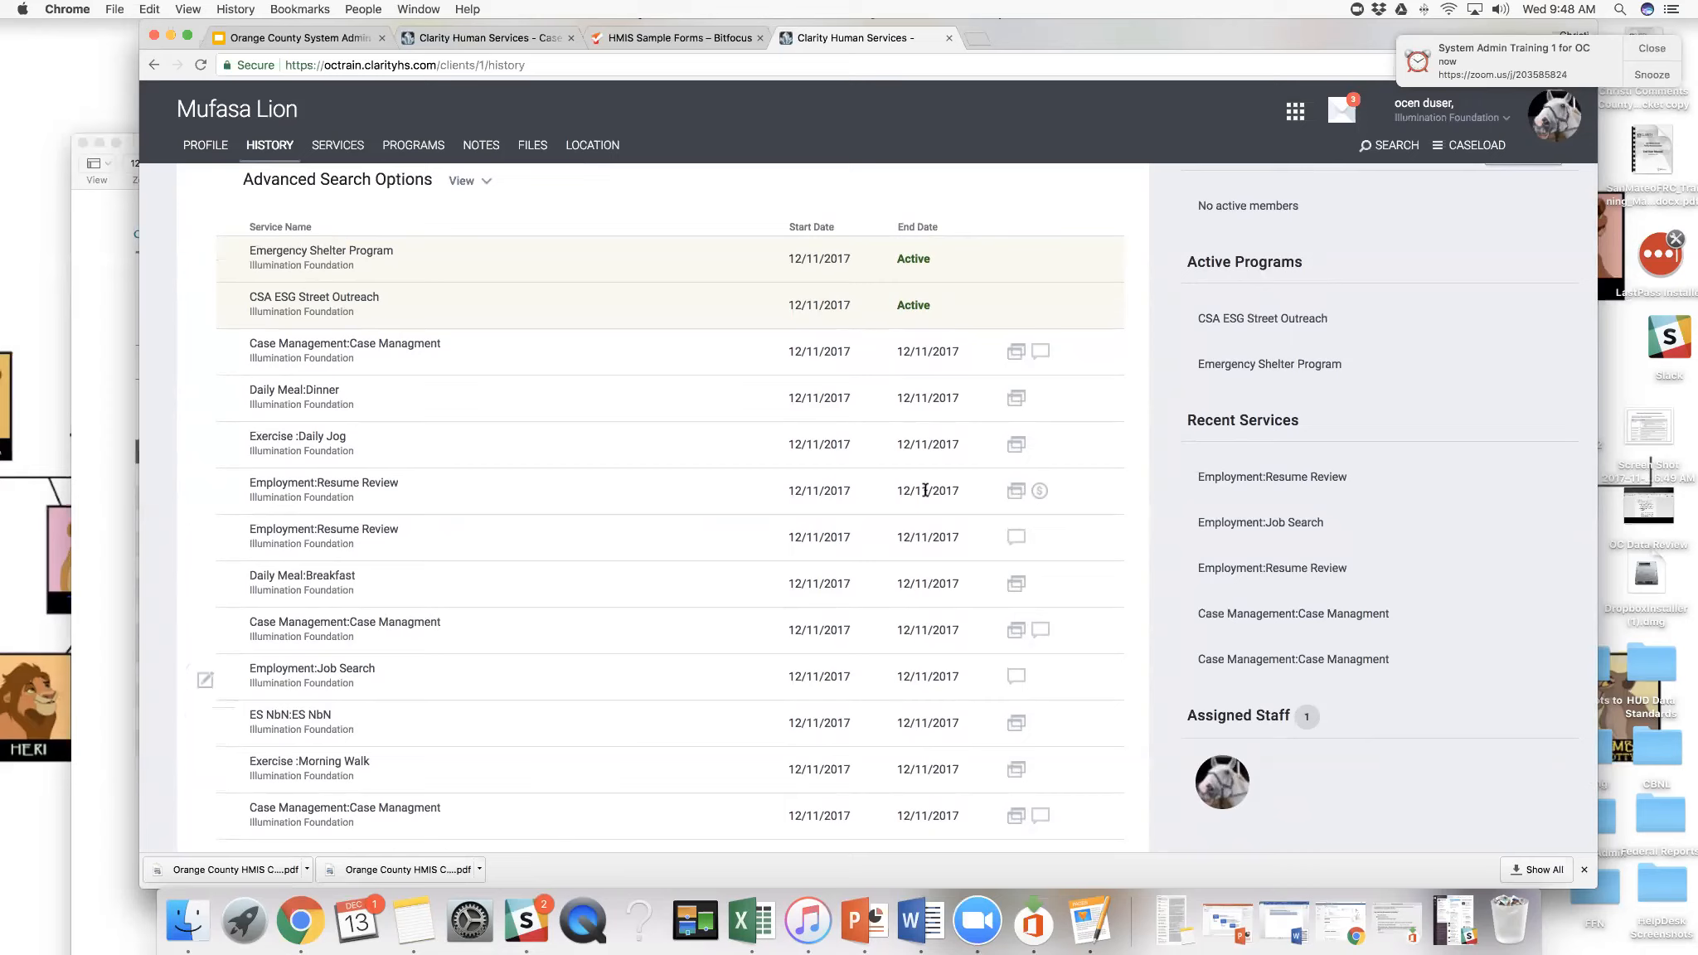
mouse_move(1021, 365)
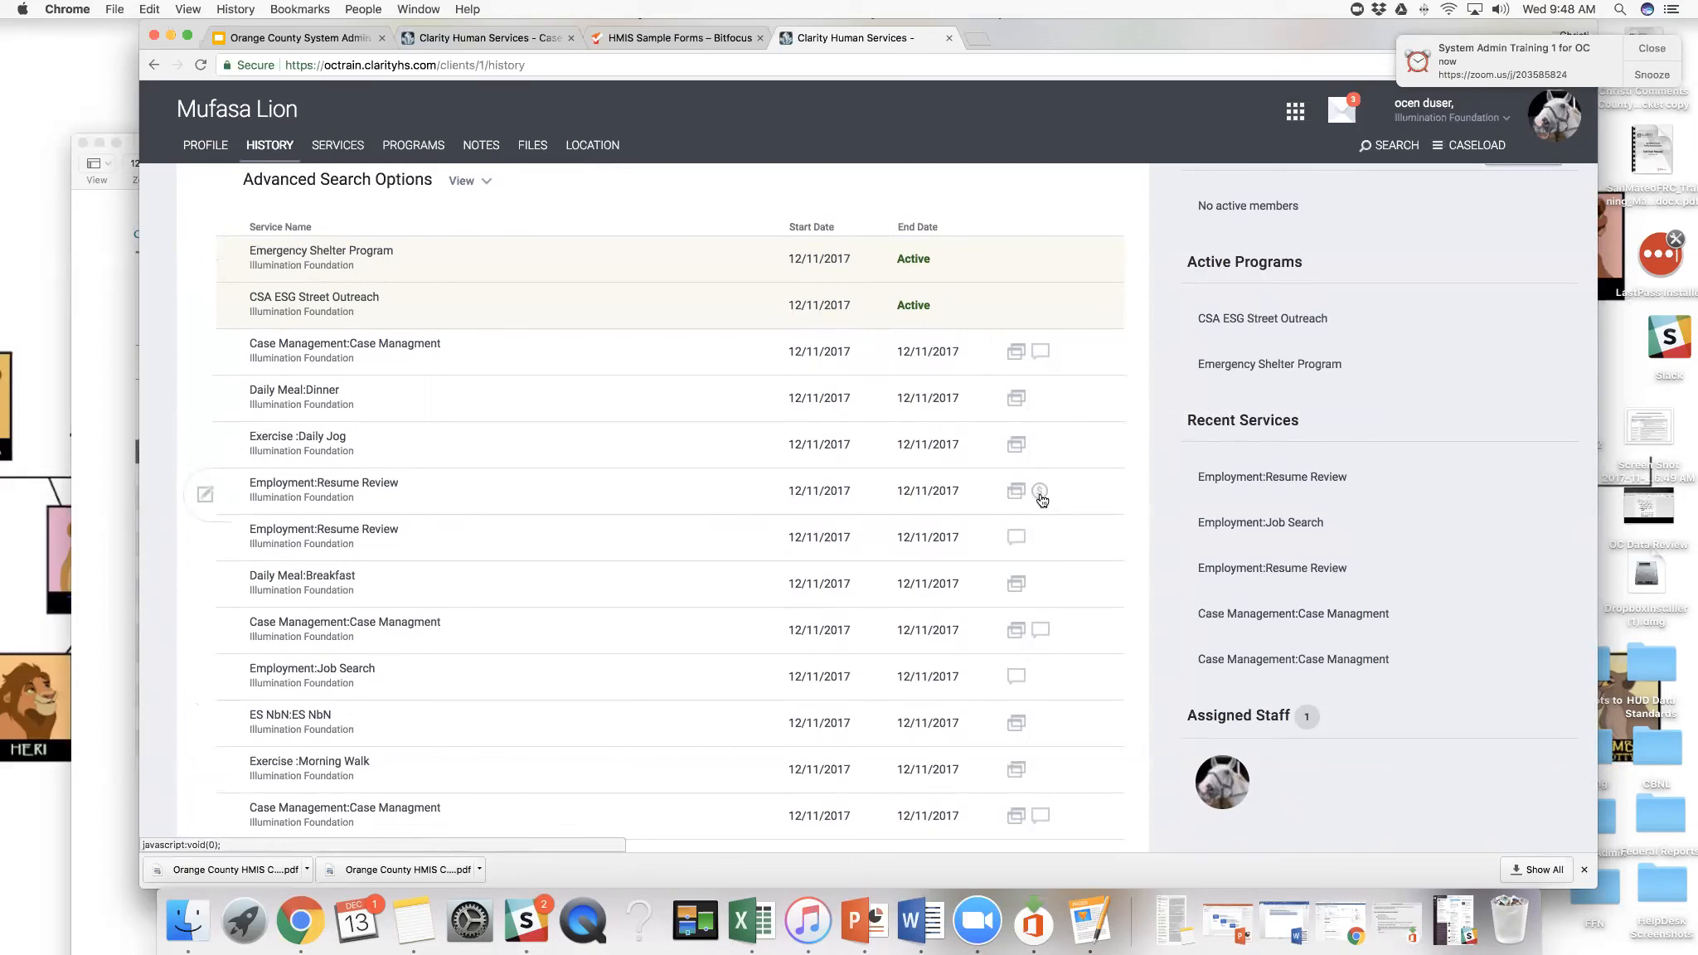
mouse_move(1042, 492)
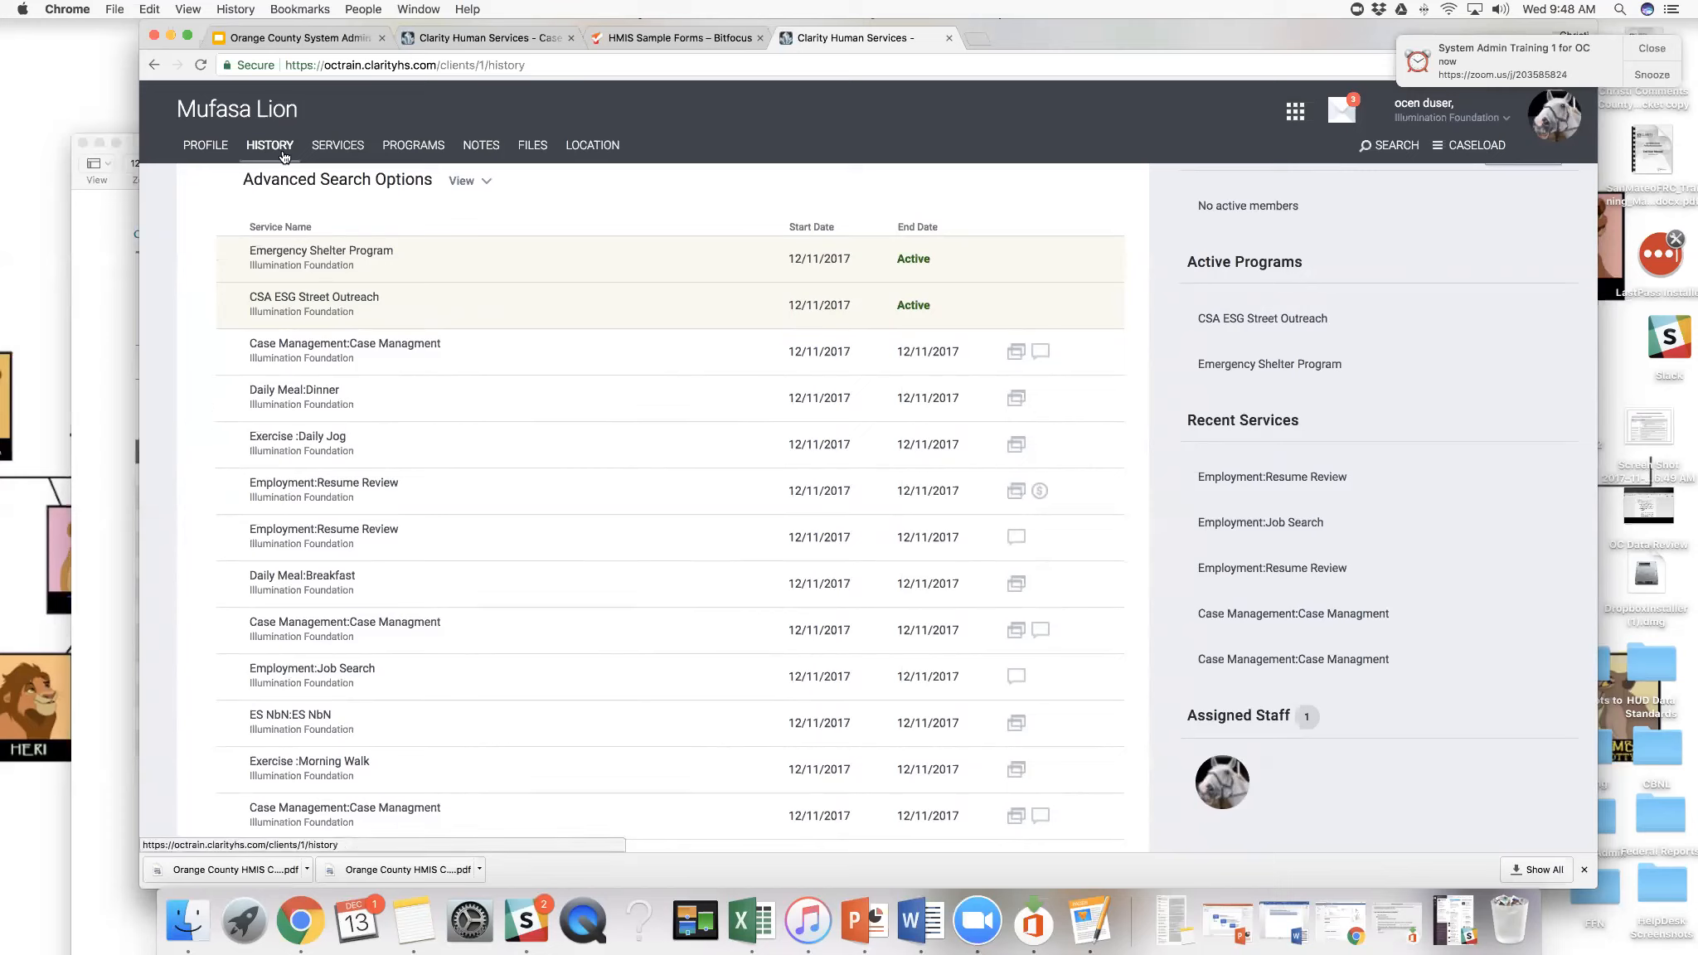
- Submit a Daily Jog service under Exercise for the client, with start and end dates of 12/13/2017
click(339, 151)
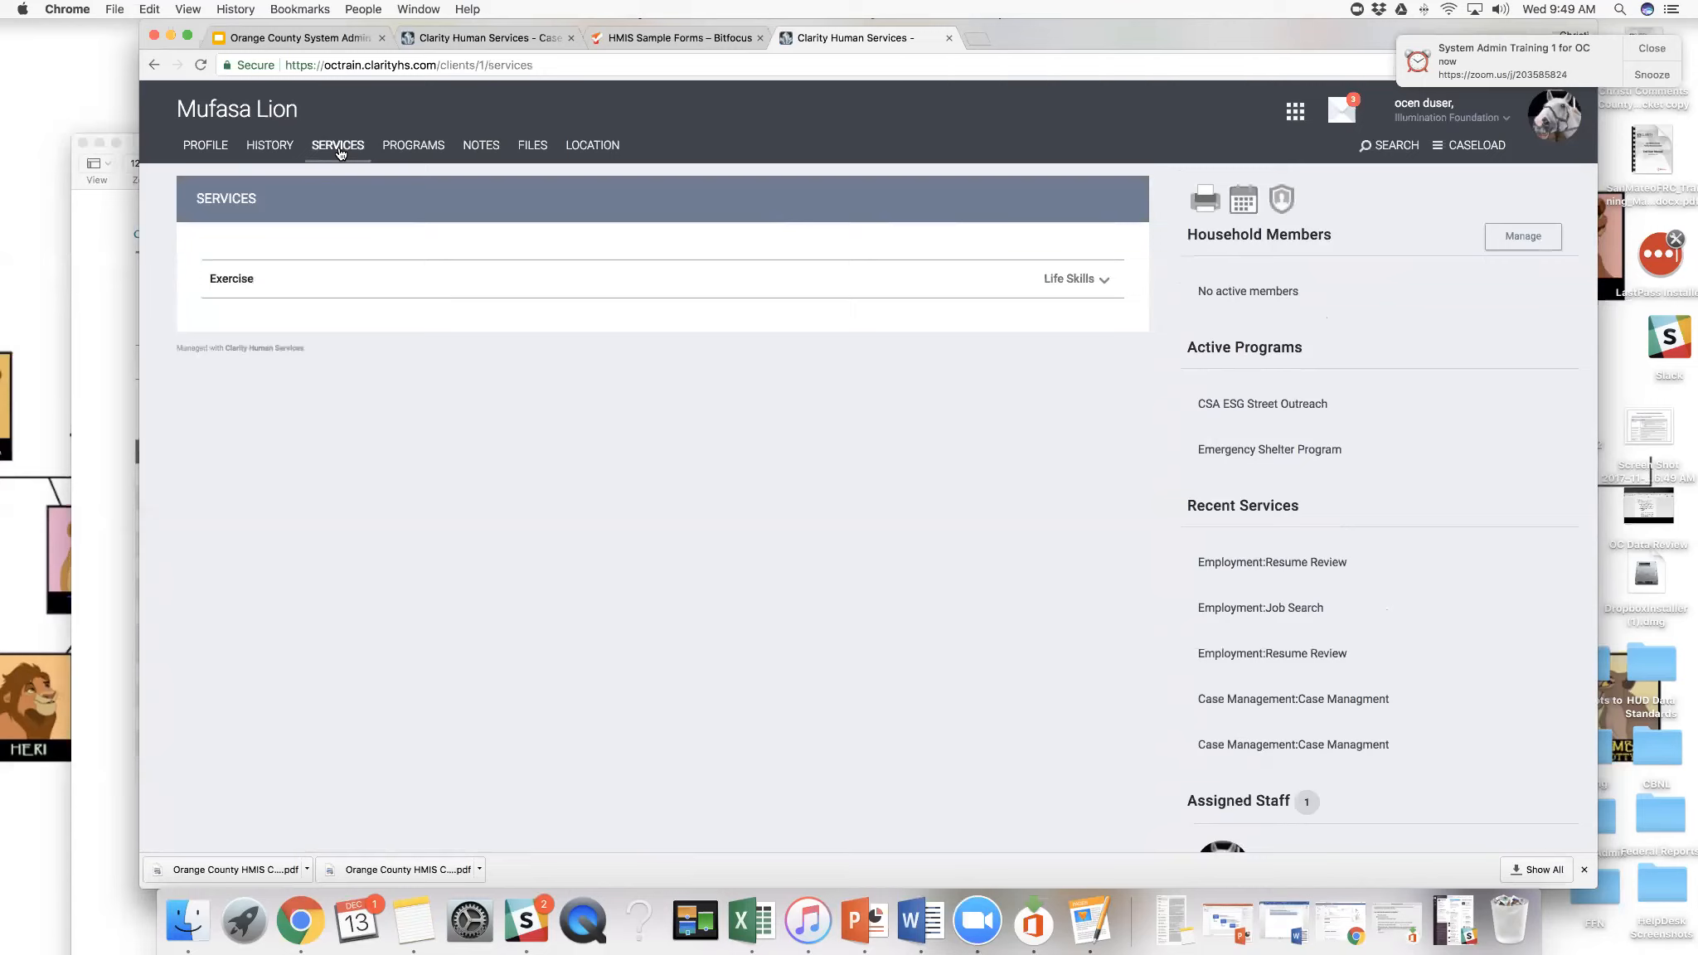
click(290, 150)
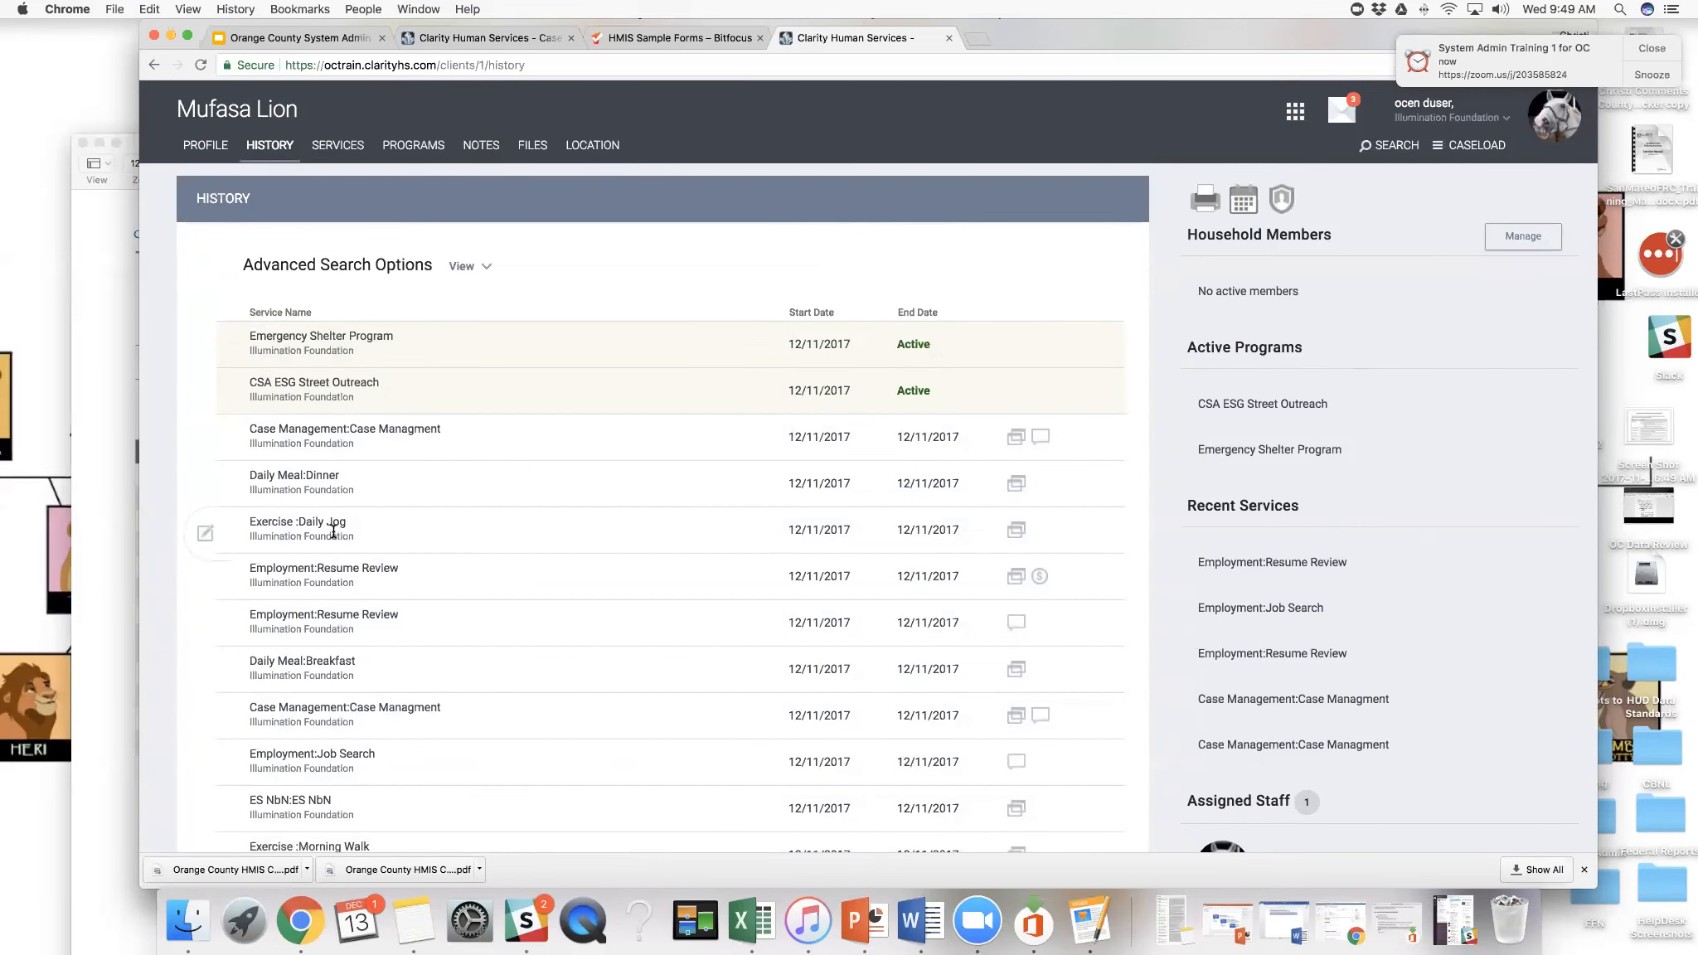
click(325, 145)
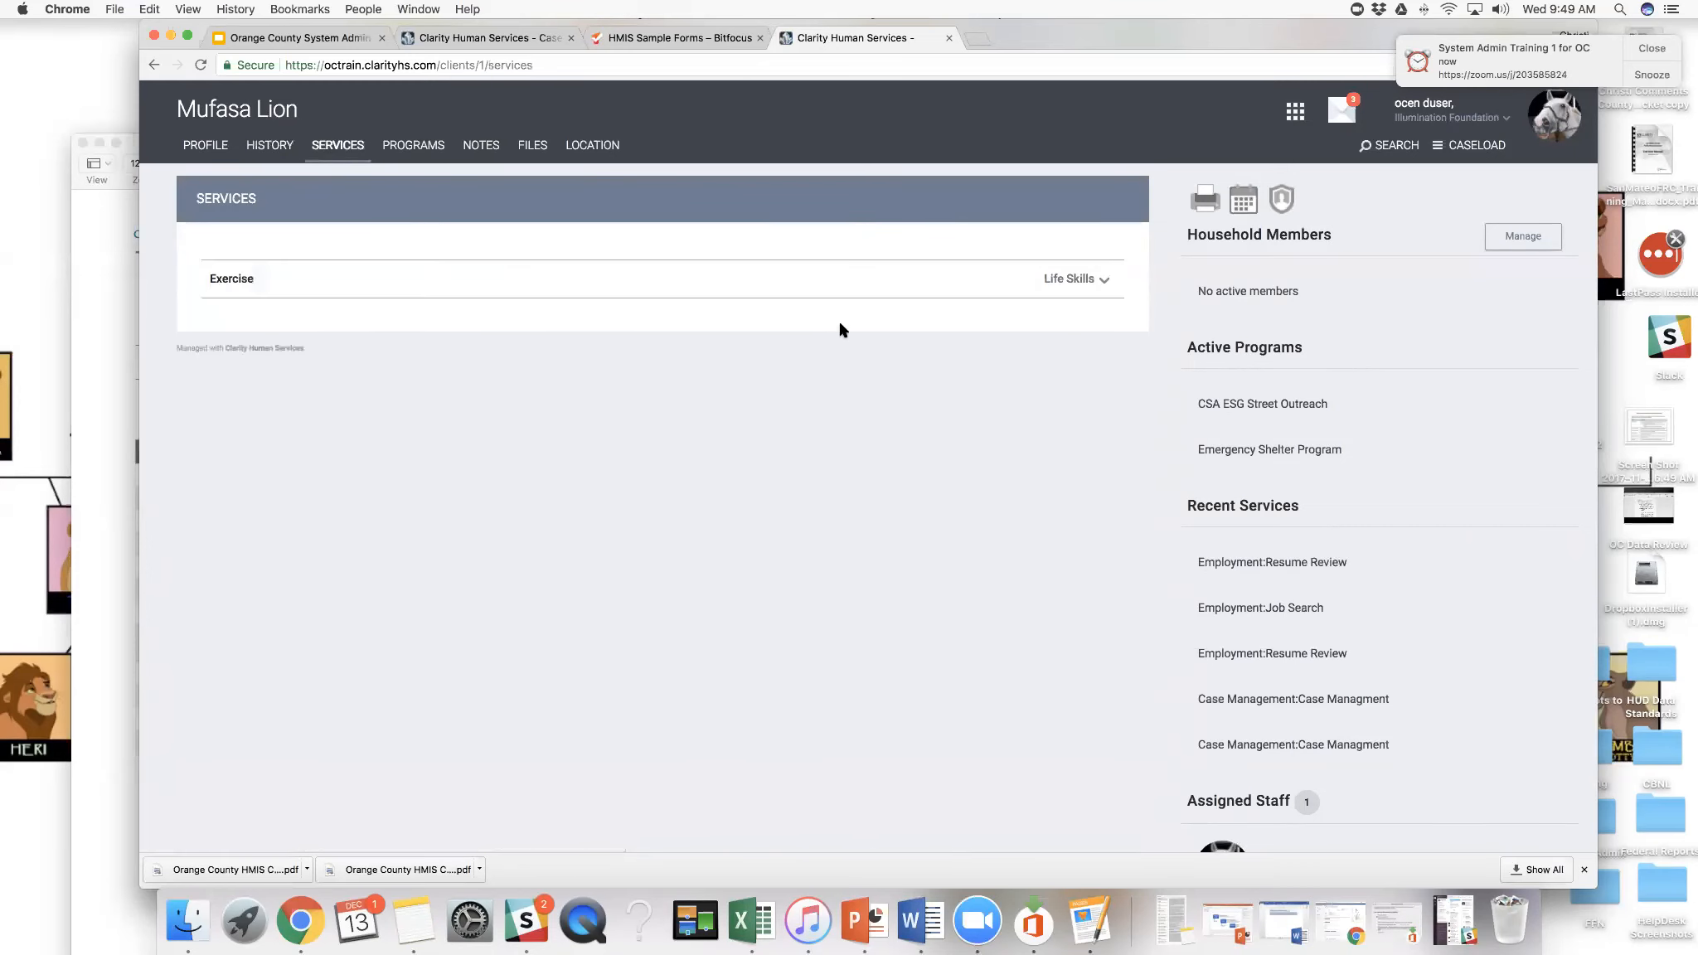
click(1105, 280)
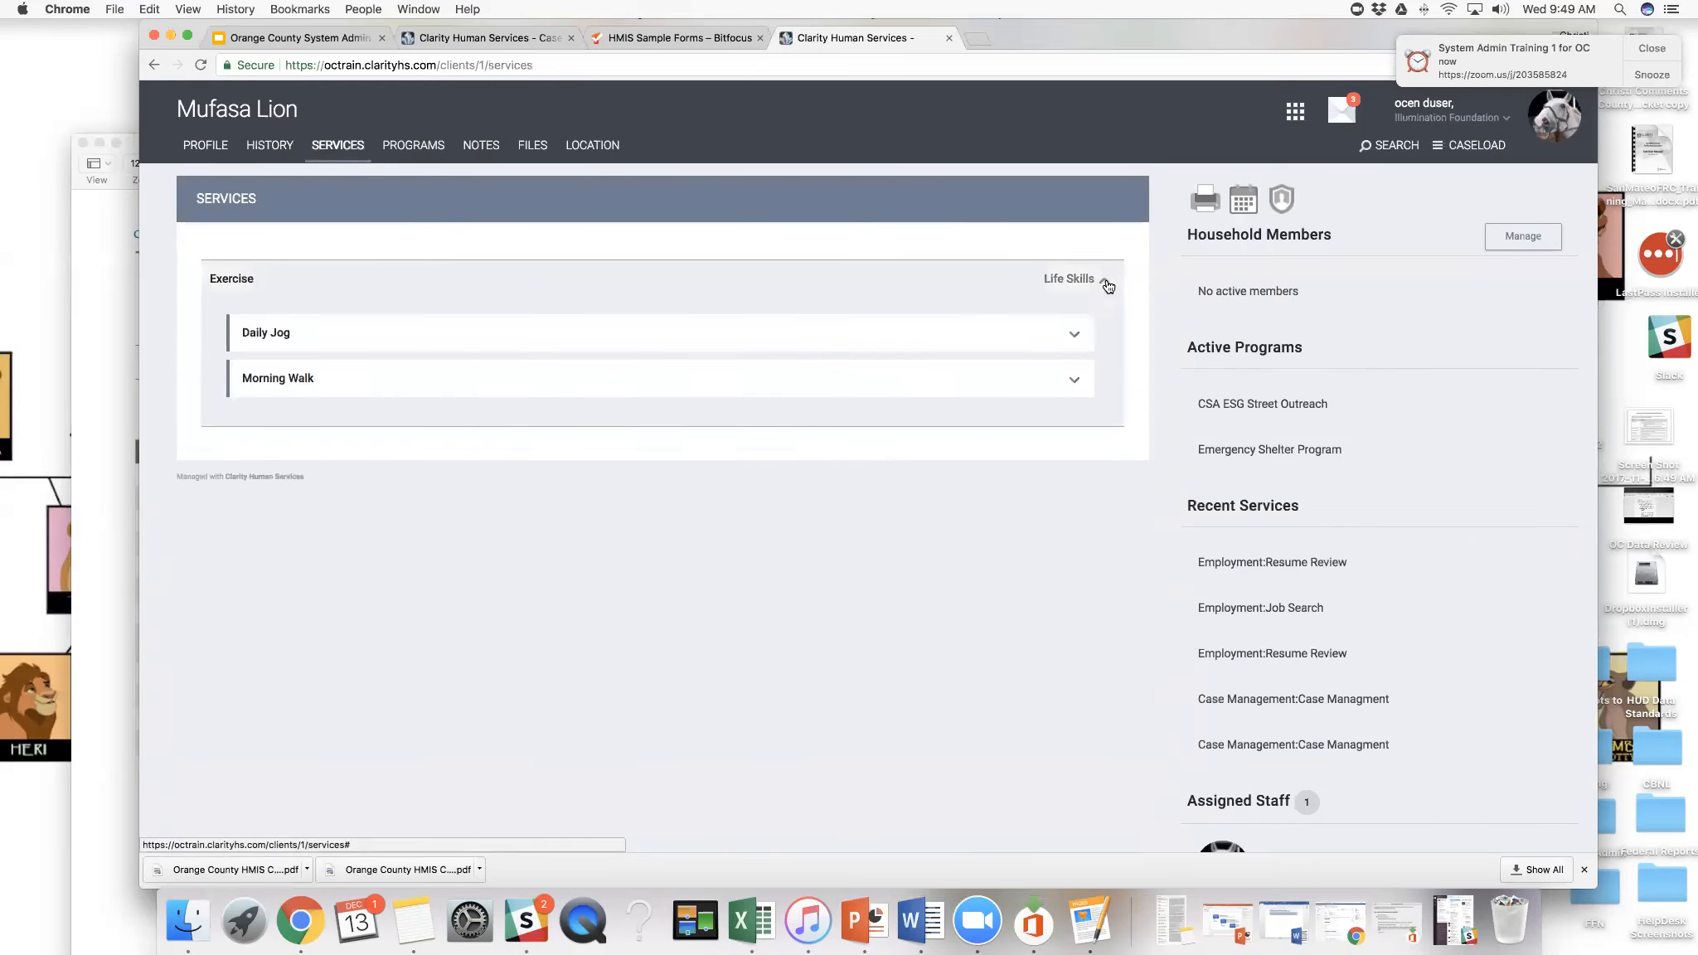
click(1074, 338)
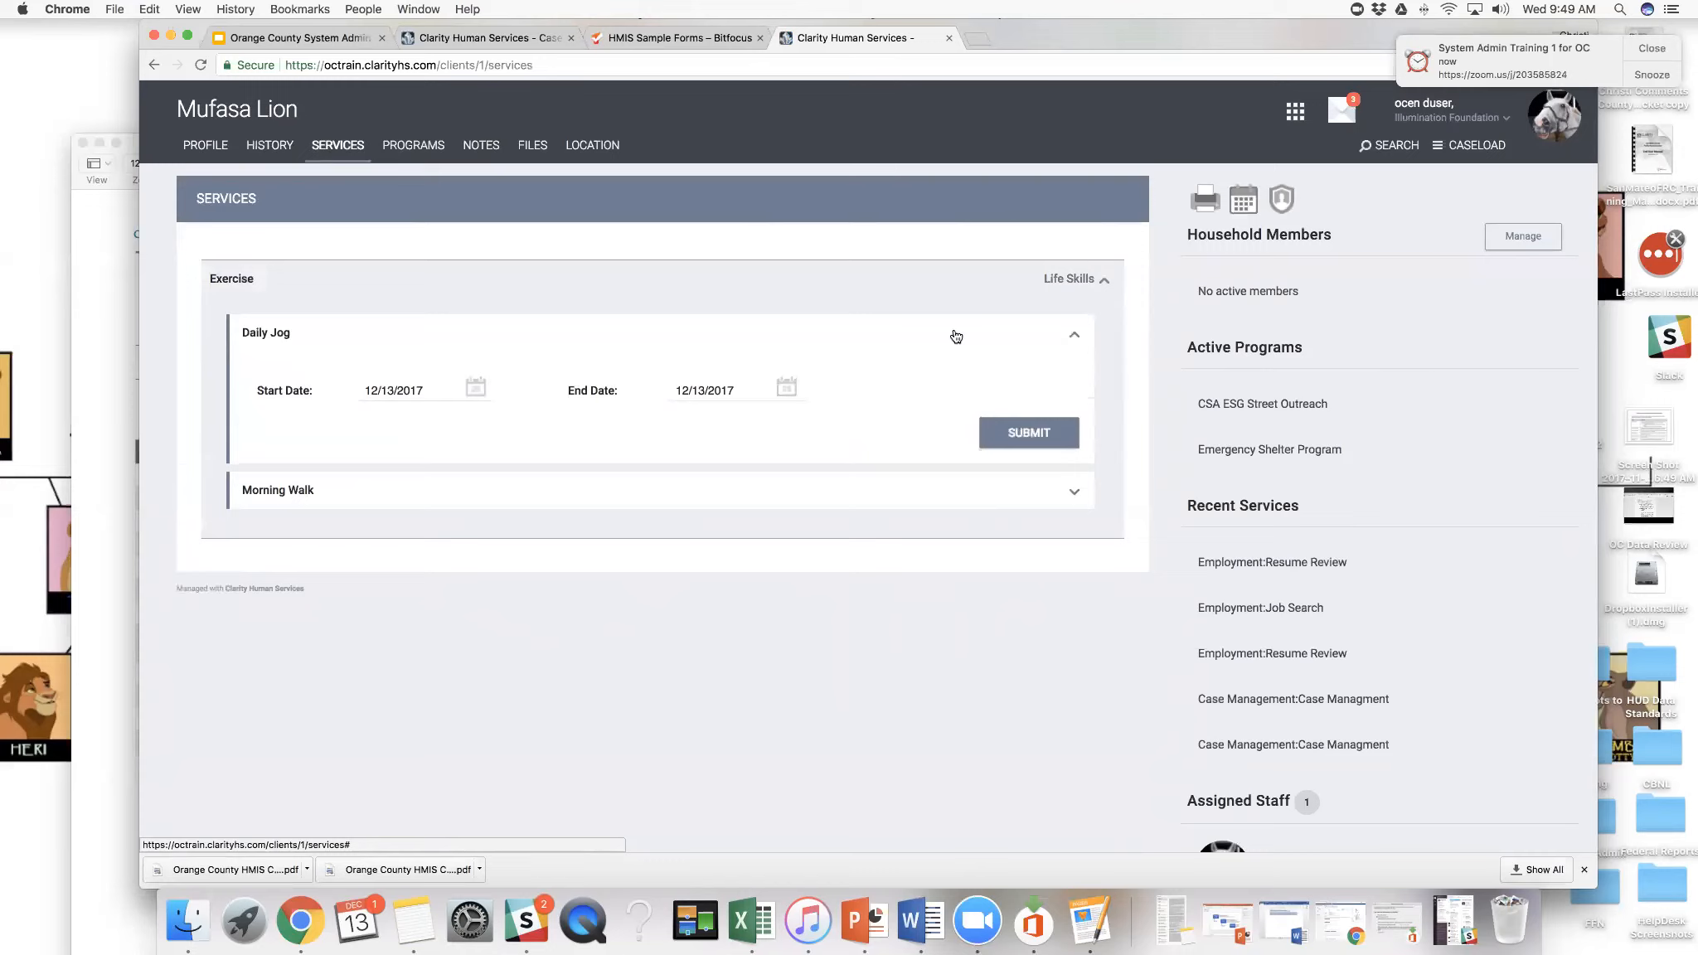
click(1049, 438)
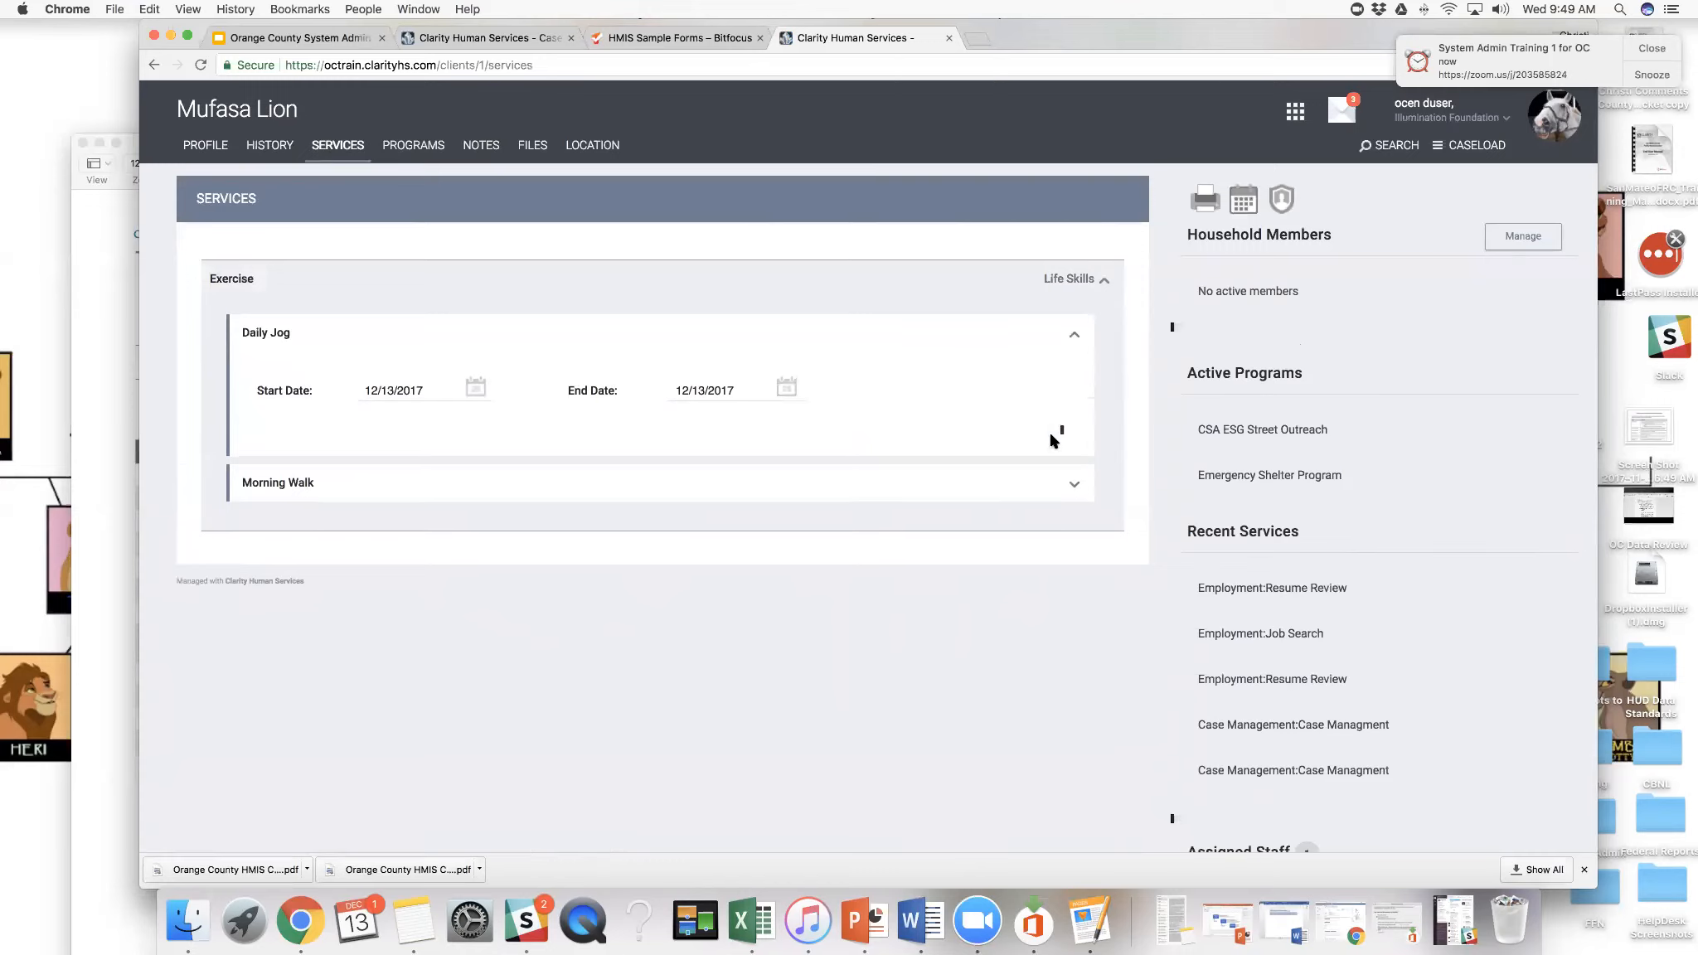
click(638, 269)
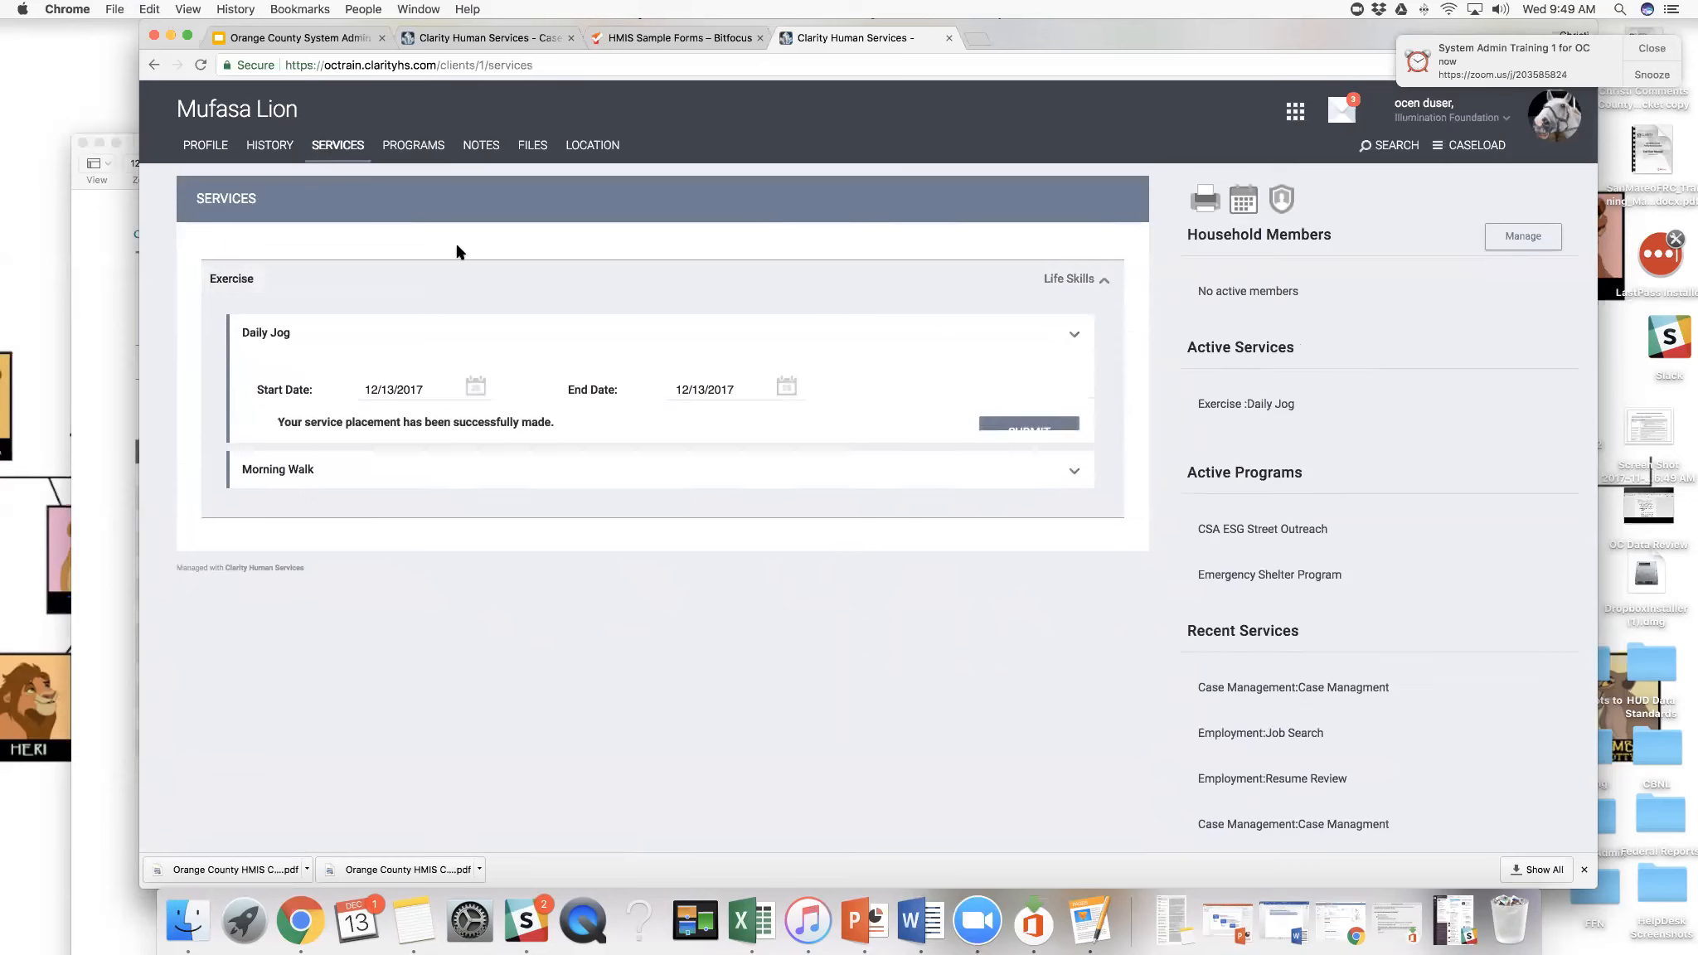
- Check the end date of the Daily Jog service in the client's history
click(272, 145)
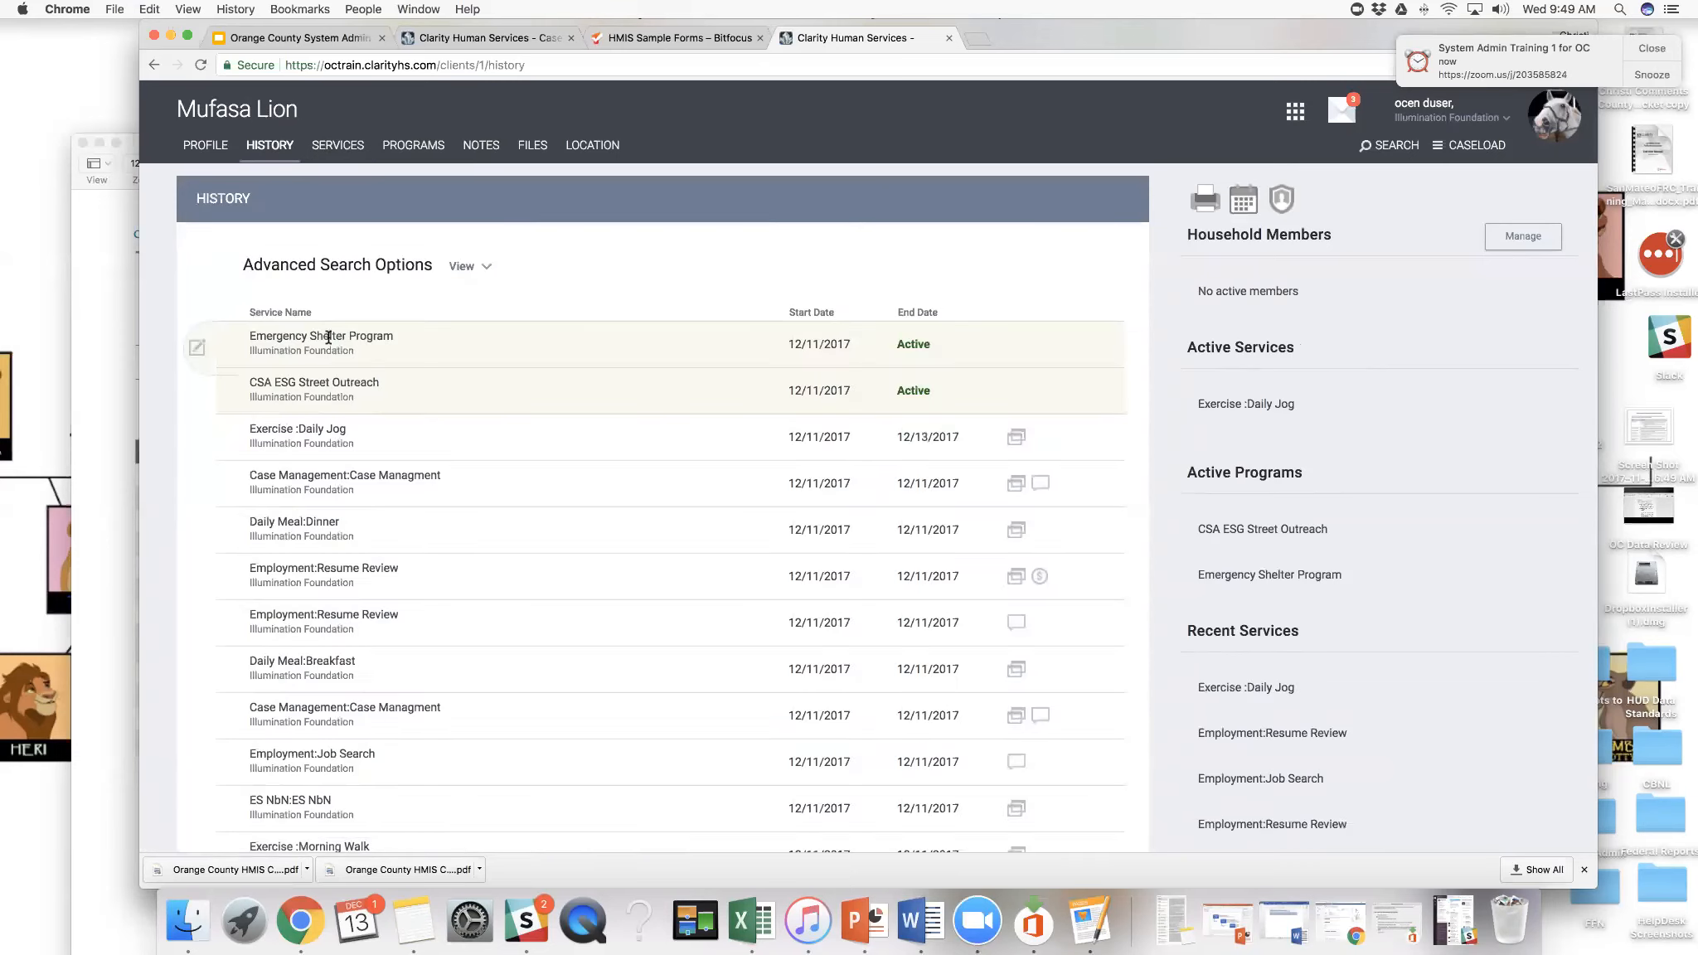
double_click(950, 436)
mouse_move(1019, 445)
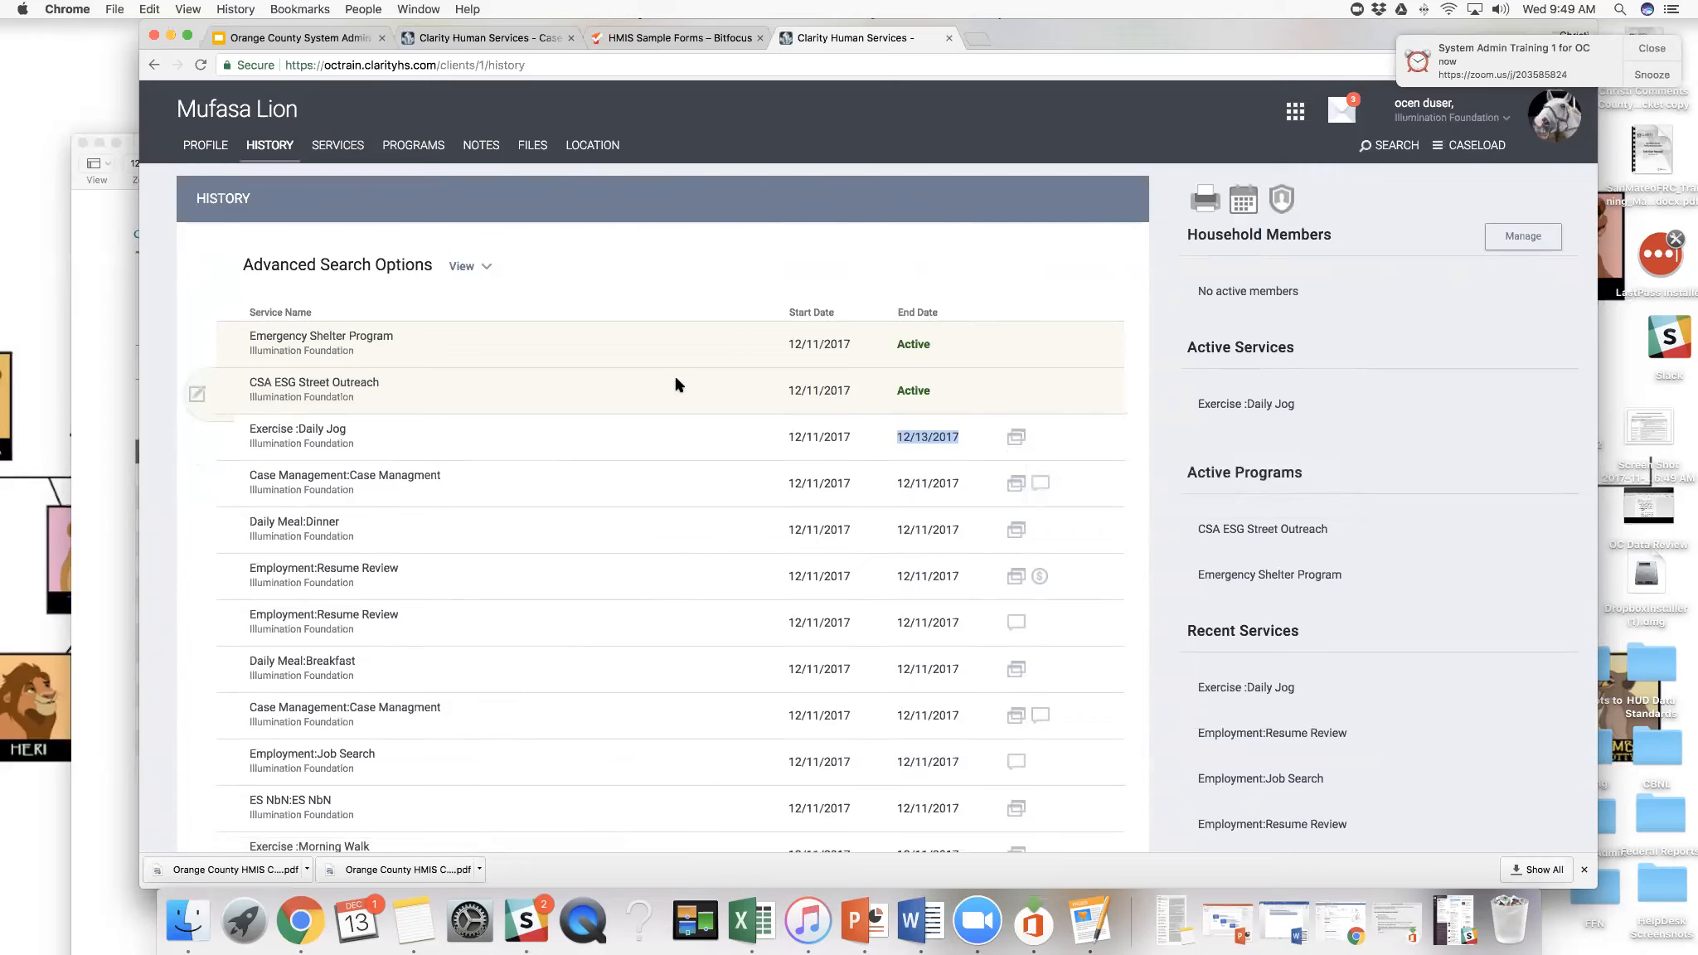
- Open the client's programs and review the CSA ESG Street Outreach and Emergency Shelter Program entries and the available programs
click(417, 147)
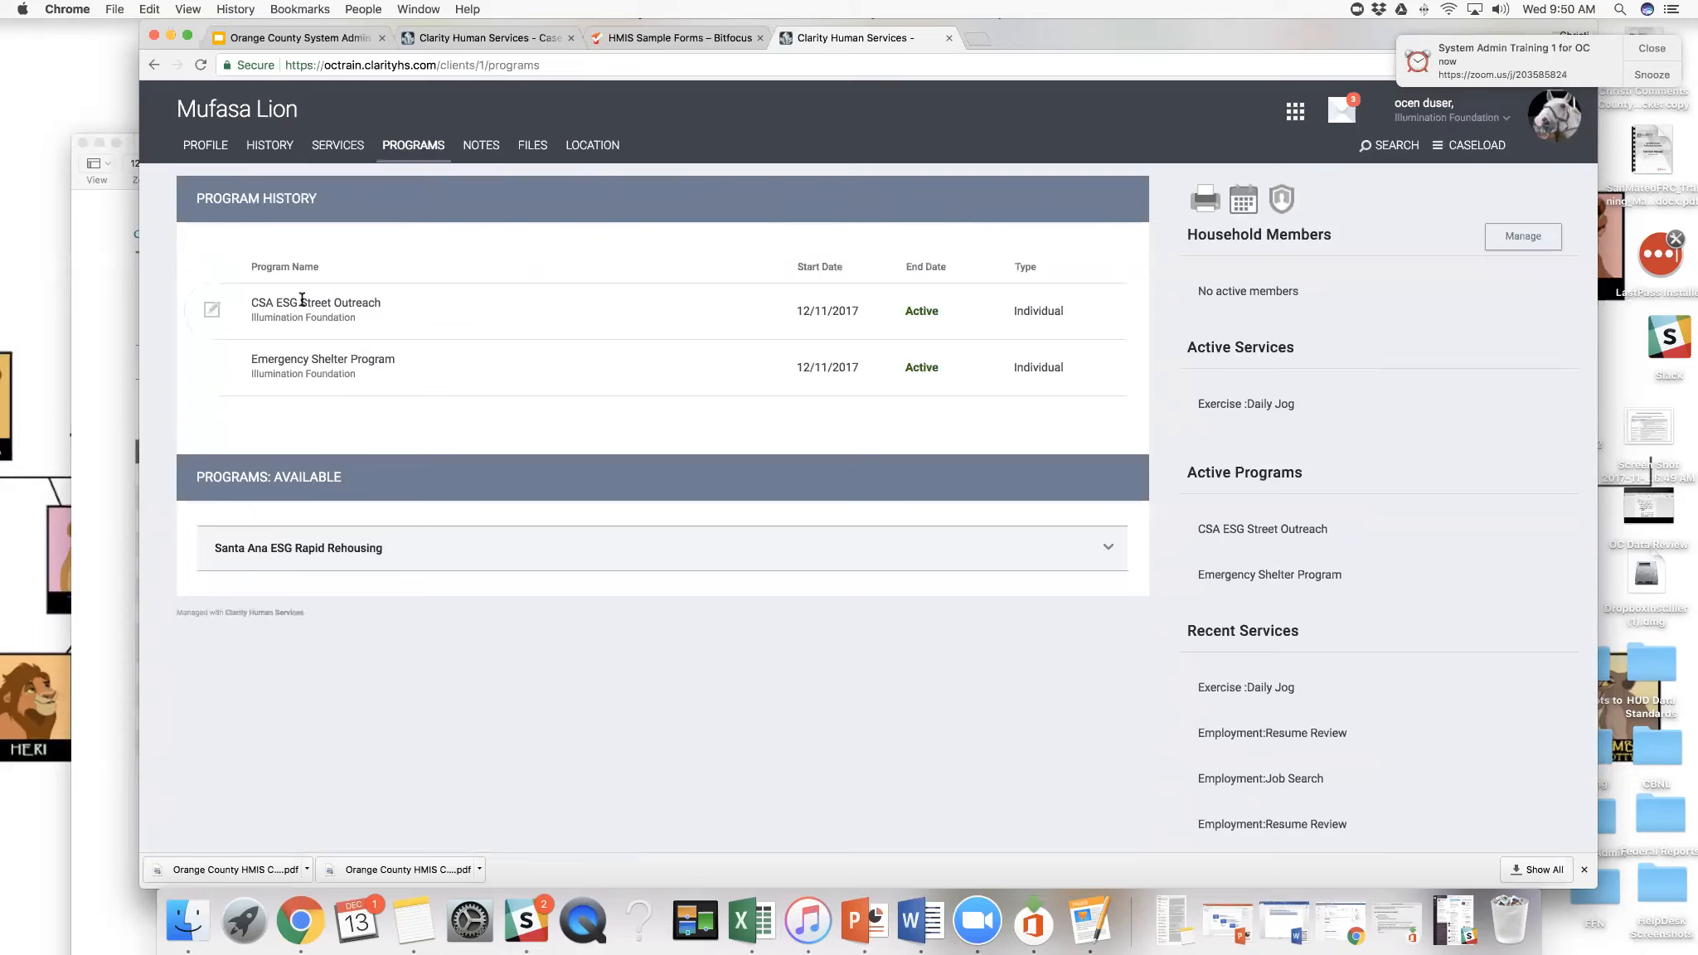
drag(301, 303, 380, 303)
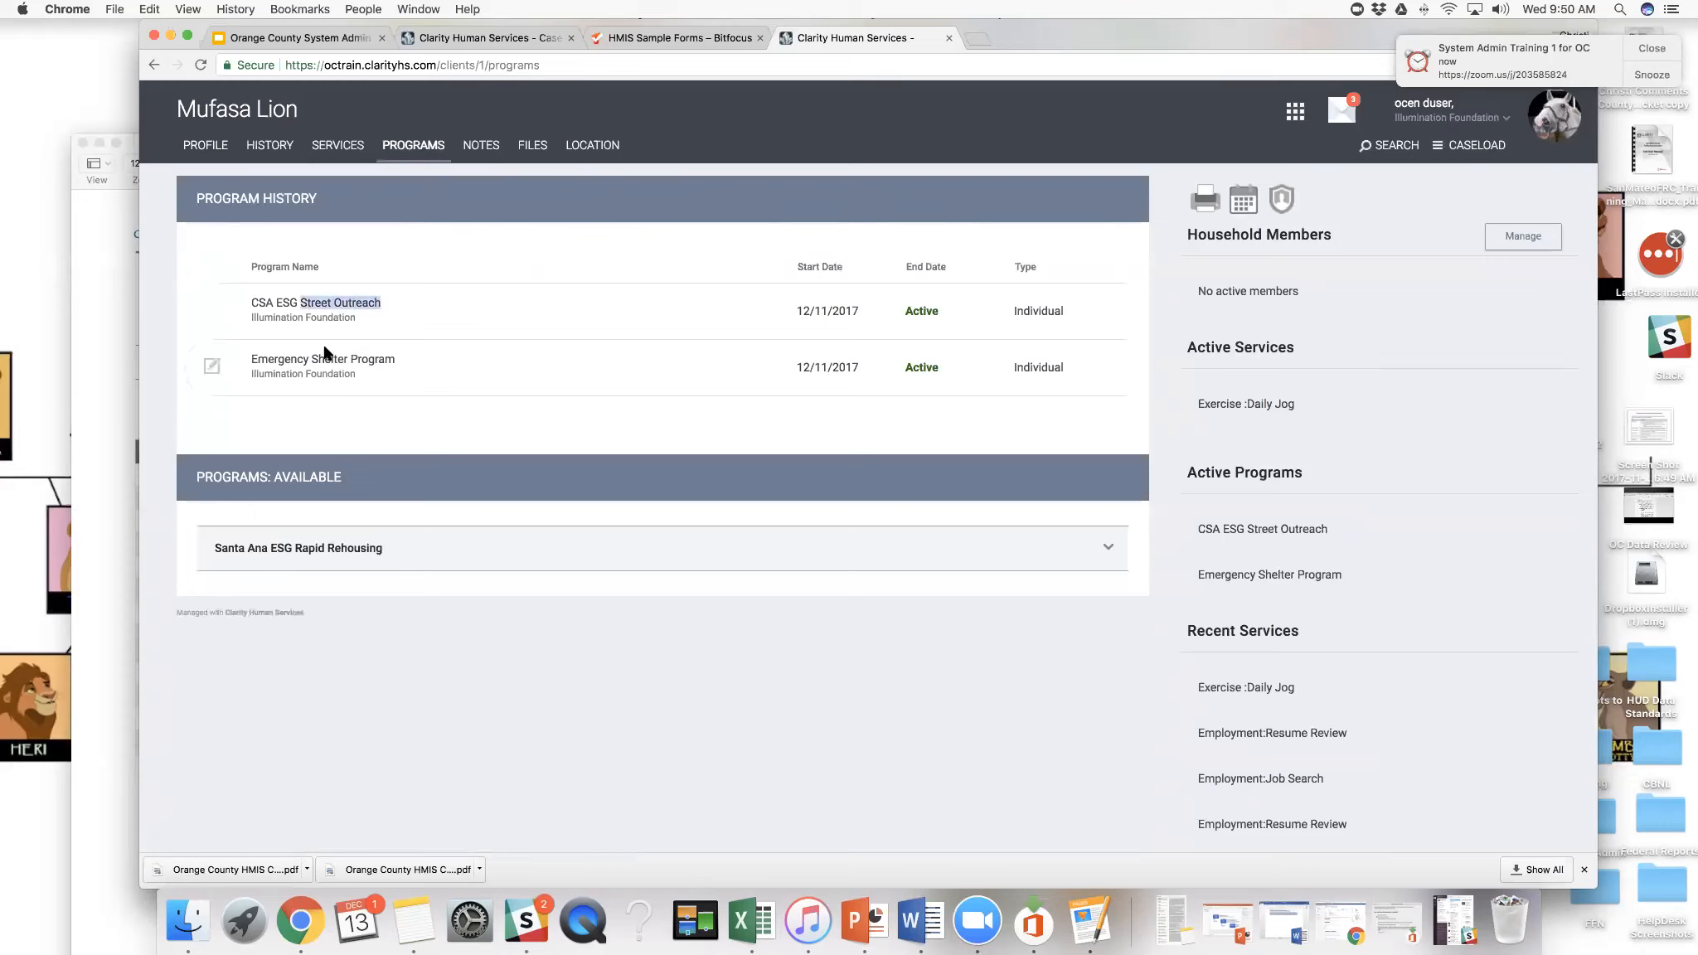
drag(250, 359, 397, 363)
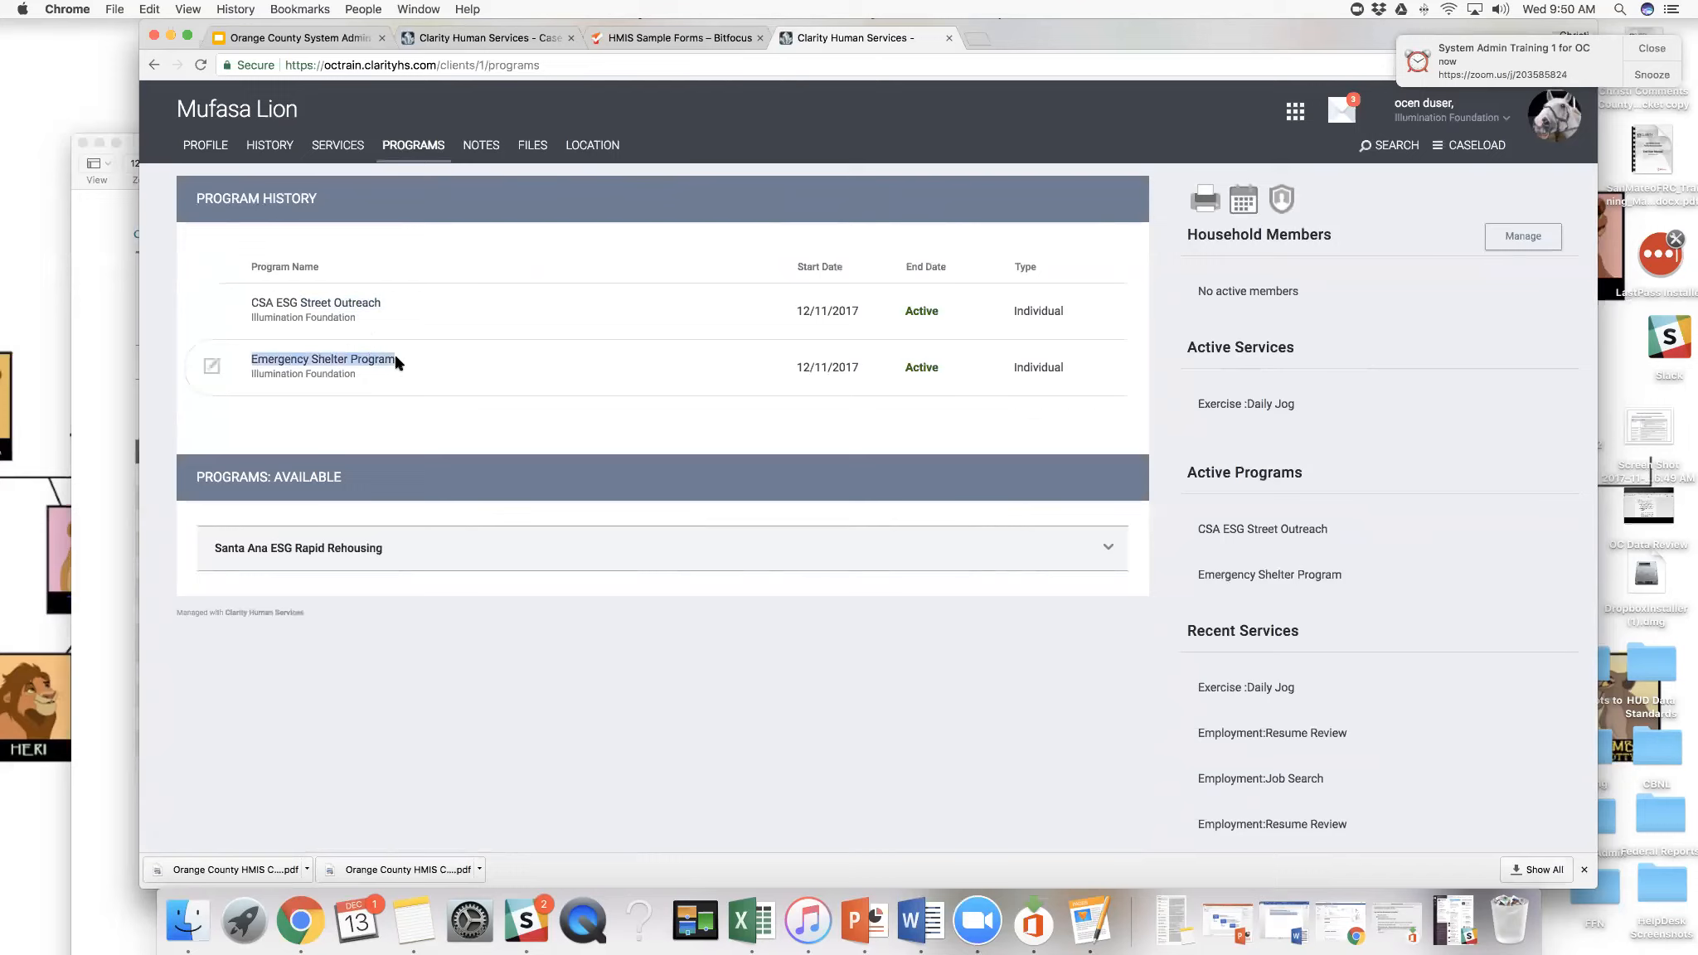
scroll(396, 356, down, 1)
scroll(395, 356, up, 1)
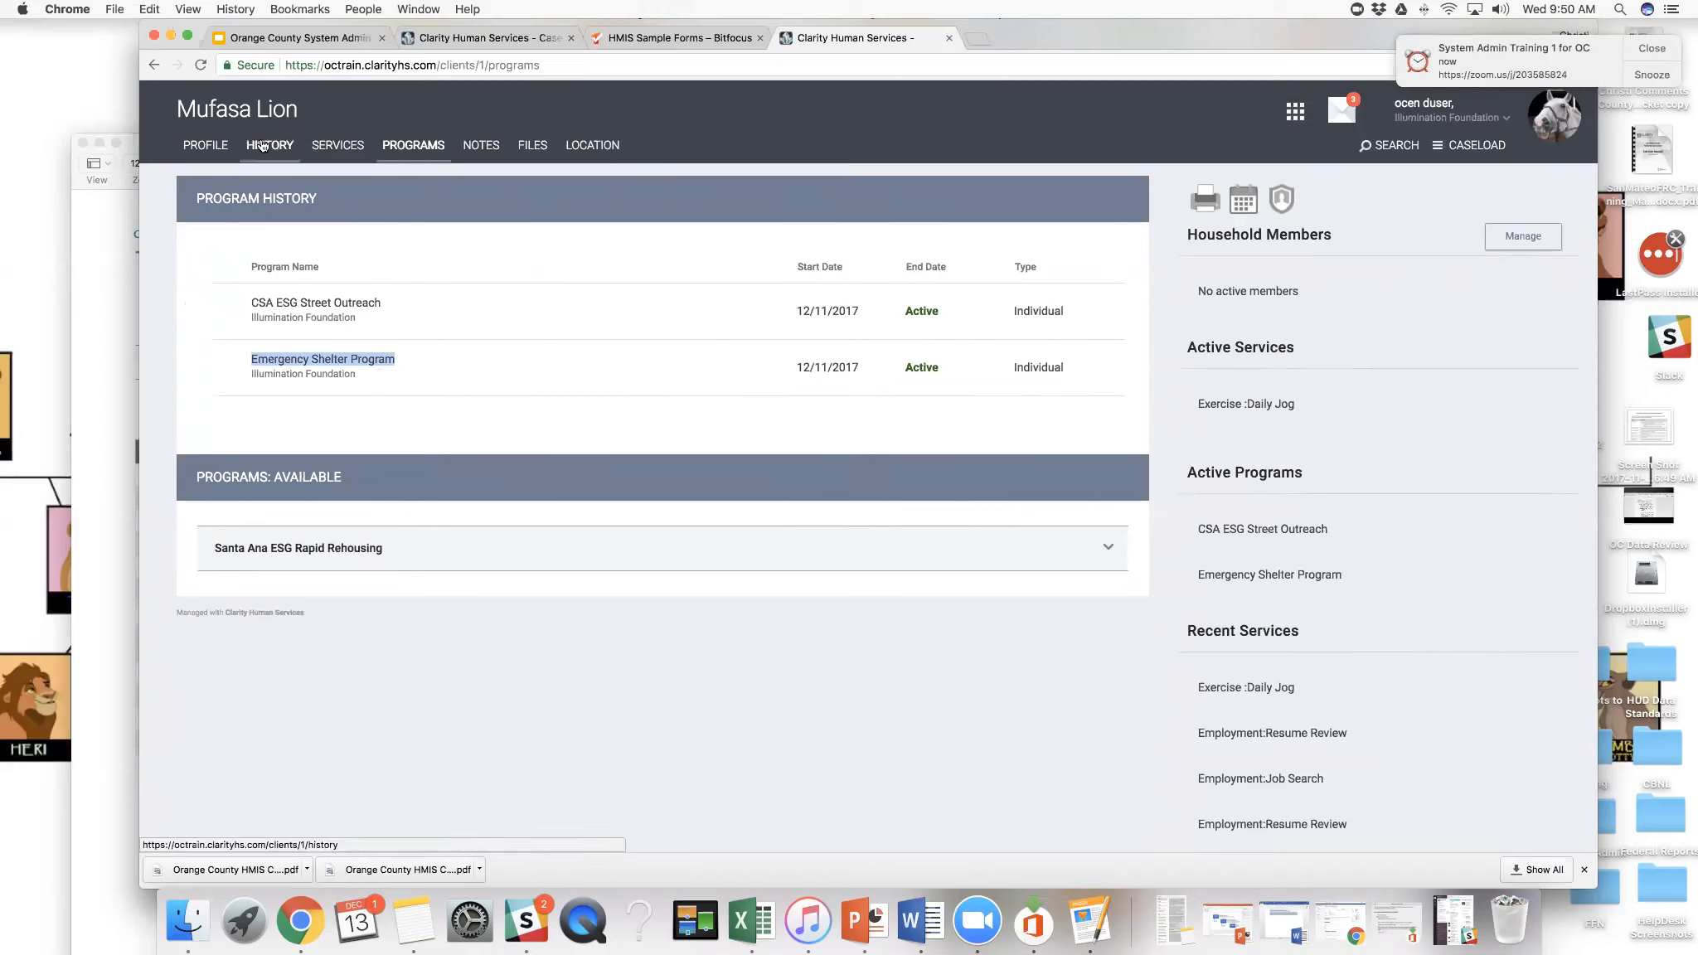
- Create a public alert in the client's notes titled "Missing ID" with an expiration date of 12/13/2017
click(482, 146)
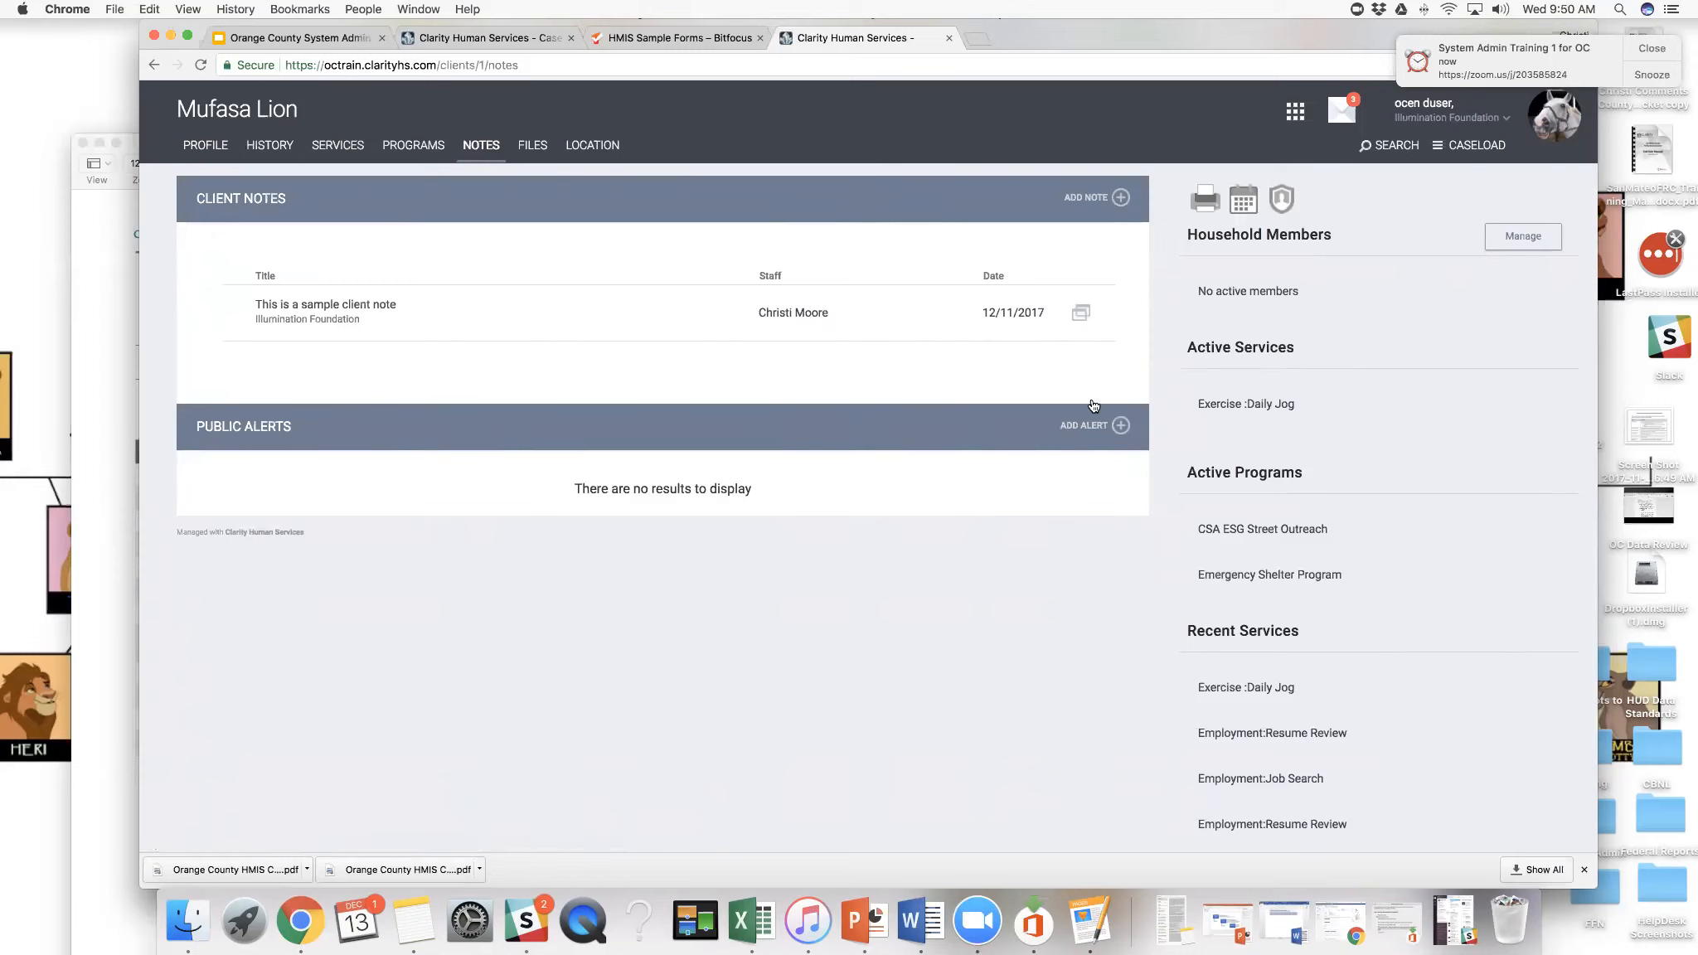
click(1121, 428)
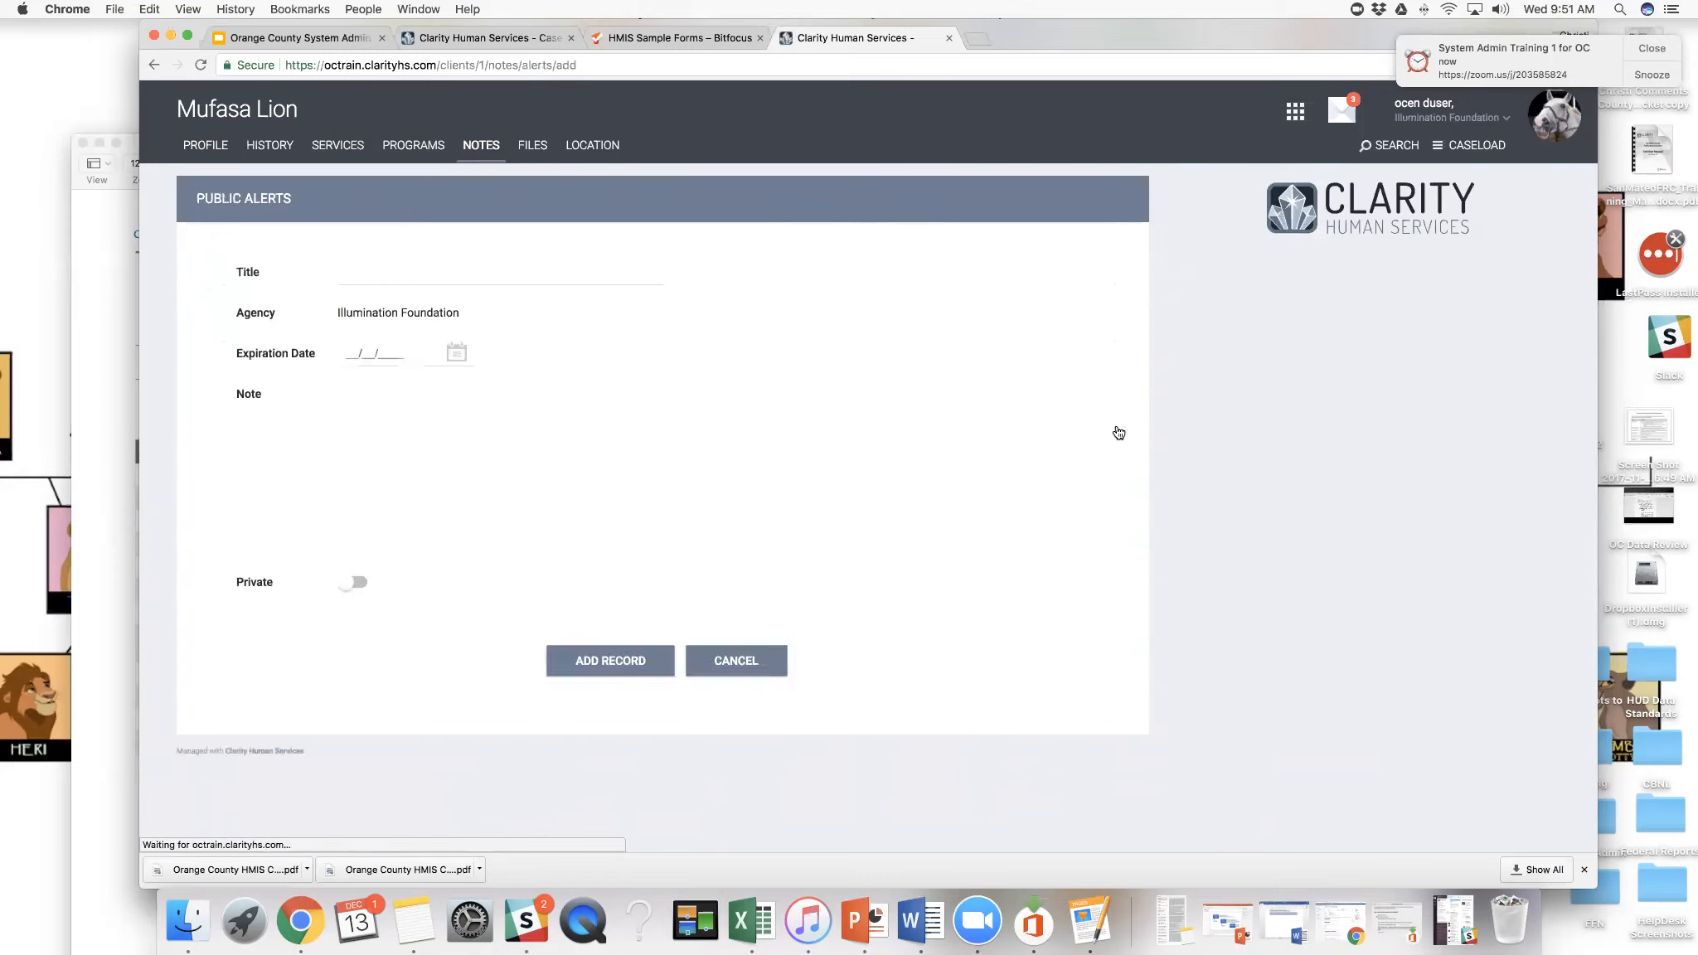
click(405, 277)
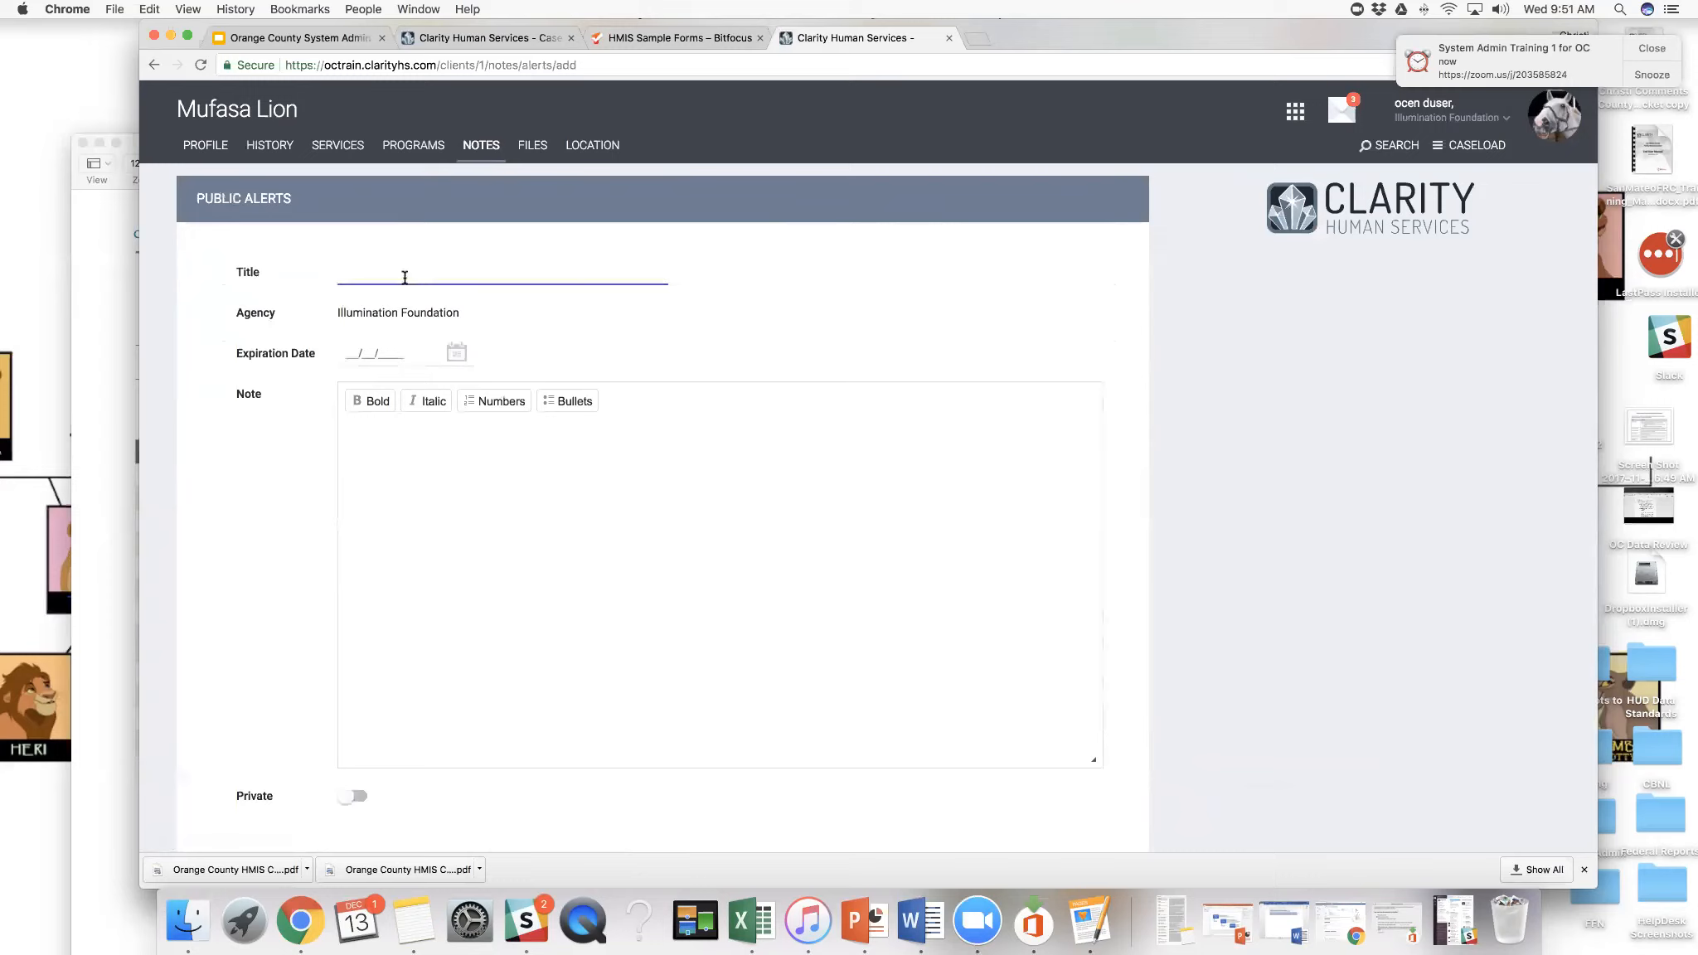
text(Missing ID)
click(457, 351)
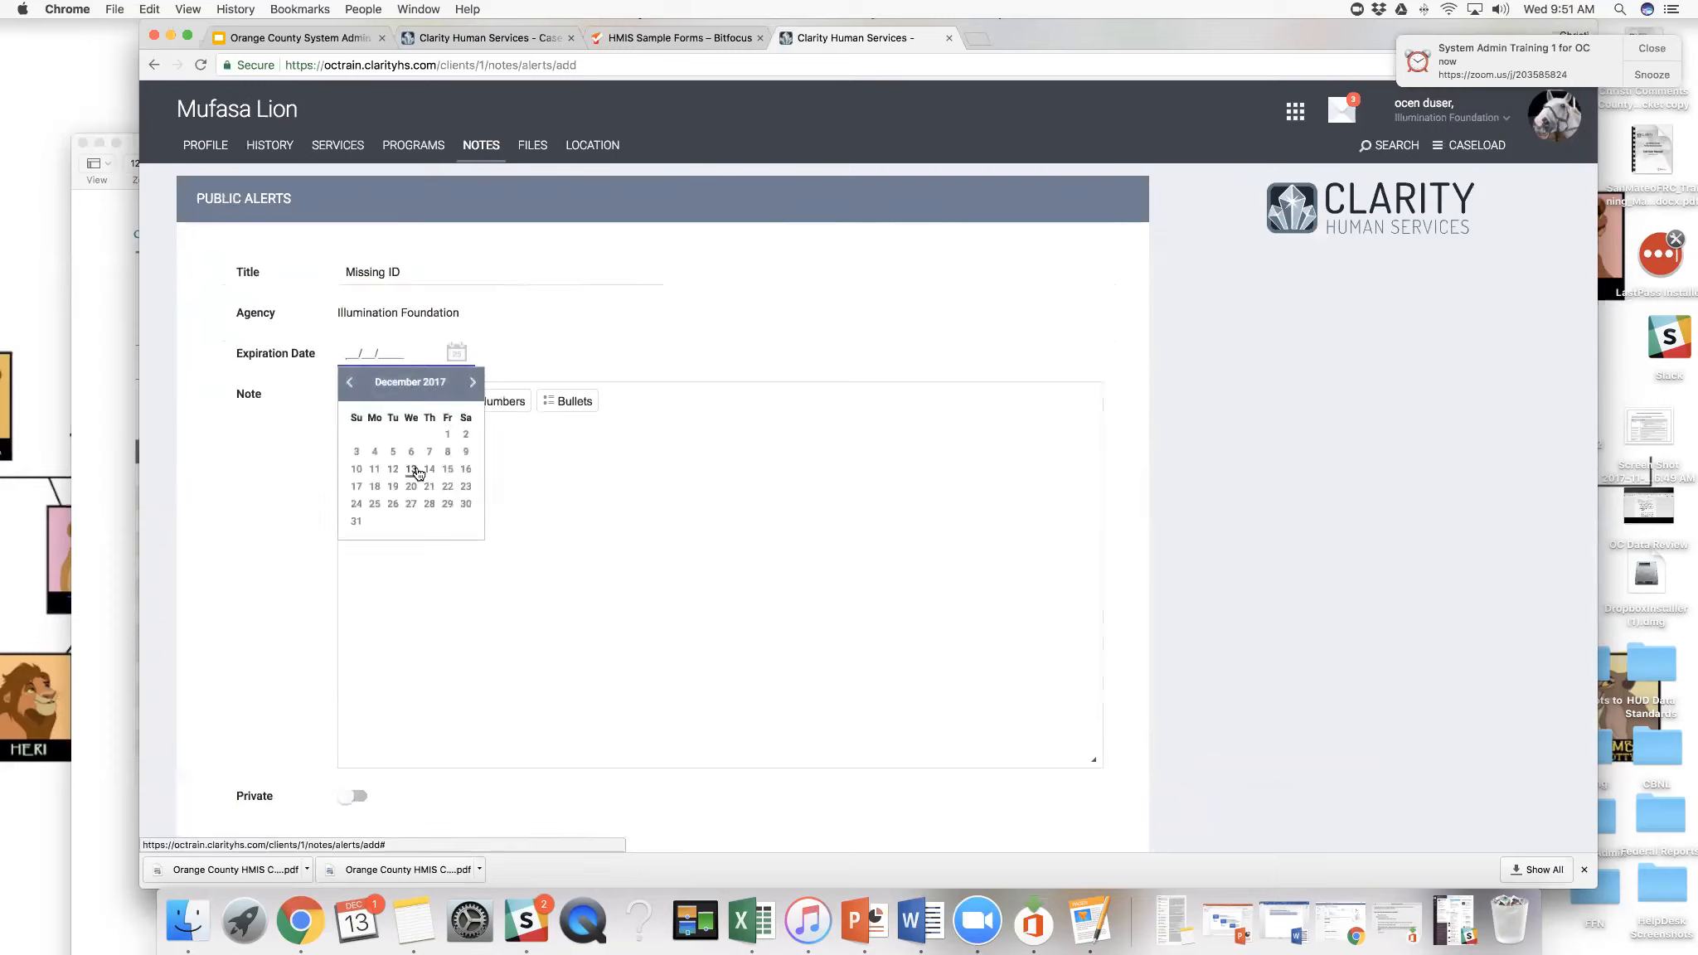
click(423, 474)
click(417, 462)
- Write an alert note asking staff to please keep an eye out for the client's ID, and add the record
text(Pies)
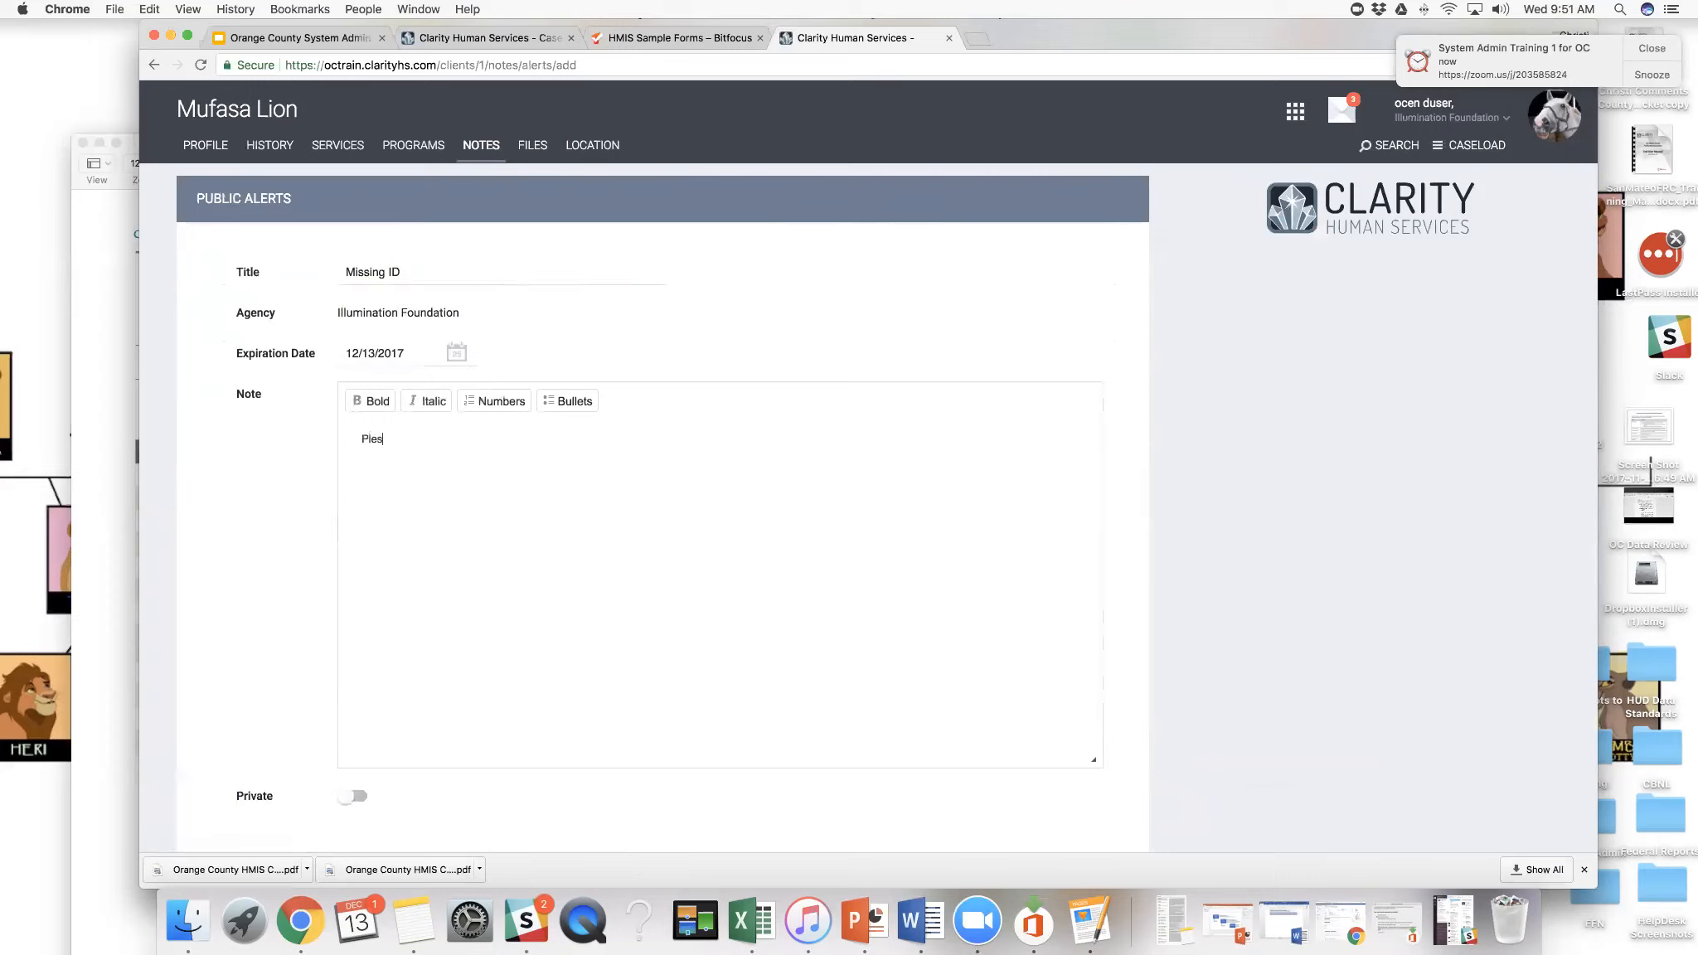
text(se keep an eye out for Mufasa's ID)
scroll(451, 459, down, 3)
click(615, 724)
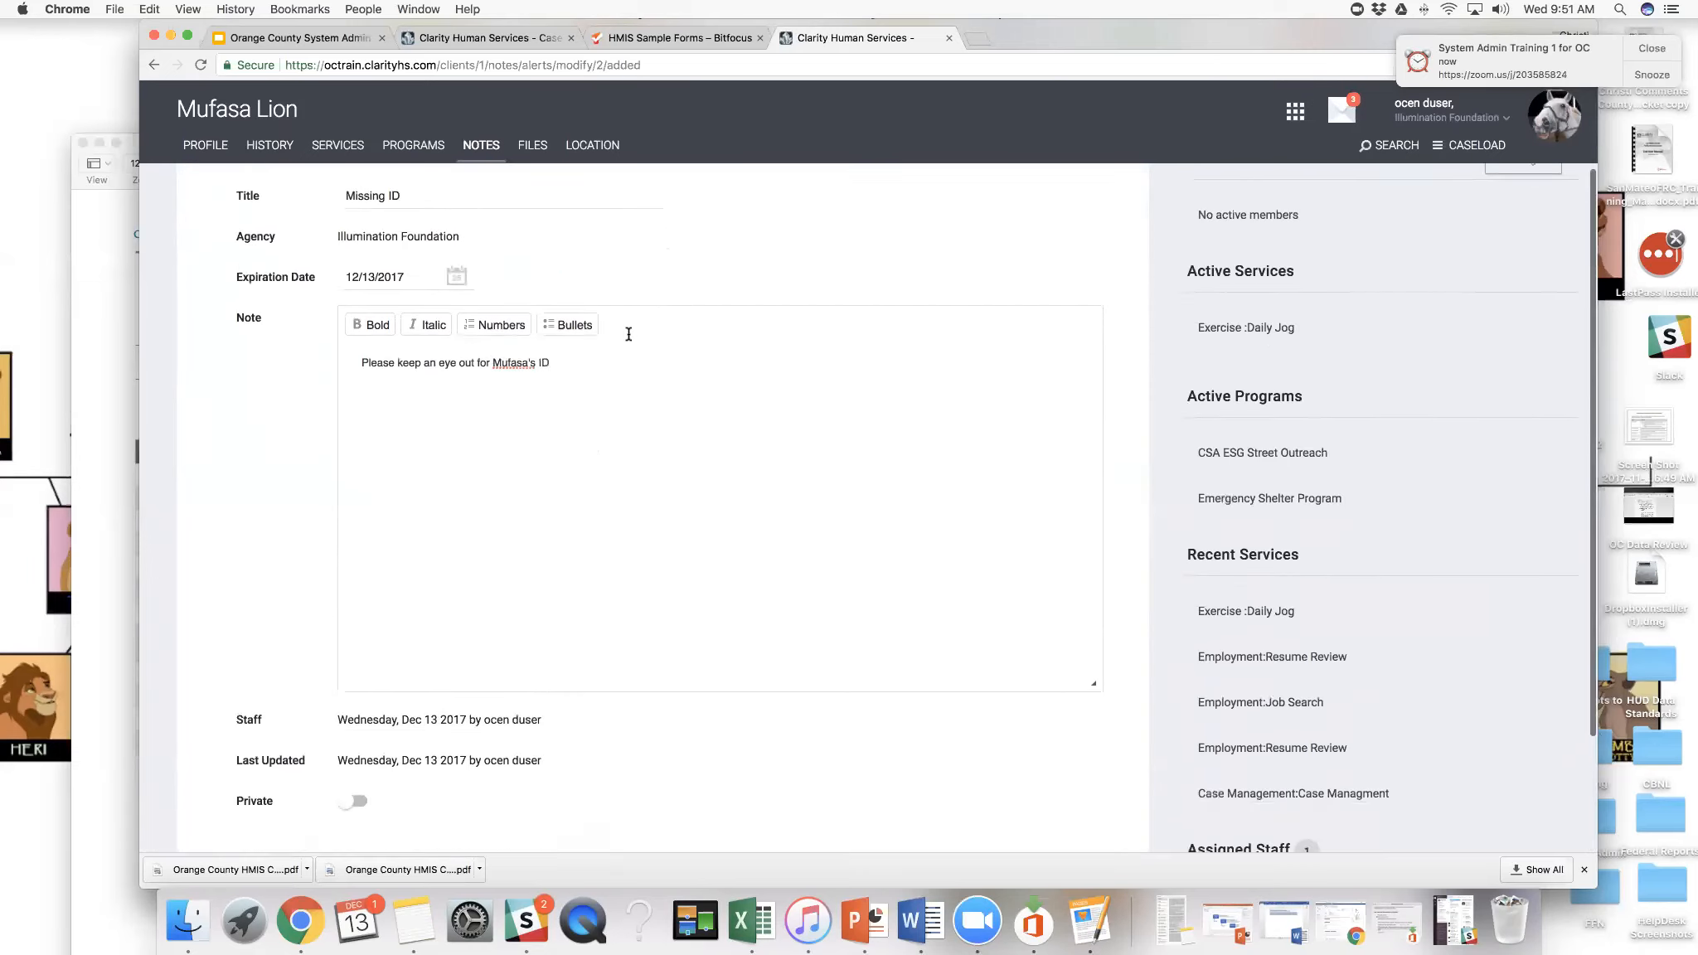
- Leave the alert record, open the client's files, and review the uploaded documents' categories, upload dates and the client forms
scroll(628, 356, down, 4)
click(630, 729)
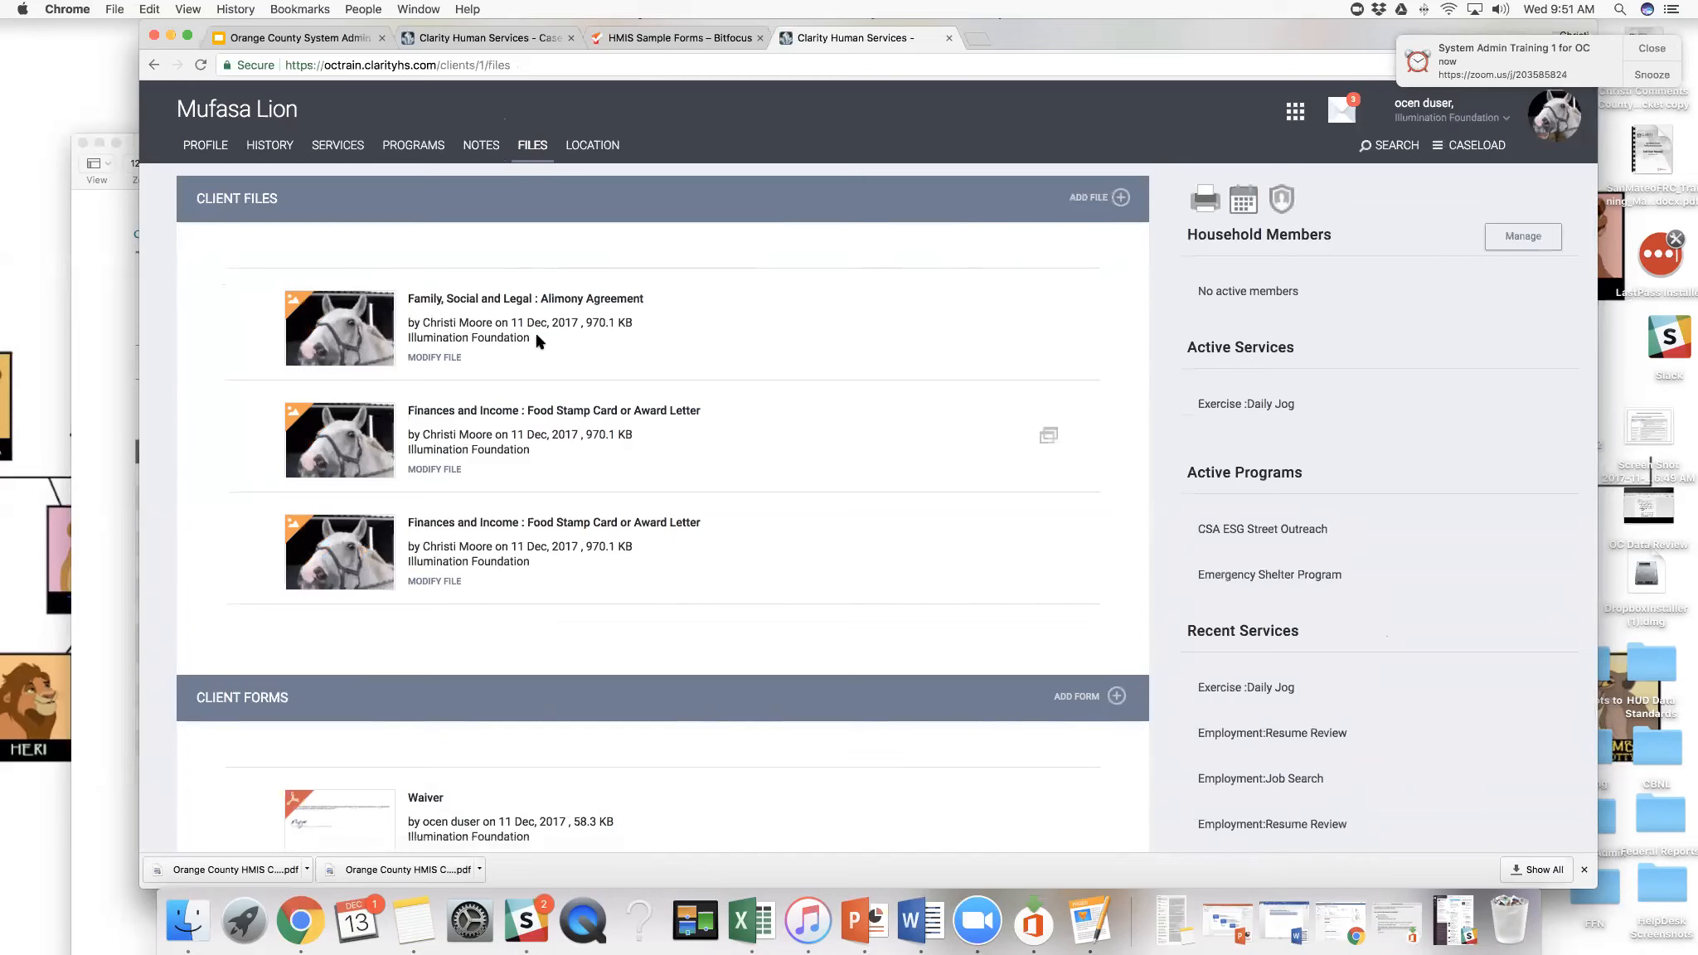
scroll(537, 340, down, 1)
scroll(538, 340, up, 1)
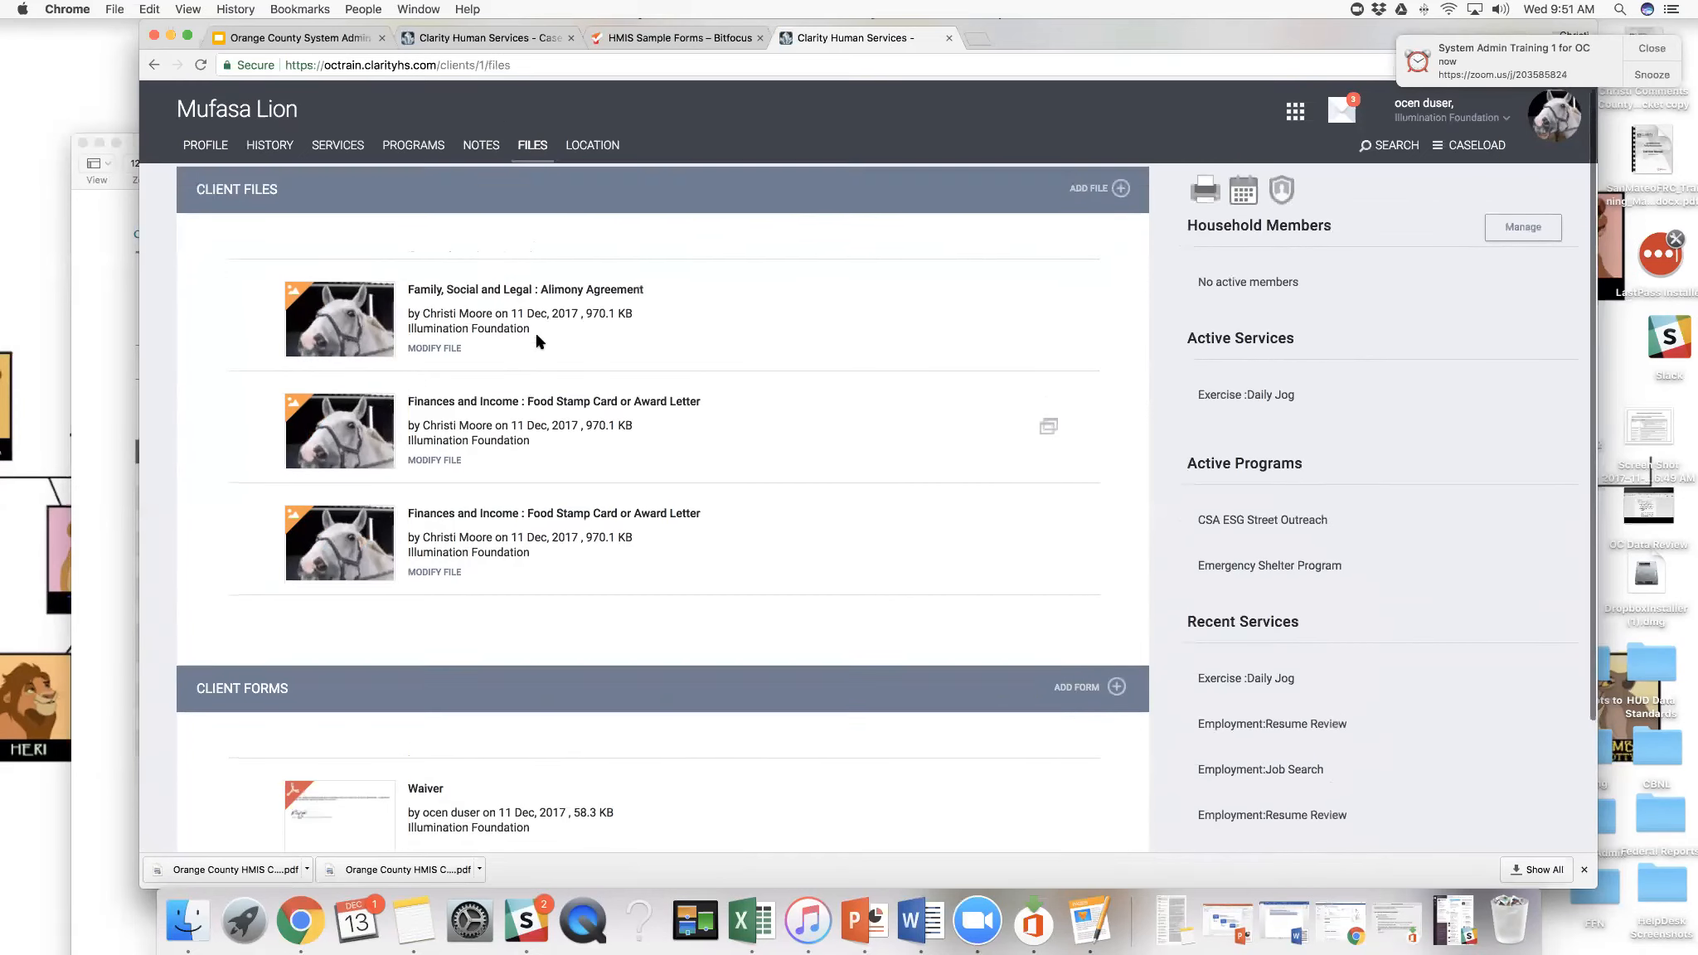
scroll(537, 340, down, 1)
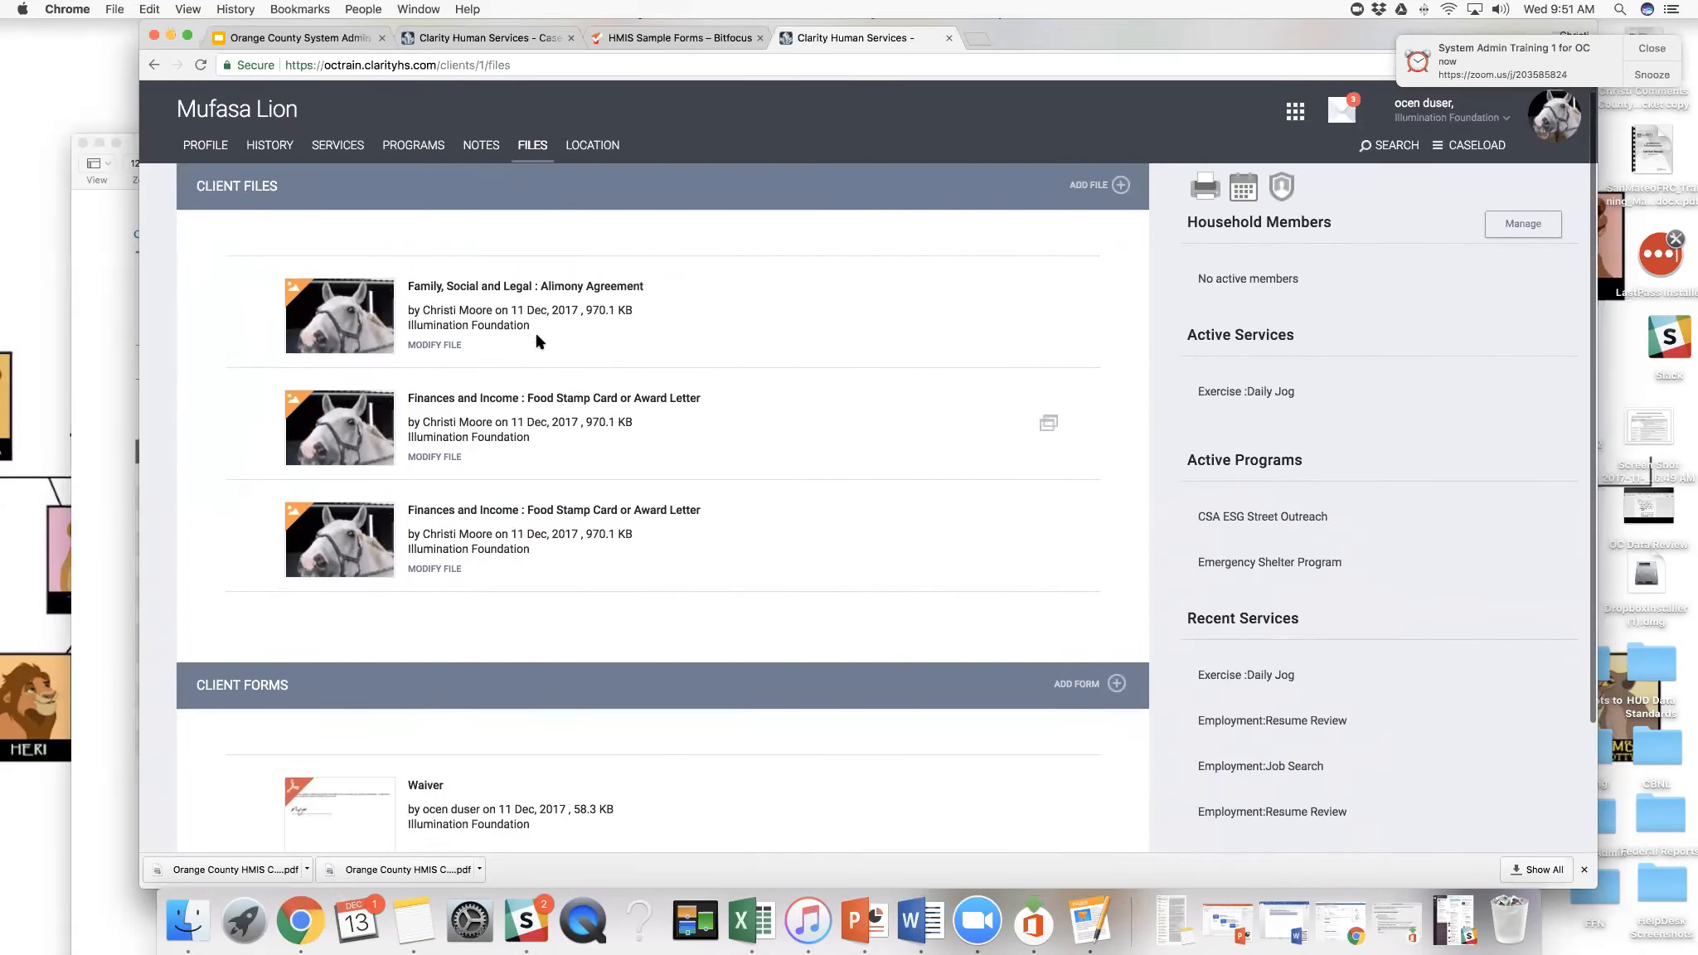
drag(521, 312, 510, 310)
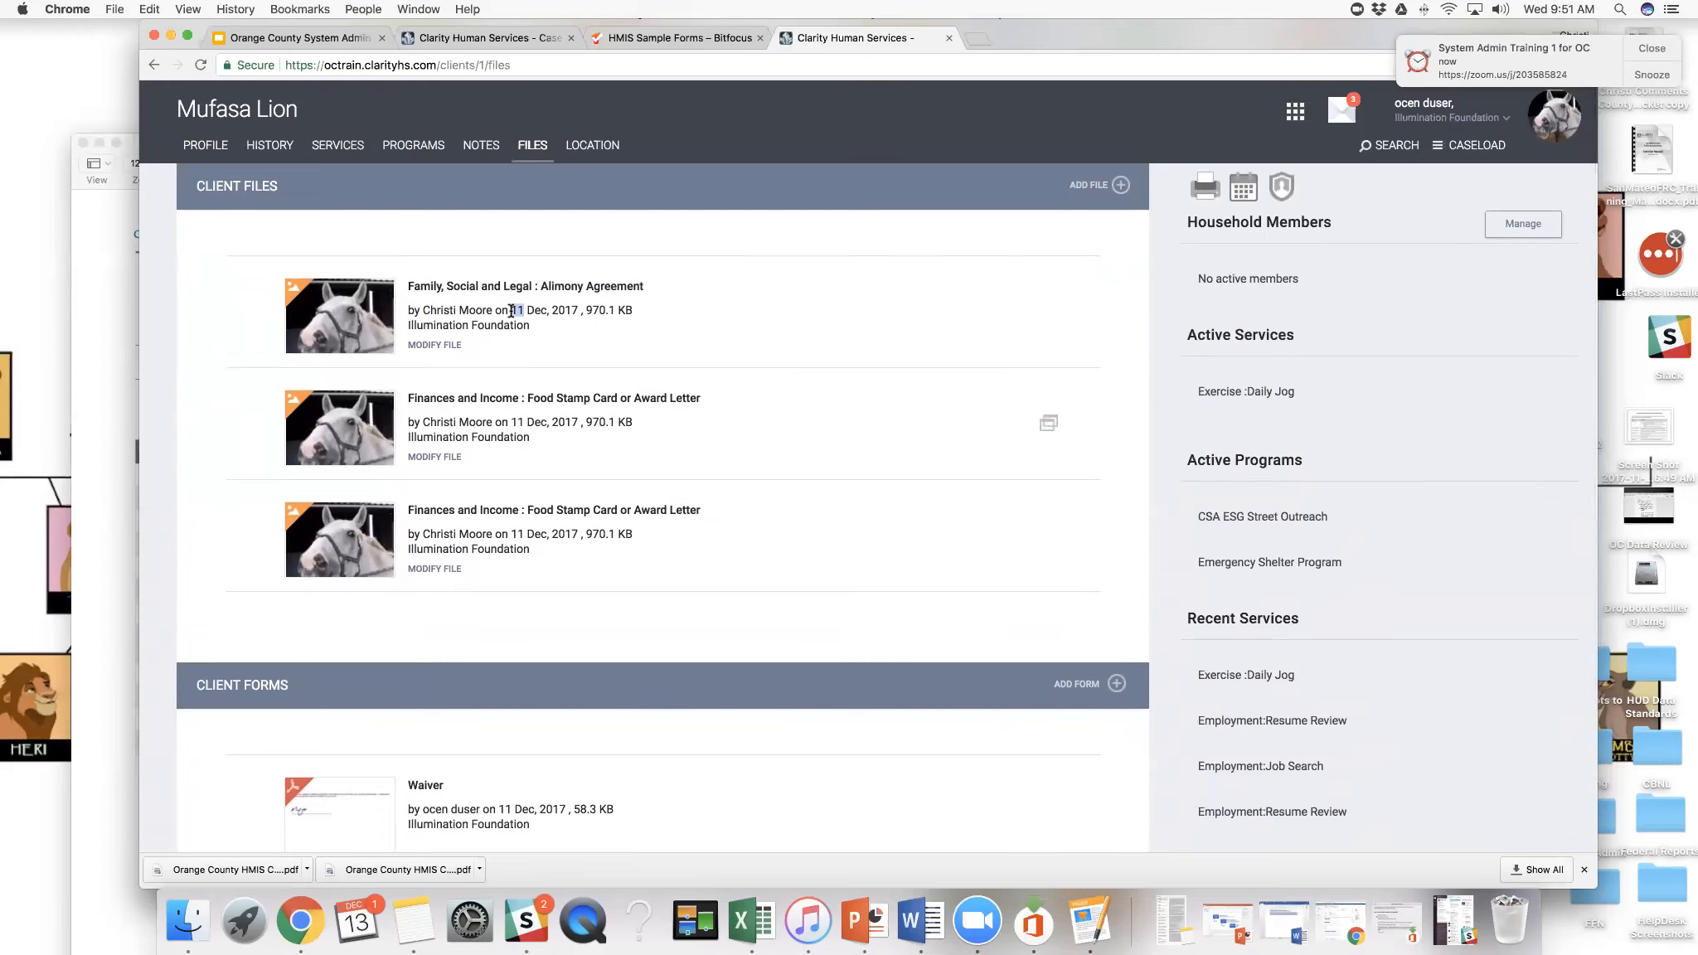
scroll(510, 310, down, 2)
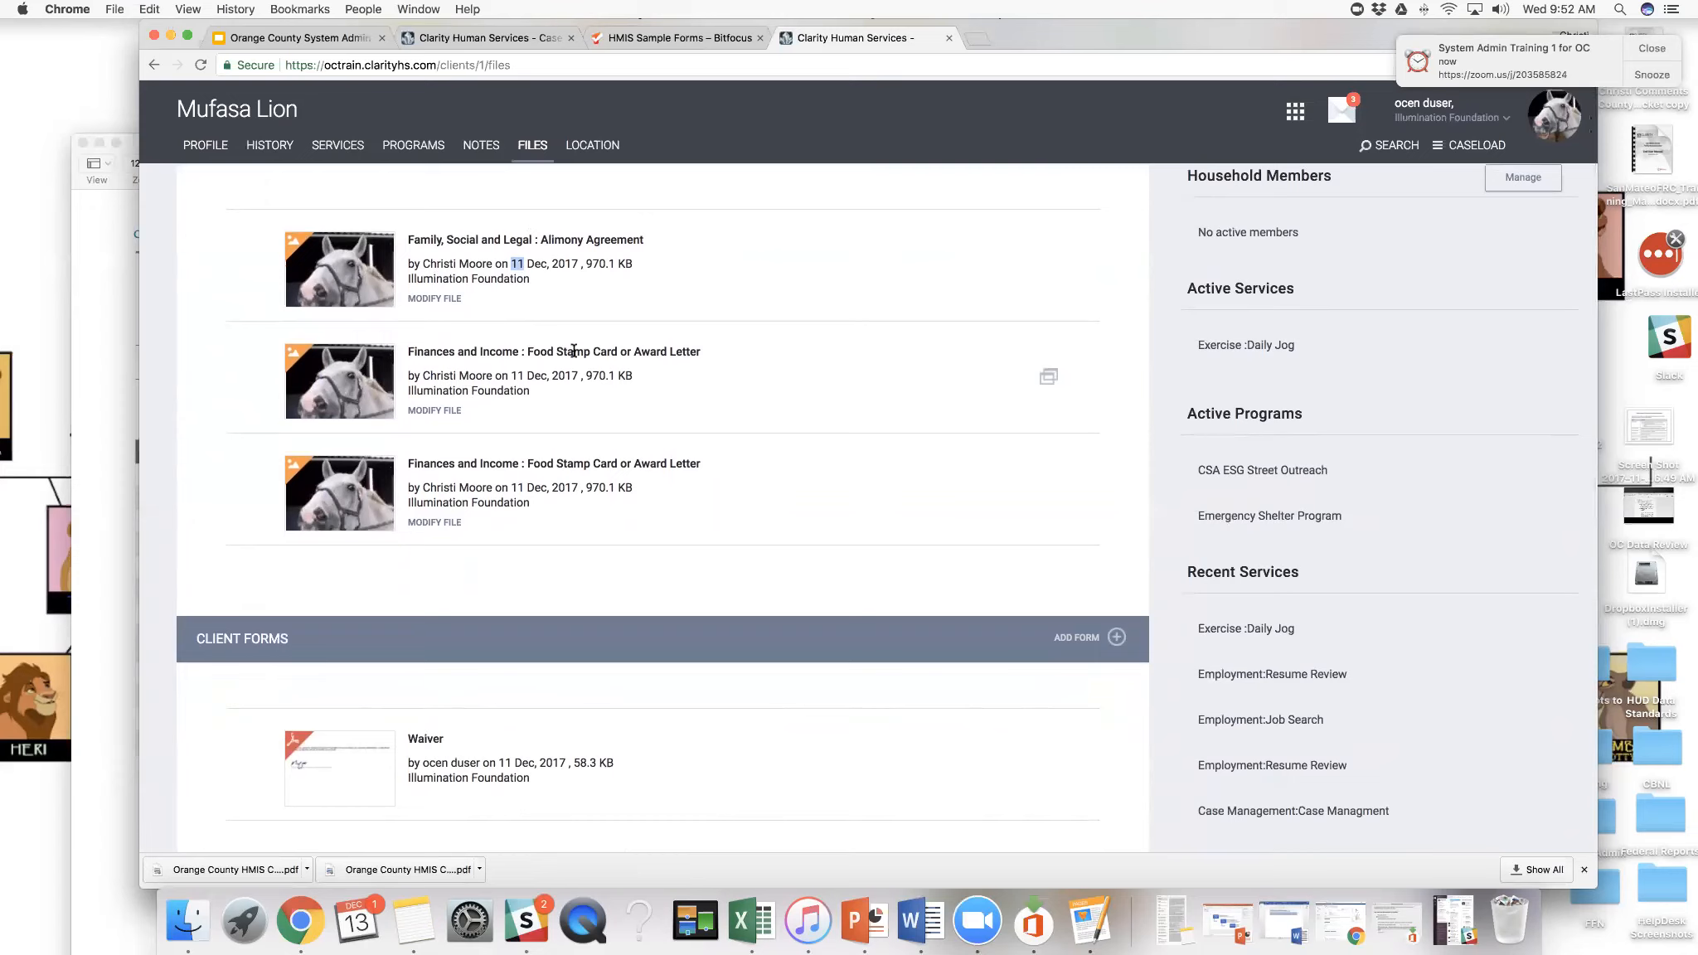
drag(574, 351, 701, 353)
scroll(618, 481, down, 1)
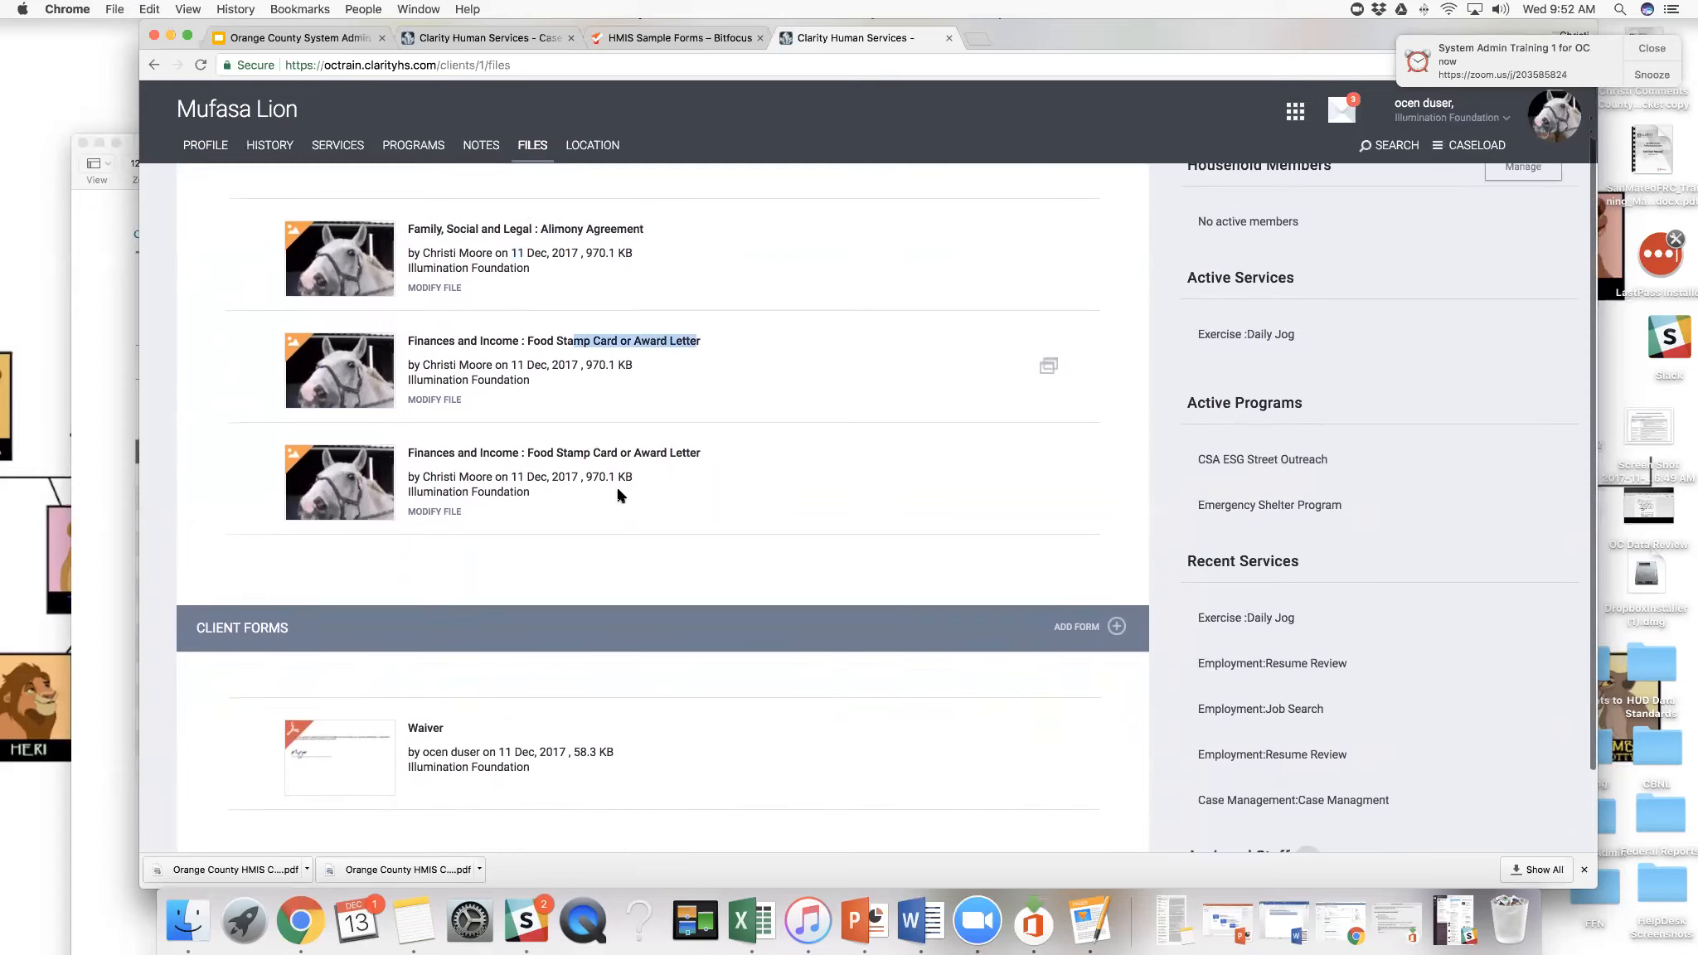
scroll(618, 495, up, 3)
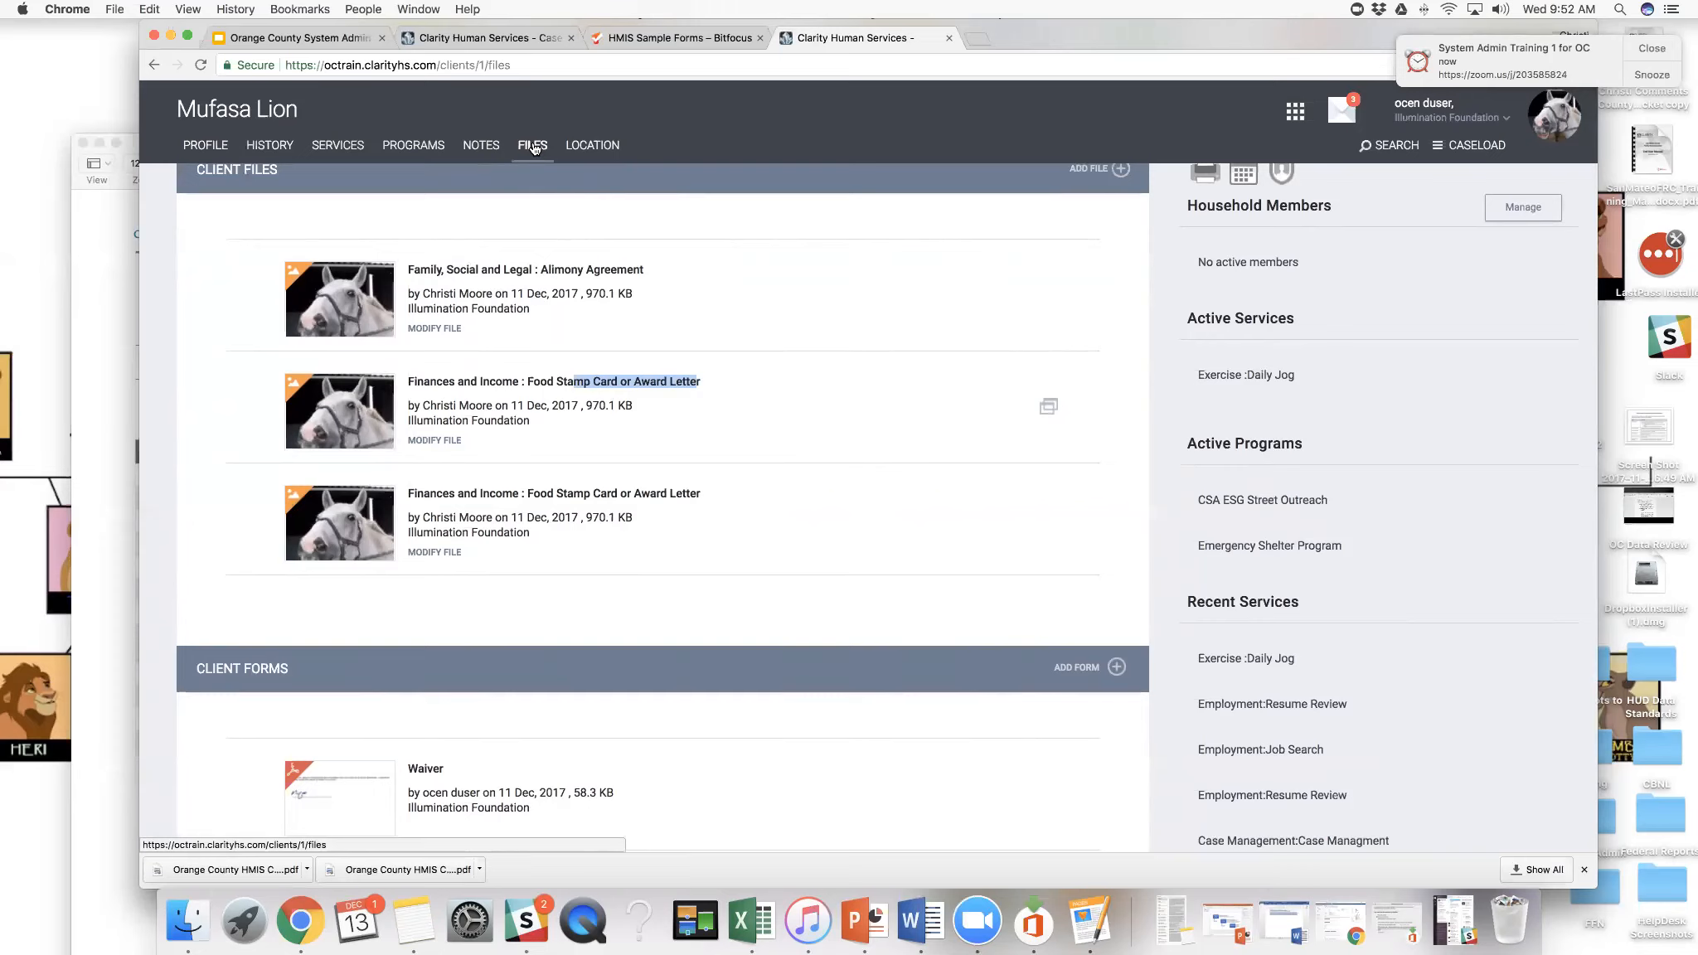
- Open the client's location map and find the current-position marker and the home address marker
click(580, 146)
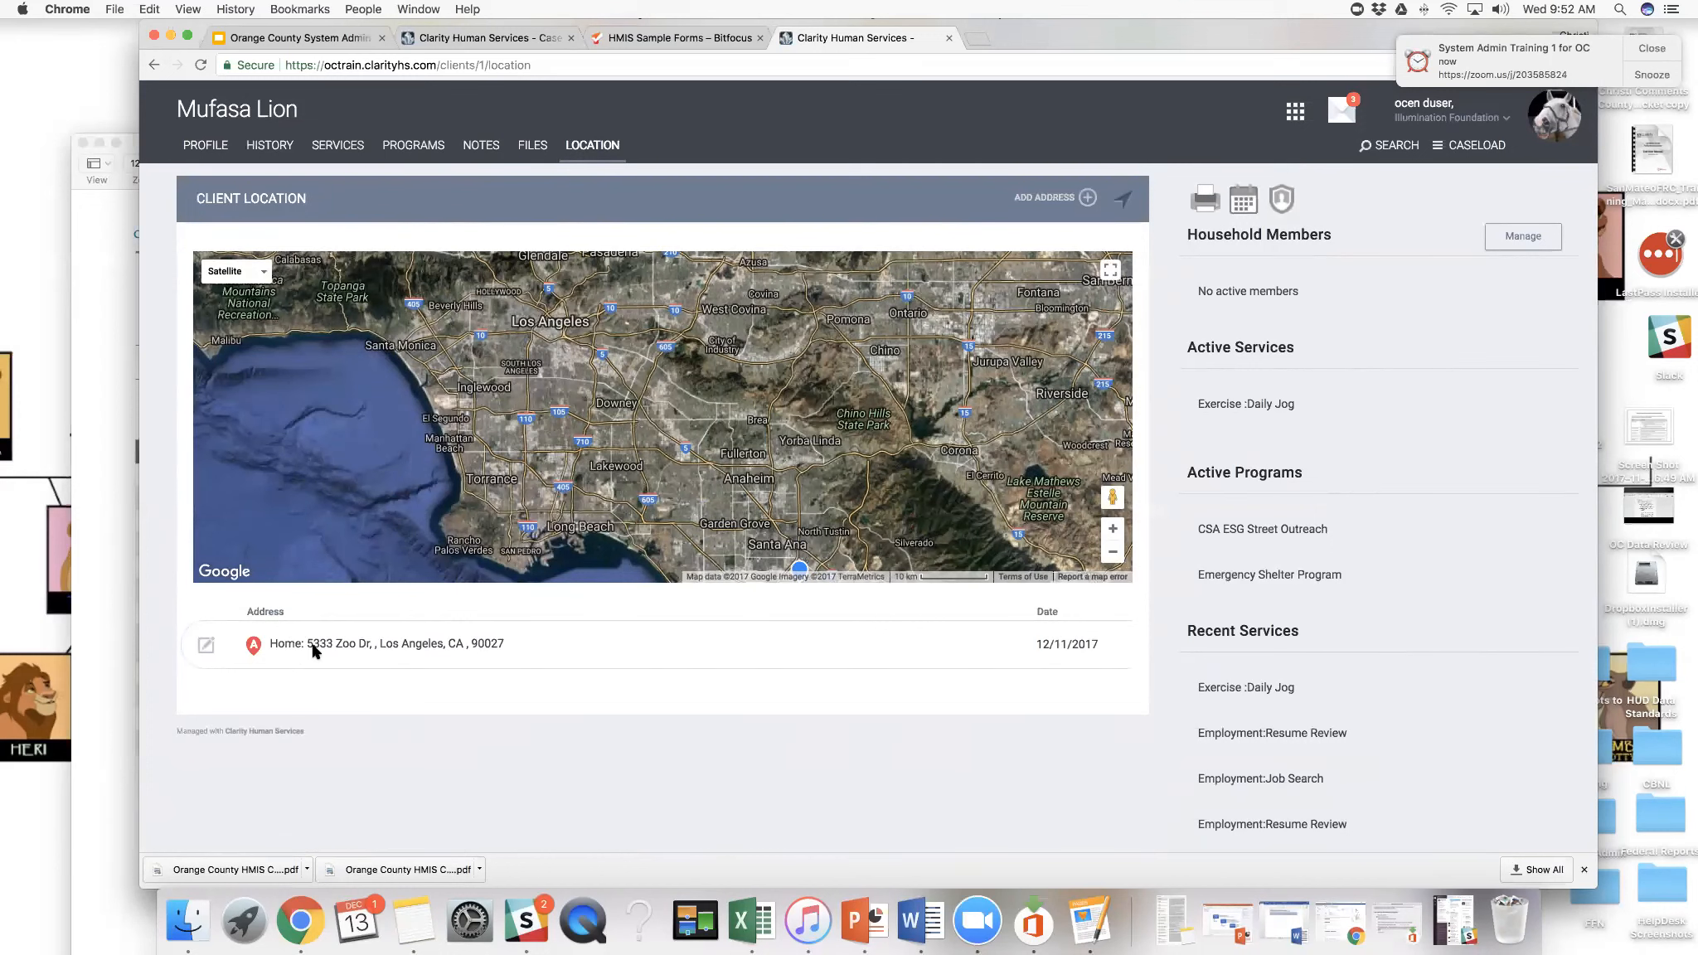
mouse_move(799, 431)
mouse_down()
mouse_move(793, 387)
mouse_move(792, 402)
mouse_up()
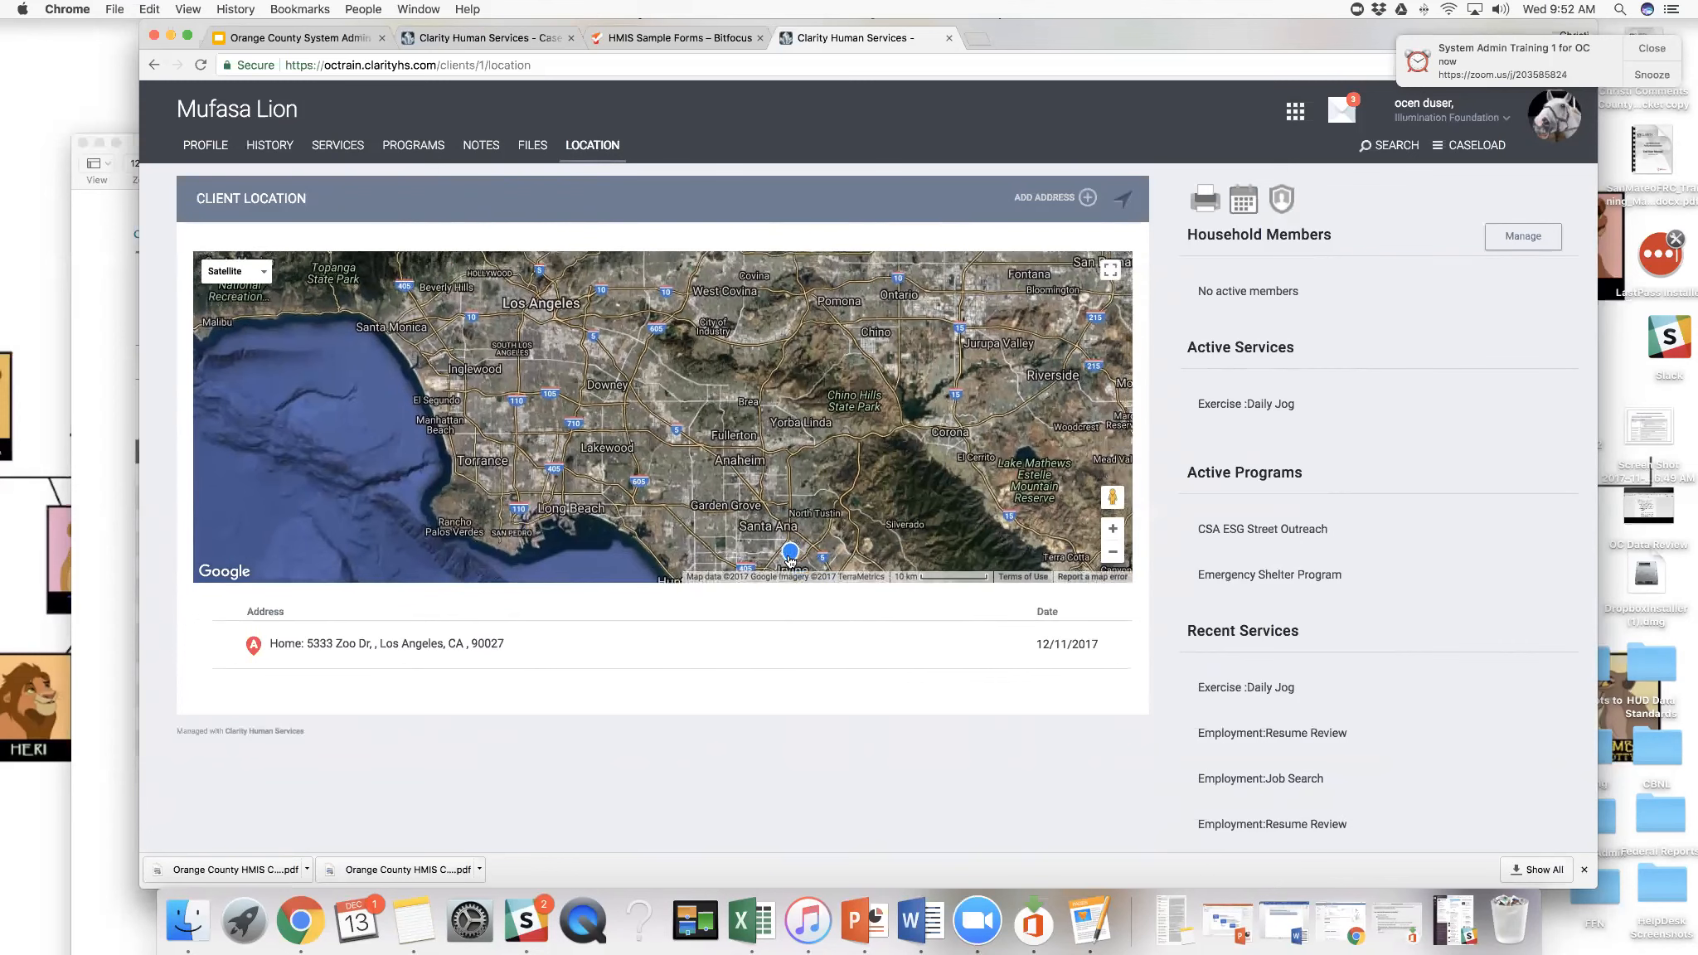
mouse_move(792, 559)
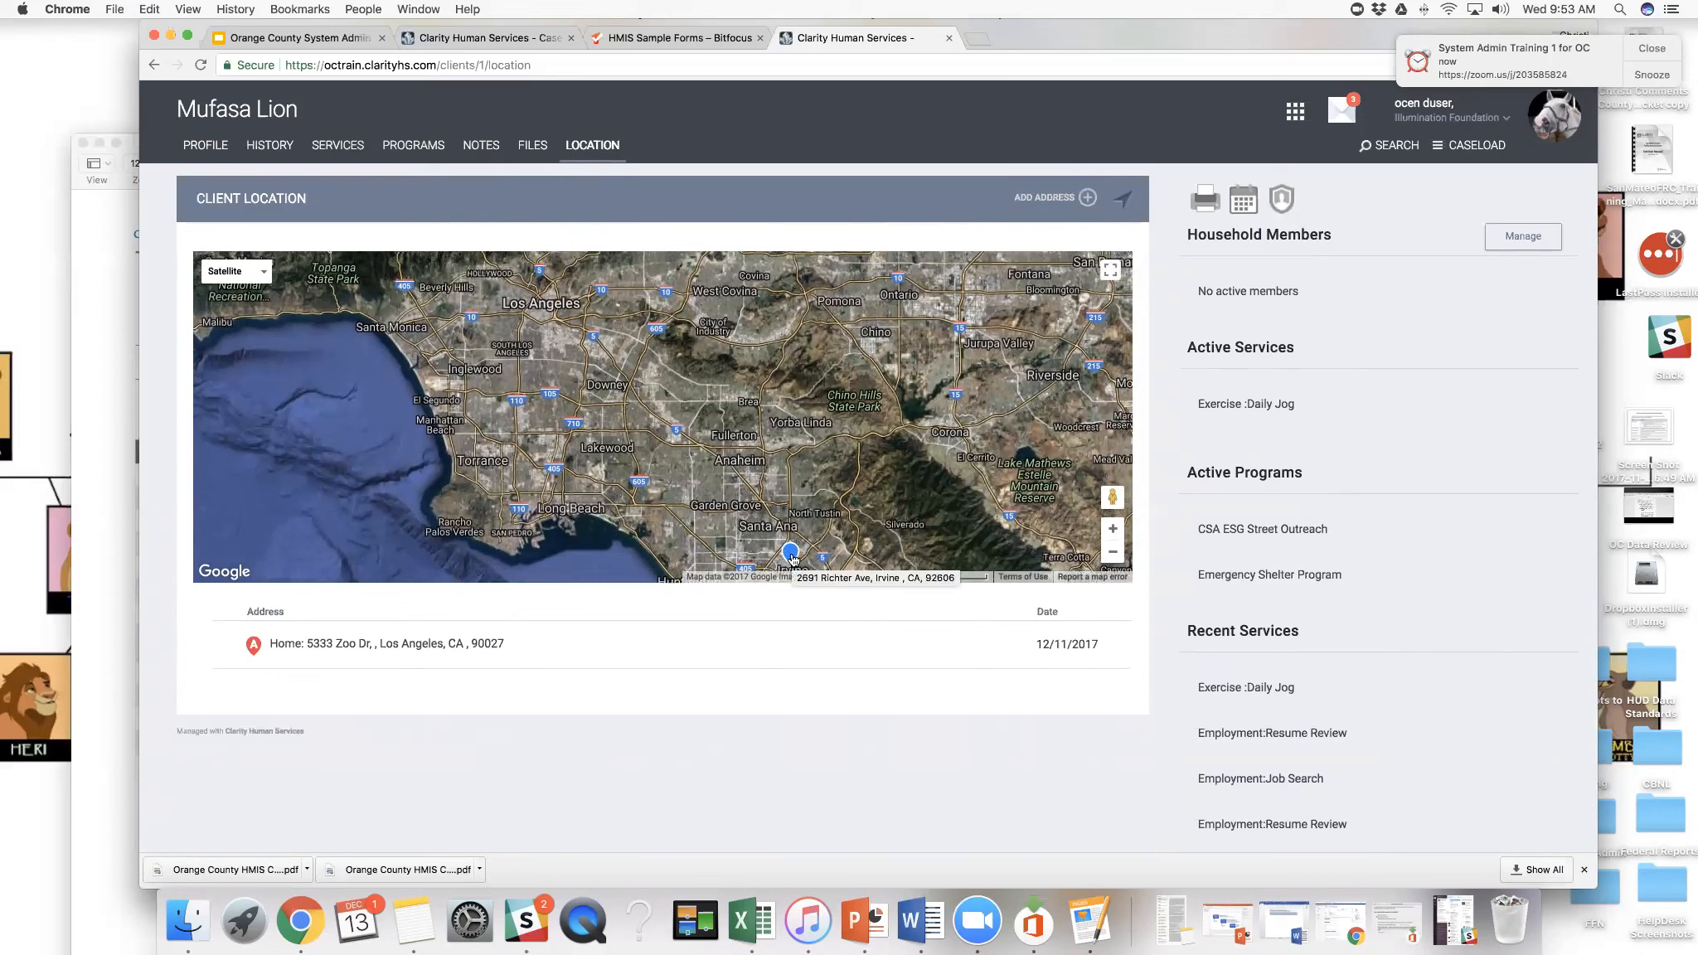
drag(783, 456, 827, 533)
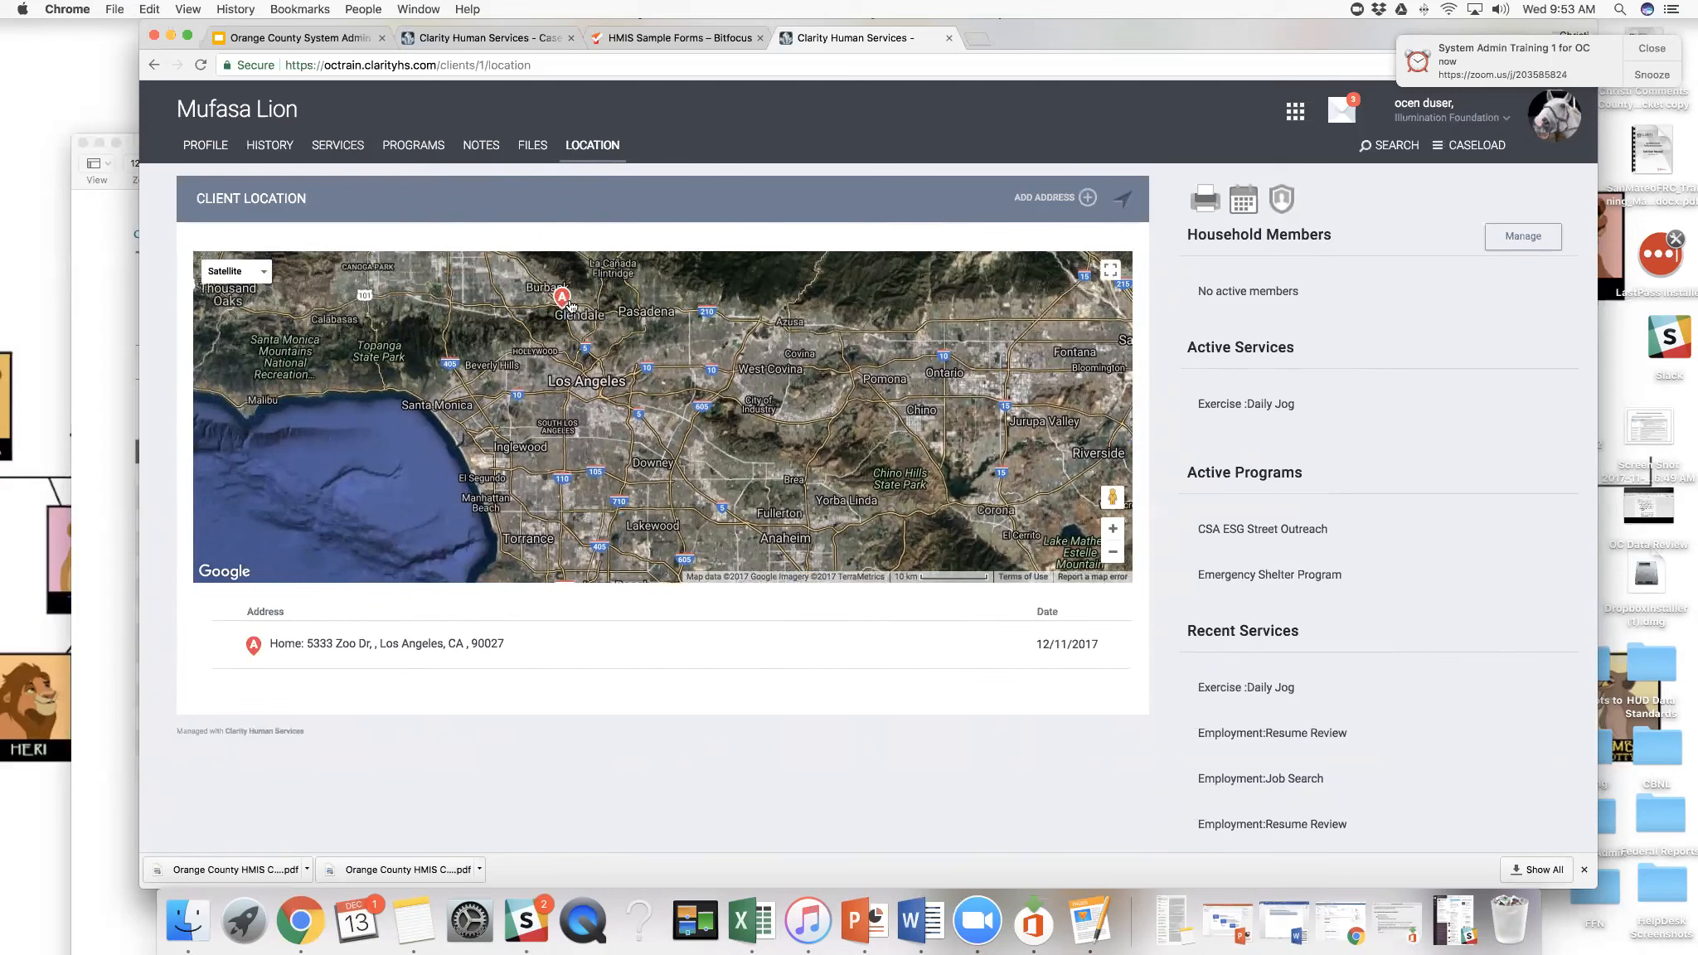
mouse_move(661, 358)
mouse_down()
mouse_move(604, 327)
mouse_move(638, 406)
mouse_up()
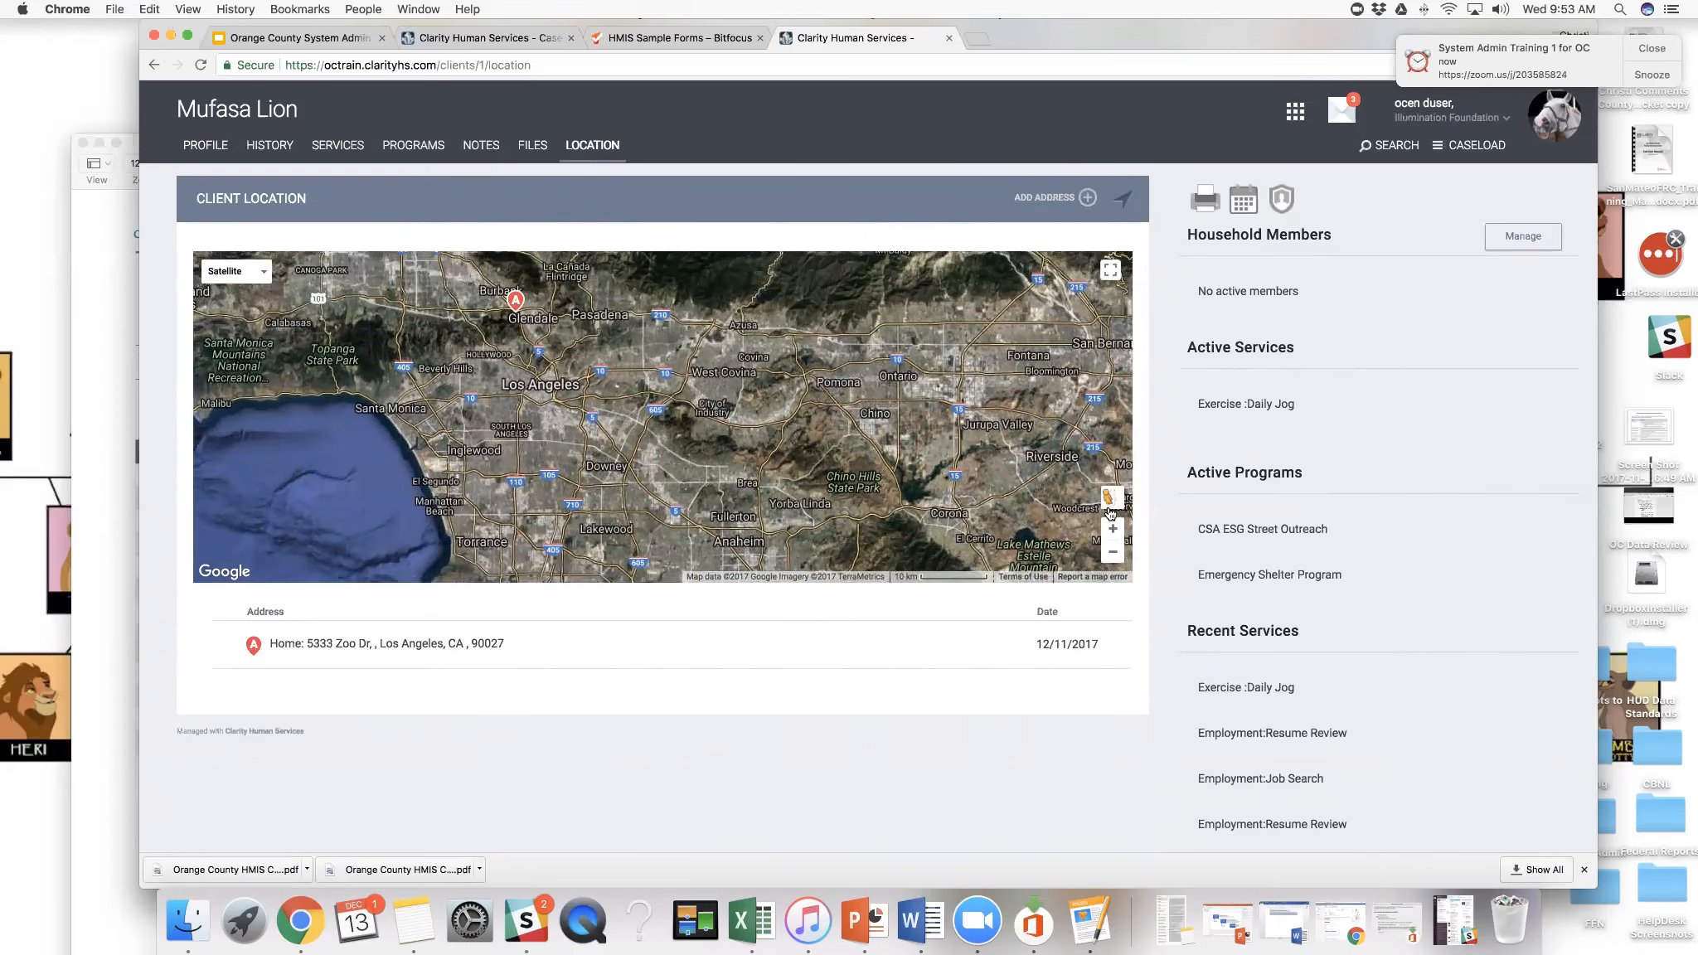
- Zoom the client's location map in on the home address marker beside the Los Angeles Zoo
click(1113, 533)
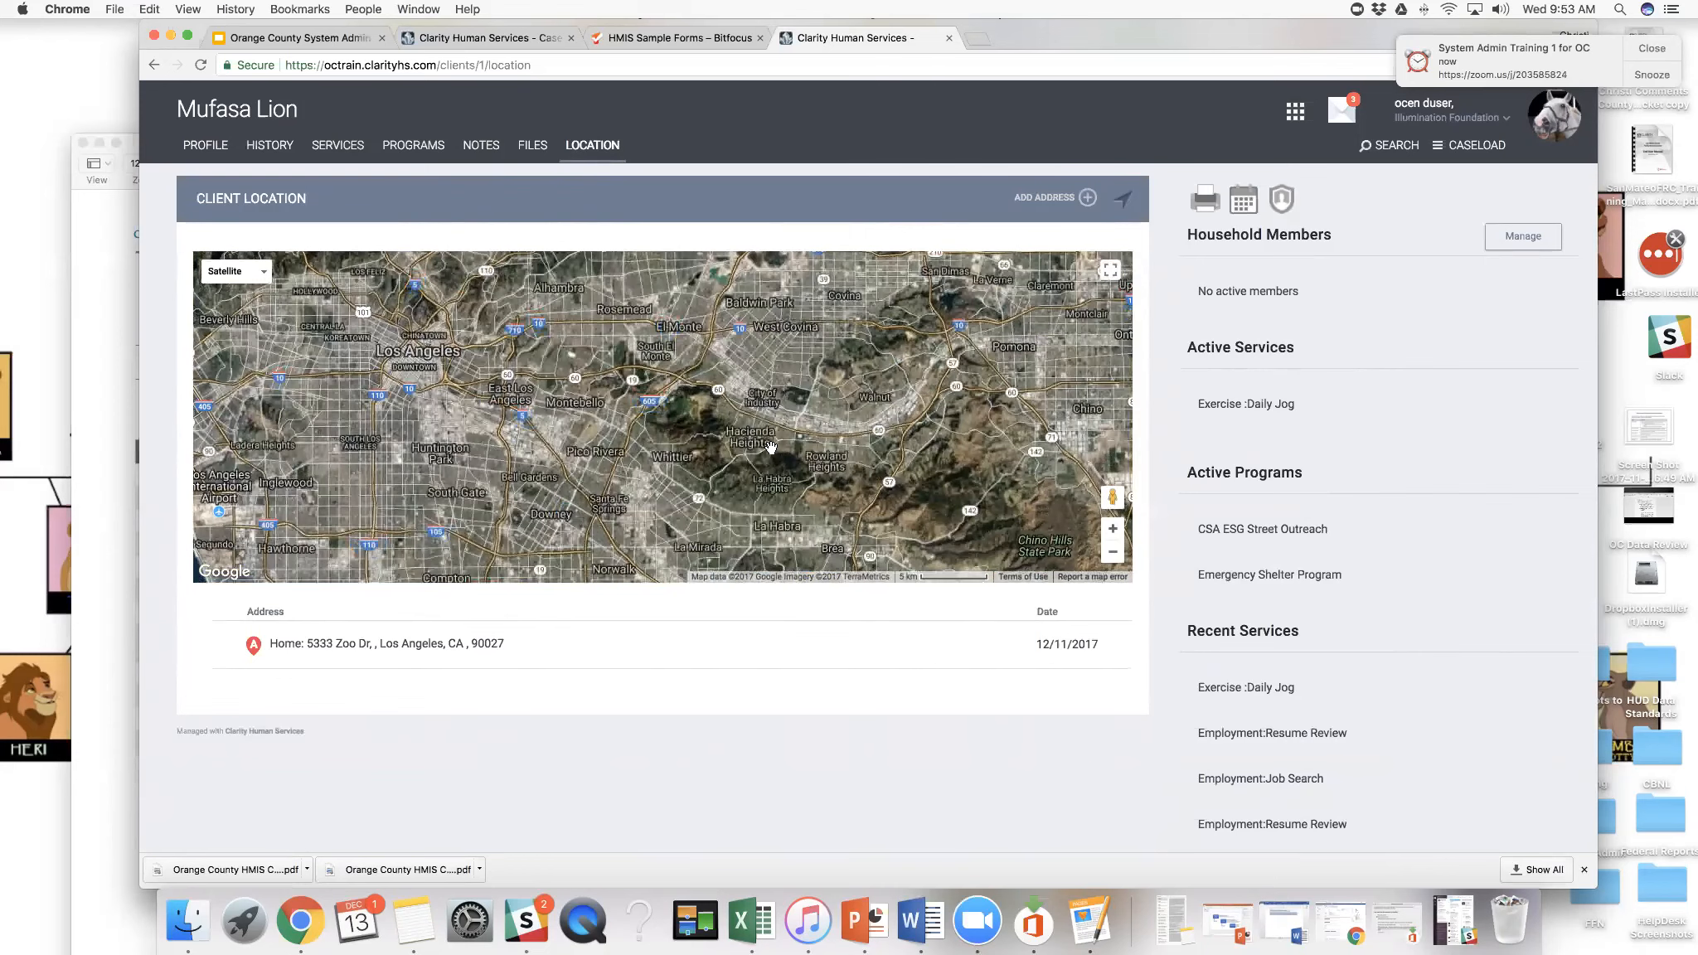
drag(998, 463, 1140, 572)
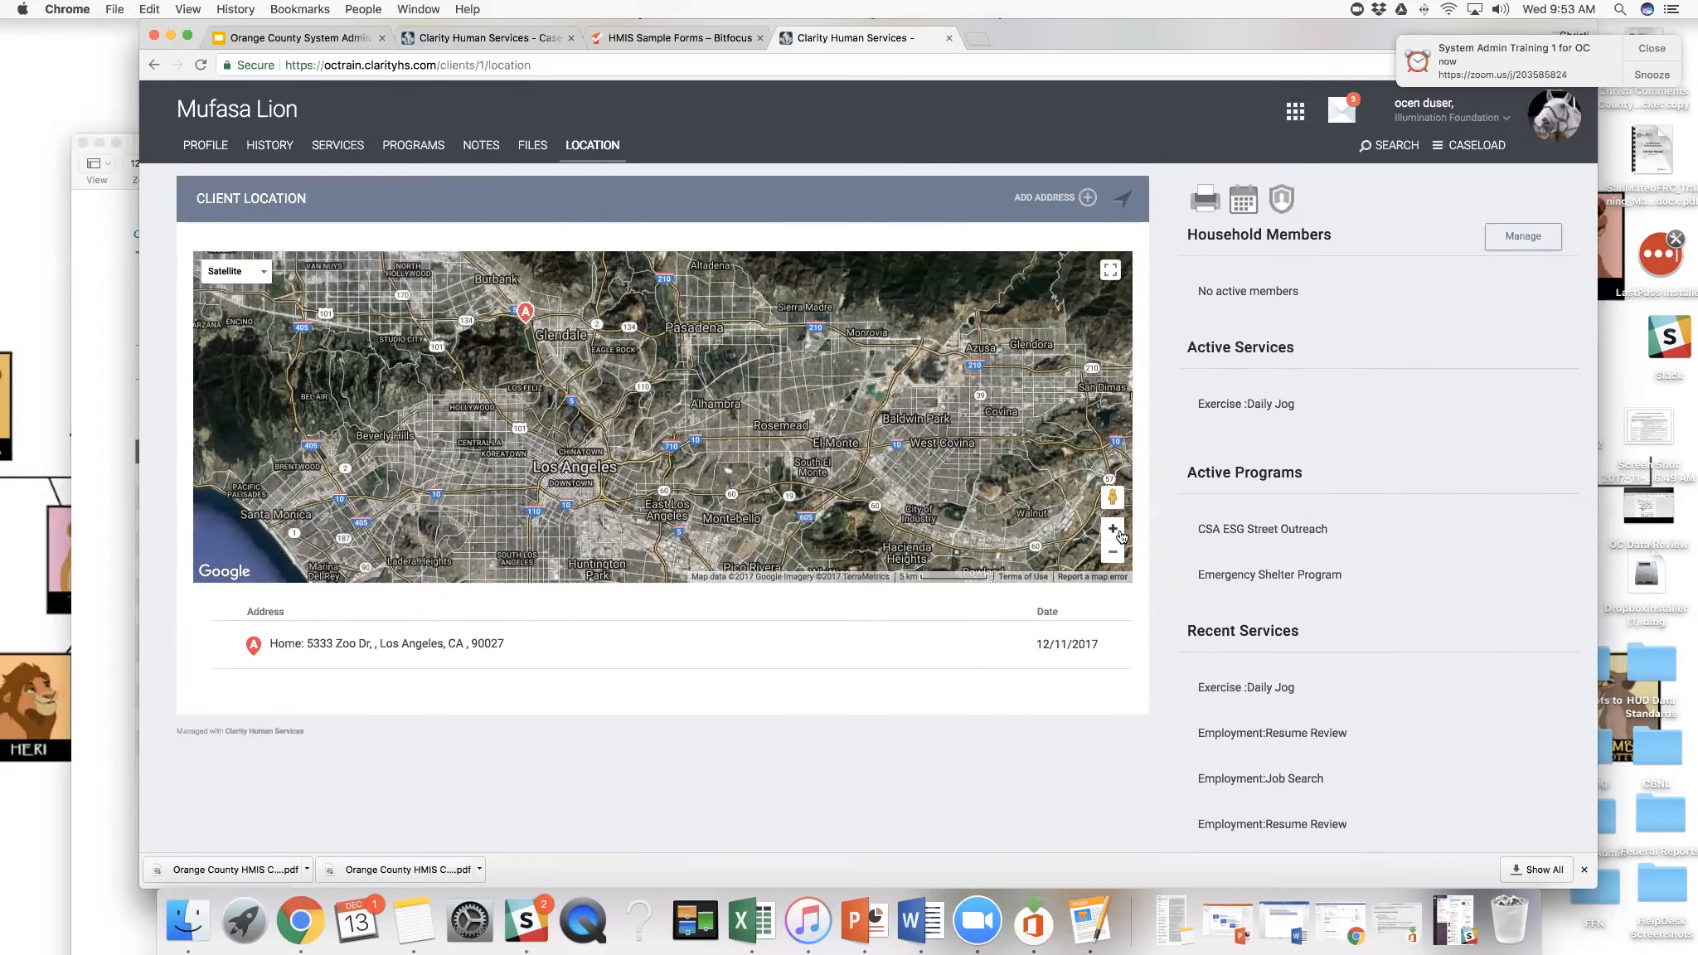
click(1113, 529)
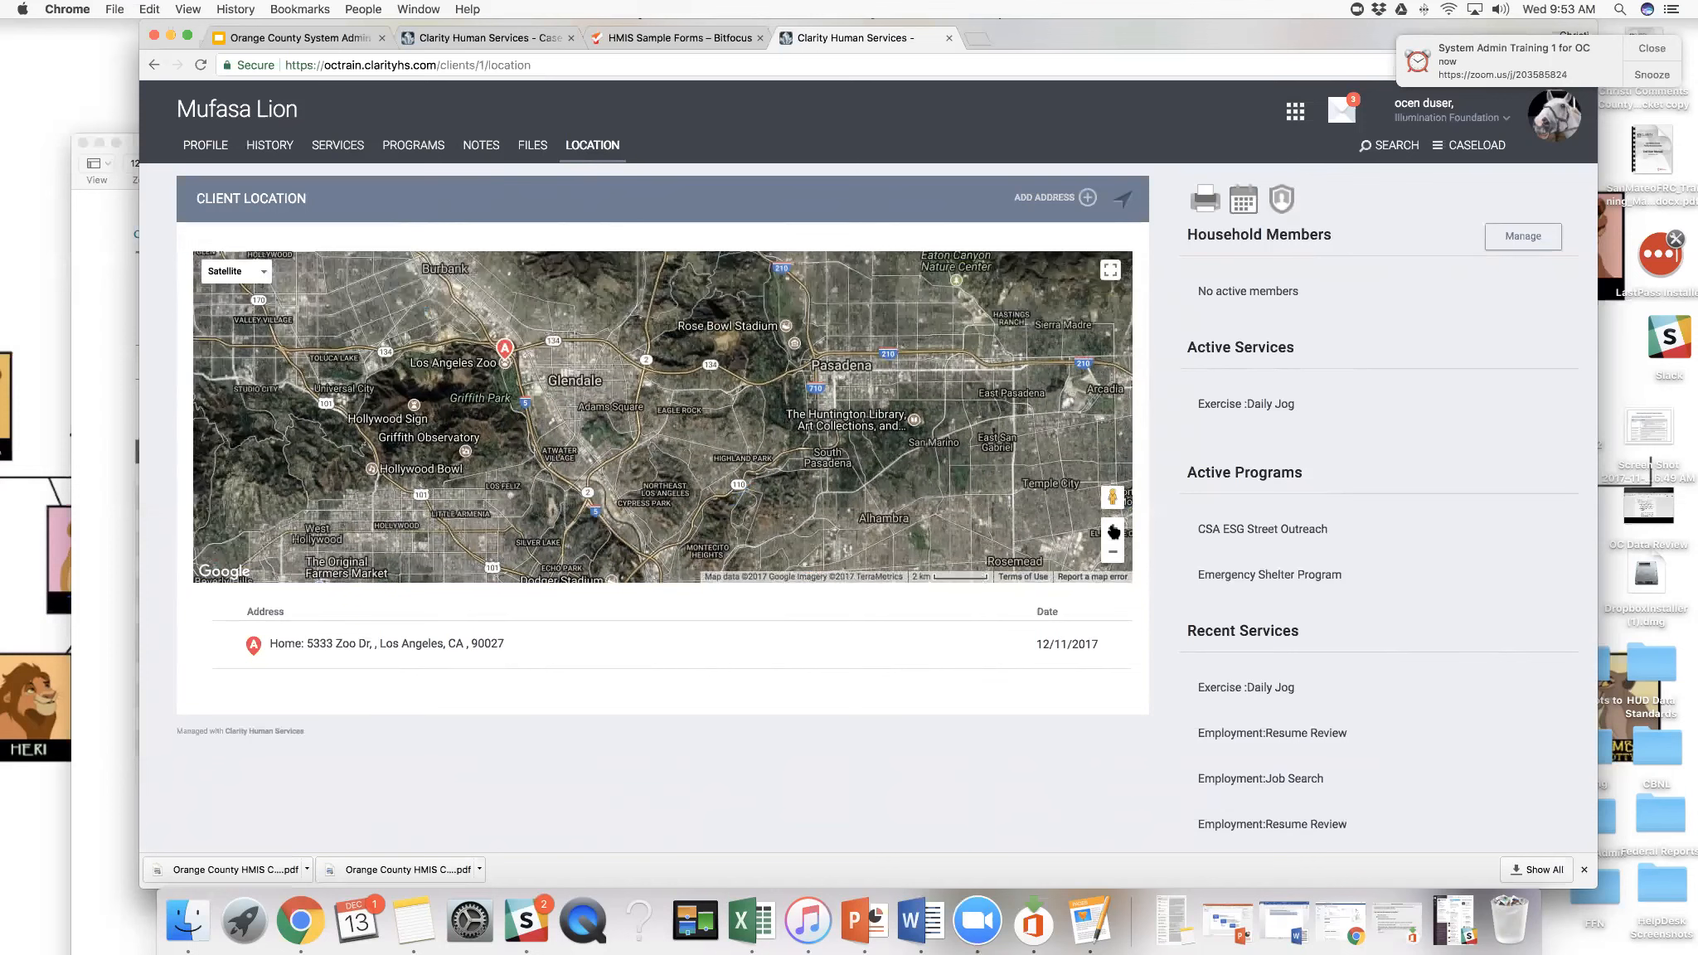
click(1113, 529)
drag(658, 445, 1025, 500)
click(1113, 529)
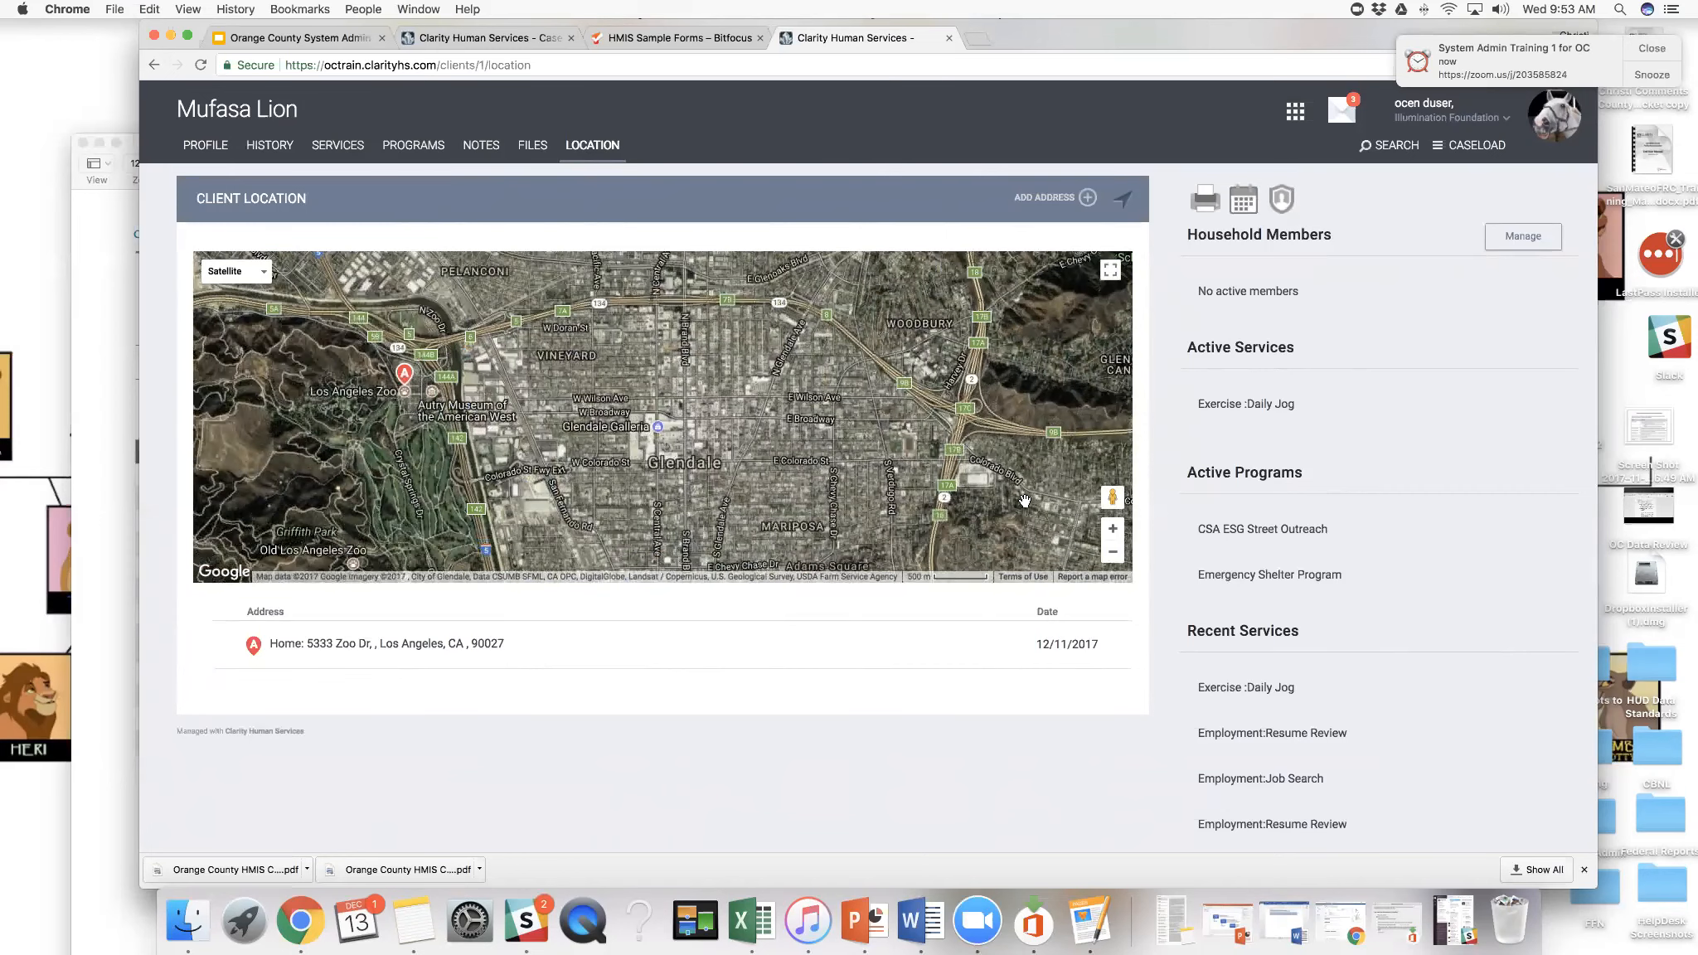
drag(970, 373, 1080, 378)
scroll(1111, 522, up, 1)
click(1113, 528)
drag(466, 337, 548, 348)
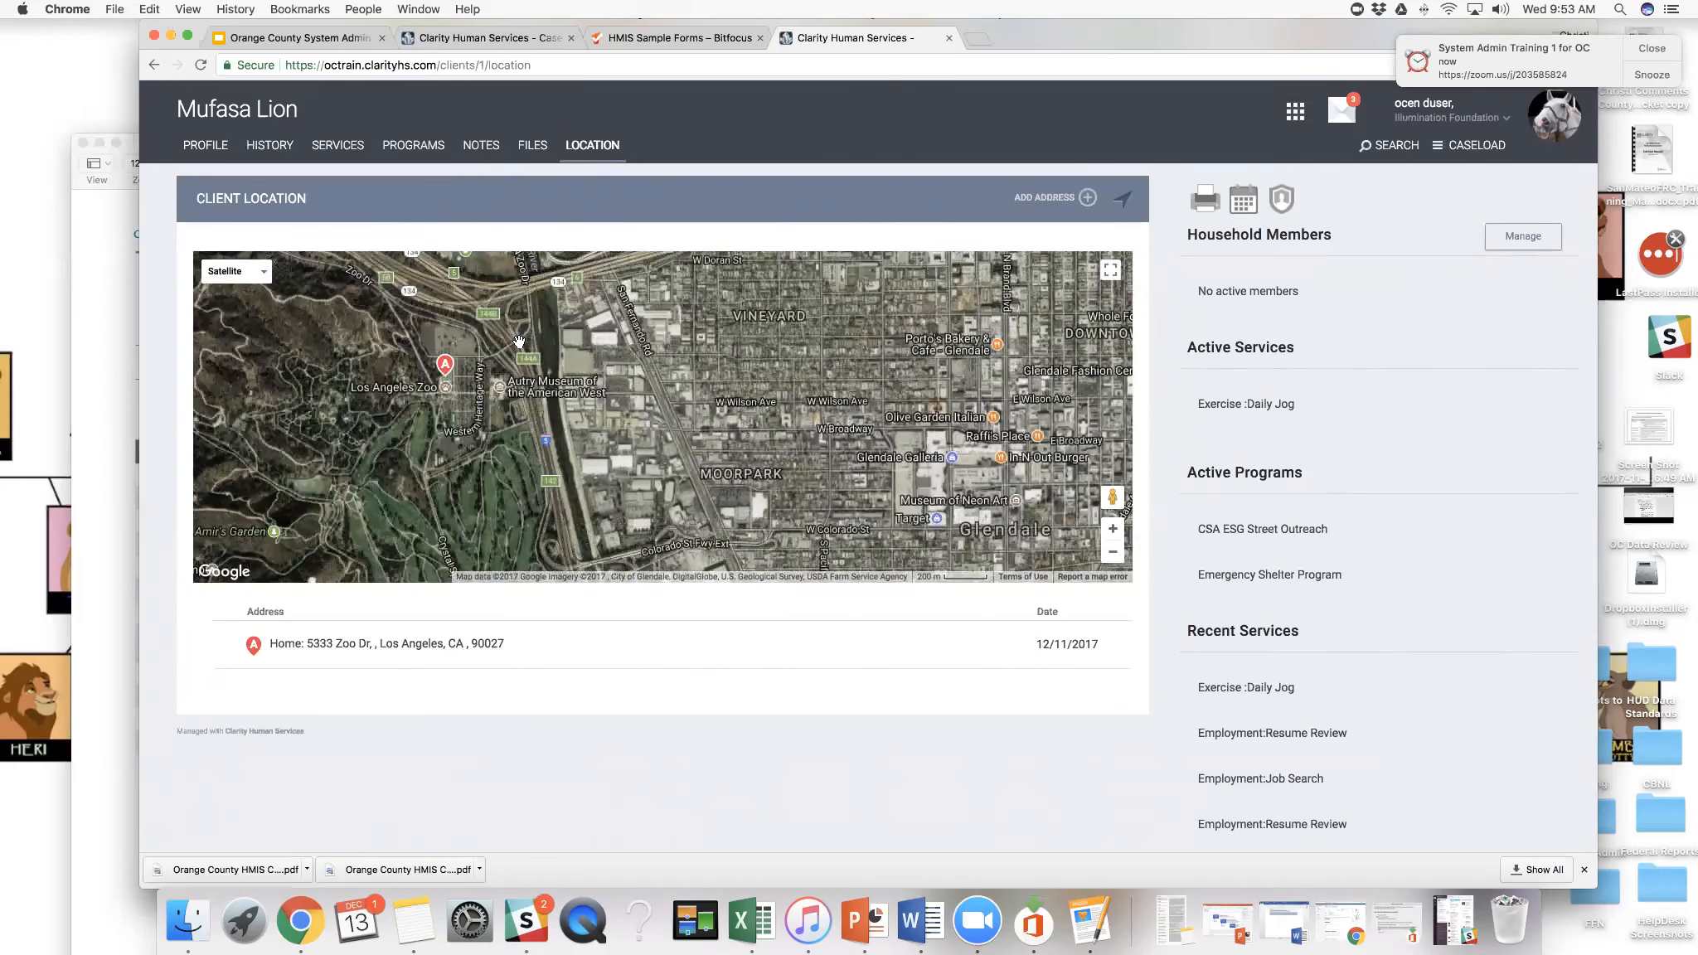
- Open the client's programs, expand the available Santa Ana ESG Rapid Rehousing program, and review its active clients and referrals
click(419, 148)
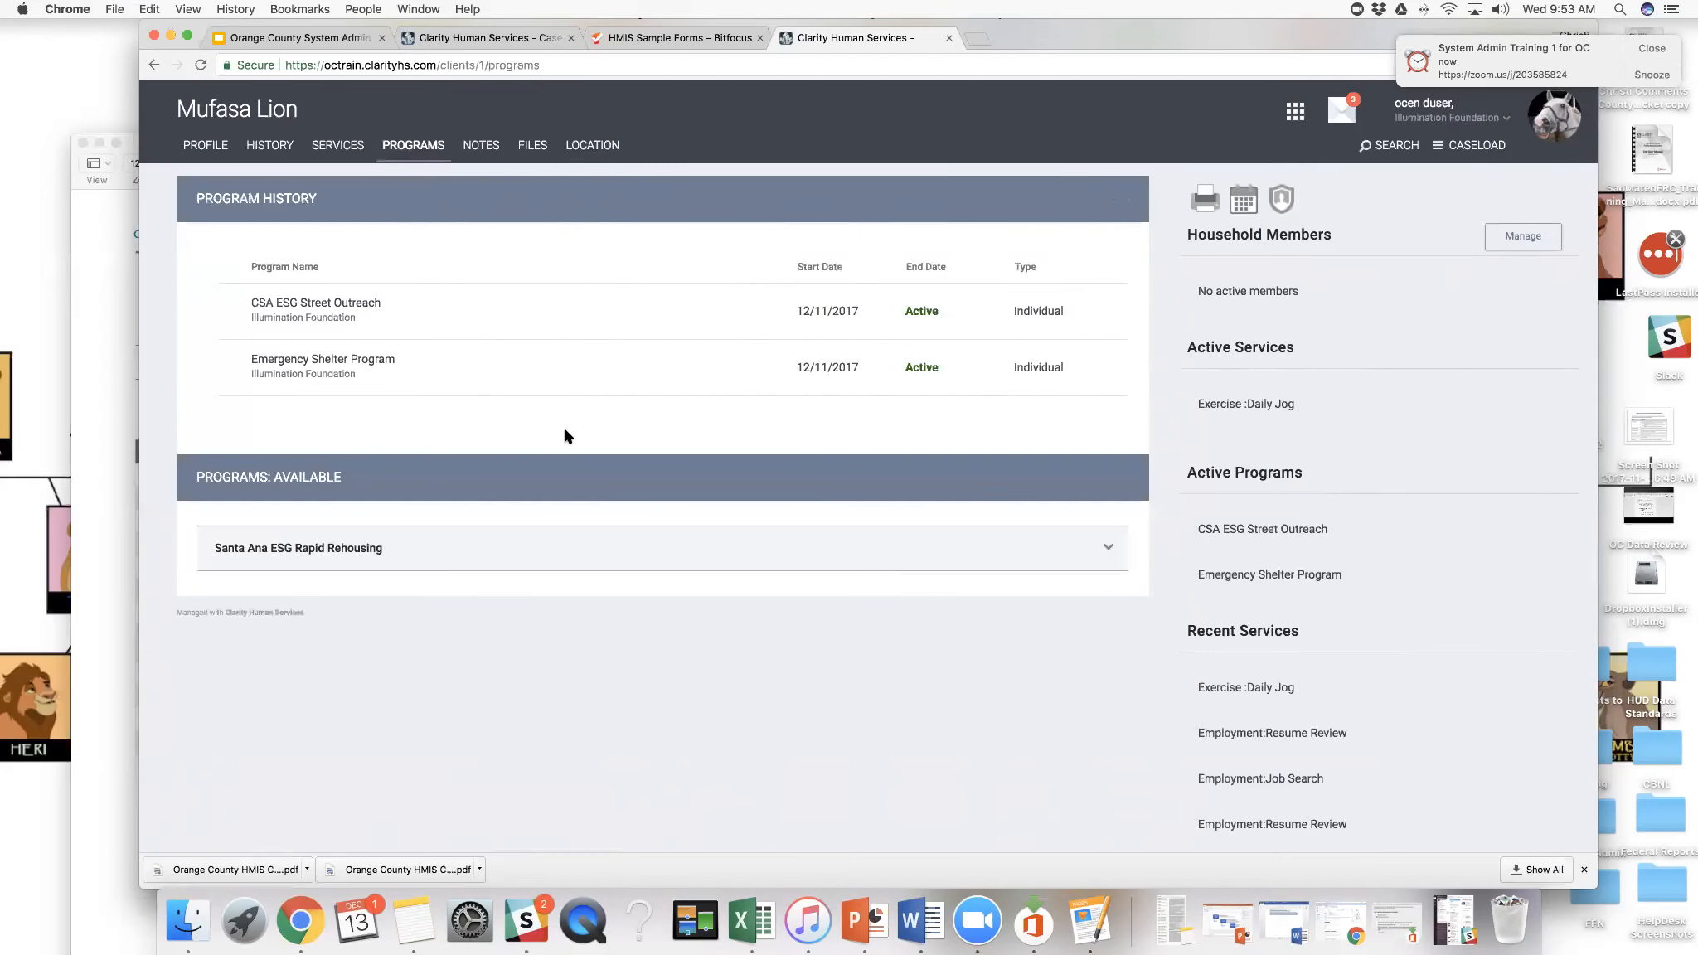
click(1106, 552)
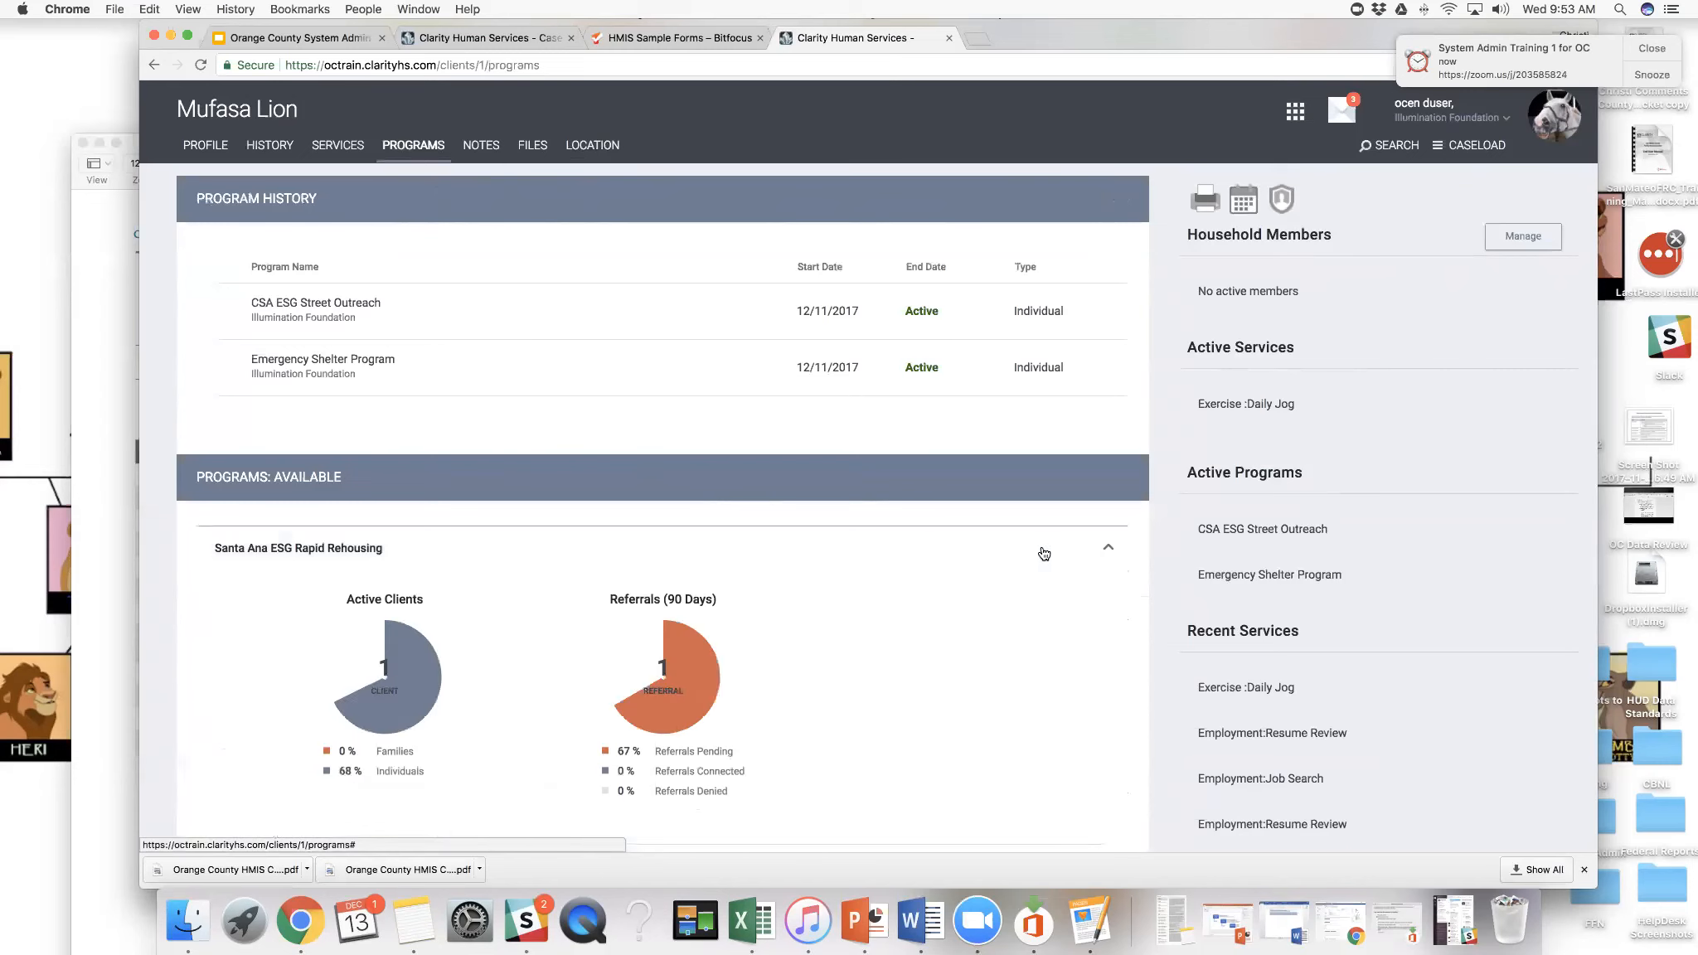
scroll(1044, 553, down, 3)
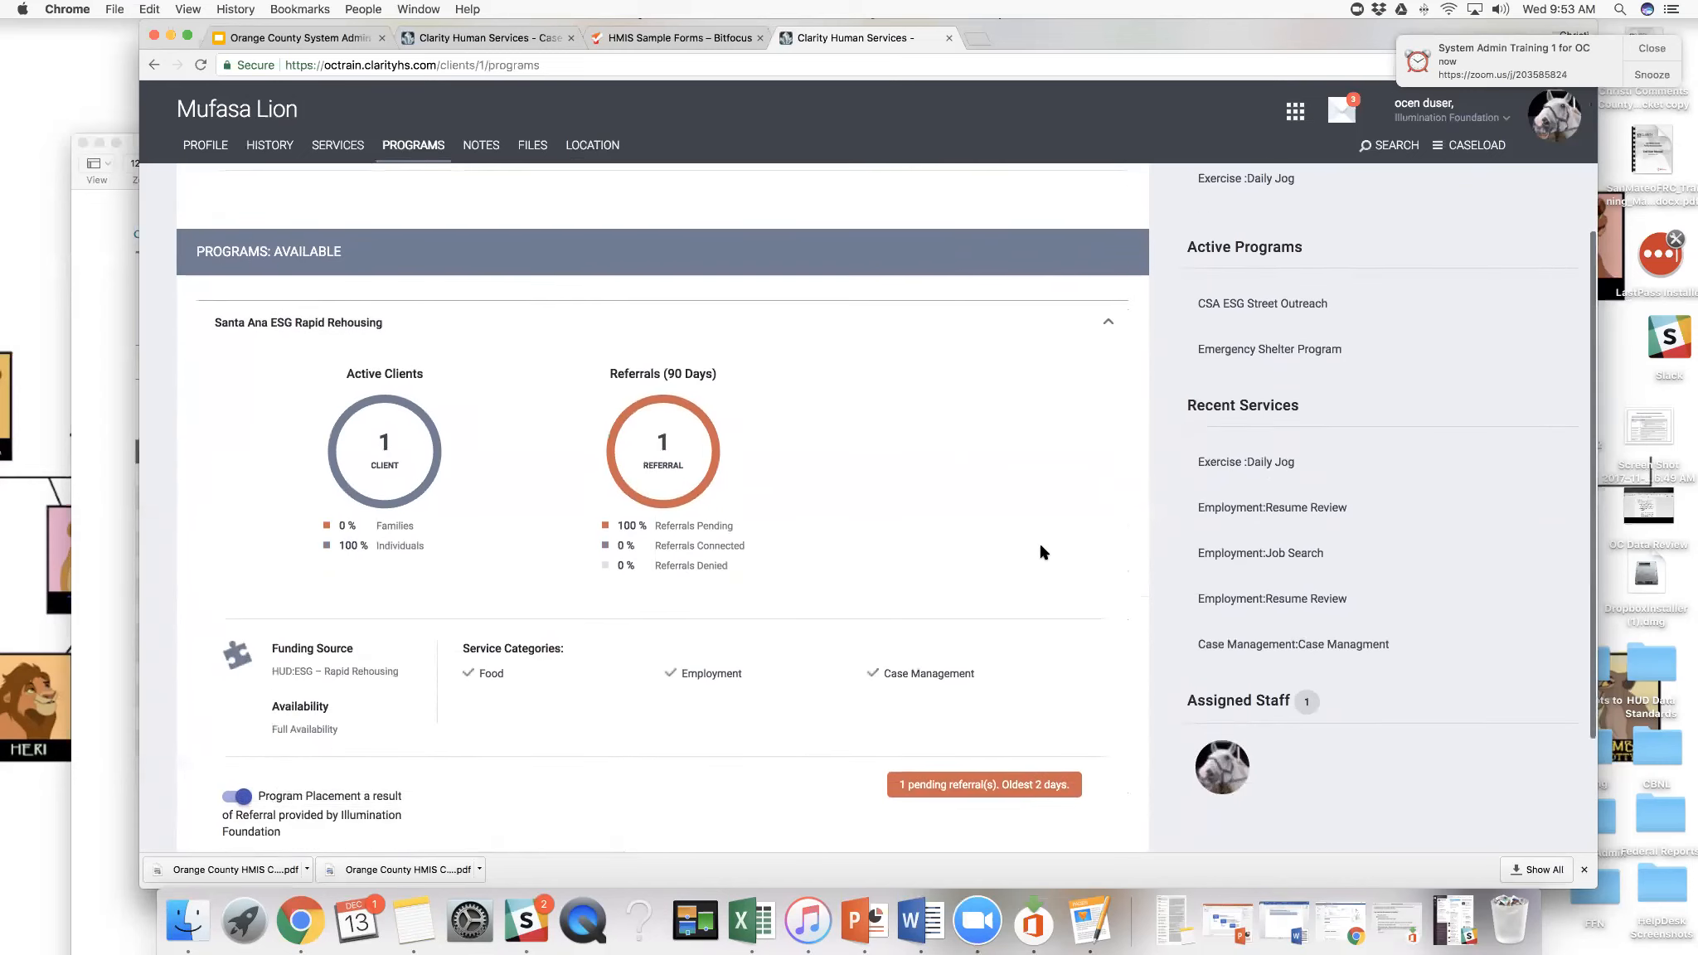
scroll(1044, 552, down, 2)
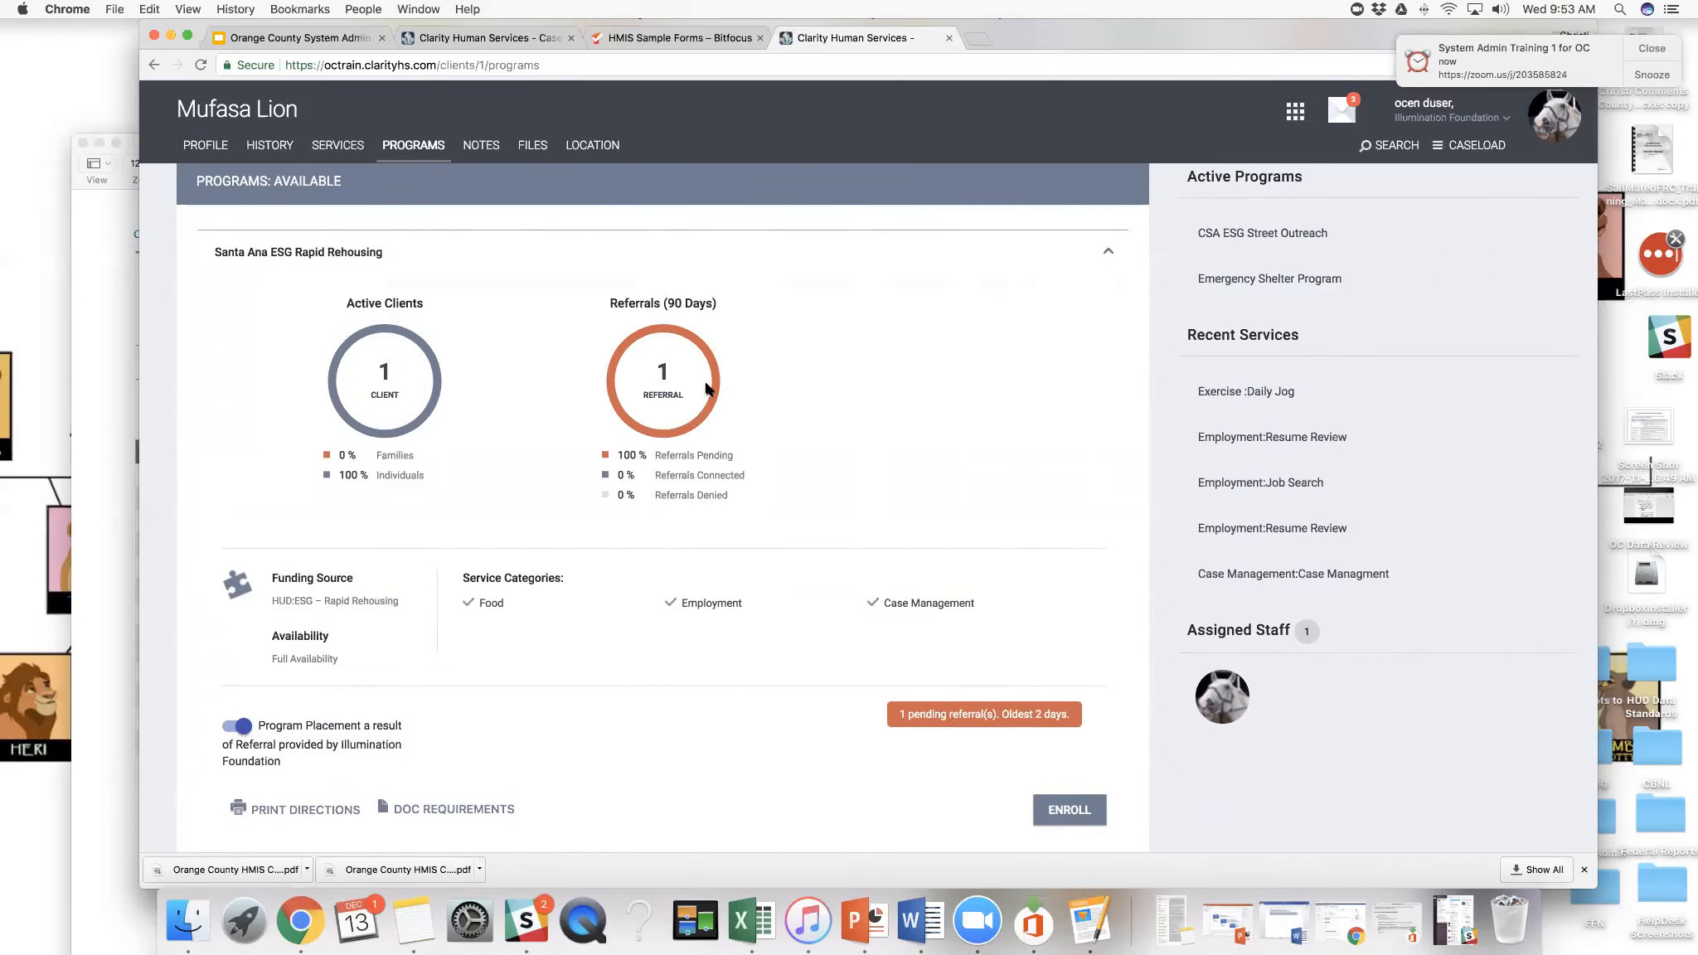
scroll(707, 388, down, 1)
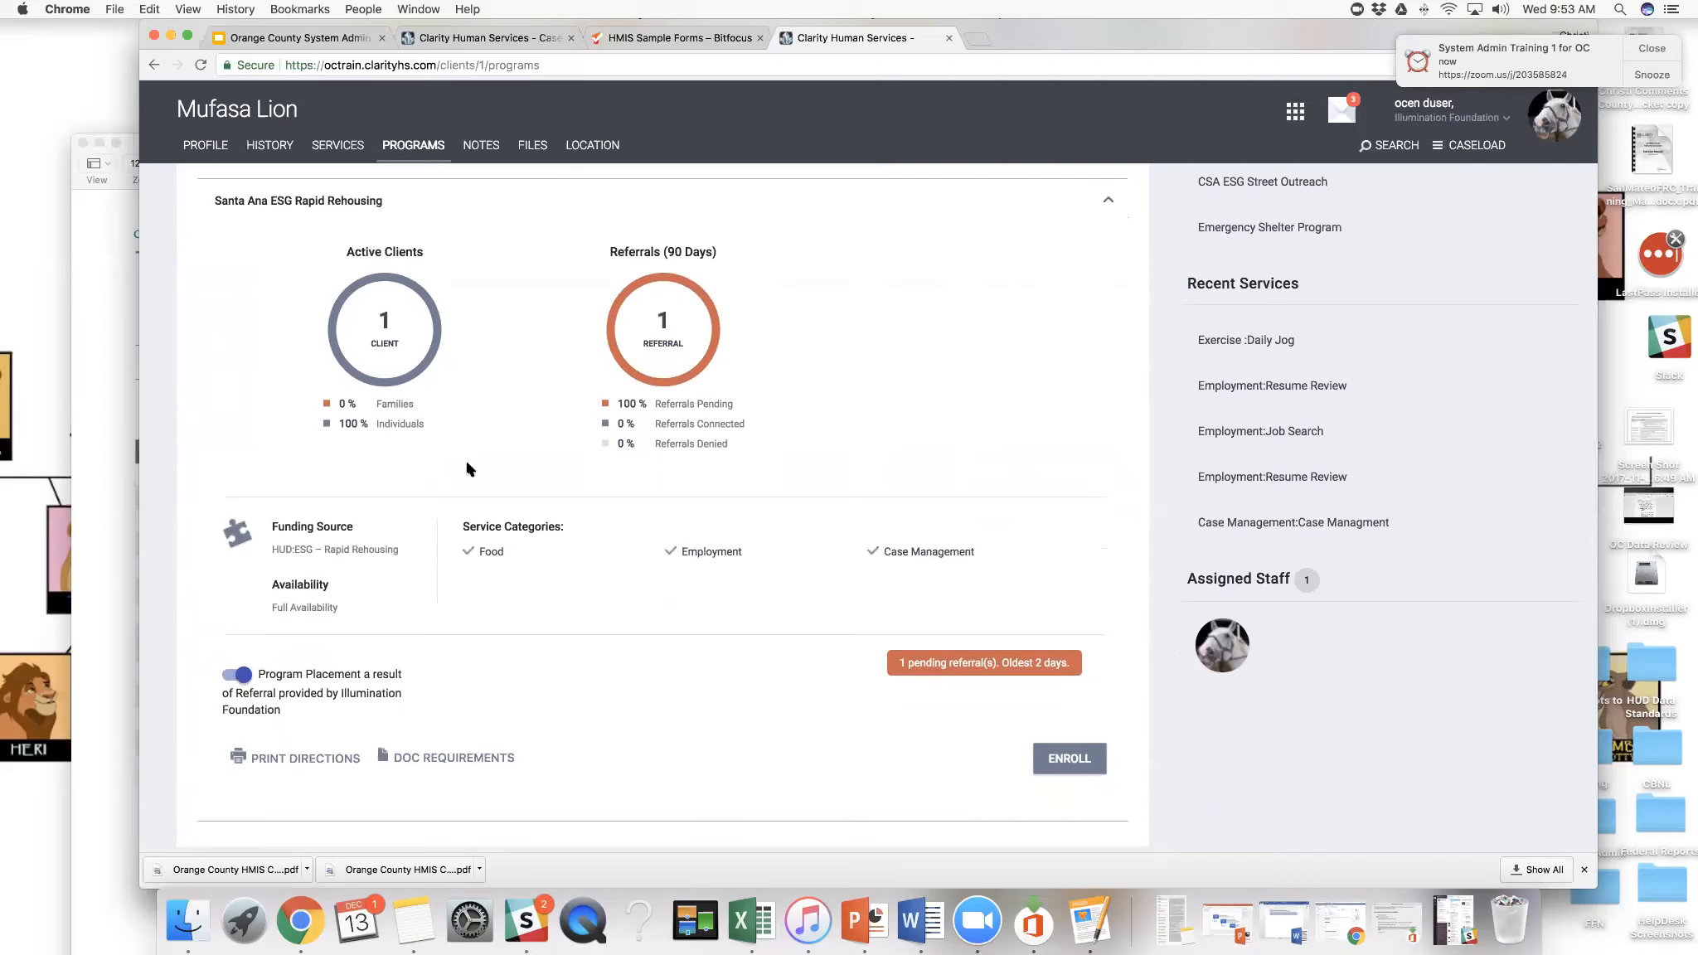
- Examine the Santa Ana ESG Rapid Rehousing program's funding source, availability, service categories and referral placement option
drag(300, 551, 397, 553)
scroll(331, 543, up, 1)
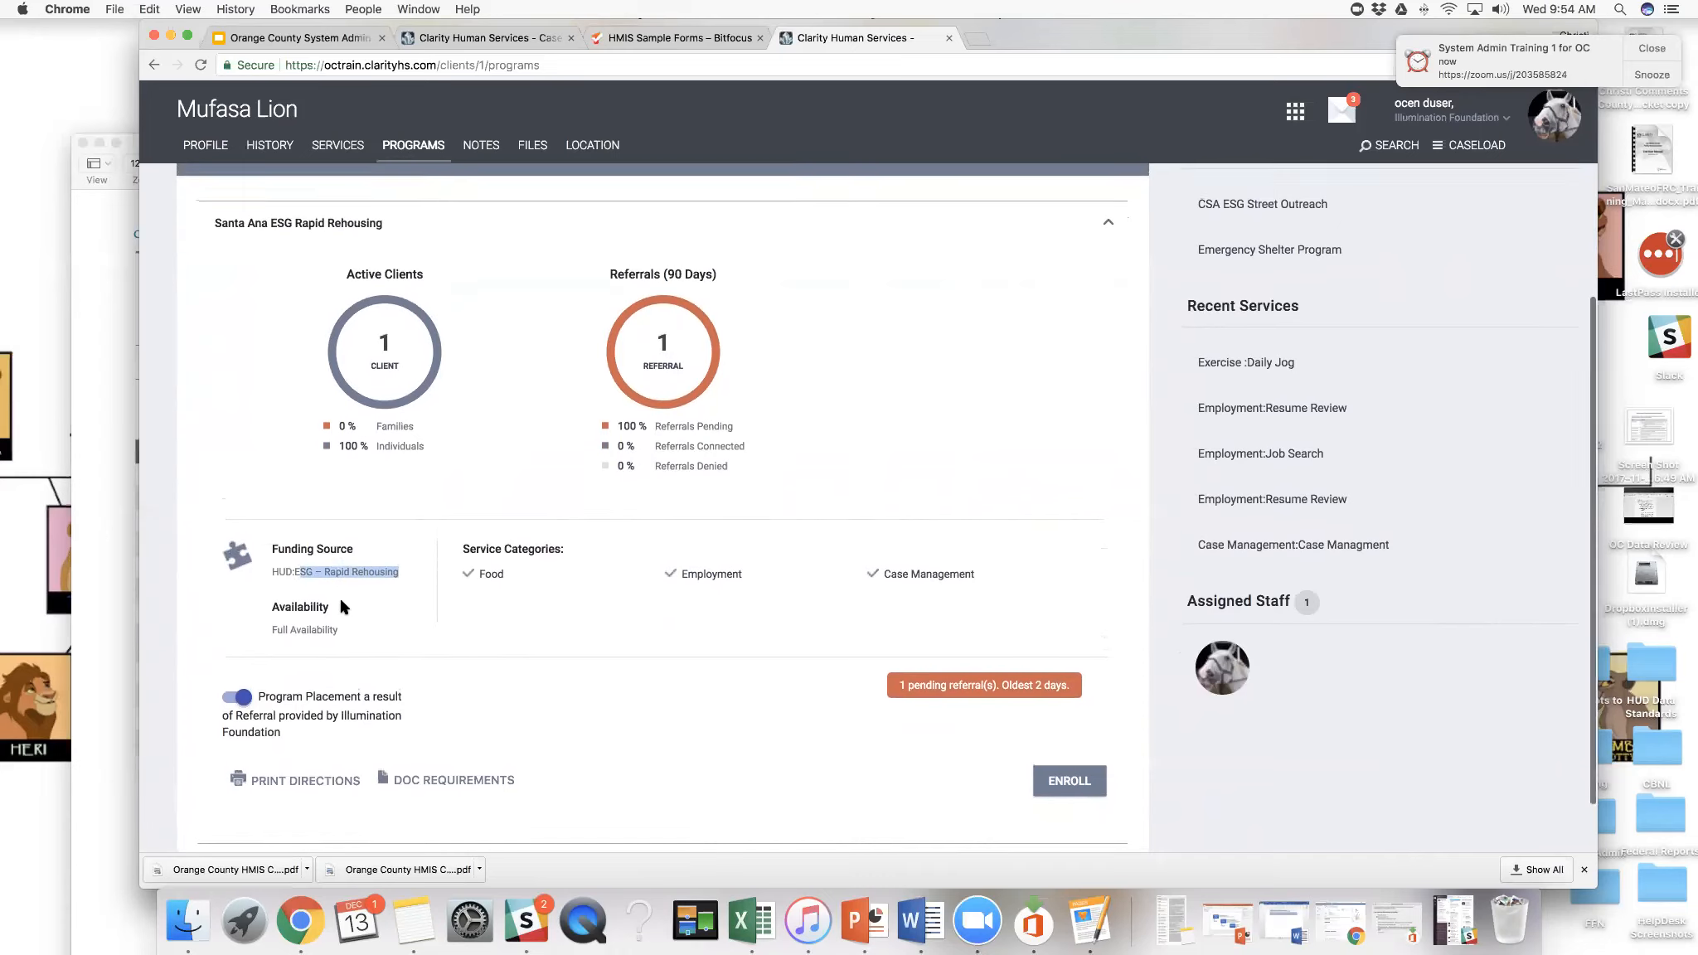
scroll(341, 606, up, 1)
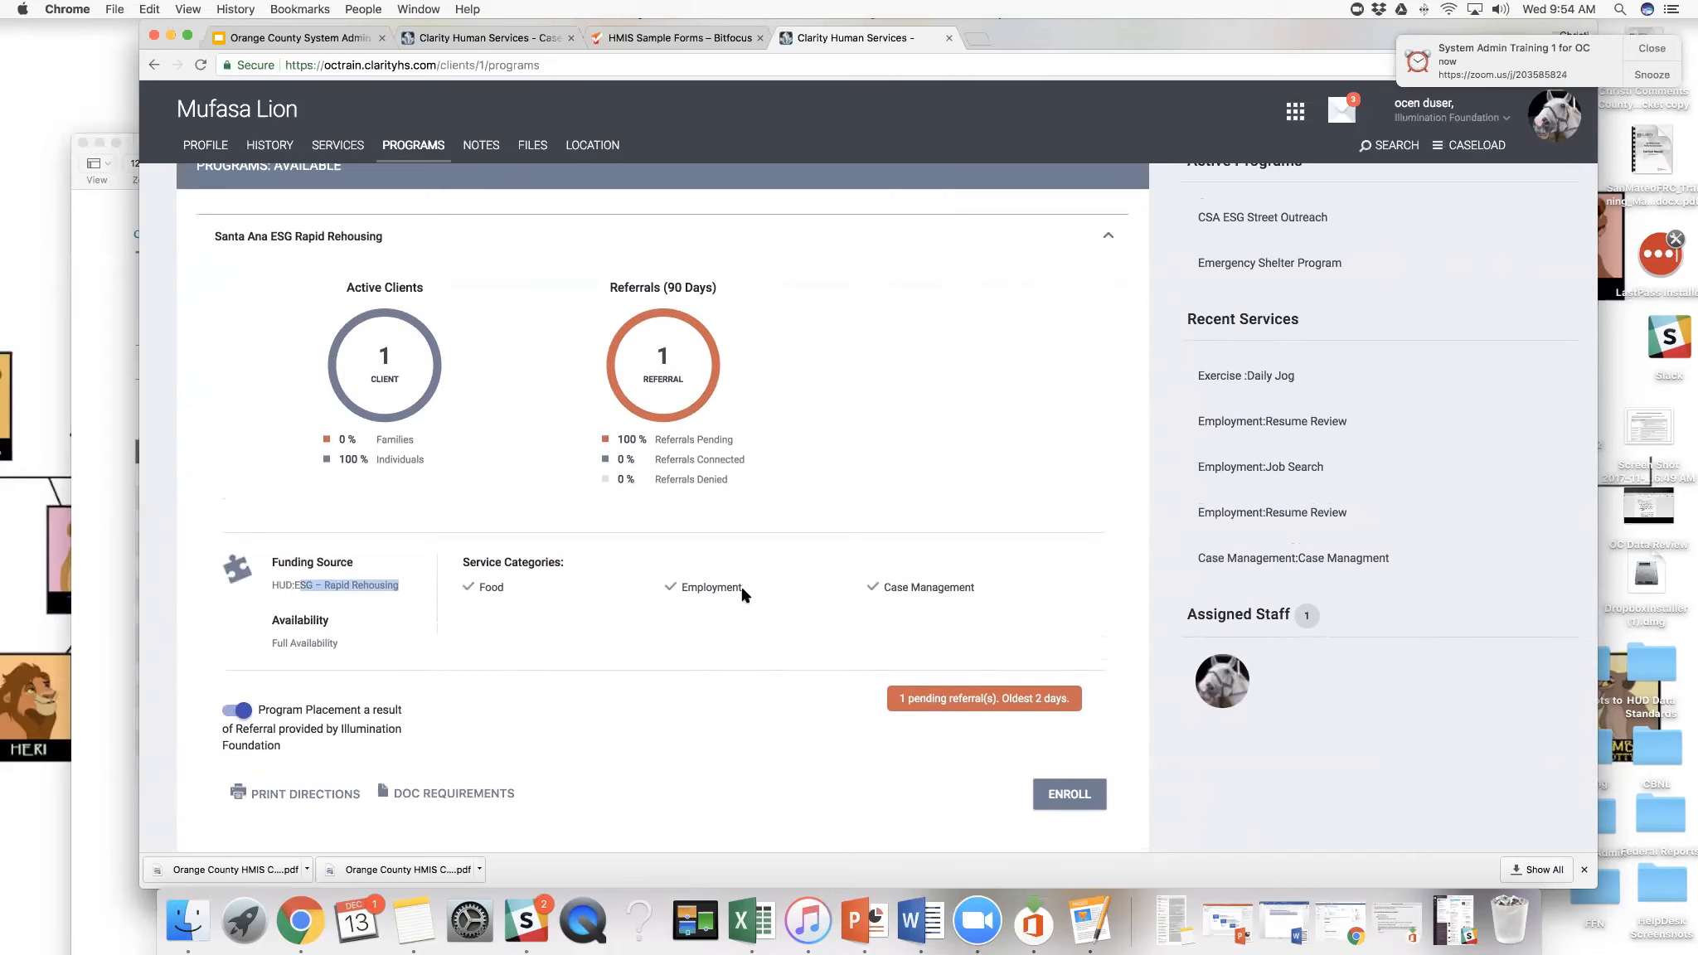
scroll(743, 593, up, 1)
scroll(743, 594, down, 2)
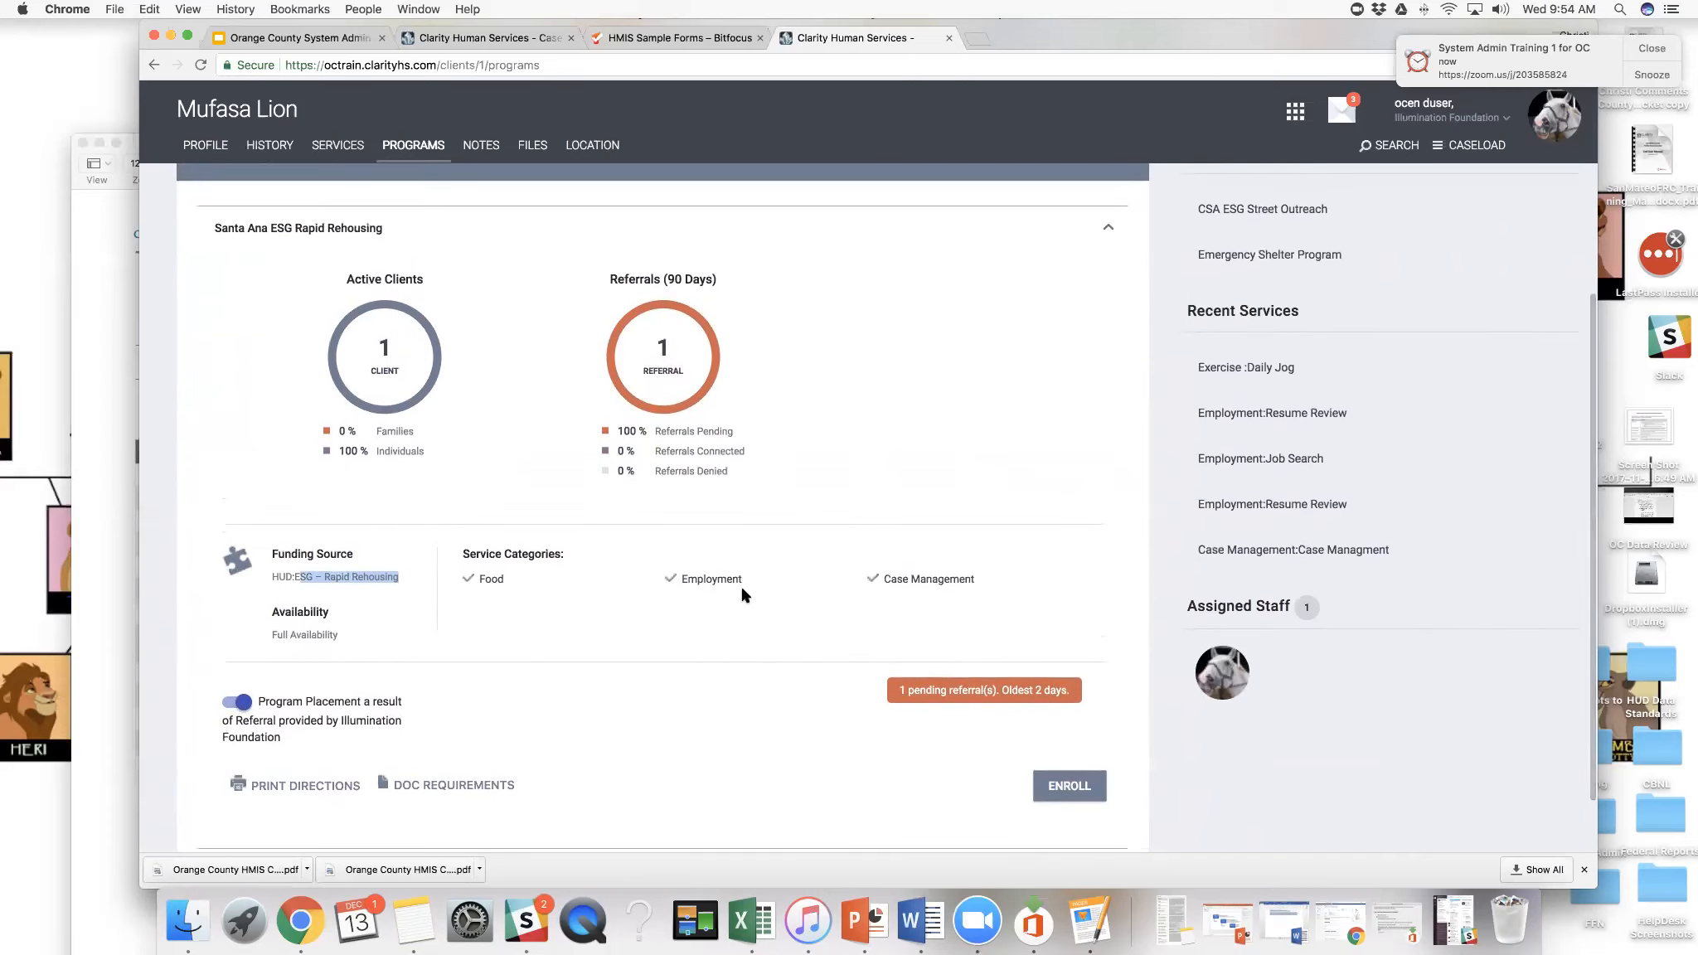
scroll(743, 594, down, 1)
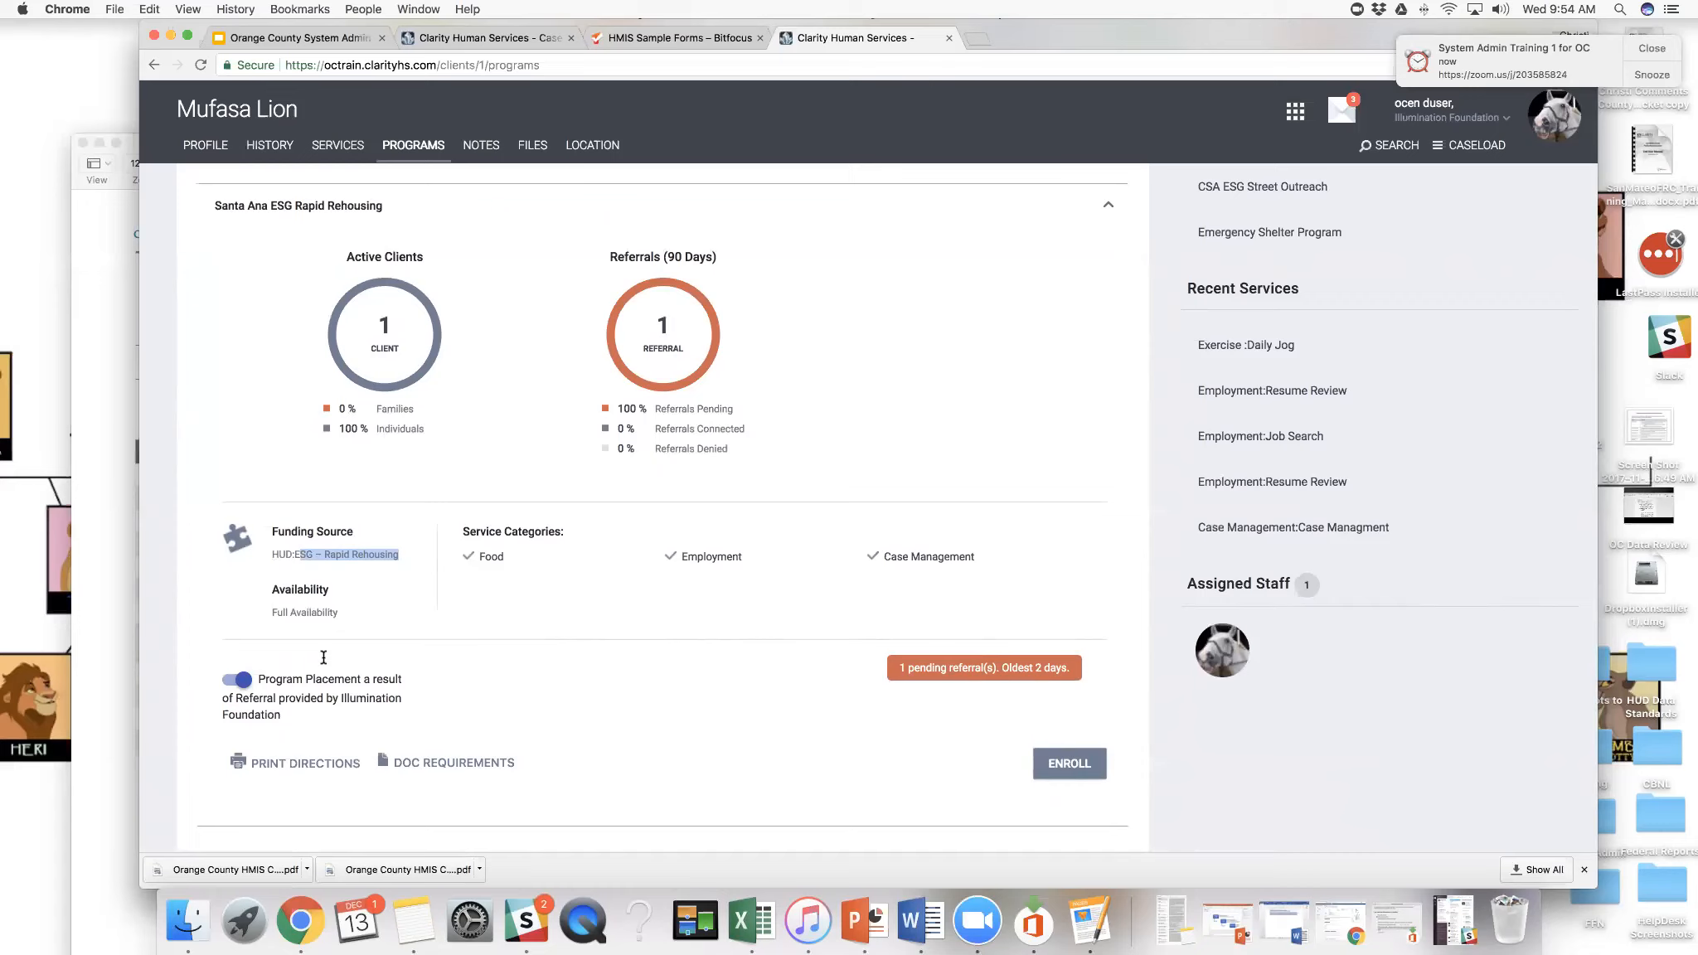
scroll(310, 680, down, 1)
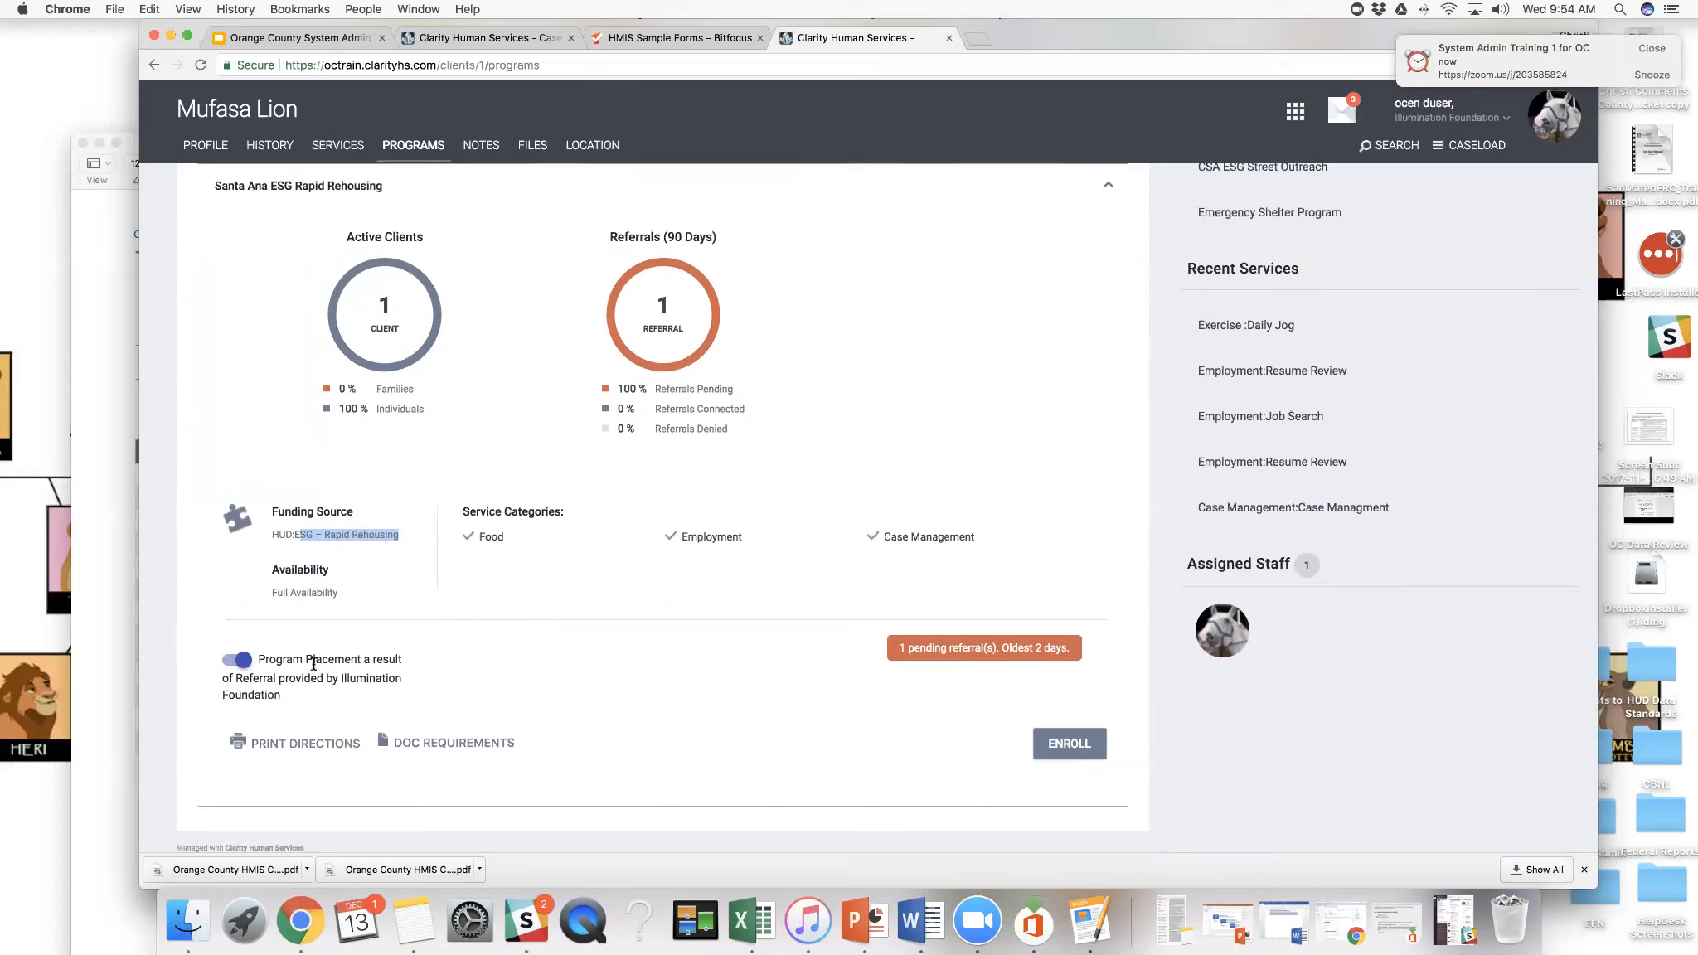
- Open the case manager list in the caseload and view the client's Santa Ana ESG Rapid Rehousing referral
click(1455, 150)
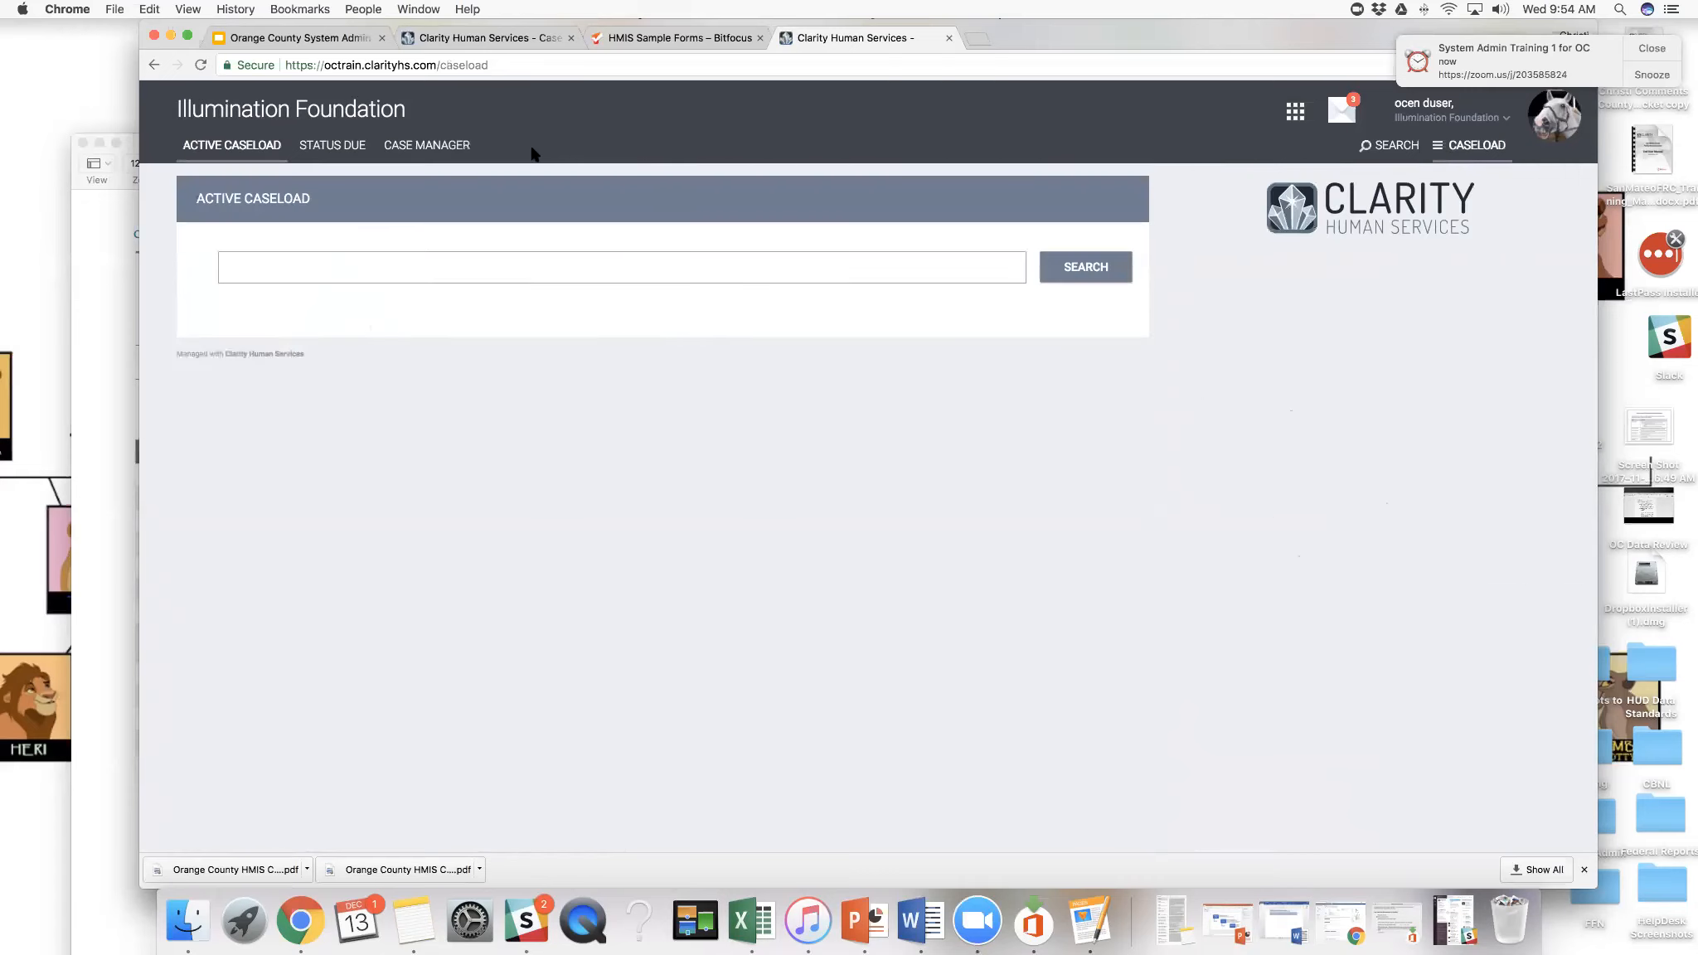
click(451, 152)
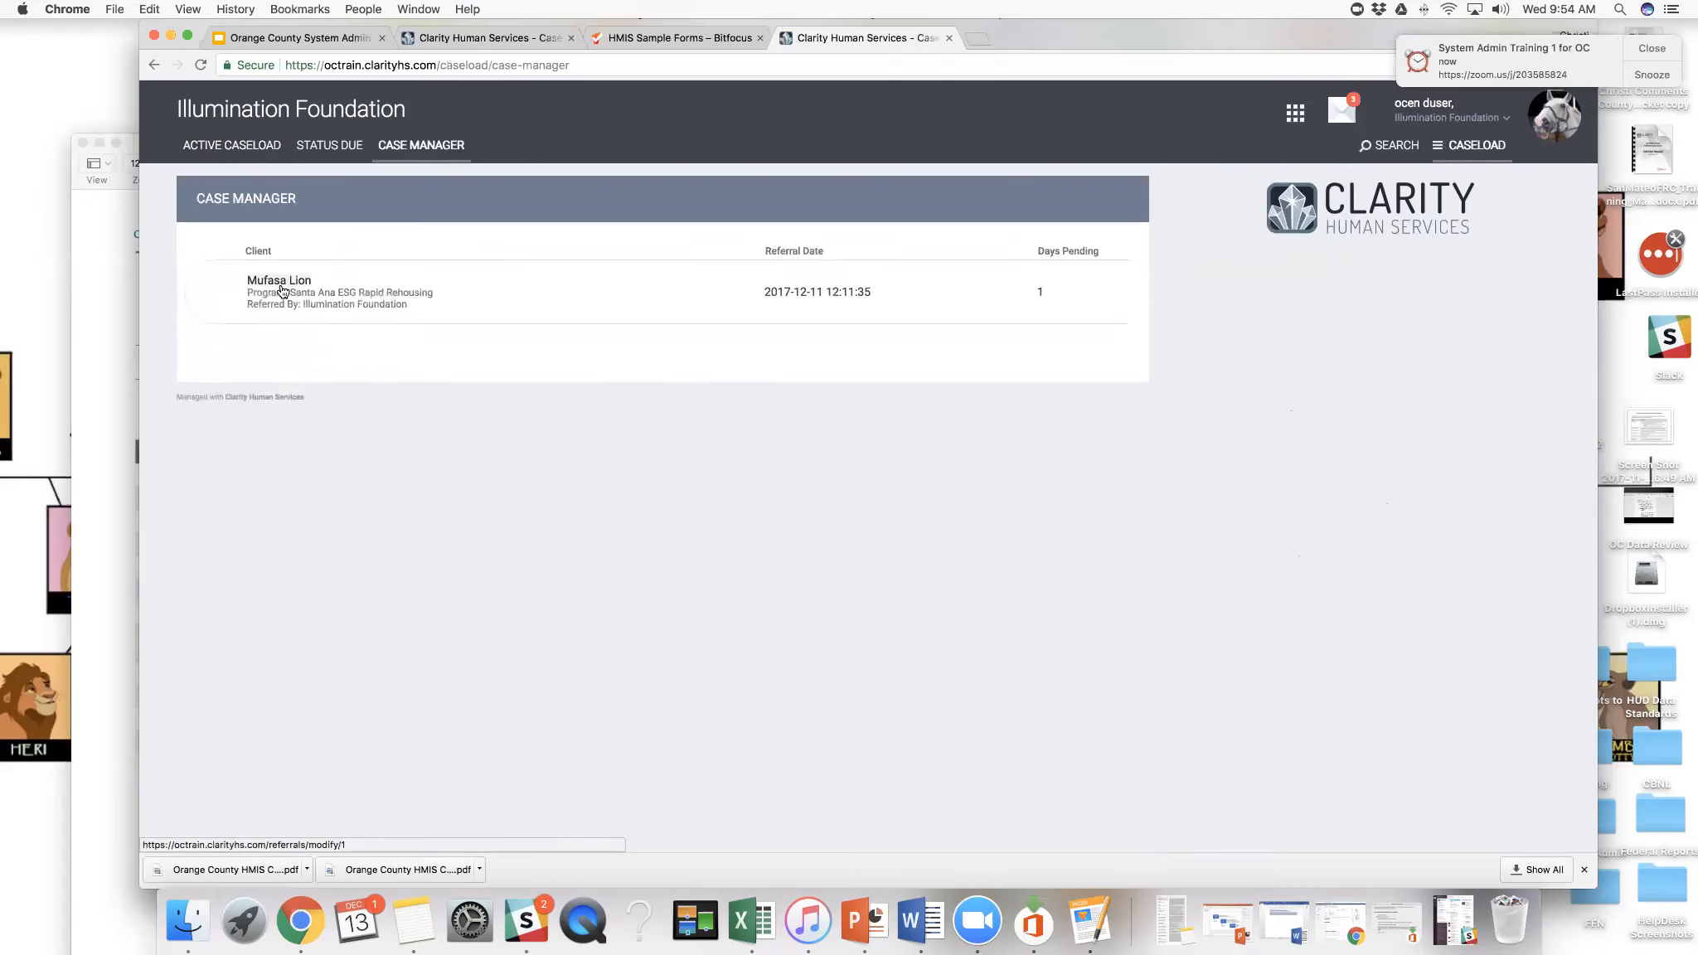
click(308, 286)
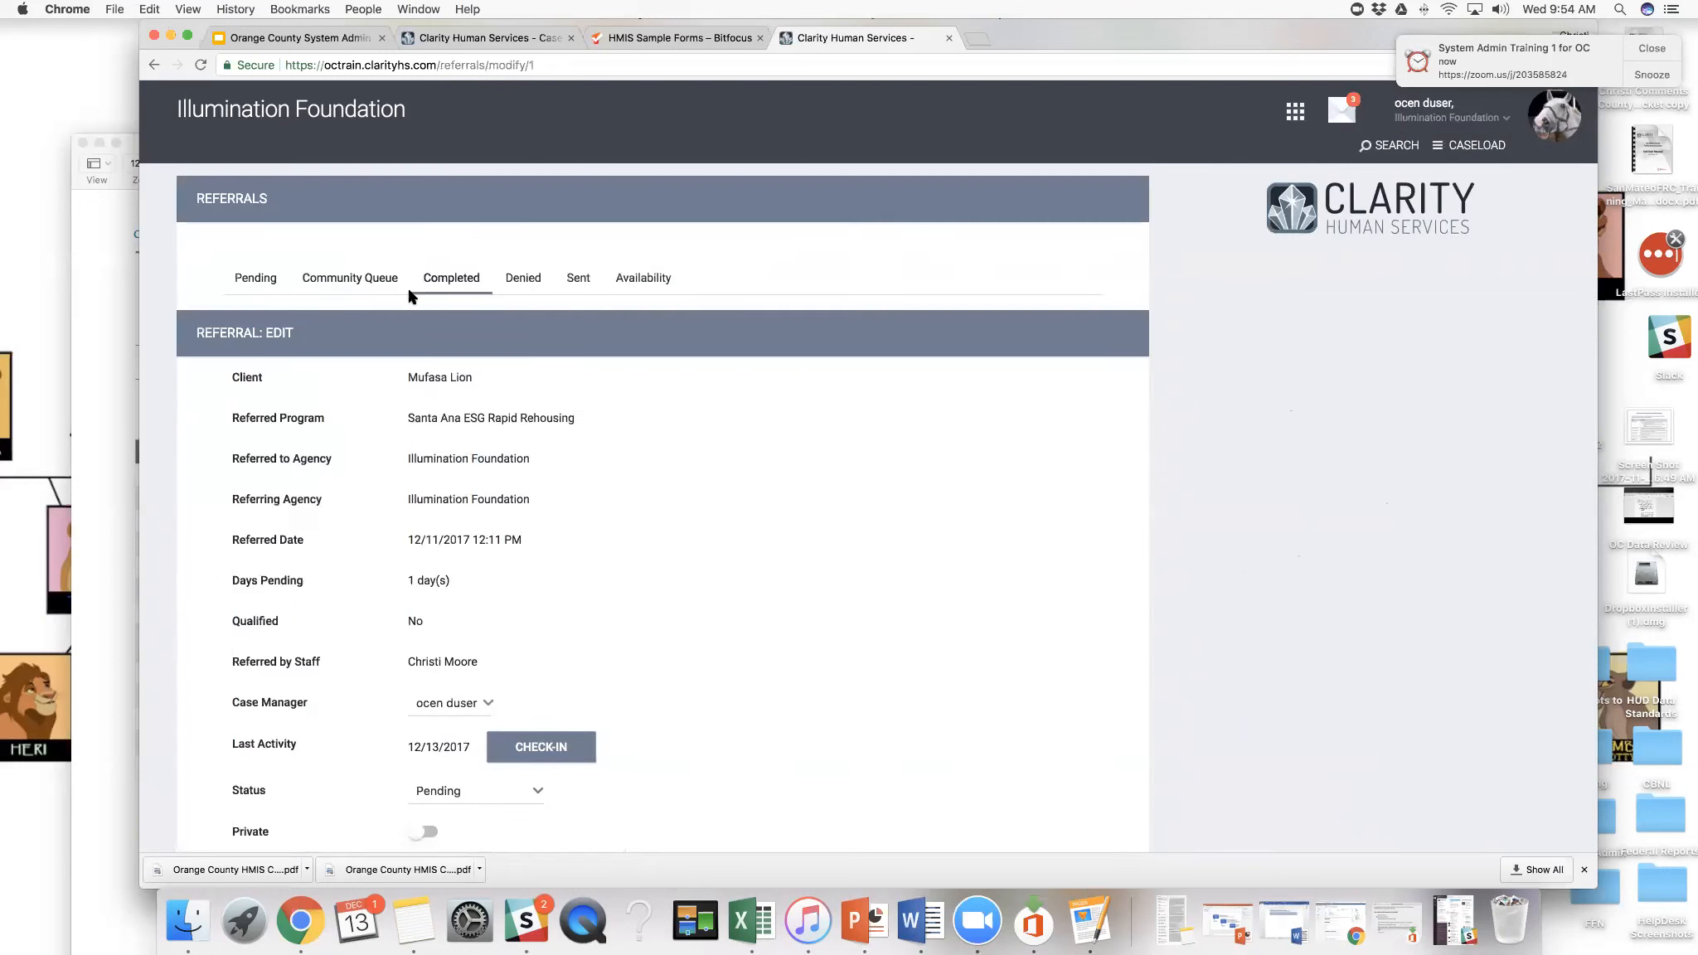
- Return to the client's profile through the client search and review the public alert banner
click(1382, 154)
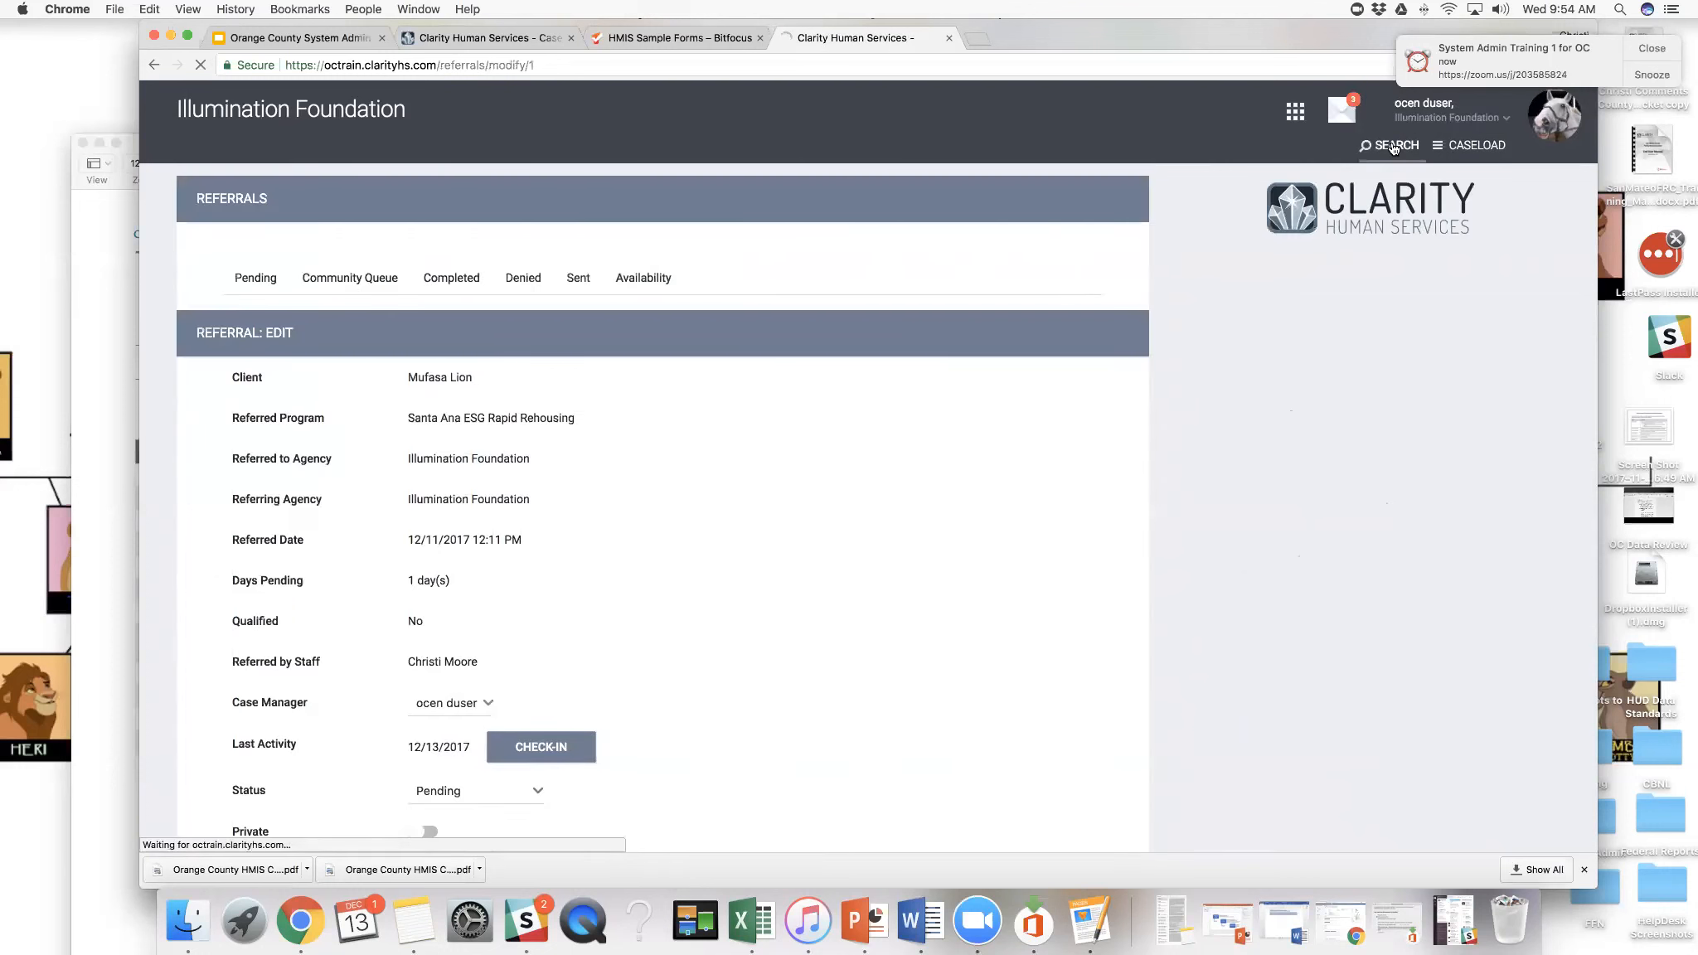
click(1199, 253)
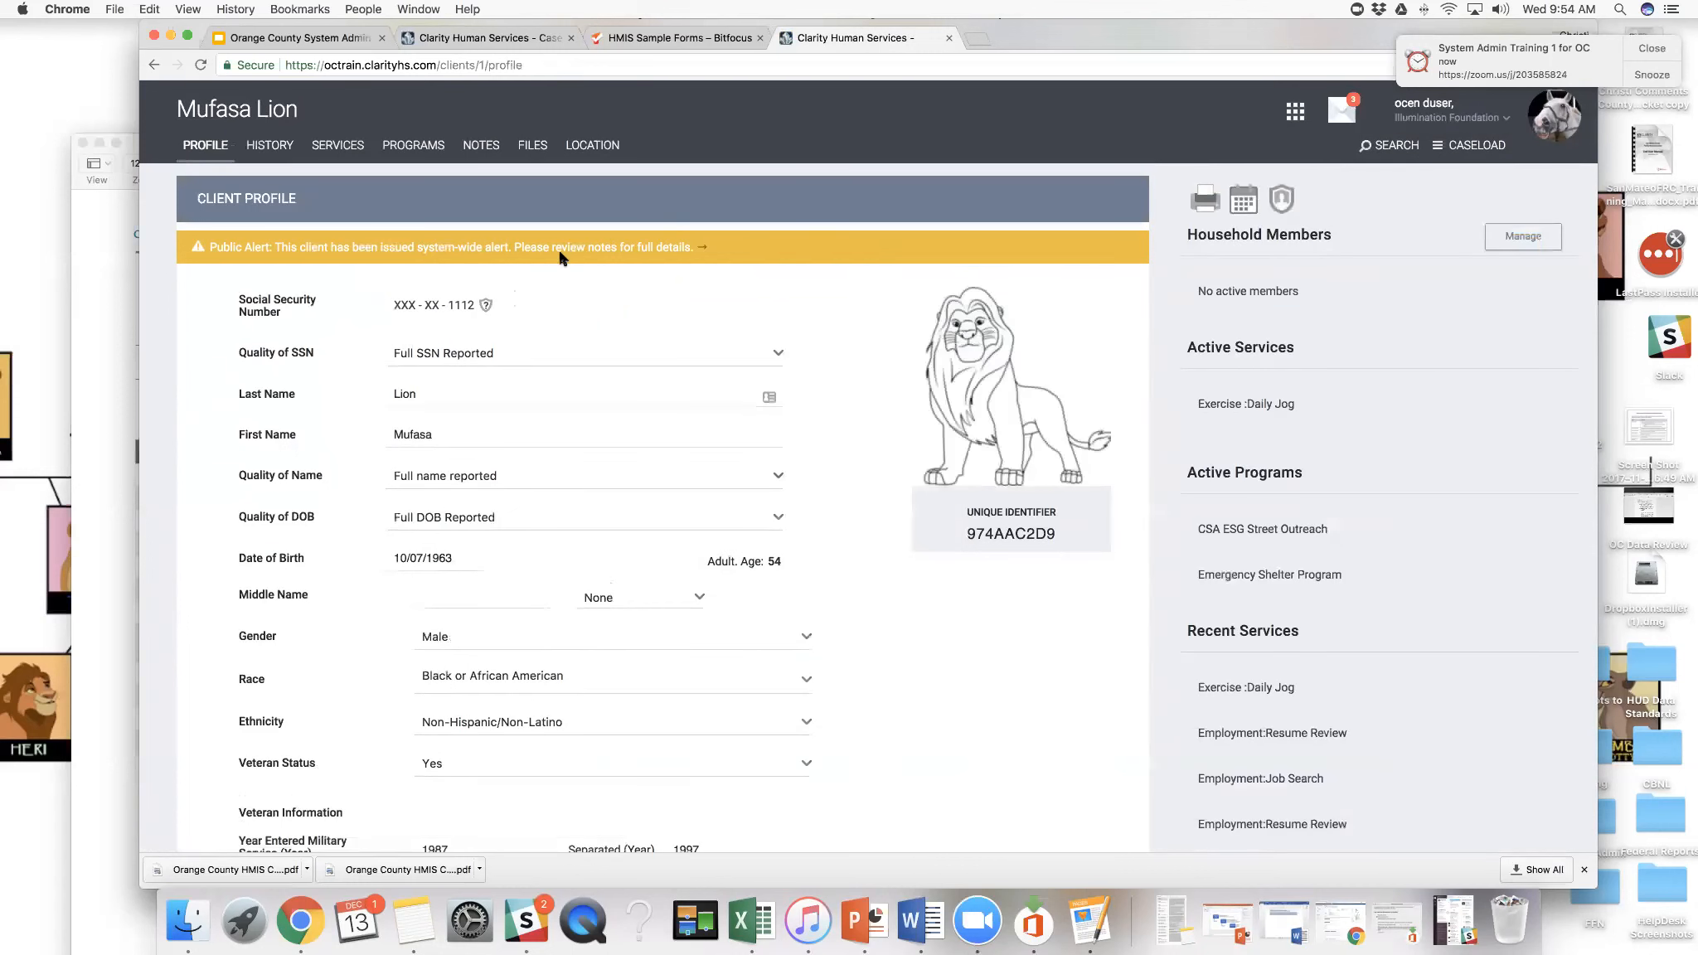
drag(586, 248, 728, 256)
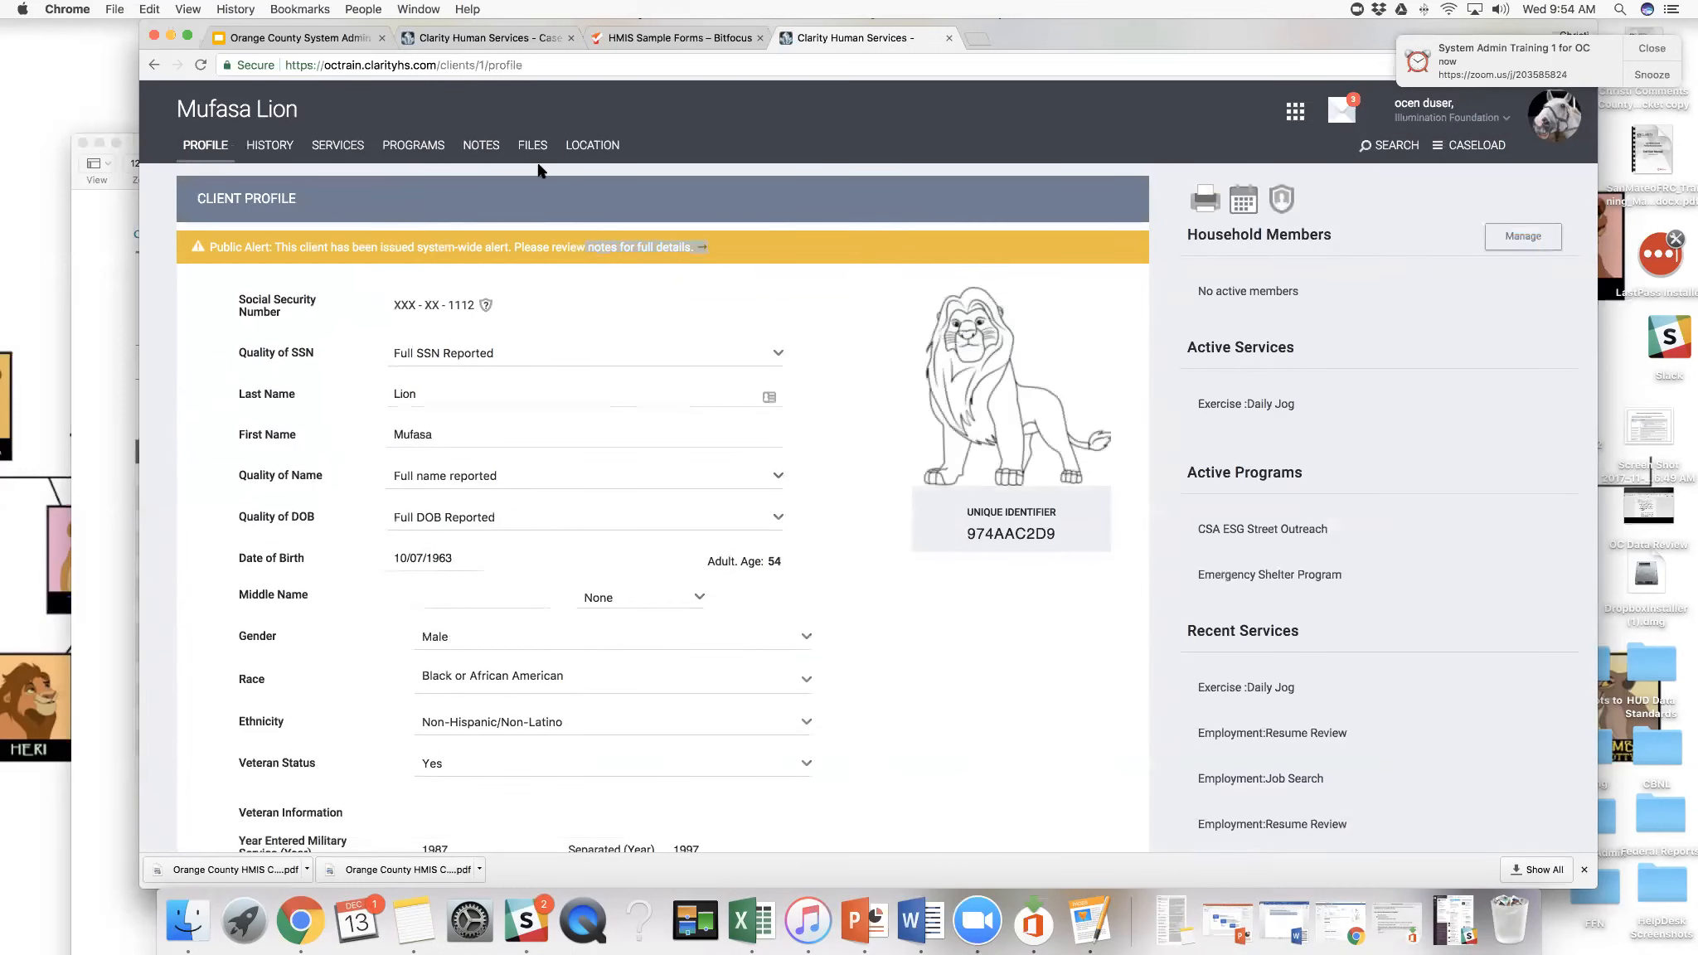
- Reopen the client's programs and expand Santa Ana ESG Rapid Rehousing to view the referral placement and enrollment options
click(423, 146)
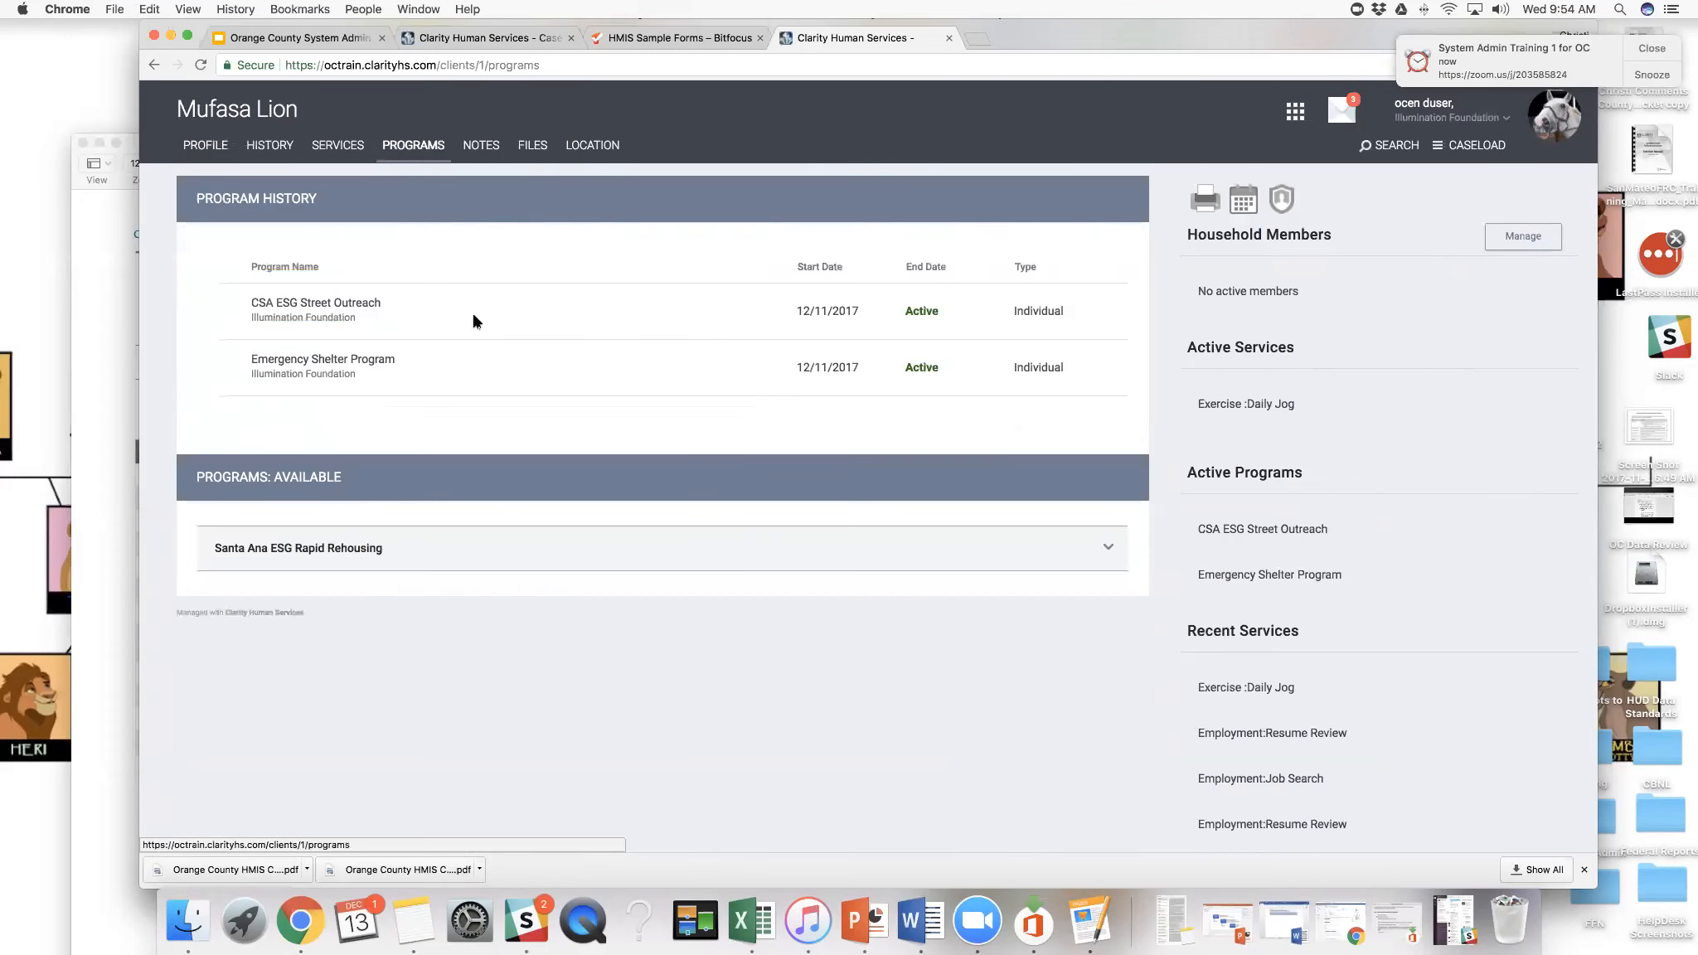
click(1108, 547)
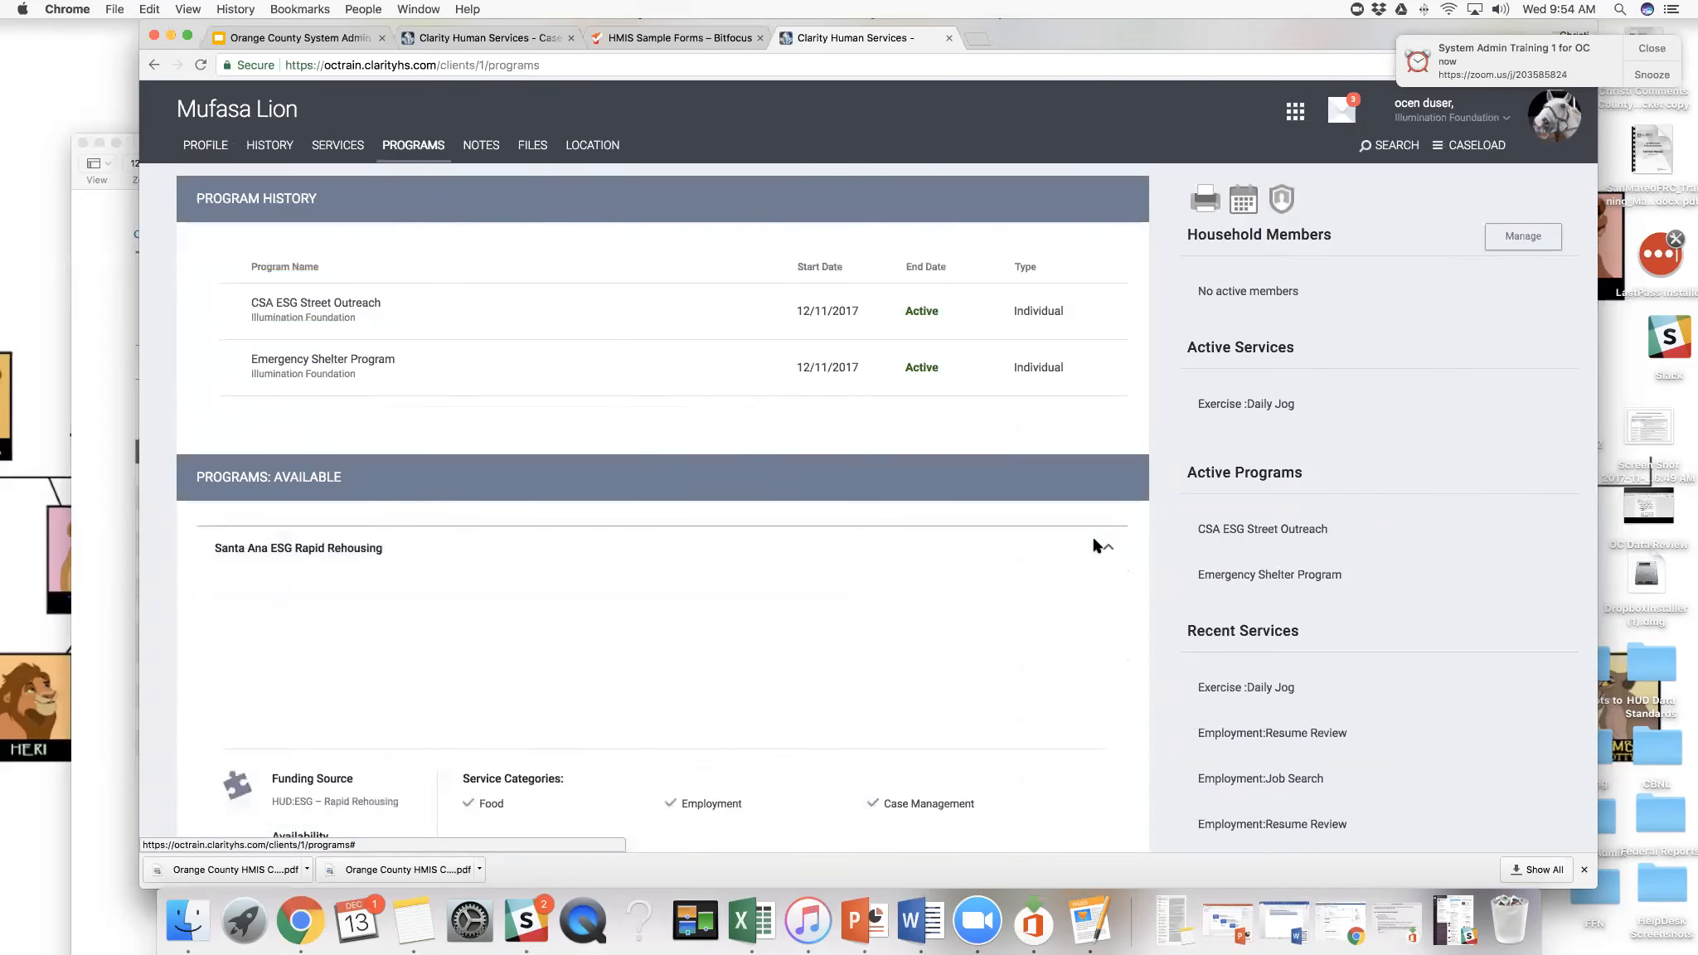
scroll(1096, 546, down, 2)
scroll(1096, 545, down, 4)
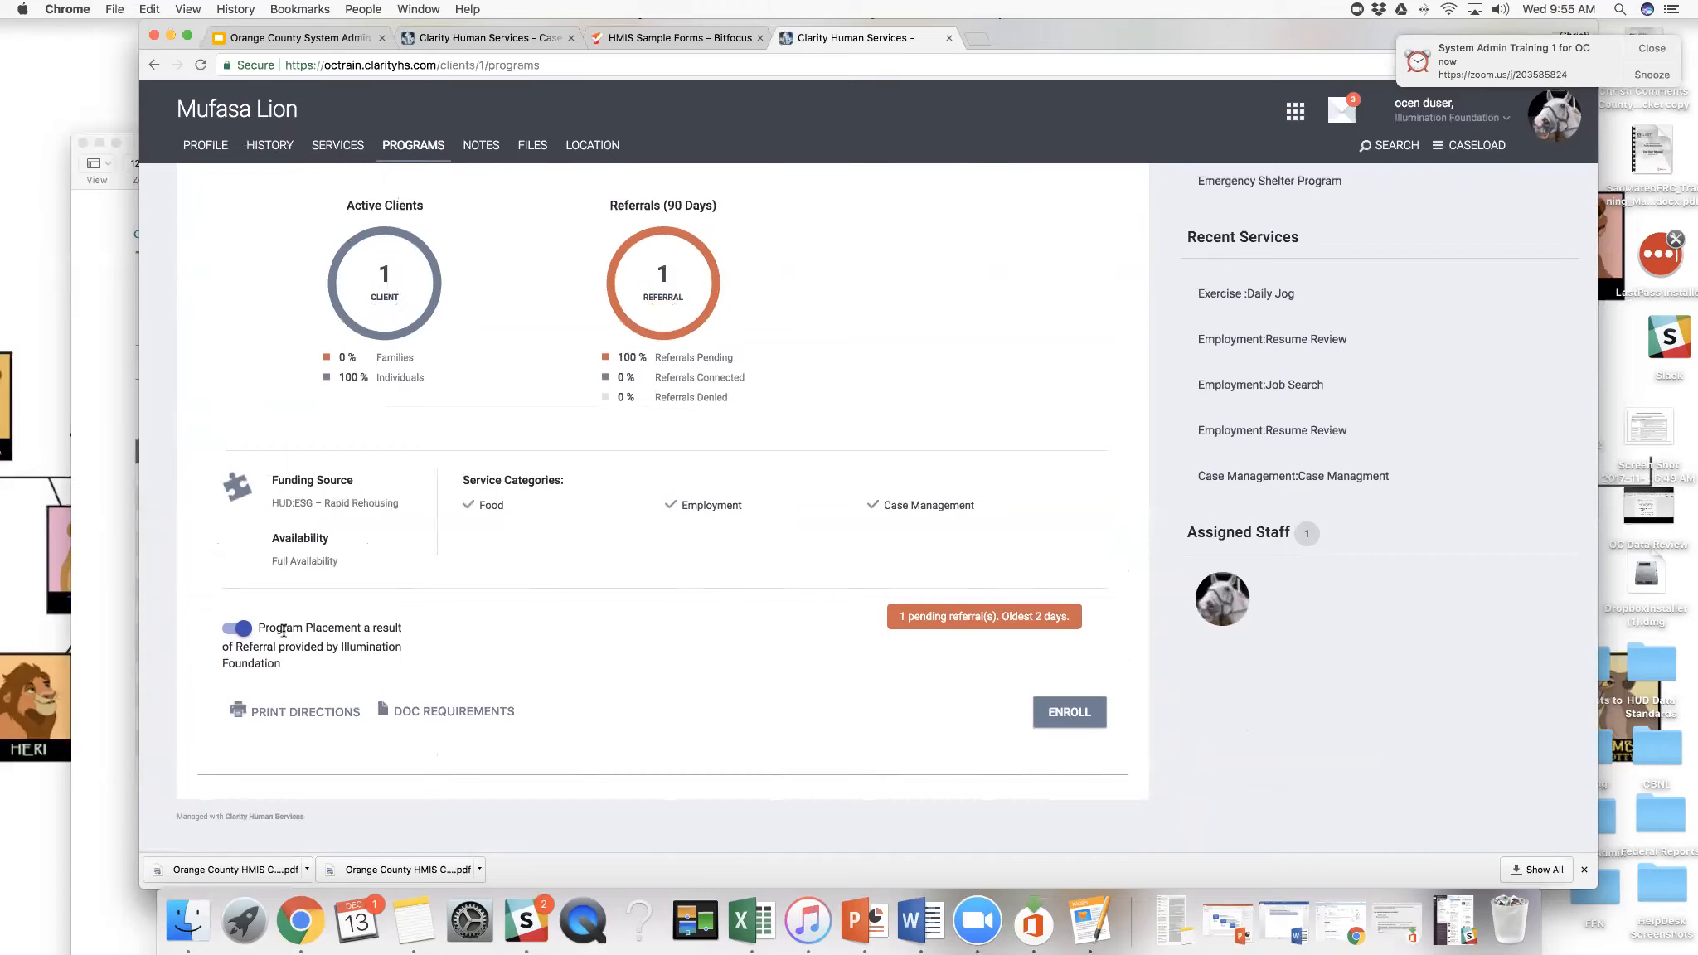
- Start enrolling the client in Santa Ana ESG Rapid Rehousing with a Project Start Date of 12/13/2017
drag(282, 631, 403, 661)
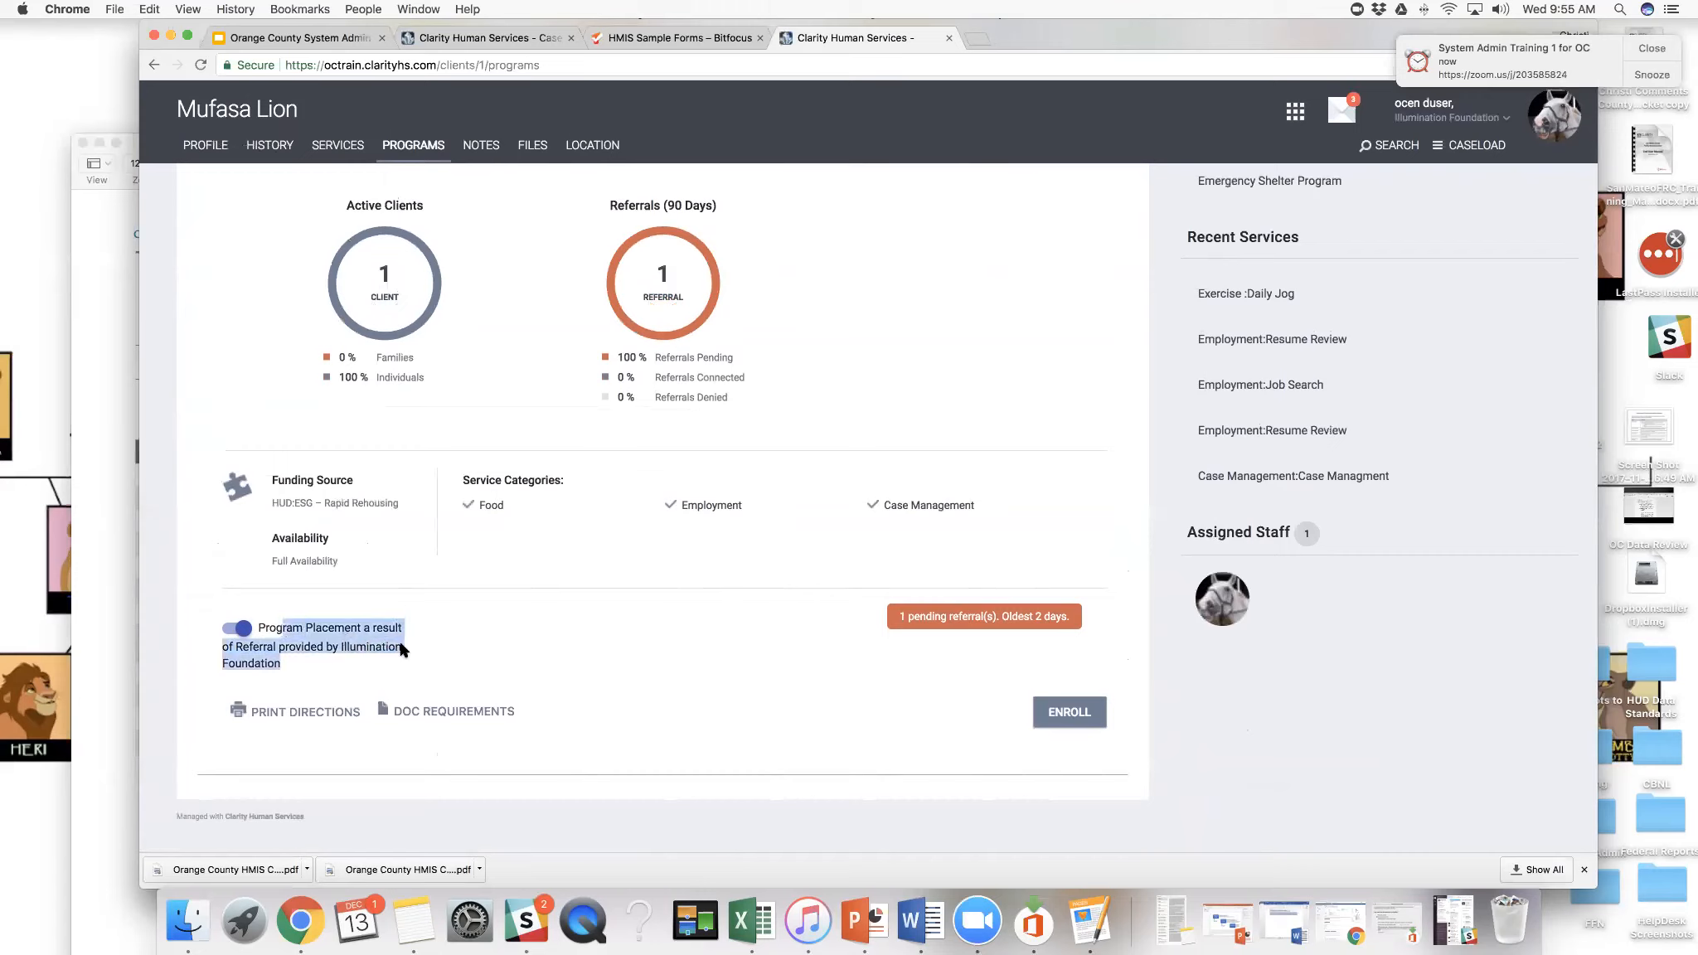
click(1059, 716)
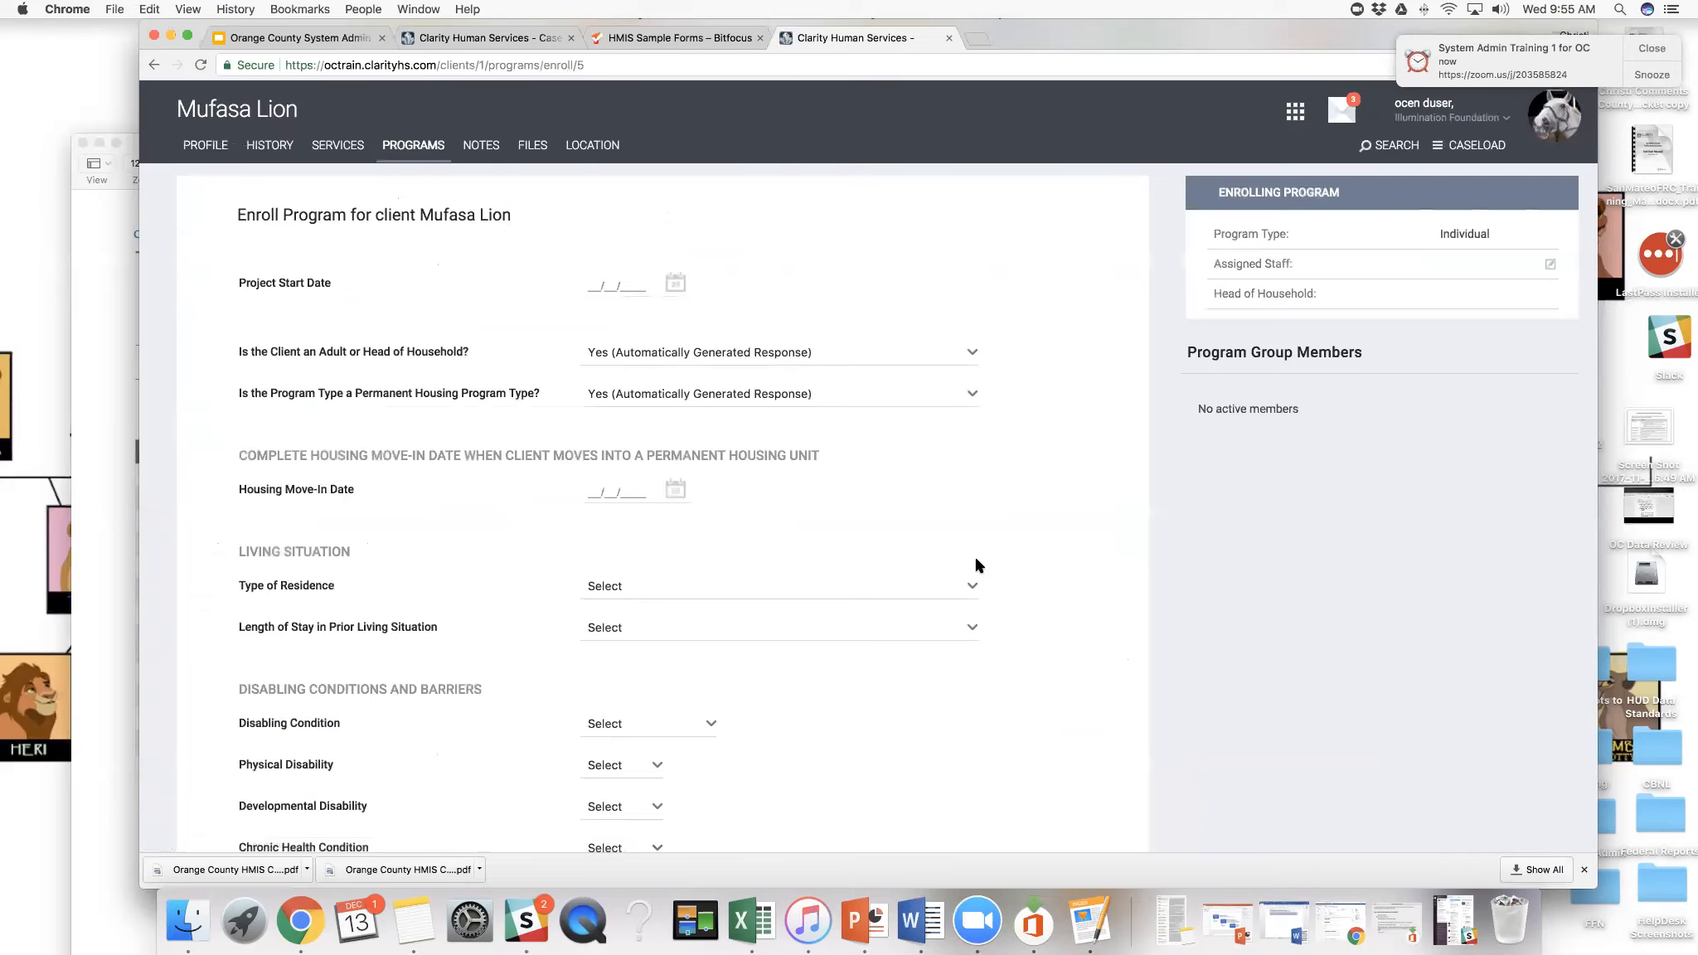
click(676, 283)
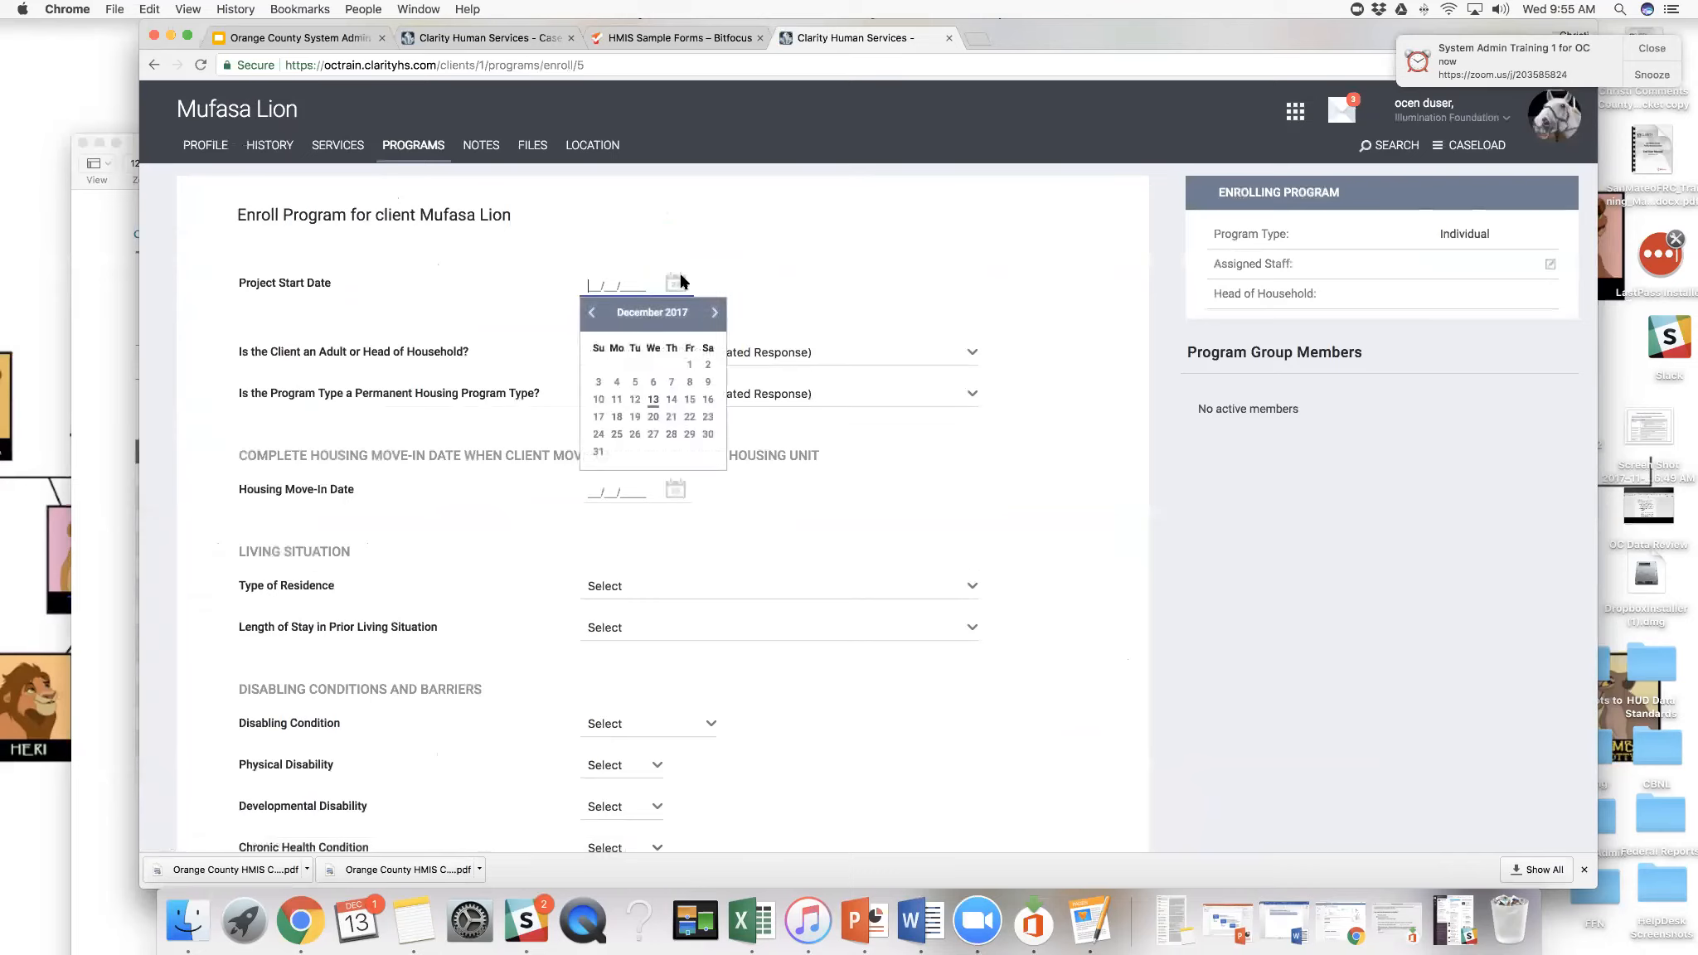
click(655, 399)
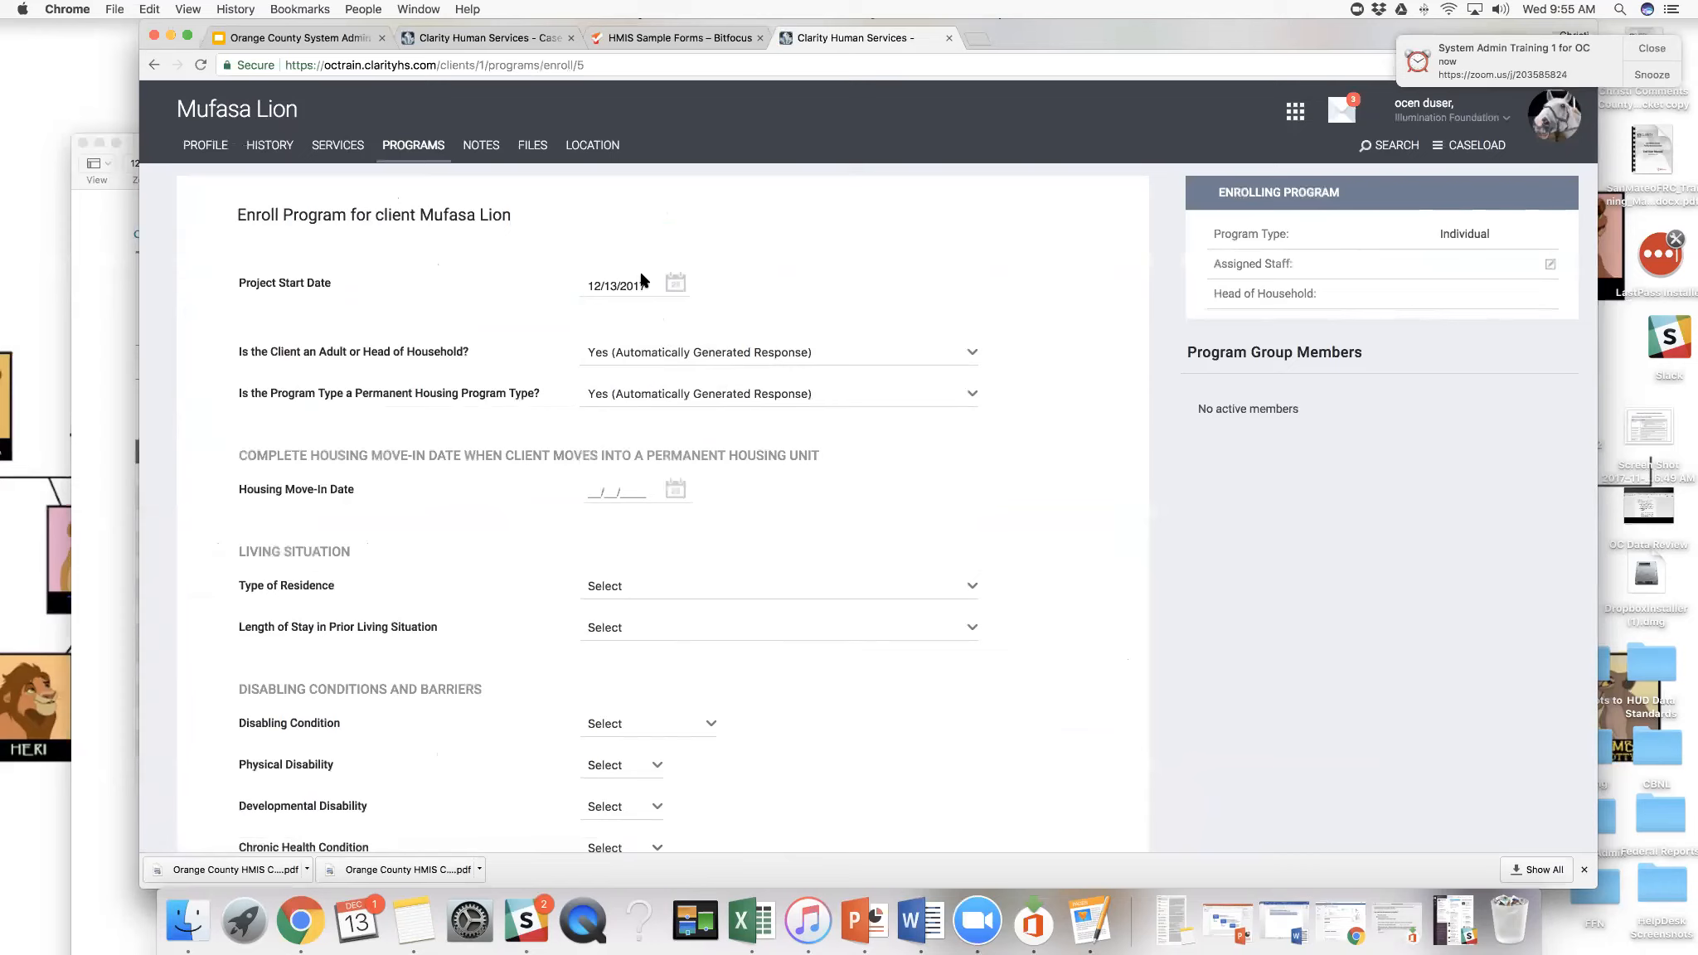
- Check the response options for the adult or head of household and permanent housing program type questions
click(666, 355)
click(667, 355)
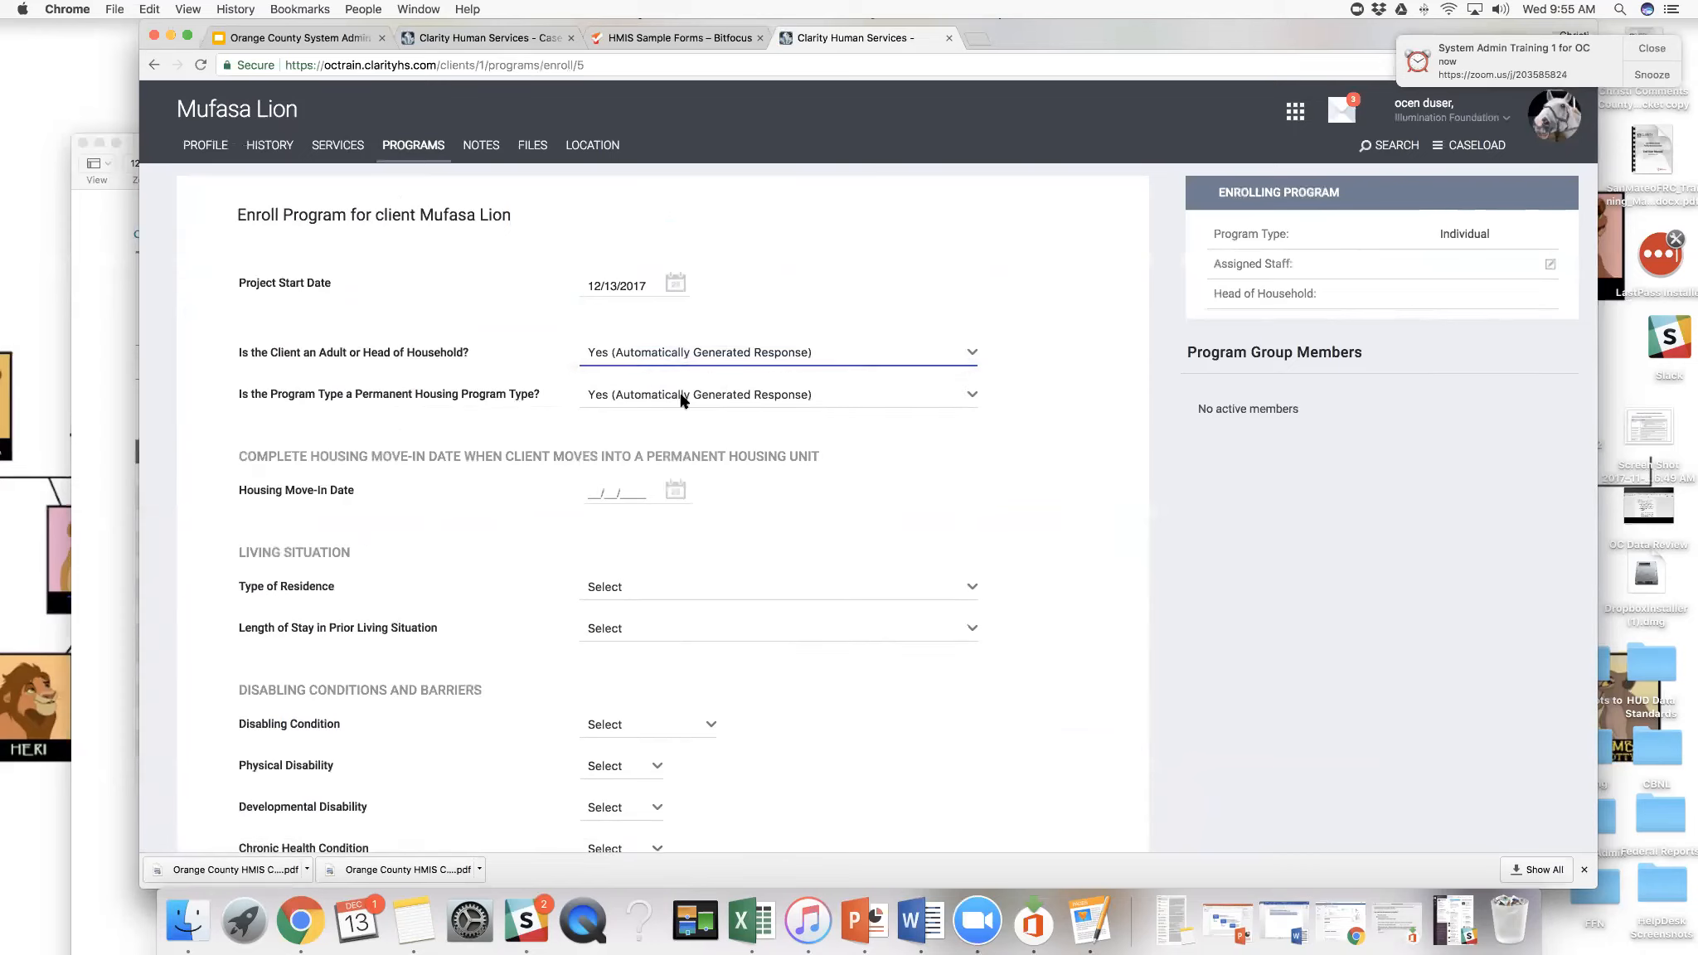
click(683, 400)
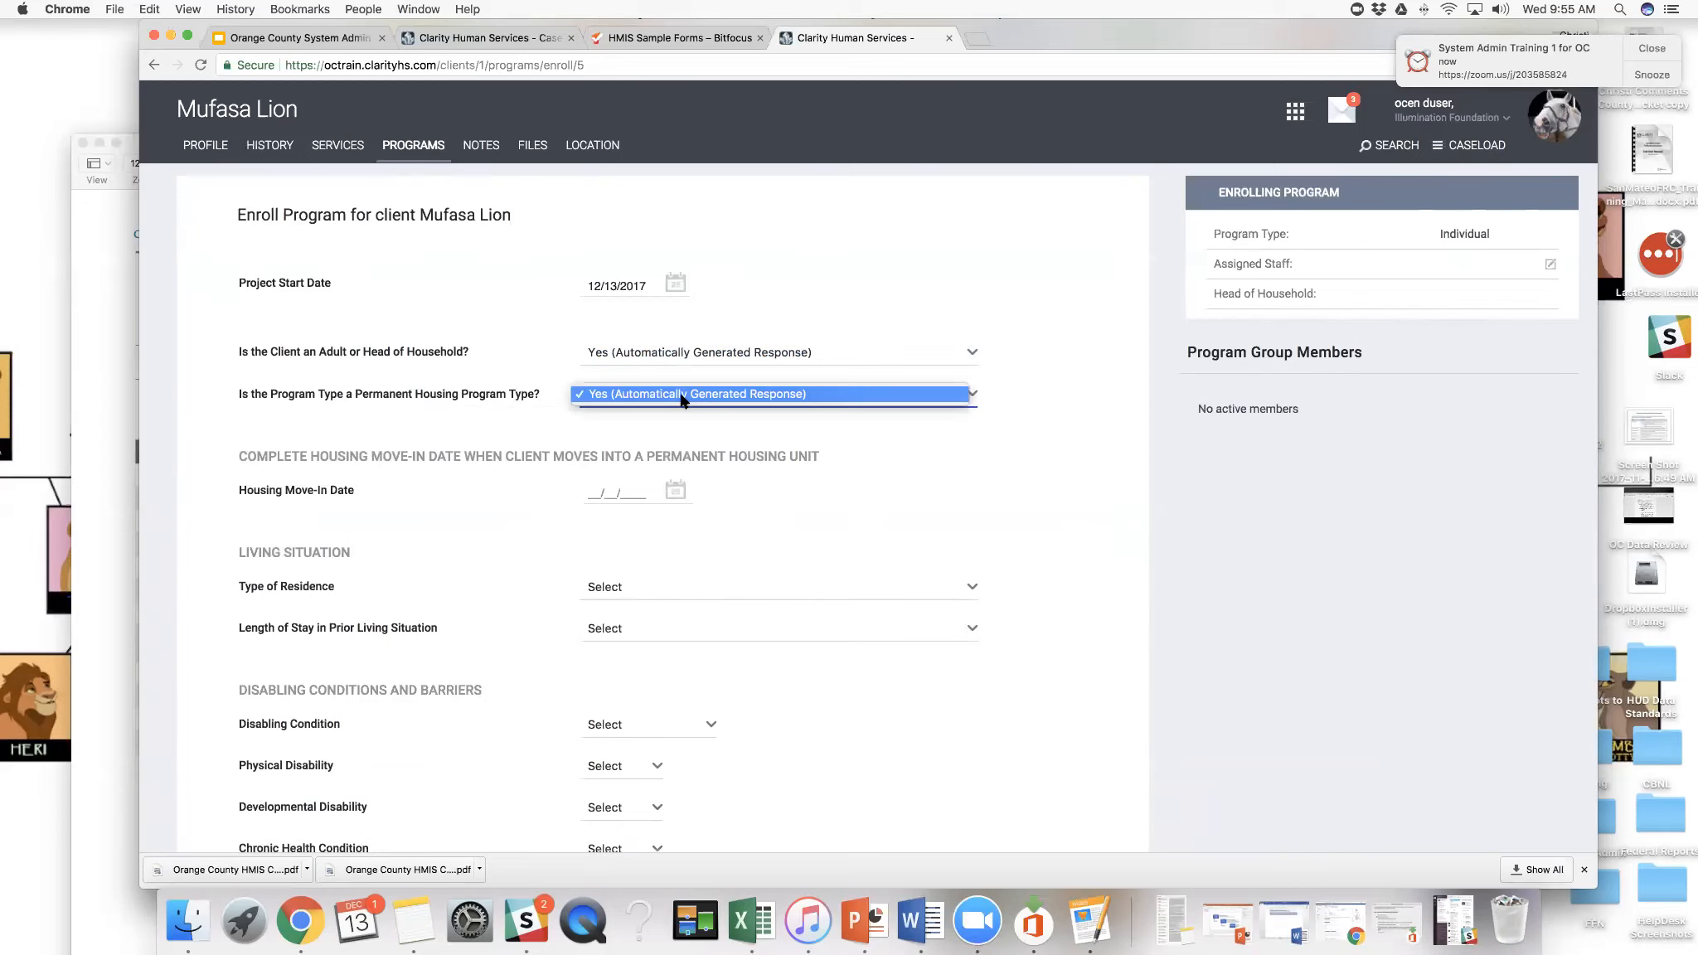
click(681, 396)
scroll(680, 406, down, 2)
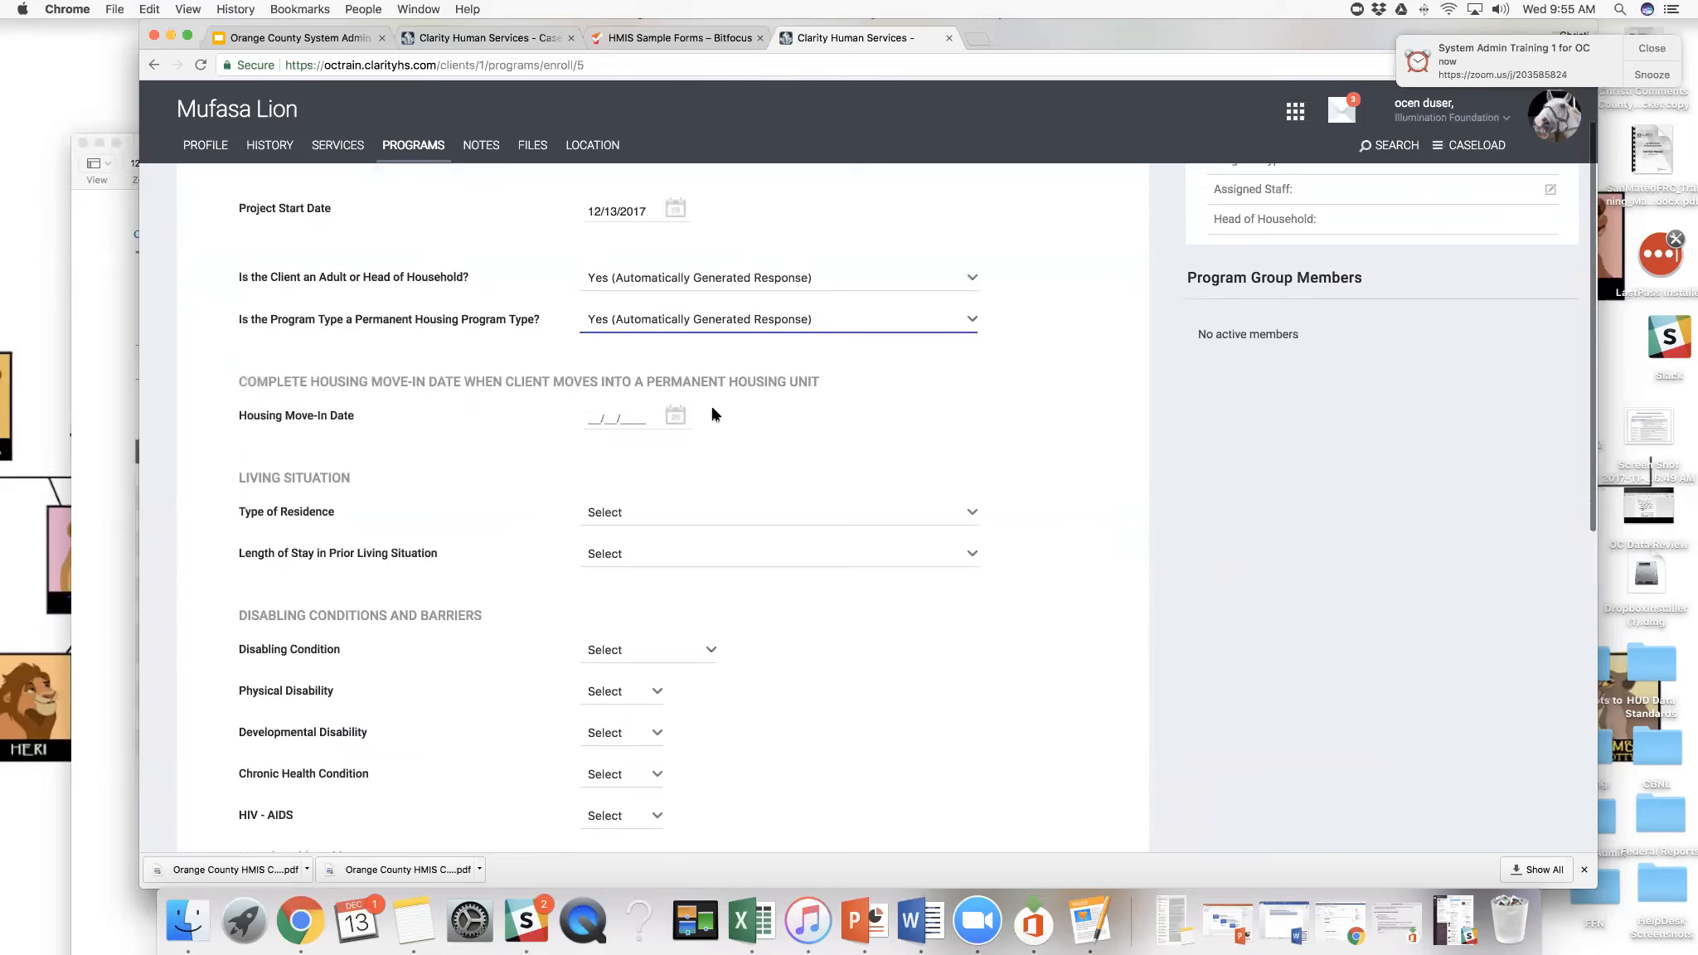
- Examine the enrollment form's housing move-in, living situation and disabling condition sections, including the Type of Residence options
scroll(712, 414, down, 1)
scroll(712, 414, down, 1)
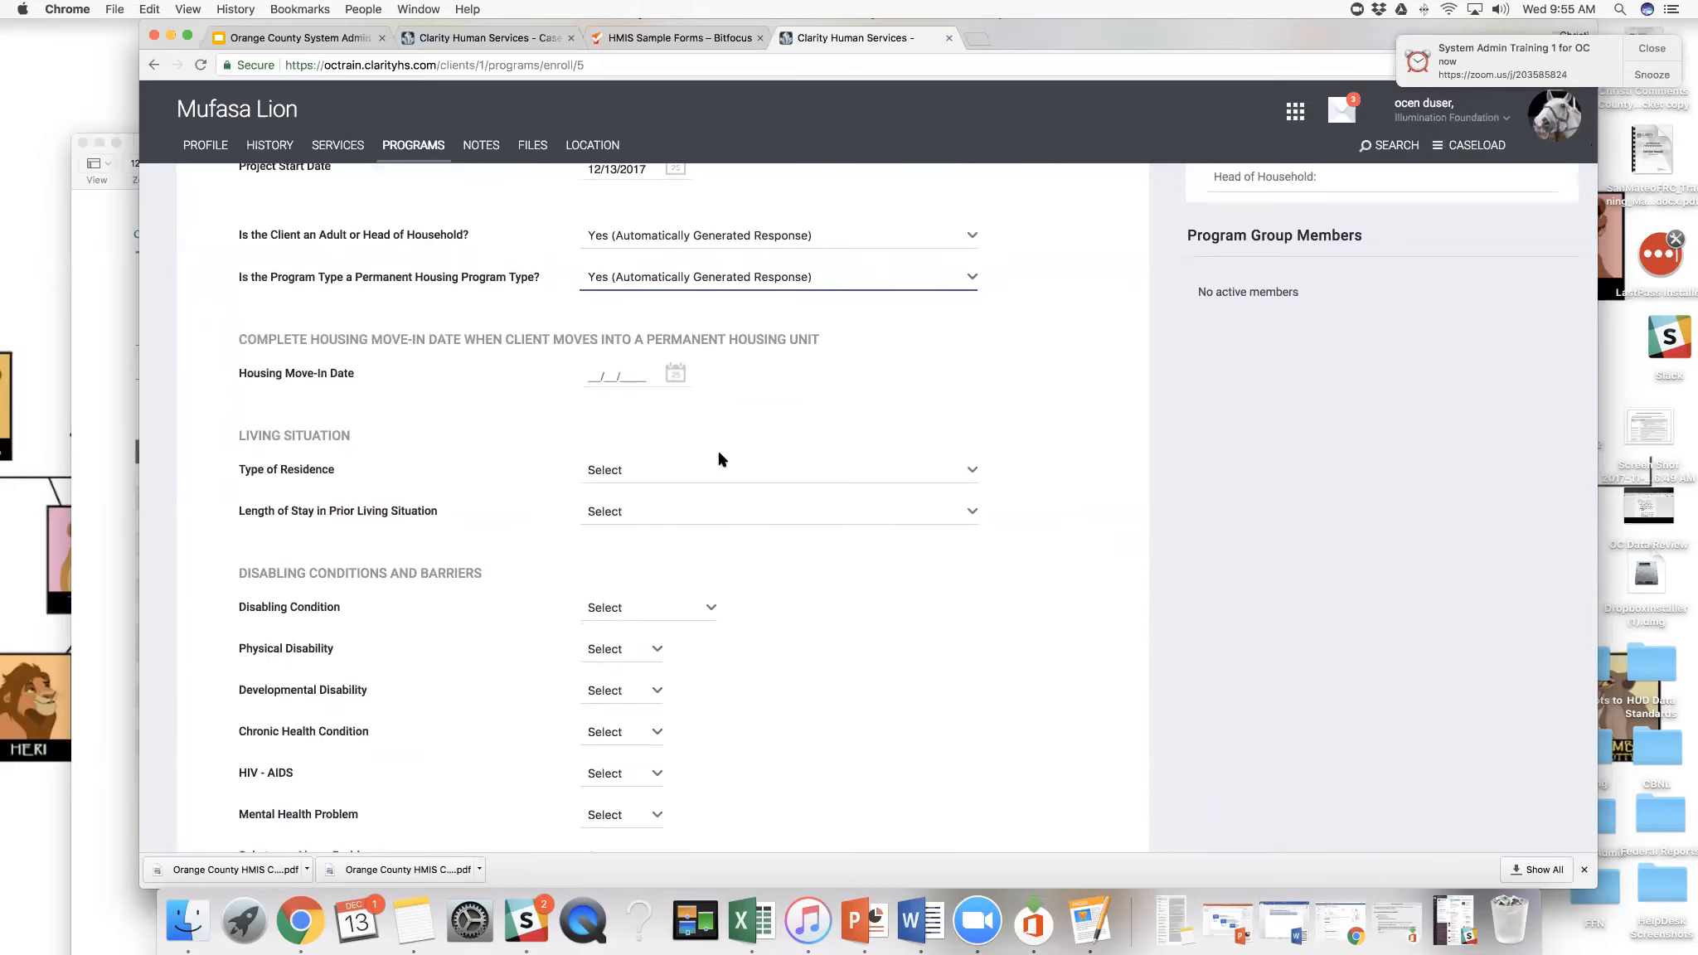
scroll(719, 458, down, 2)
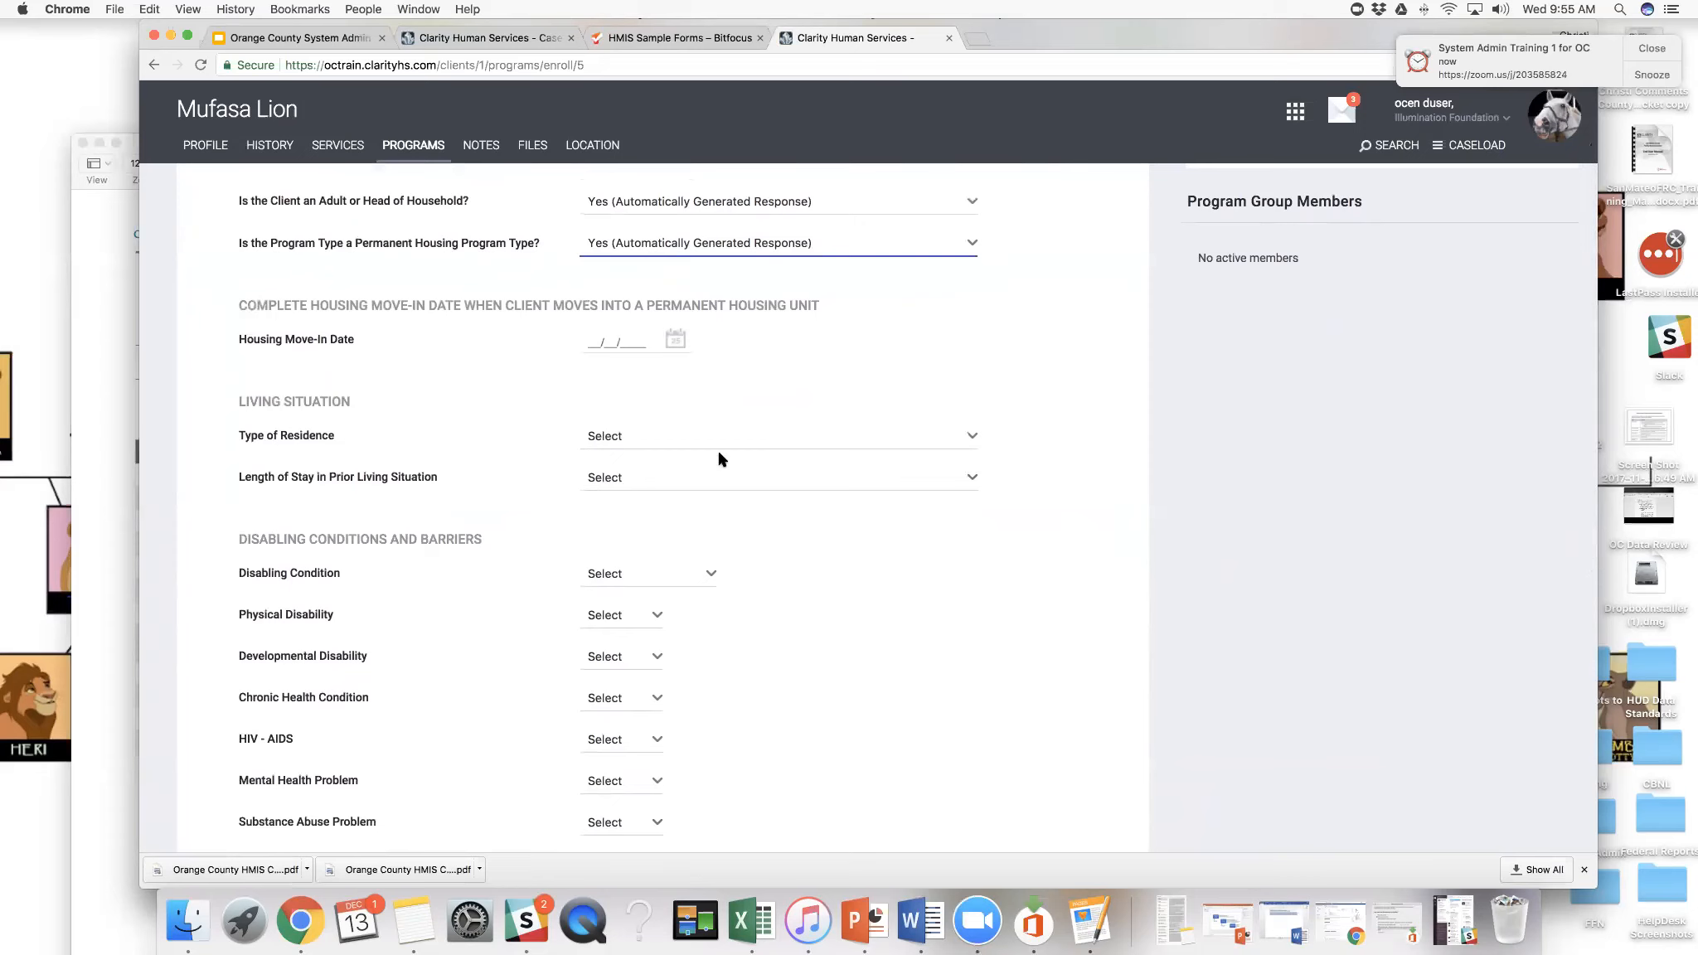
click(716, 450)
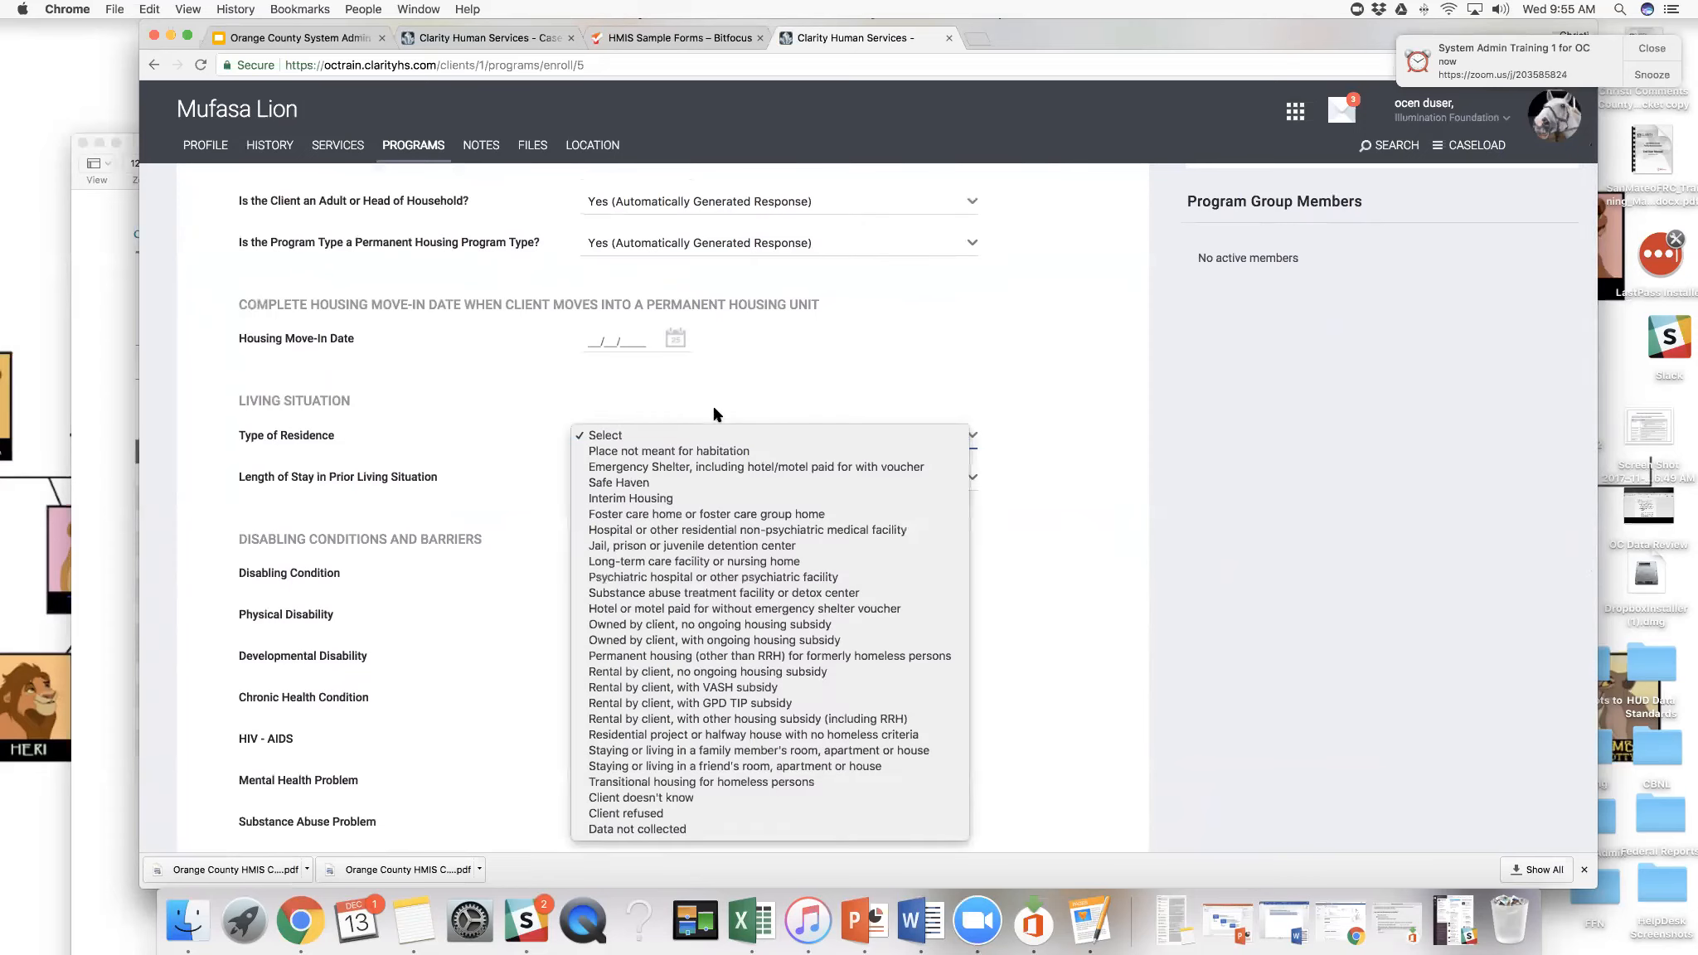
click(716, 410)
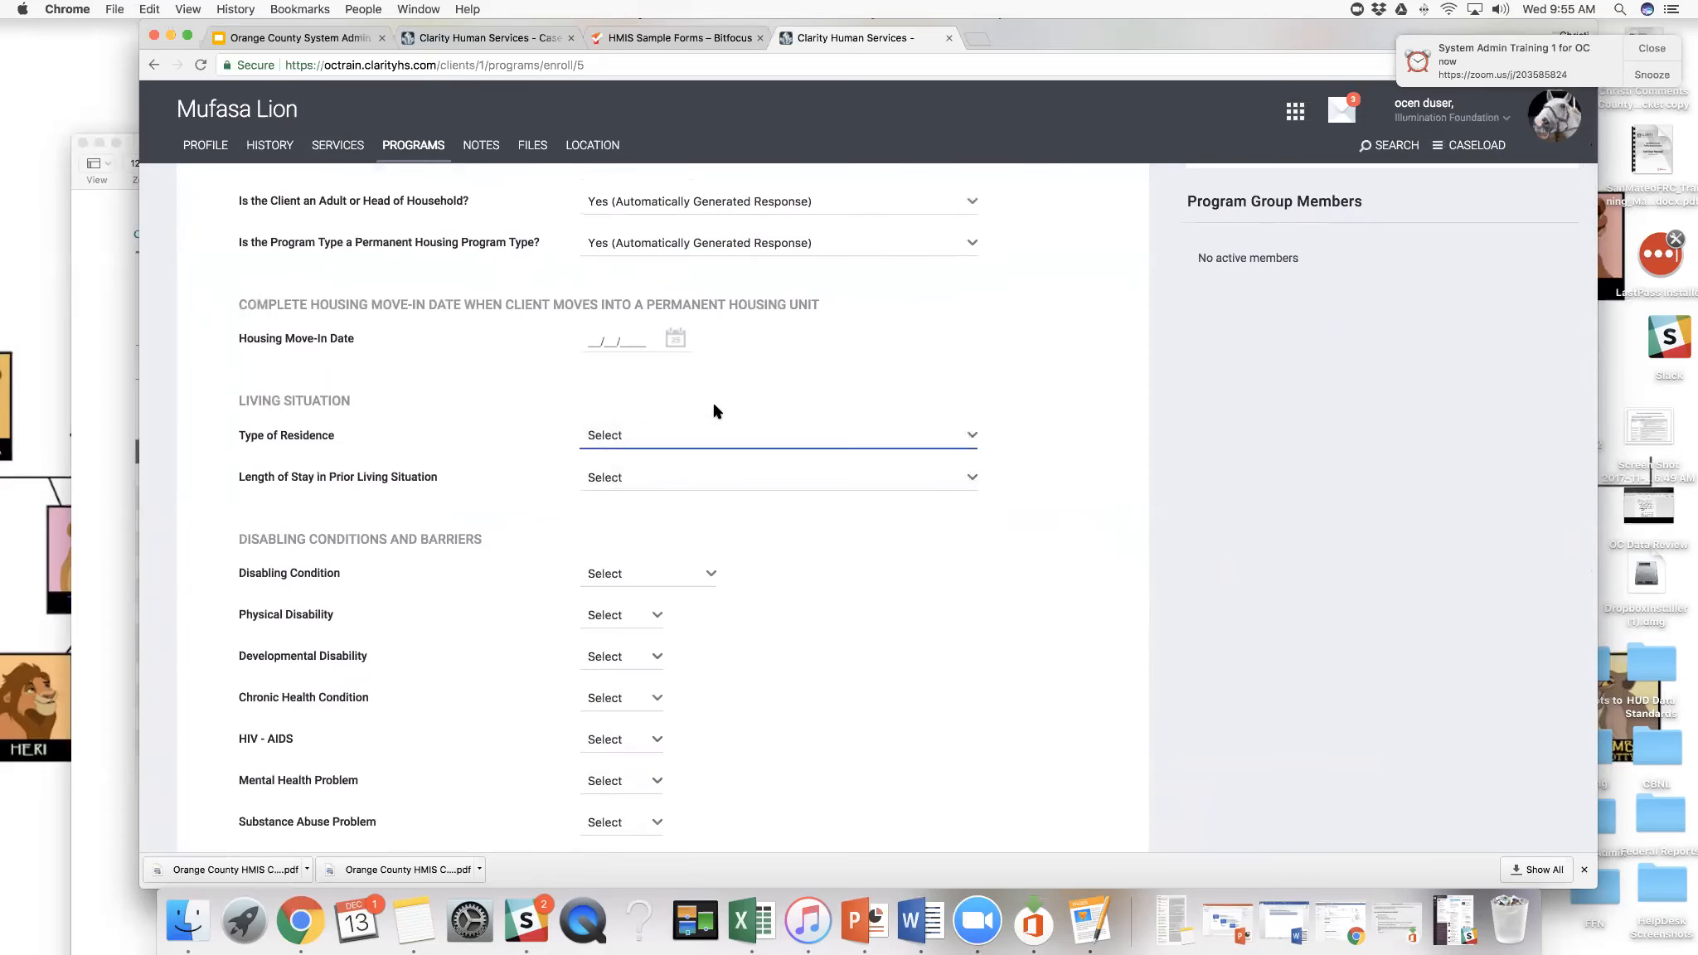
scroll(717, 411, up, 3)
scroll(716, 410, down, 1)
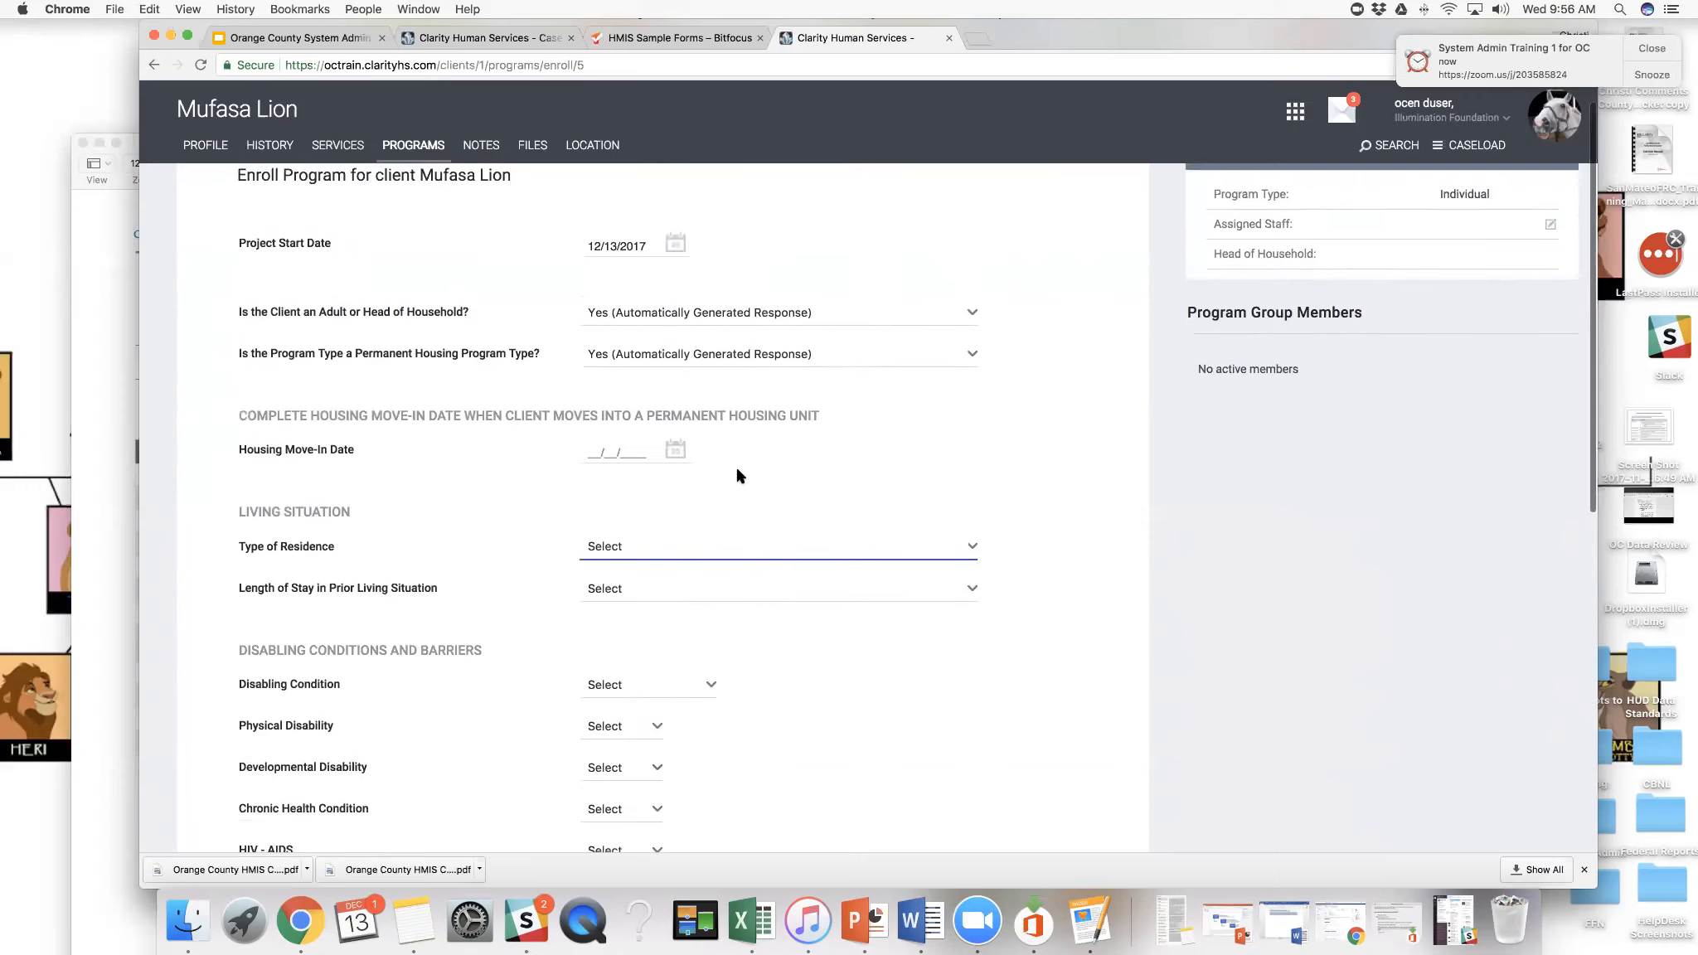
scroll(738, 477, down, 4)
scroll(738, 475, down, 5)
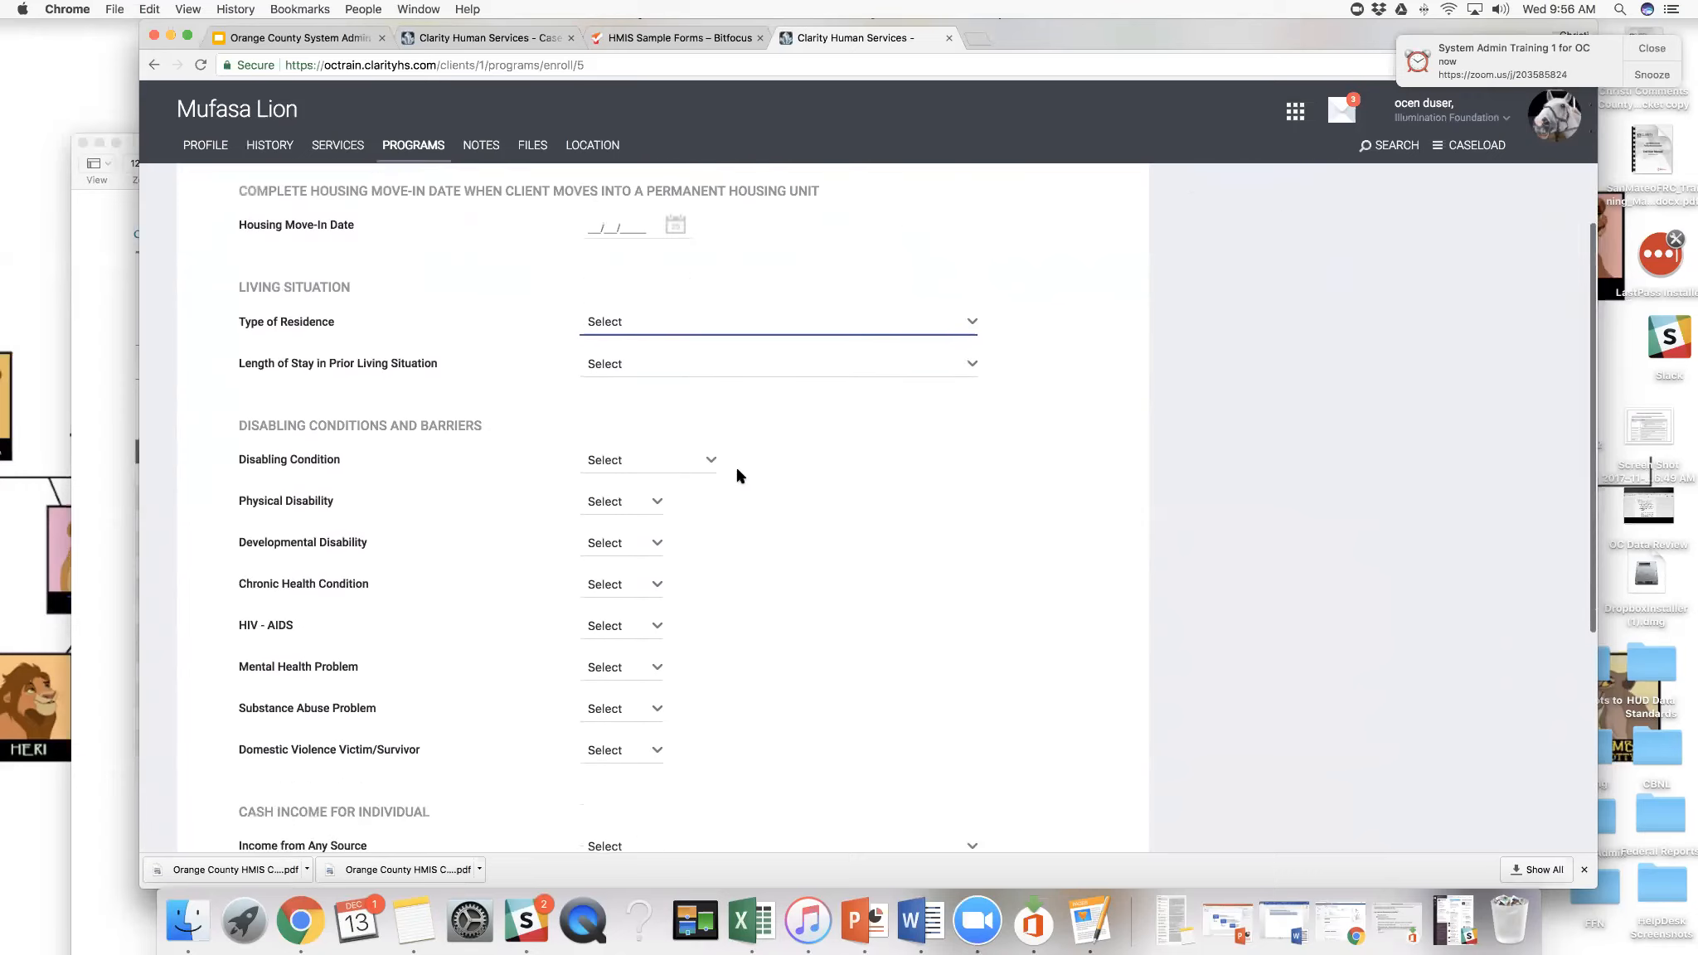
scroll(738, 475, up, 1)
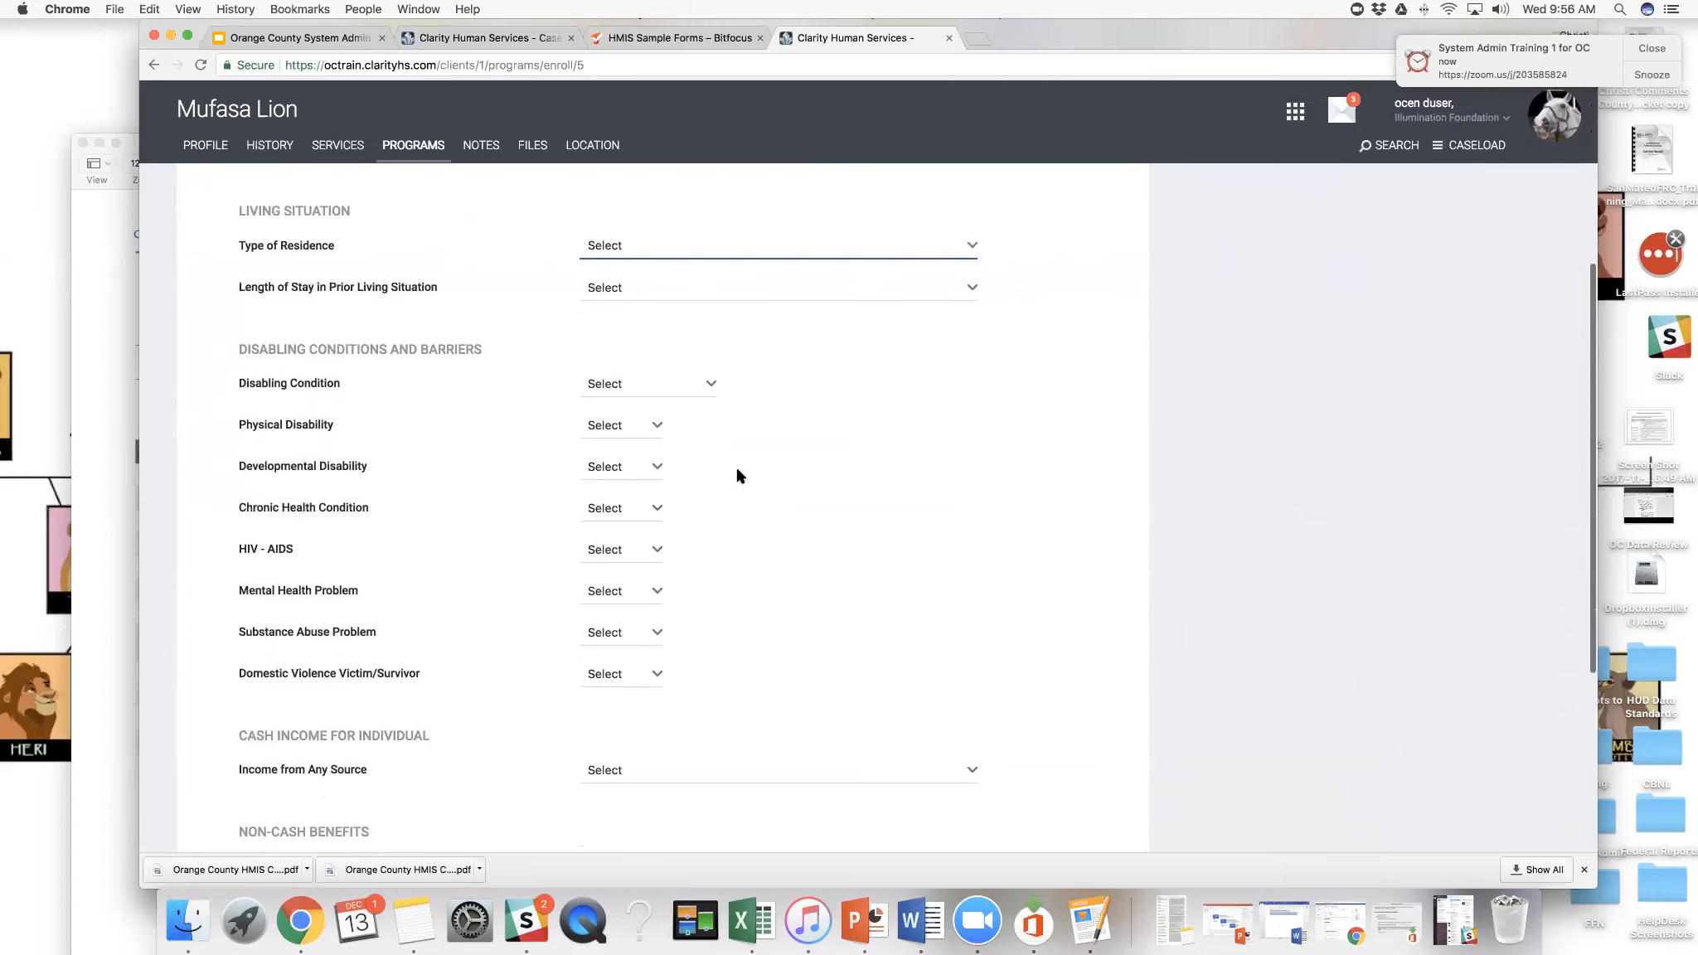
- Set Type of Residence to Place not meant for habitation and Length of Stay in Prior Living Situation to Two to six nights
click(970, 245)
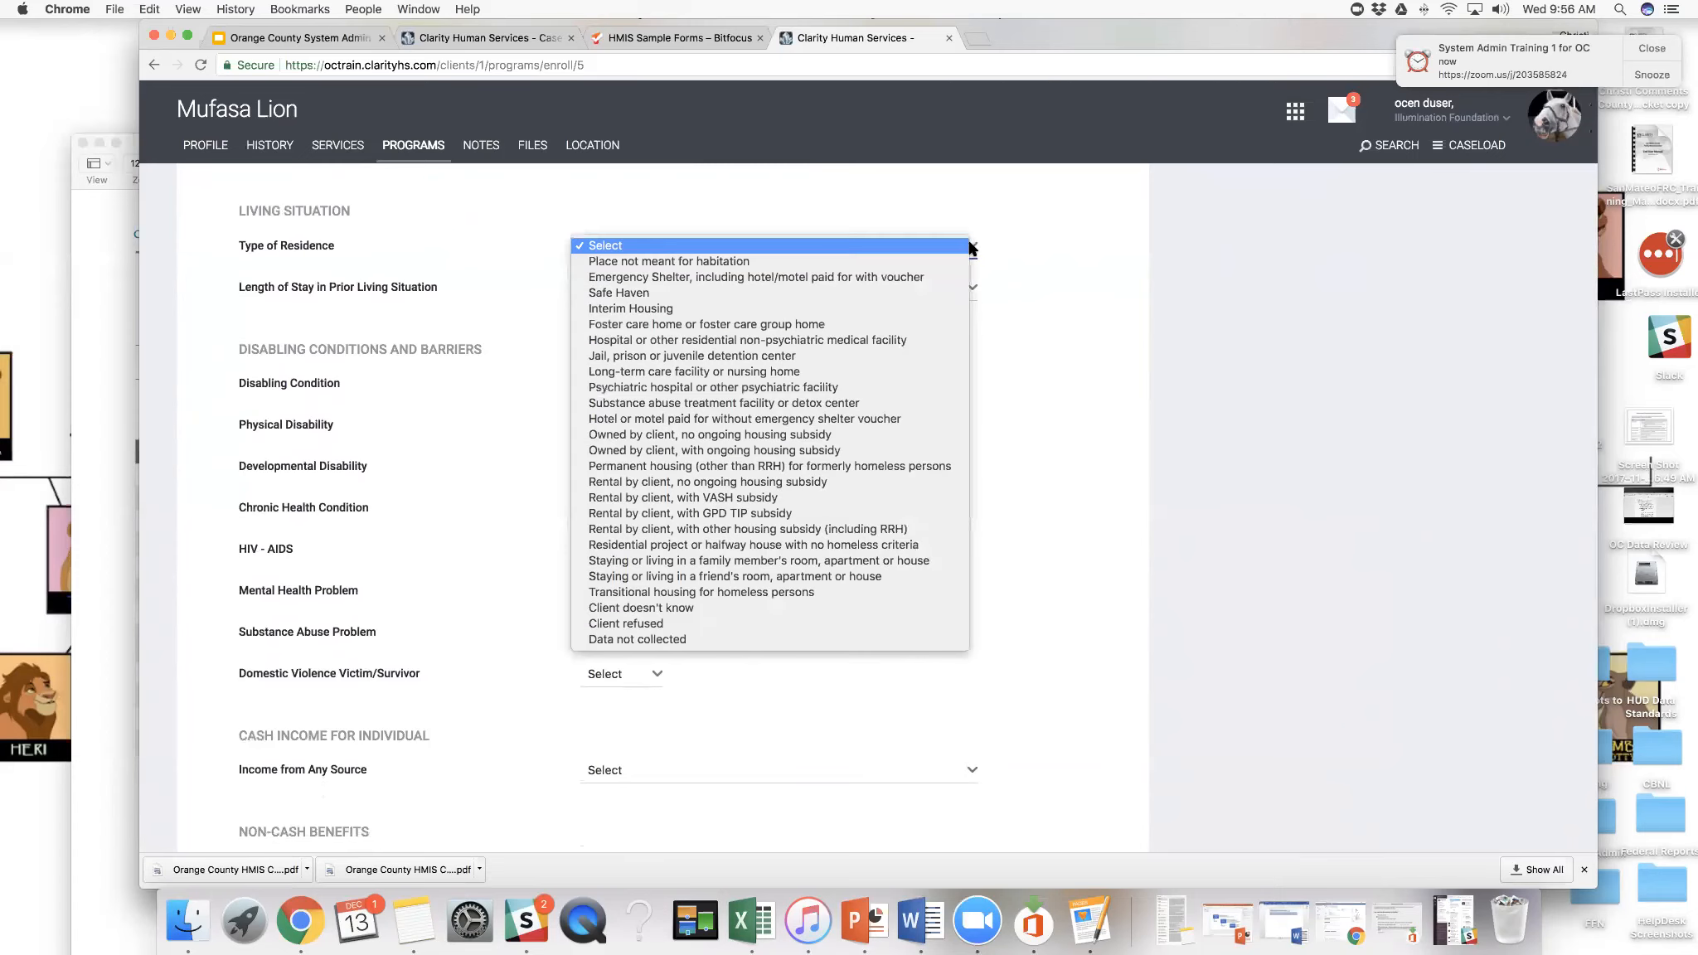
click(964, 260)
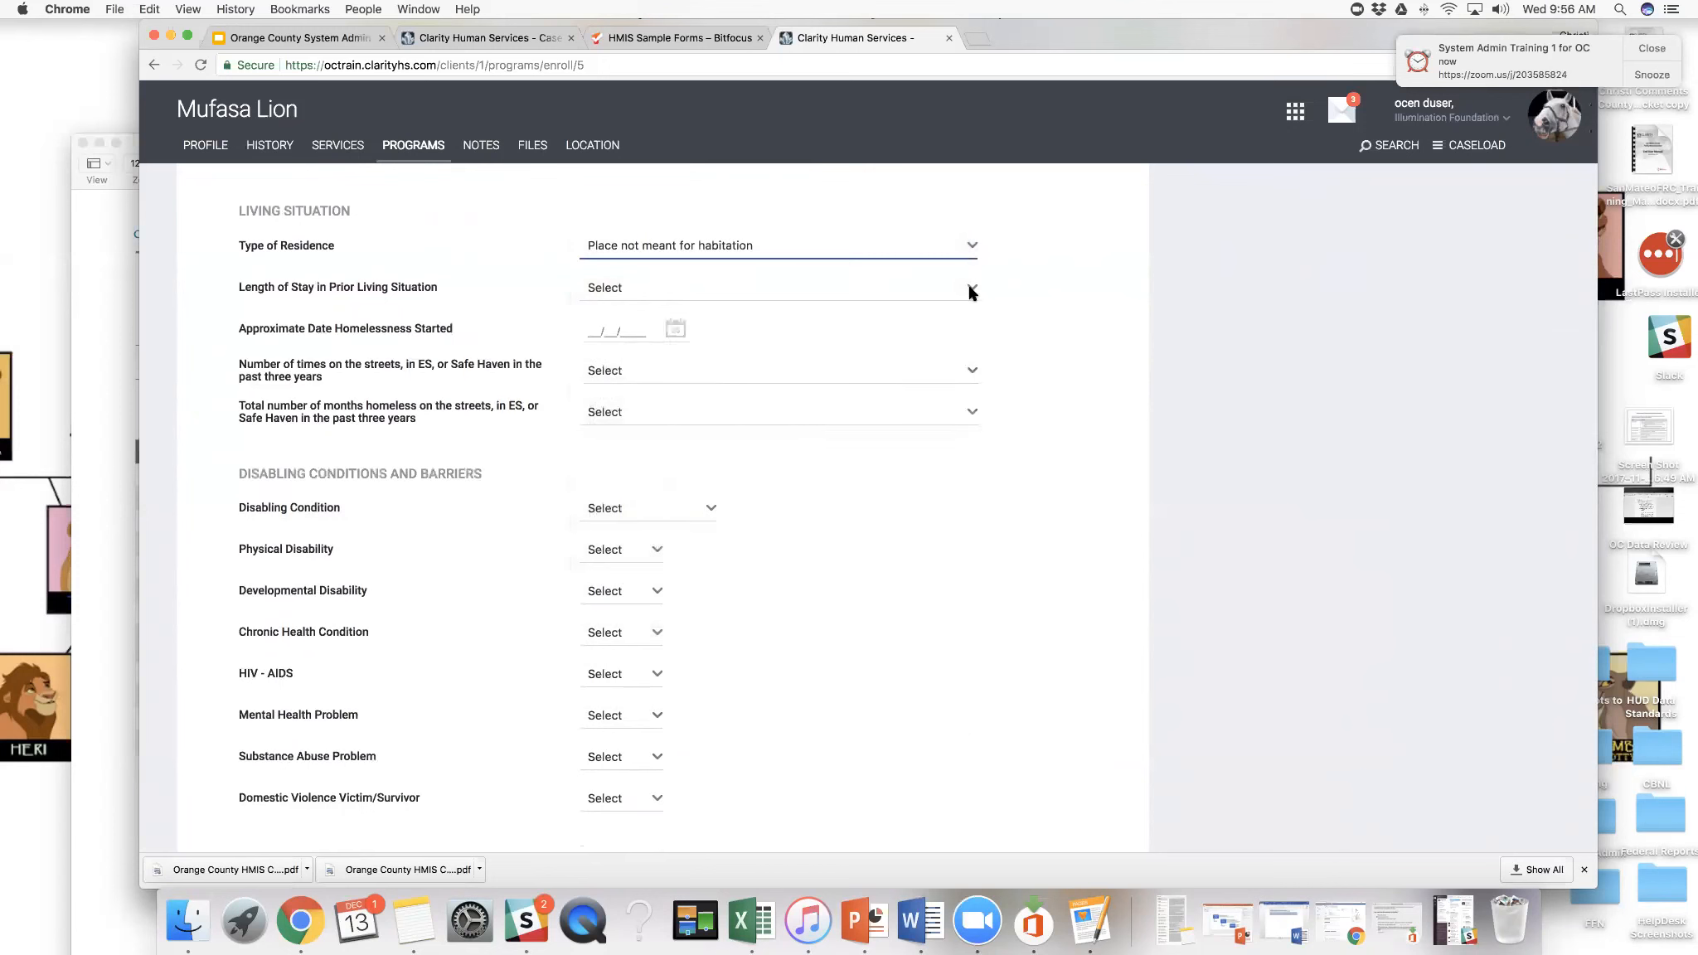
click(971, 290)
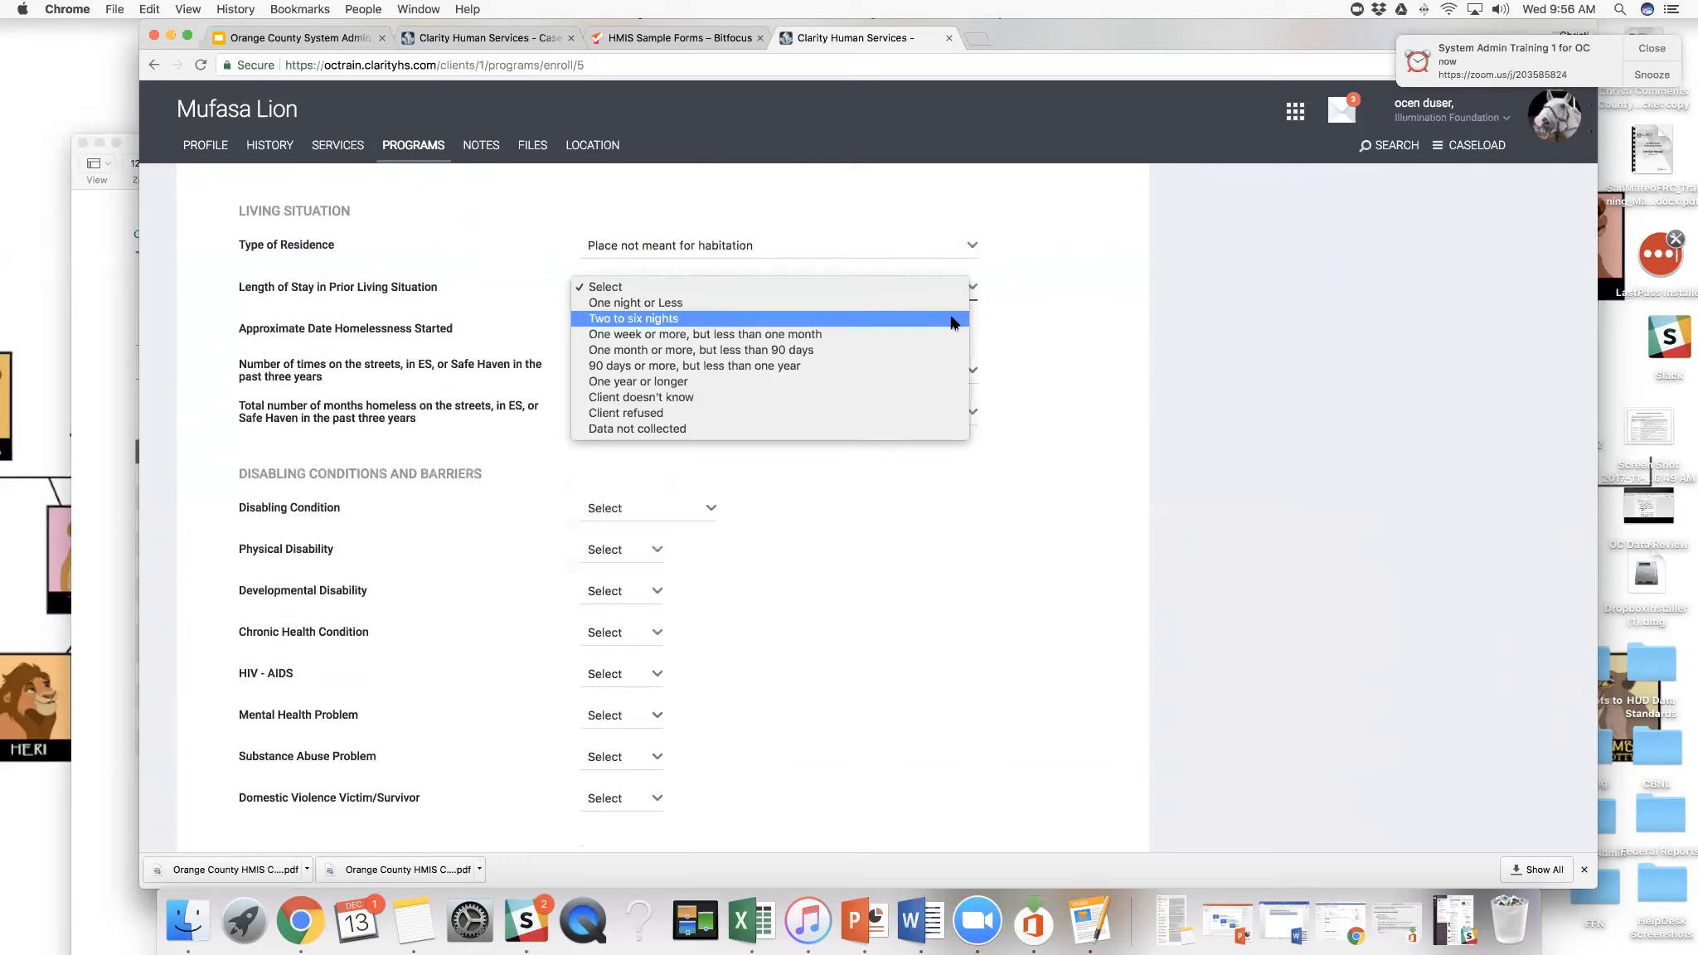
click(951, 322)
- Record the homelessness history: approximate start date 12/01/2017, Two Times in the past three years, and One month total
click(680, 330)
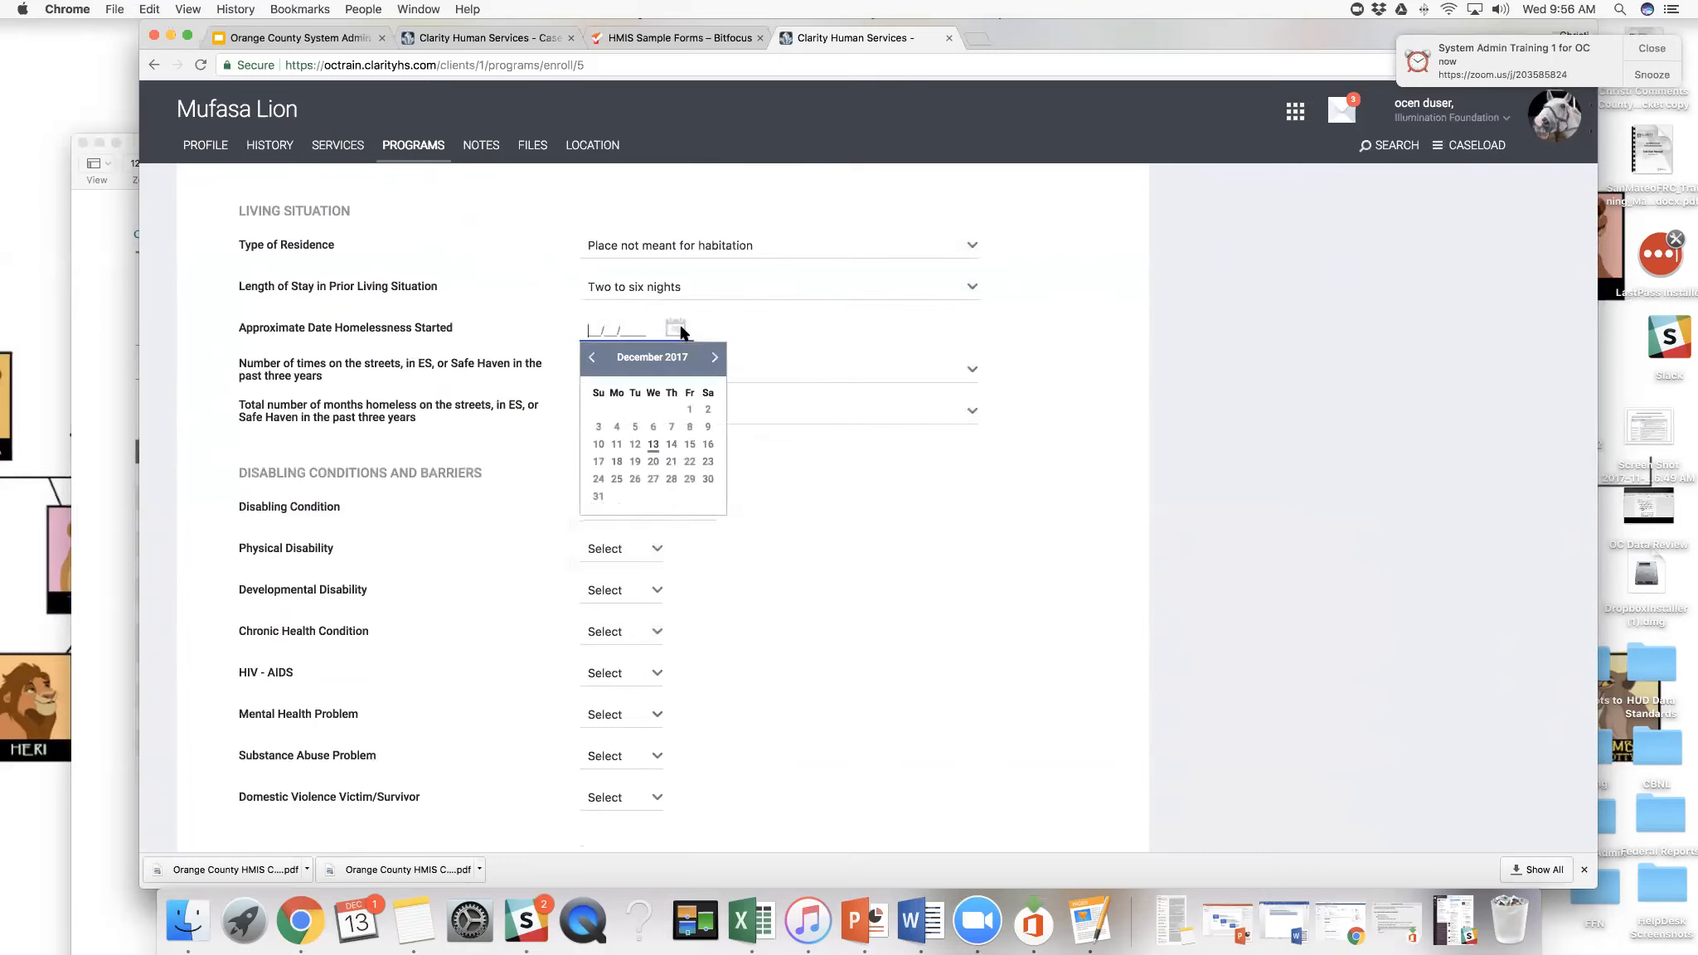
click(689, 414)
click(626, 378)
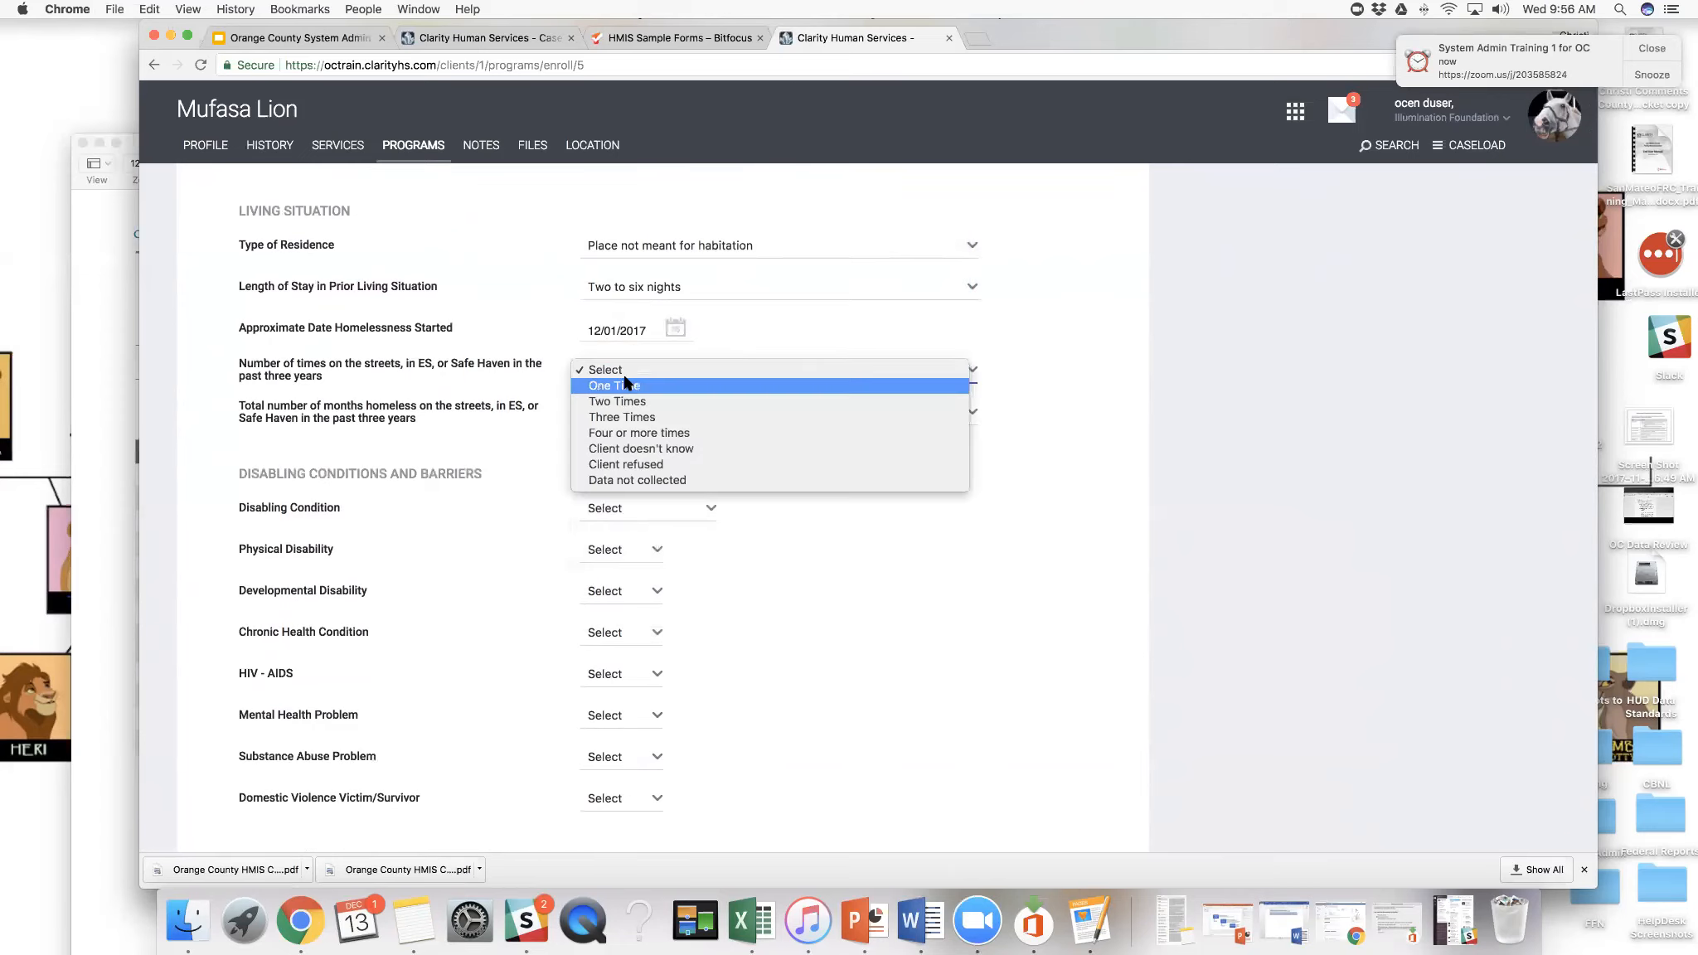
click(623, 402)
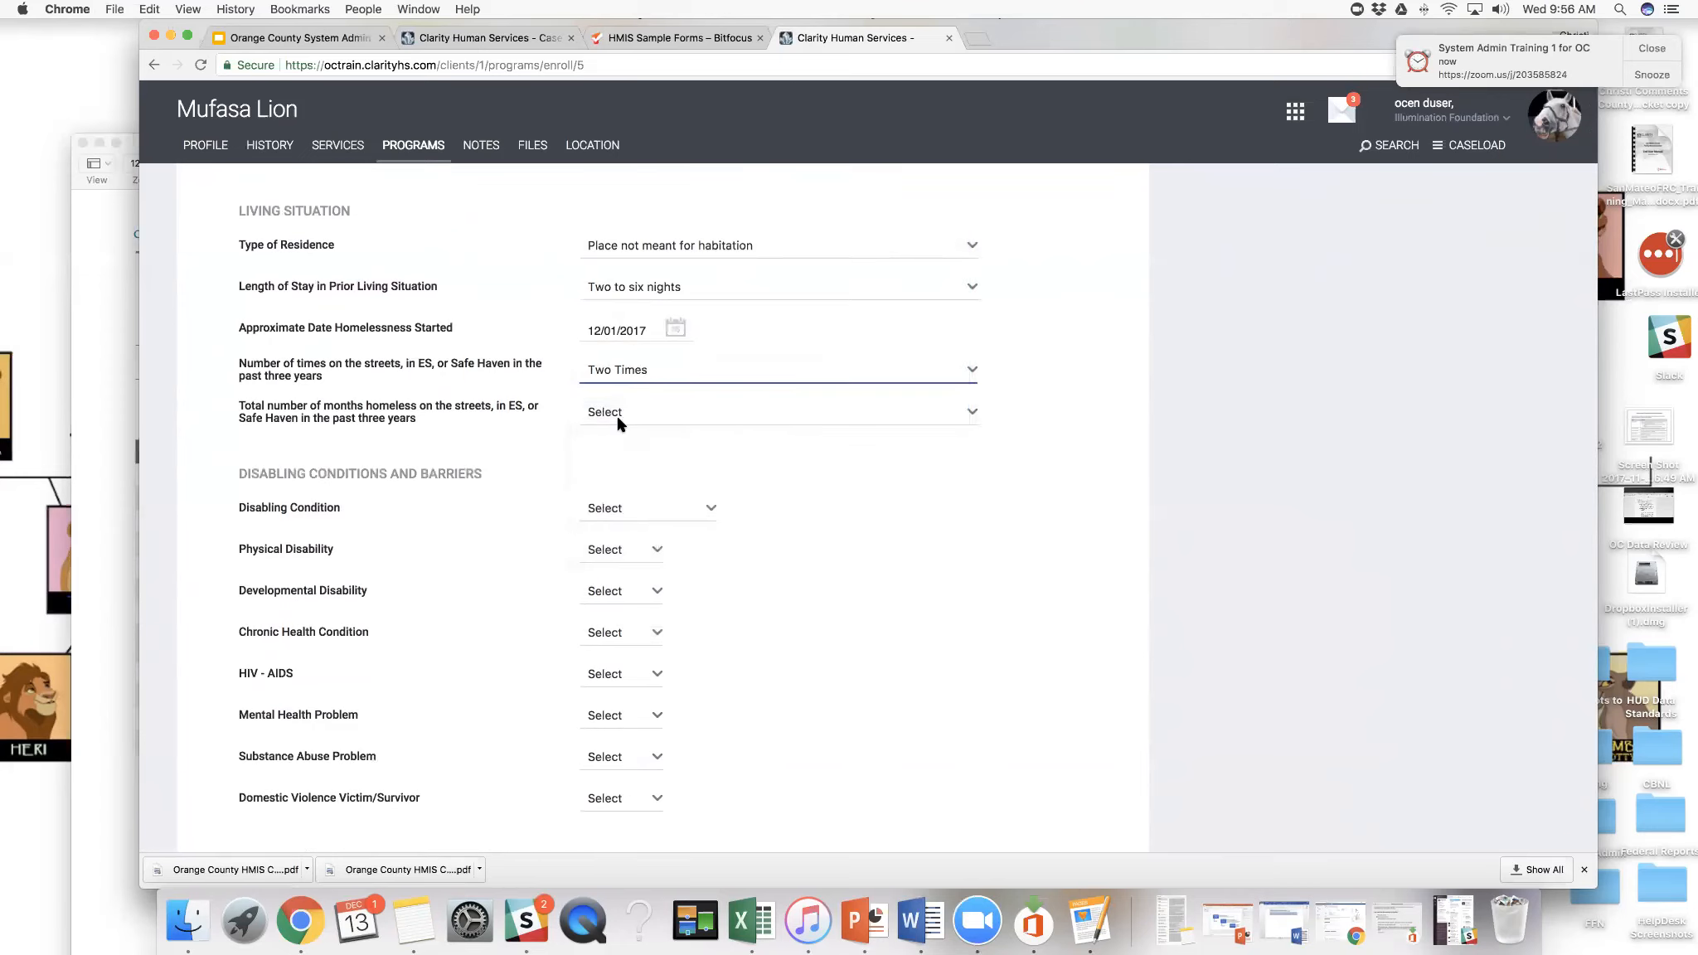
click(618, 418)
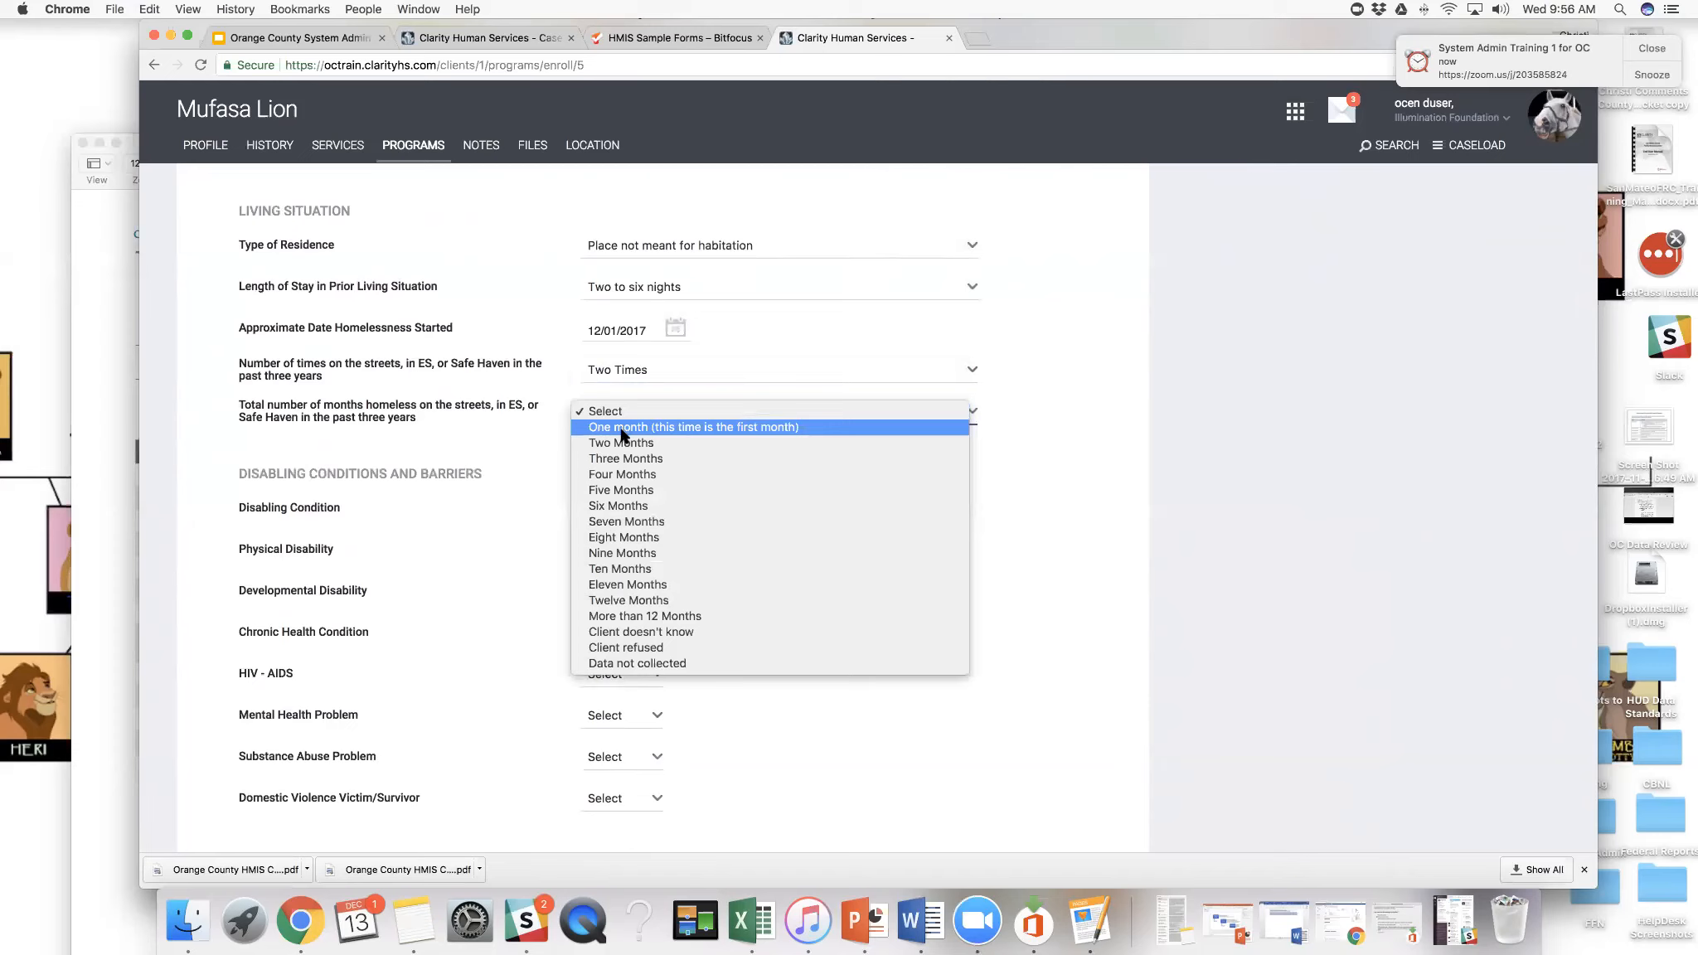
click(623, 428)
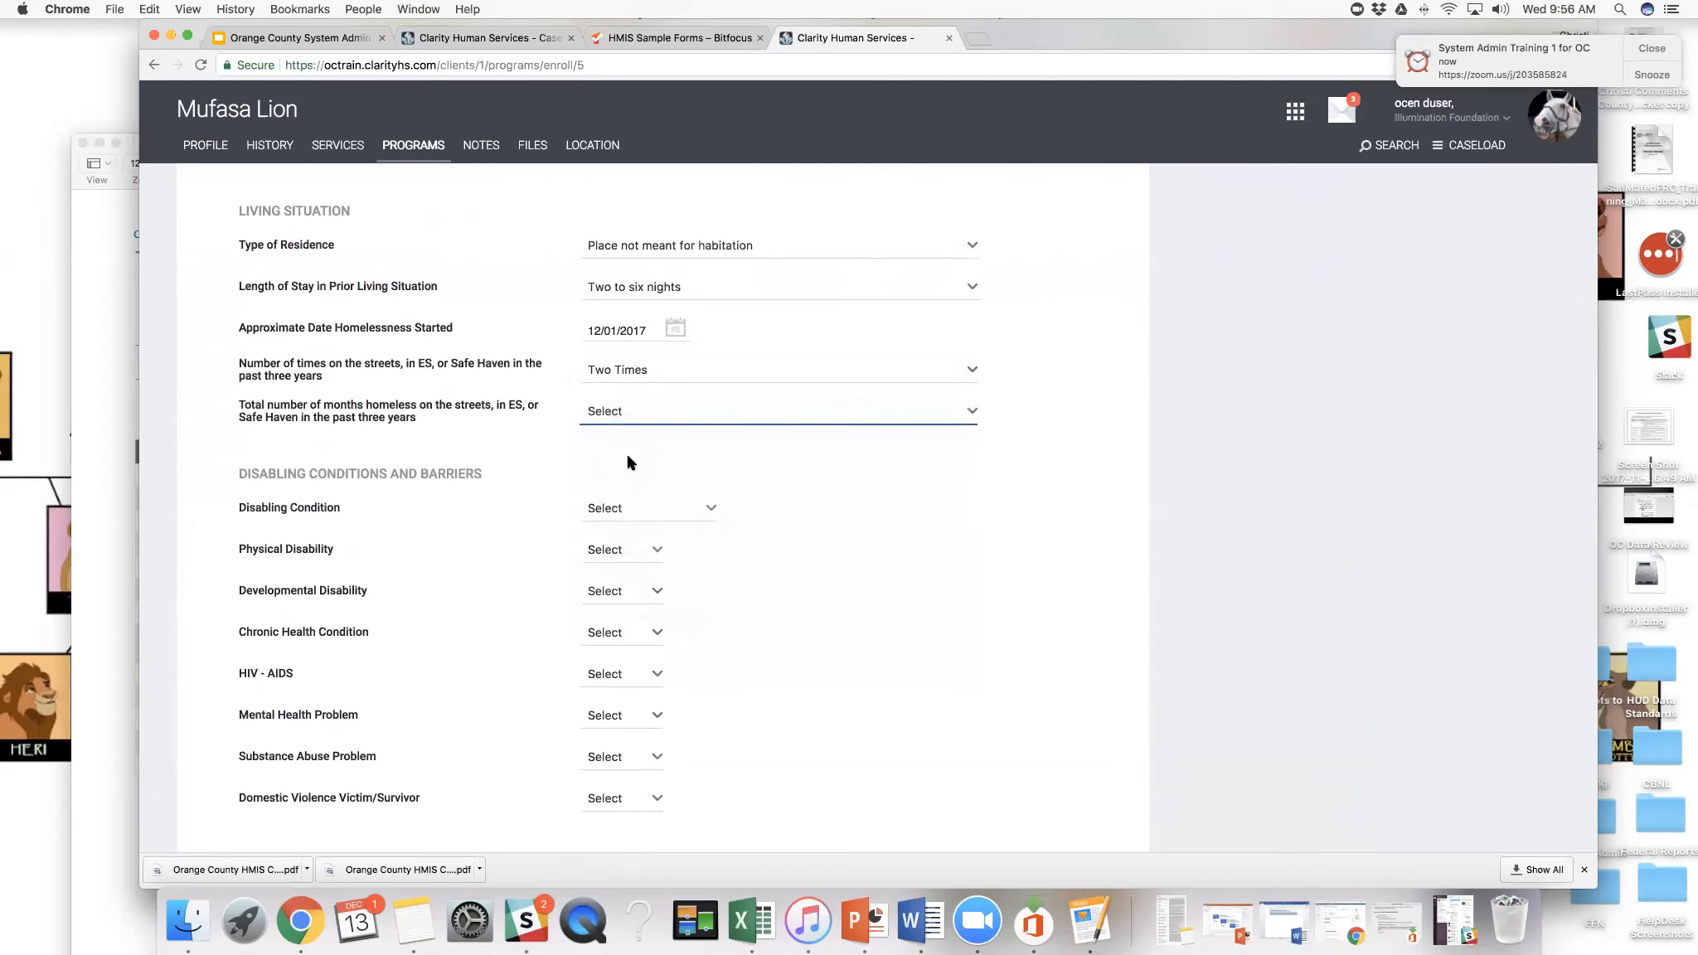
- Set Disabling Condition to Yes and Substance Abuse Problem to Alcohol Abuse with Long Term set to No
click(707, 509)
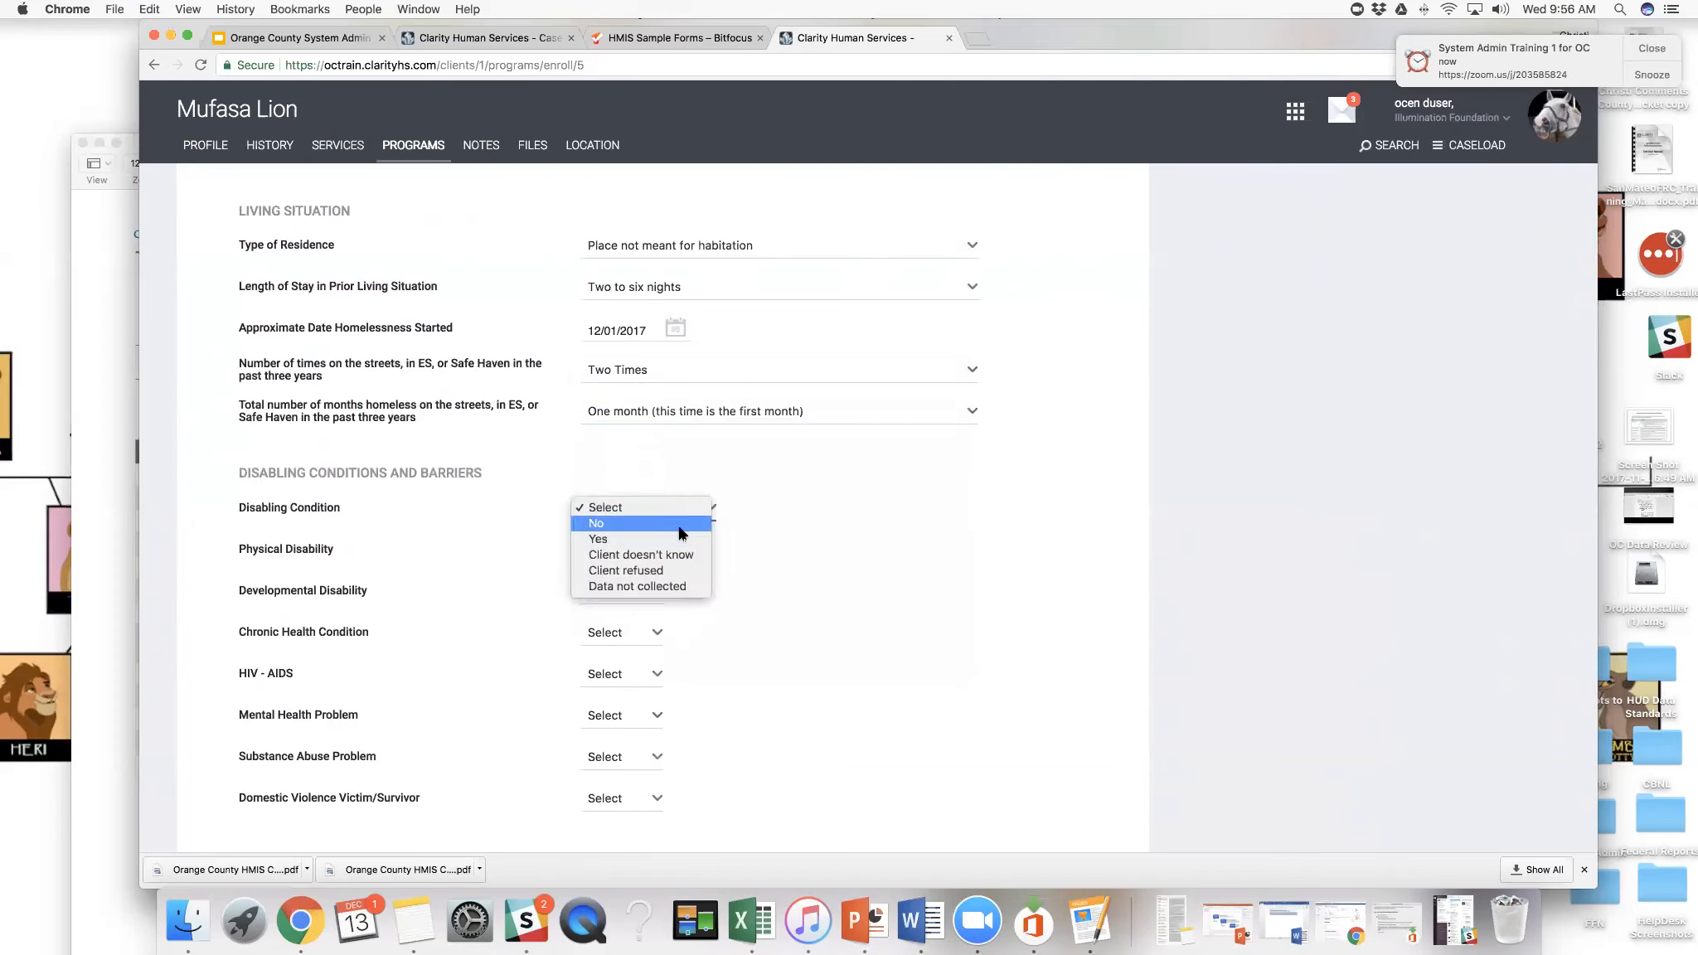
click(678, 539)
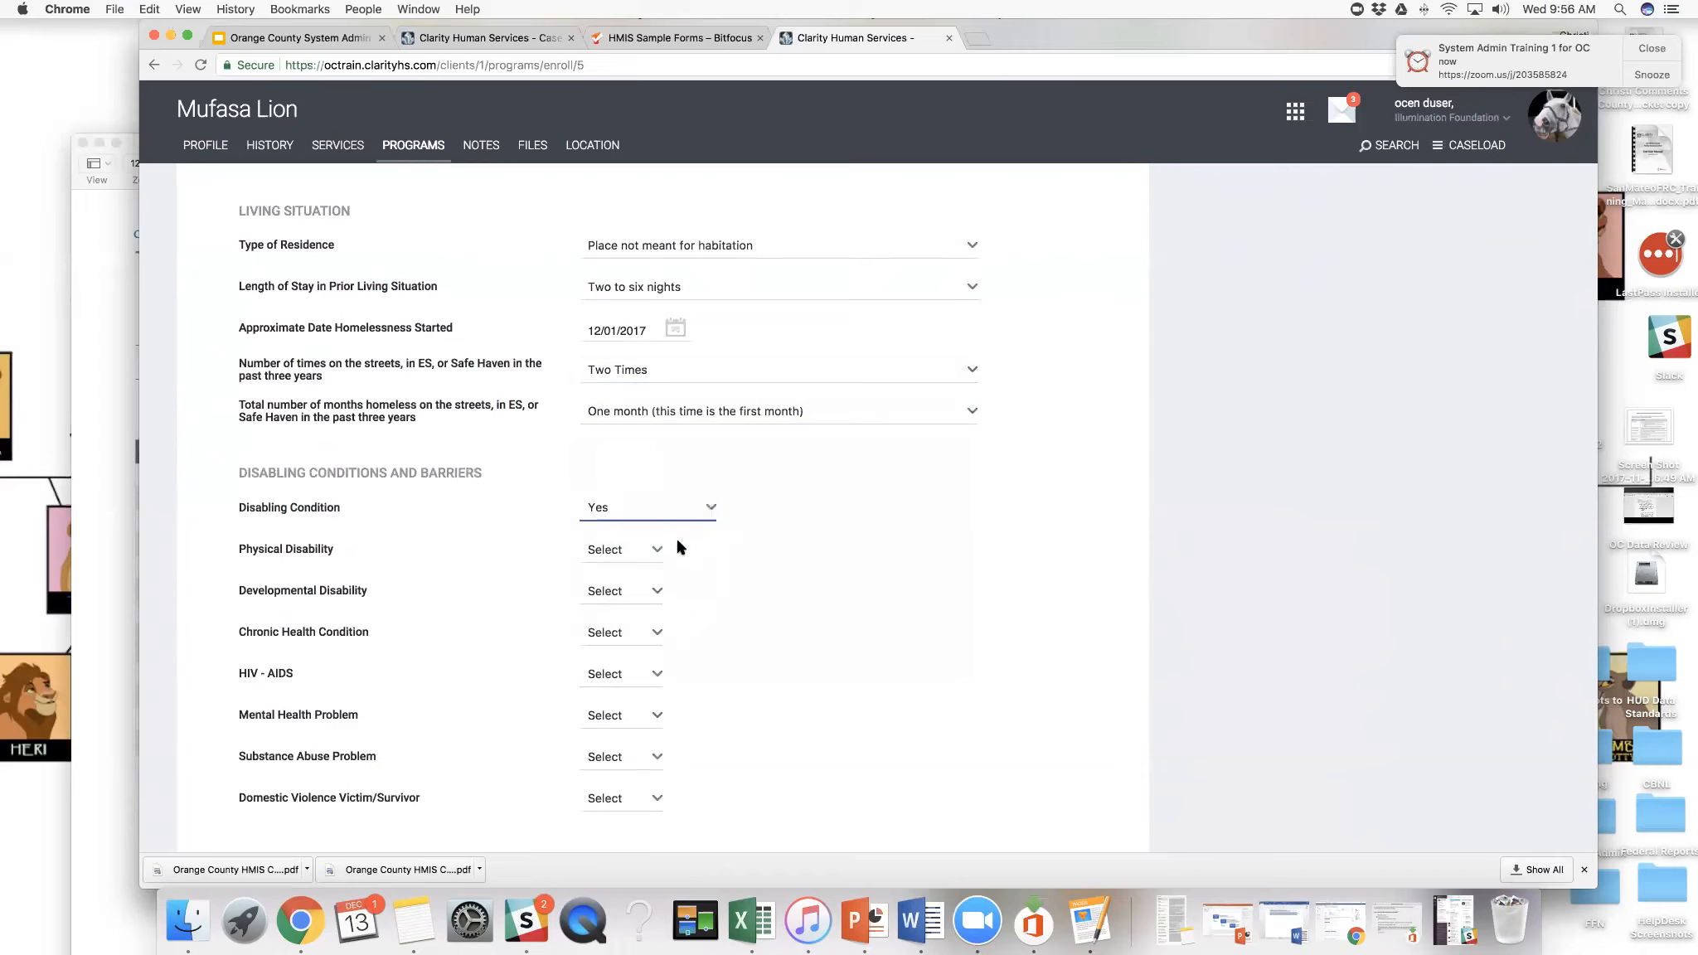
scroll(676, 550, down, 1)
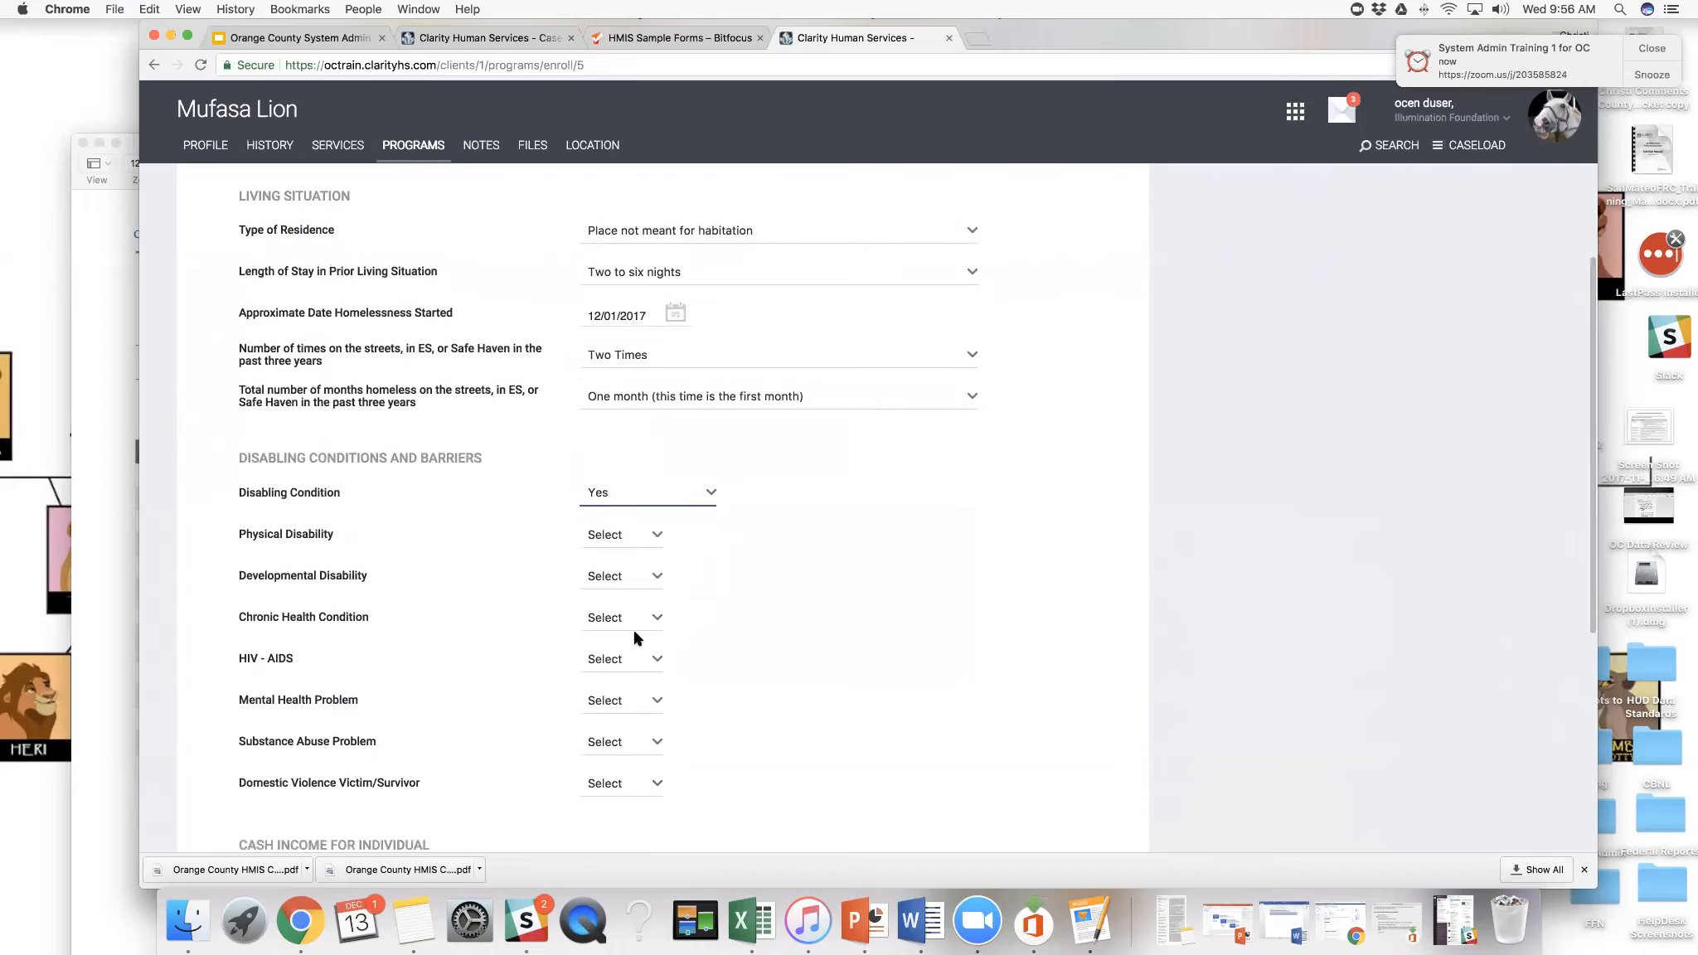
click(652, 744)
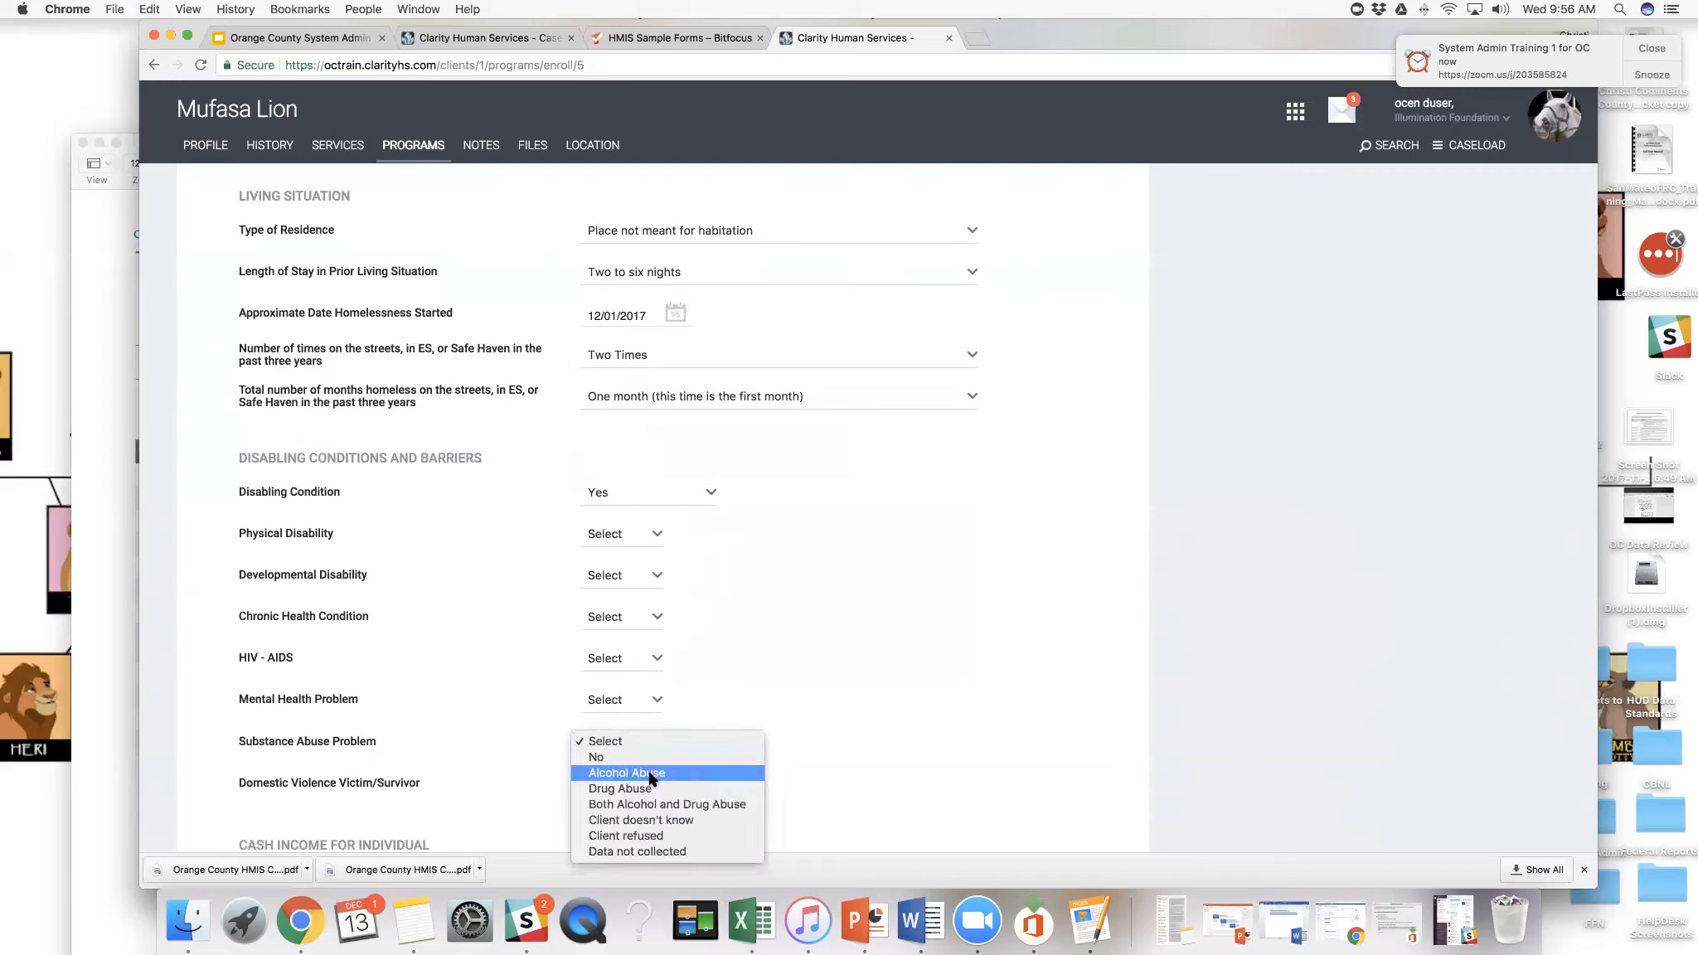
click(652, 772)
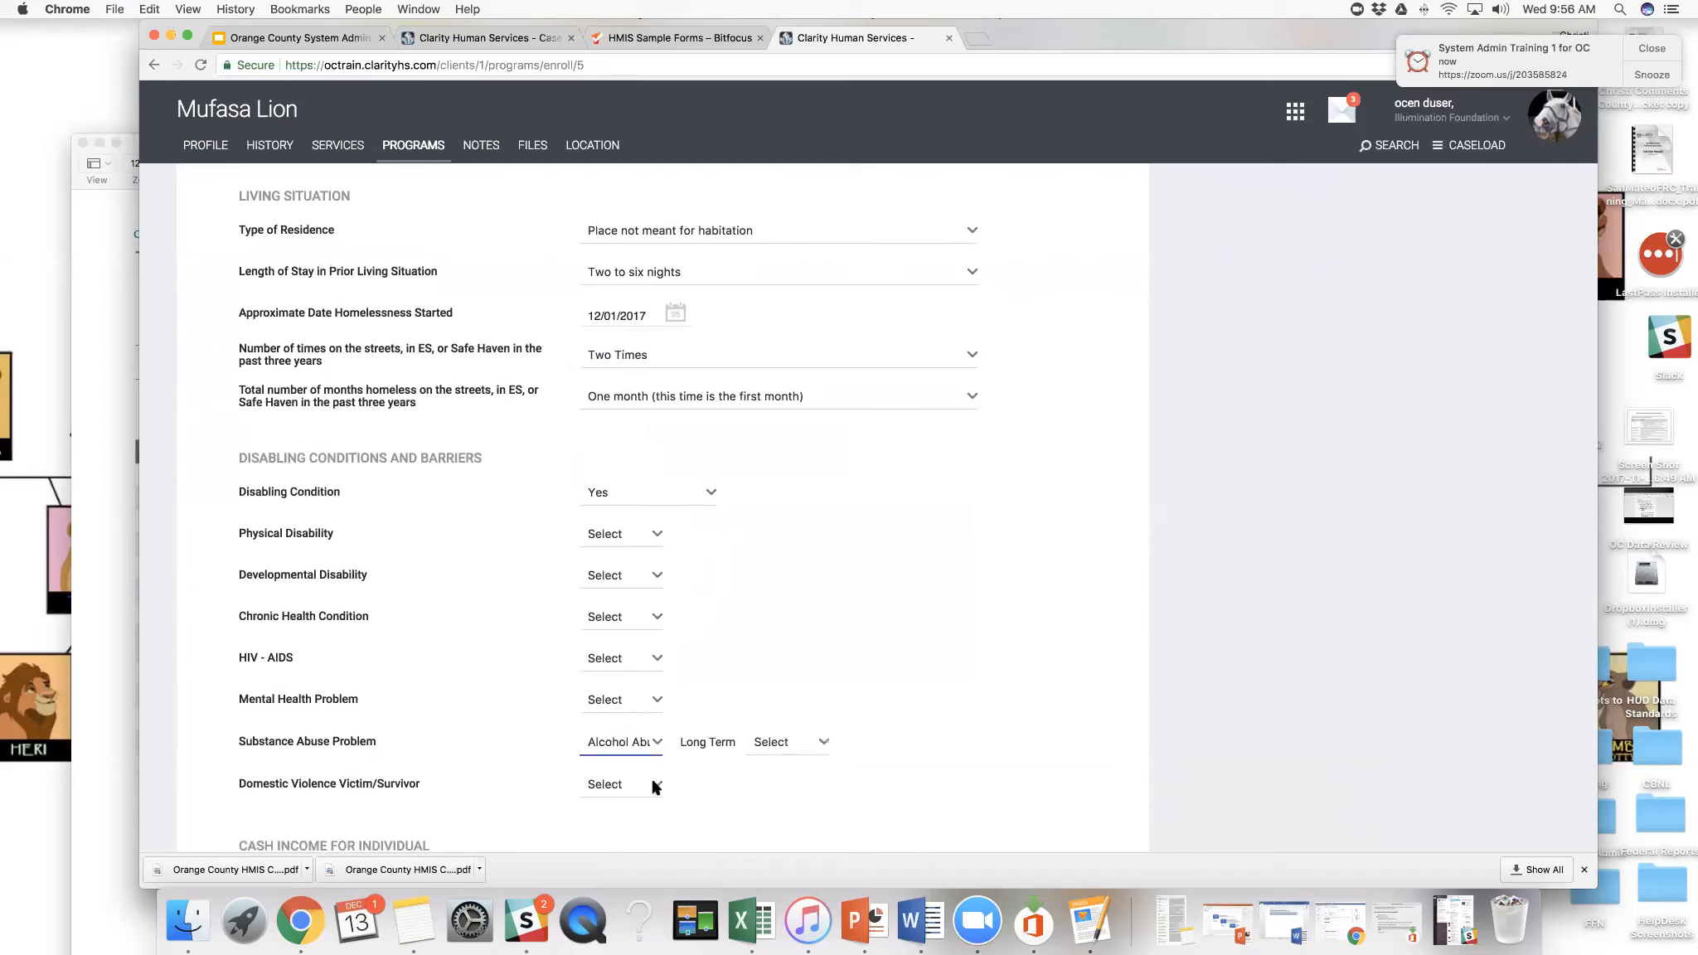
click(823, 745)
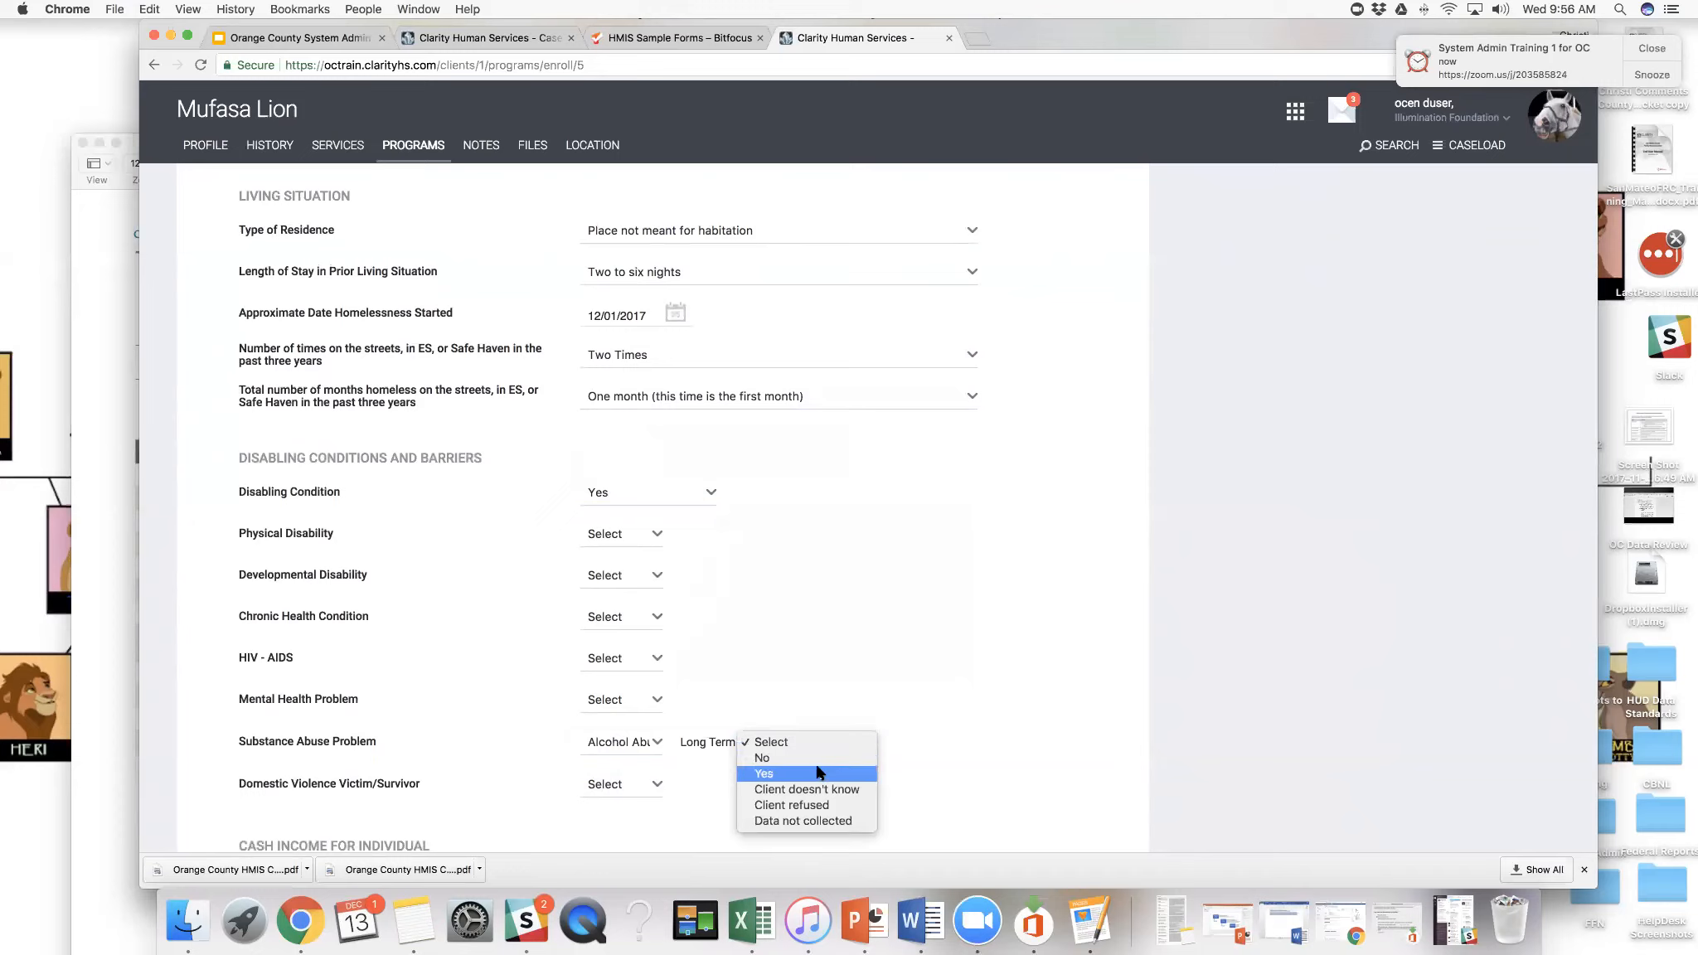
click(817, 773)
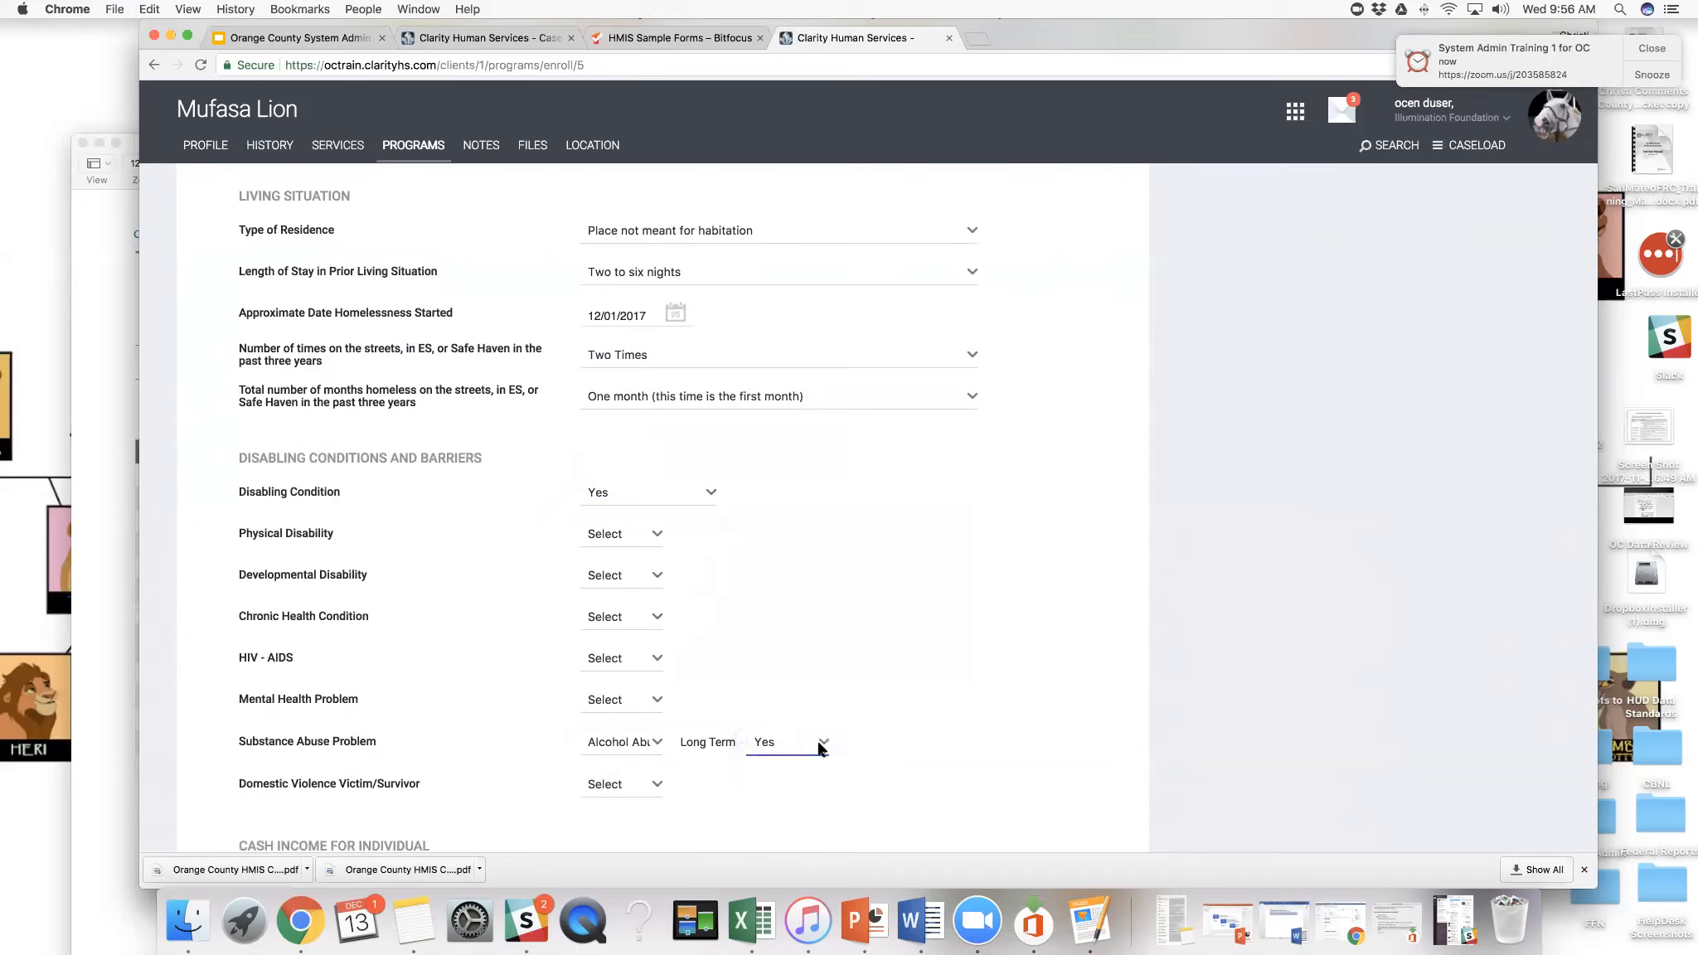
click(819, 749)
click(813, 725)
- Answer No for domestic violence, mental health, HIV - AIDS, chronic health condition, developmental disability and physical disability
click(654, 794)
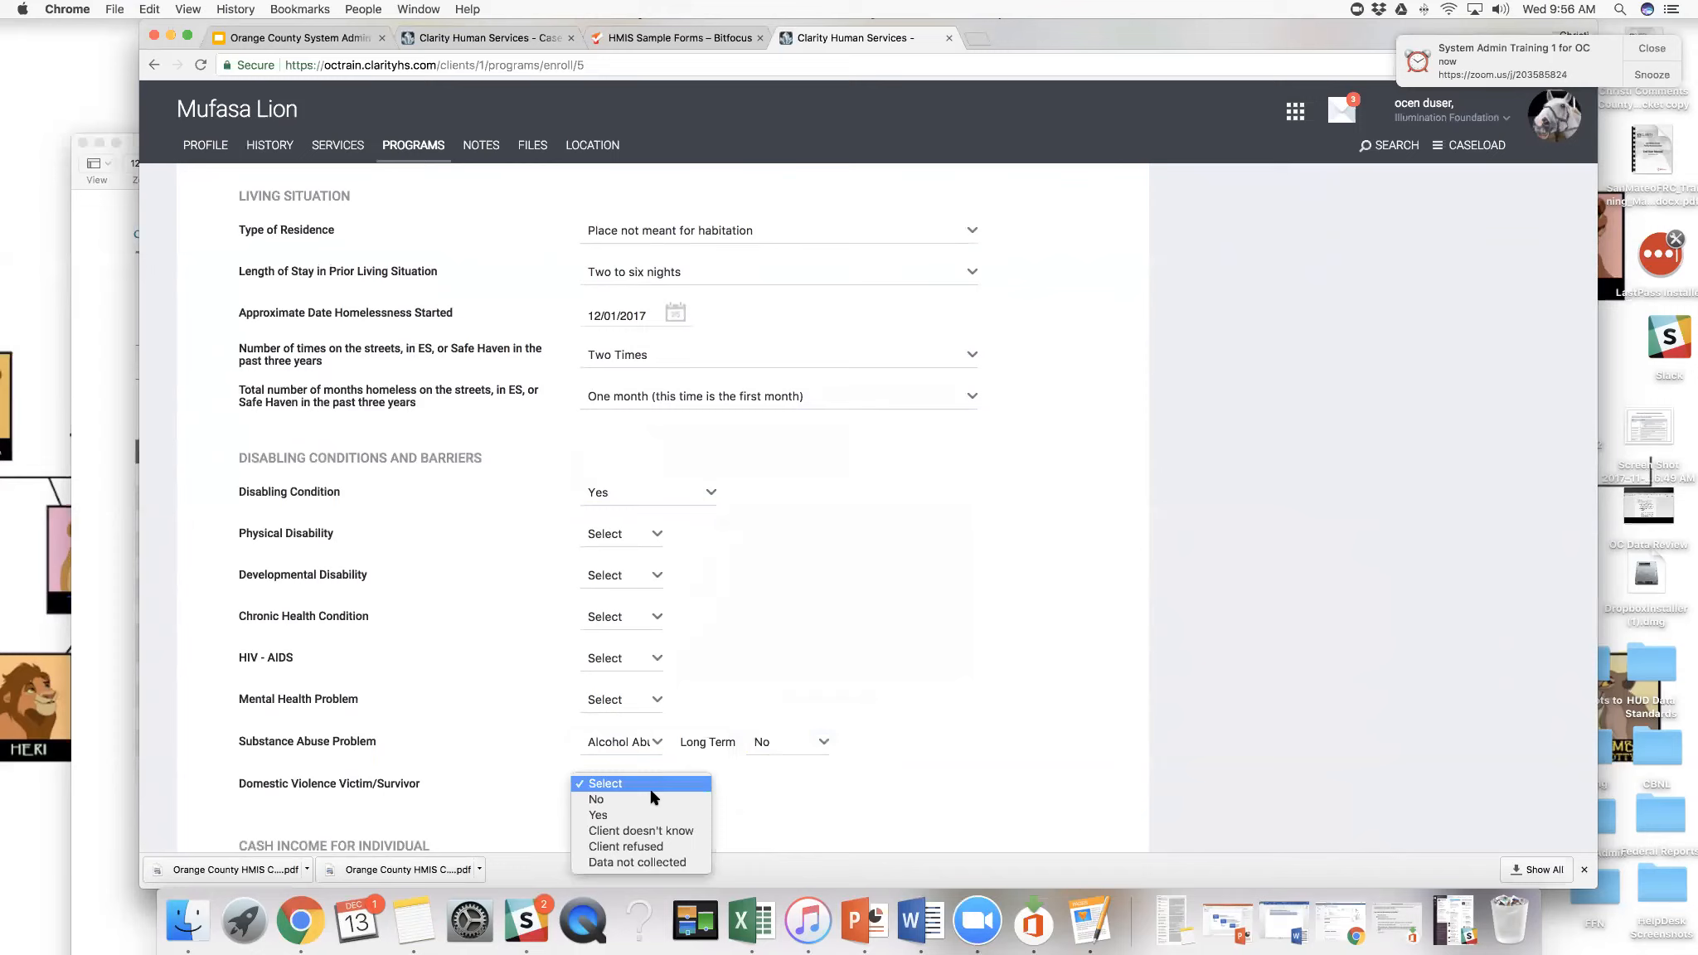
click(652, 703)
click(652, 703)
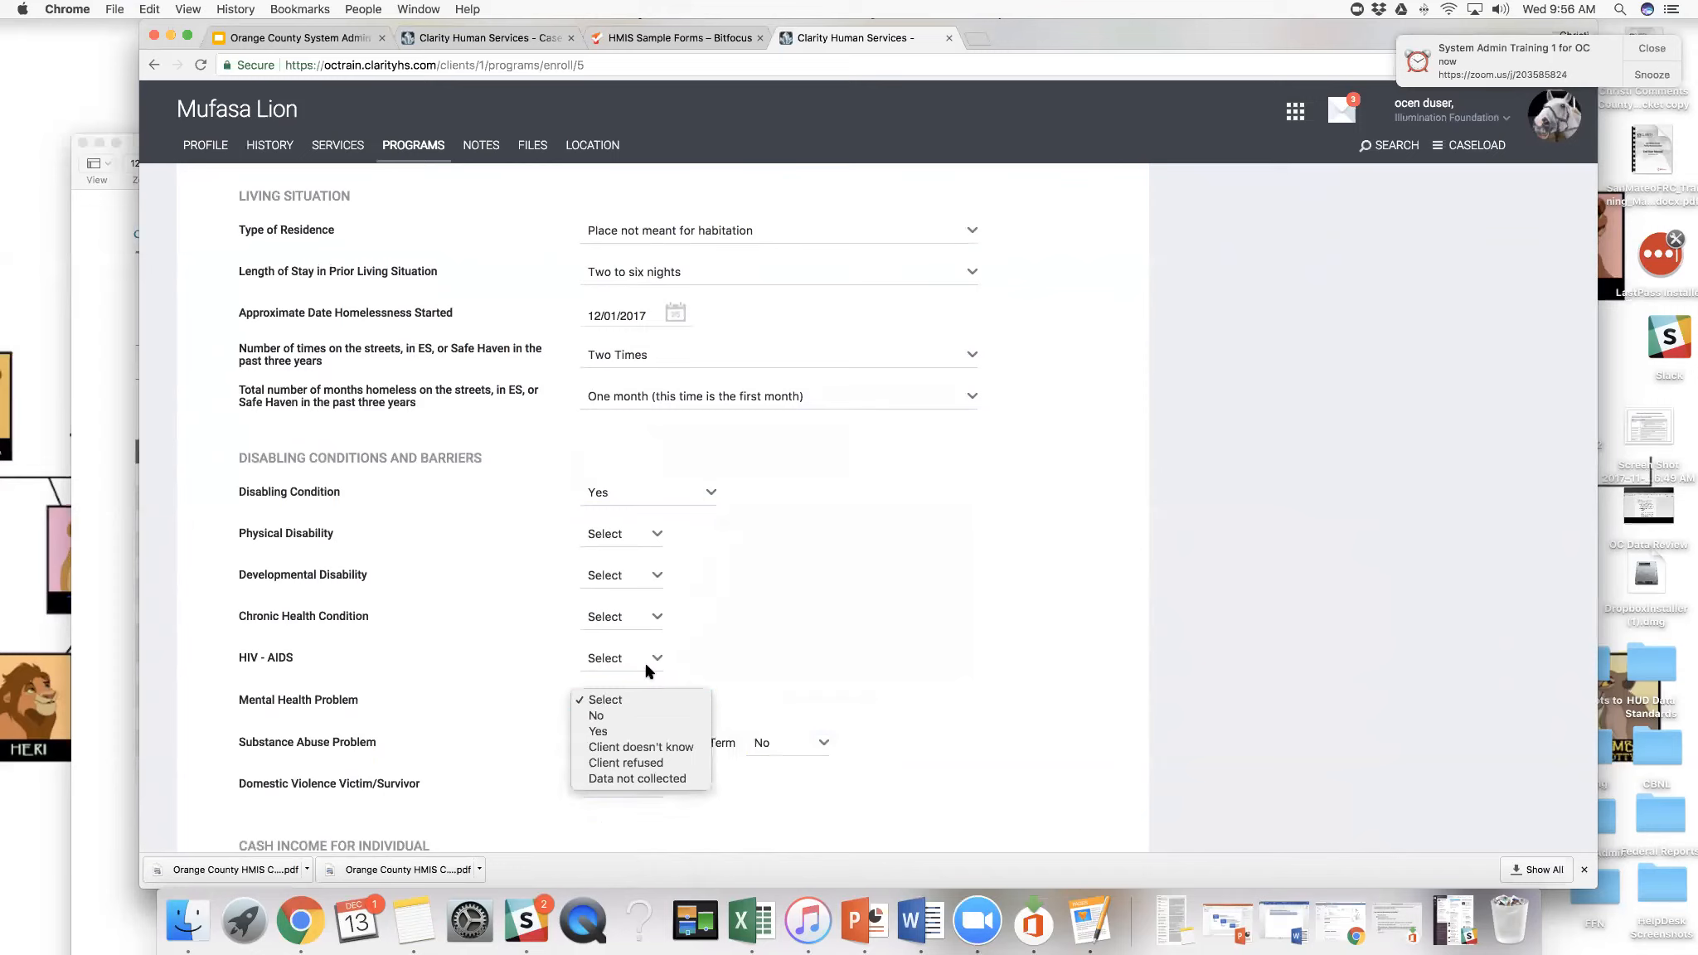
click(648, 715)
click(652, 660)
click(649, 674)
click(652, 617)
click(653, 578)
click(653, 578)
click(648, 589)
click(654, 533)
click(651, 549)
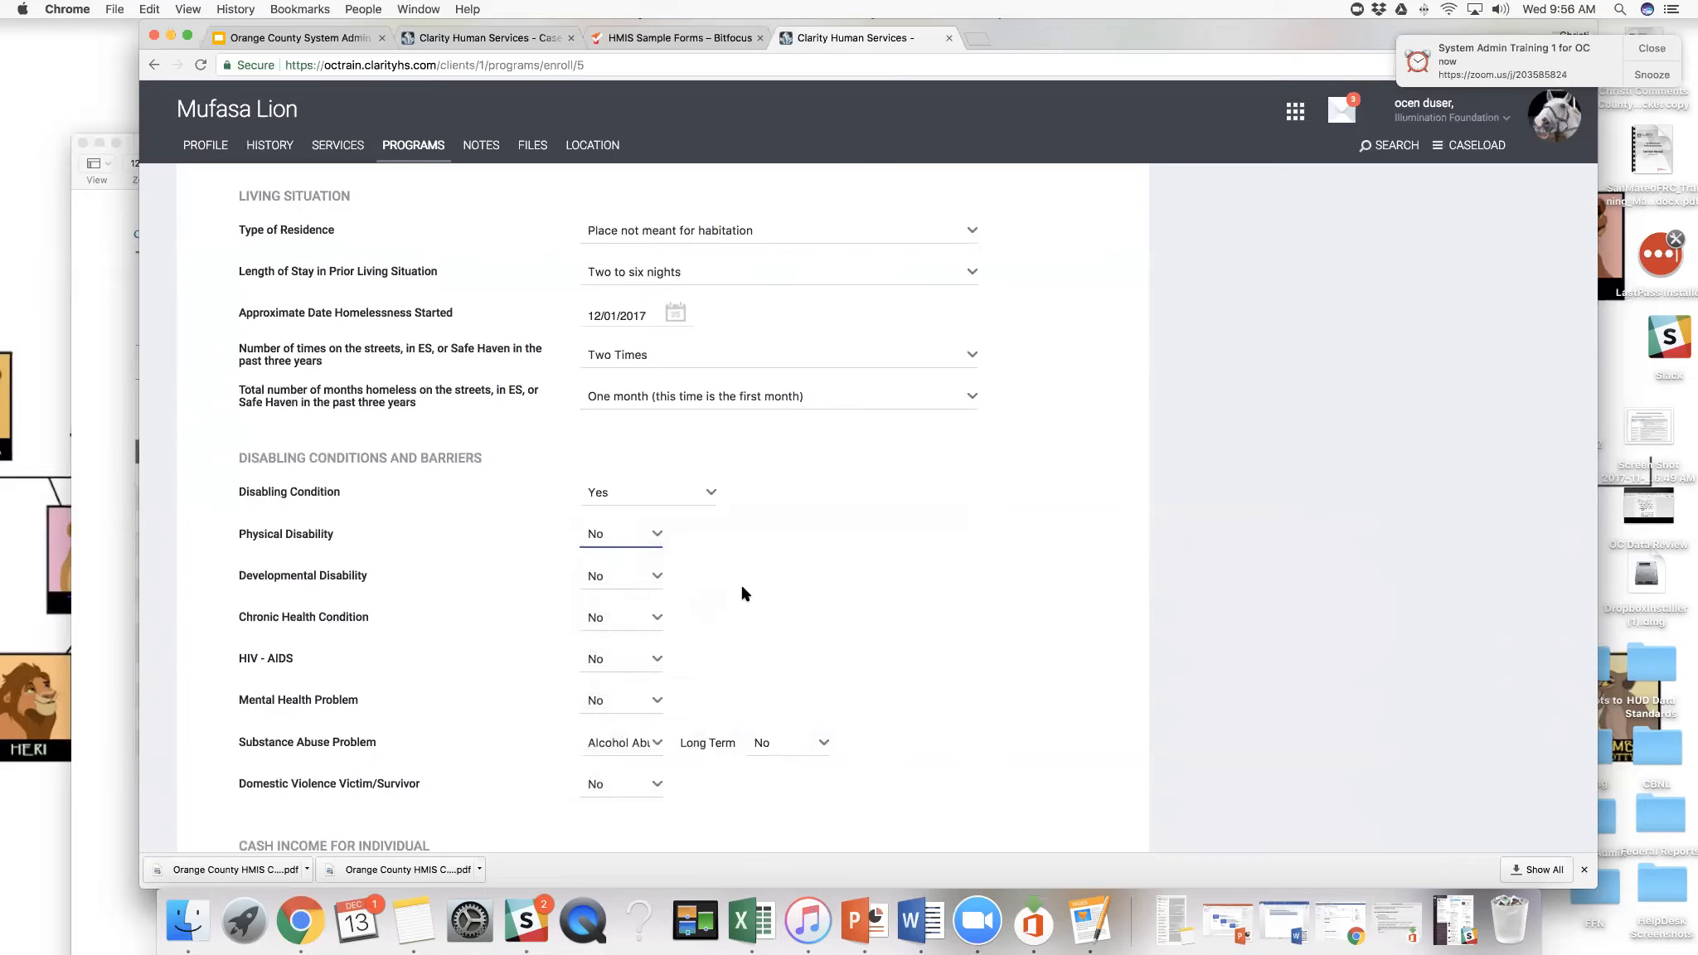
- Set Income from Any Source to Yes and display the individual cash income sources
scroll(742, 593, down, 5)
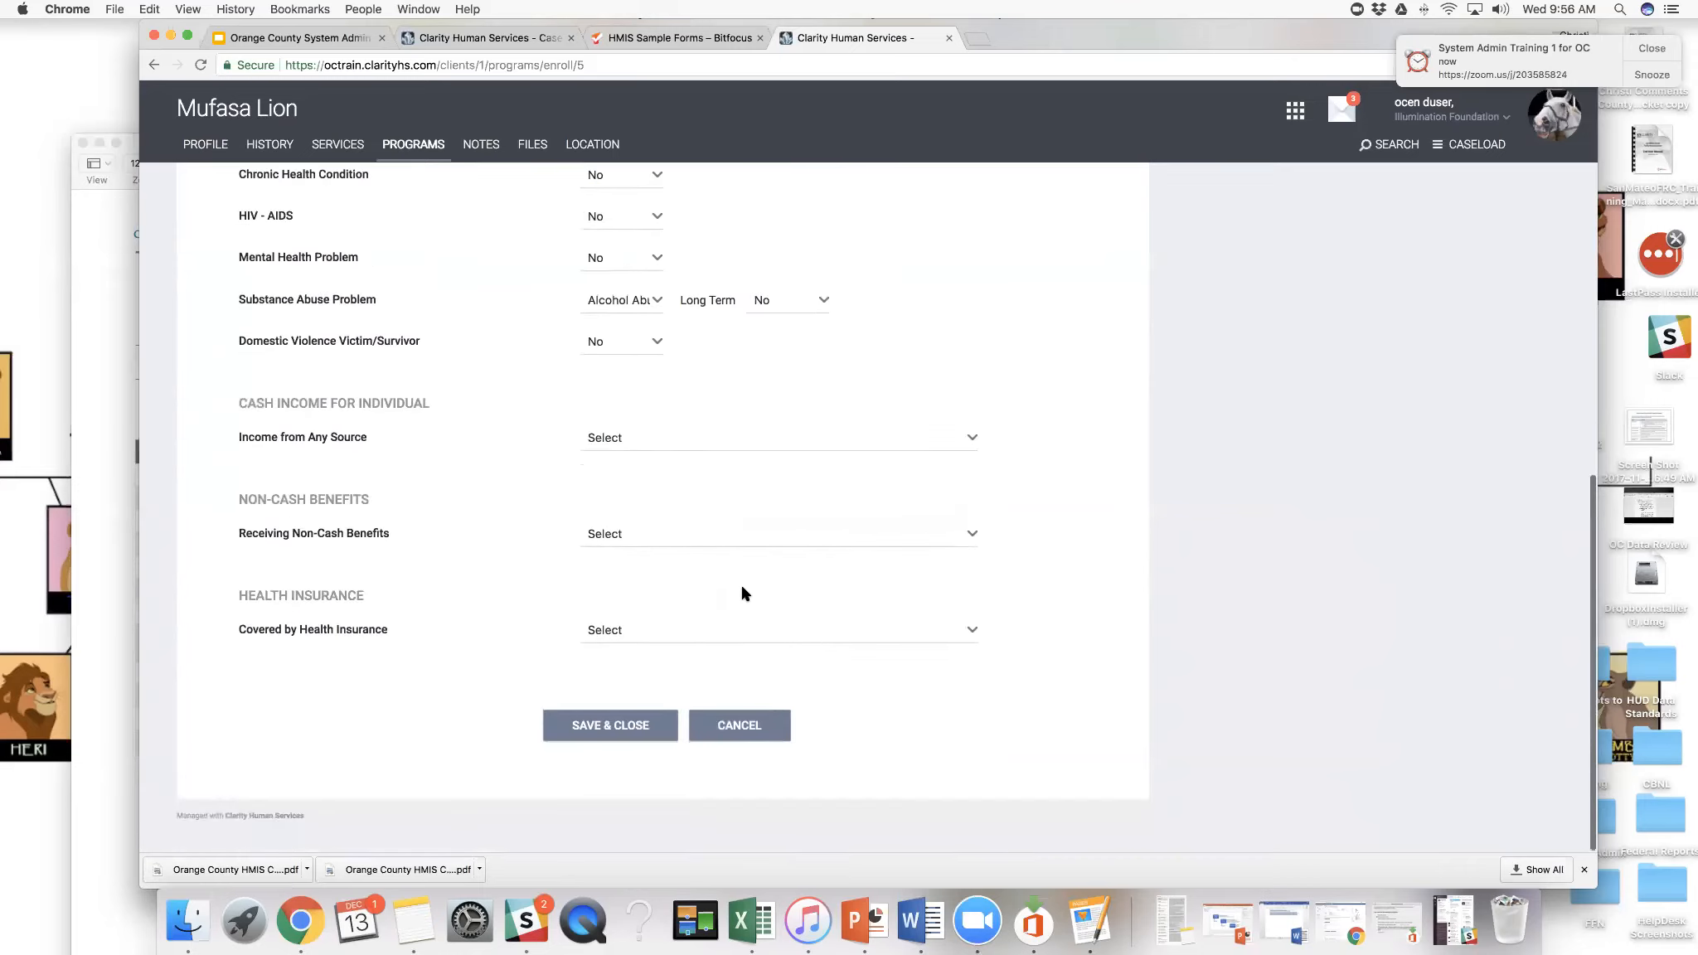
click(975, 439)
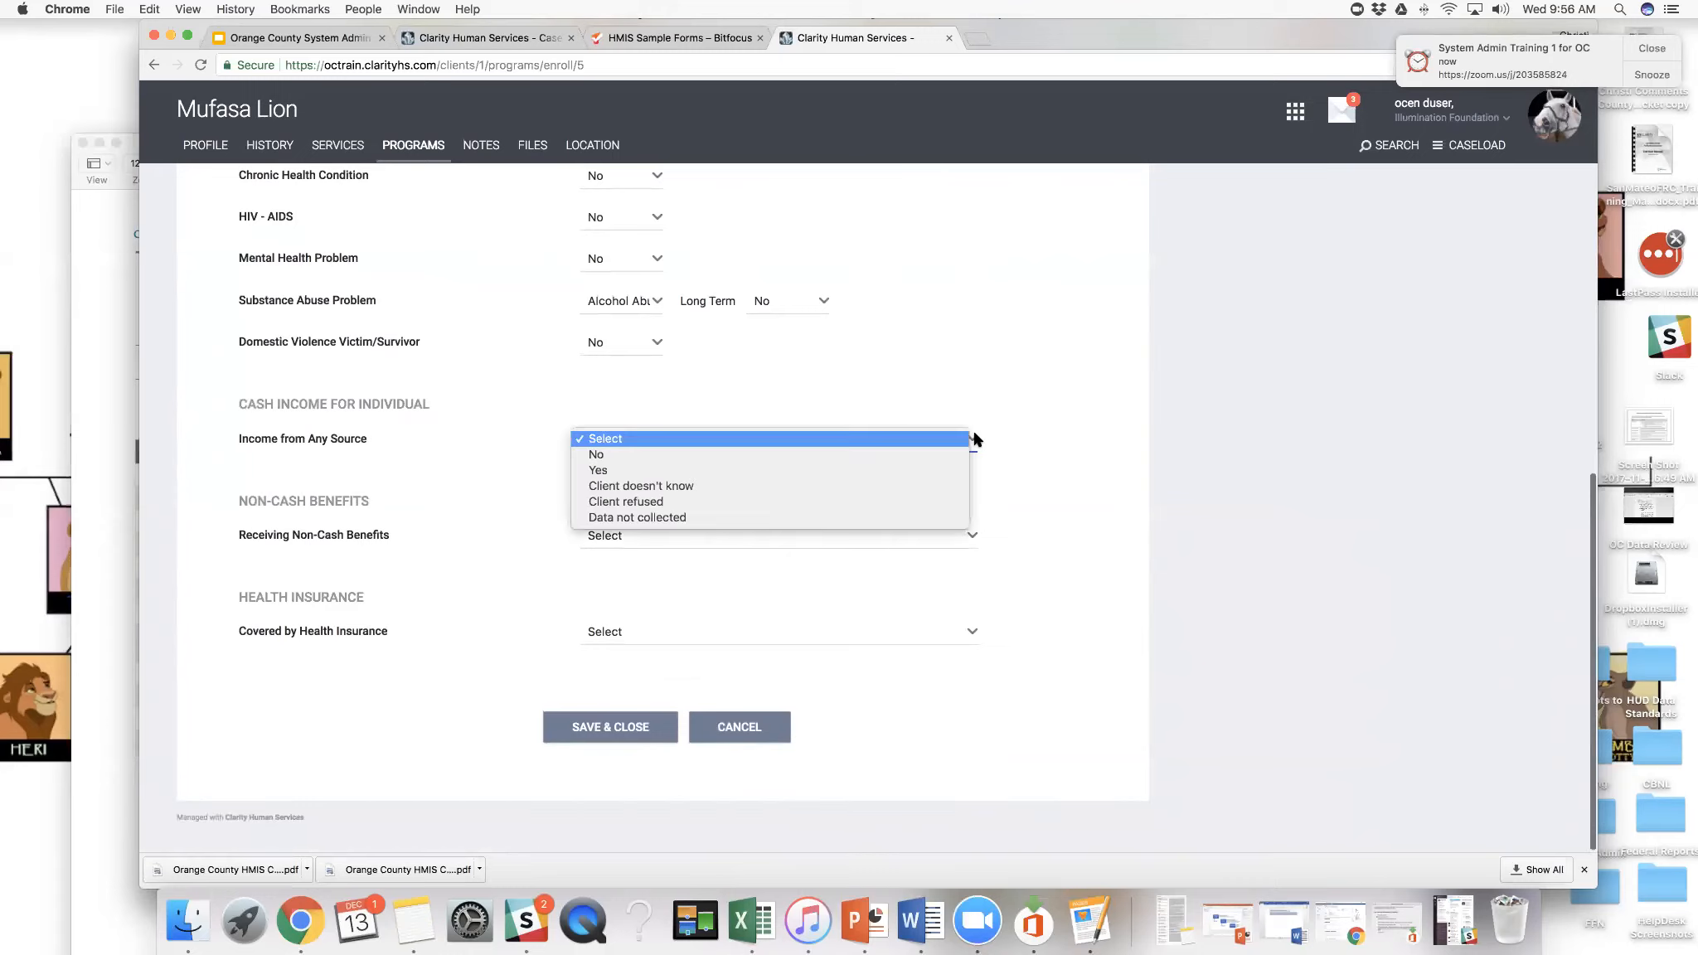
click(960, 474)
scroll(961, 474, down, 3)
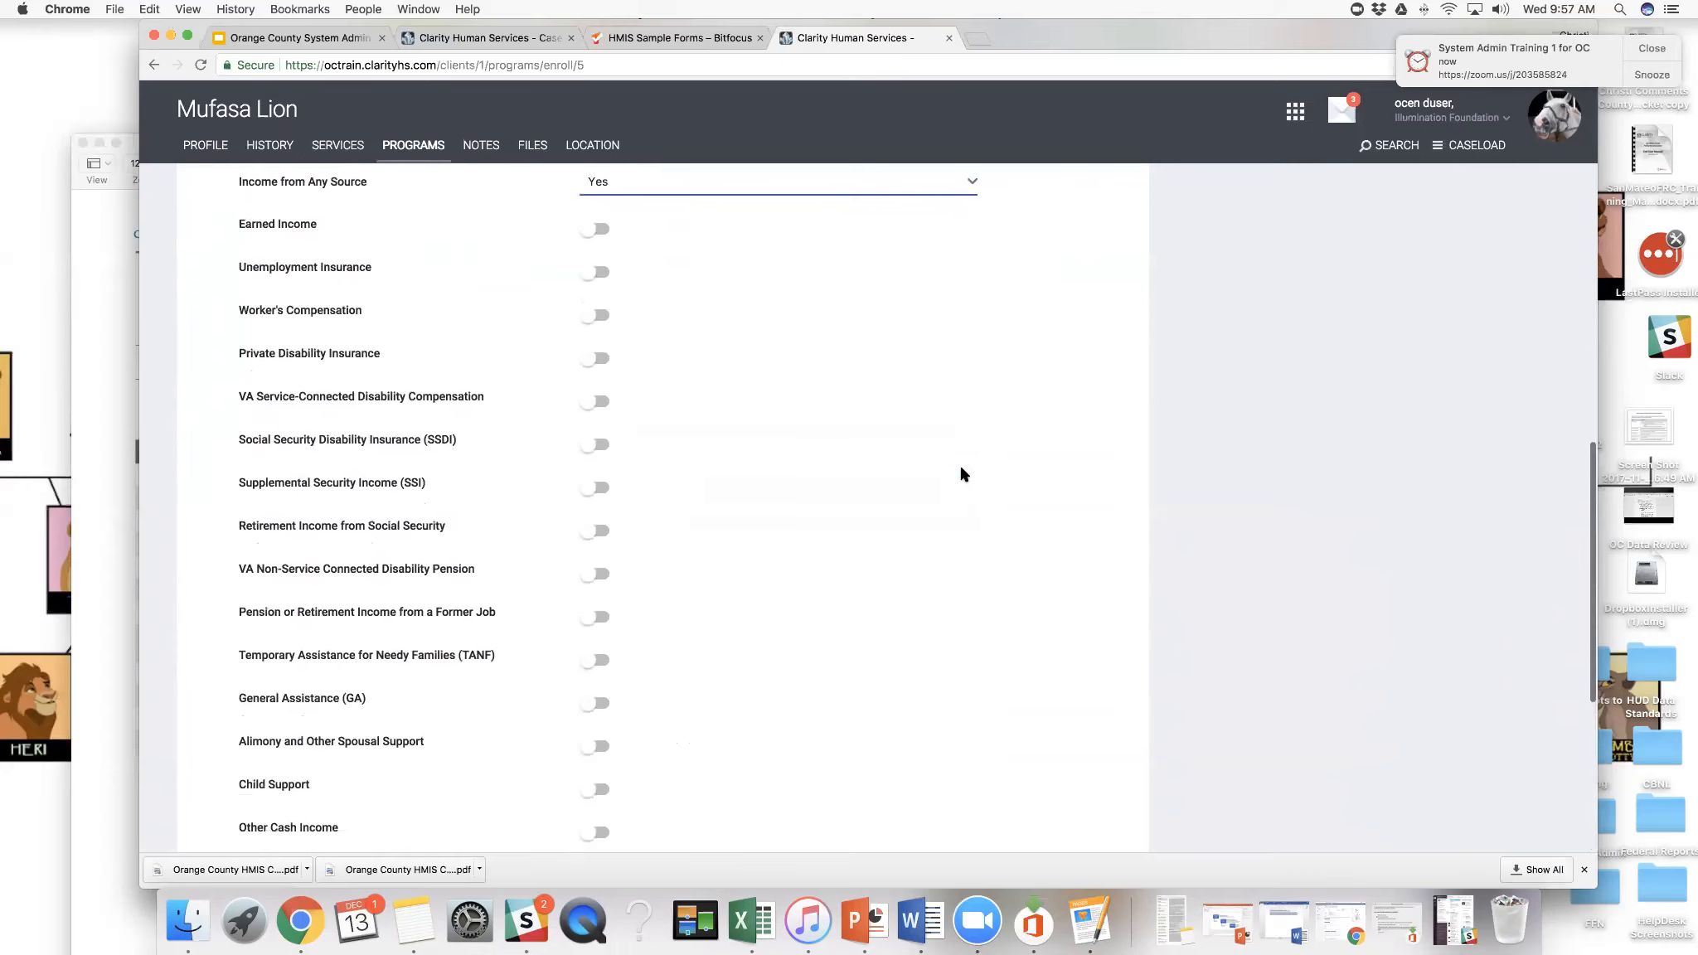
- Turn on Other Cash Income with an amount of 500.00 and enter Kingdom Coins as its source
scroll(812, 605, down, 2)
click(605, 745)
click(696, 744)
text(500.00)
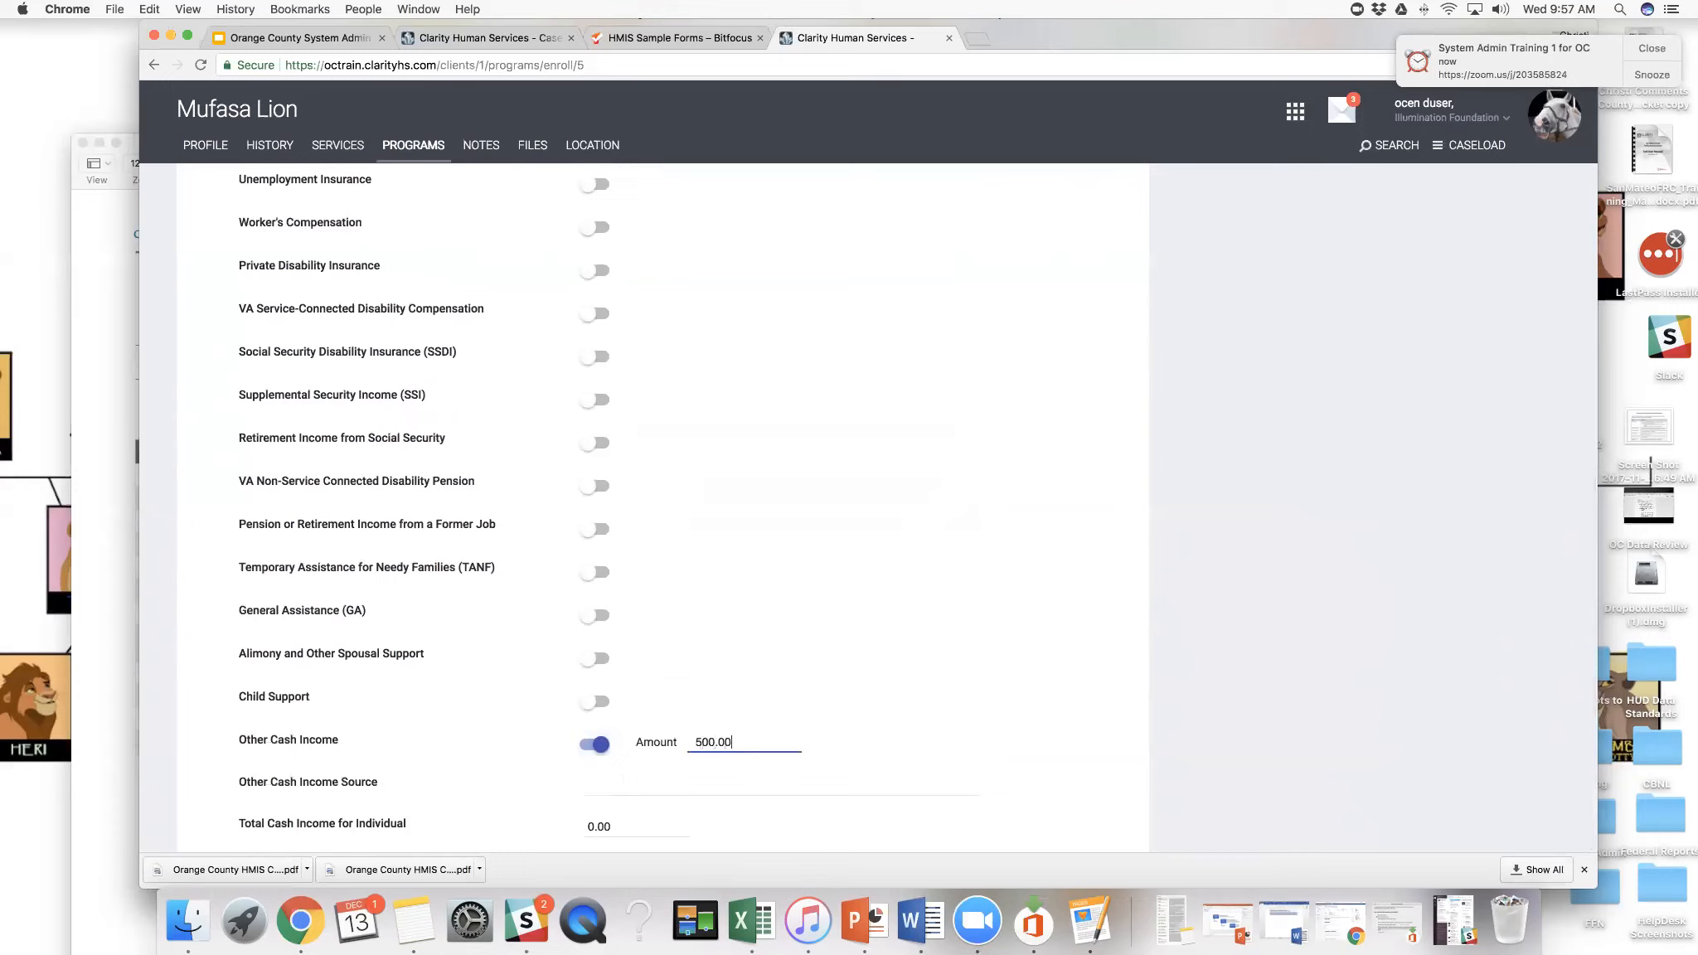
click(655, 782)
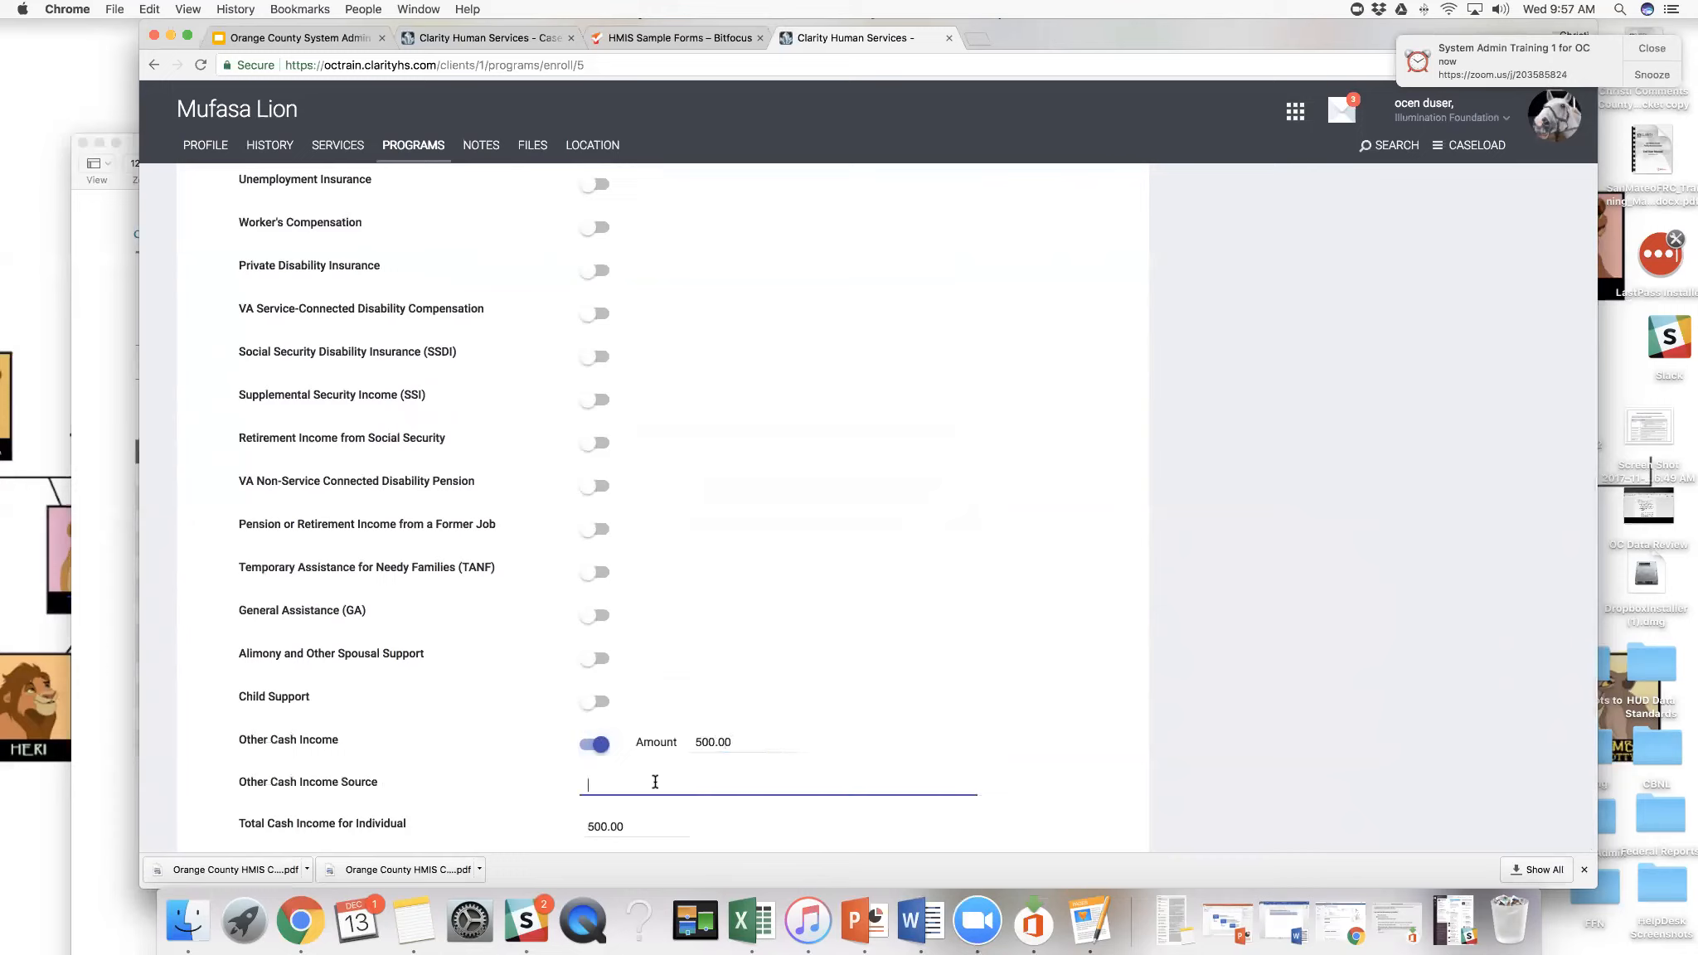
text(Kingdom Coins)
scroll(811, 617, down, 5)
scroll(810, 615, up, 1)
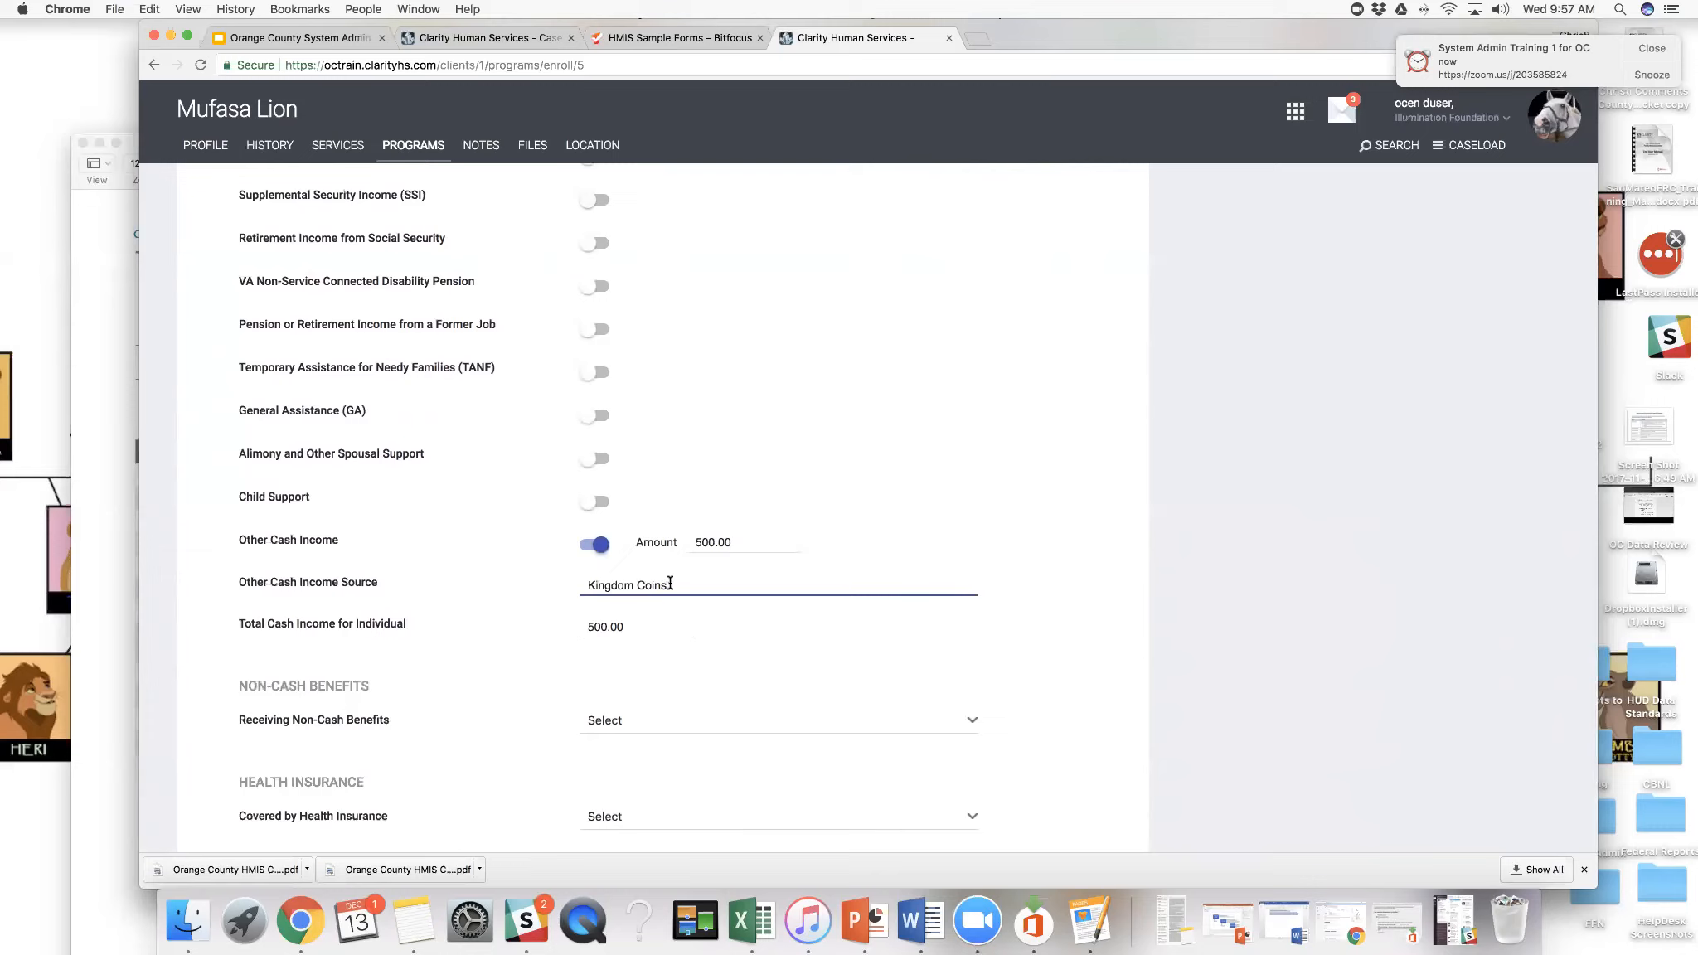
- Set Receiving Non-Cash Benefits to No and Covered by Health Insurance to Yes
scroll(670, 583, down, 4)
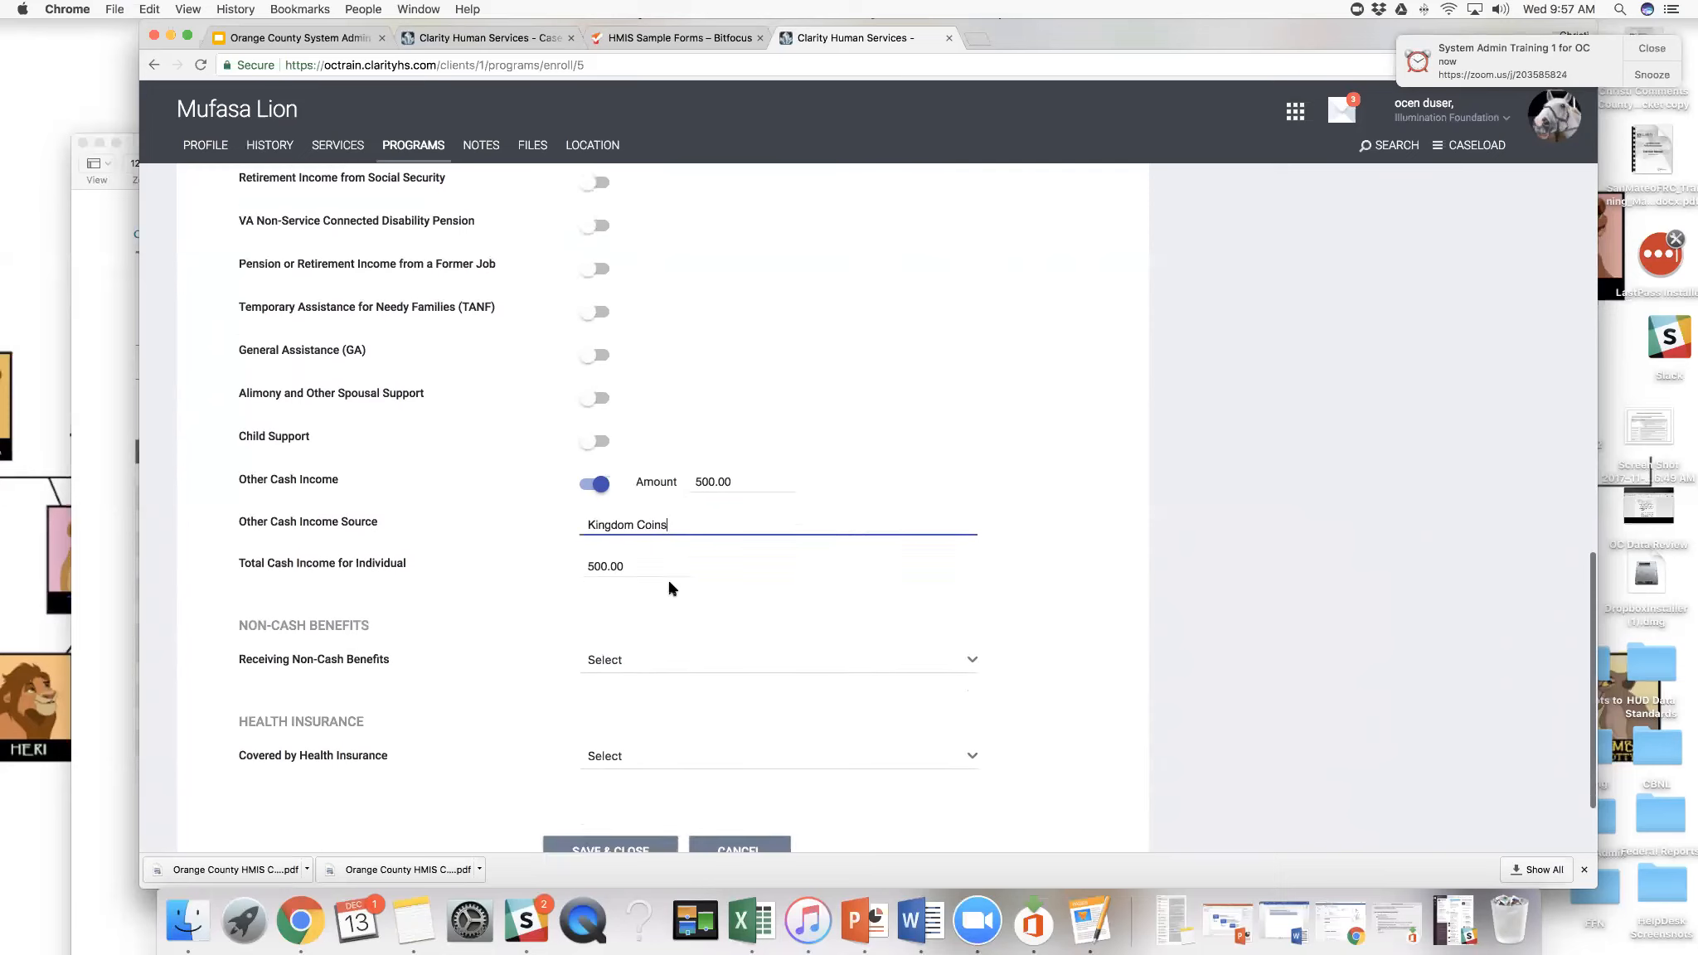
click(670, 587)
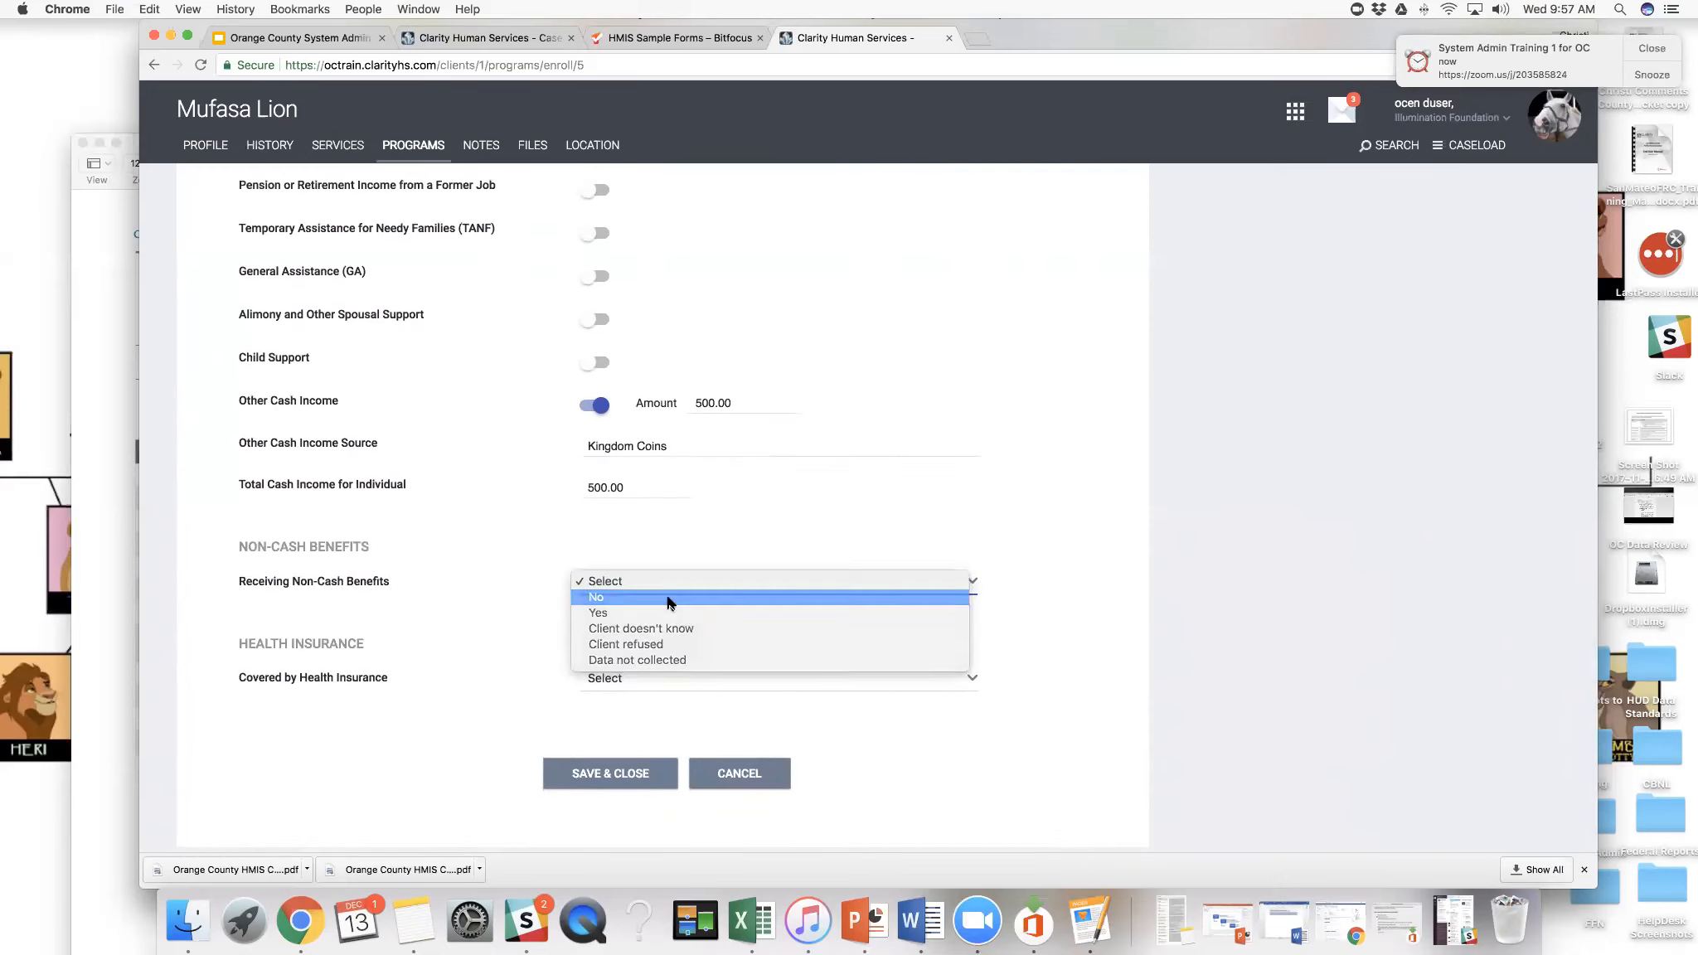
click(671, 598)
scroll(671, 603, down, 1)
click(674, 642)
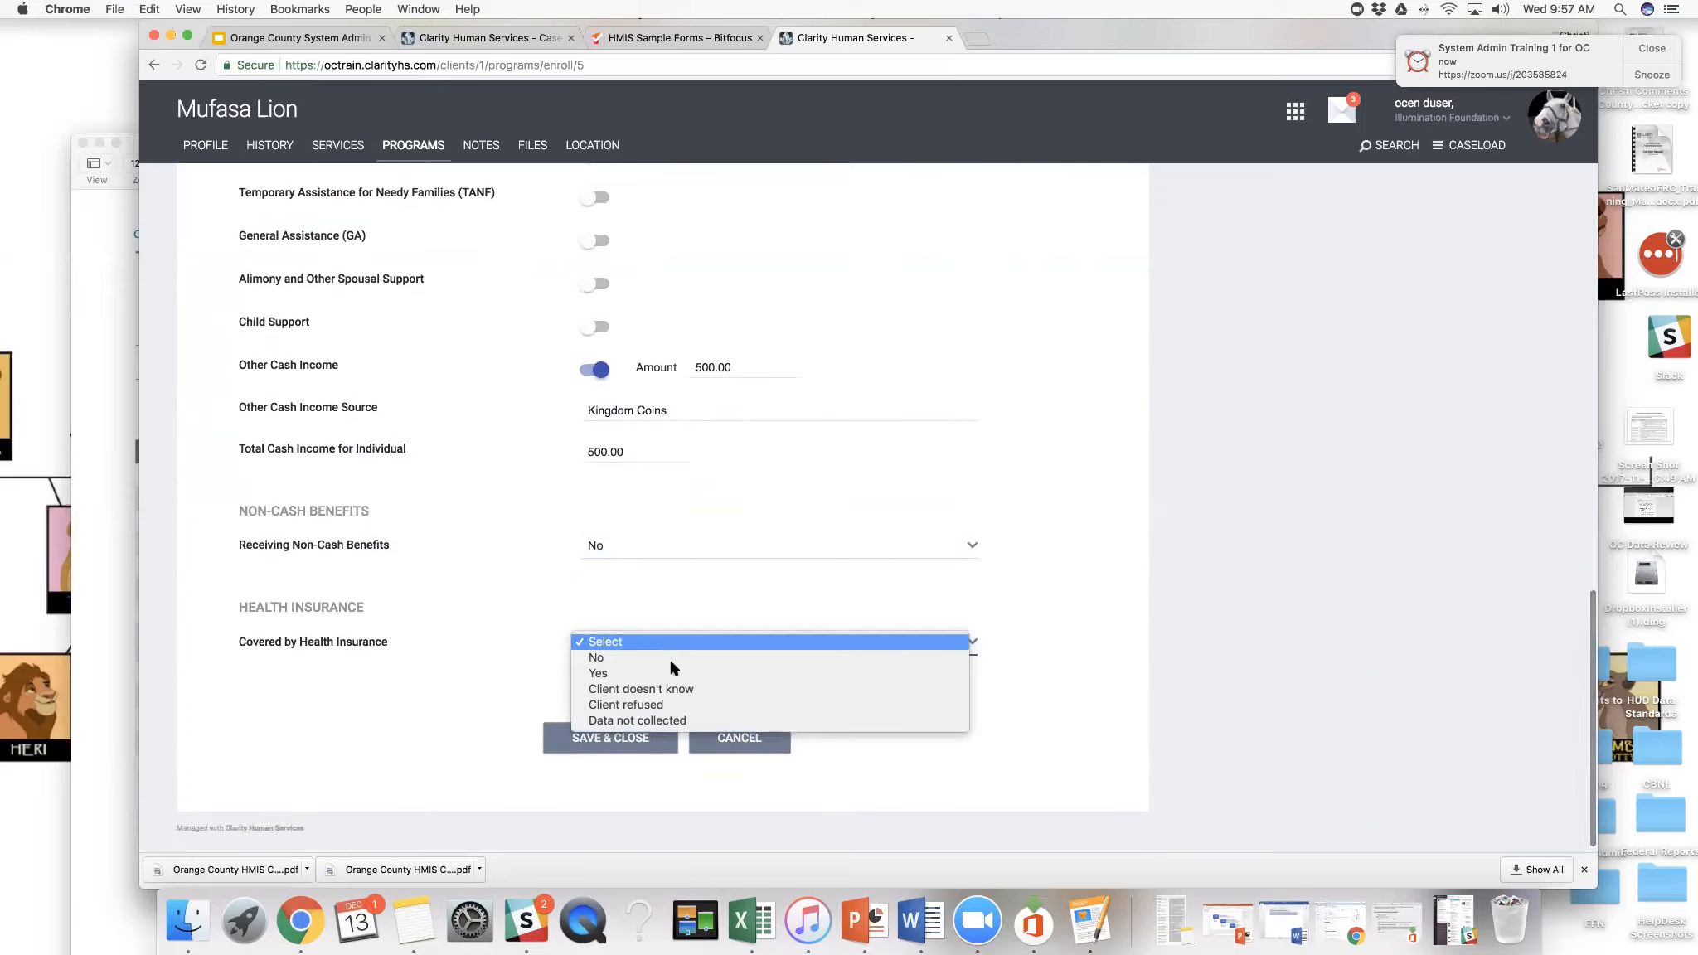
click(673, 673)
- Mark Veteran's Administration (VA) Medical Services as the health insurance, then save the enrollment and dismiss the assigned goals notice
scroll(705, 625, down, 5)
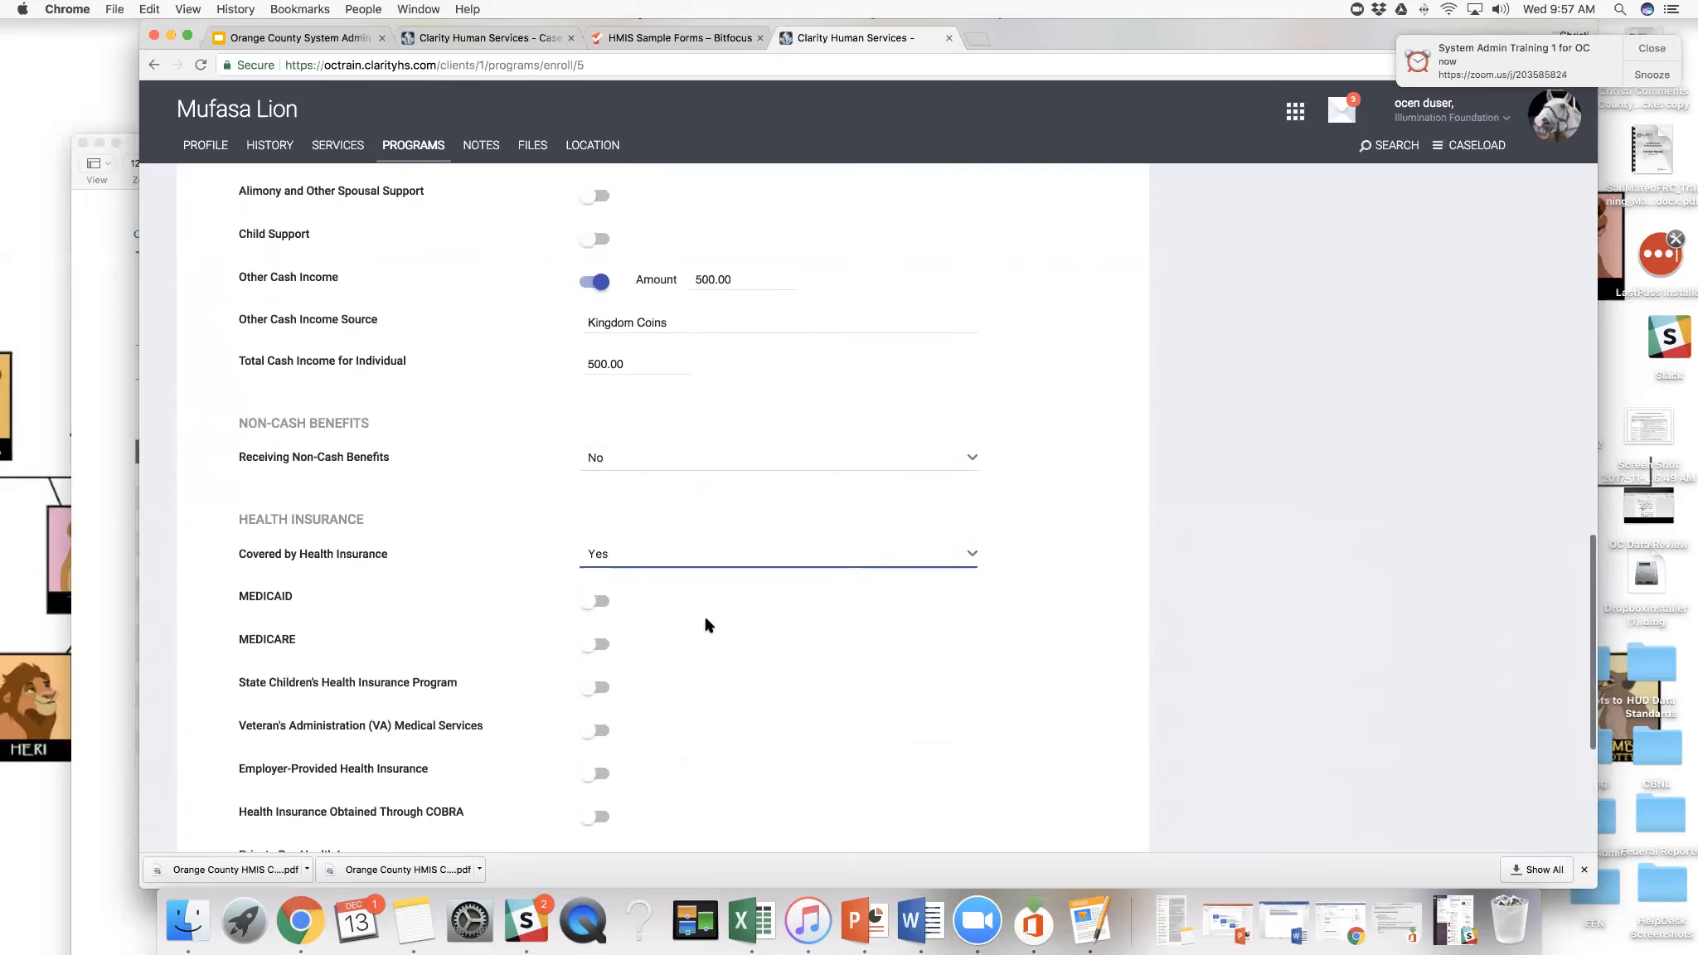
scroll(705, 625, down, 2)
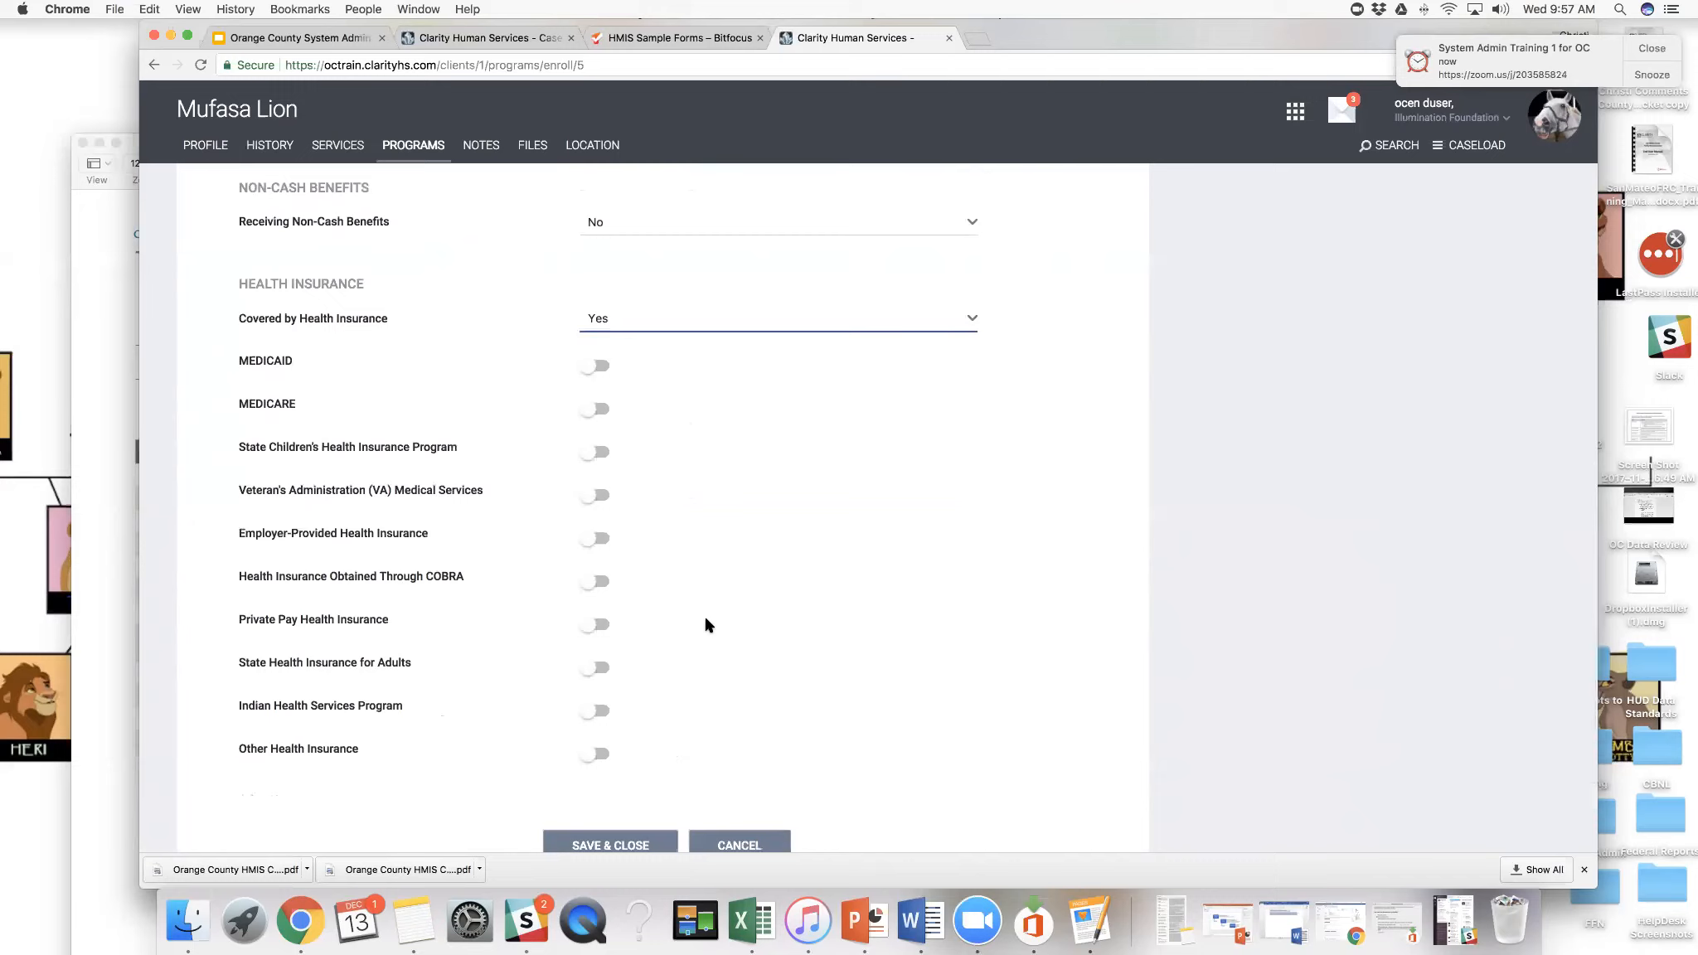
click(606, 498)
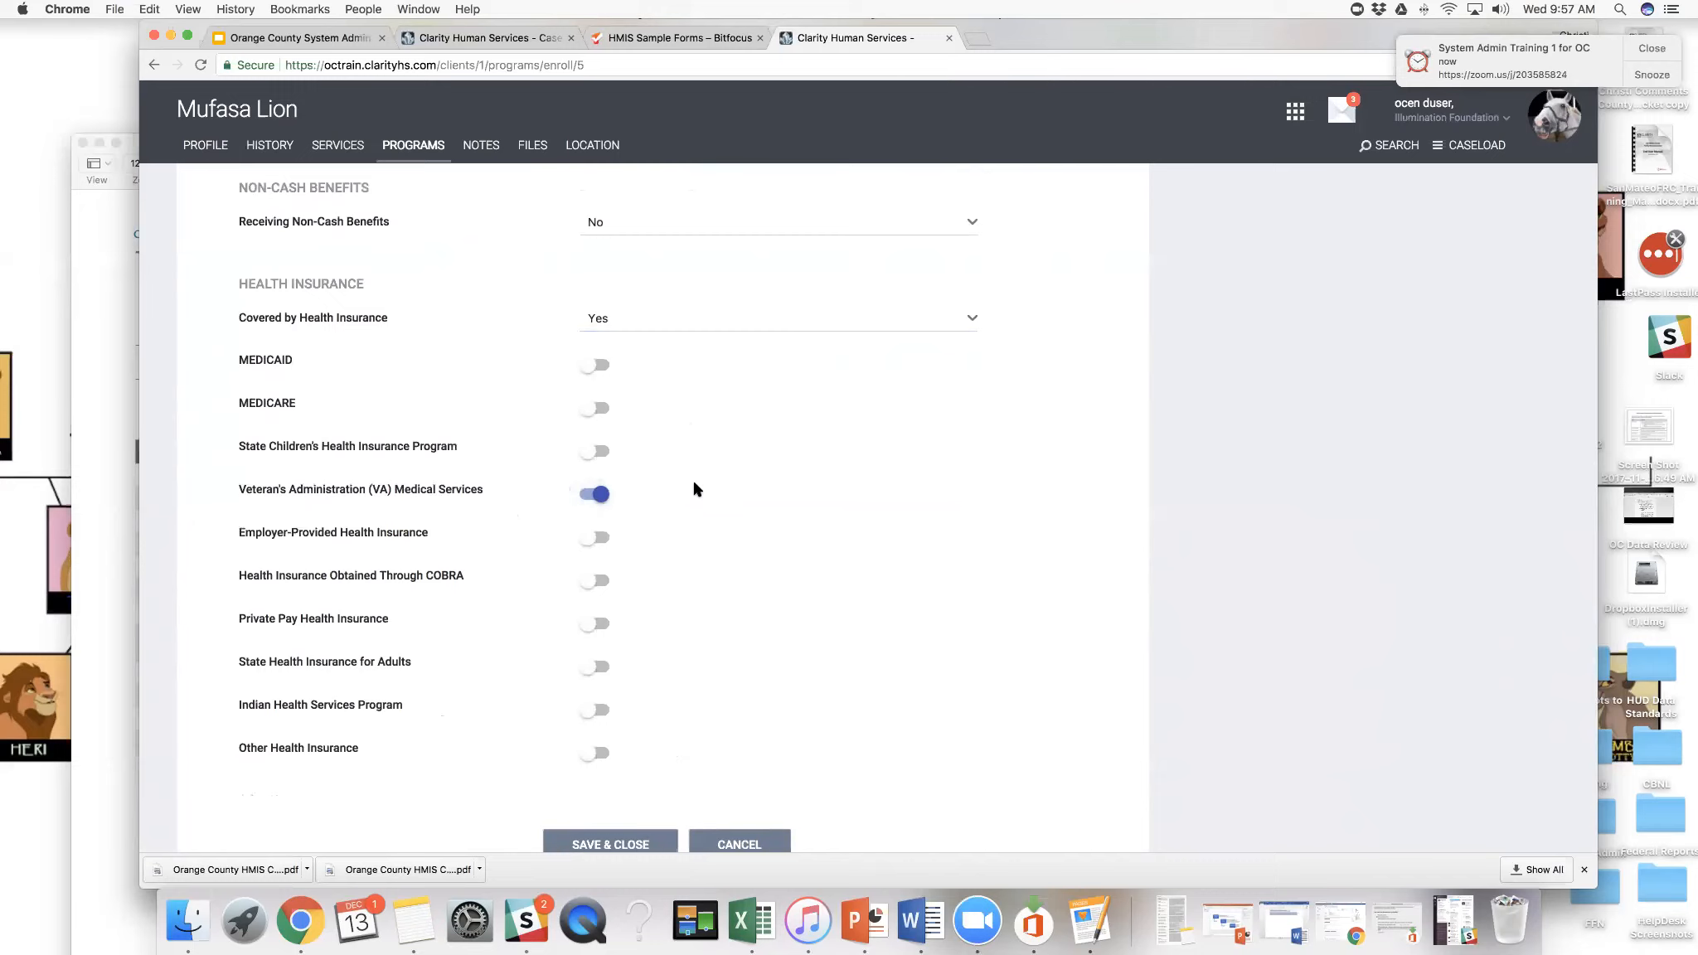
scroll(695, 489, down, 2)
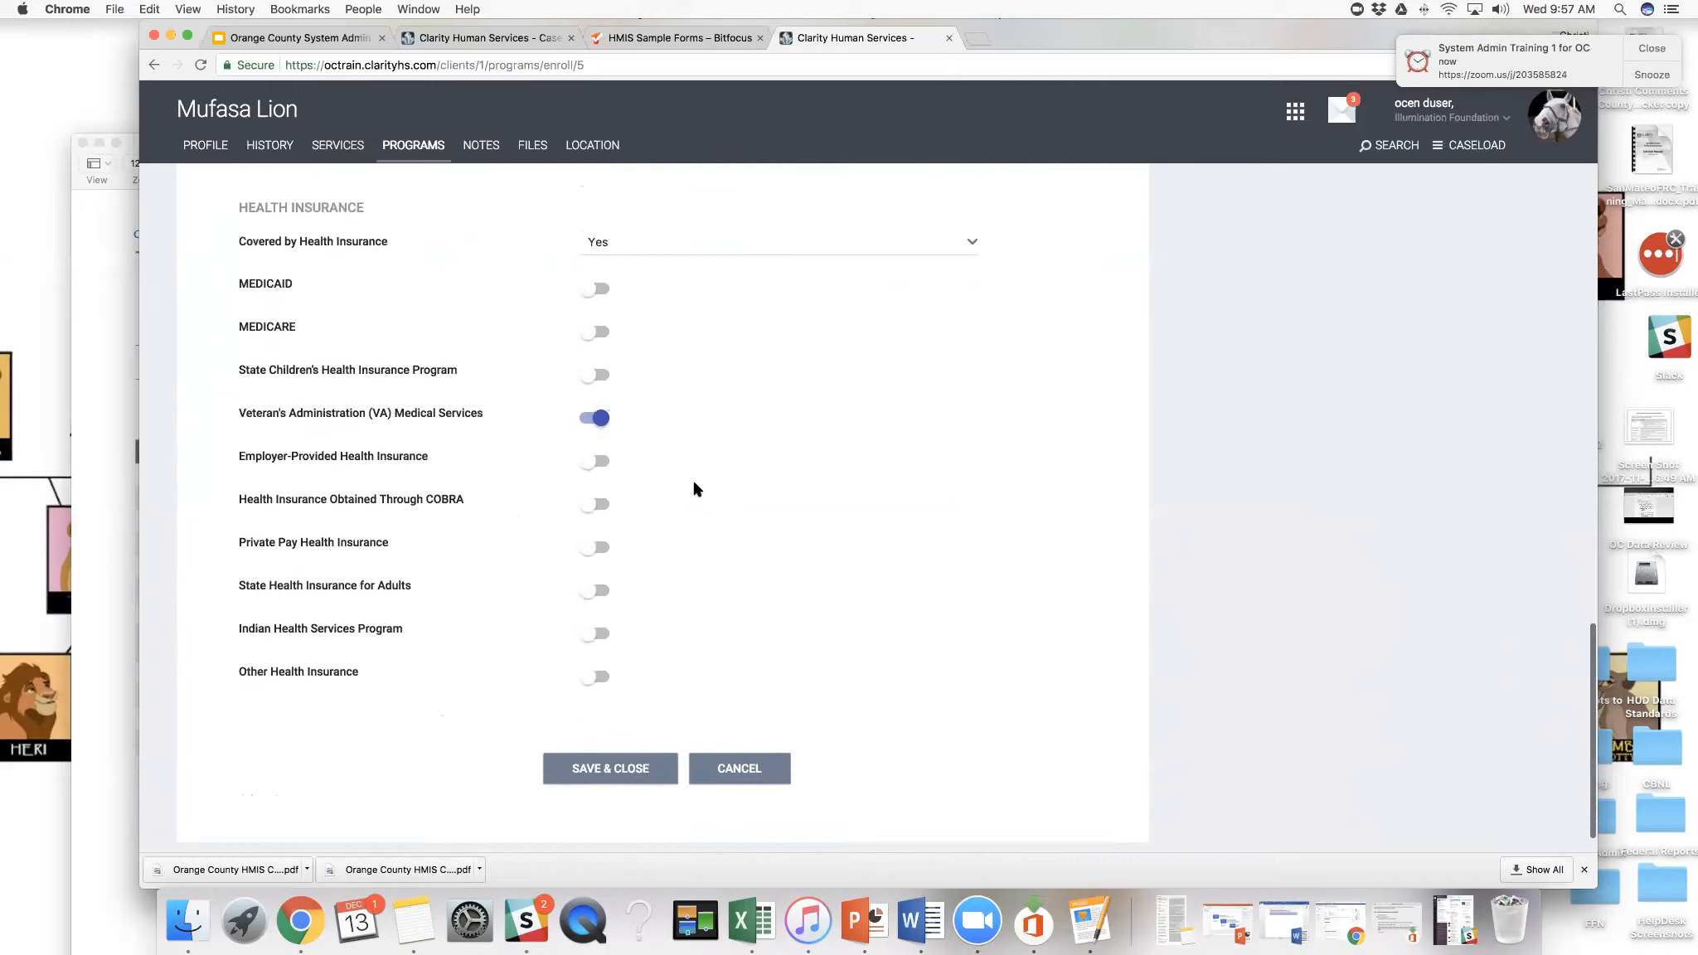
click(626, 769)
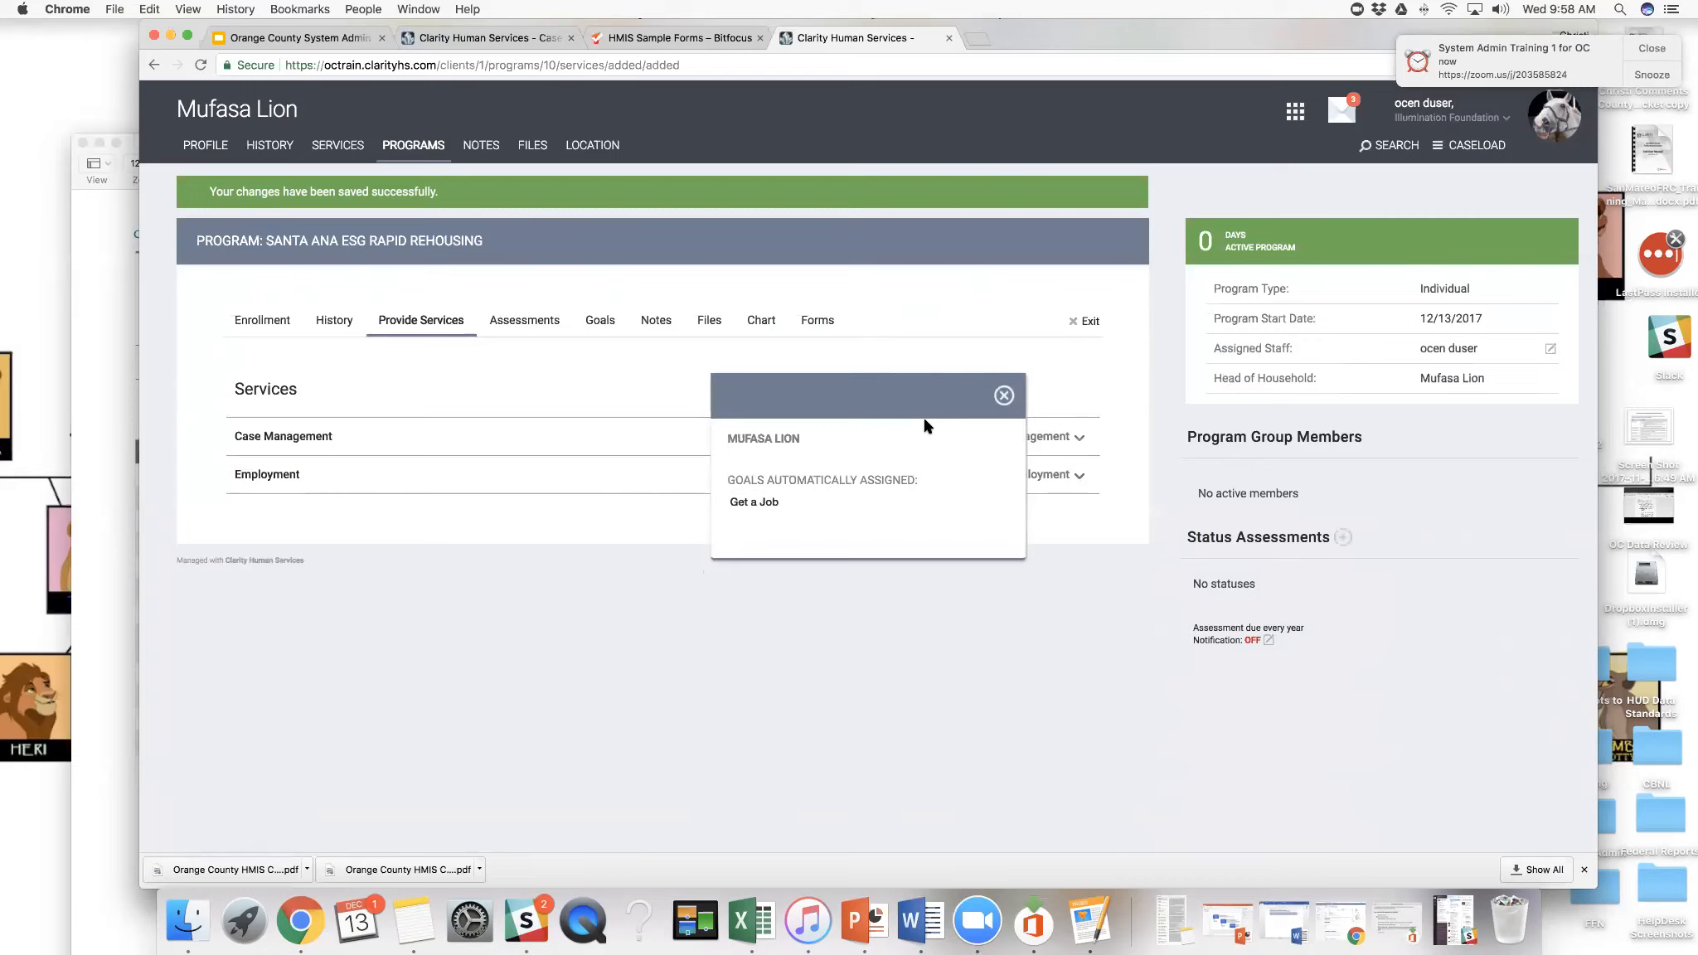
click(1004, 396)
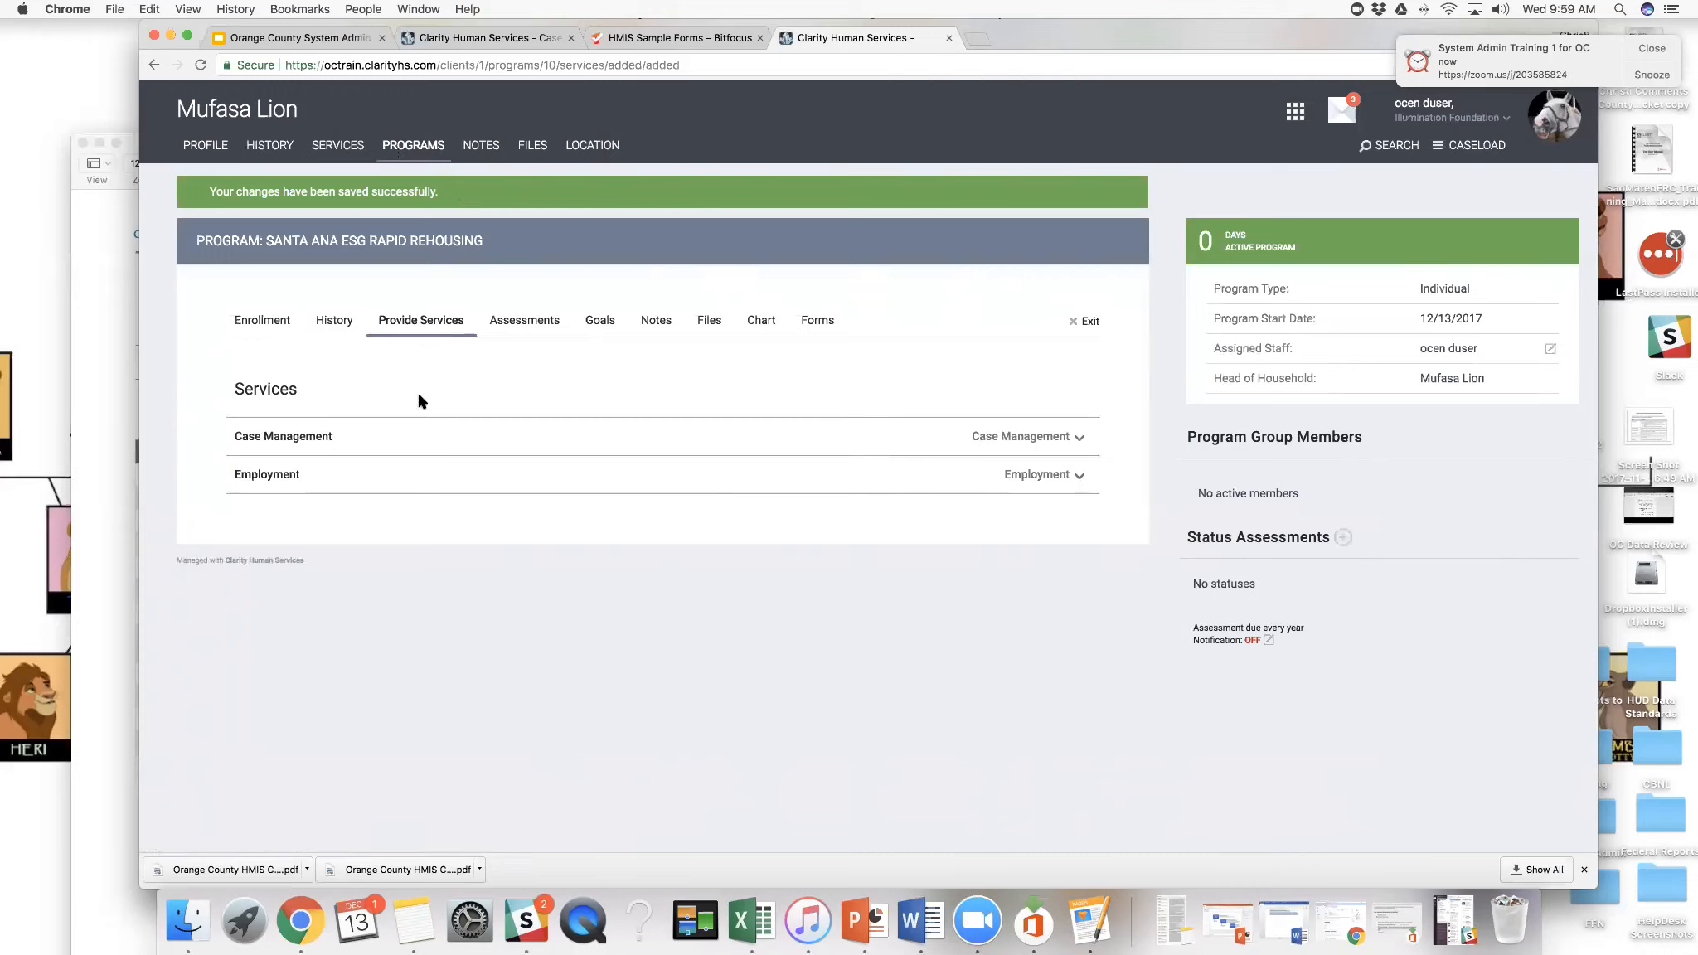
- Submit a Case Management service with the service note "This is a case note within a service."
click(1078, 439)
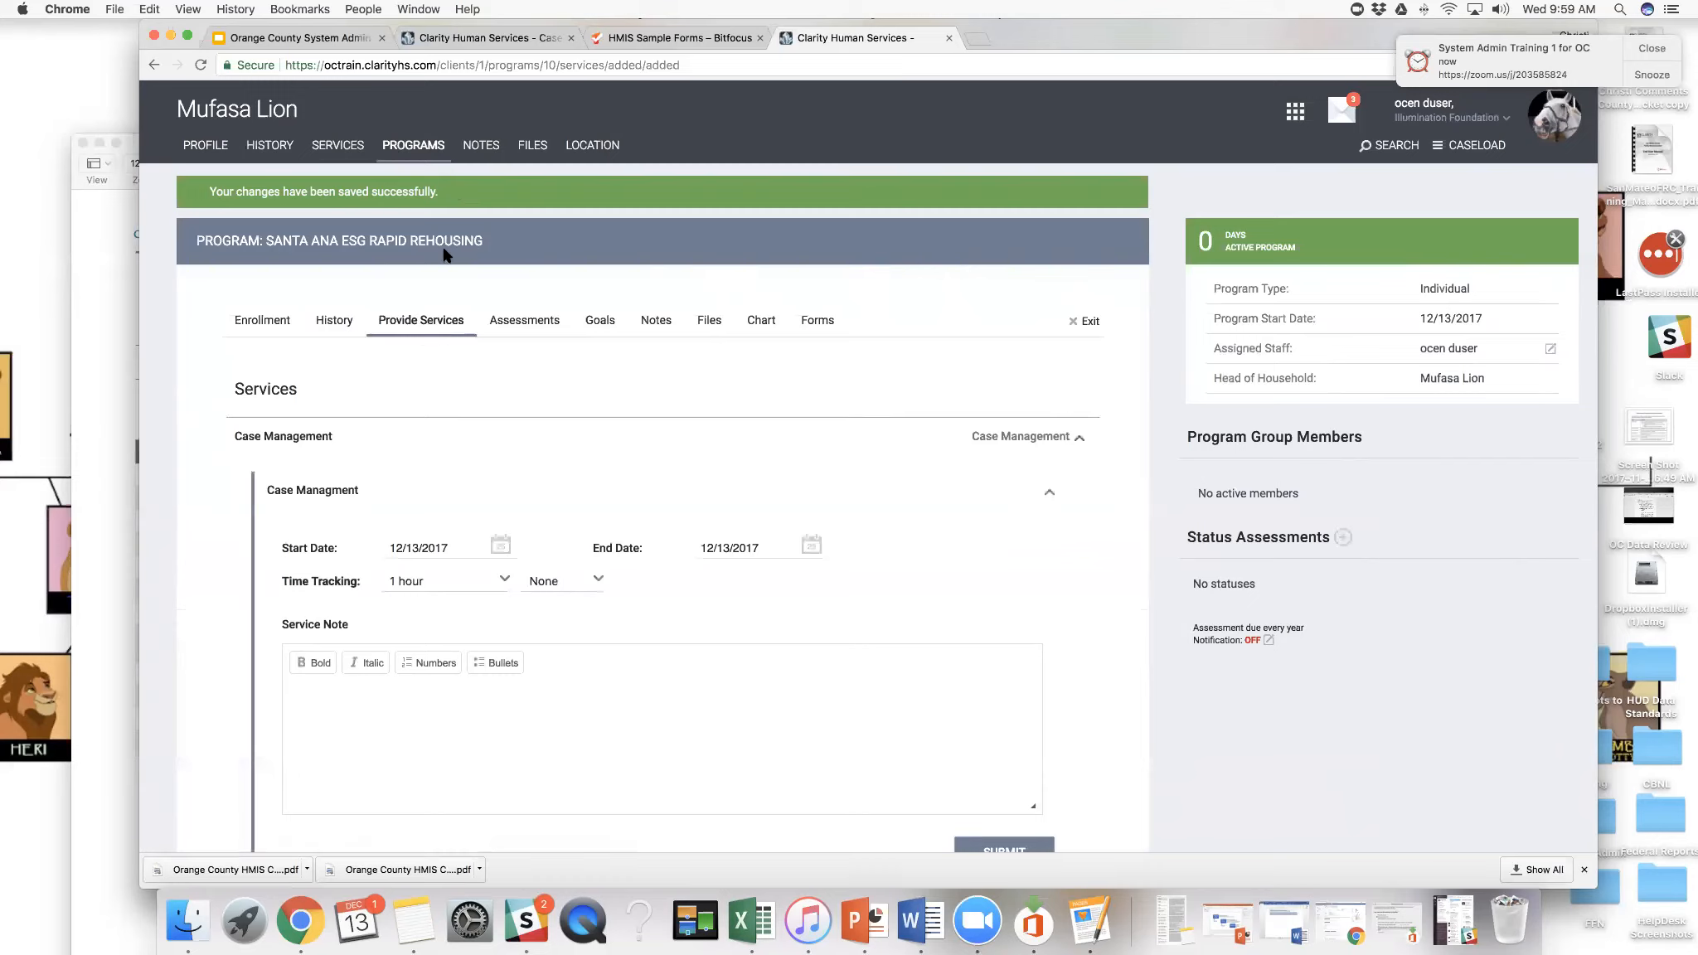
scroll(446, 256, down, 2)
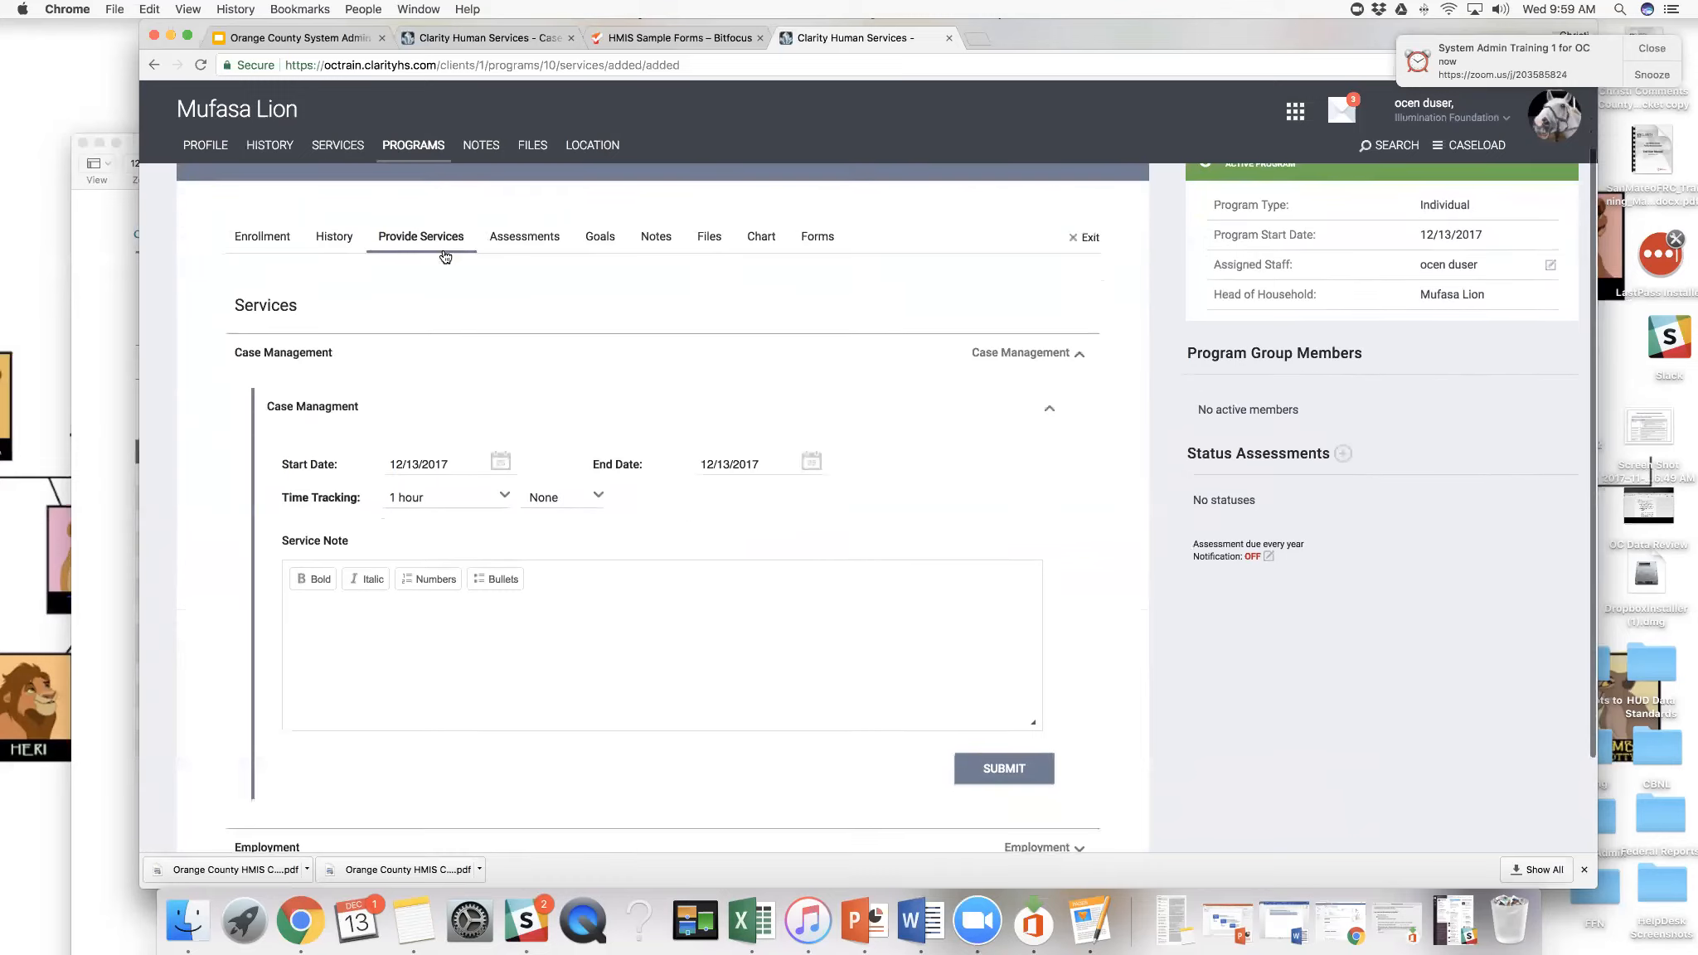
scroll(445, 255, up, 3)
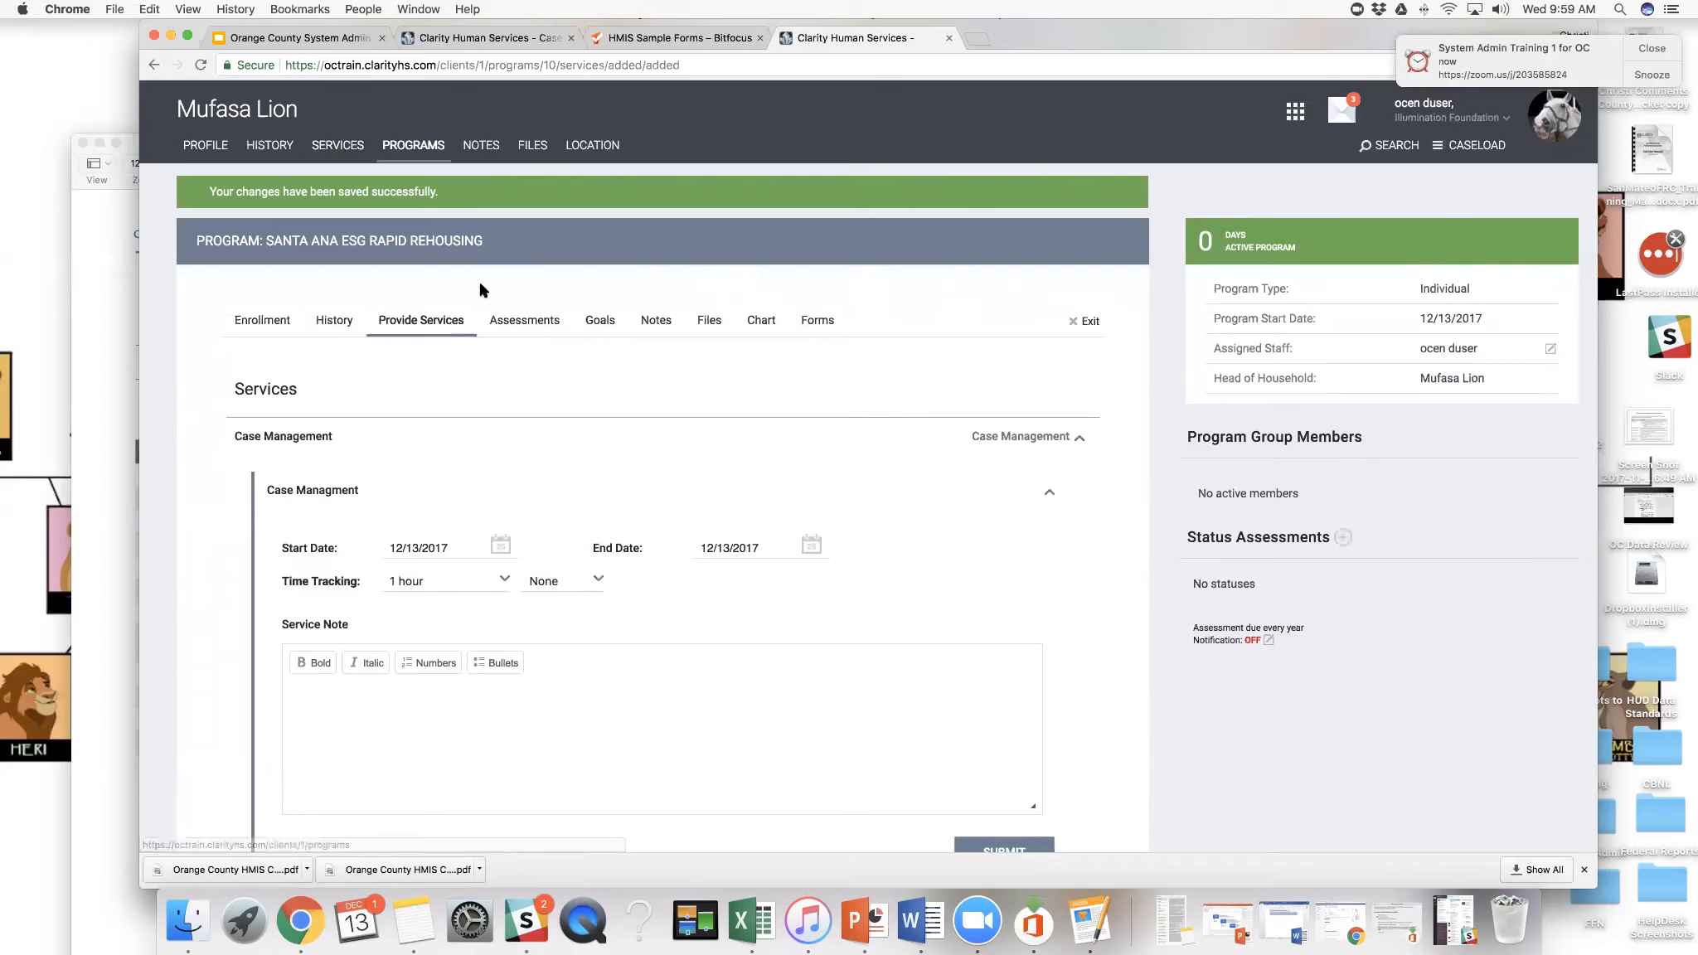
scroll(564, 425, down, 2)
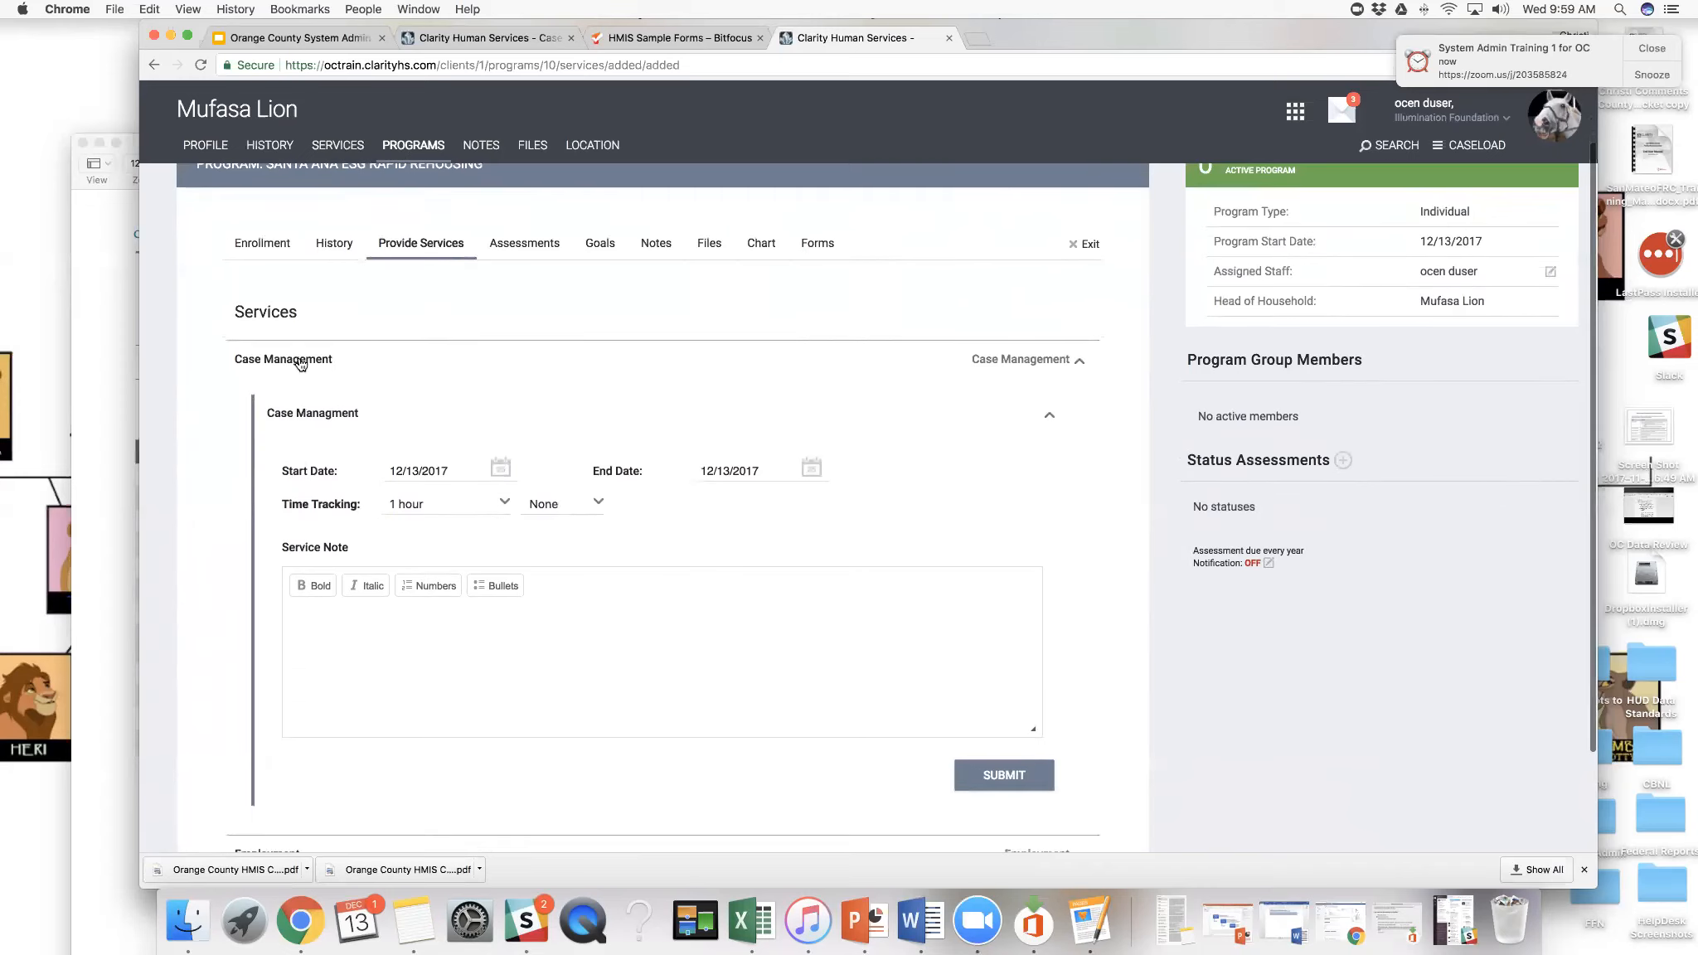
scroll(299, 365, up, 2)
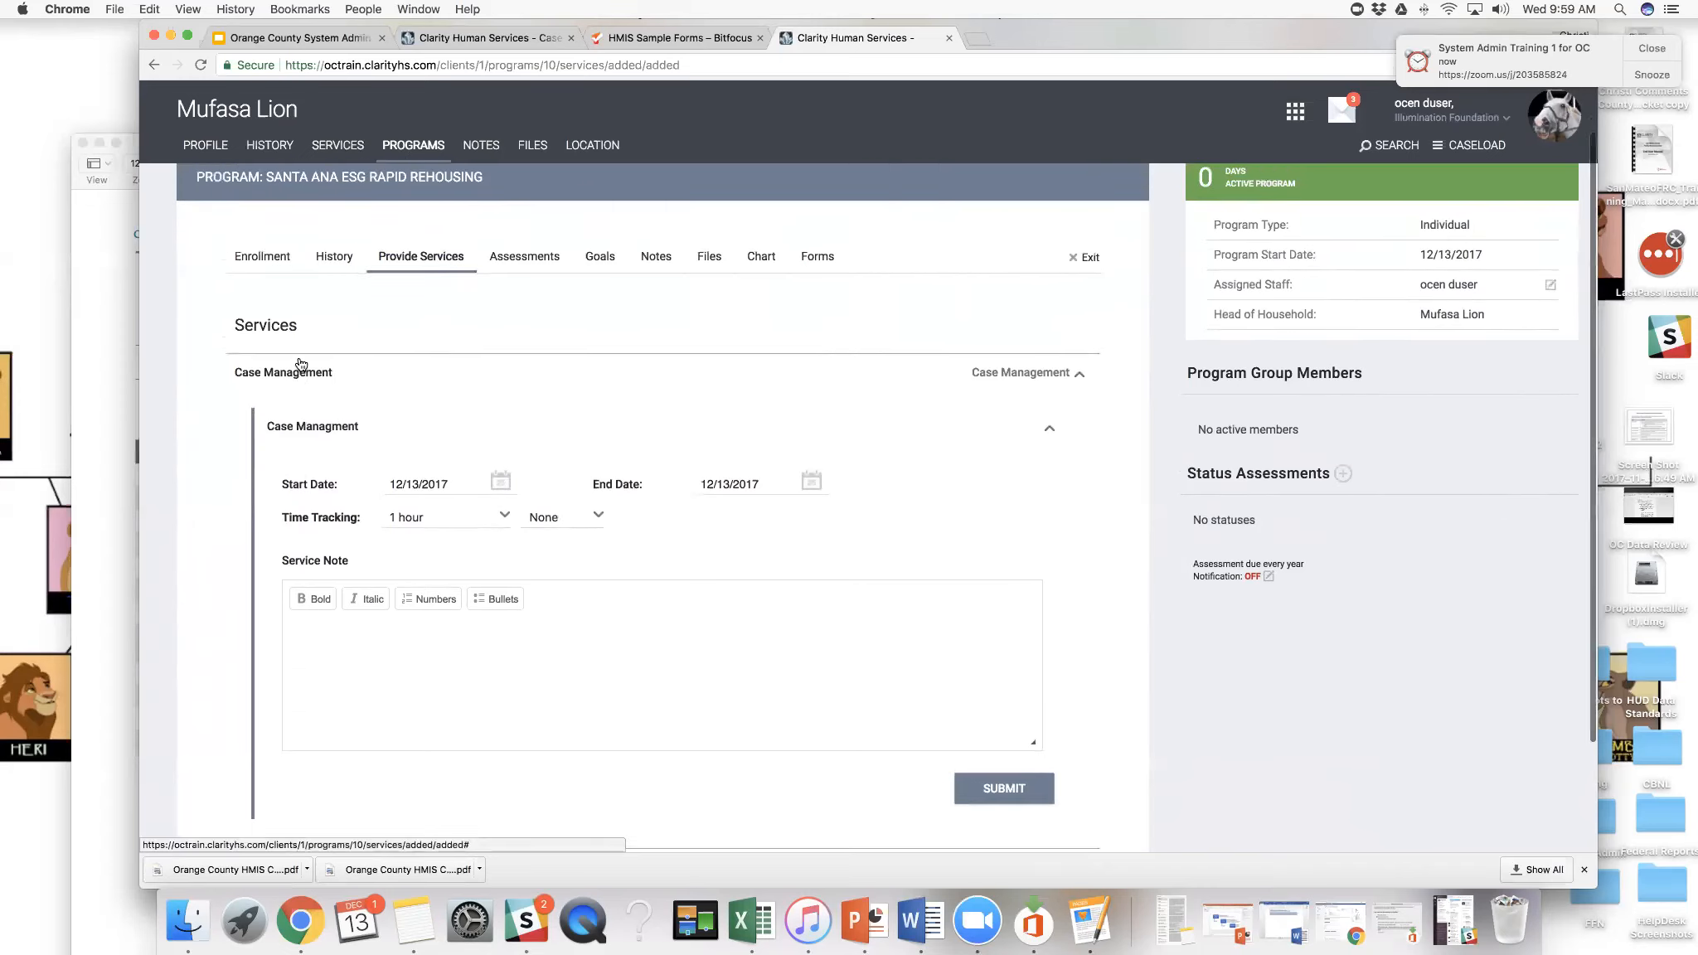
scroll(295, 362, down, 3)
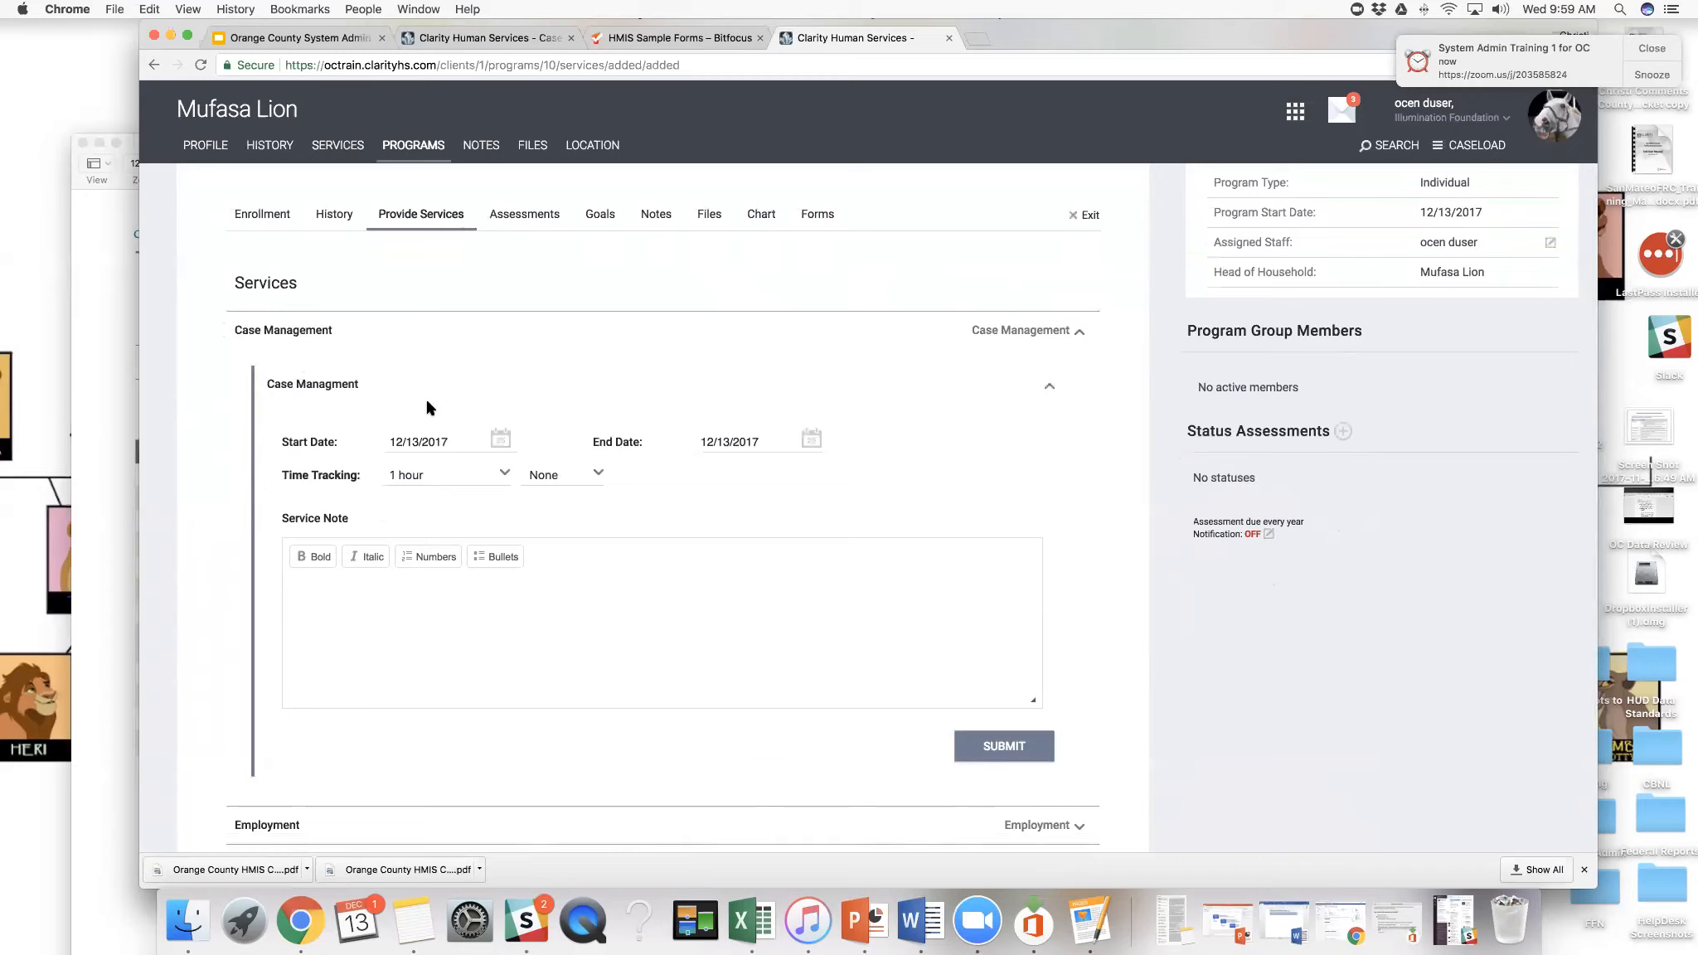
scroll(429, 406, down, 2)
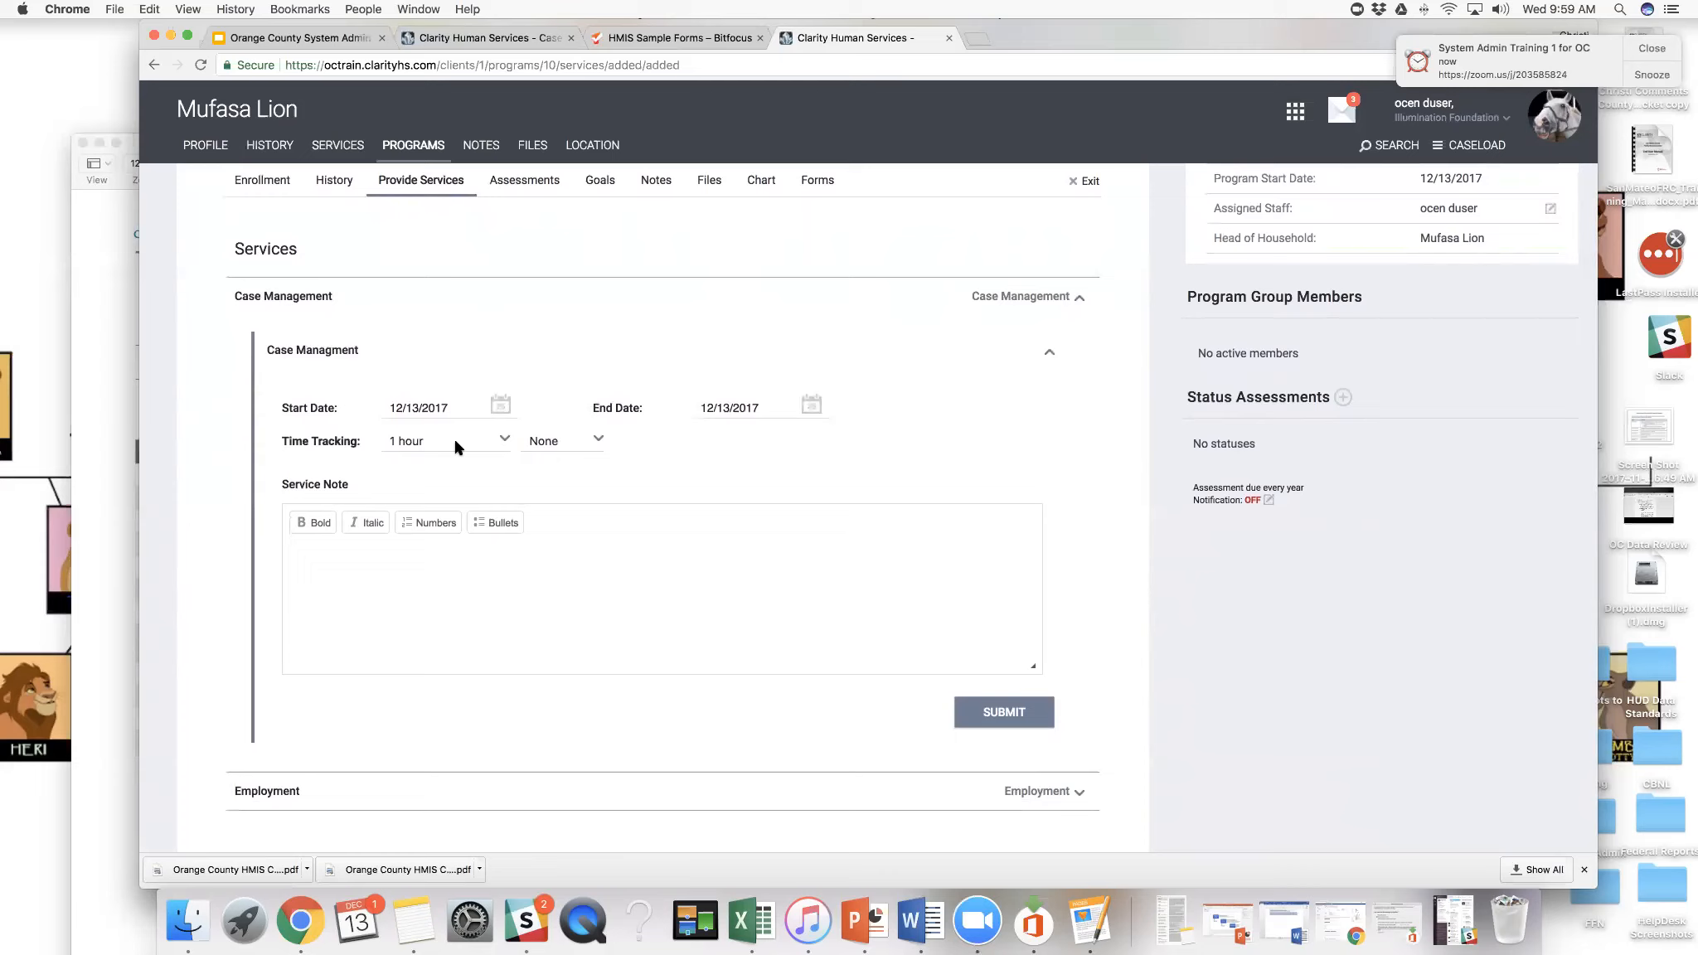
click(398, 550)
text(This is a)
text( ser)
text(vi)
text(ase note)
text( within a service)
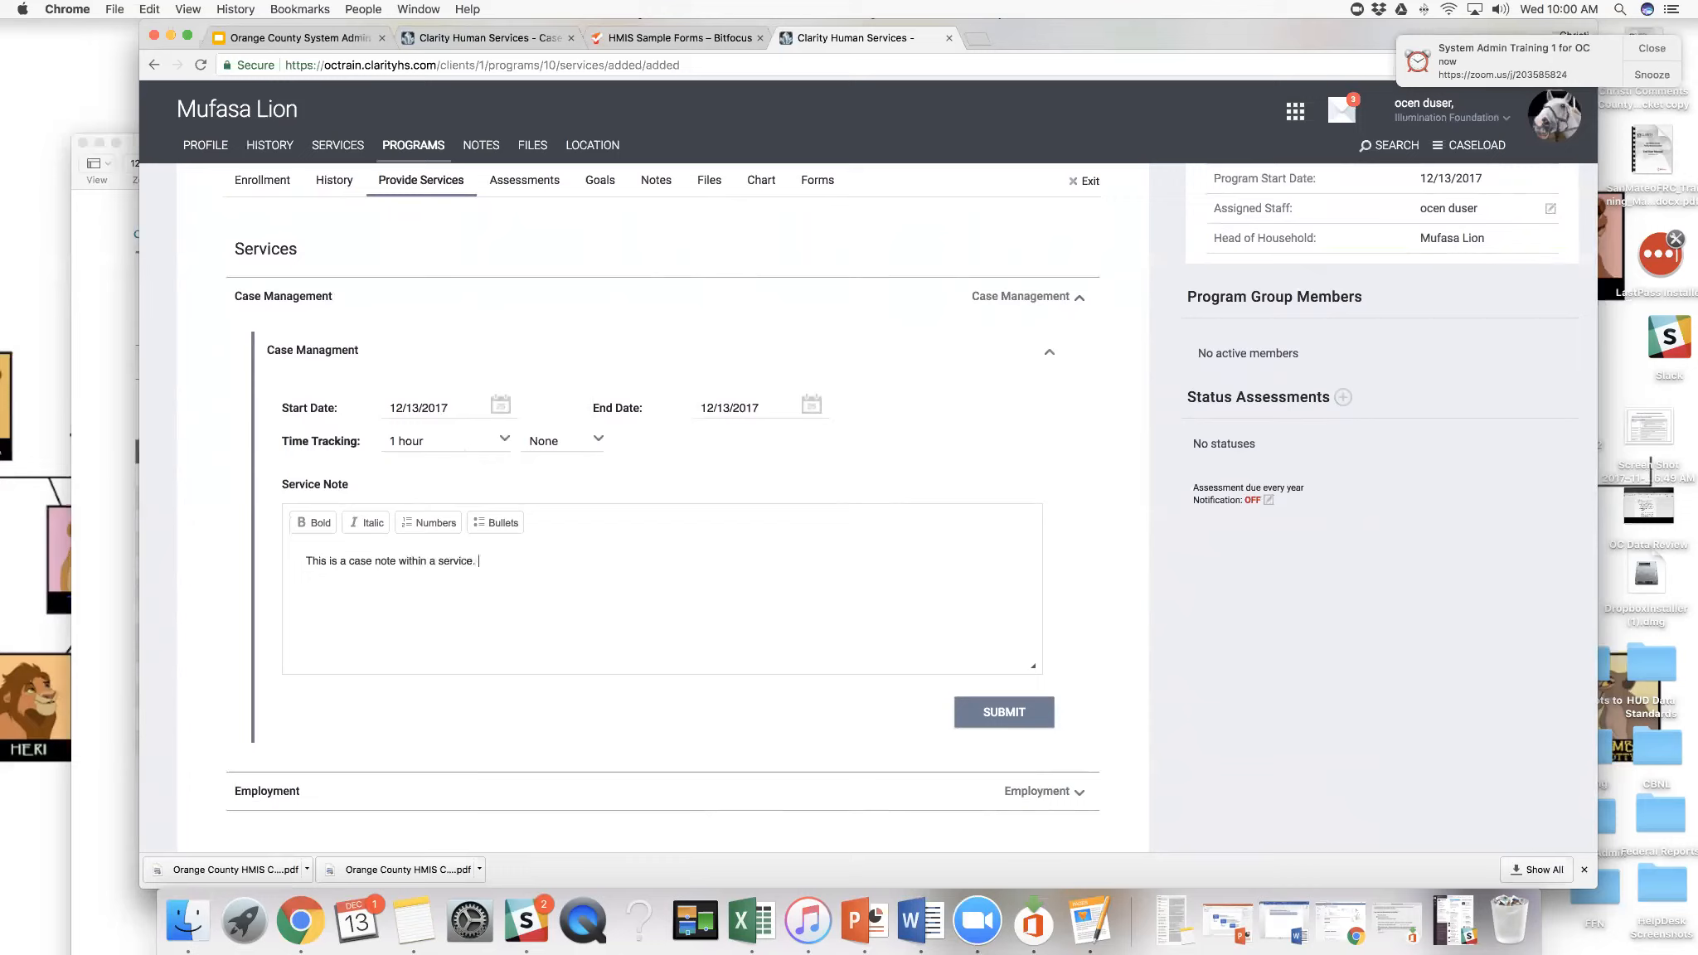
click(985, 723)
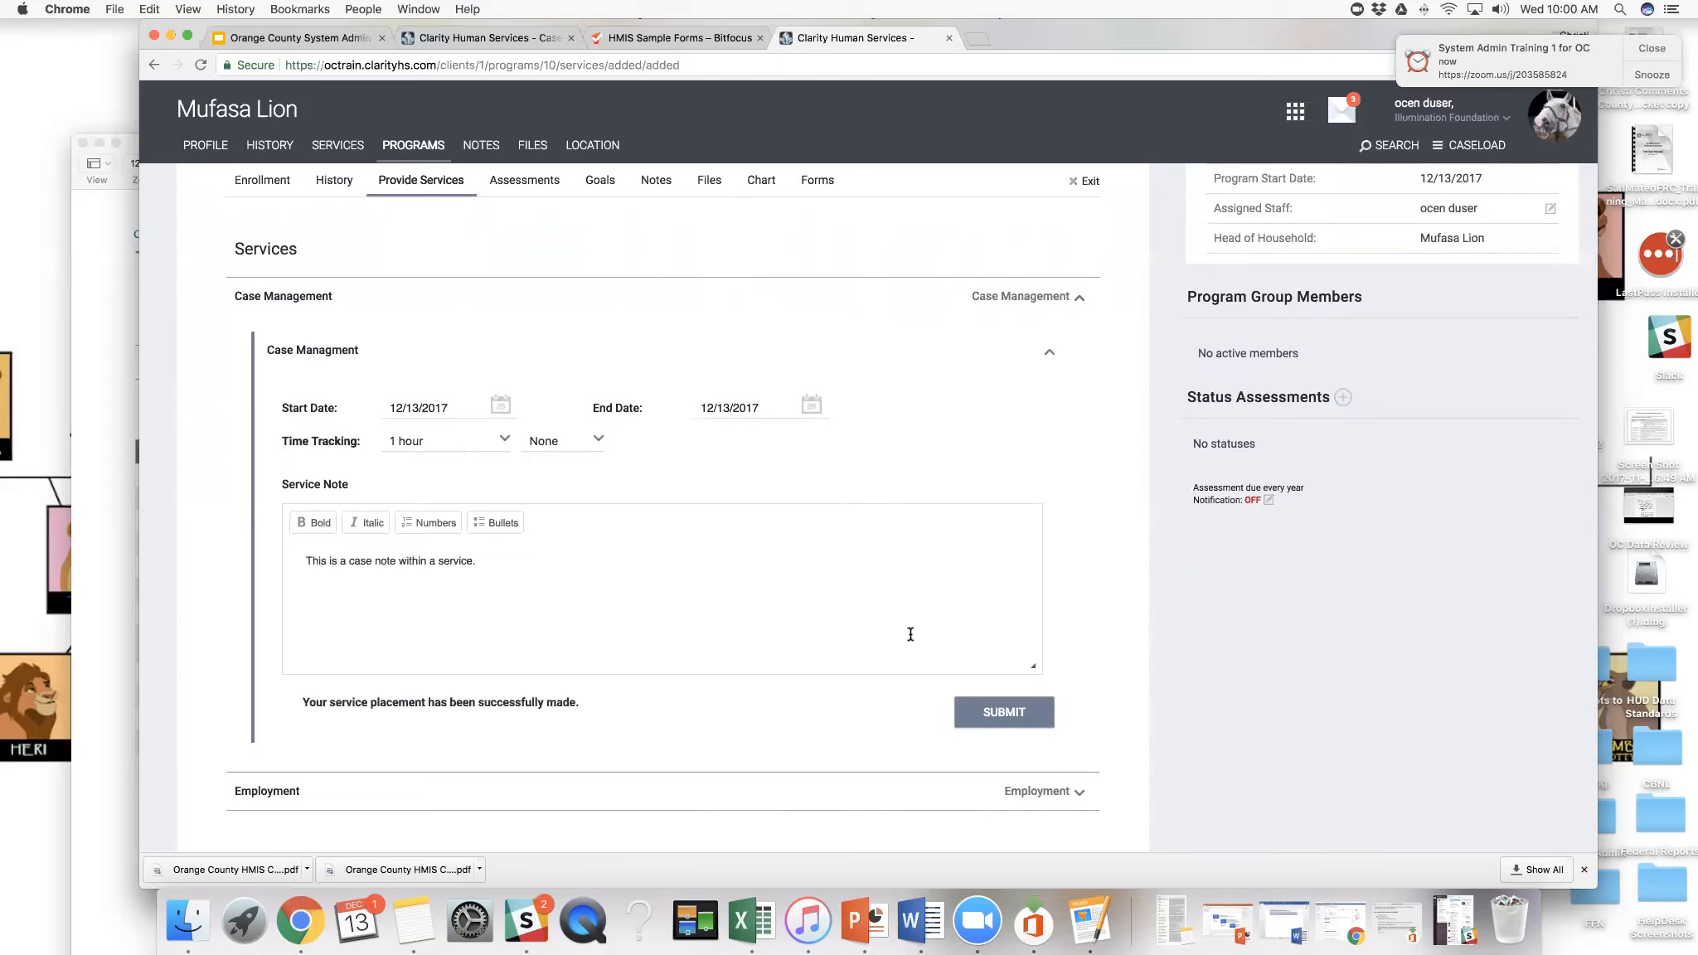
- In the Job Search employment service, enter an hourly wage of 5.00, 25 hours per week and the position Hunter
click(1077, 435)
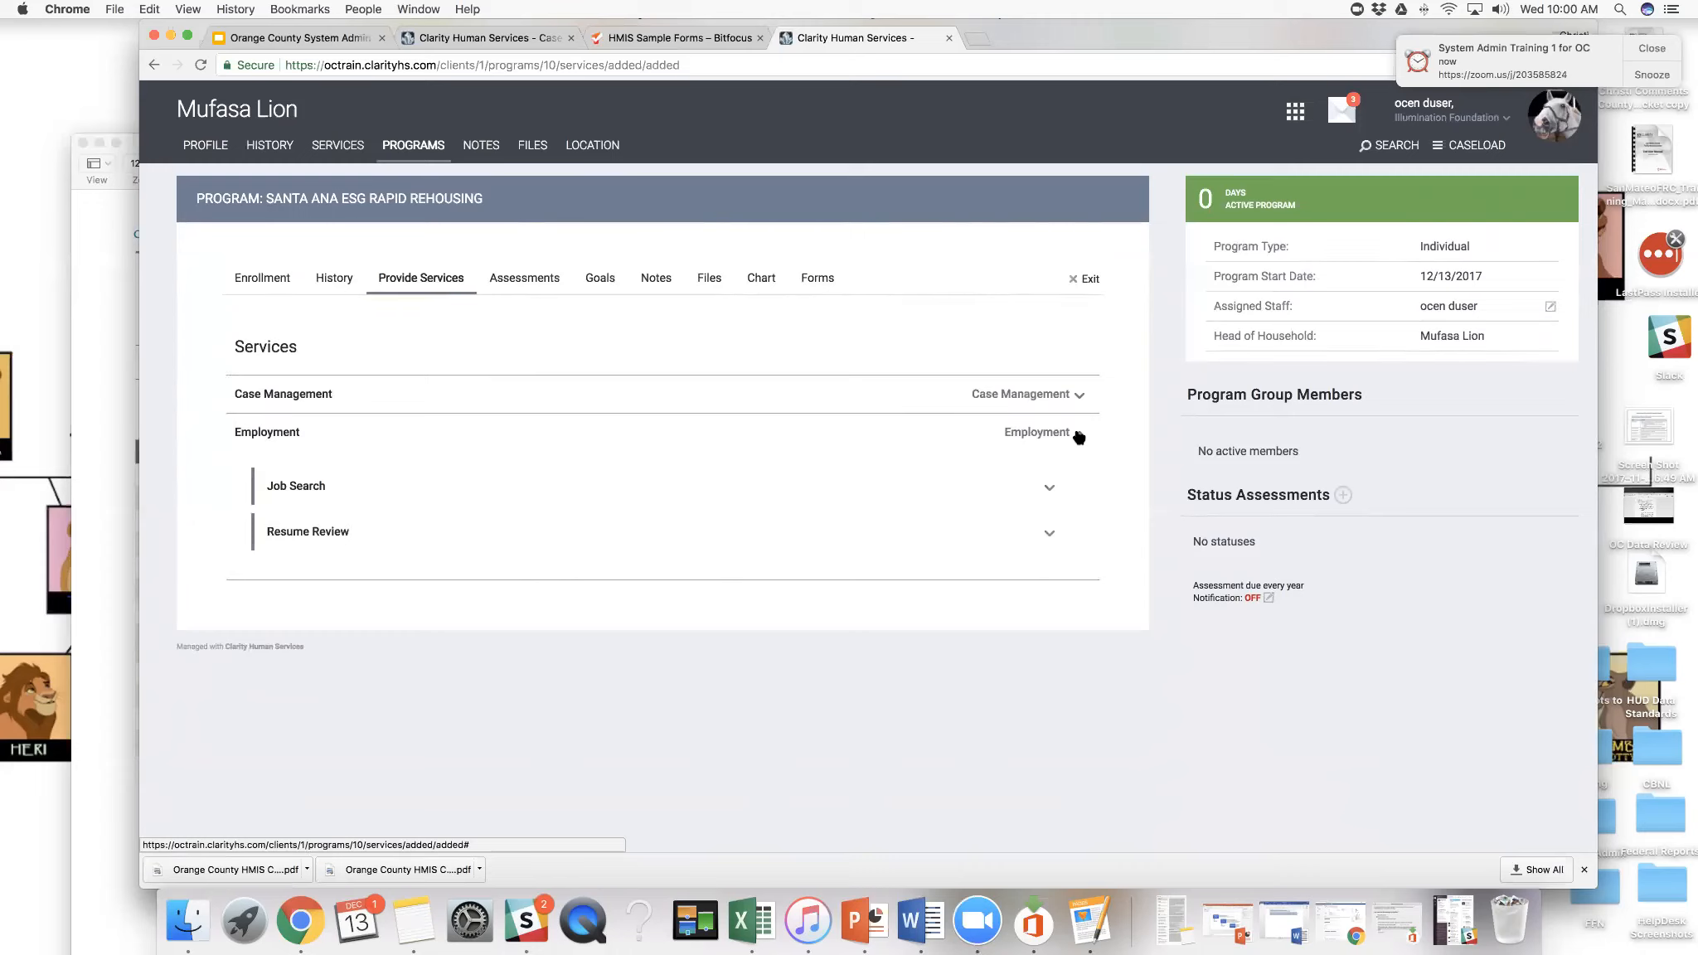
click(1052, 491)
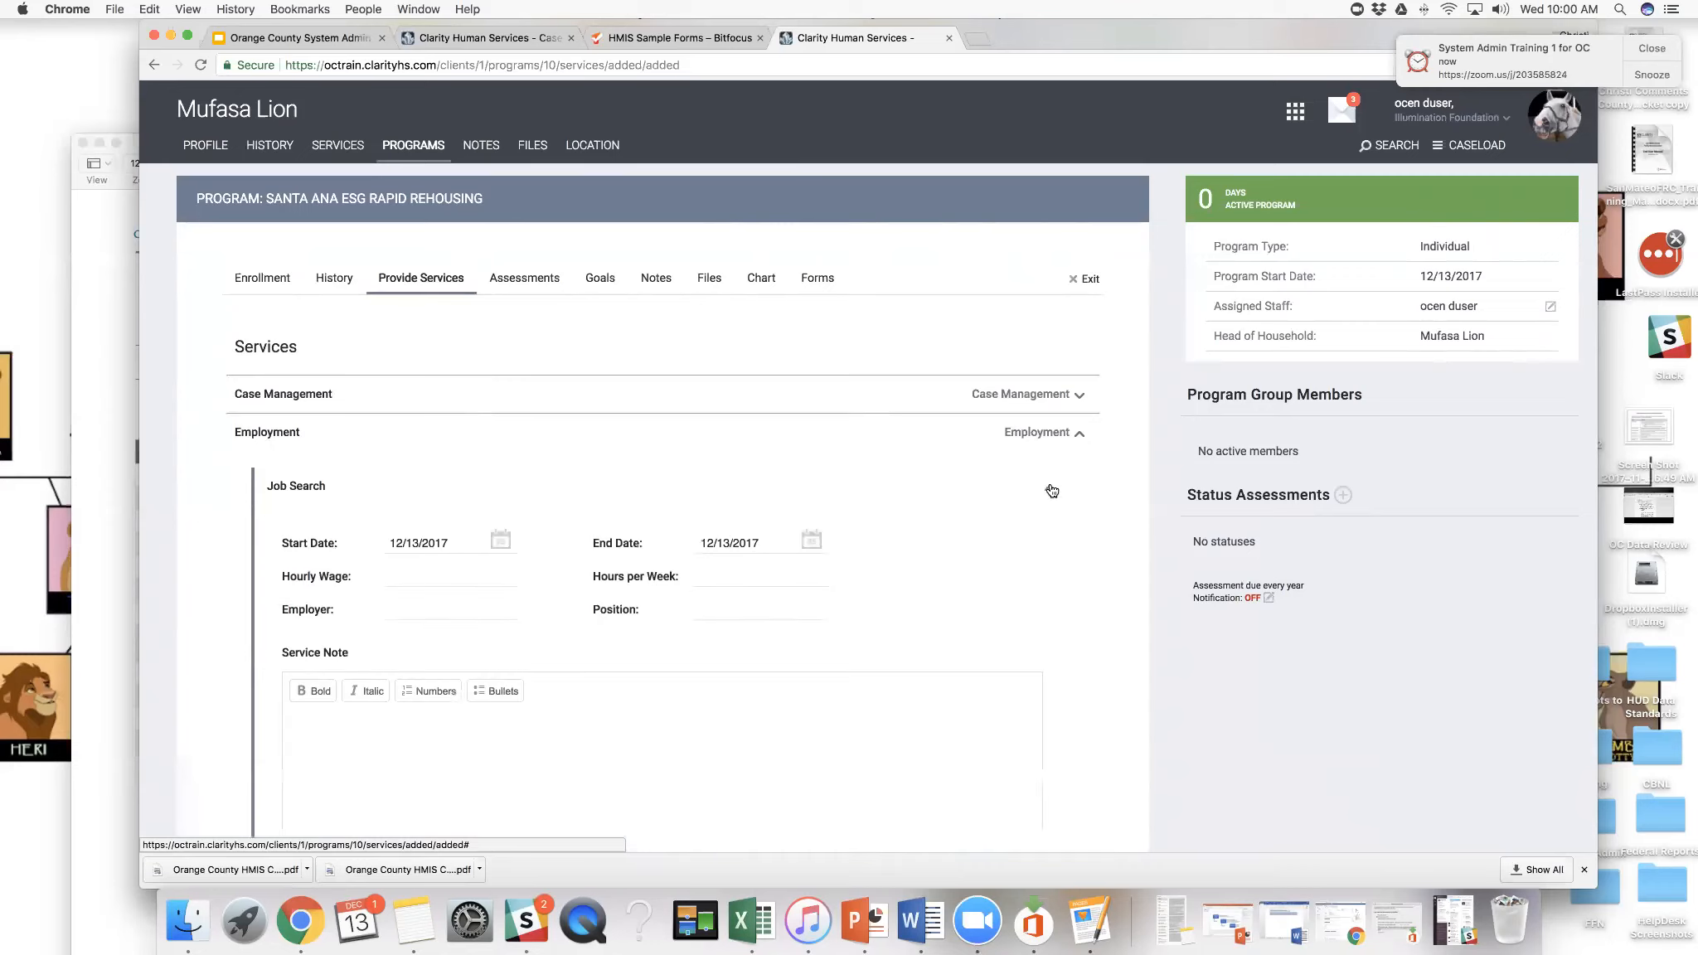
scroll(1041, 530, down, 3)
scroll(1041, 530, down, 2)
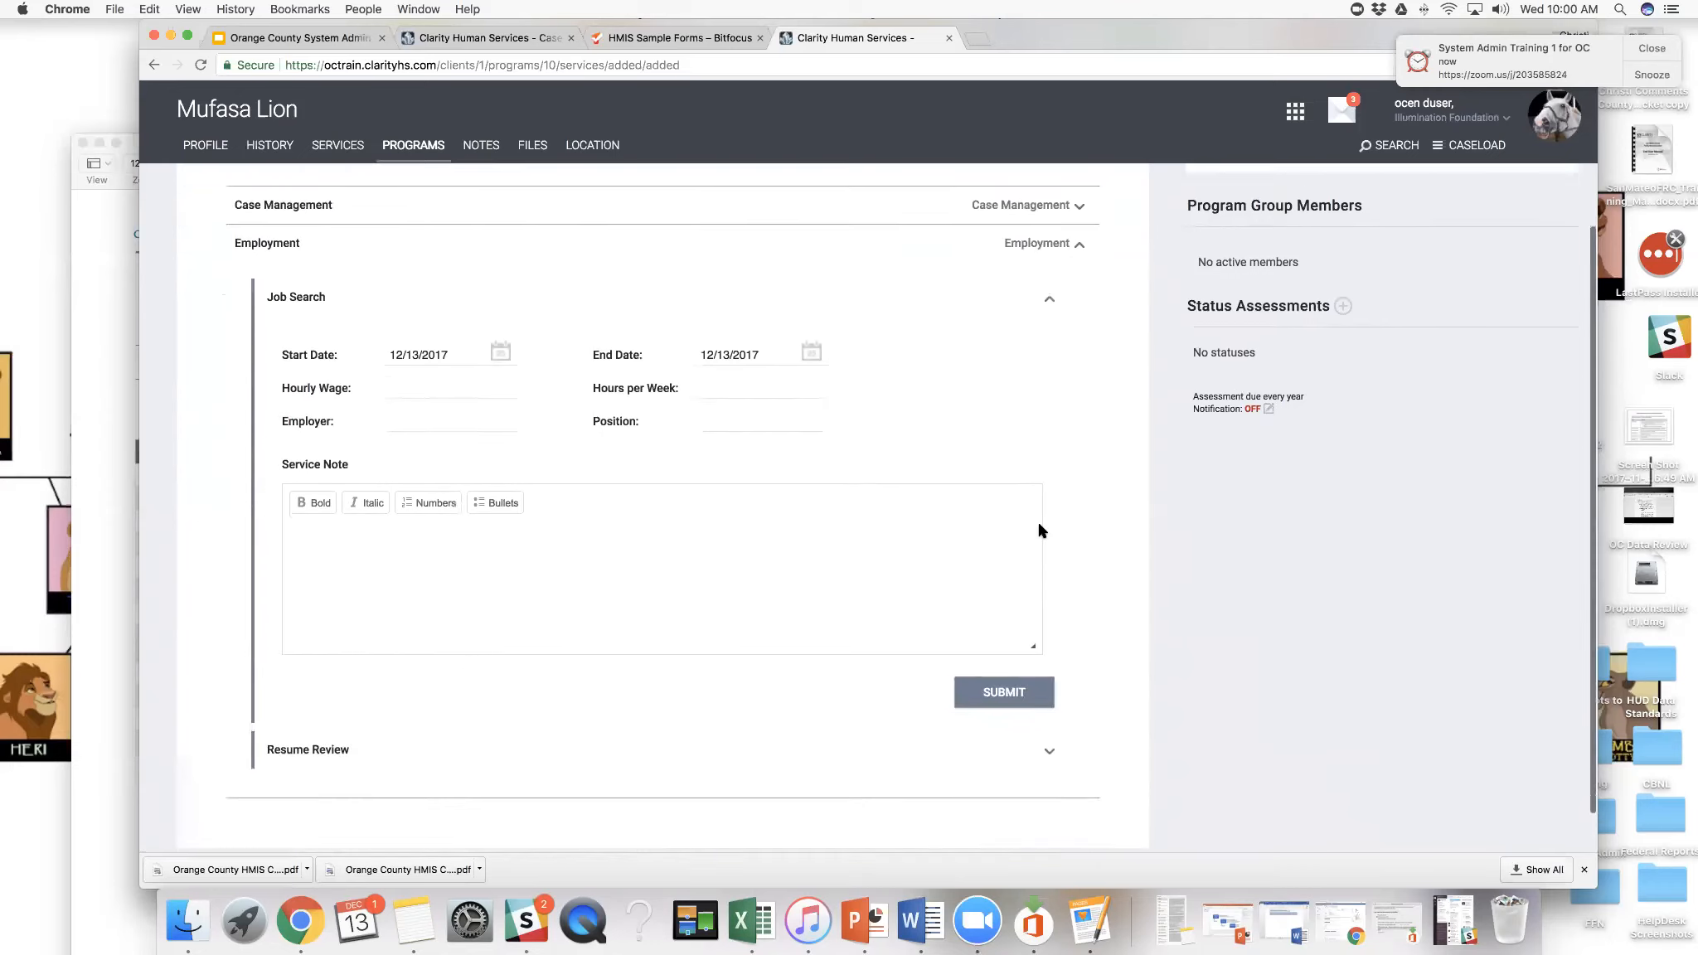
scroll(1042, 531, up, 2)
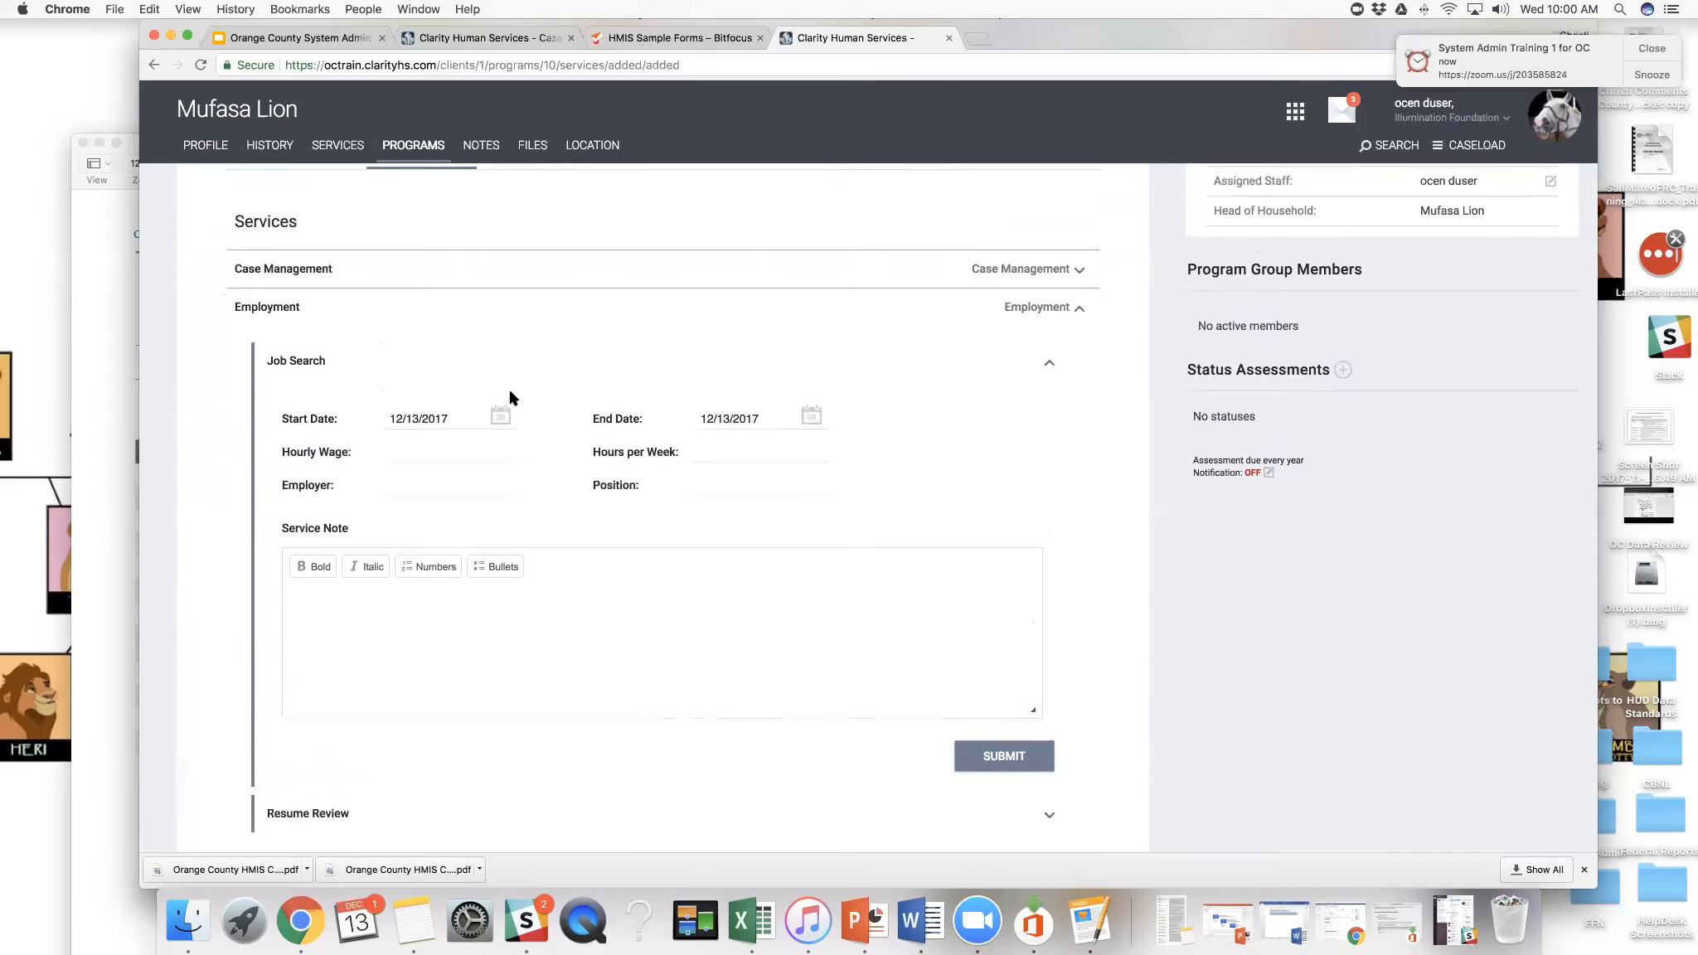
scroll(499, 405, down, 1)
click(425, 405)
click(412, 436)
click(407, 405)
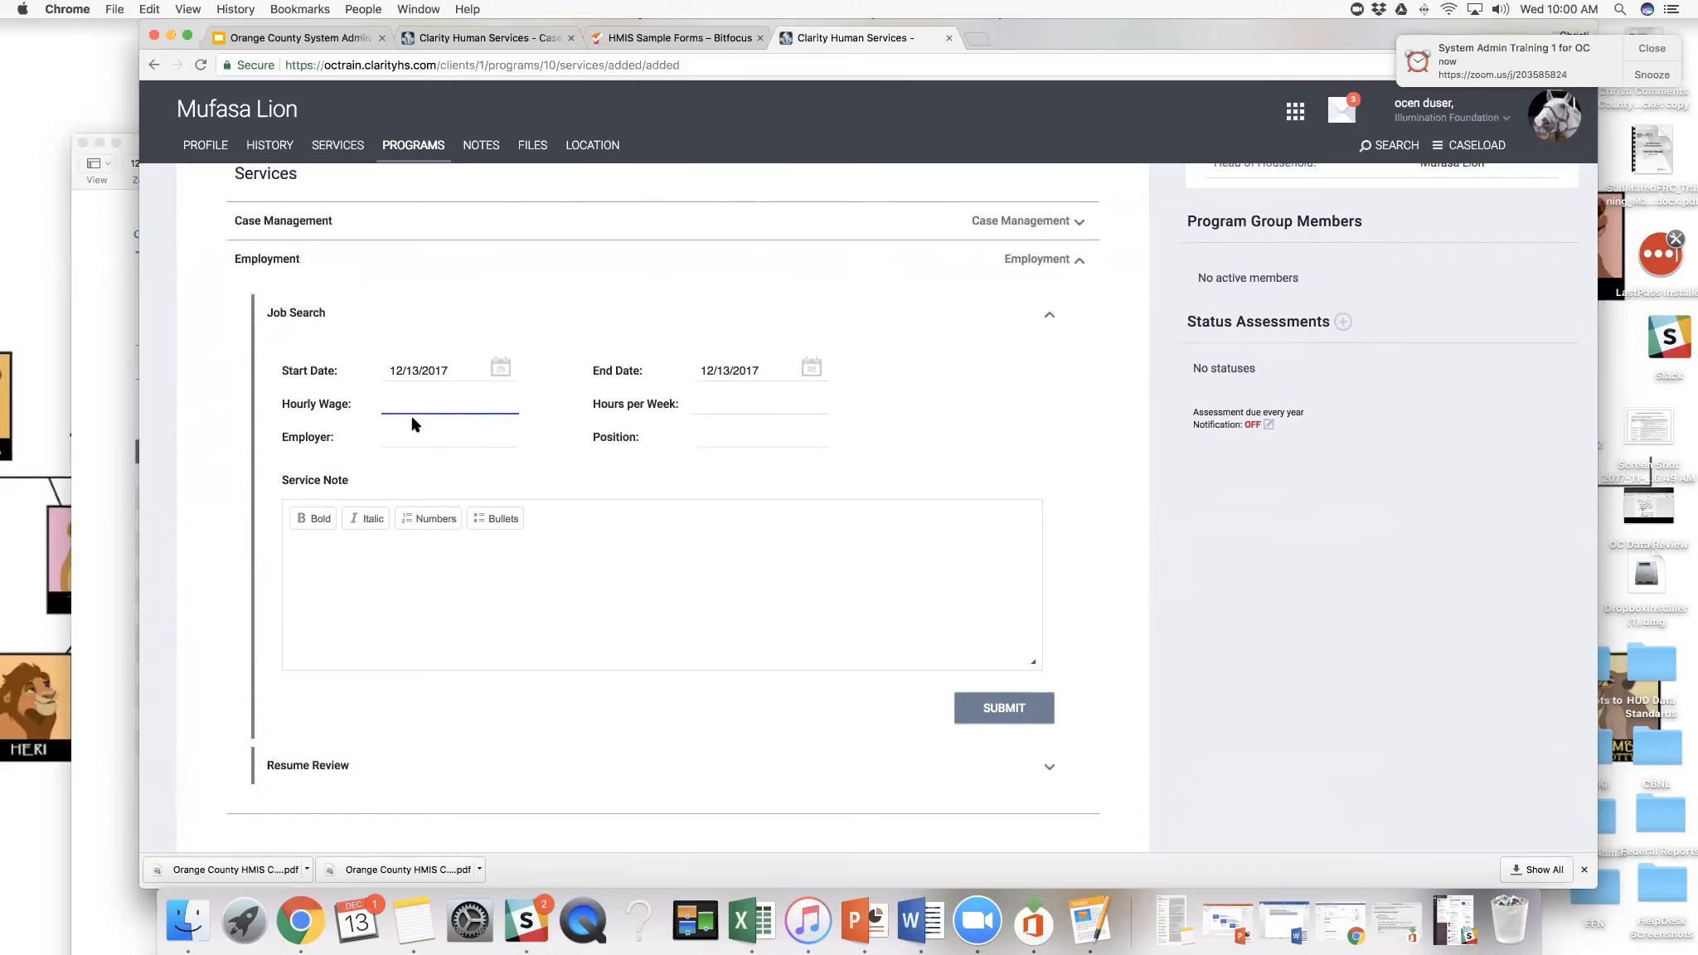
text(5.00)
click(703, 405)
text(25)
click(710, 437)
text(Hunter)
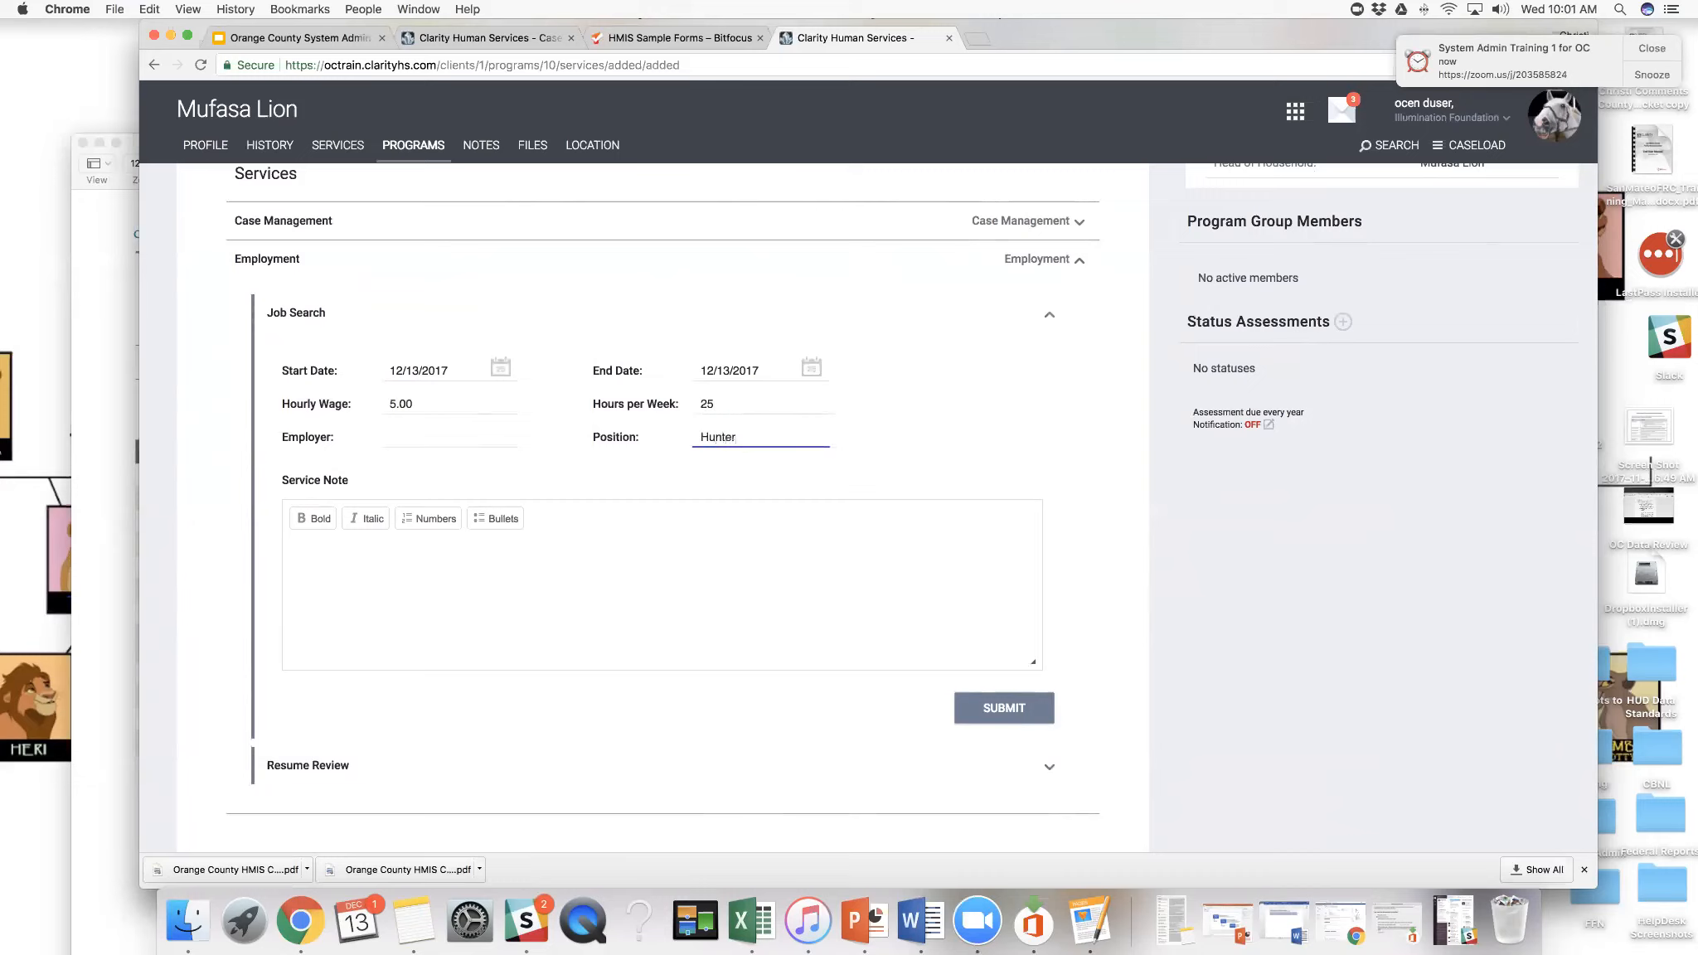
- Set the Job Search employer to Disney and write the service note "This is a sample note."
click(419, 438)
text(Disney)
click(419, 561)
text(This is a smap)
key(BackSpace)
key(BackSpace)
key(BackSpace)
text(ample note.)
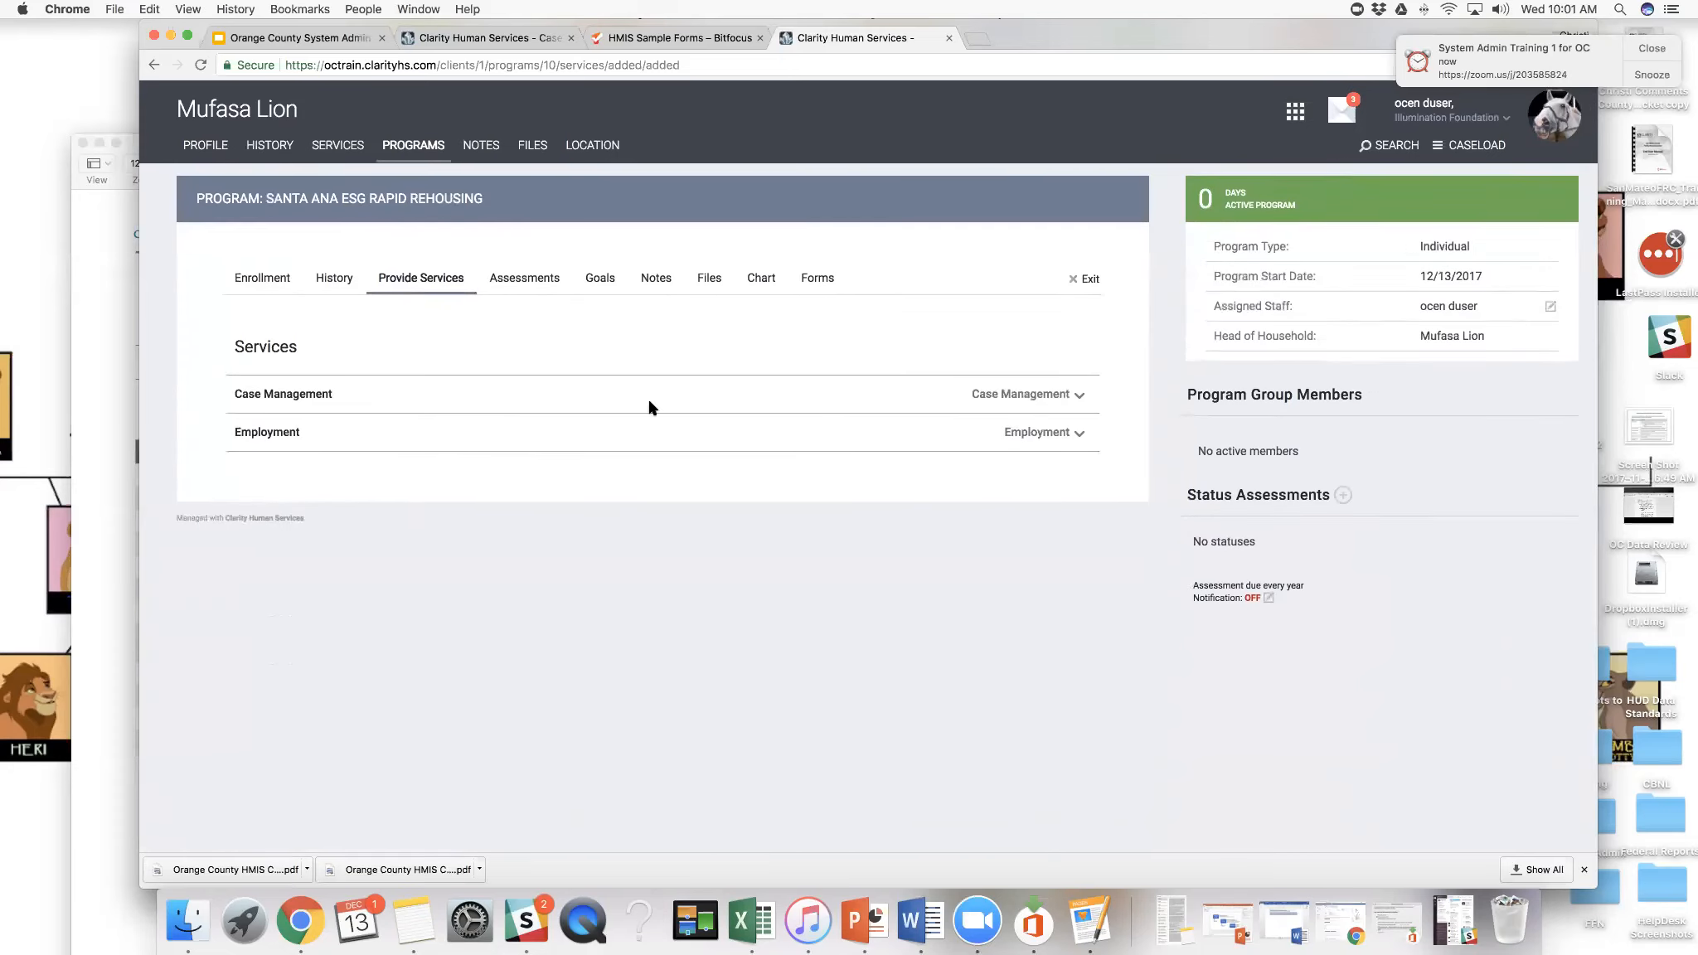
- Open the Resume Review employment service and write the service note "This is a sample note."
click(1076, 437)
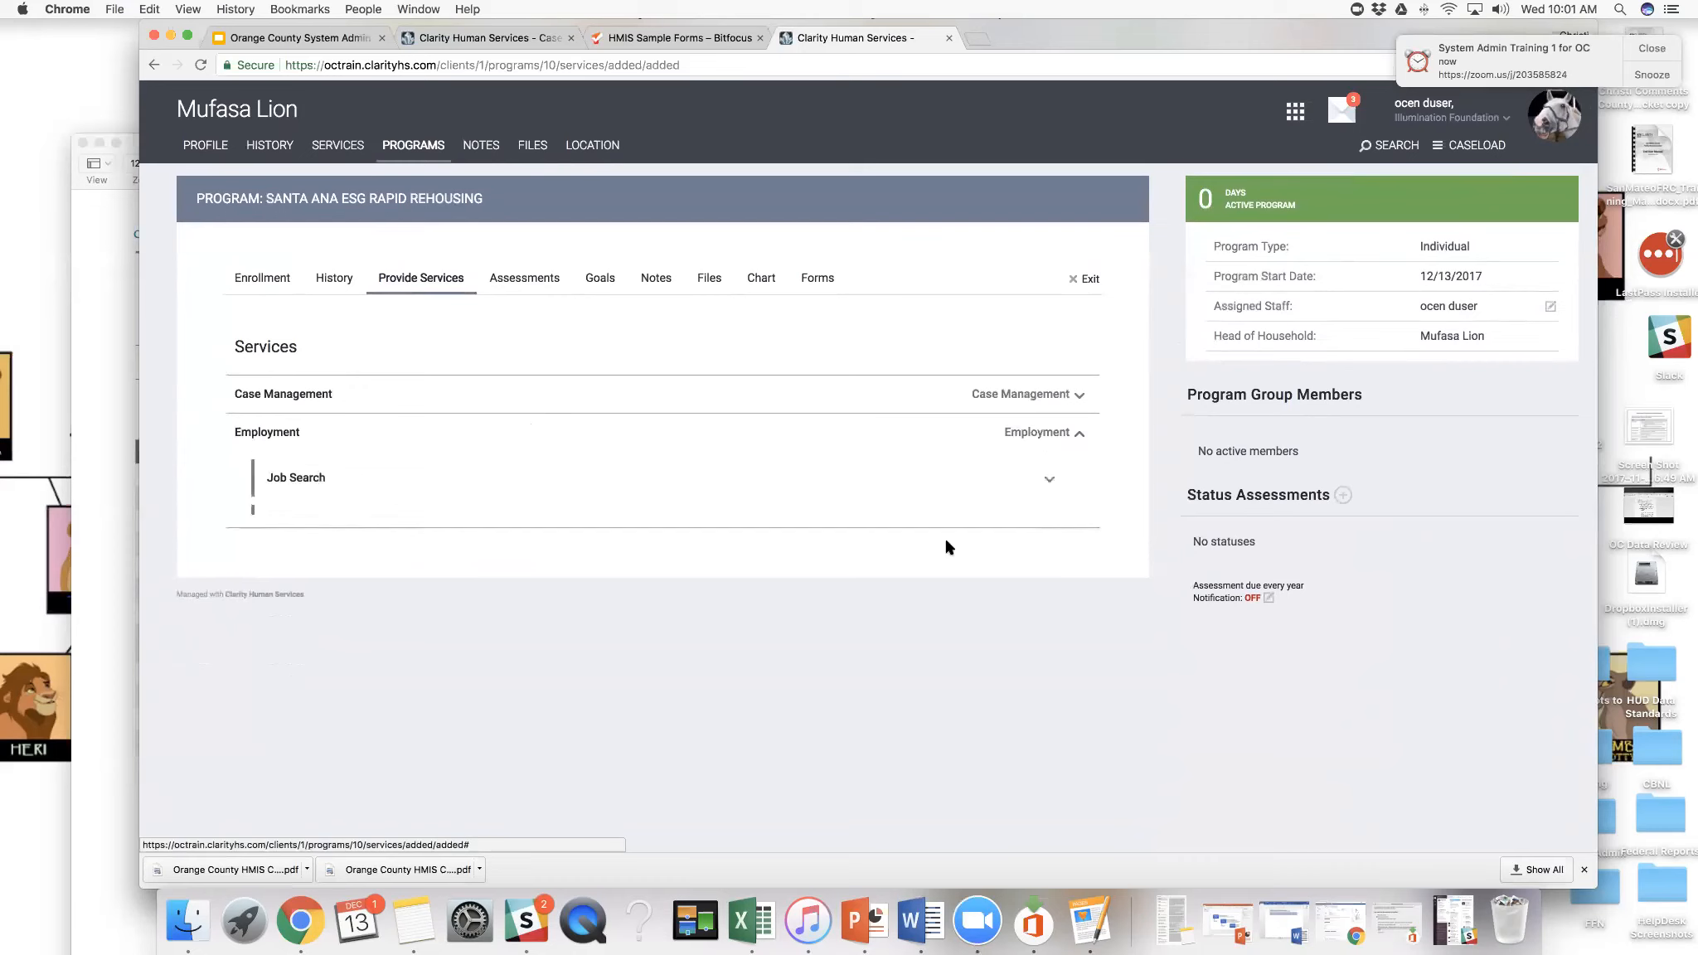
click(1050, 535)
scroll(951, 547, down, 3)
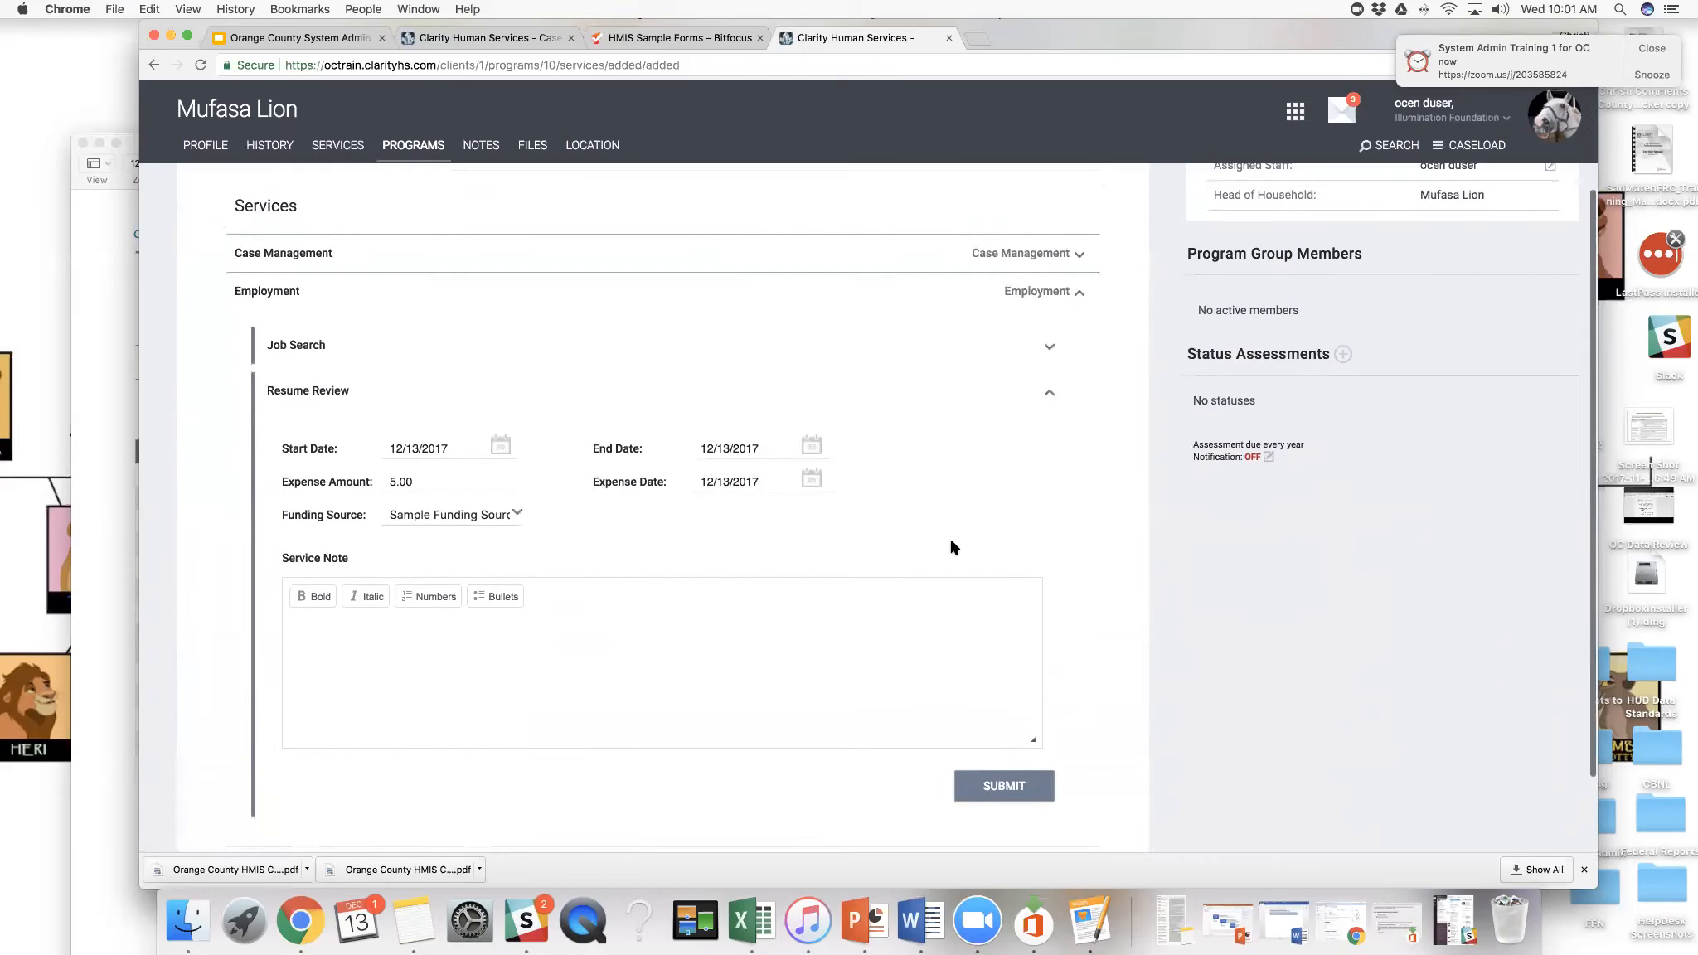
scroll(951, 547, up, 2)
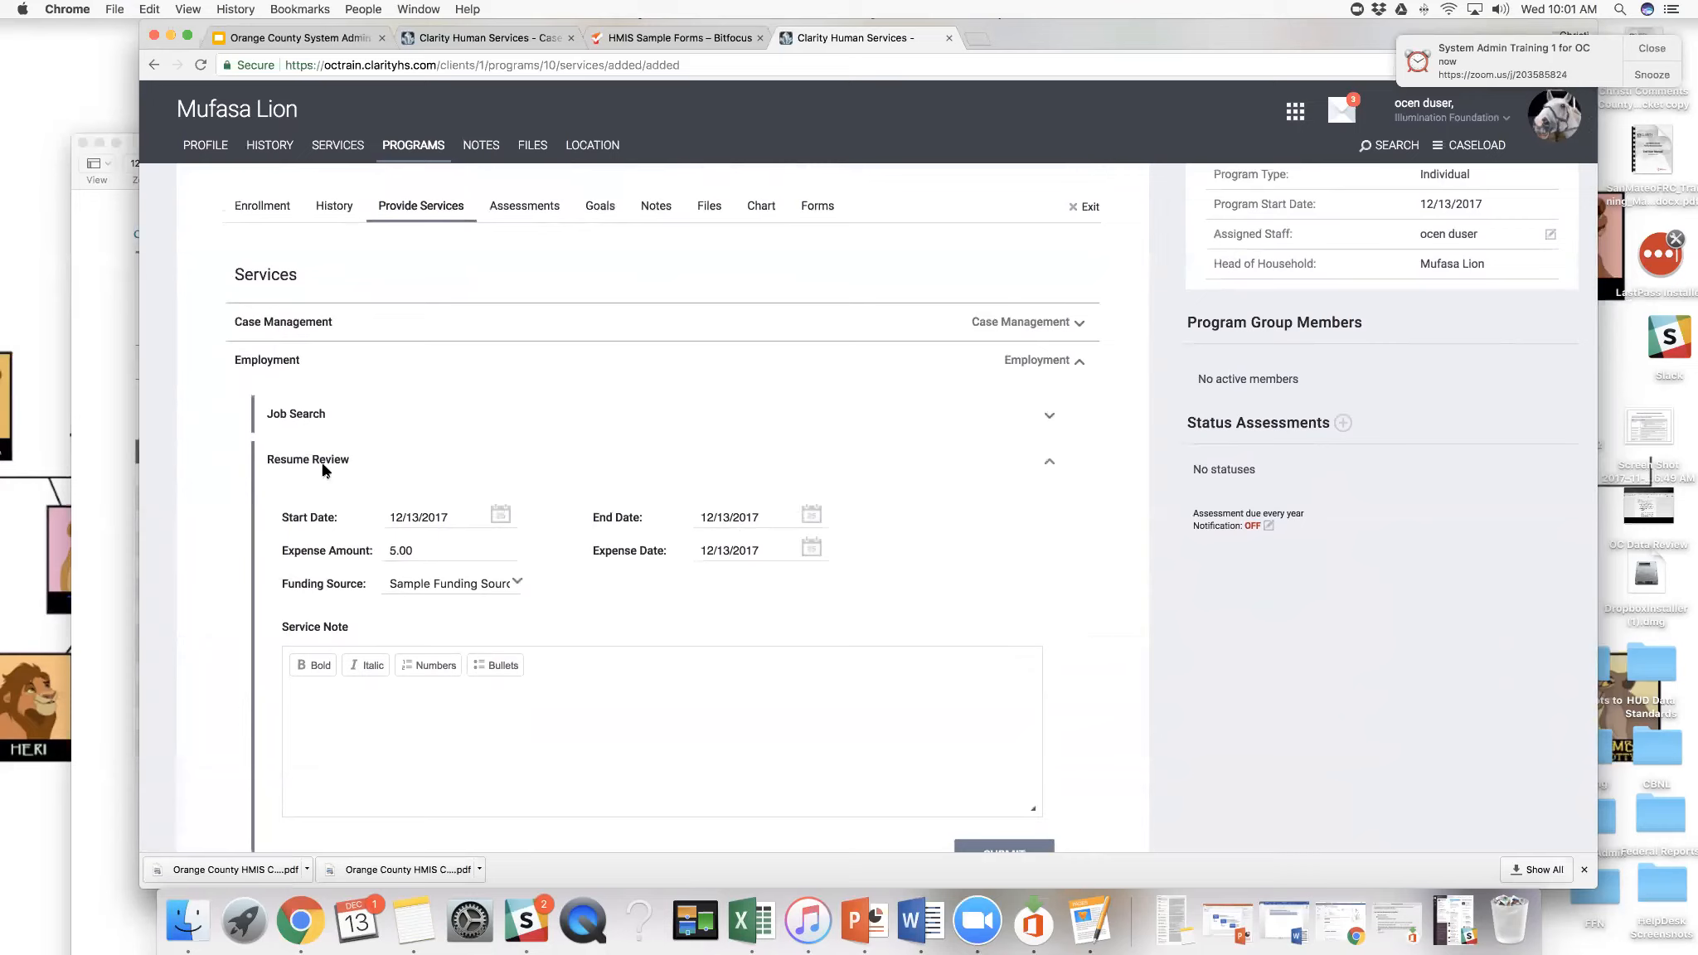
click(414, 557)
scroll(430, 555, down, 1)
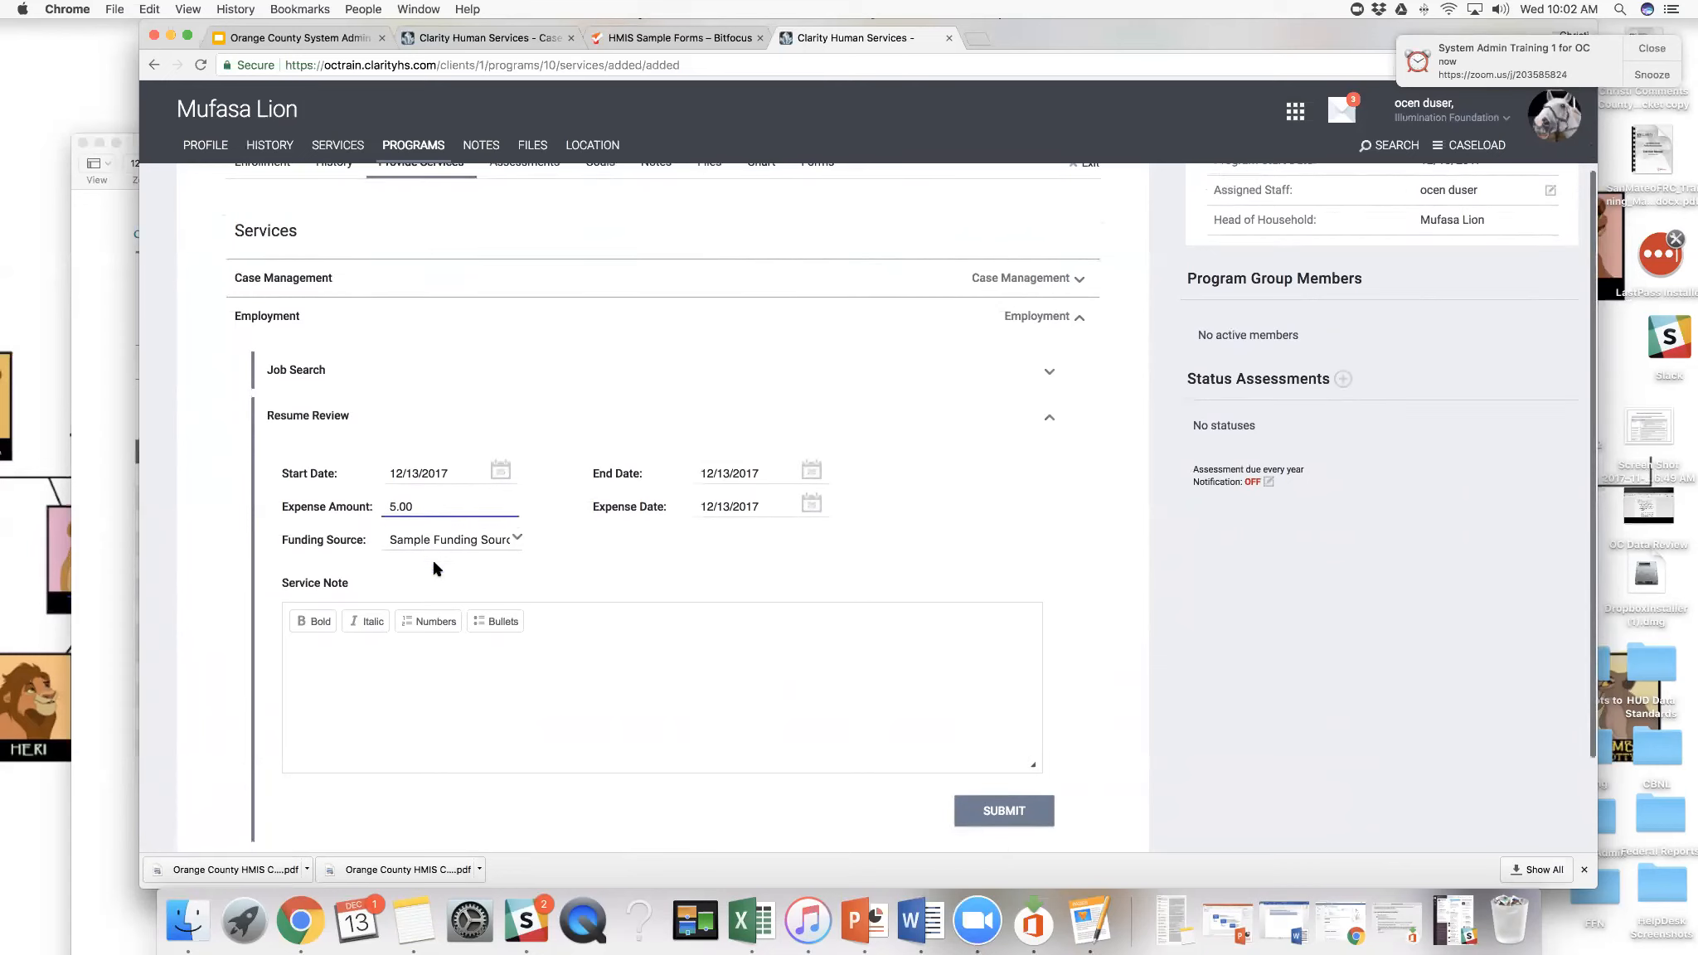
click(444, 686)
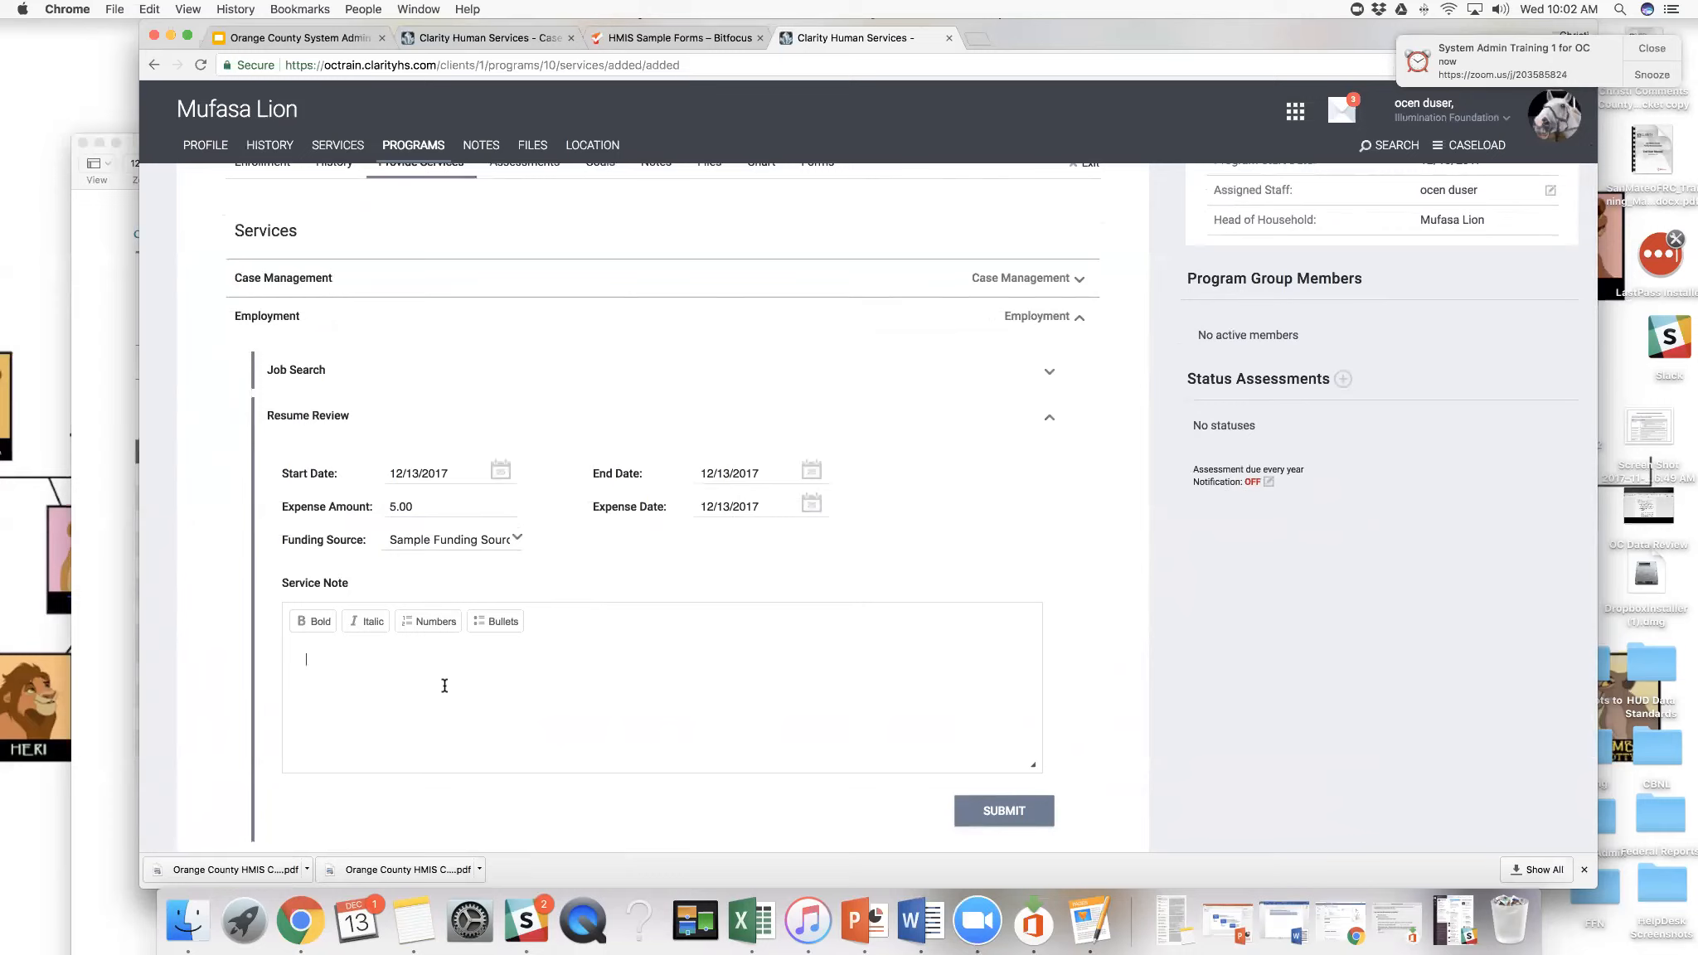
click(445, 686)
scroll(440, 663, down, 1)
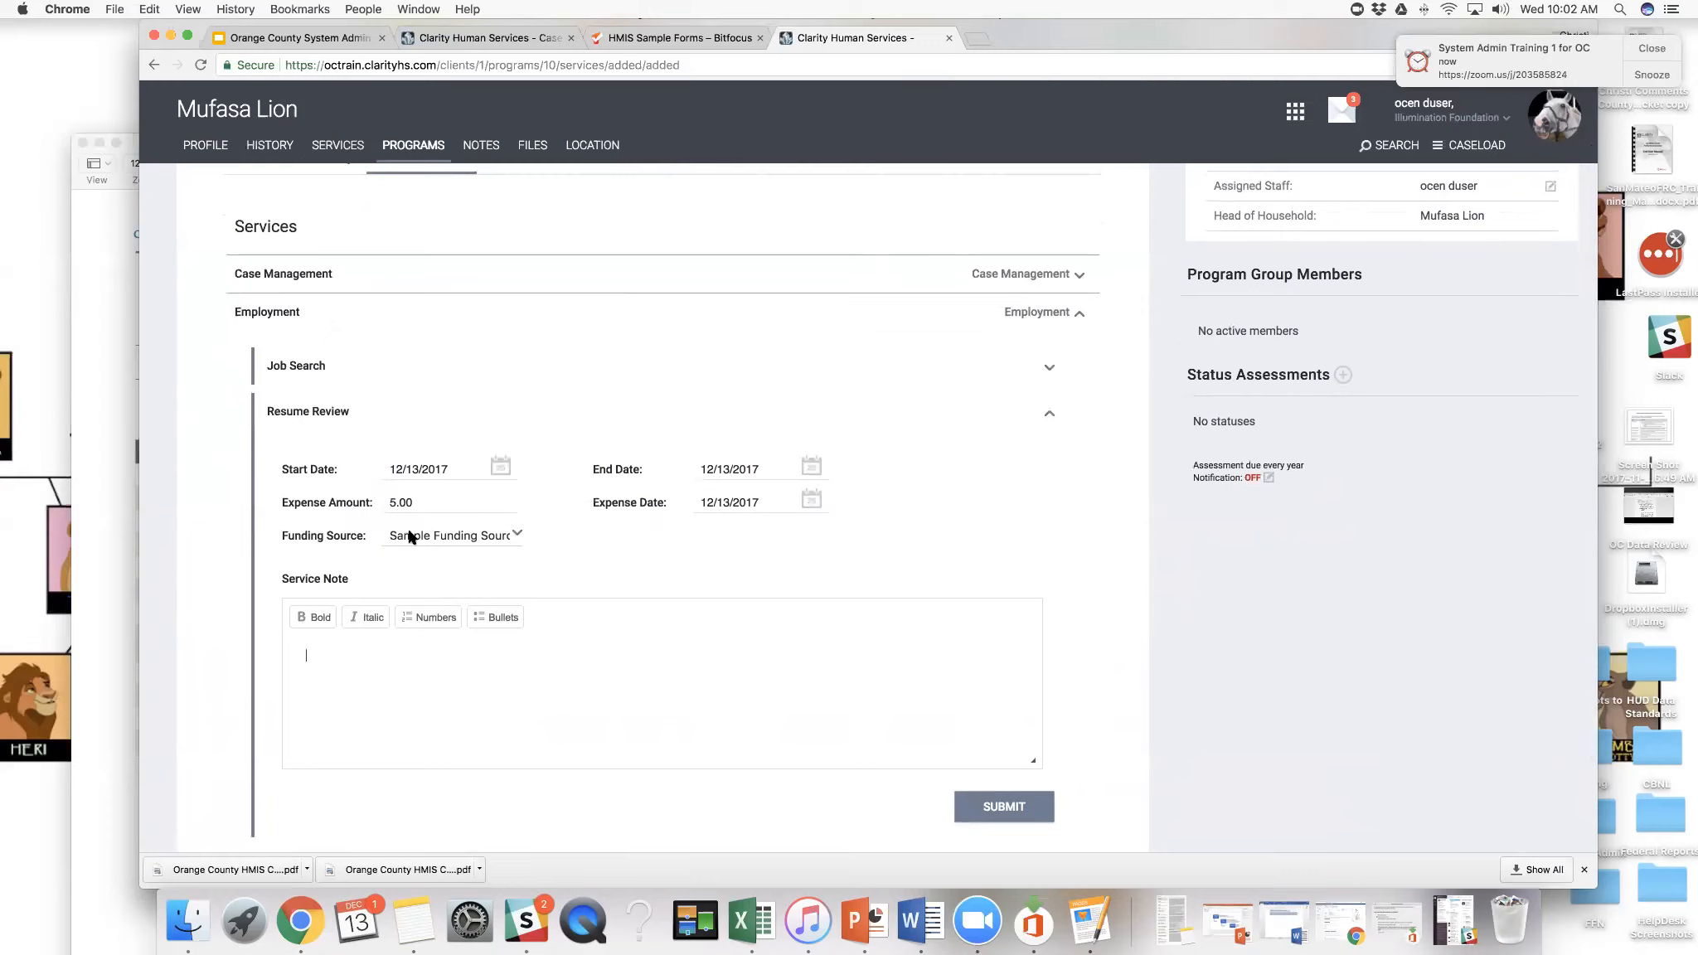
text(This is a sma)
text(mple note.)
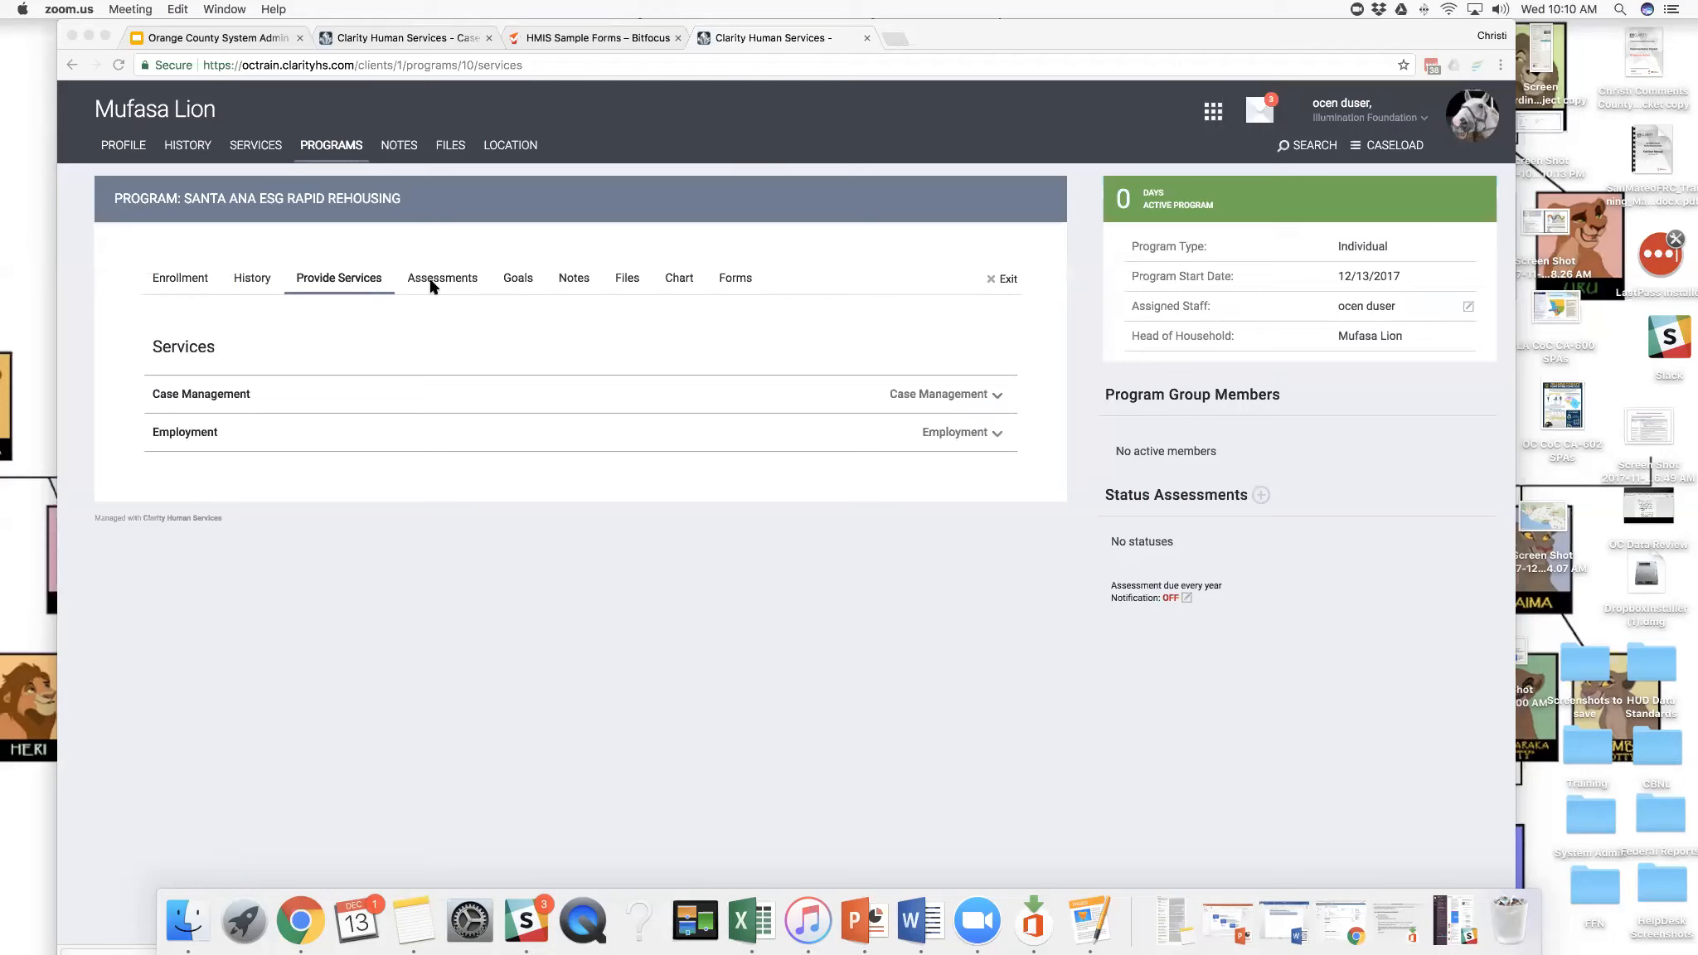
- Start a Status Update Assessment in the client's Santa Ana ESG Rapid Rehousing program and review its disability and income questions
click(440, 285)
click(442, 281)
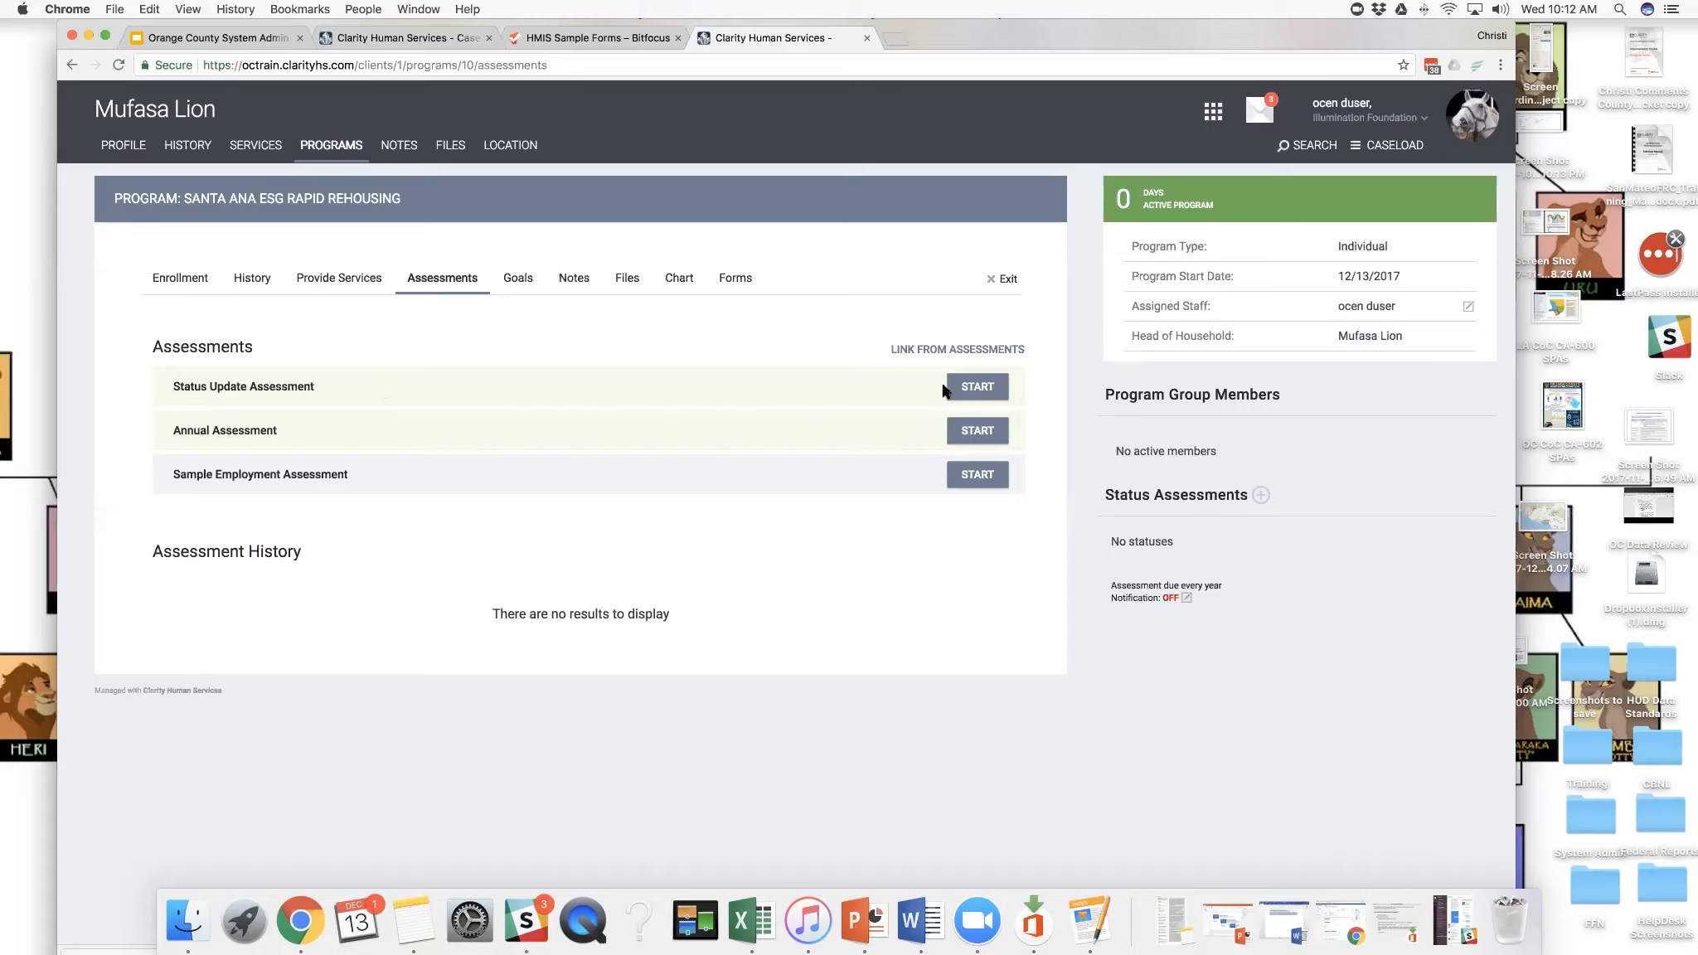
click(966, 393)
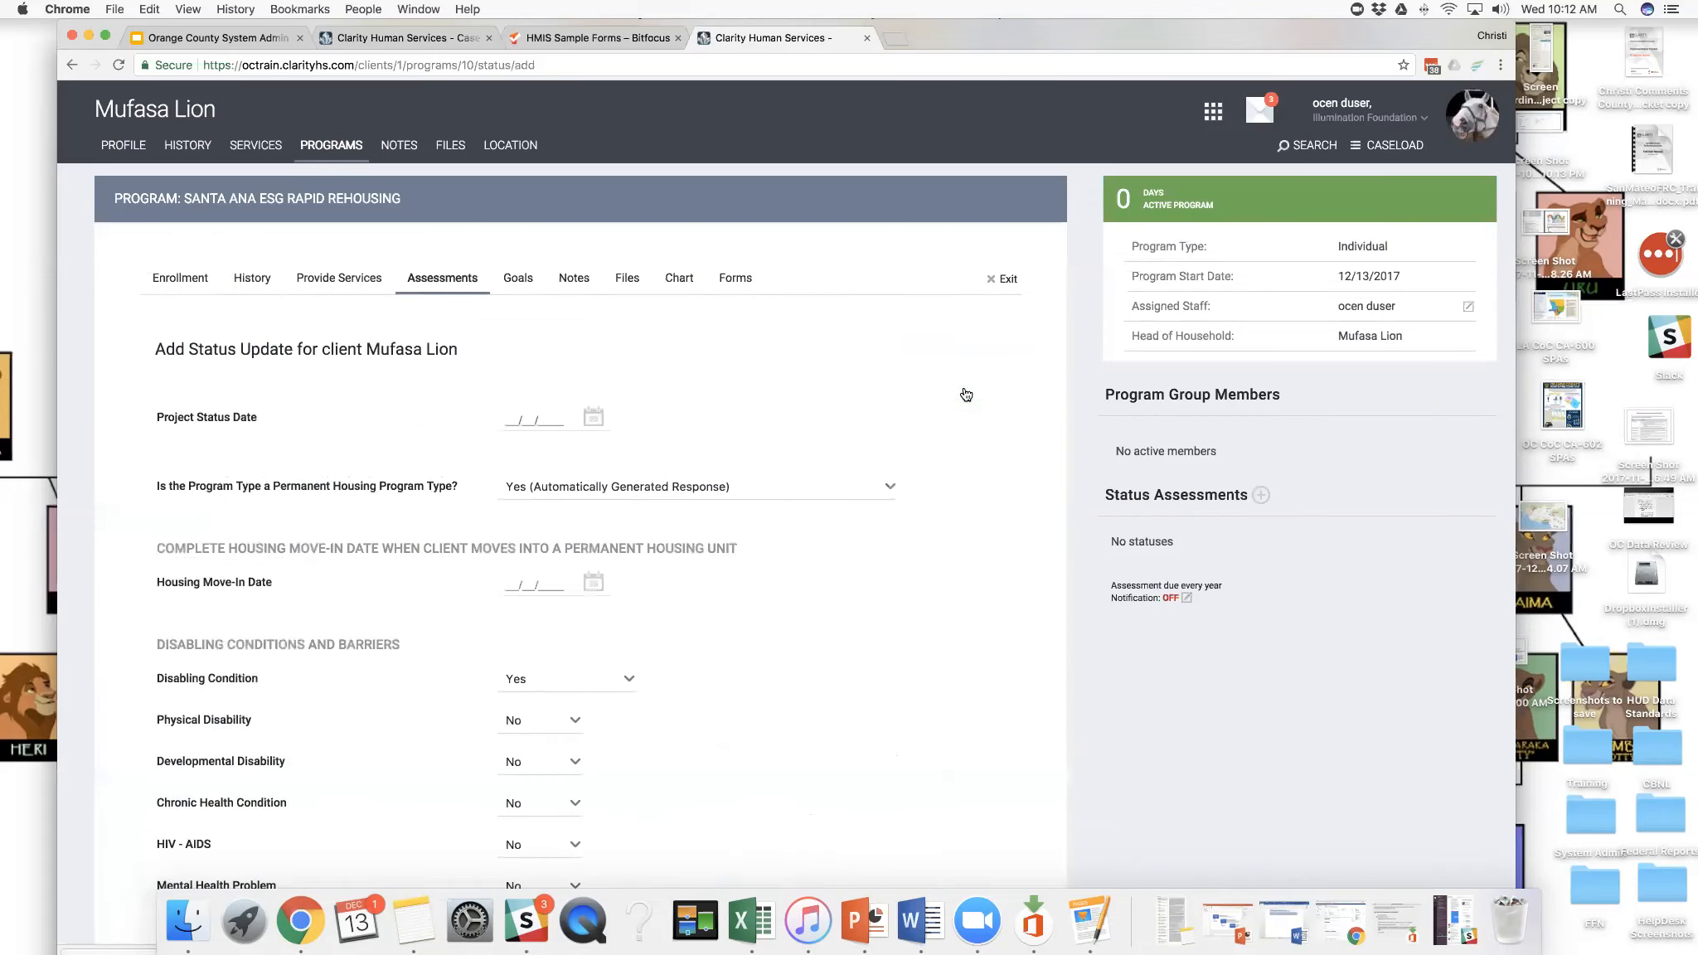
scroll(942, 411, down, 1)
scroll(943, 411, down, 6)
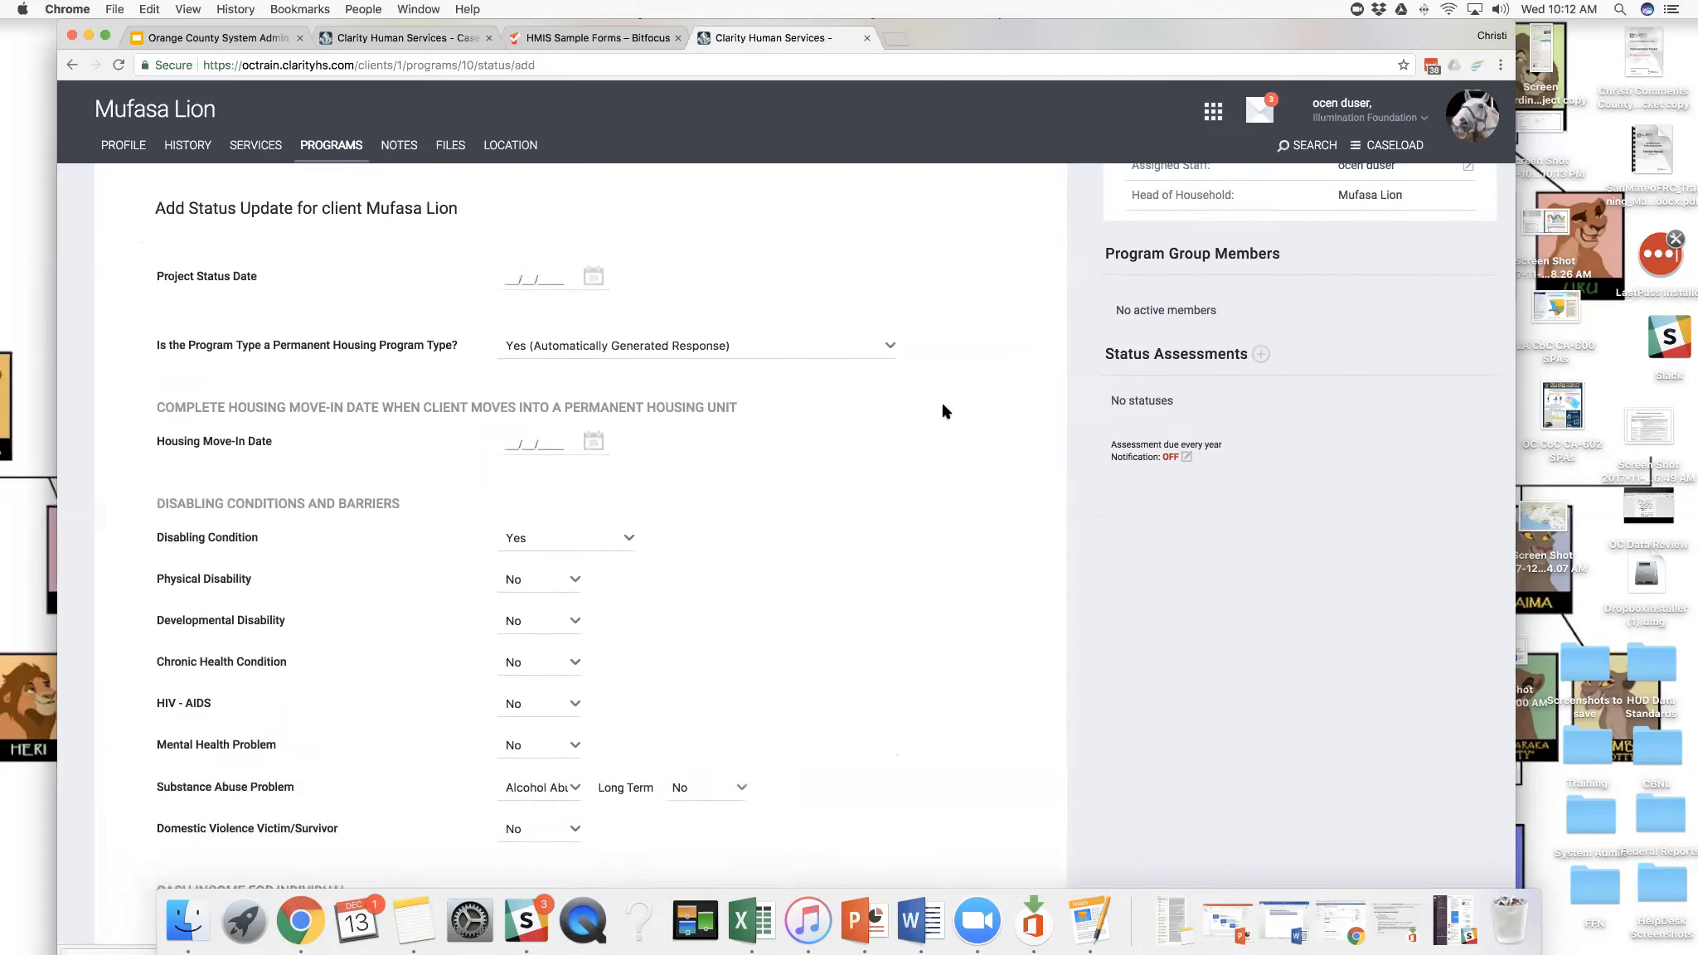
scroll(943, 411, down, 4)
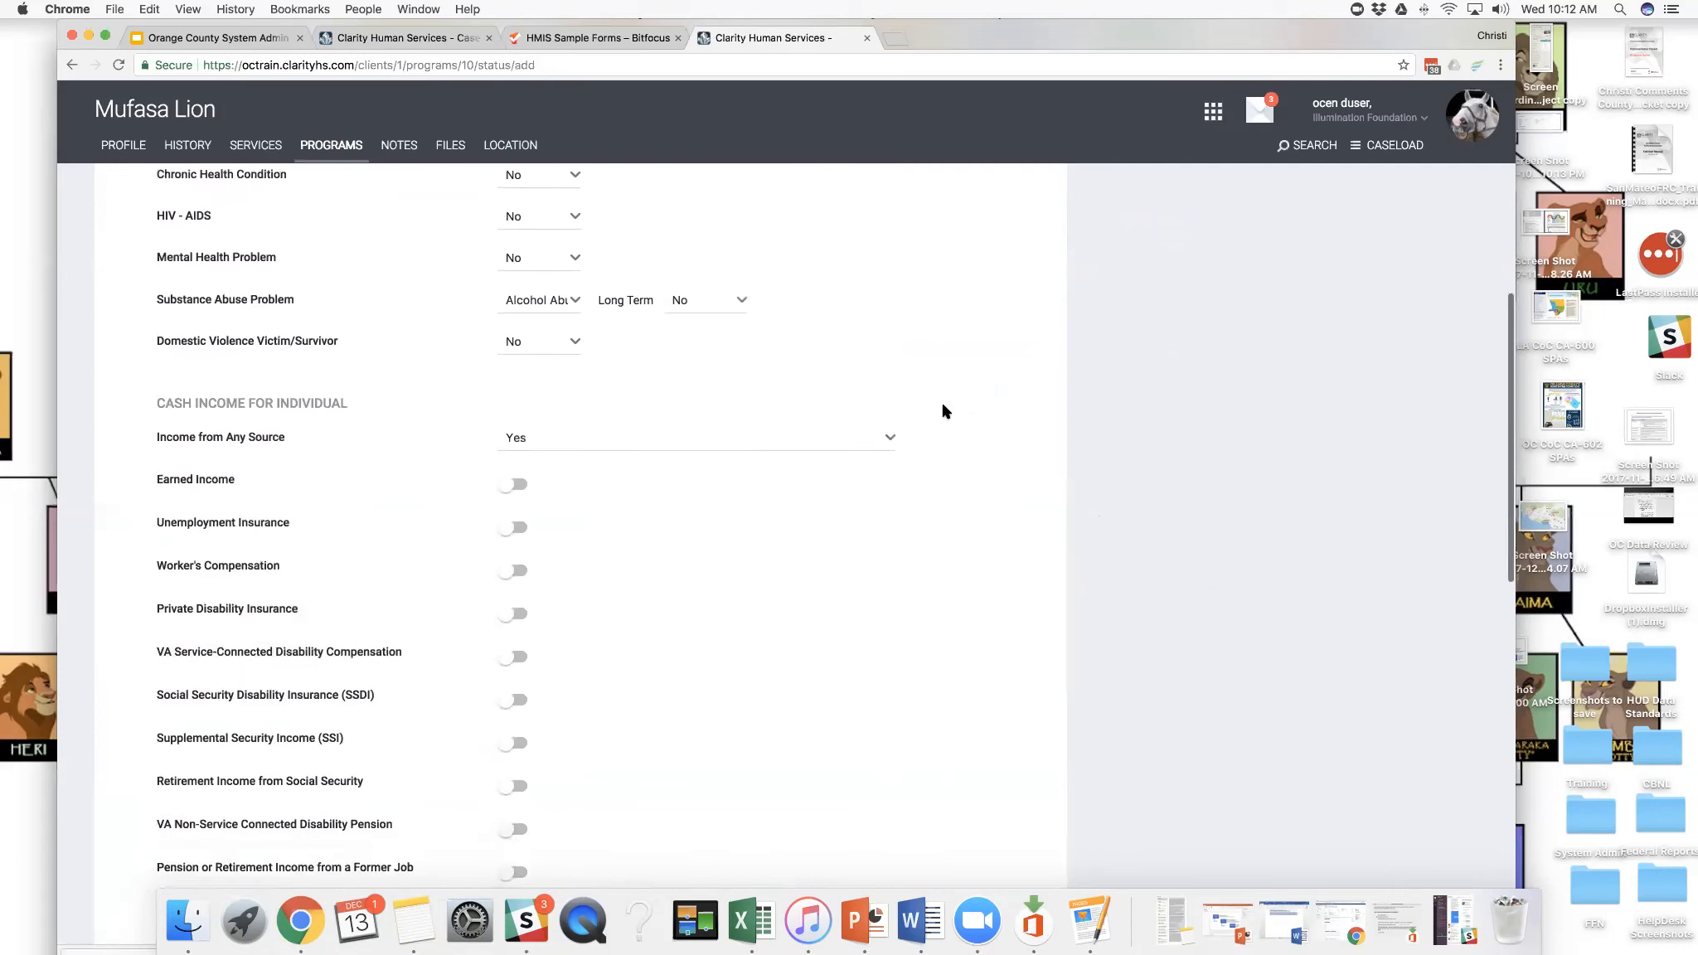
scroll(943, 411, up, 4)
scroll(943, 411, down, 2)
scroll(942, 411, down, 5)
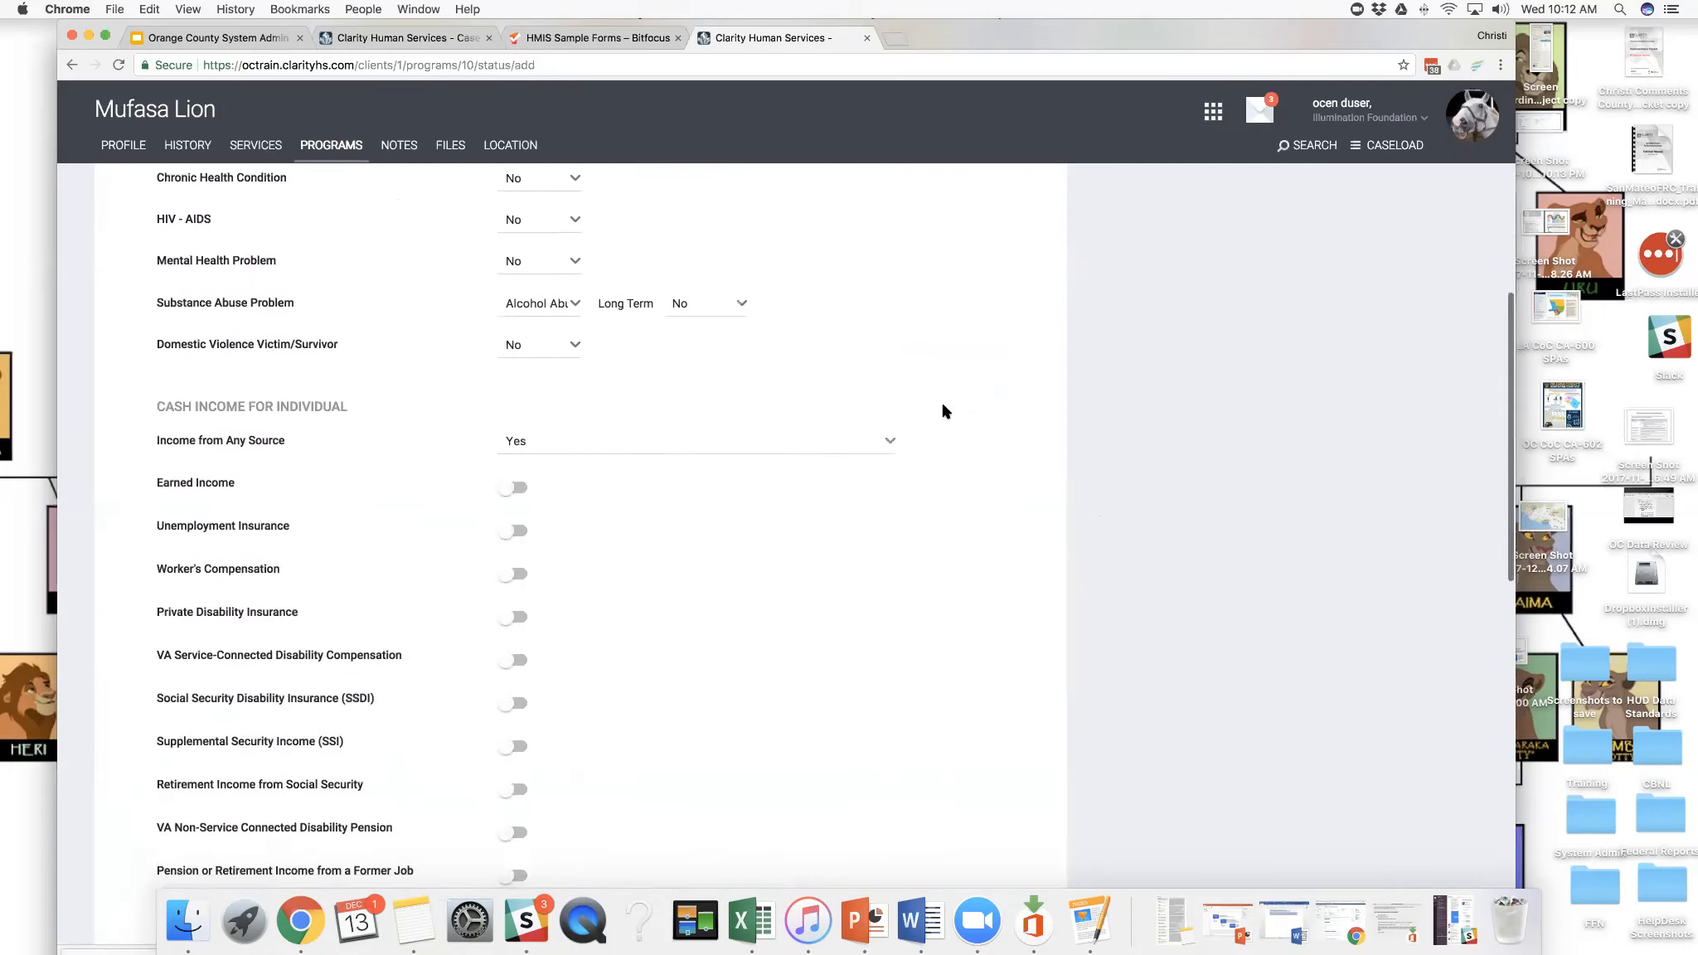
scroll(942, 411, up, 10)
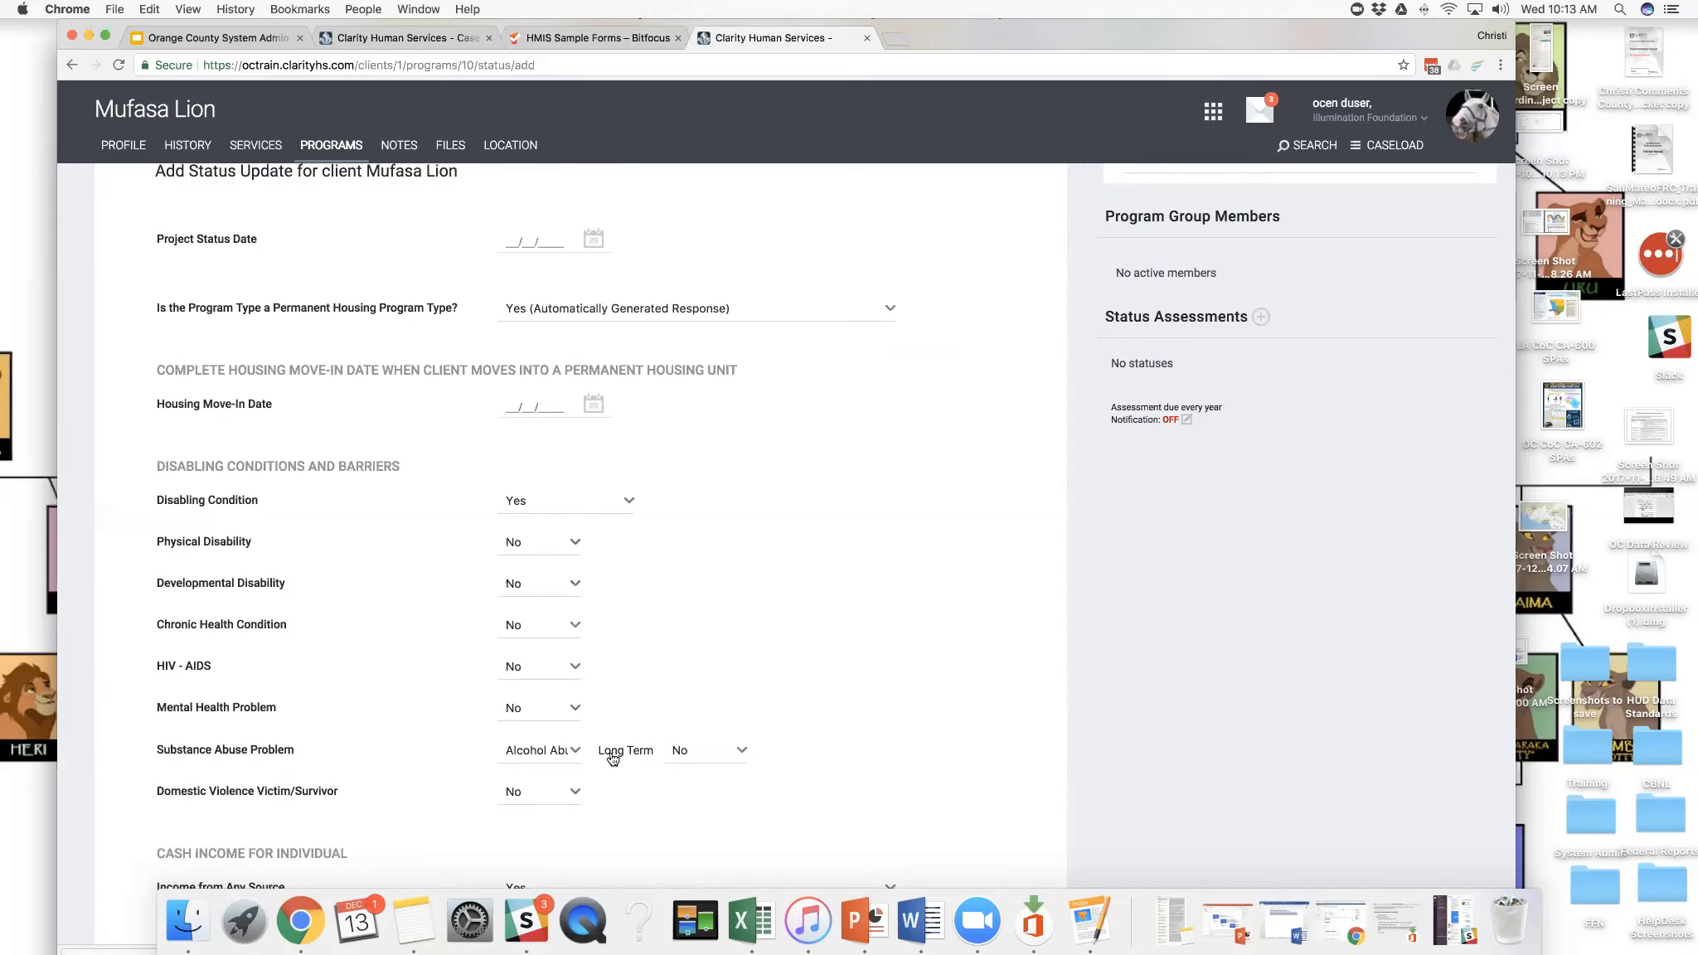
- In the status update, set both Substance Abuse Problem and Disabling Condition to No
click(574, 750)
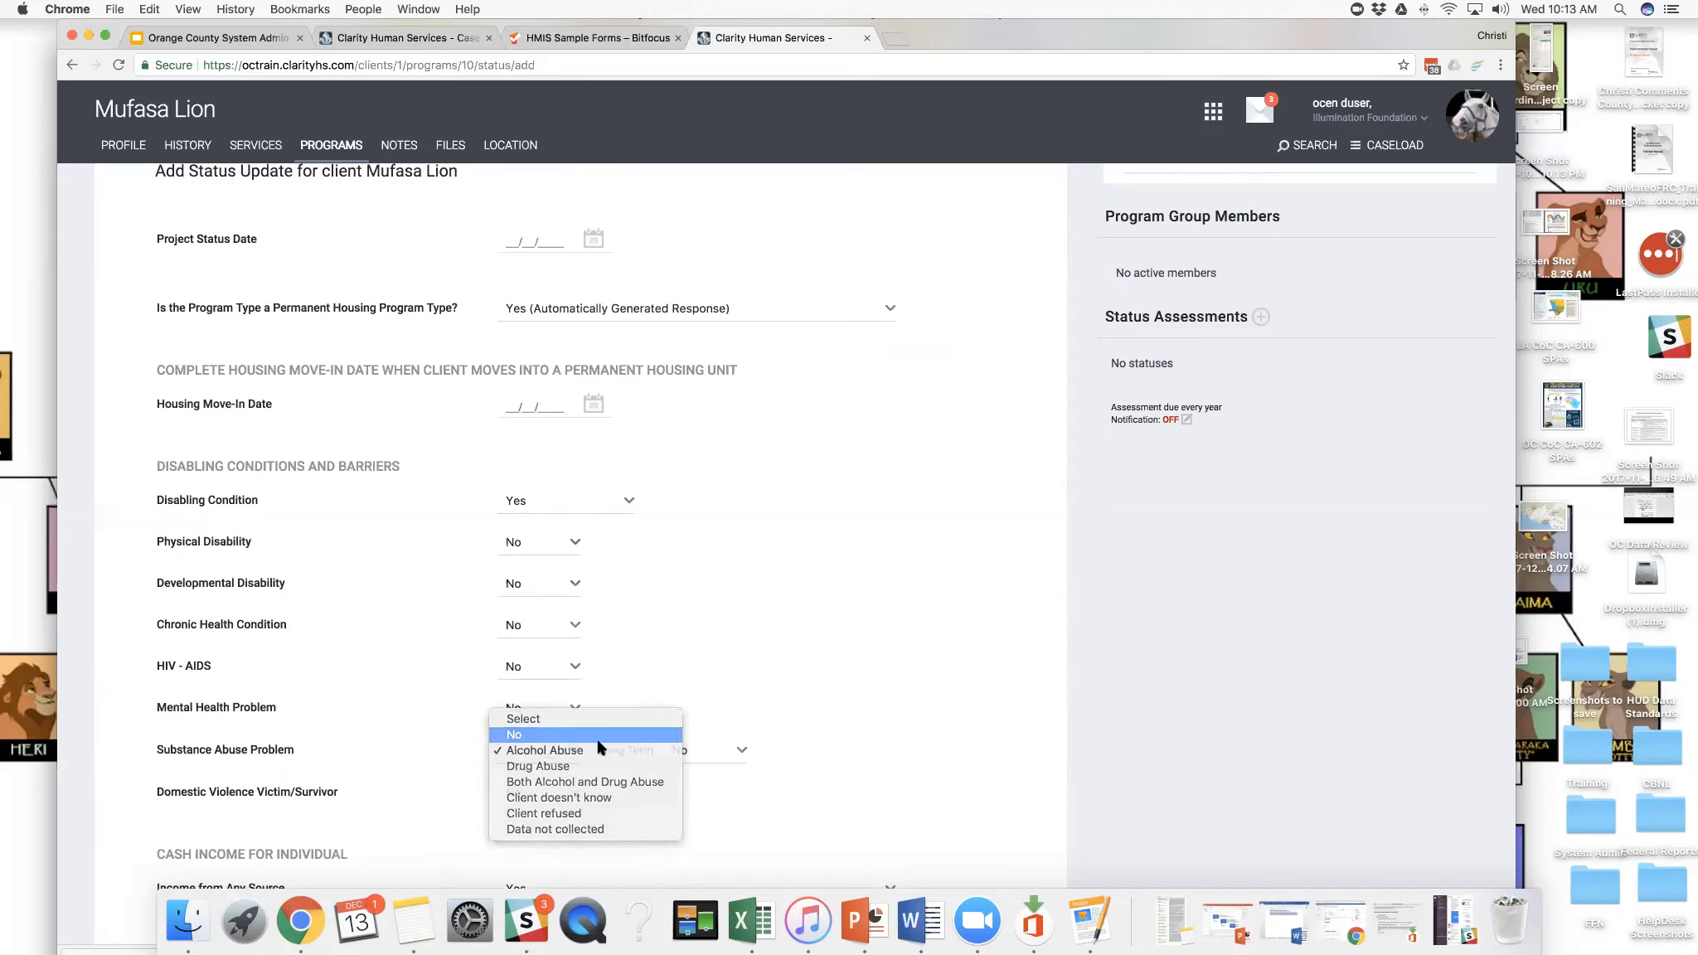
click(568, 736)
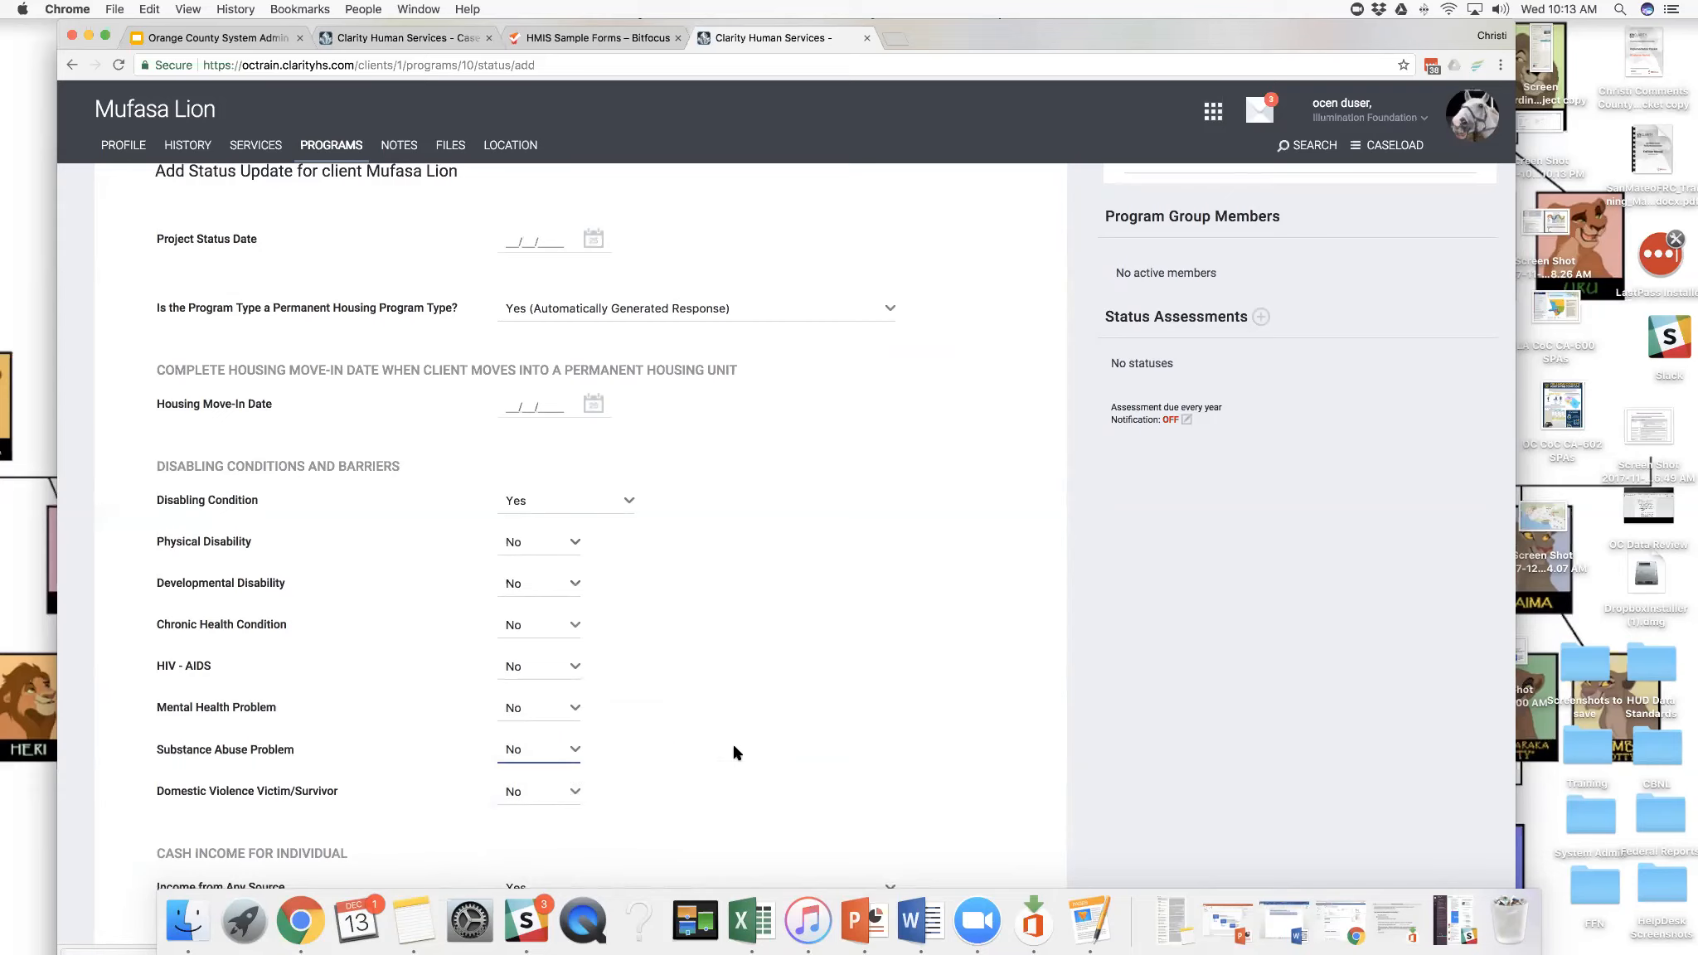
click(624, 500)
click(618, 489)
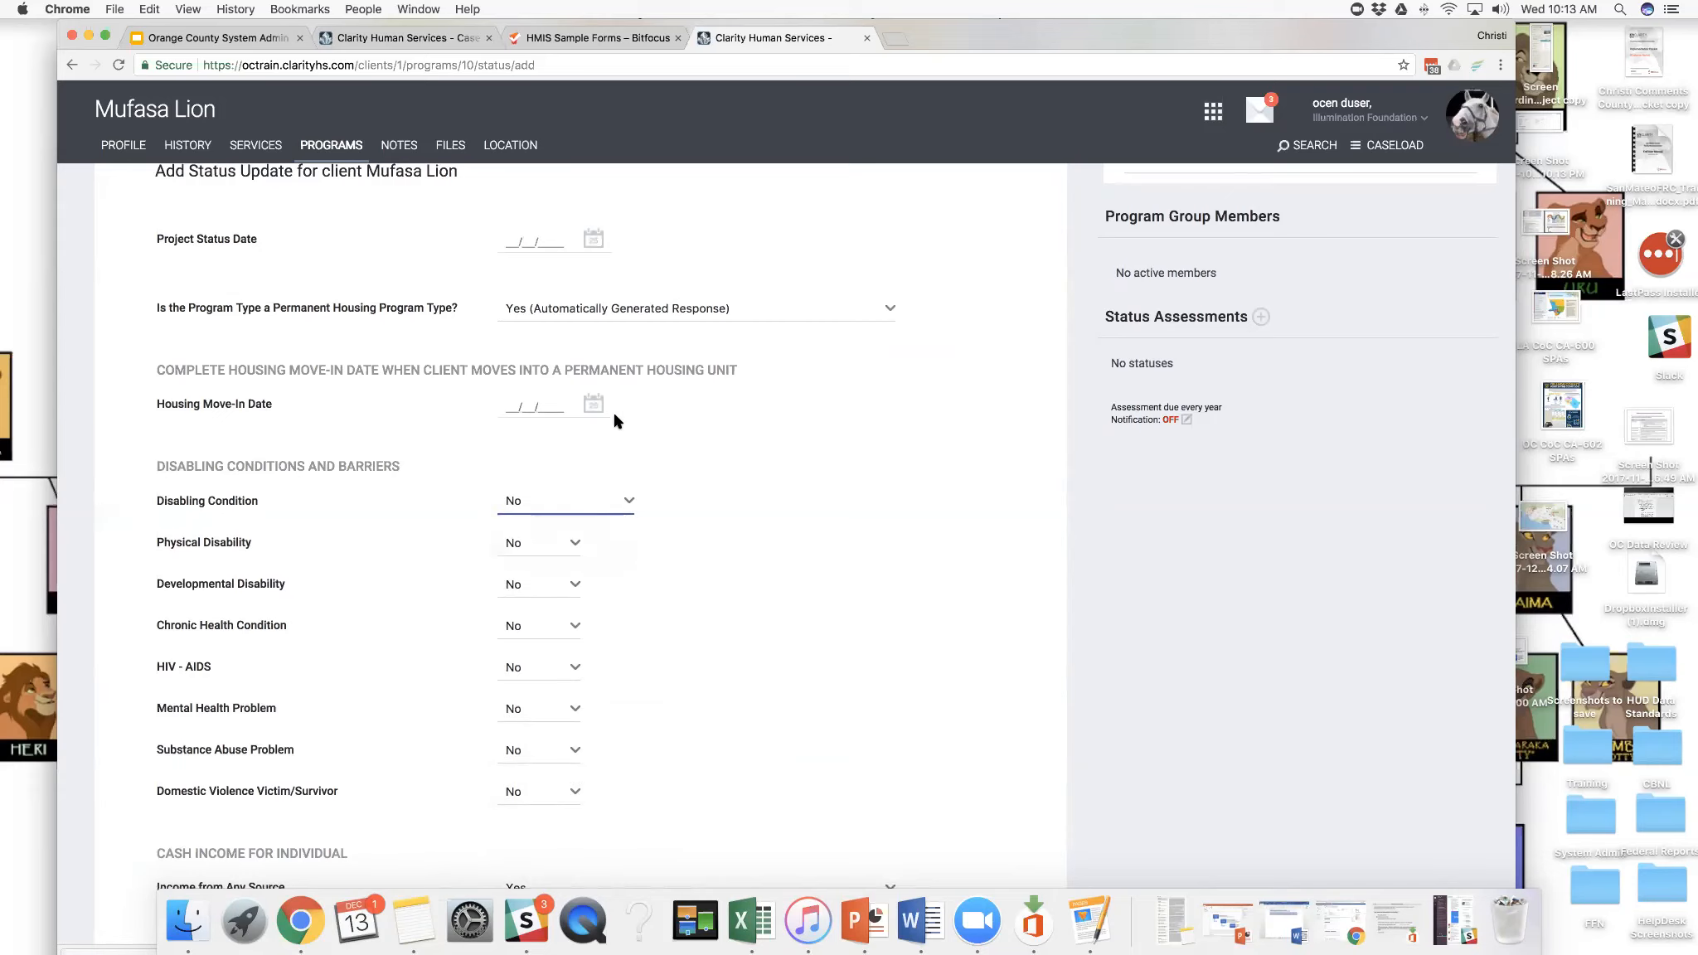
- Set the Project Status Date to 12/13/2017 and save the status update
scroll(597, 382, up, 3)
click(589, 365)
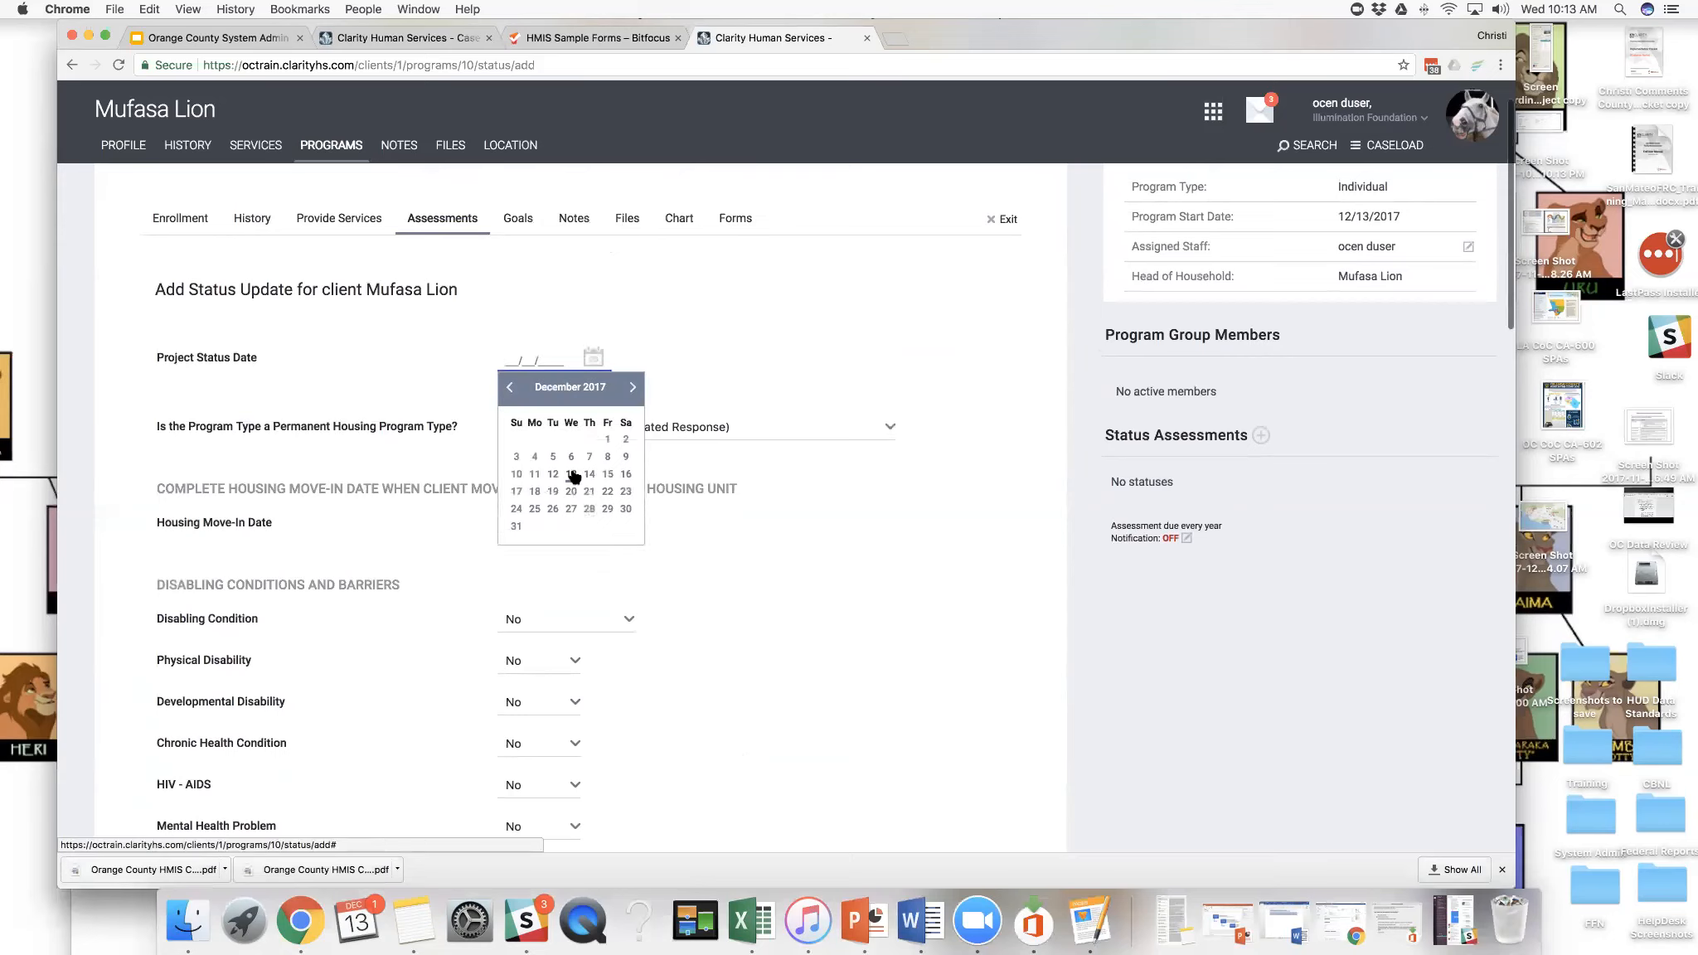
click(571, 475)
scroll(756, 532, down, 3)
scroll(756, 535, down, 10)
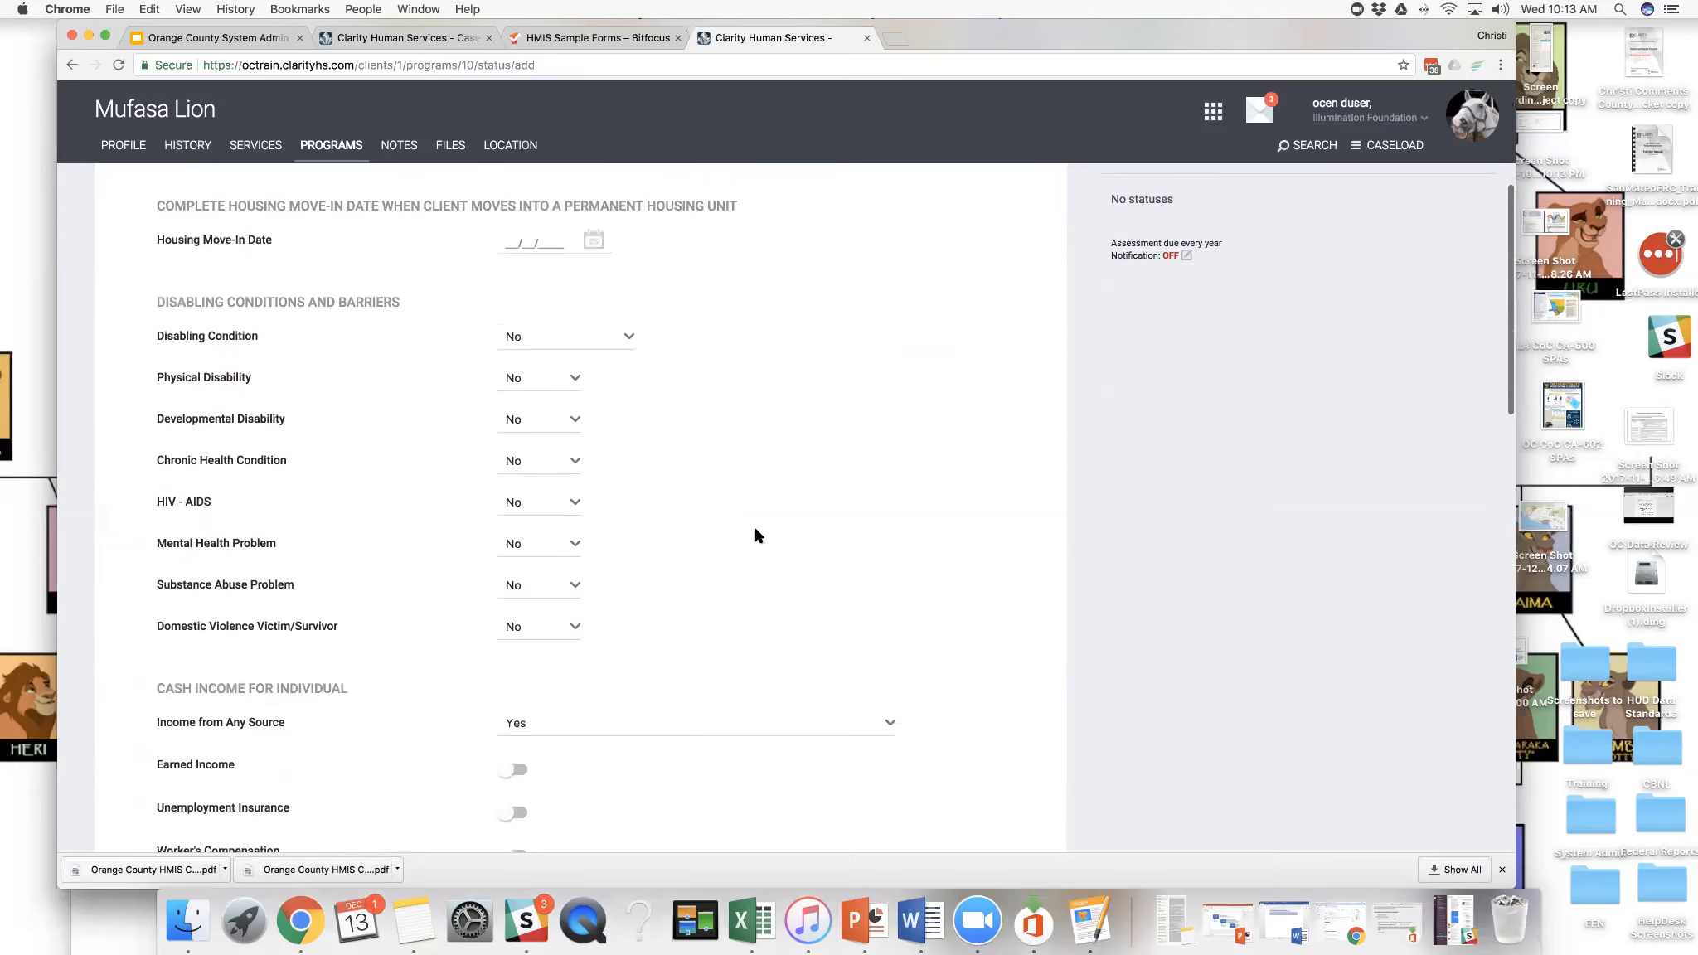
scroll(756, 535, down, 8)
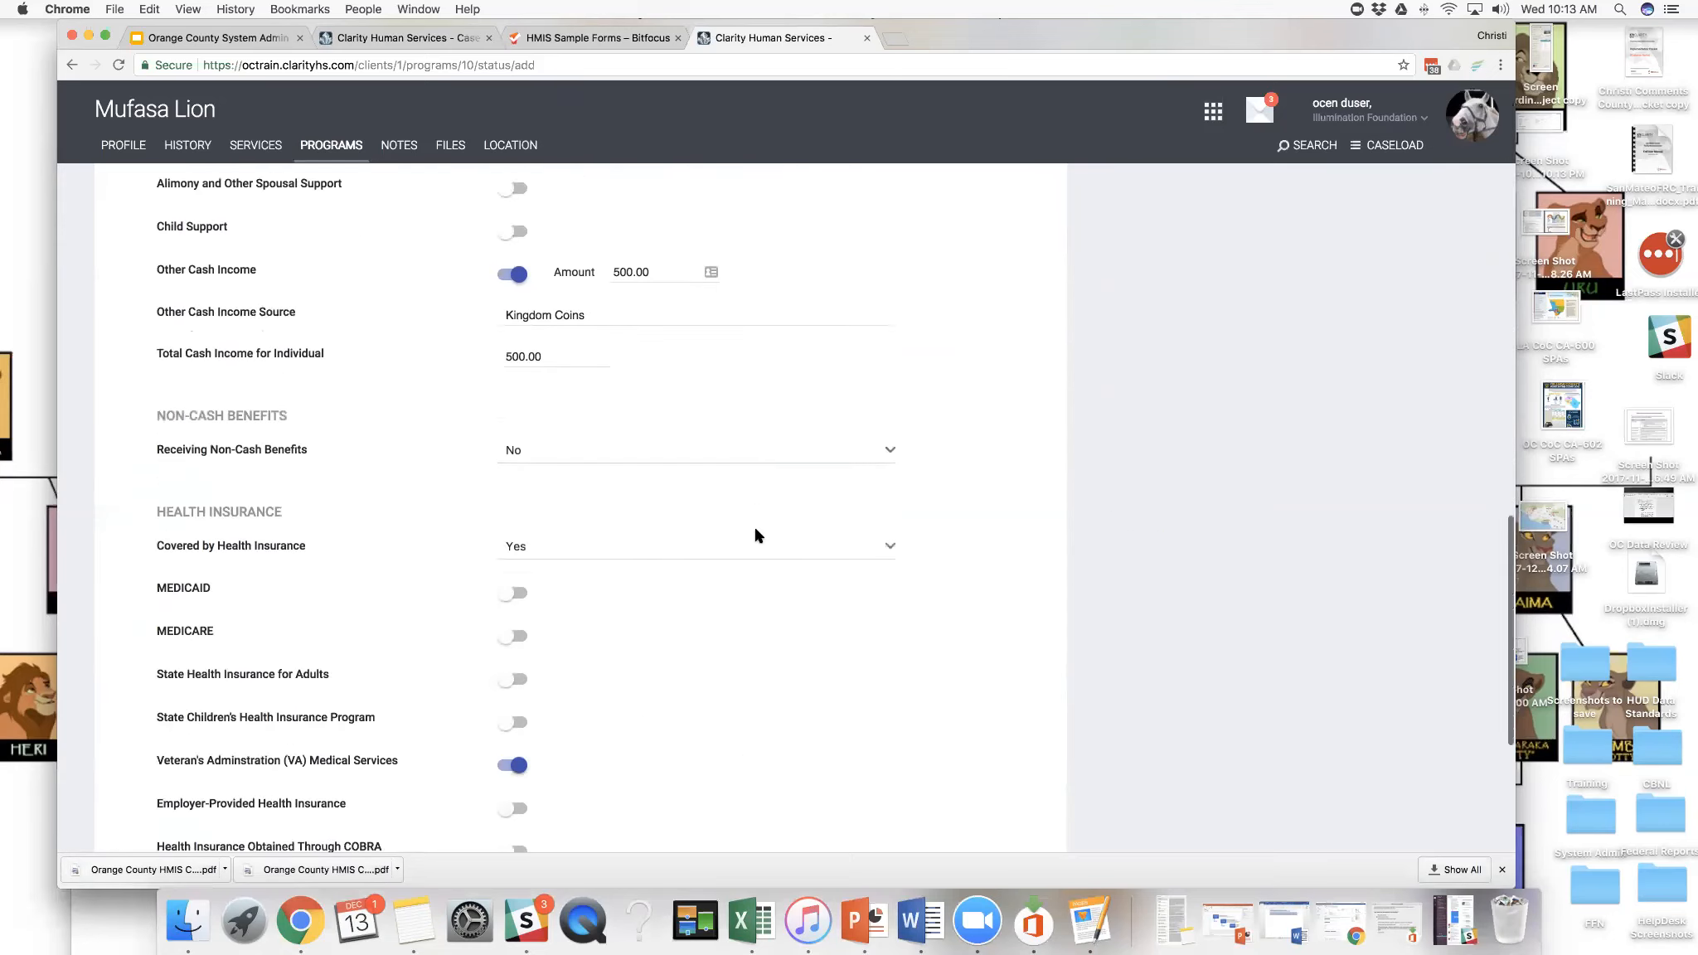
click(567, 726)
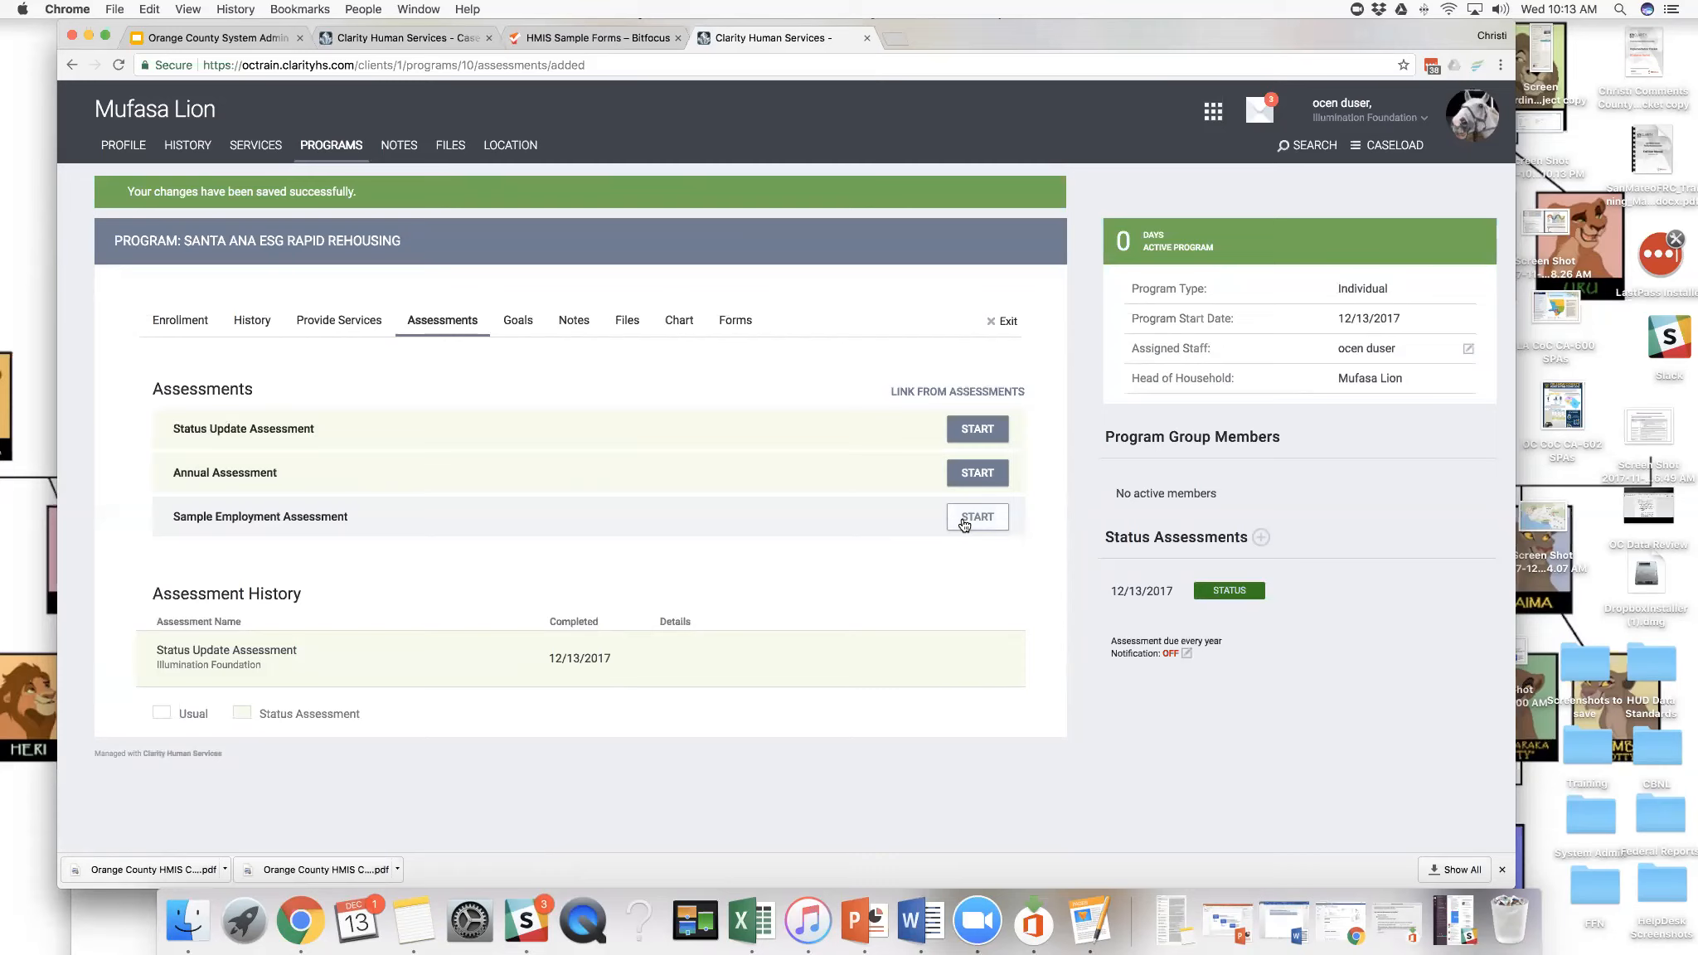
- Complete and save a Sample Employment Assessment with Employed set to Yes and an Earned Income Amount of 5.00
click(964, 523)
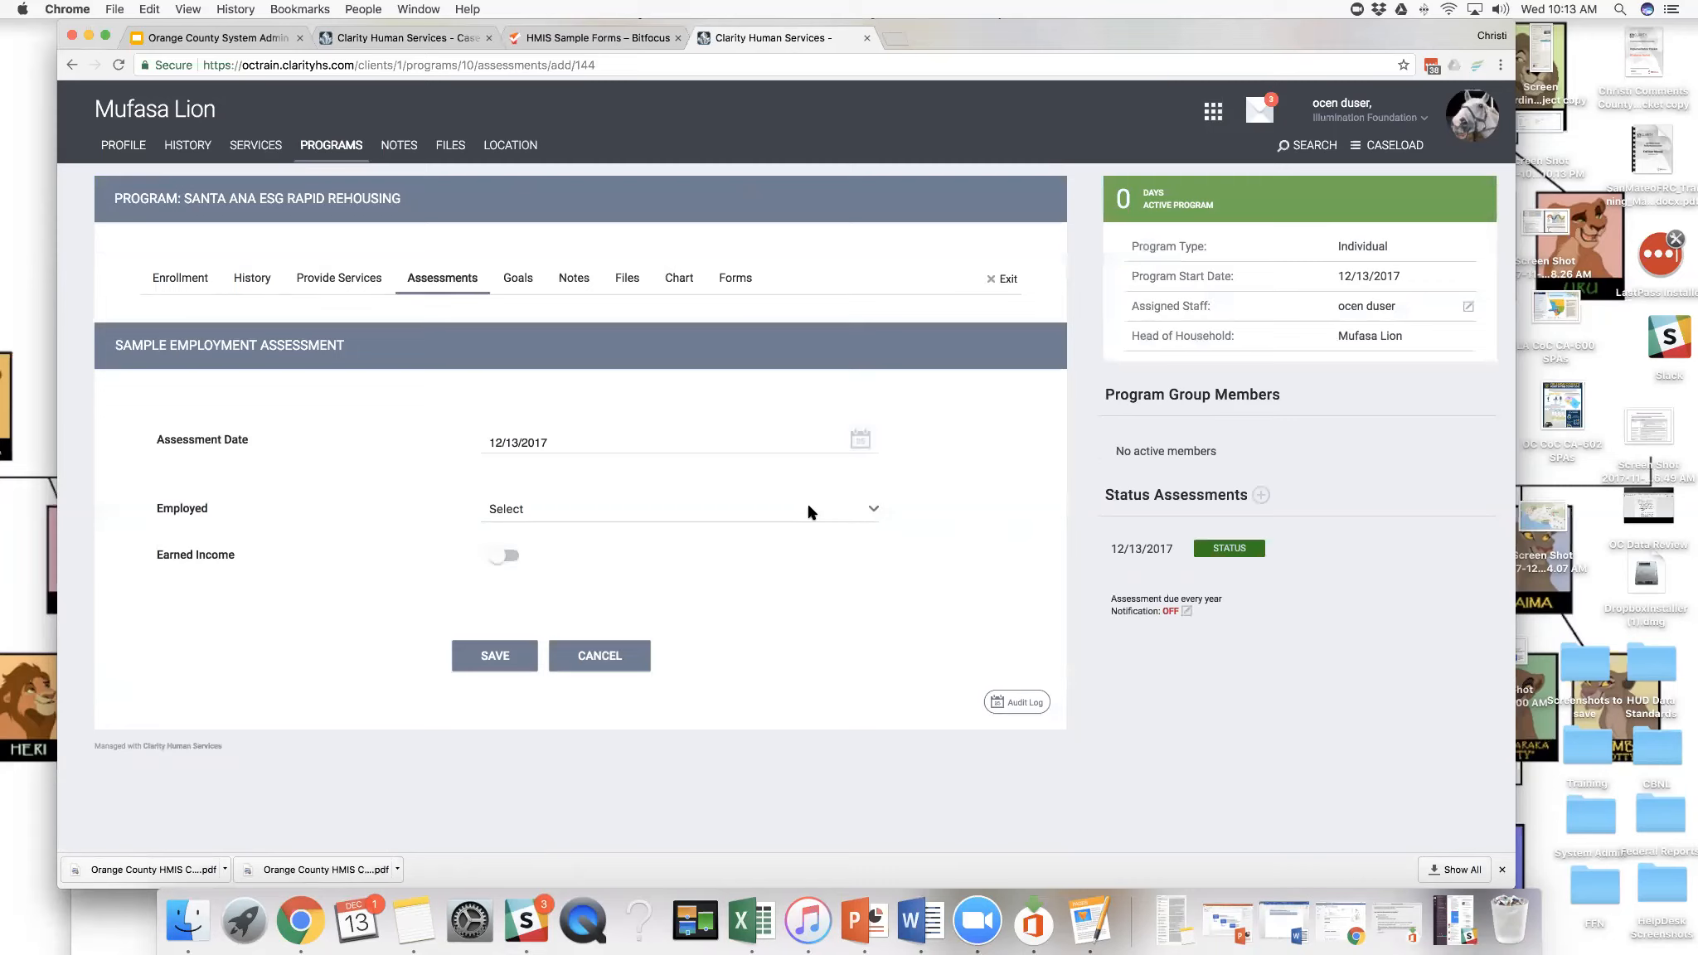
click(872, 512)
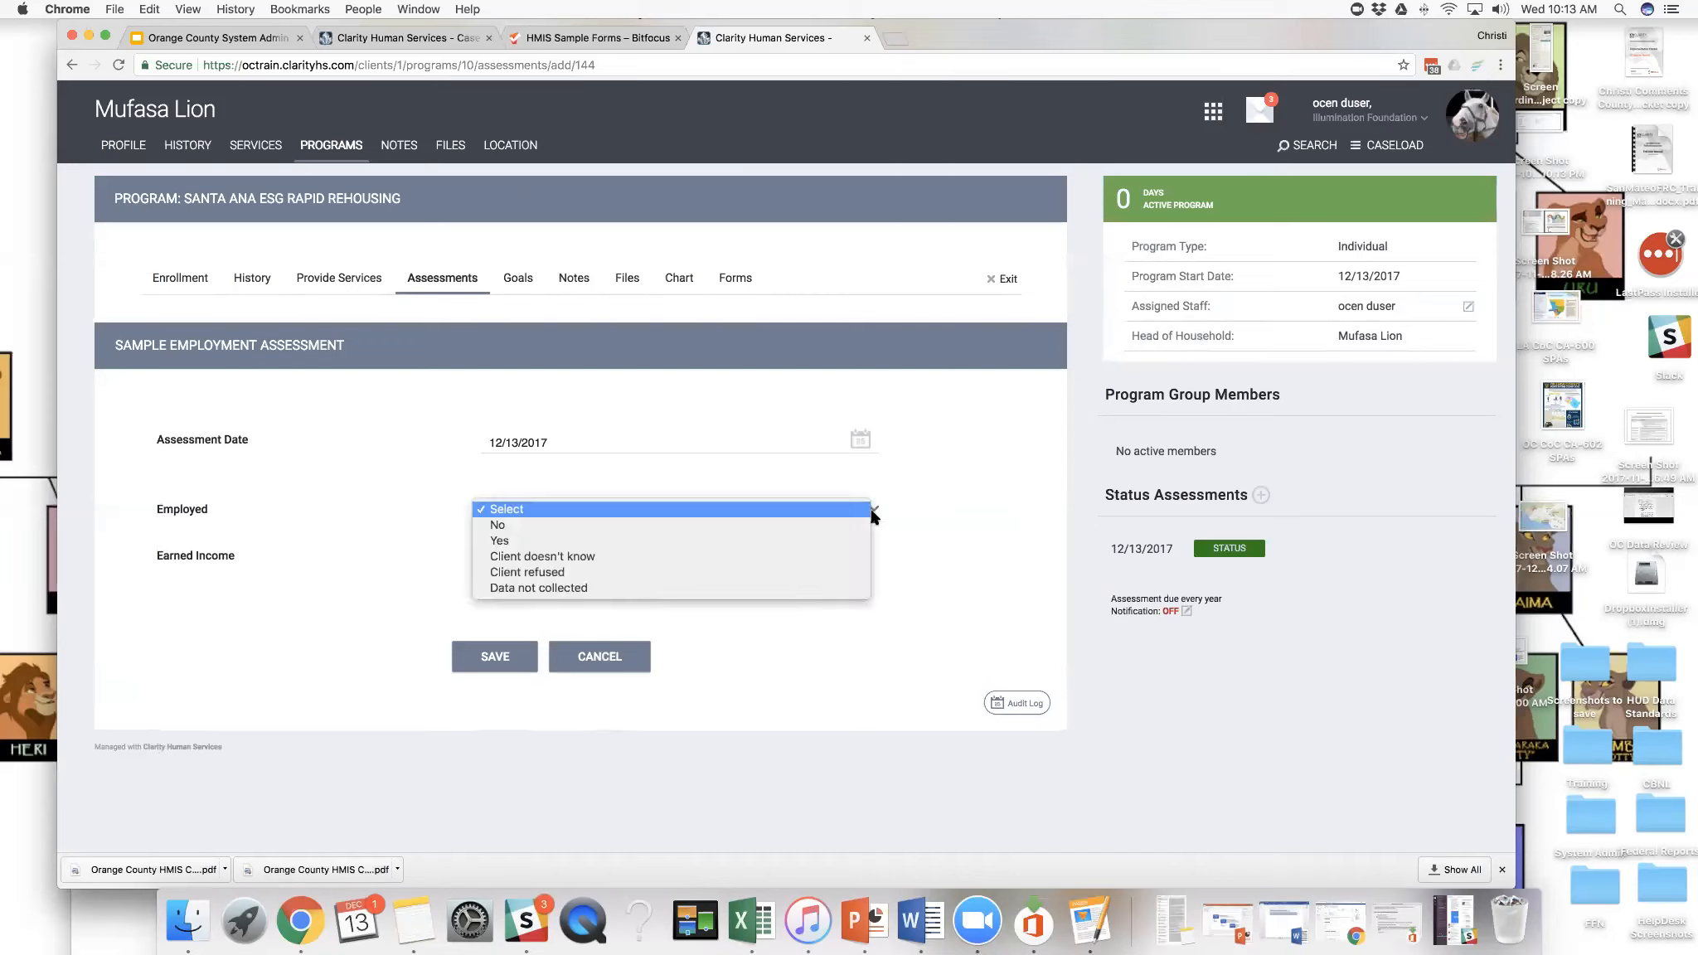
click(862, 540)
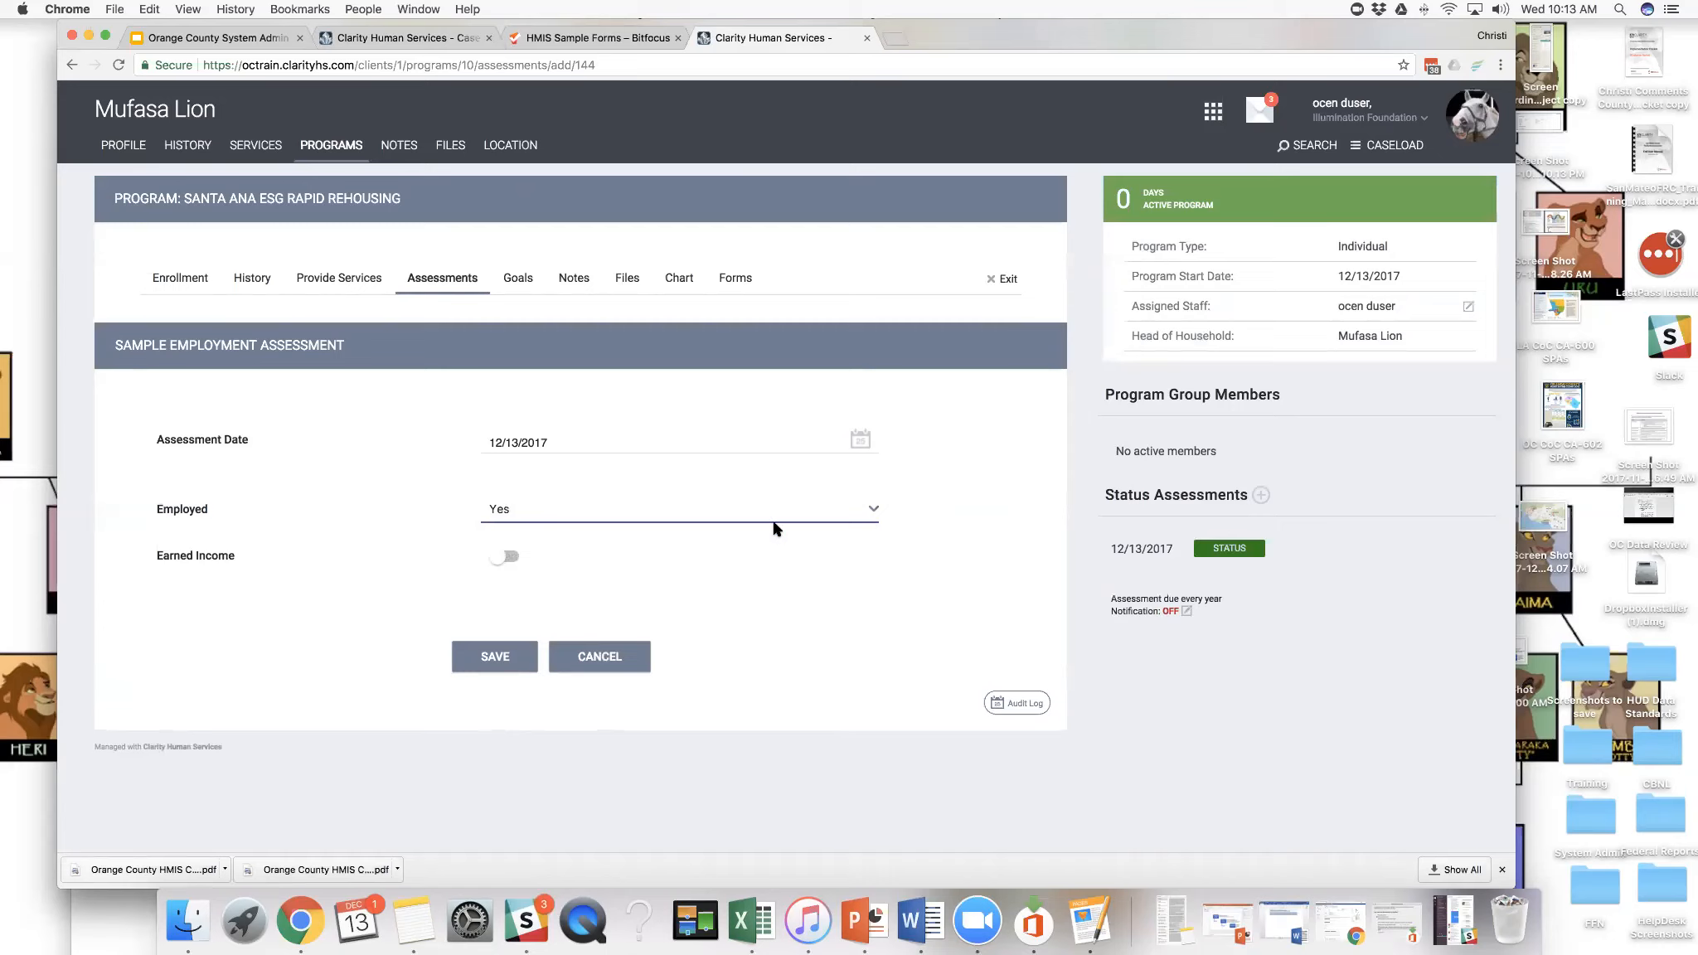
click(508, 557)
click(666, 592)
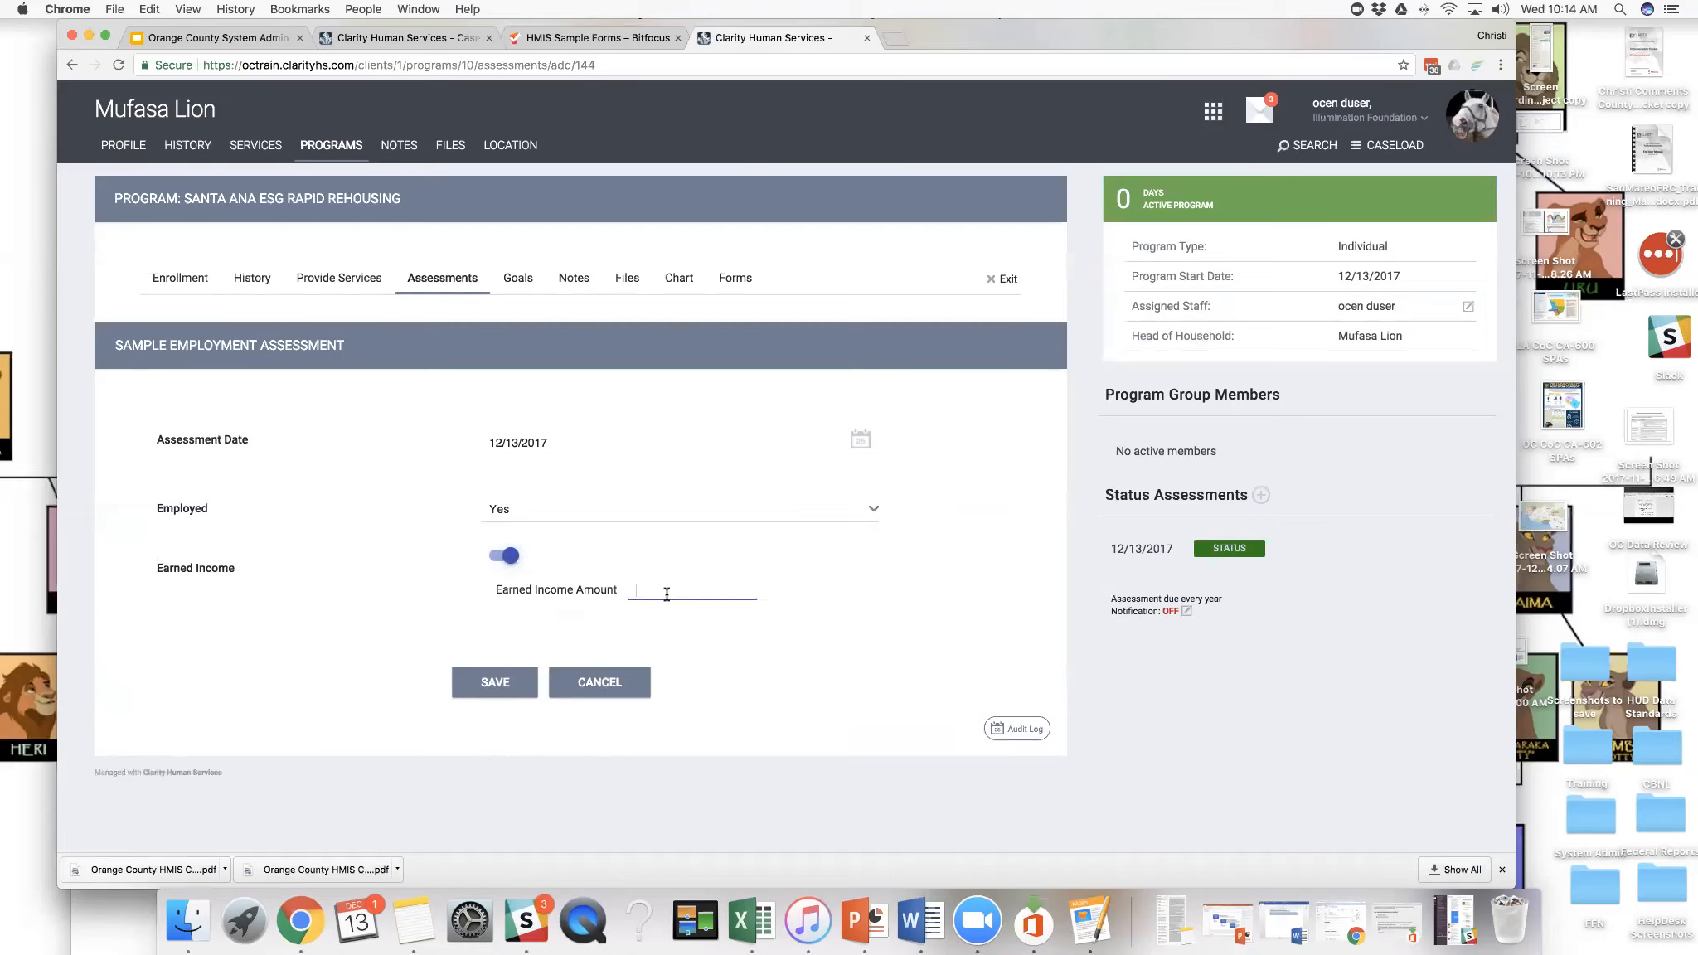
text(5.00)
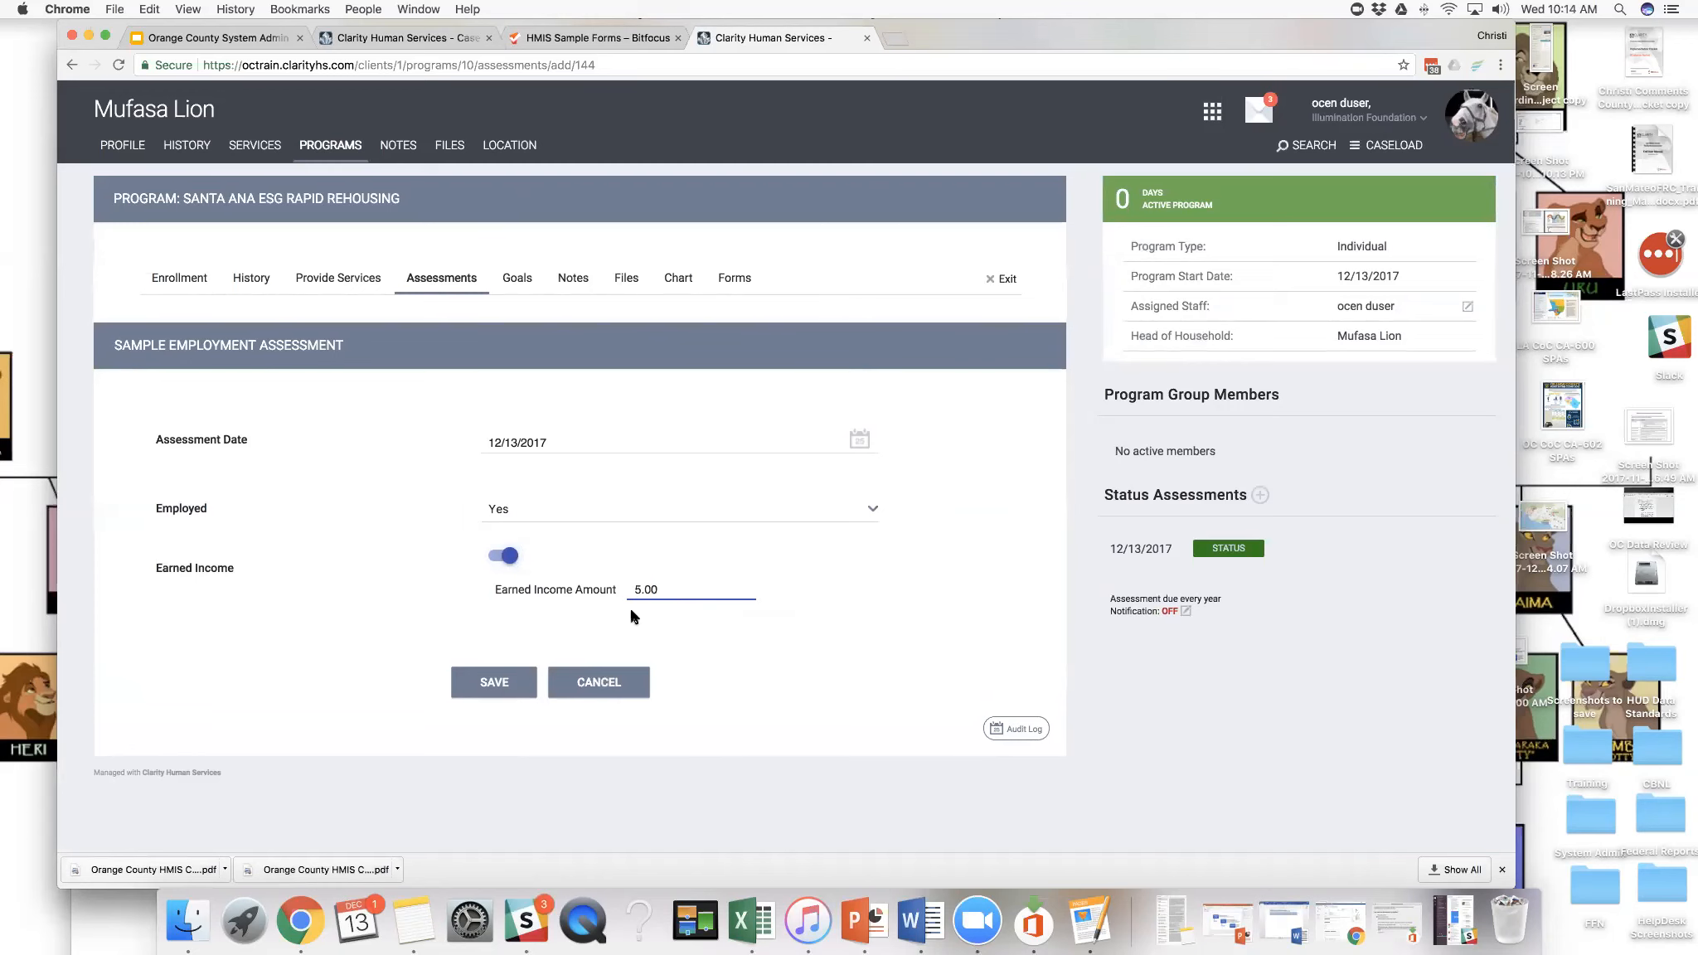
click(505, 689)
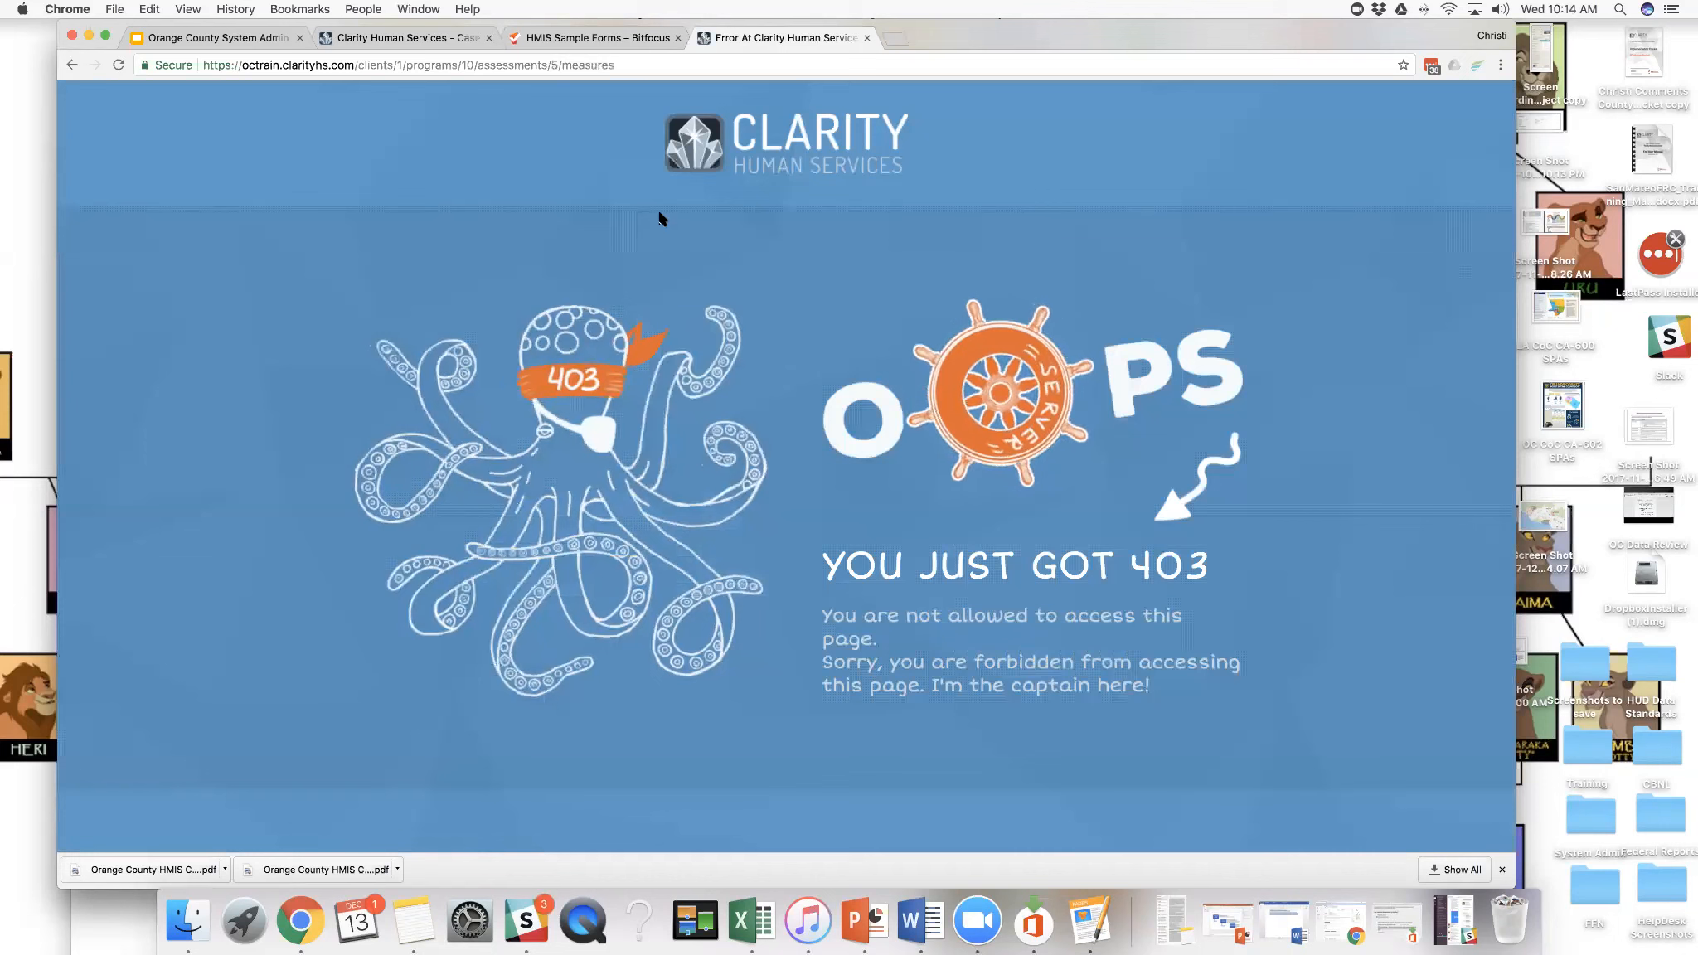
- Go back from the error page to the employment assessment form and cancel it to return to the assessments list
drag(1050, 30, 1047, 75)
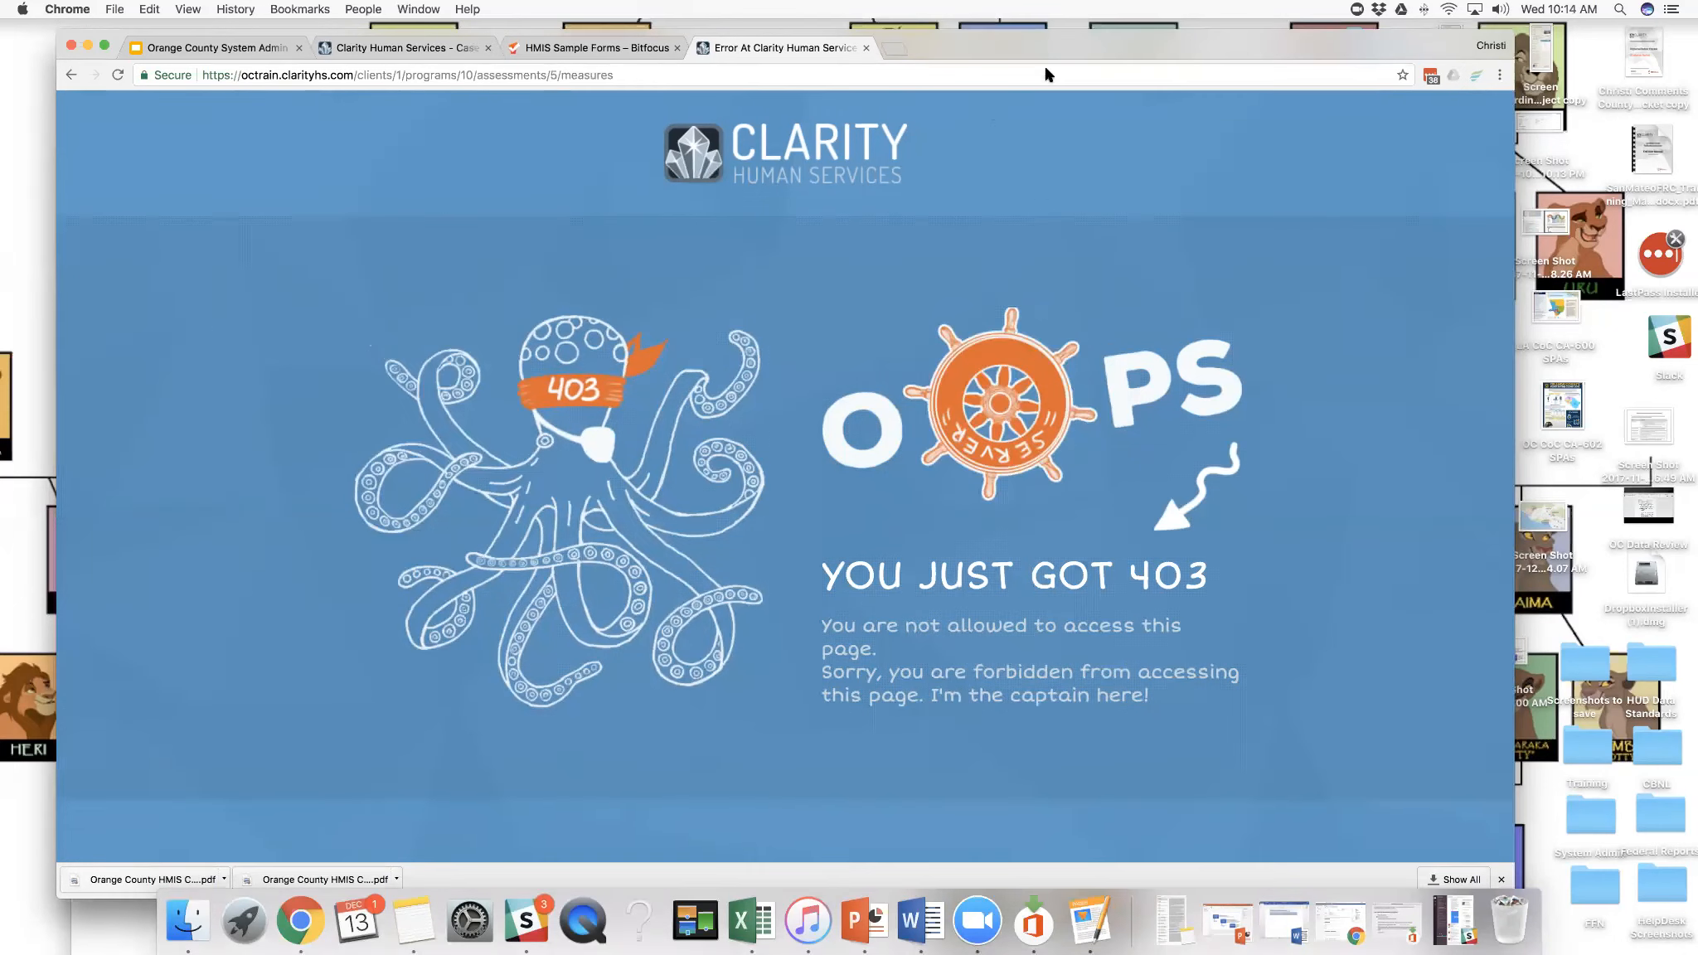
click(76, 105)
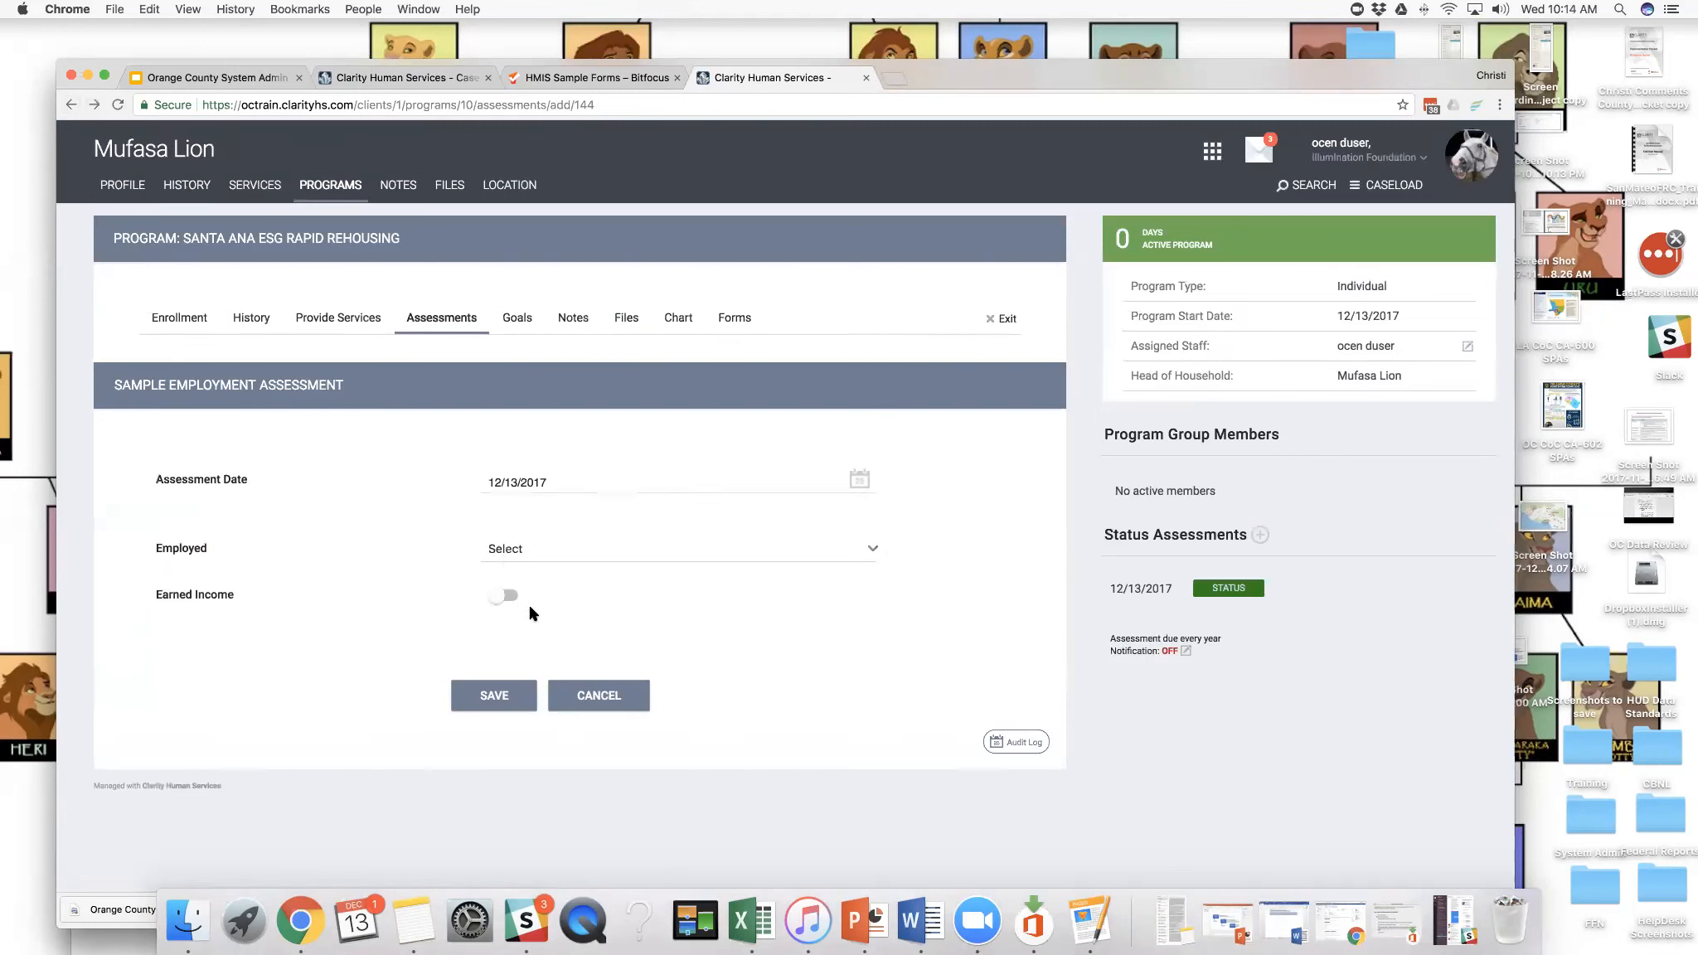
click(606, 699)
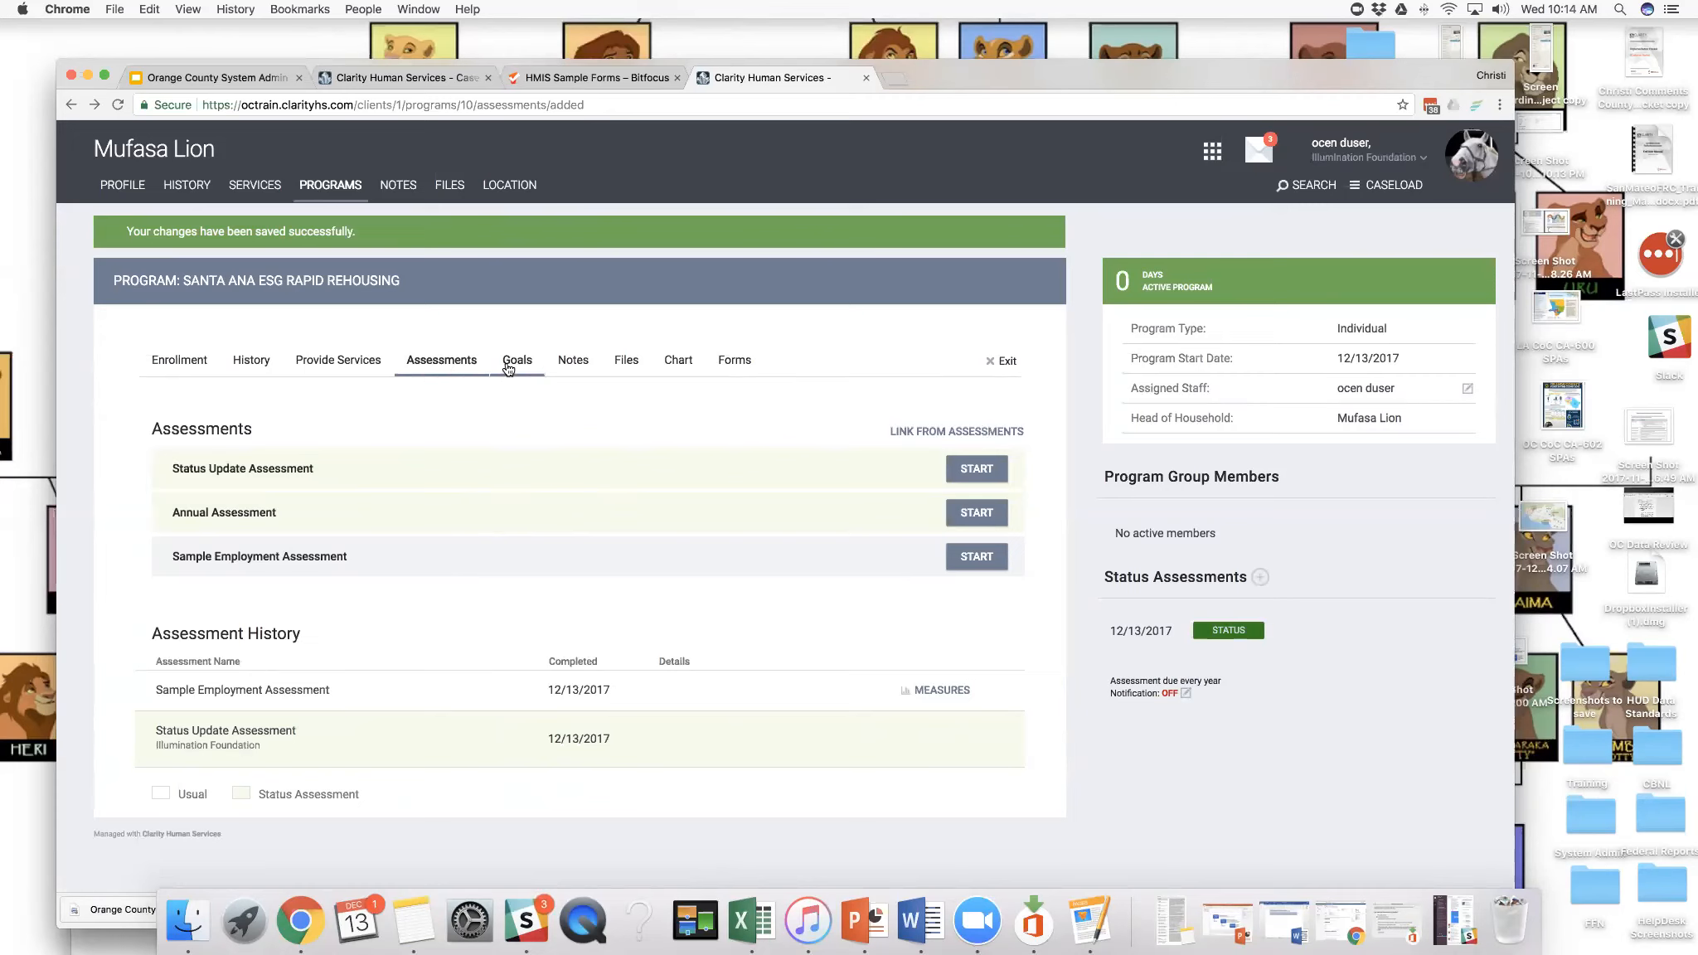
- Examine the program's goals and the Add Goal form, leaving the form without adding a goal
click(510, 361)
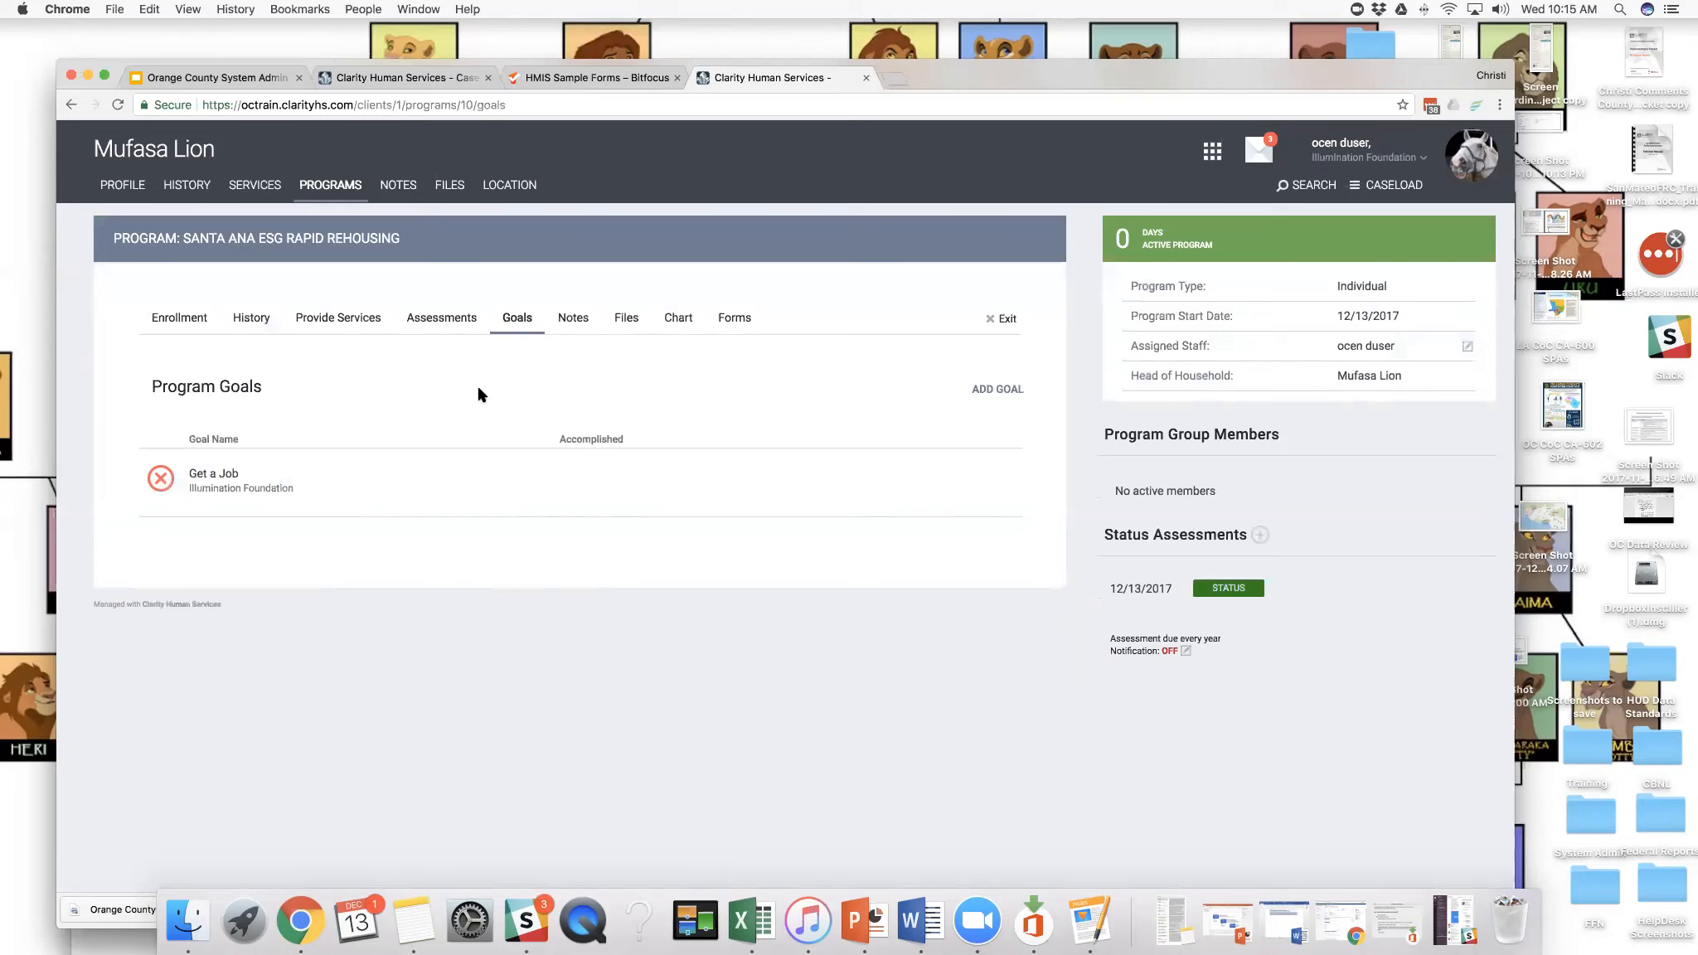
click(165, 481)
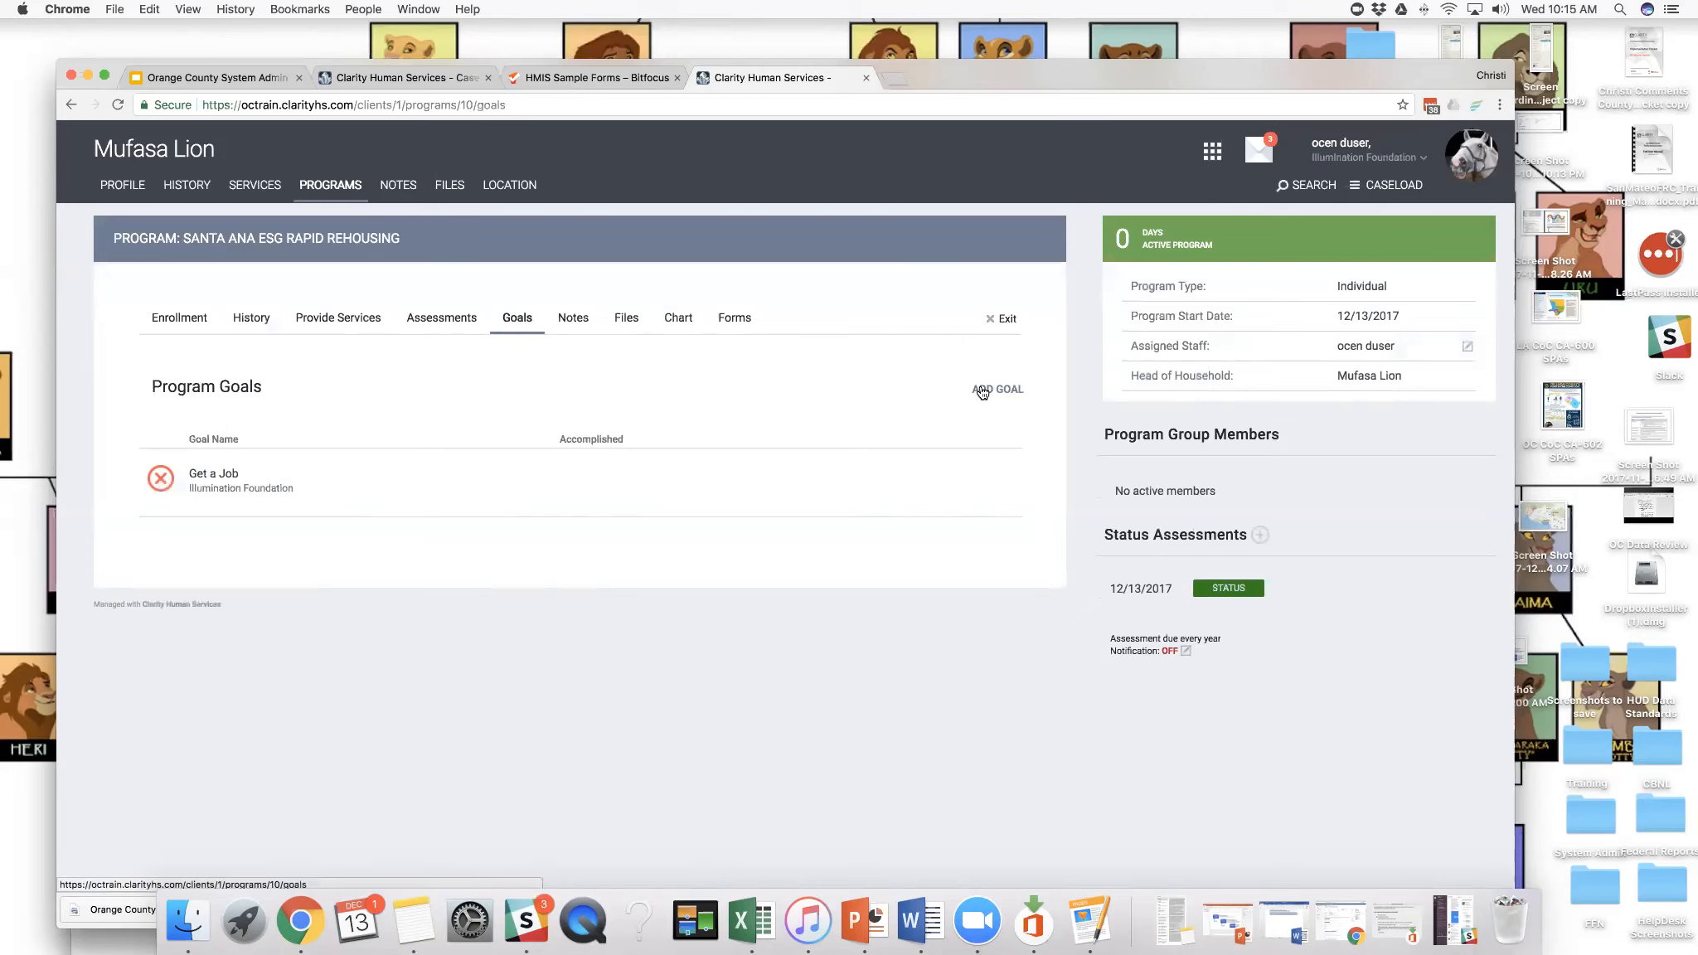
click(981, 393)
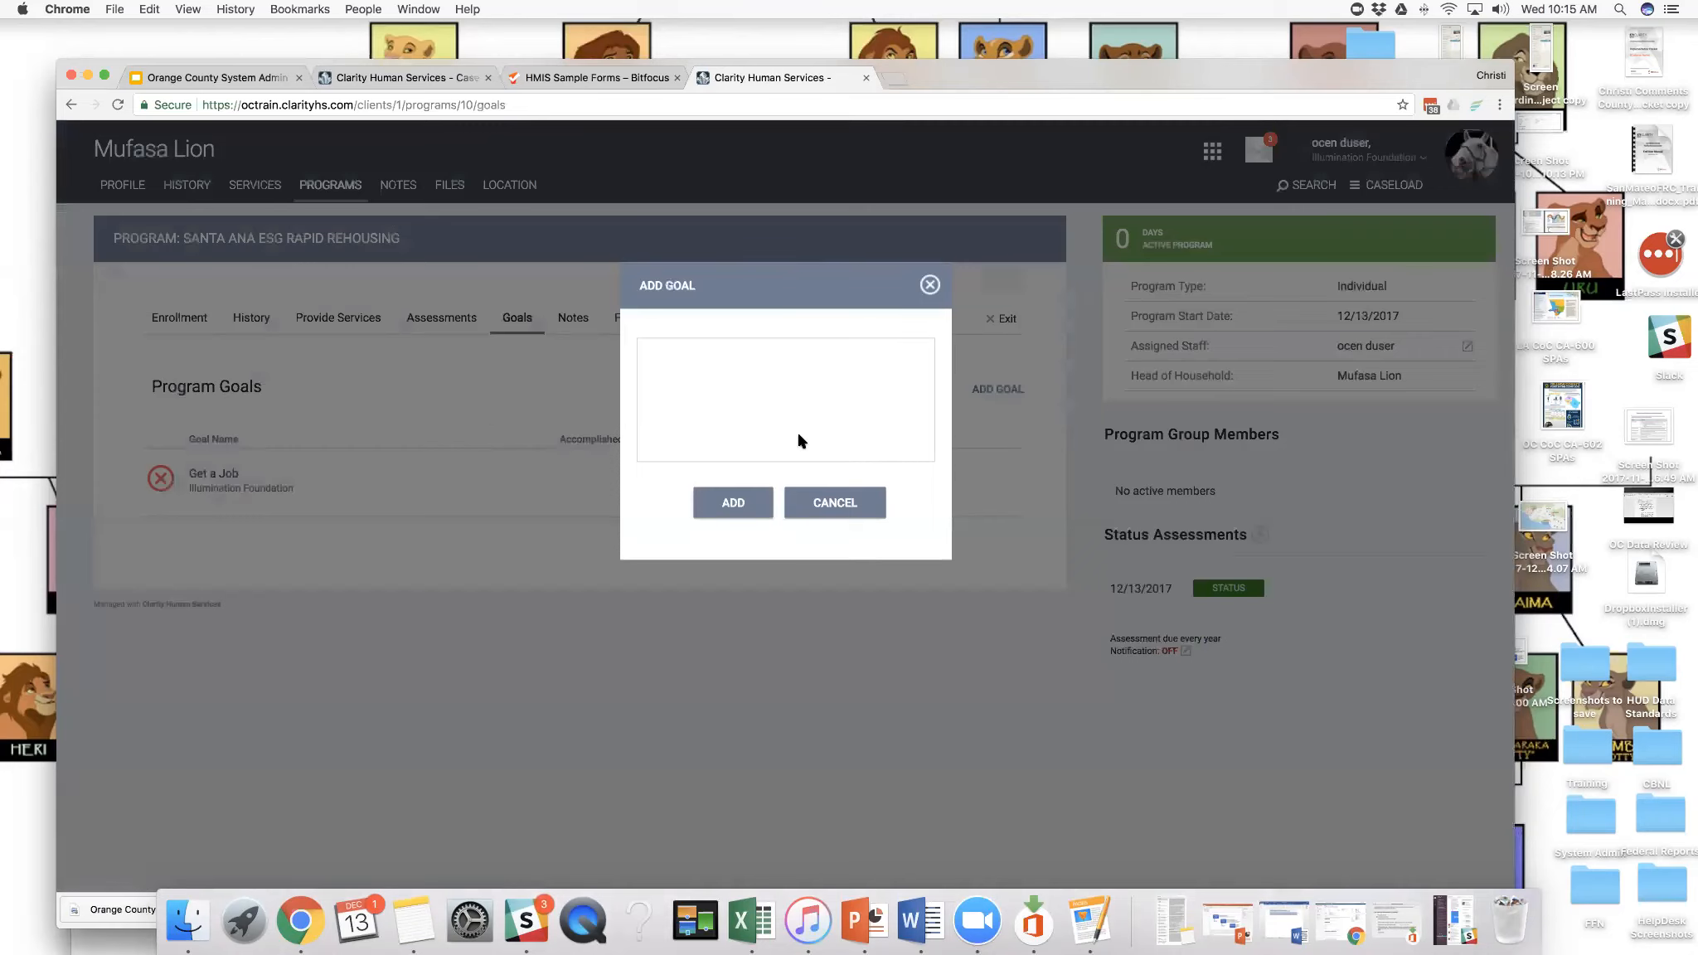
click(829, 507)
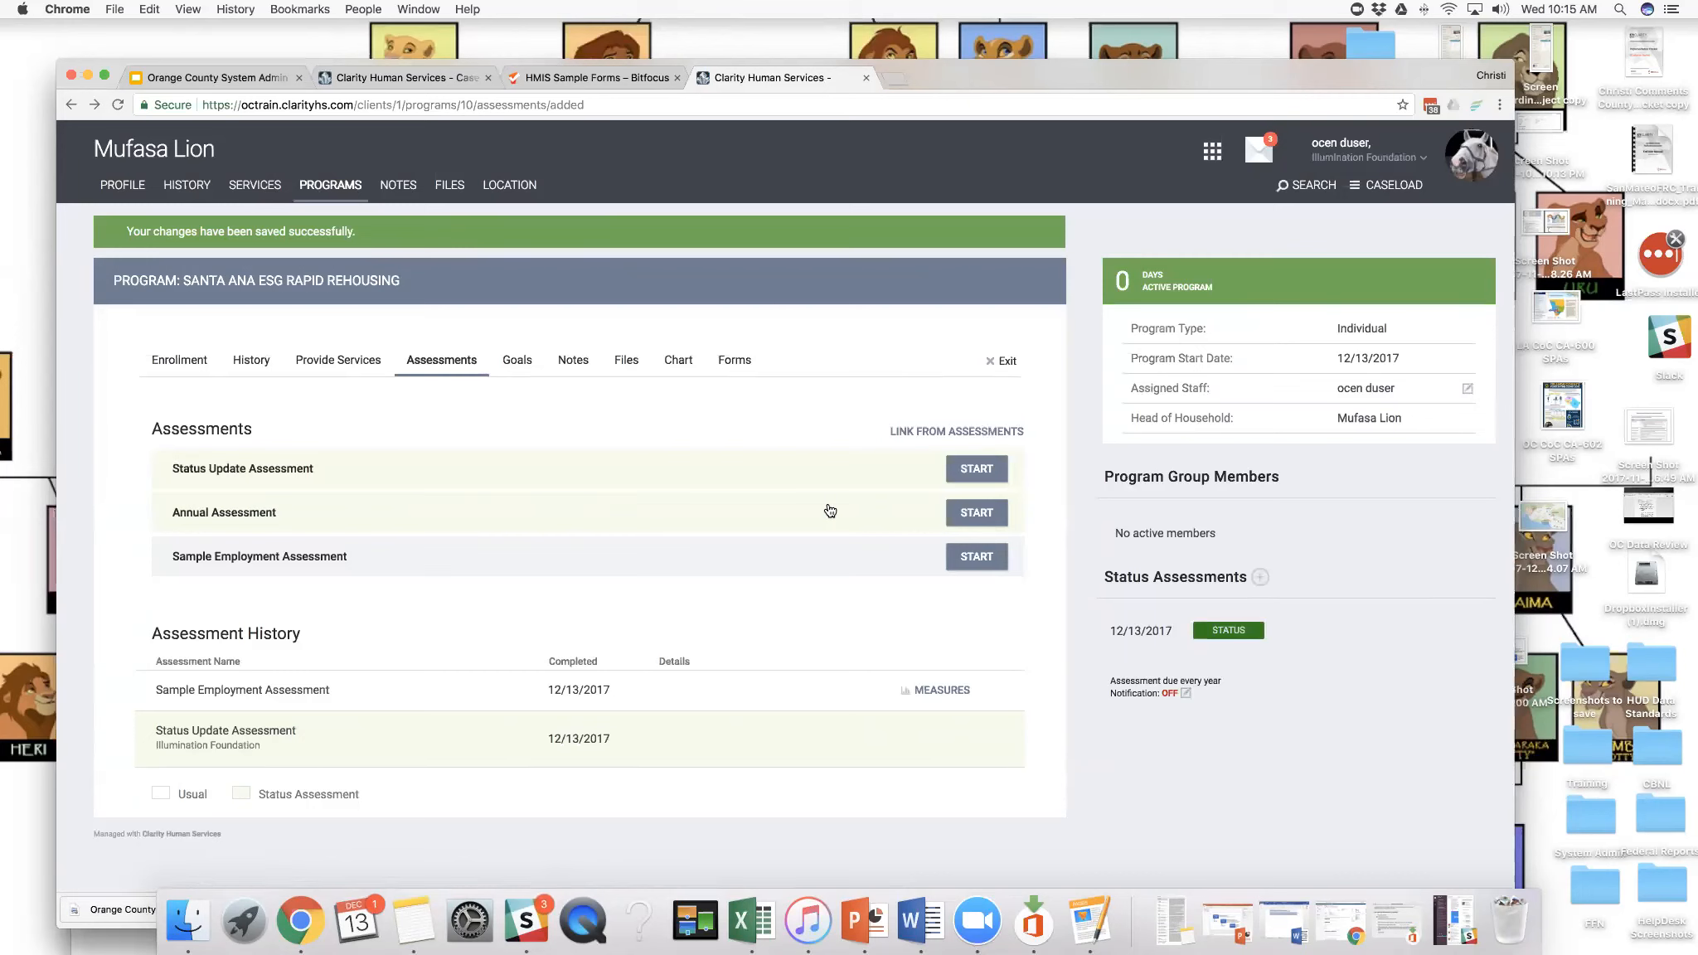
click(512, 363)
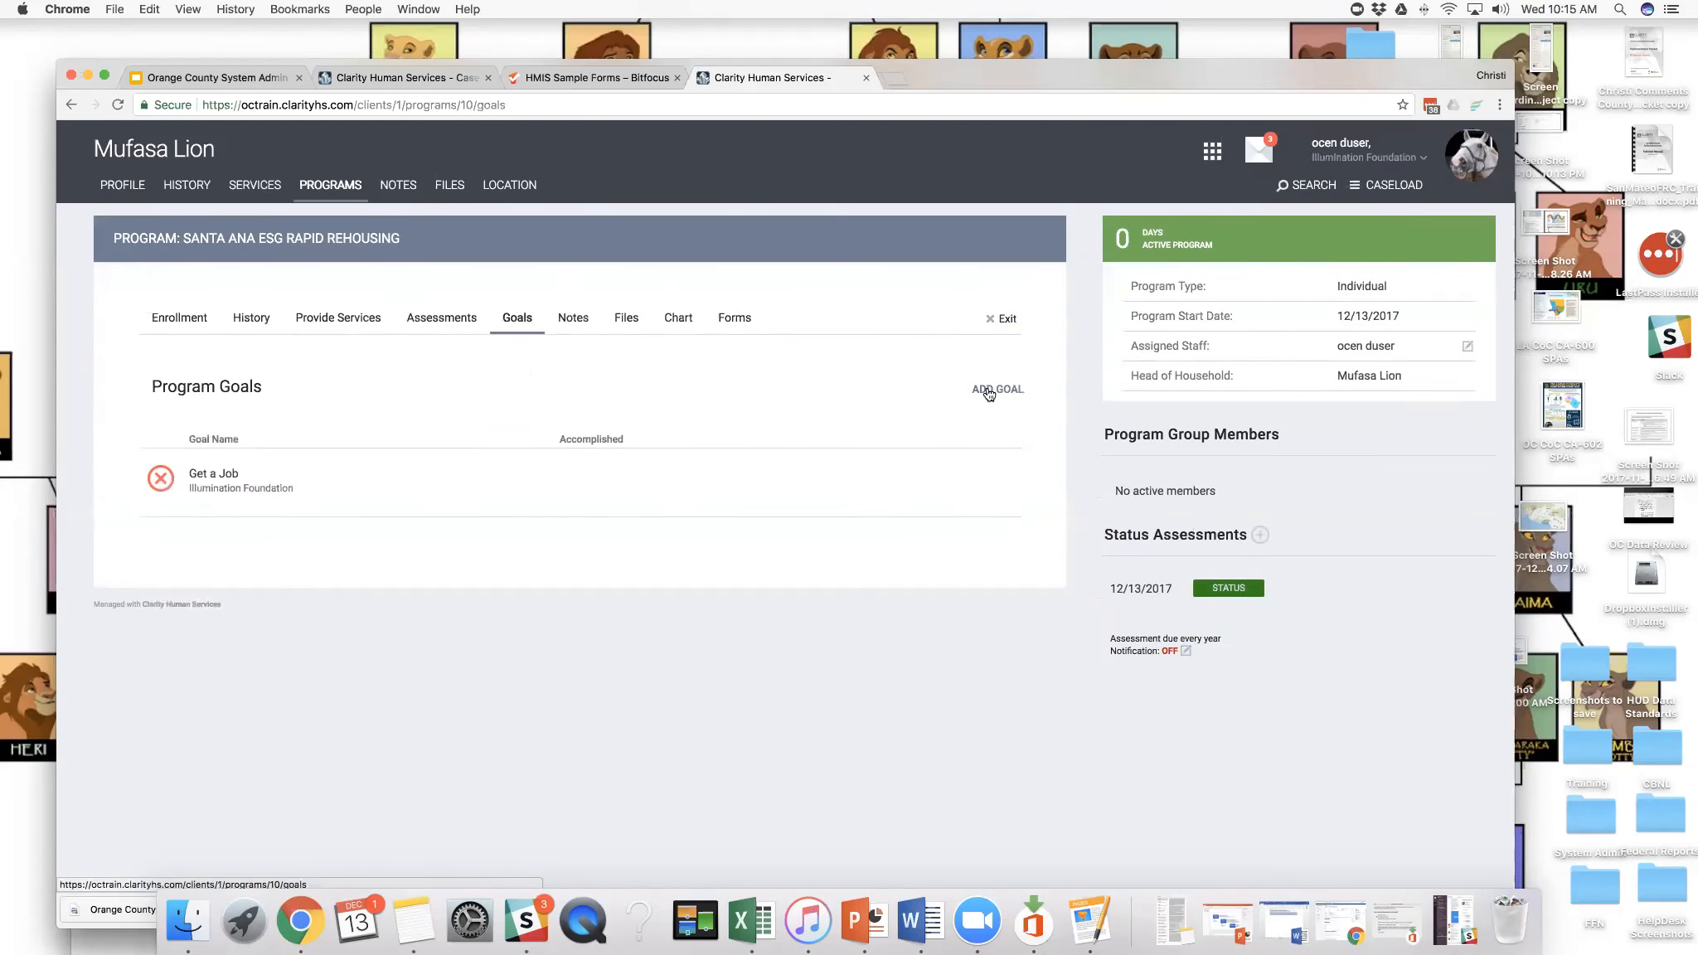
click(988, 394)
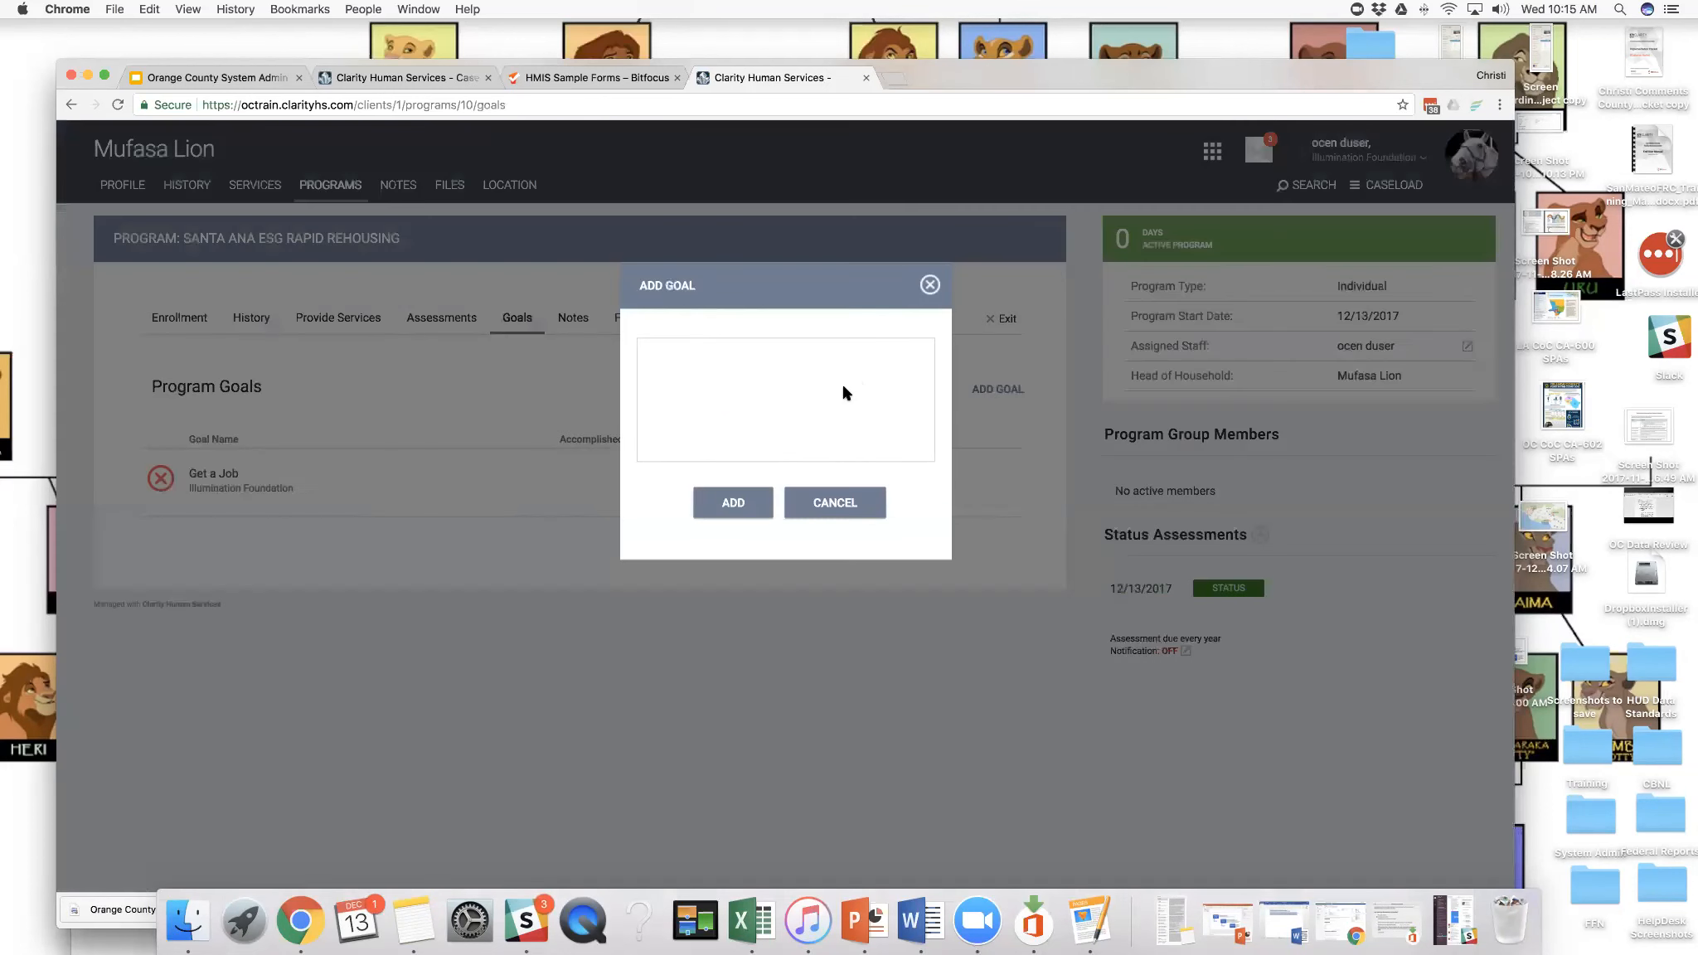
click(870, 504)
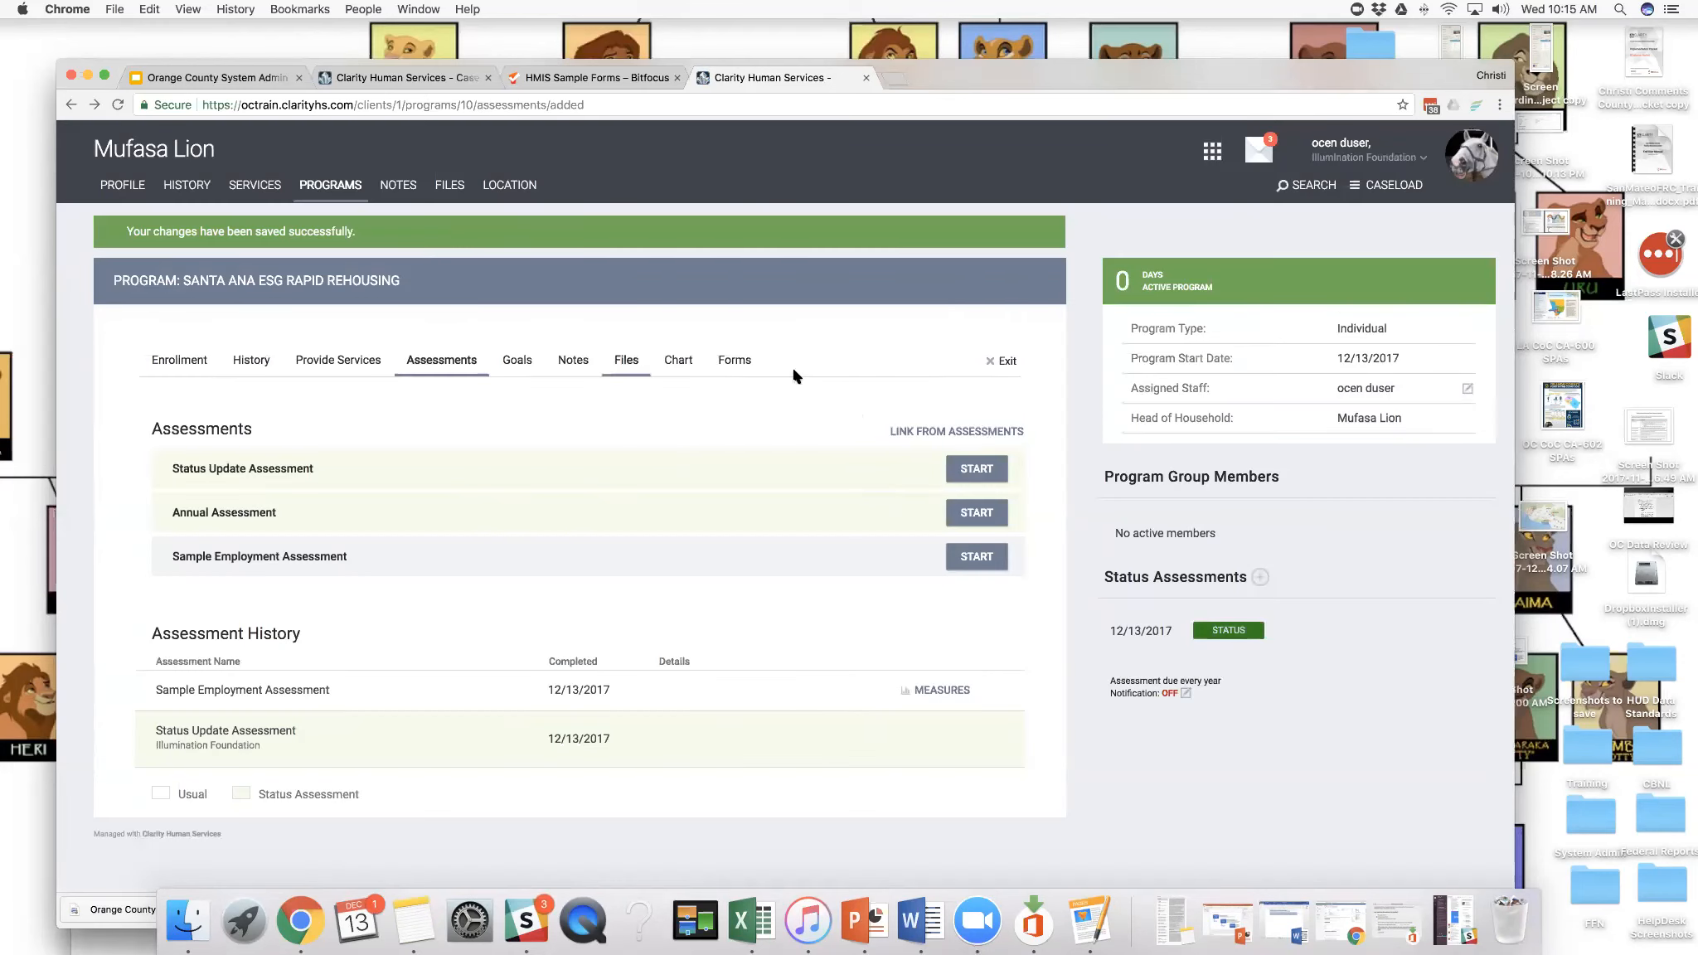
click(522, 365)
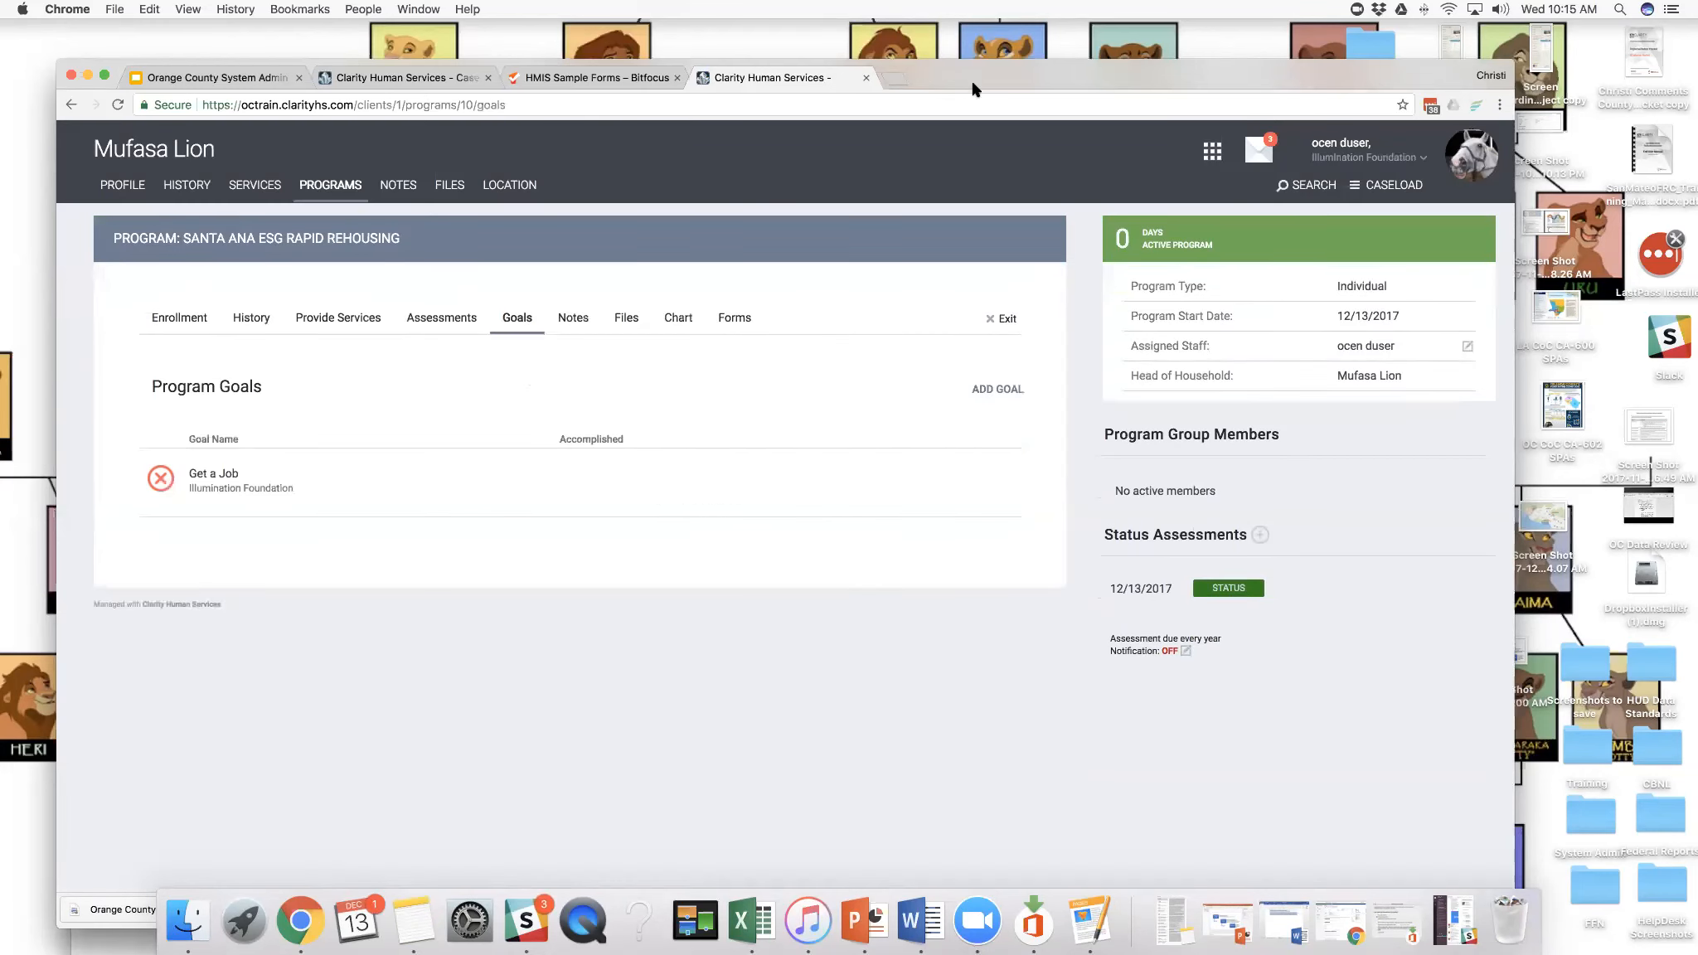
drag(971, 79, 970, 71)
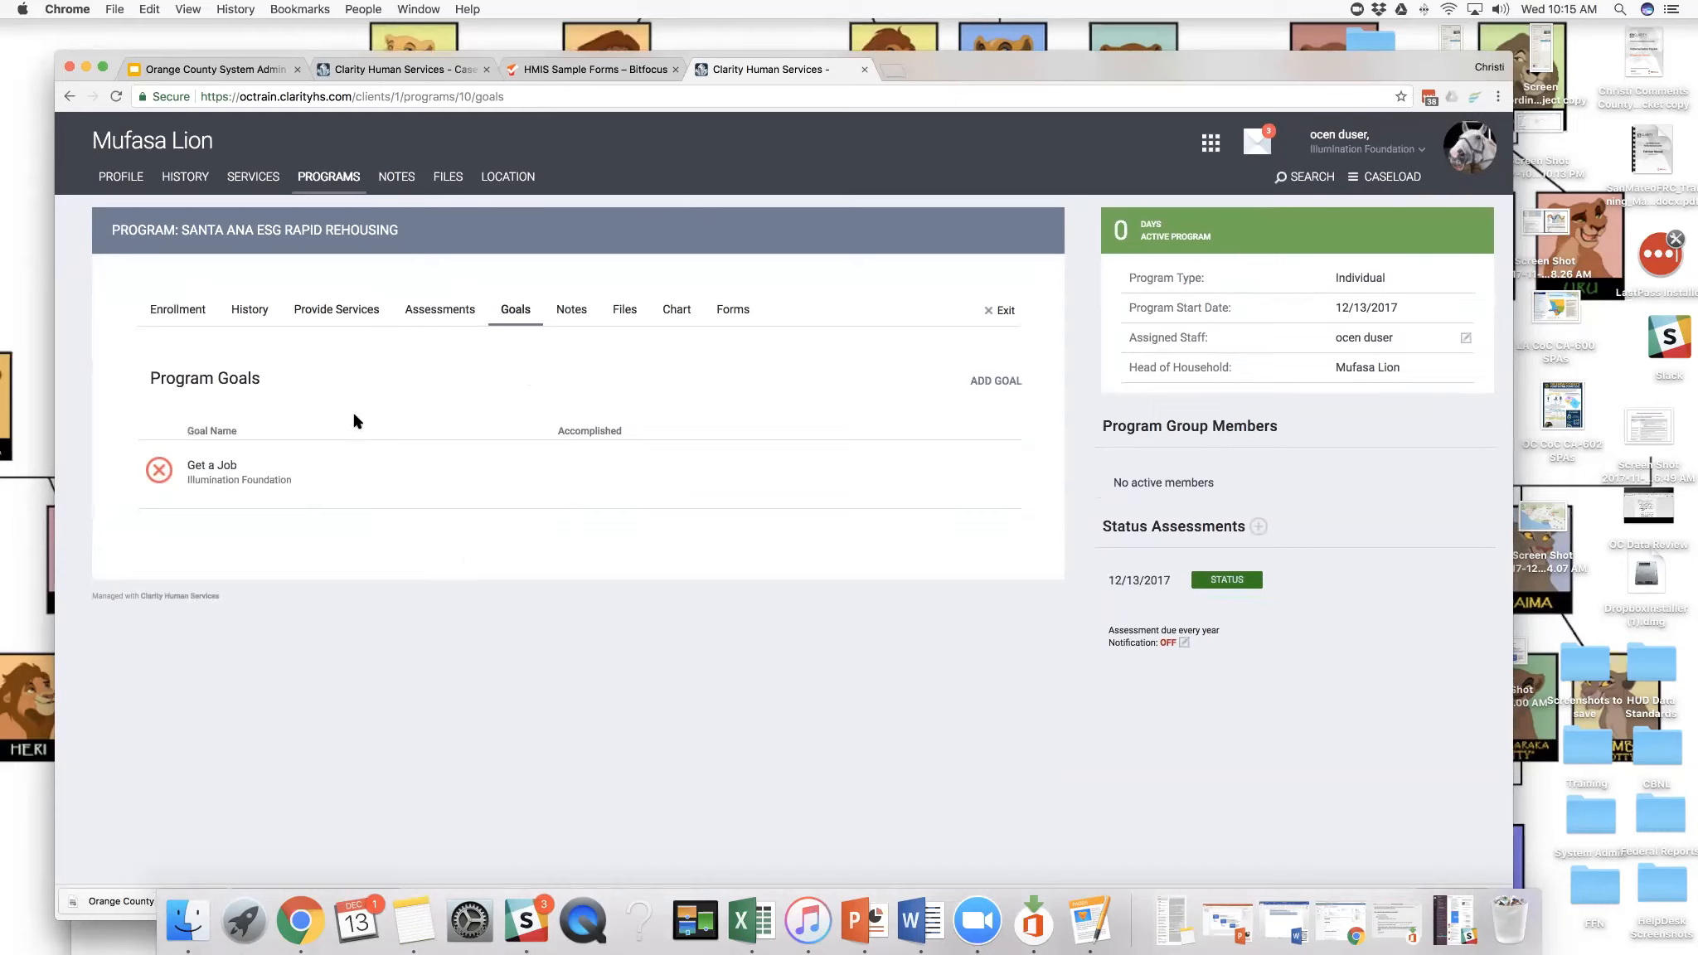
- Start a new client program note with a title describing it as a case note for the client getting a job
click(569, 315)
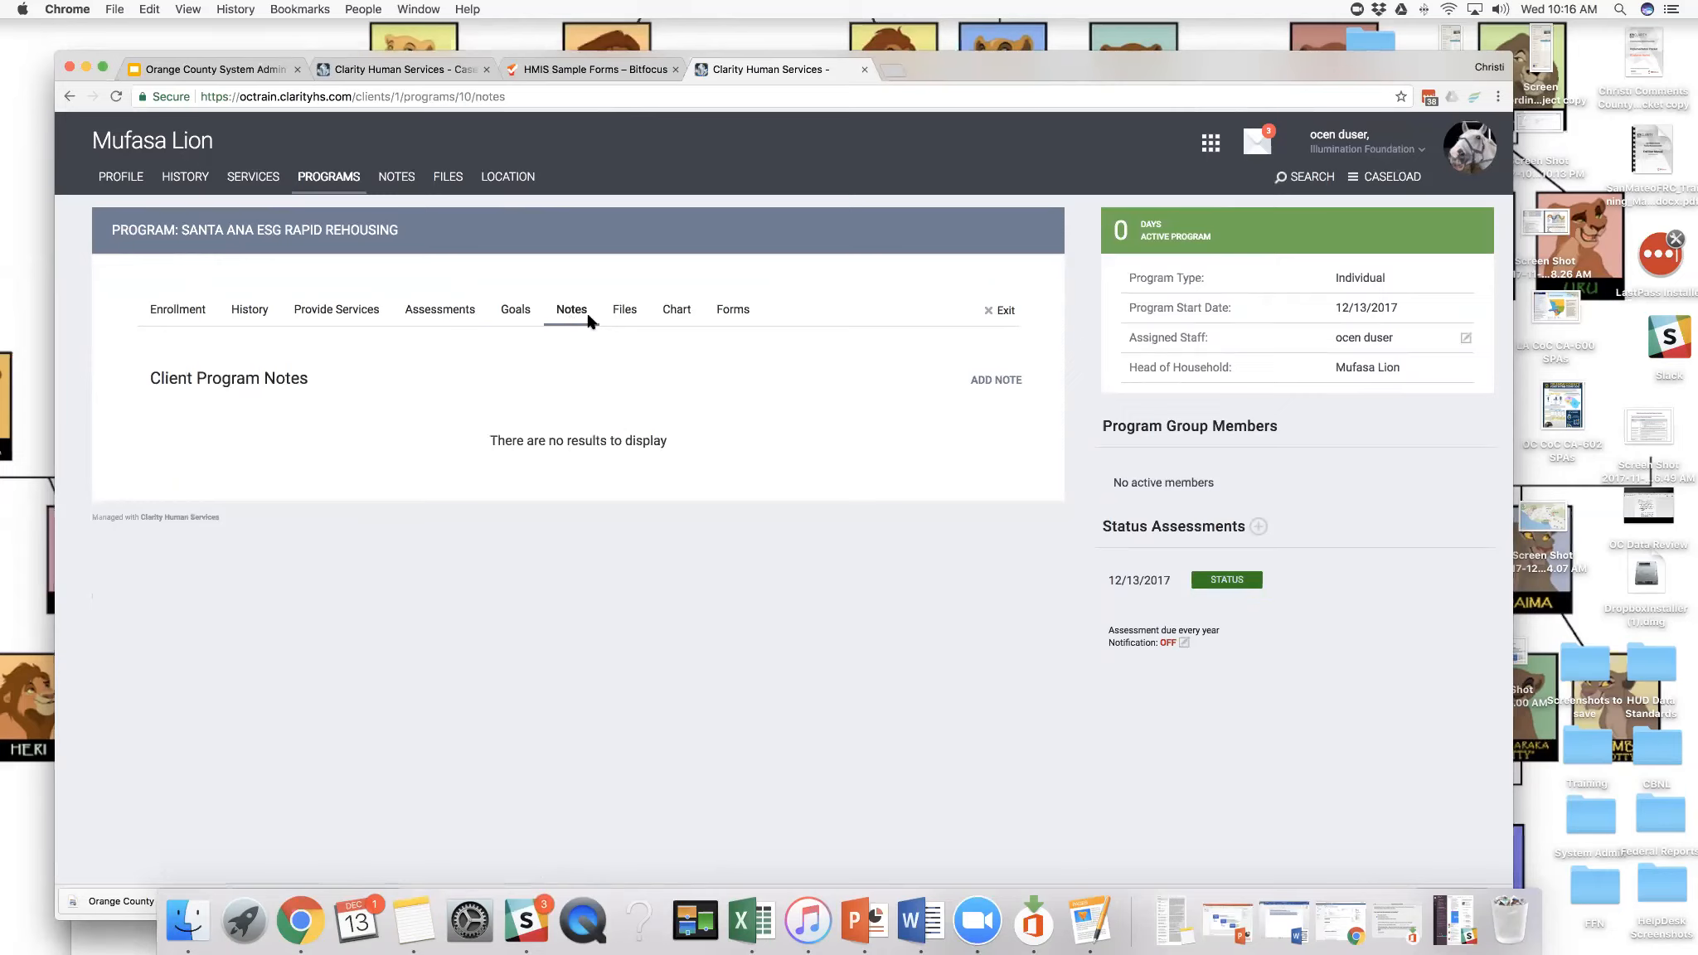
click(981, 381)
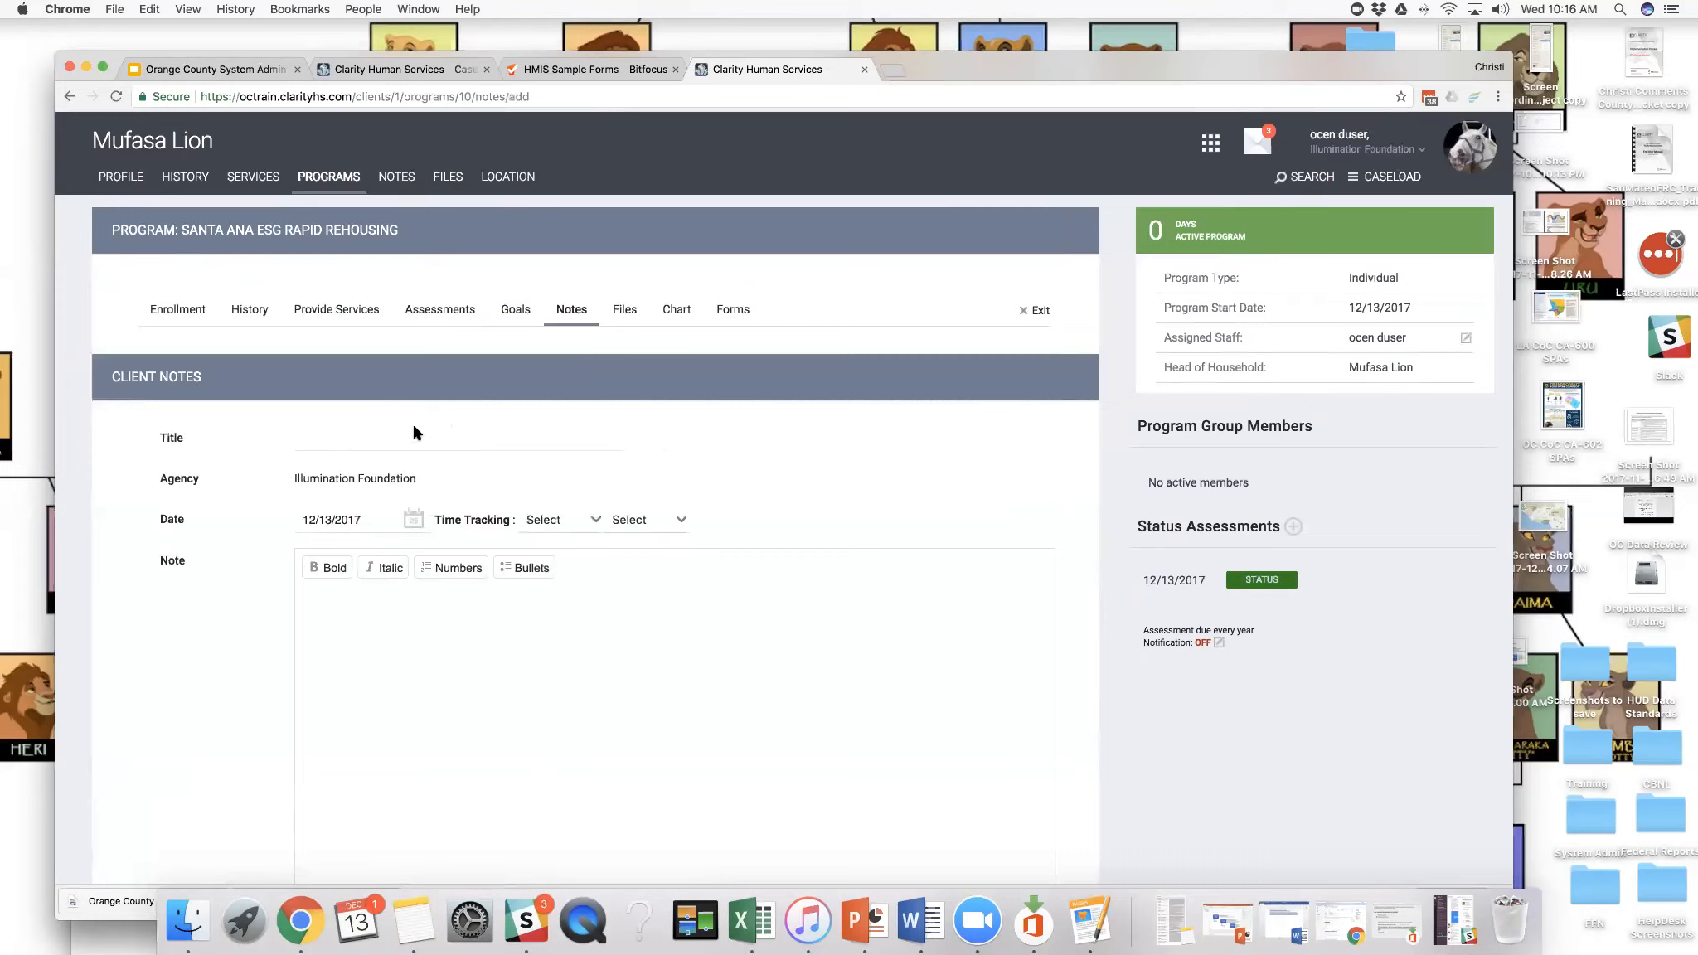
click(343, 437)
scroll(343, 438, down, 2)
scroll(343, 437, down, 1)
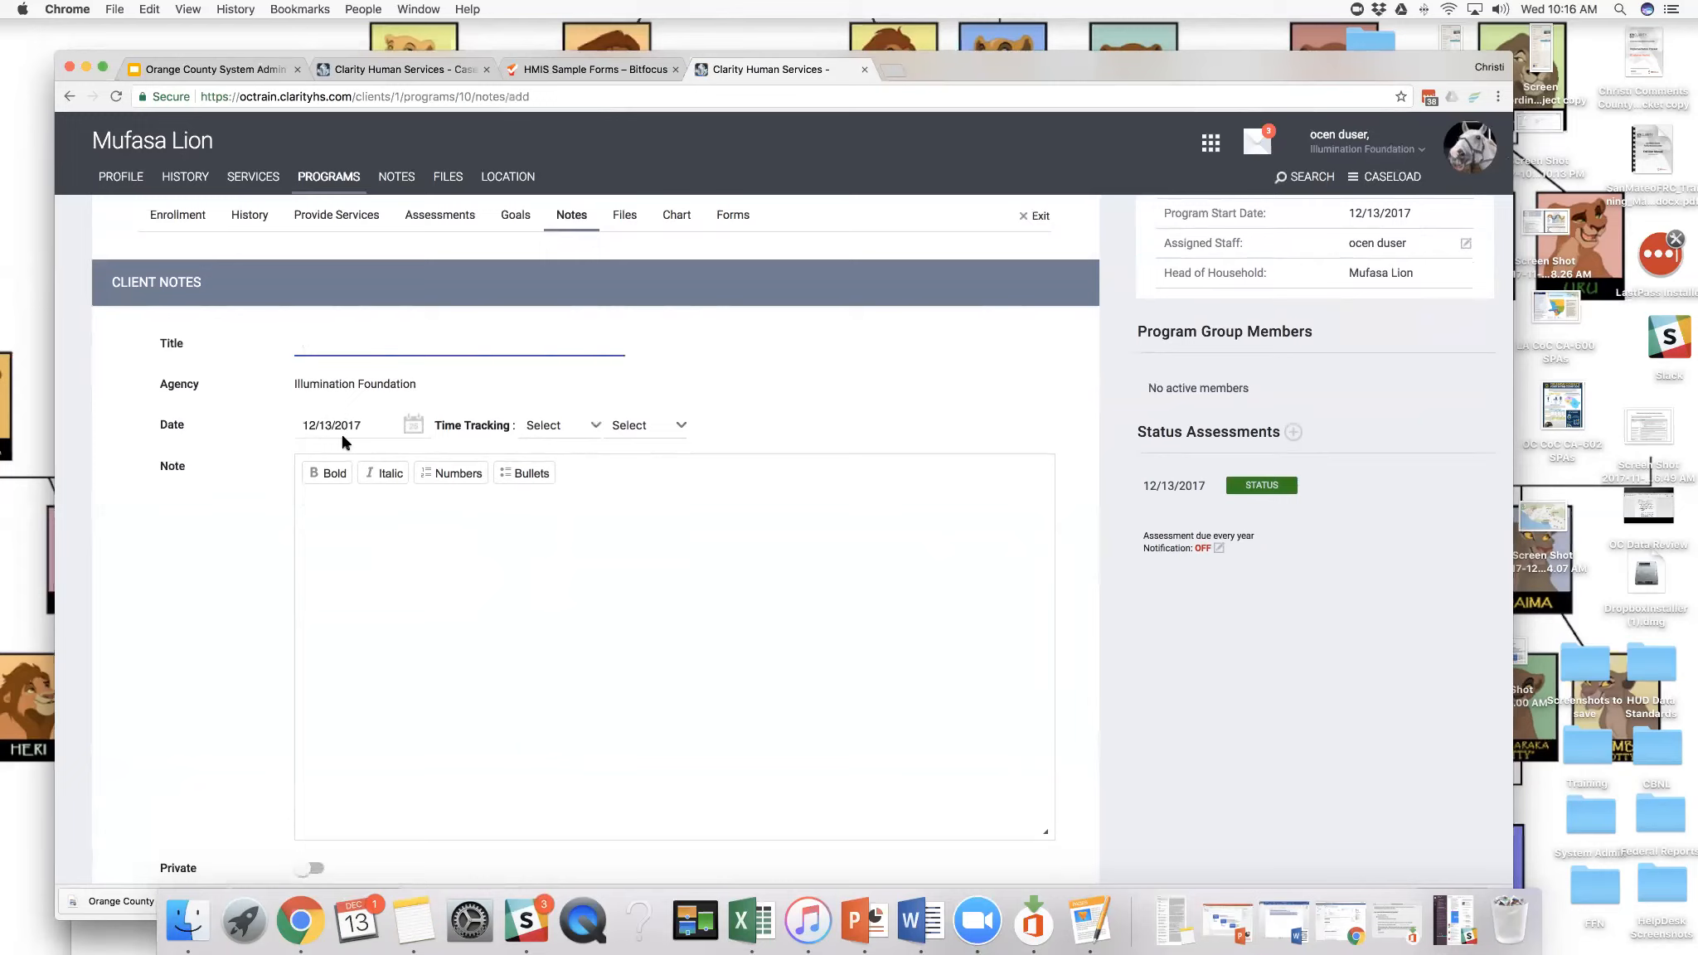
text(Case Note for Mufasa getting a job)
- Enter the note body "This is a test note about our discussion for today."
click(341, 536)
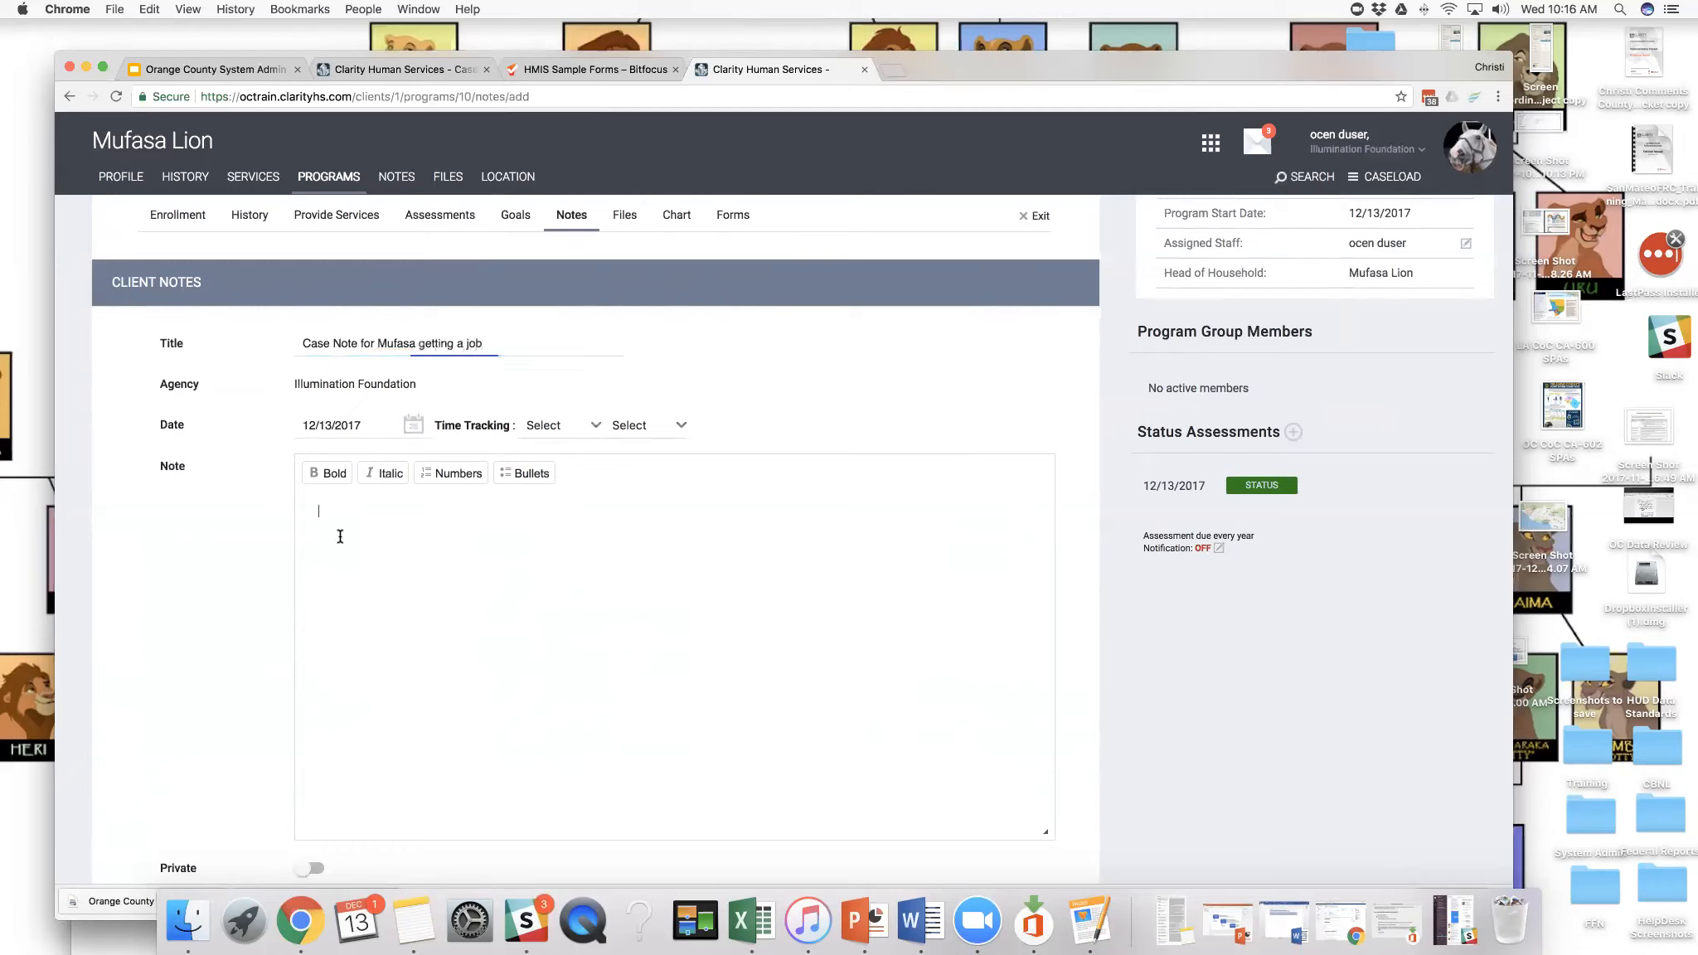
text(This is a test note about our )
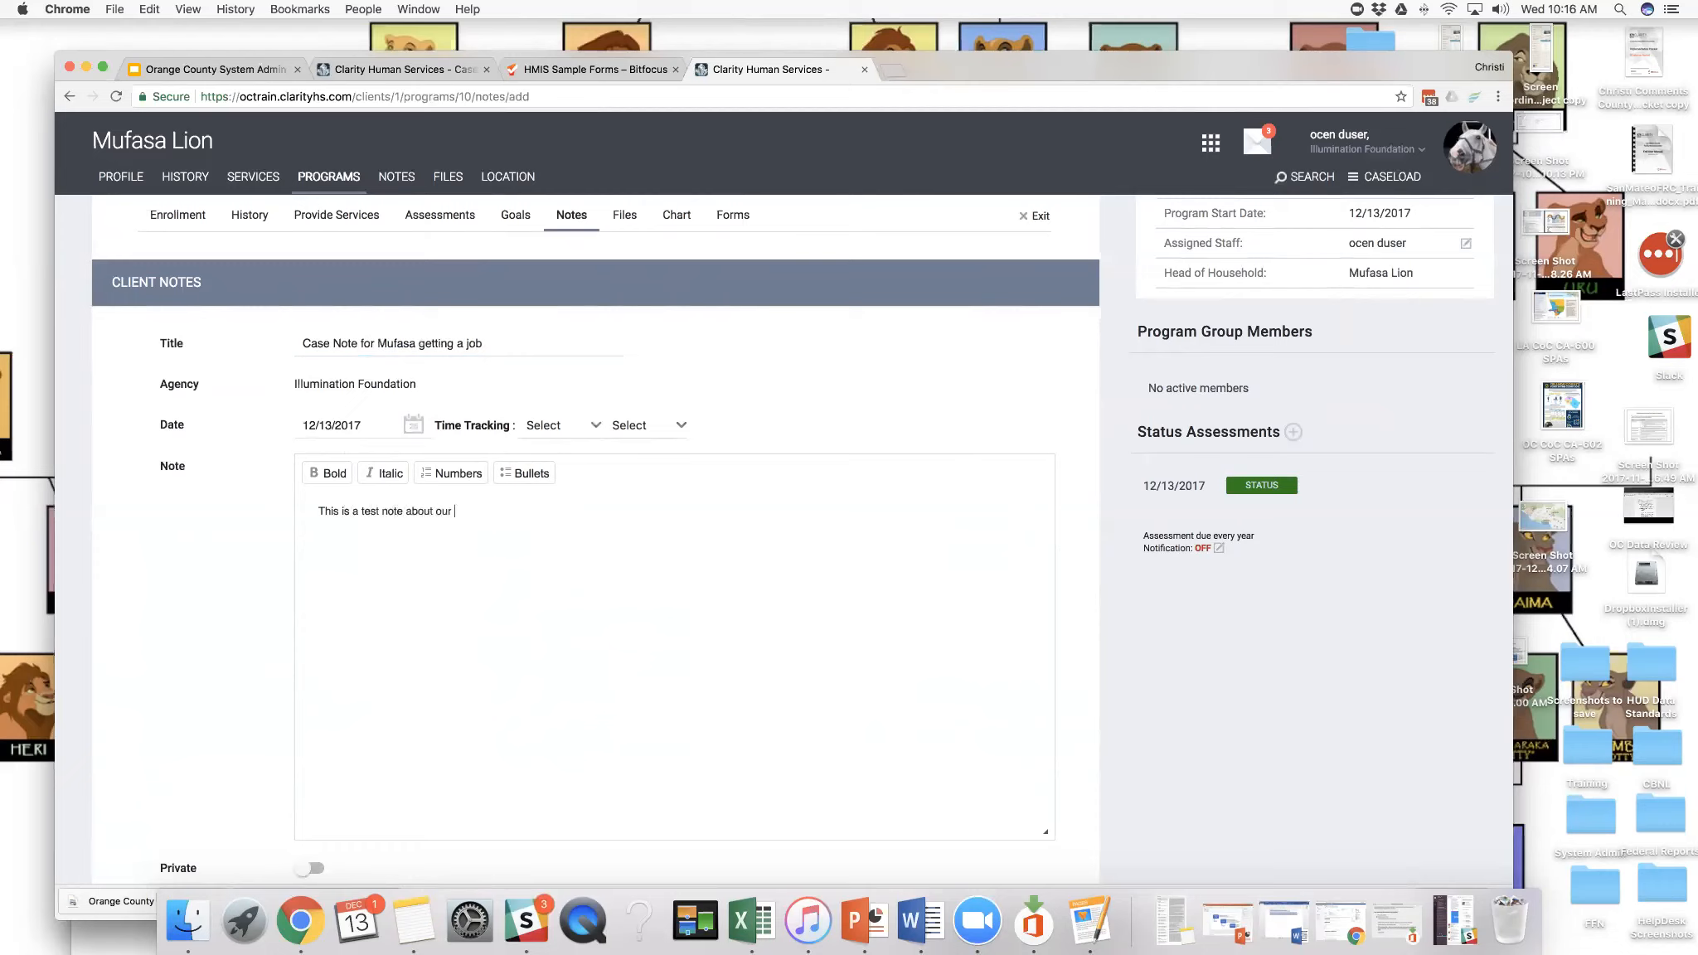
text(discussion for today)
- Set the note's time tracking to 1 hour and save the note as a record
scroll(594, 427, up, 1)
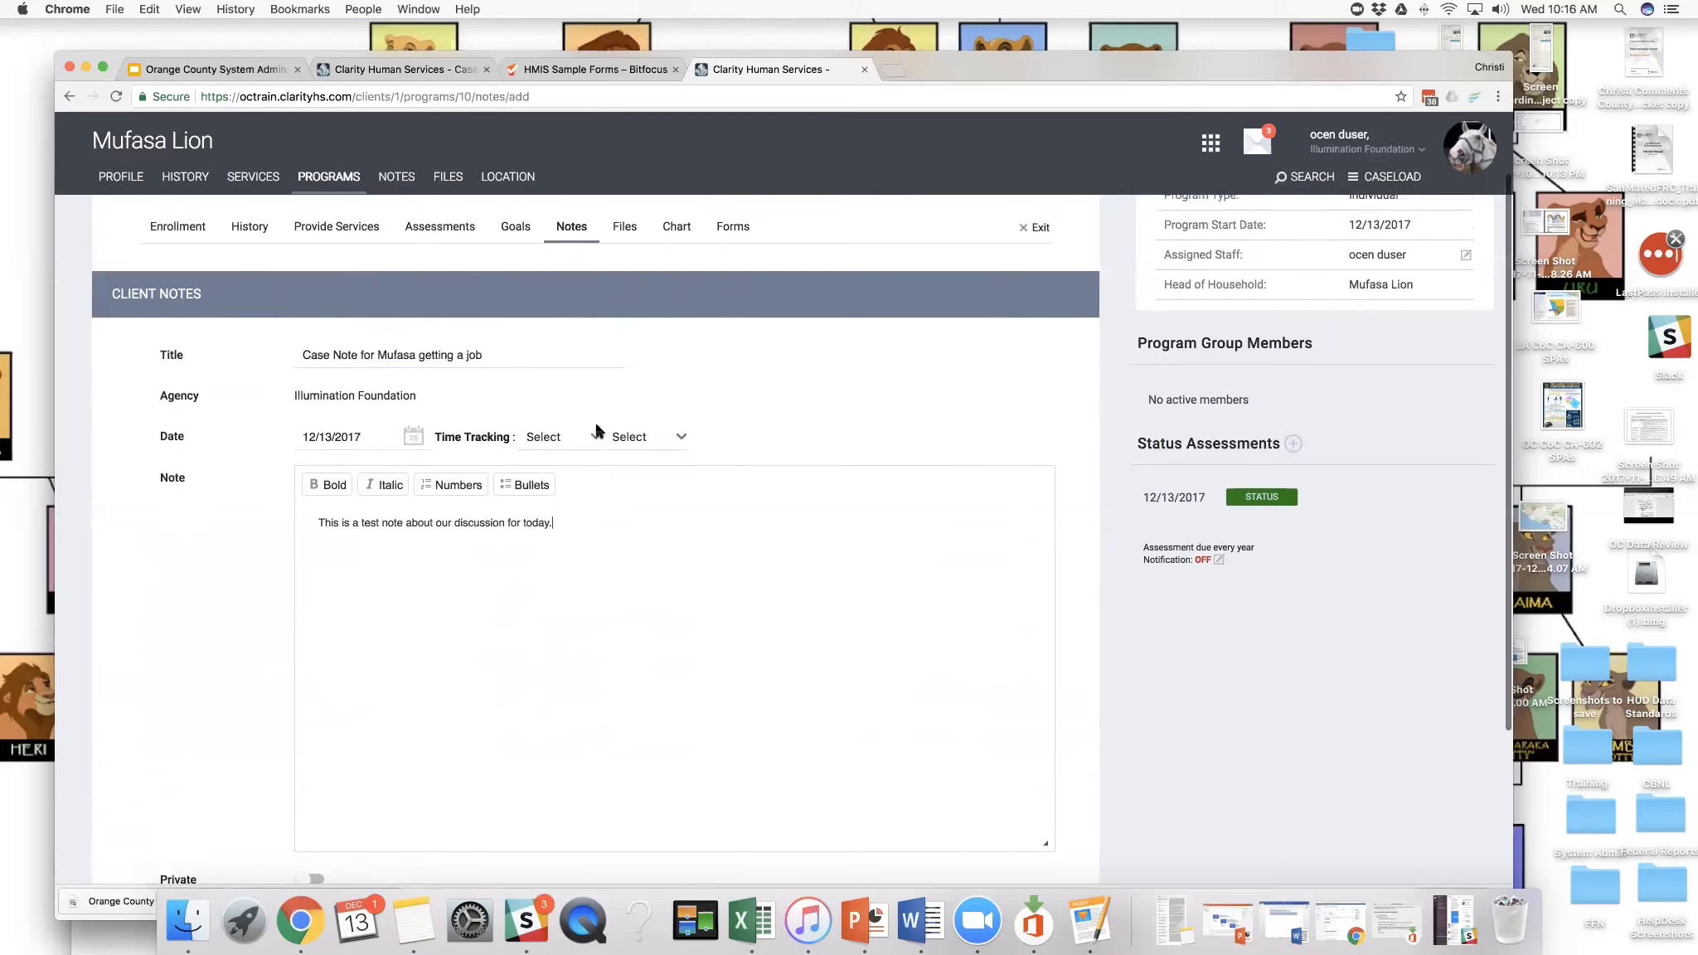
click(581, 437)
click(572, 454)
click(647, 446)
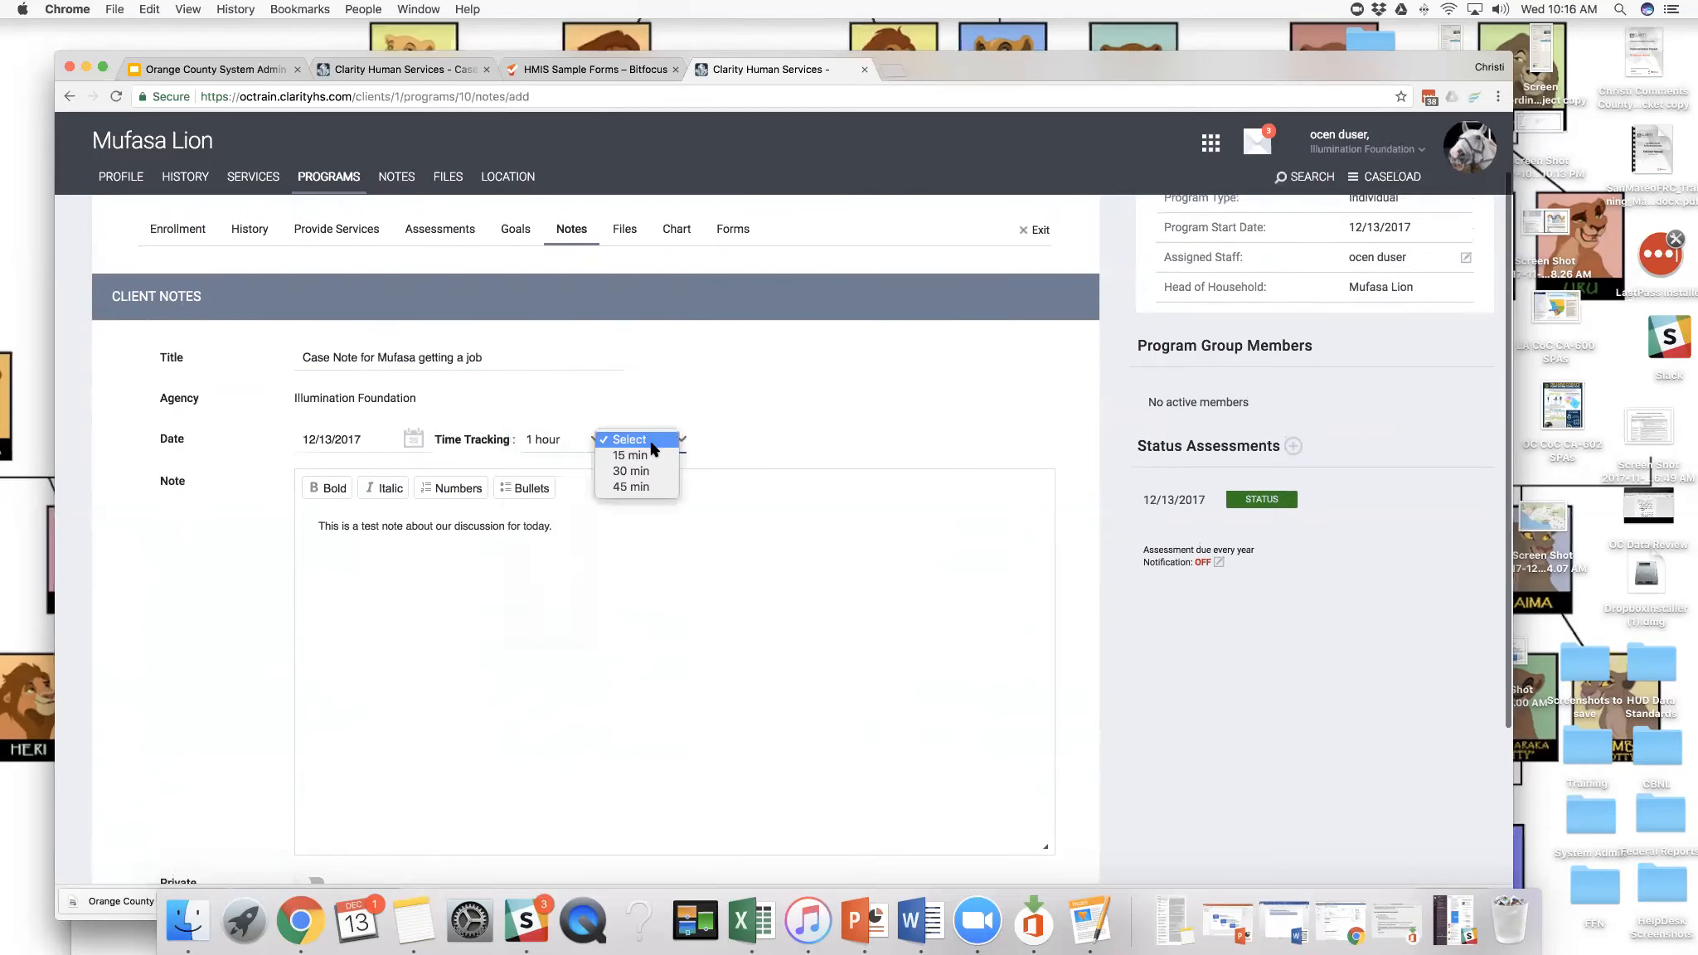
click(651, 448)
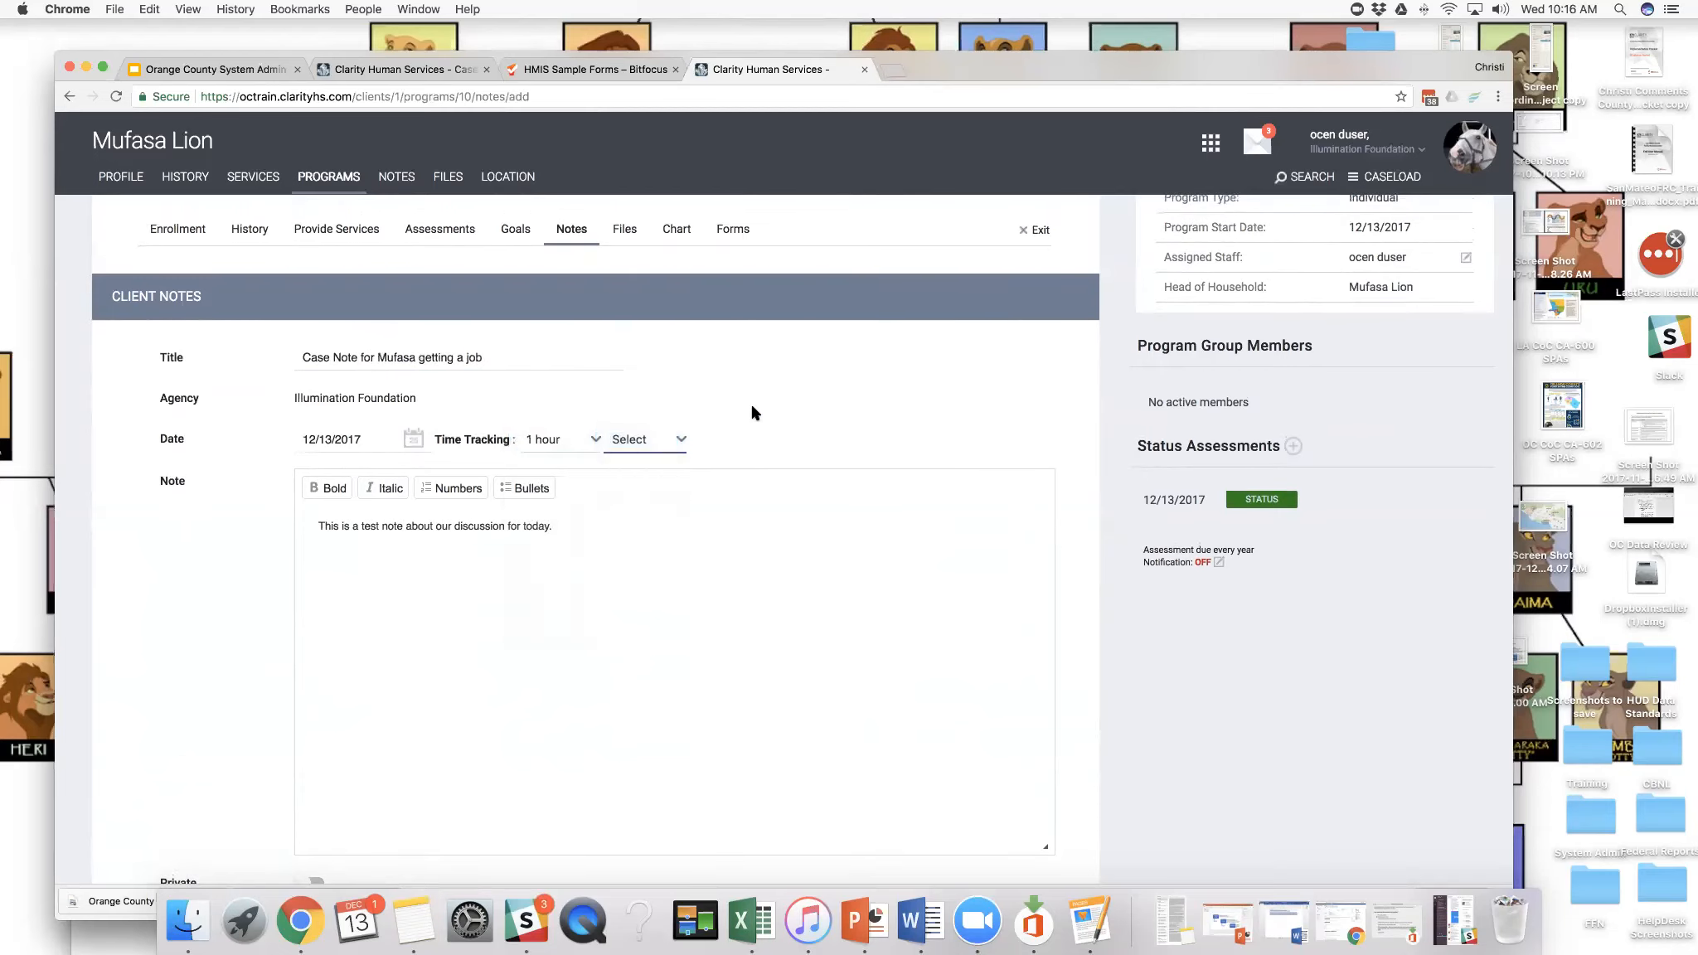
scroll(742, 415, down, 1)
scroll(751, 413, up, 1)
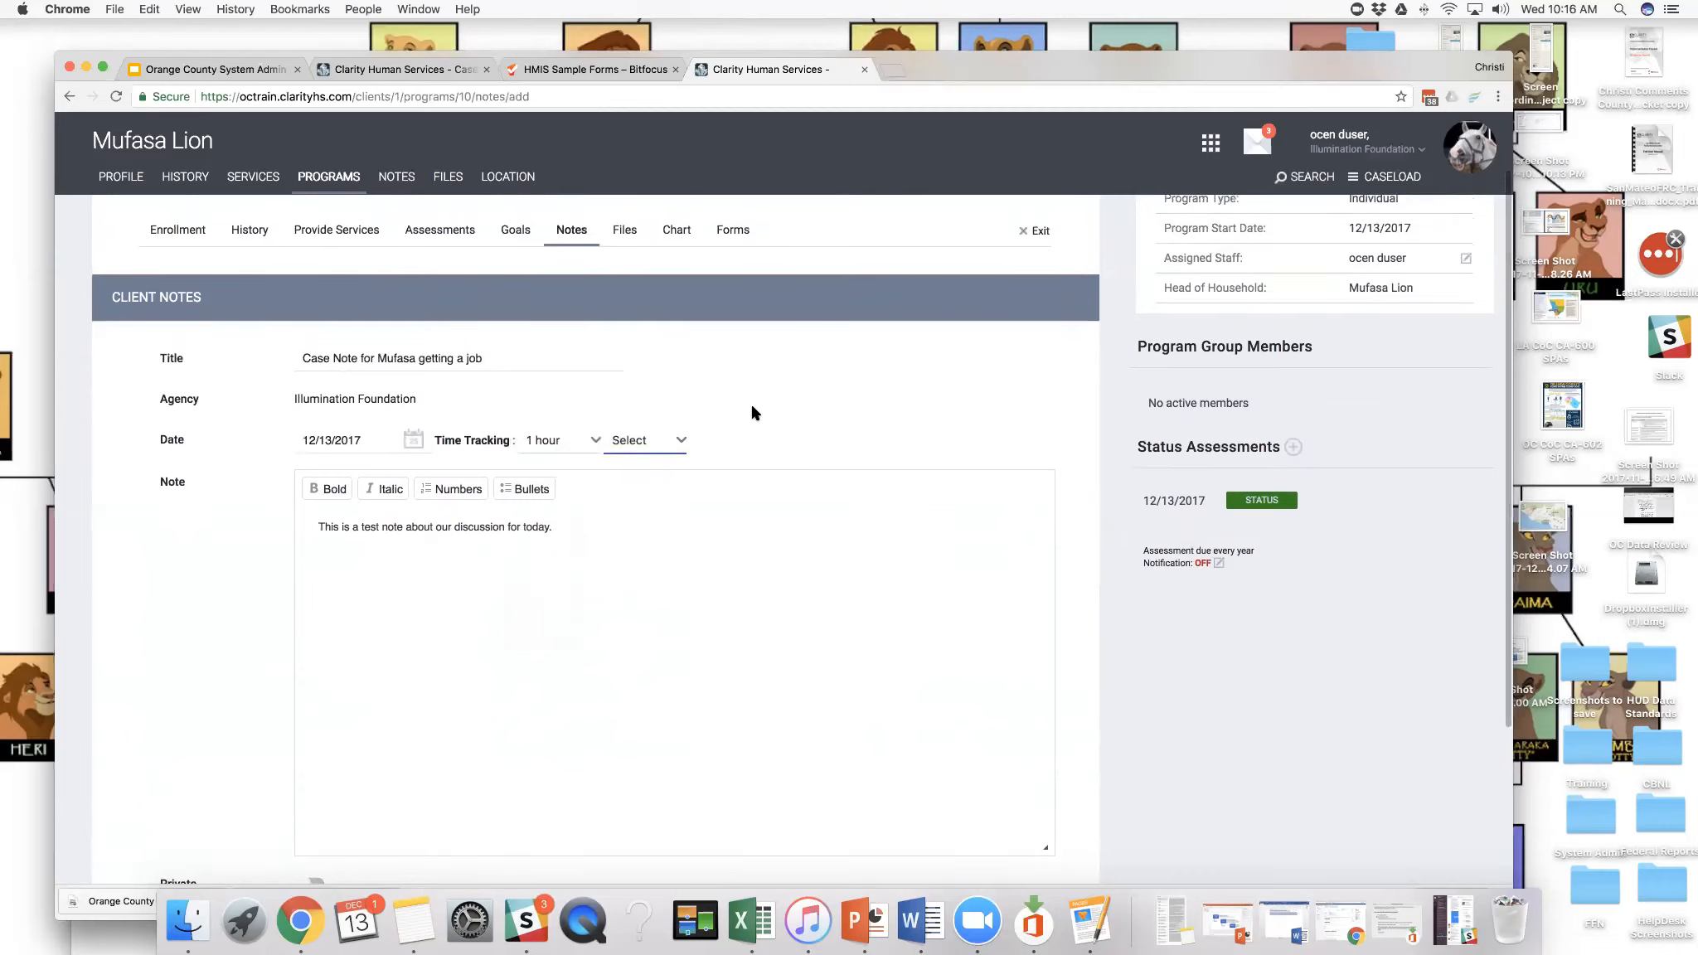
scroll(754, 412, down, 2)
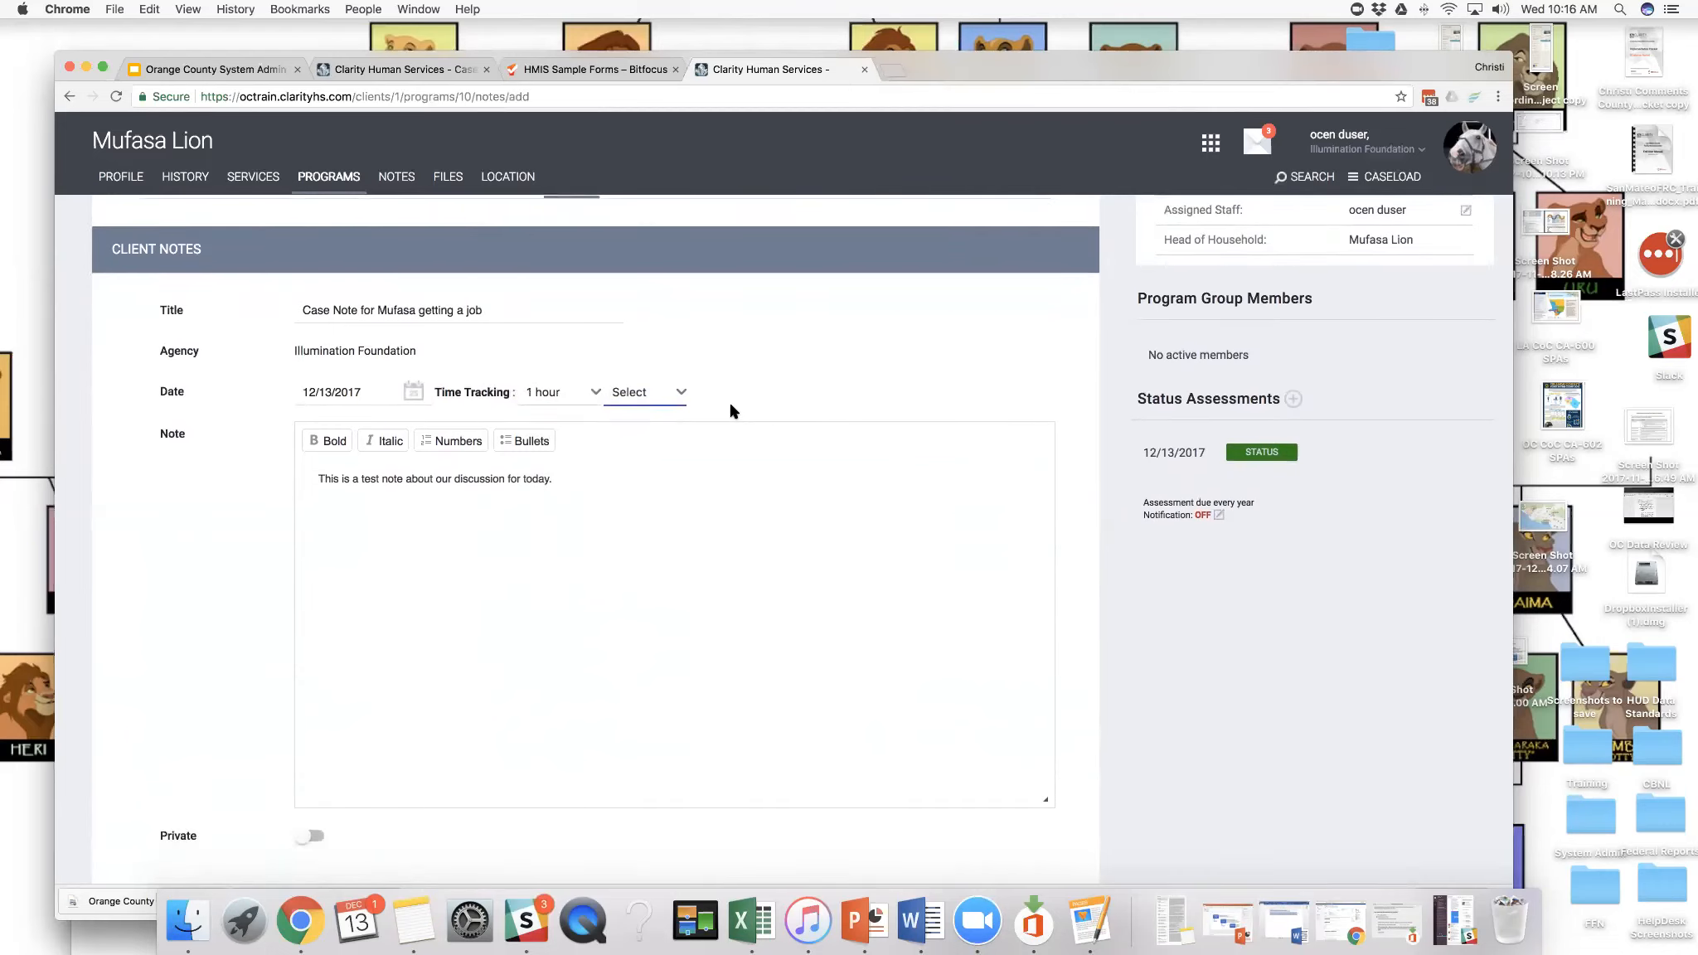
scroll(731, 410, down, 4)
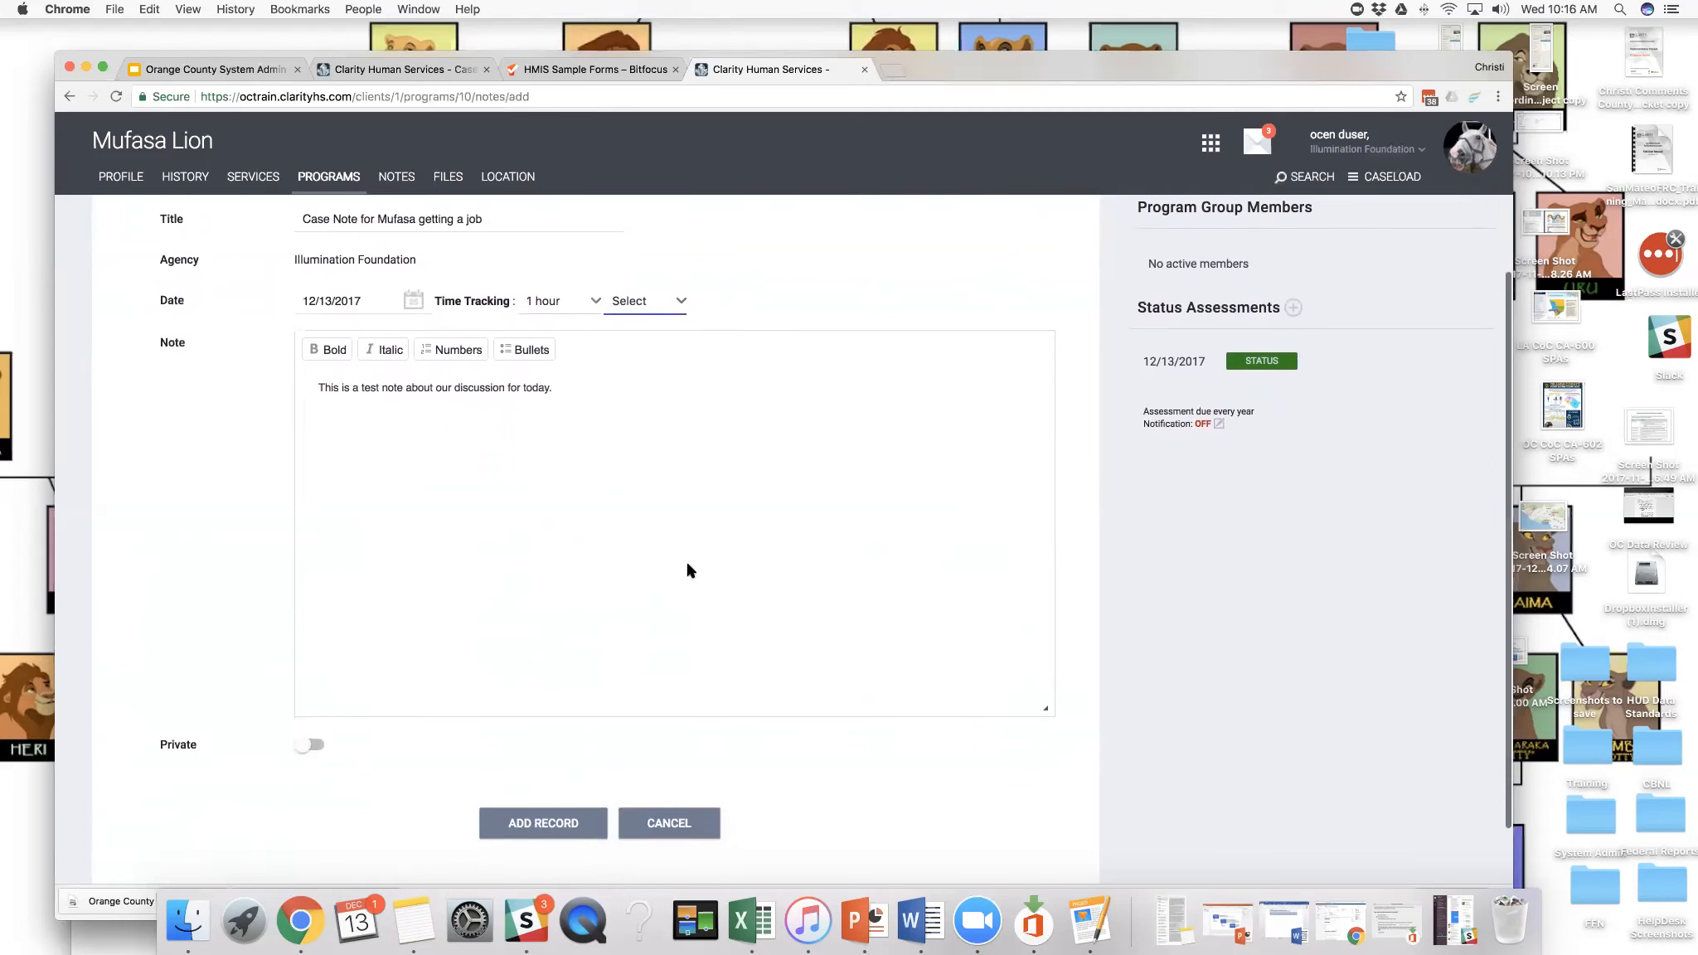
click(580, 821)
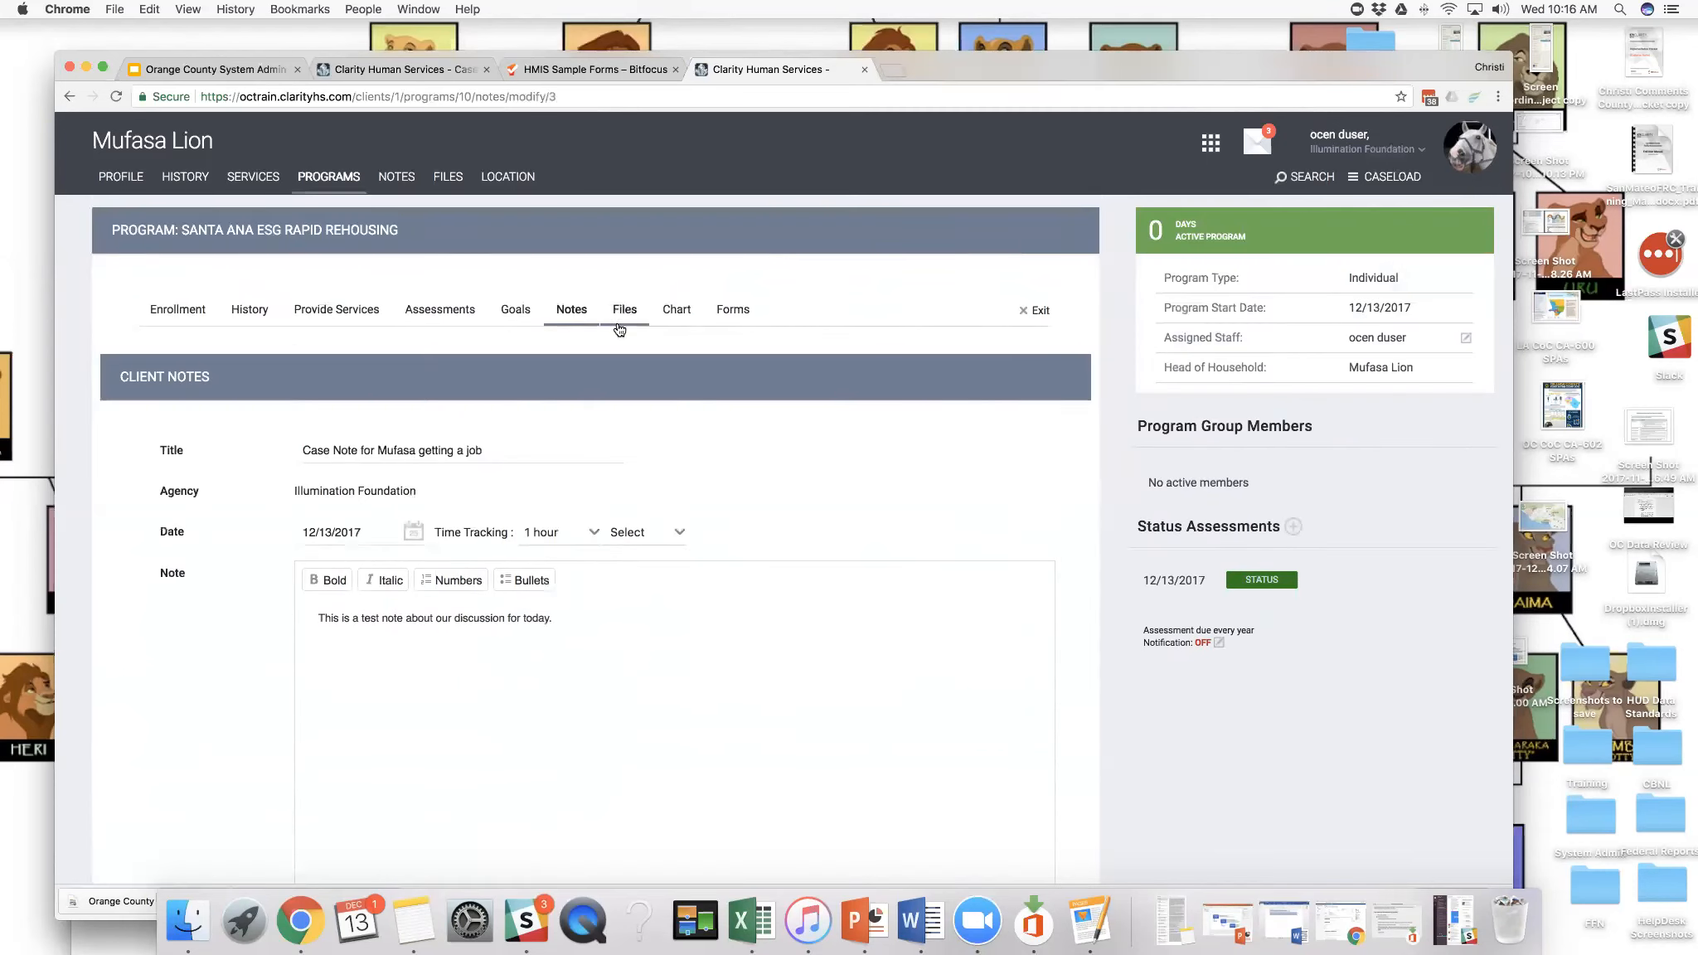
- Start a program file upload with the Basic Uploader, setting Category to Personal Identification and Name to Social Security Card
click(621, 319)
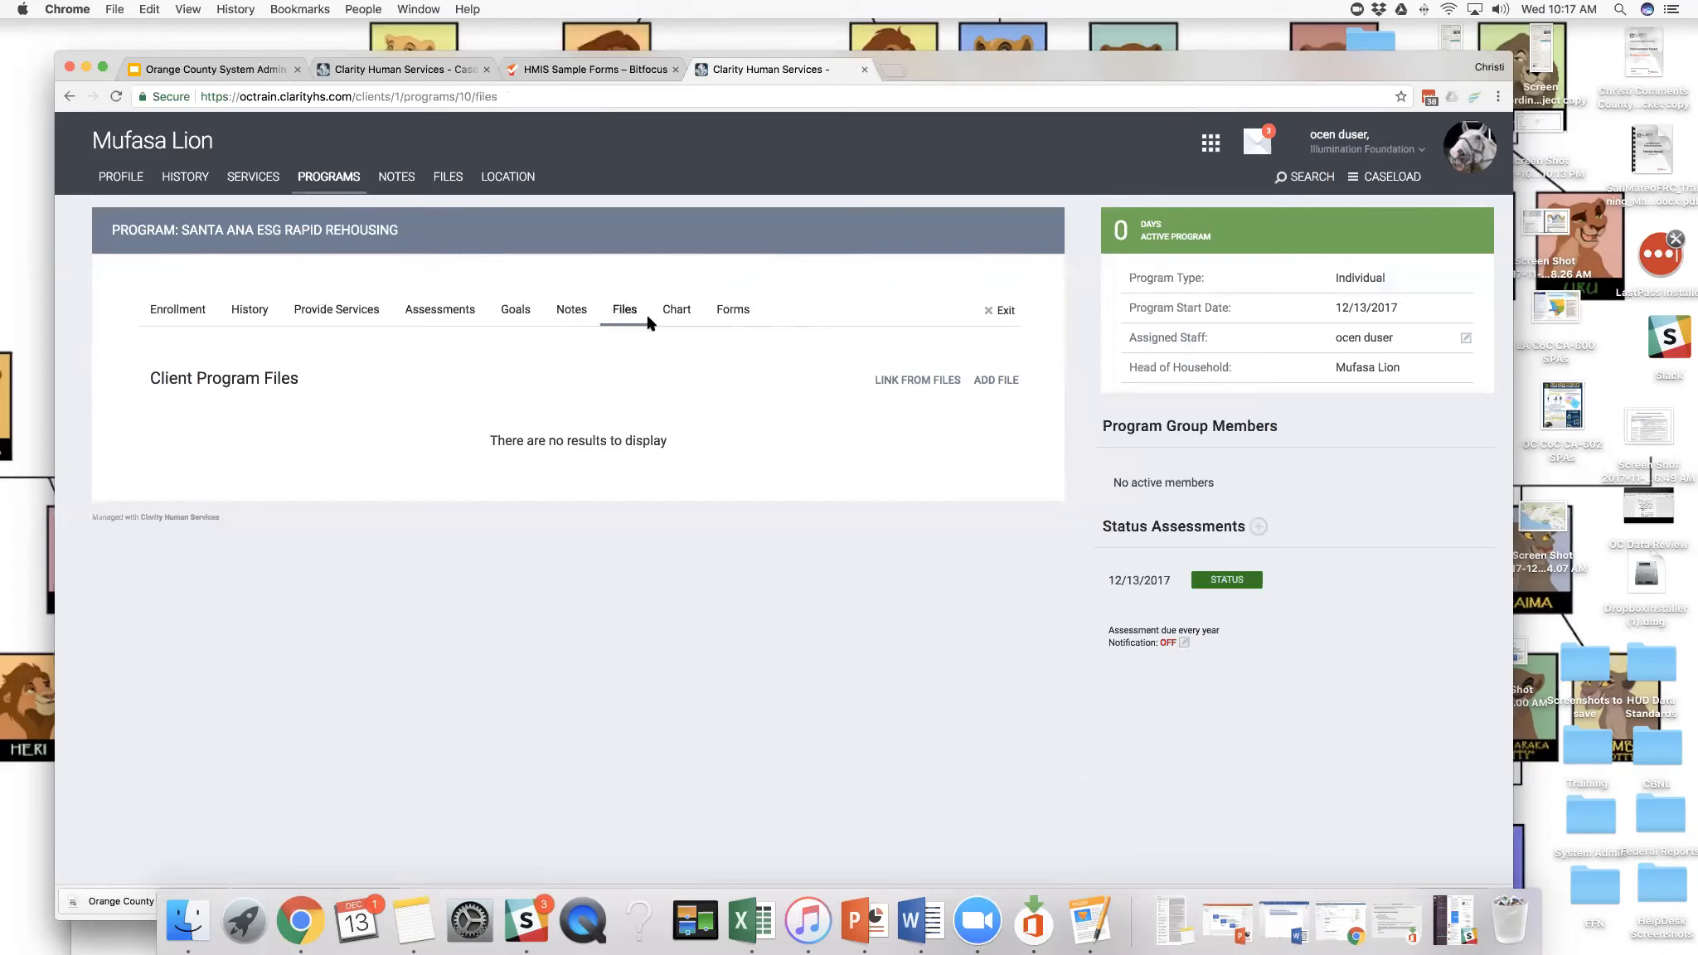
click(993, 383)
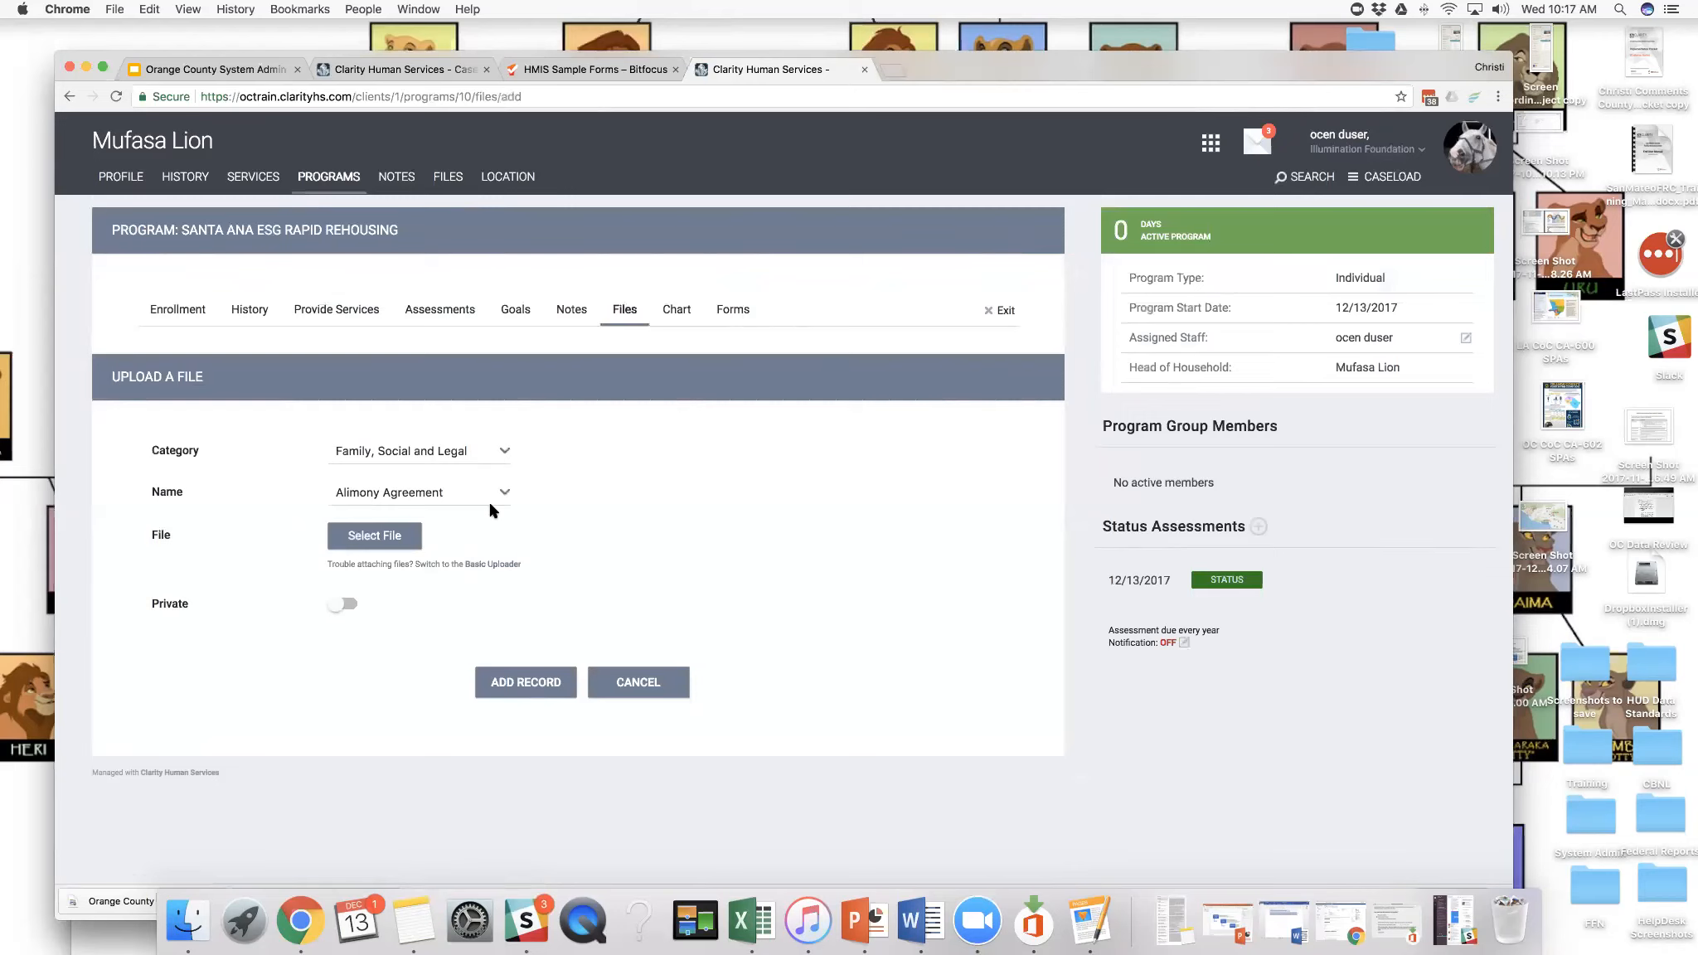
click(496, 567)
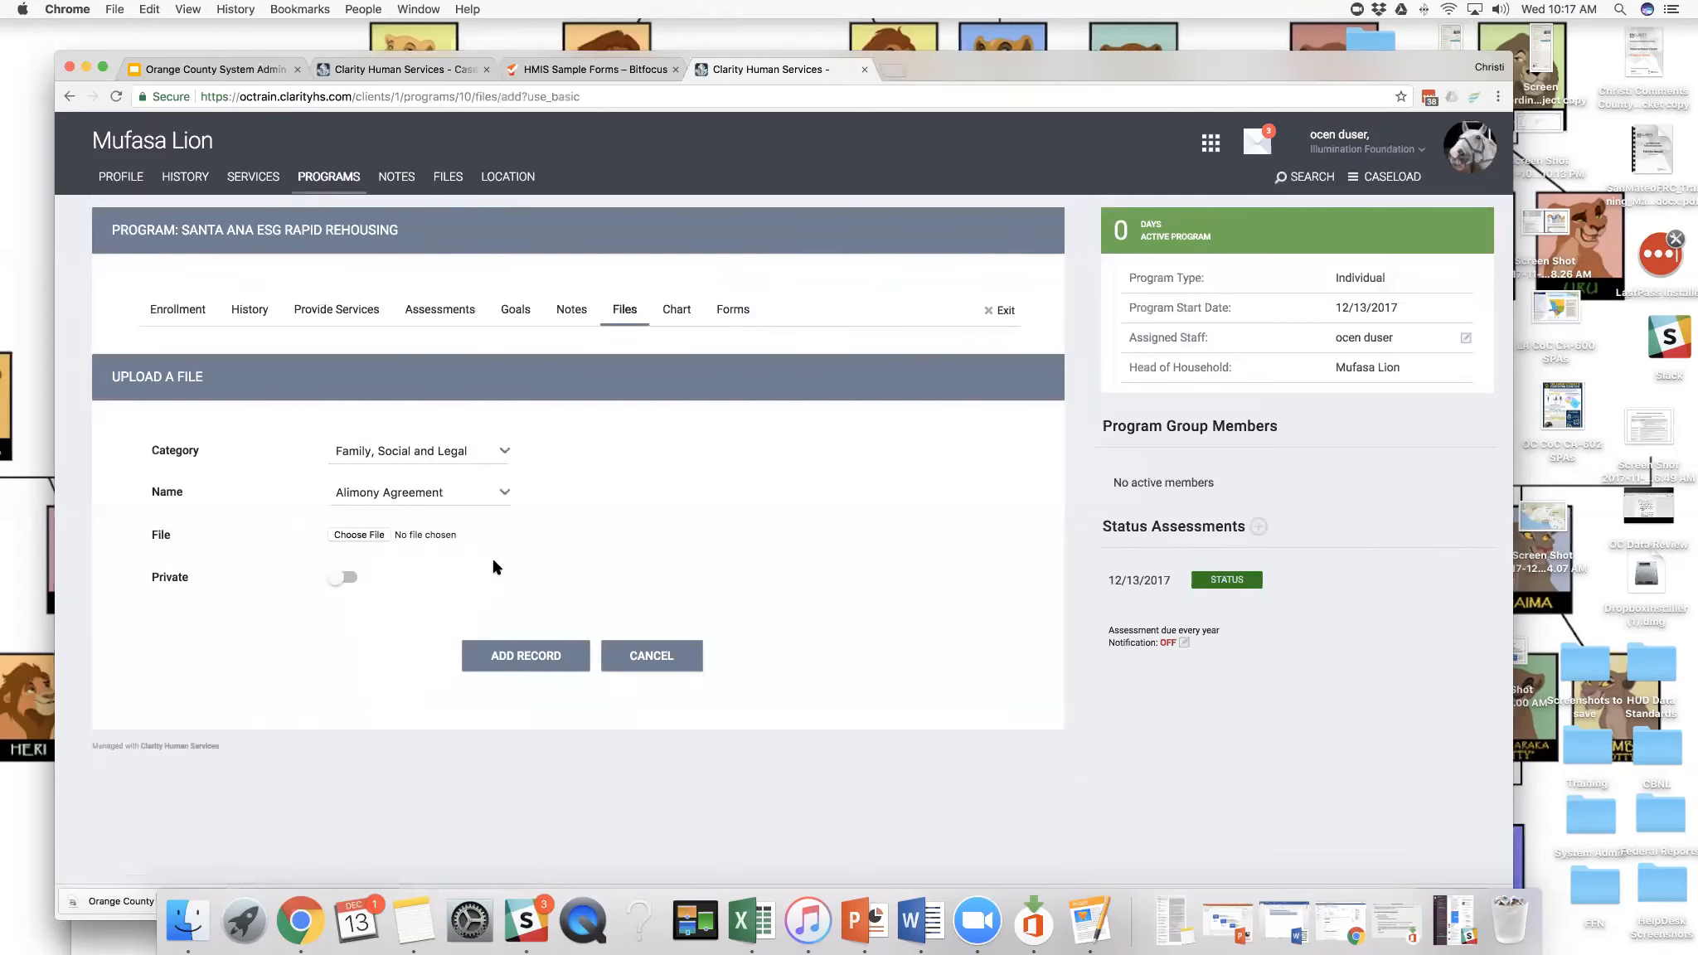
click(498, 454)
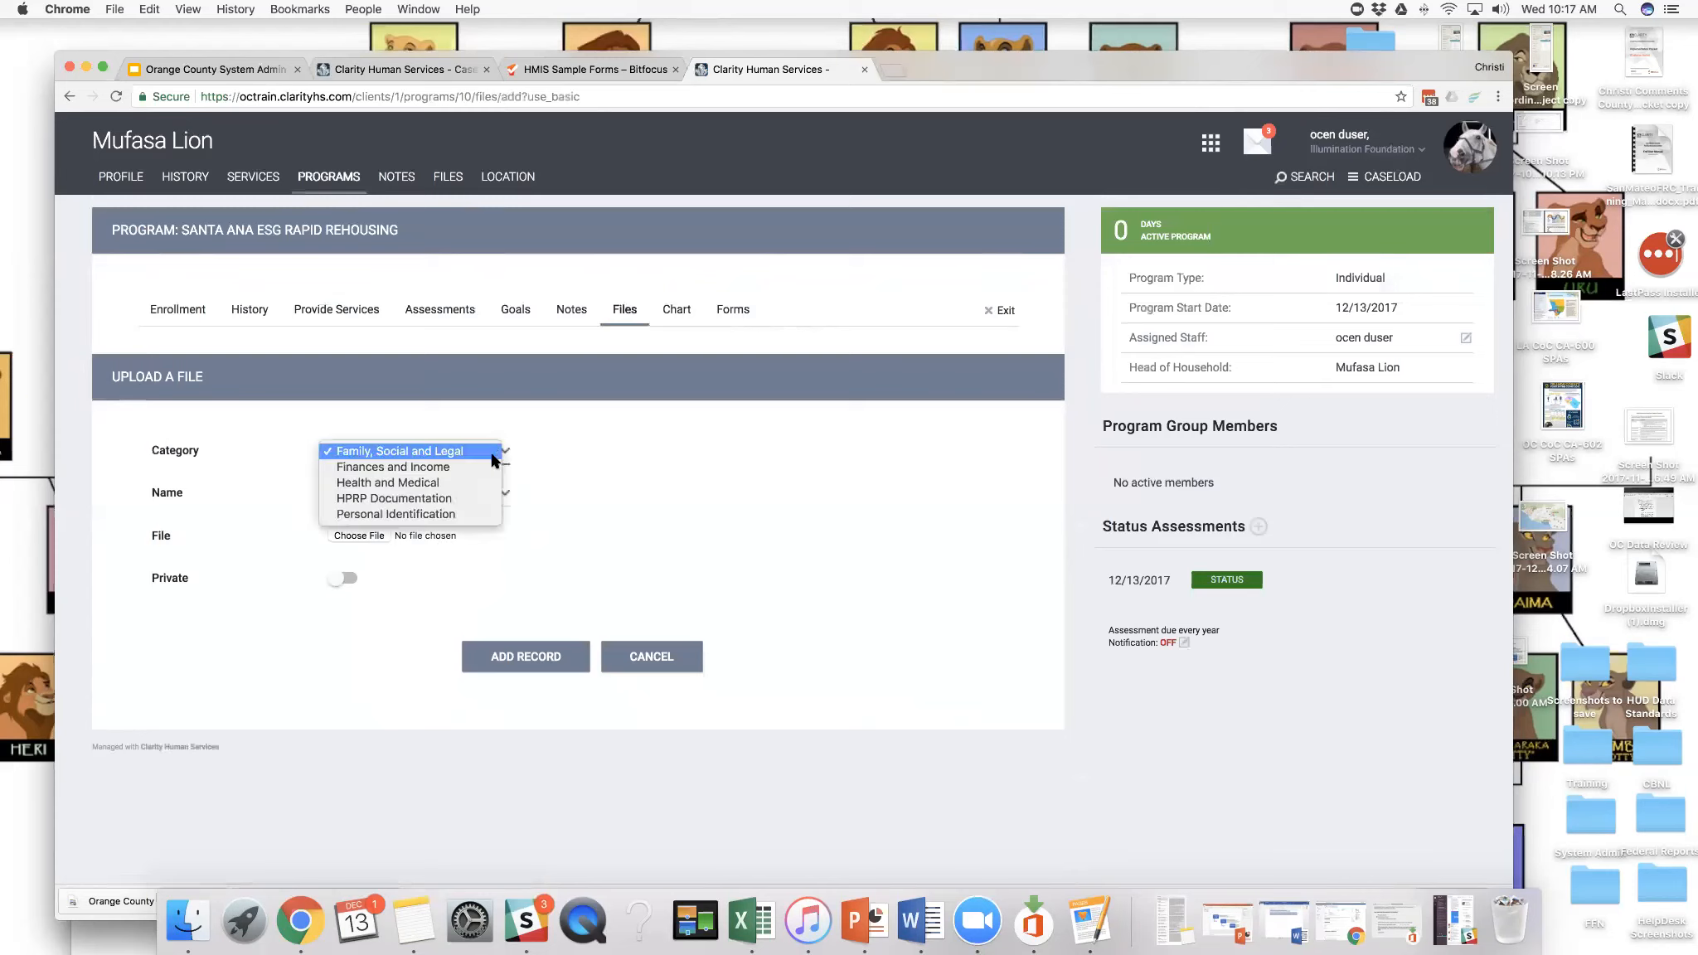
click(562, 511)
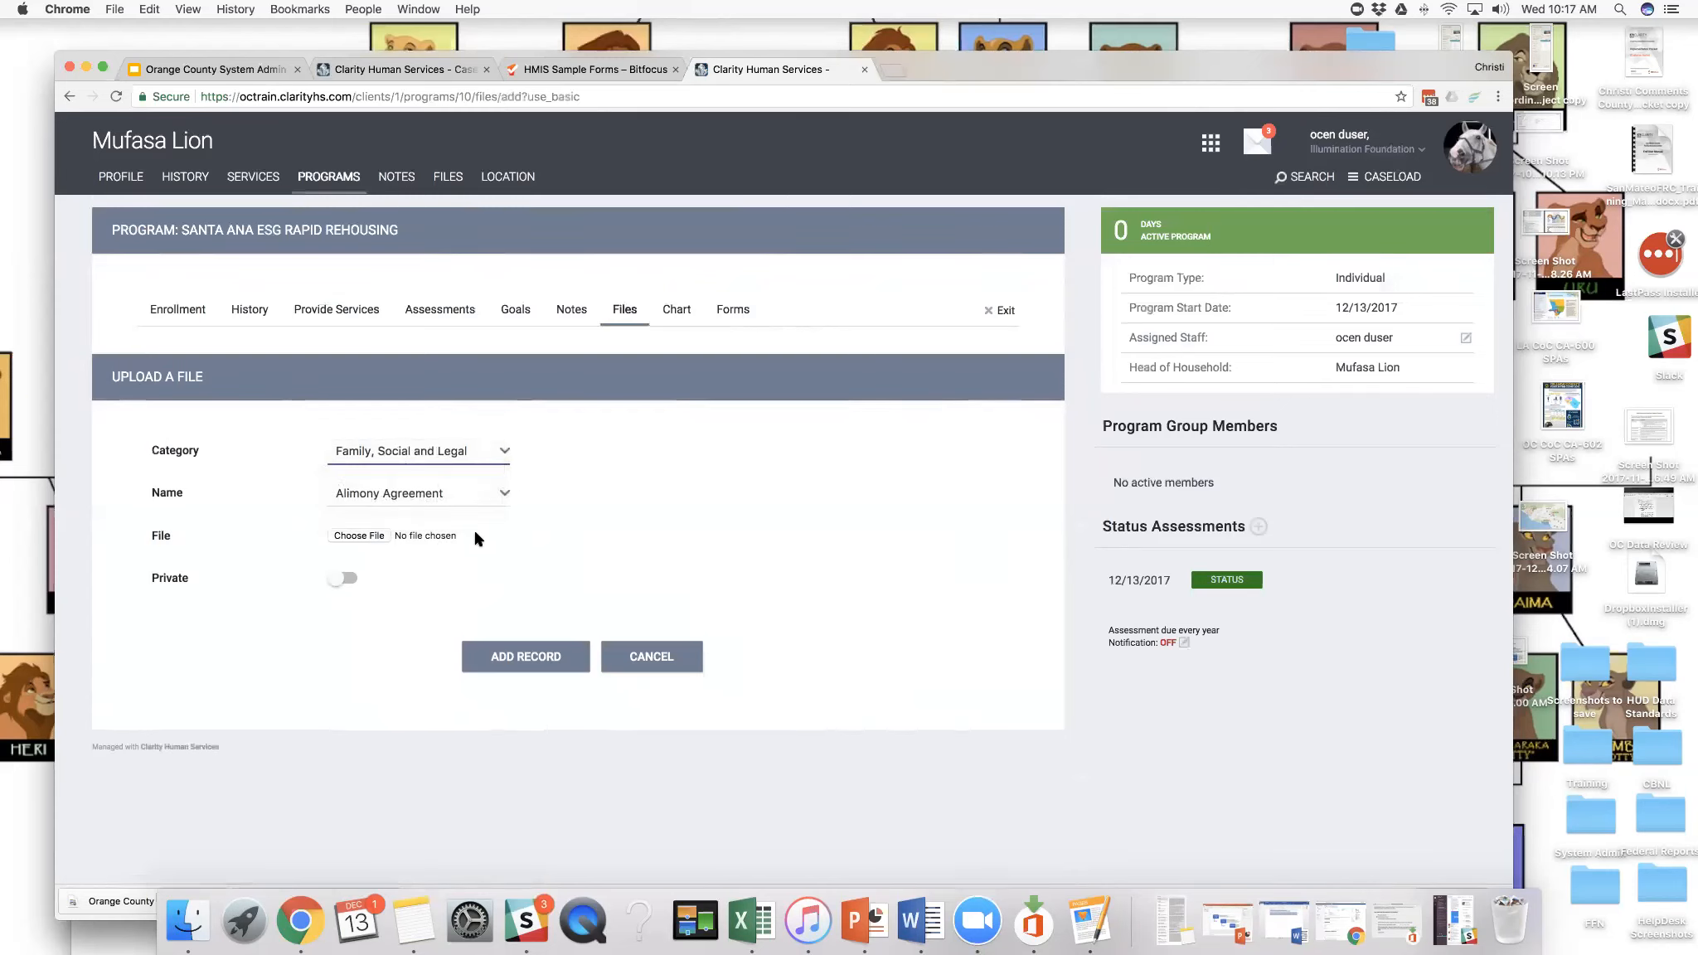
click(500, 453)
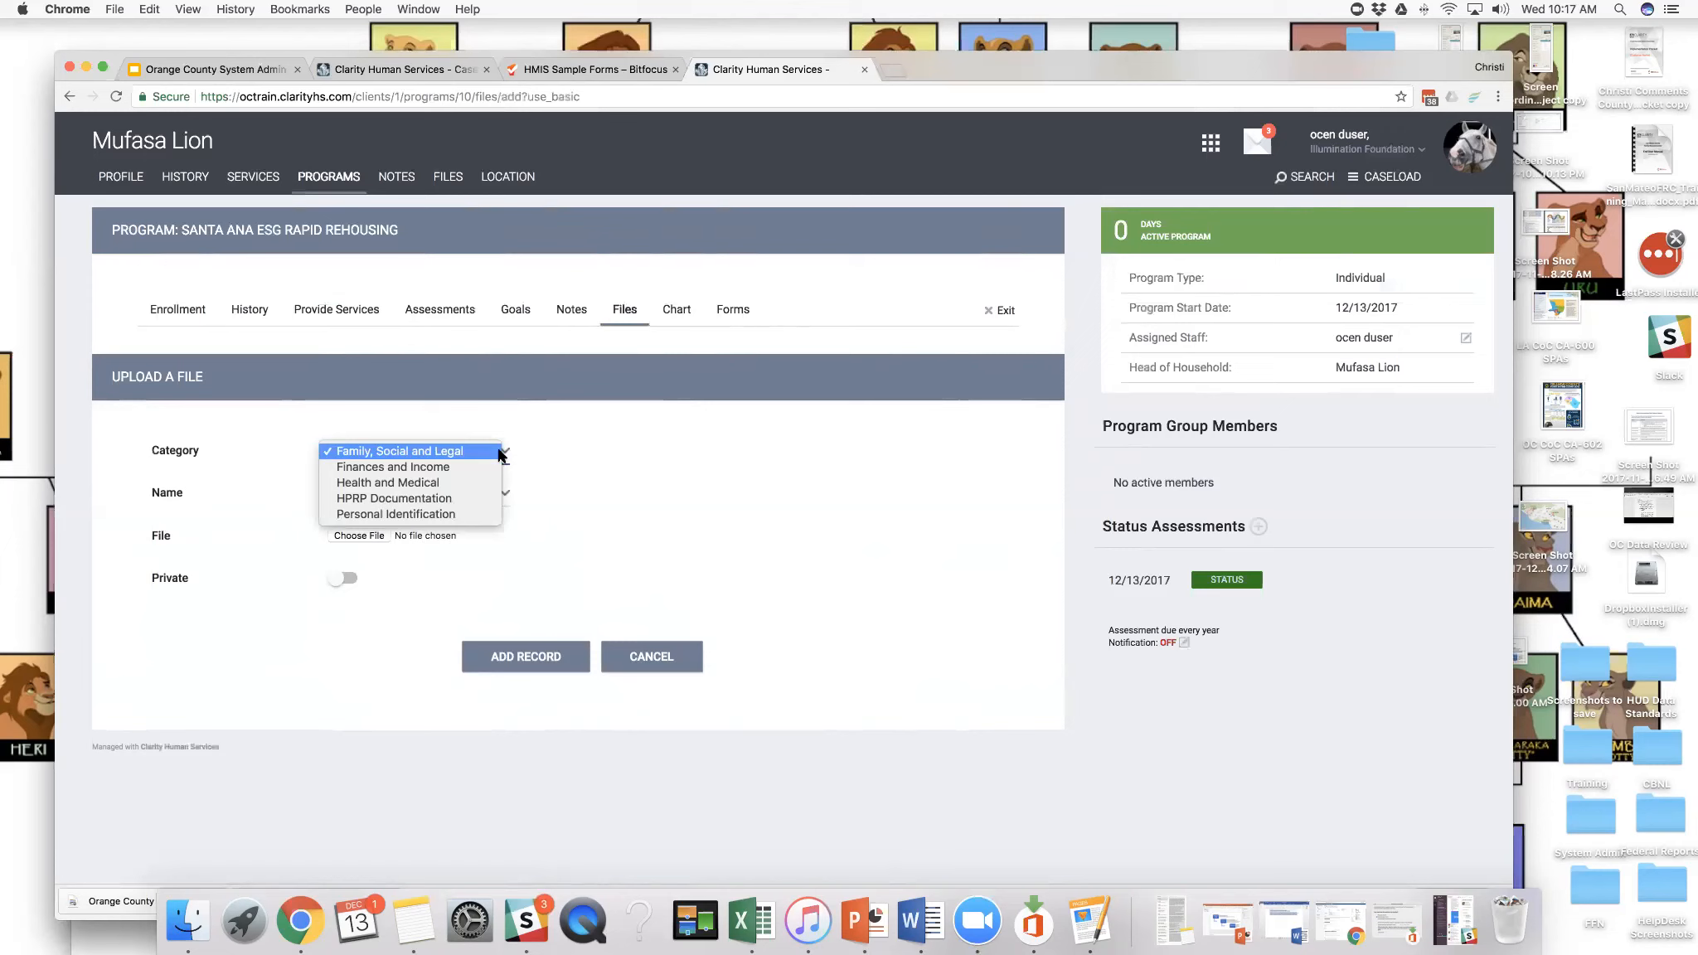
click(480, 514)
click(499, 496)
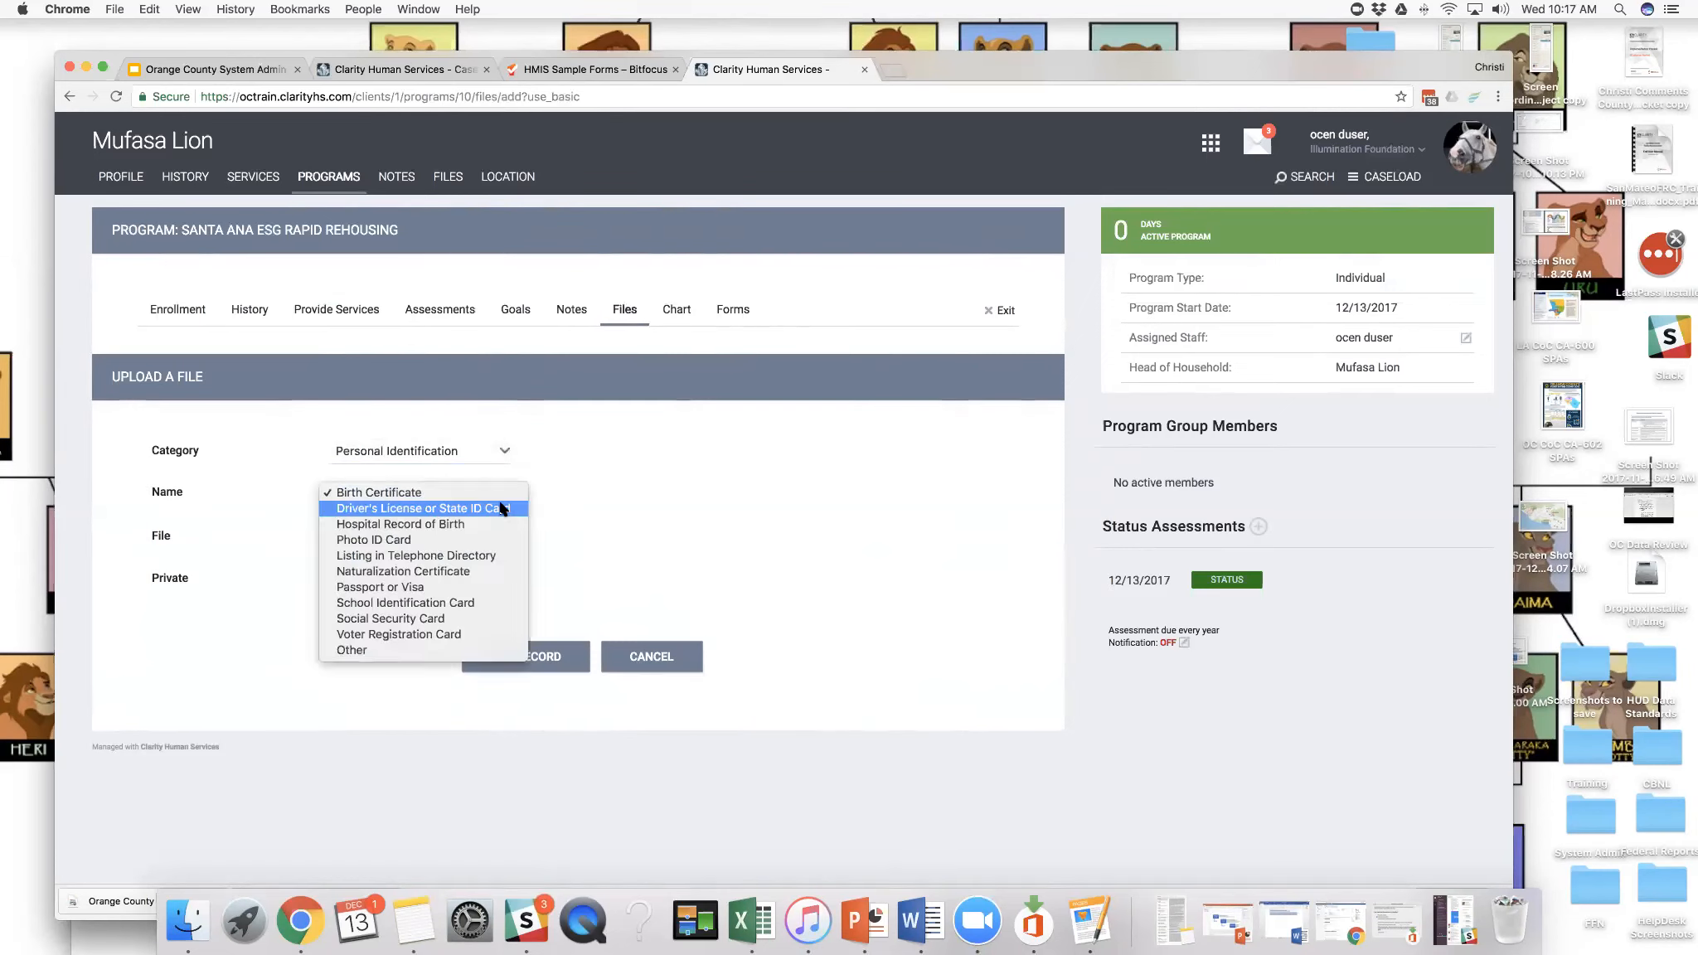
click(448, 621)
- Attach FL Theme.png from the Training folder and add the file record to the program
click(367, 536)
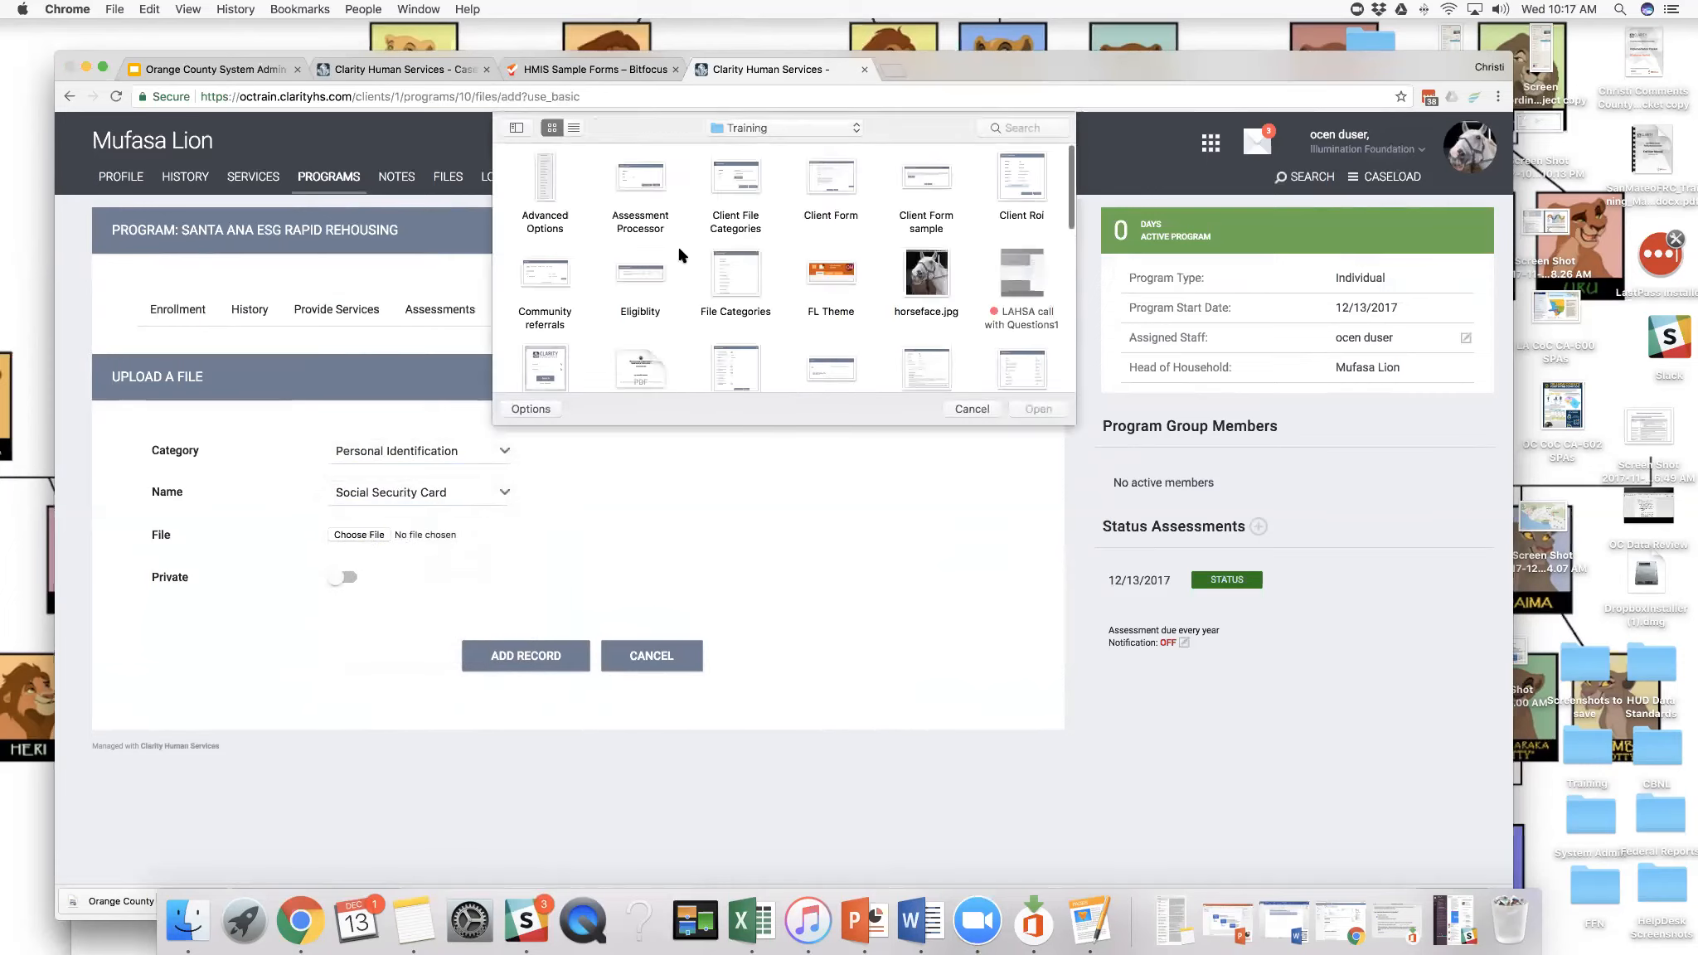
click(848, 272)
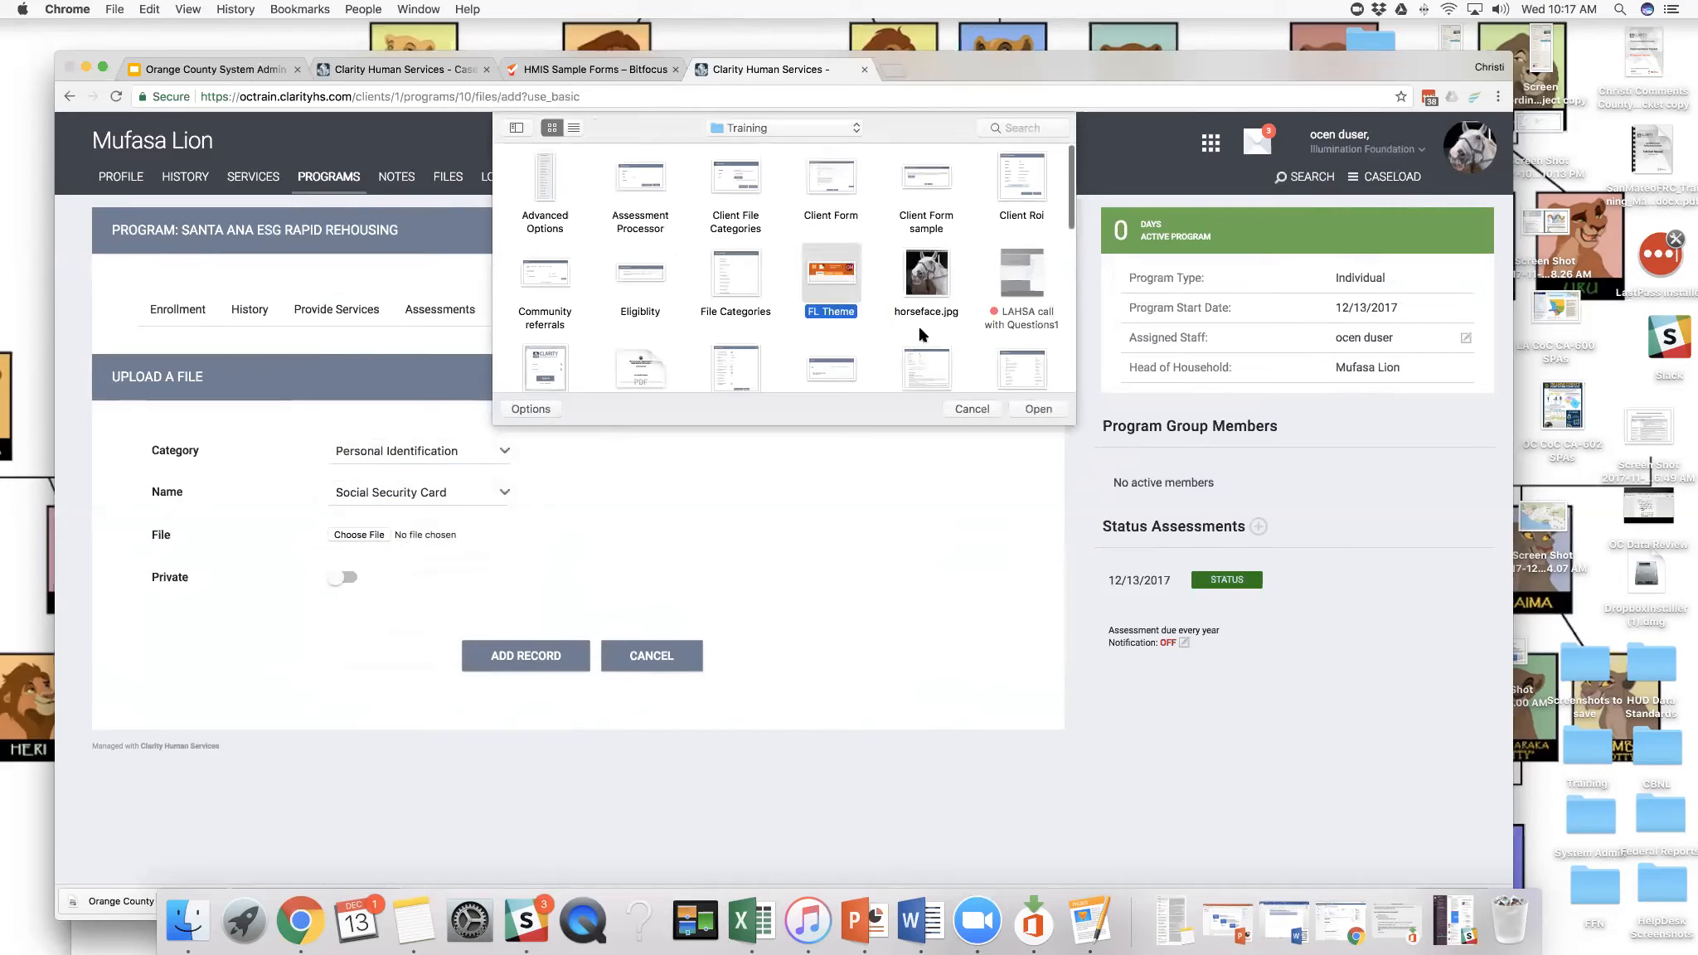
click(1025, 407)
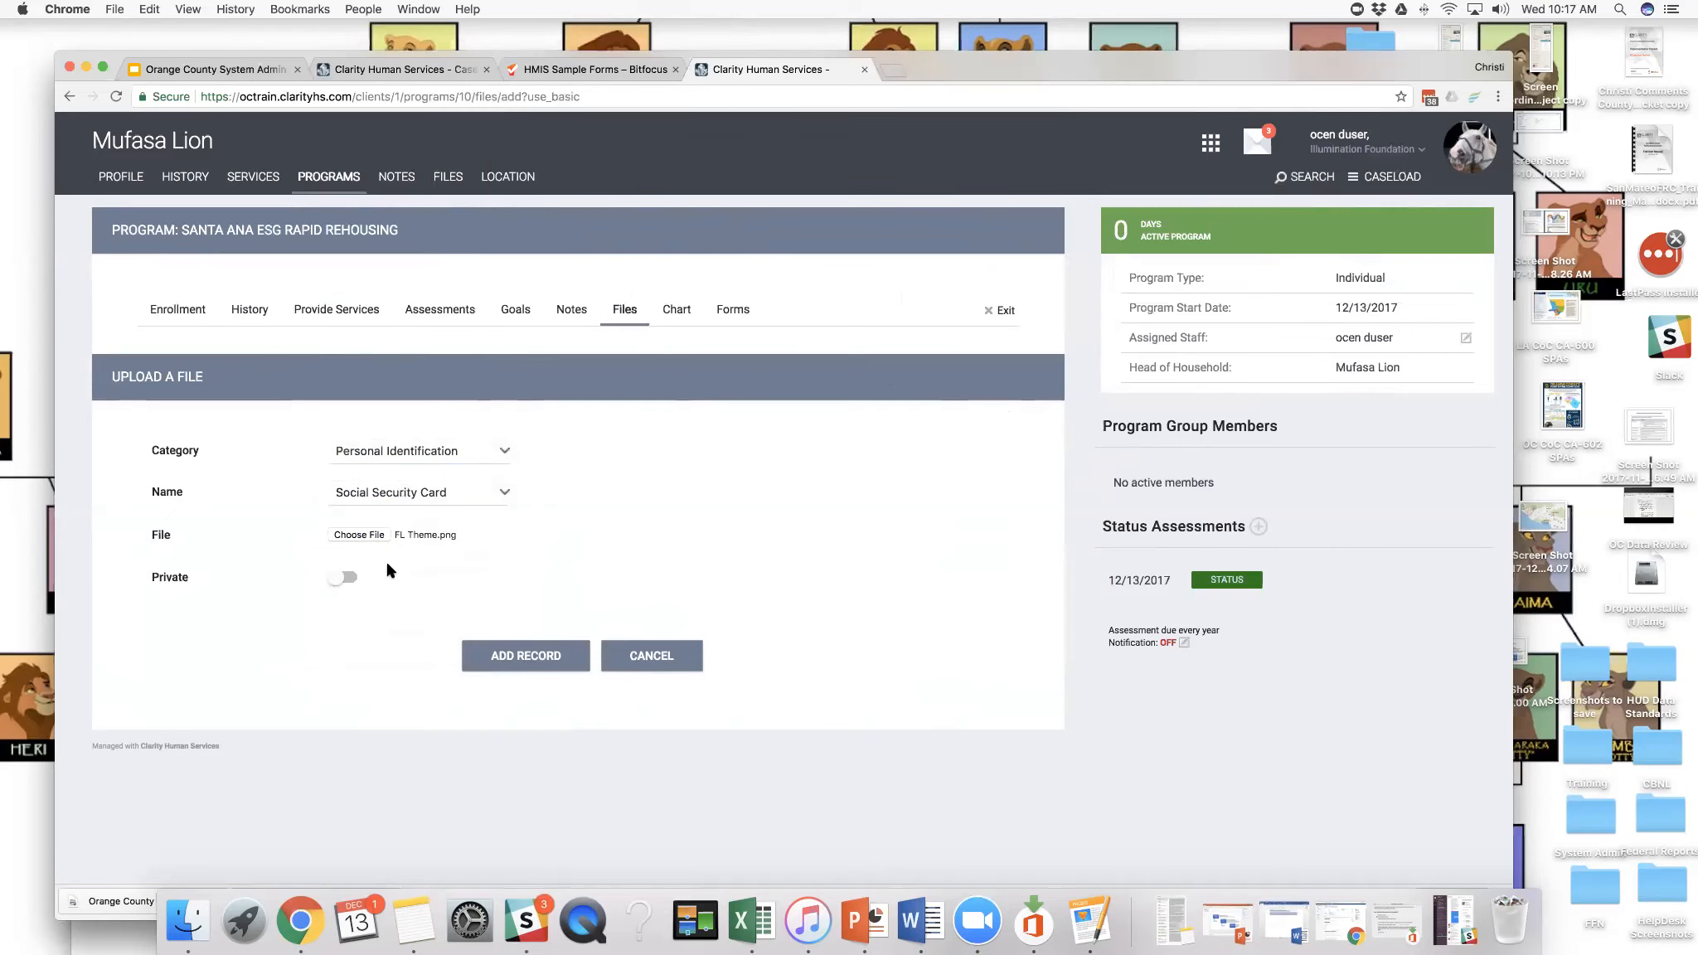
click(557, 655)
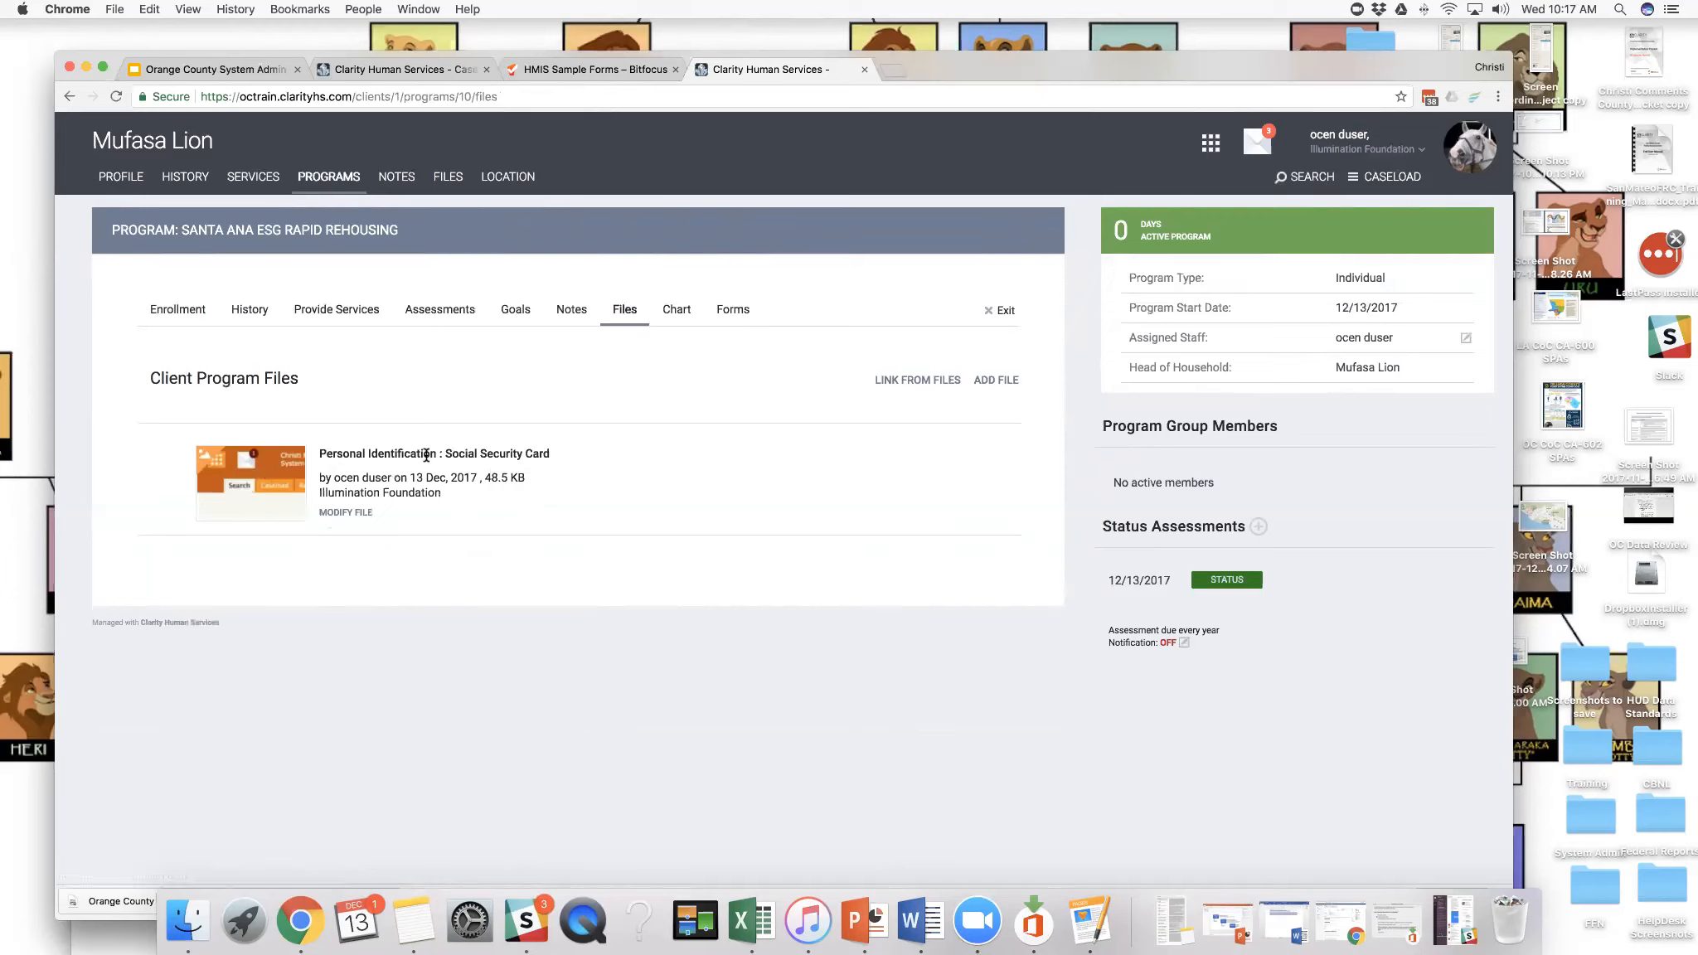
drag(445, 456, 591, 441)
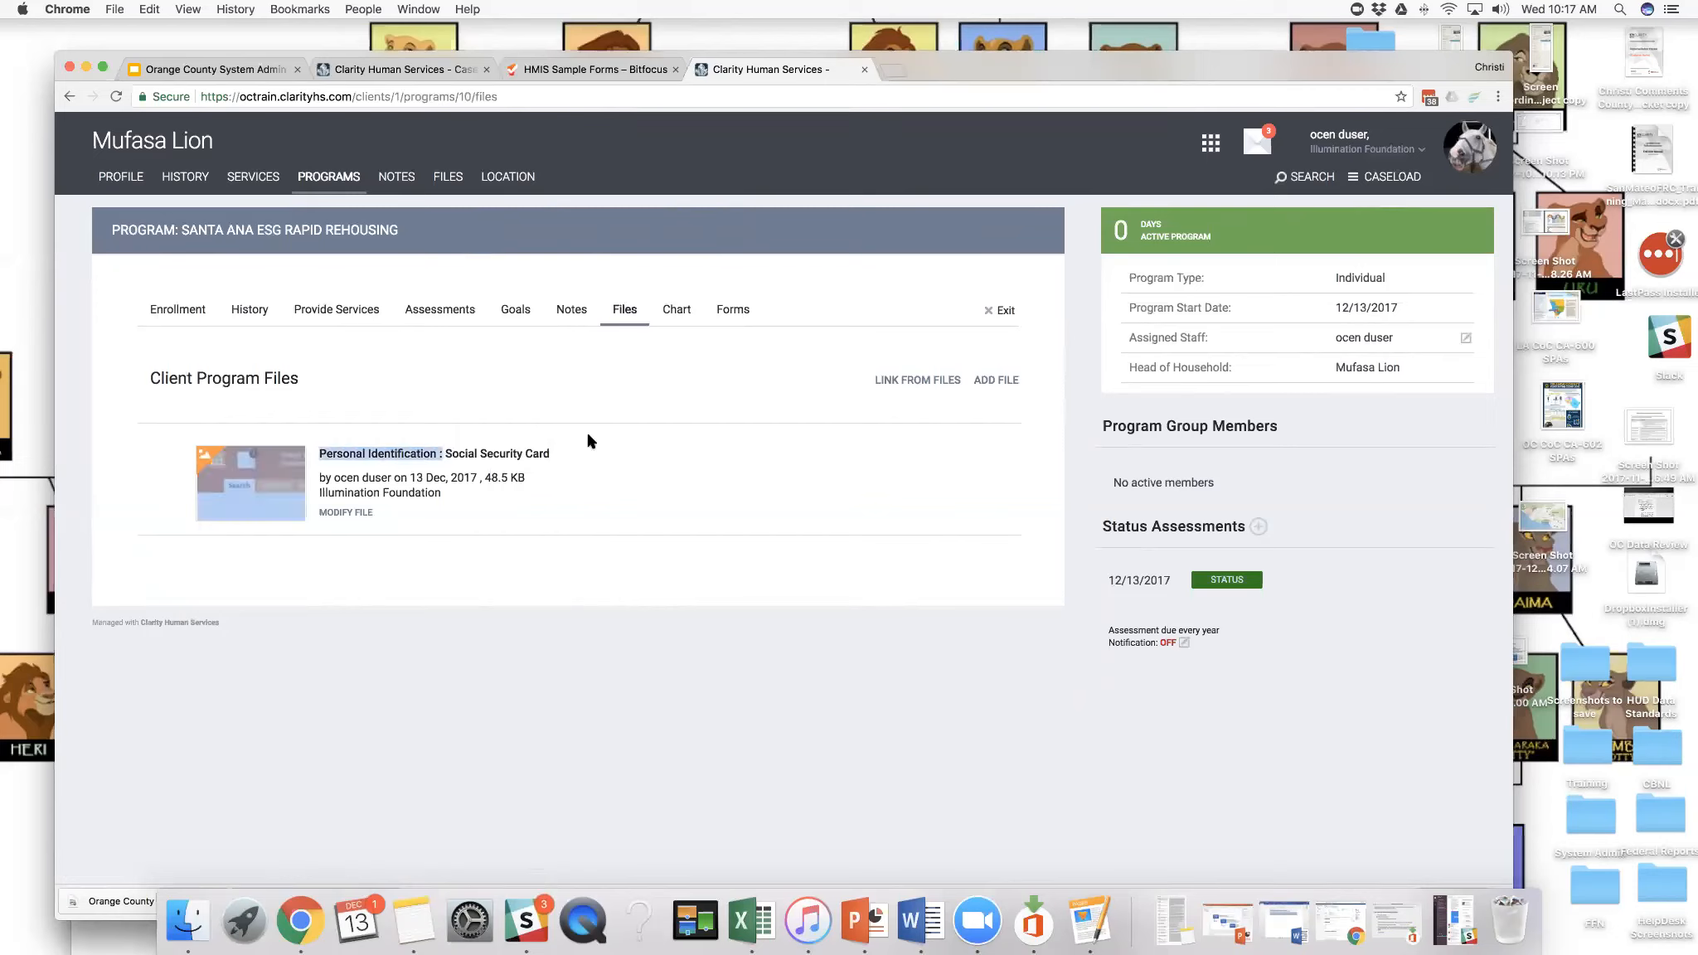
- Examine the program's Earned Income Amount chart and its enrollment and status entries
click(677, 313)
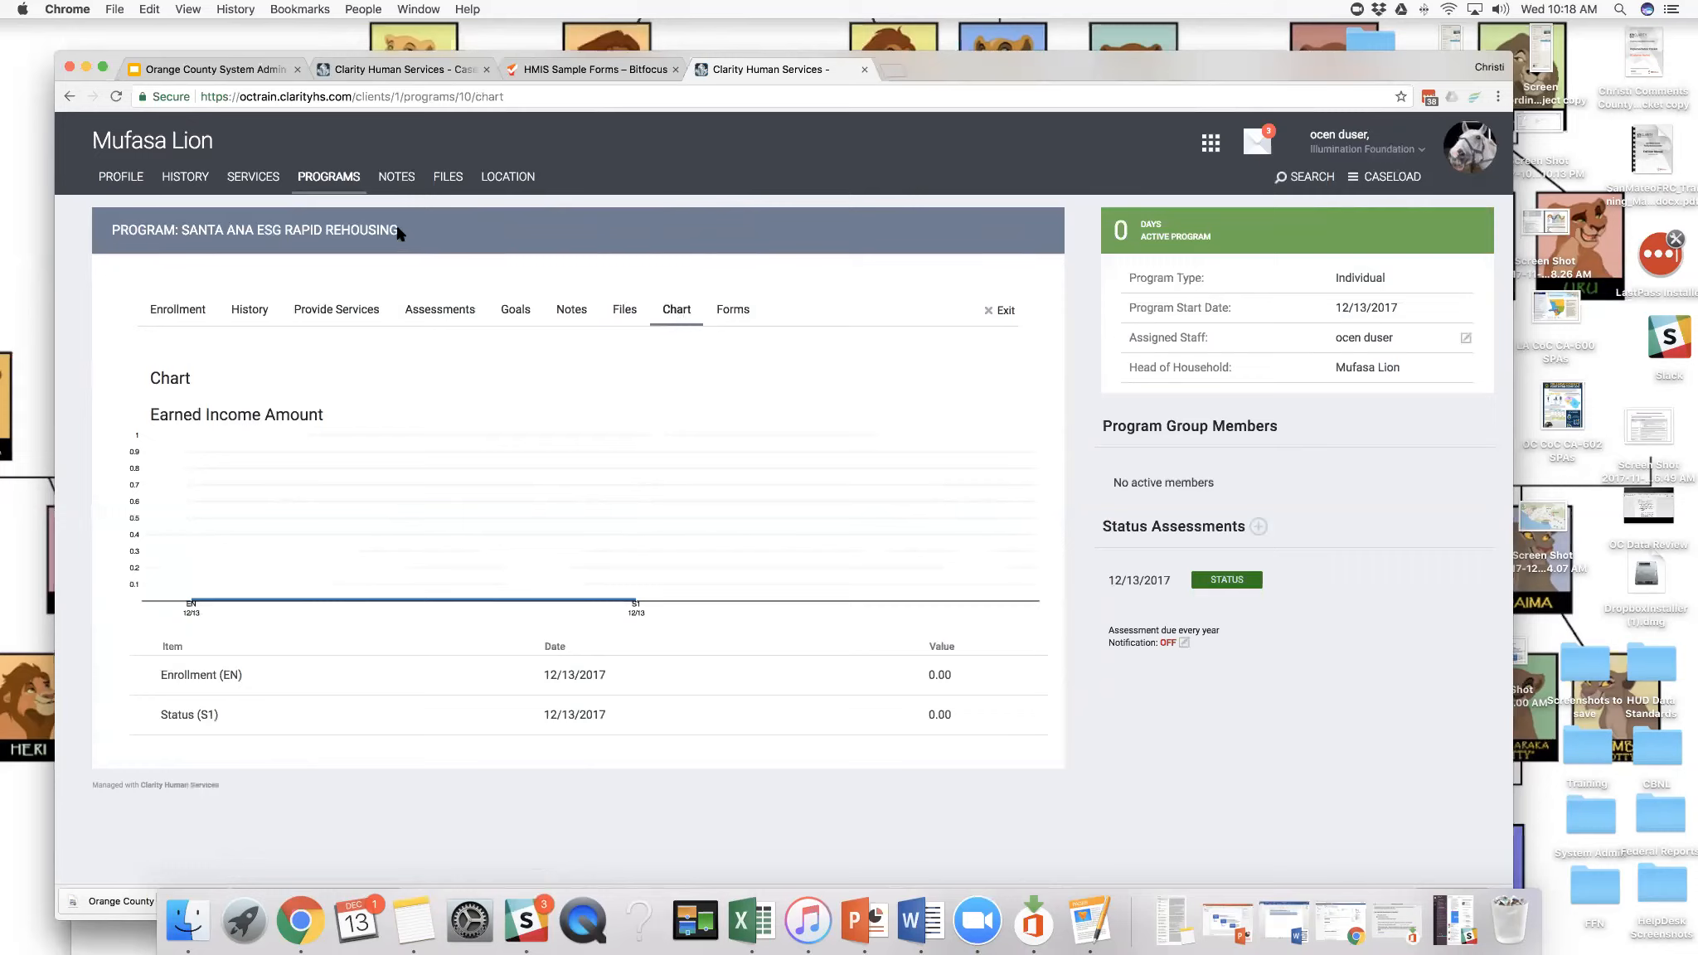
drag(398, 232, 323, 230)
mouse_move(459, 545)
drag(218, 717, 161, 680)
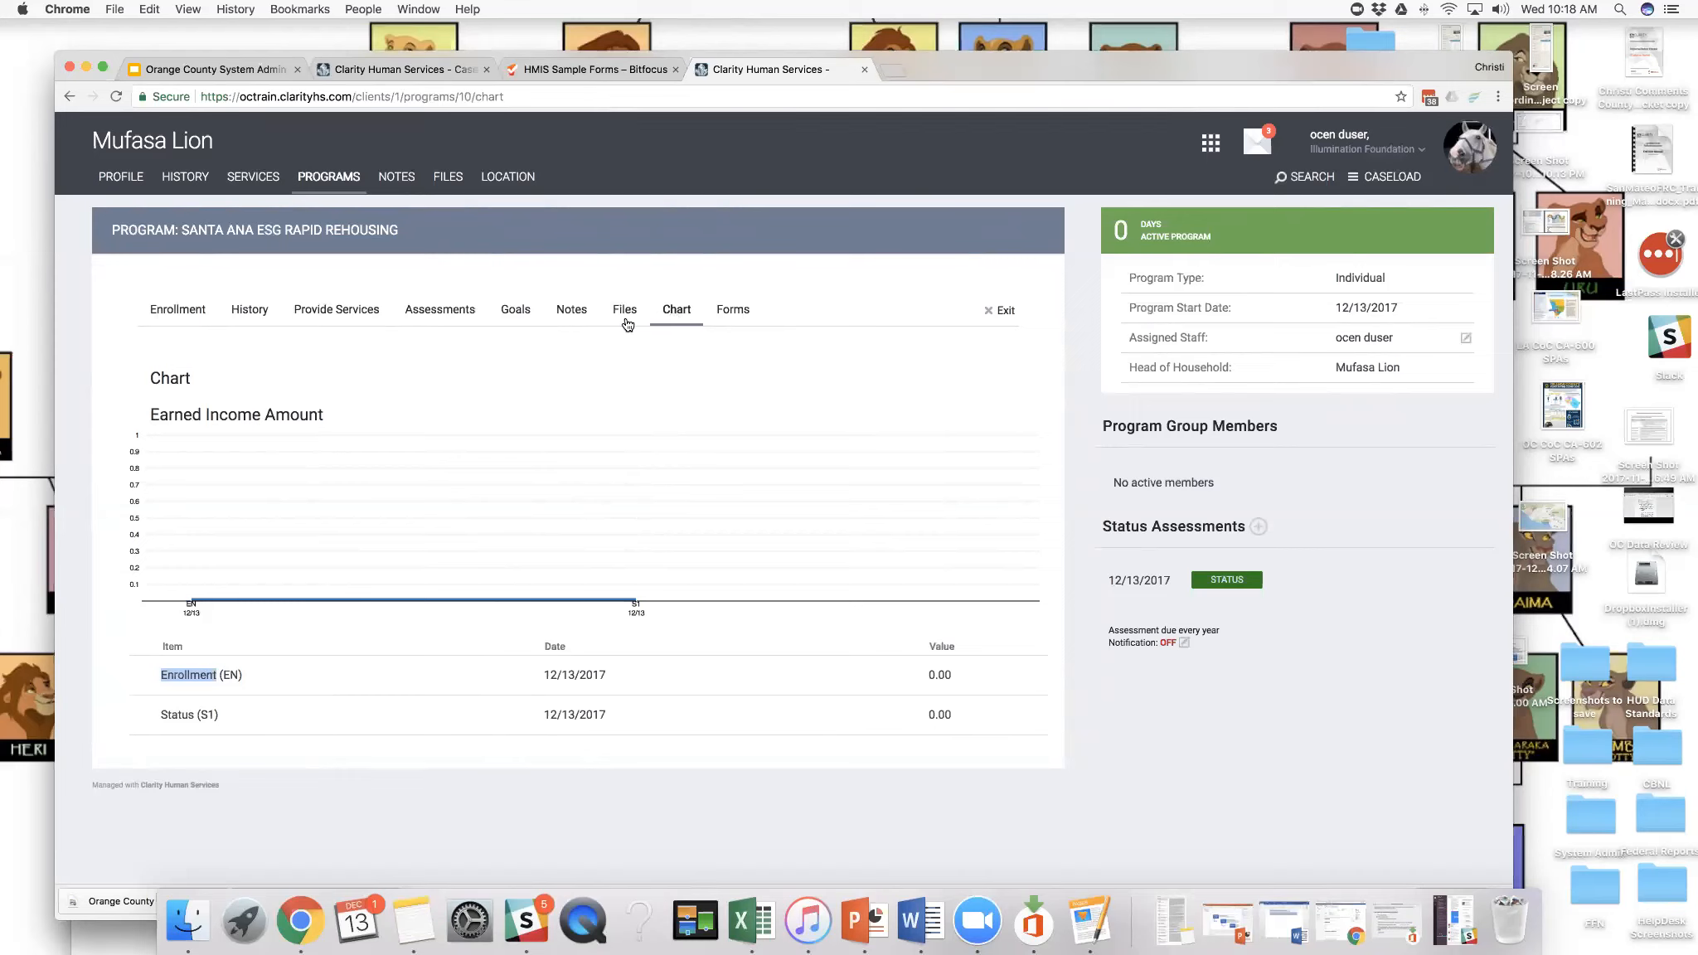
- Start a new Waiver form under the program's client forms
drag(205, 414, 346, 422)
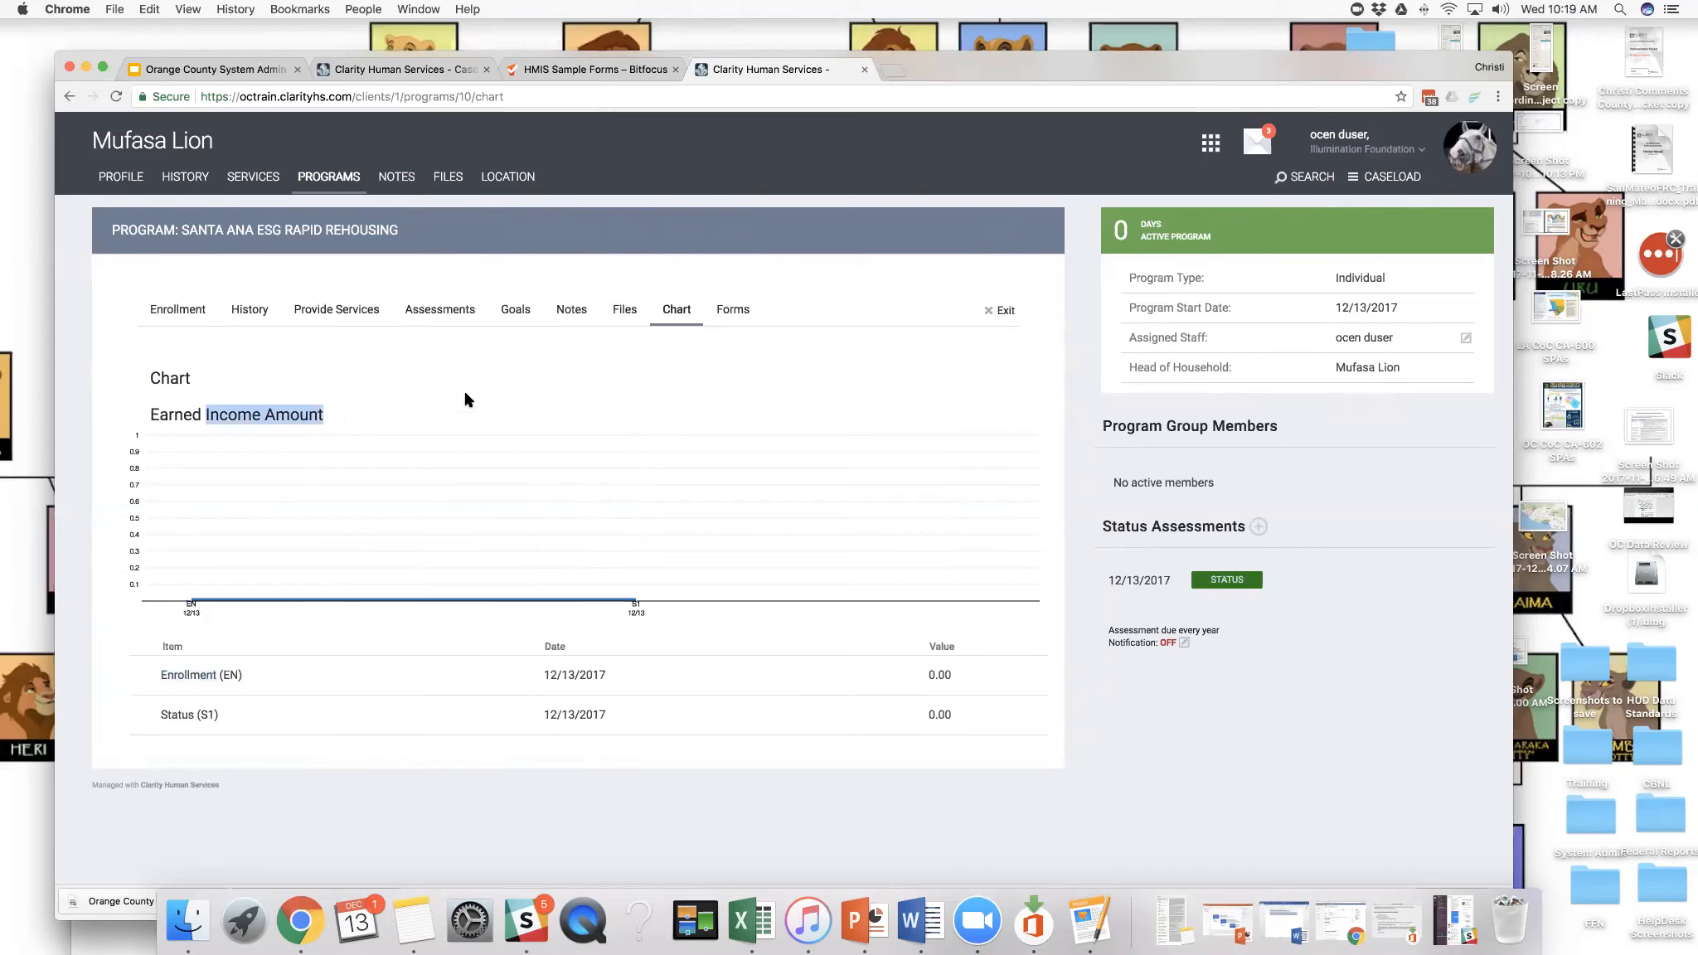
click(721, 321)
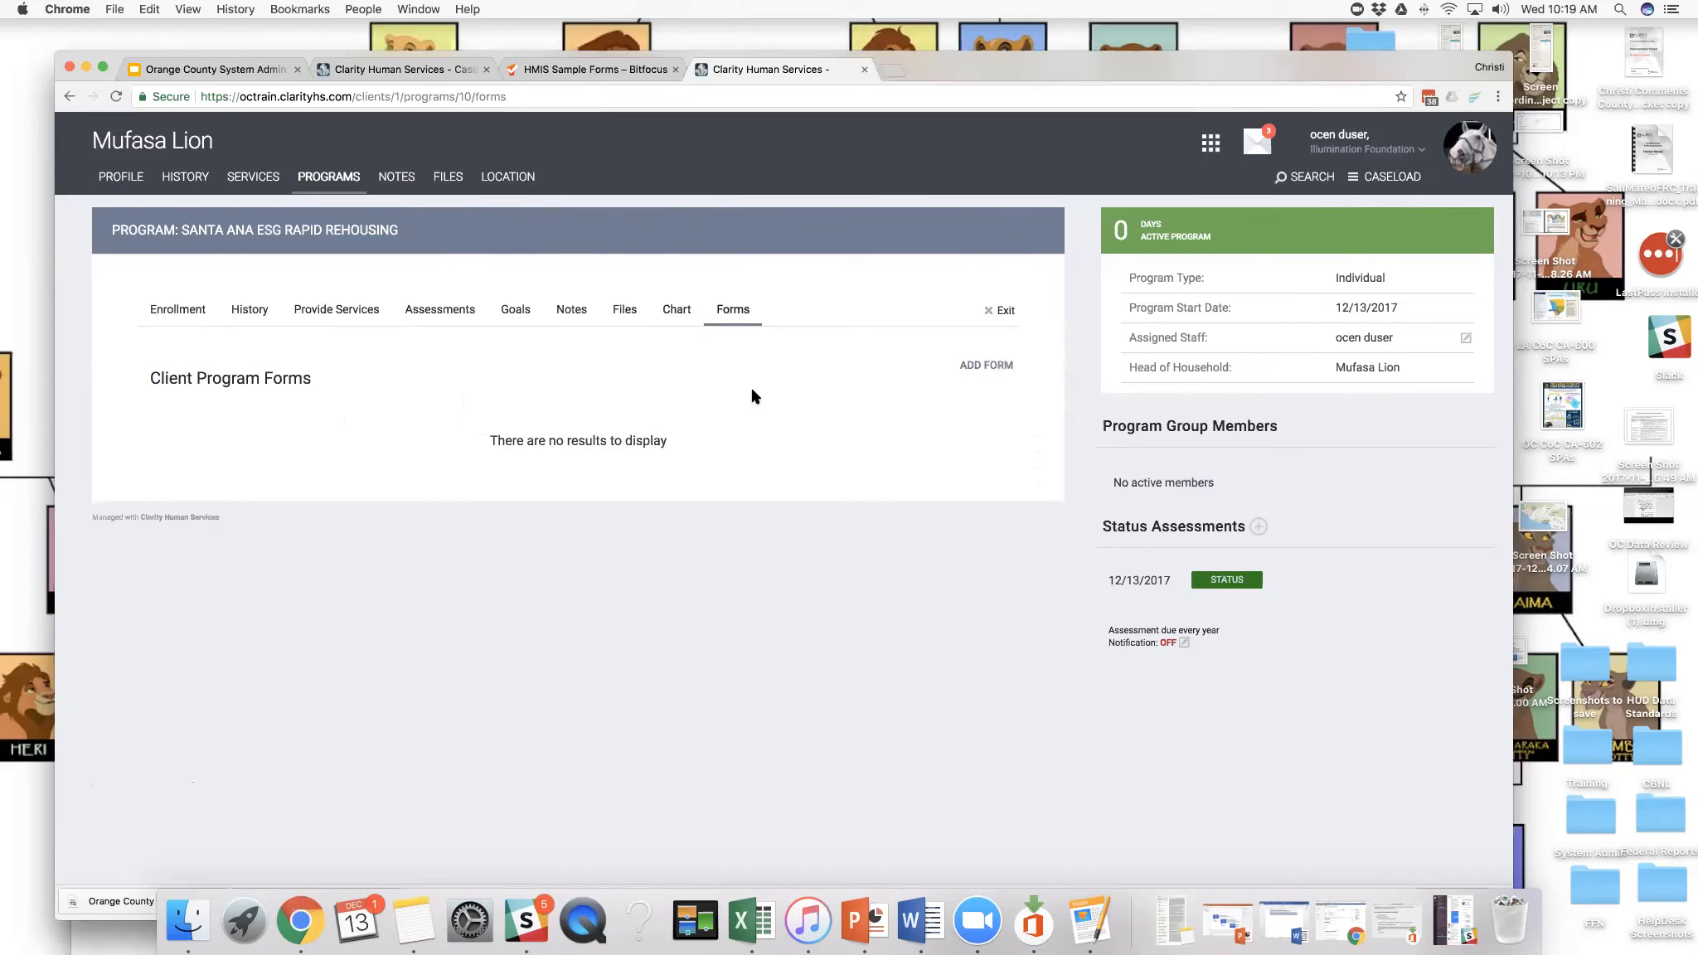
click(981, 372)
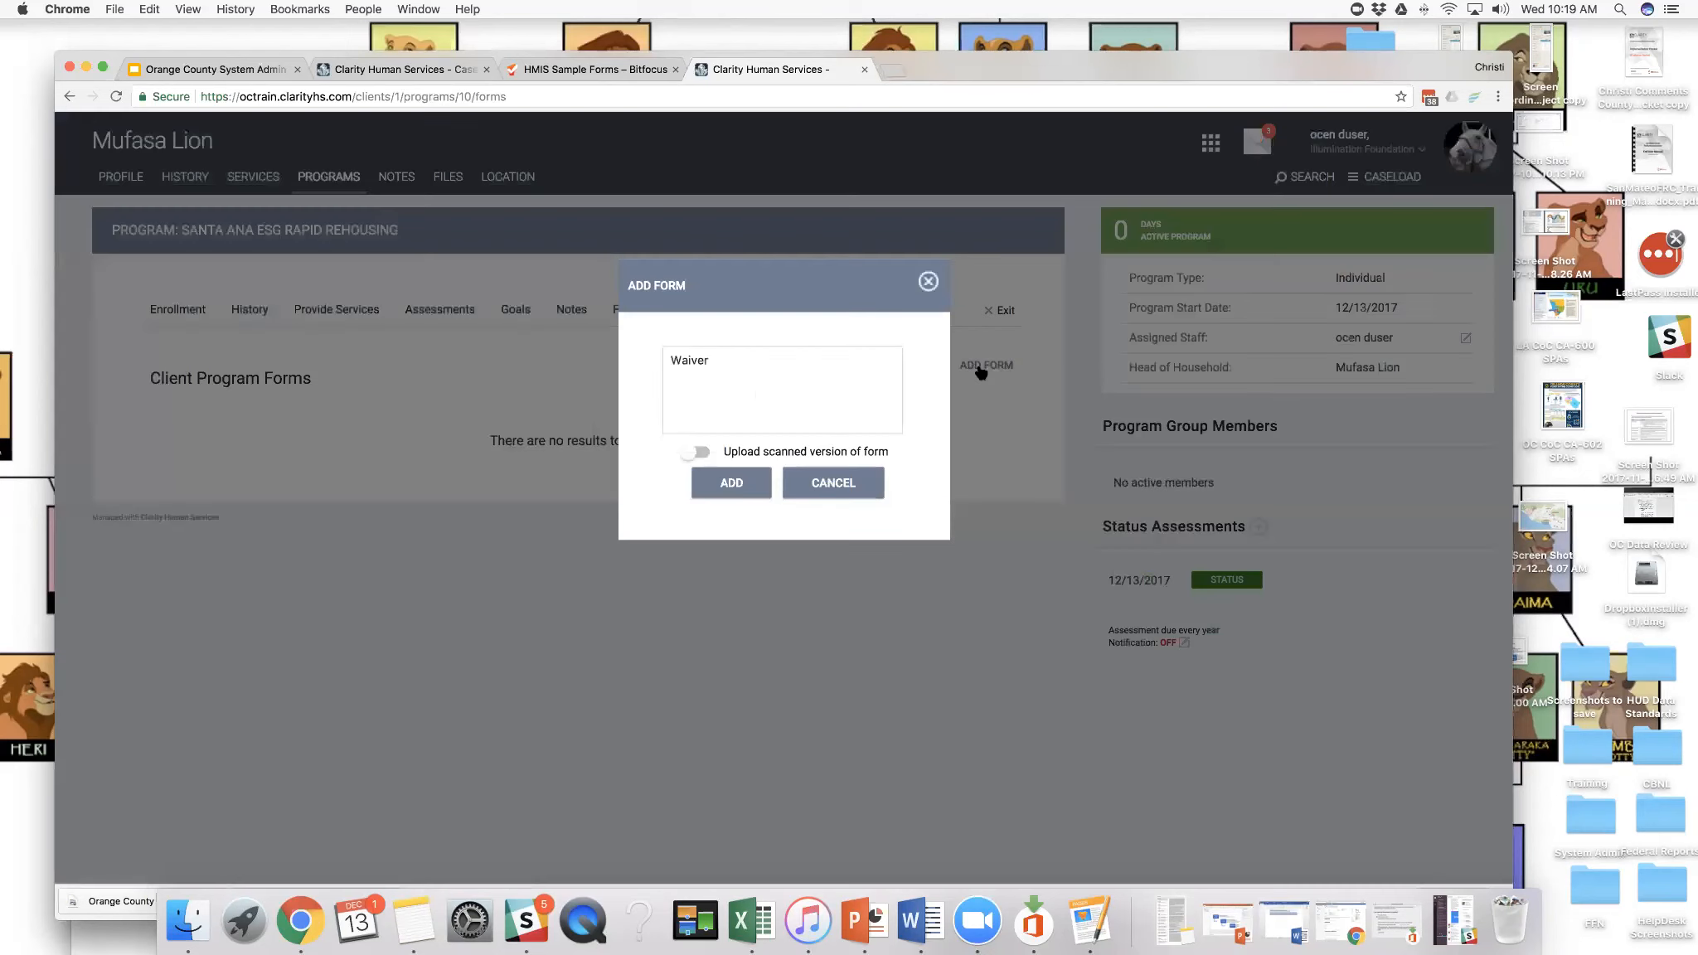
click(692, 362)
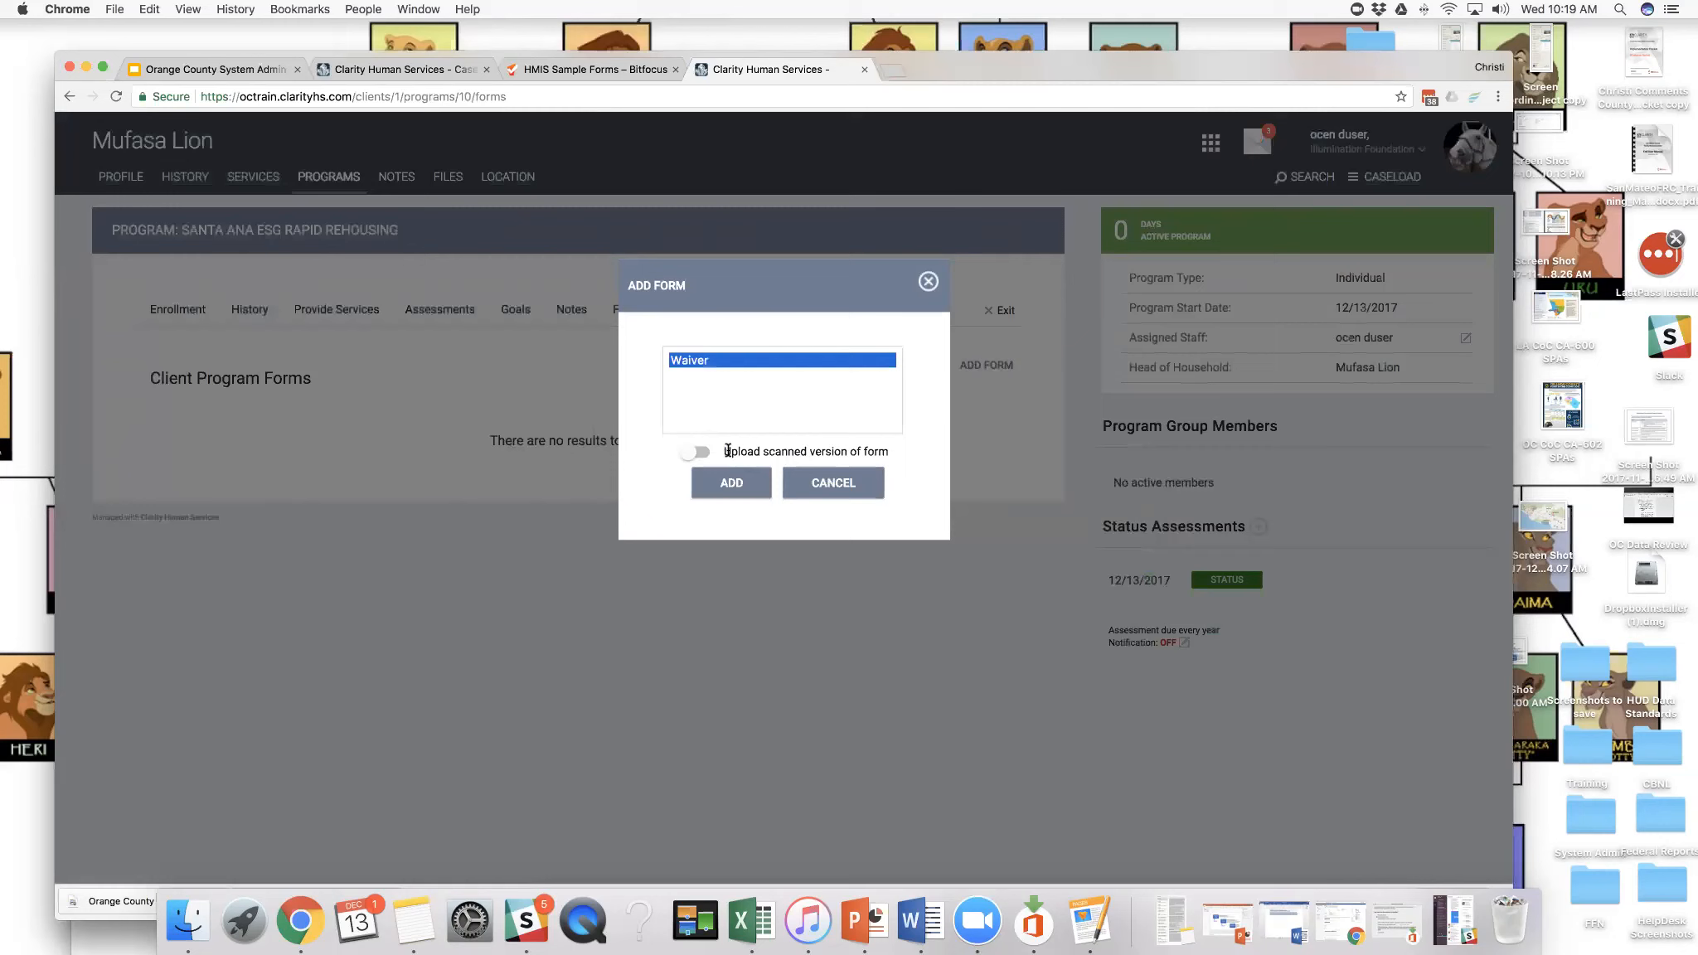
click(729, 485)
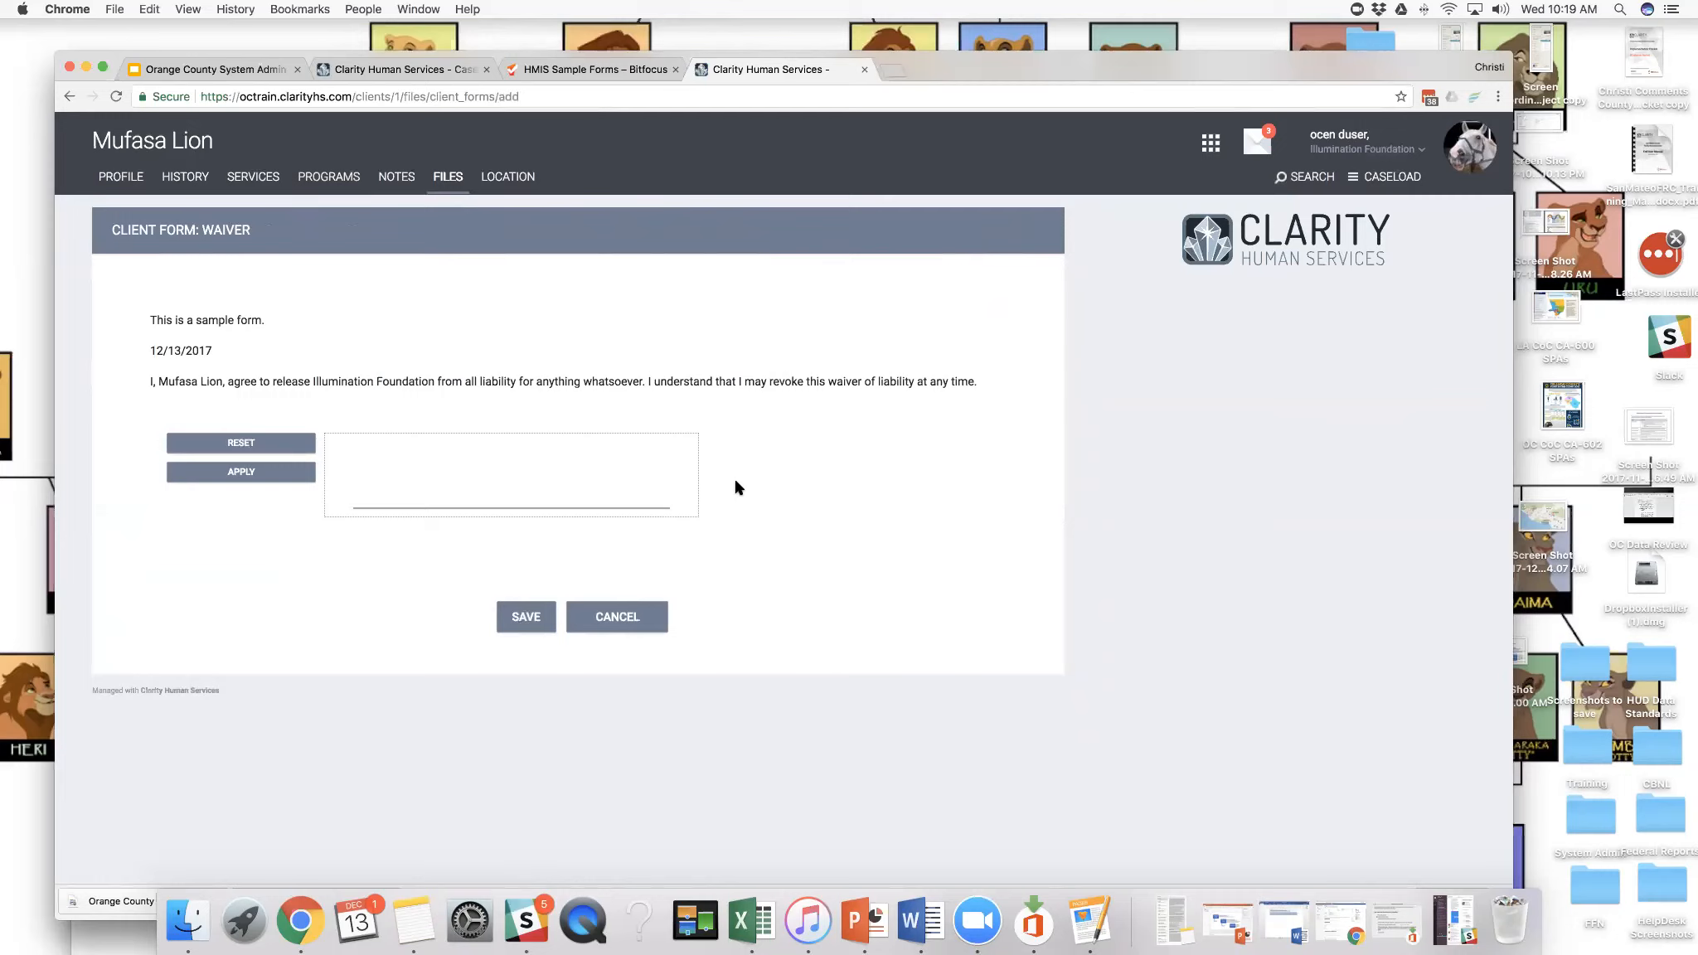
- Sign the Waiver form with the client's first name, apply the signature and save the form
mouse_move(382, 448)
mouse_down()
mouse_move(368, 494)
mouse_move(421, 460)
mouse_move(430, 488)
mouse_move(526, 490)
mouse_up()
click(430, 485)
click(281, 480)
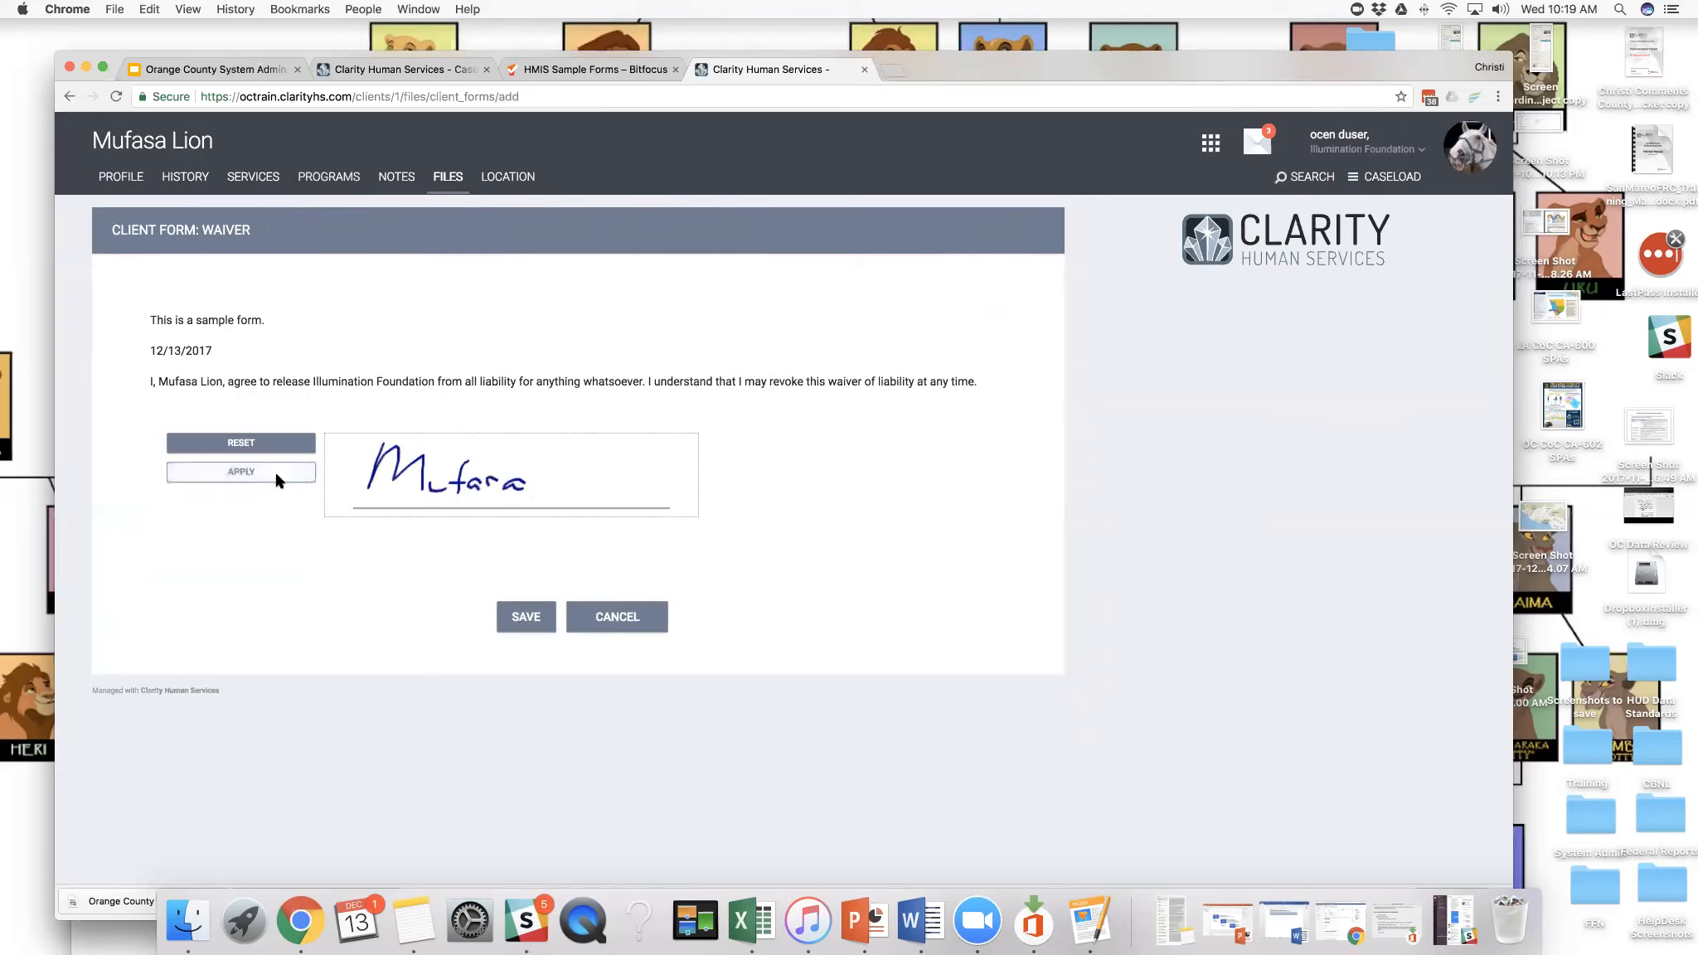
click(533, 626)
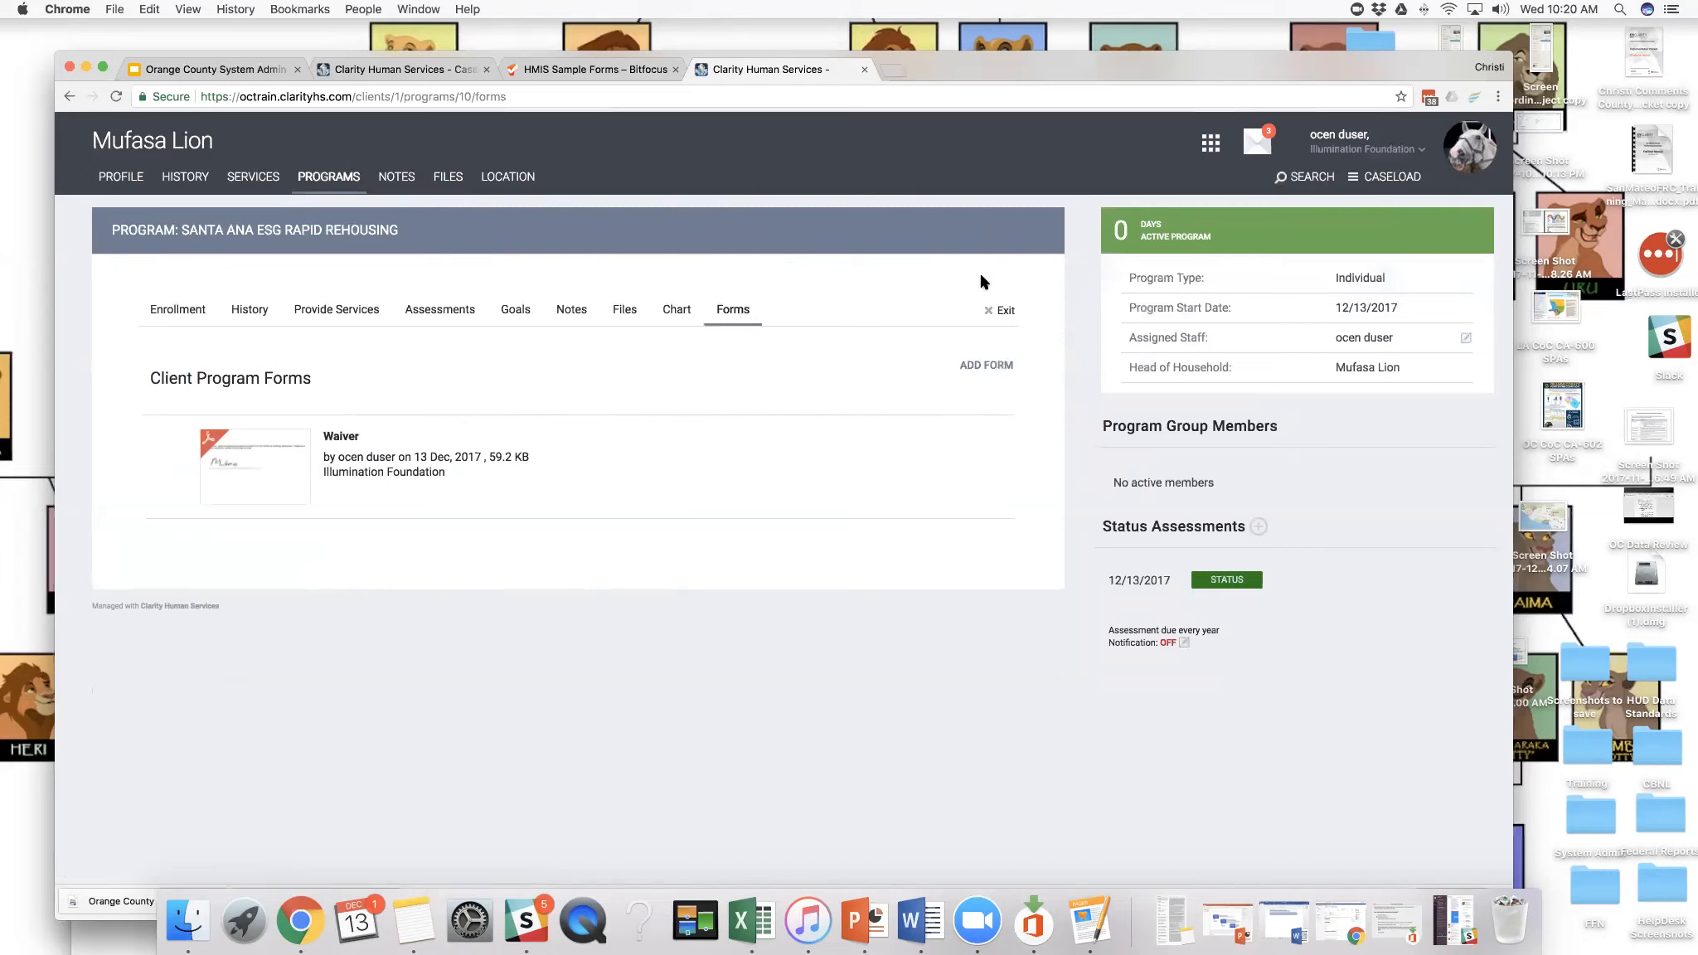
- Review the program's enrollment details, service history, and assessments with their history
click(166, 311)
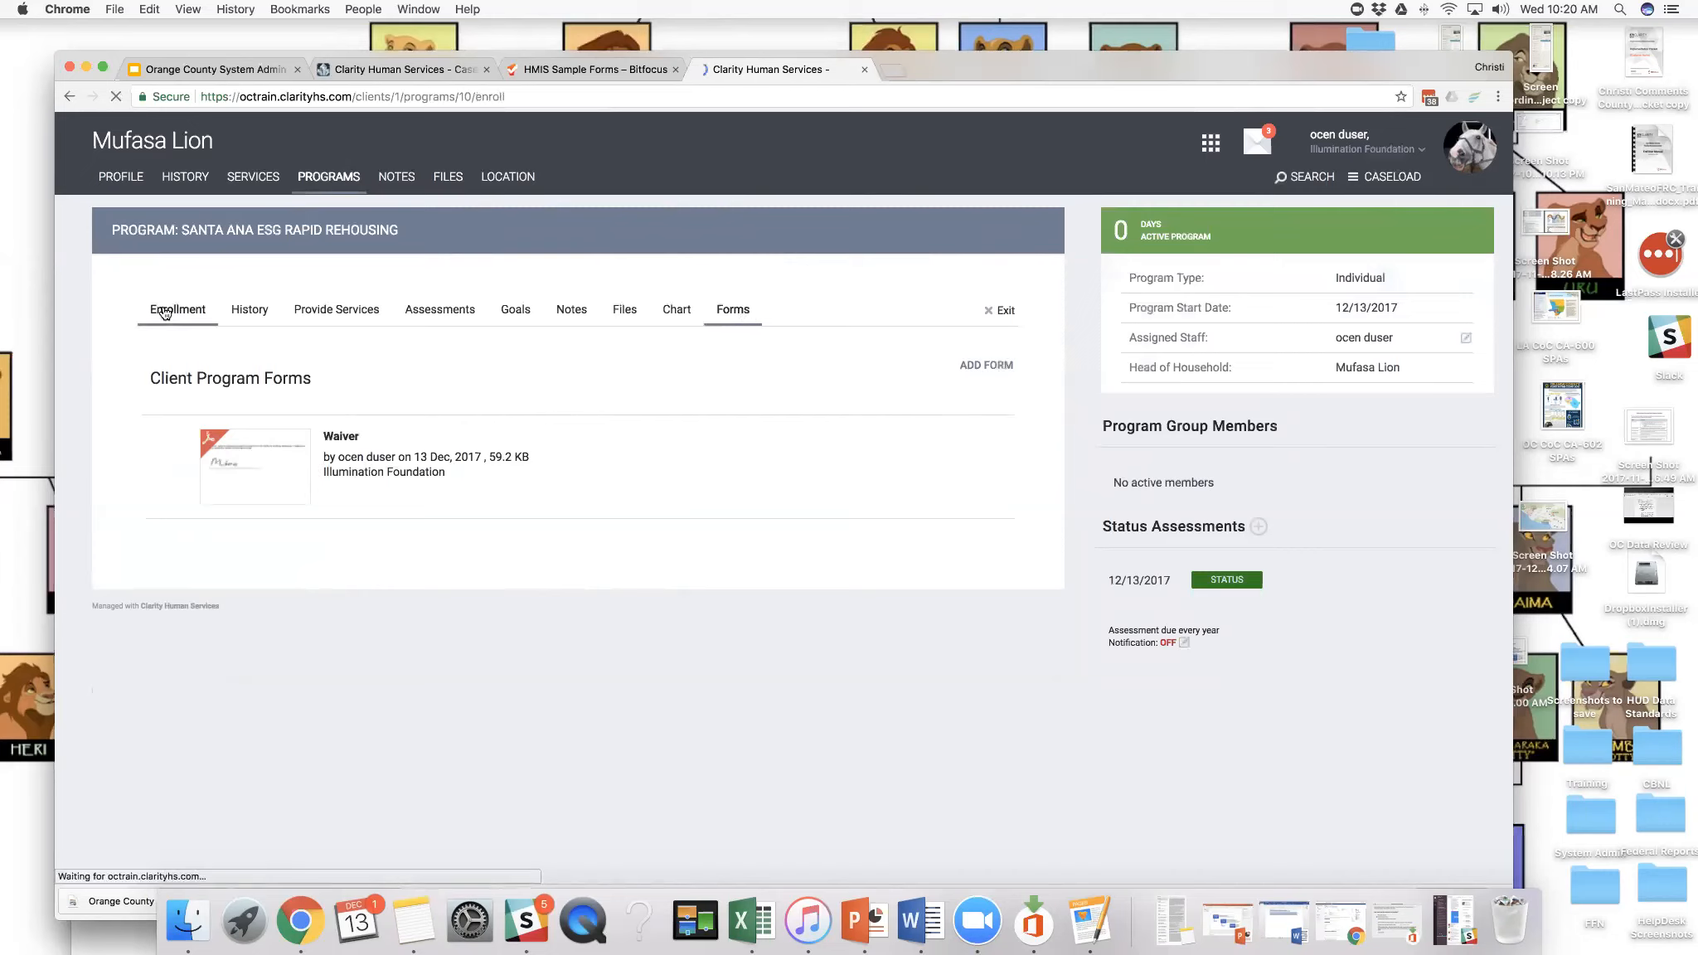
click(241, 312)
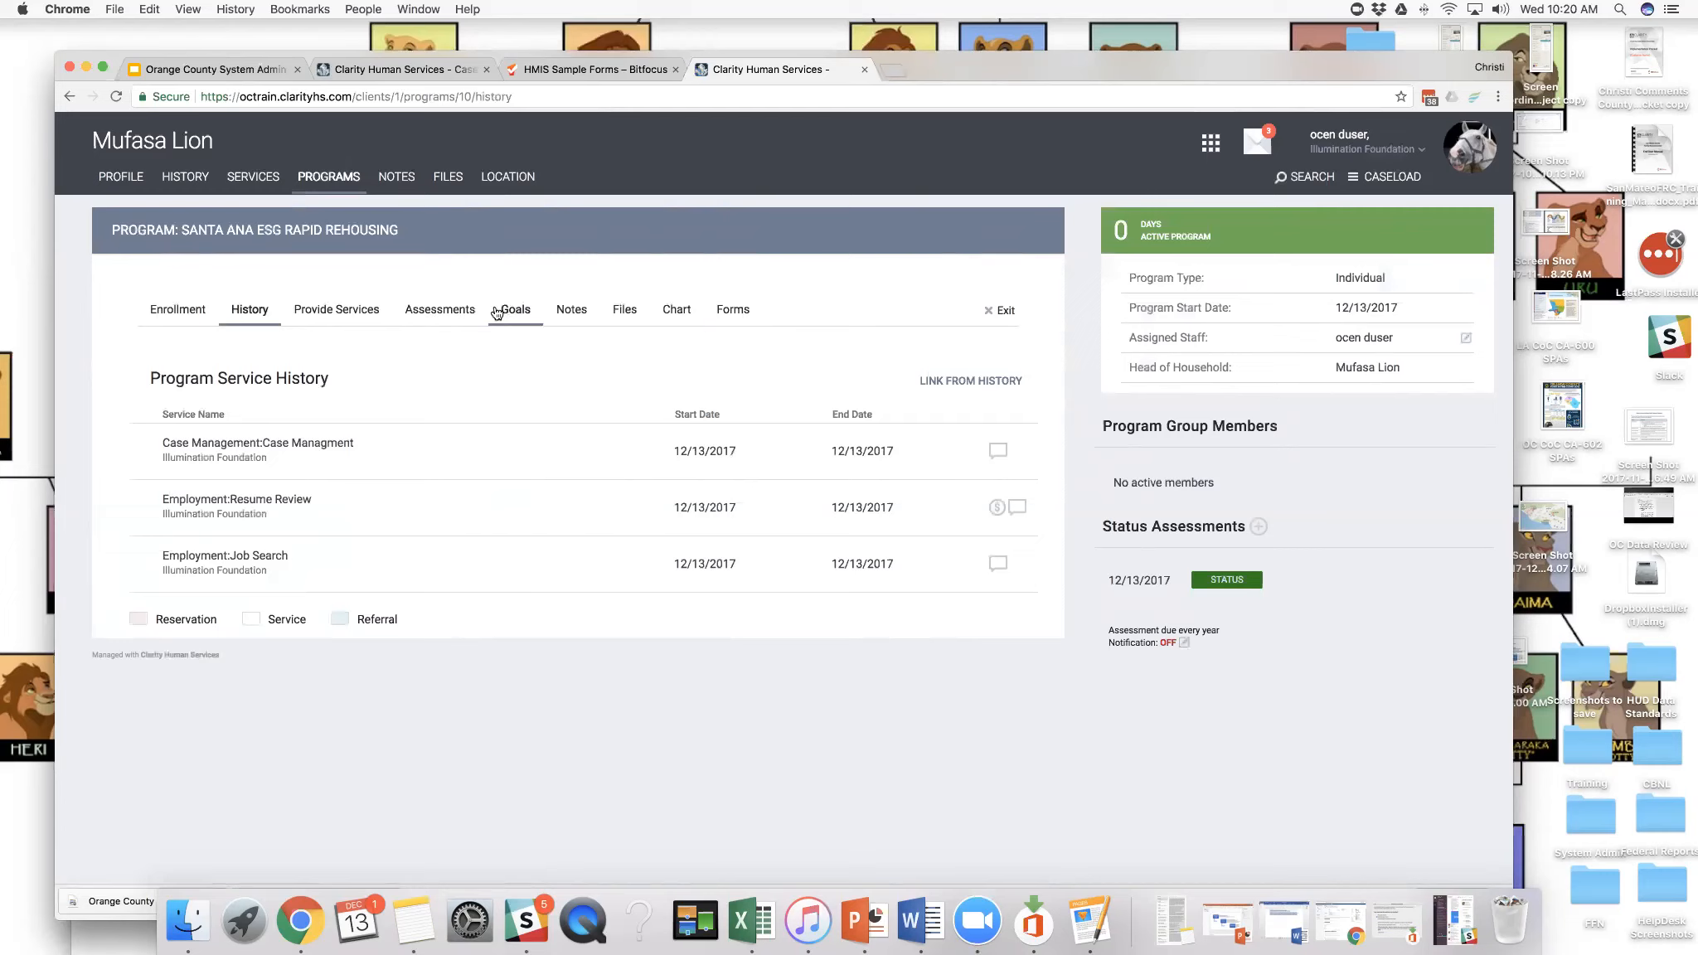
click(430, 312)
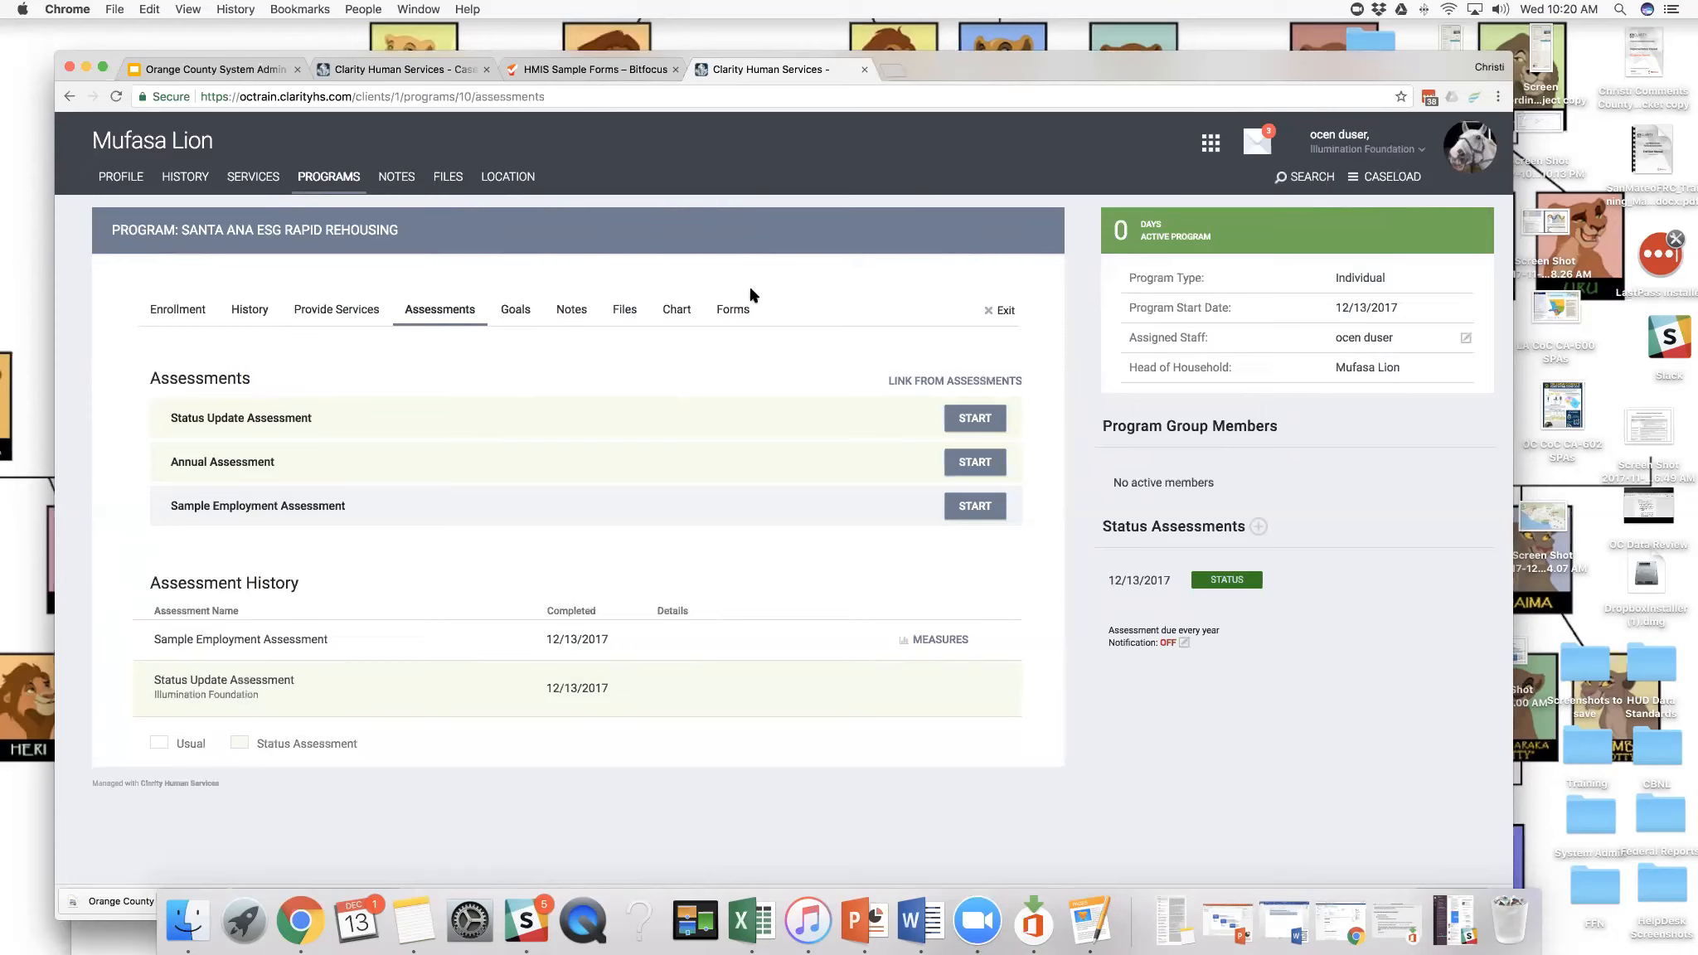
- Start the client's exit from Santa Ana ESG Rapid Rehousing and enable Earned Income with an amount of 40.00
click(1006, 312)
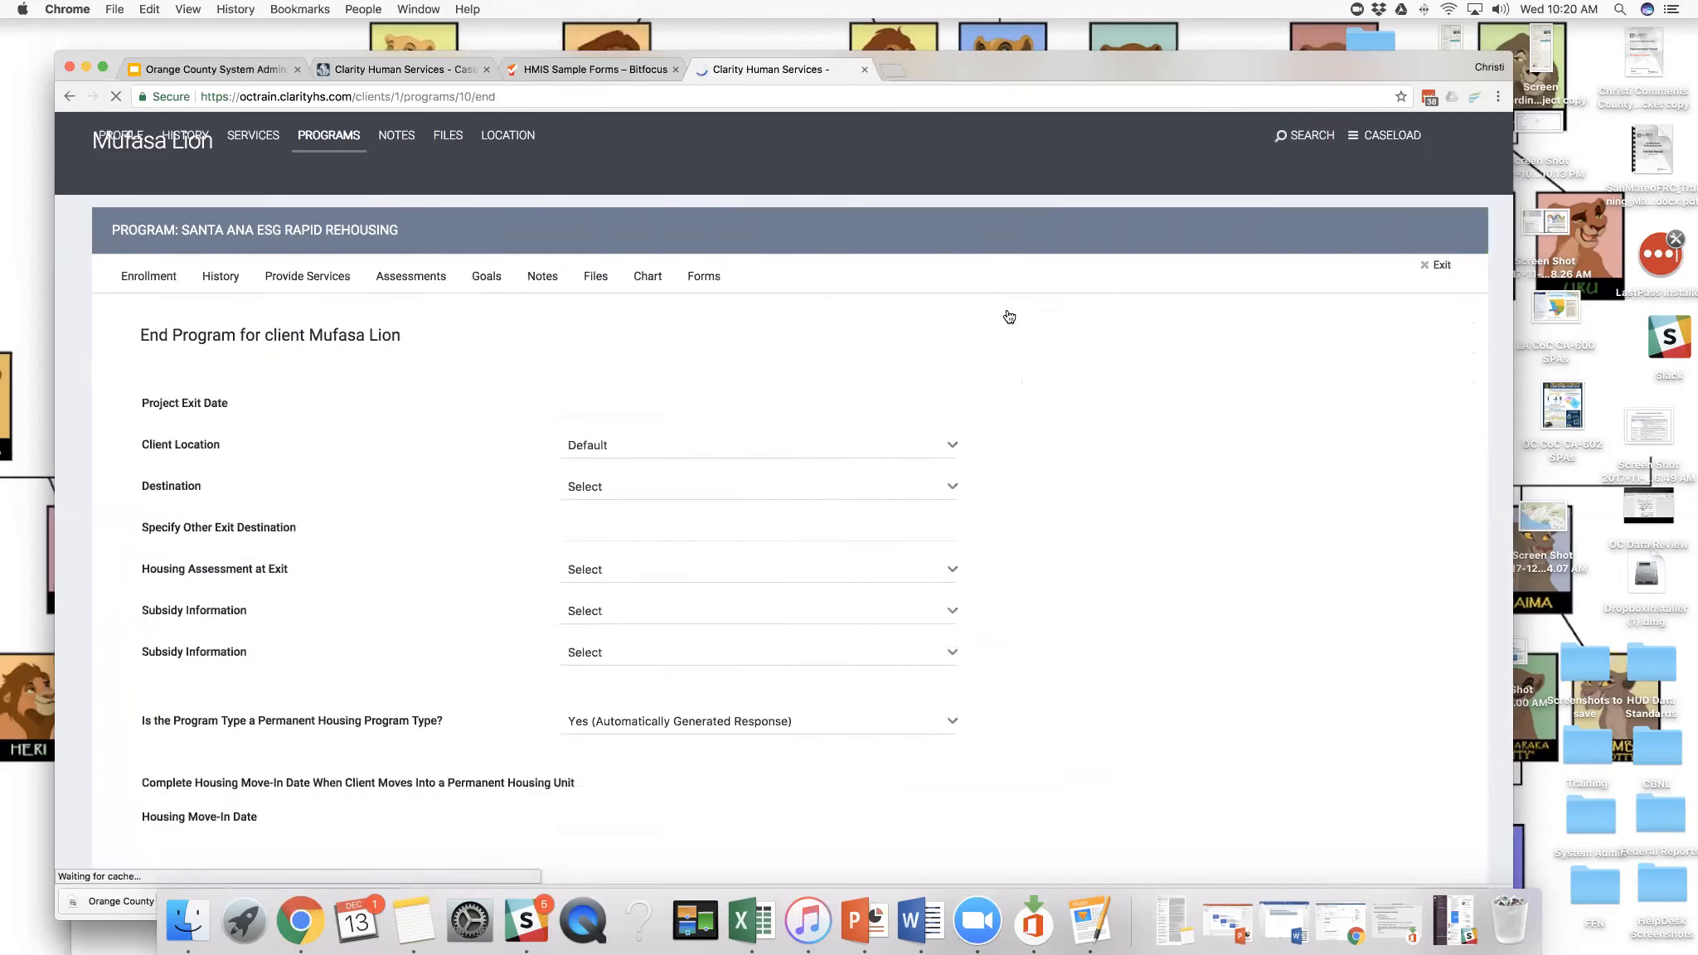
scroll(823, 338, down, 3)
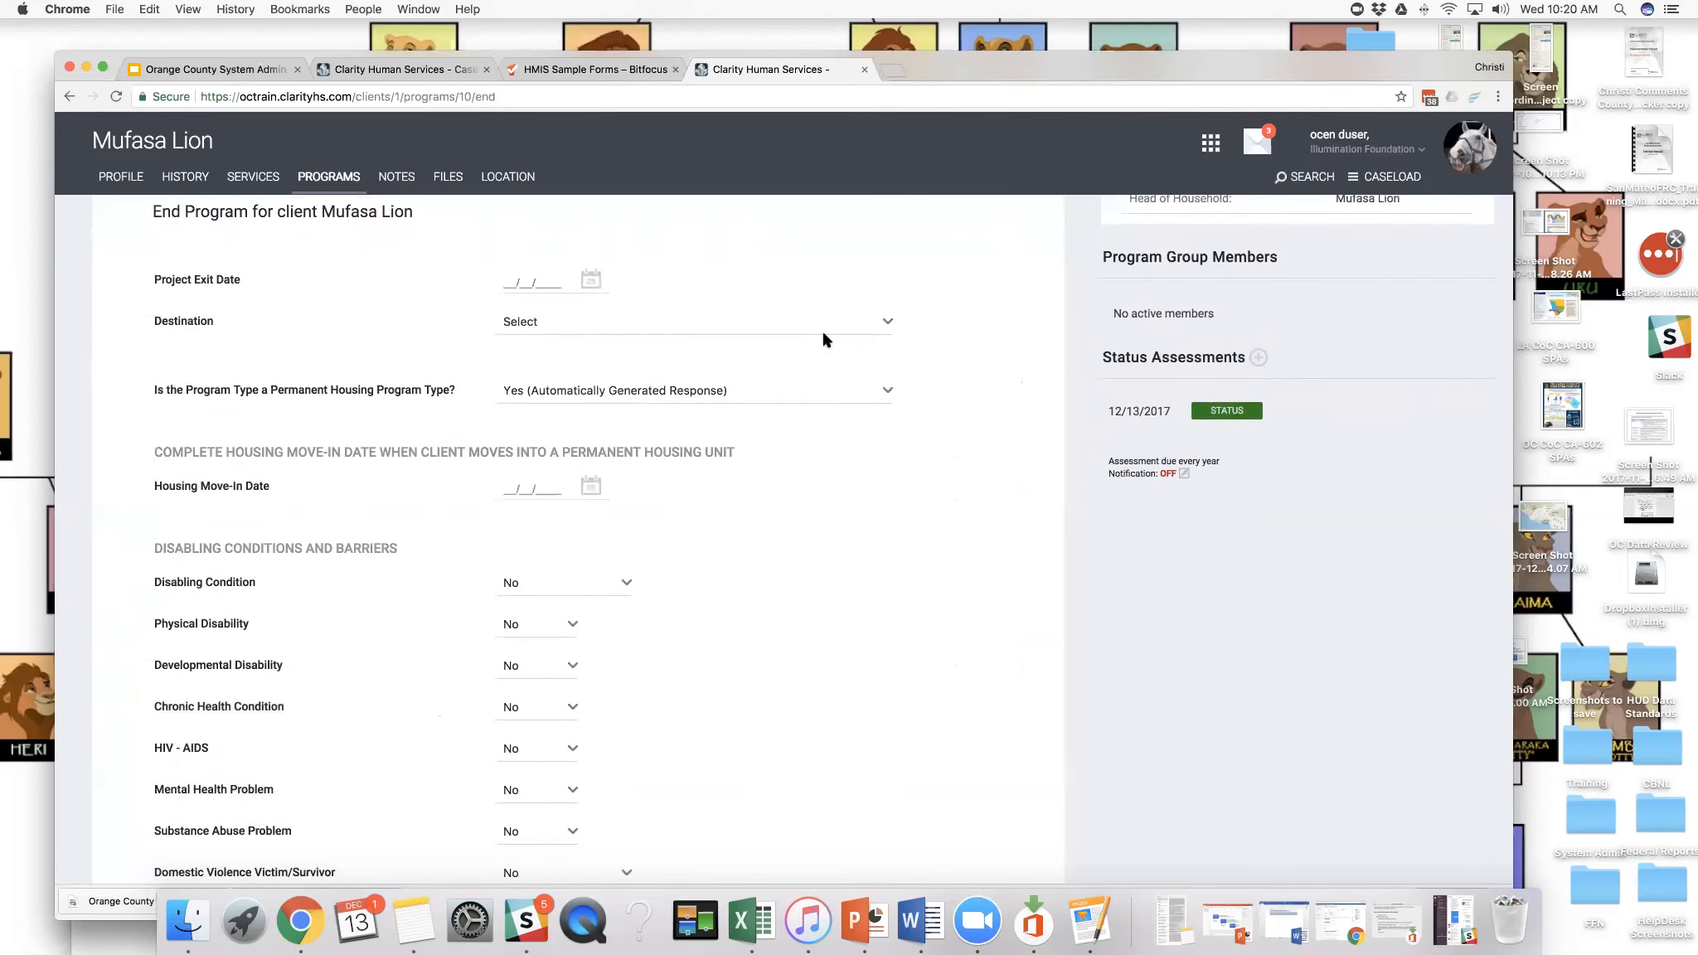
scroll(823, 338, down, 1)
scroll(823, 338, down, 3)
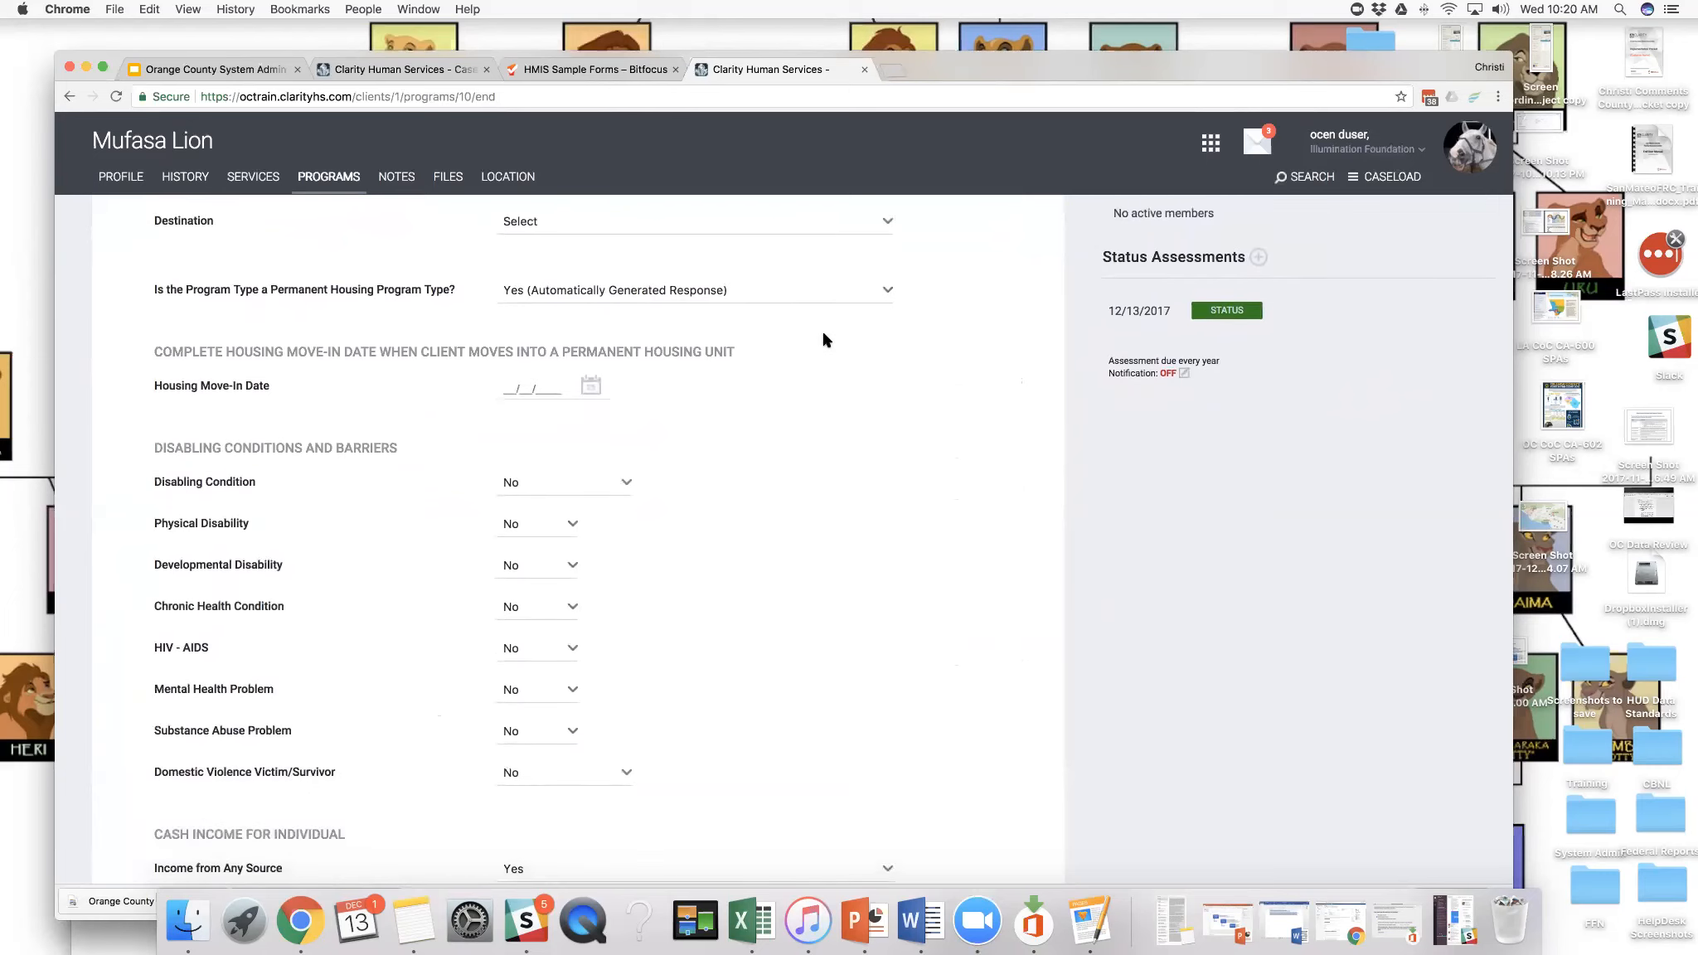
scroll(823, 338, down, 1)
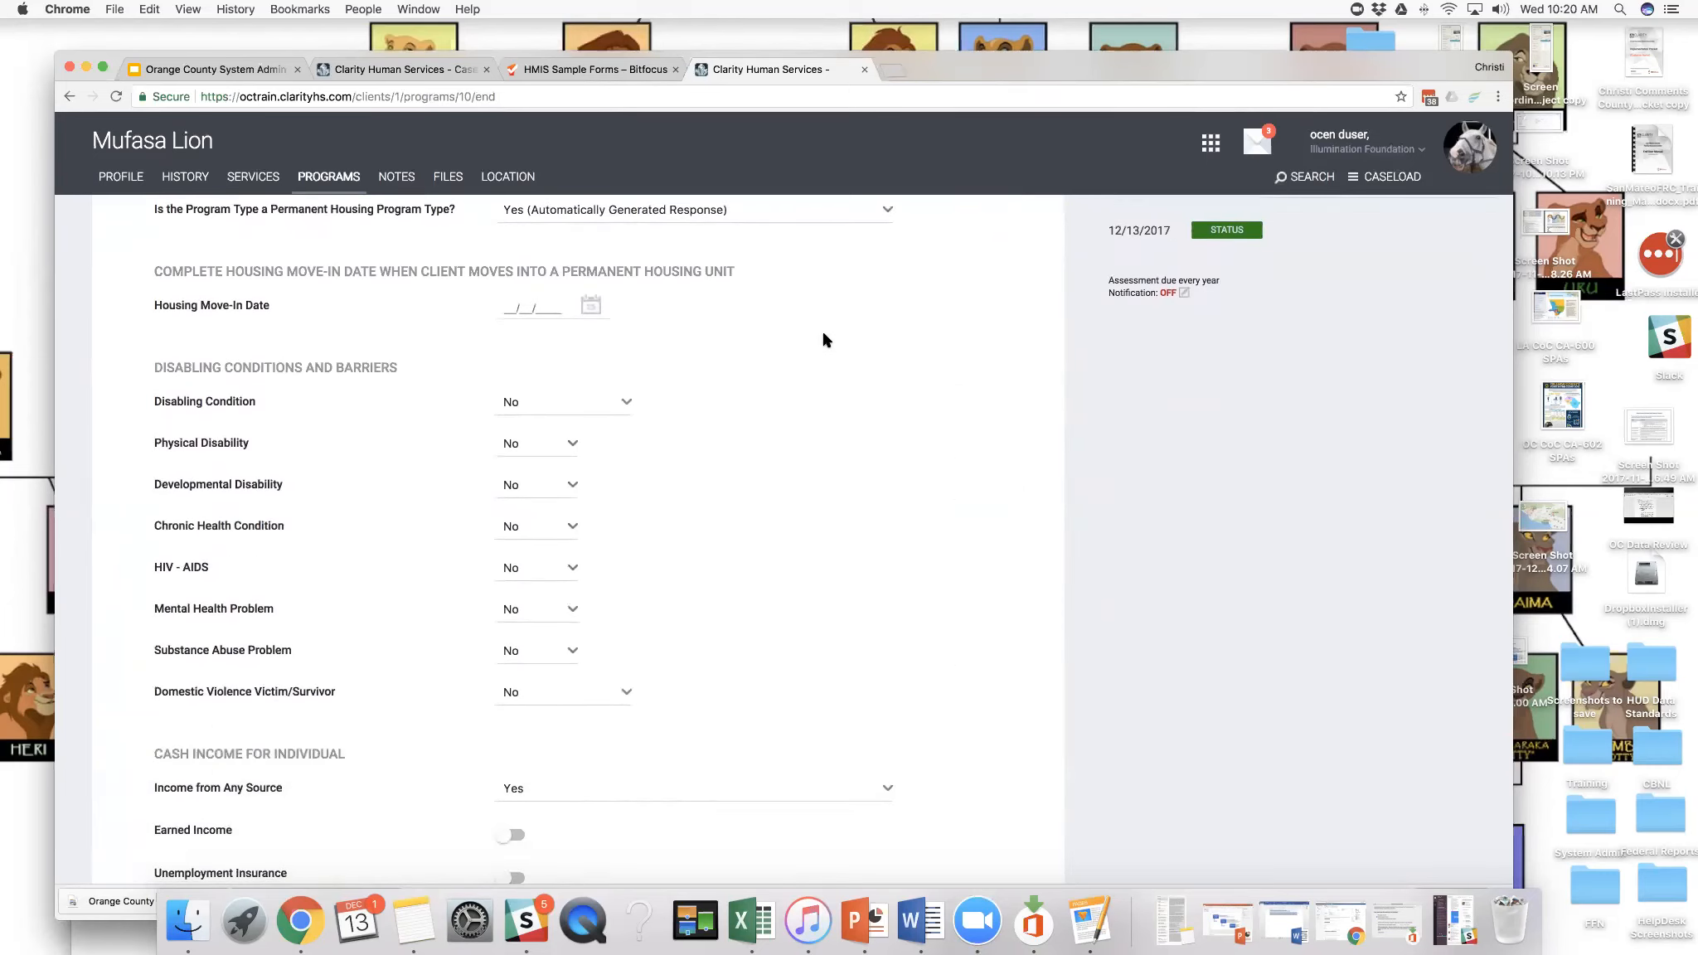
scroll(823, 338, down, 4)
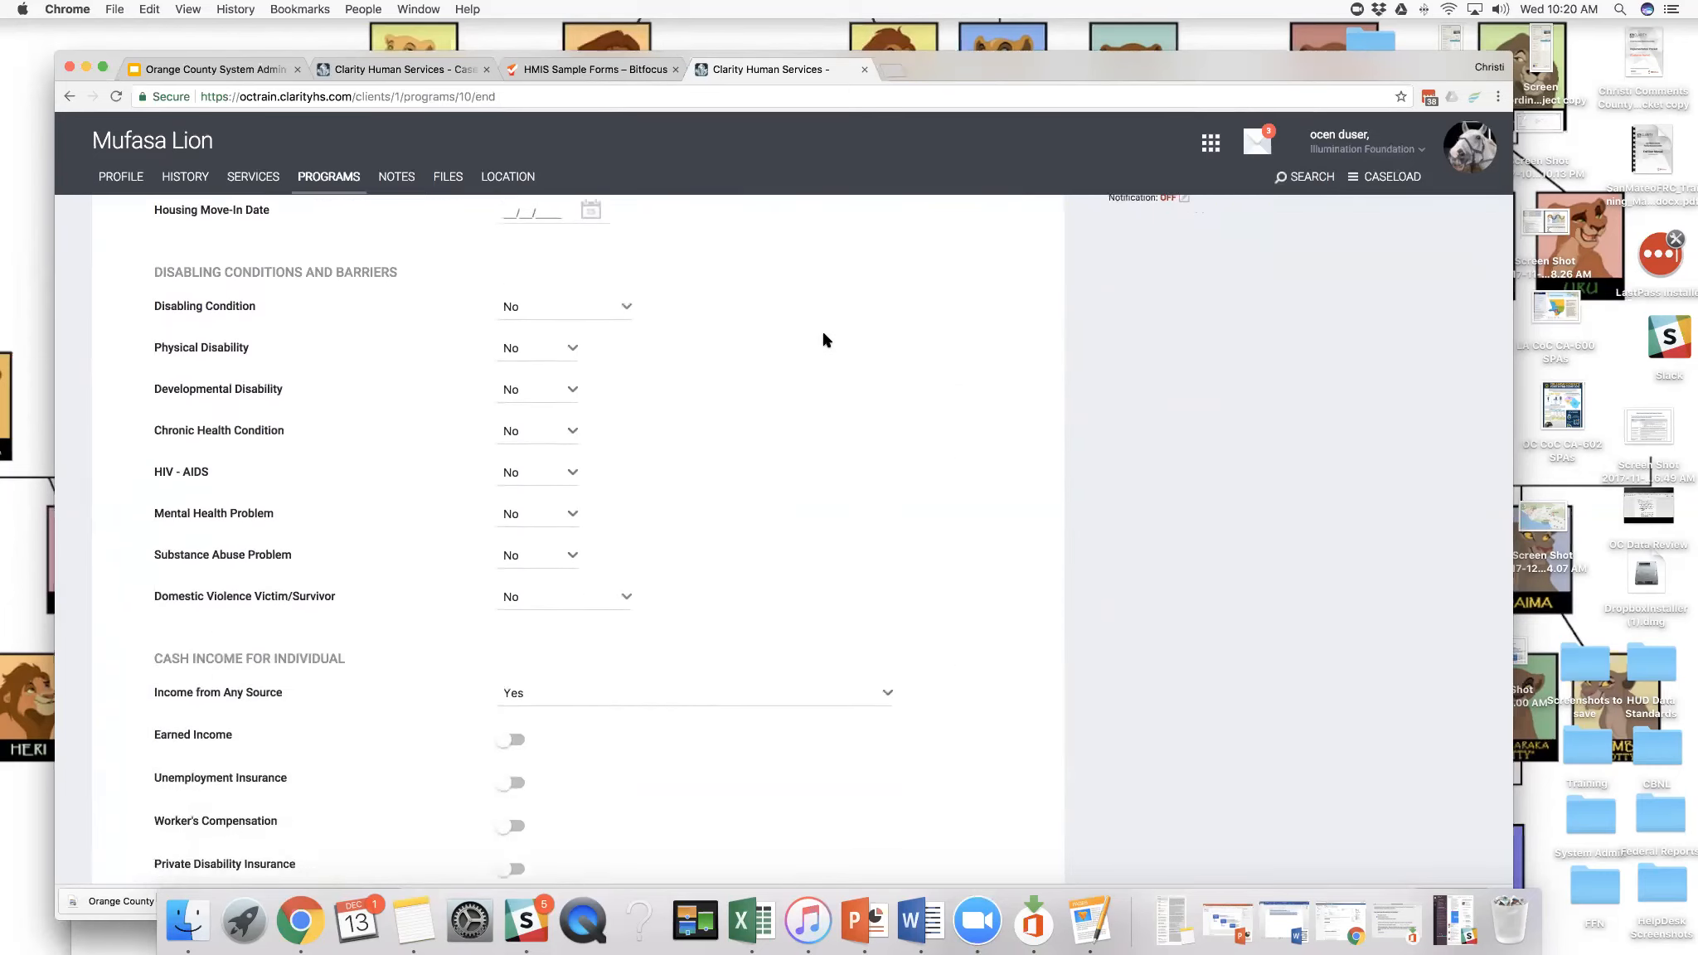
scroll(823, 339, up, 1)
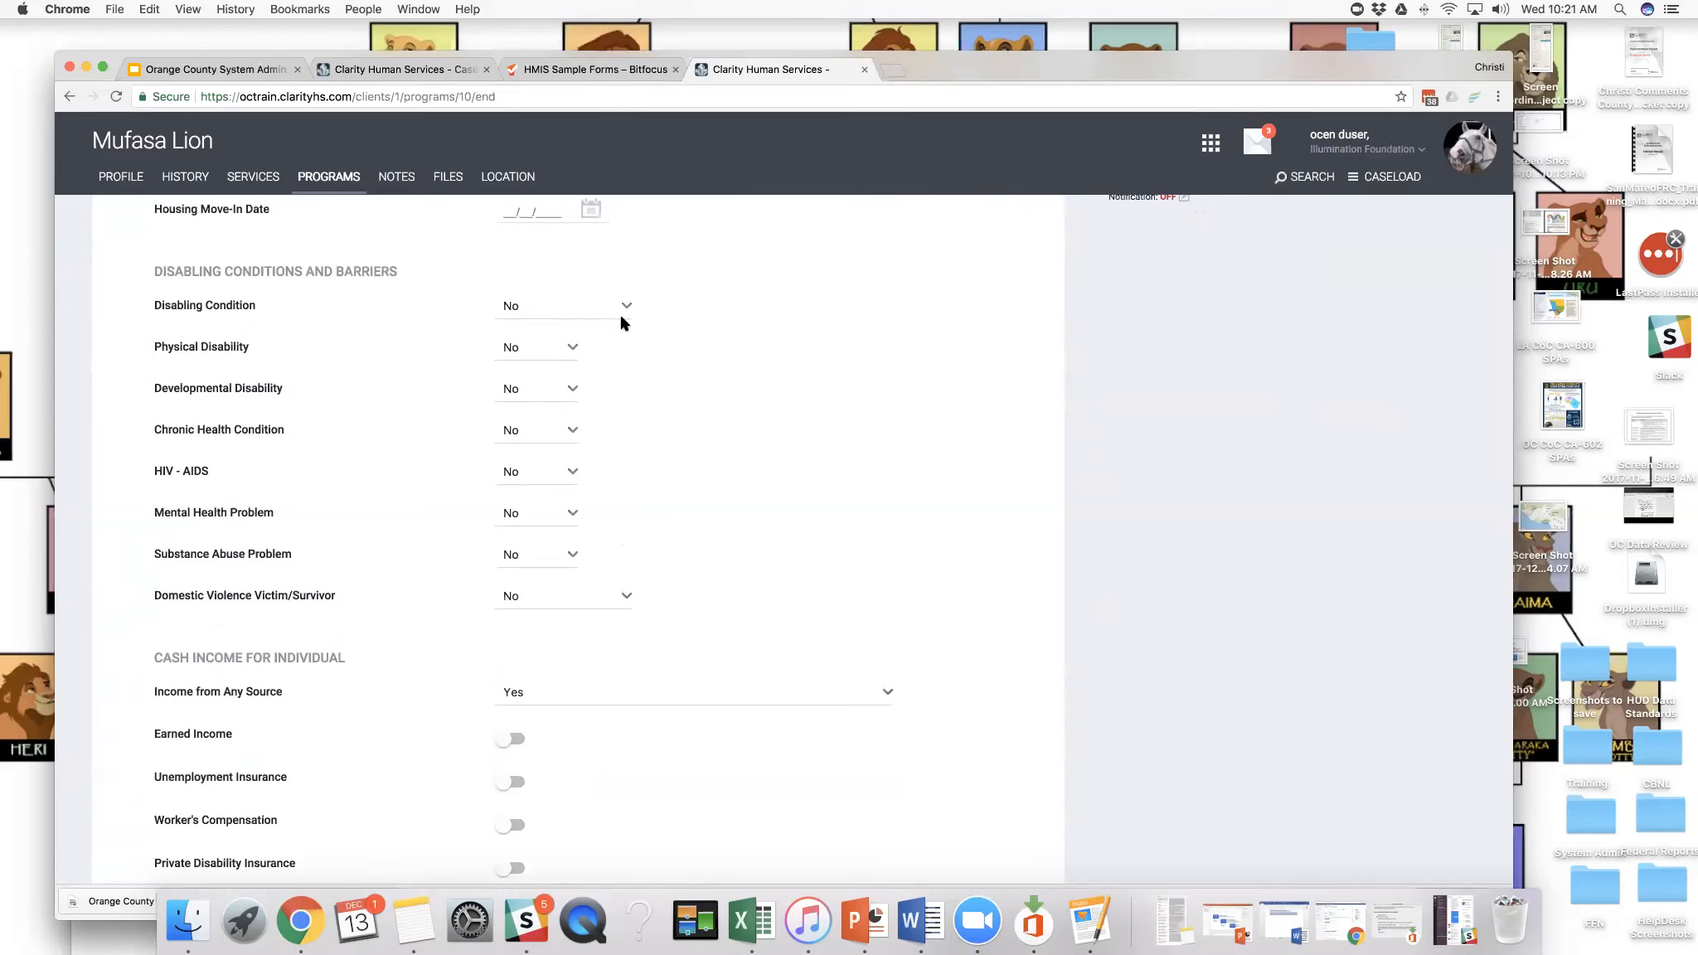
scroll(621, 322, down, 5)
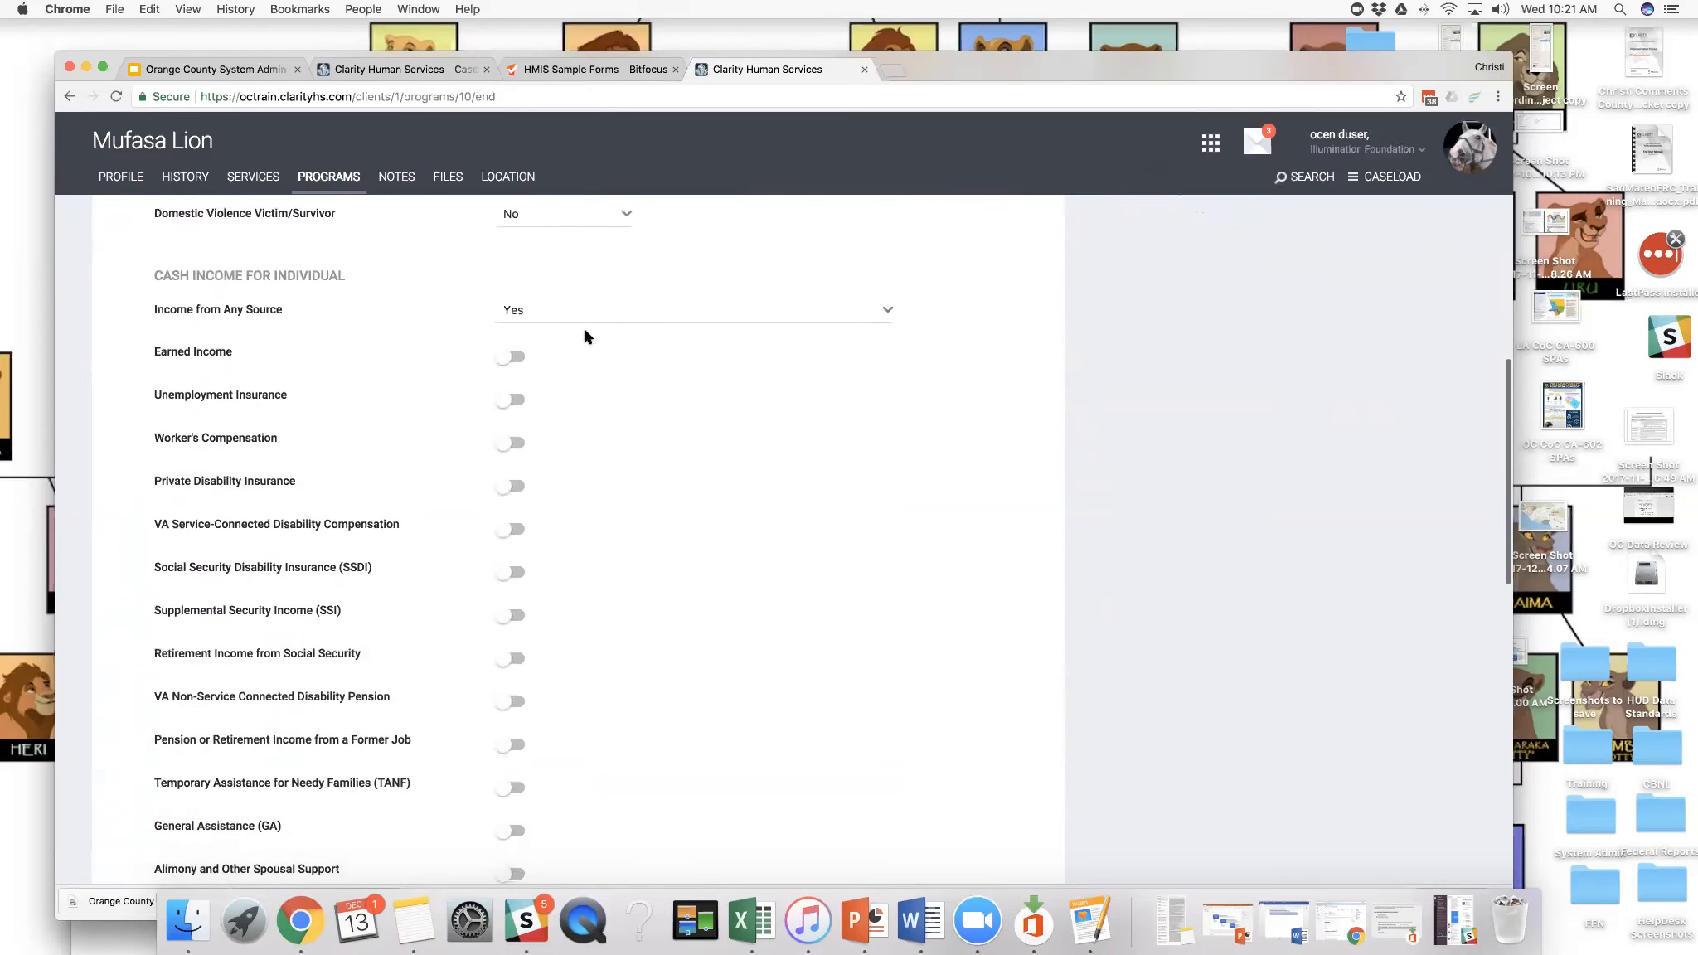
click(519, 364)
click(617, 356)
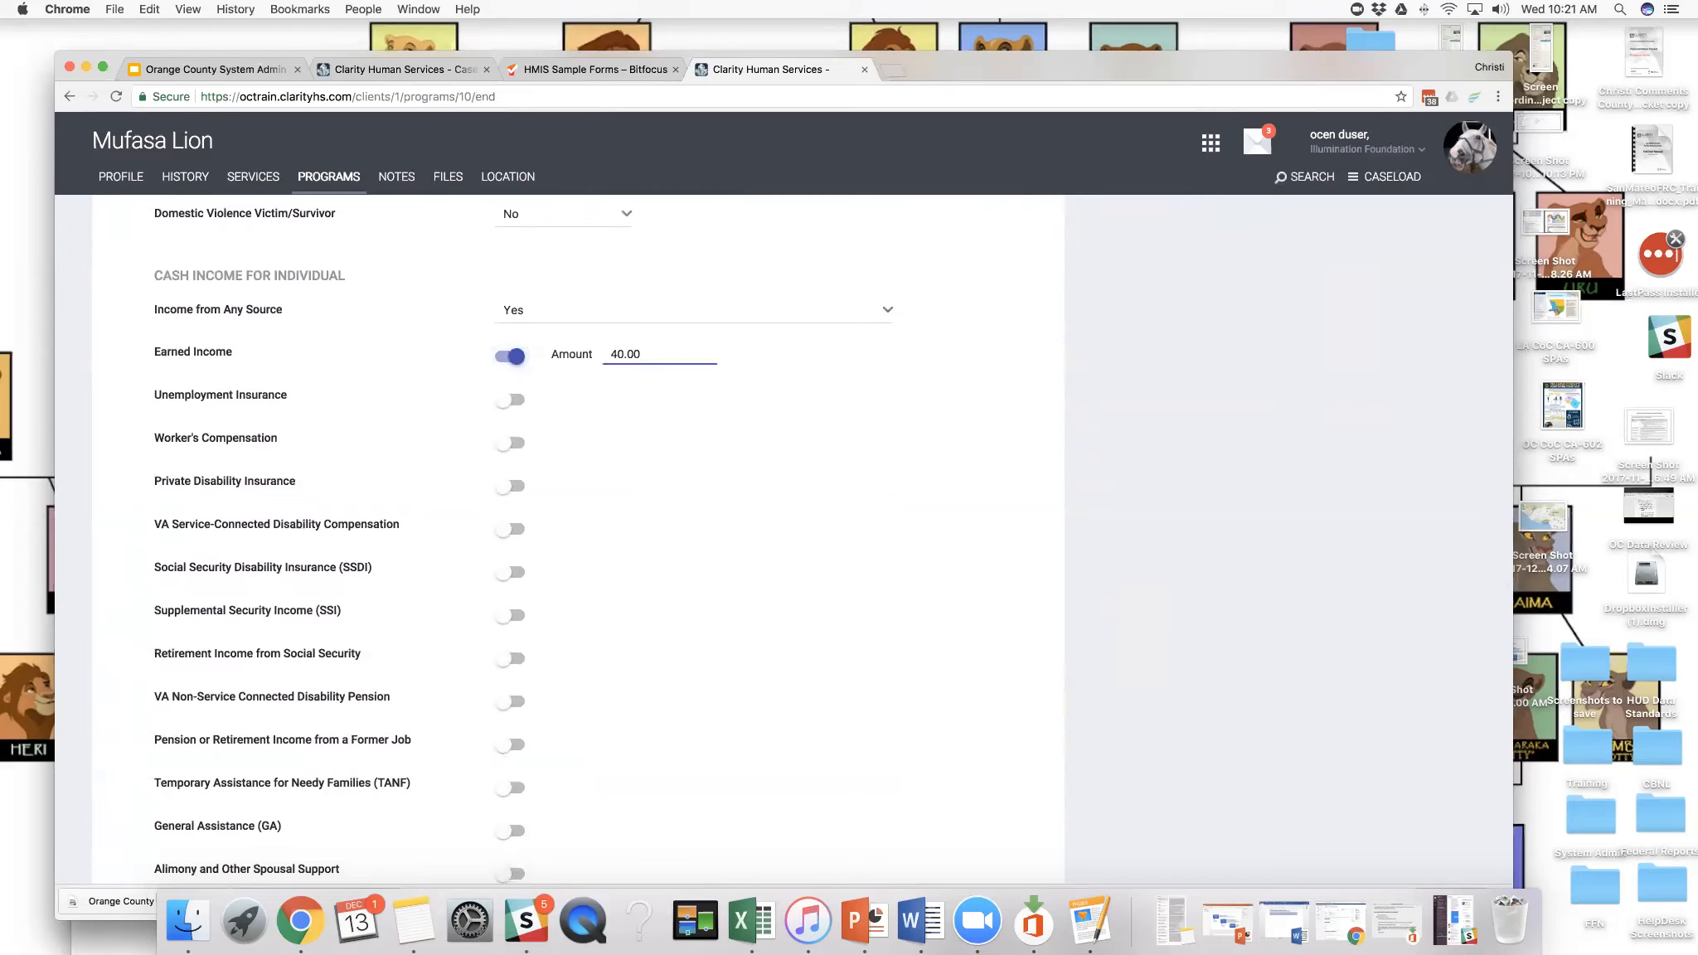
click(635, 485)
- Set the Project Exit Date to 12/13/2017 and Destination to Owned by client, no ongoing housing subsidy
scroll(637, 480, down, 5)
scroll(635, 481, up, 15)
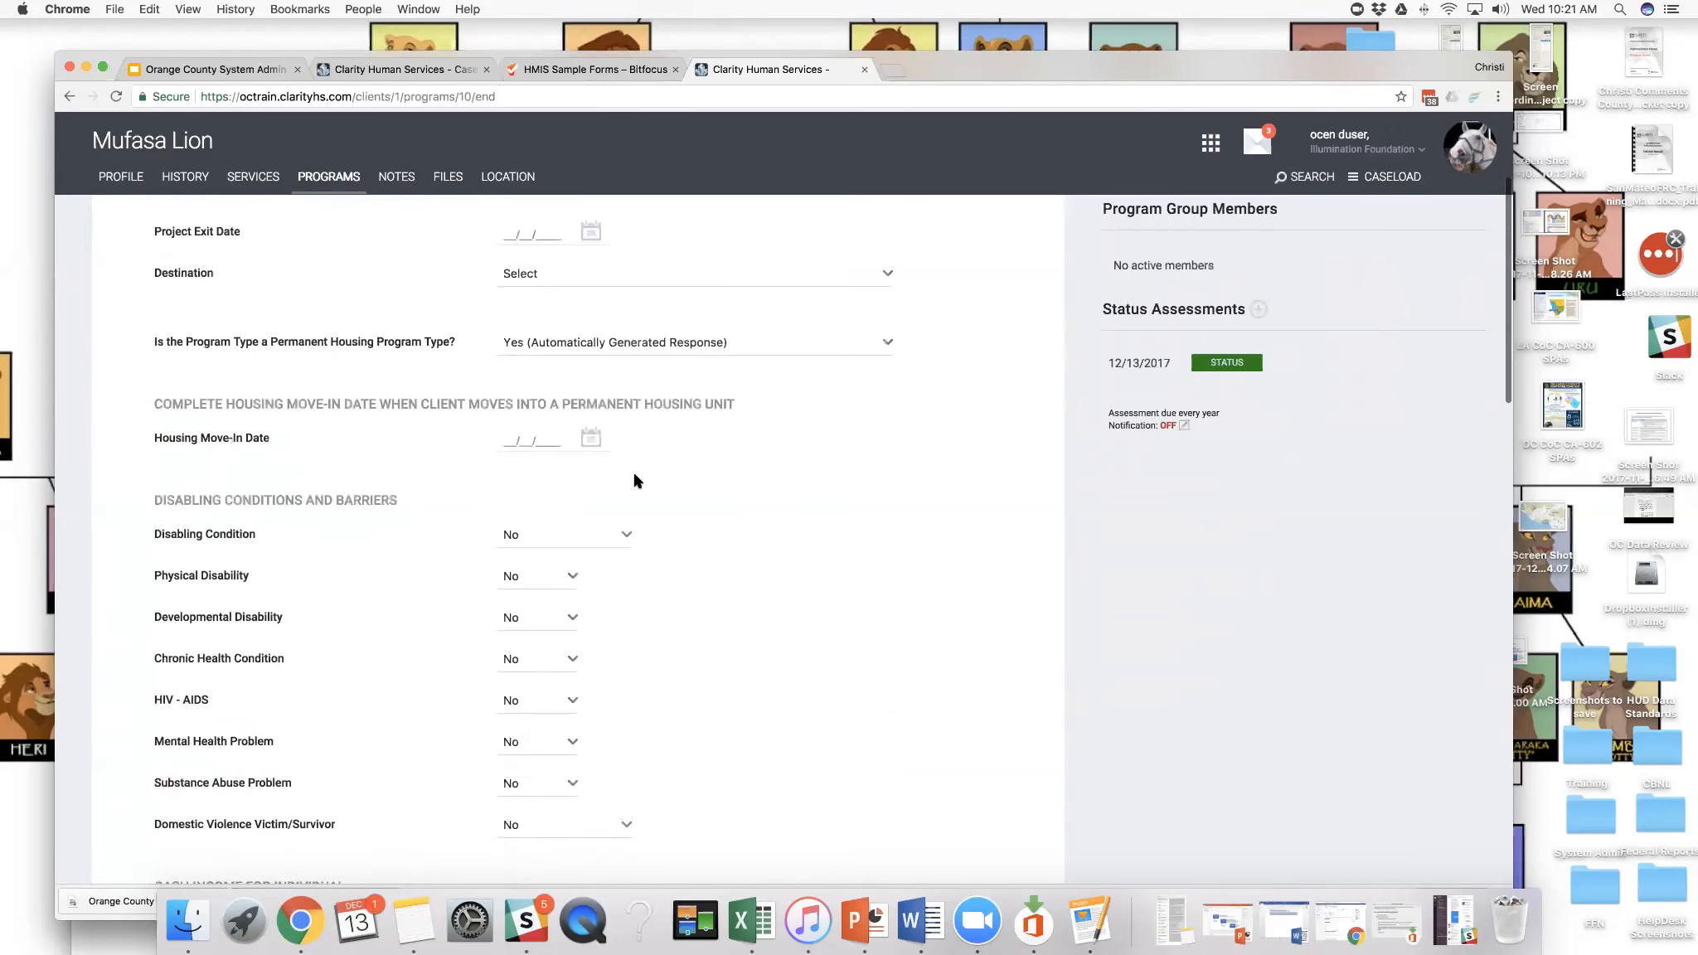
click(589, 450)
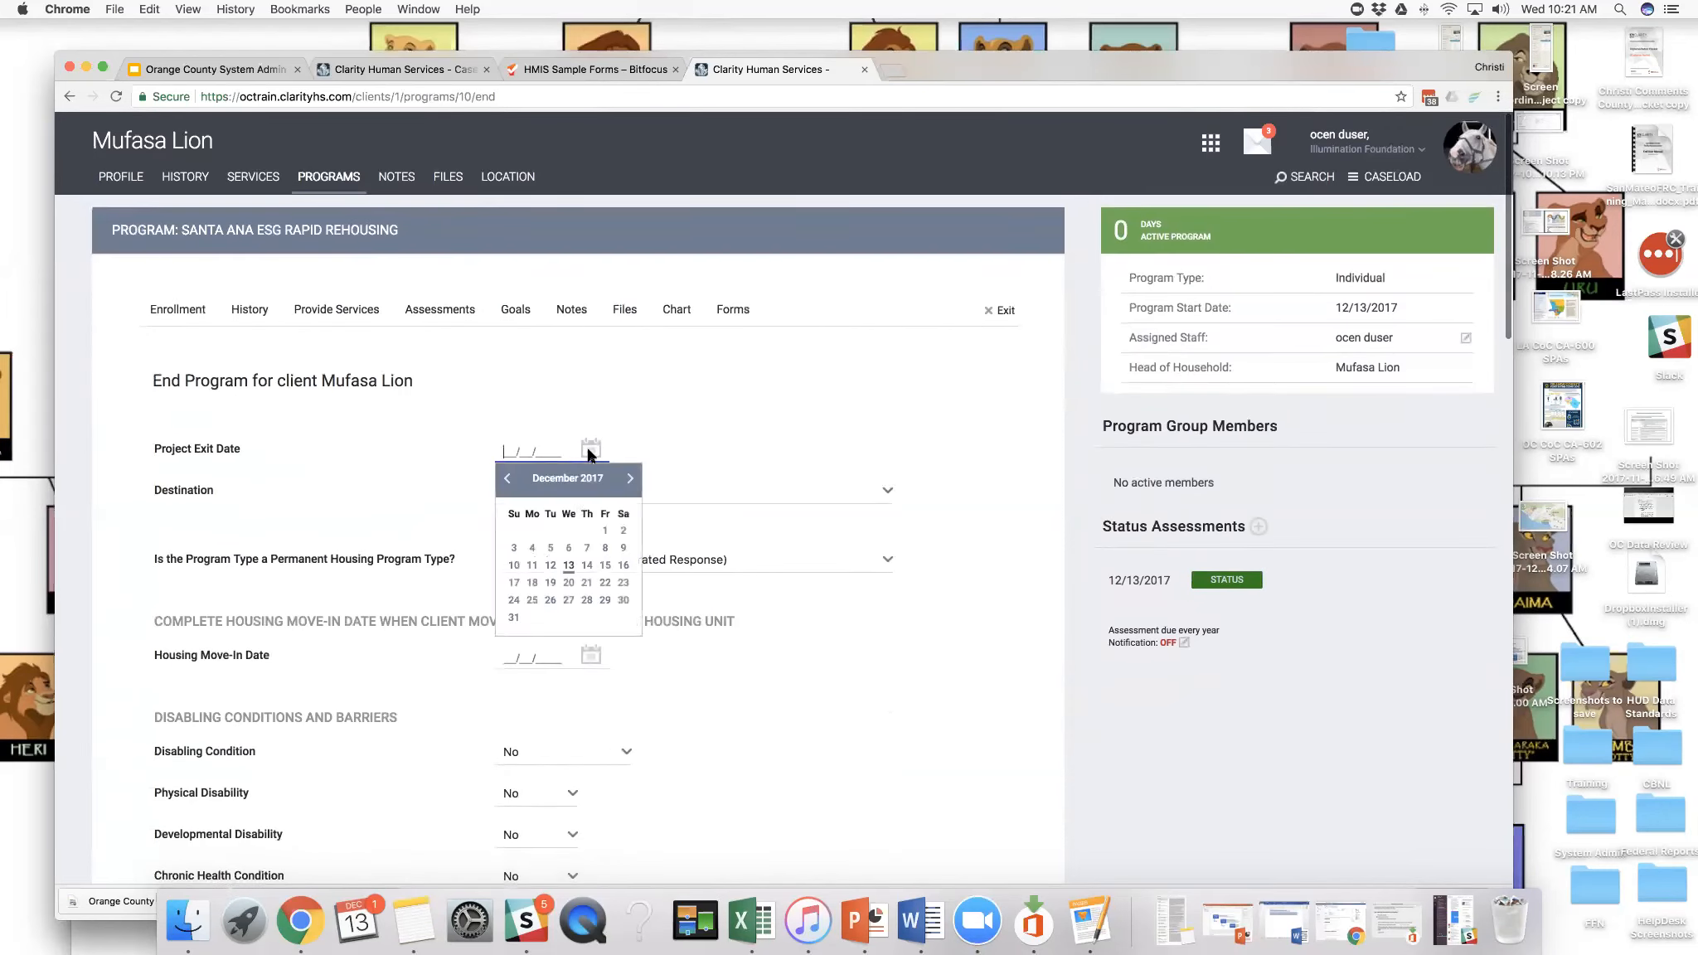
click(568, 568)
click(548, 497)
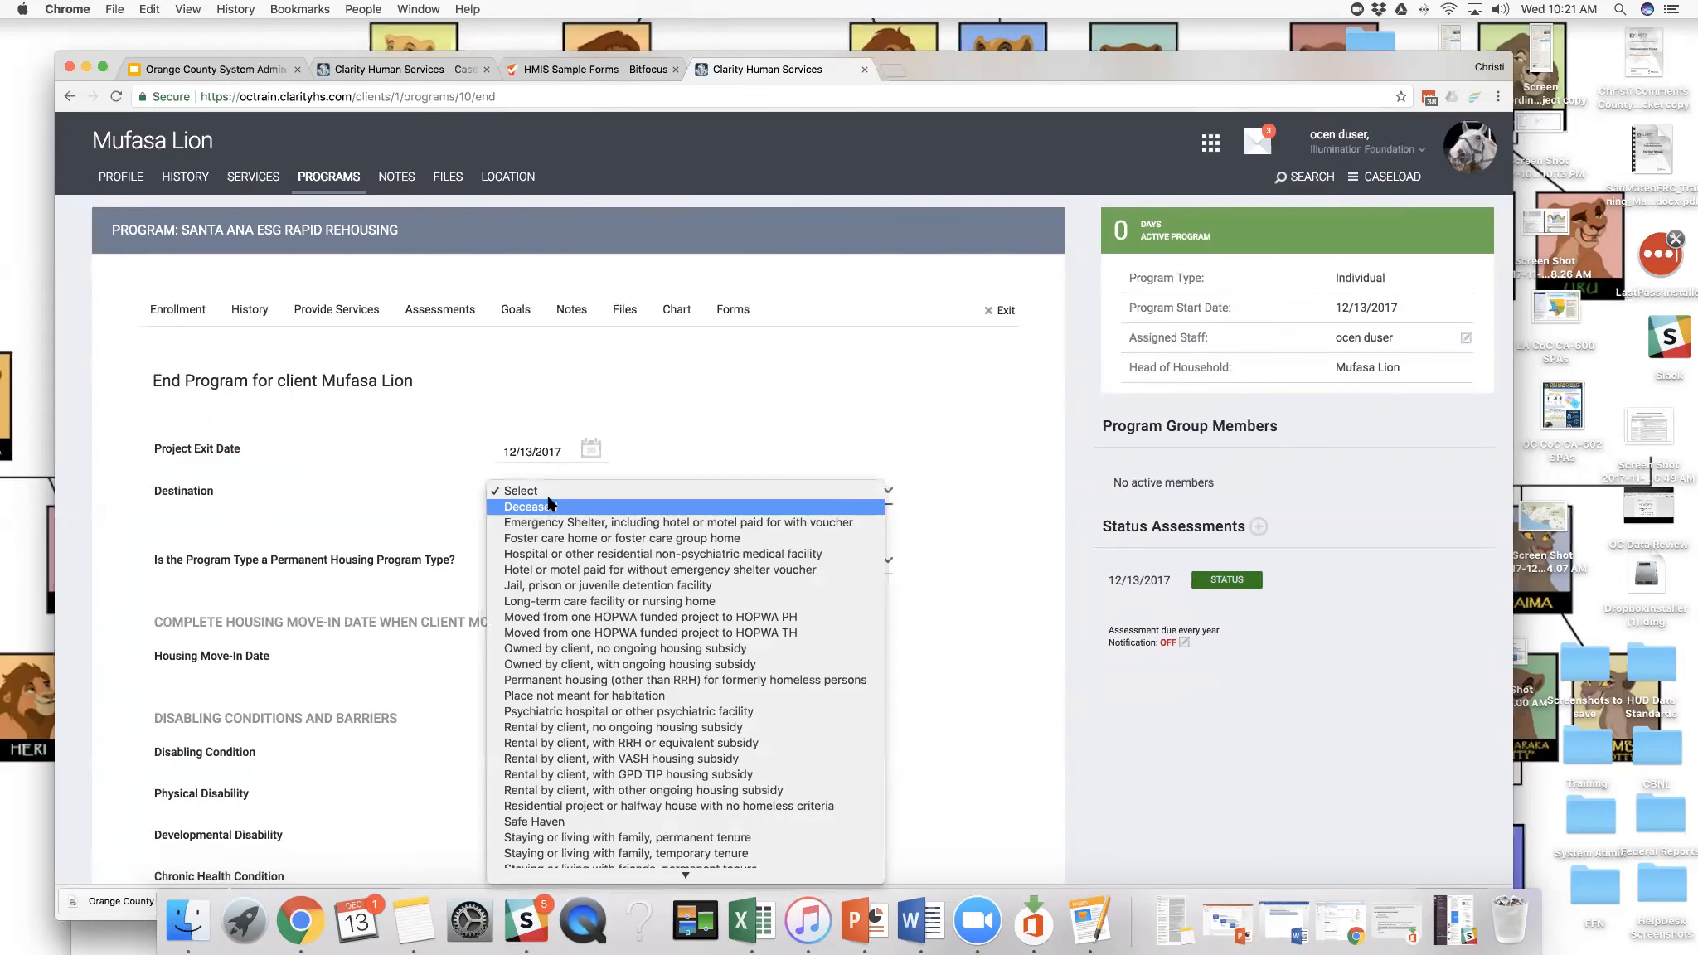
scroll(569, 534, down, 3)
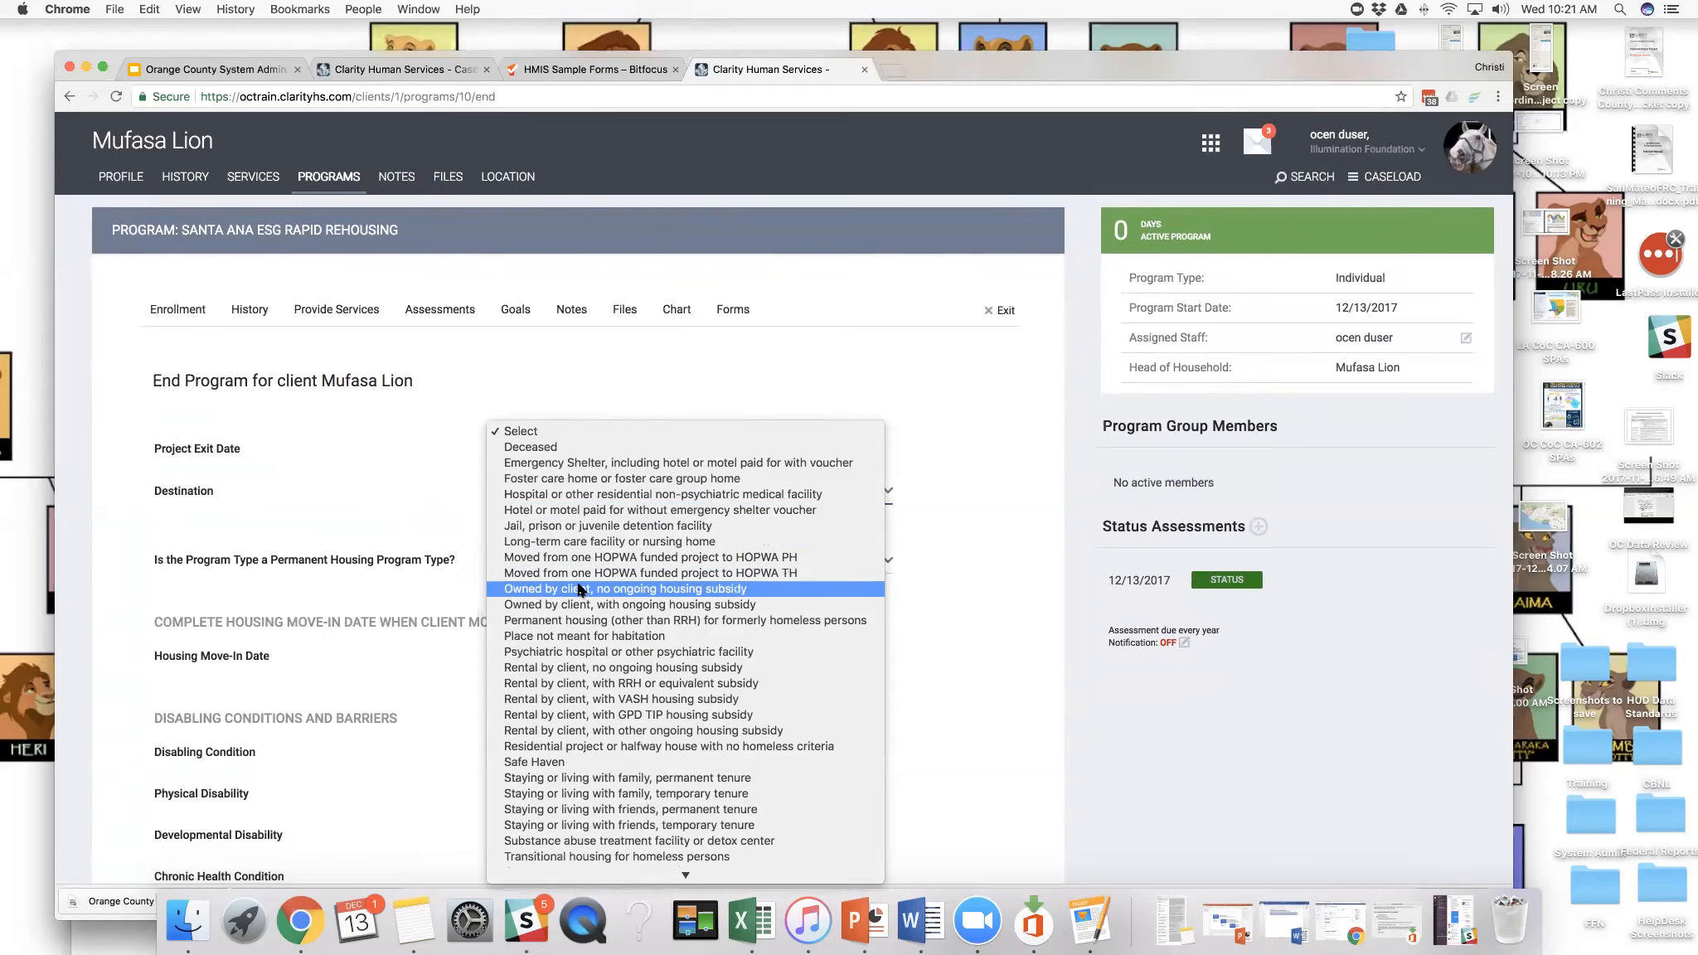
click(618, 586)
- Save and close the completed program exit form
scroll(625, 578, down, 3)
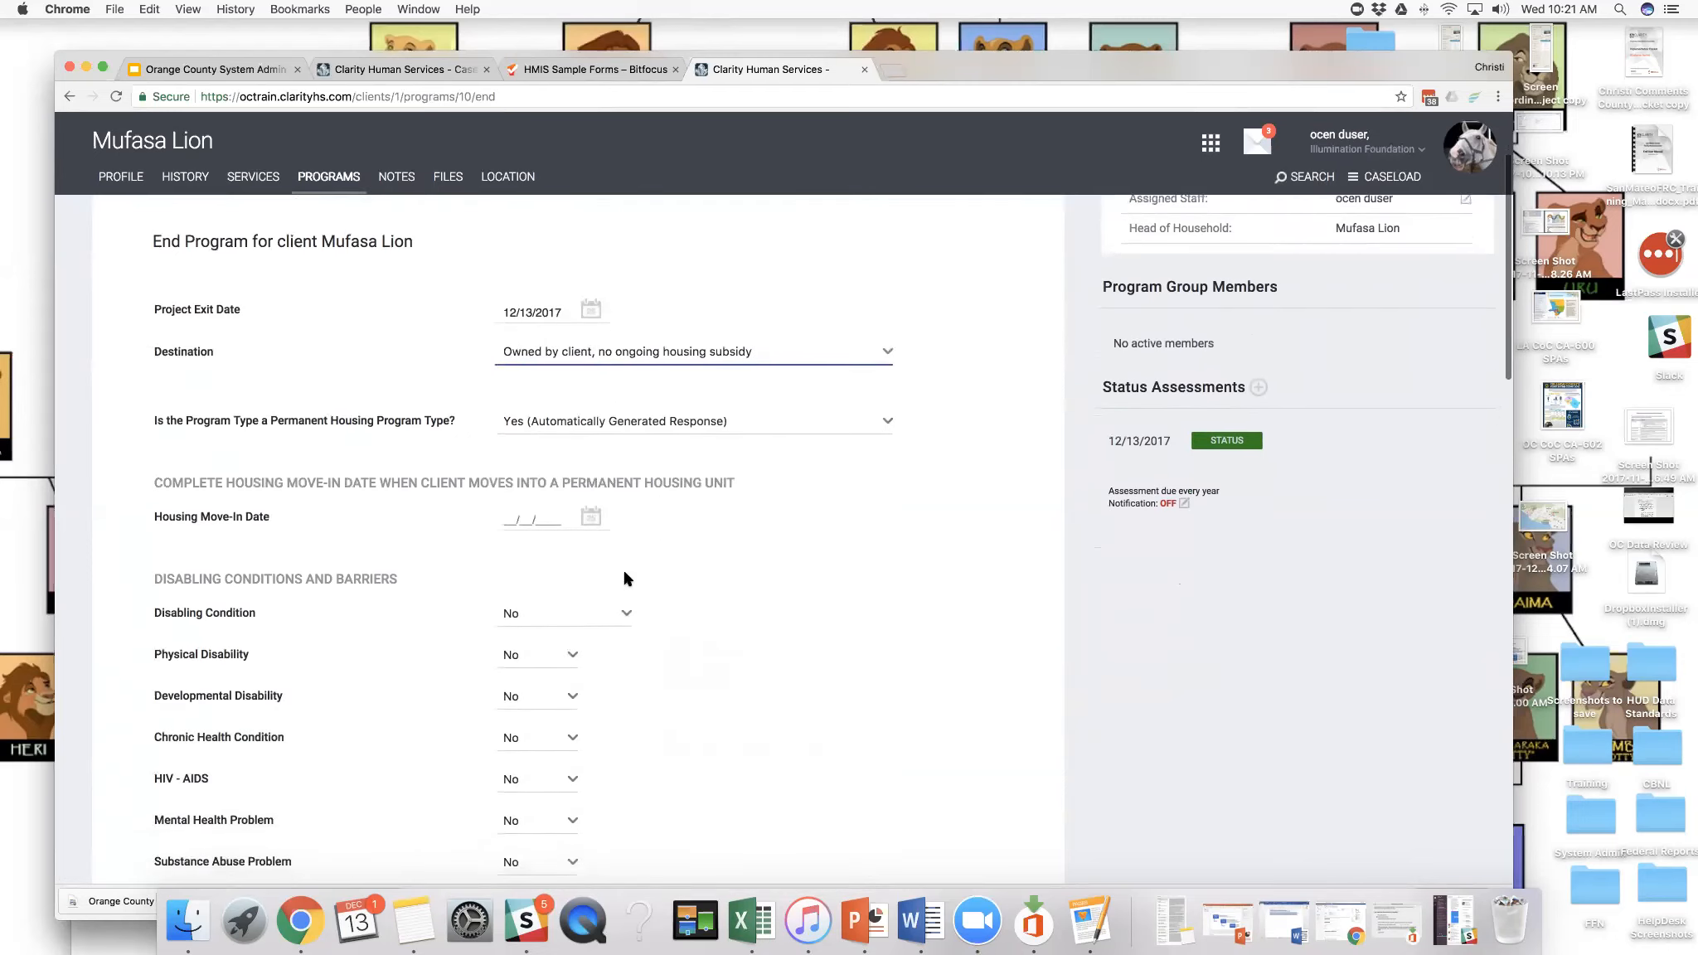
scroll(625, 578, down, 8)
scroll(625, 578, down, 8)
scroll(625, 578, down, 5)
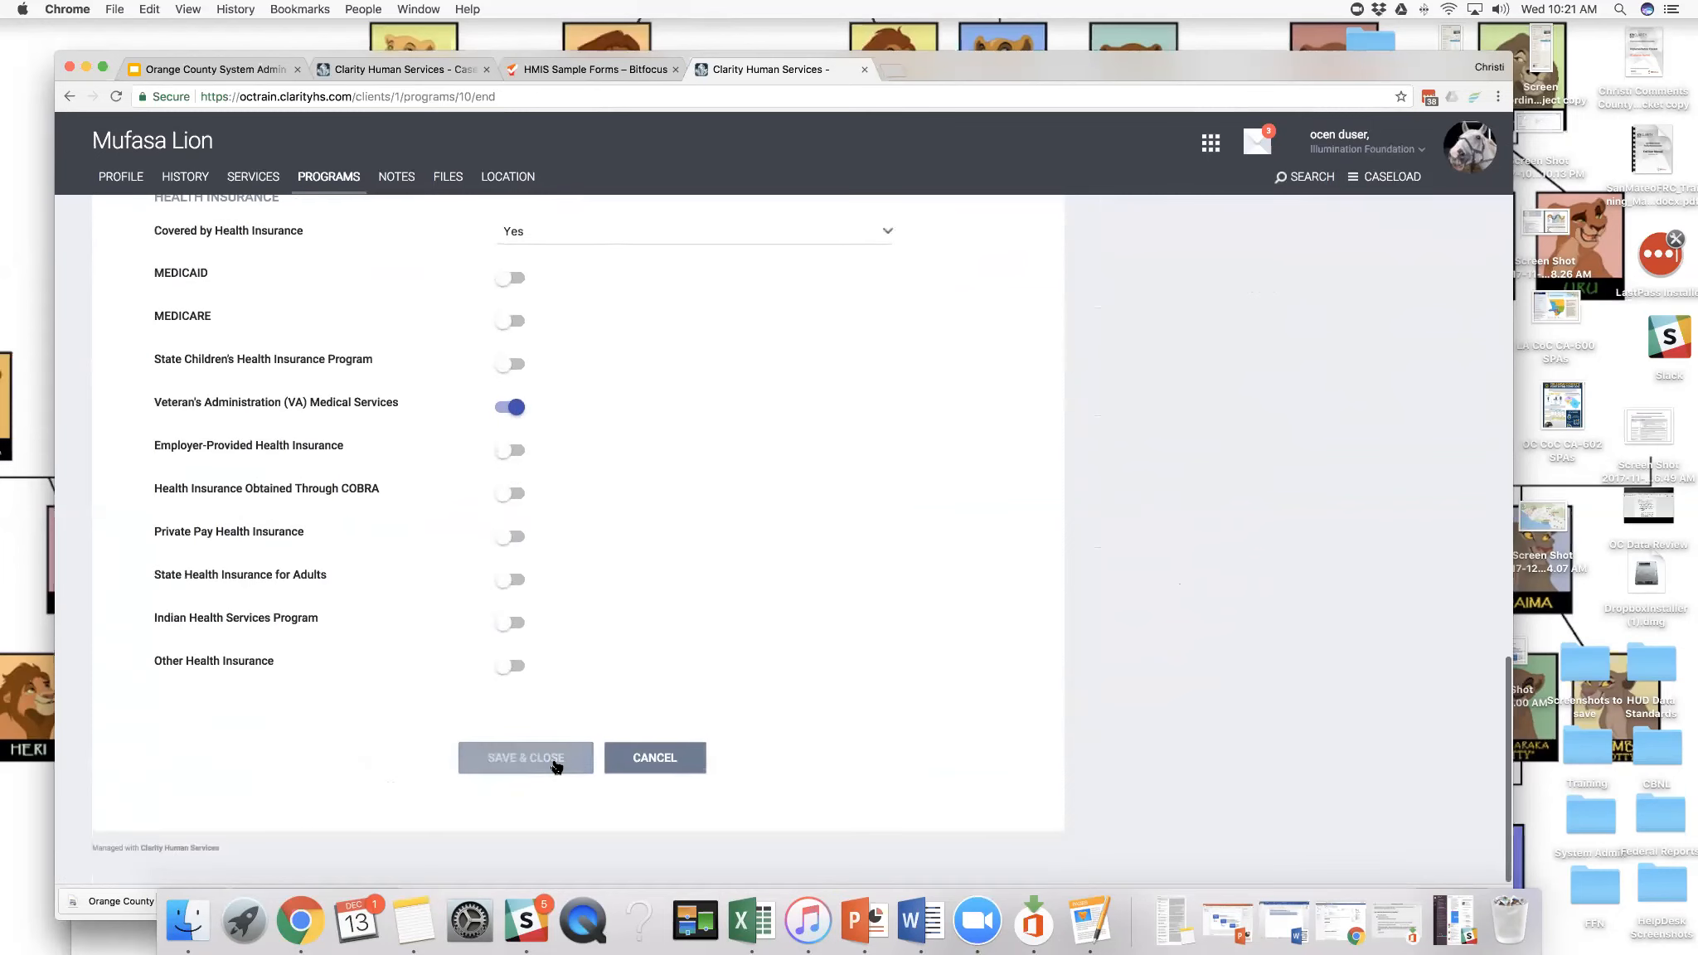
click(554, 764)
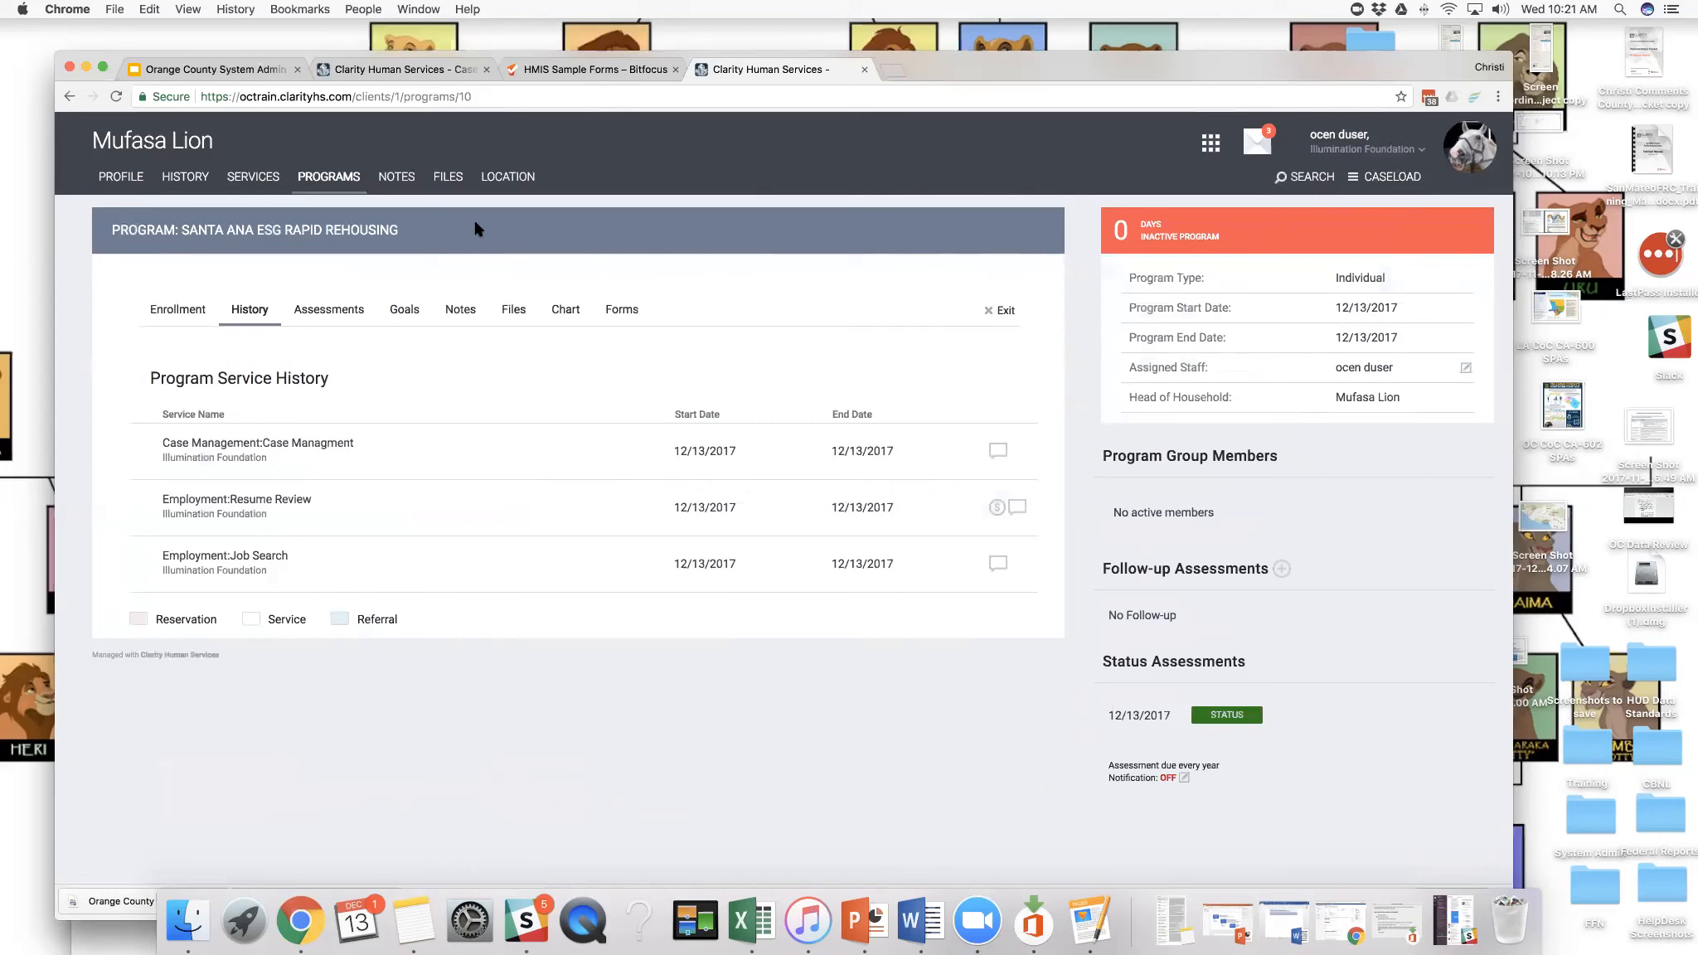
- Reopen the exit form of the ended Santa Ana ESG Rapid Rehousing enrollment from the client's program history
click(142, 178)
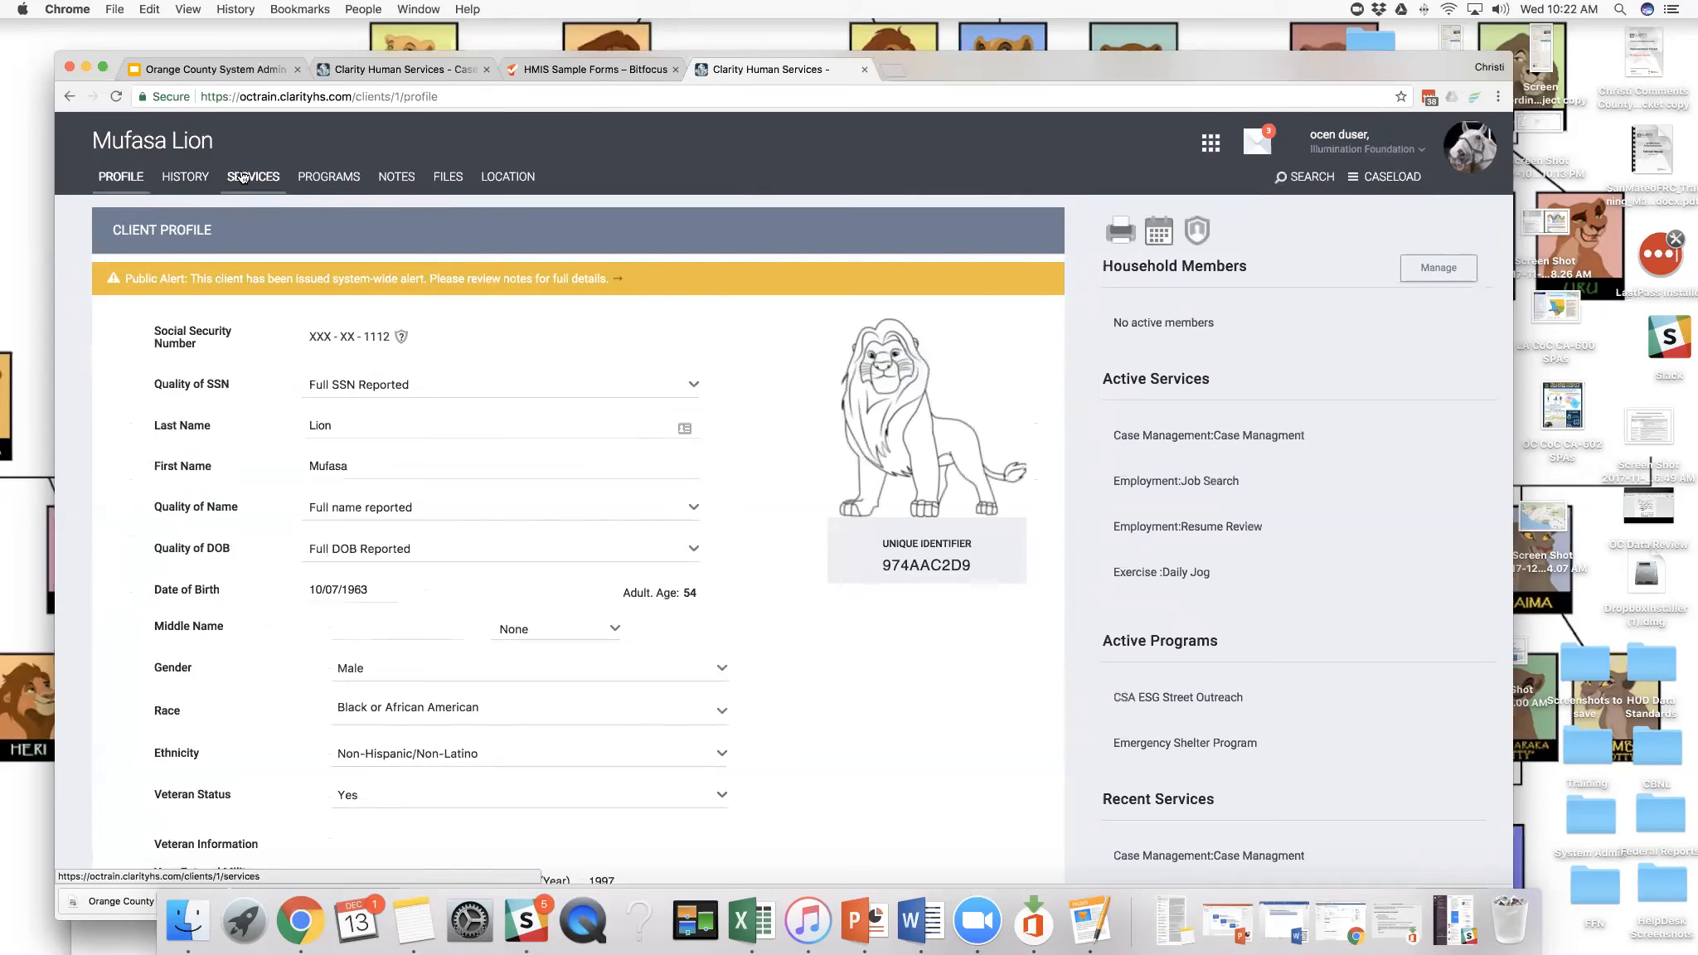
click(316, 181)
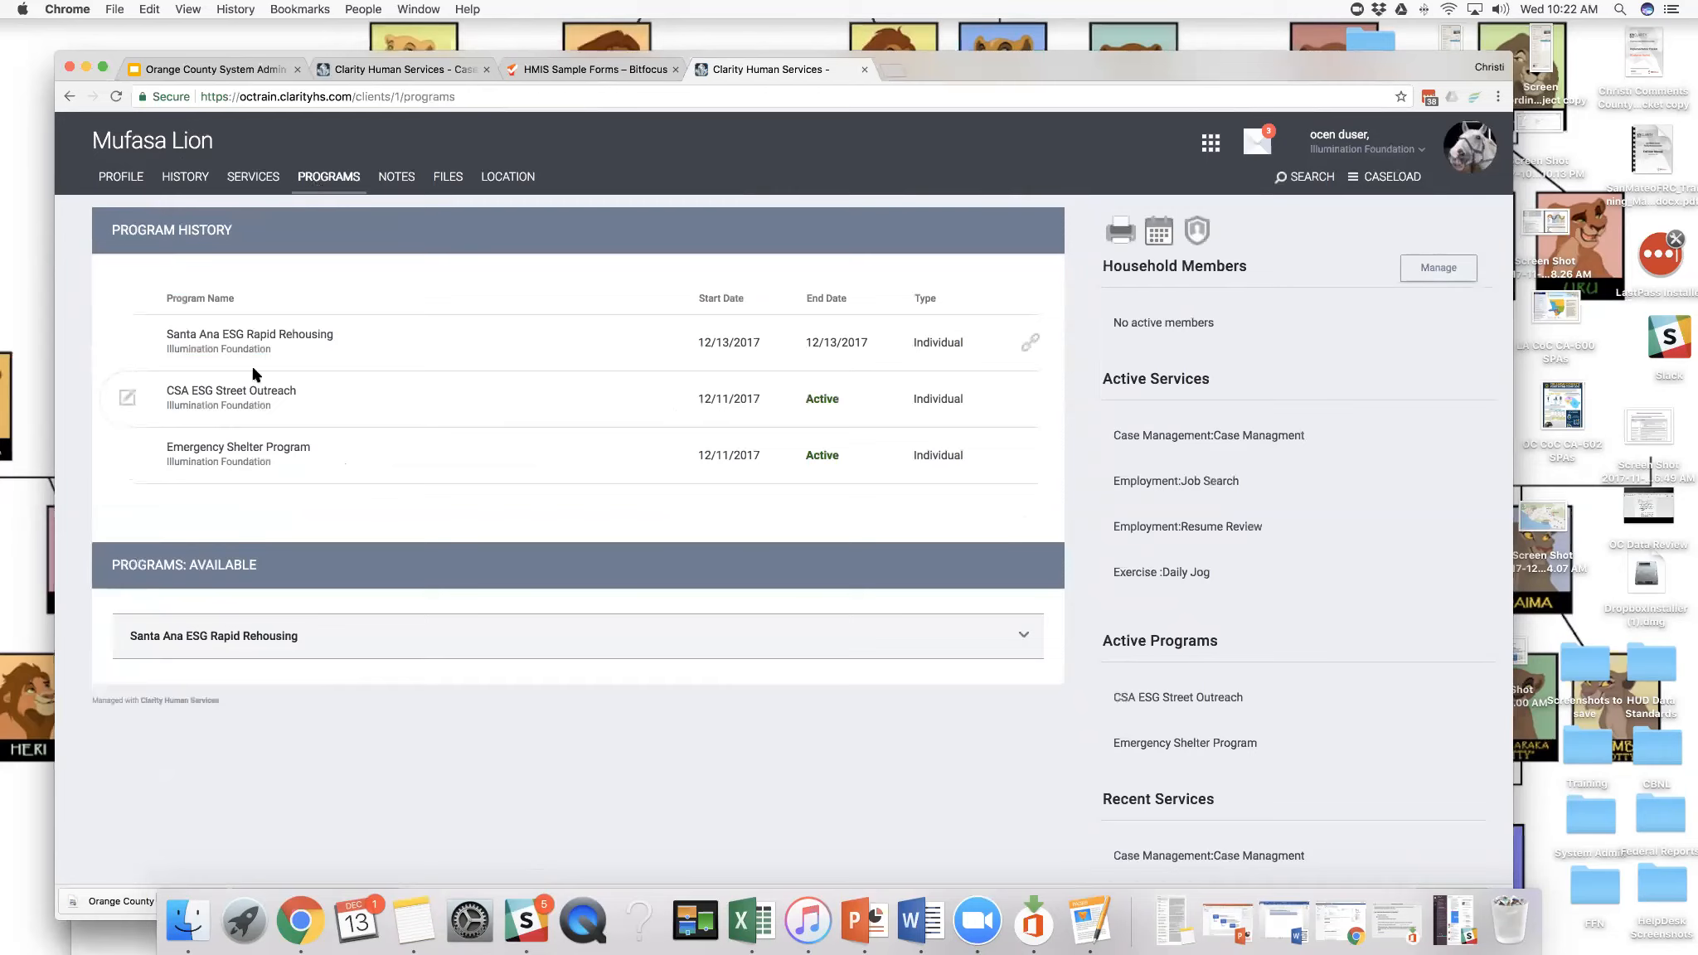
click(128, 345)
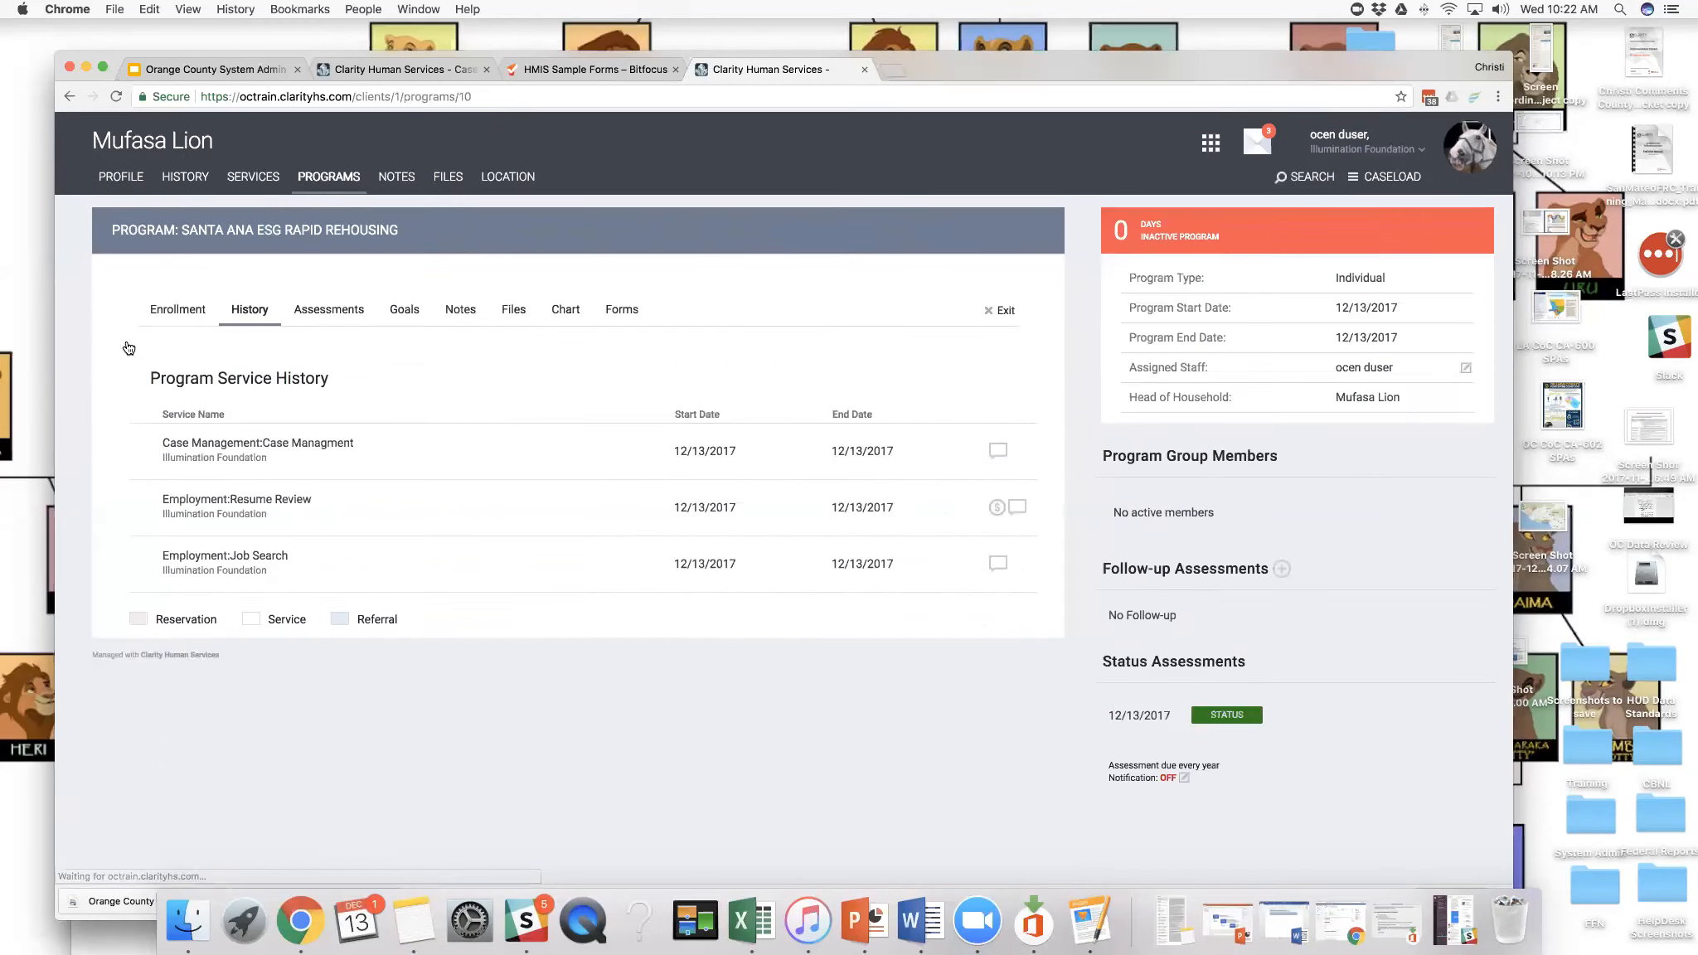
click(1003, 312)
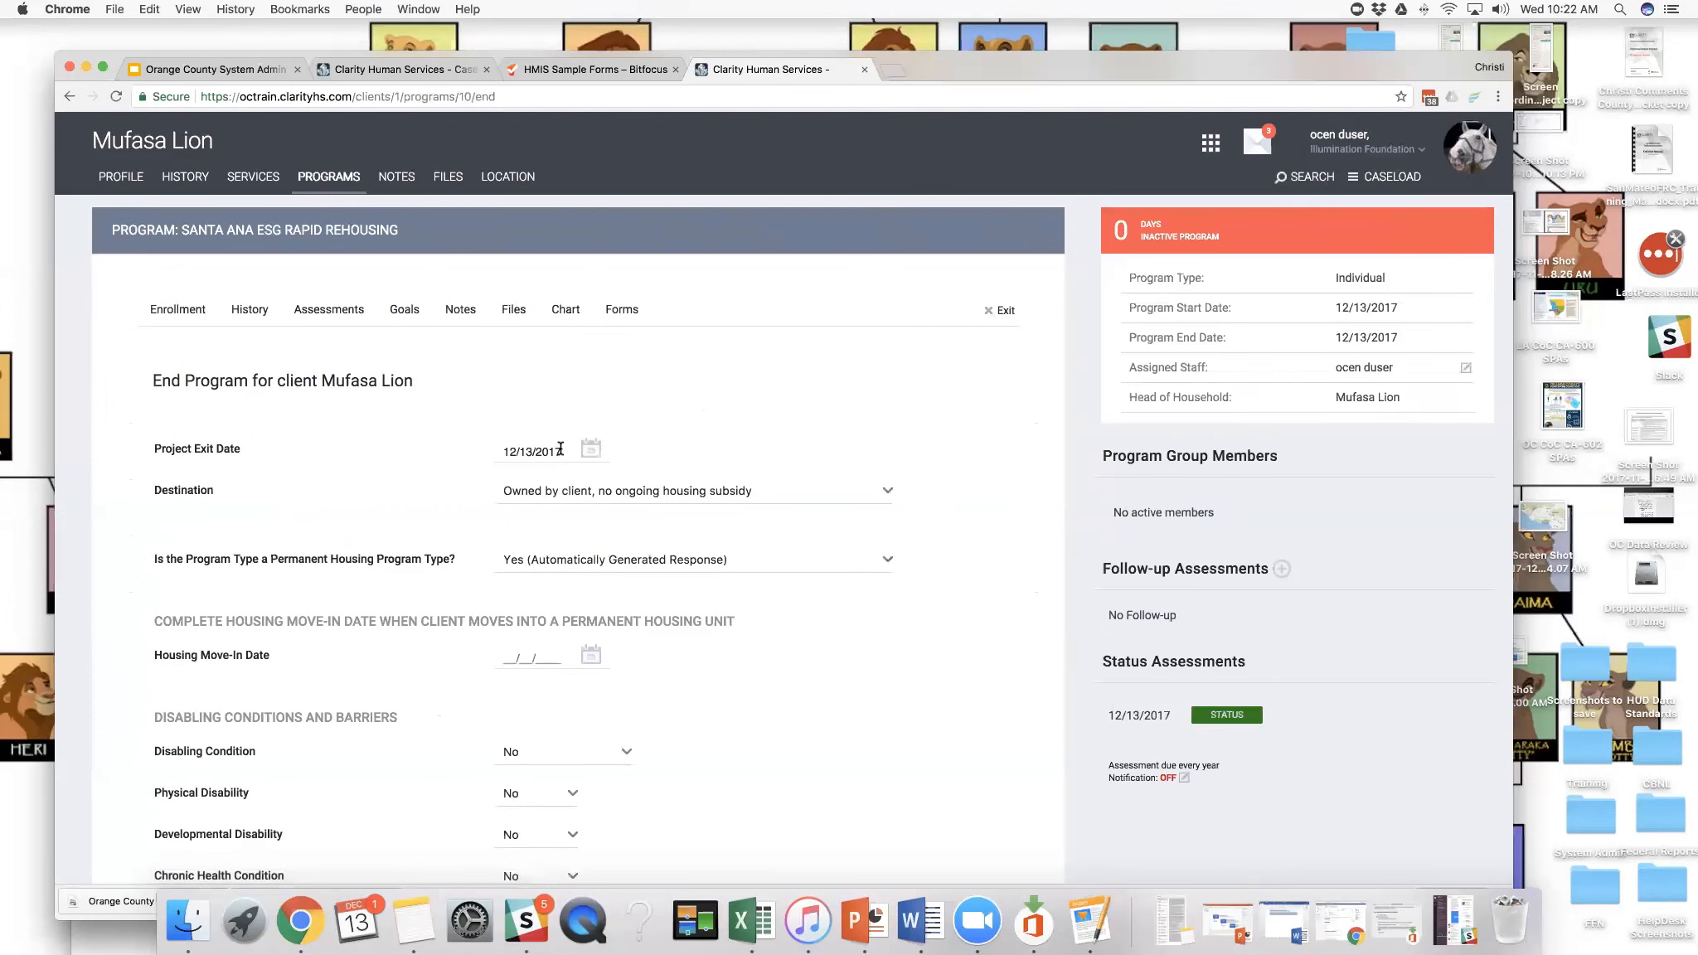
- Clear the Project Exit Date to reactivate the enrollment and save the changes
click(527, 450)
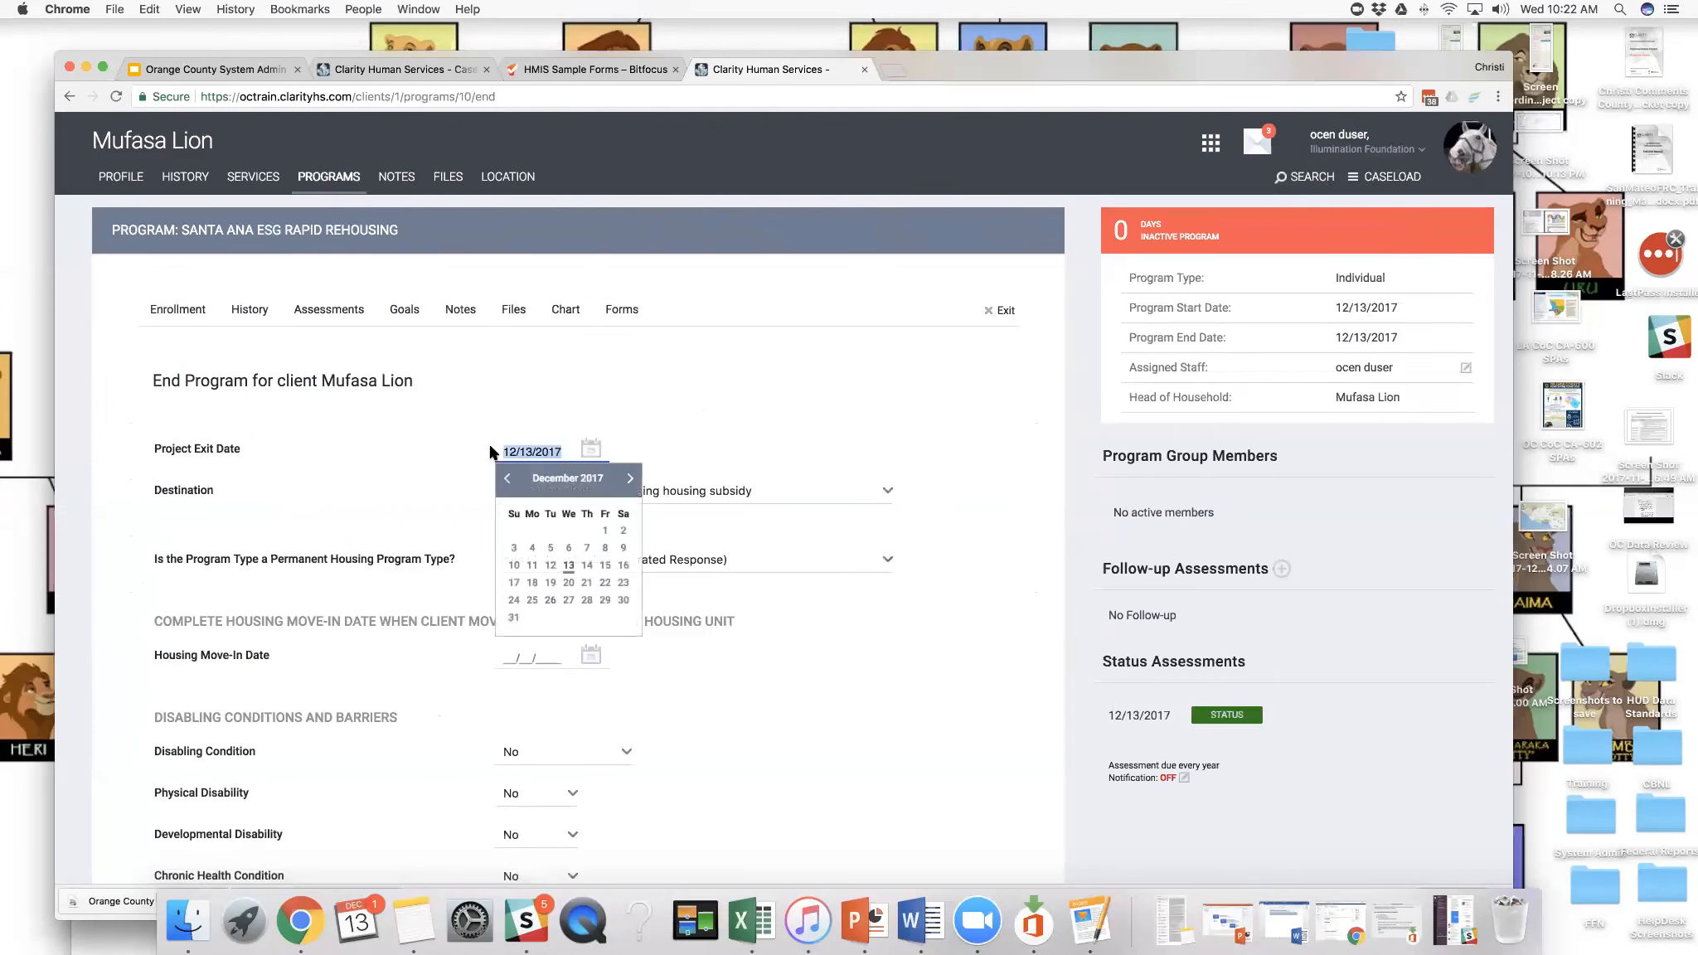
key(BackSpace)
click(554, 406)
scroll(555, 405, down, 15)
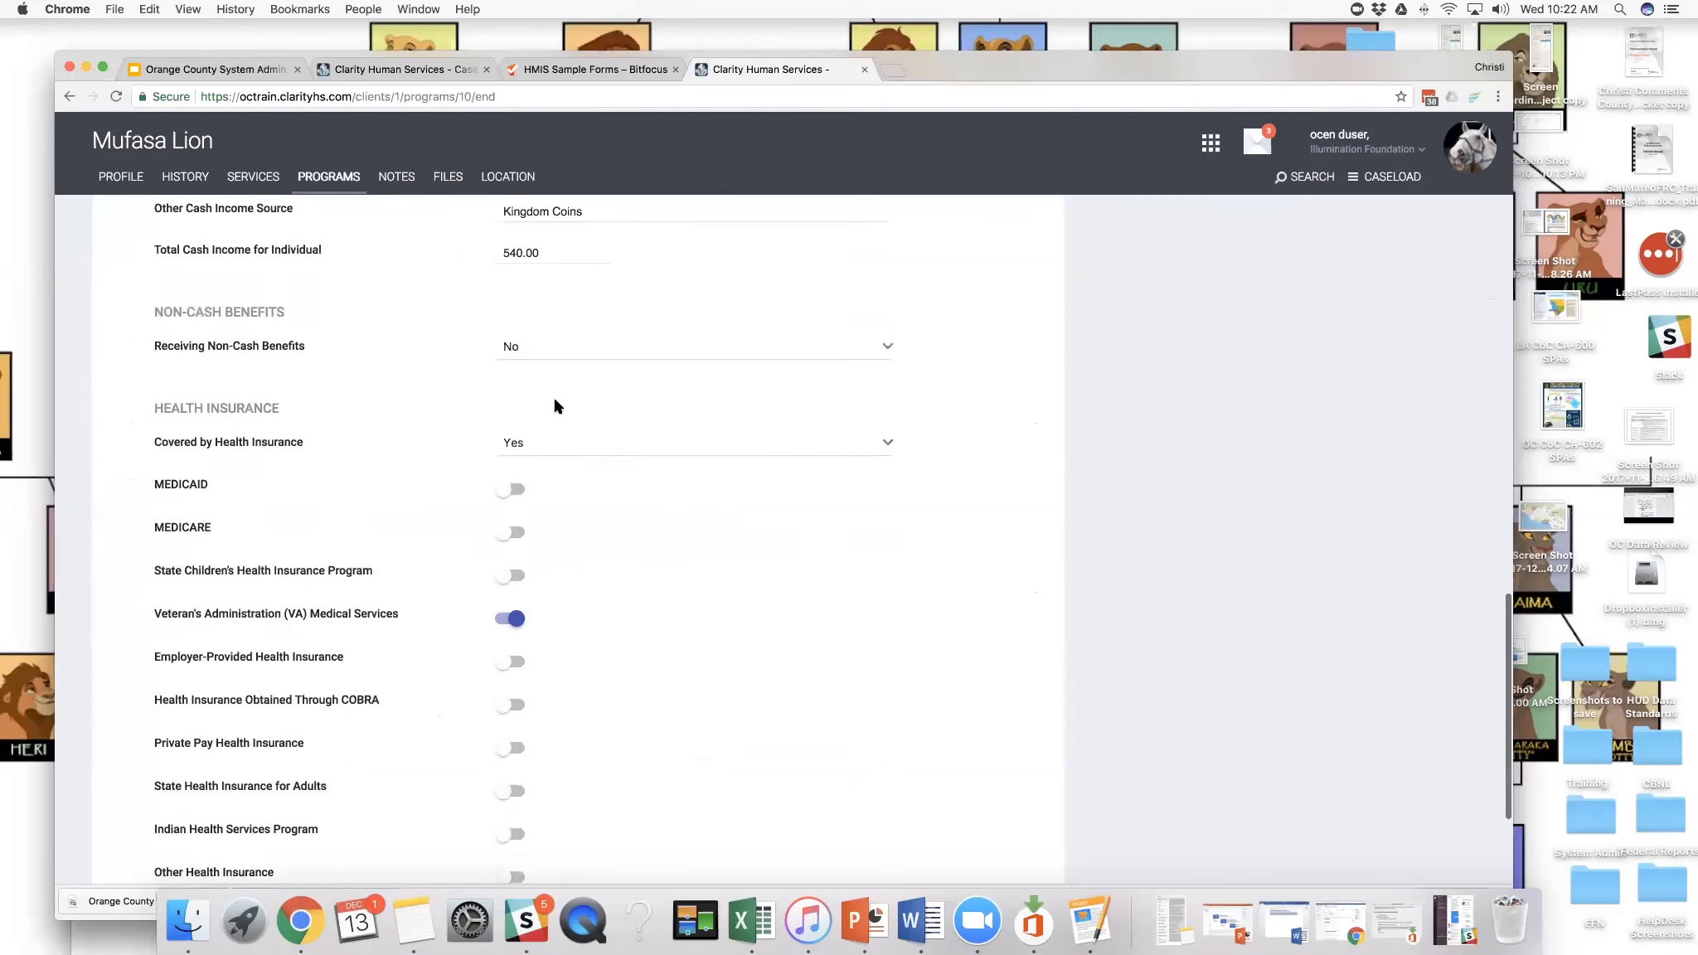
scroll(555, 405, down, 3)
click(535, 751)
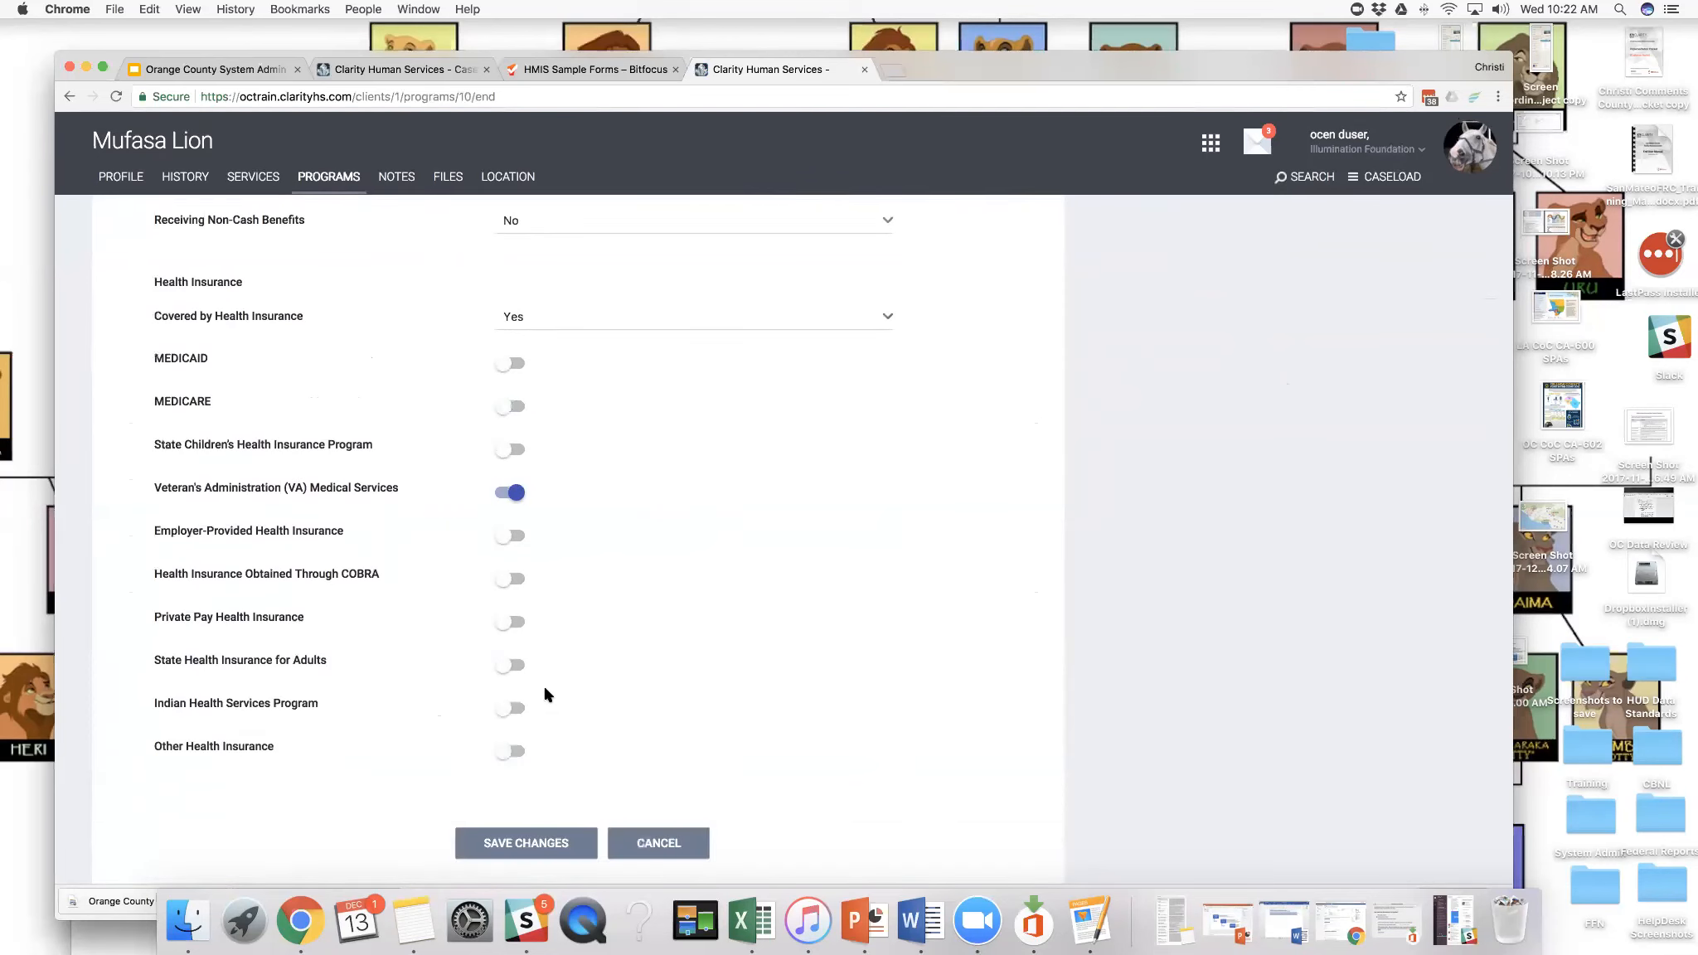
- Check the Santa Ana ESG Rapid Rehousing enrollment's status in the client's program history
scroll(546, 695, up, 15)
scroll(546, 695, up, 15)
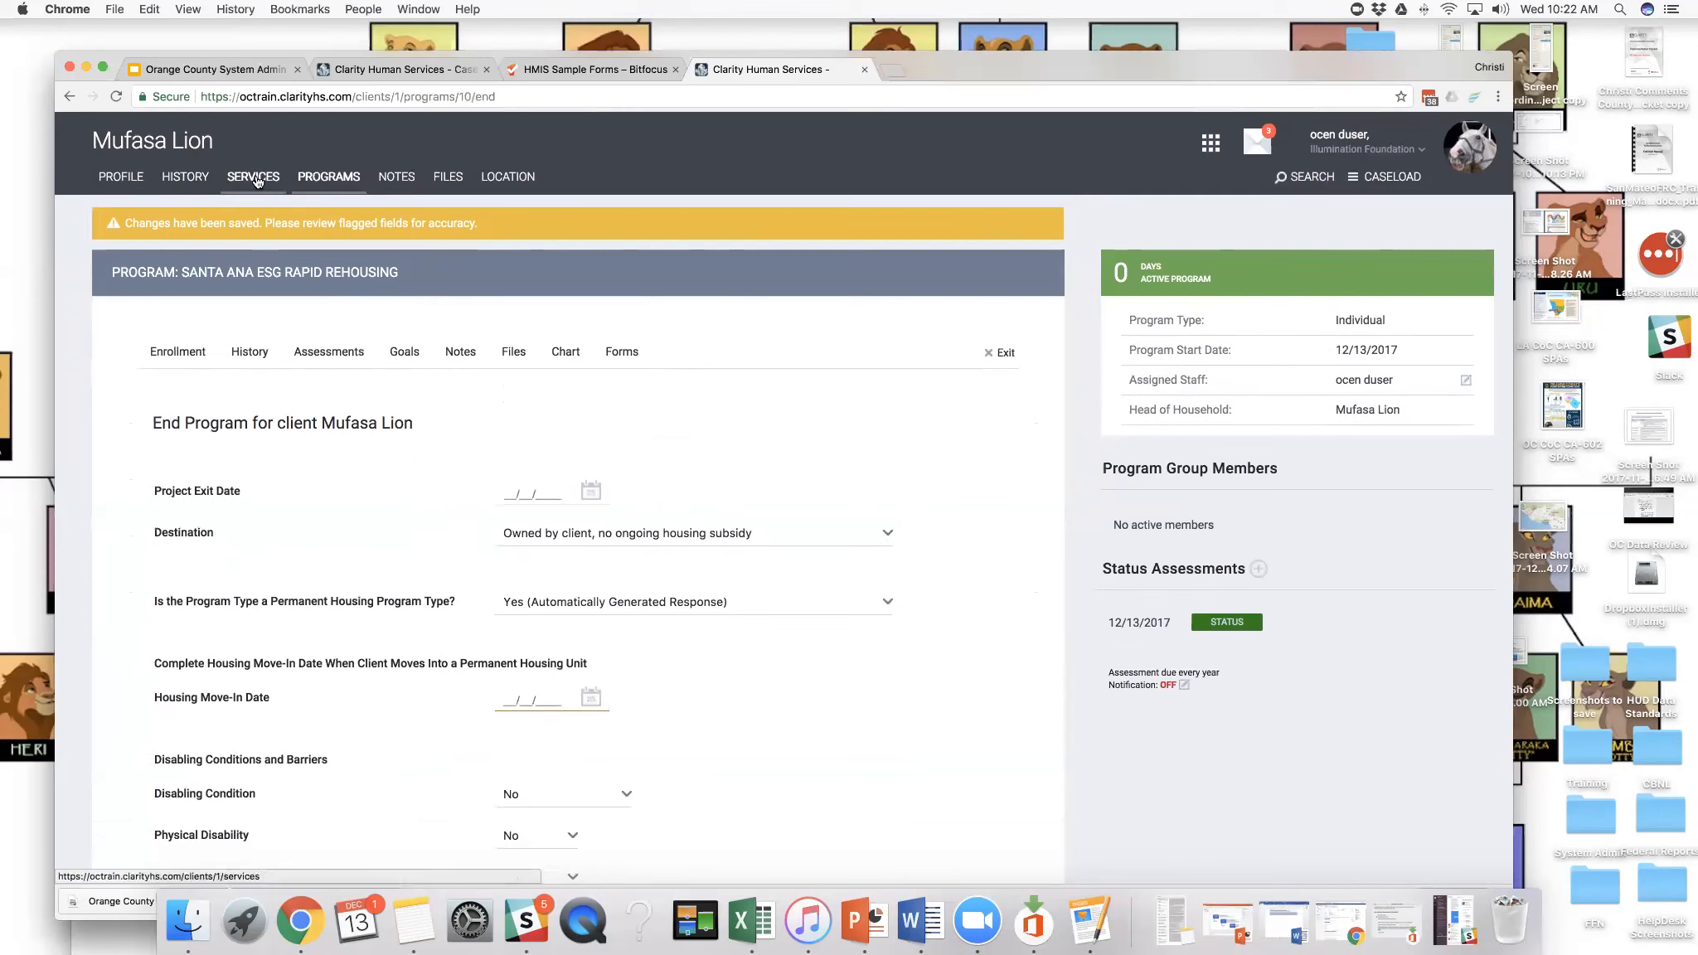
click(325, 179)
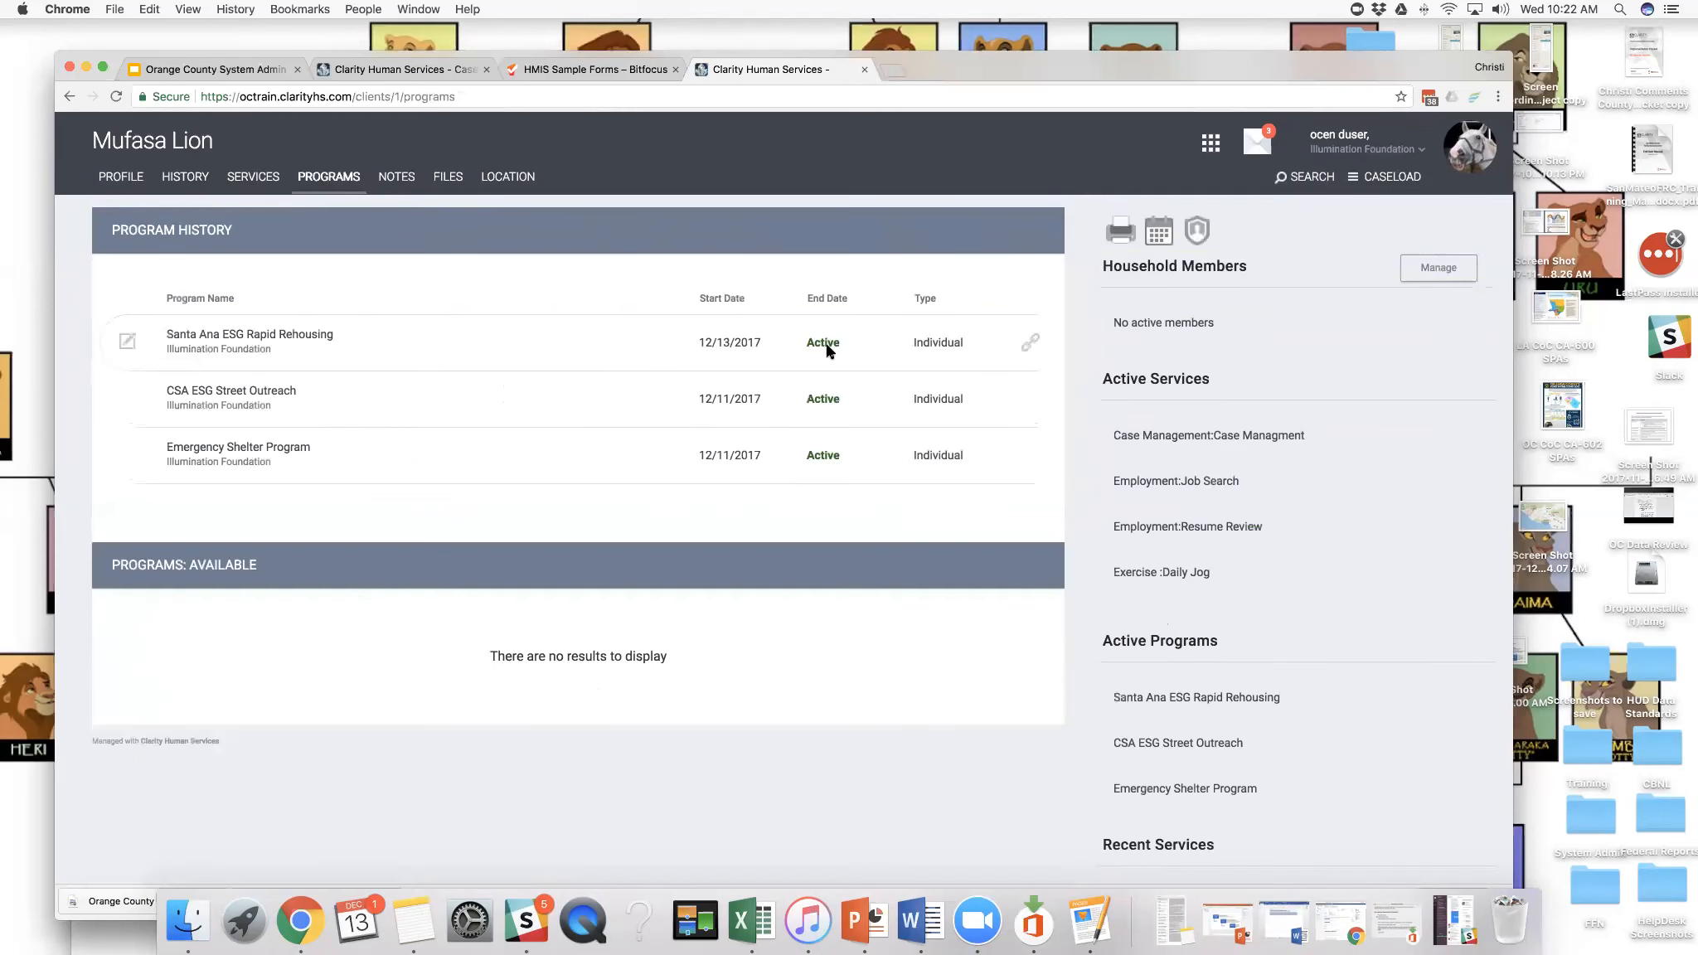
scroll(811, 344, down, 2)
scroll(813, 345, up, 2)
- Open the report library for the Illumination Foundation agency
click(1210, 148)
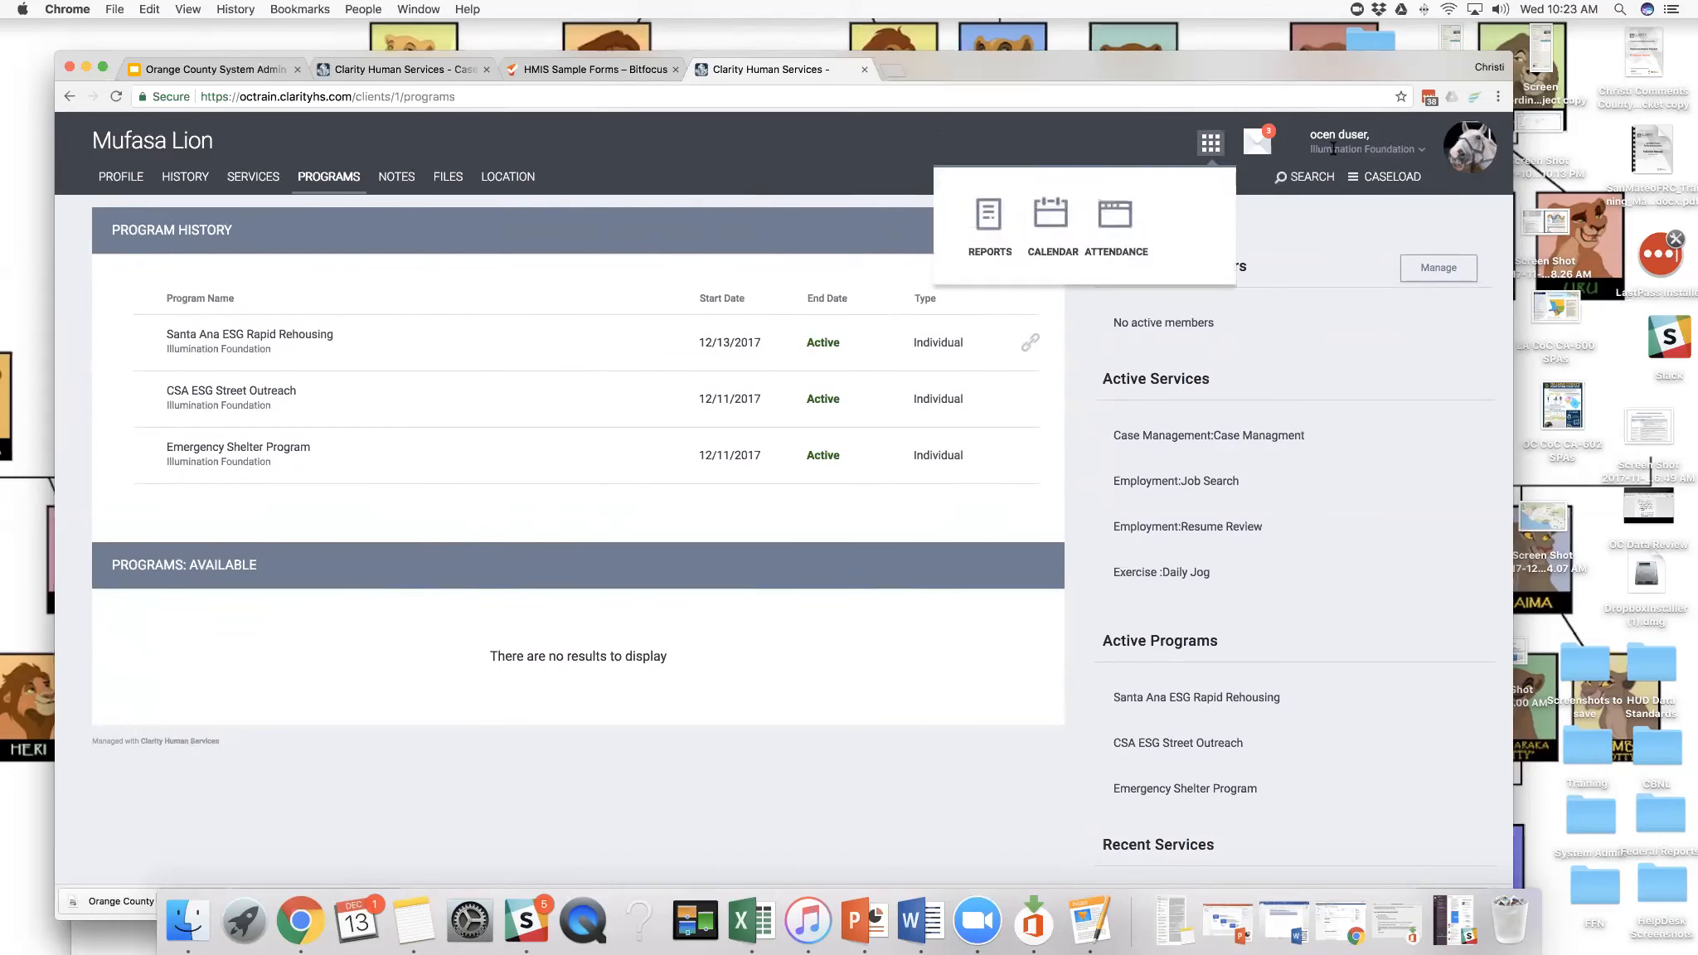
drag(1310, 134, 1370, 135)
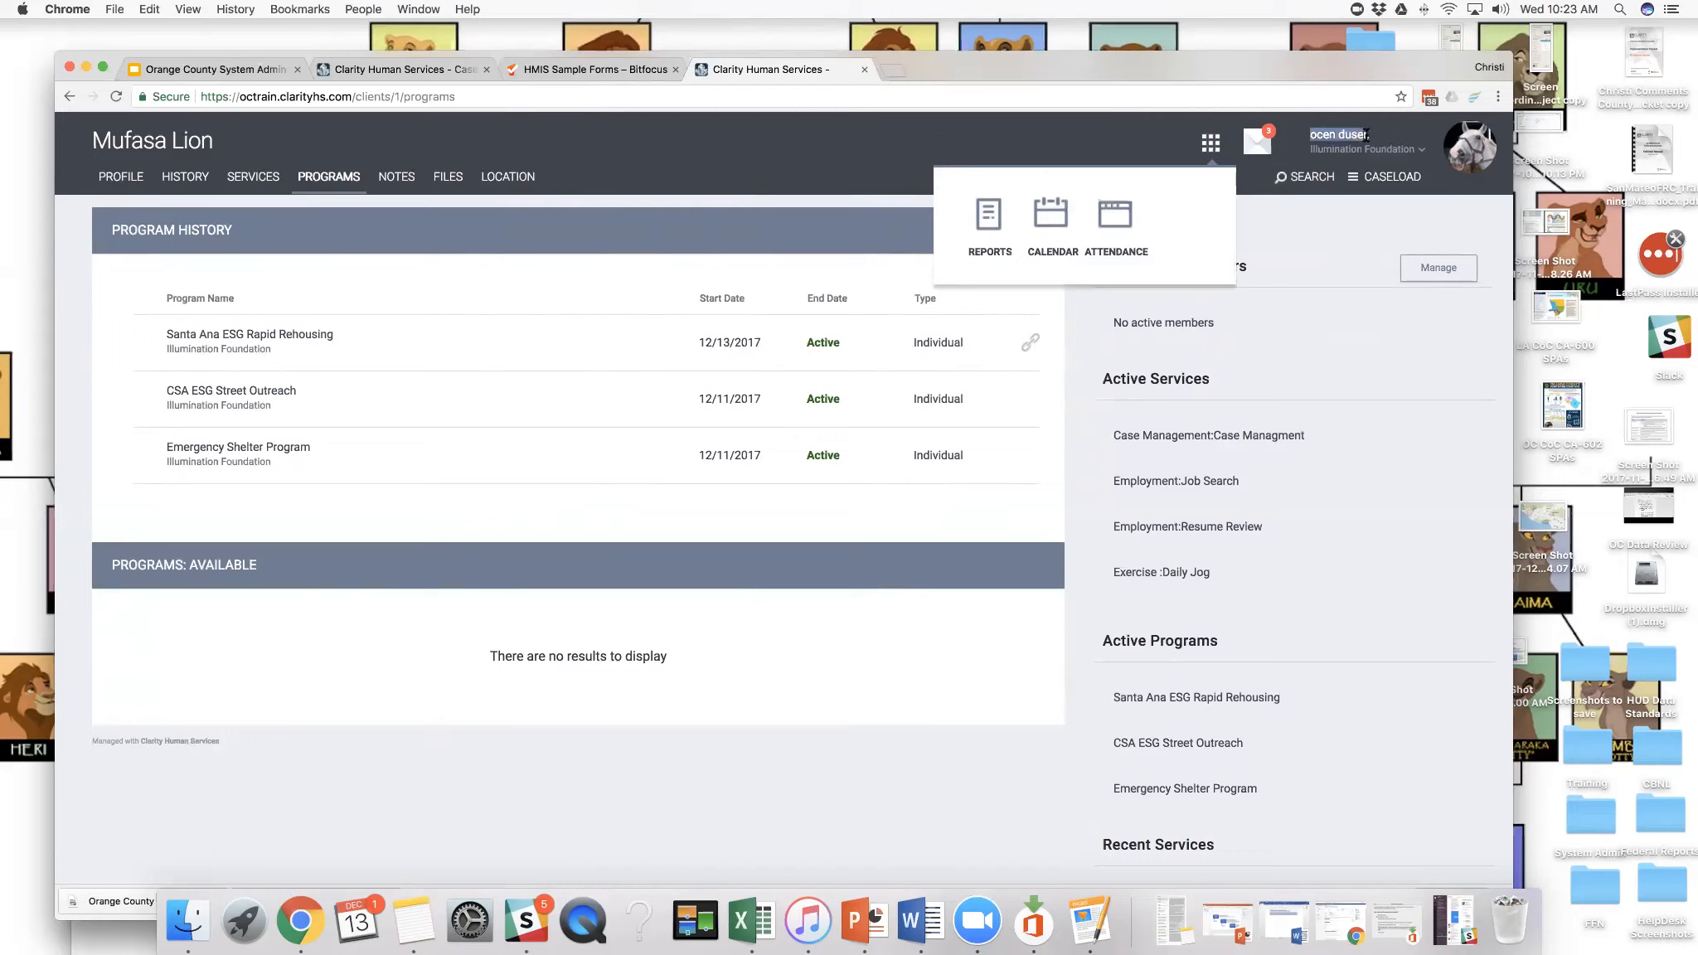
click(1210, 142)
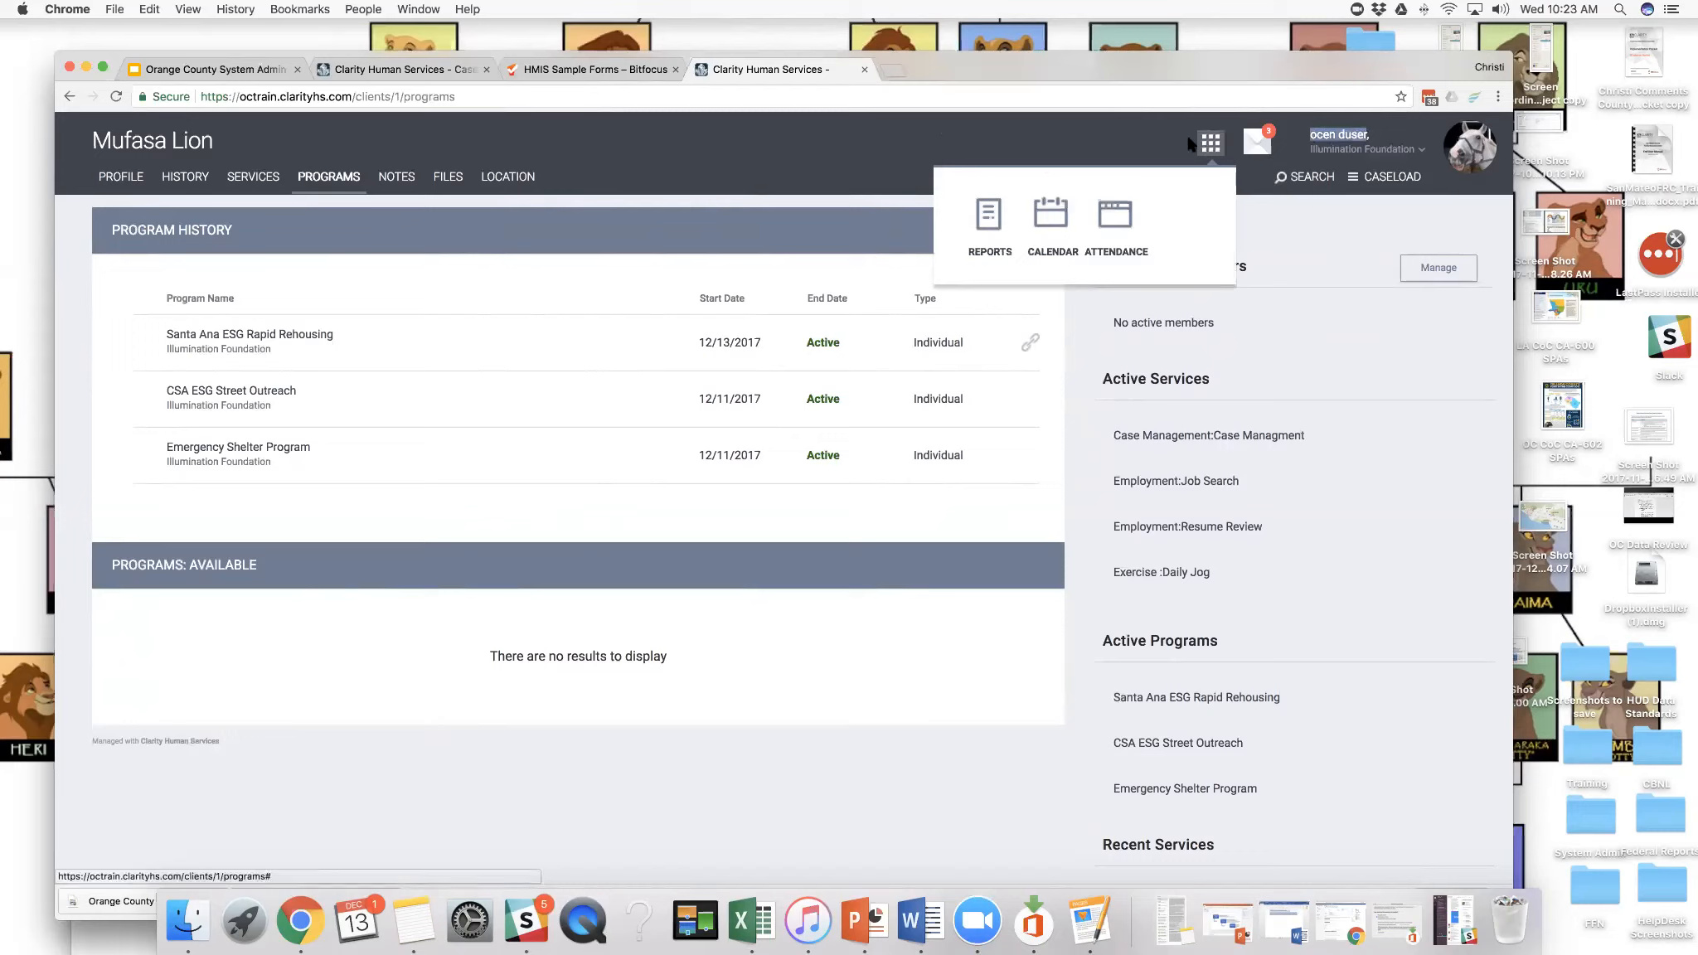
click(990, 211)
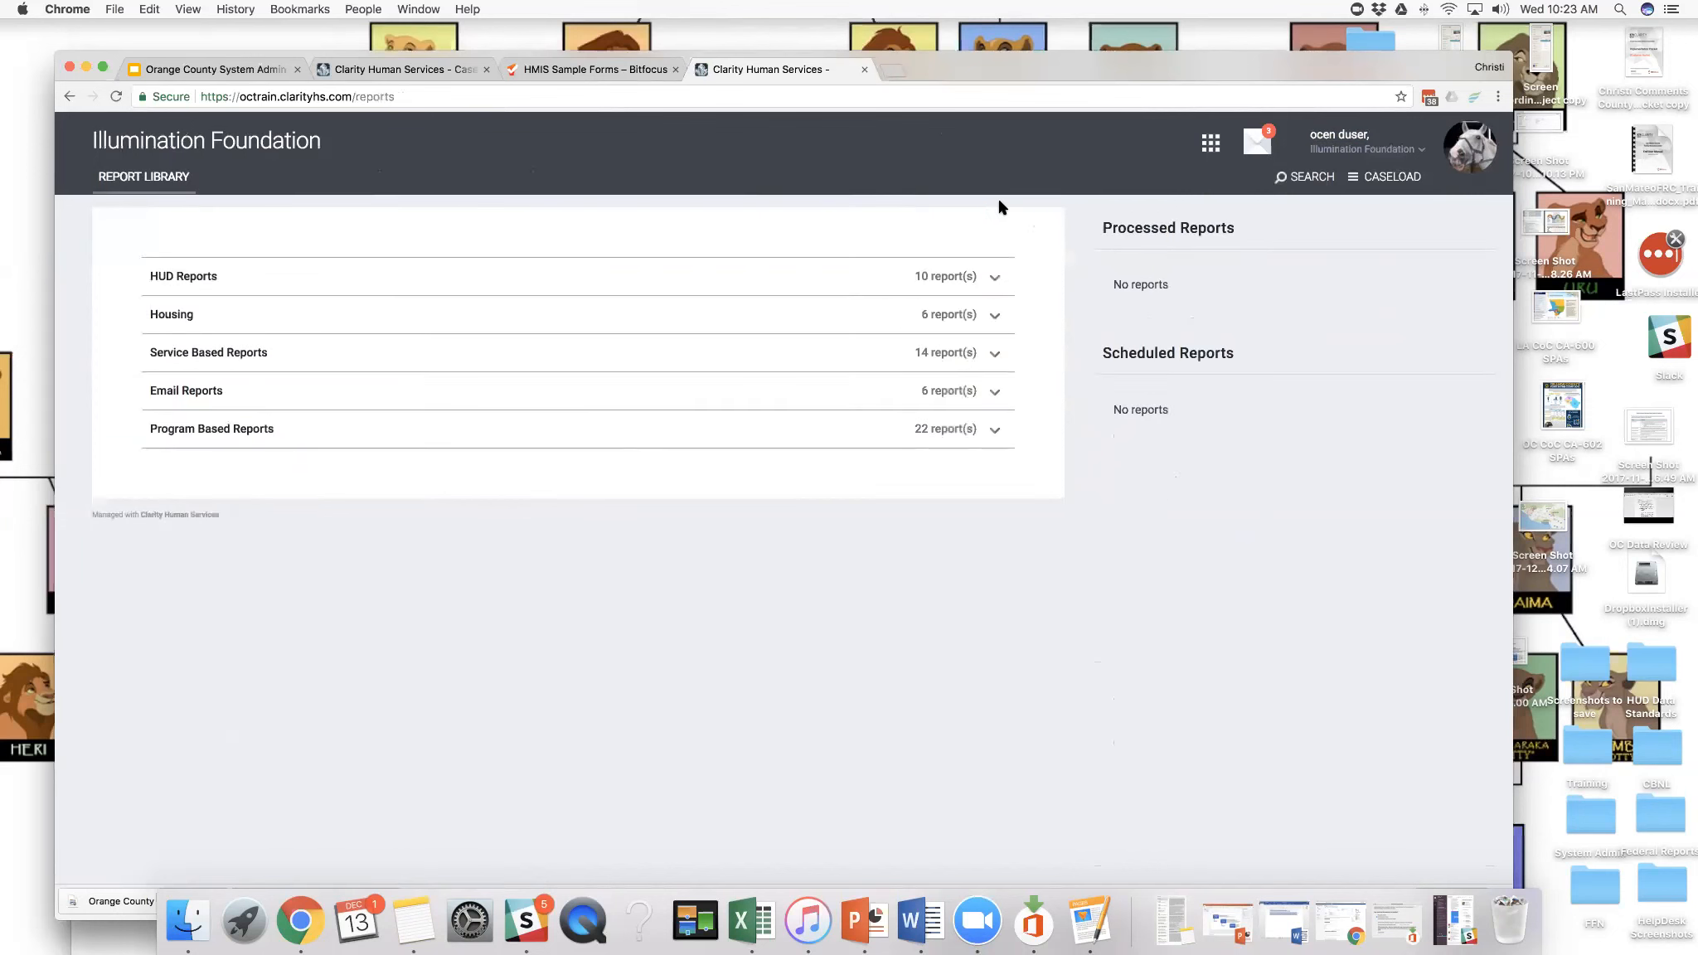
- Review the reports offered in the HUD Reports and Housing categories
click(991, 280)
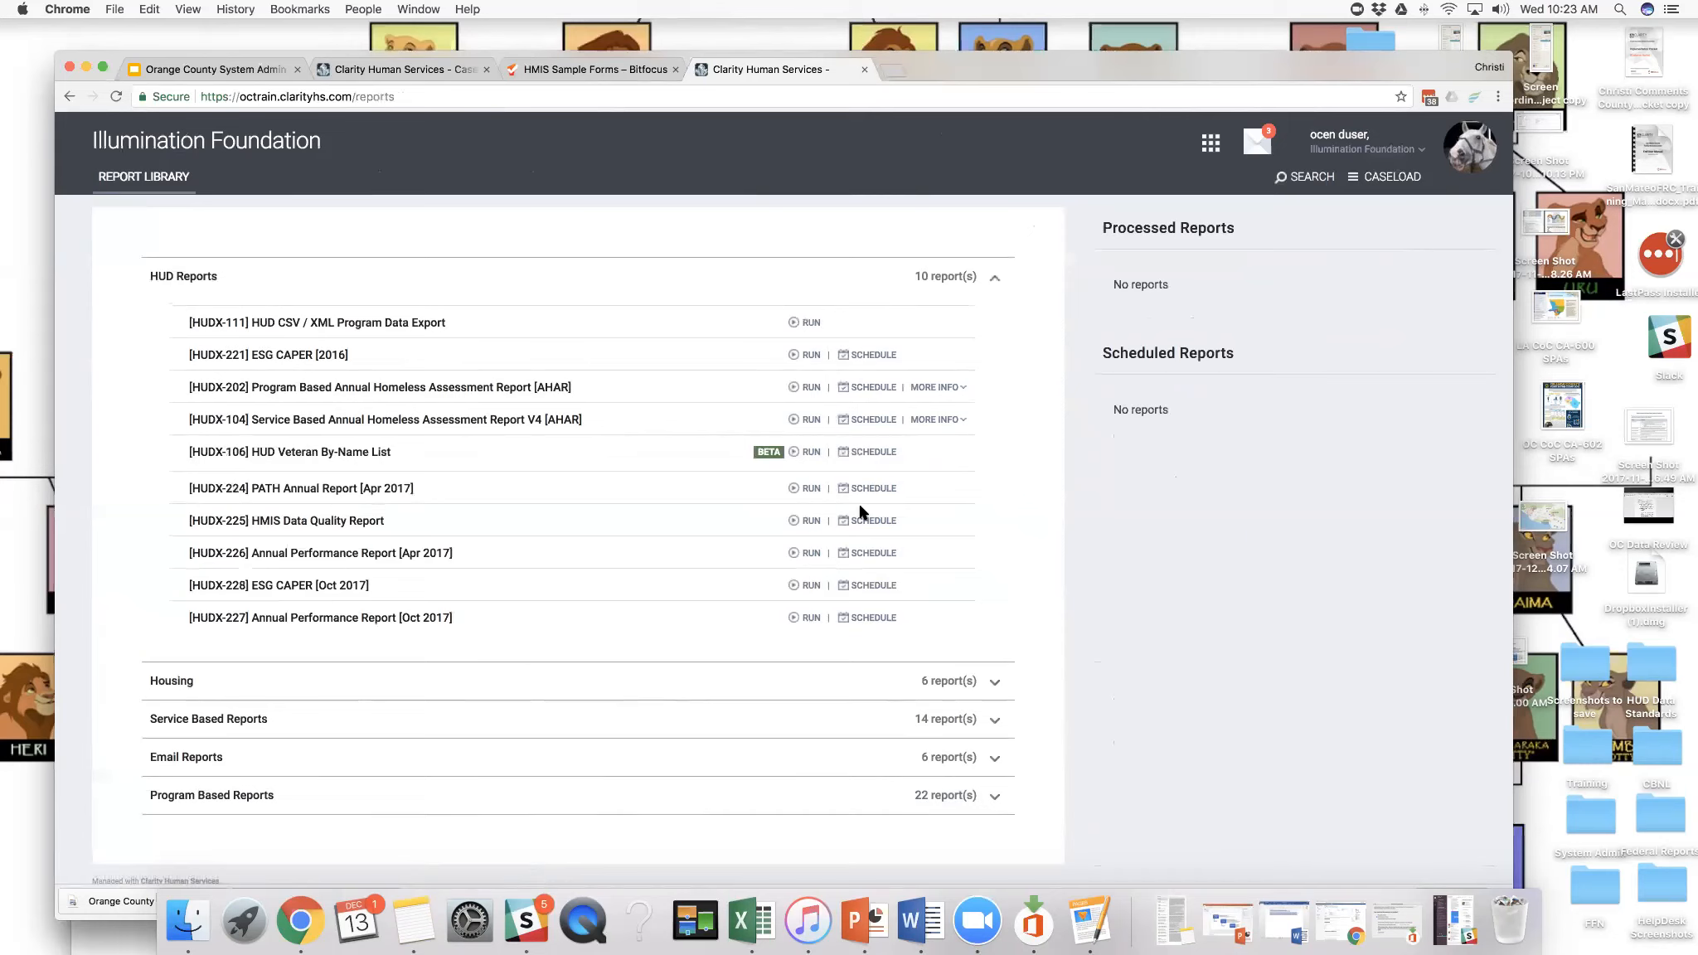
scroll(862, 497, down, 1)
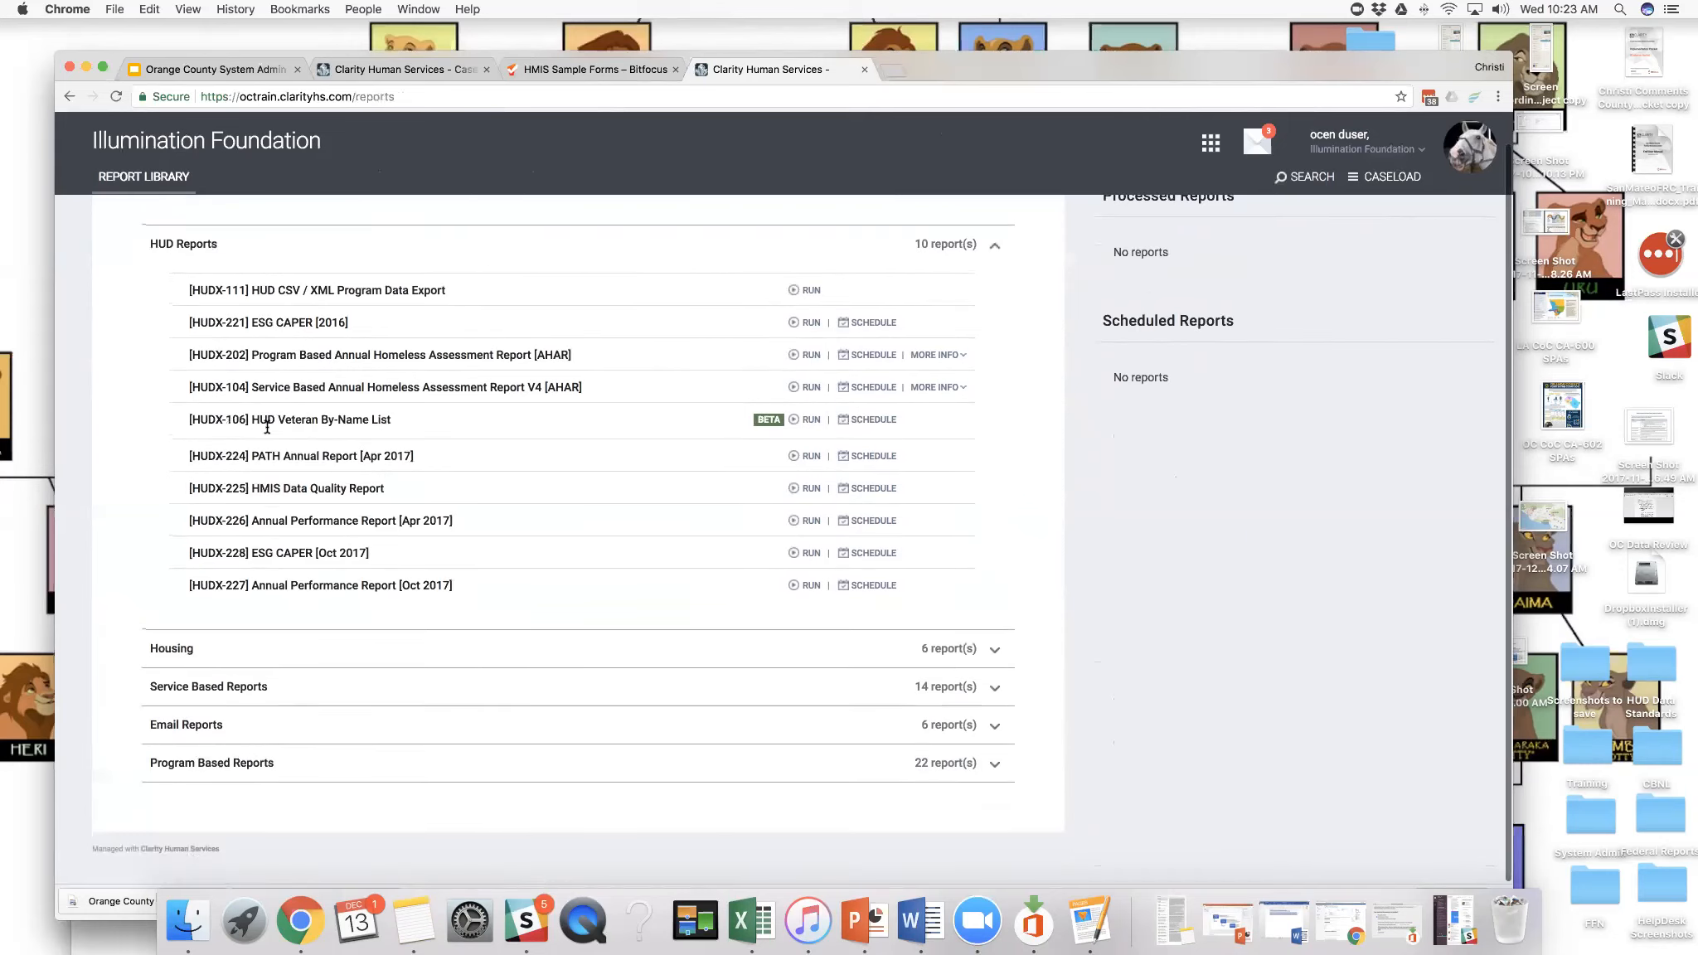
click(991, 655)
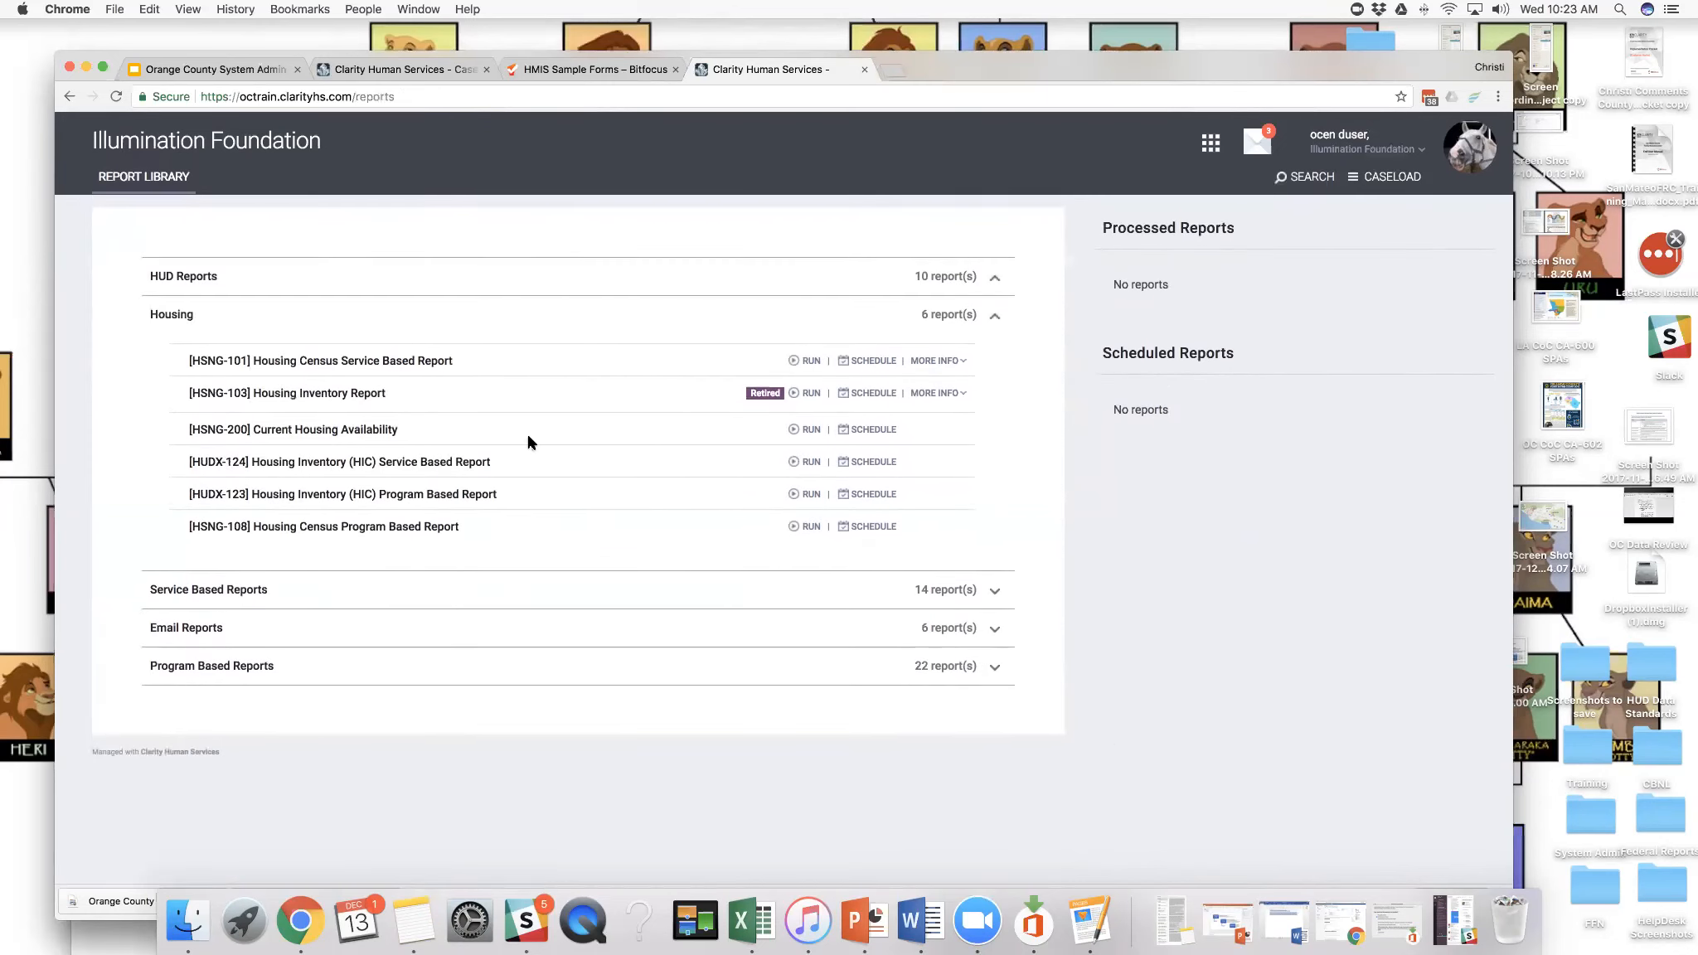
- Open the run parameters of the [OUTS-105] Client Demographics report in the Service Based Reports category
click(992, 592)
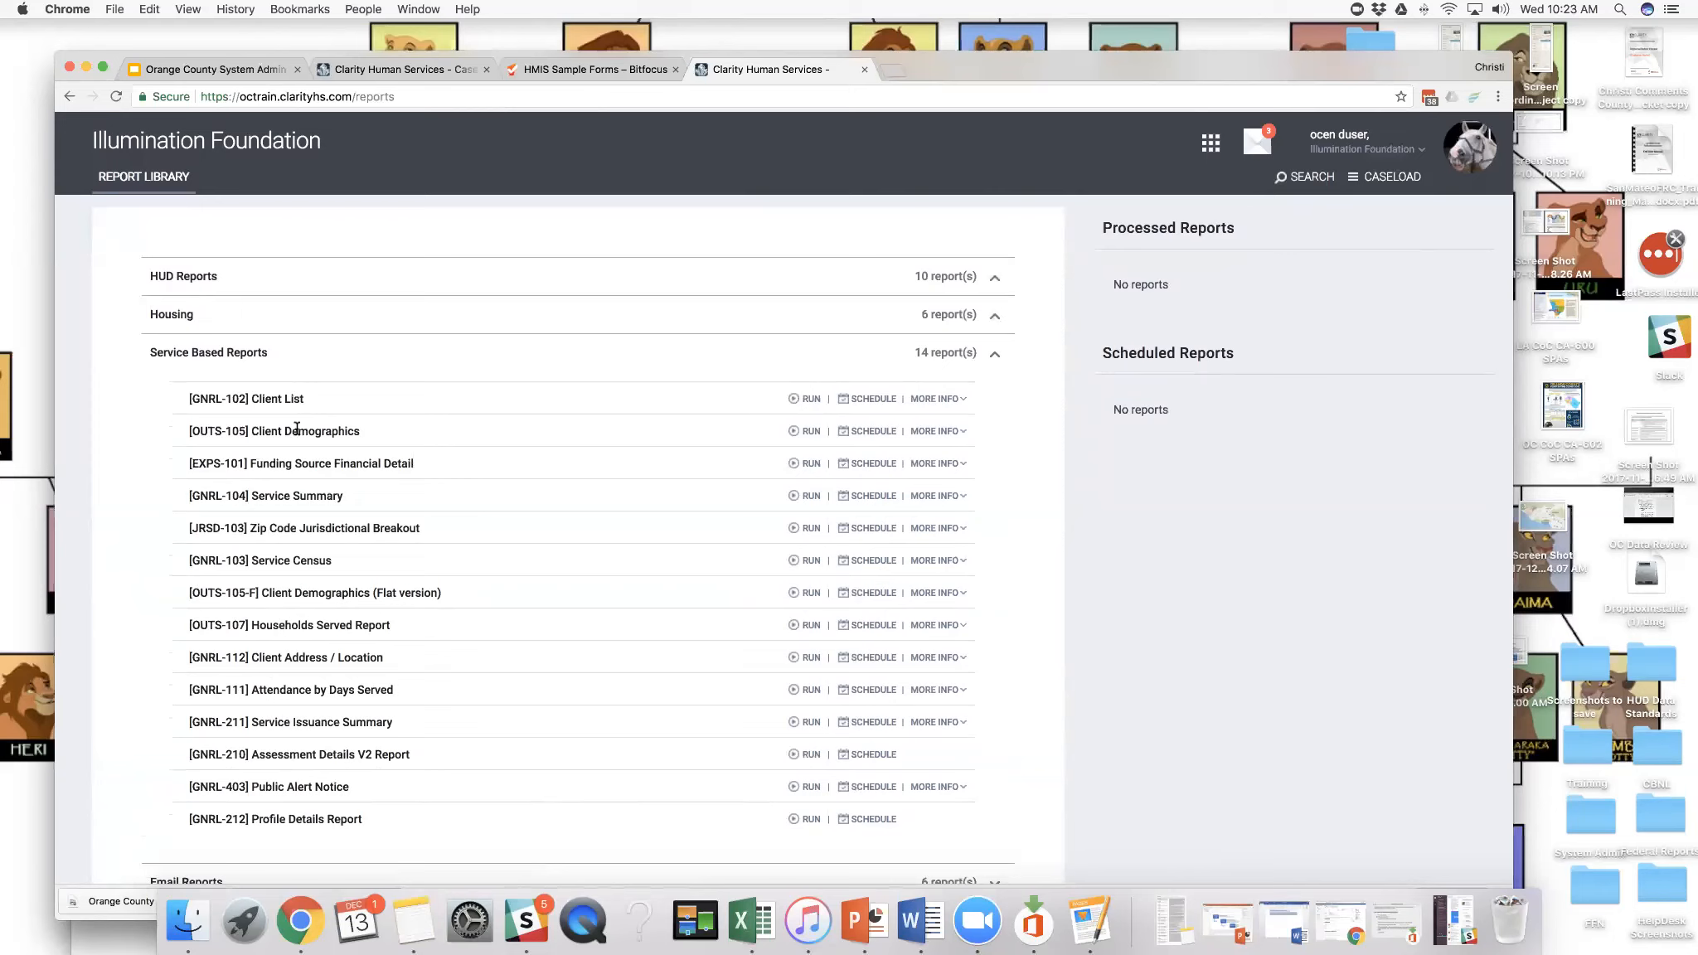
drag(251, 431, 374, 437)
click(811, 432)
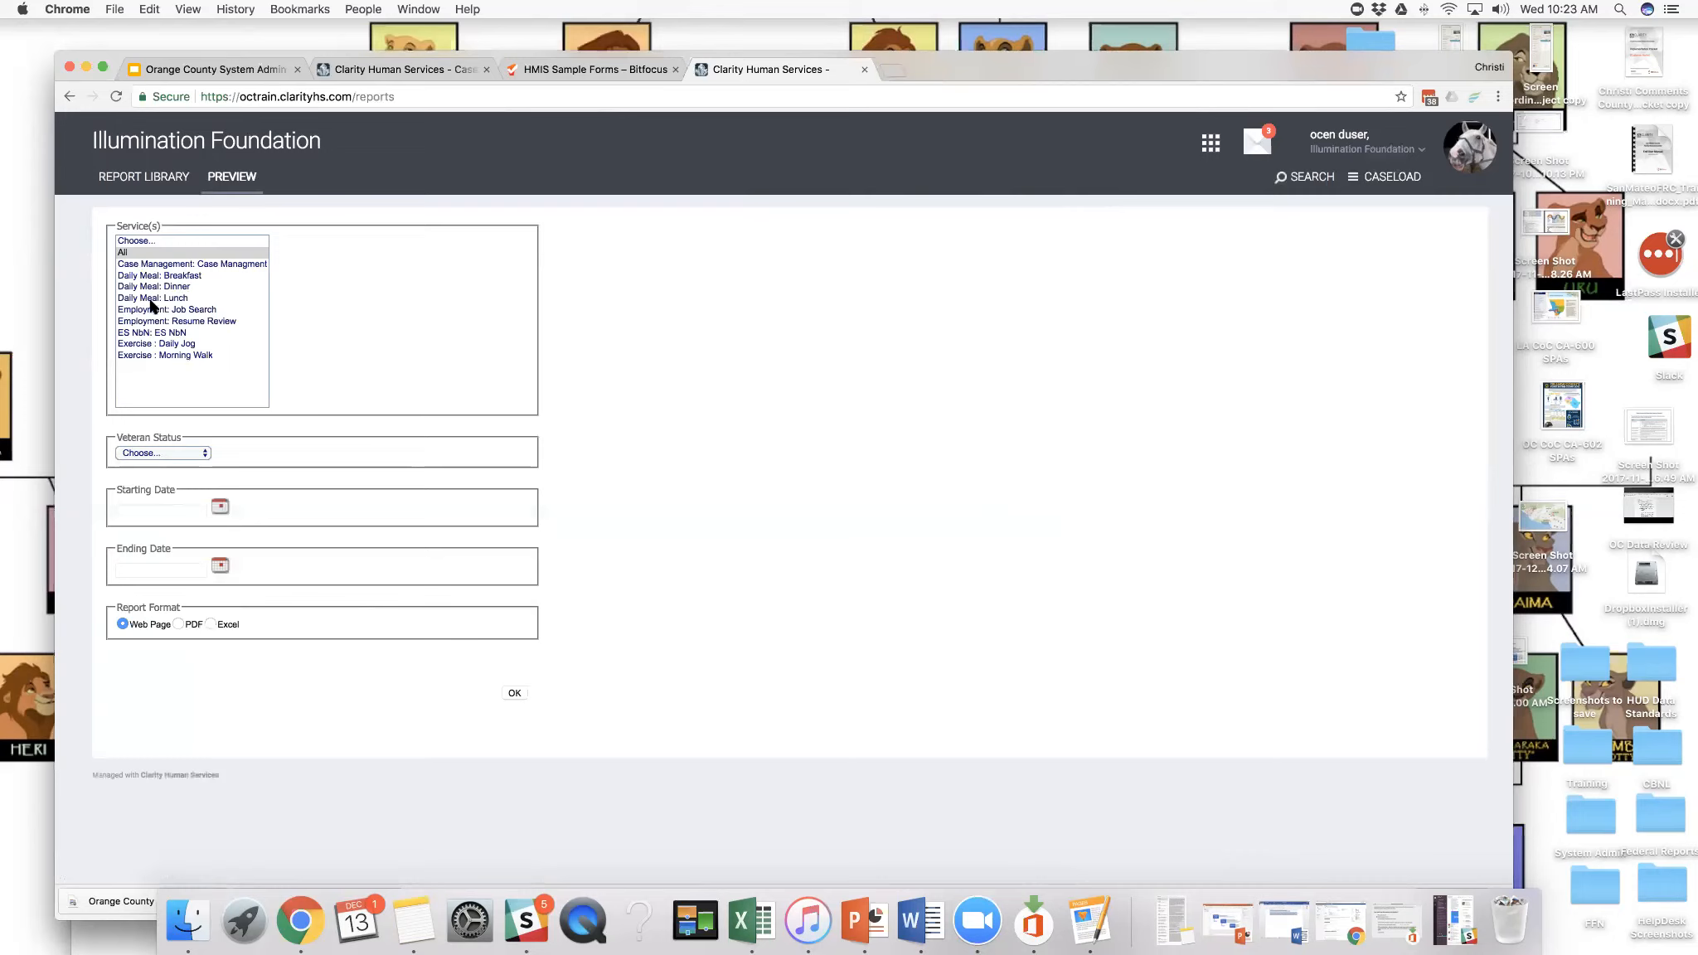
- Set Veteran Status to All and the date range to 2017/11/01 through 2017/12/13, and run the Client Demographics report
click(205, 455)
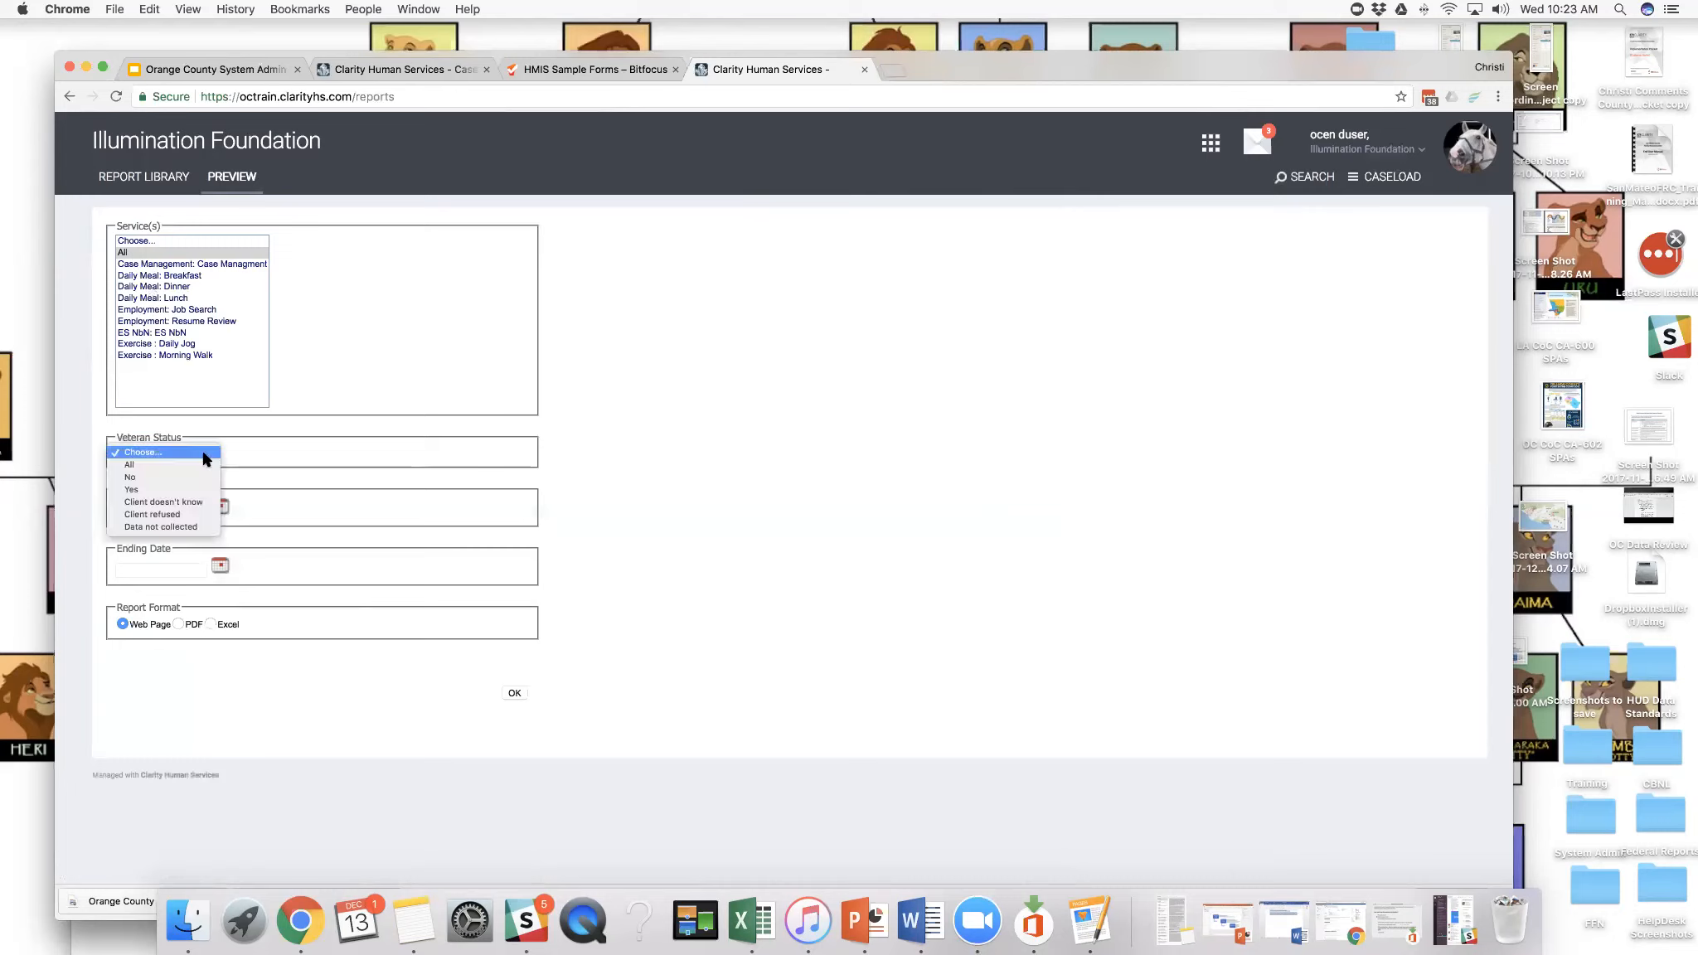
click(202, 466)
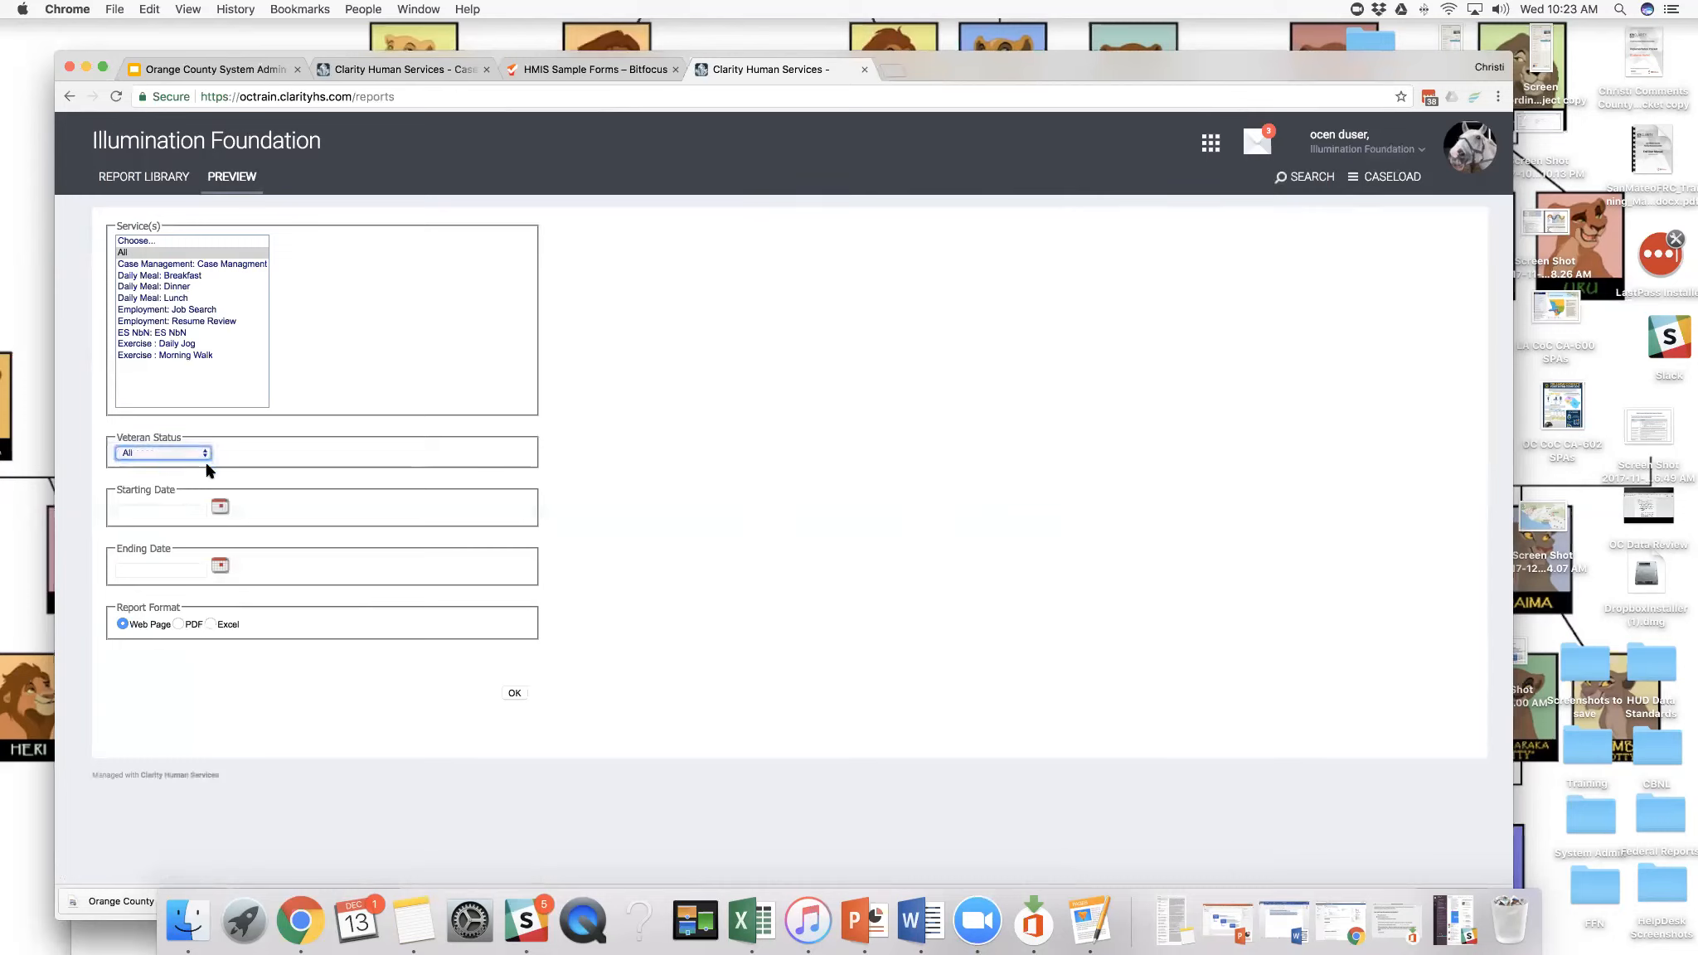
click(220, 506)
click(251, 538)
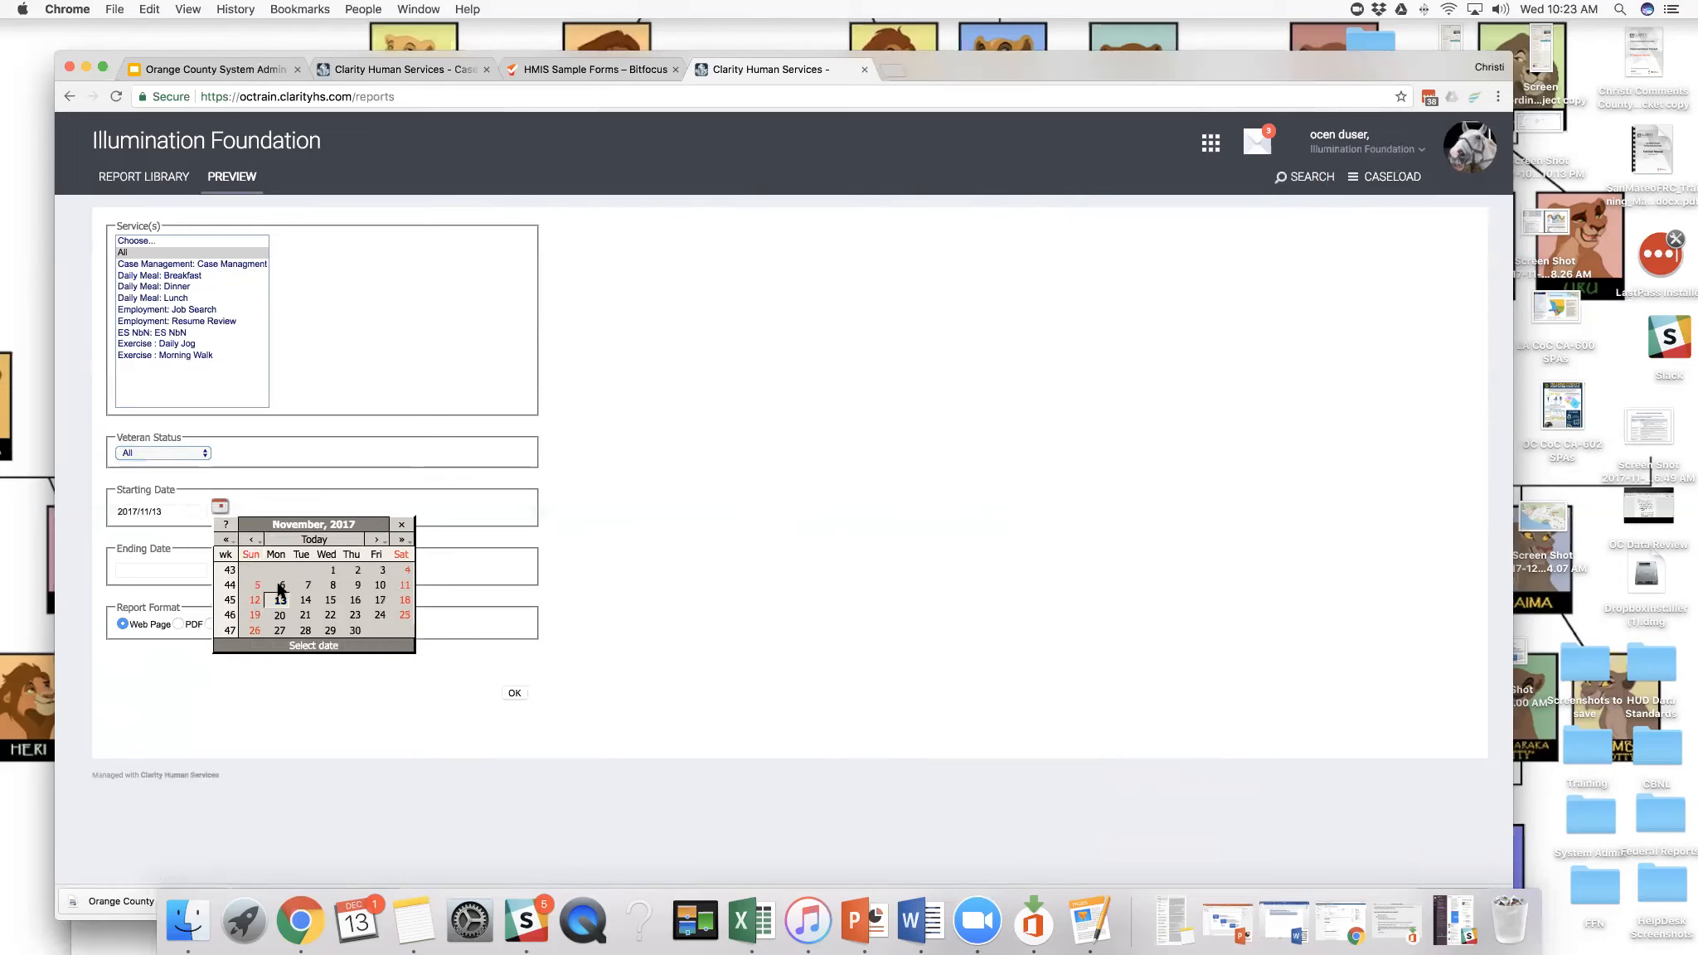
click(329, 569)
click(220, 567)
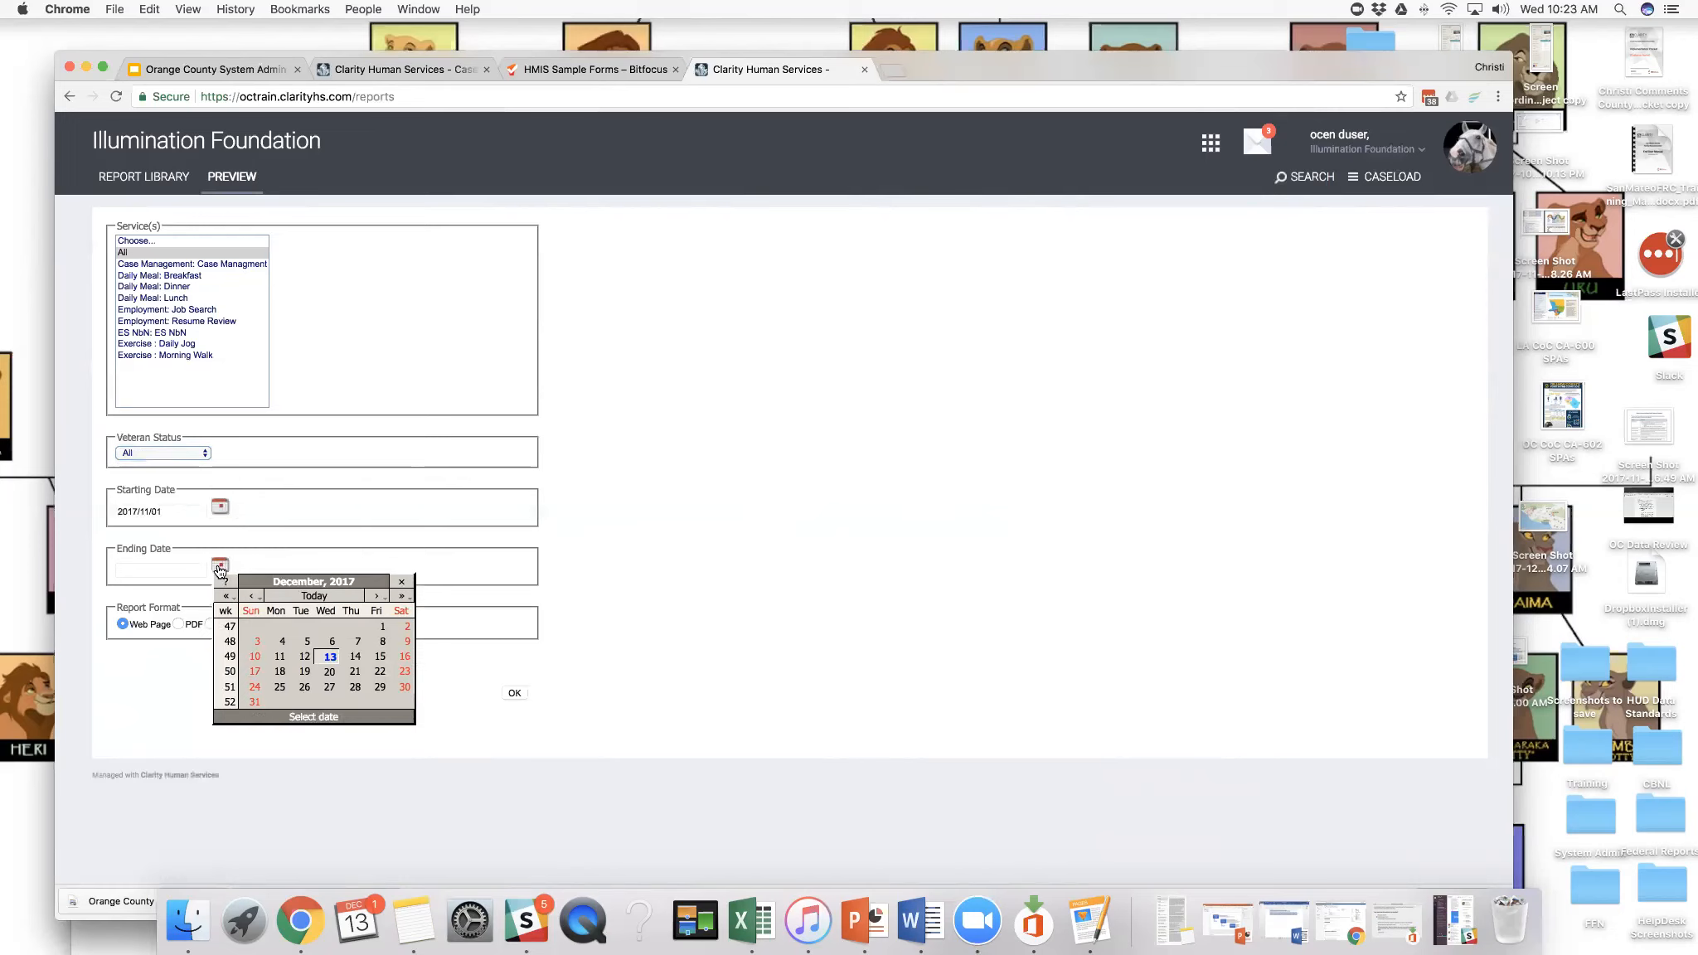
click(330, 656)
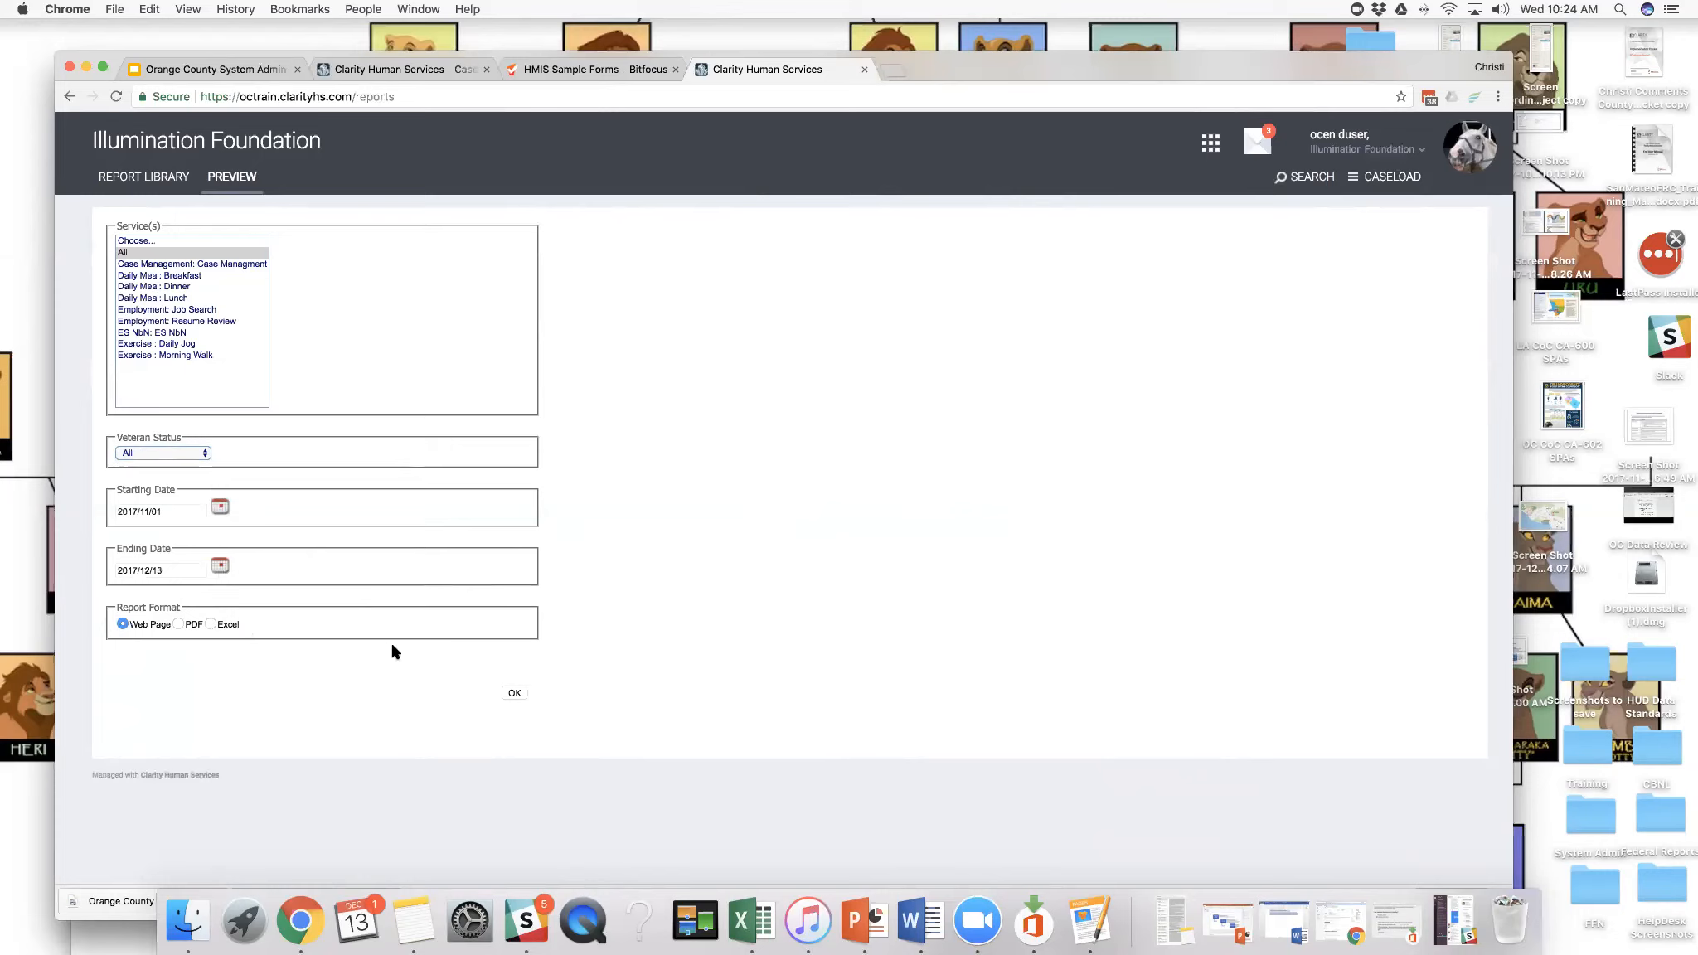
click(514, 694)
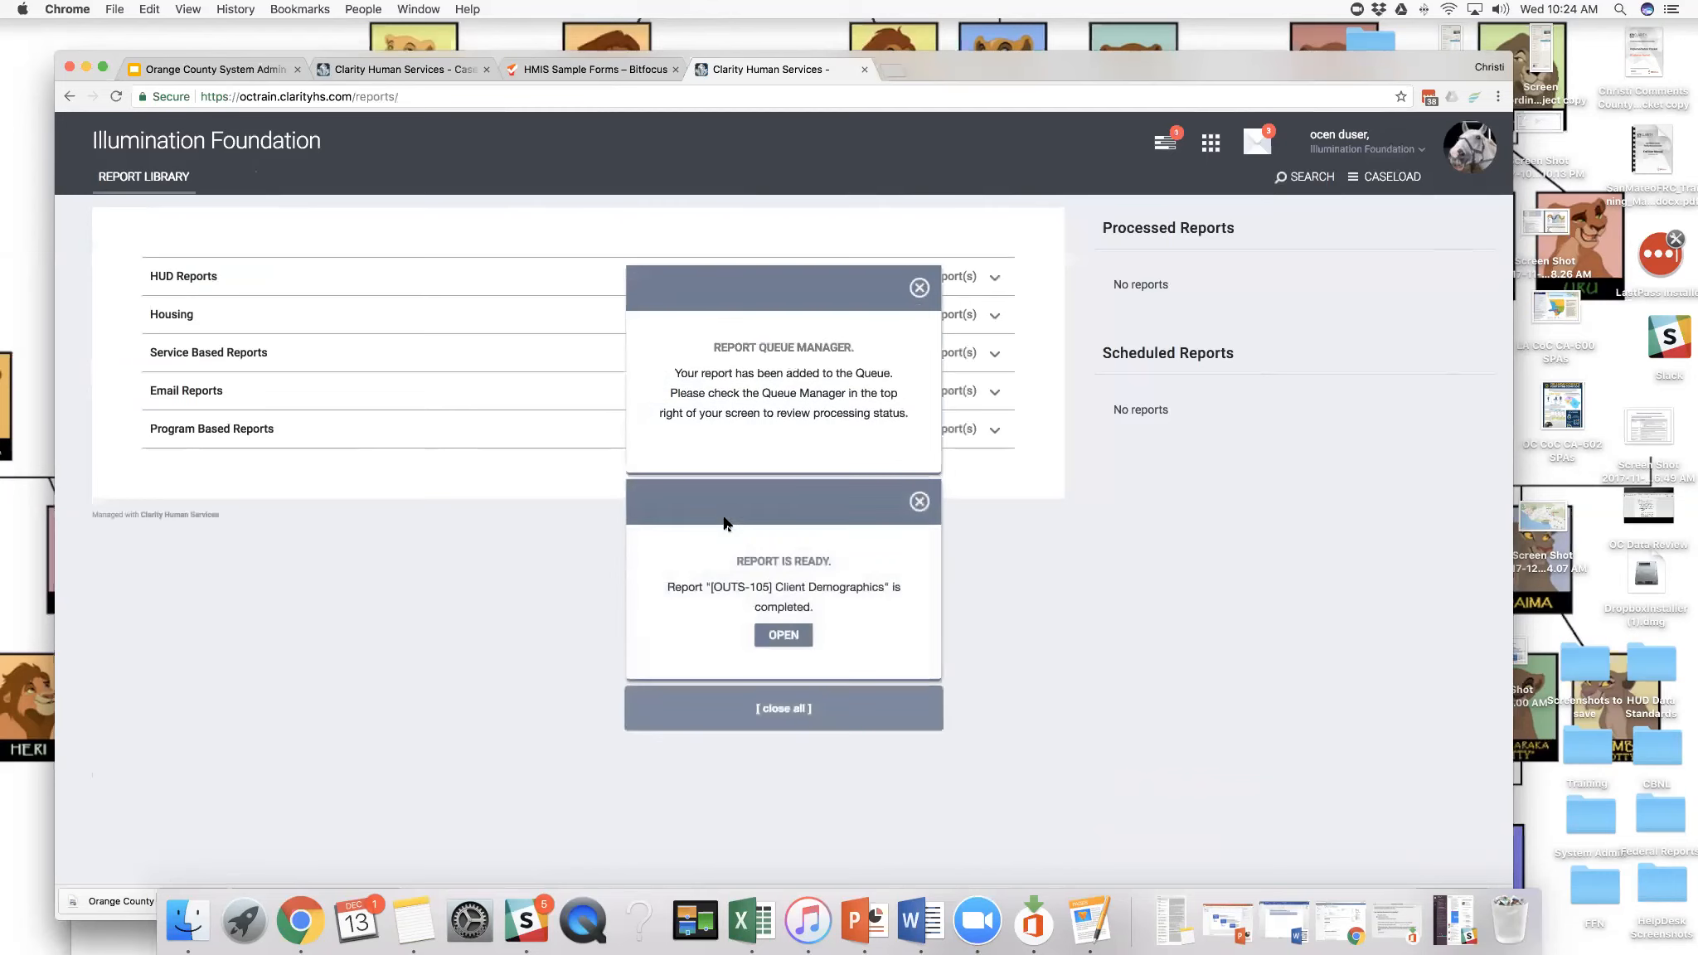
- Open the completed Client Demographics report and examine its age, gender, race, veteran status, ethnicity and SSN validity sections
click(771, 641)
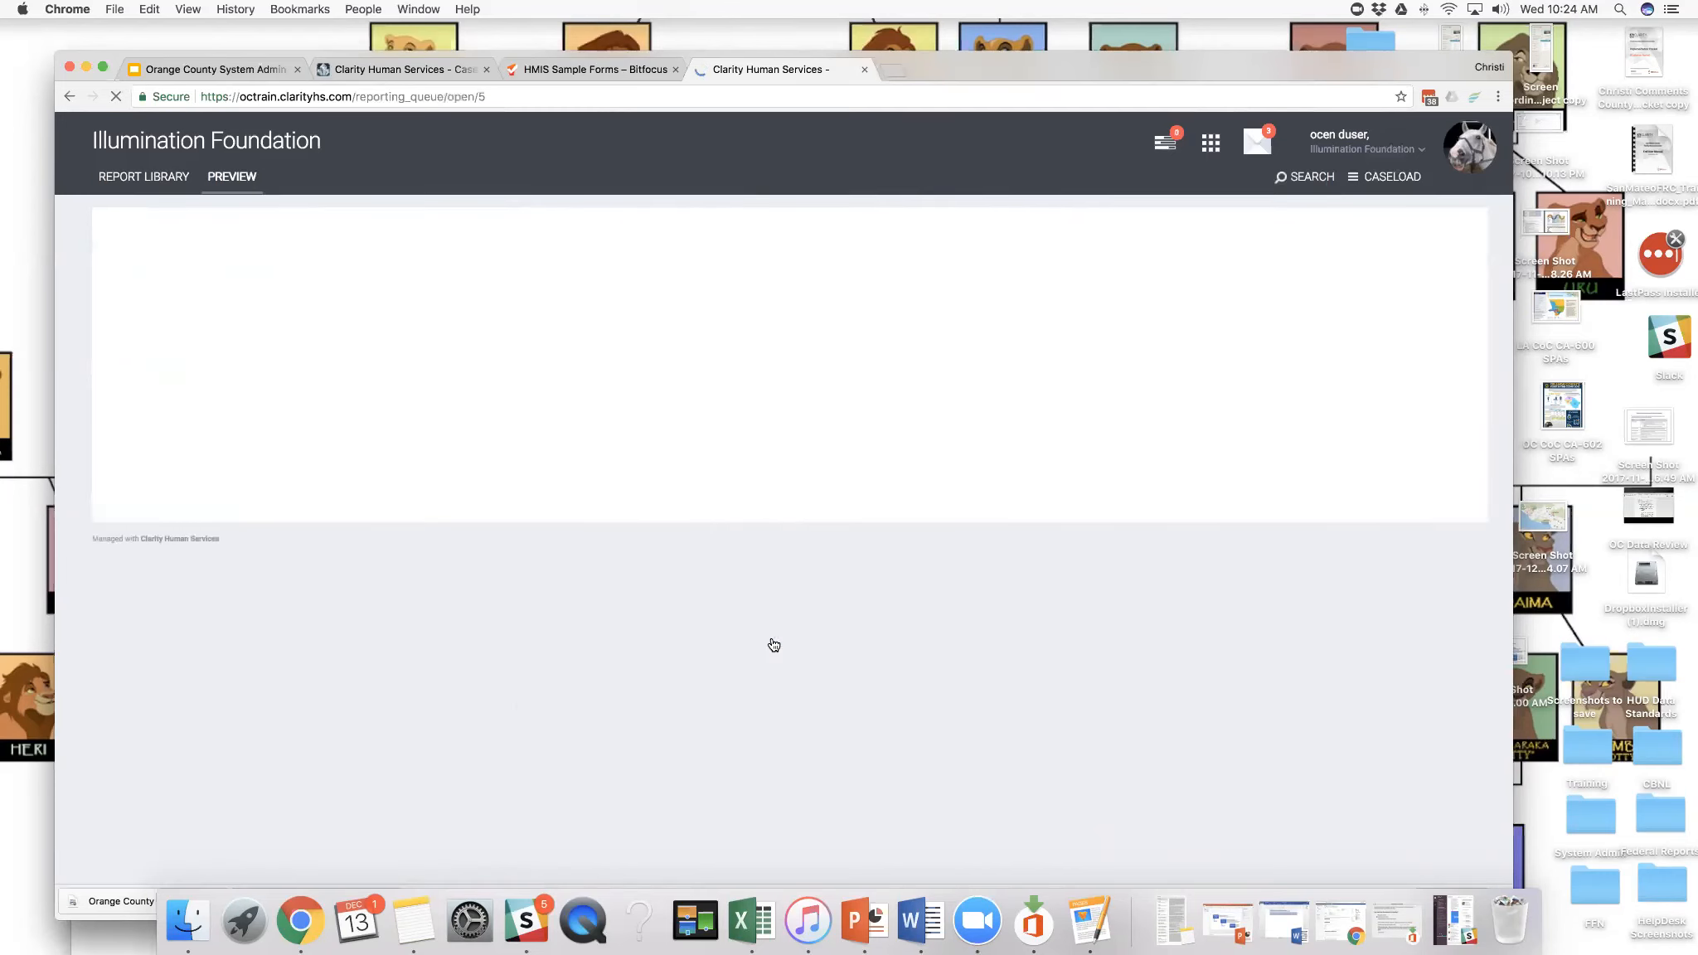
scroll(740, 537, down, 4)
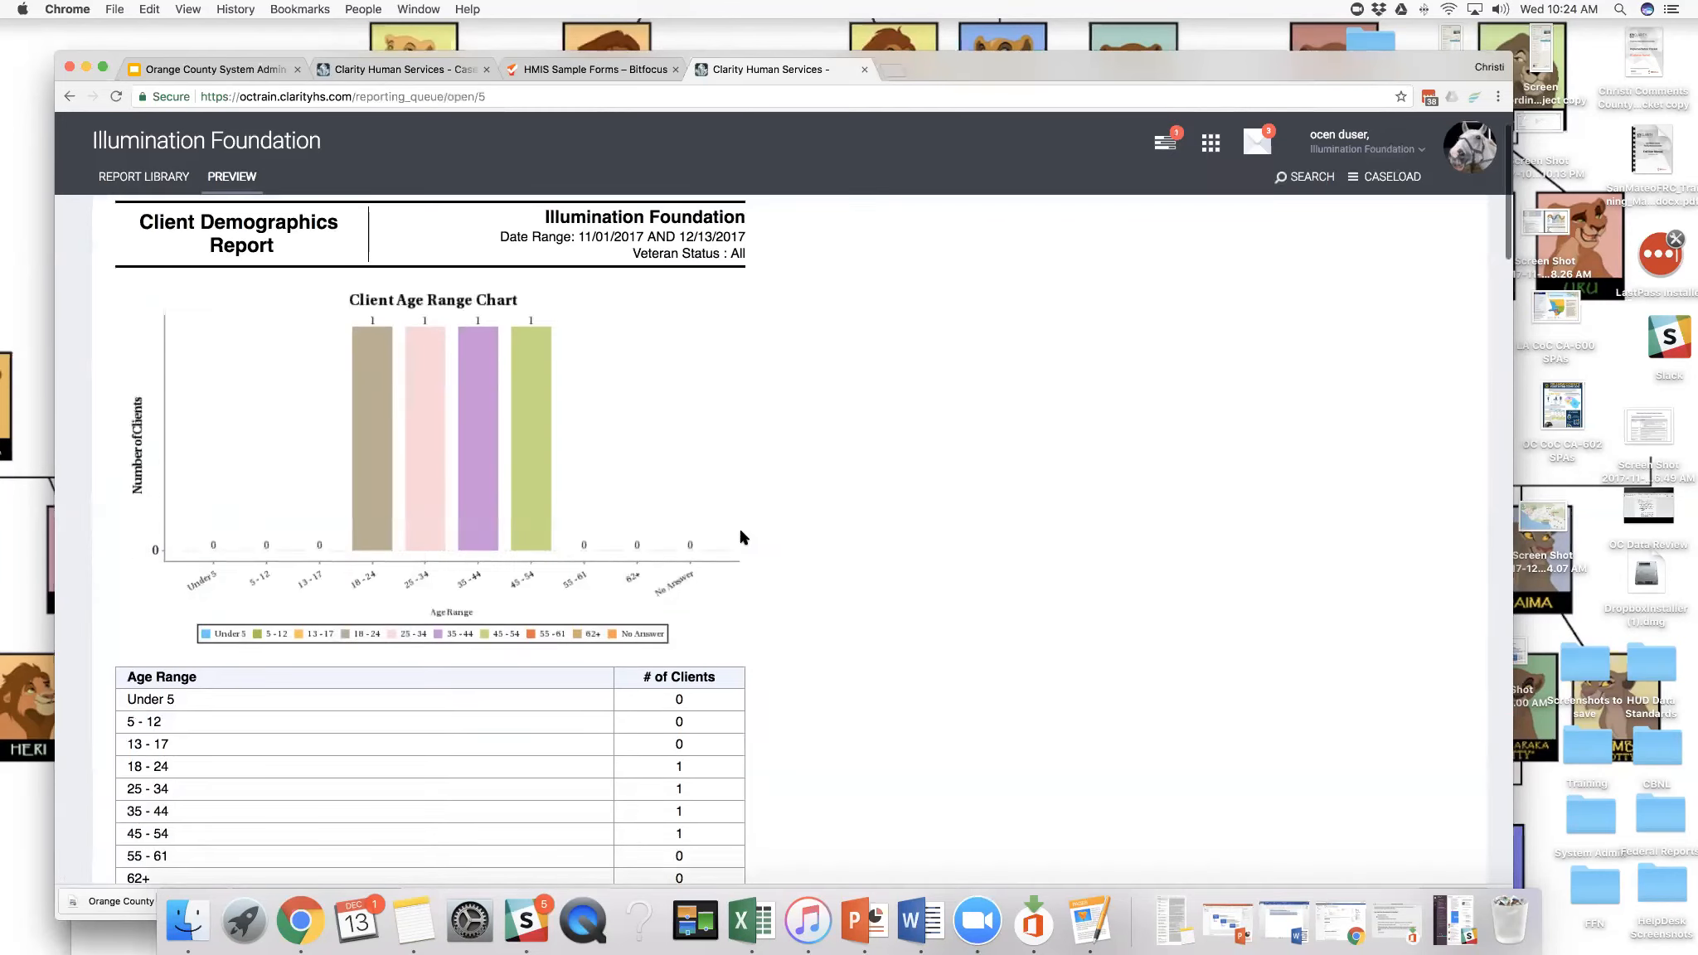
scroll(740, 537, down, 7)
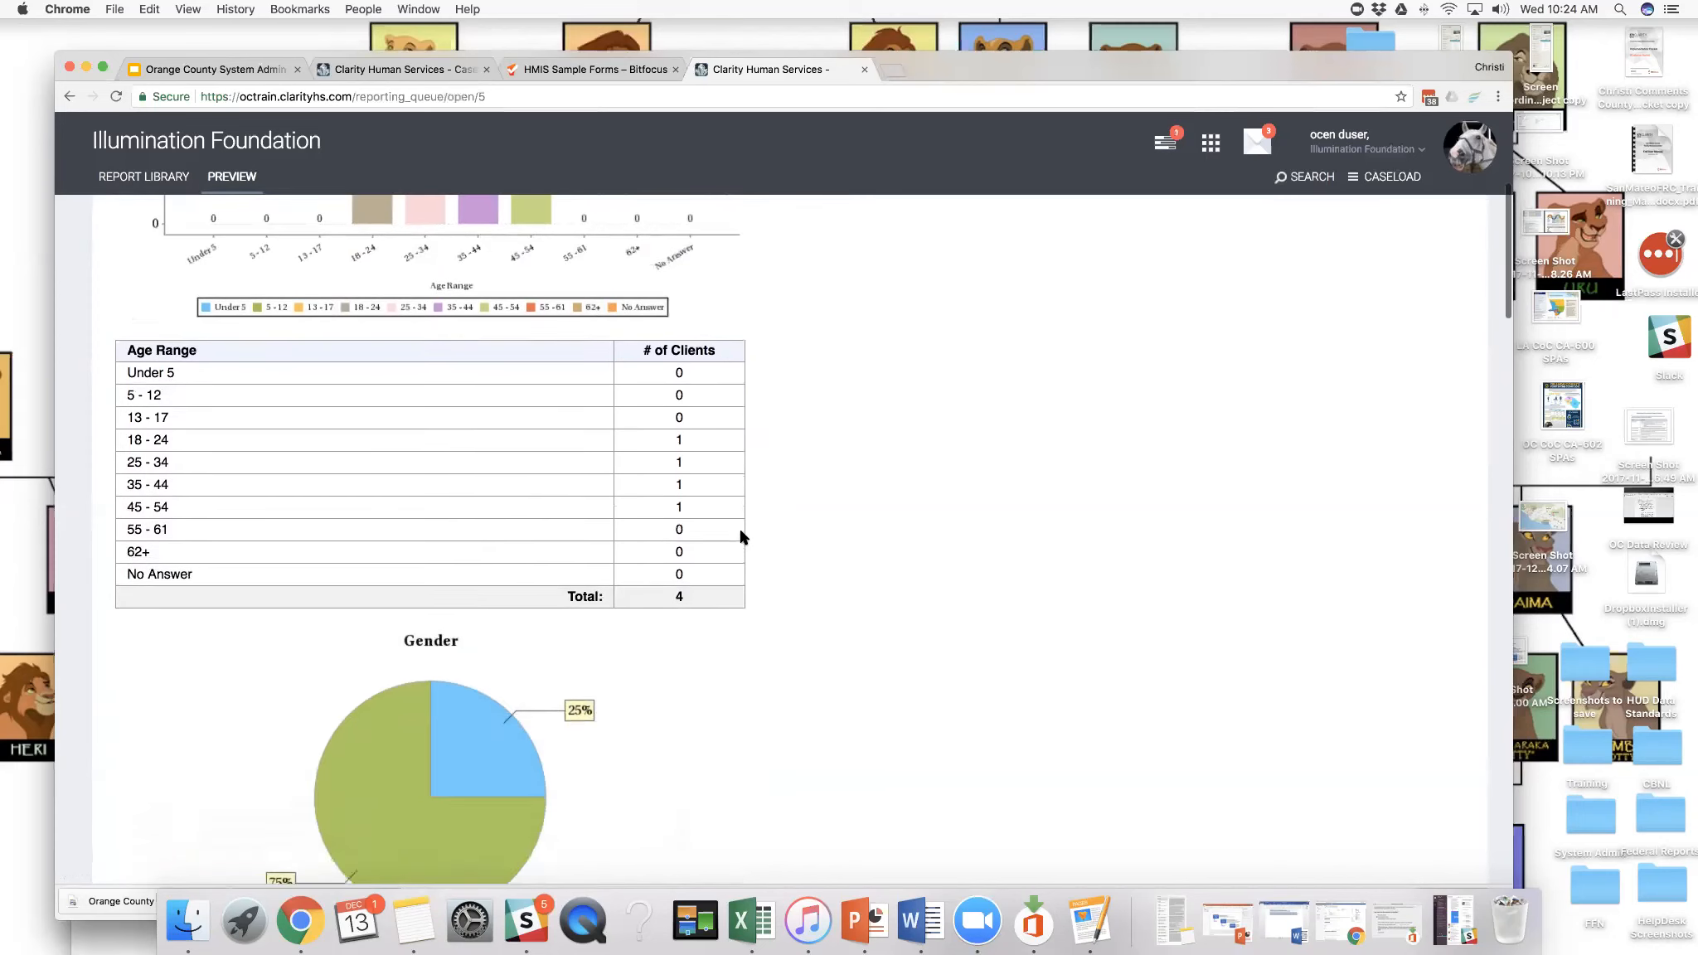
scroll(741, 537, up, 2)
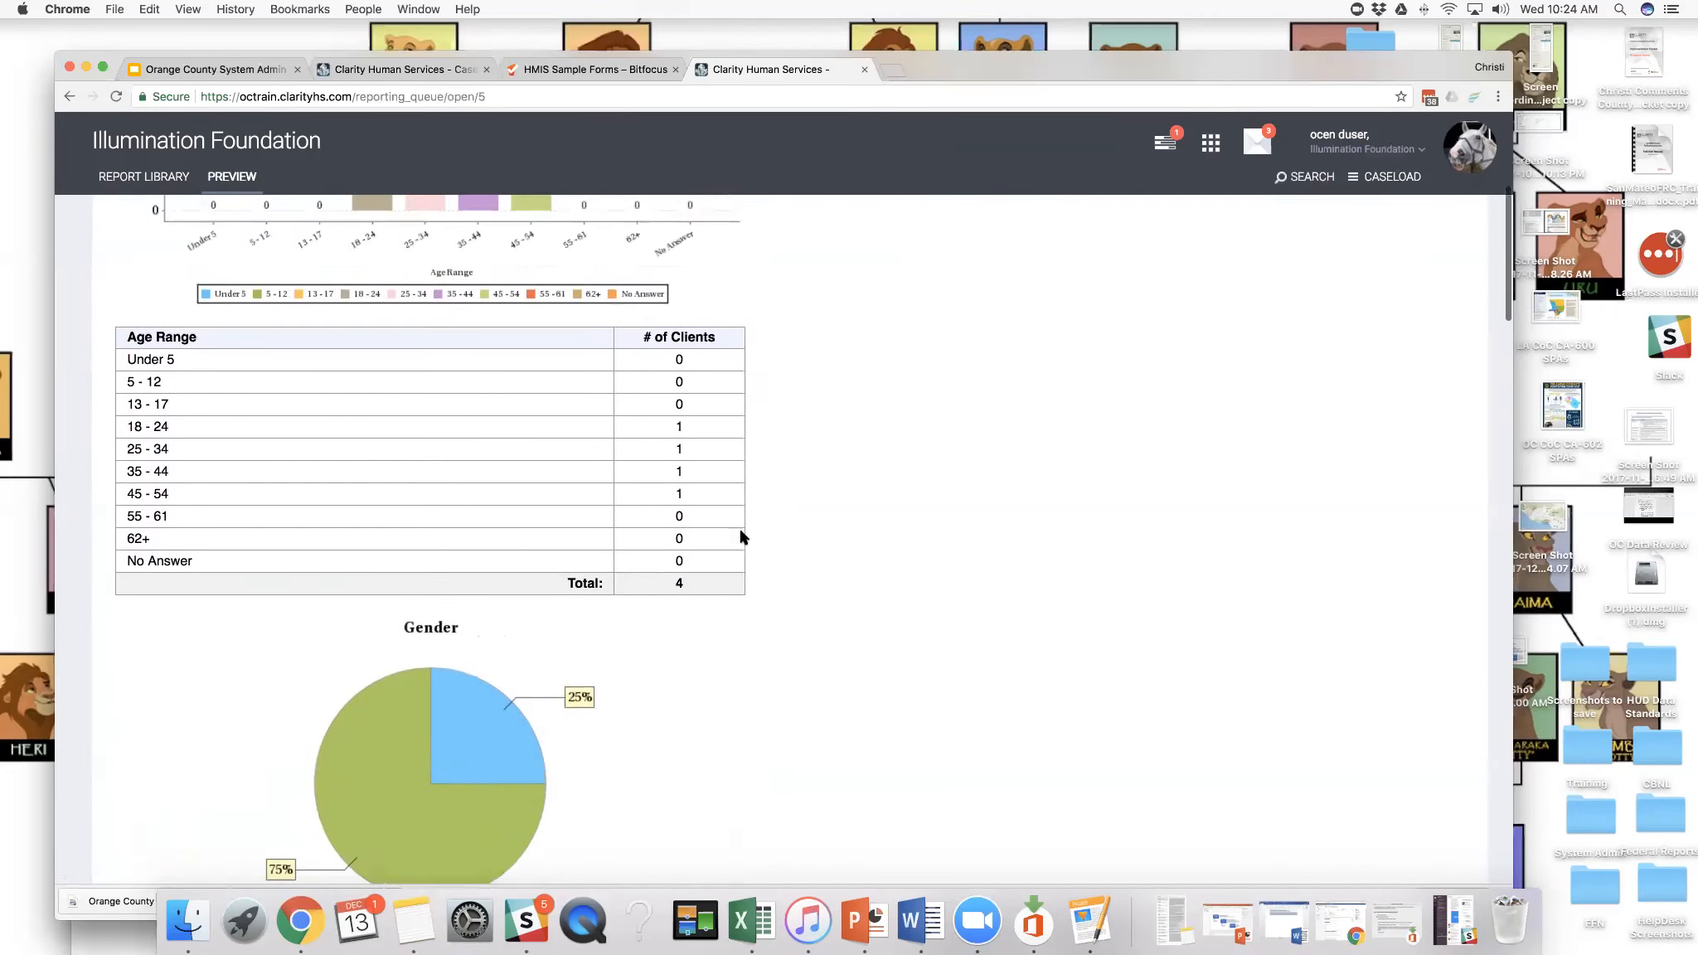
scroll(740, 537, up, 9)
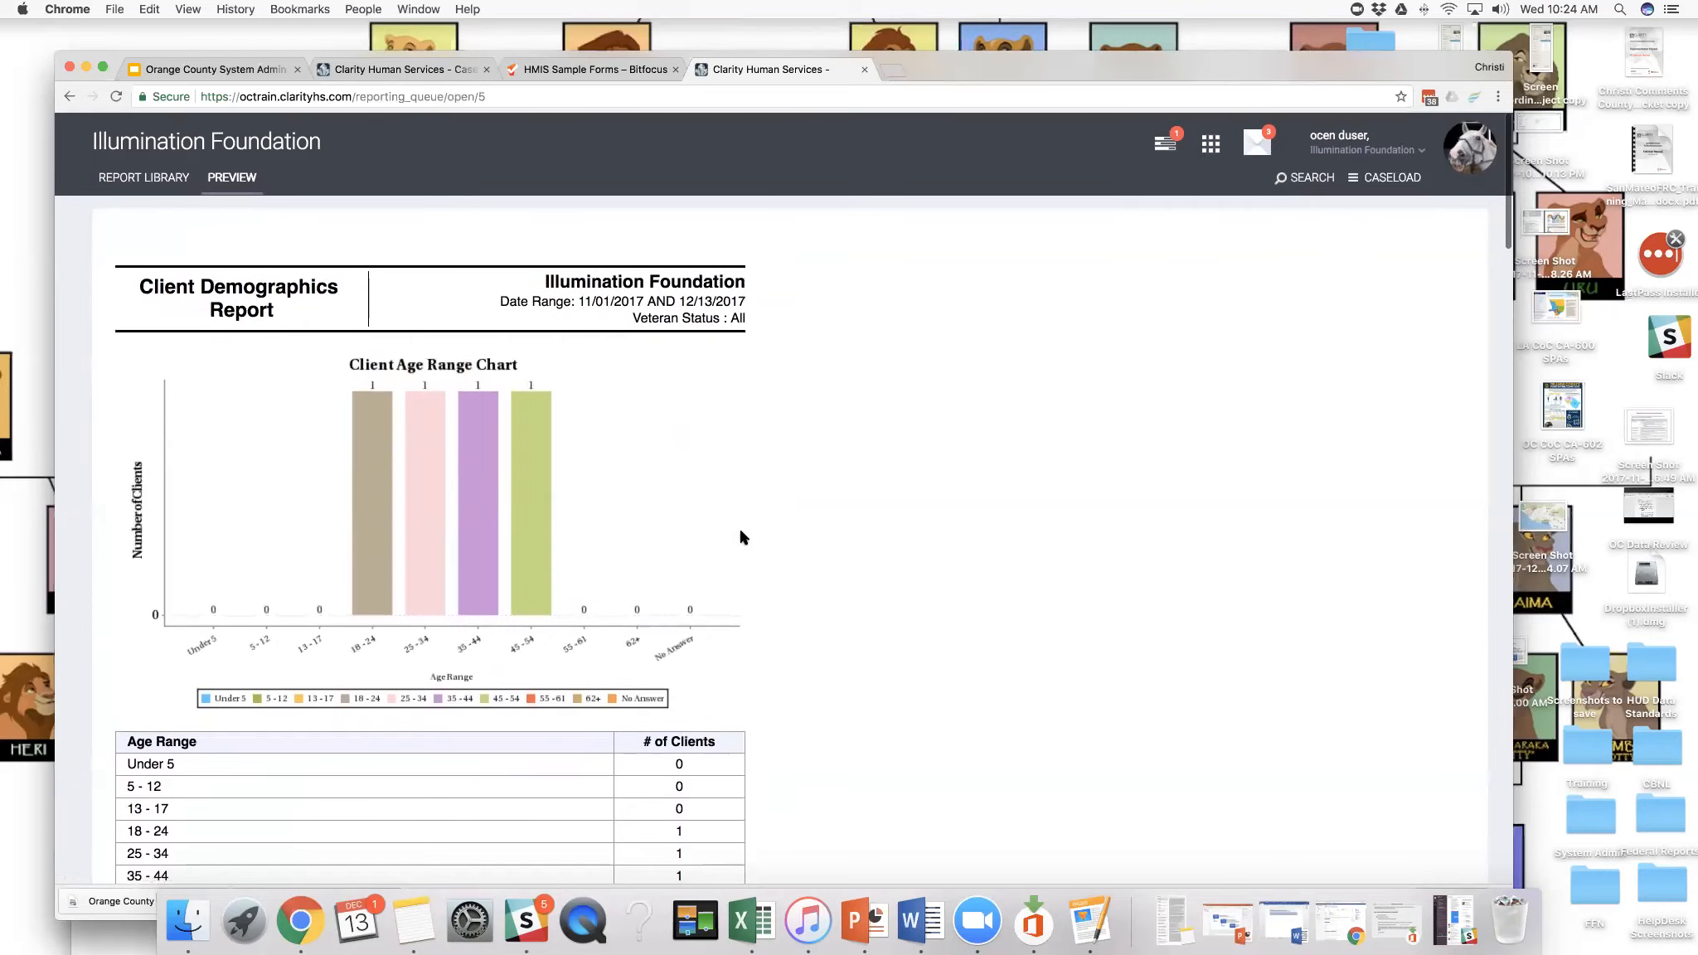
scroll(740, 538, down, 1)
scroll(740, 537, down, 1)
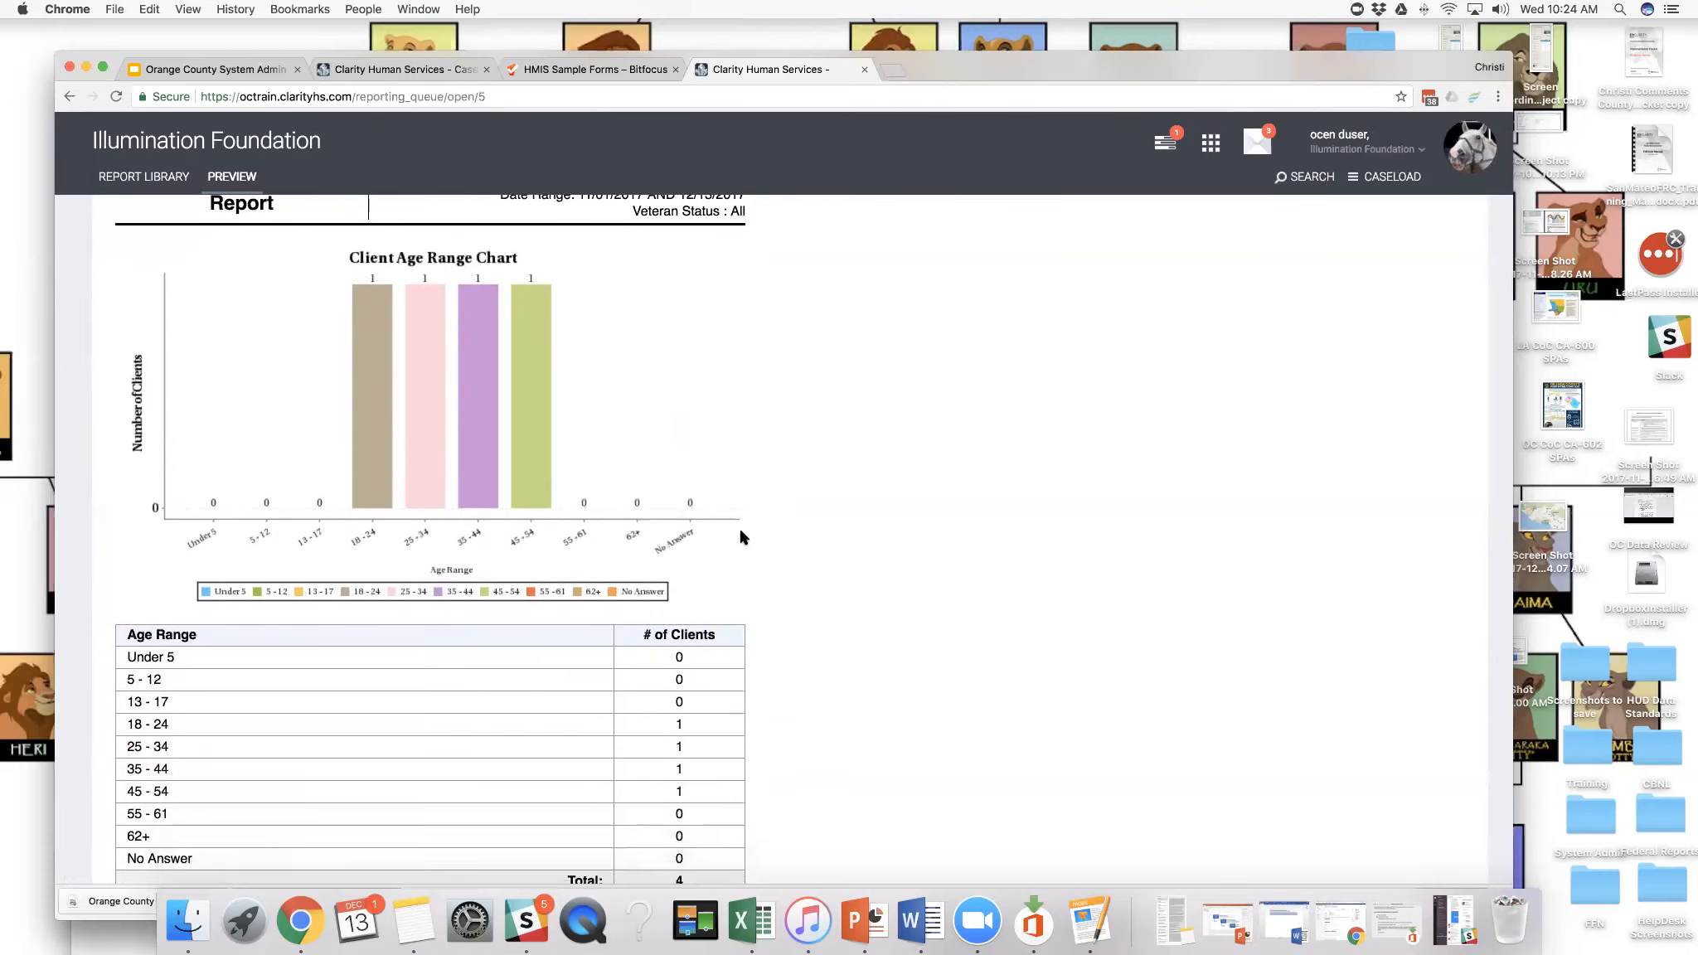
scroll(740, 537, down, 7)
scroll(740, 537, down, 14)
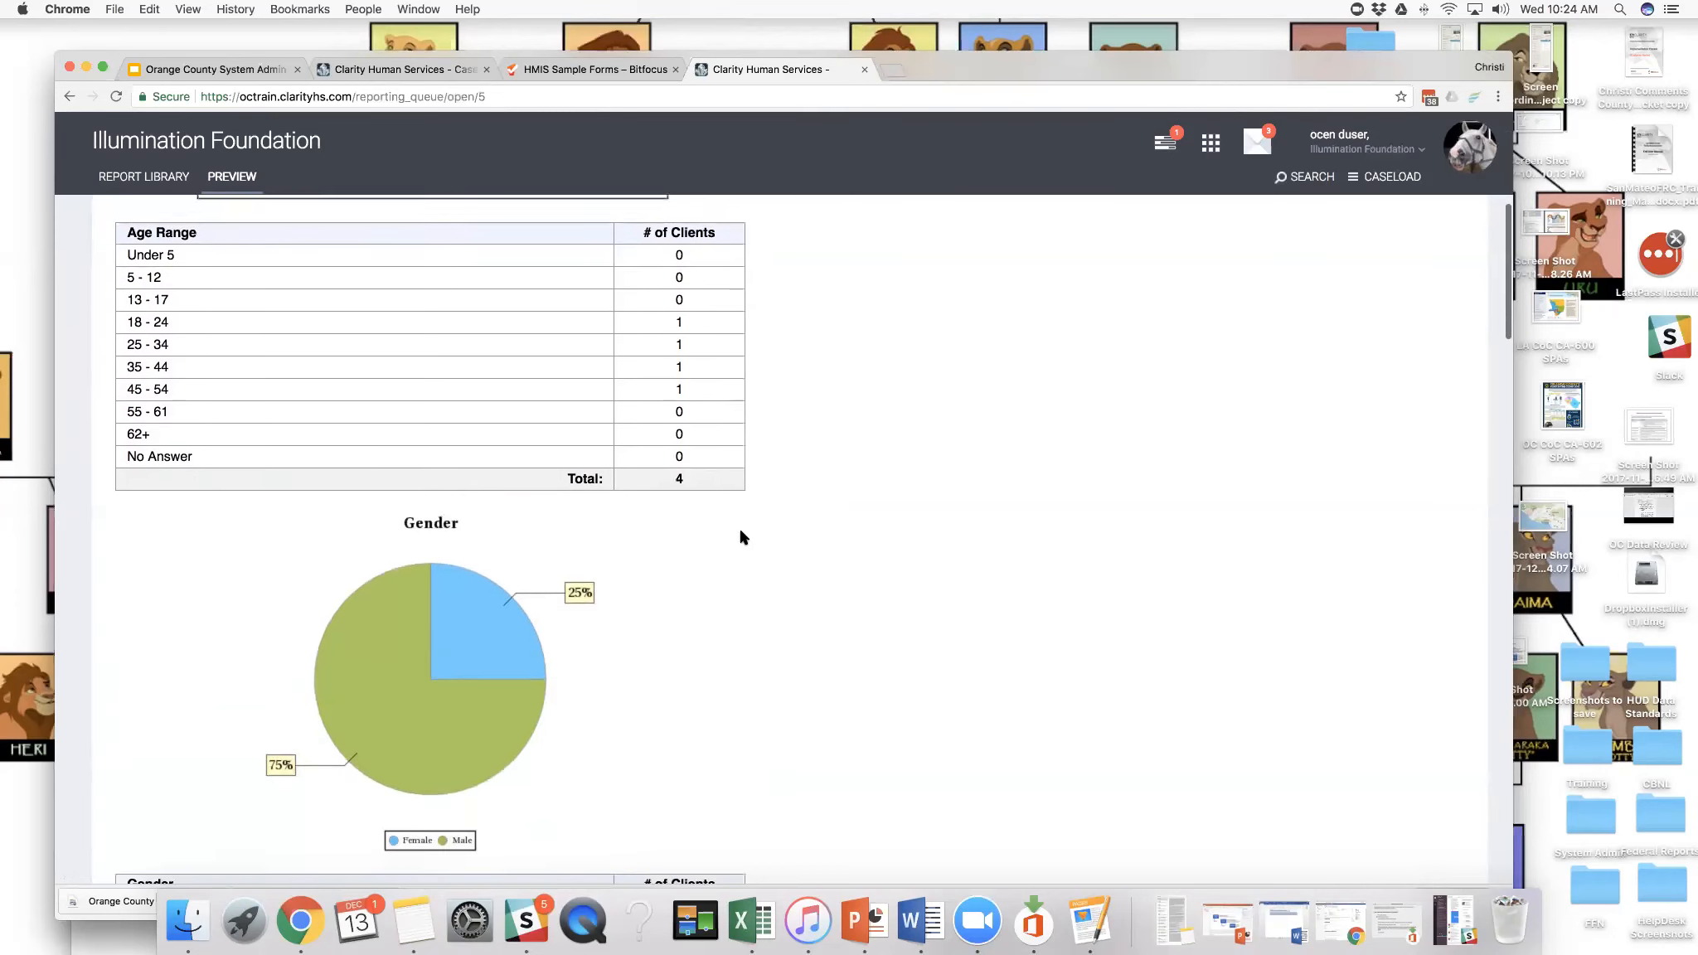
scroll(740, 538, up, 5)
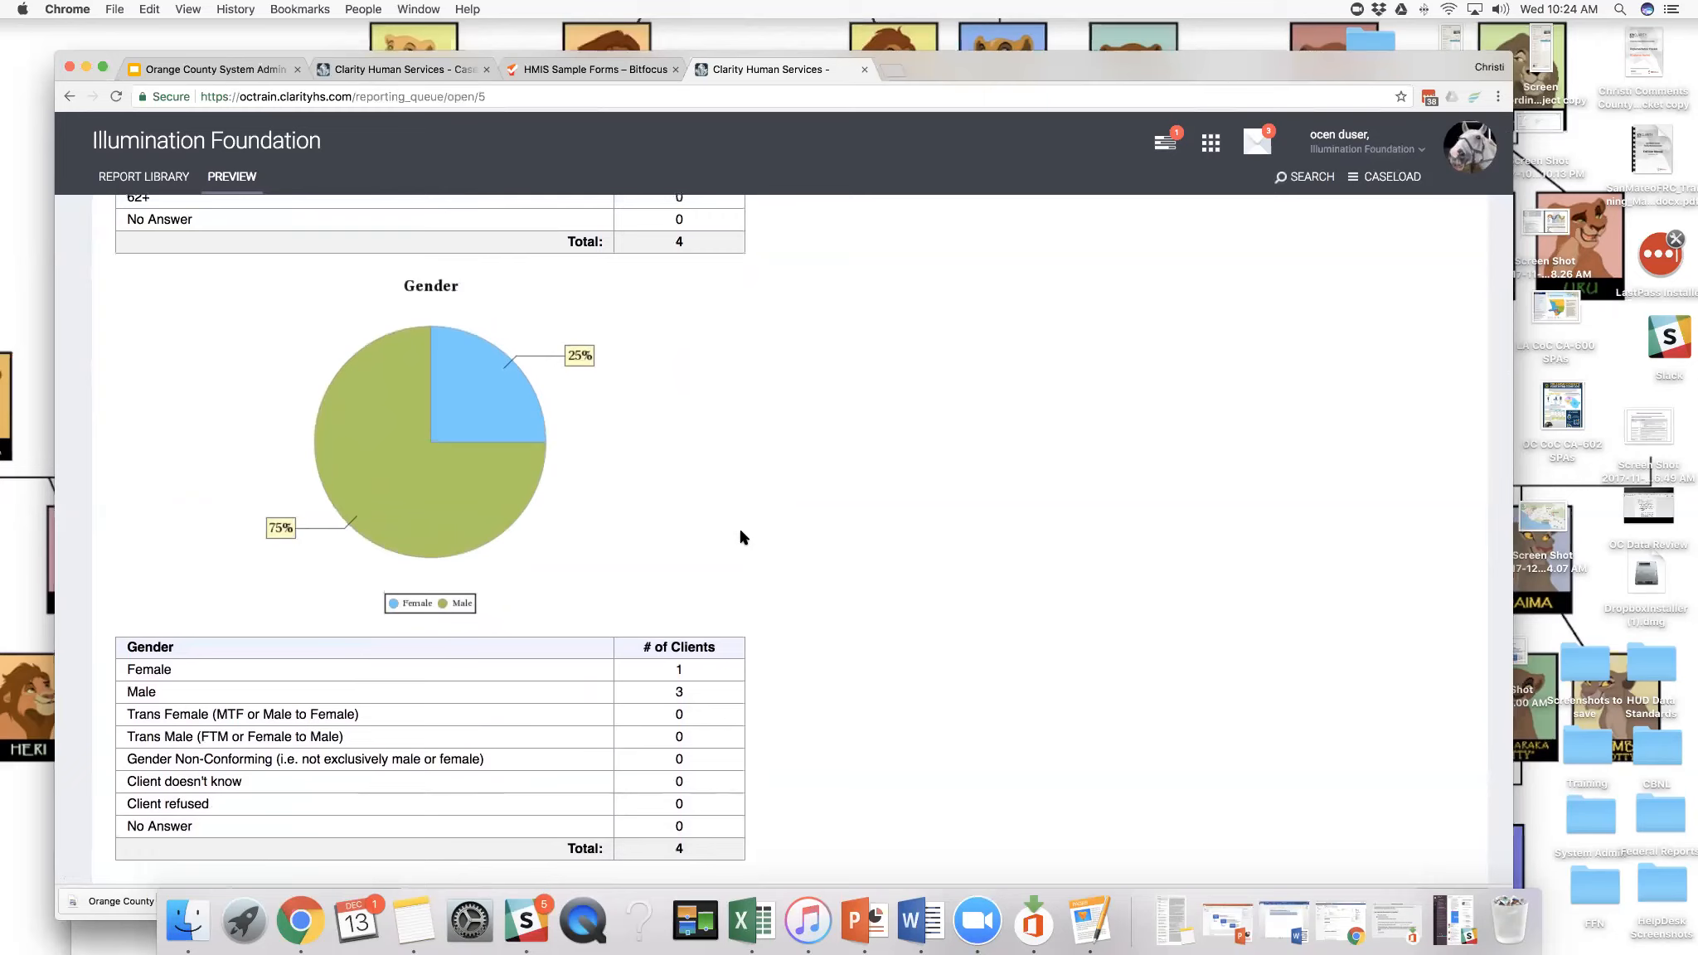
scroll(740, 537, down, 7)
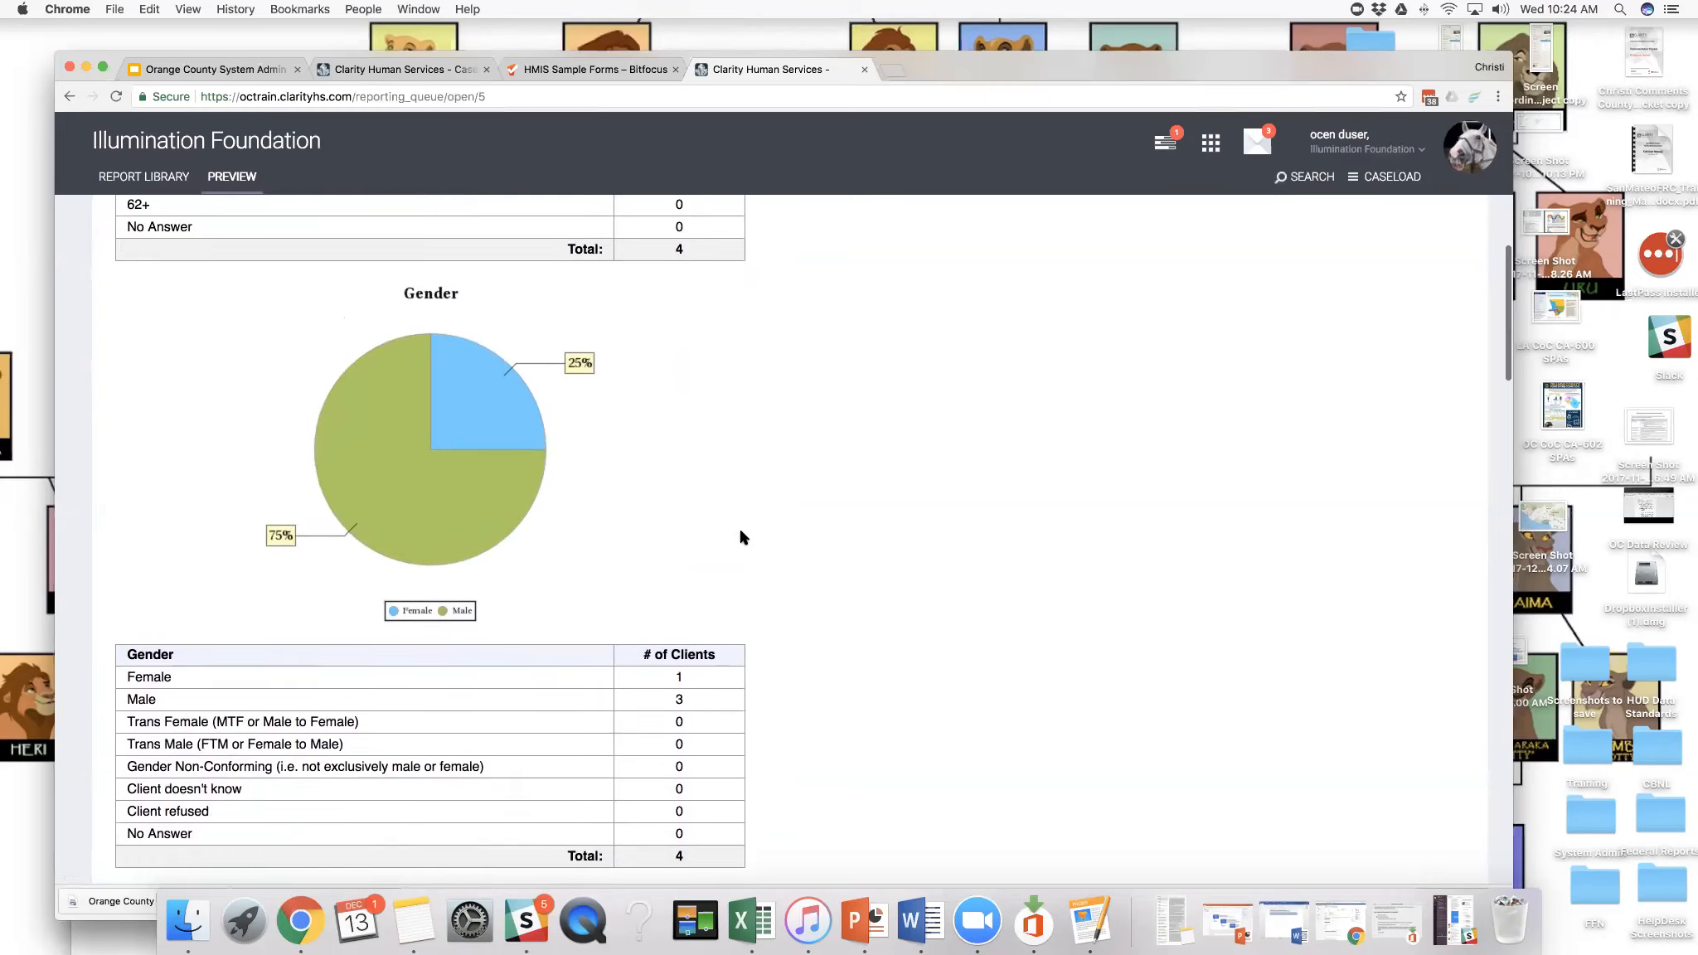
scroll(740, 538, down, 7)
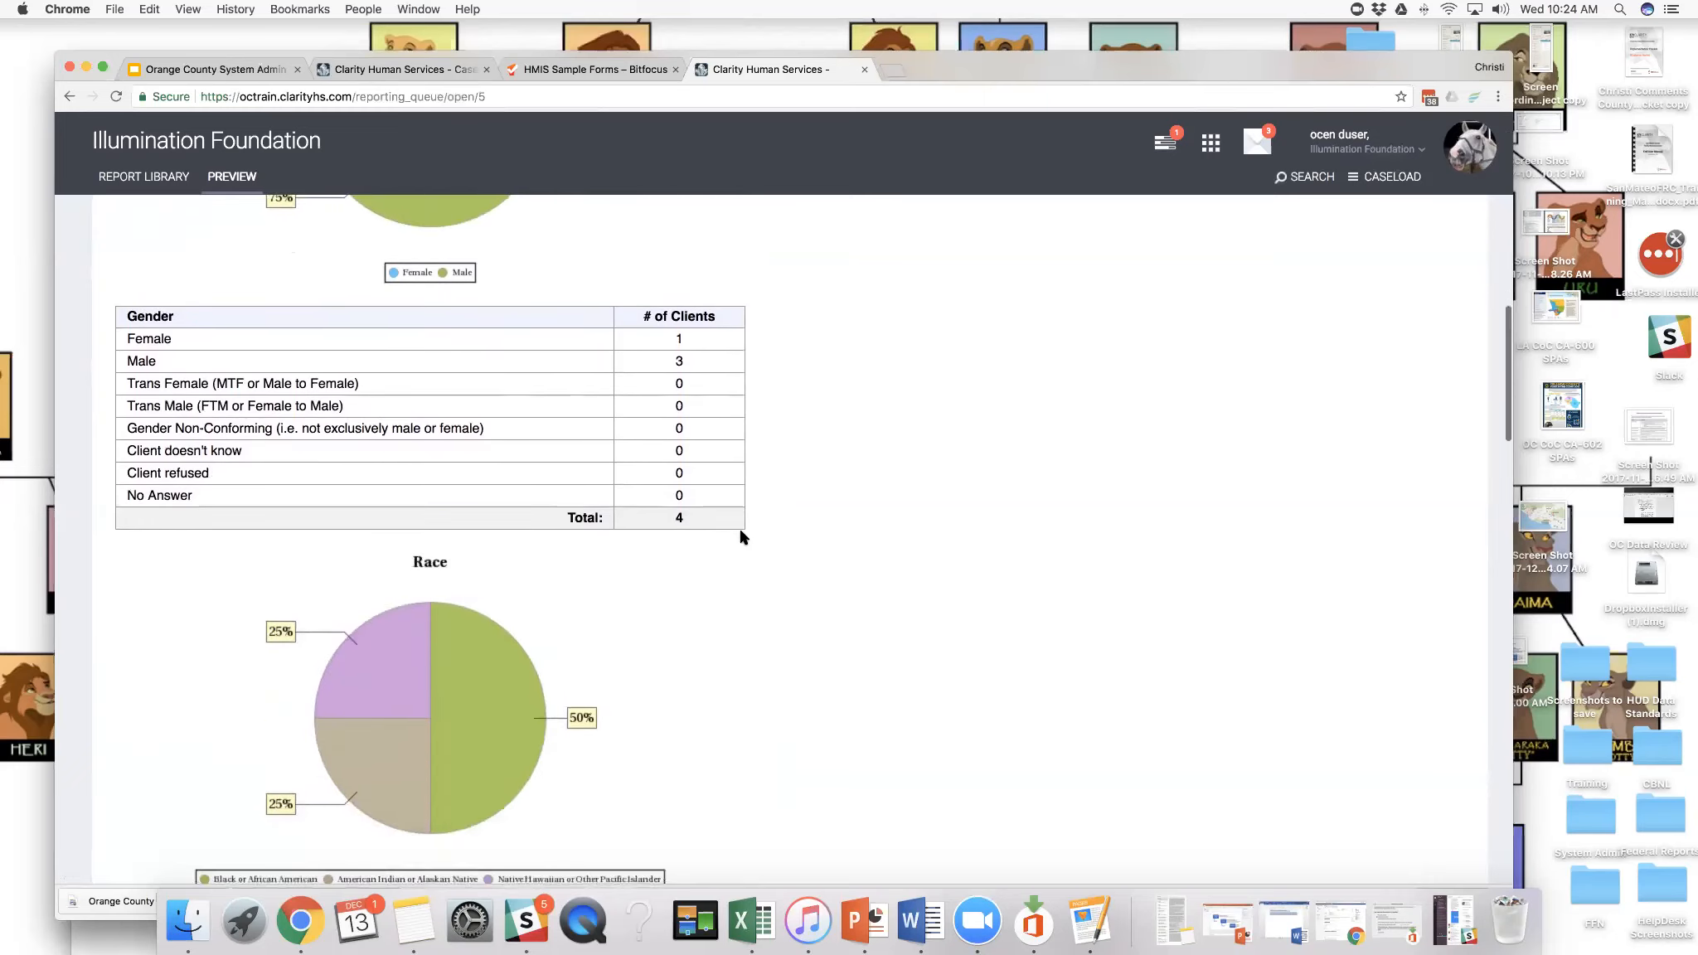
scroll(741, 537, down, 16)
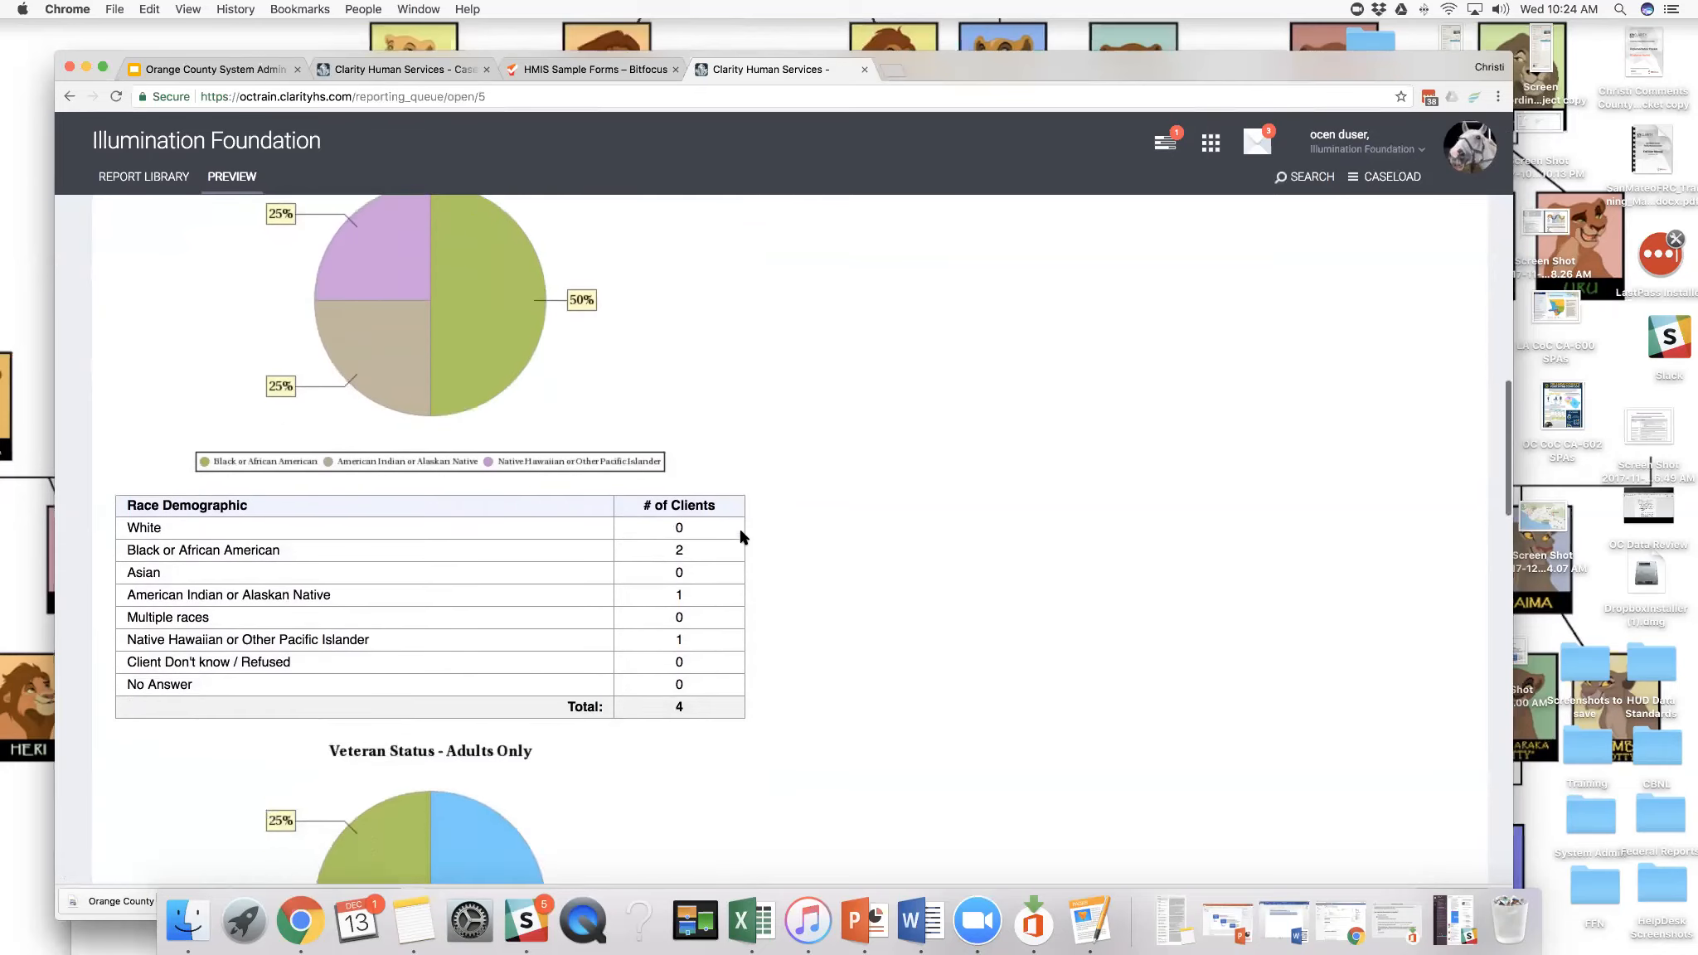
scroll(740, 537, up, 4)
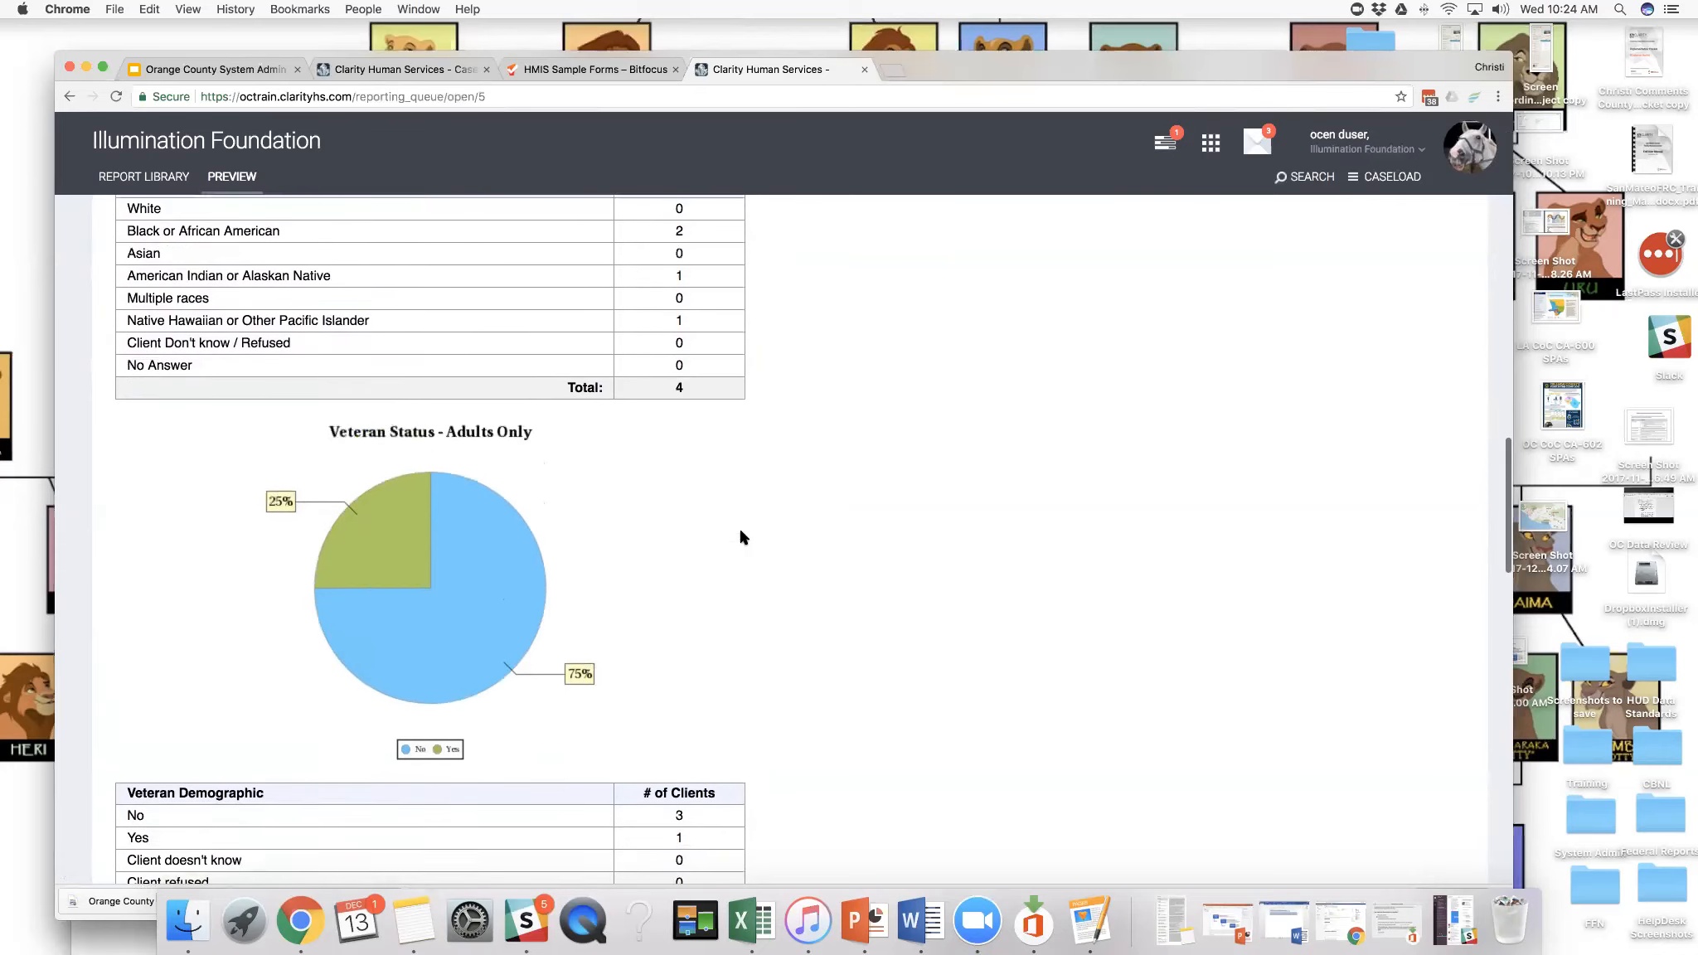
scroll(740, 537, down, 8)
scroll(741, 537, down, 8)
scroll(740, 537, up, 4)
scroll(741, 537, up, 2)
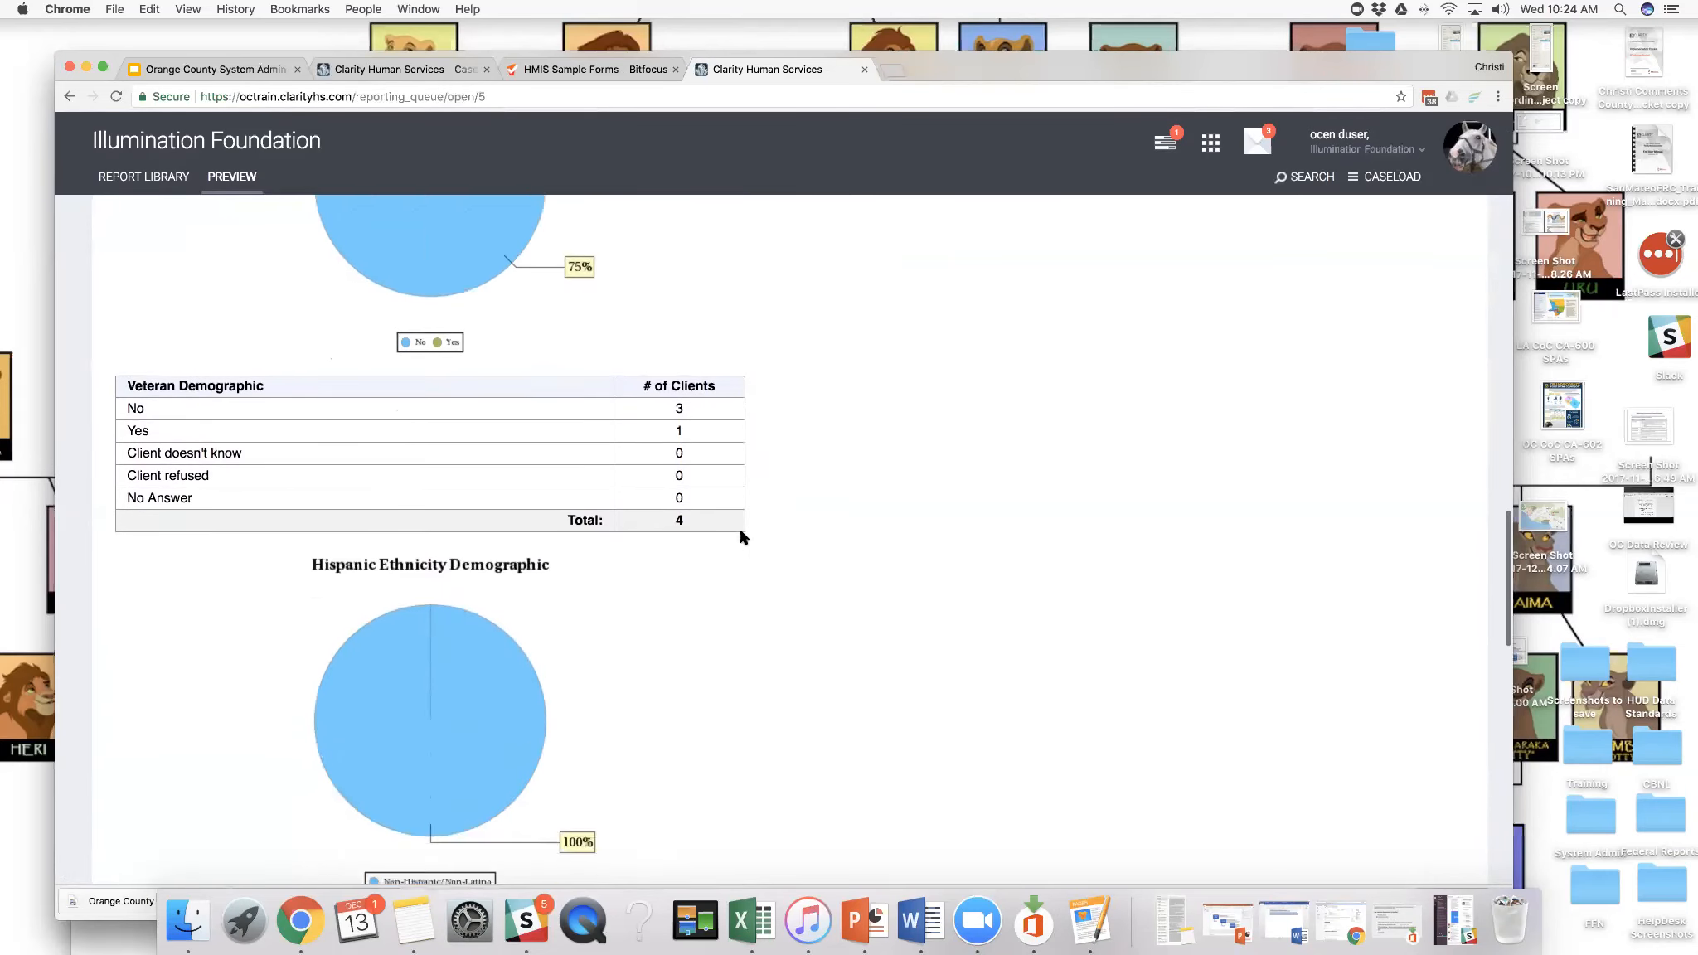
scroll(741, 537, down, 10)
scroll(740, 537, down, 11)
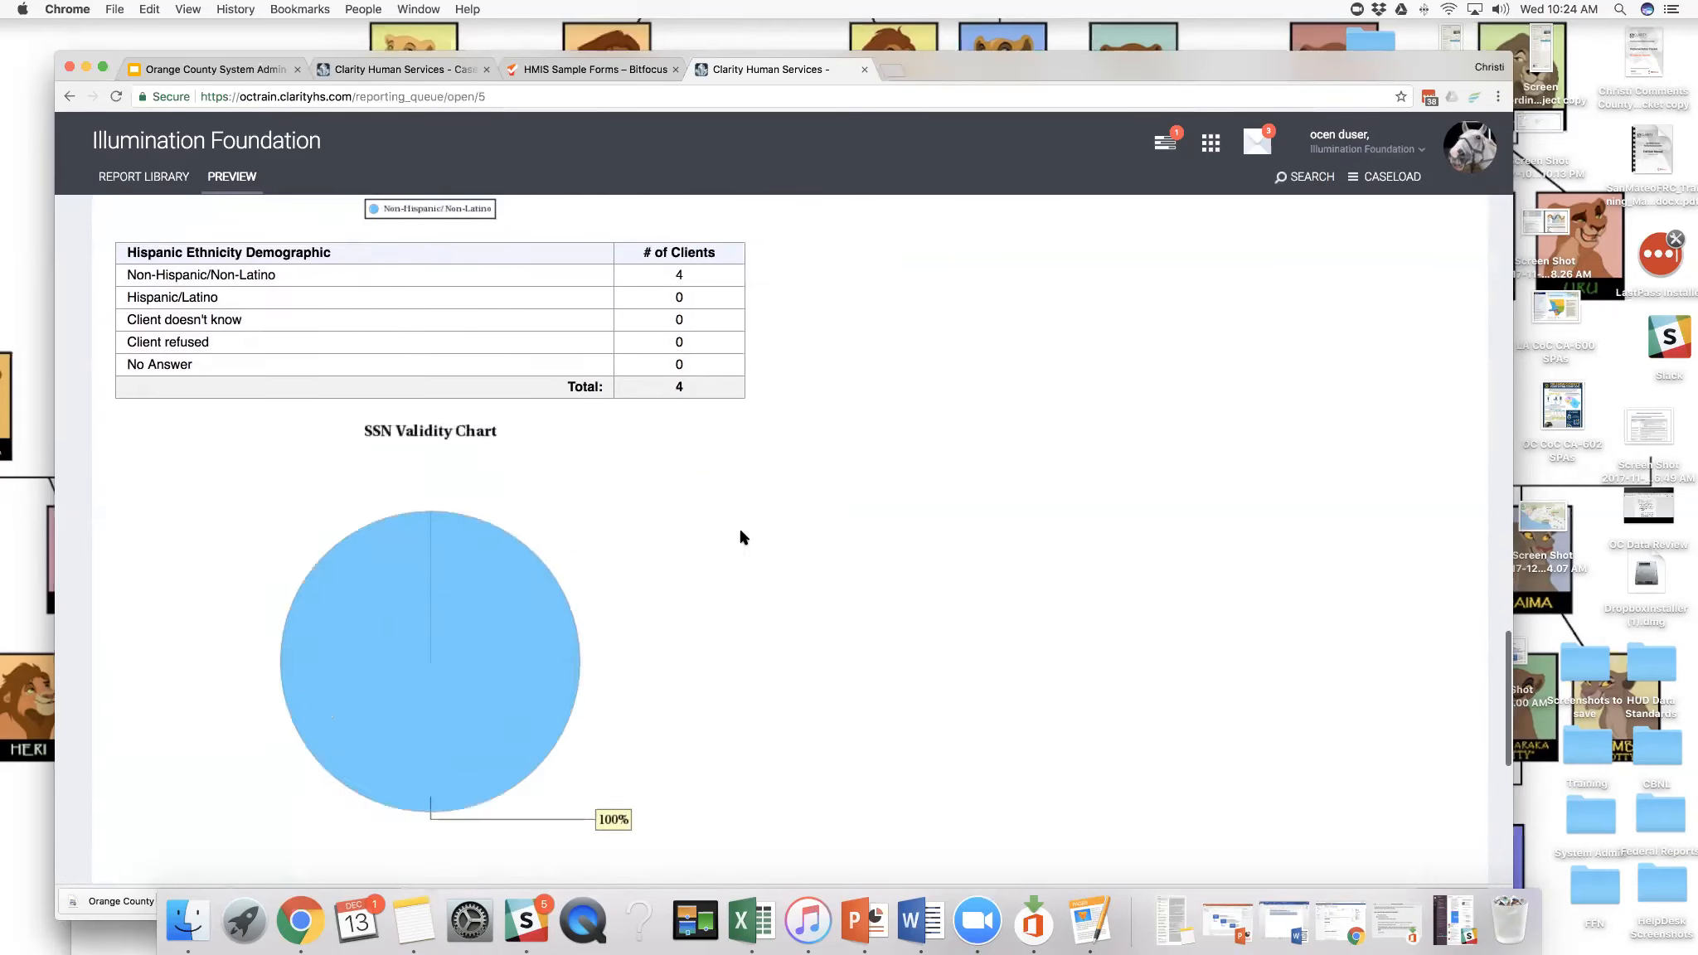
scroll(741, 537, up, 20)
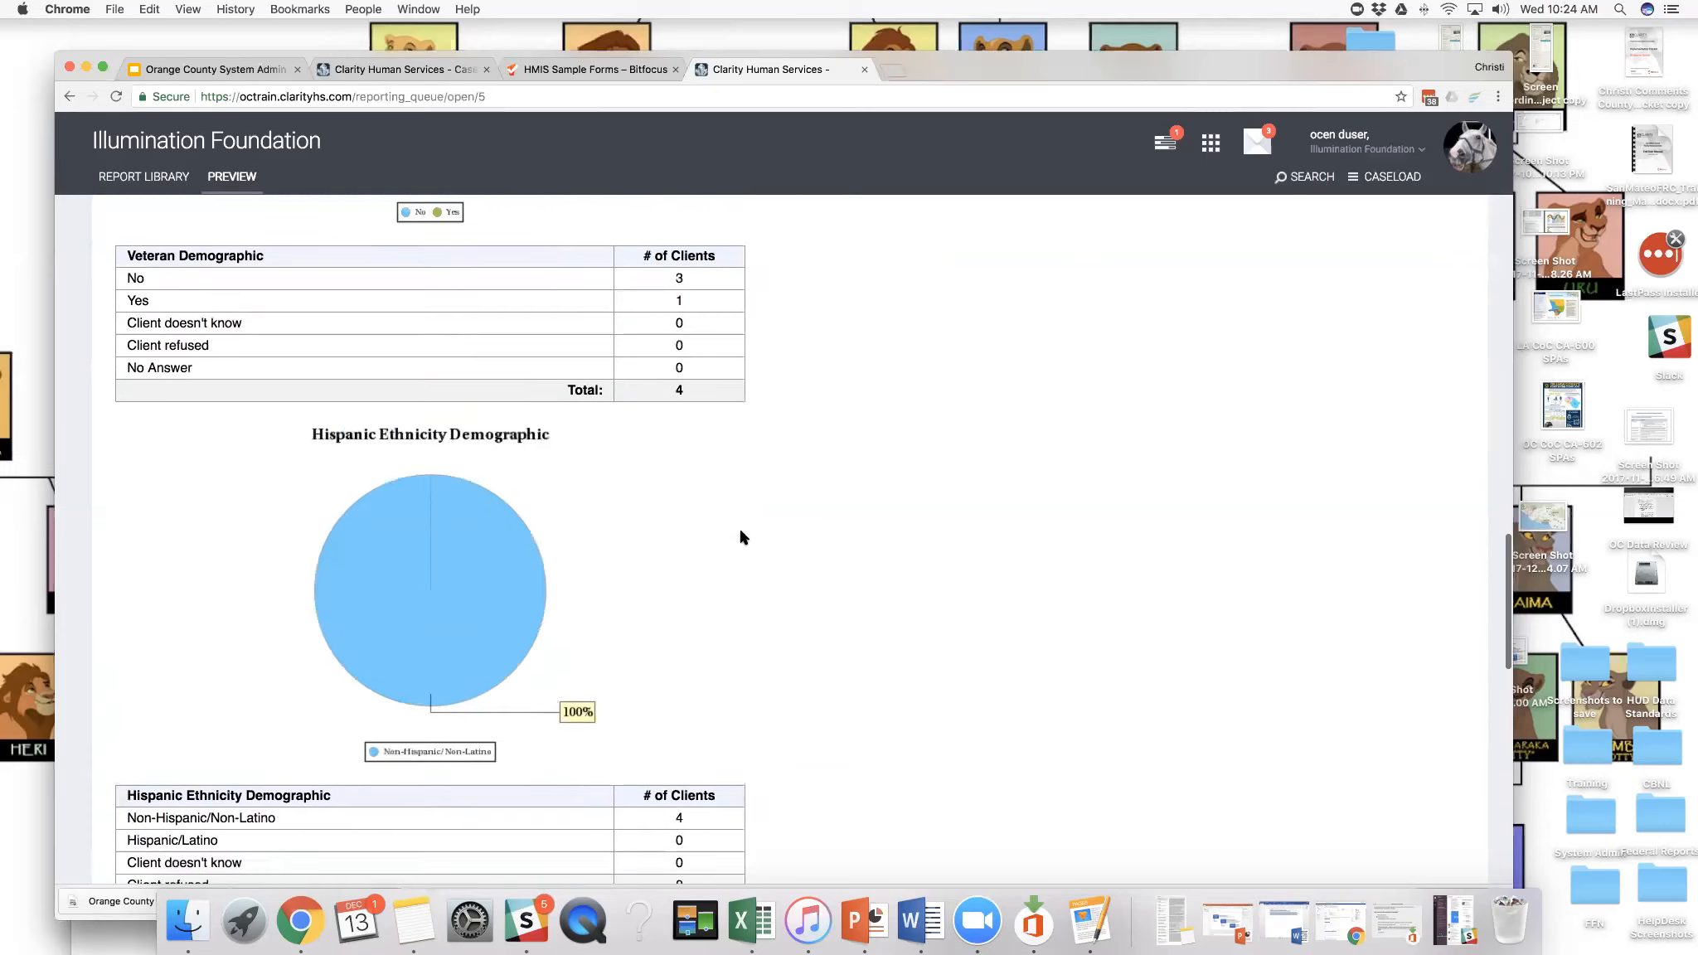
scroll(741, 537, up, 15)
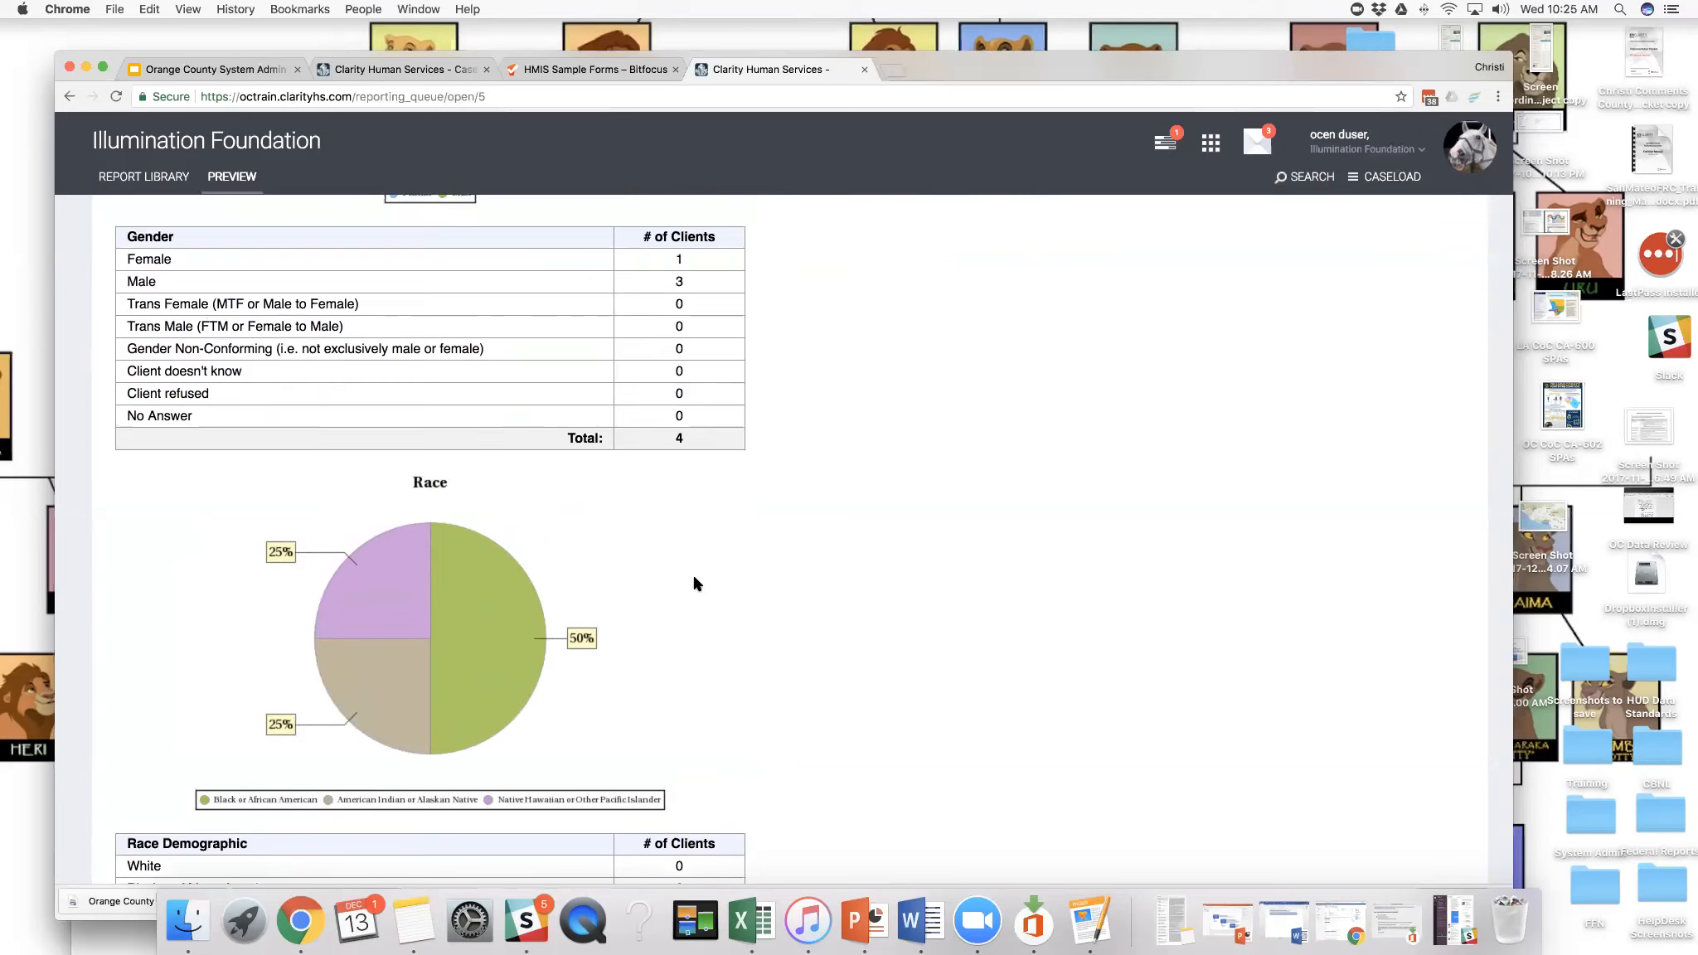
- Return to the report library and open the run parameters of the [GNRL-106] Program Roster in Program Based Reports
click(1216, 152)
click(1003, 216)
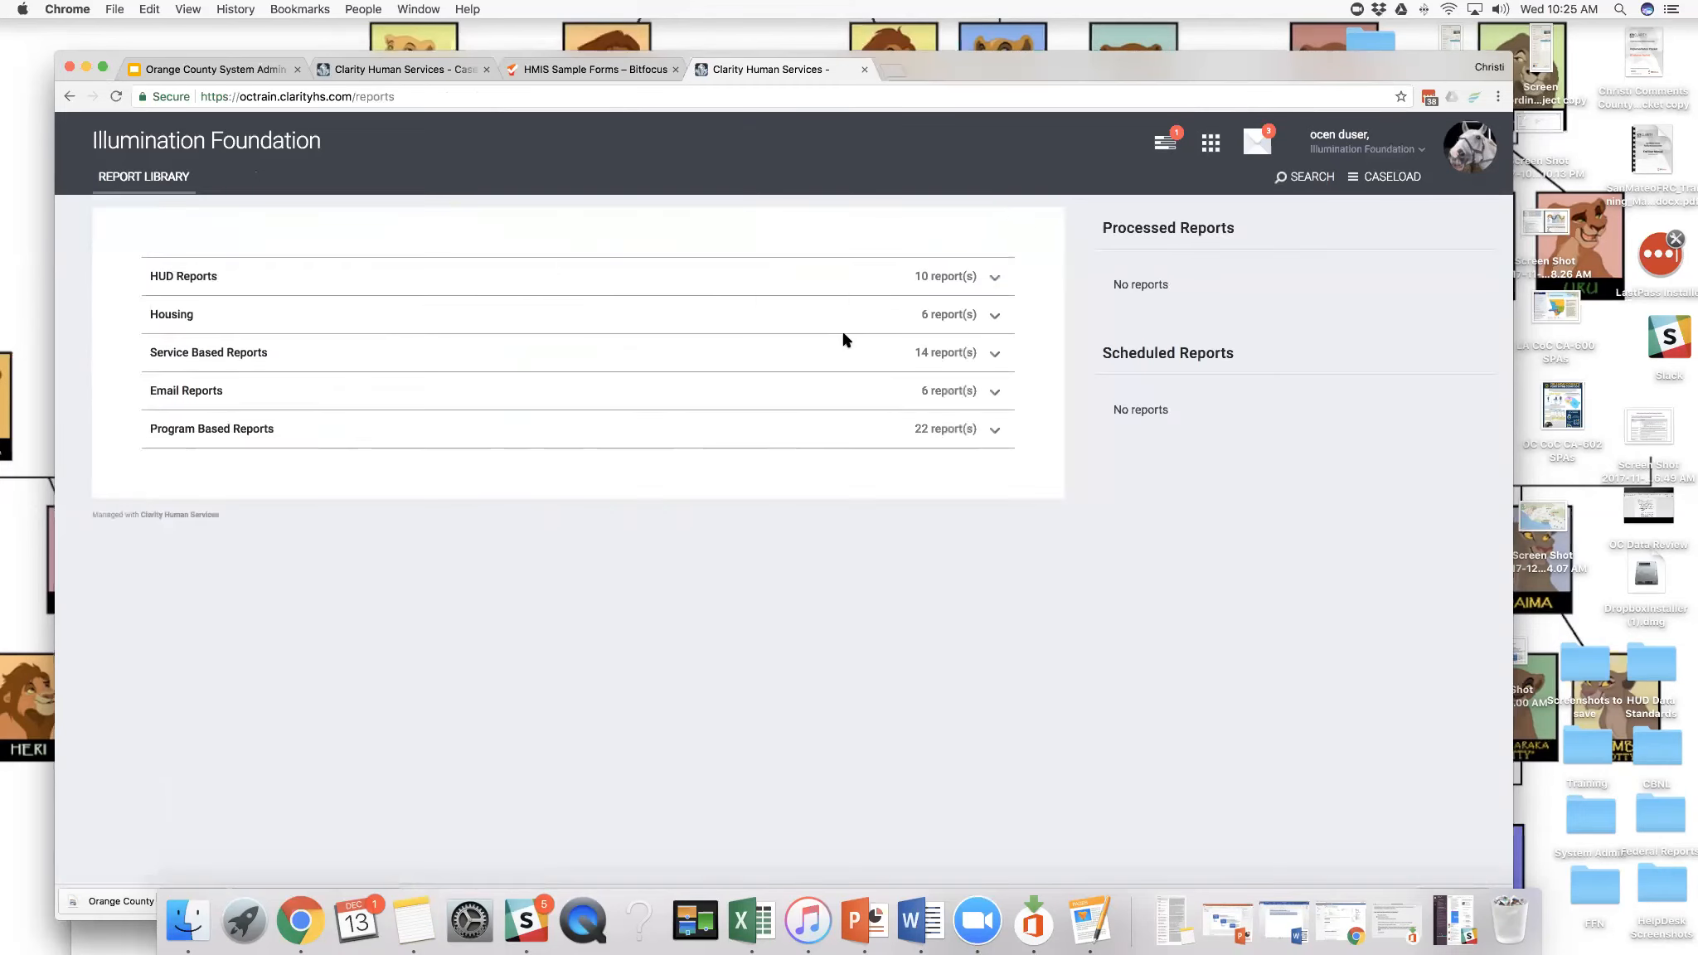
click(996, 435)
scroll(845, 465, down, 1)
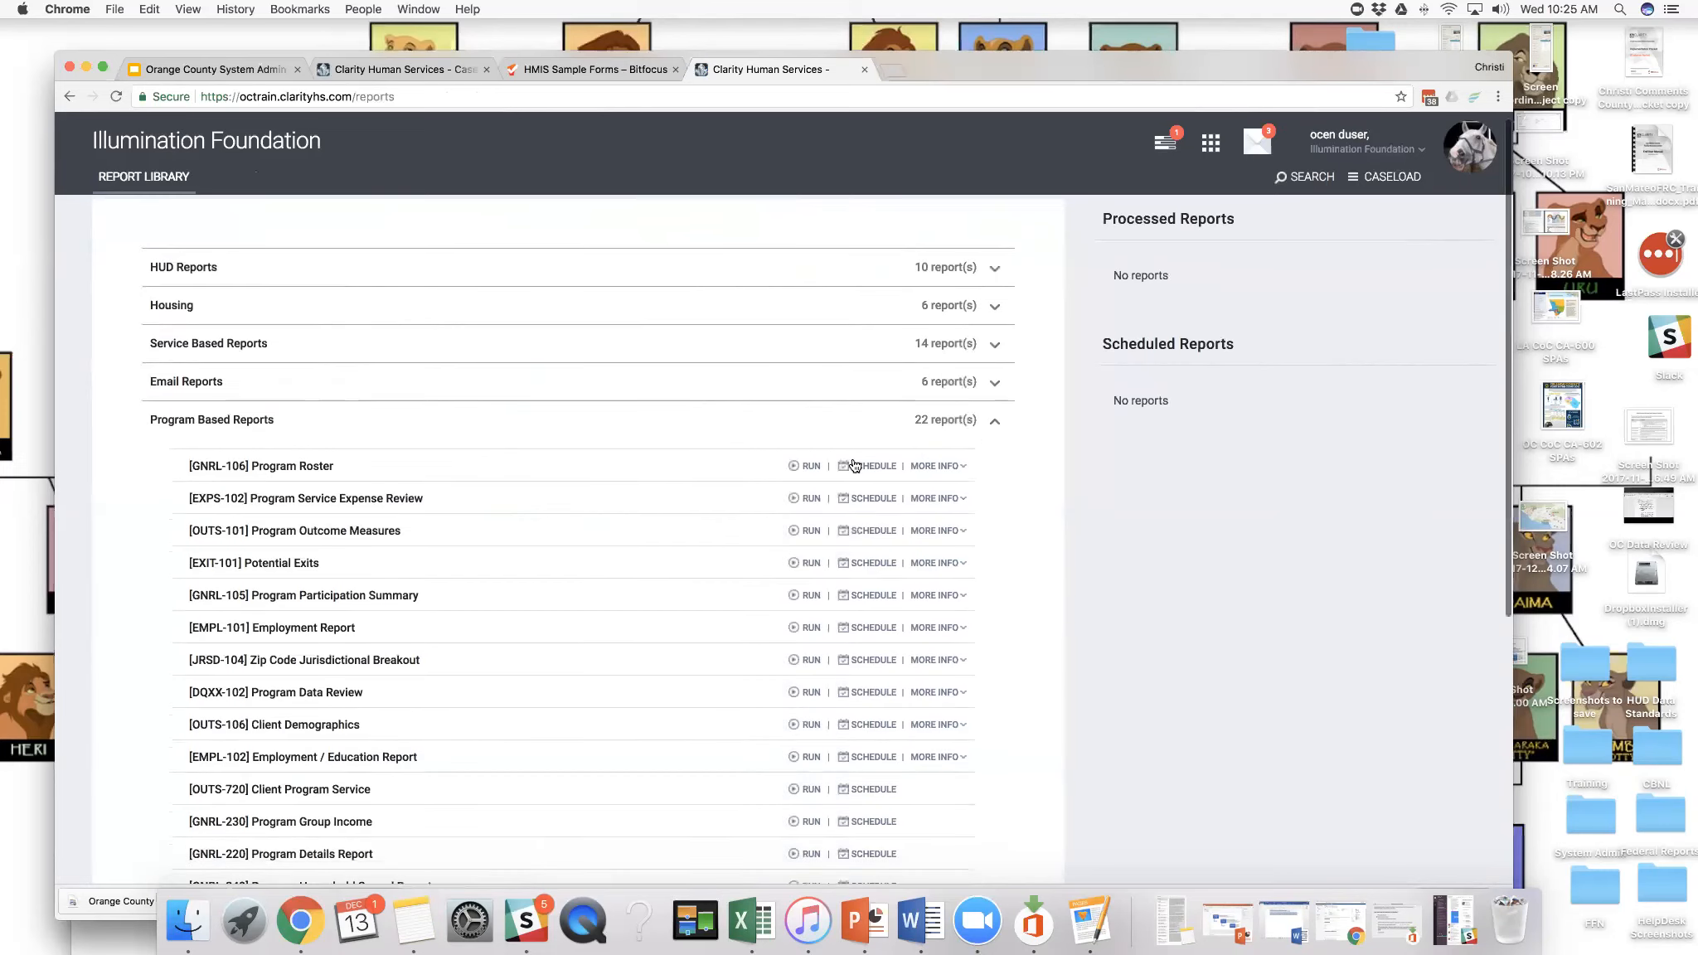
click(812, 466)
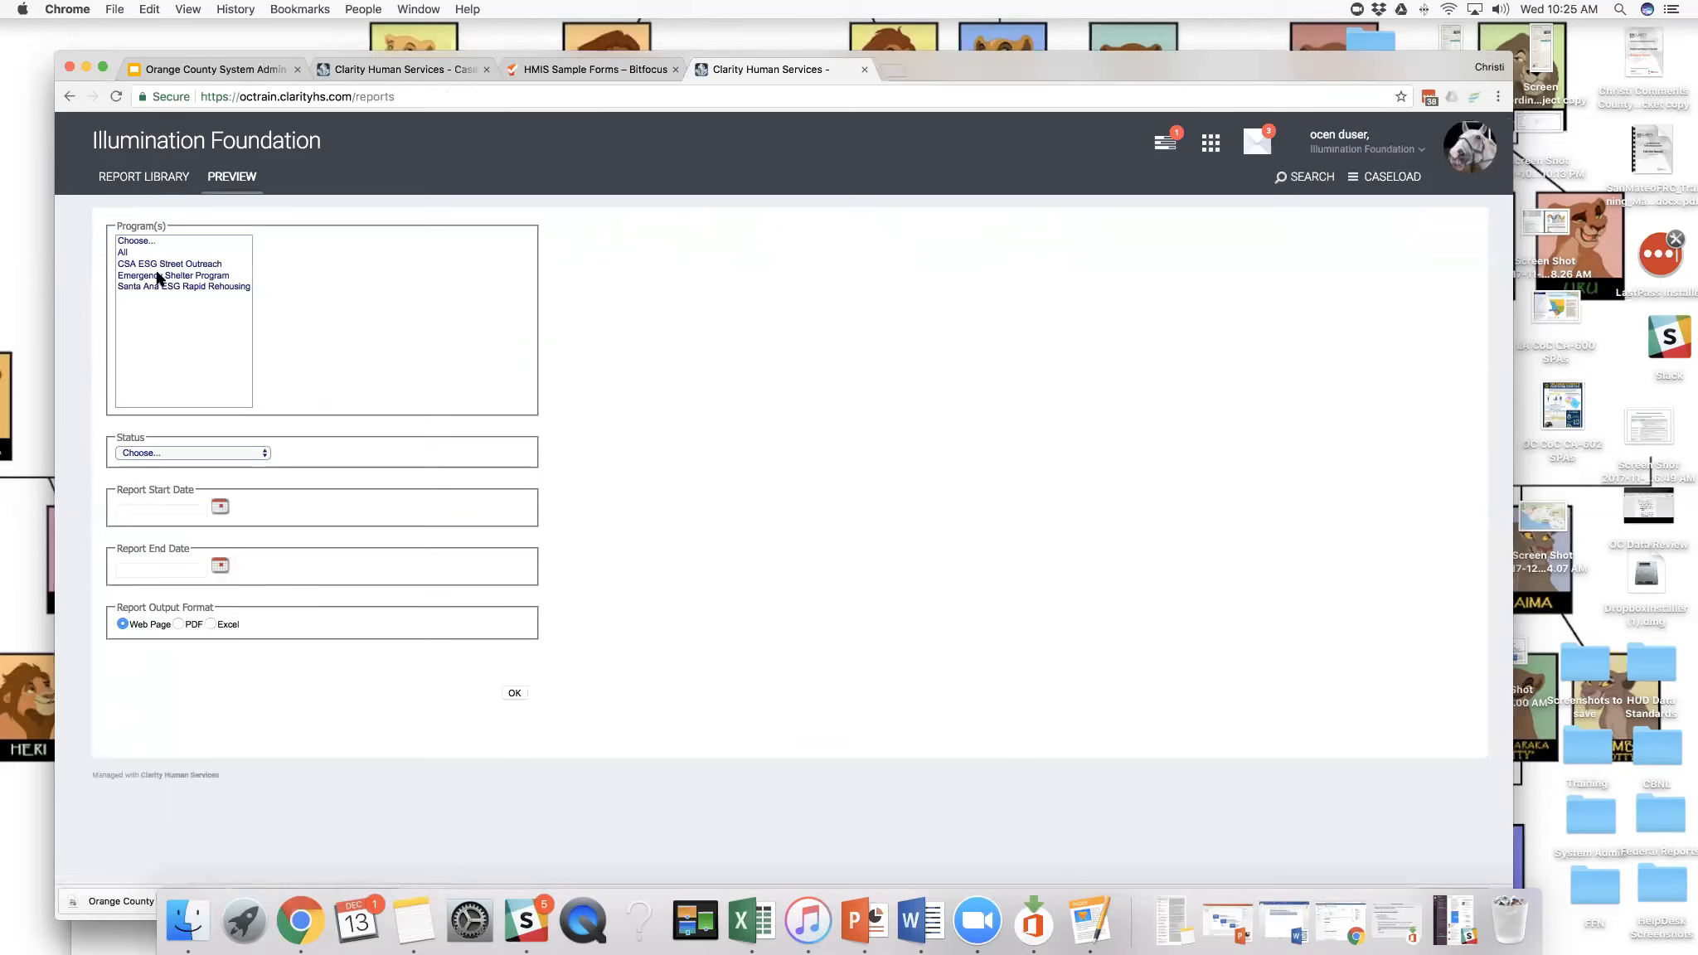
- Run the Program Roster for all programs with status Active within Report Date Range, from 2017/11/01 through 2017/12/13, as a web page
click(126, 253)
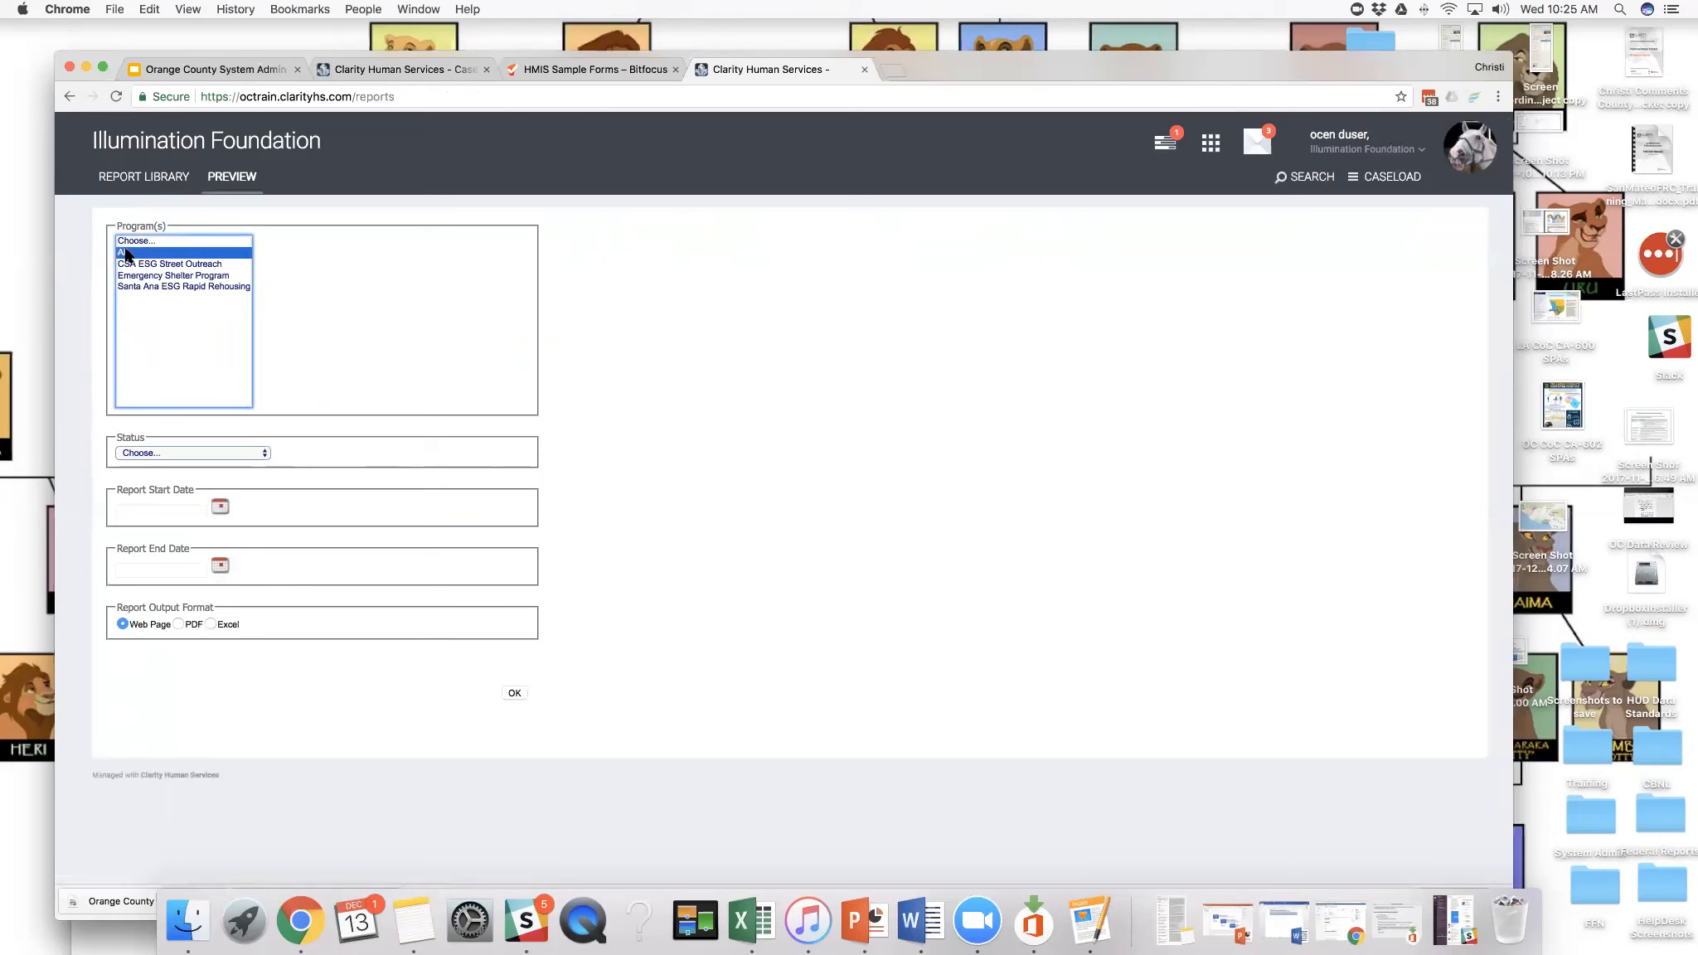
click(265, 456)
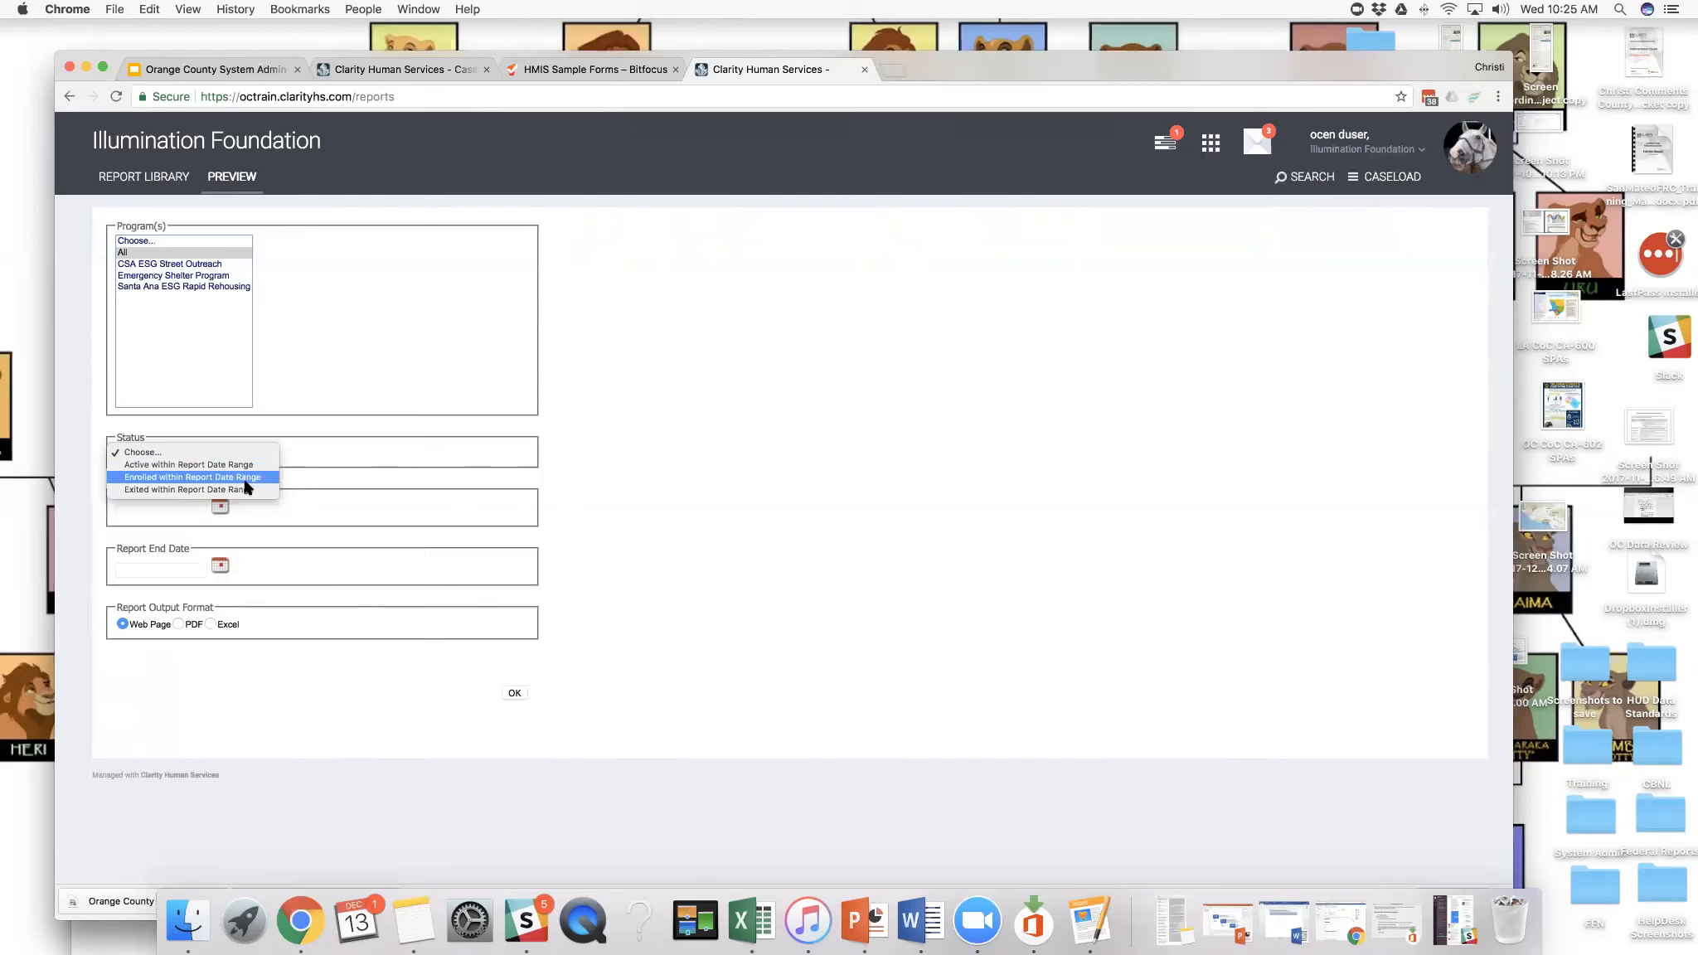
click(244, 465)
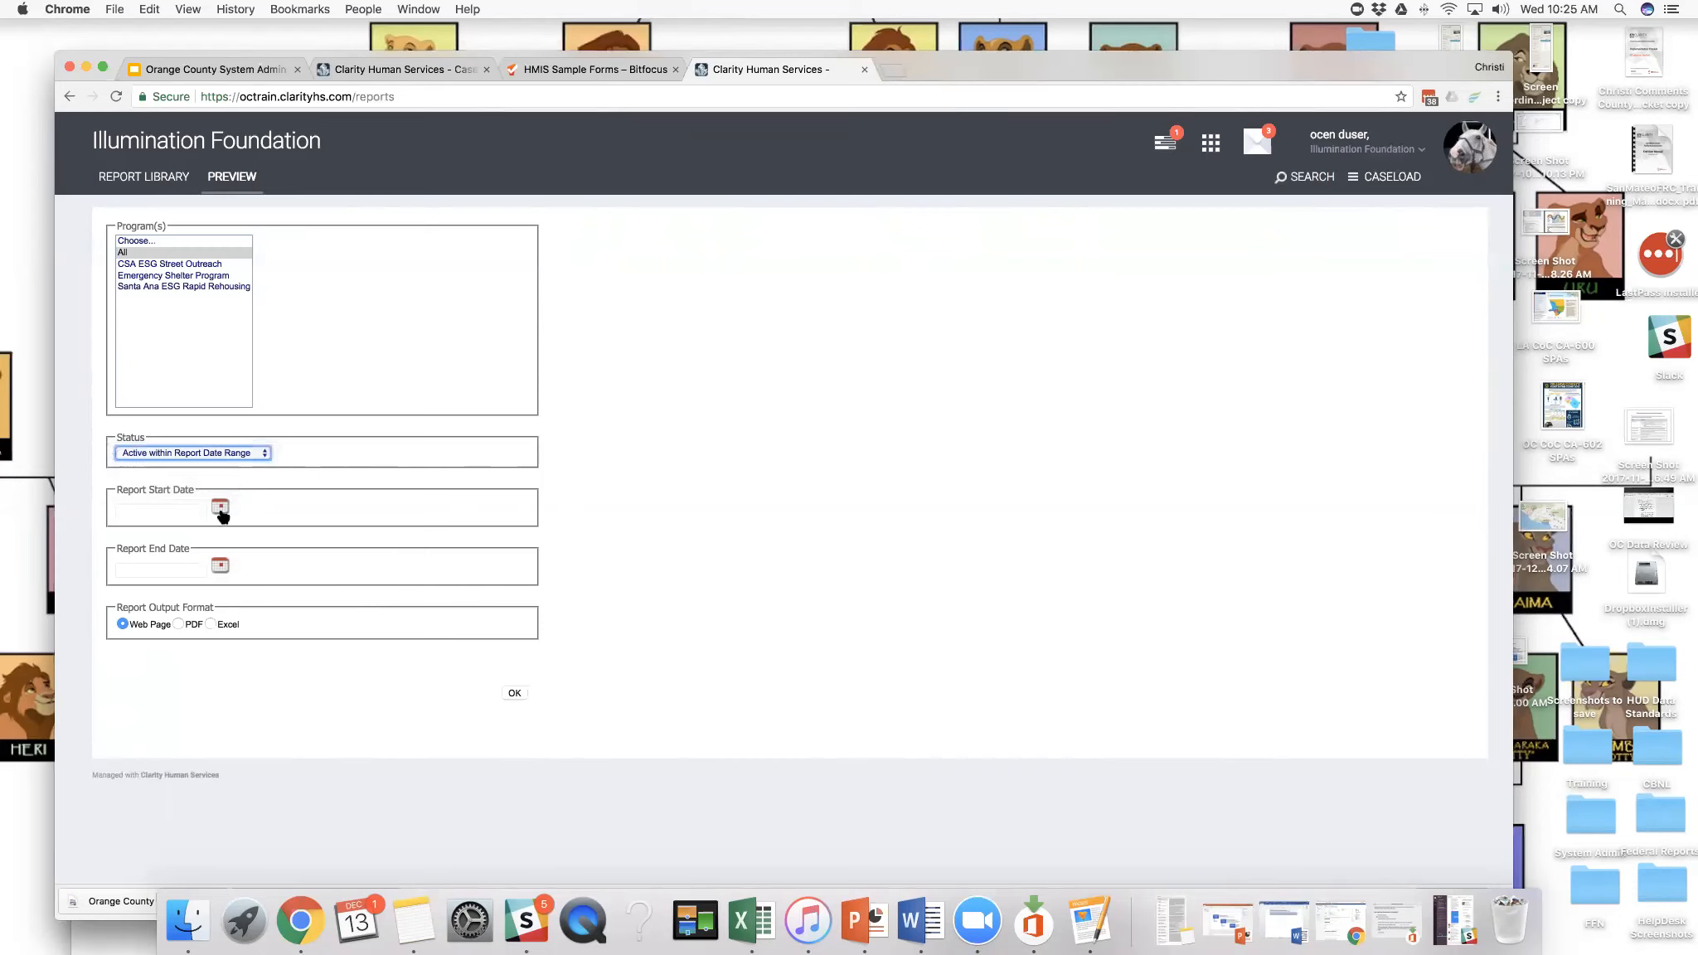
click(220, 507)
click(251, 538)
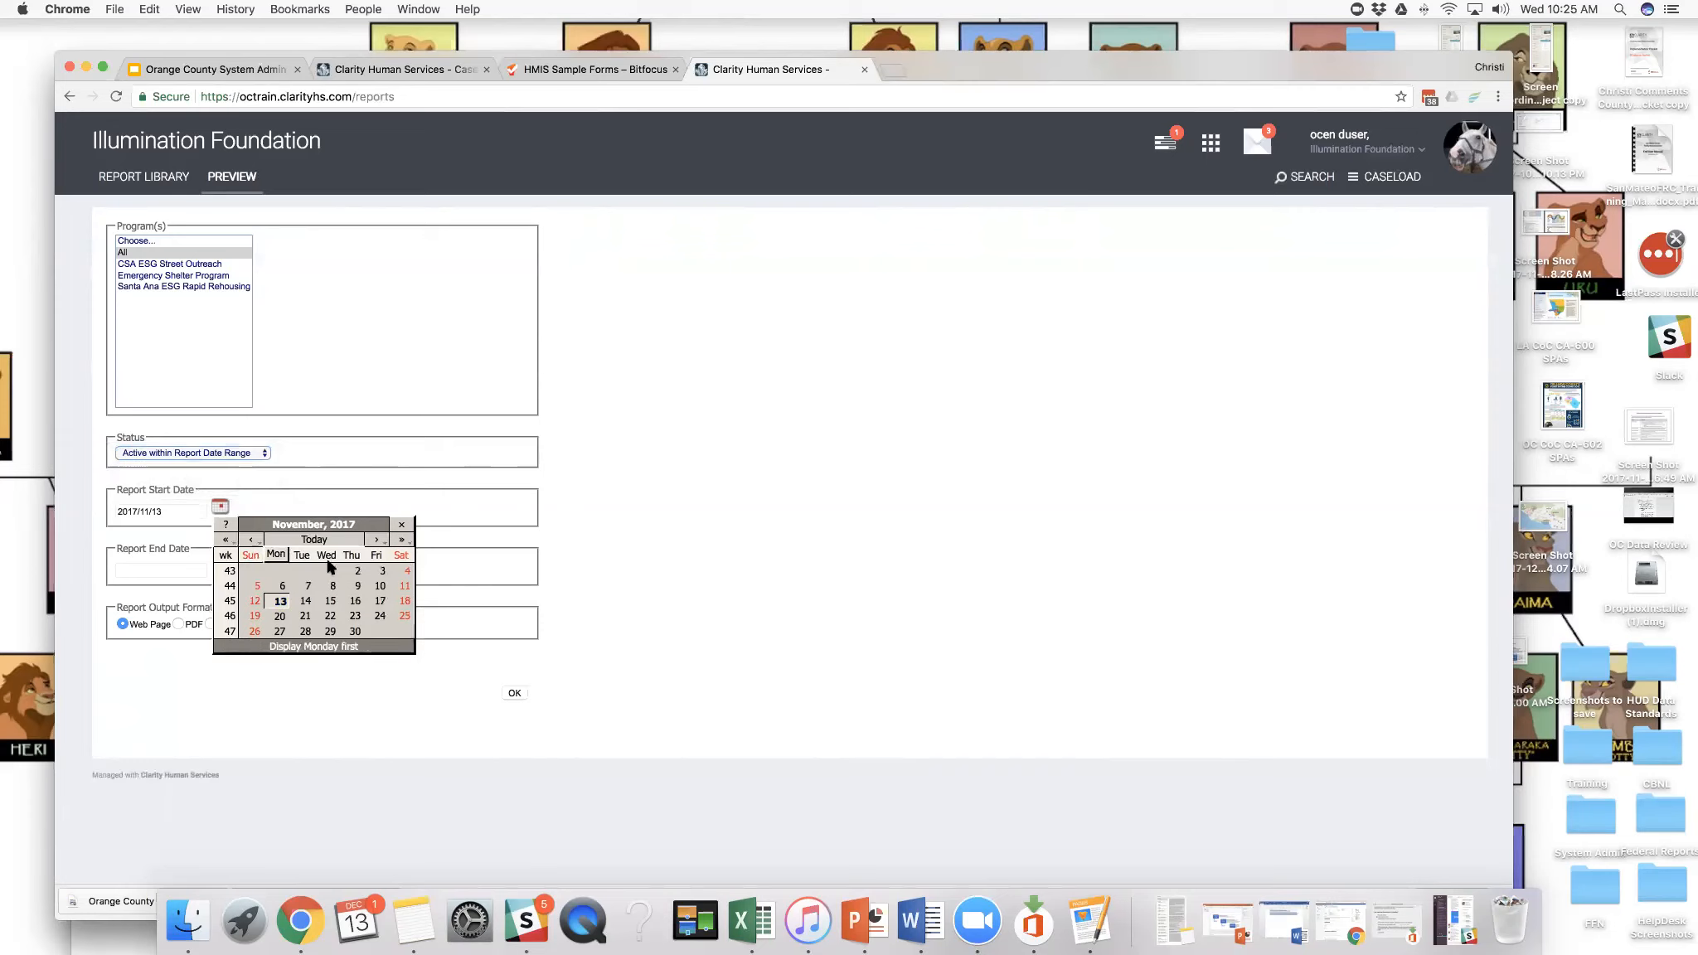
click(329, 568)
click(221, 565)
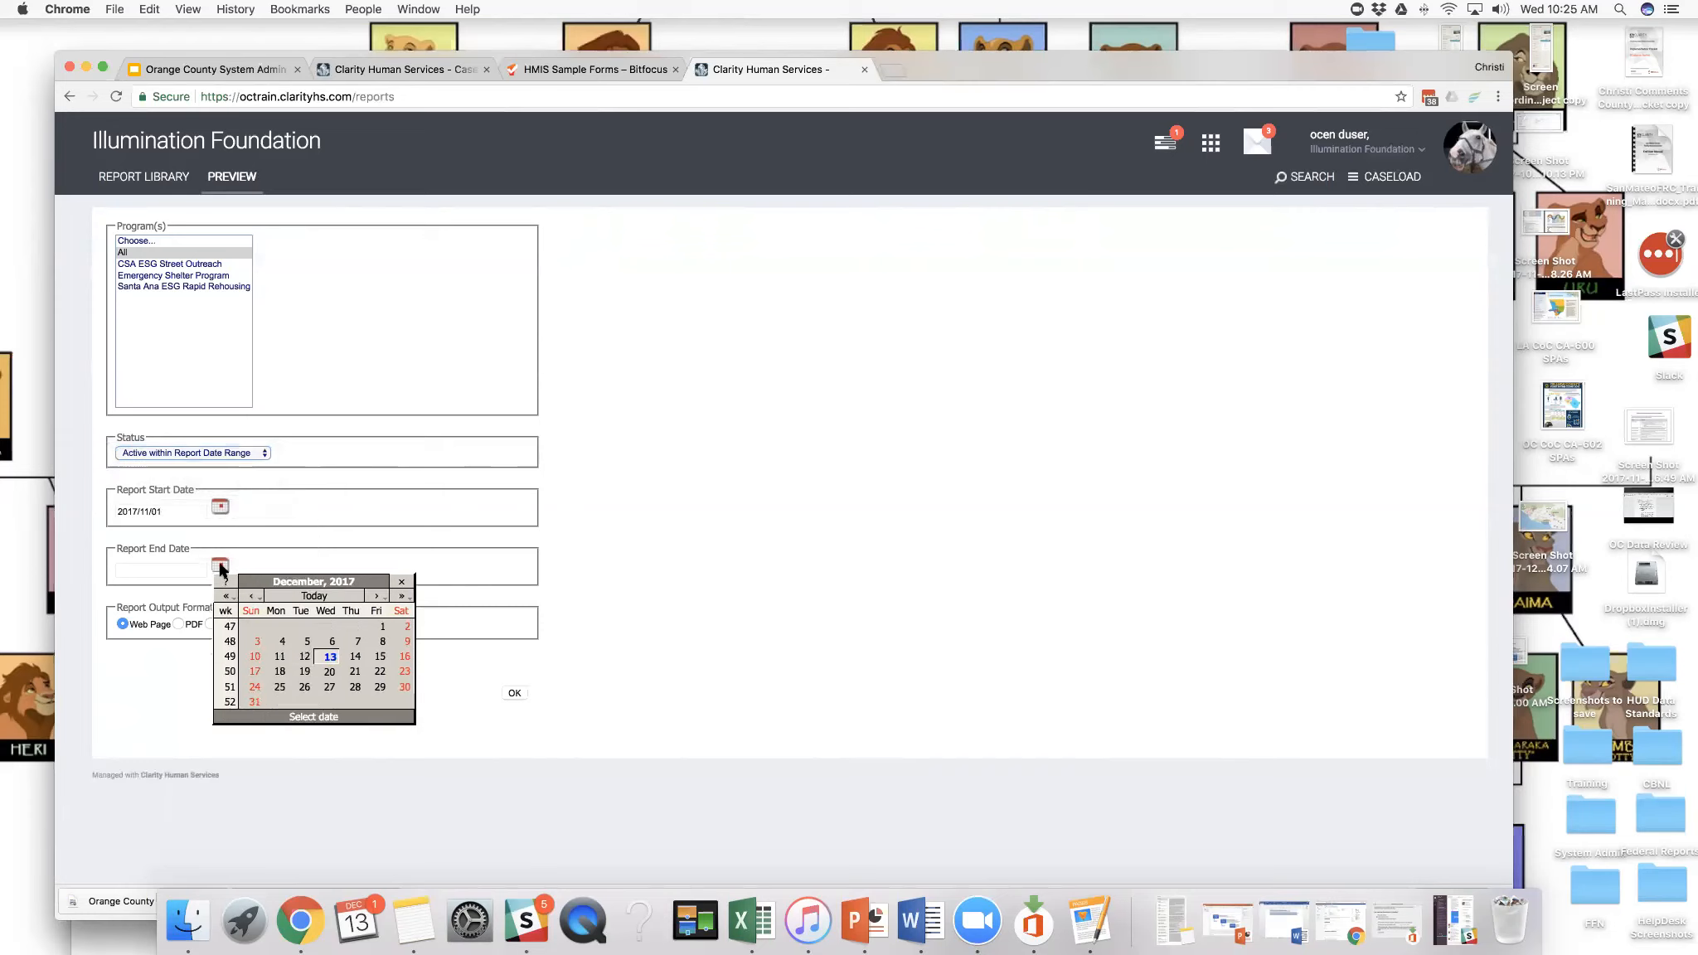
click(324, 655)
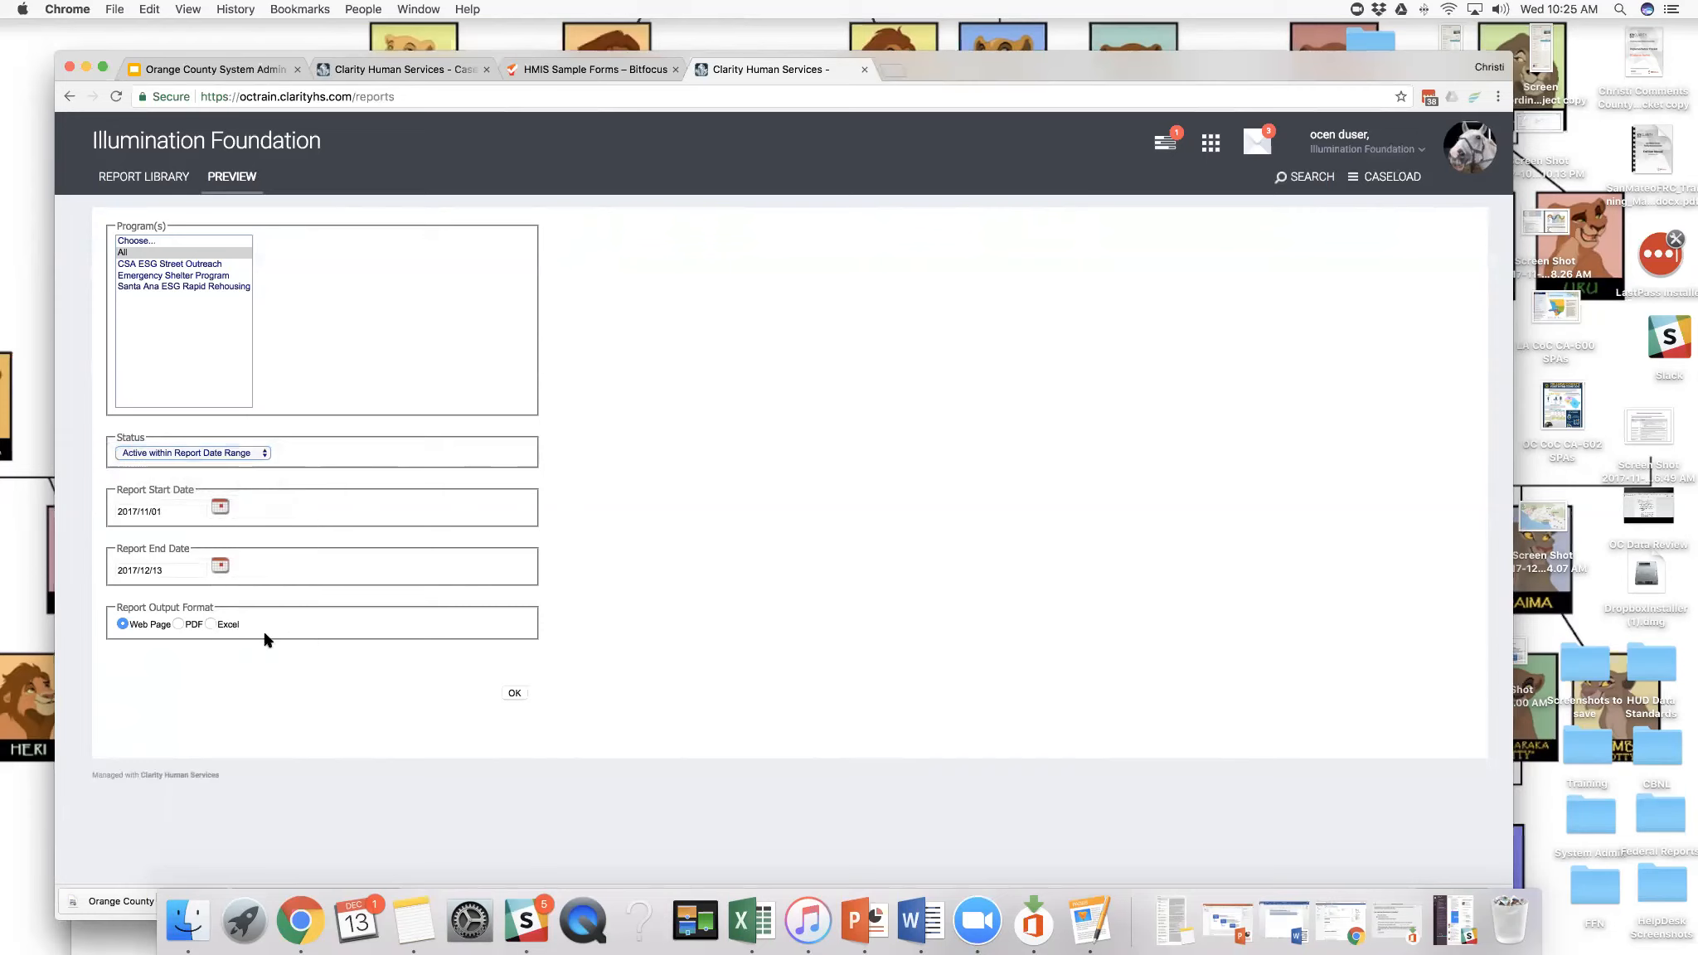
click(507, 693)
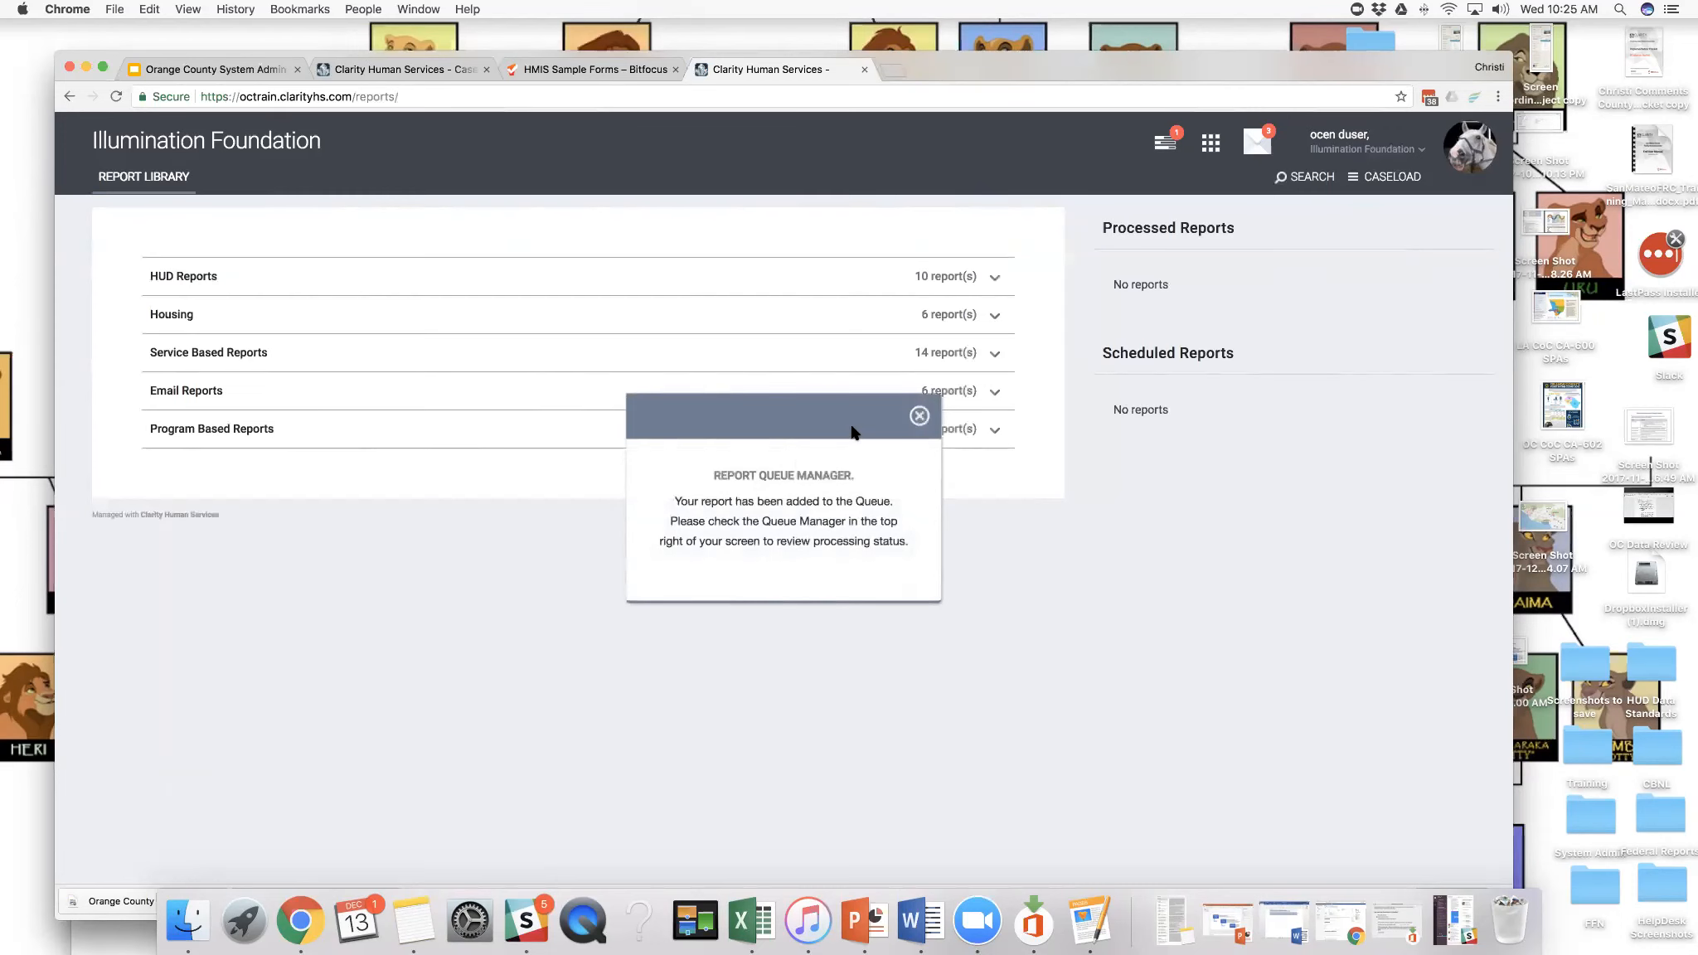
- Open the completed Program Roster, examine the linked profile of the first CSA ESG Street Outreach client, and return to the roster
click(783, 634)
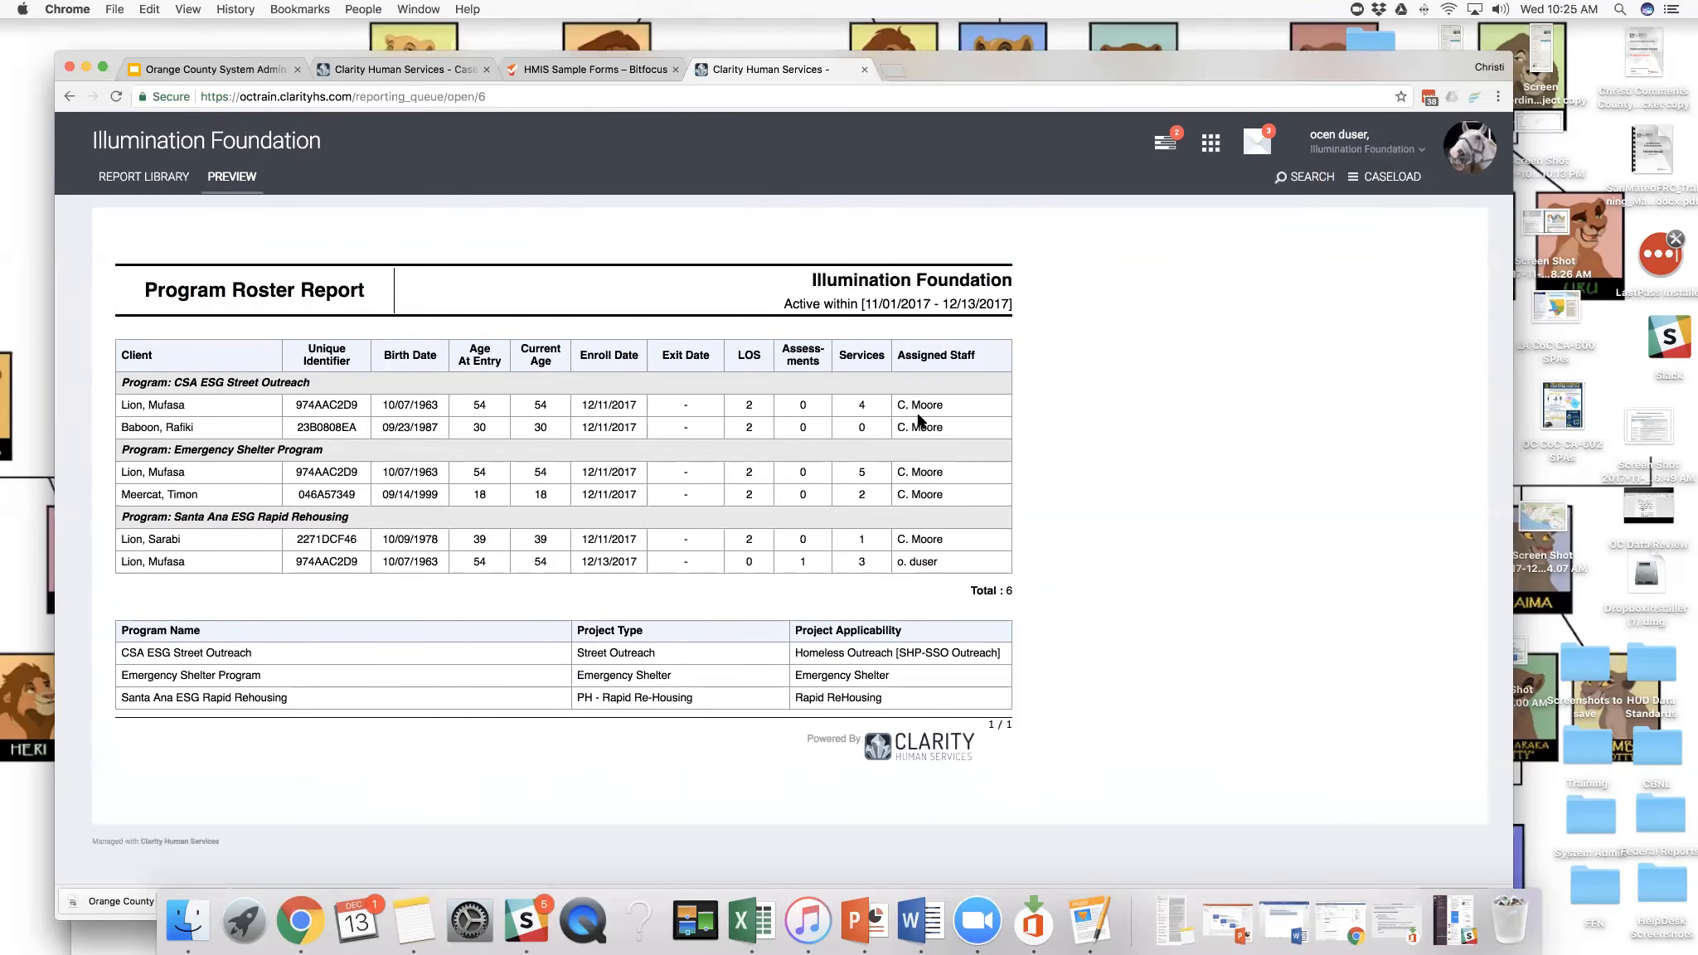
click(319, 407)
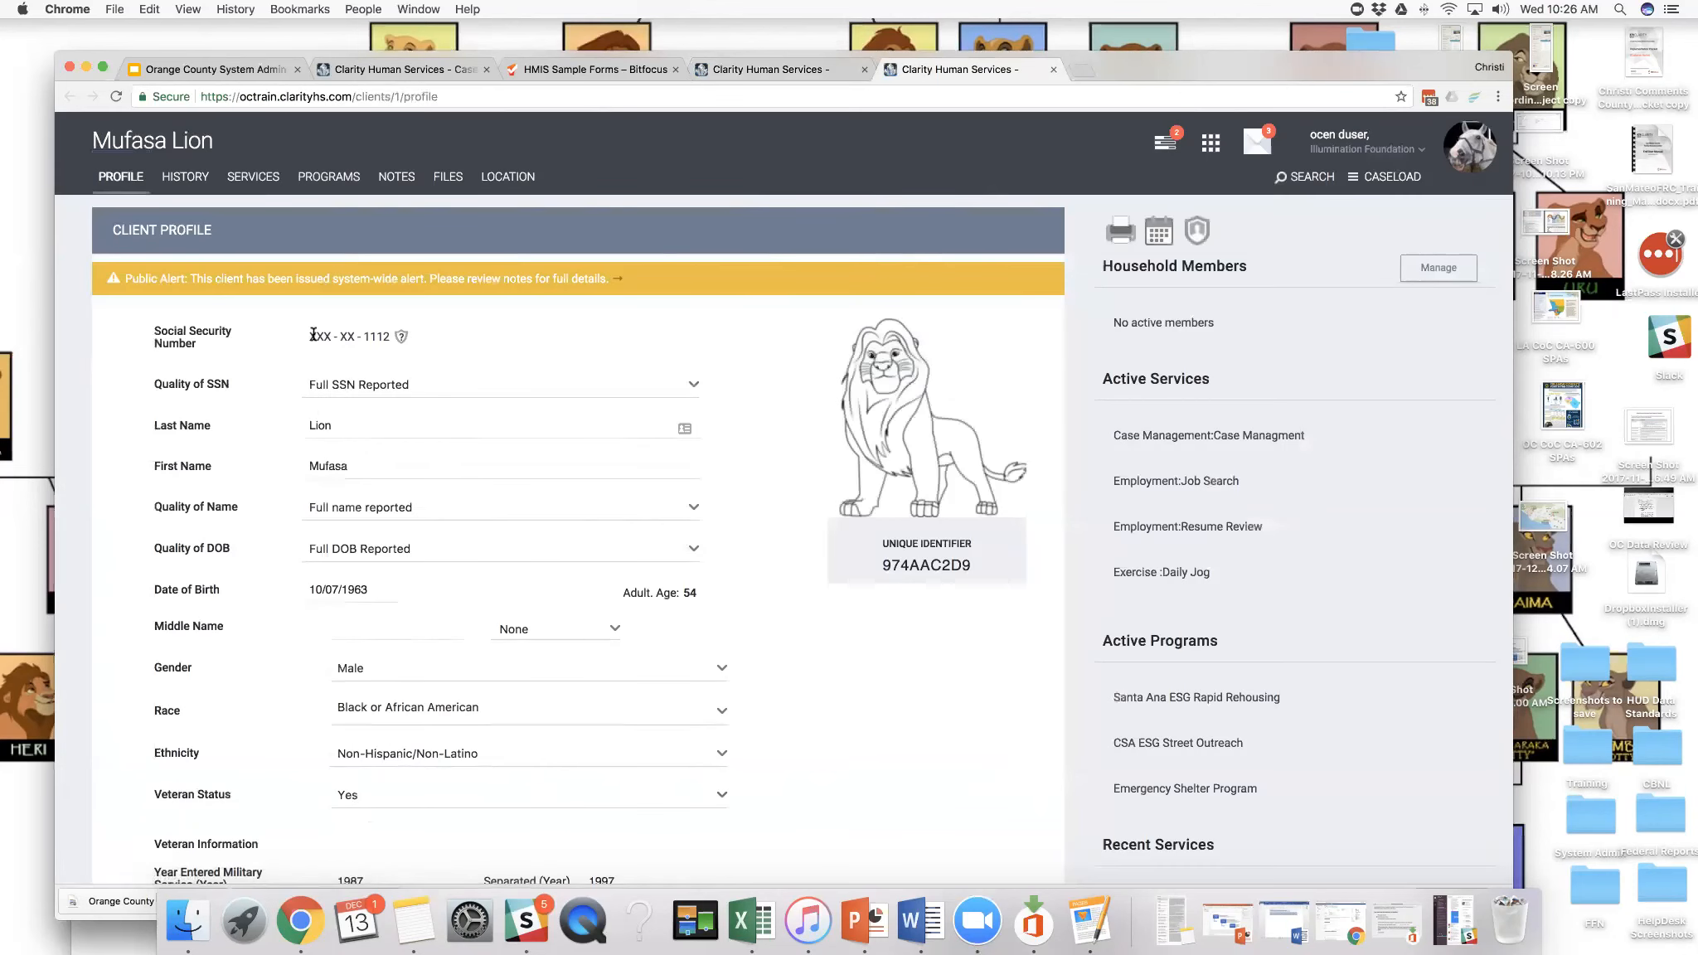
click(1165, 144)
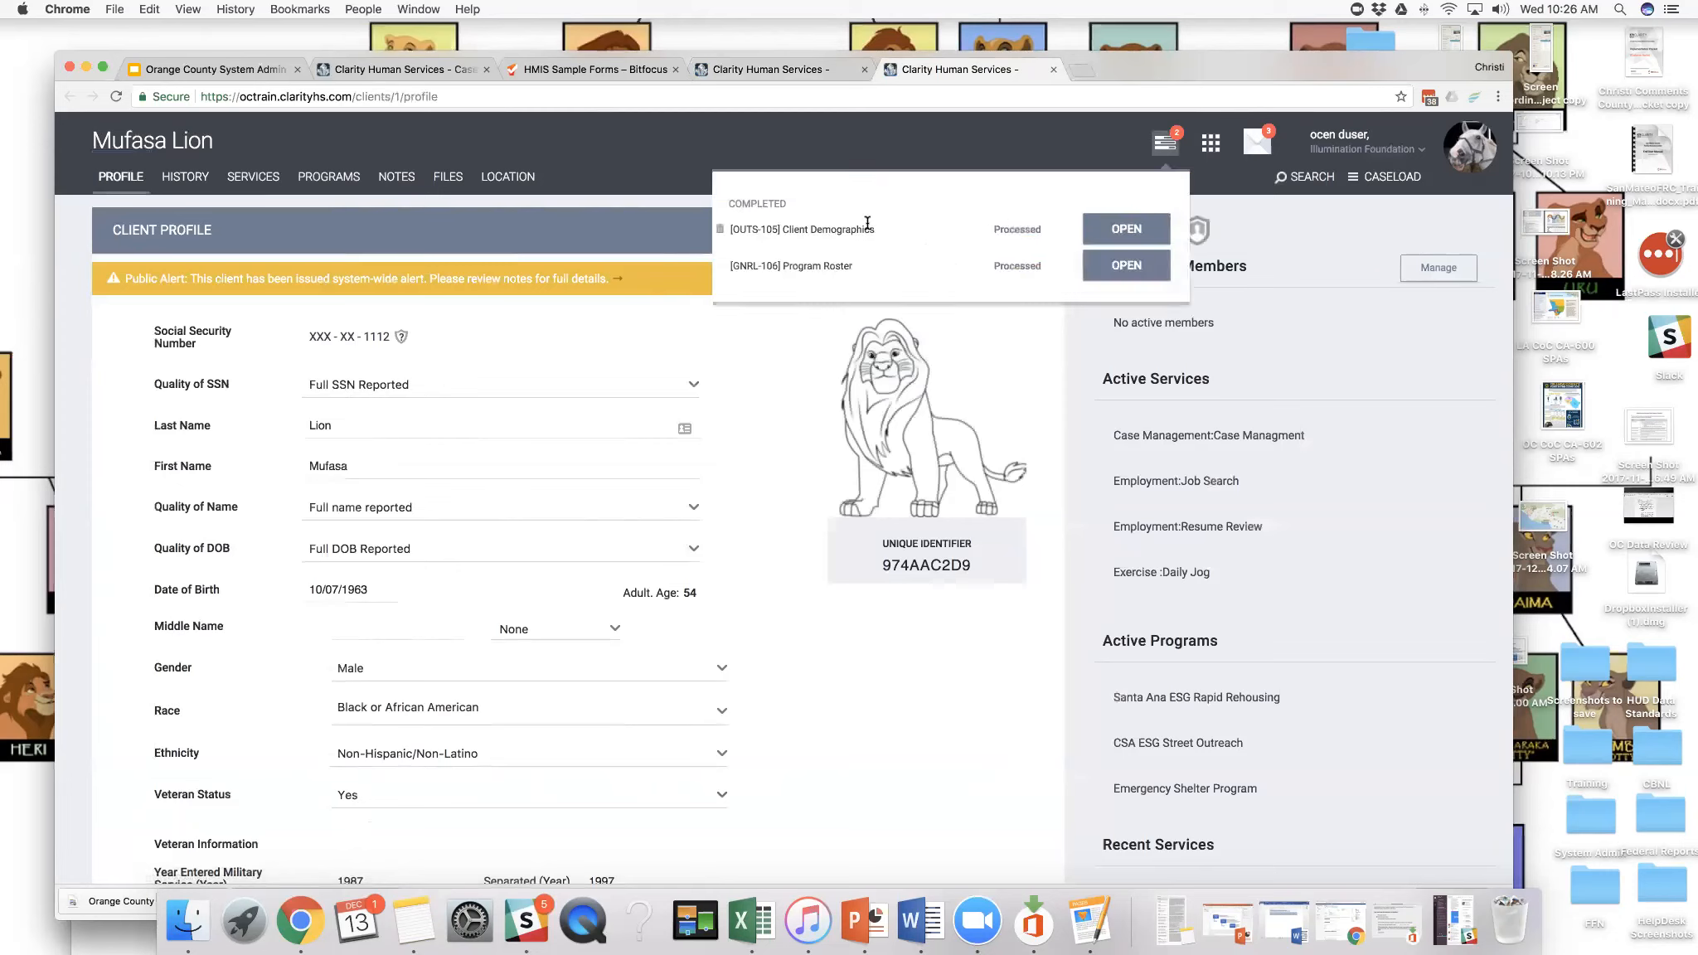
click(1102, 265)
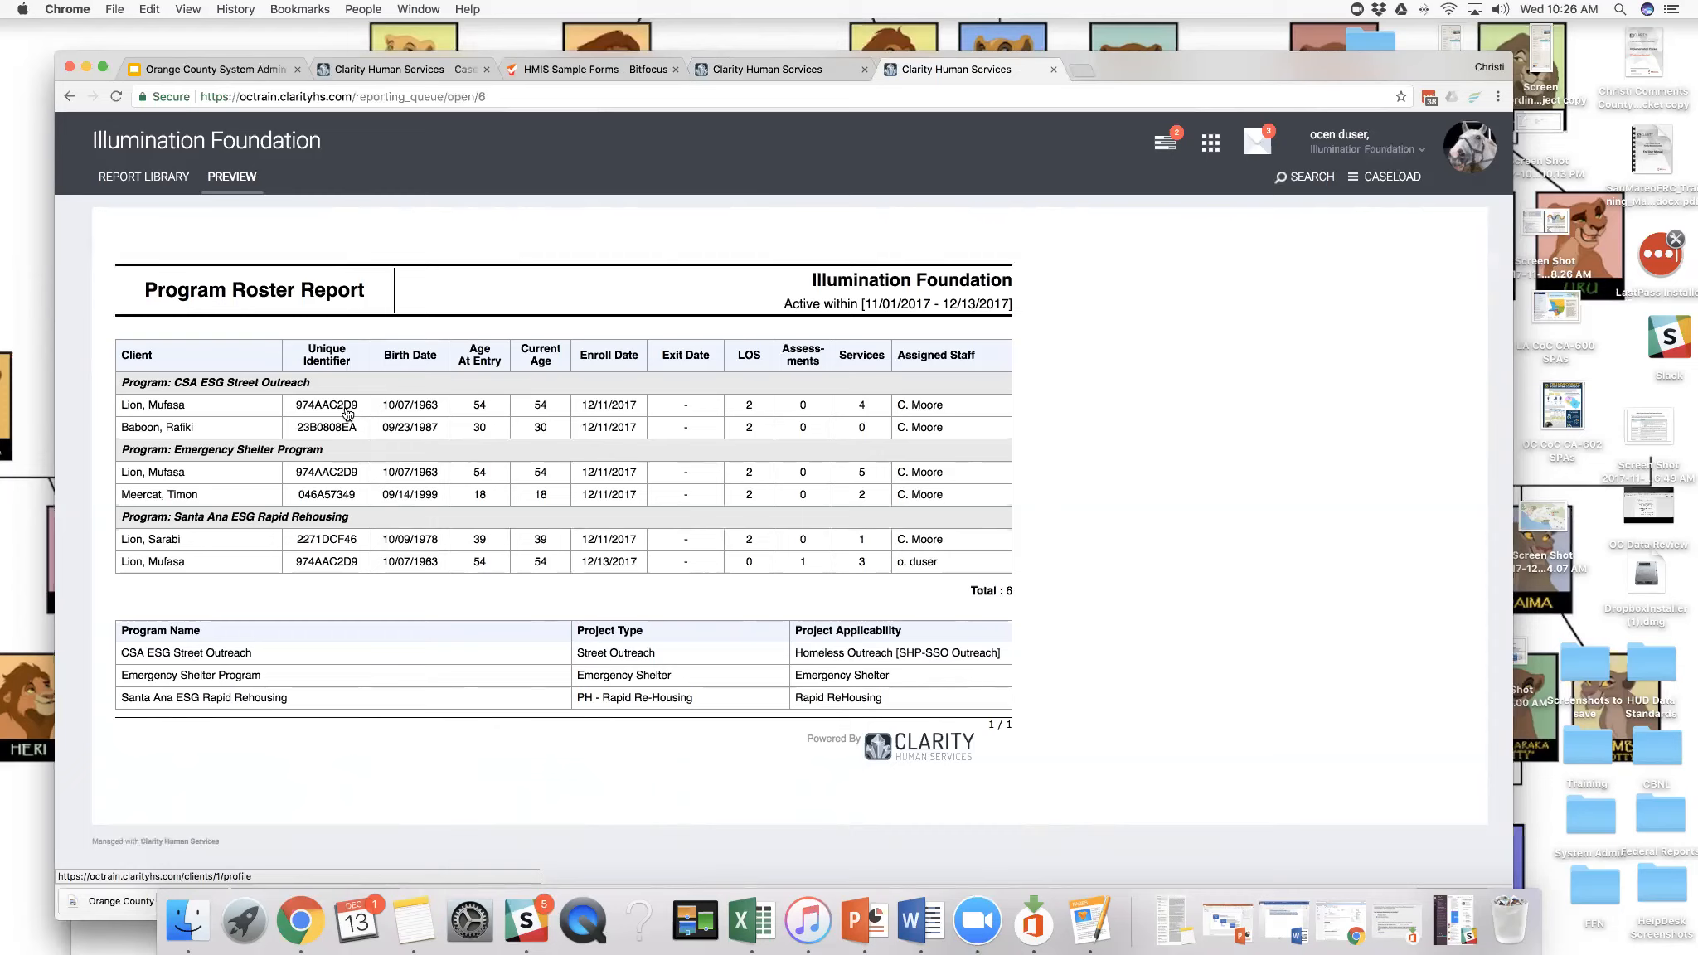
click(178, 406)
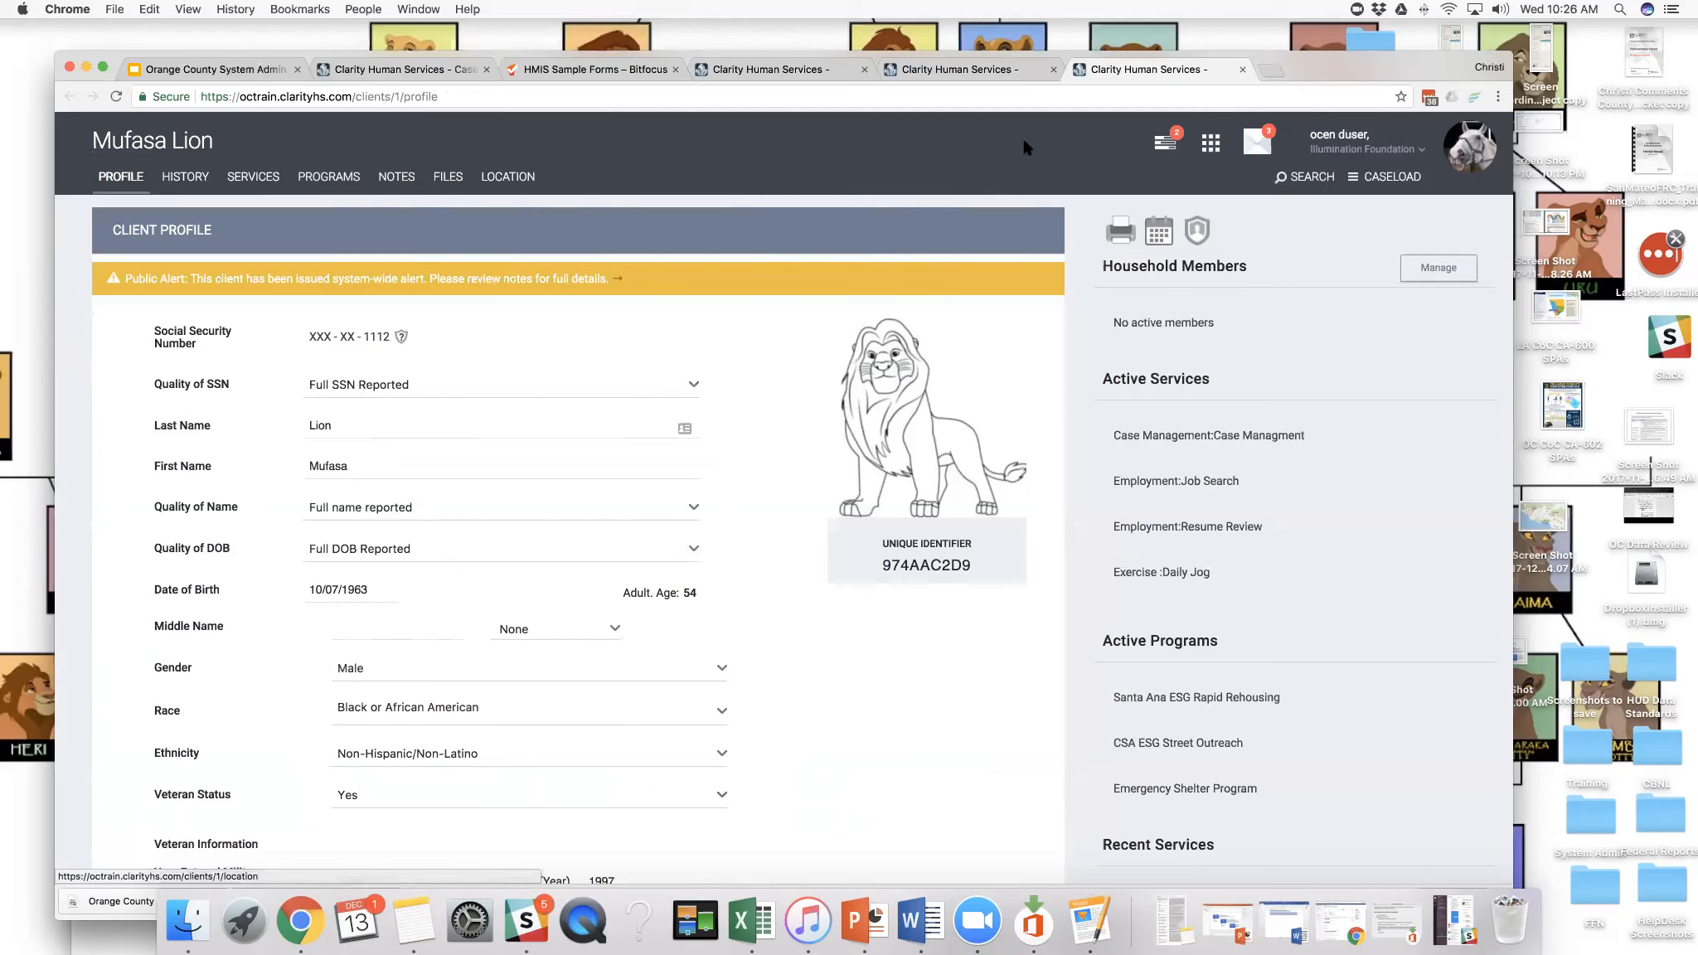
click(1161, 146)
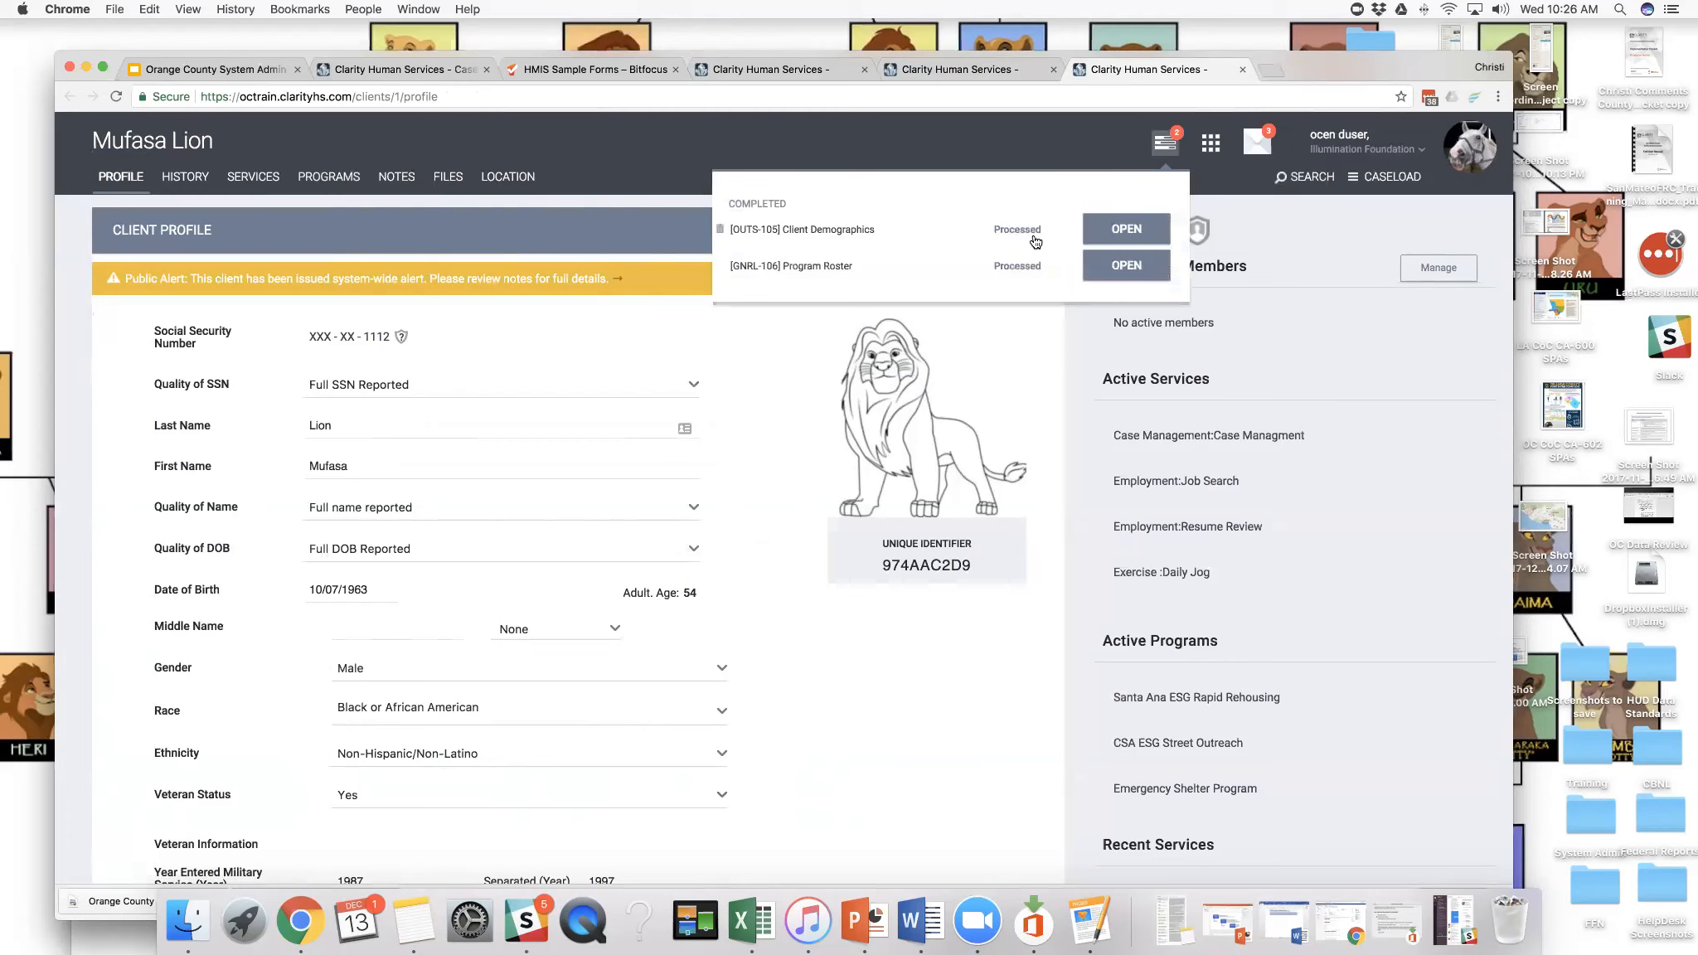
click(1098, 267)
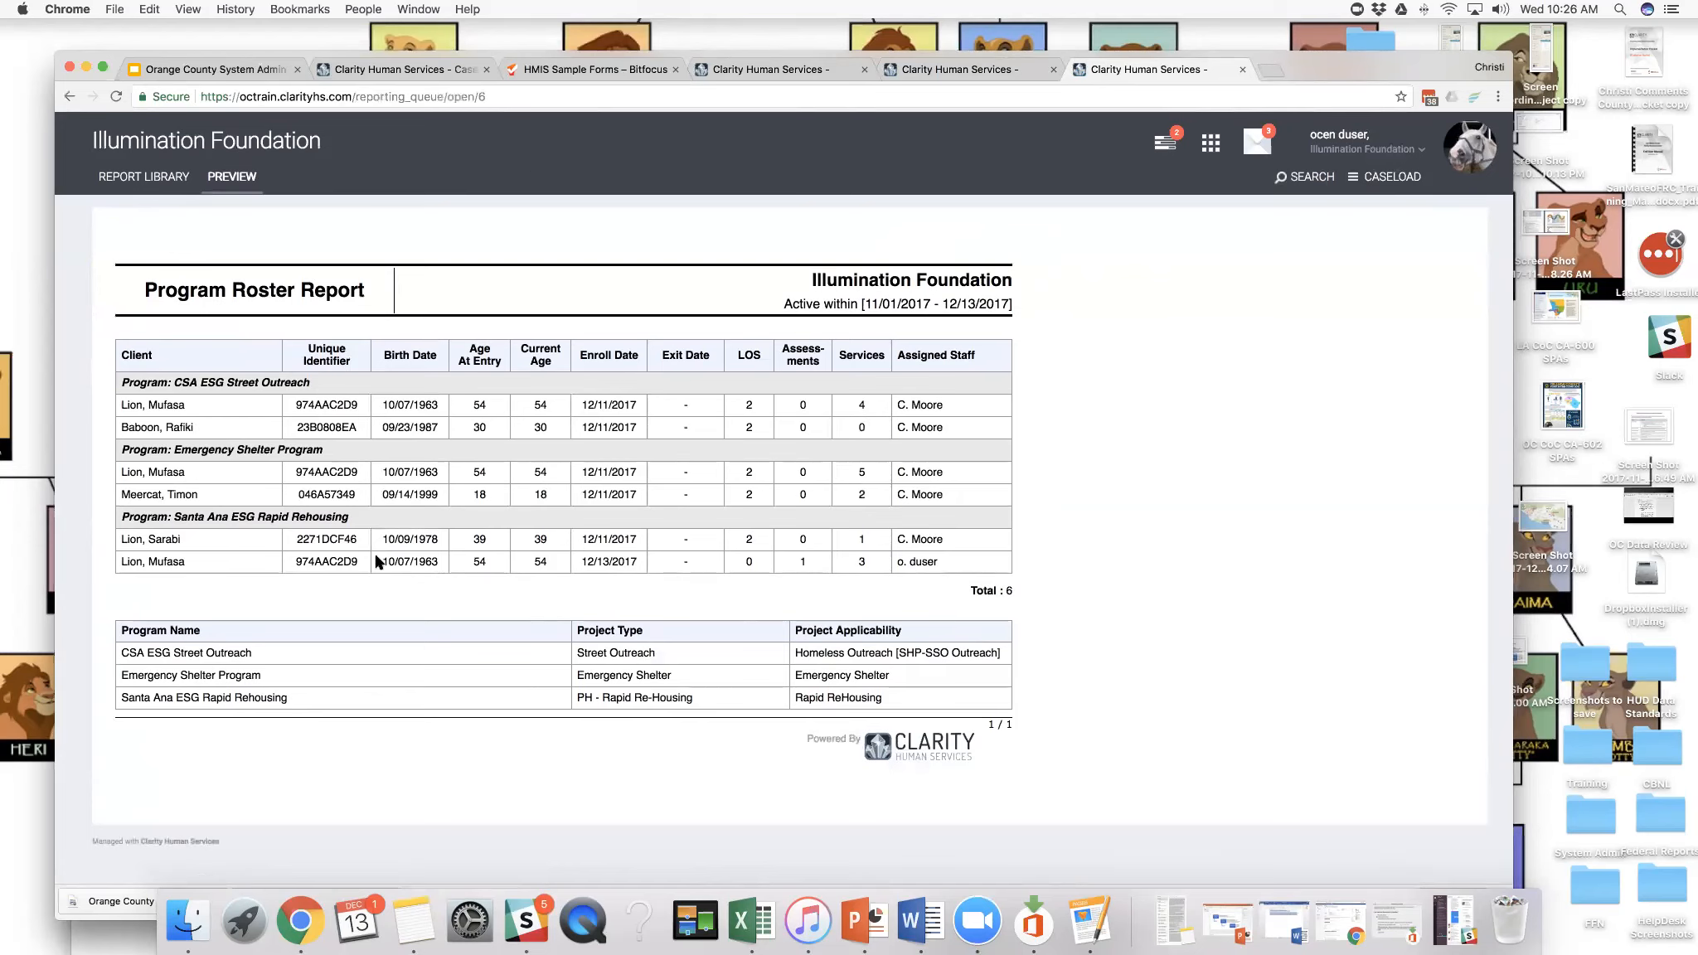
click(1169, 148)
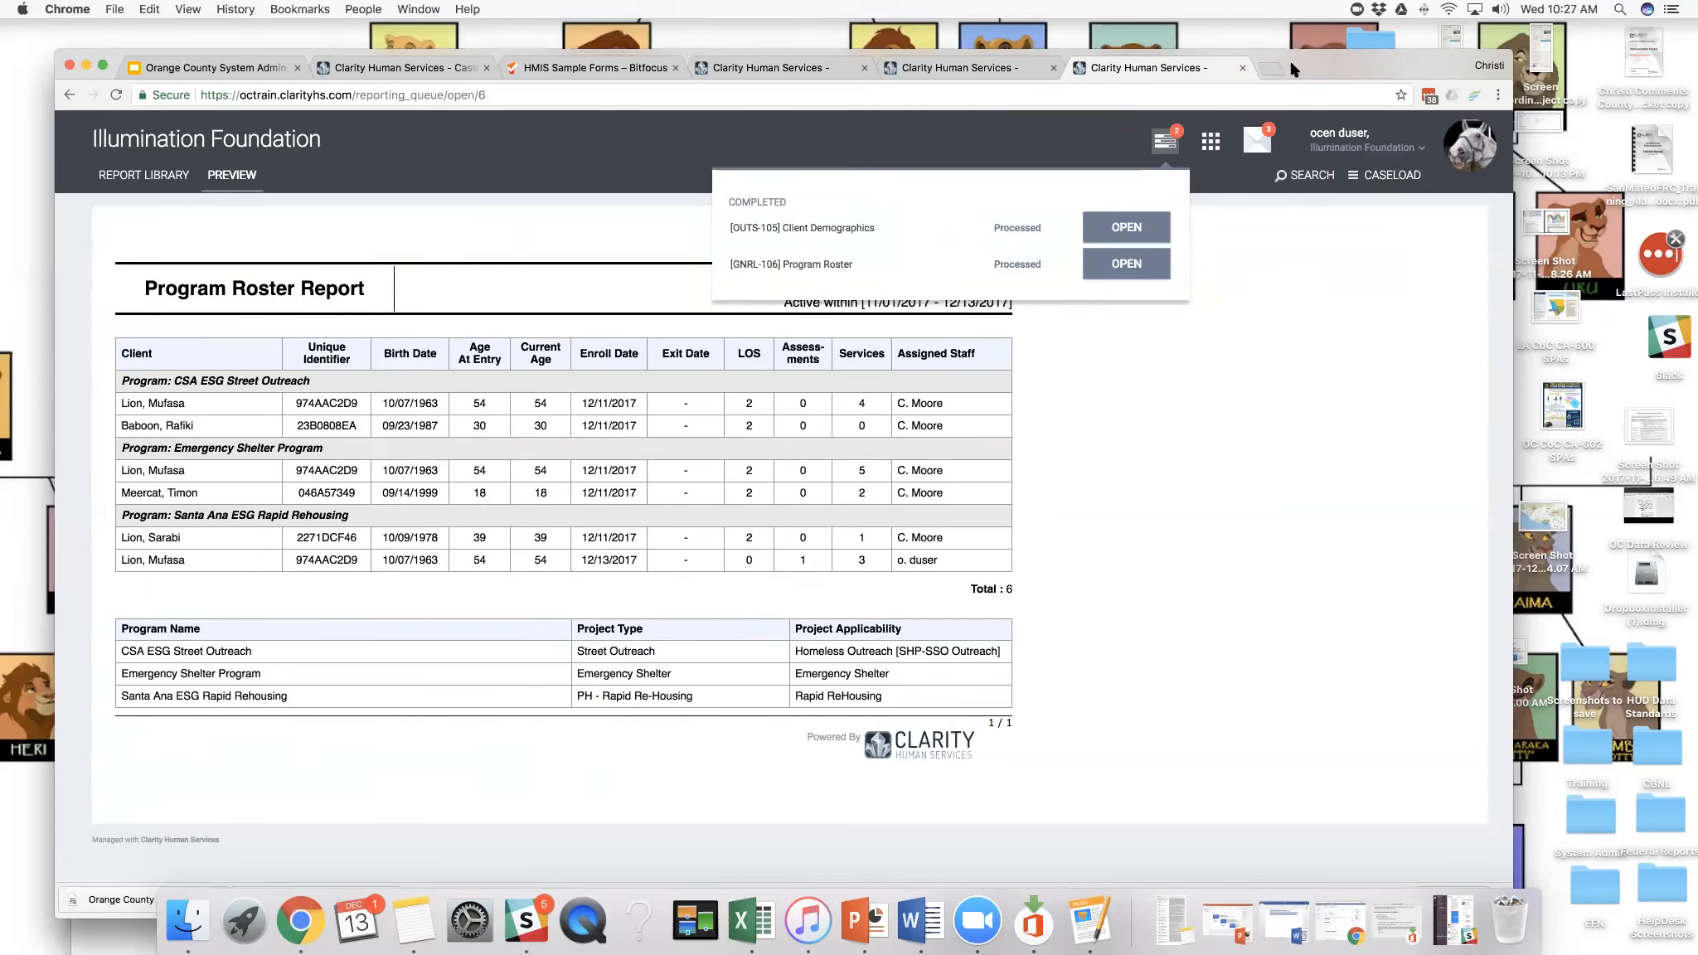
drag(1291, 75, 1290, 69)
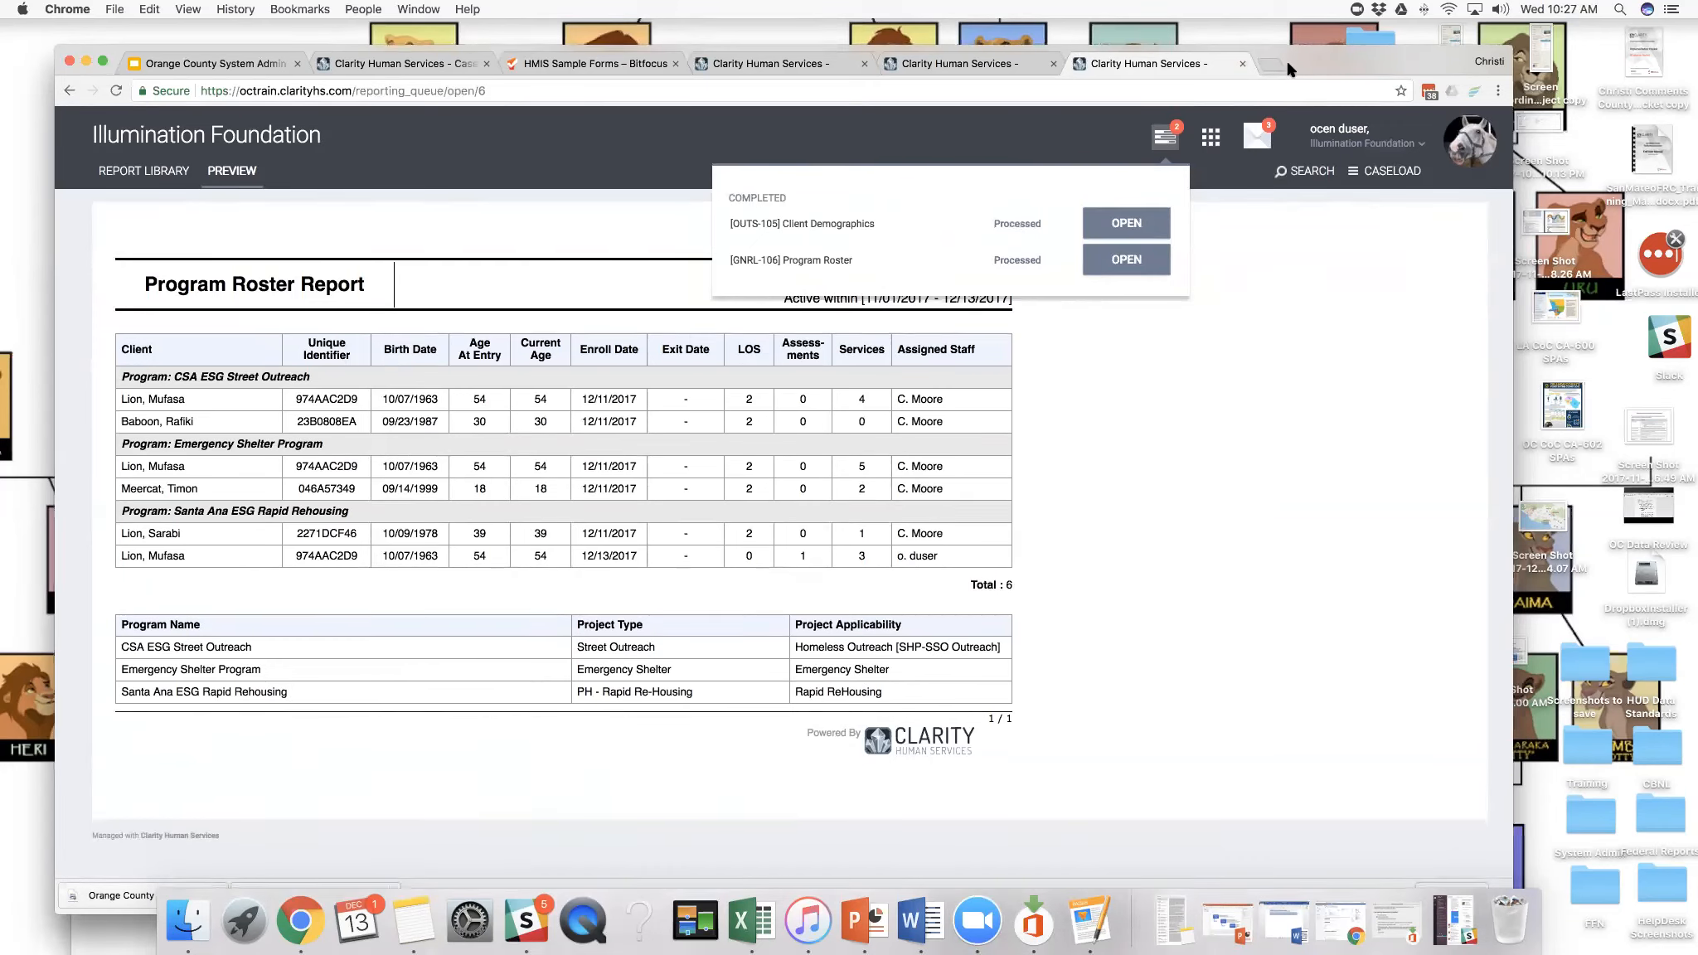
click(1164, 144)
- Reopen the same client's record and view the service history and available services of the Emergency Shelter Program enrollment
click(1288, 171)
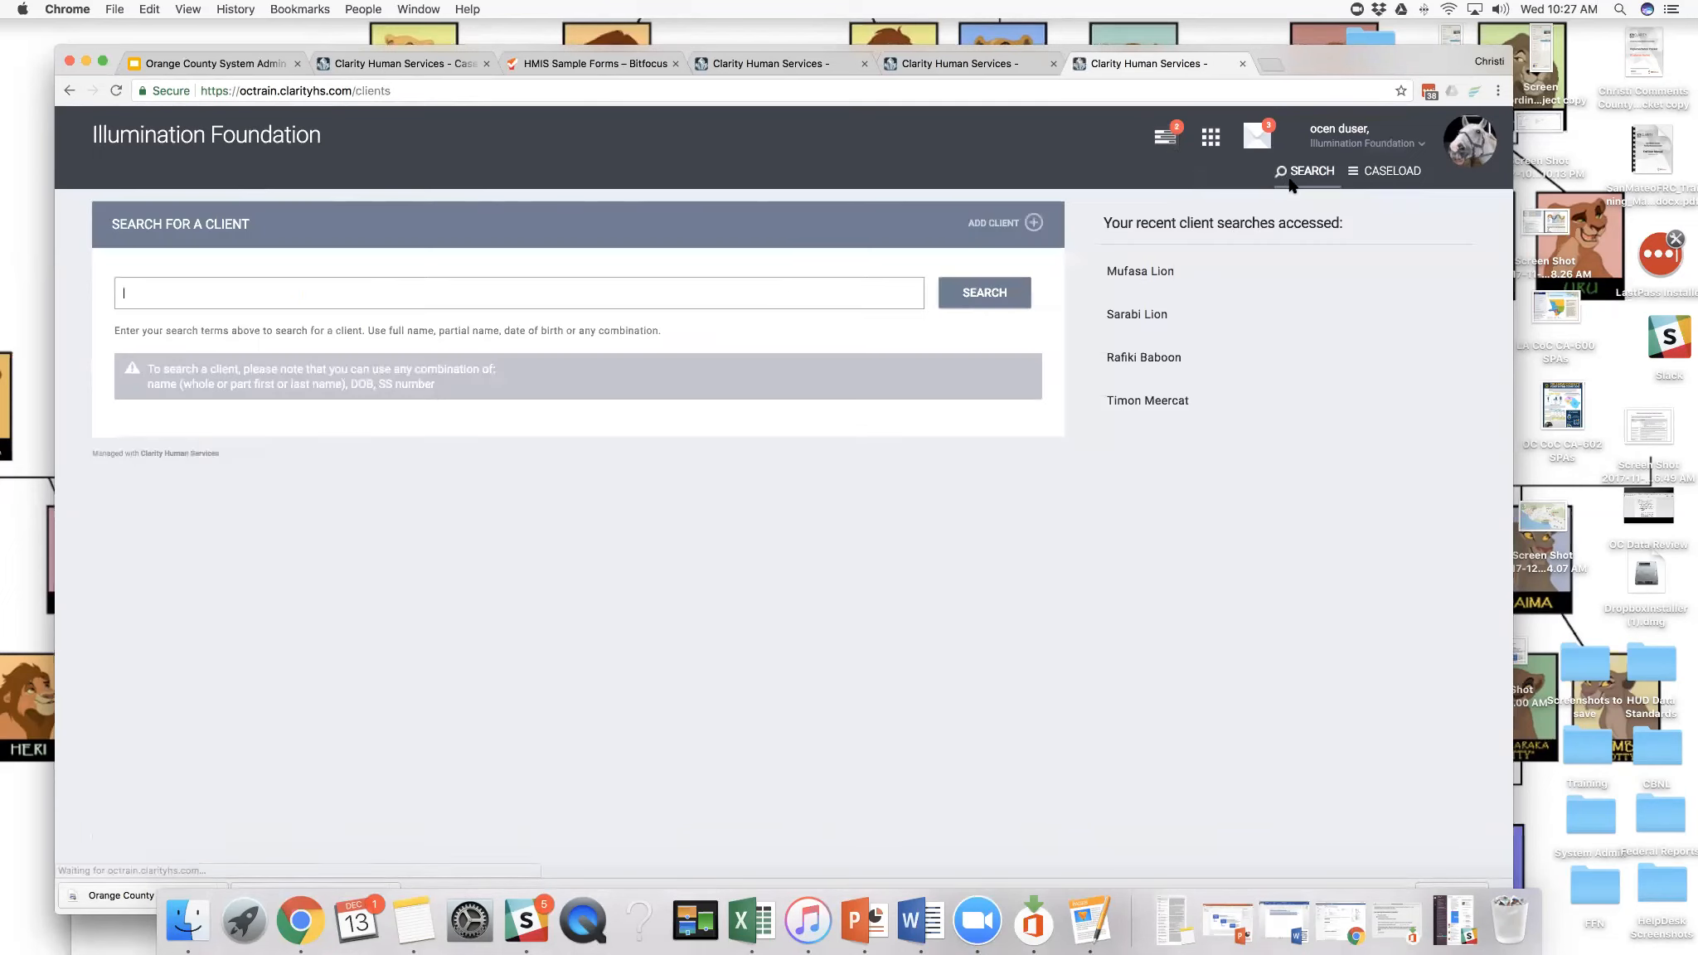
click(1144, 276)
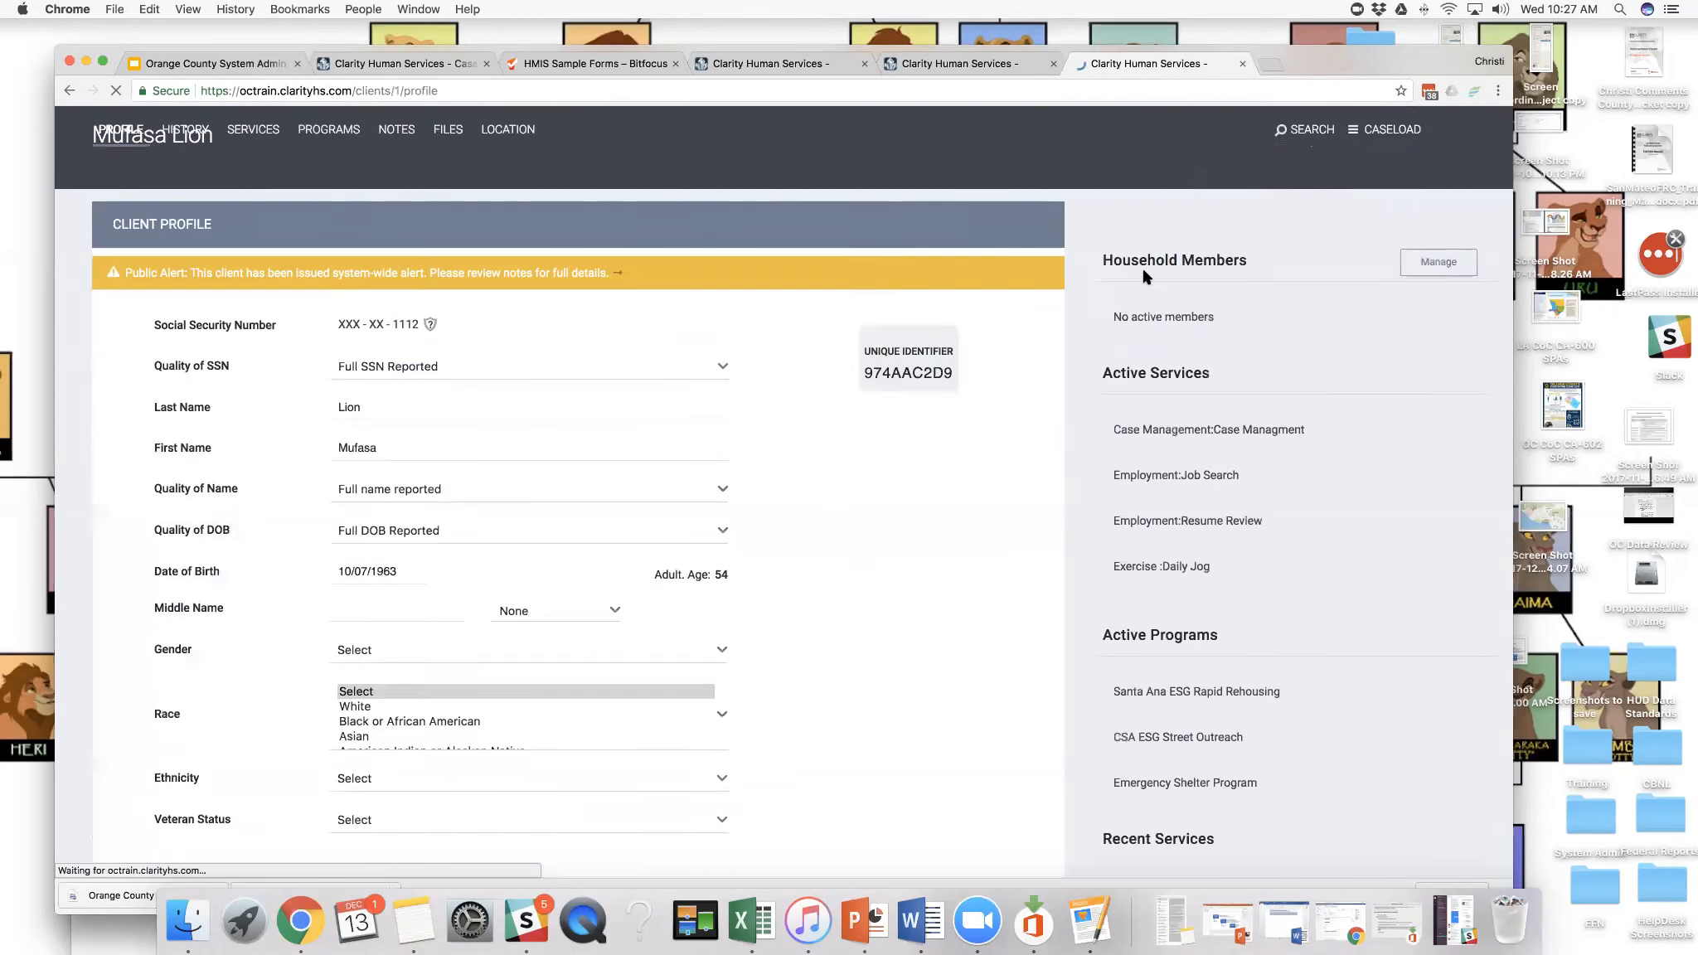
click(359, 174)
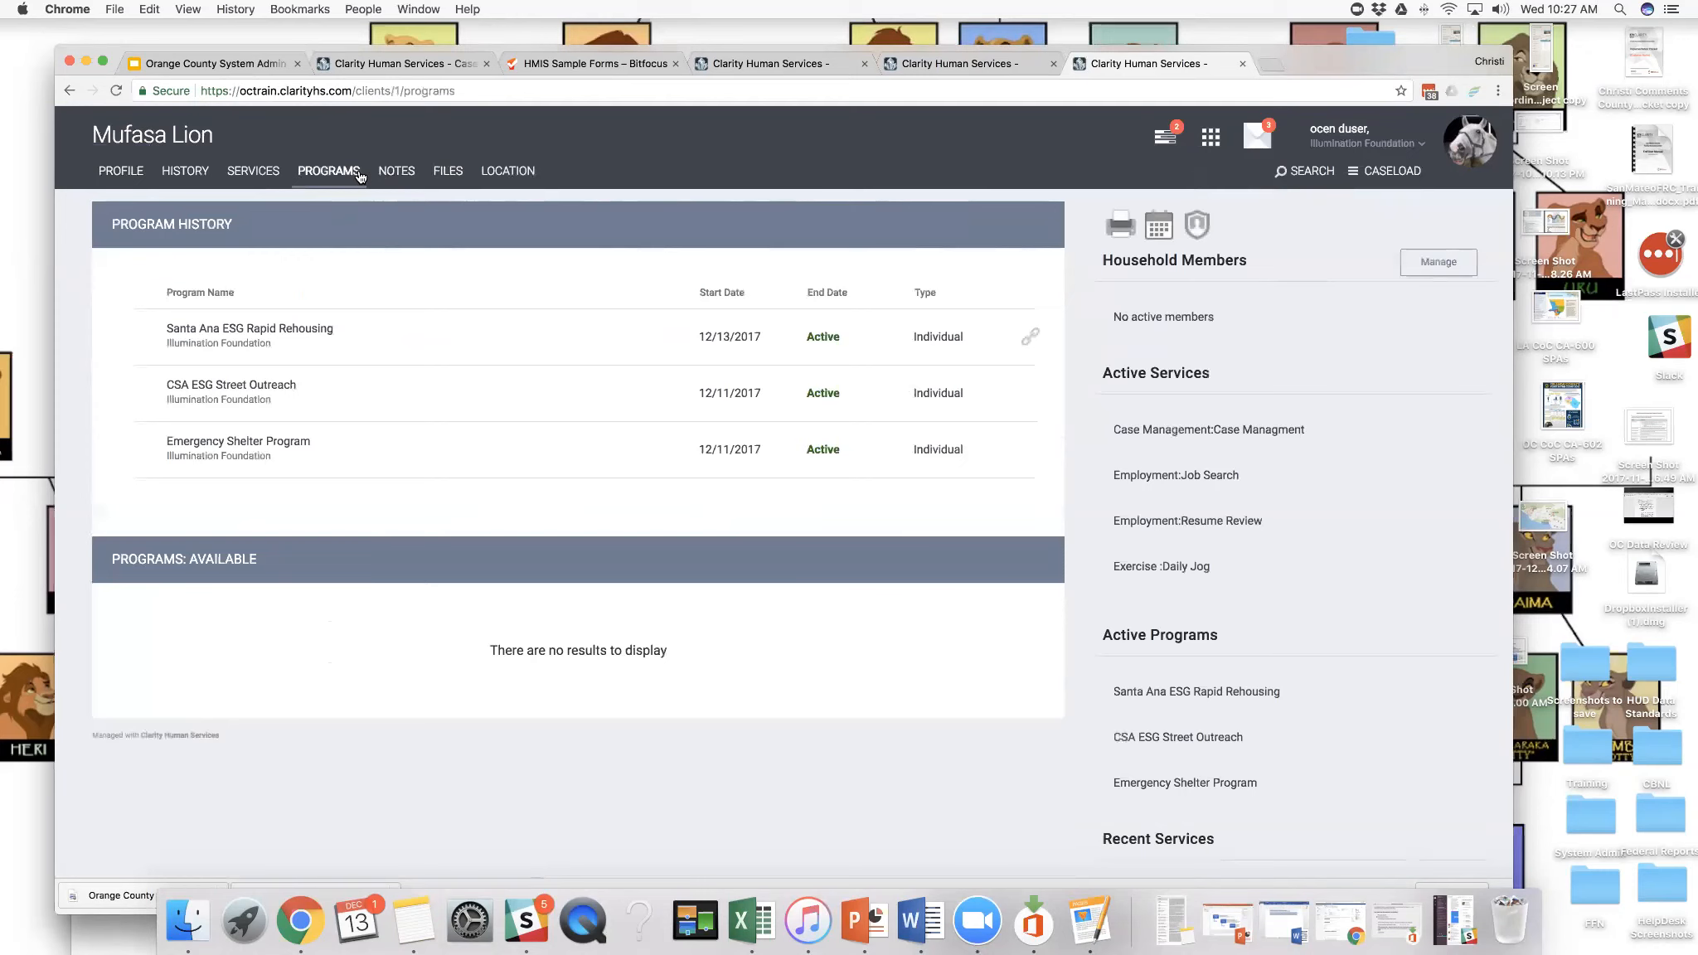
click(126, 452)
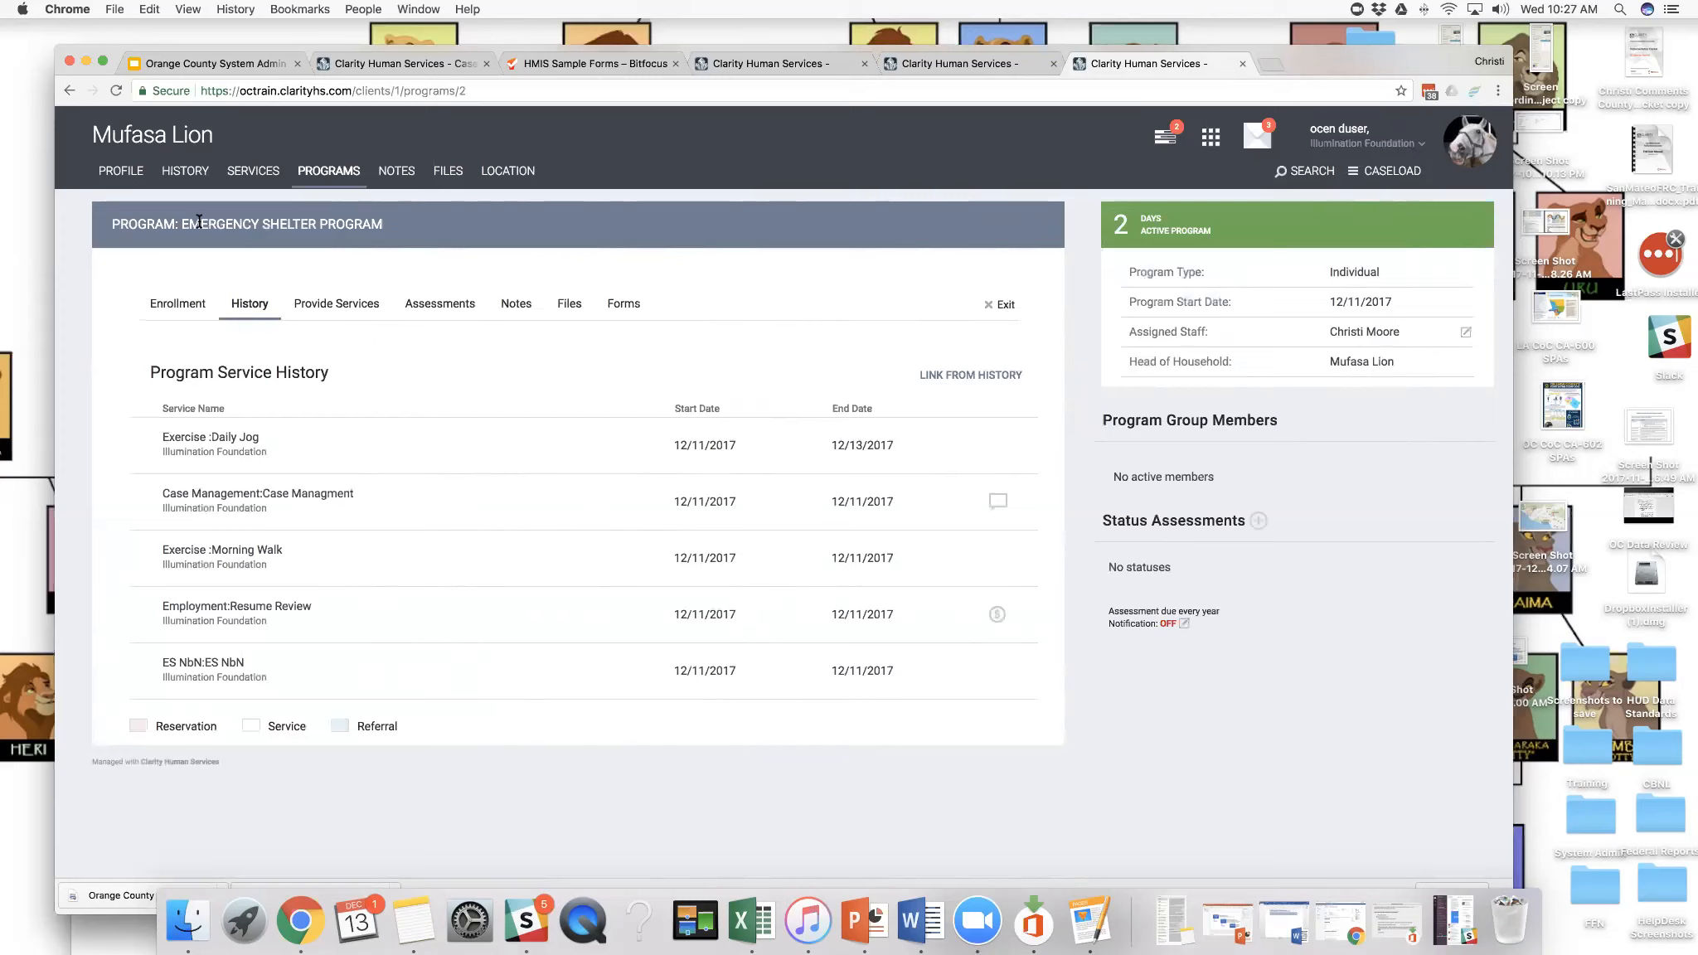
click(348, 307)
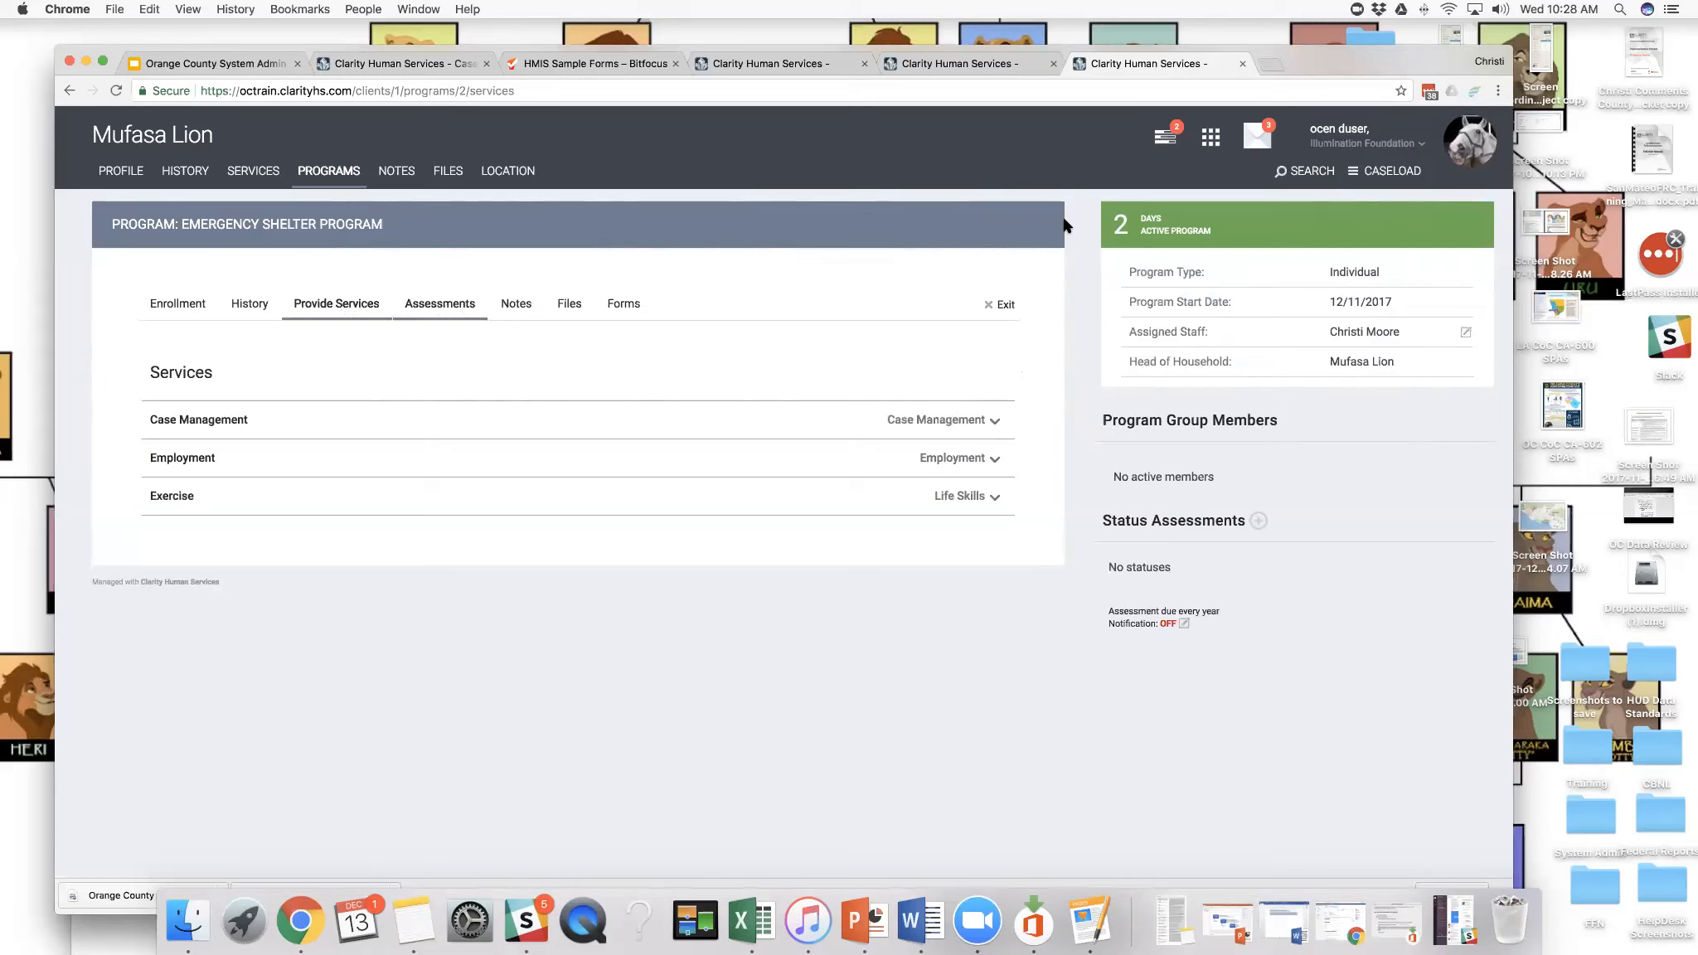
- Open the ES NbN: ES NbN service in Attendance and add the client from the last 4 months to the 12/13/2017 attendance
click(1159, 148)
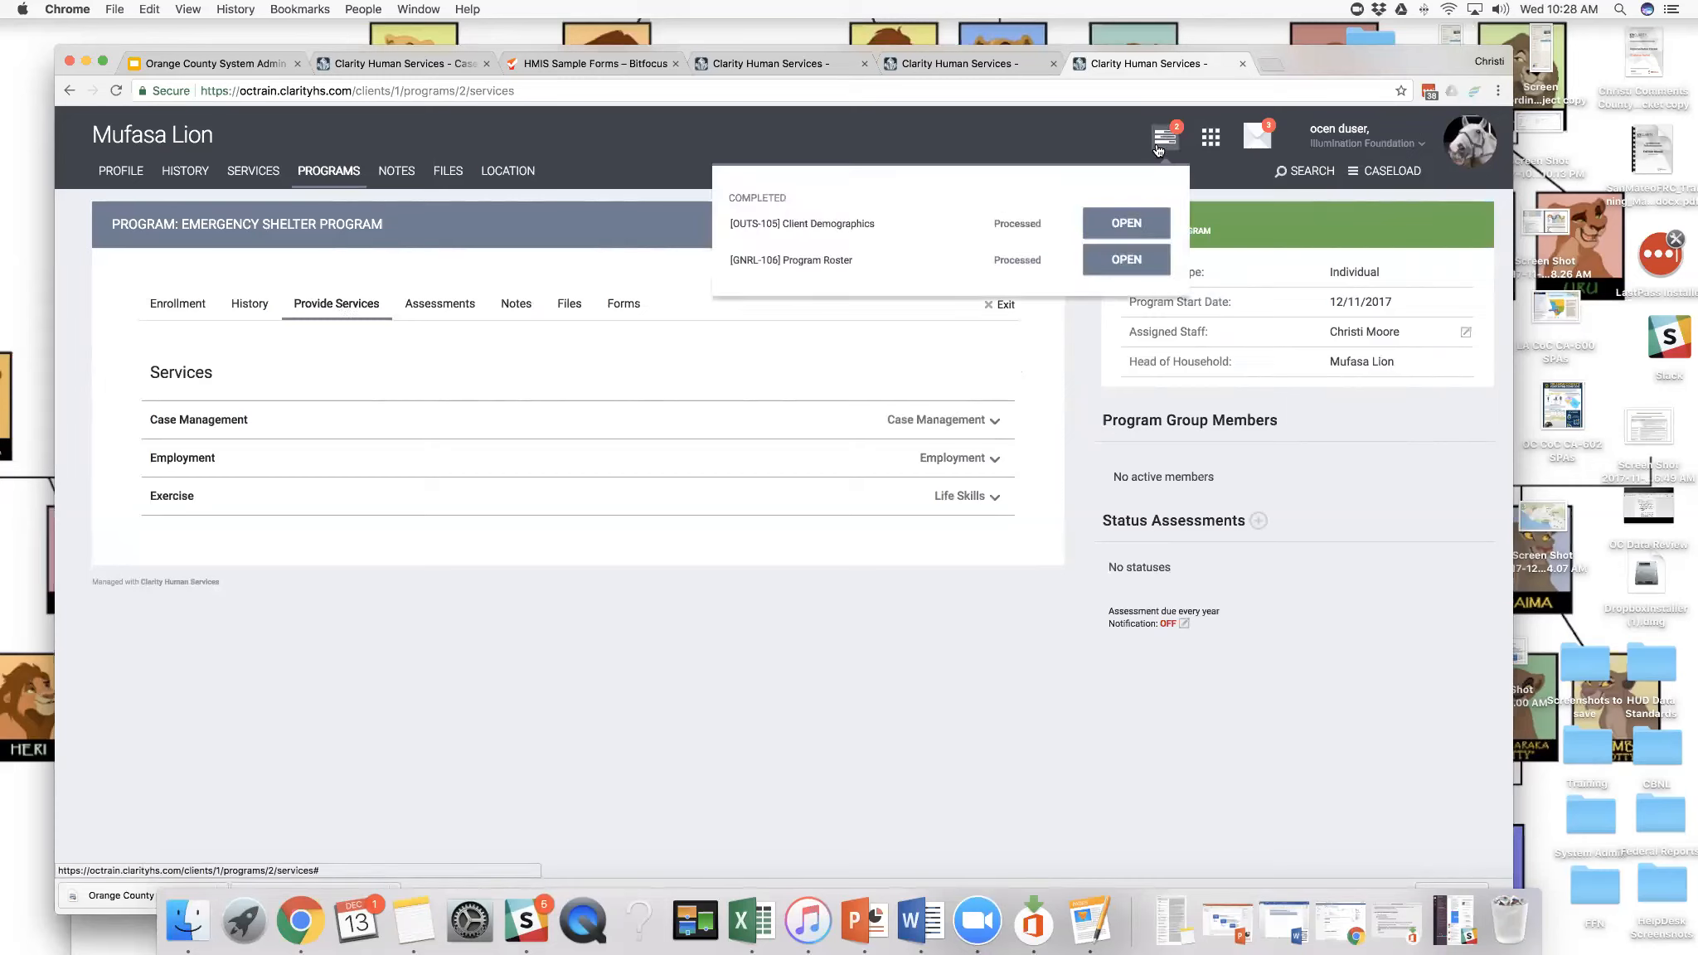
click(1211, 137)
click(1118, 208)
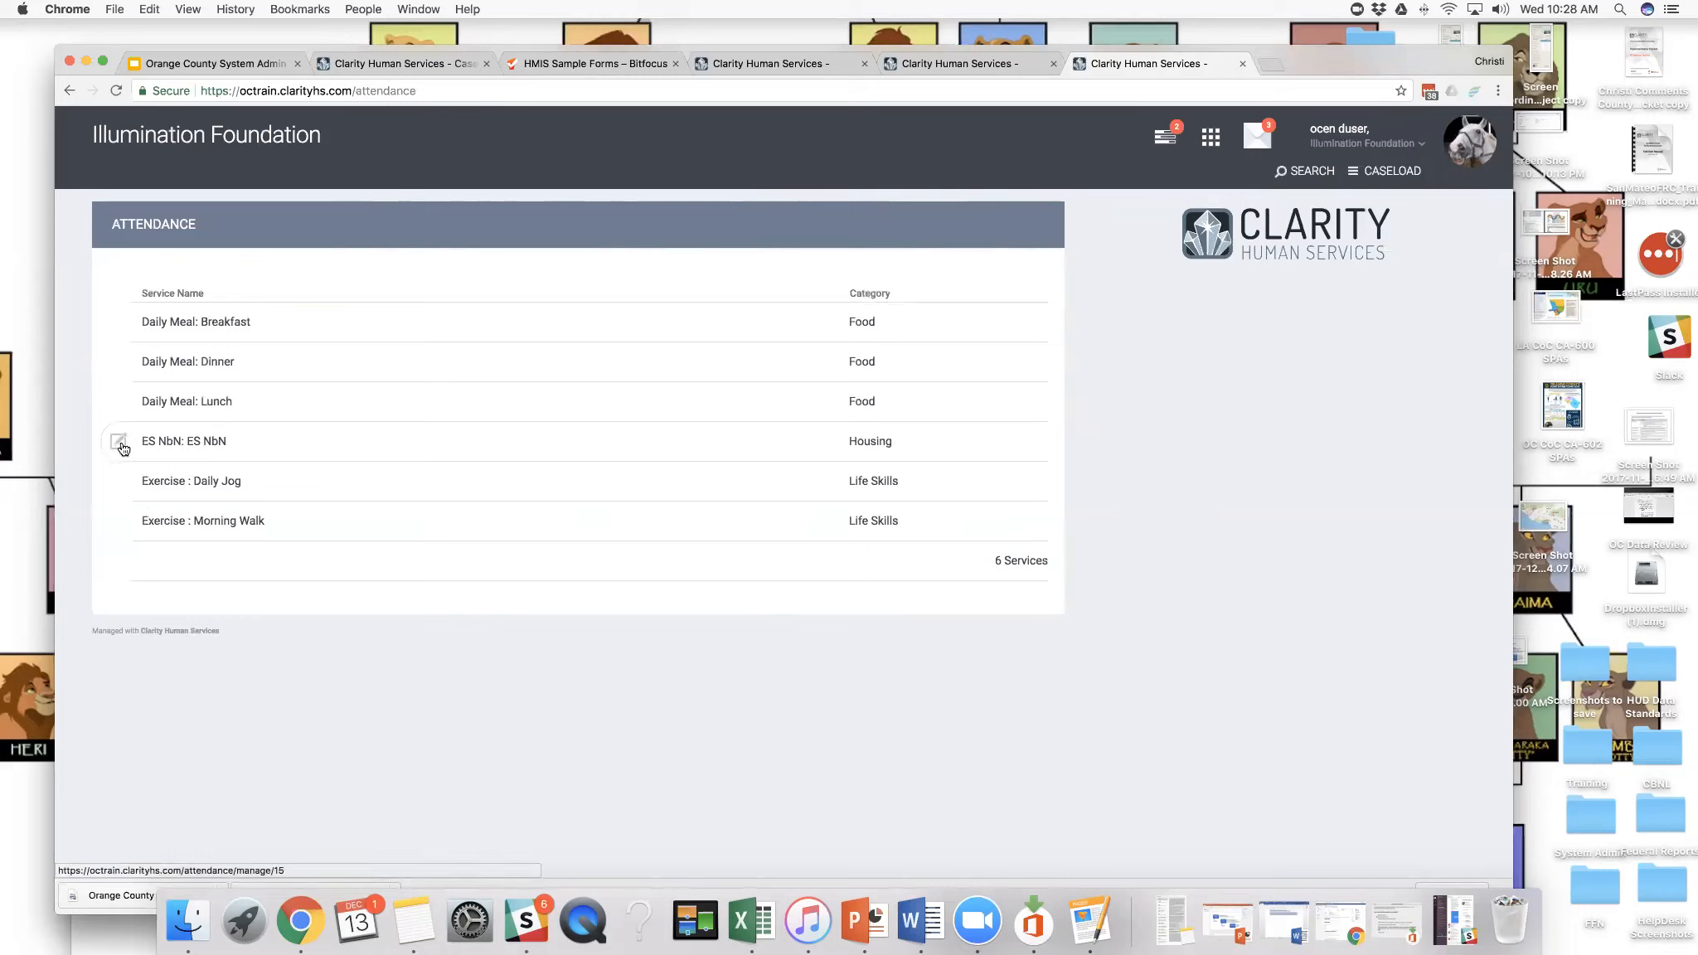
click(120, 448)
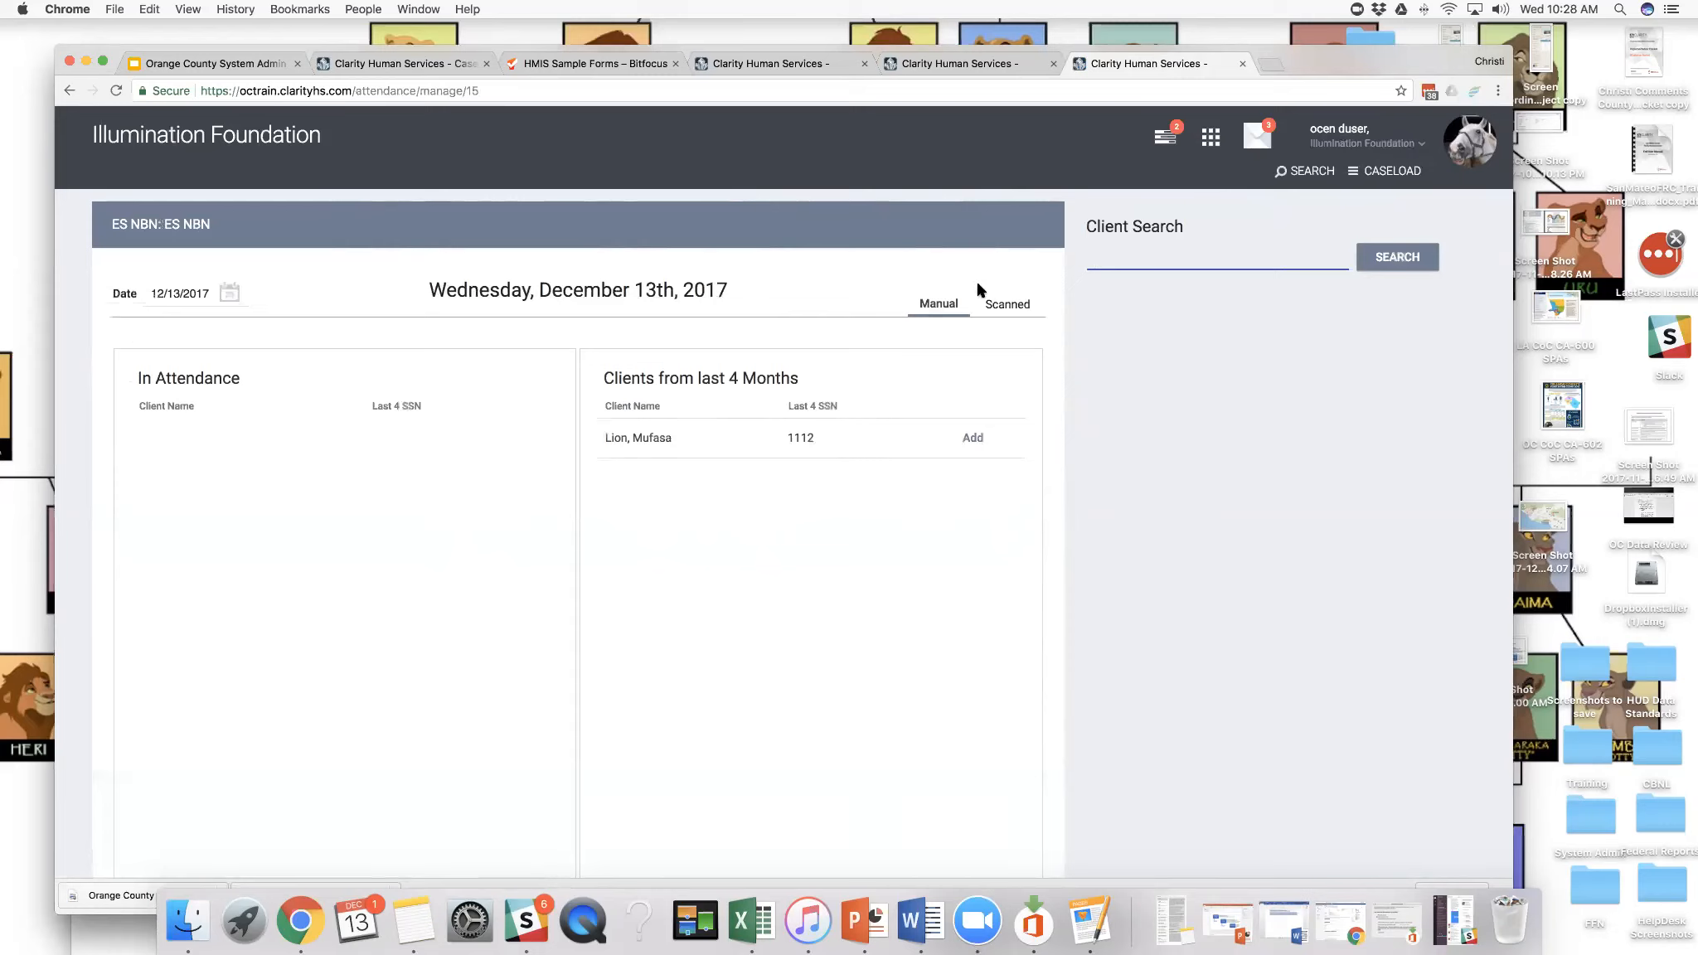
click(687, 430)
click(970, 441)
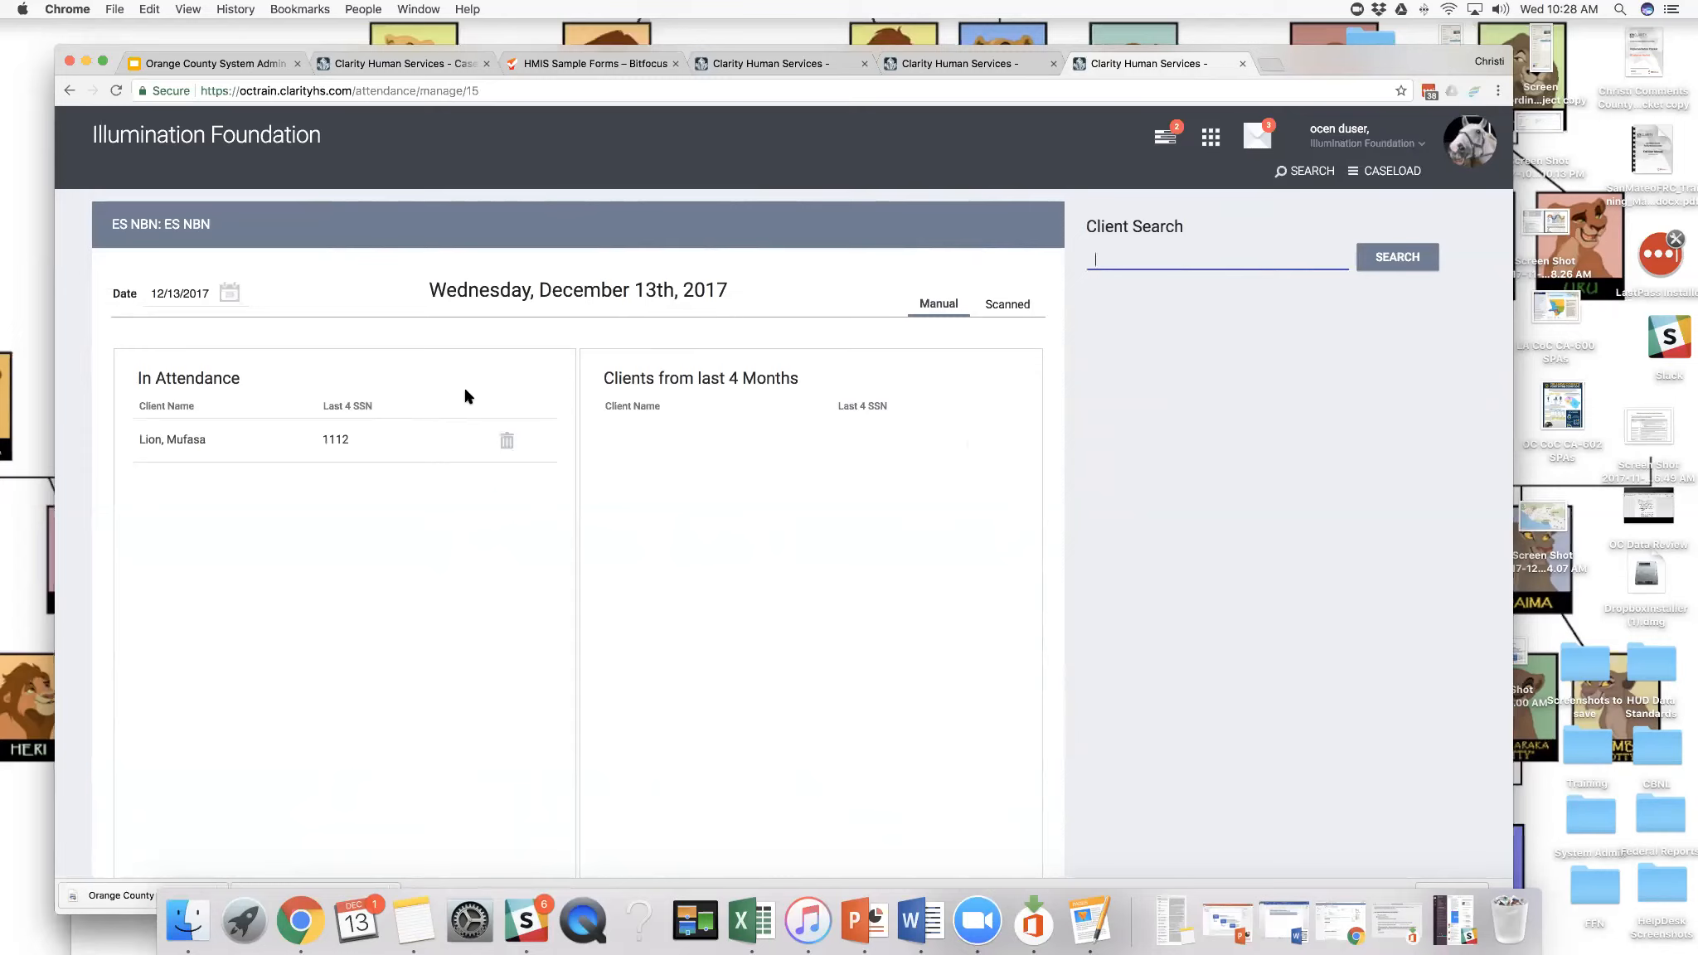
- Reopen the ES NbN: ES NbN service from the Attendance list and review the client in attendance
click(1213, 140)
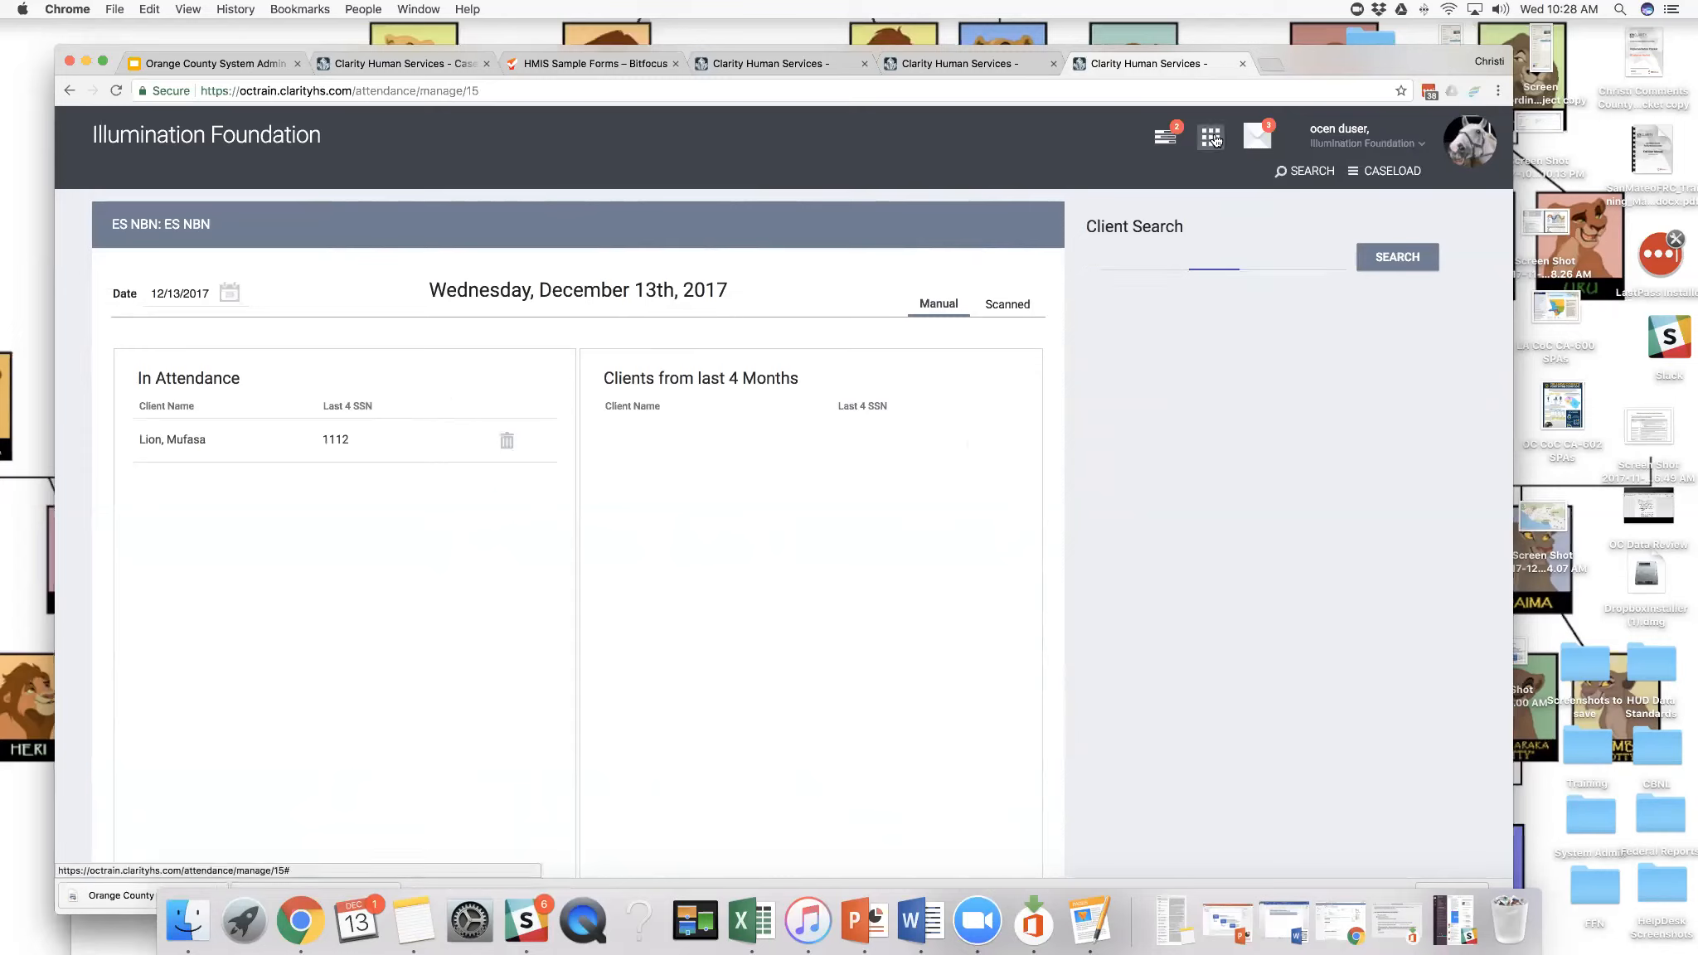
click(1126, 208)
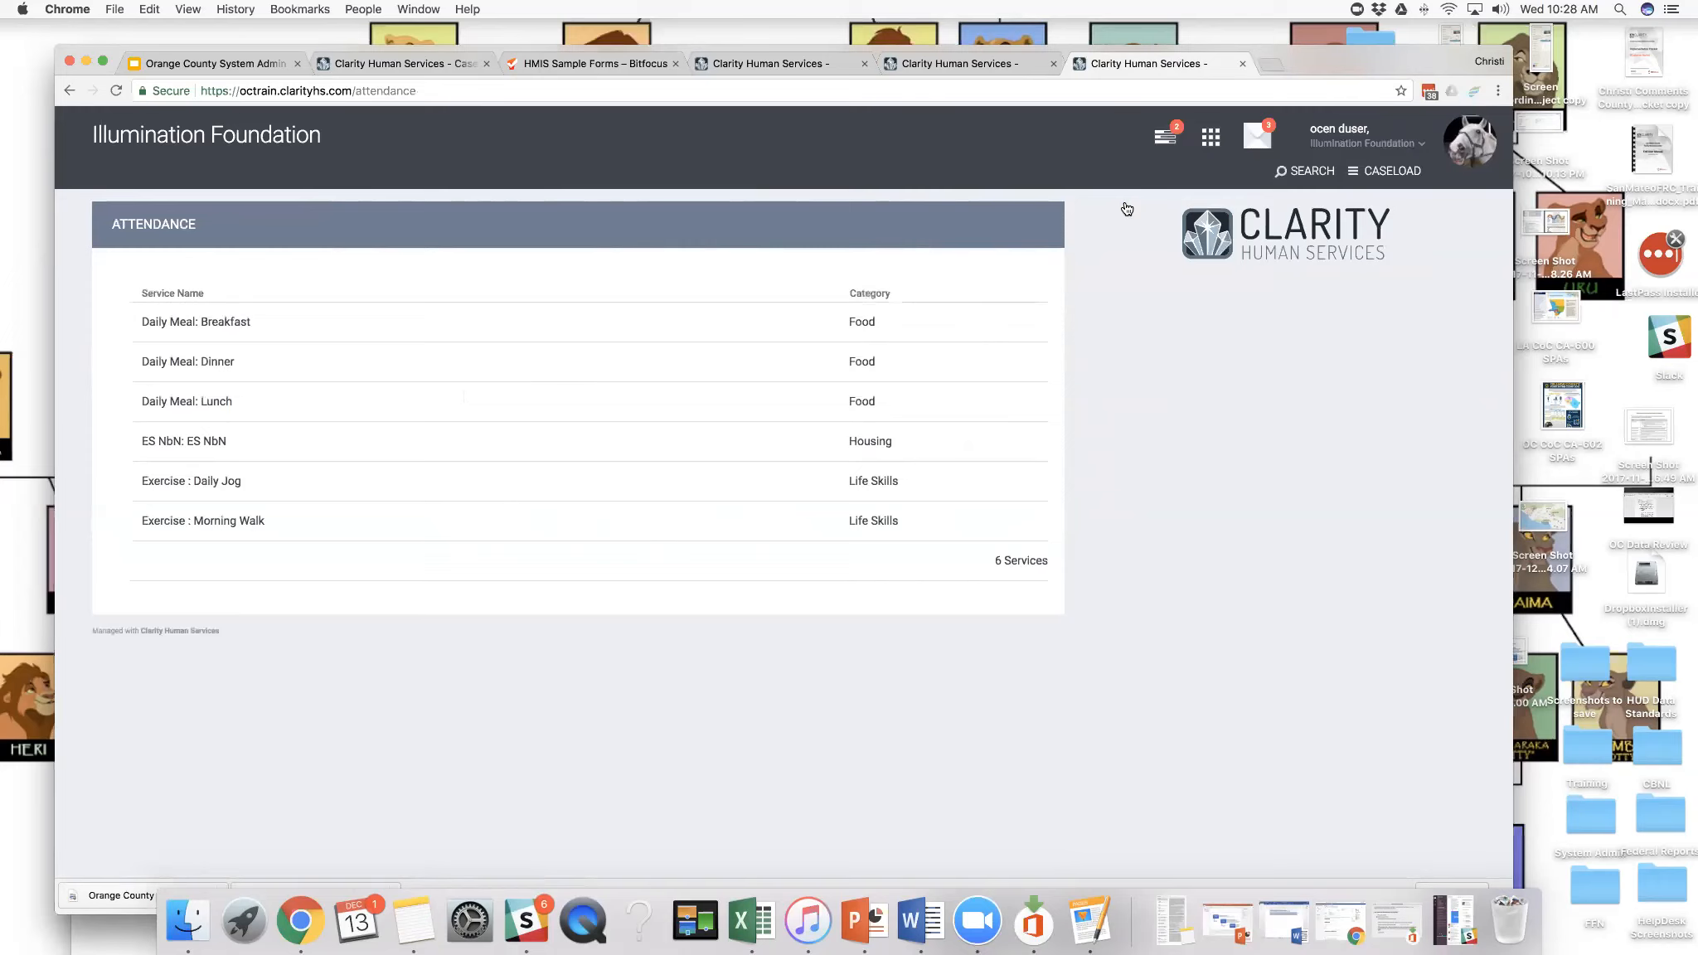
click(121, 447)
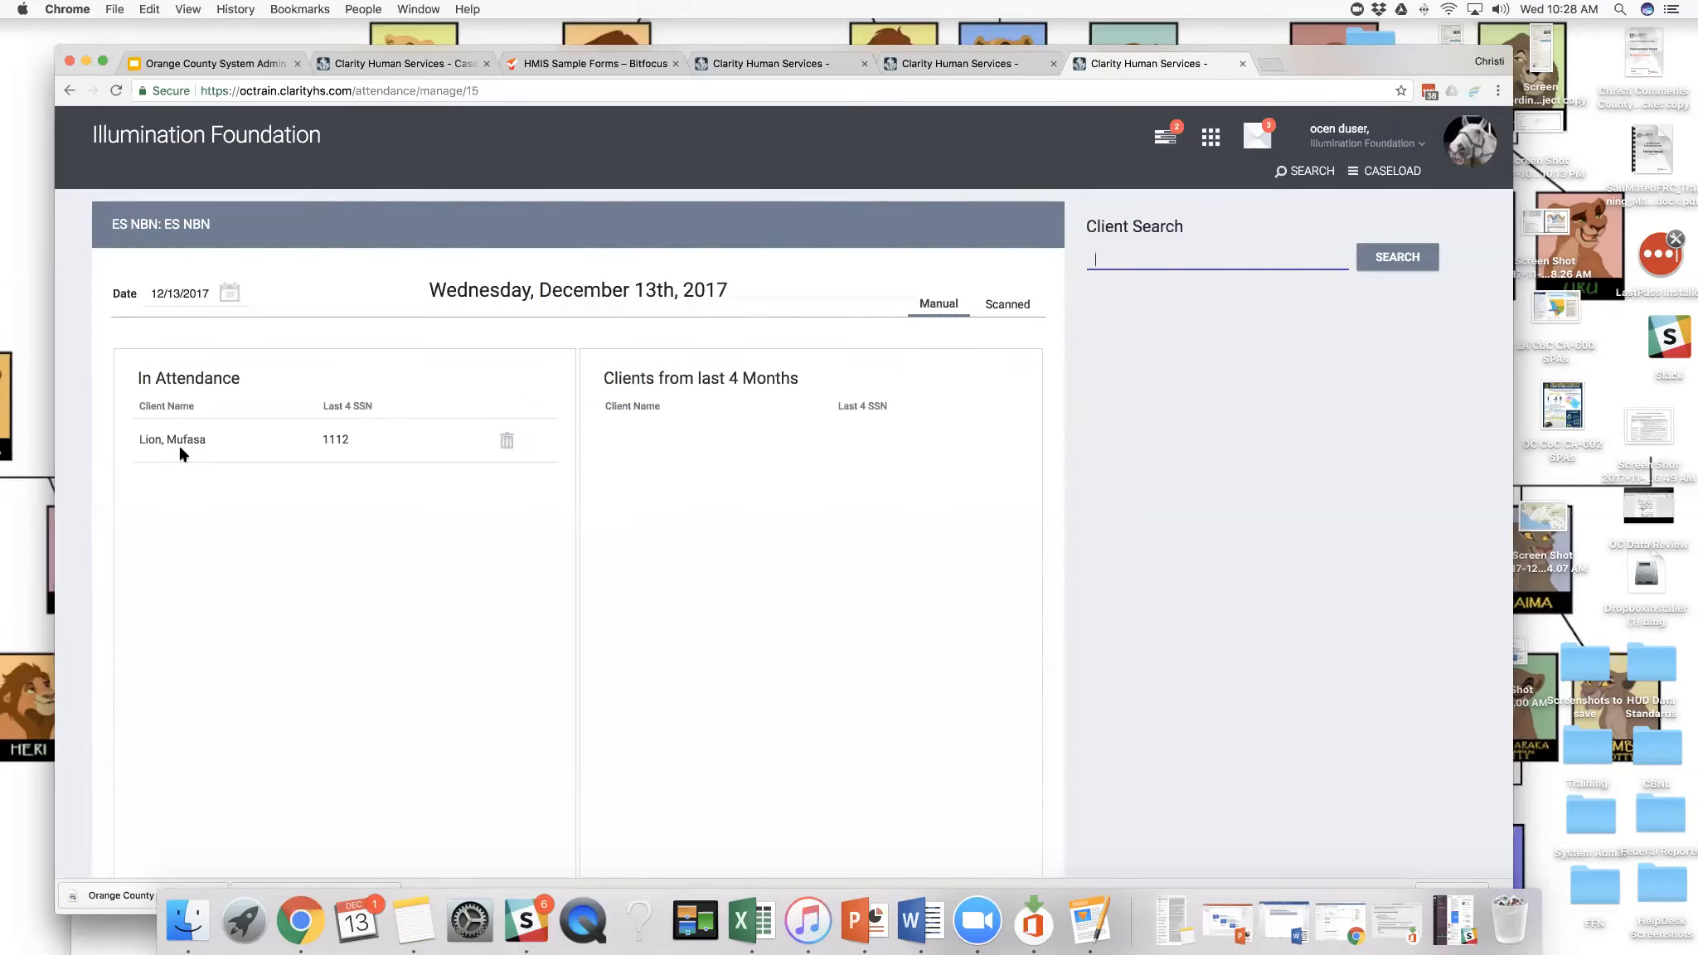
mouse_move(175, 440)
- Open the Daily Meal: Breakfast service in Attendance and add the client from the last 4 months to the 12/13/2017 attendance
click(1204, 154)
click(1128, 214)
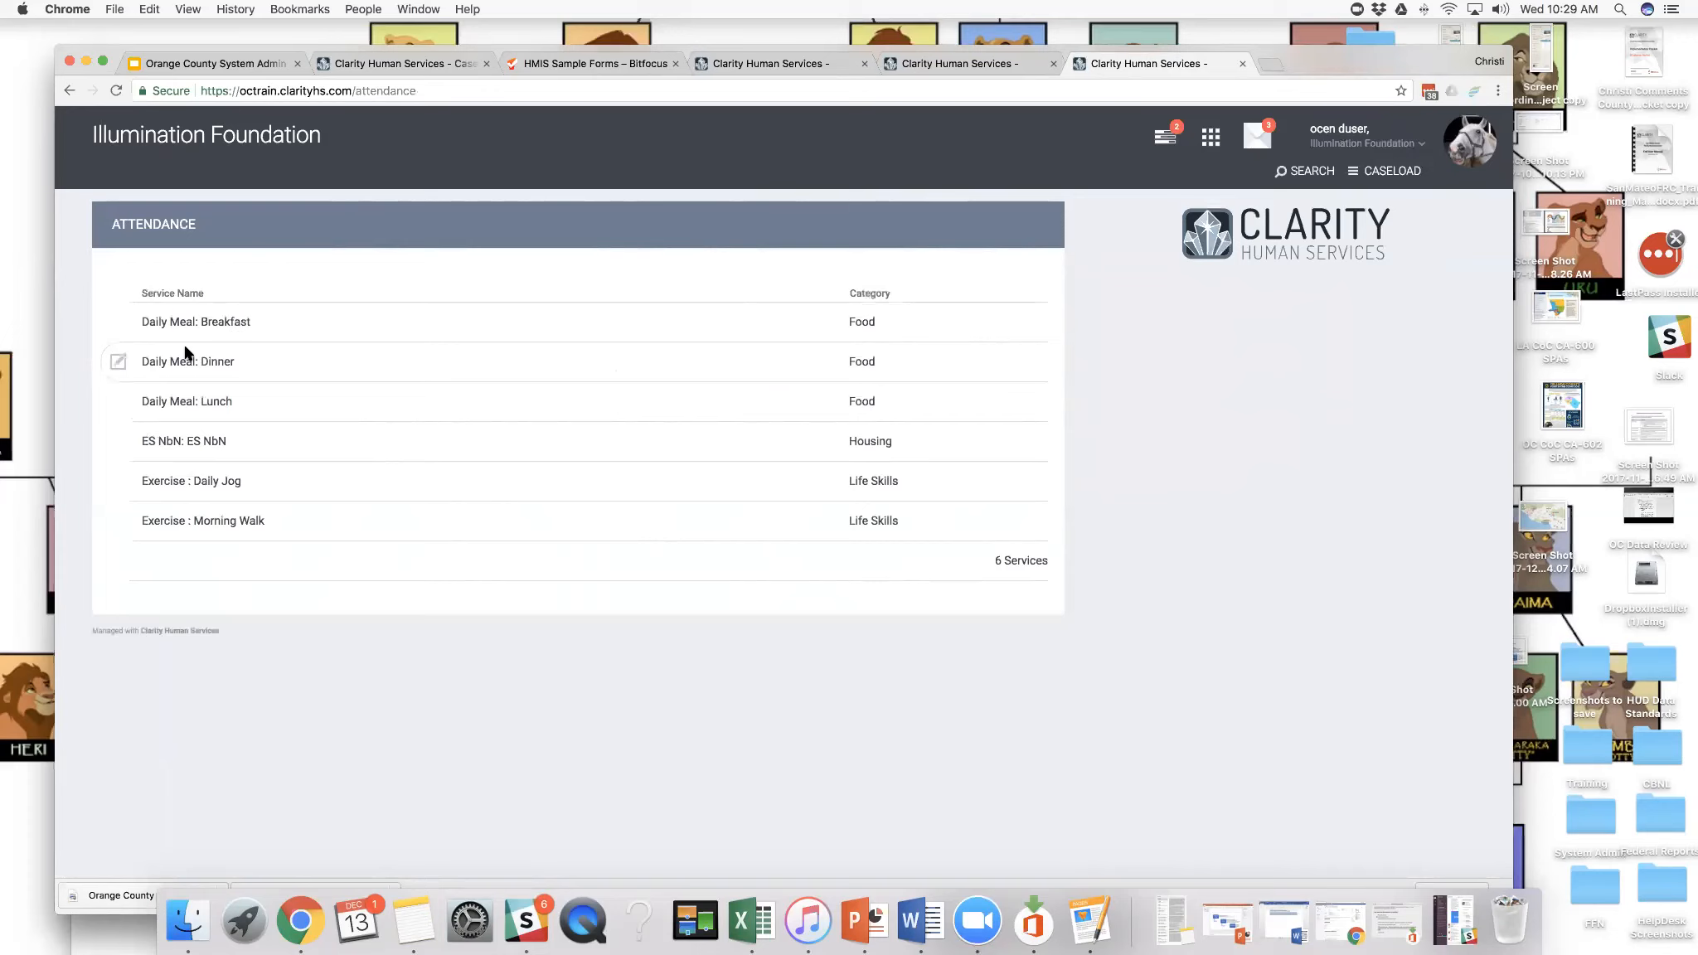
click(120, 325)
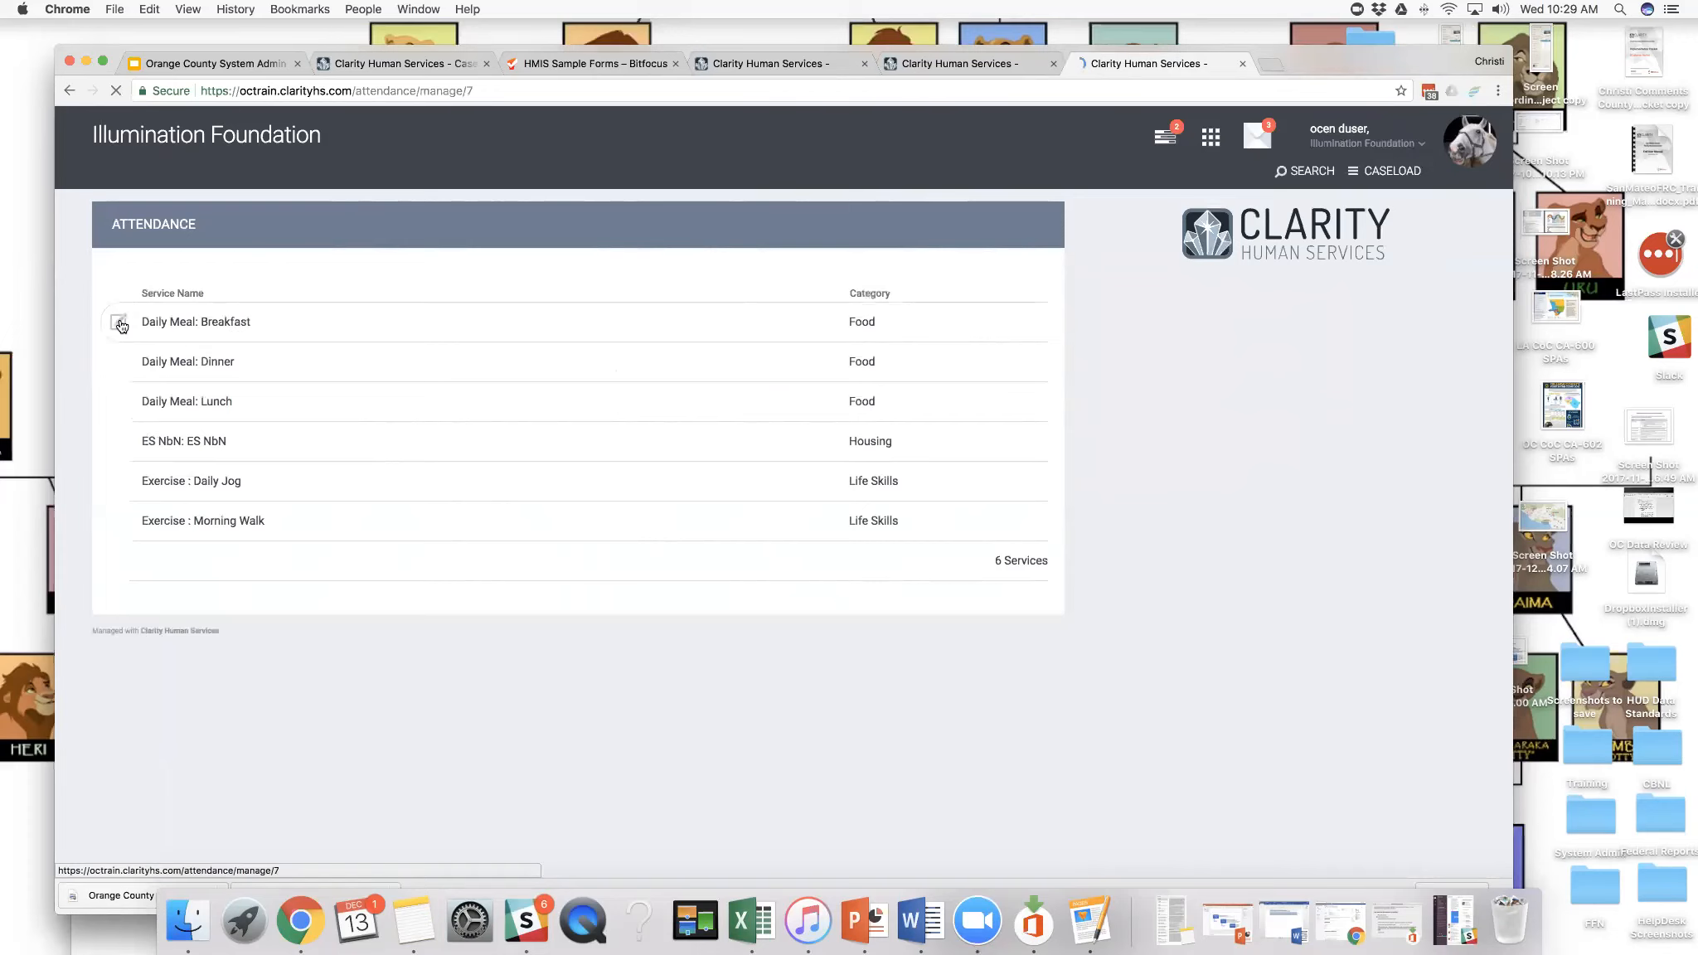
click(669, 437)
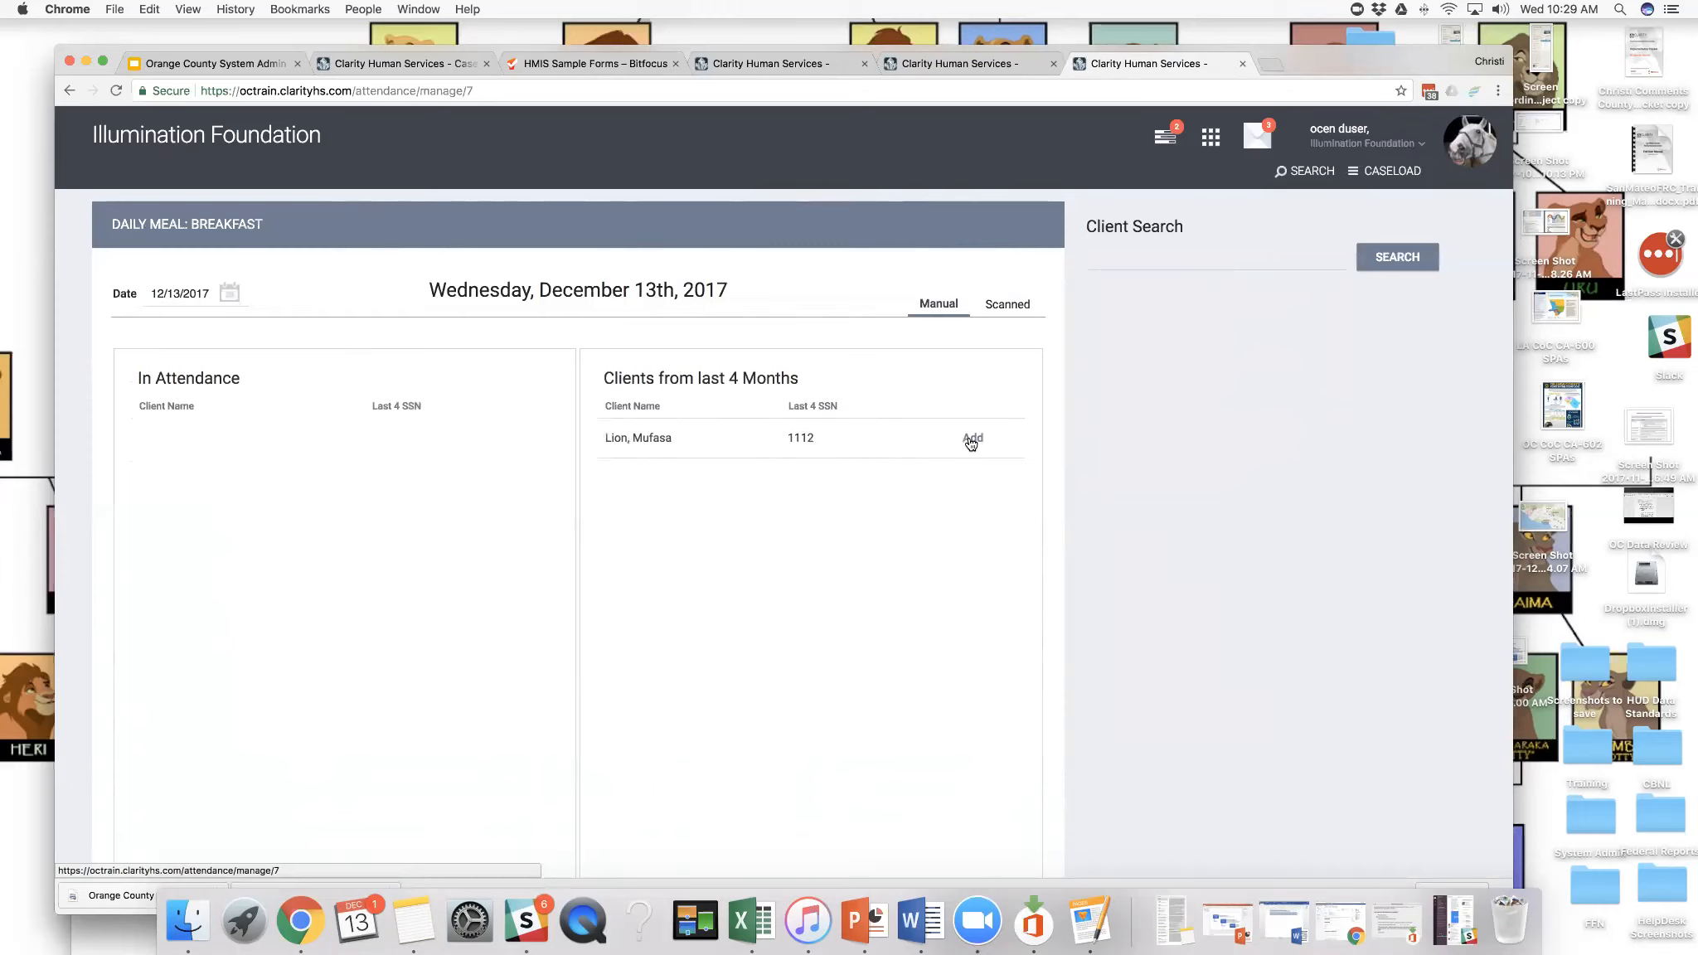
click(972, 440)
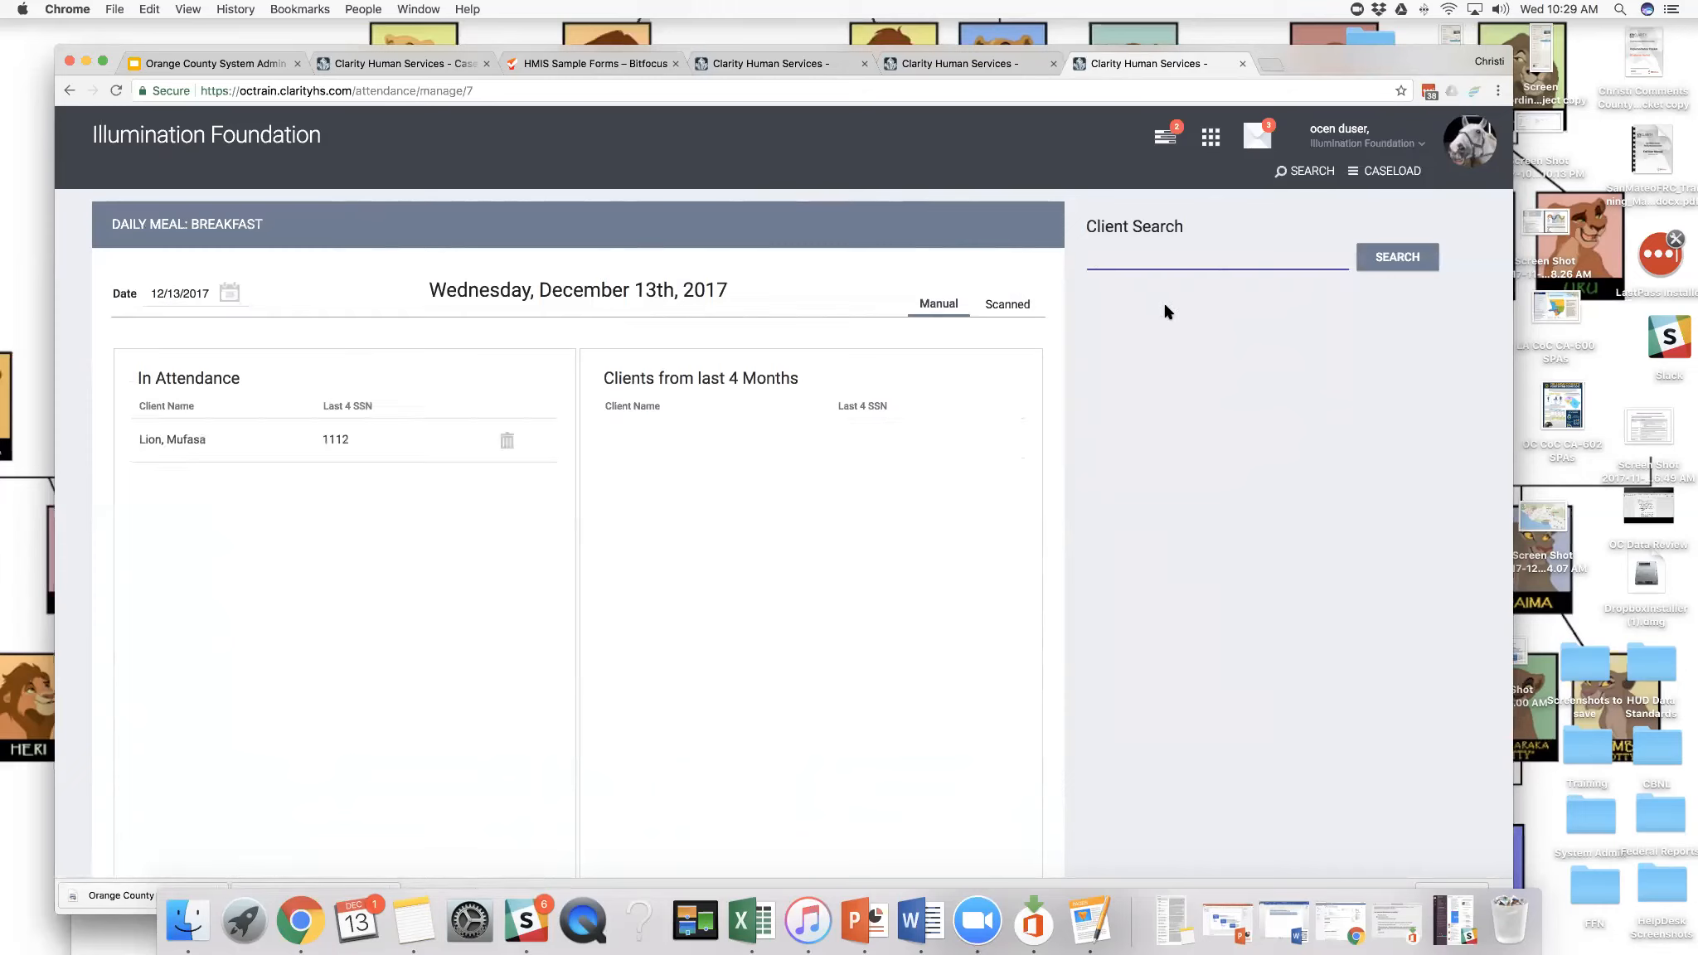
- Search for the second client by first name and add them to the 12/13/2017 Daily Meal: Breakfast attendance
text(sarabi)
key(Return)
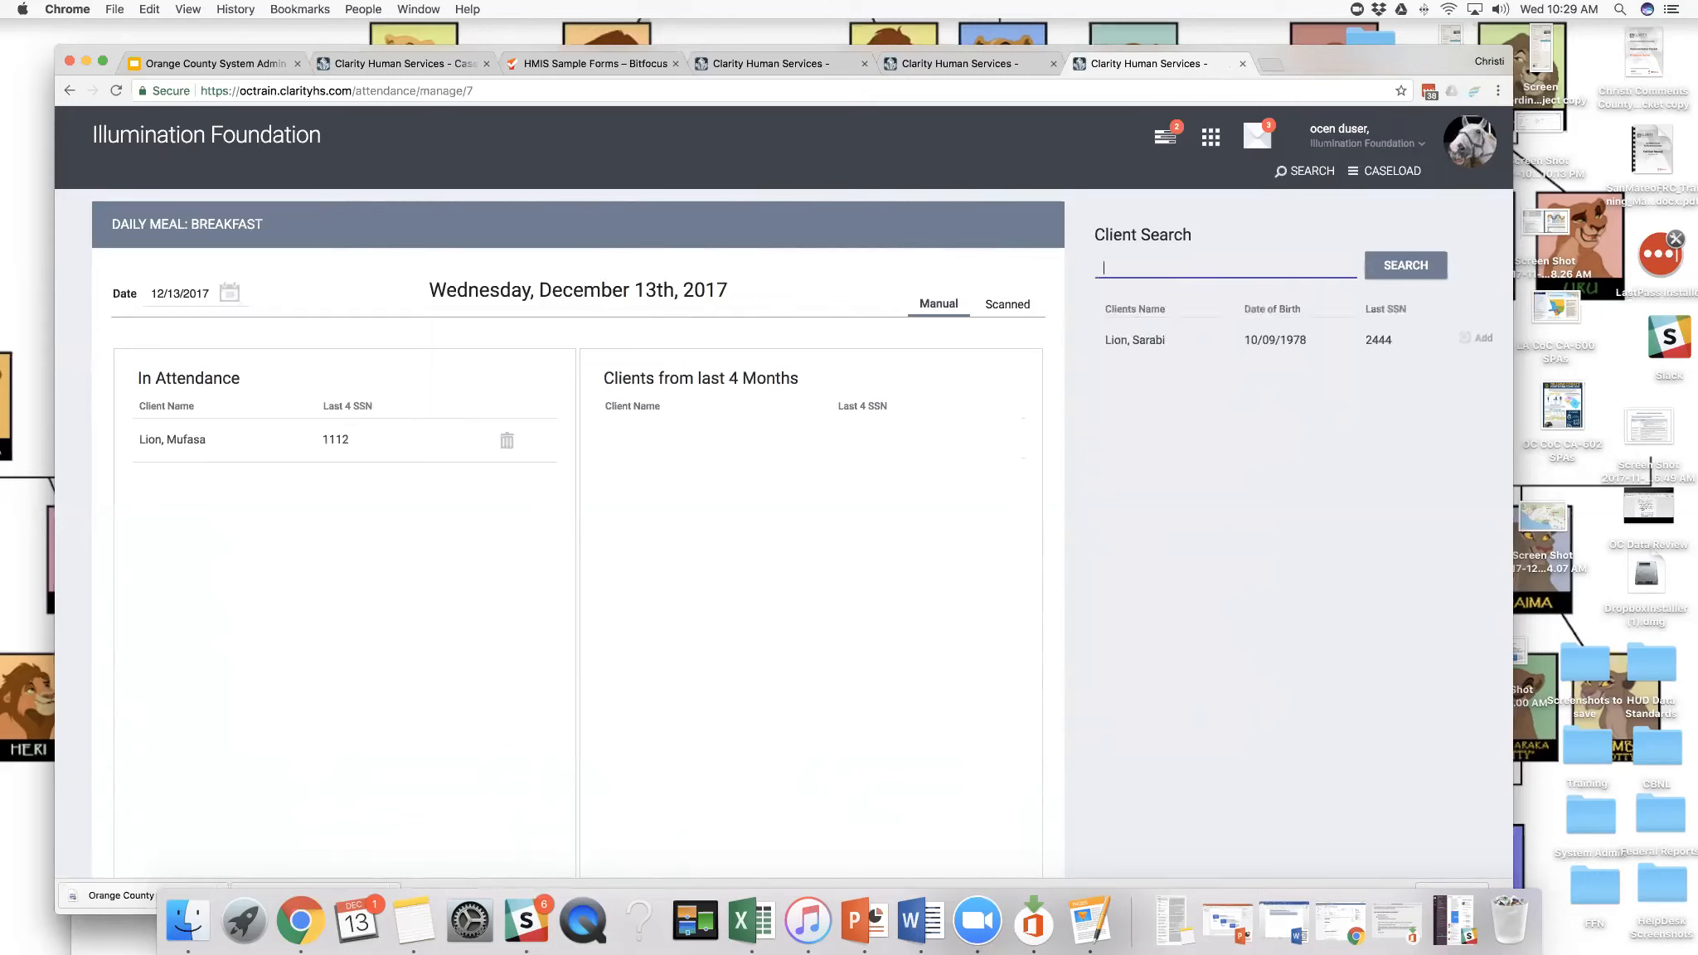
mouse_move(1156, 341)
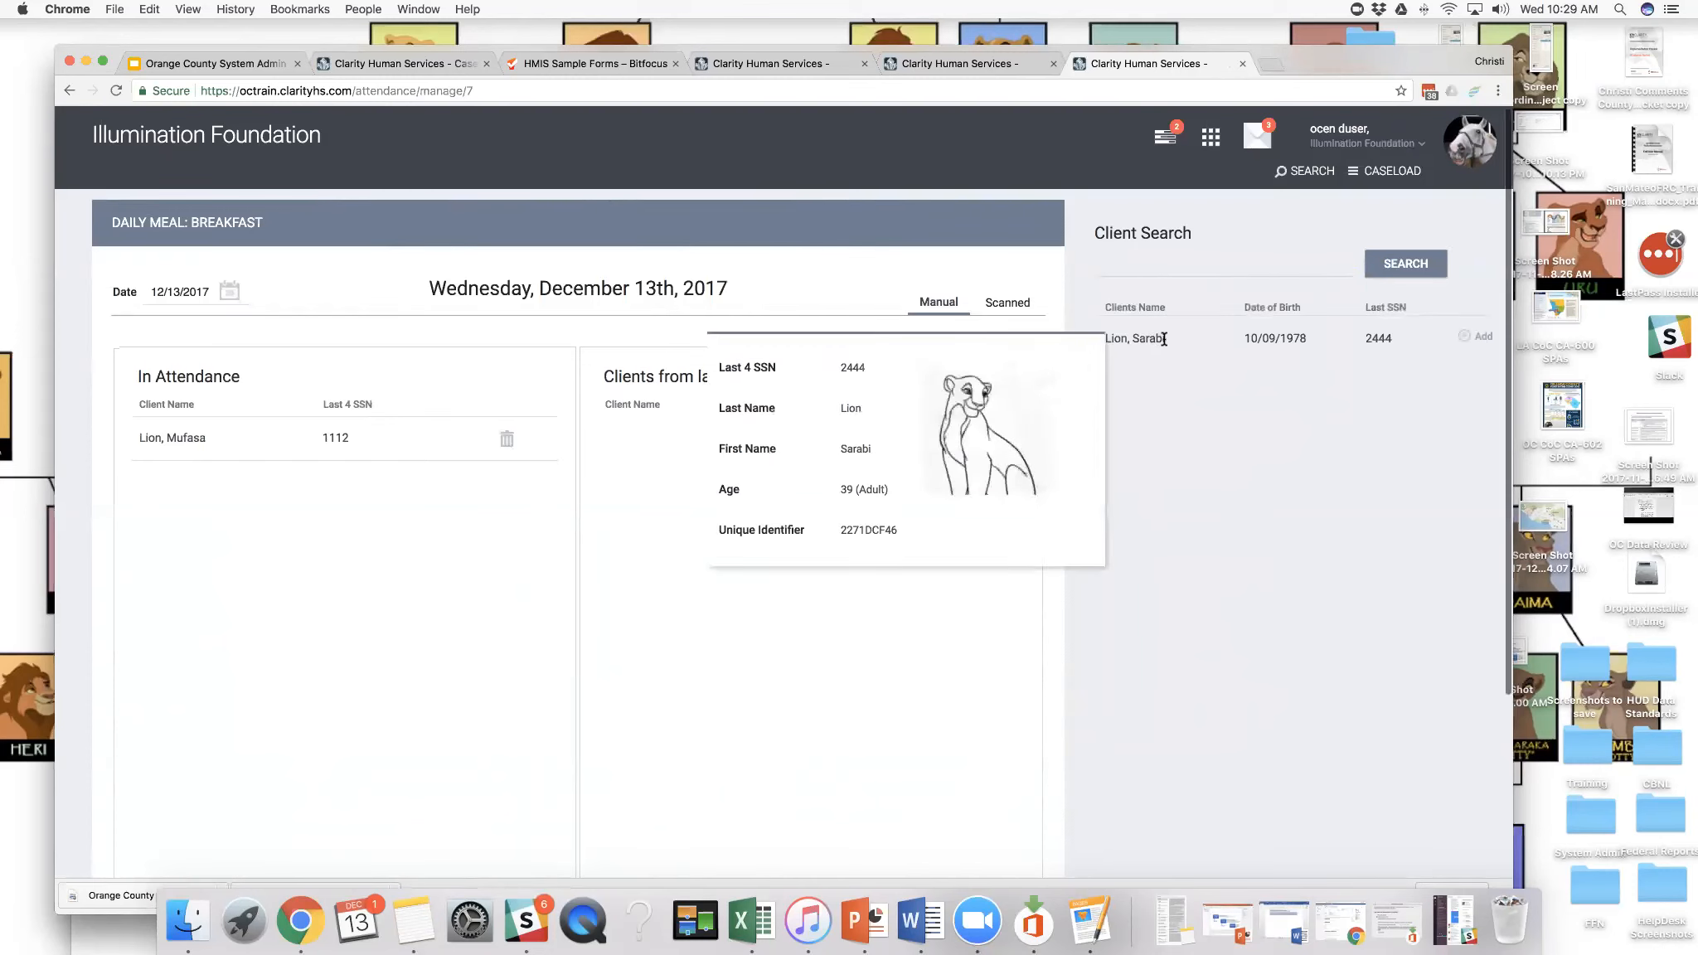
drag(1261, 63, 1207, 58)
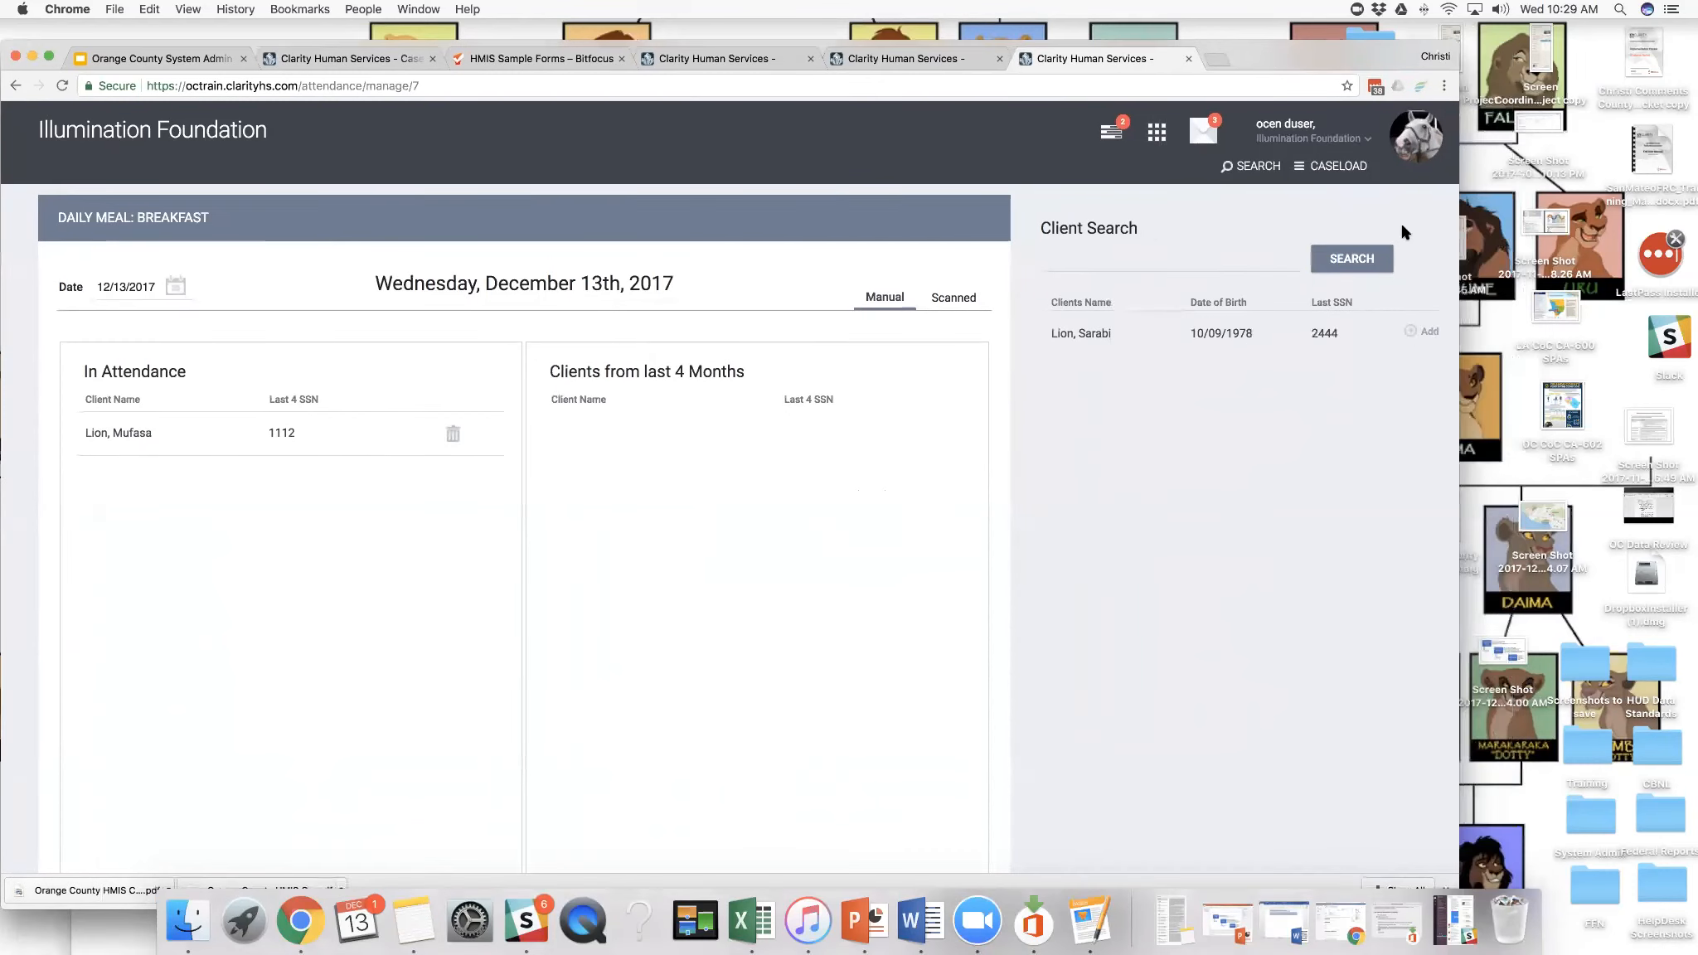
click(1407, 331)
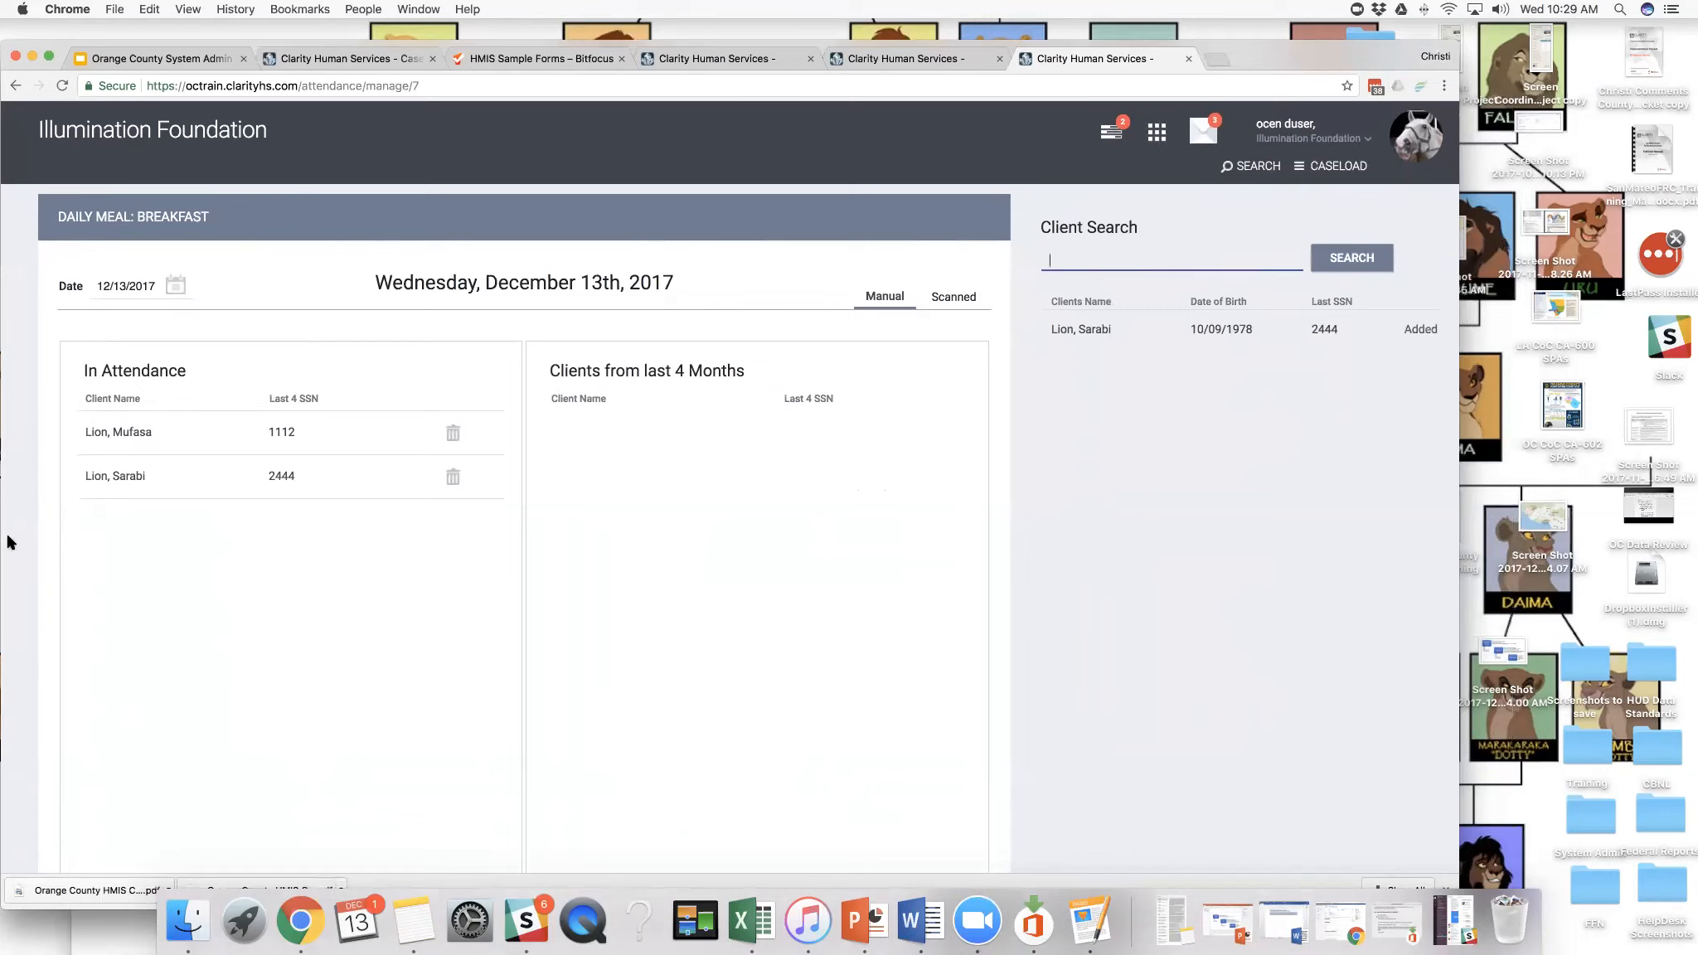
mouse_move(132, 478)
- Try to open the Attendance list from the breakfast attendance page and from the Program Roster Report page
click(1156, 132)
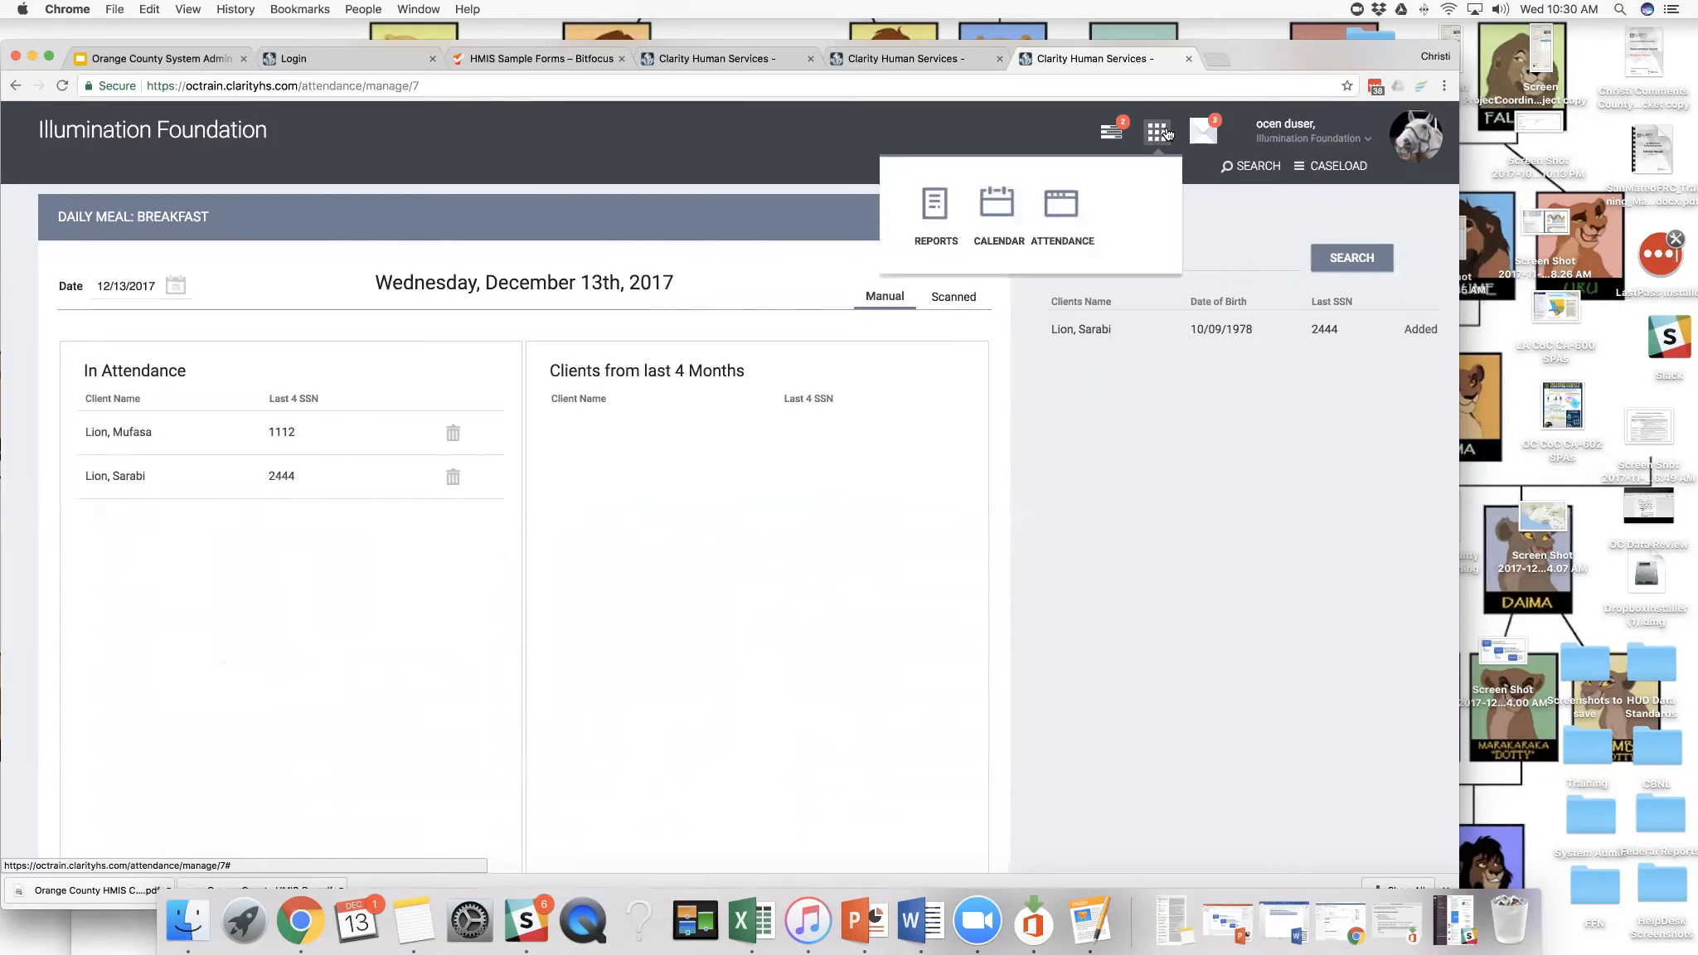
click(1071, 206)
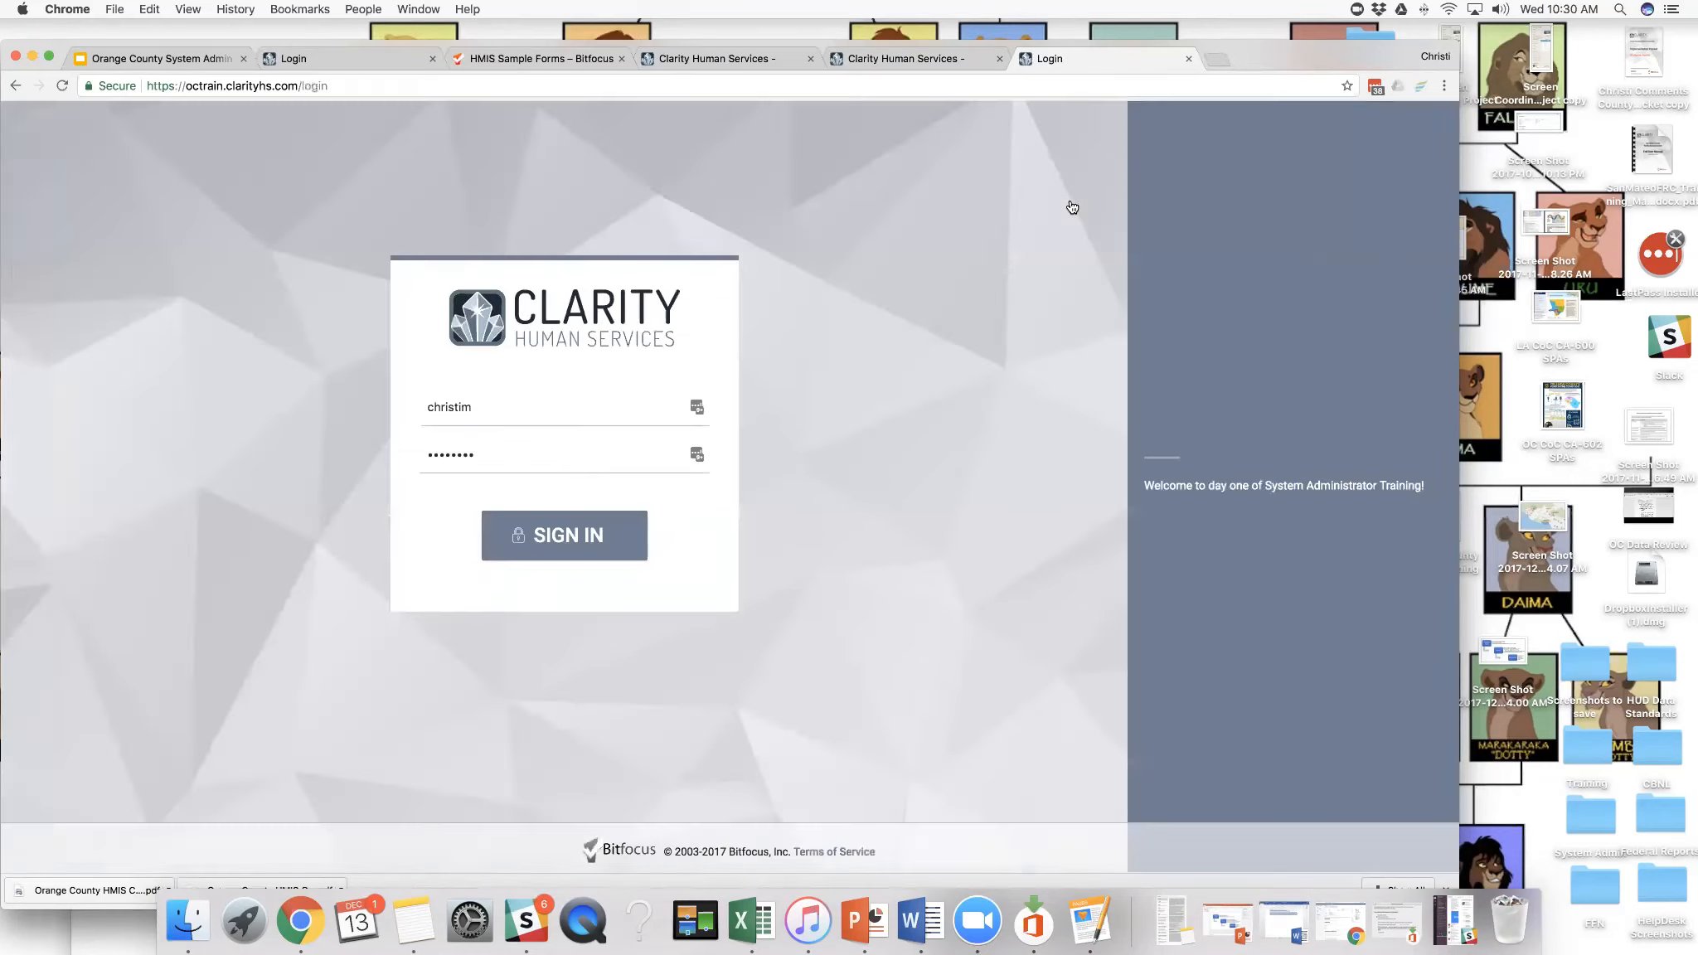
drag(1262, 63, 1319, 98)
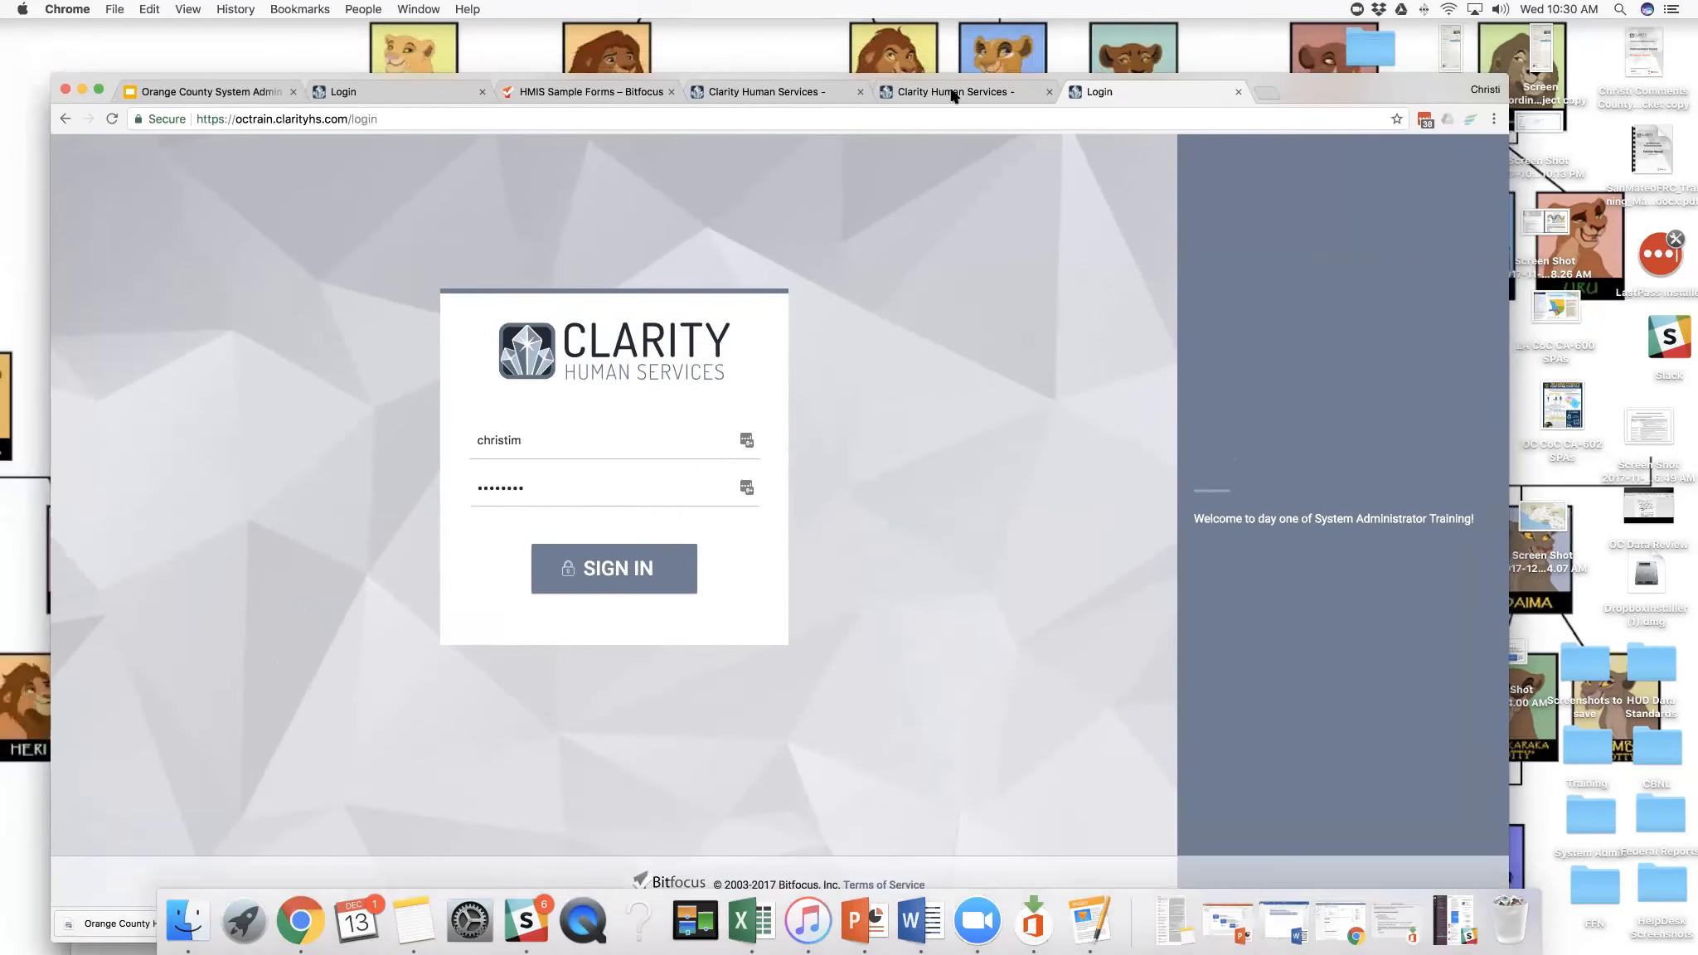
click(953, 93)
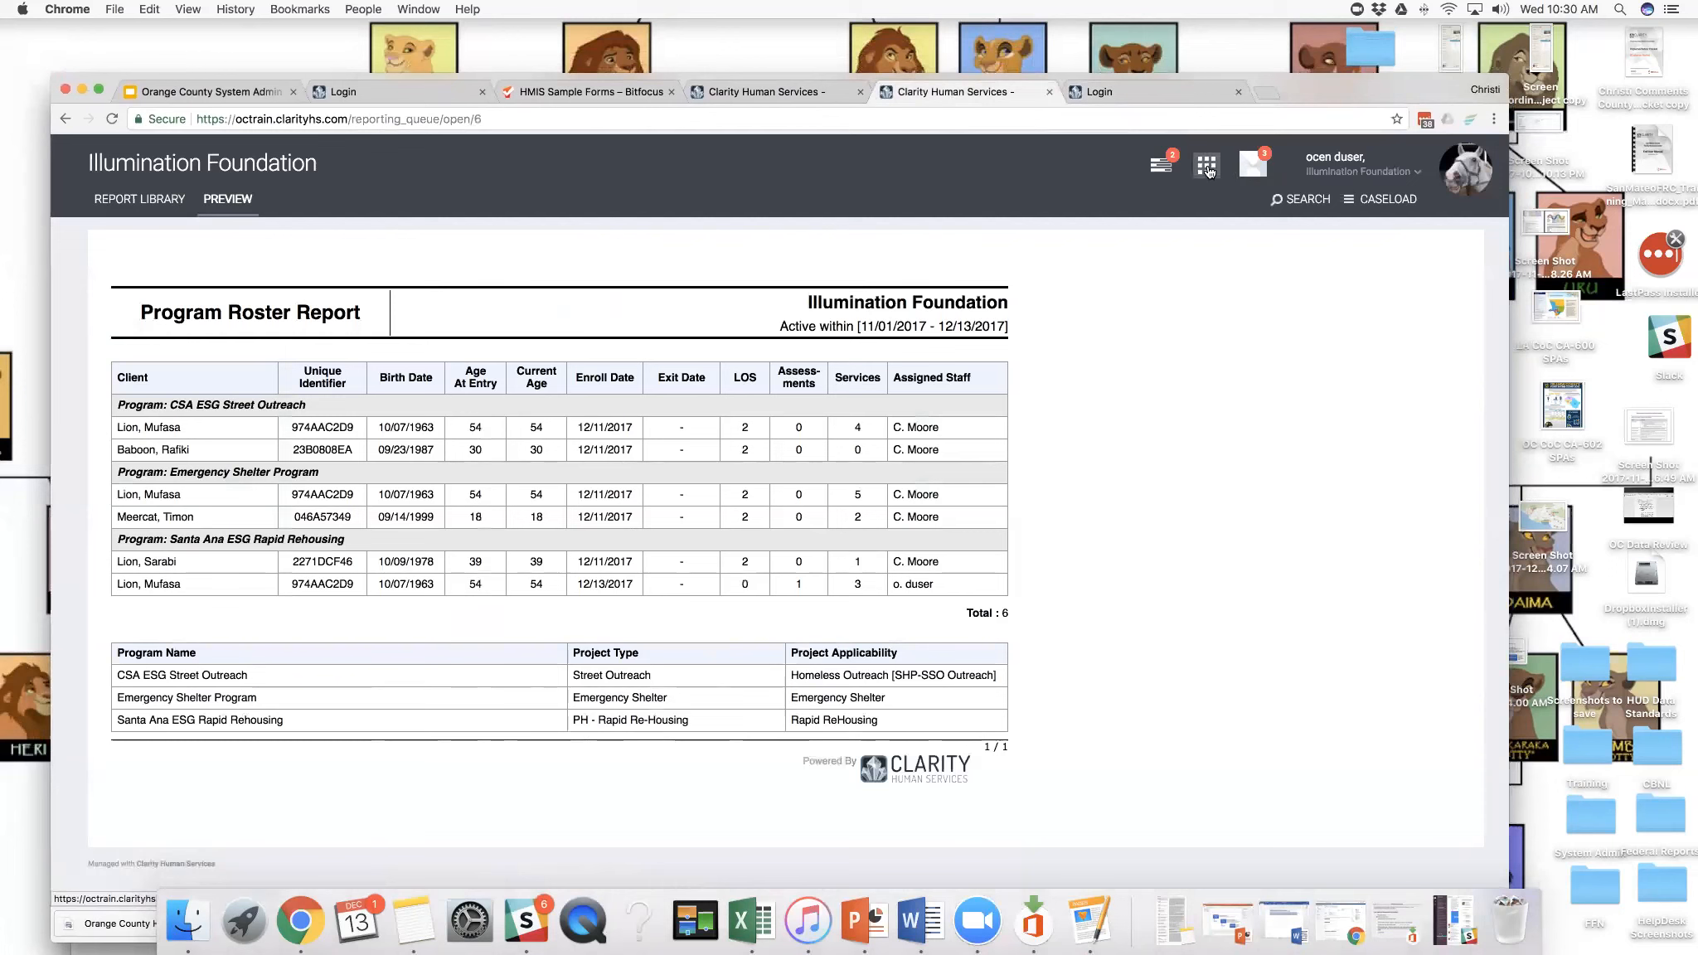
click(1207, 167)
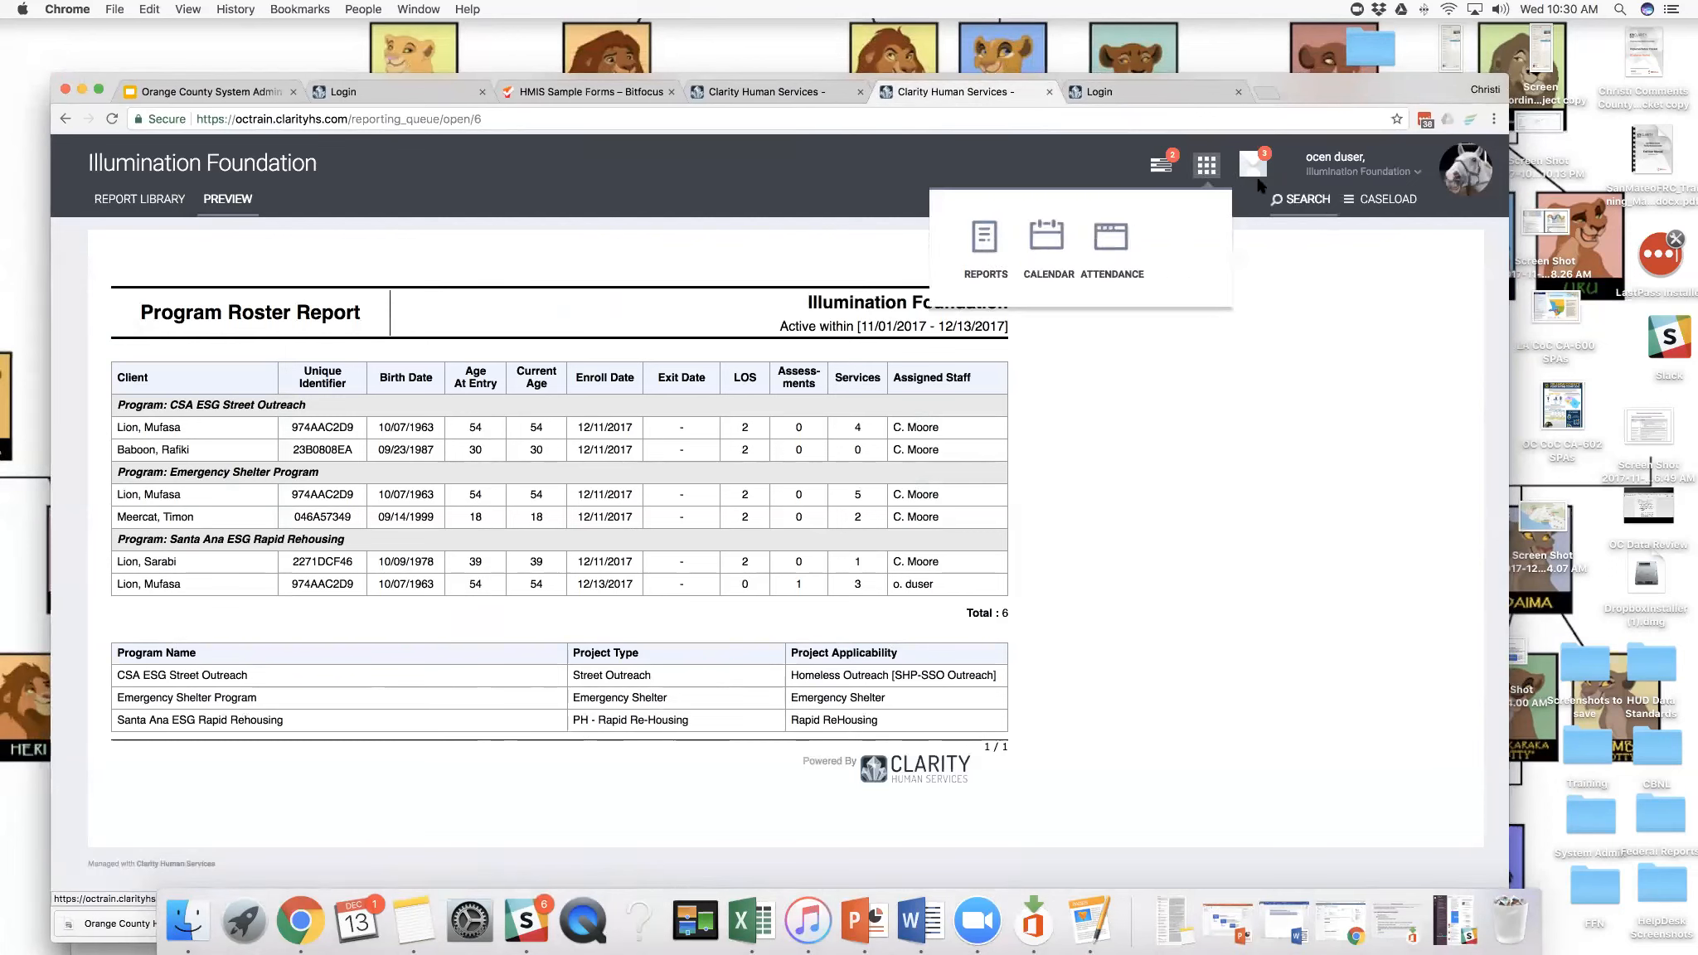
click(1207, 166)
click(1207, 167)
click(1115, 239)
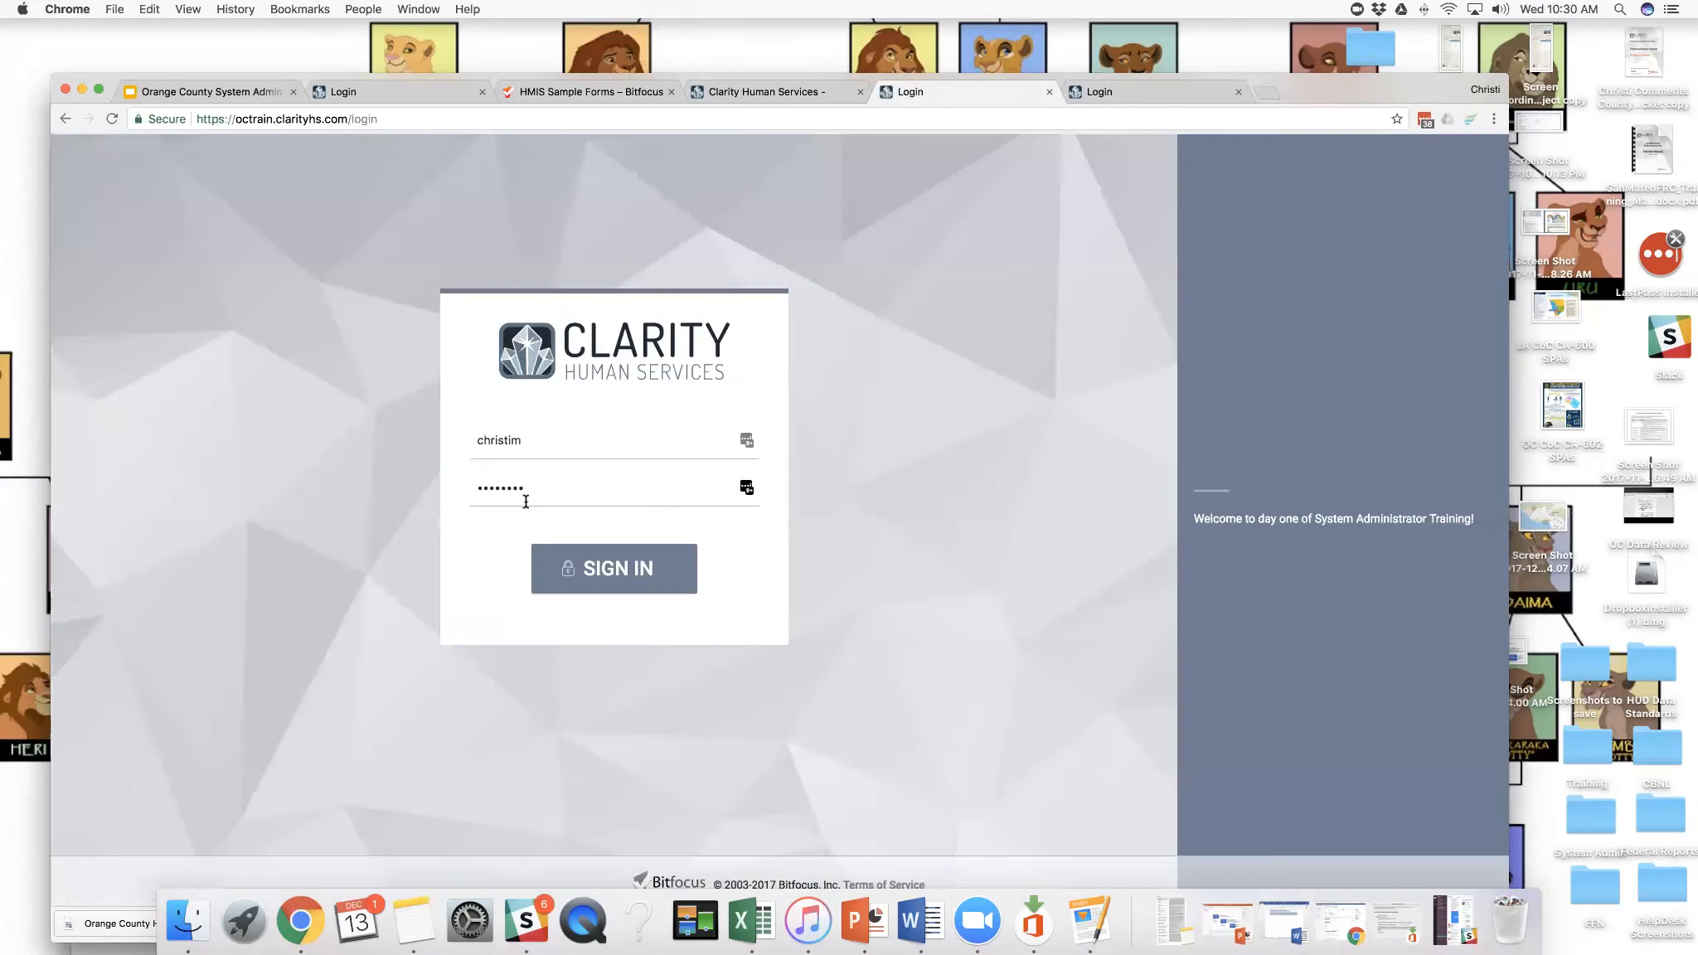
- Sign in with the end user's username and account password, and decline saving the login to LastPass
drag(529, 446, 464, 446)
text(ocenduser)
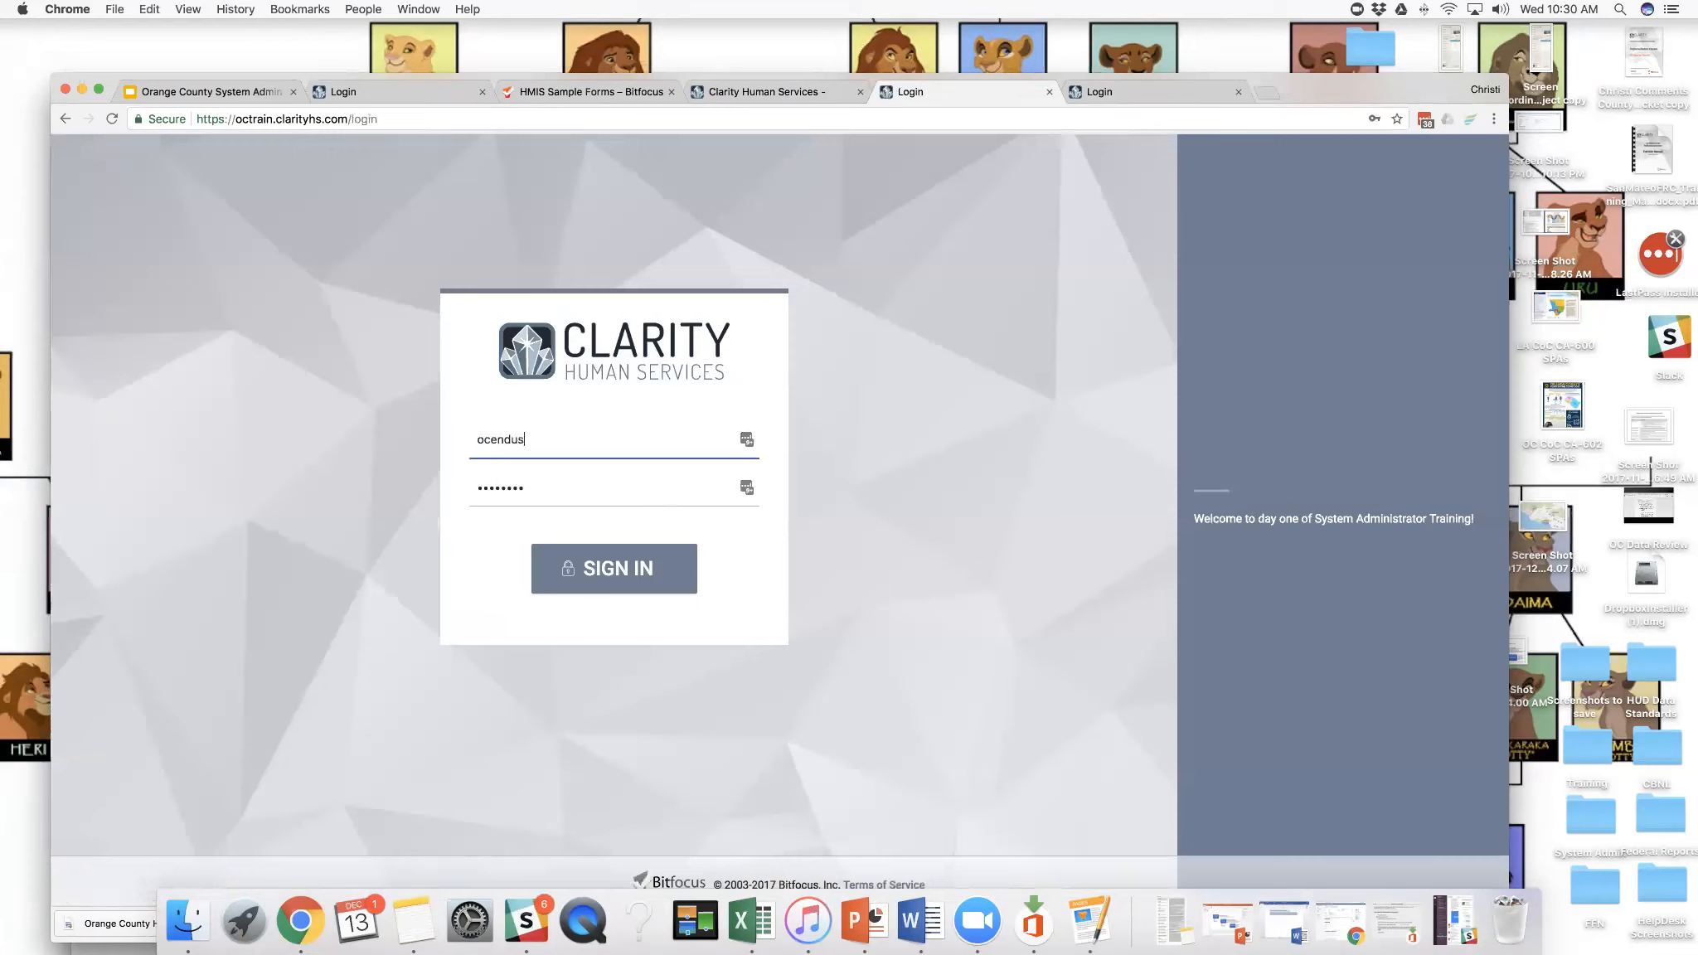
click(514, 486)
double_click(486, 488)
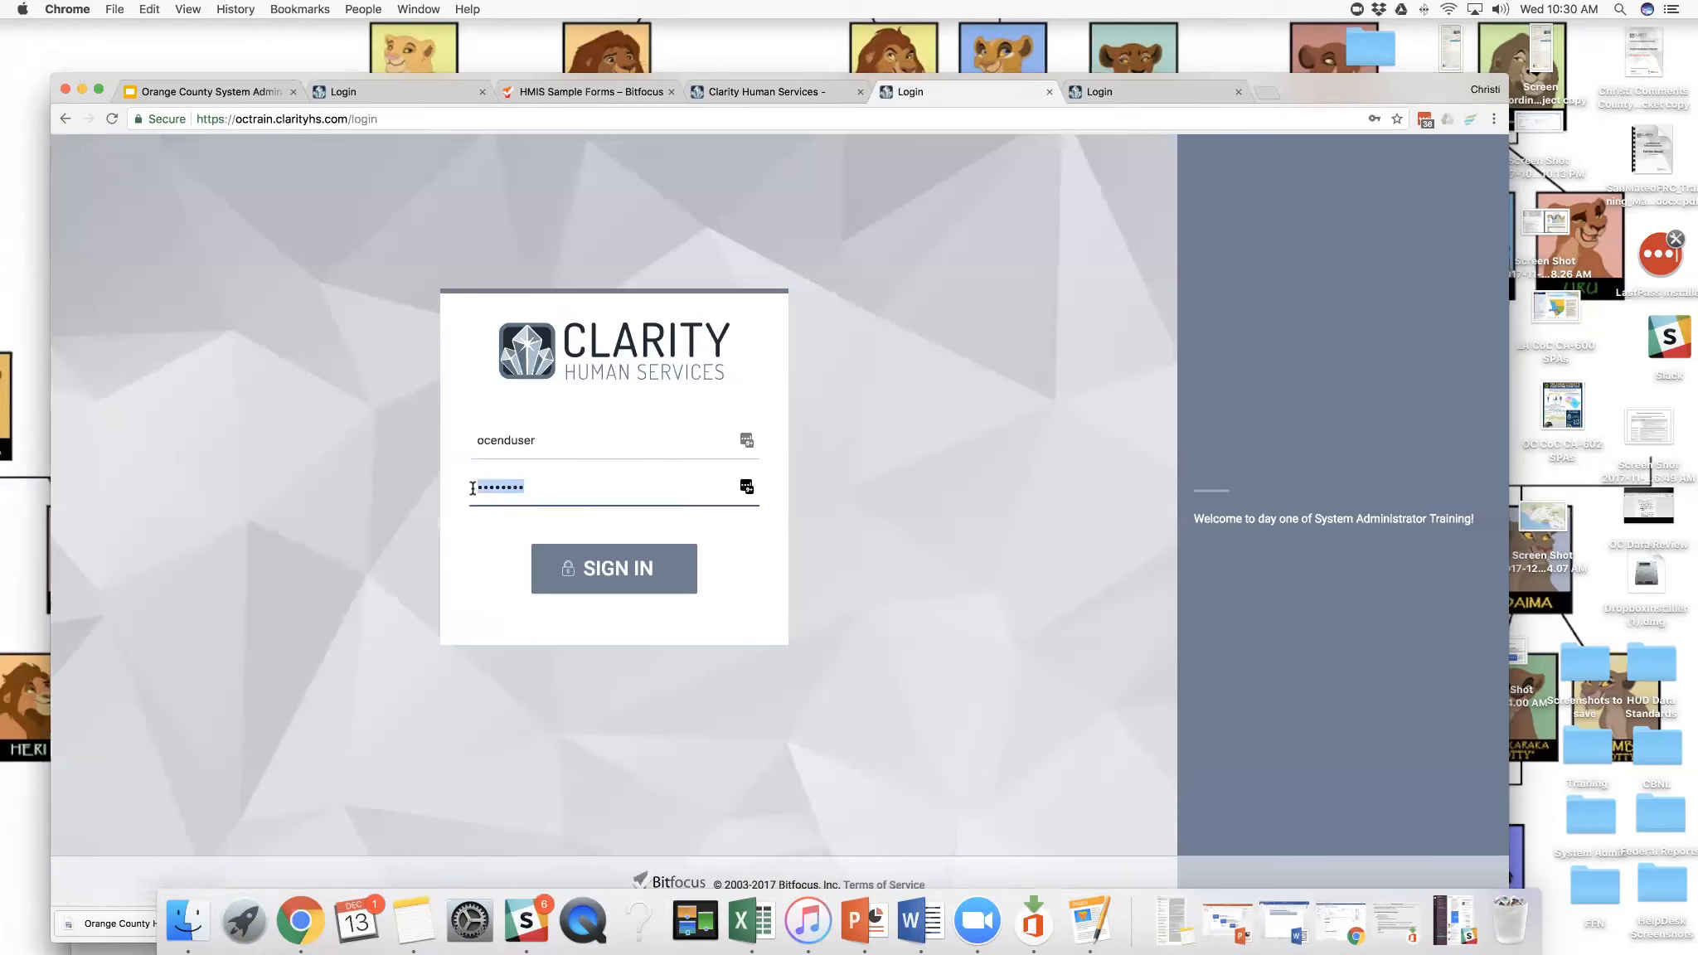
text(•••••••••)
click(590, 584)
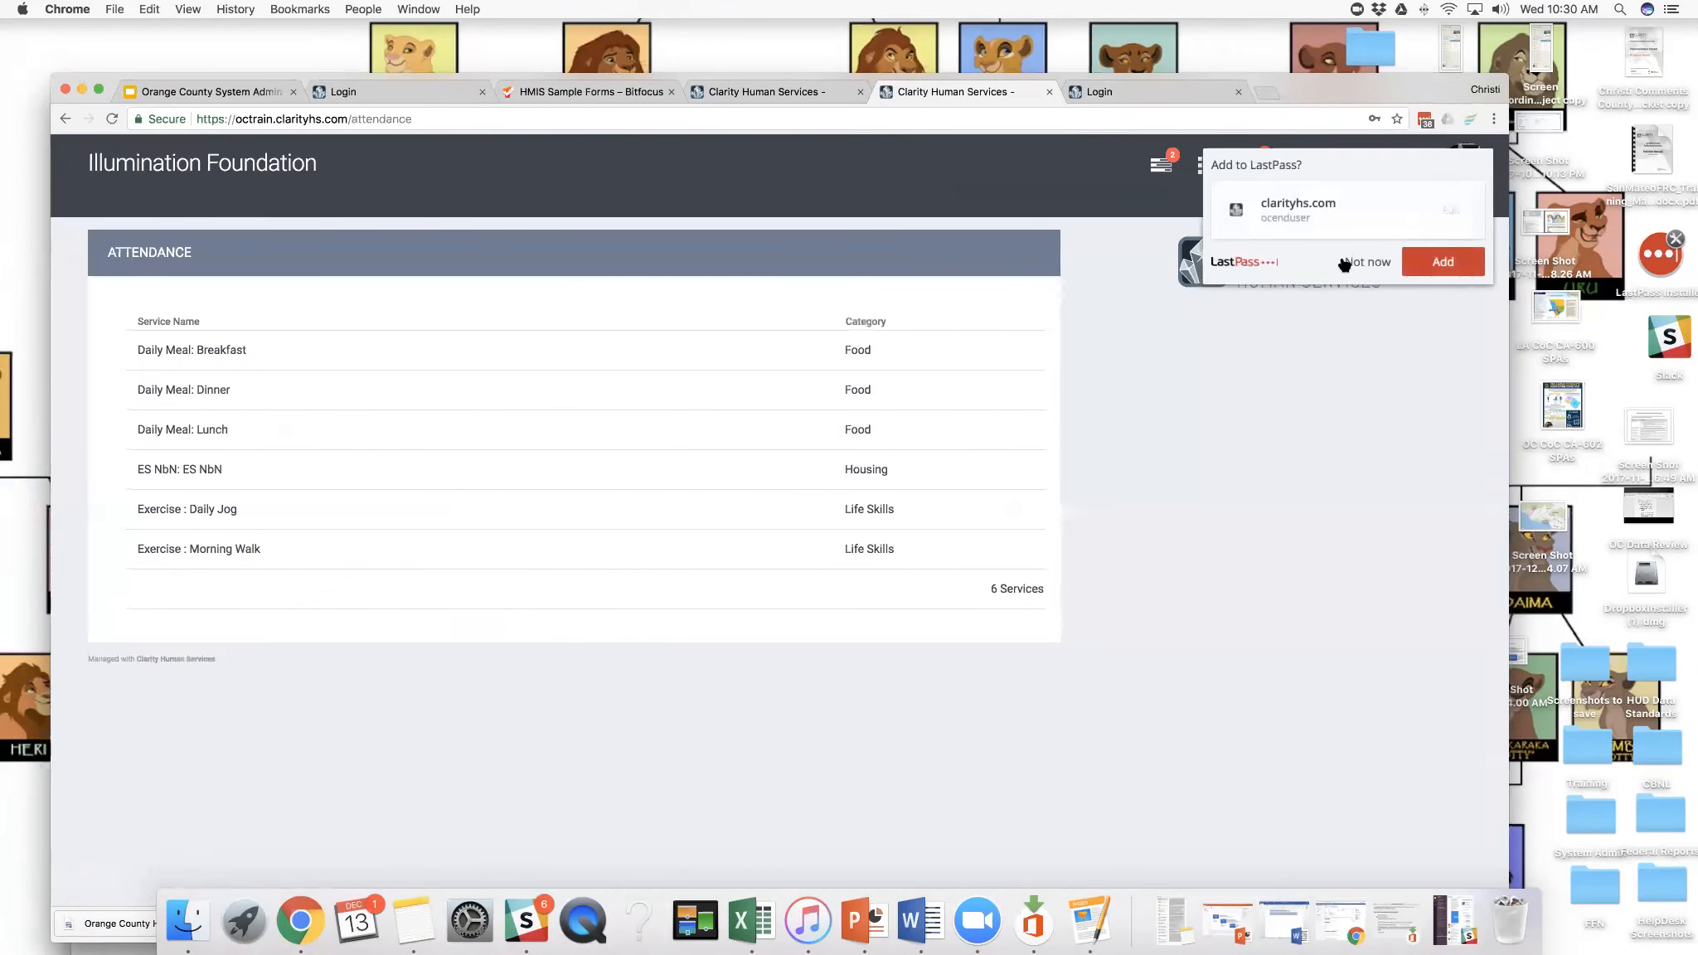
click(1351, 264)
- Reopen the Attendance list and view the services available for attendance
click(1212, 176)
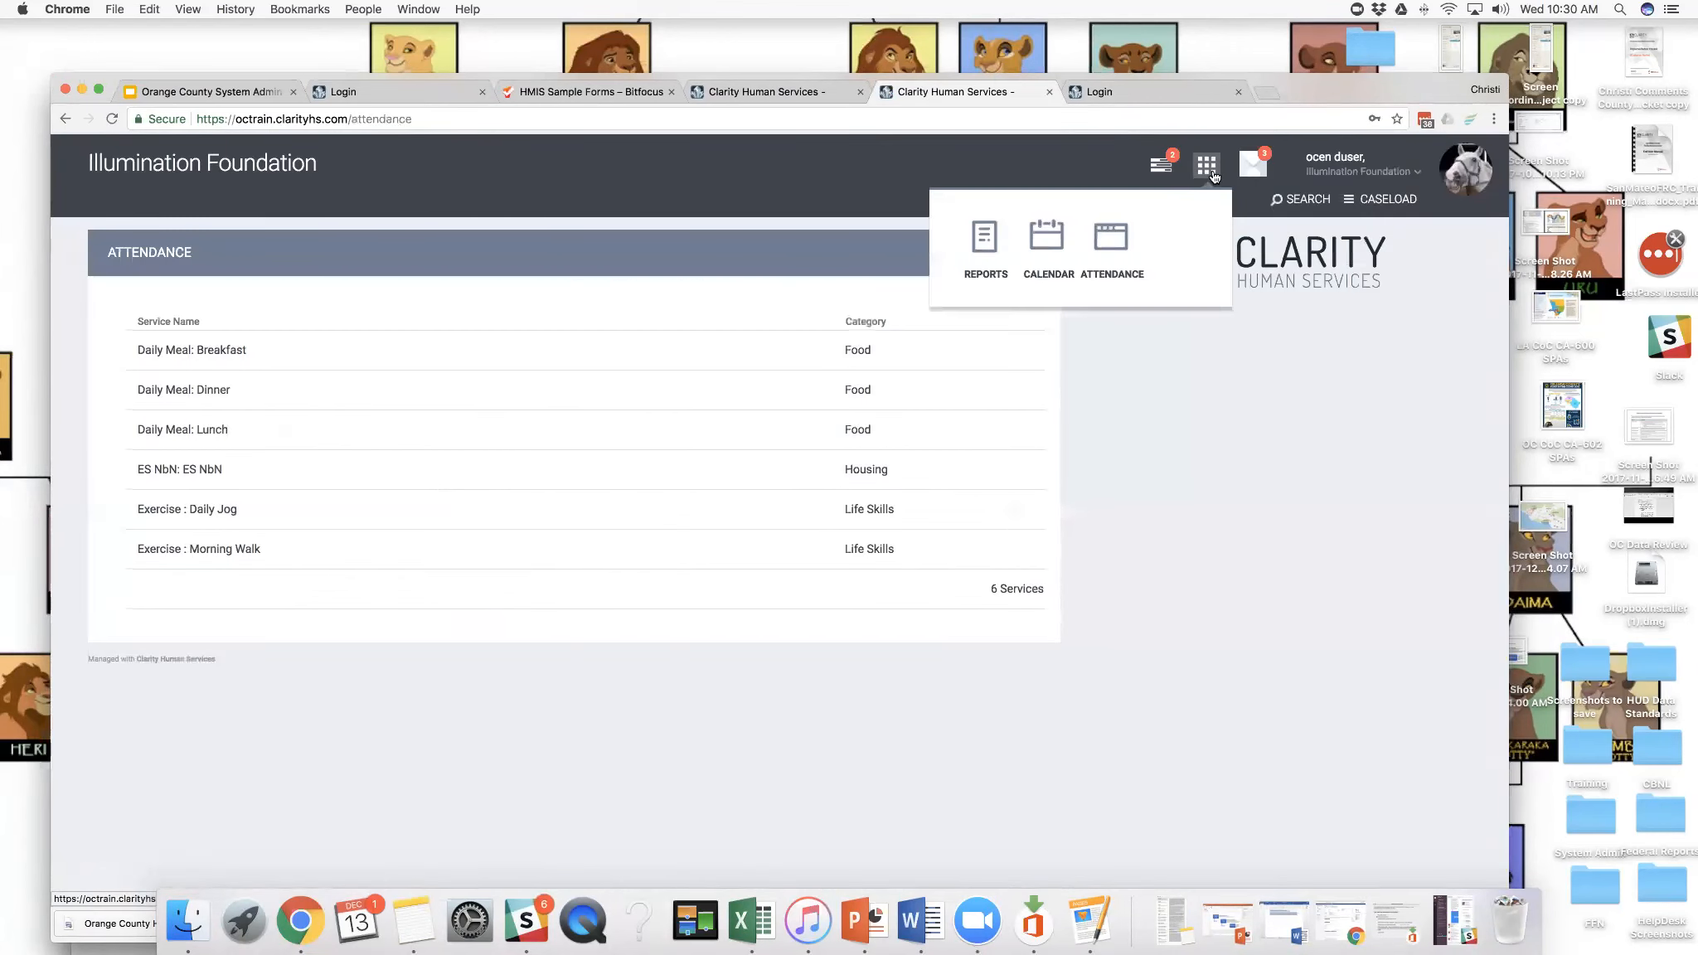
click(1108, 237)
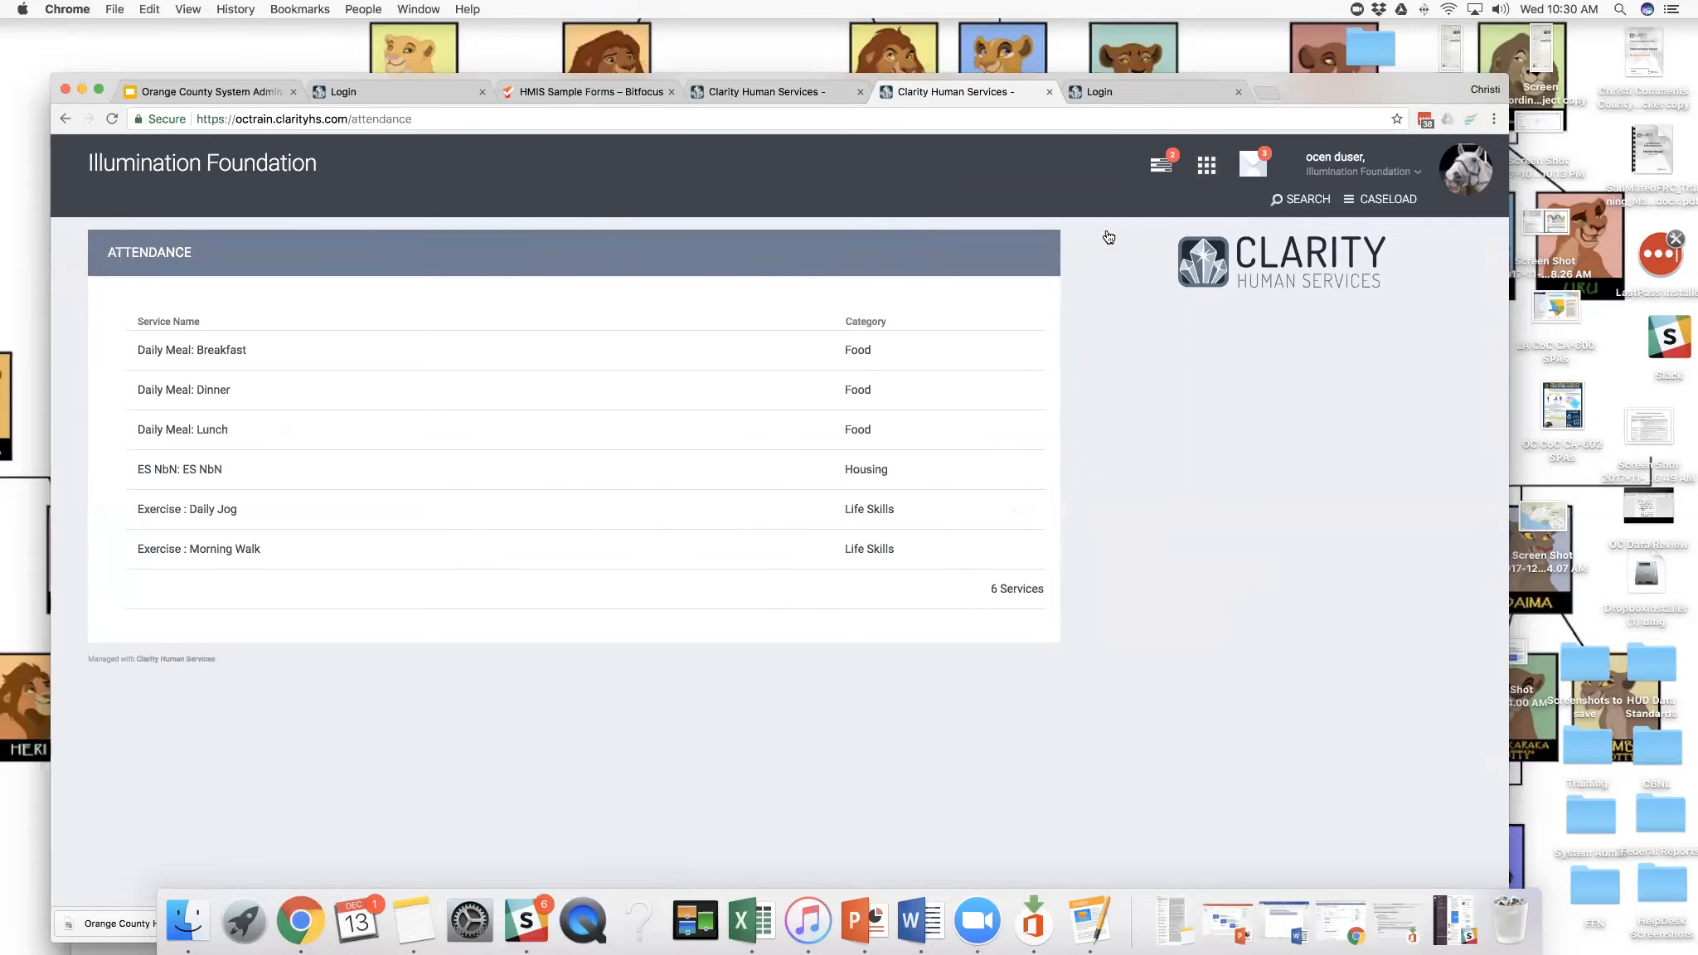
mouse_move(1296, 96)
mouse_down()
mouse_move(1310, 93)
mouse_move(1293, 100)
mouse_up()
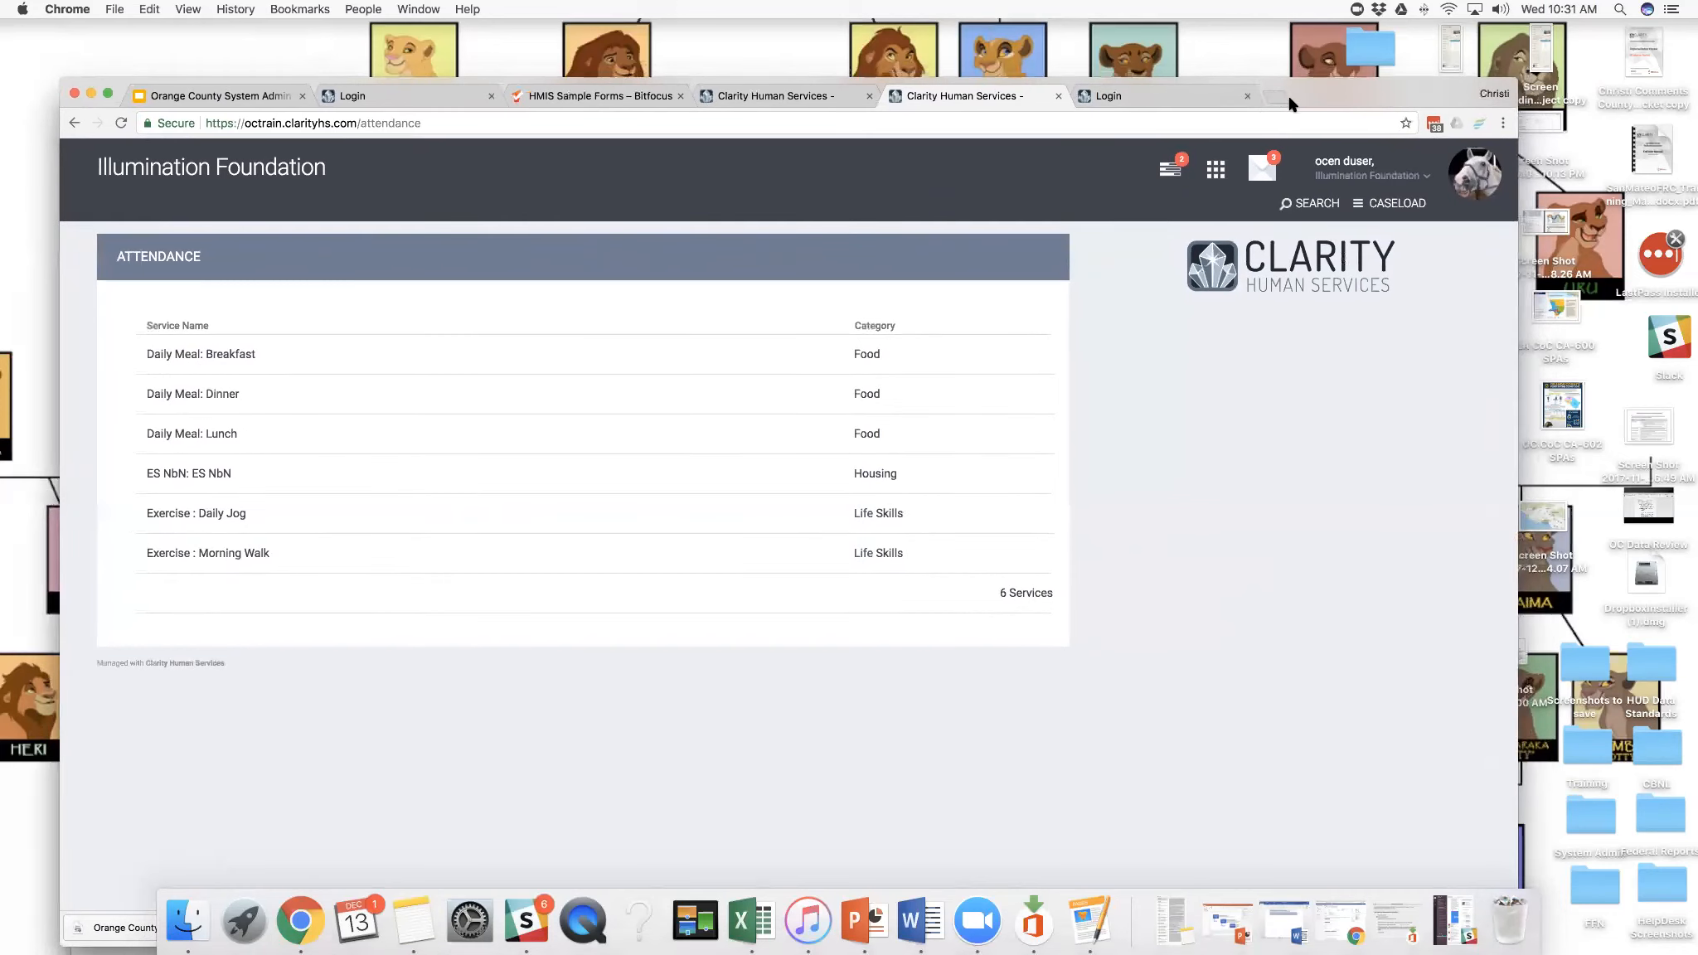
click(1212, 172)
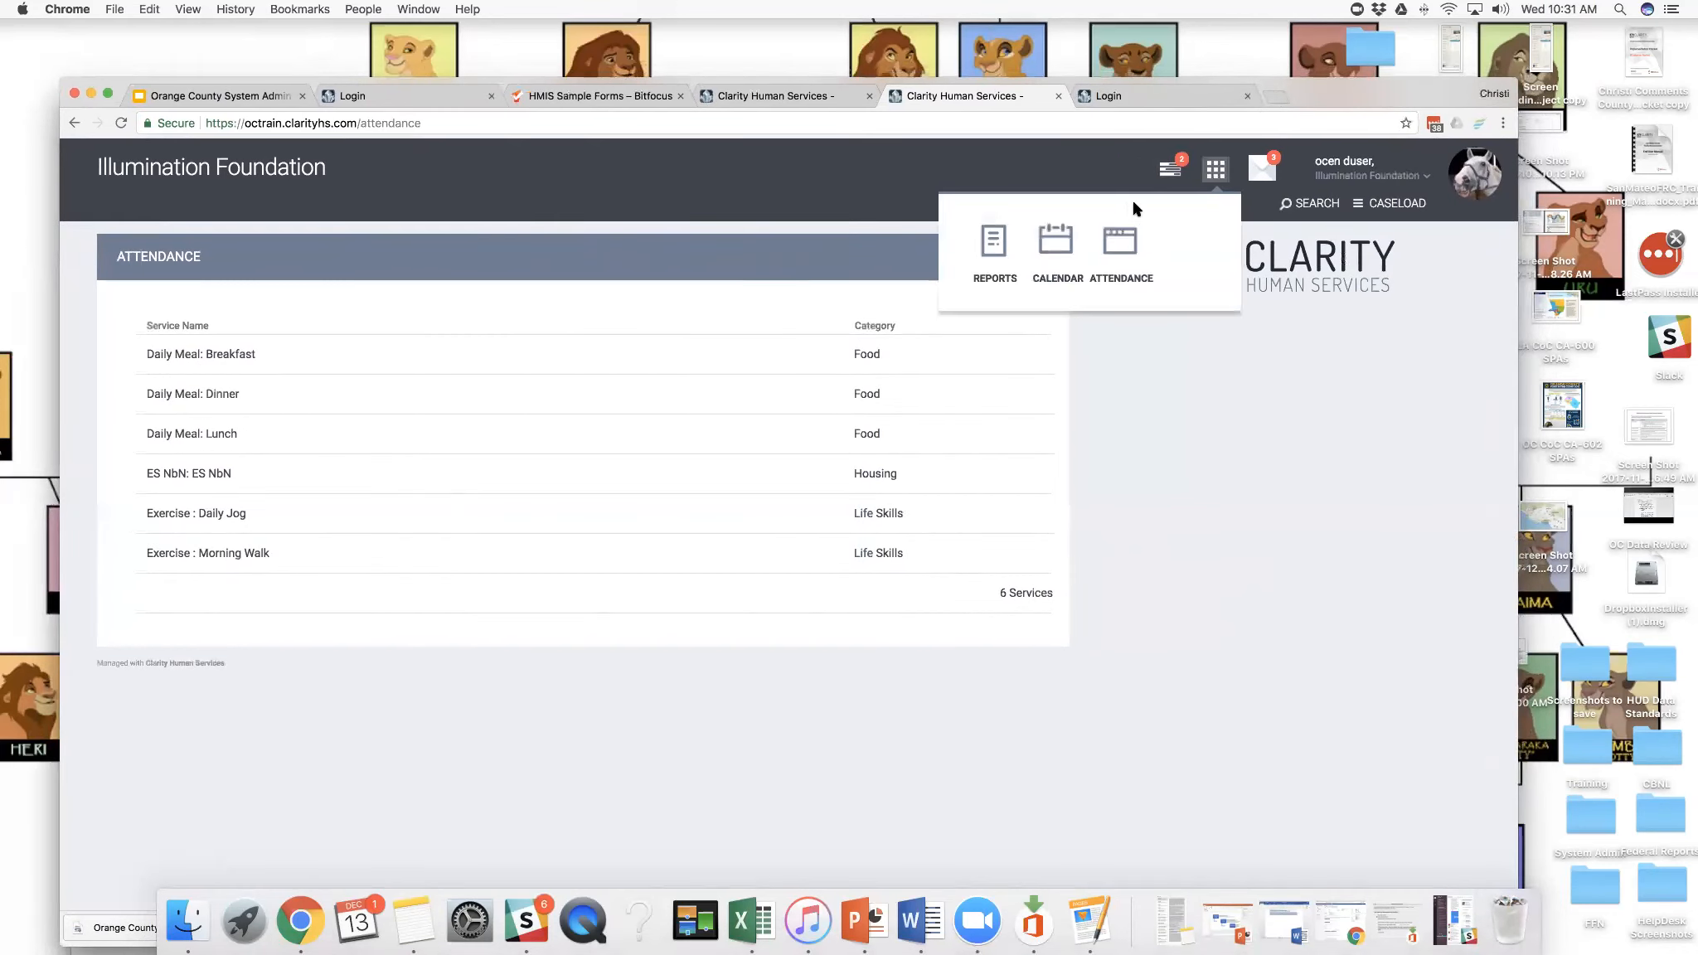
- Open the first client from the recent client searches and view the client's program history, service history and available services
click(1291, 207)
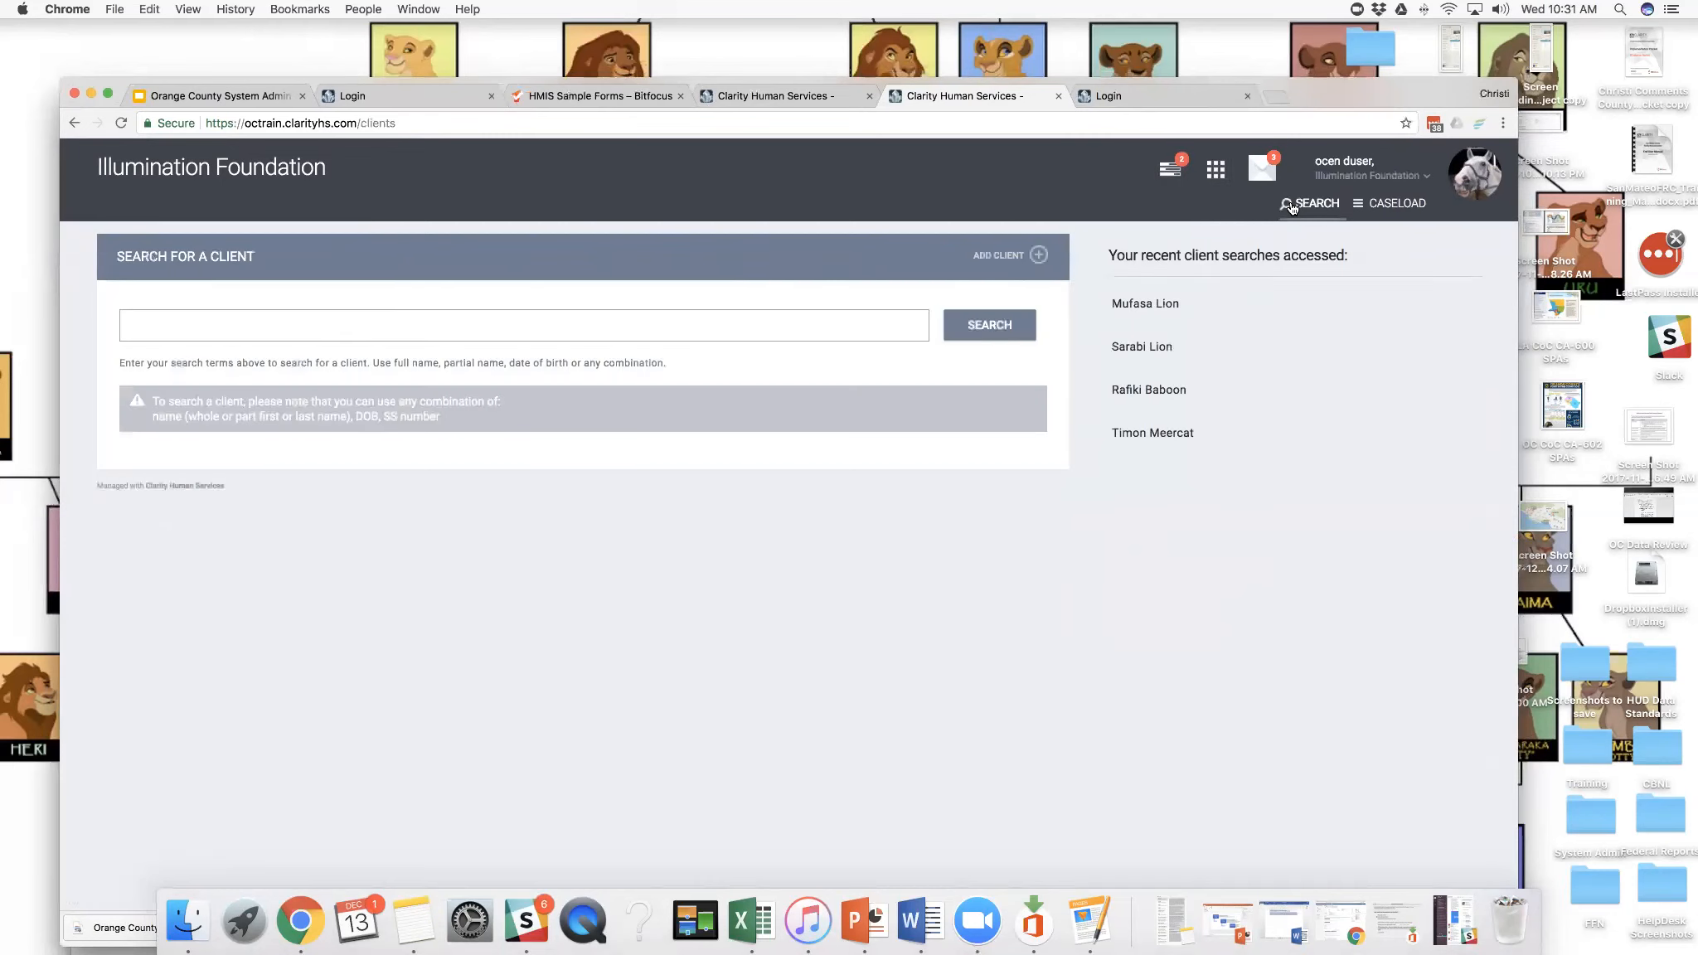
click(1125, 322)
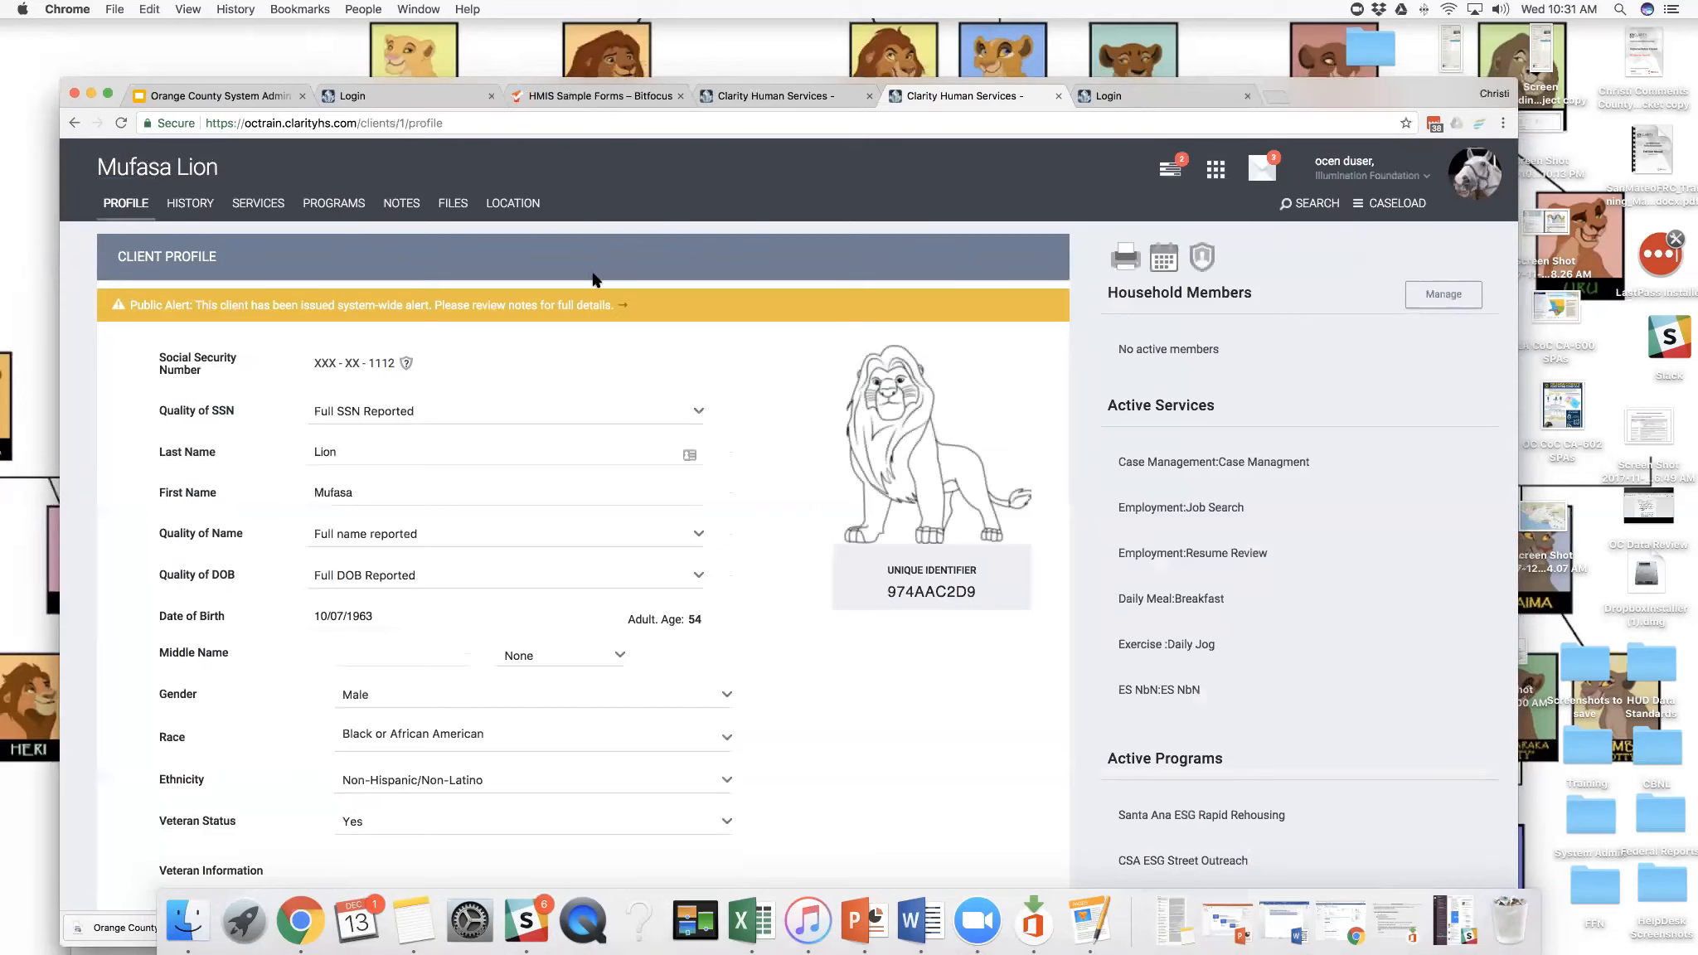
click(346, 206)
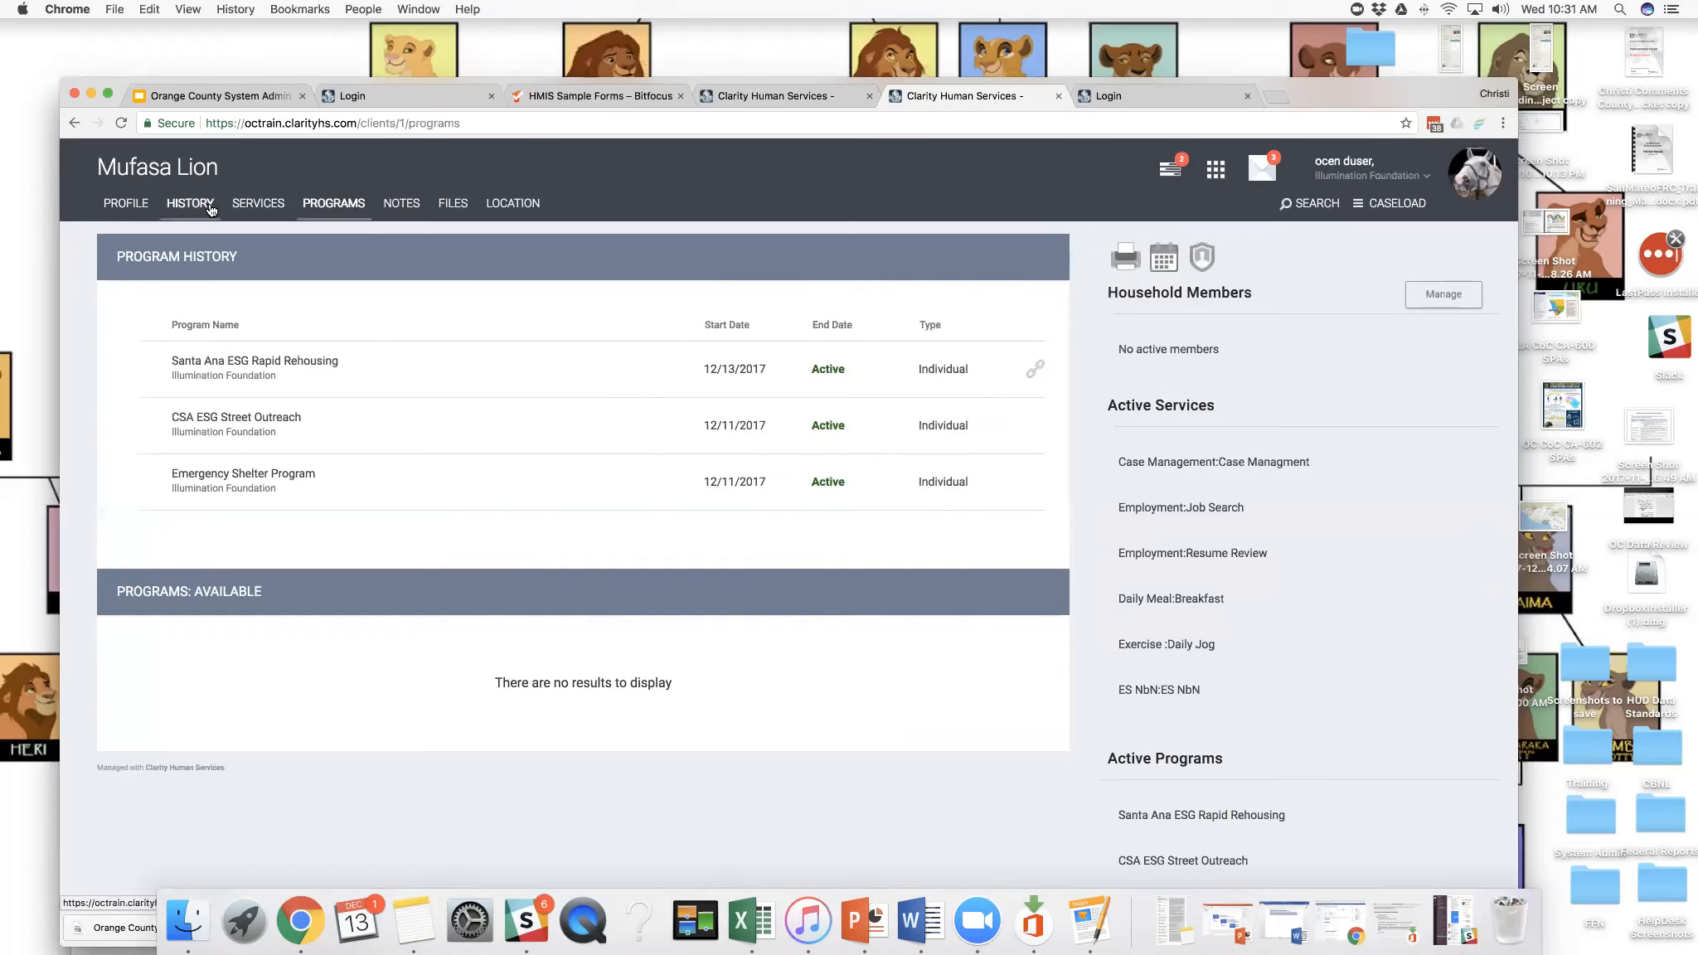
click(211, 210)
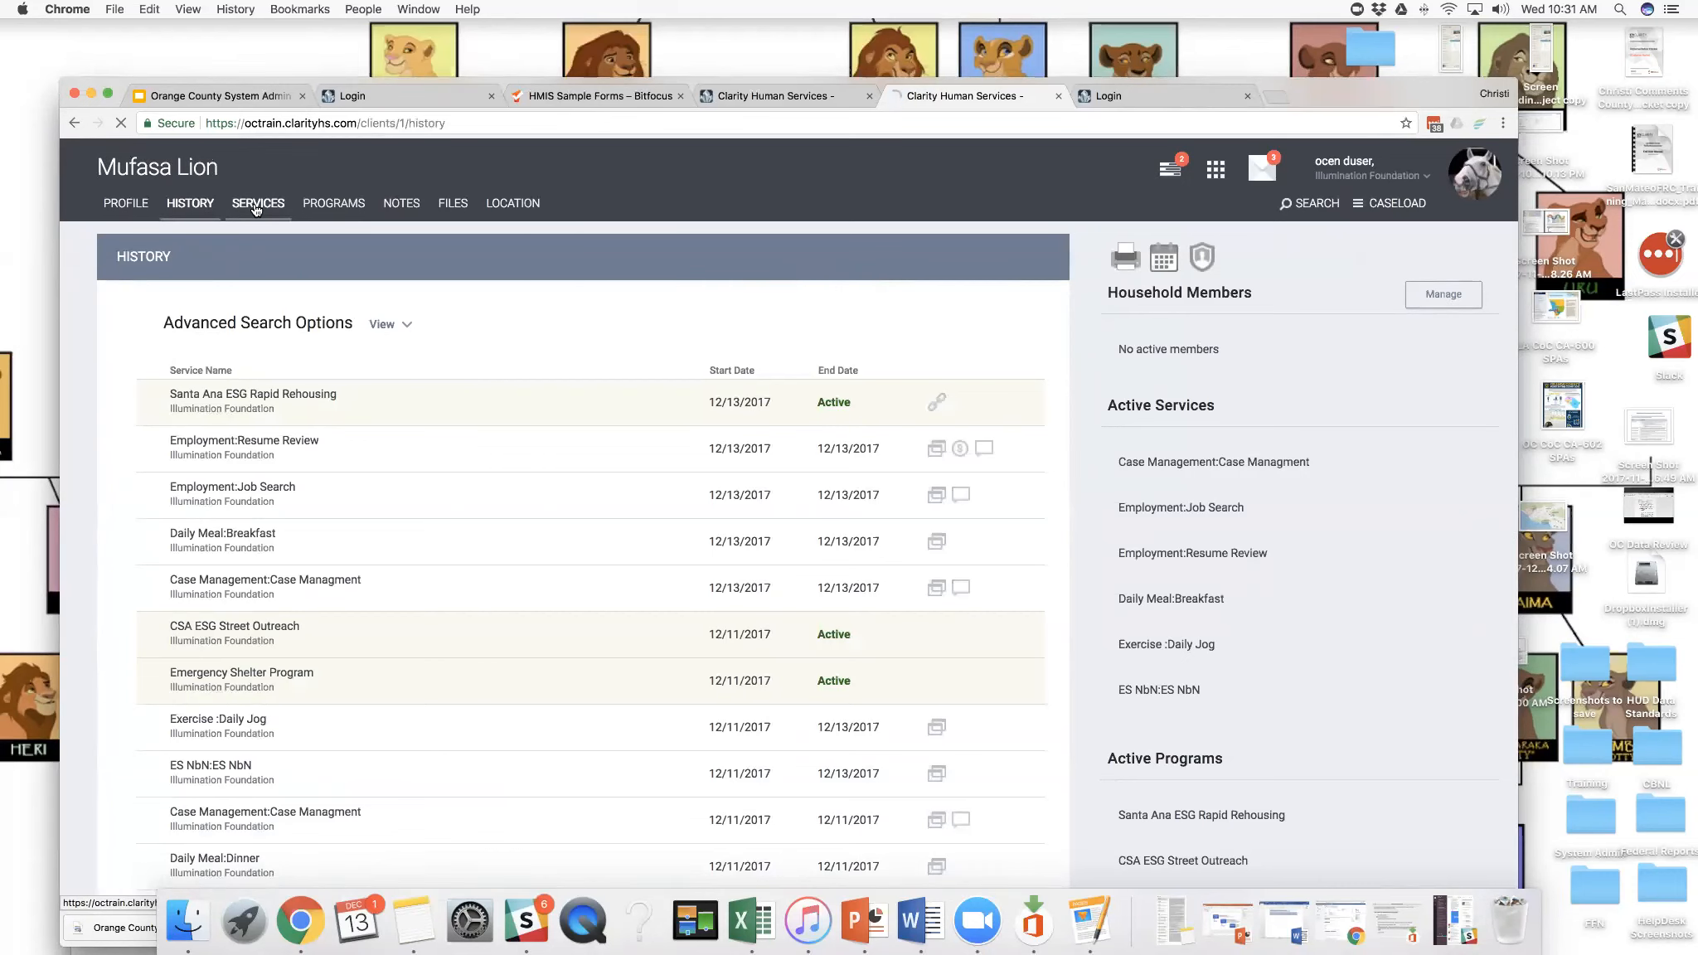
click(255, 207)
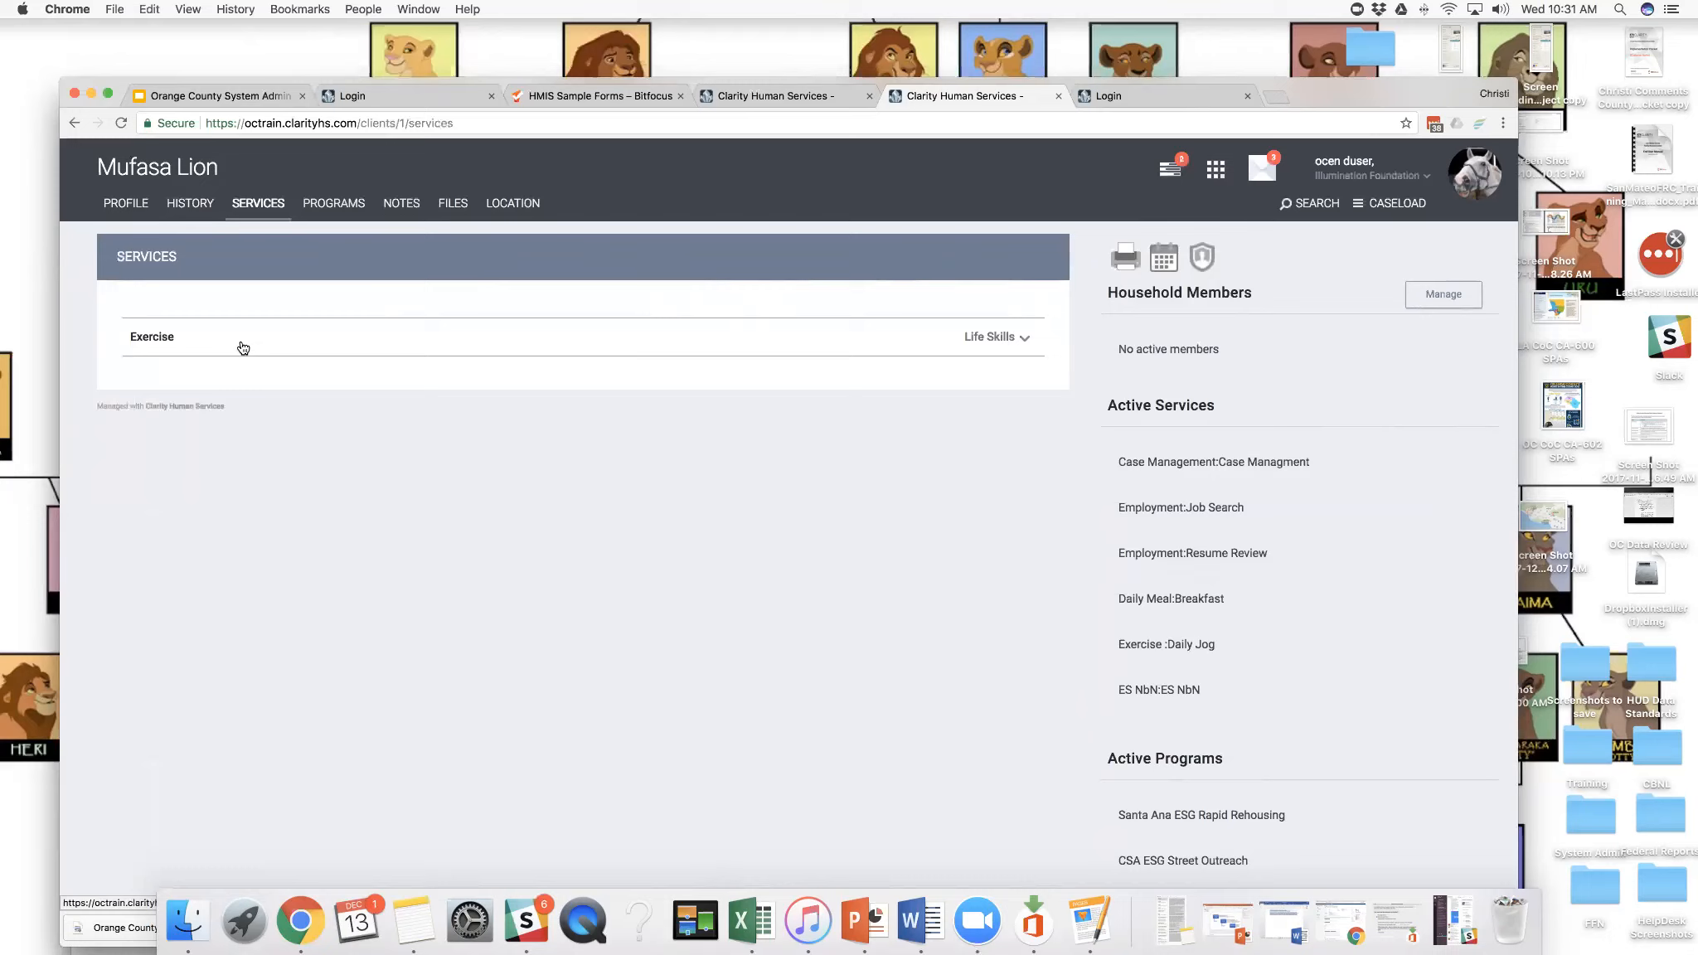
- Link the Exercise: Daily Jog service from history to the client's Santa Ana ESG Rapid Rehousing enrollment
click(319, 209)
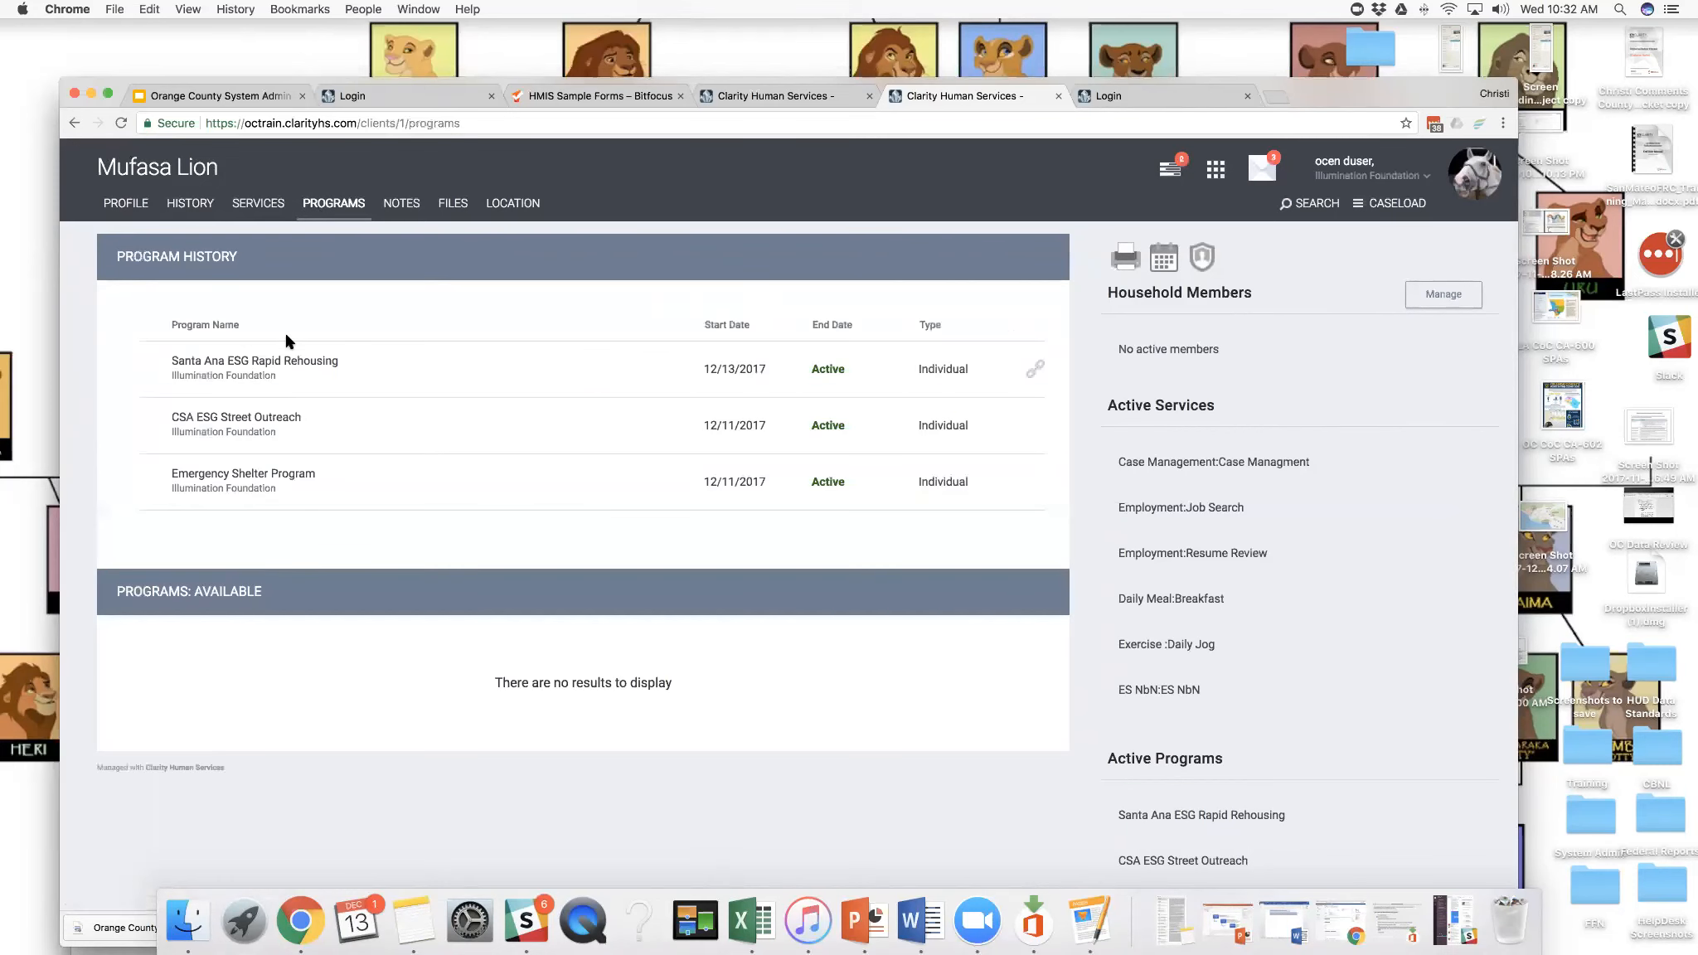
click(135, 370)
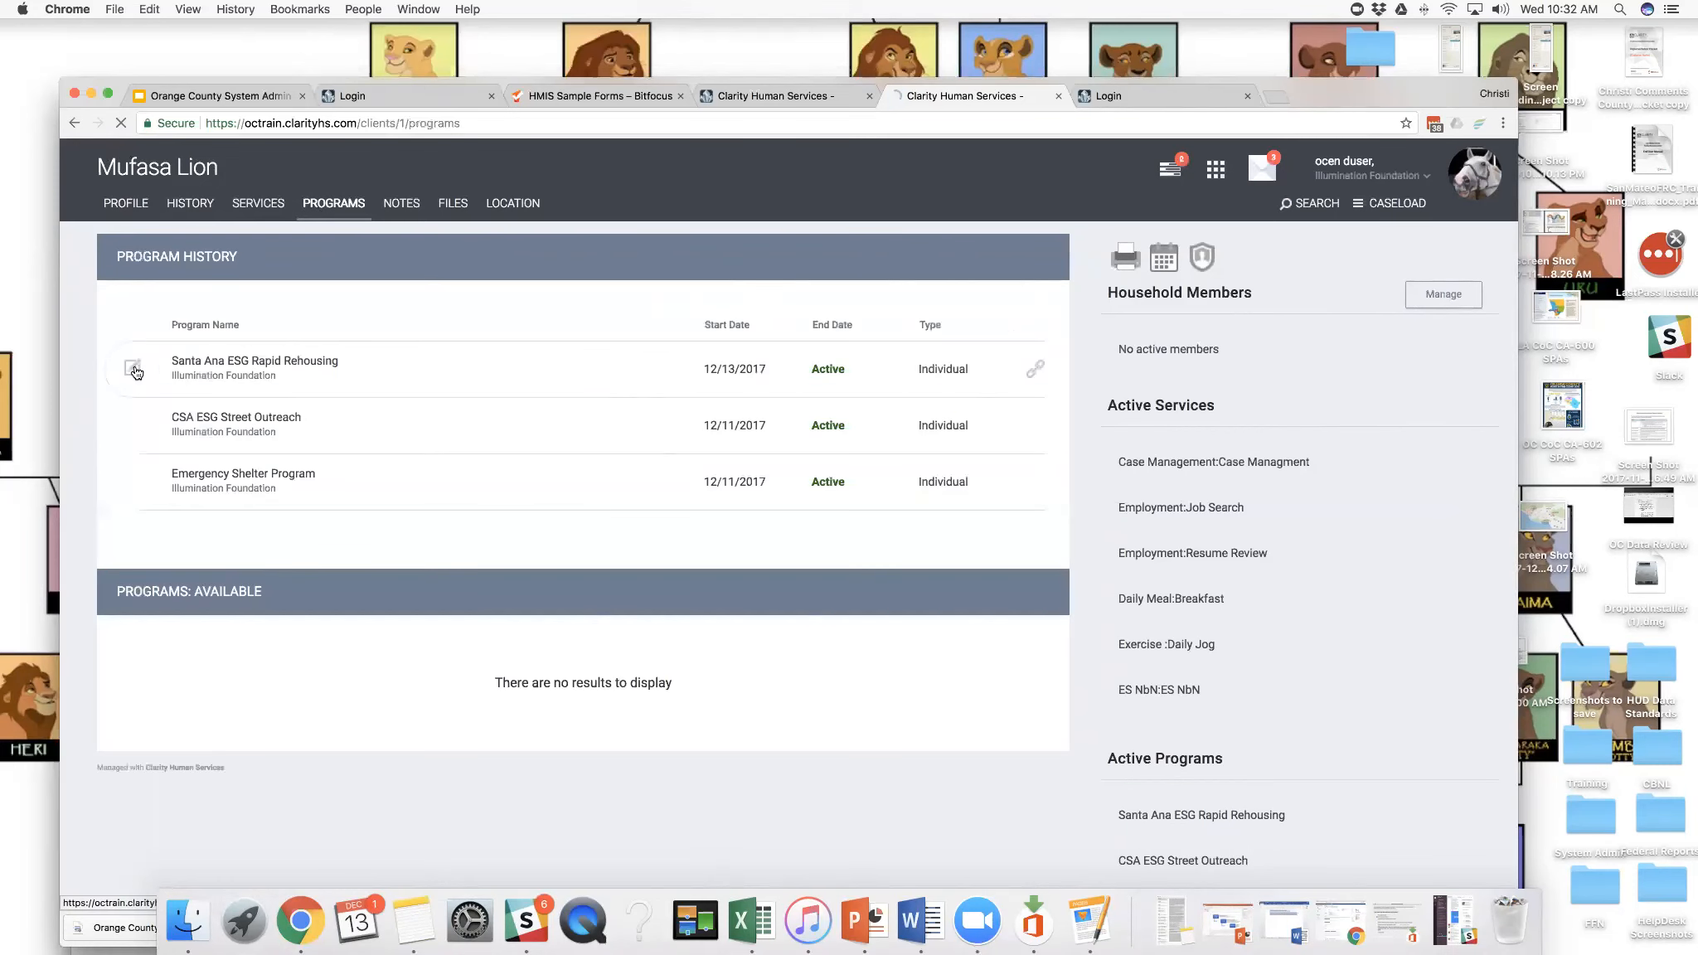
click(357, 347)
click(273, 340)
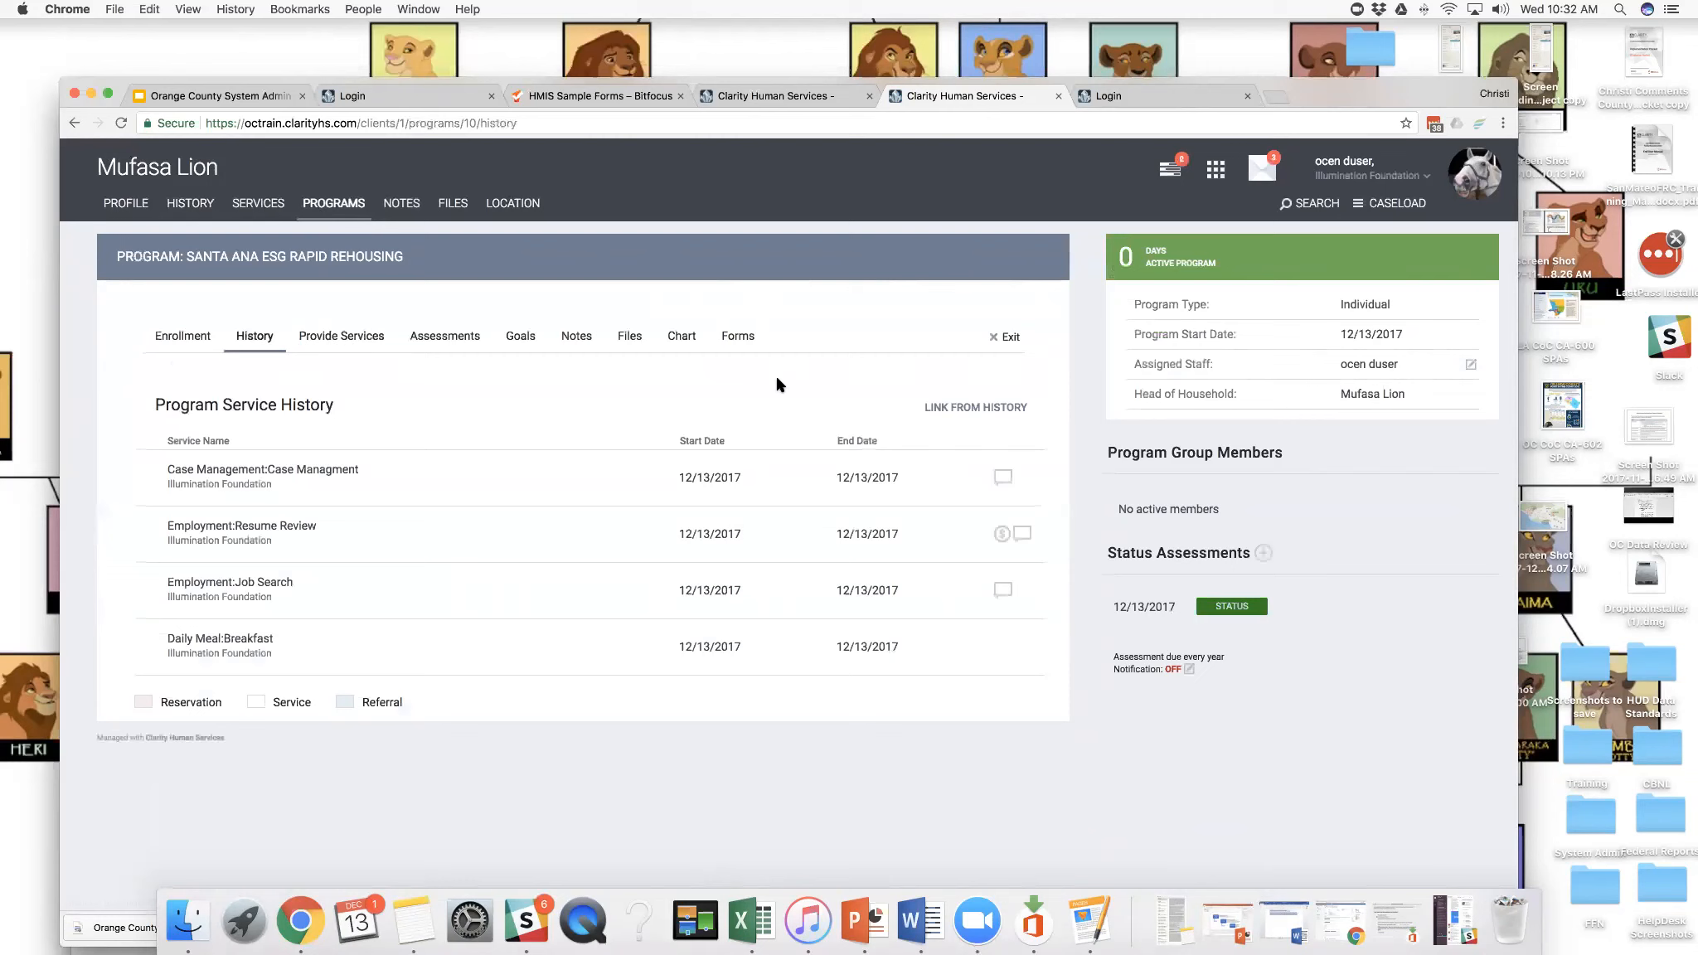
click(950, 409)
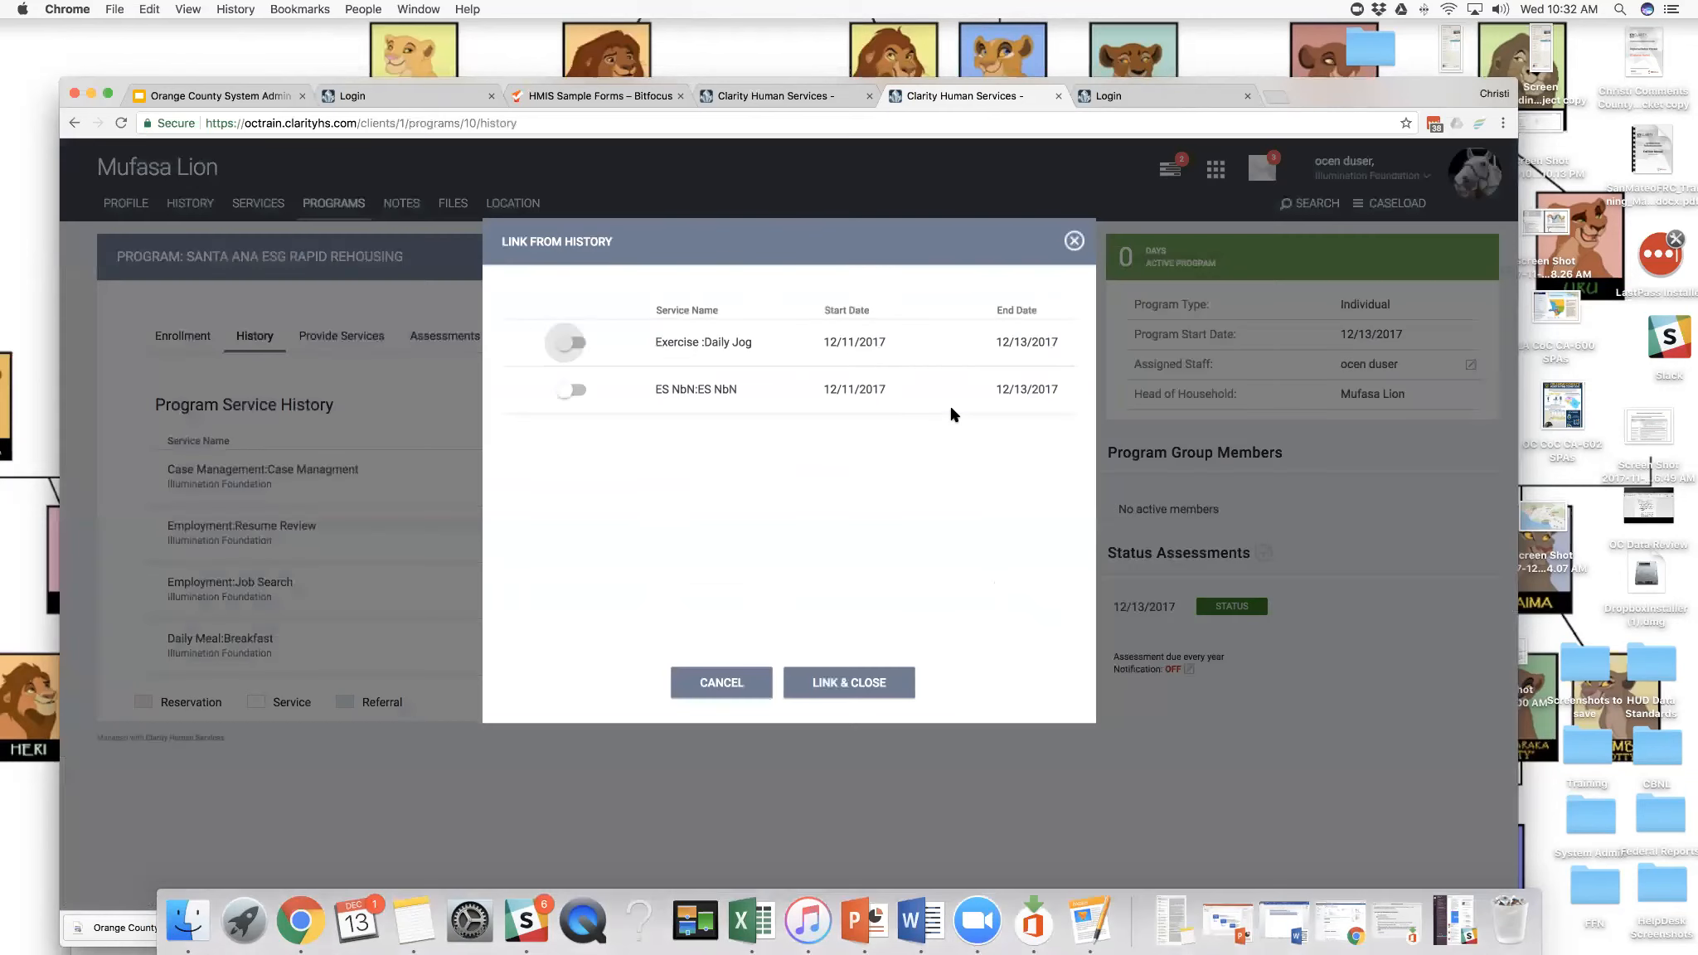
click(577, 346)
click(844, 687)
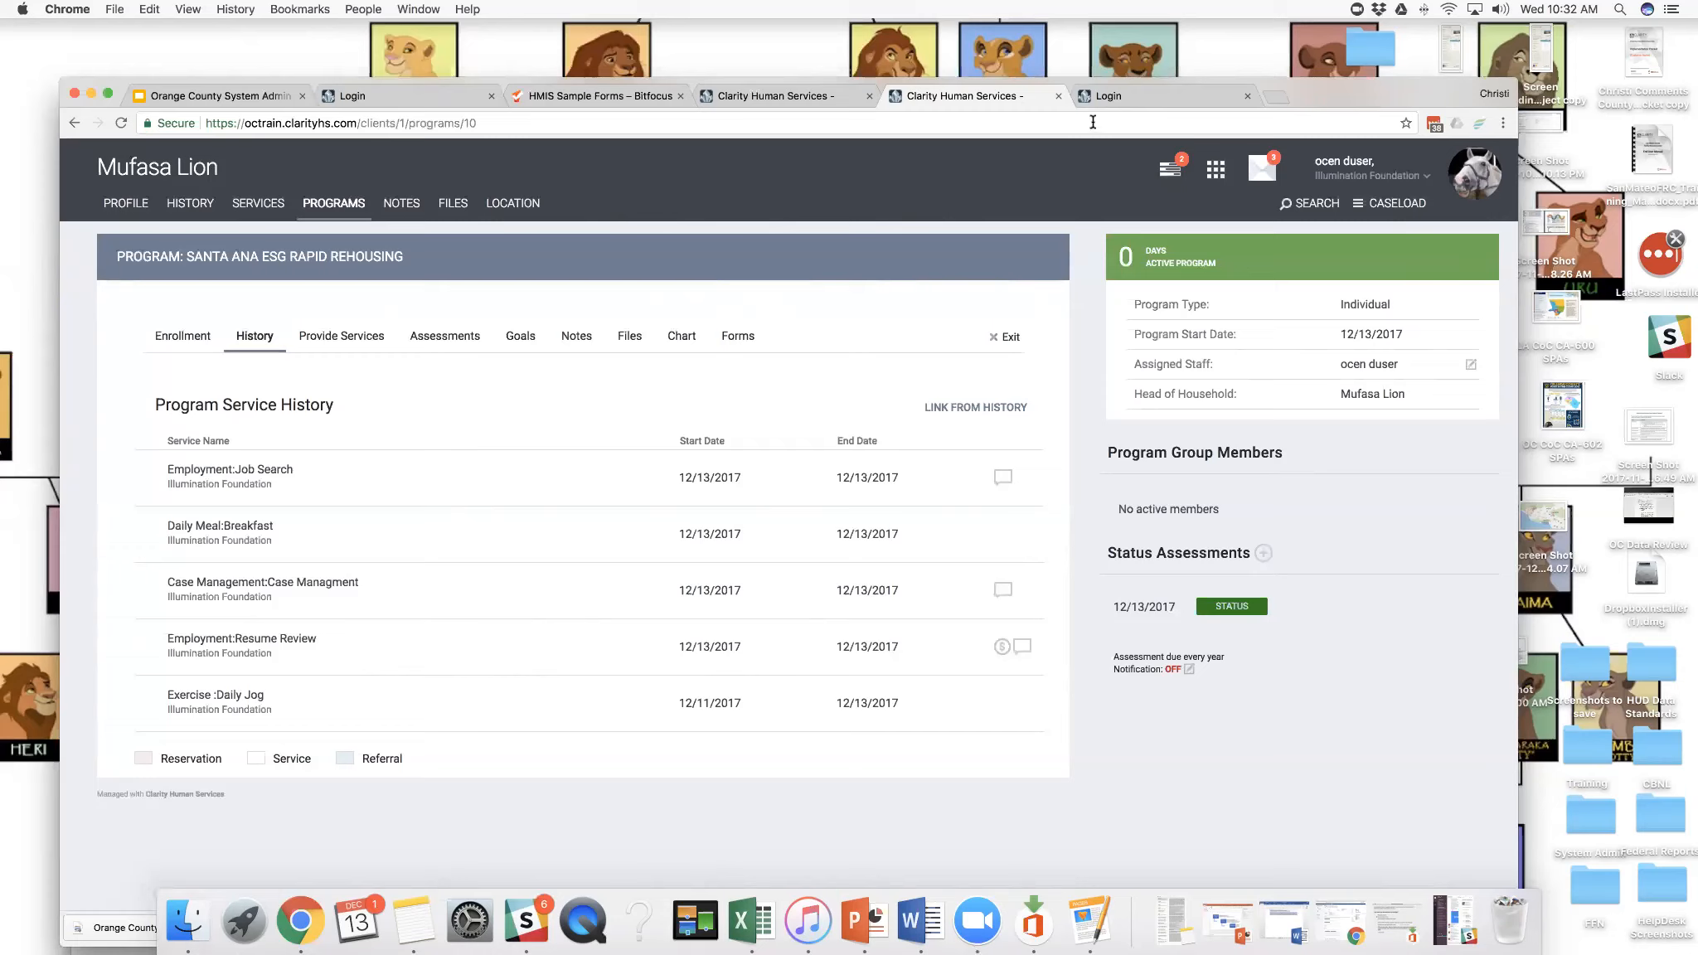
drag(1312, 97, 1306, 80)
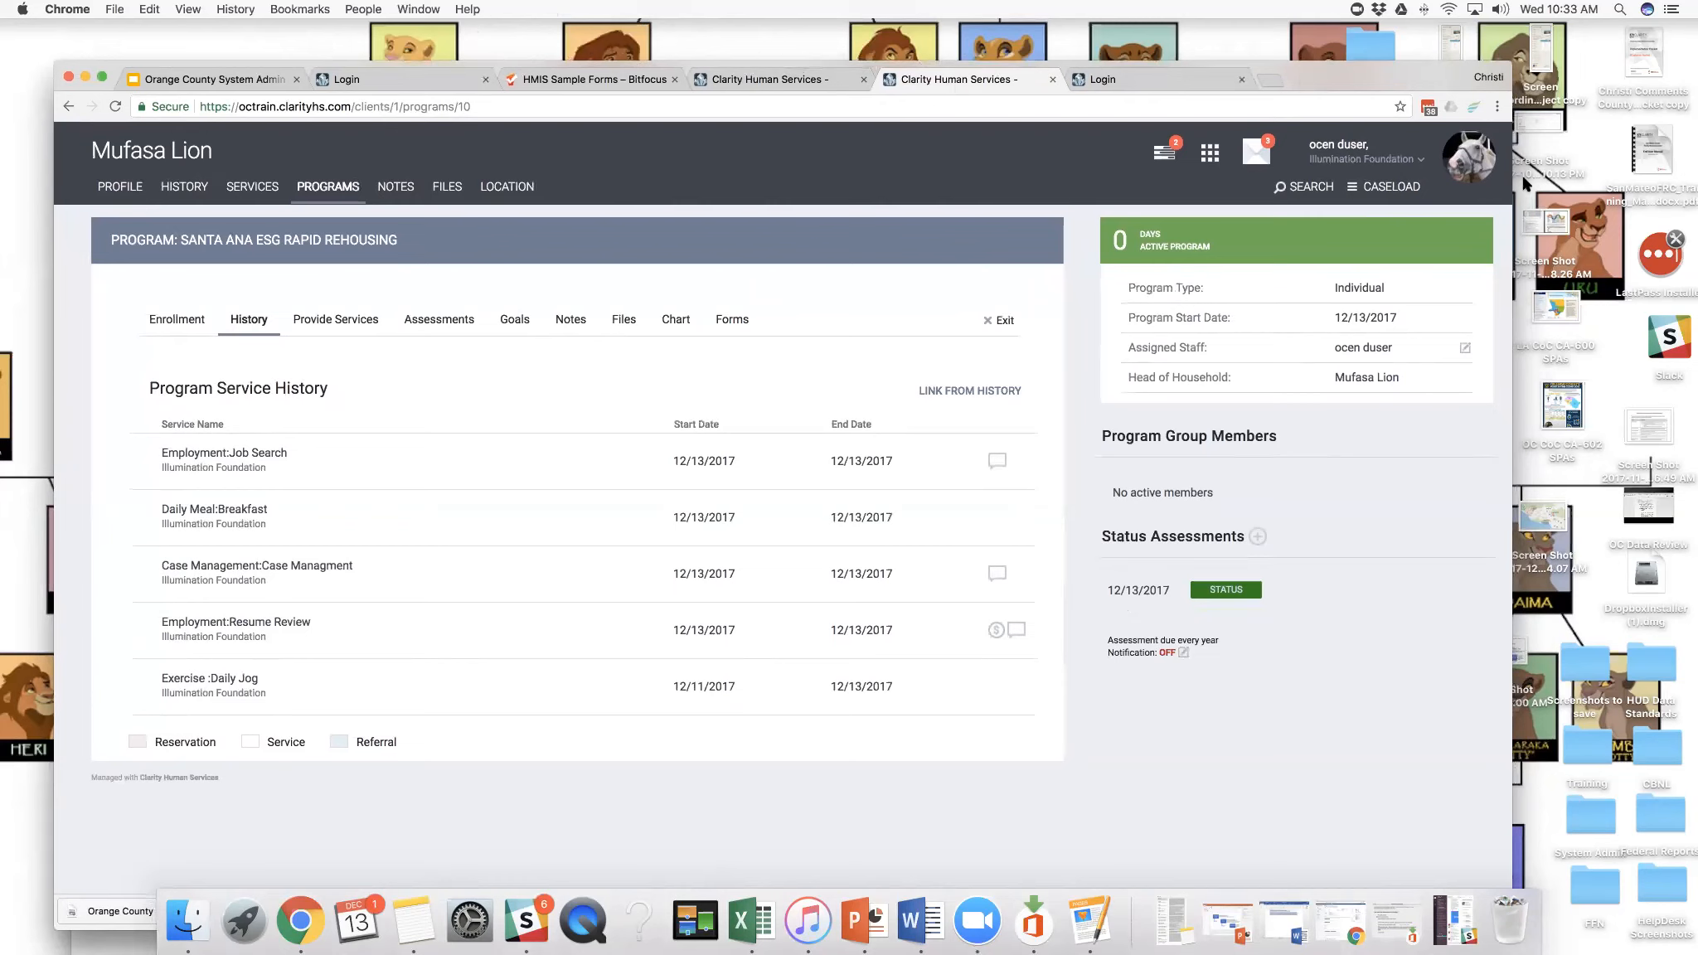
drag(1314, 75, 1213, 316)
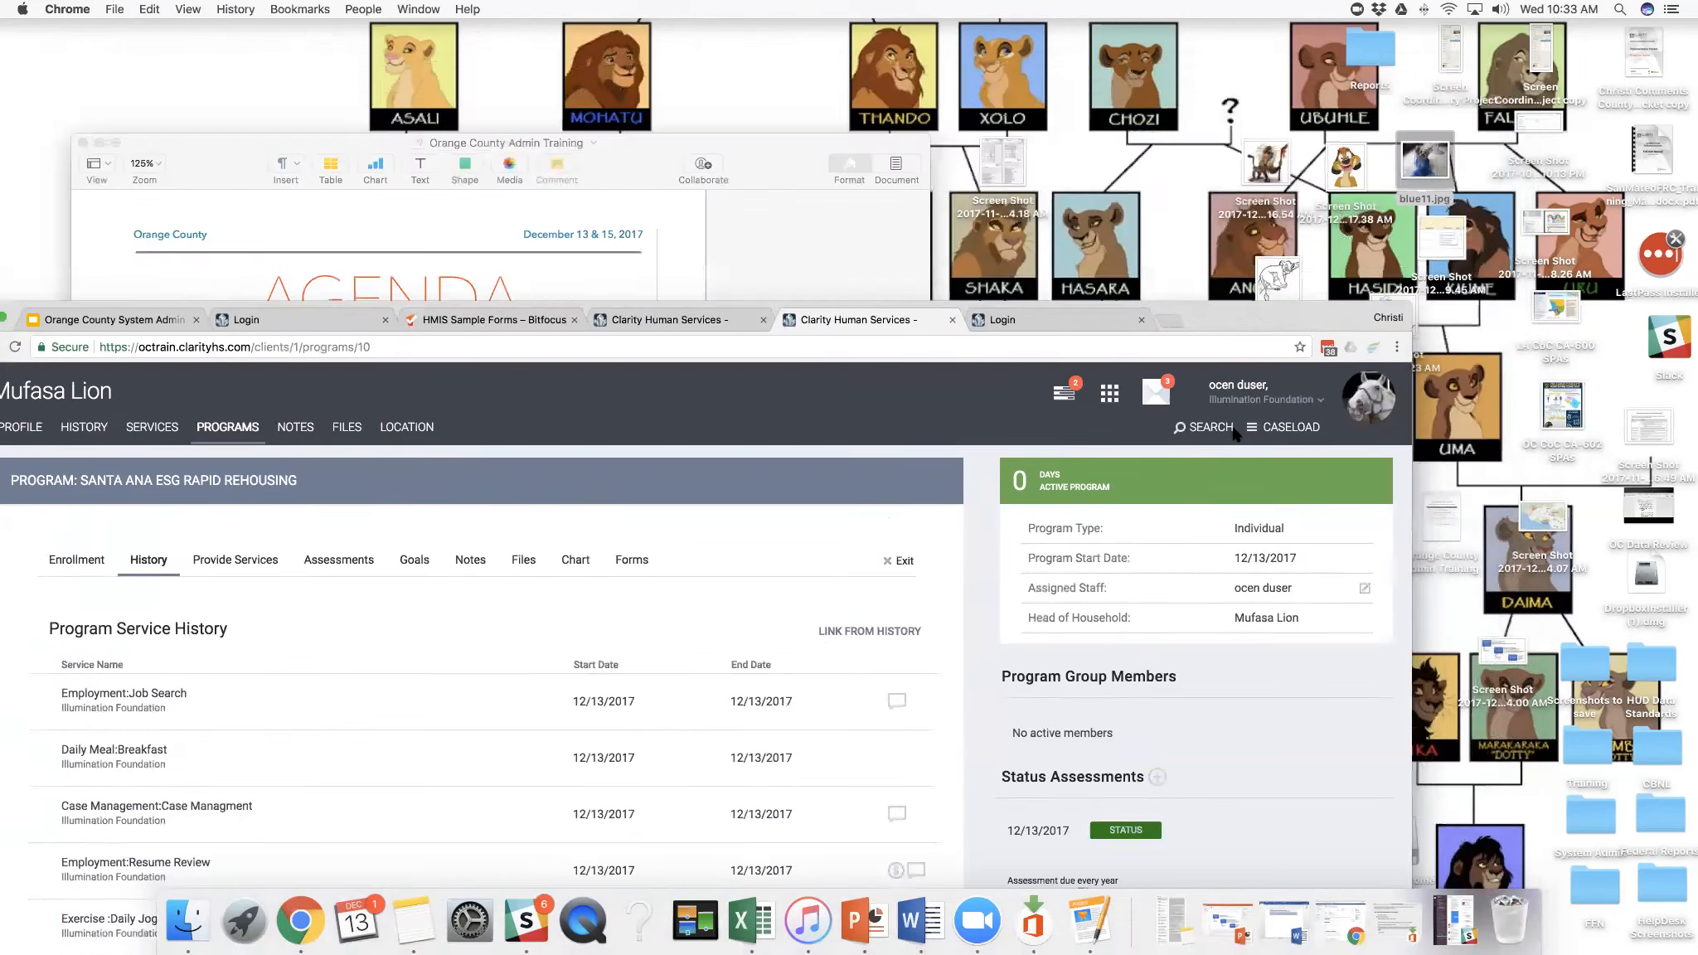
drag(1236, 435, 1243, 439)
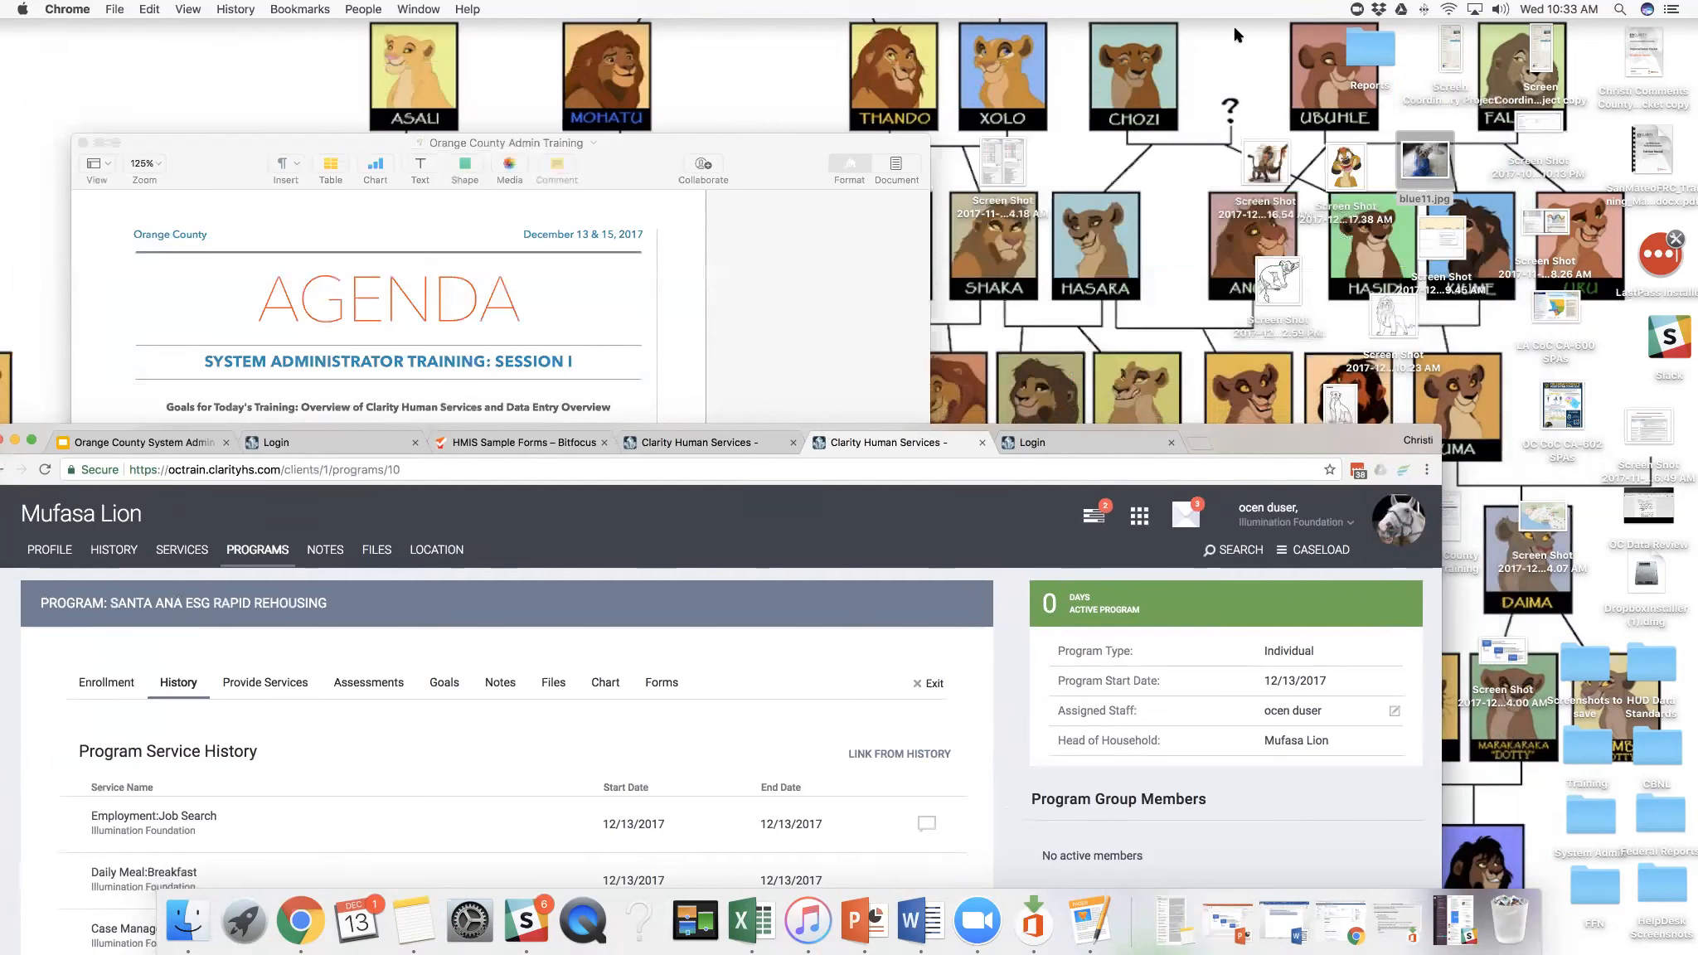
drag(1297, 441, 1320, 141)
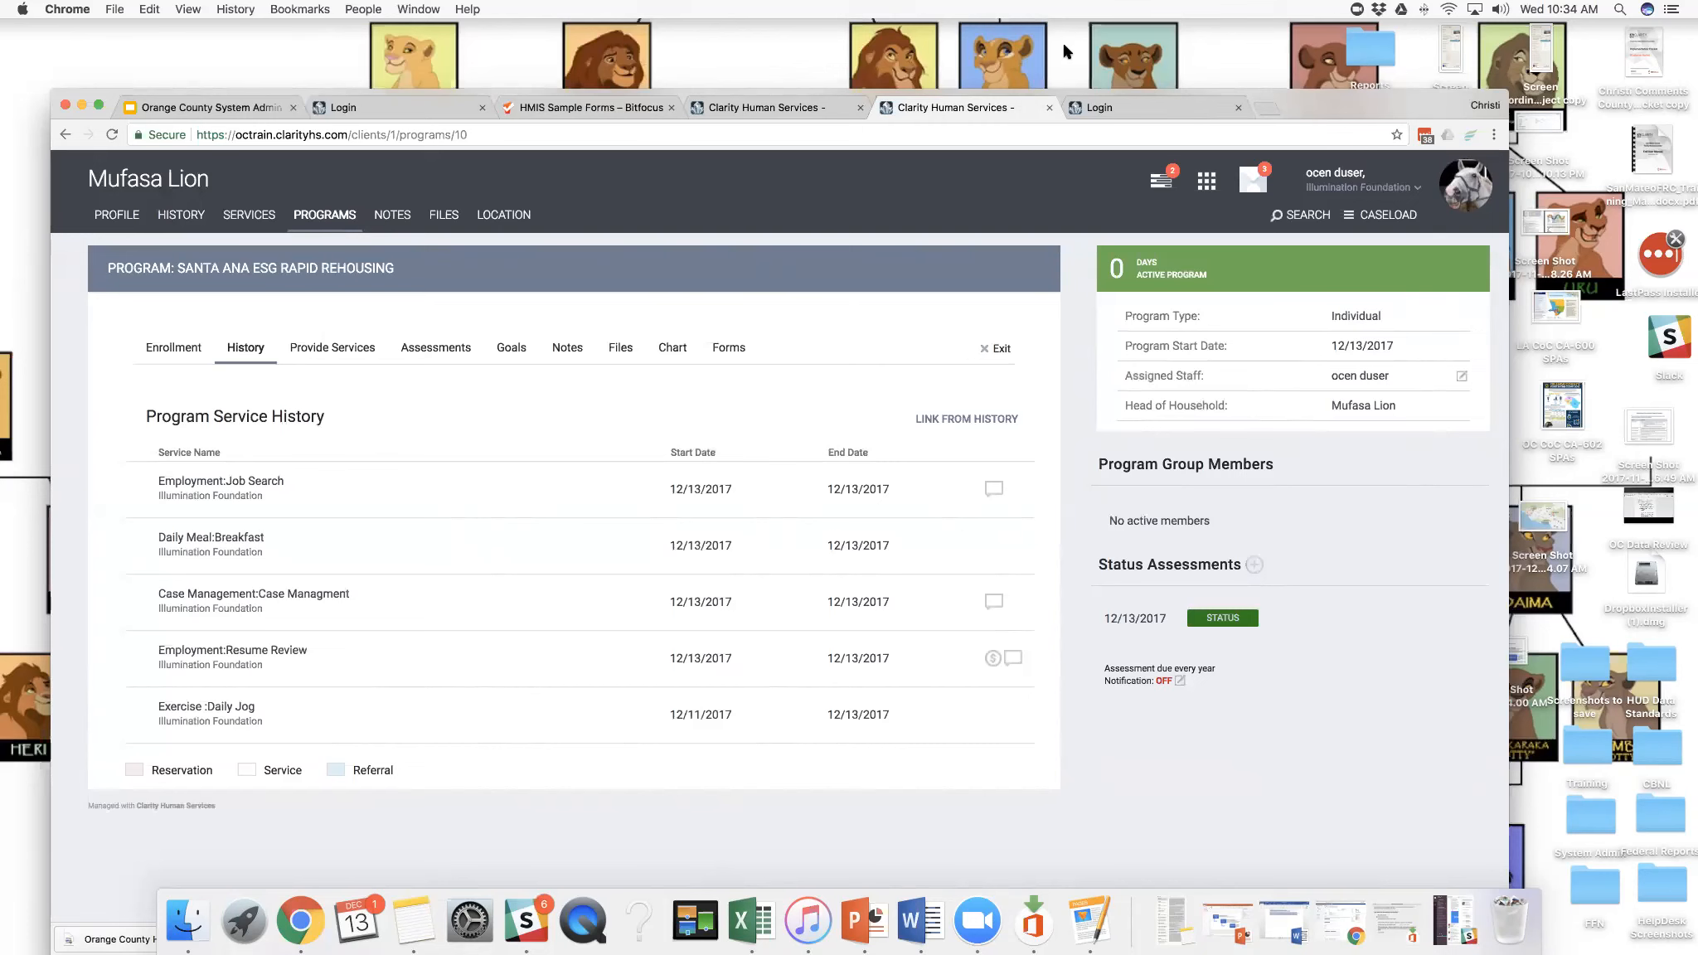
- Sign in again on the expired Clarity session's login page with the prefilled credentials to reach the client search
click(819, 111)
drag(867, 97, 764, 85)
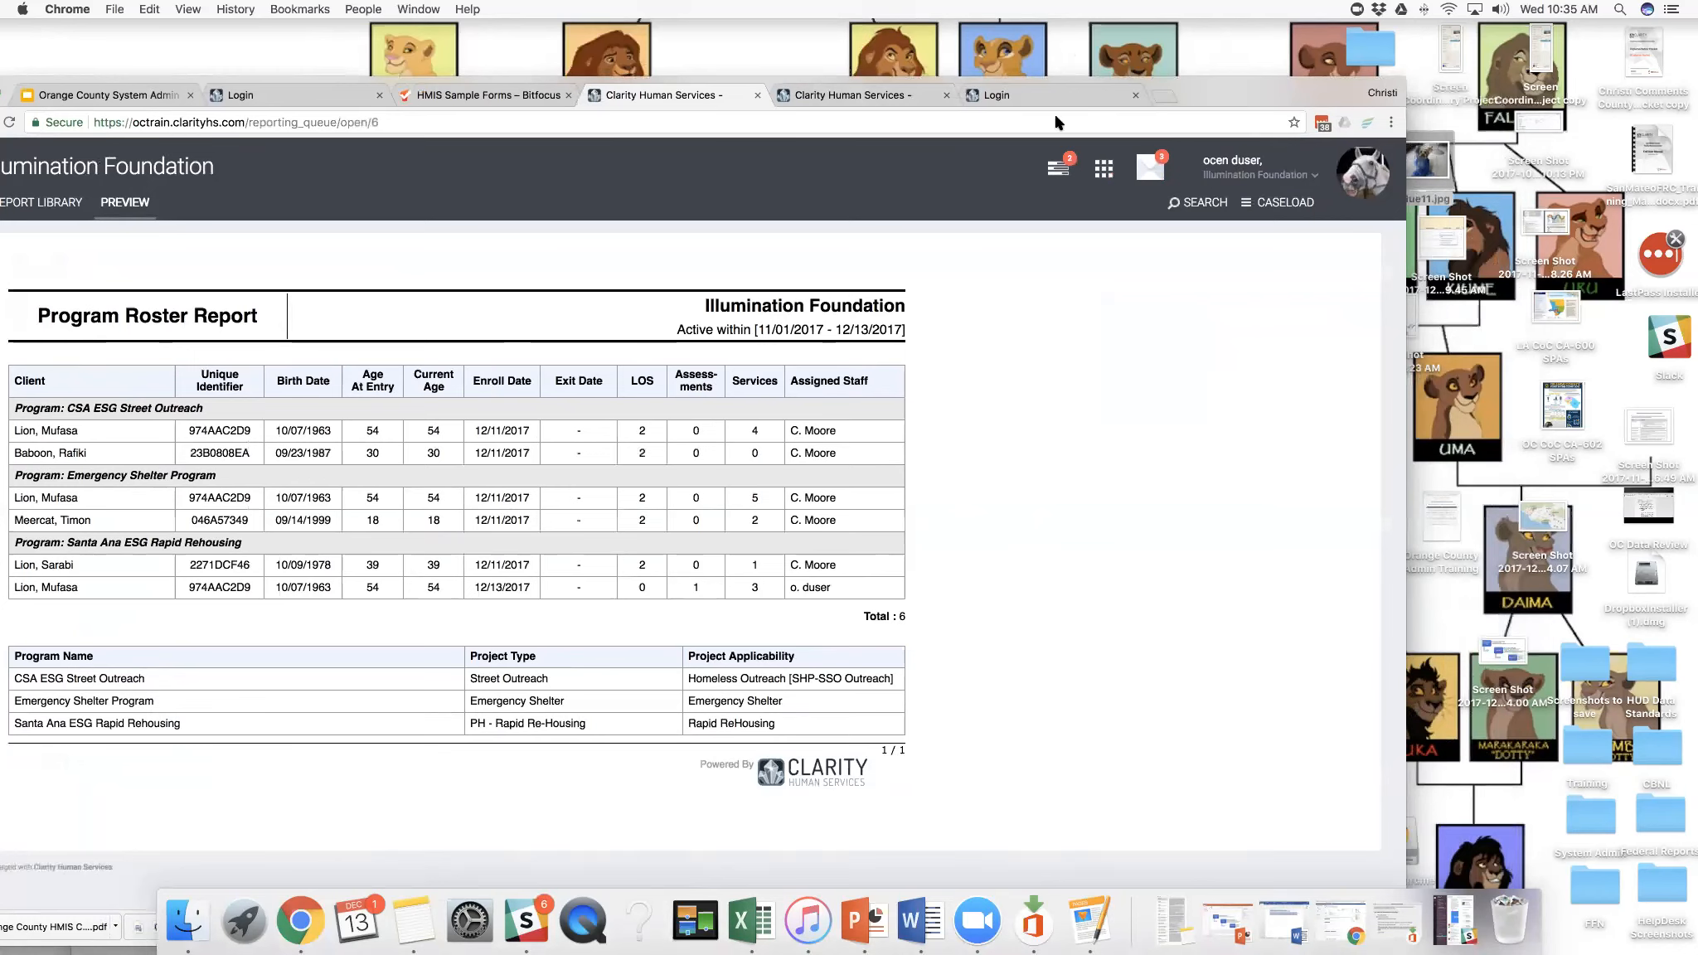
click(995, 96)
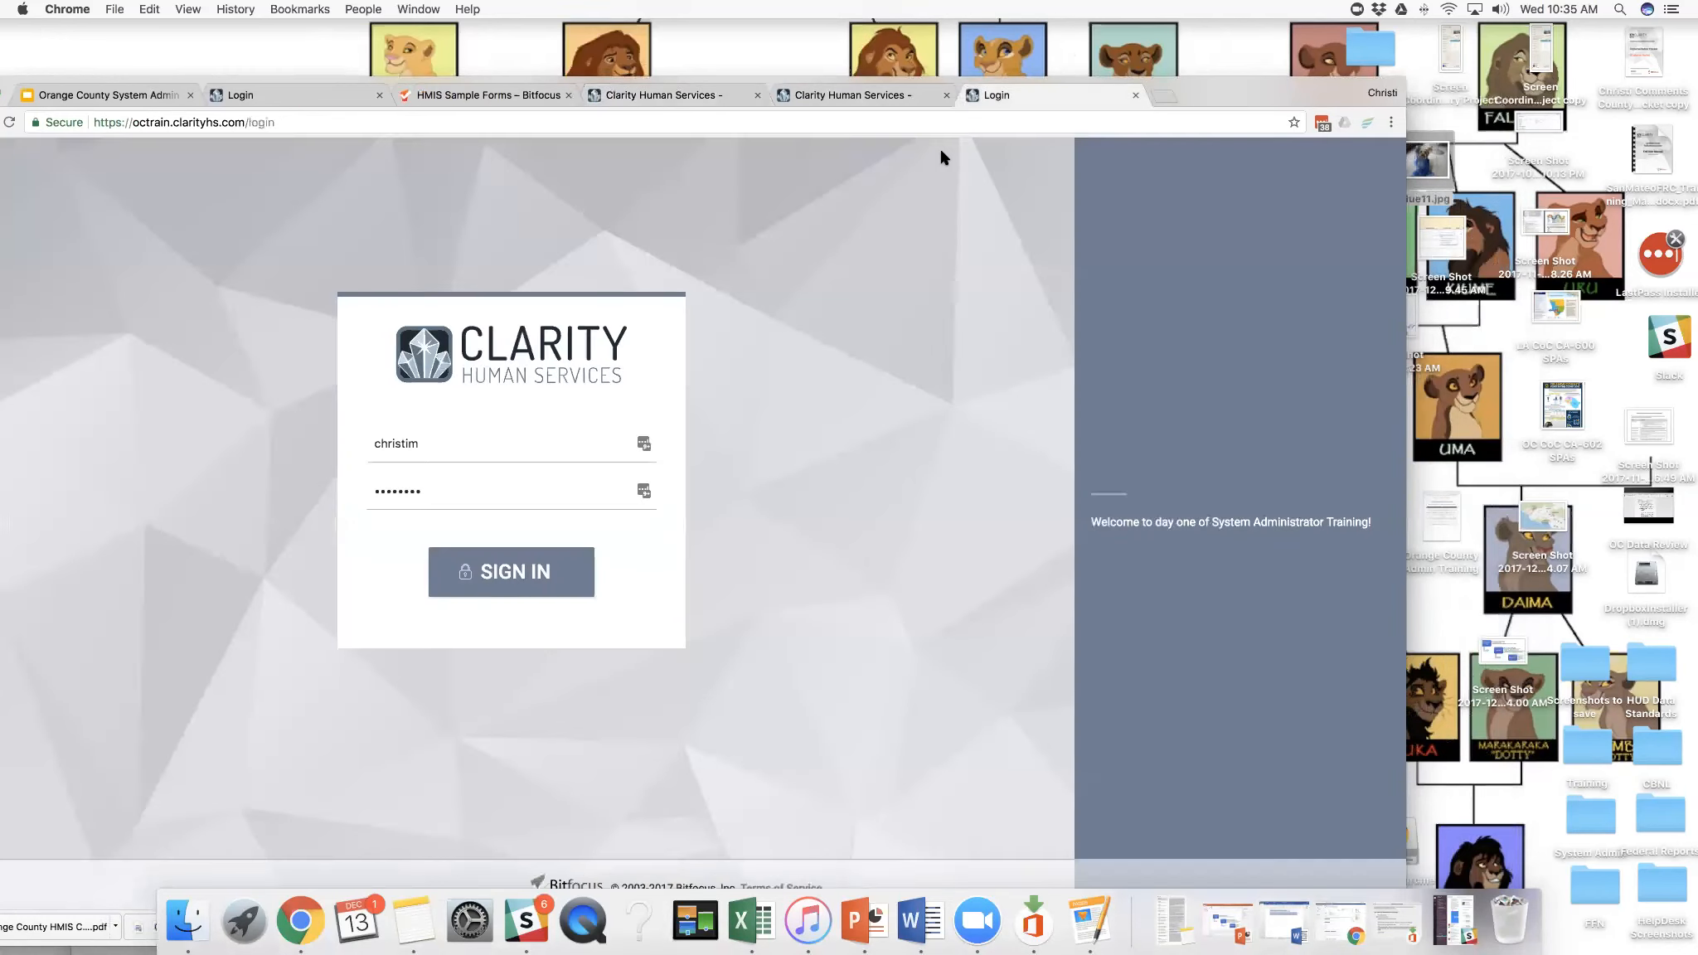
click(551, 553)
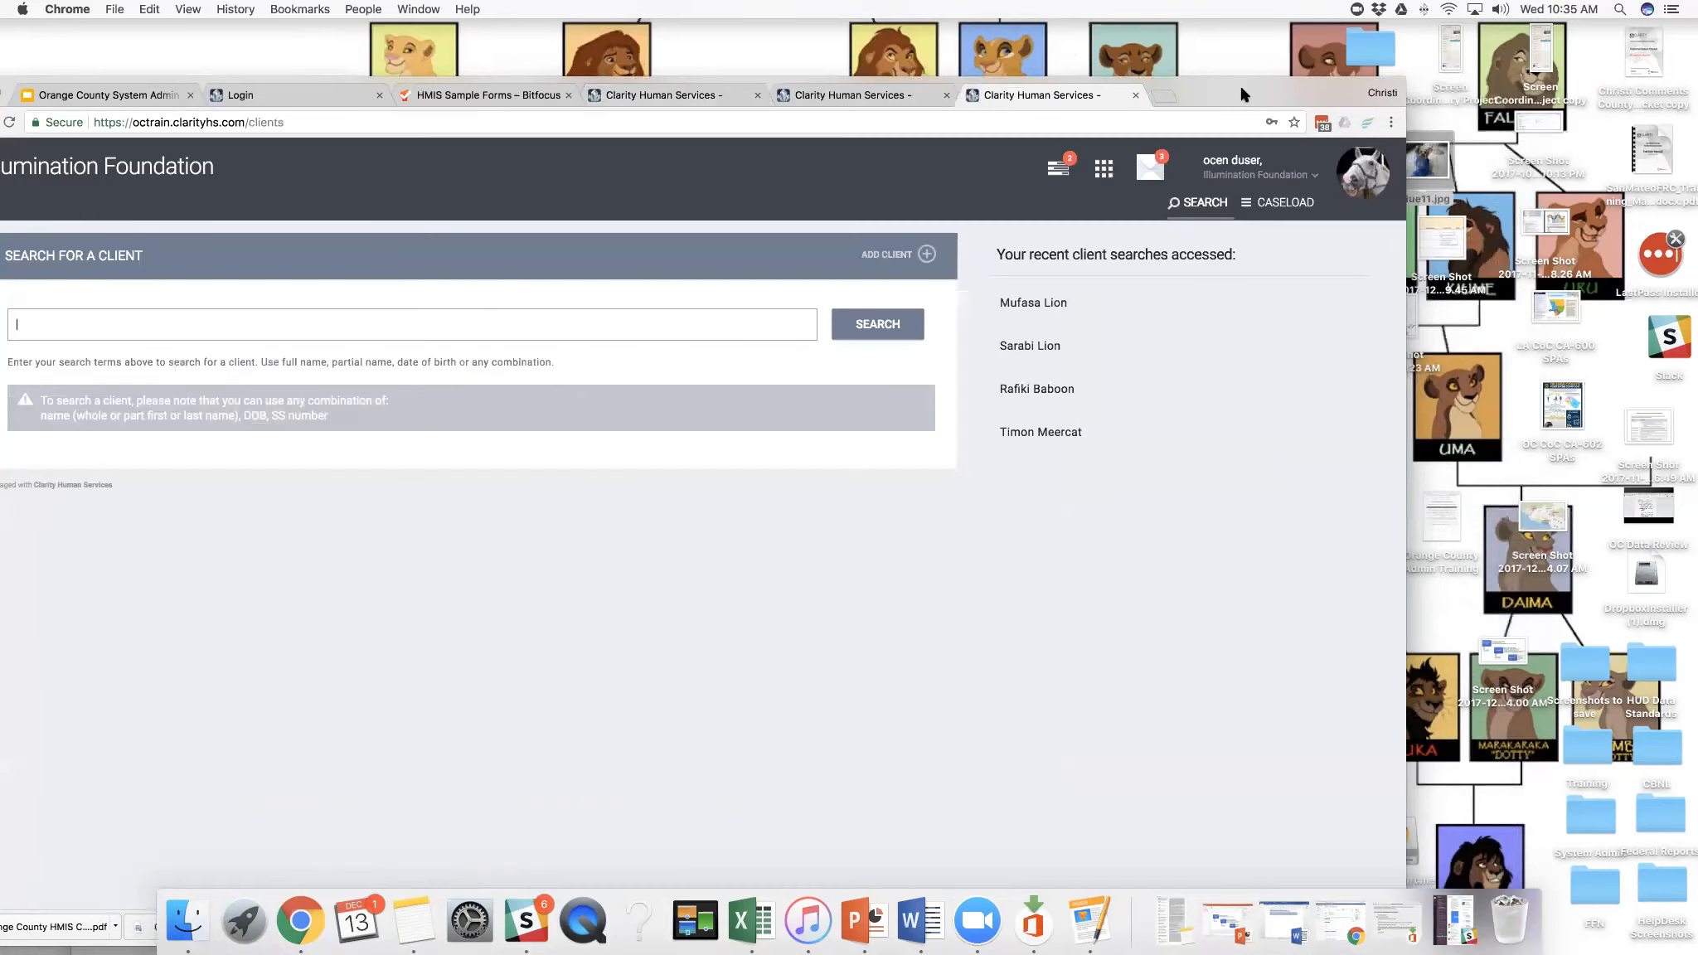
drag(1240, 91, 1164, 76)
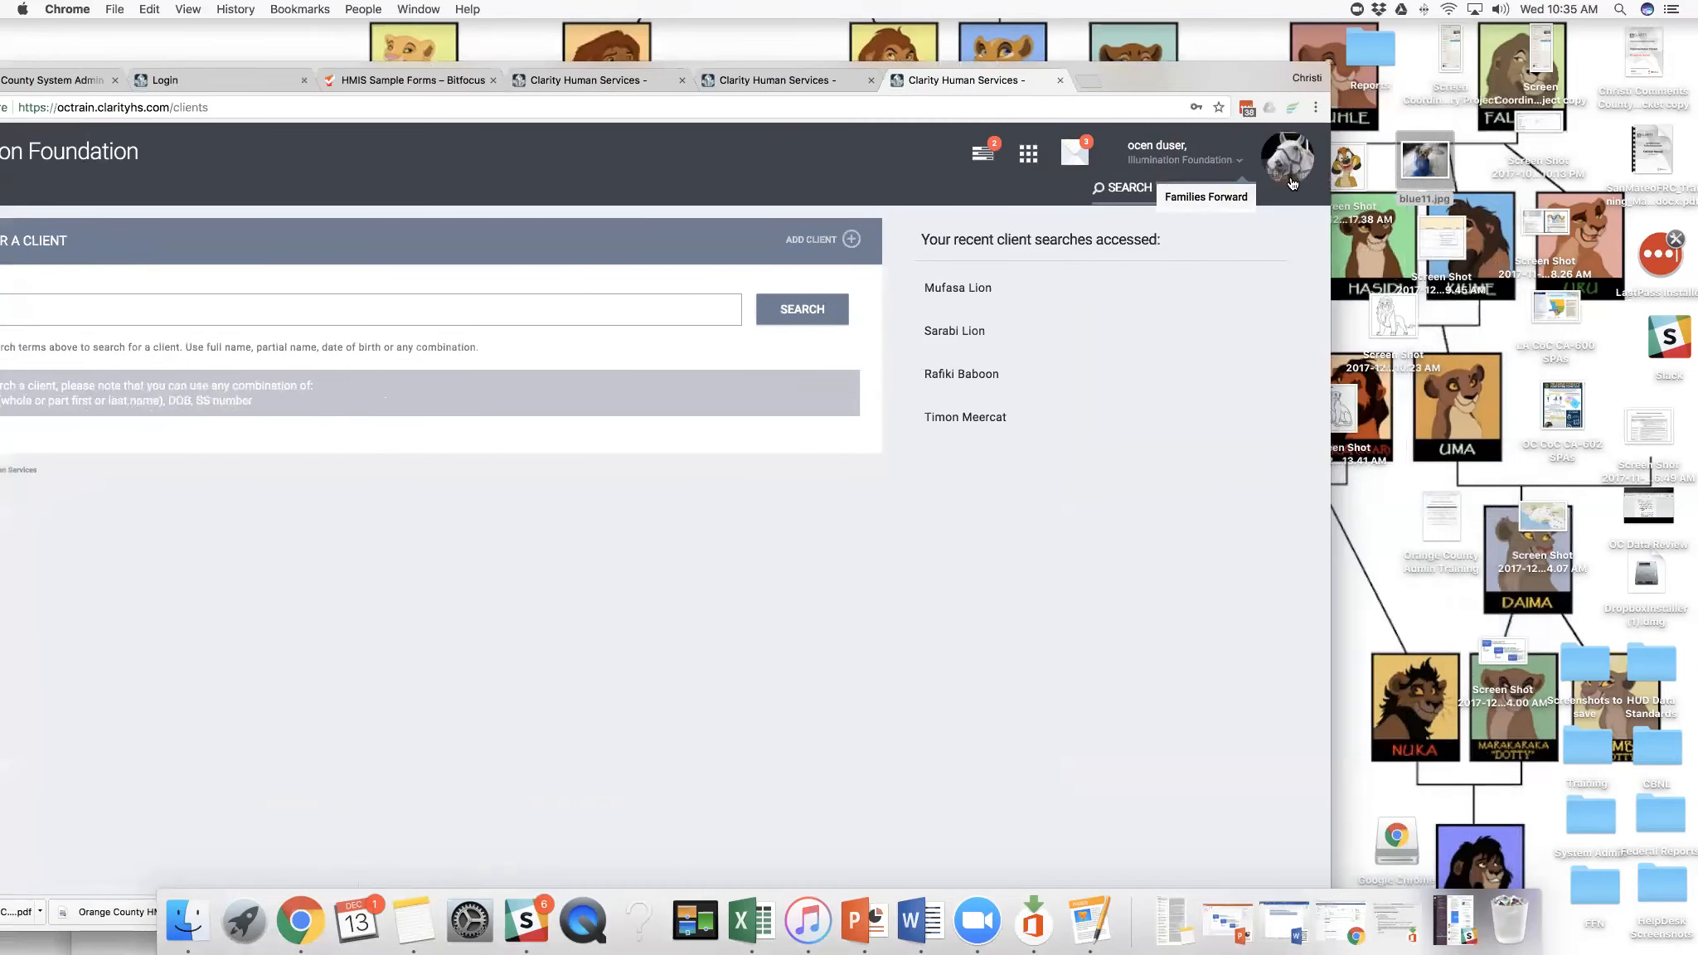
- Sign out of the end-user account and sign back in to Clarity with the prefilled administrator credentials
click(1244, 184)
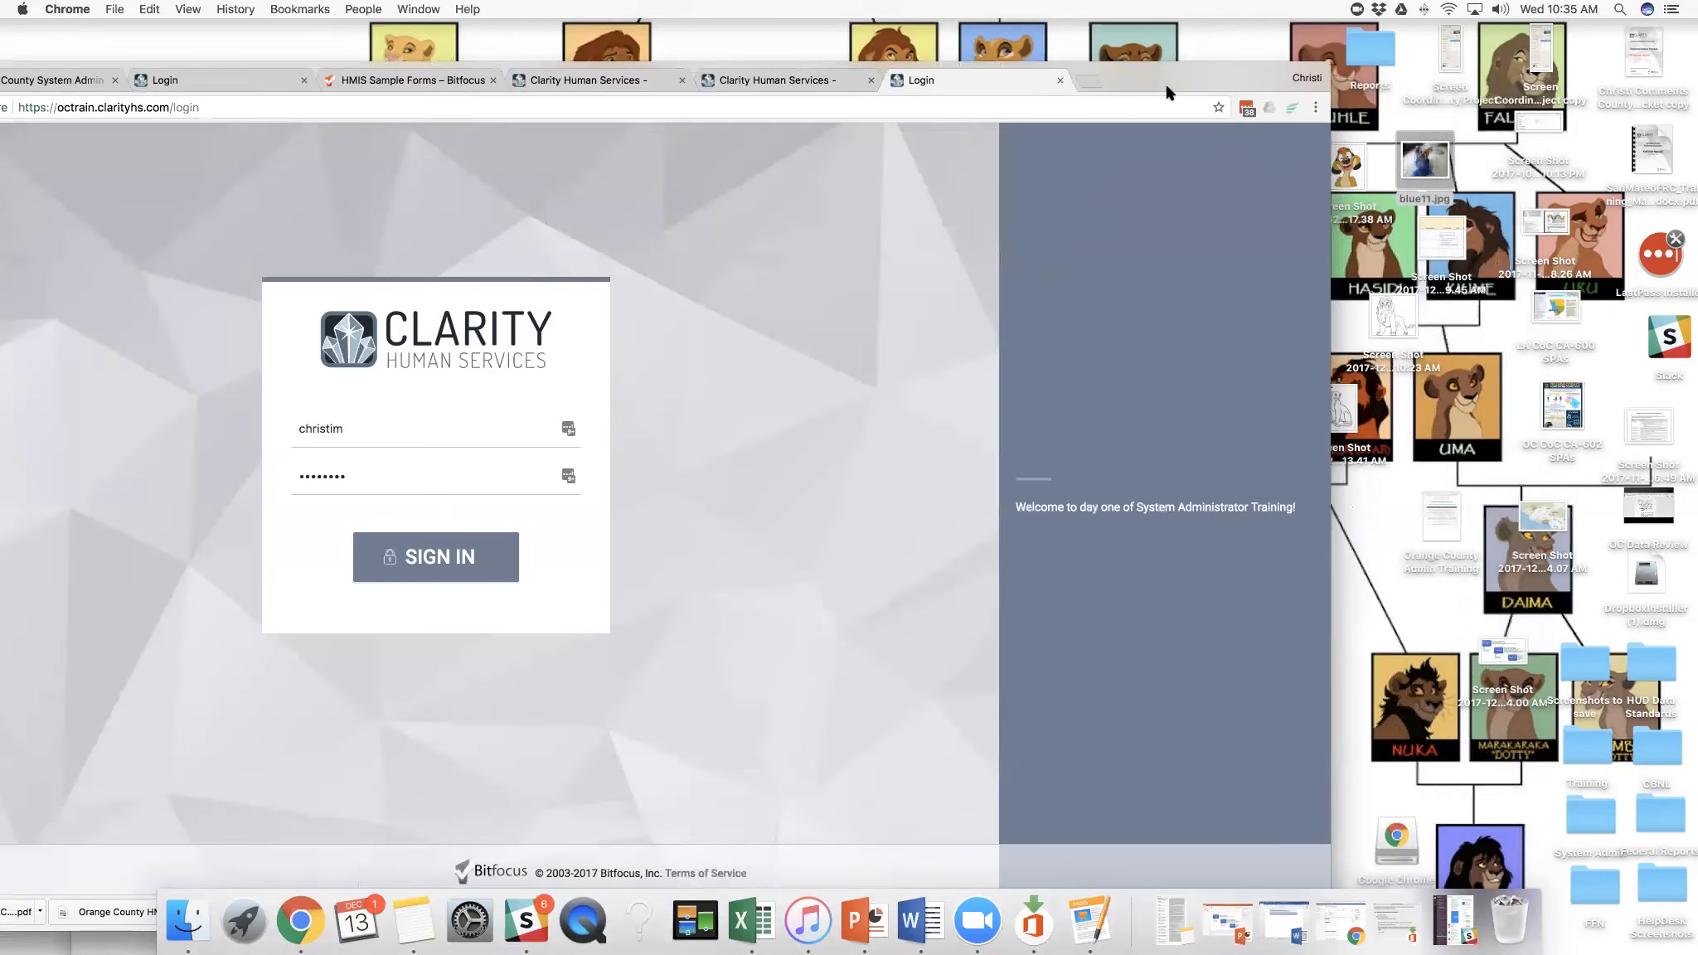
drag(1160, 79, 1262, 74)
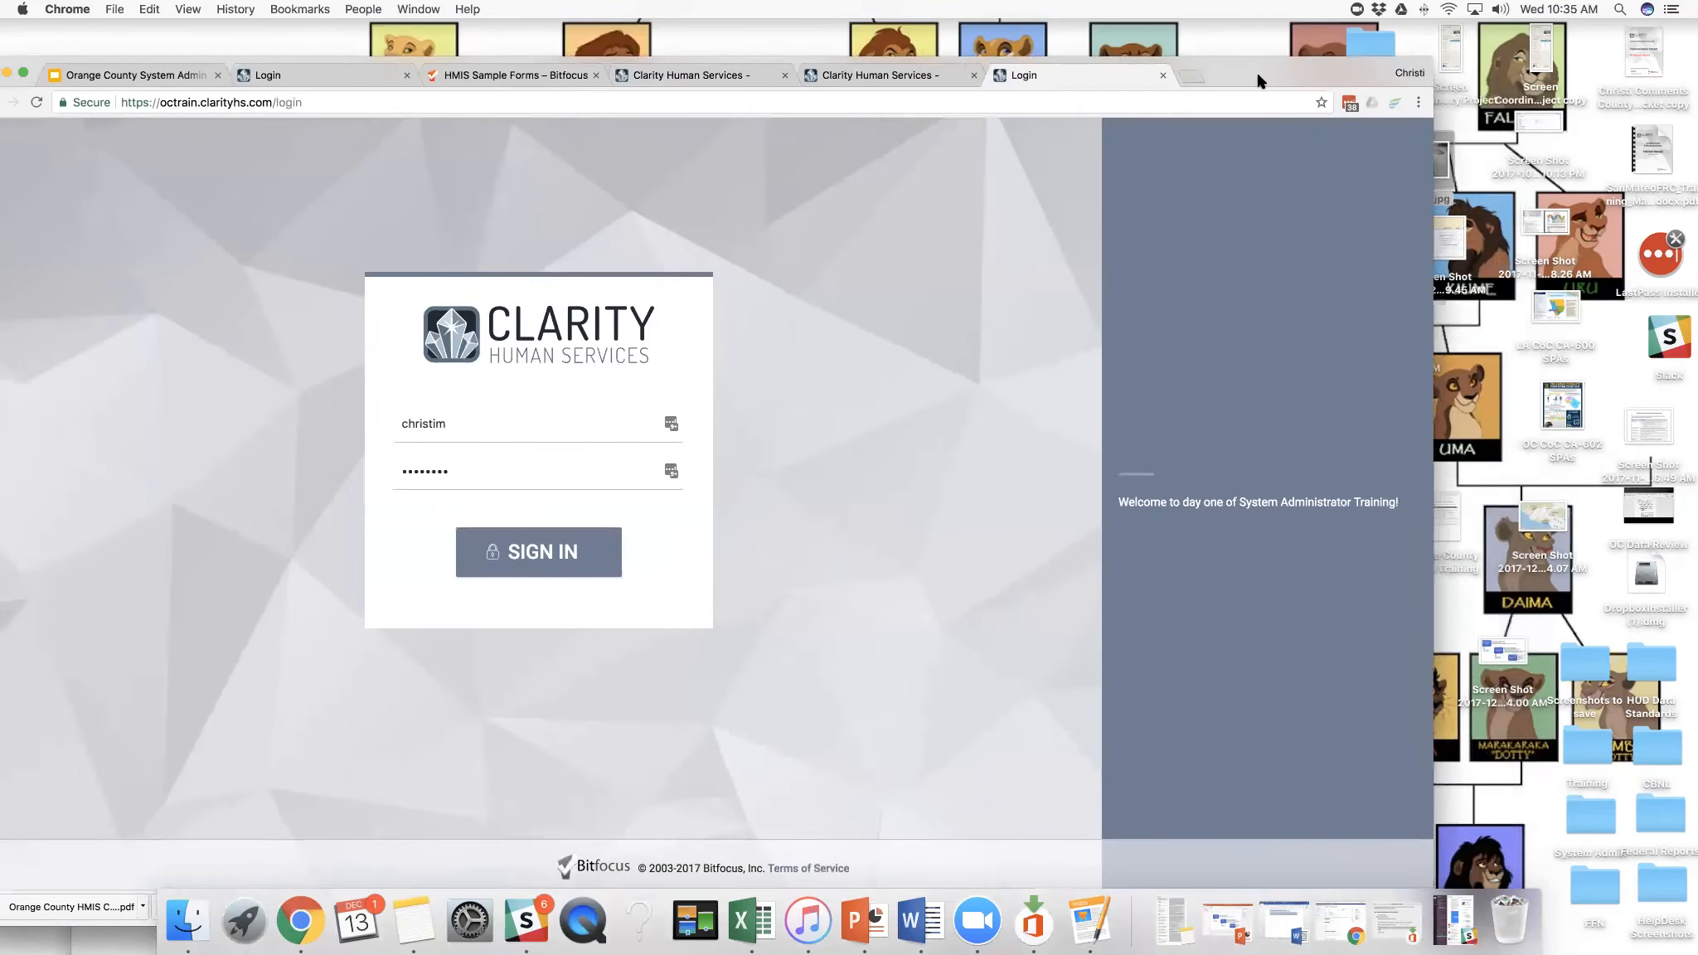
click(561, 541)
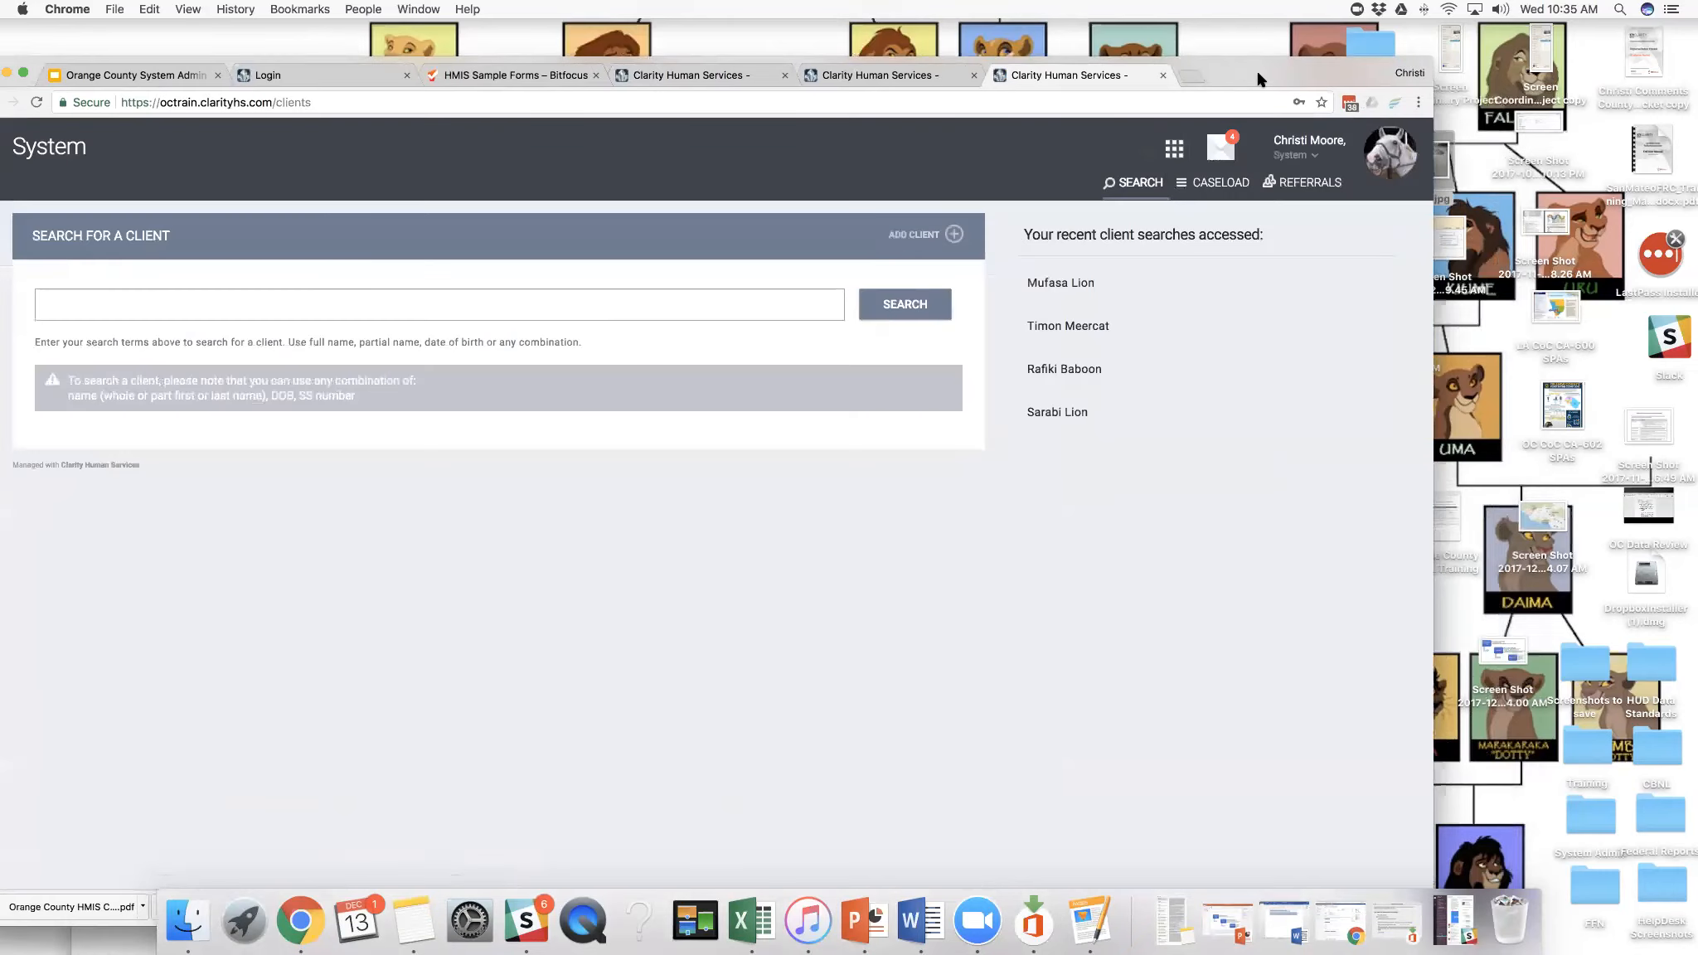
mouse_move(1239, 79)
mouse_down()
mouse_move(1332, 77)
mouse_move(1264, 80)
mouse_up()
- Open the services management list and switch the agency from System to Illumination Foundation
click(1213, 150)
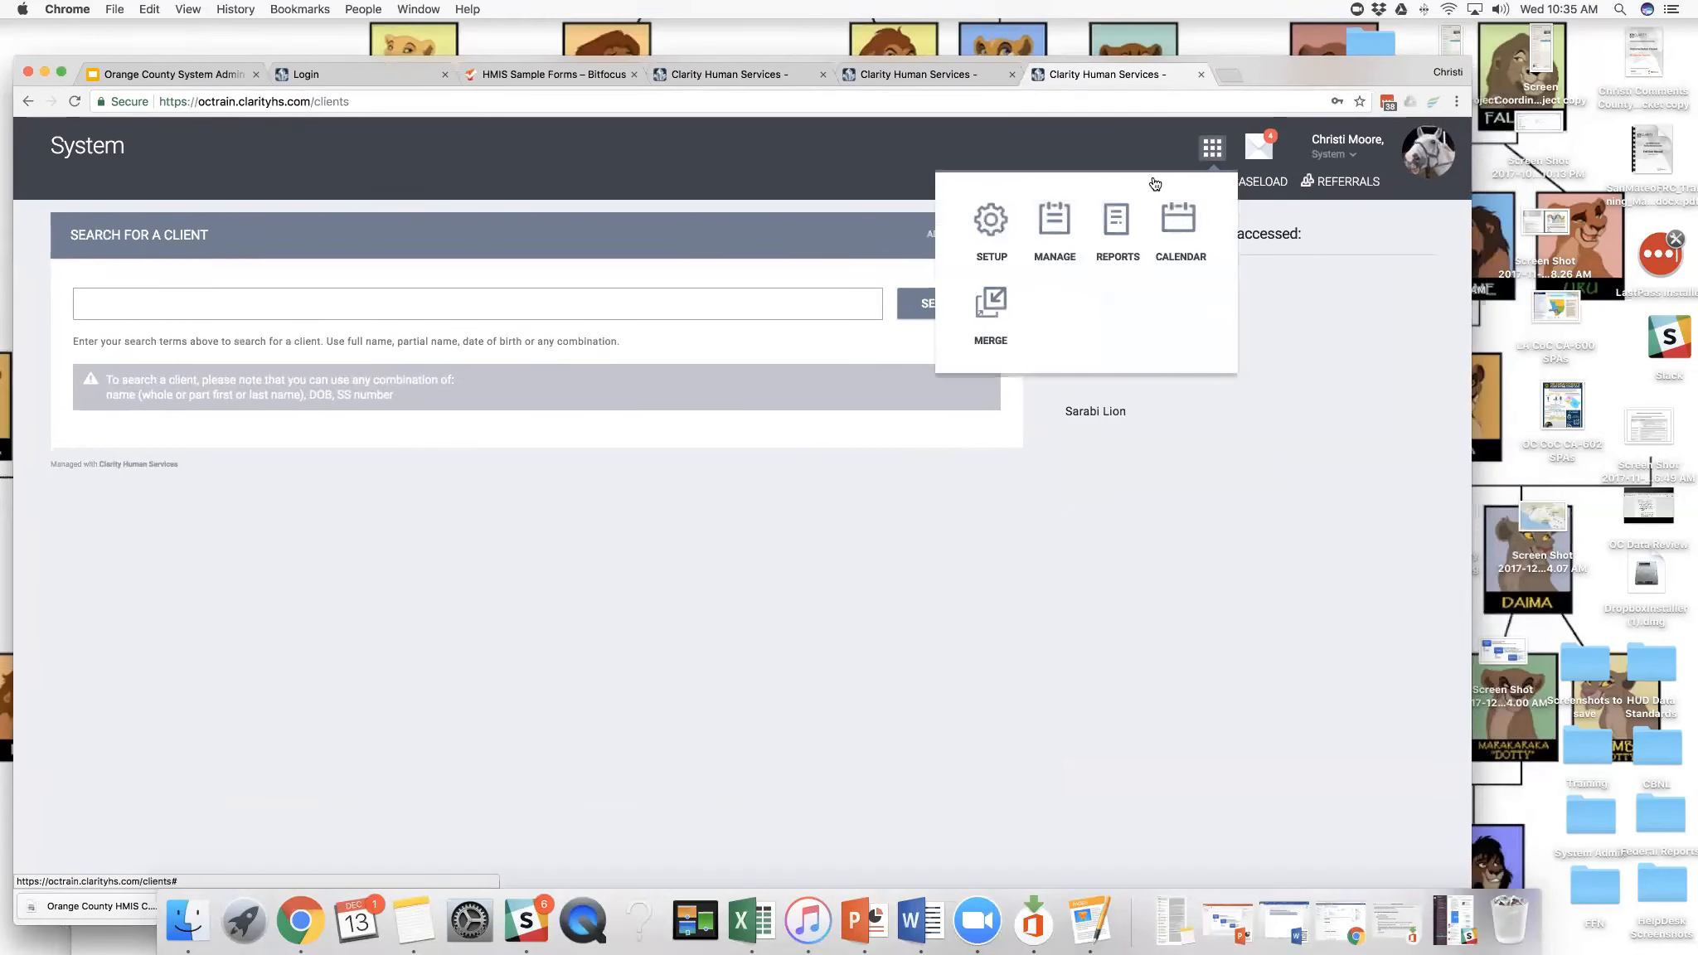
click(1052, 232)
click(155, 184)
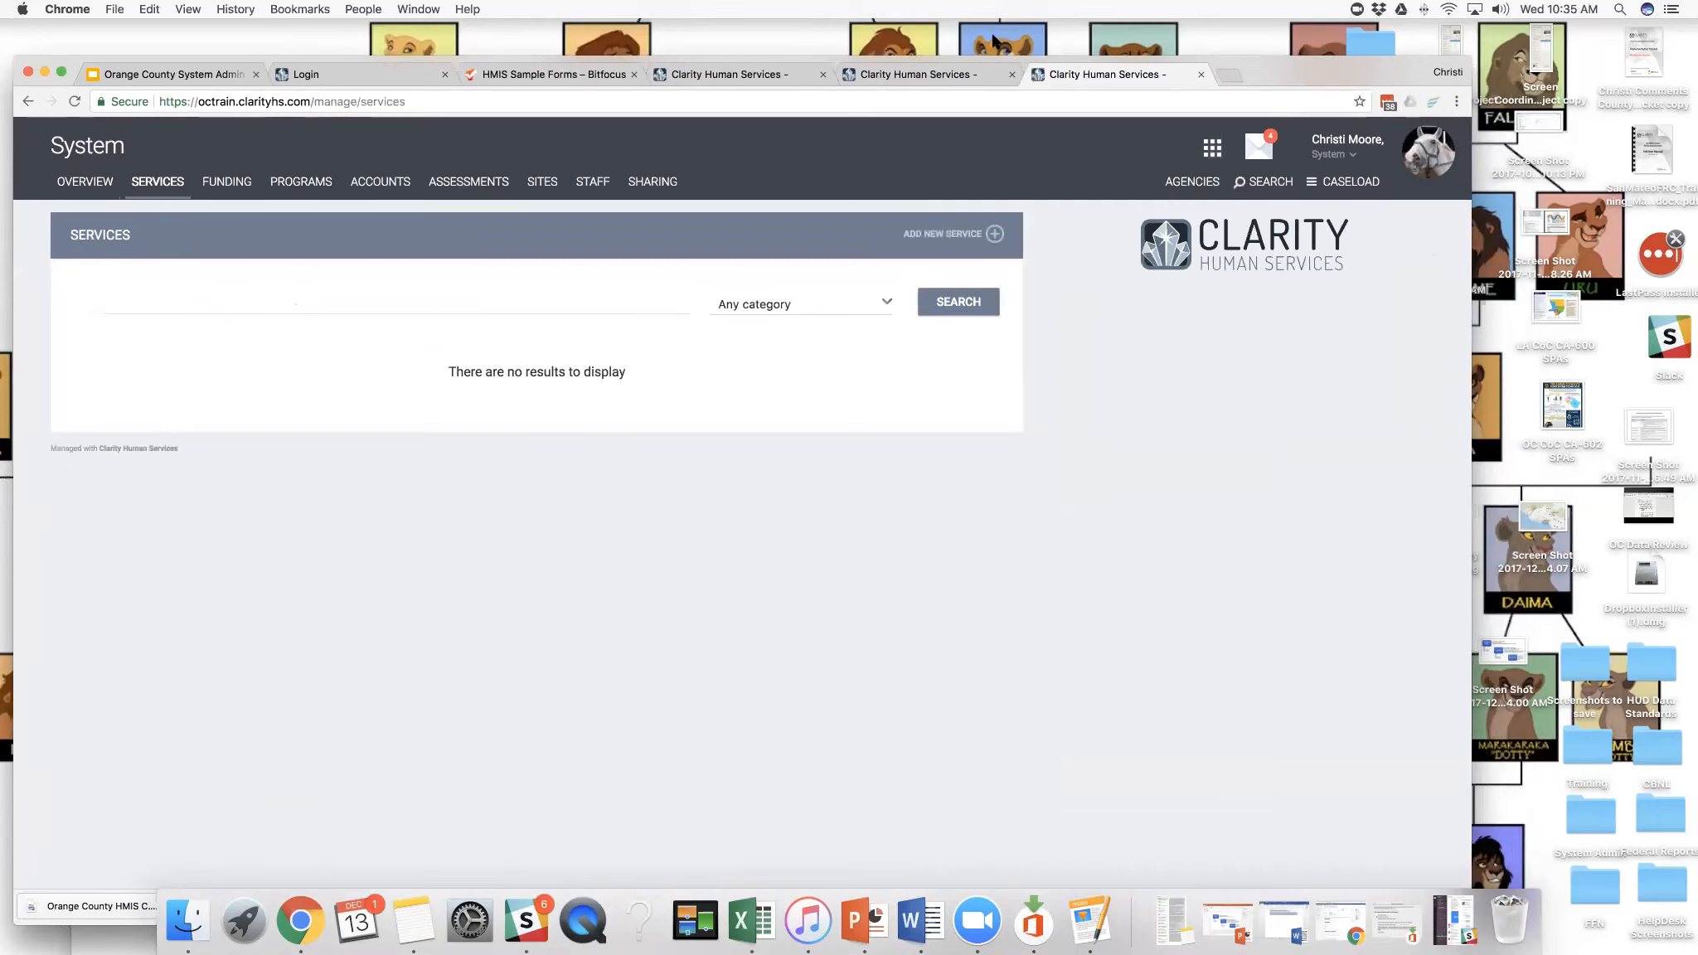
drag(1203, 60, 1083, 36)
click(1234, 130)
click(1223, 186)
drag(1212, 48, 1370, 55)
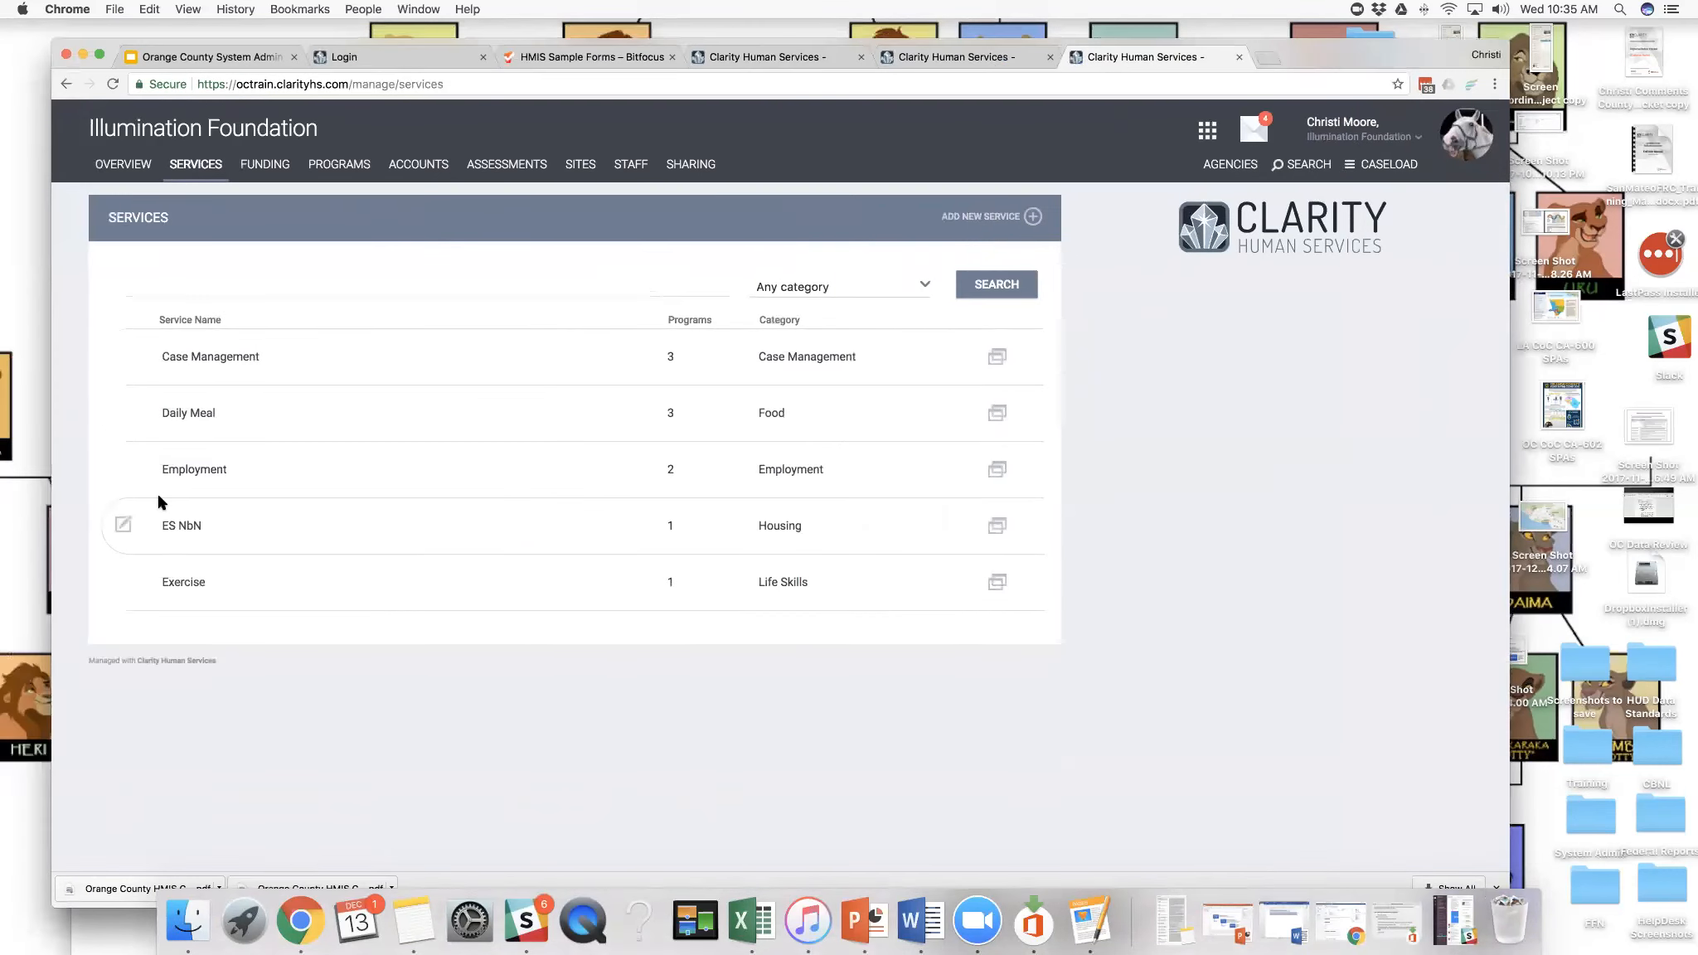
- Open the ES NbN service's details and review its Program Usage choices, leaving Programs Only selected
click(125, 524)
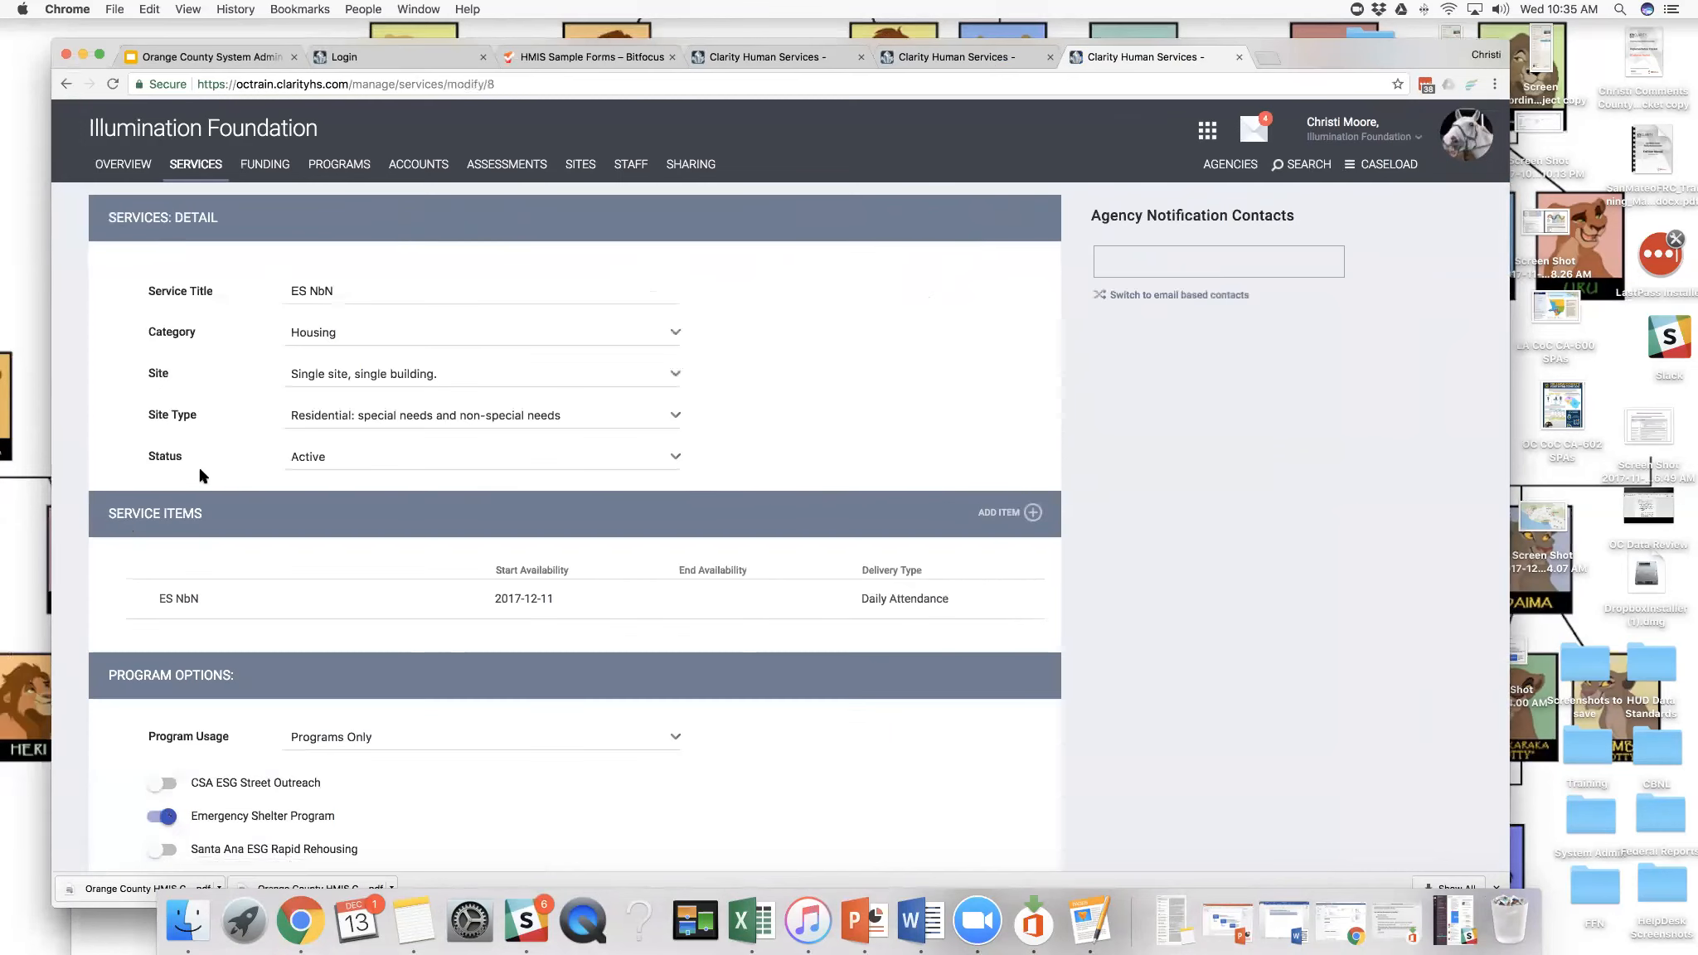
scroll(203, 481, down, 2)
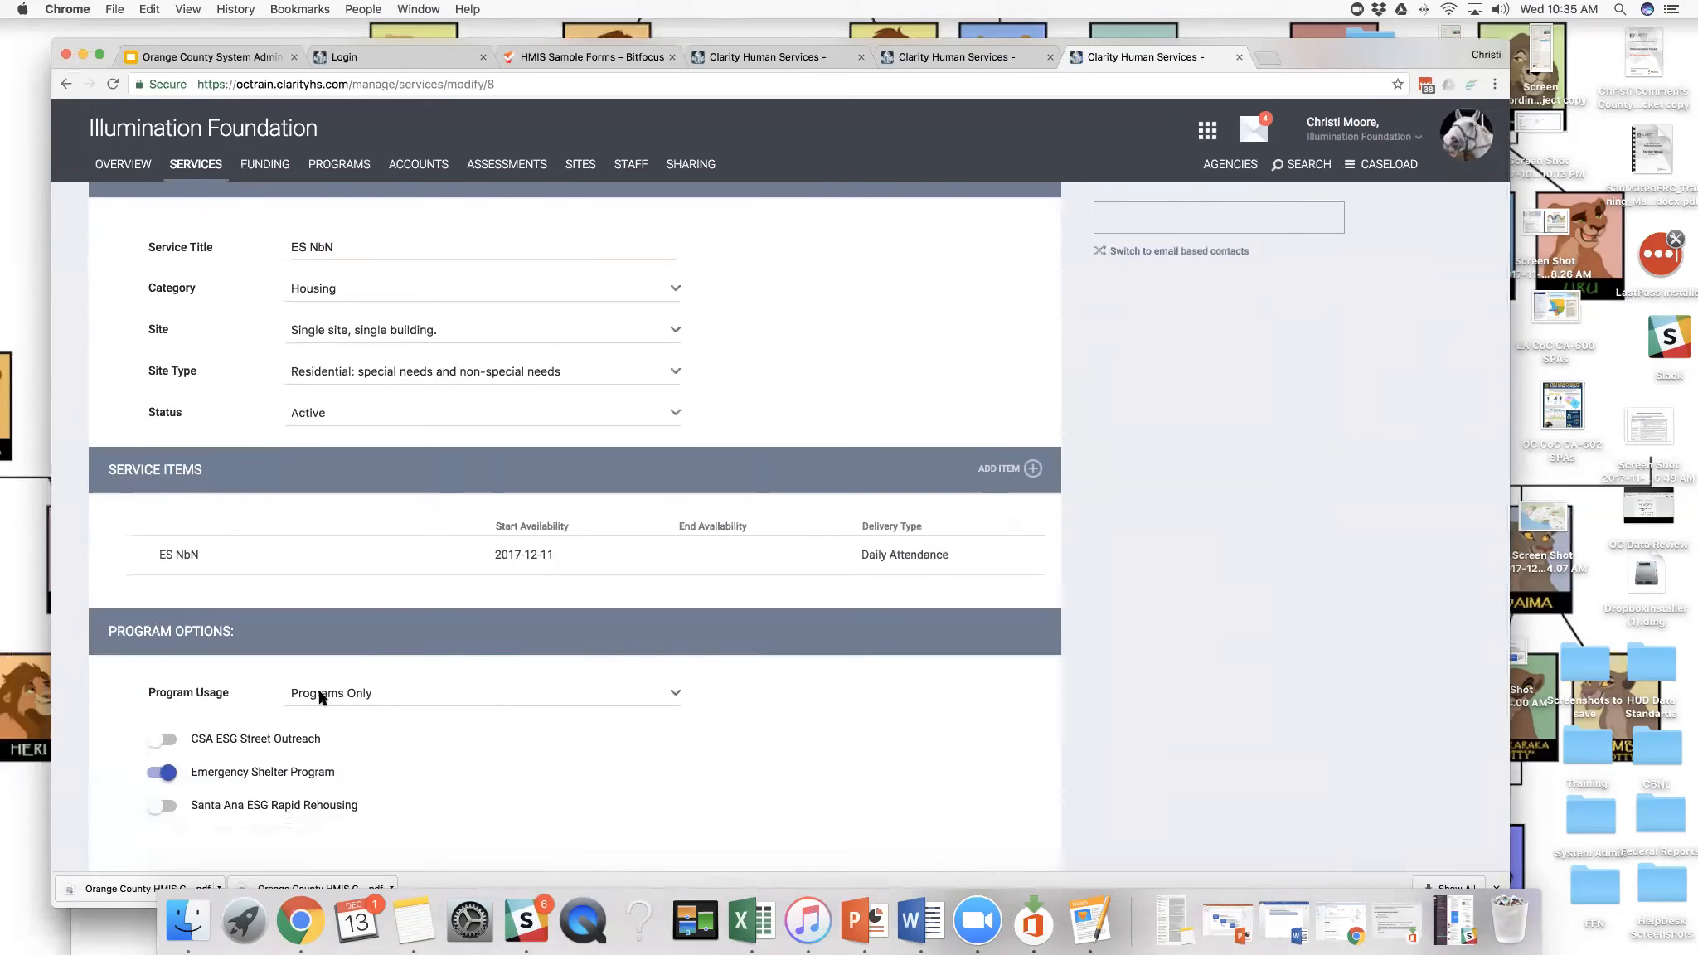
click(322, 698)
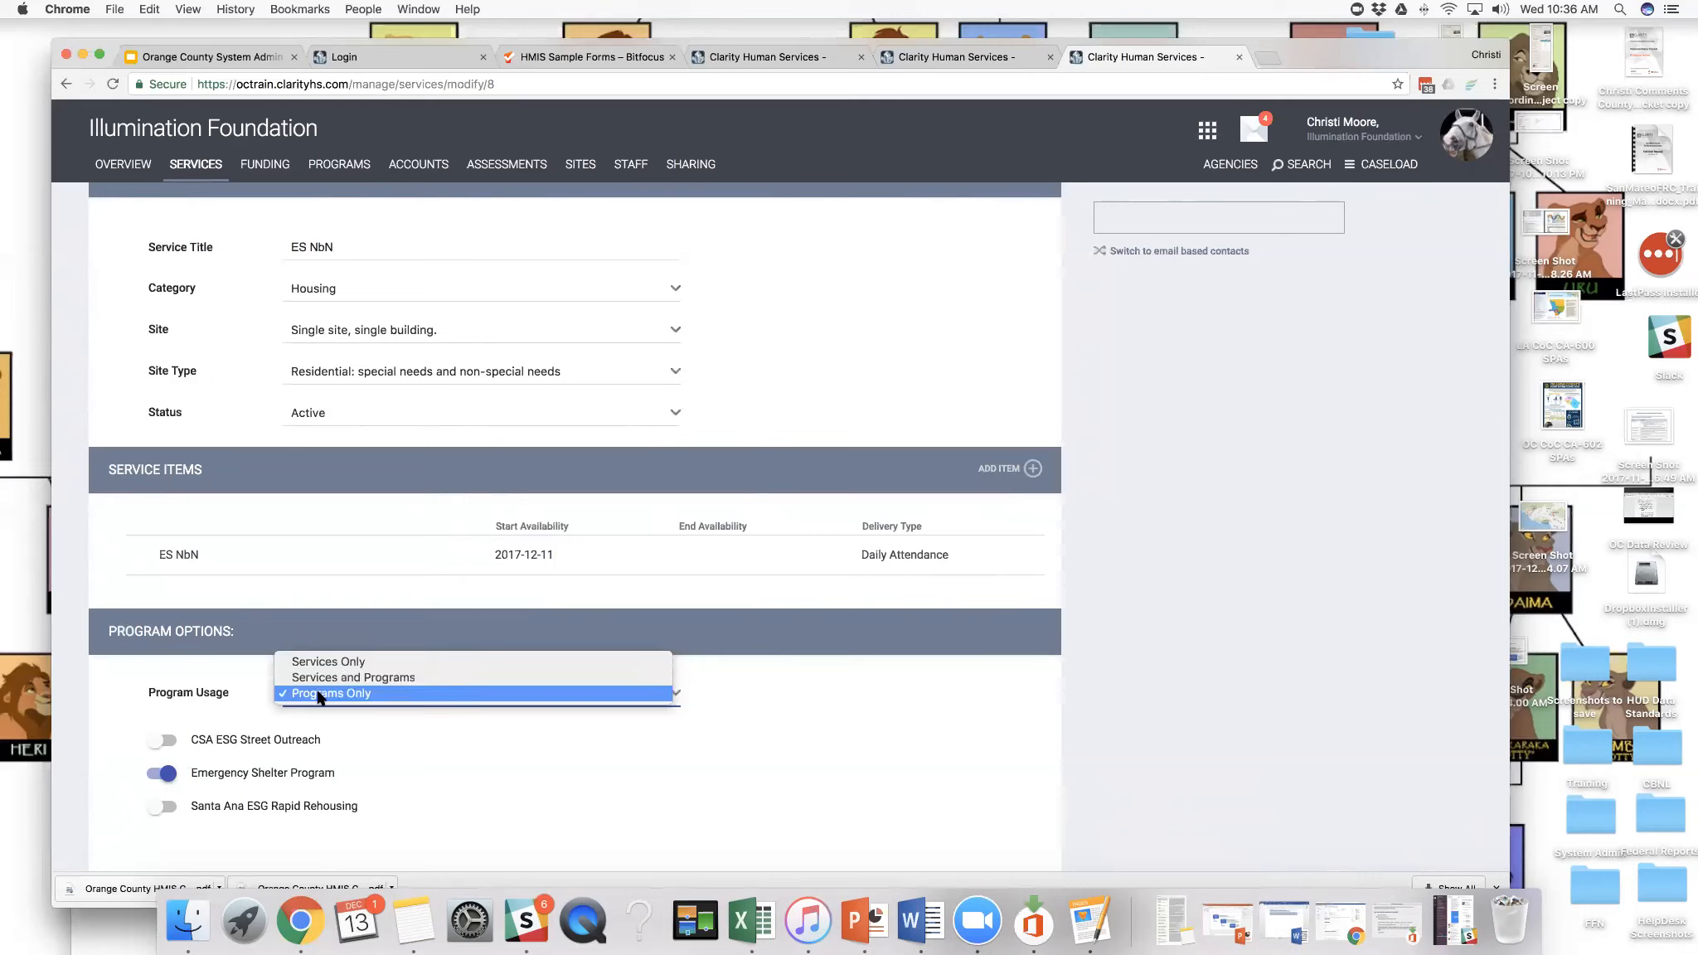
click(319, 694)
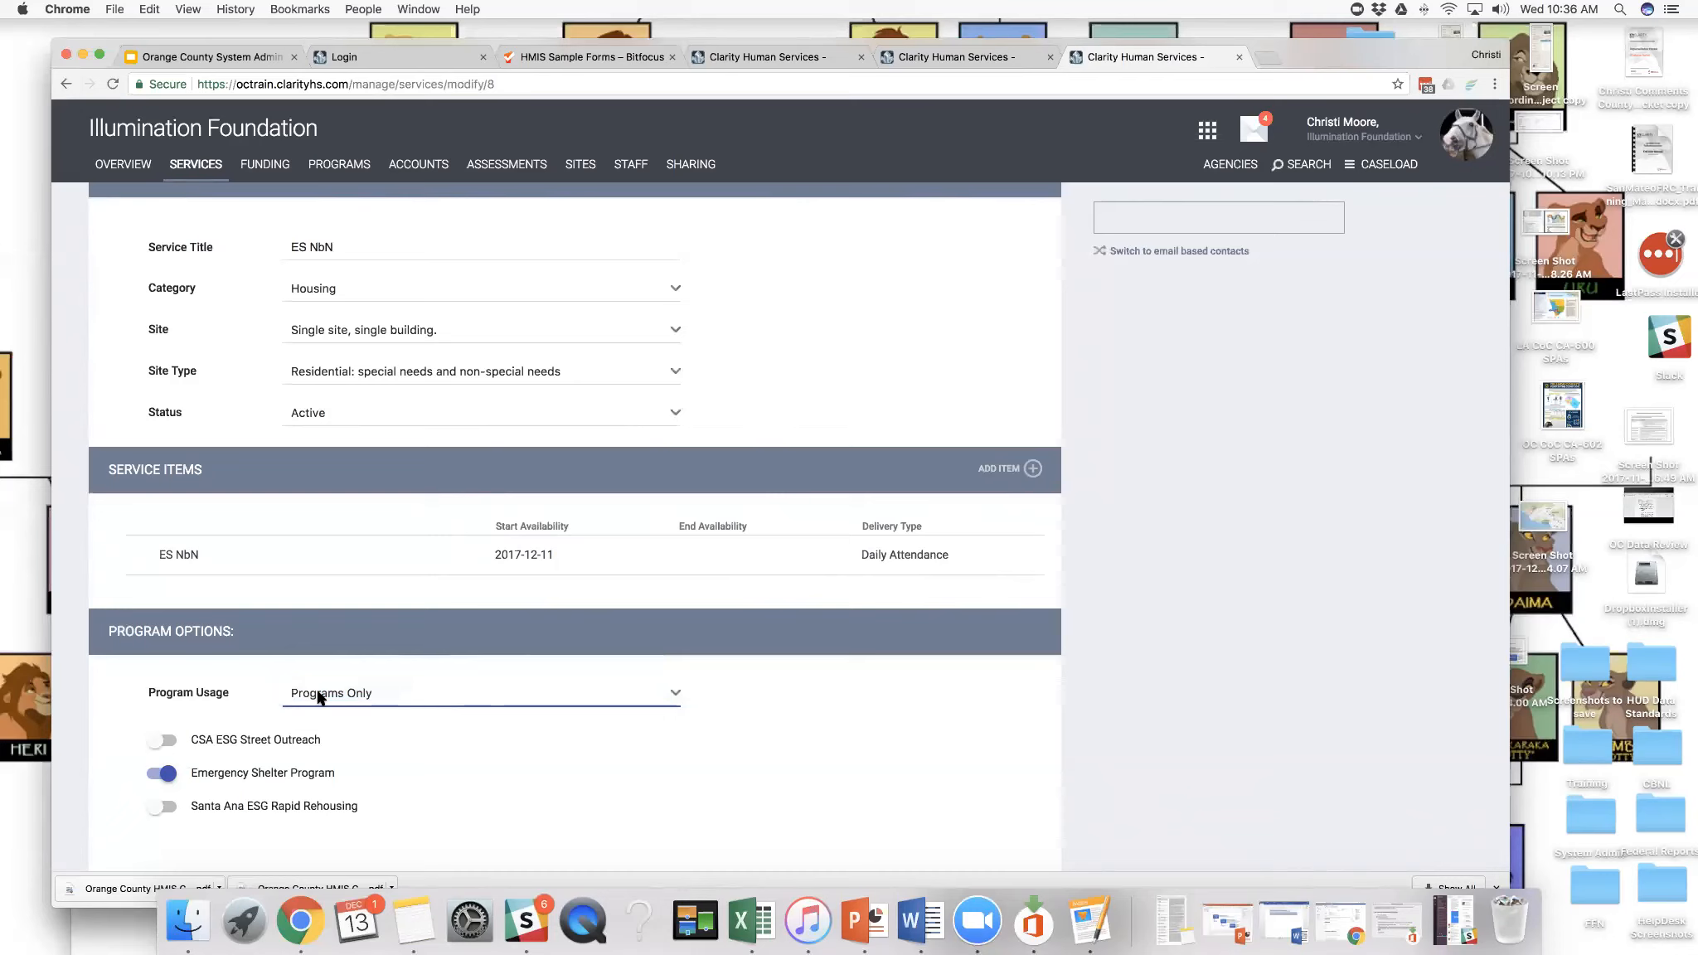
click(320, 697)
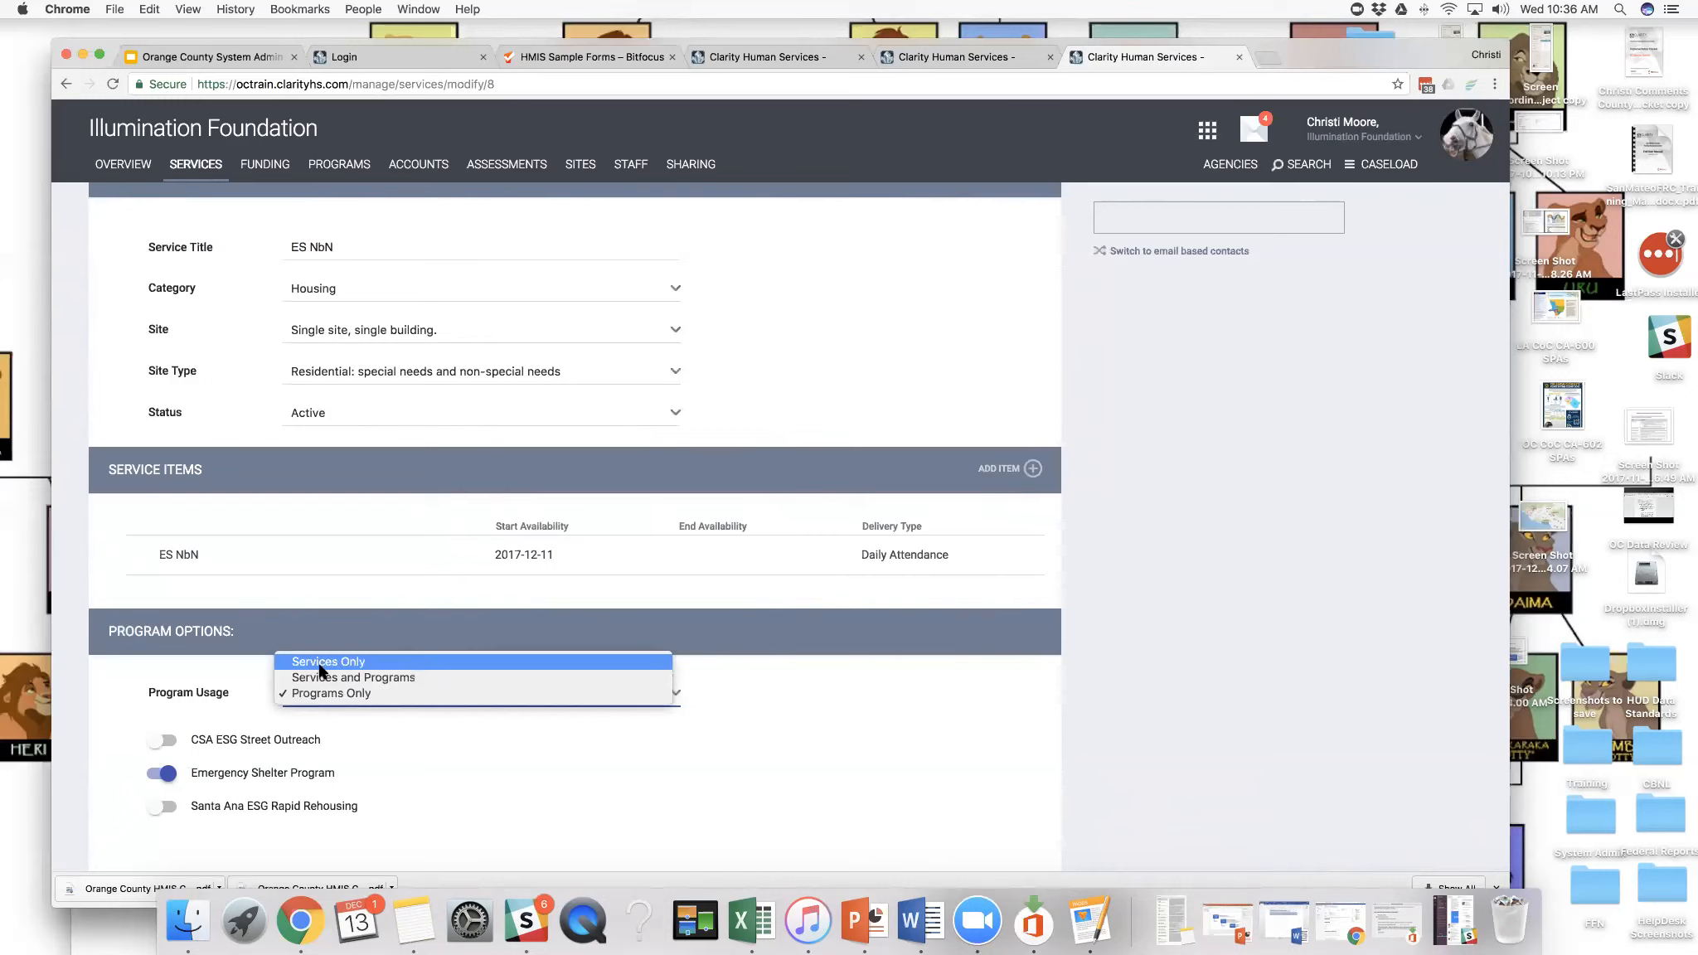
click(460, 770)
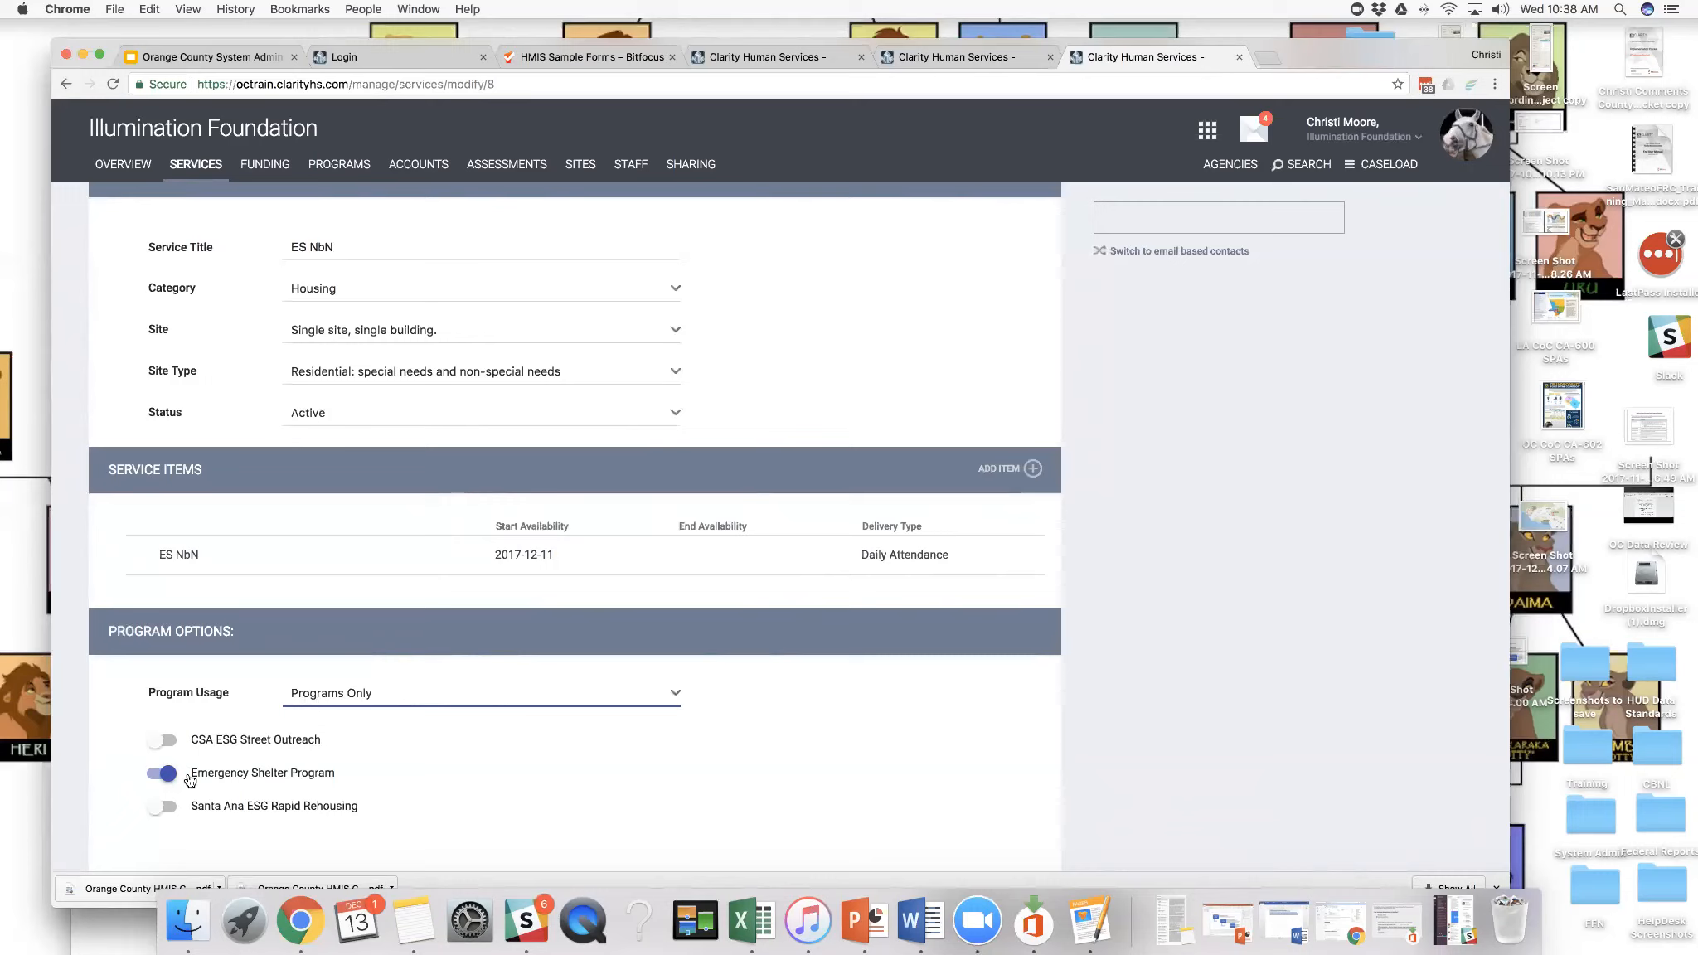
- Make the ES NbN service available to CSA ESG Street Outreach and Santa Ana ESG Rapid Rehousing, and save the changes
drag(192, 773, 336, 785)
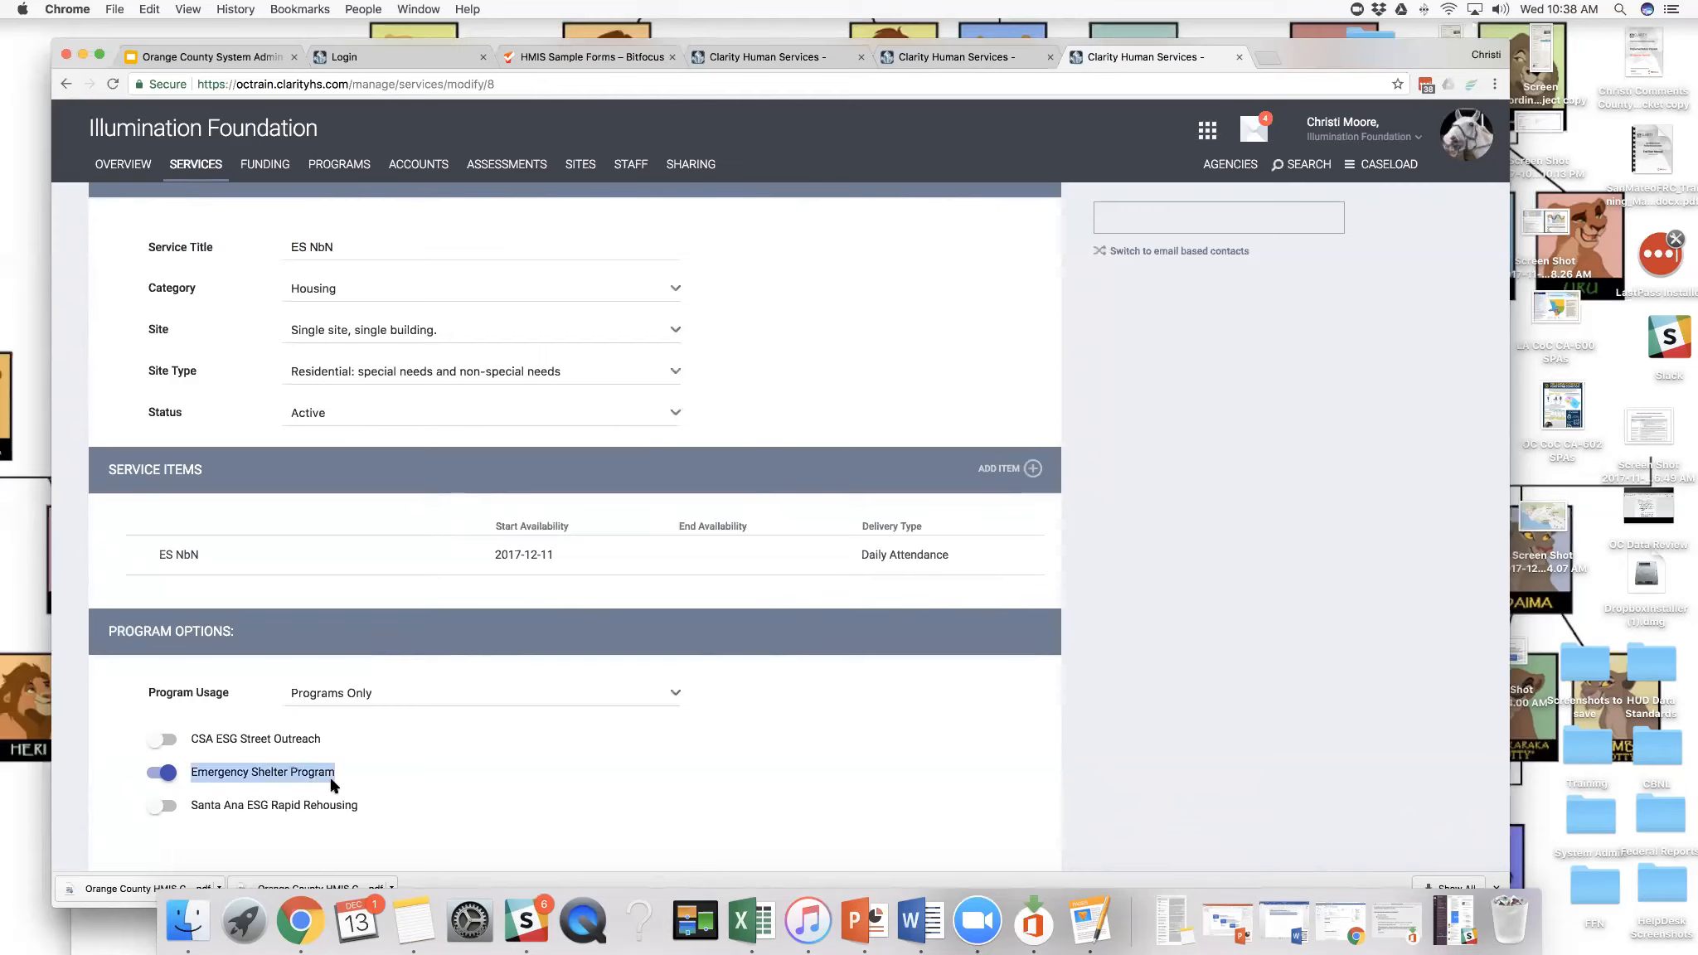
drag(254, 805, 367, 806)
click(166, 739)
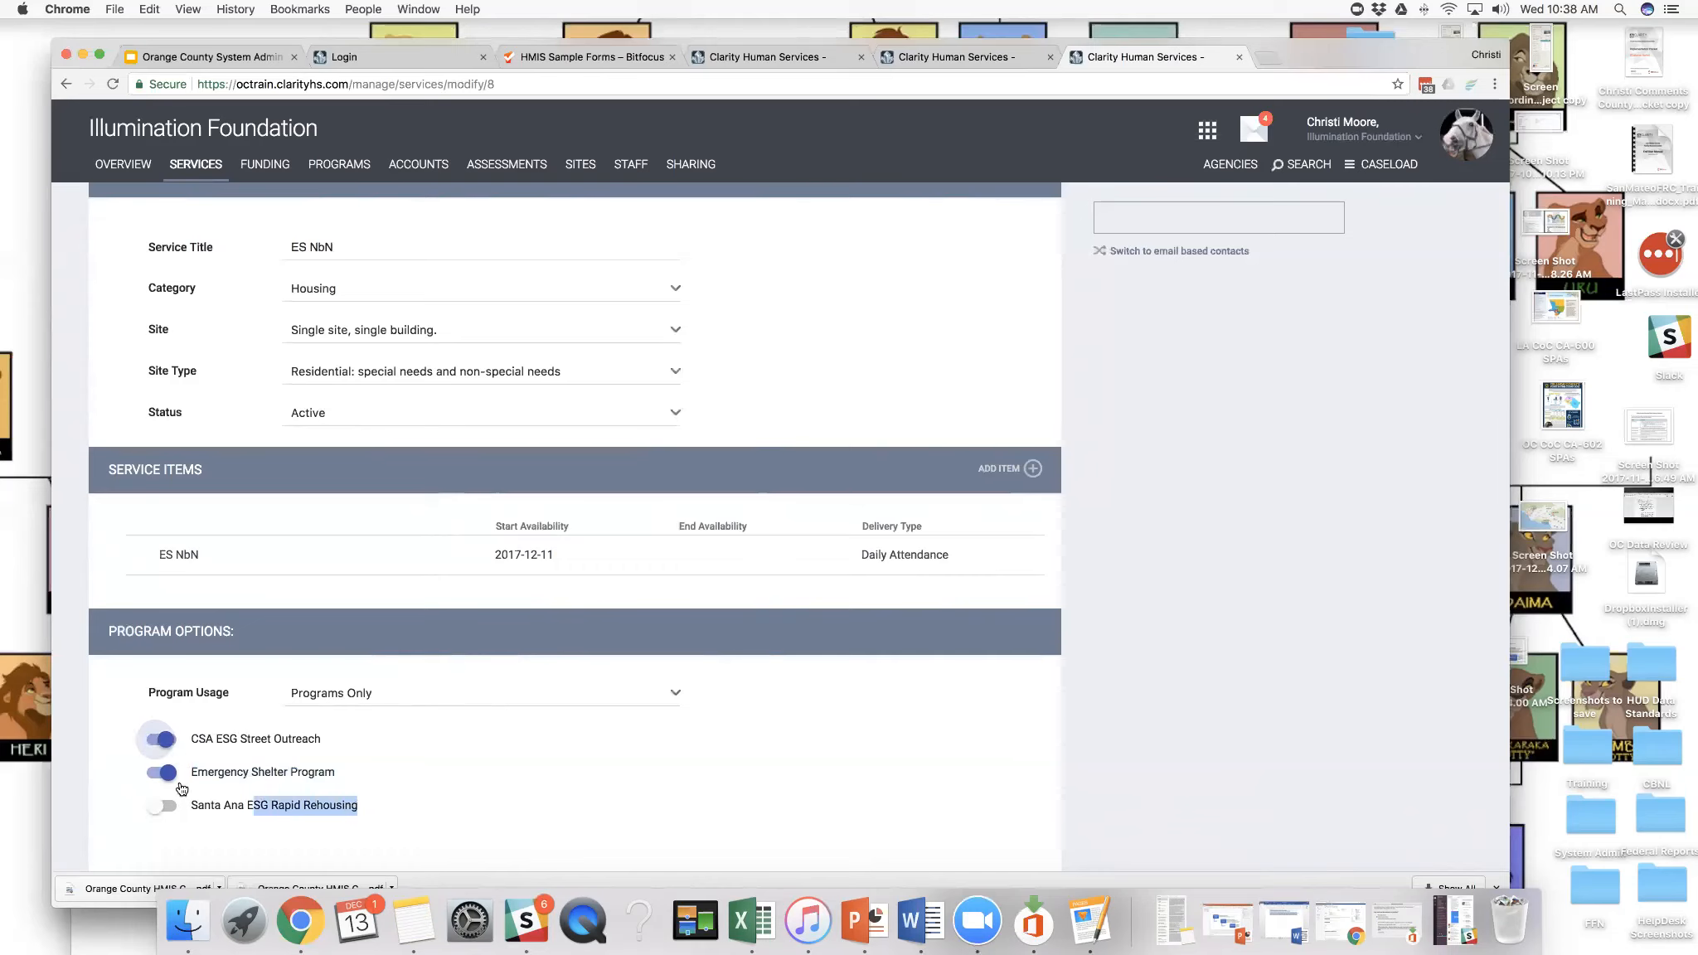
click(164, 805)
scroll(394, 804, down, 3)
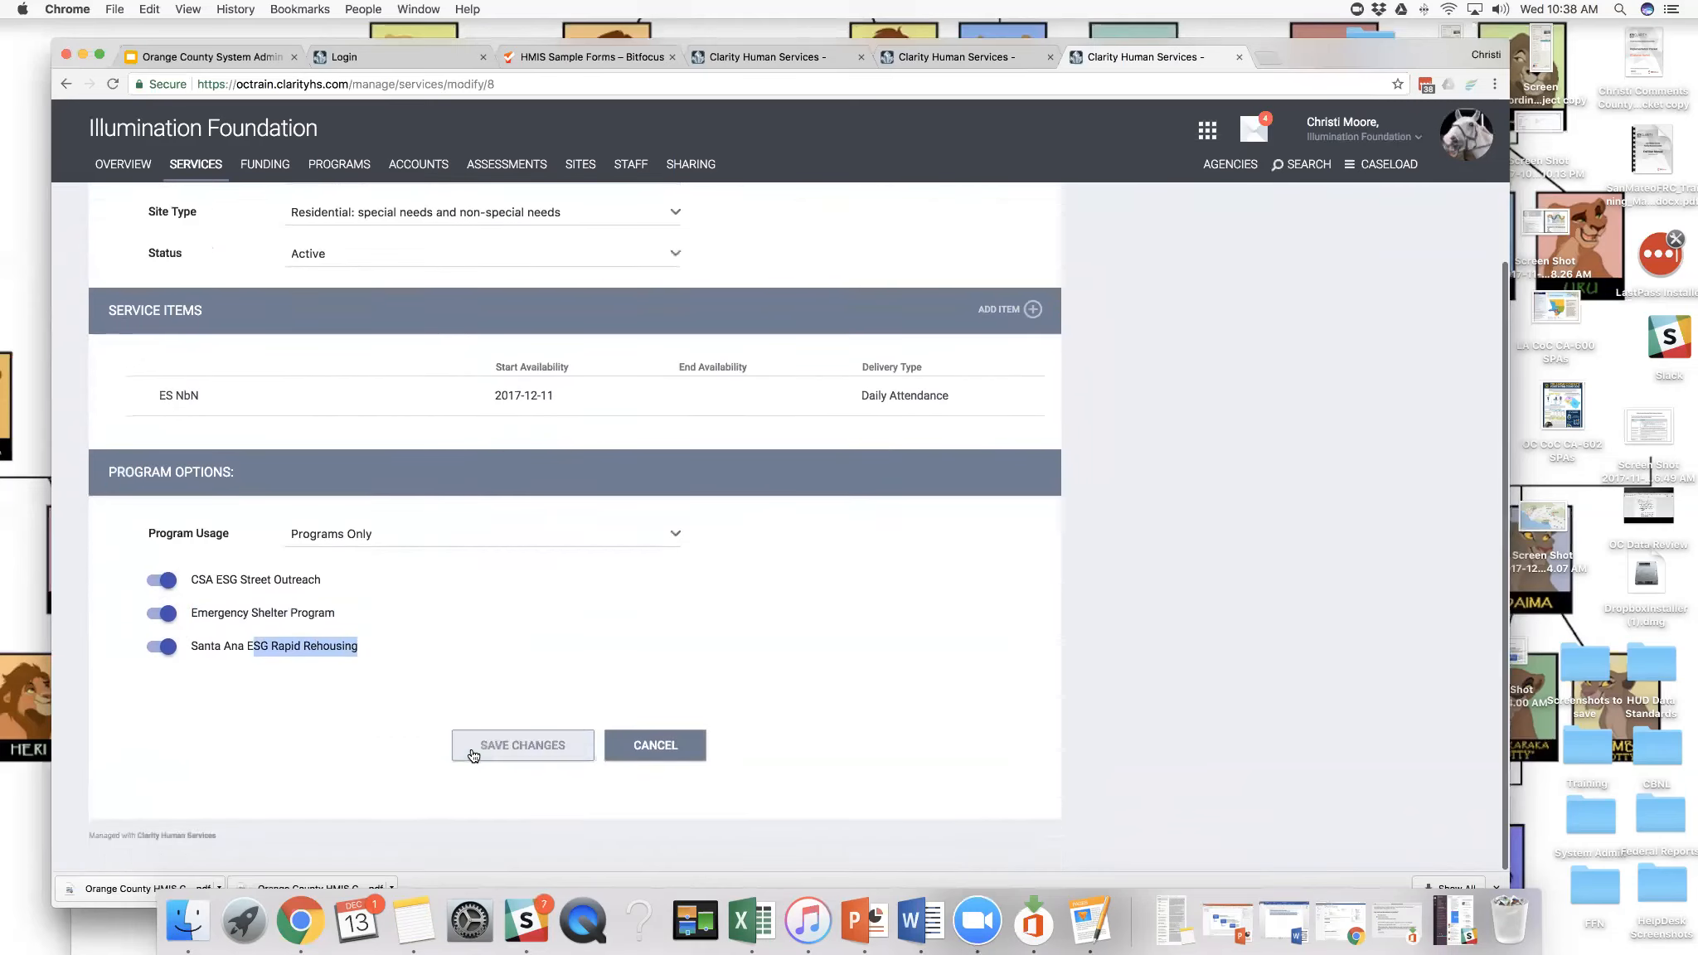
- Remove CSA ESG Street Outreach and Santa Ana ESG Rapid Rehousing from the ES NbN service's program options and save the changes
scroll(473, 750, up, 5)
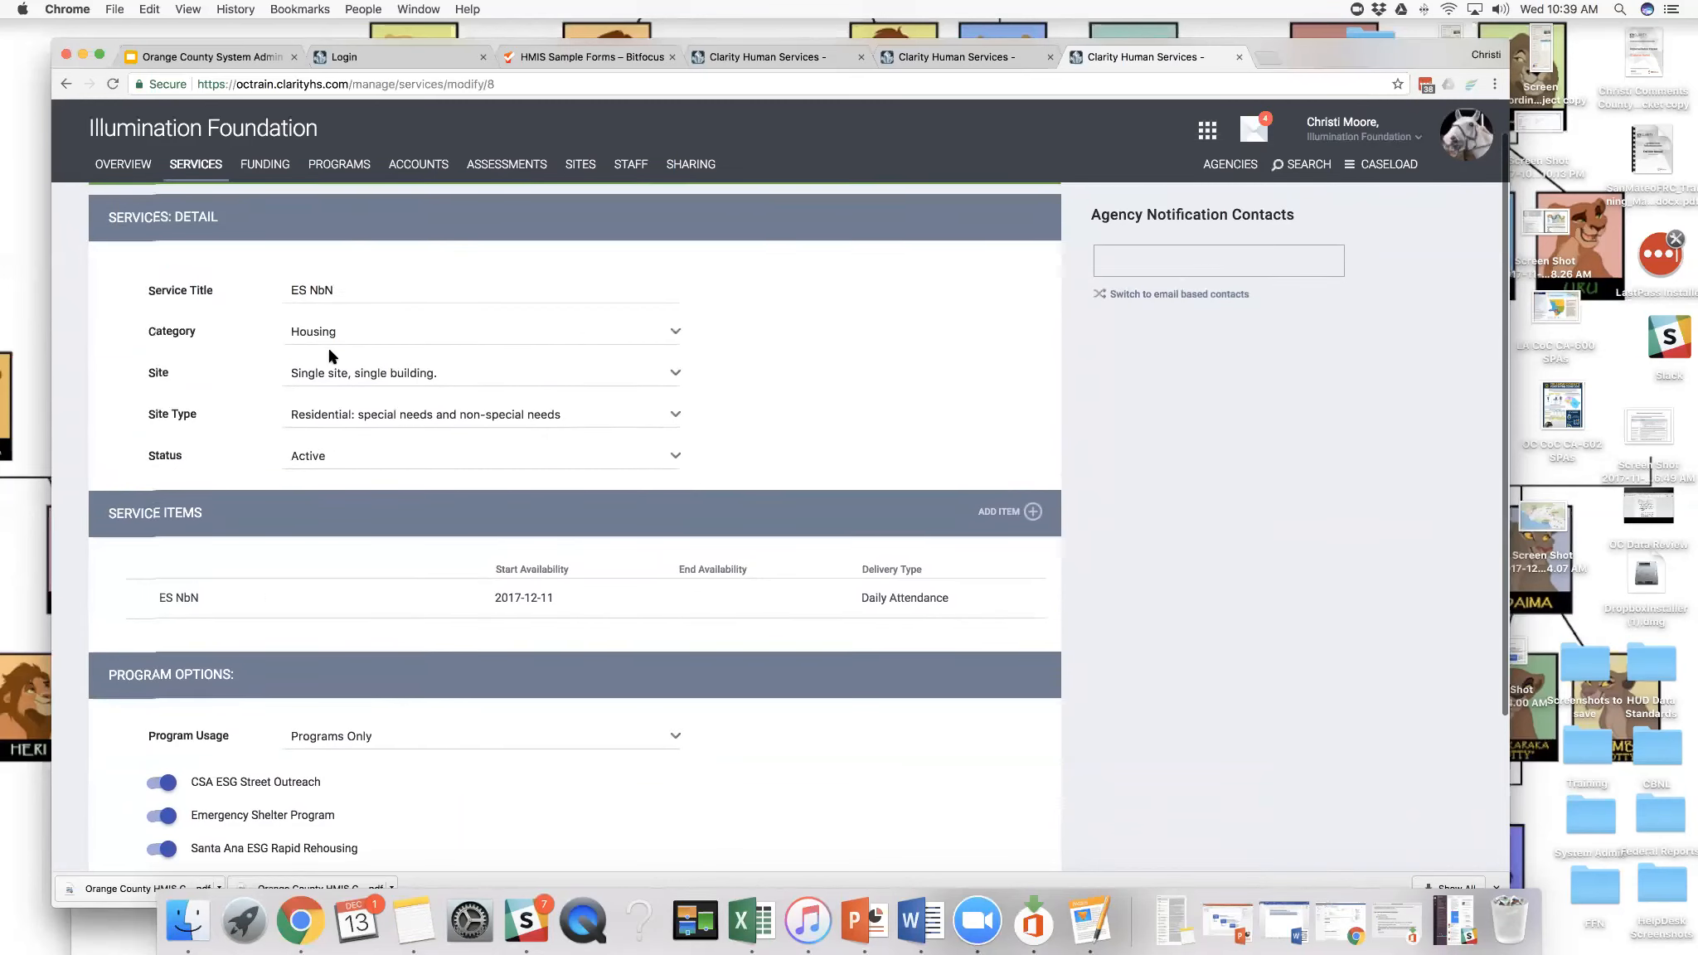
scroll(330, 381, down, 2)
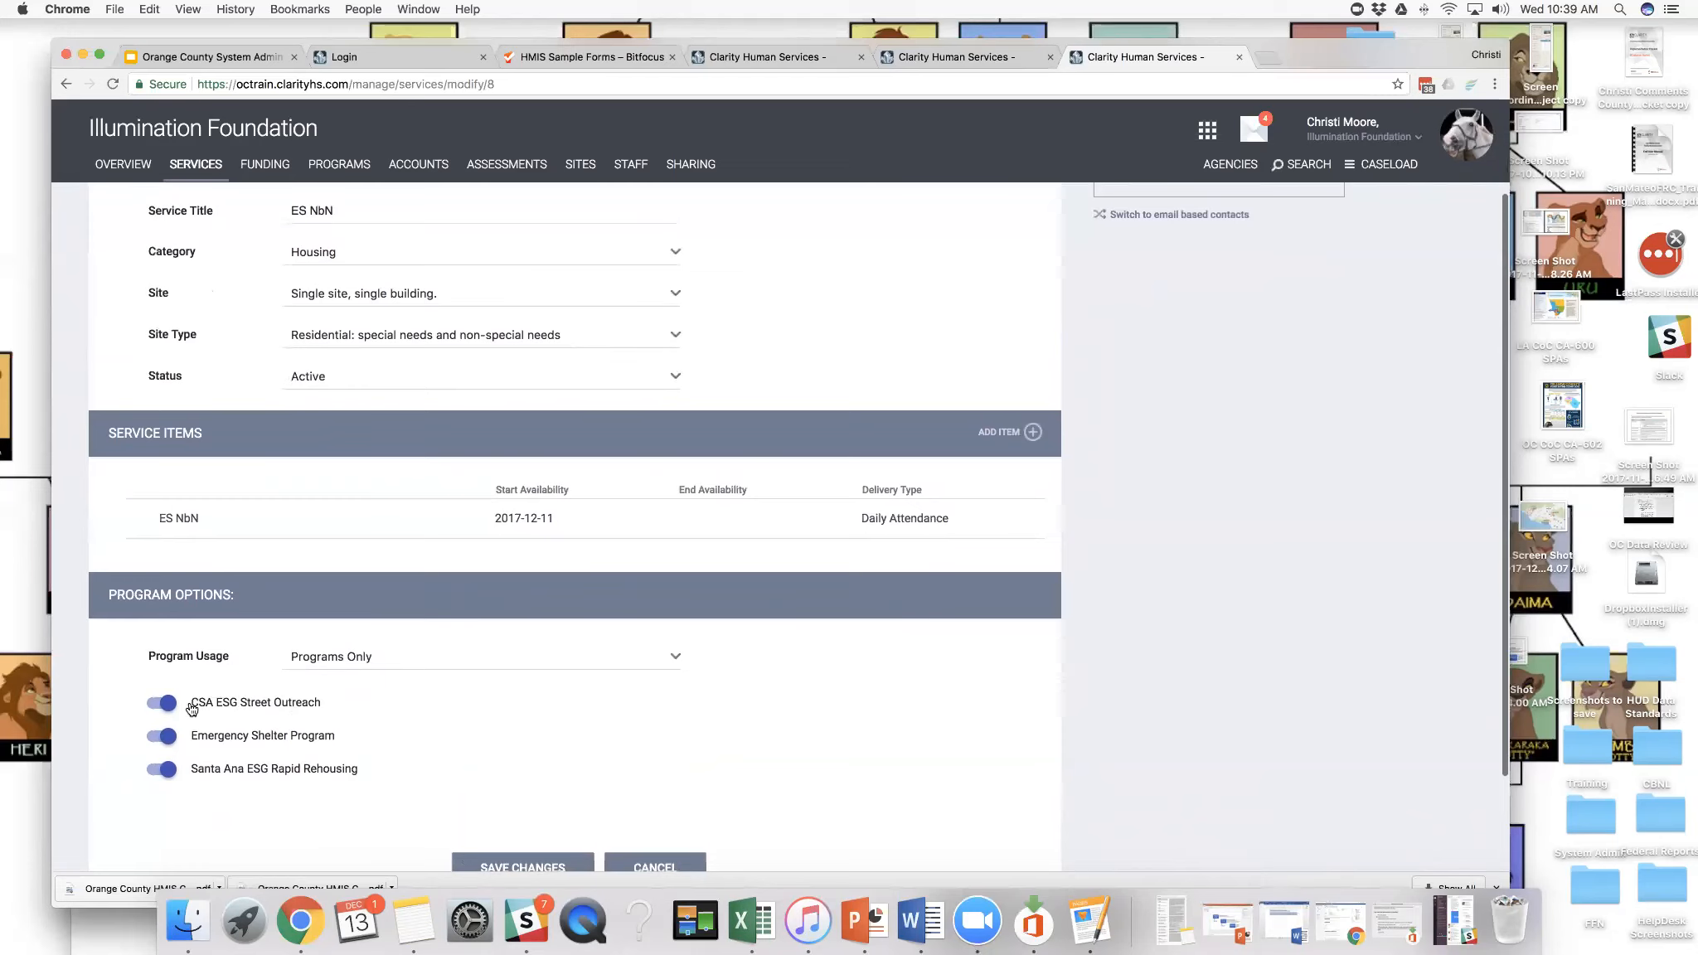
click(163, 703)
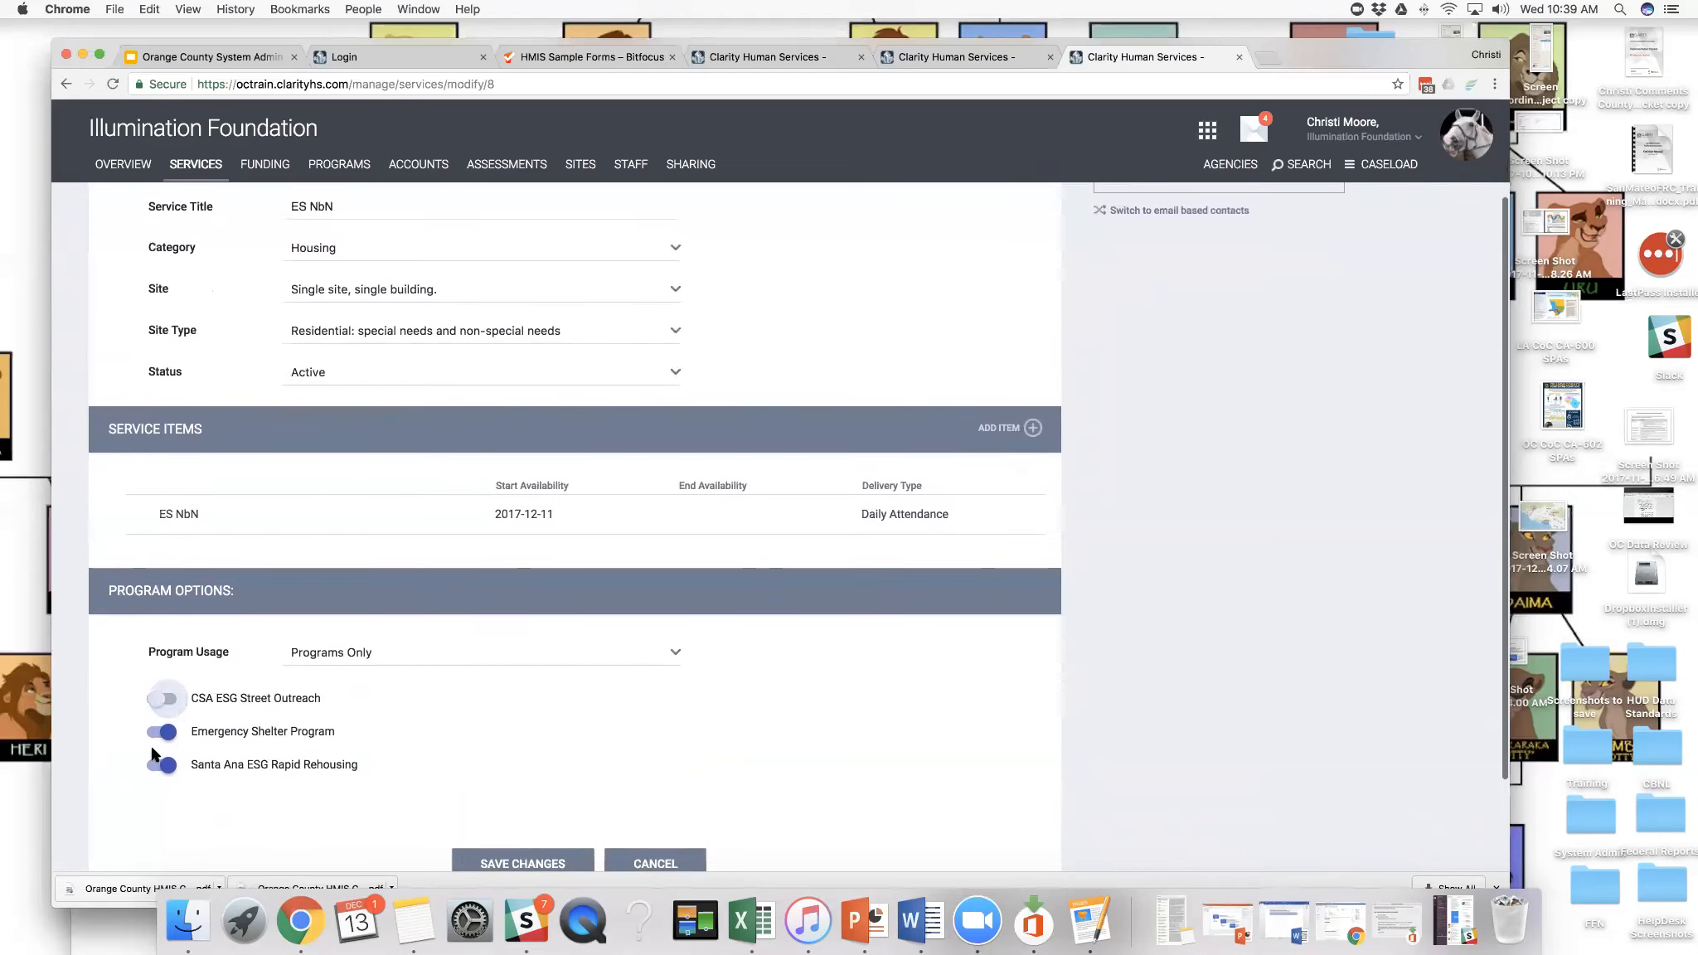
click(158, 761)
click(526, 867)
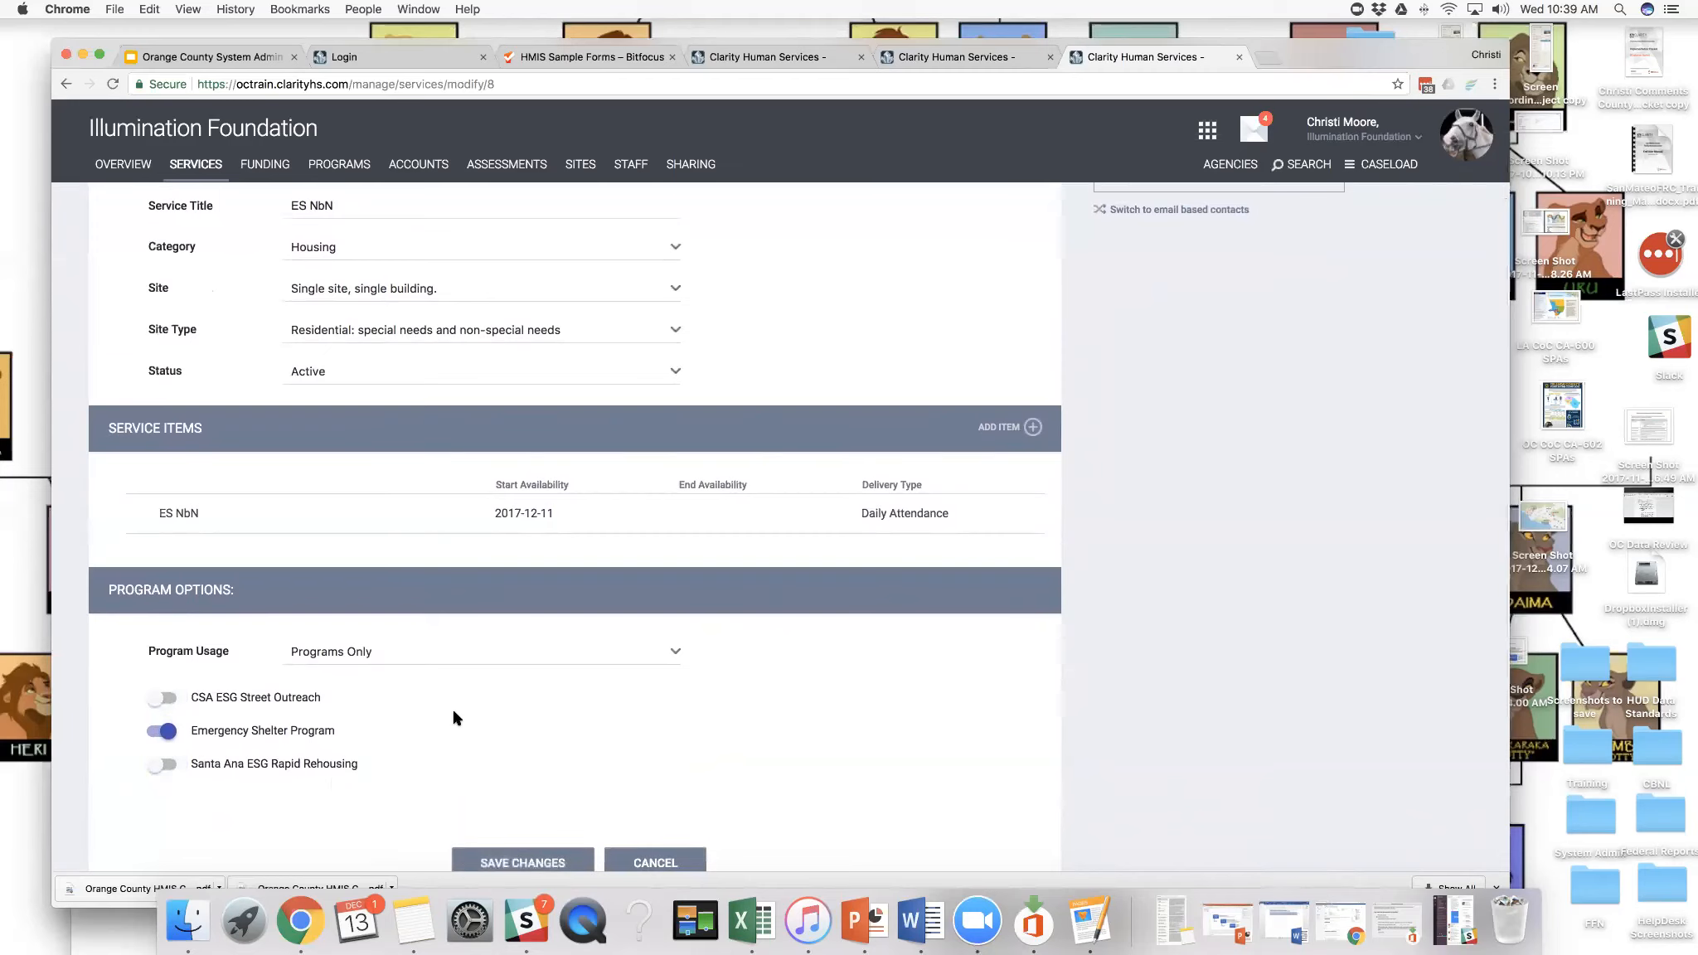
scroll(287, 716, down, 2)
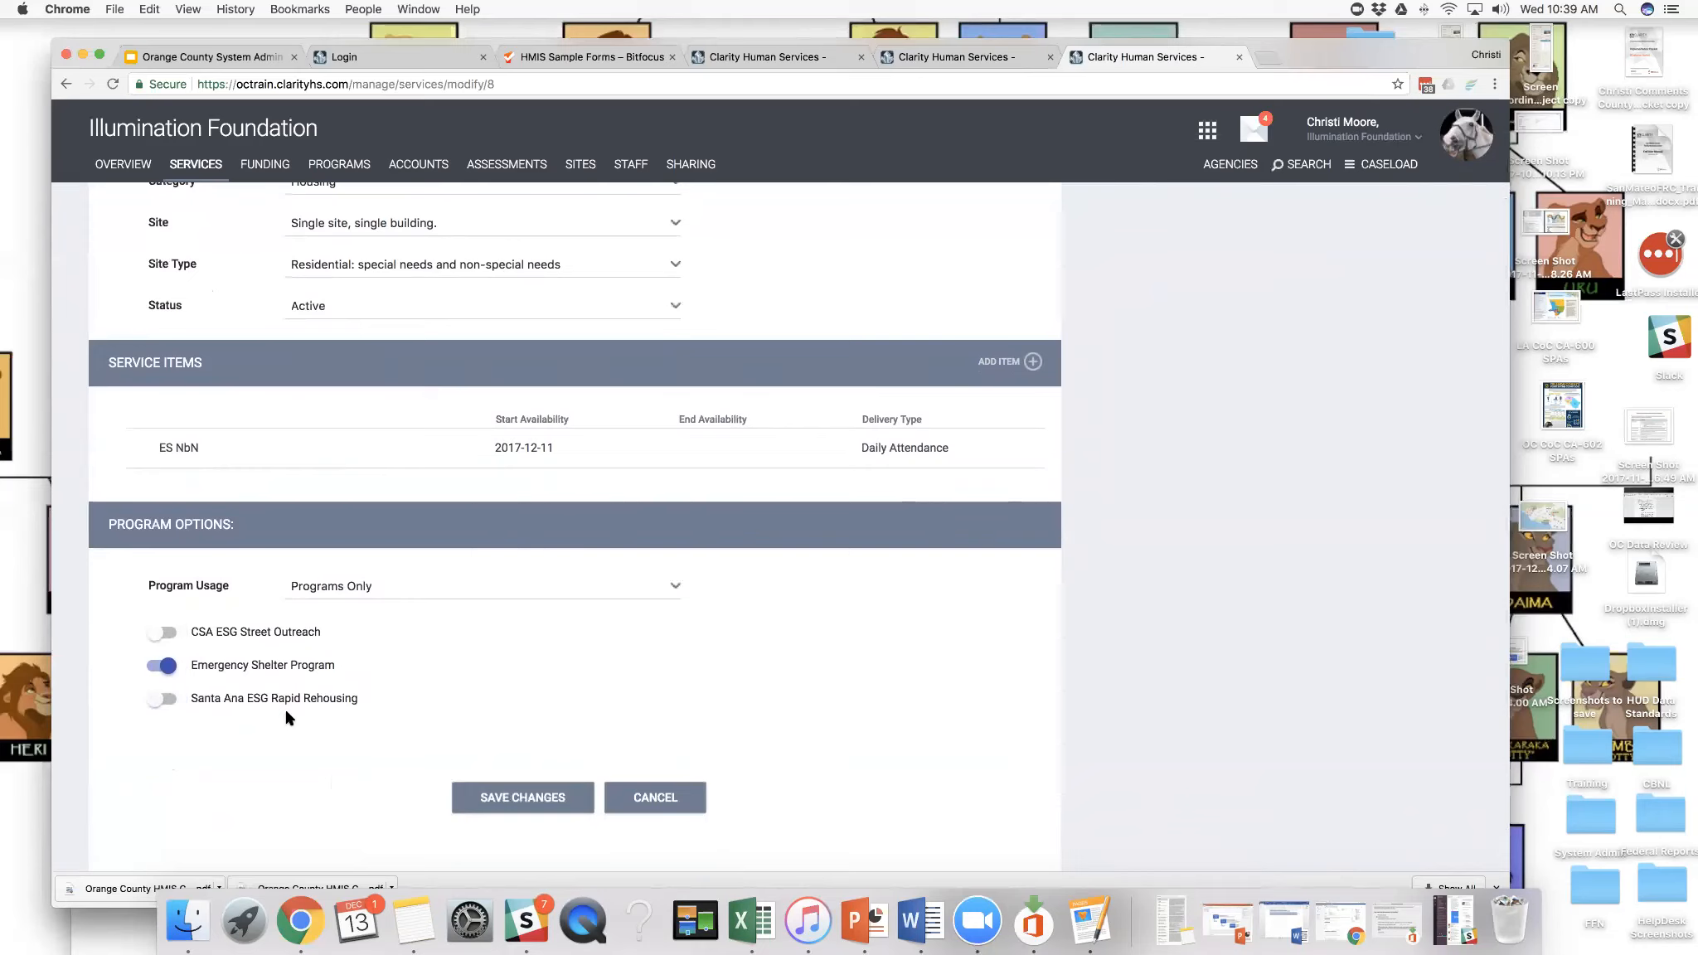
scroll(287, 717, up, 1)
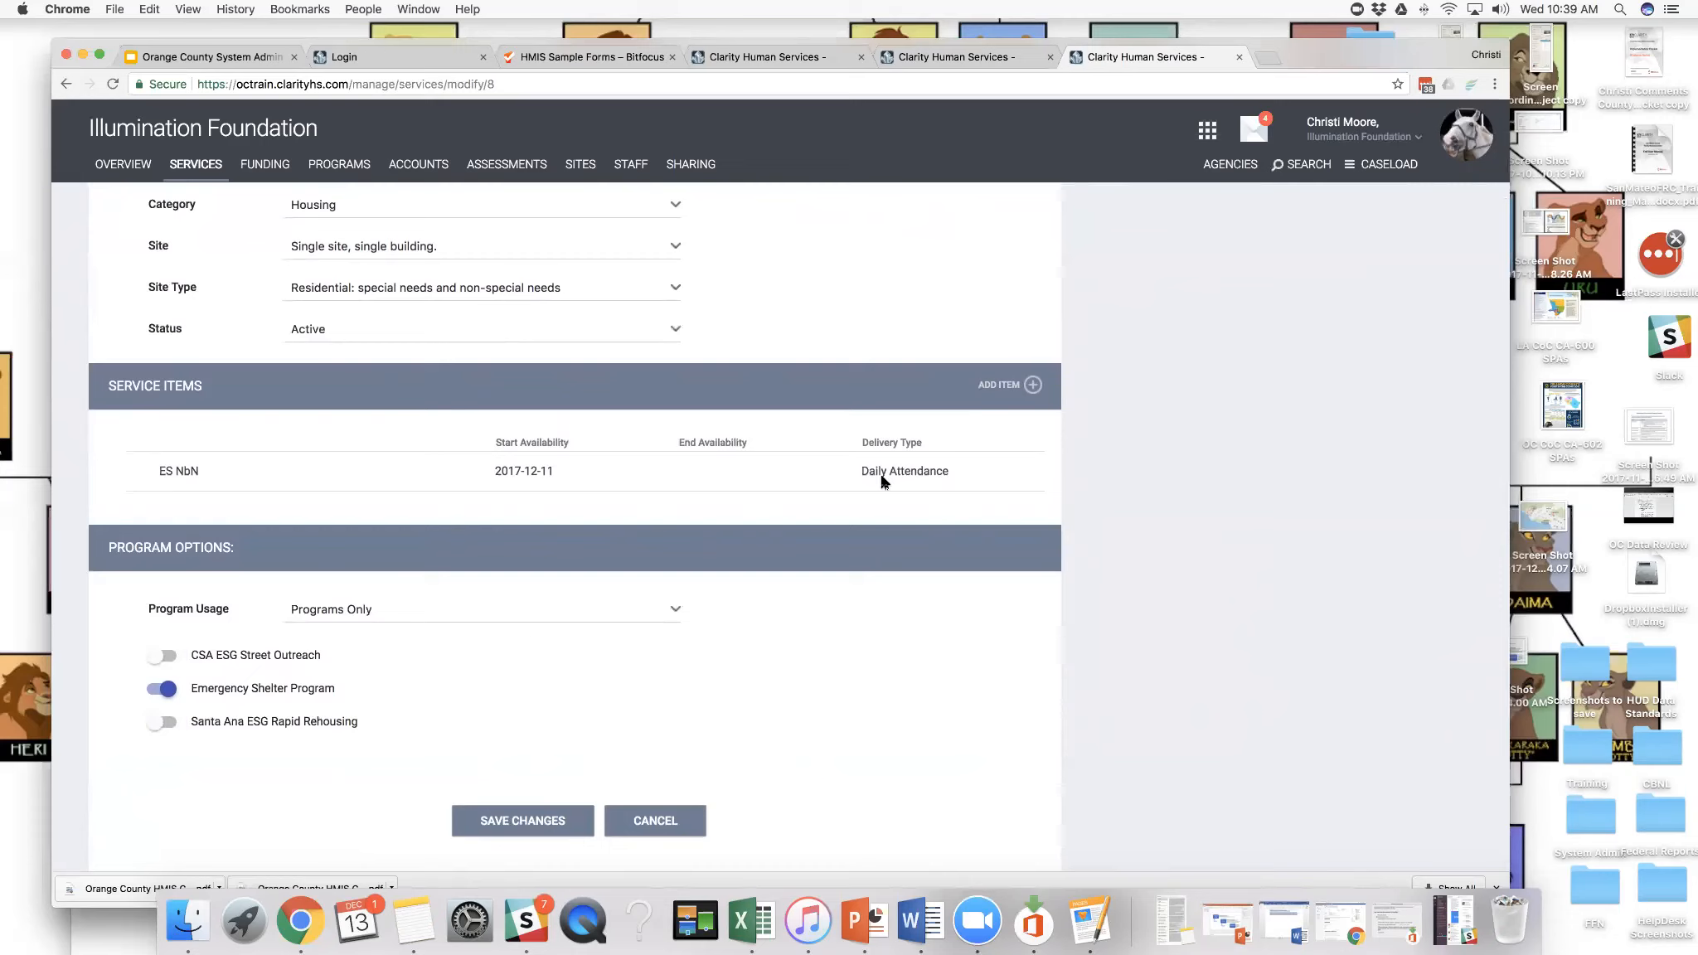
- Copy the ES NbN service page's address and open it in a new browser tab
drag(1293, 57, 1339, 53)
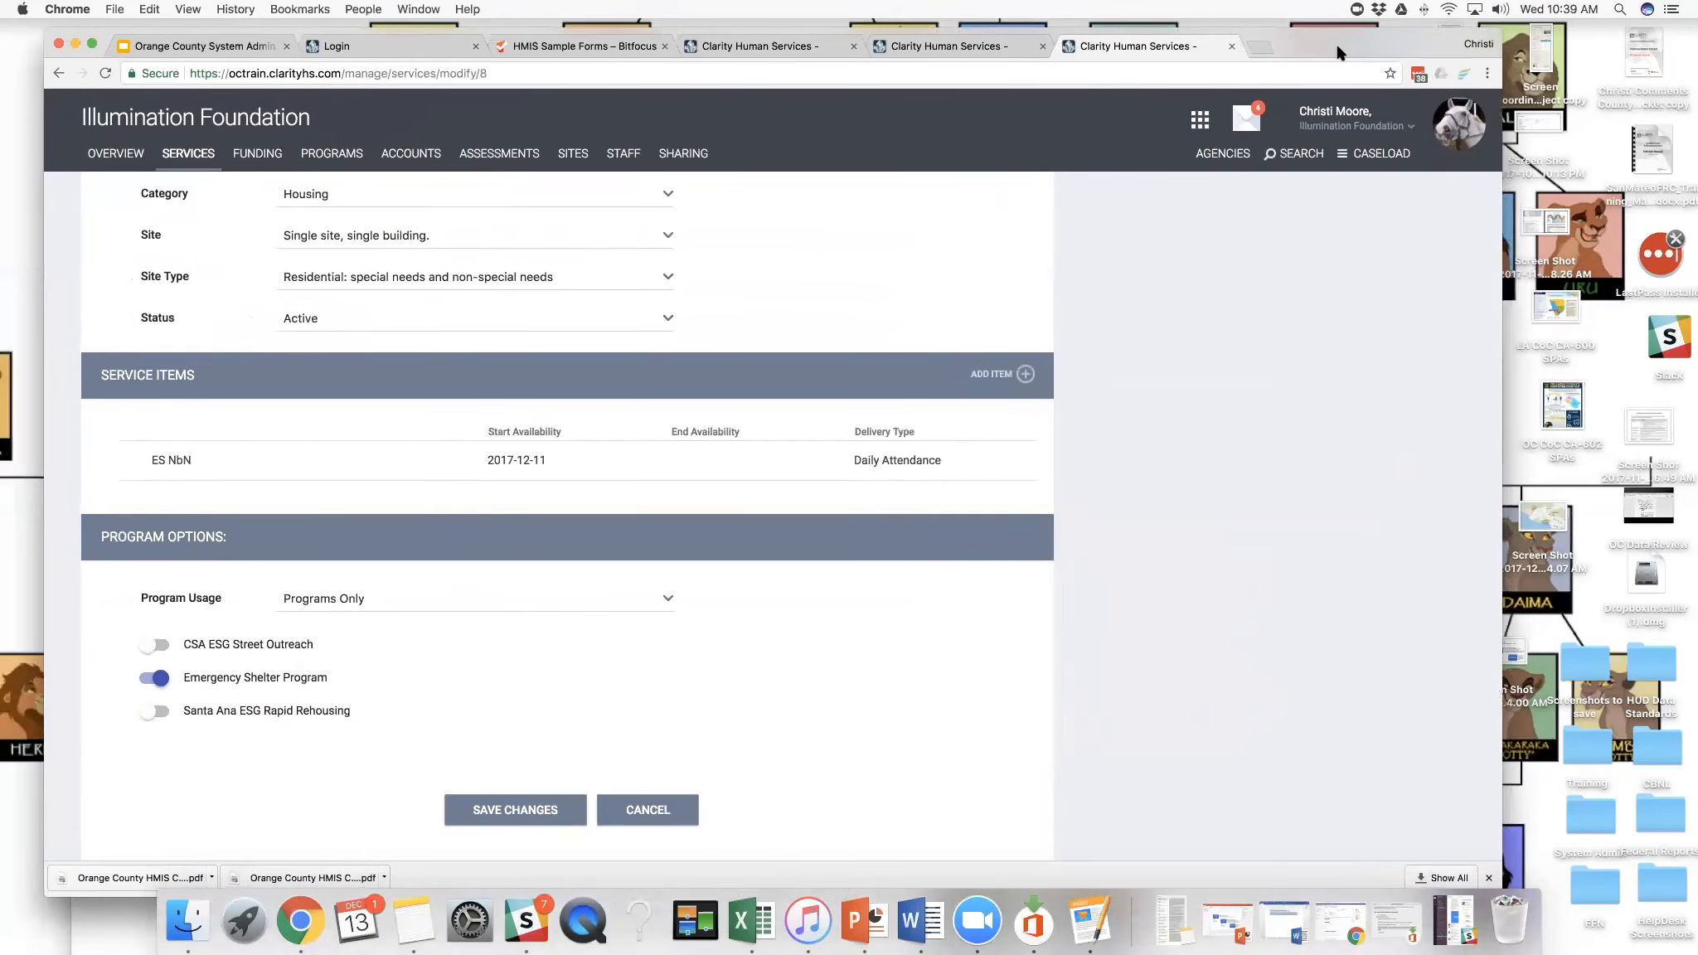
click(1200, 122)
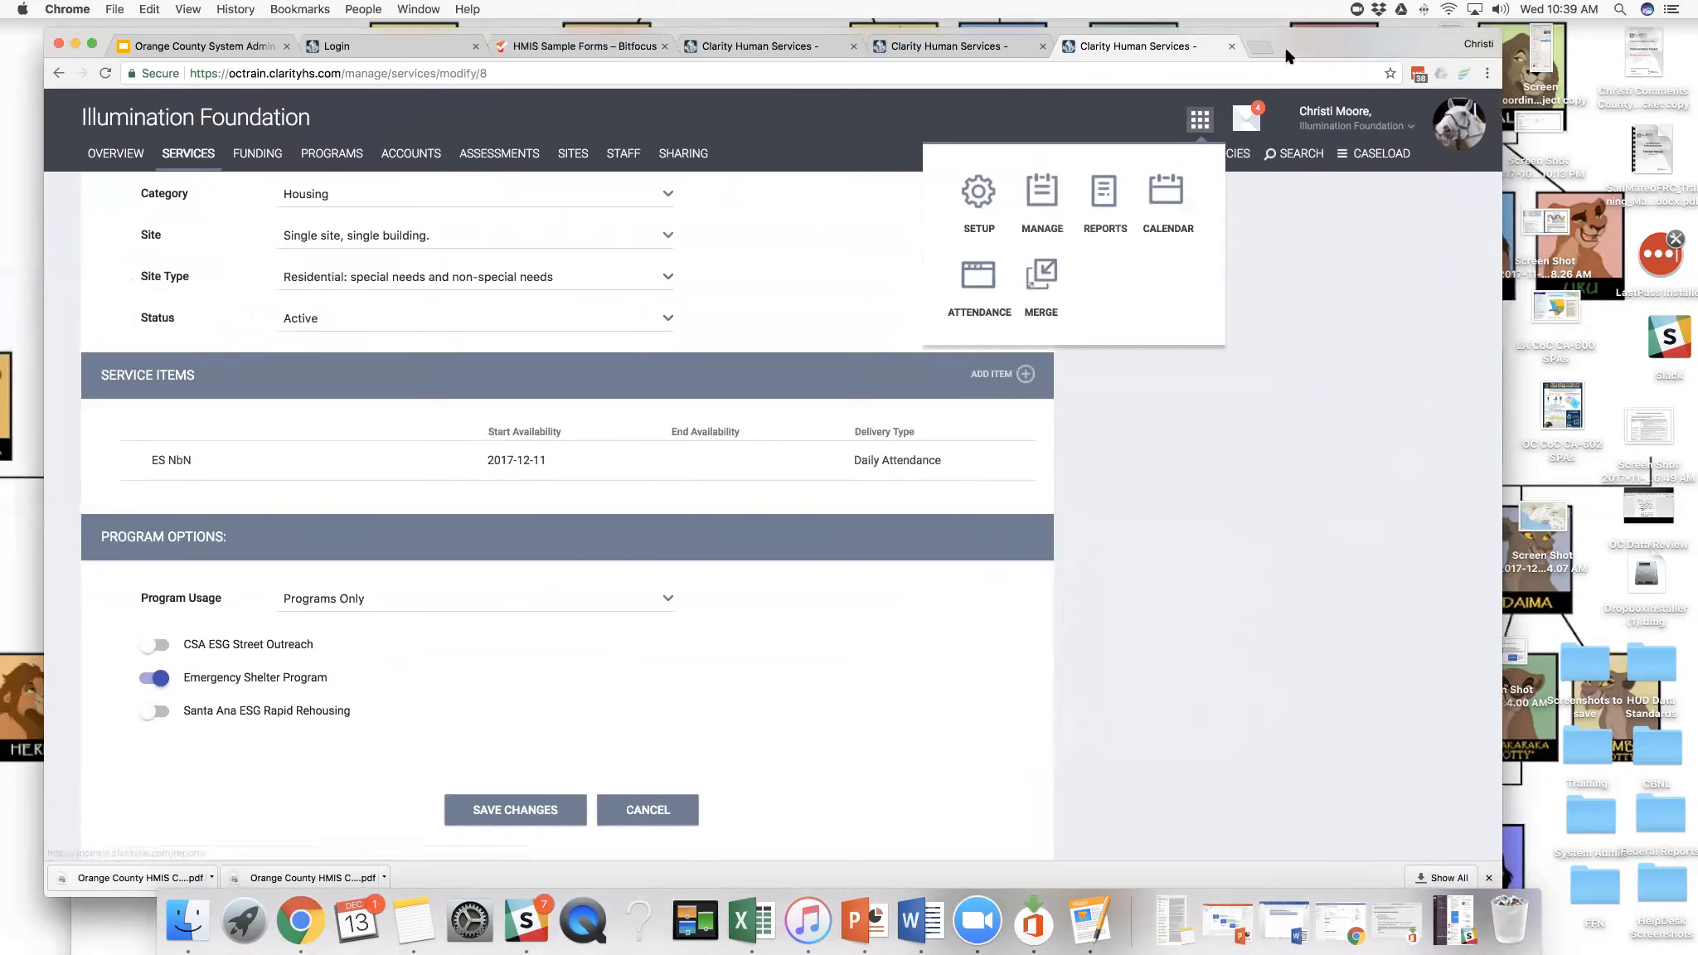
drag(1272, 53, 1229, 100)
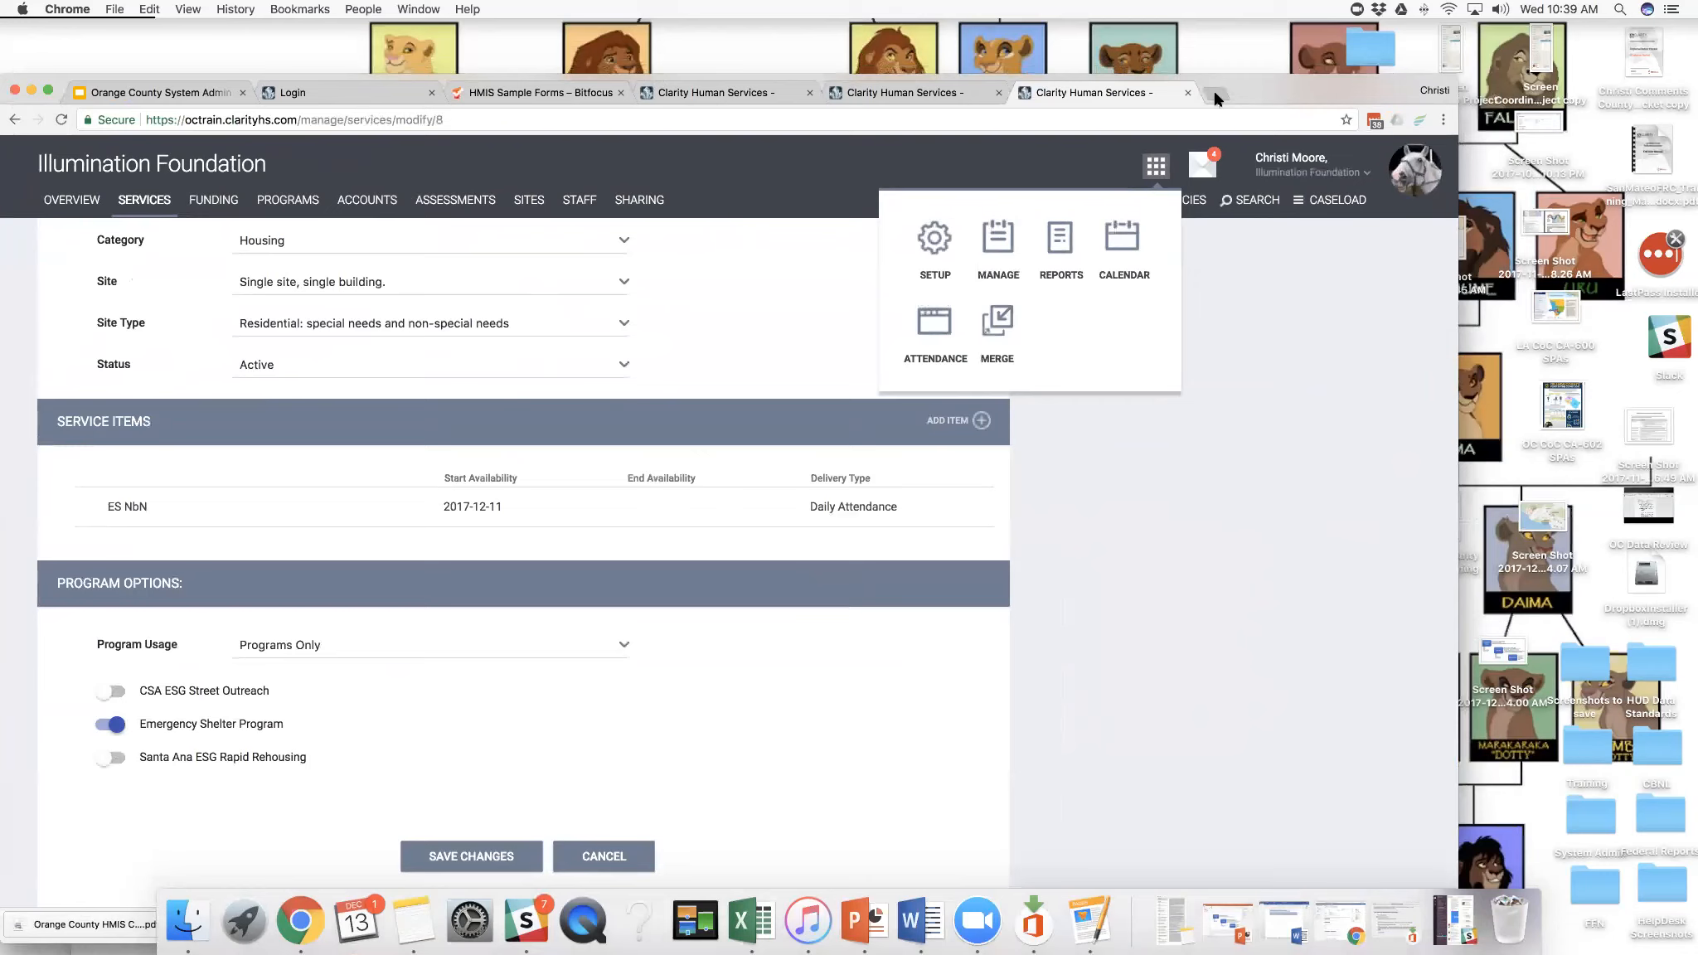
click(1215, 94)
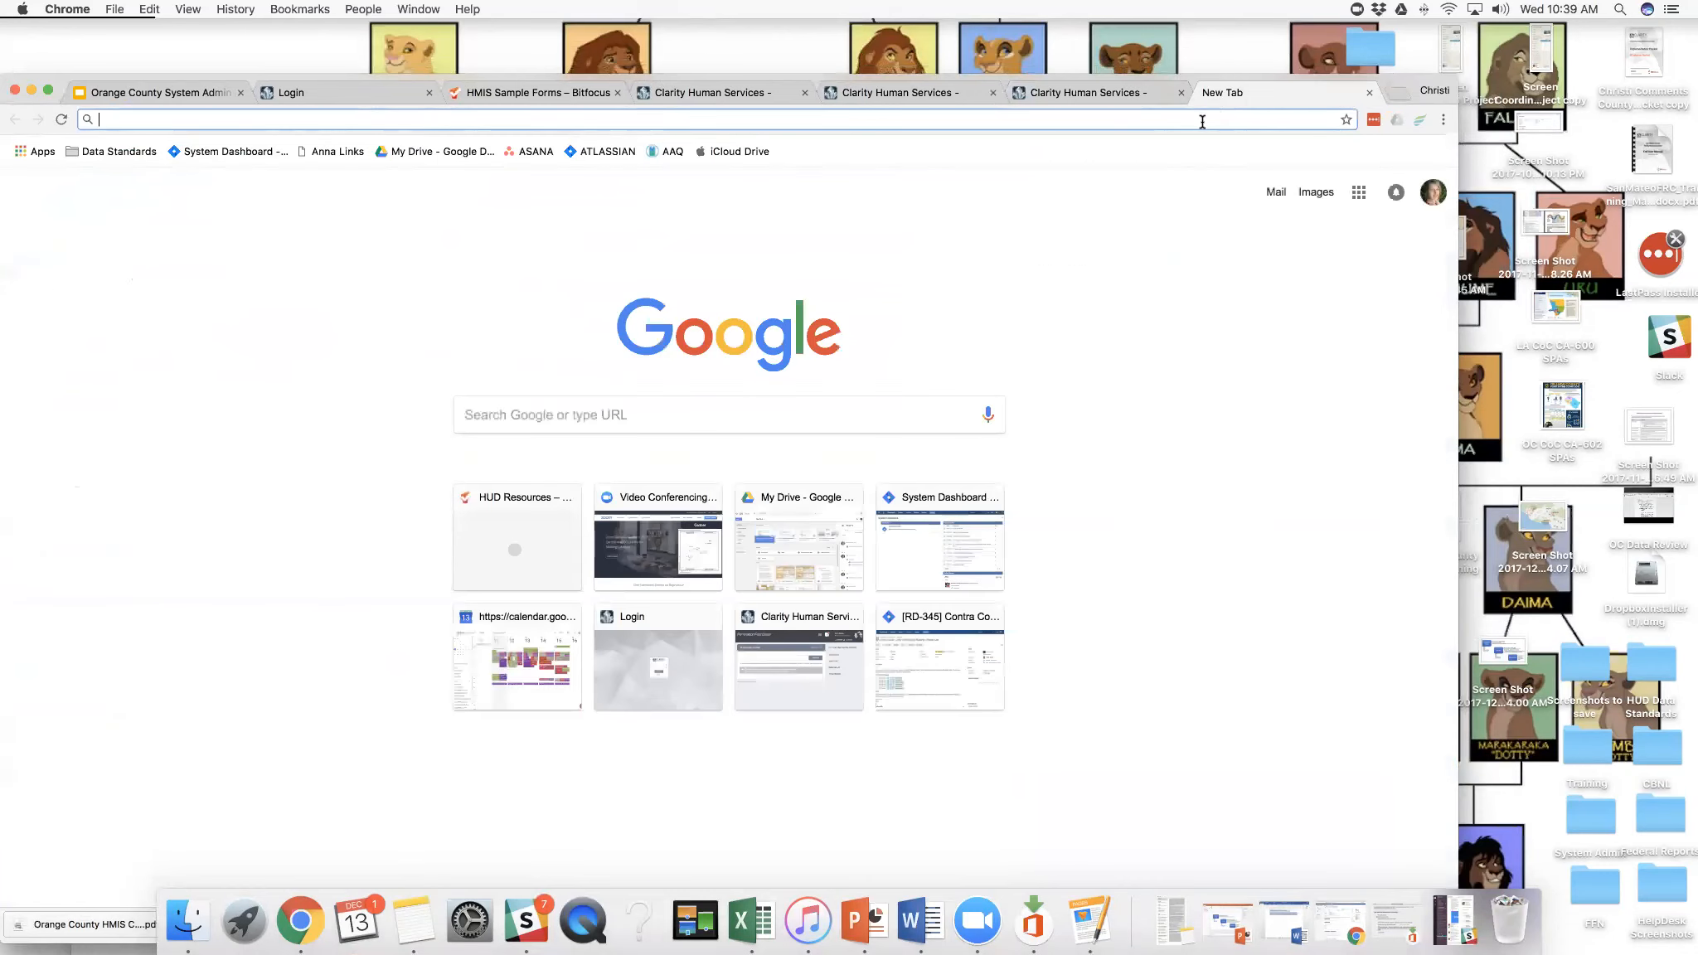
click(1144, 97)
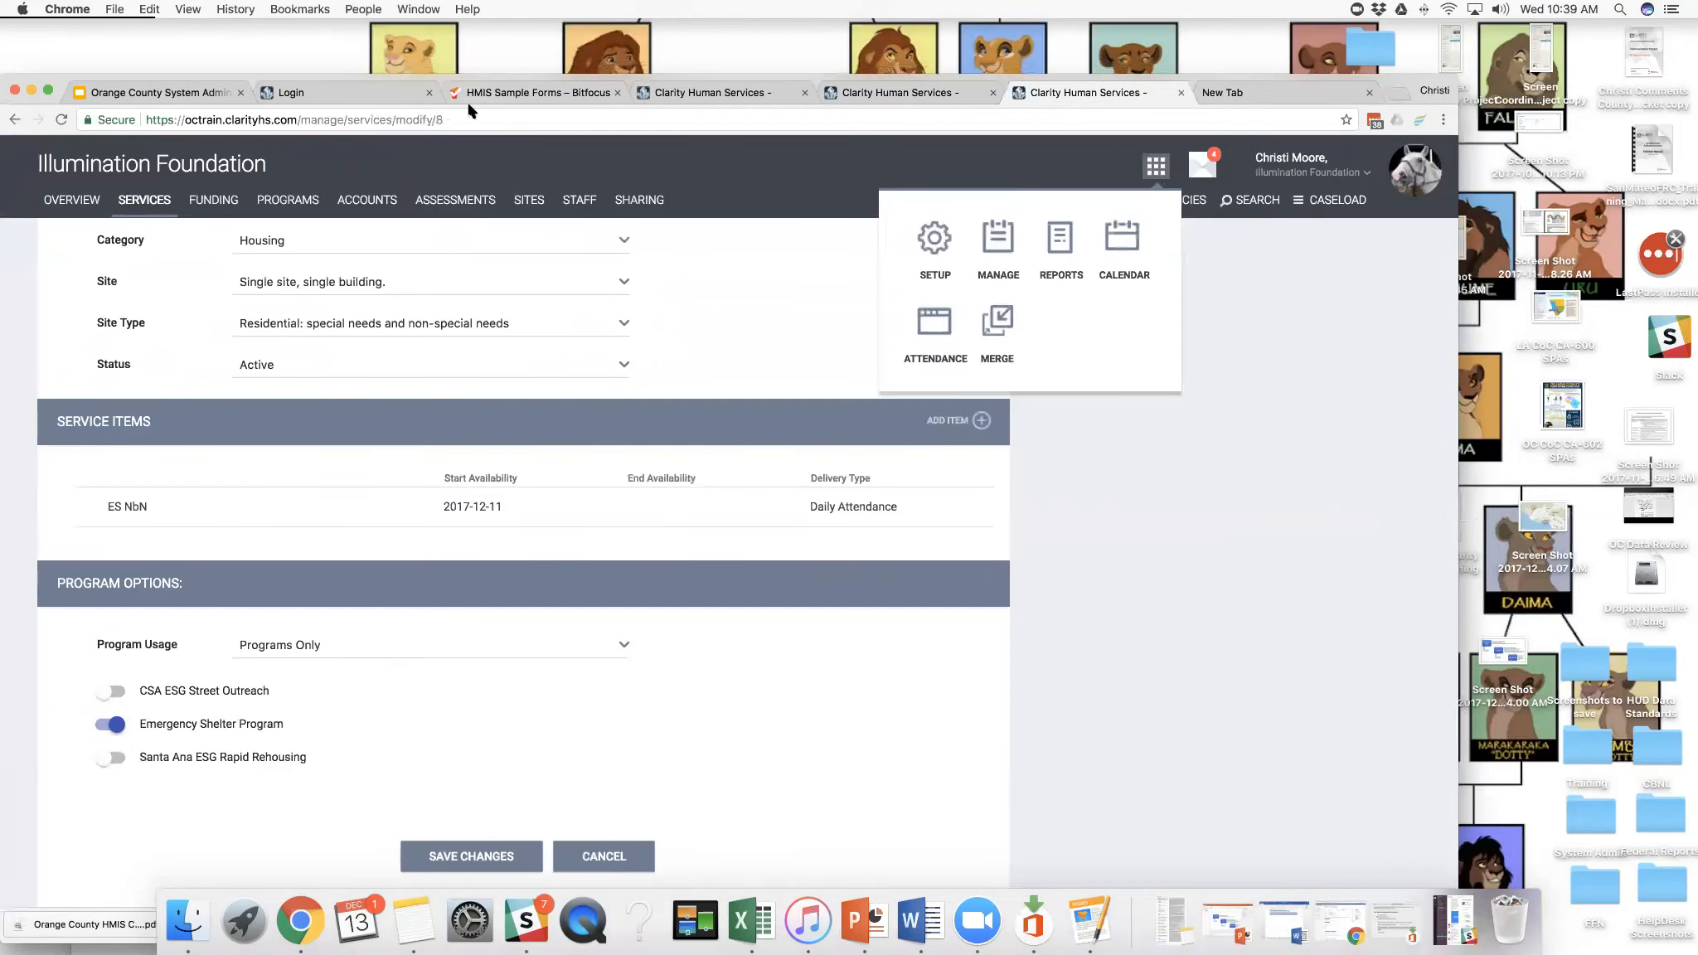
click(460, 118)
right_click(429, 122)
click(456, 150)
drag(1169, 83, 1091, 60)
click(1146, 72)
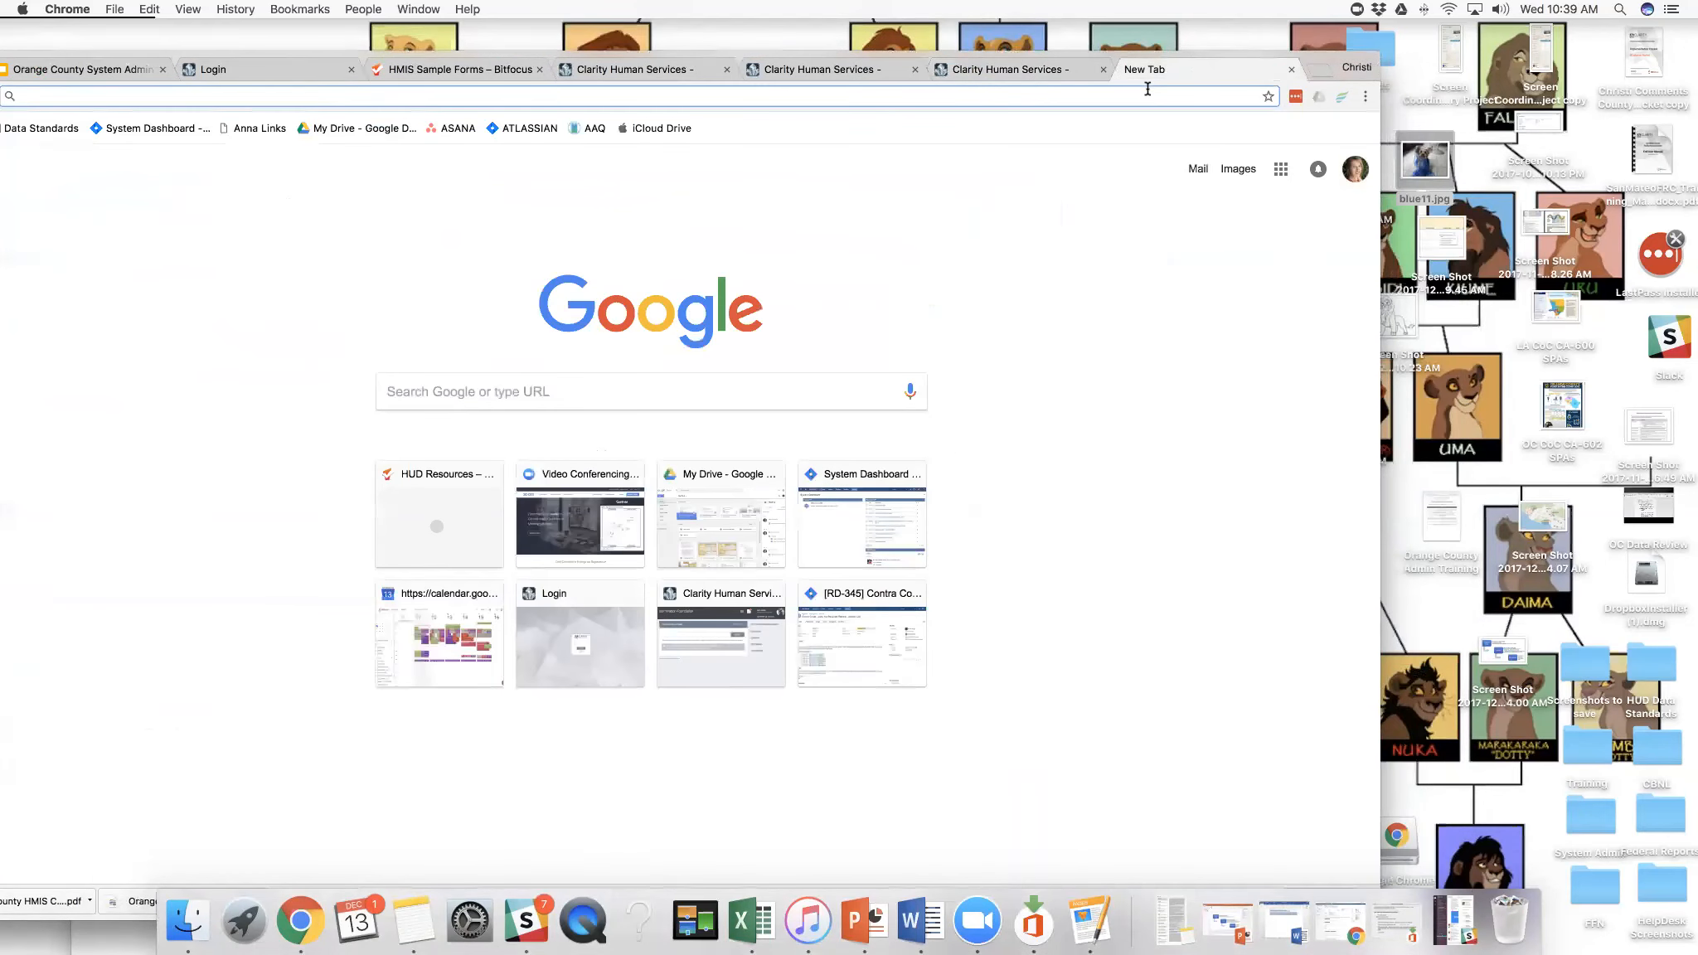
key(super+v)
key(Return)
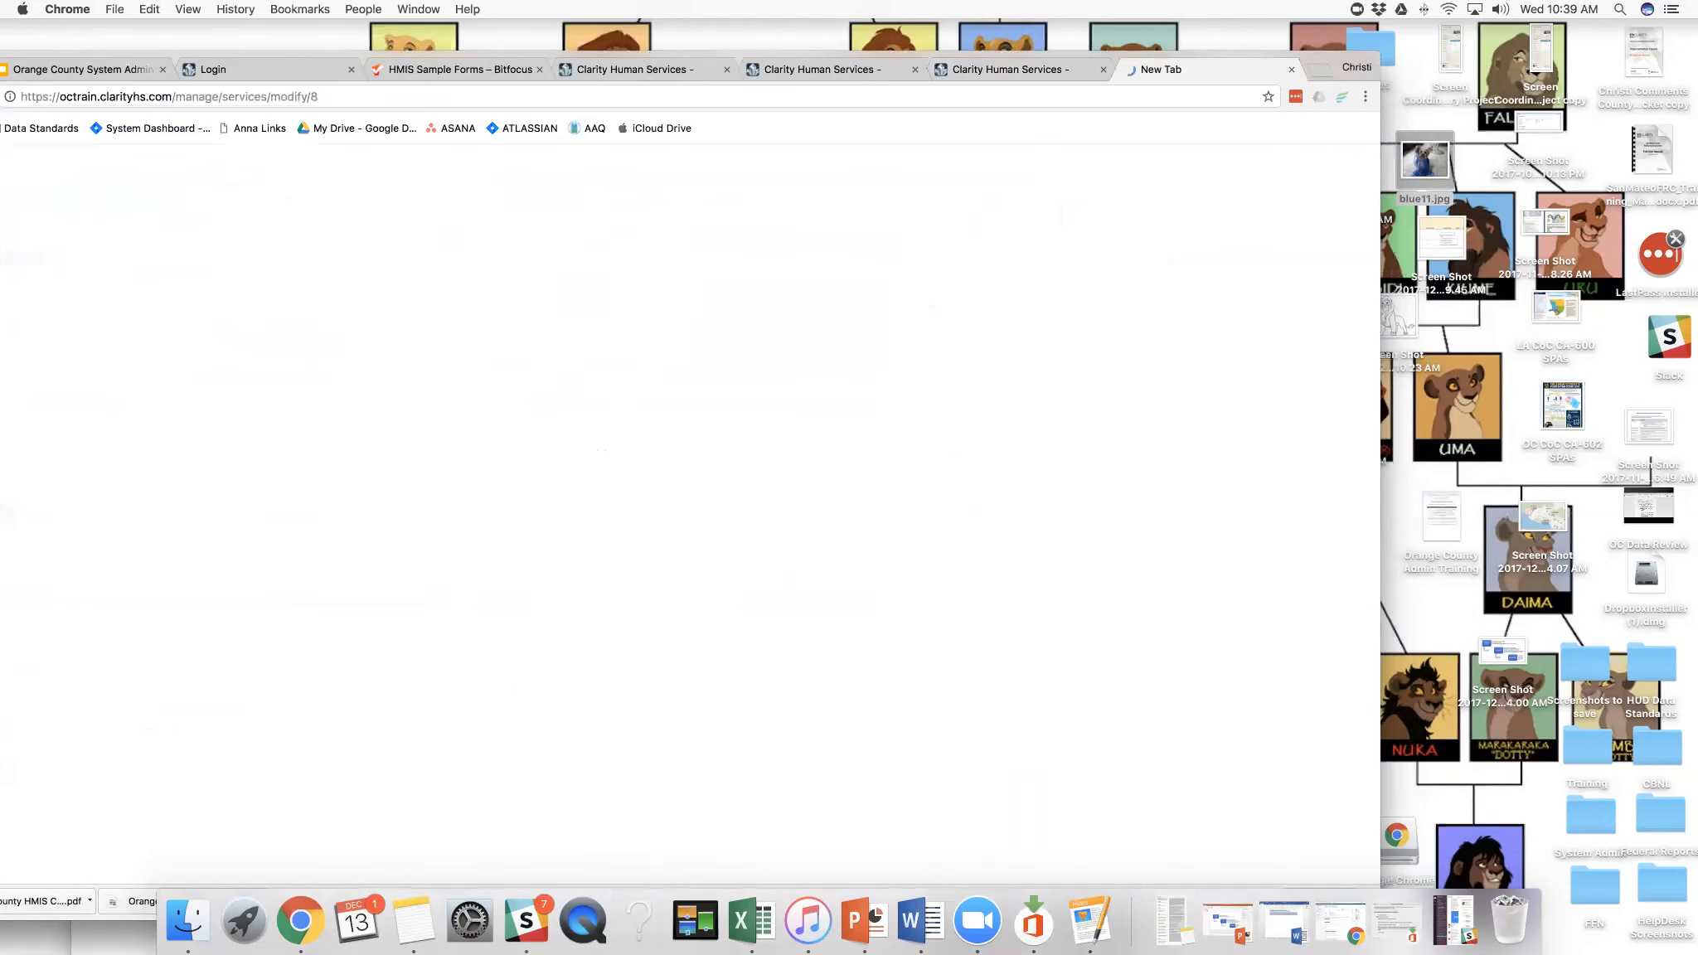
- Sign out of the administrator account in the new tab and sign in with the end user's username and account password
drag(1325, 65, 1269, 56)
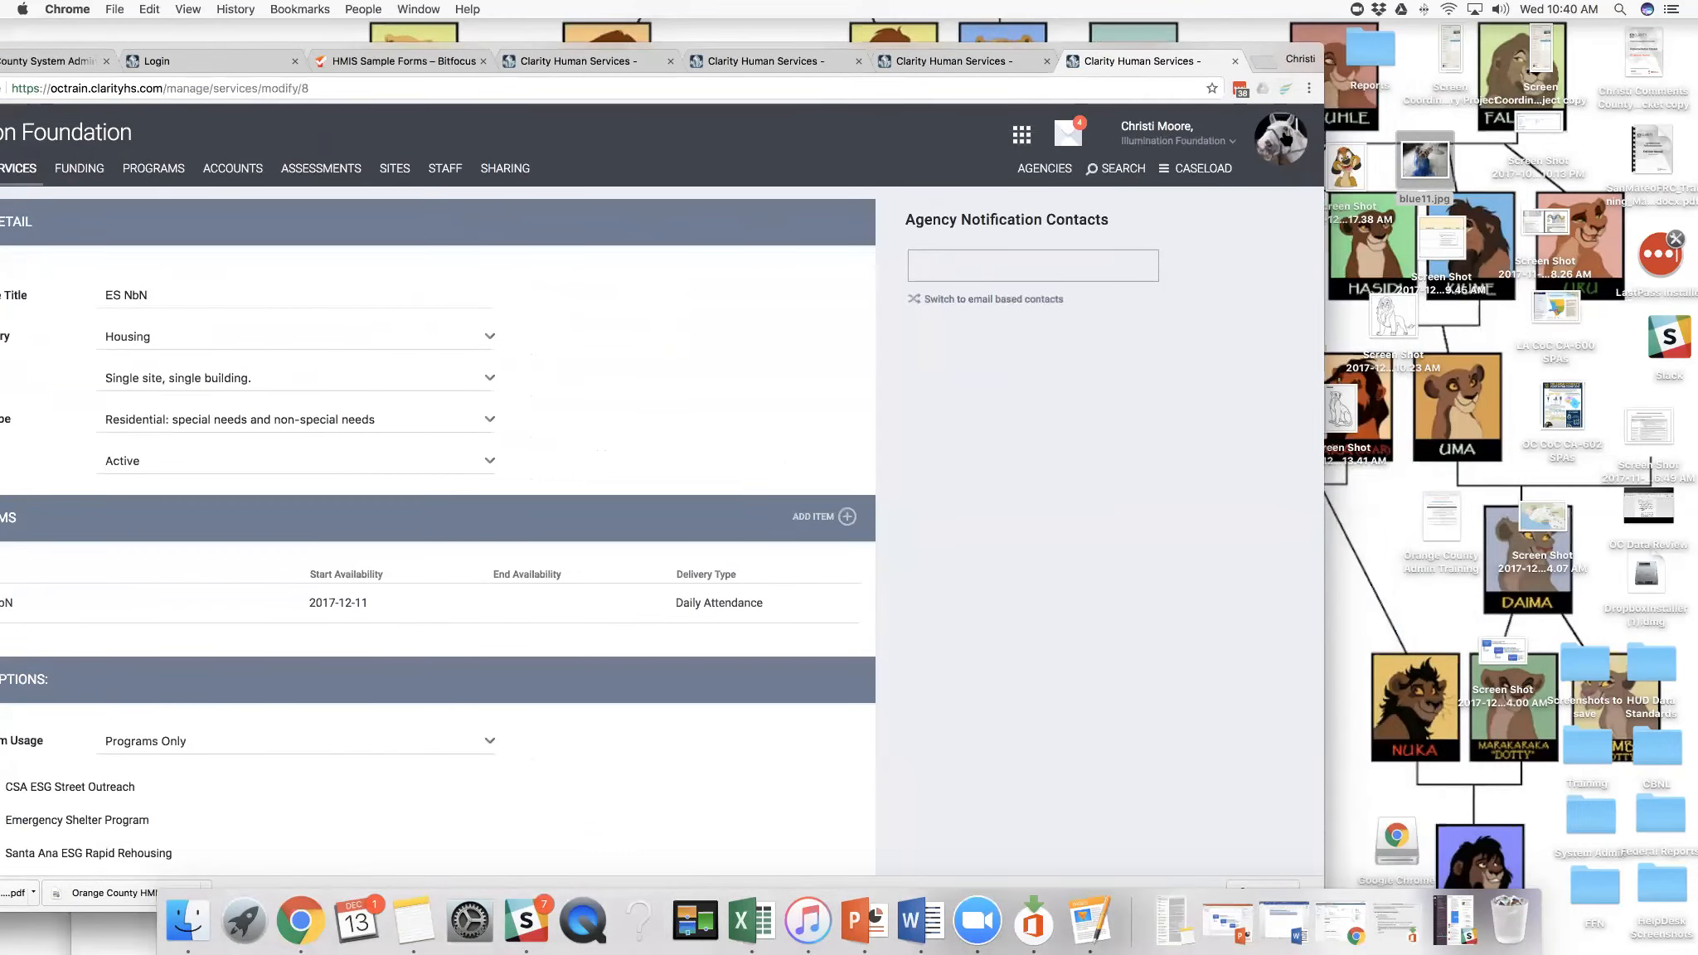
click(1283, 139)
click(1246, 319)
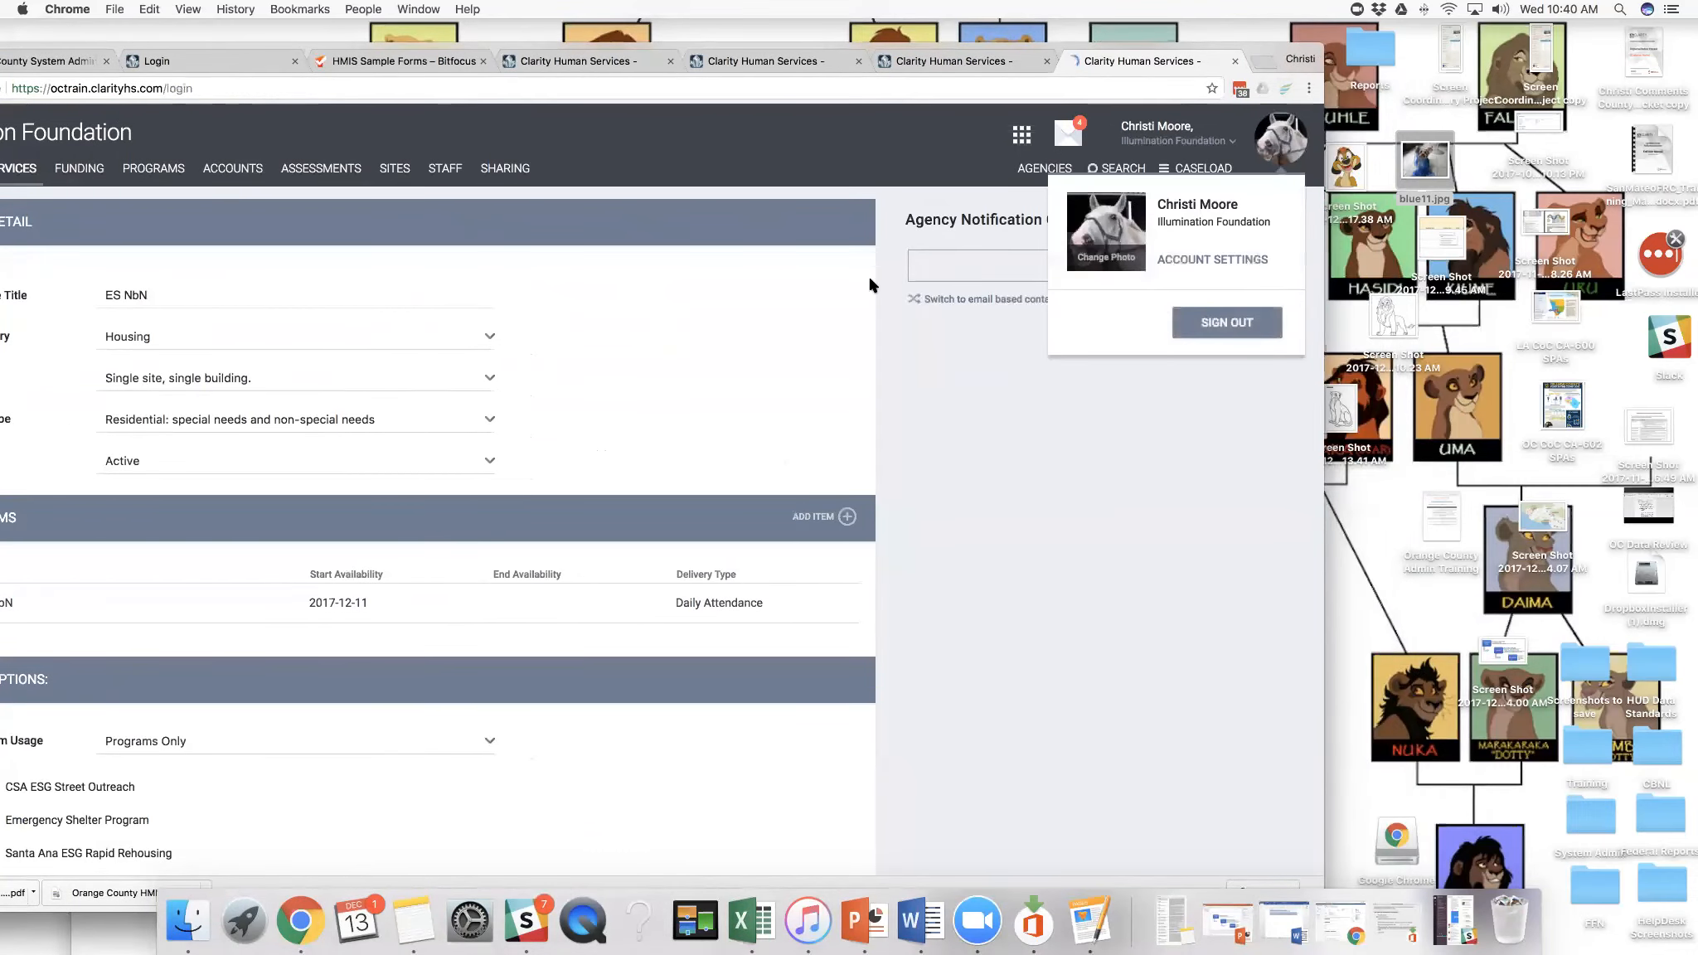
text(ocenduser)
double_click(280, 459)
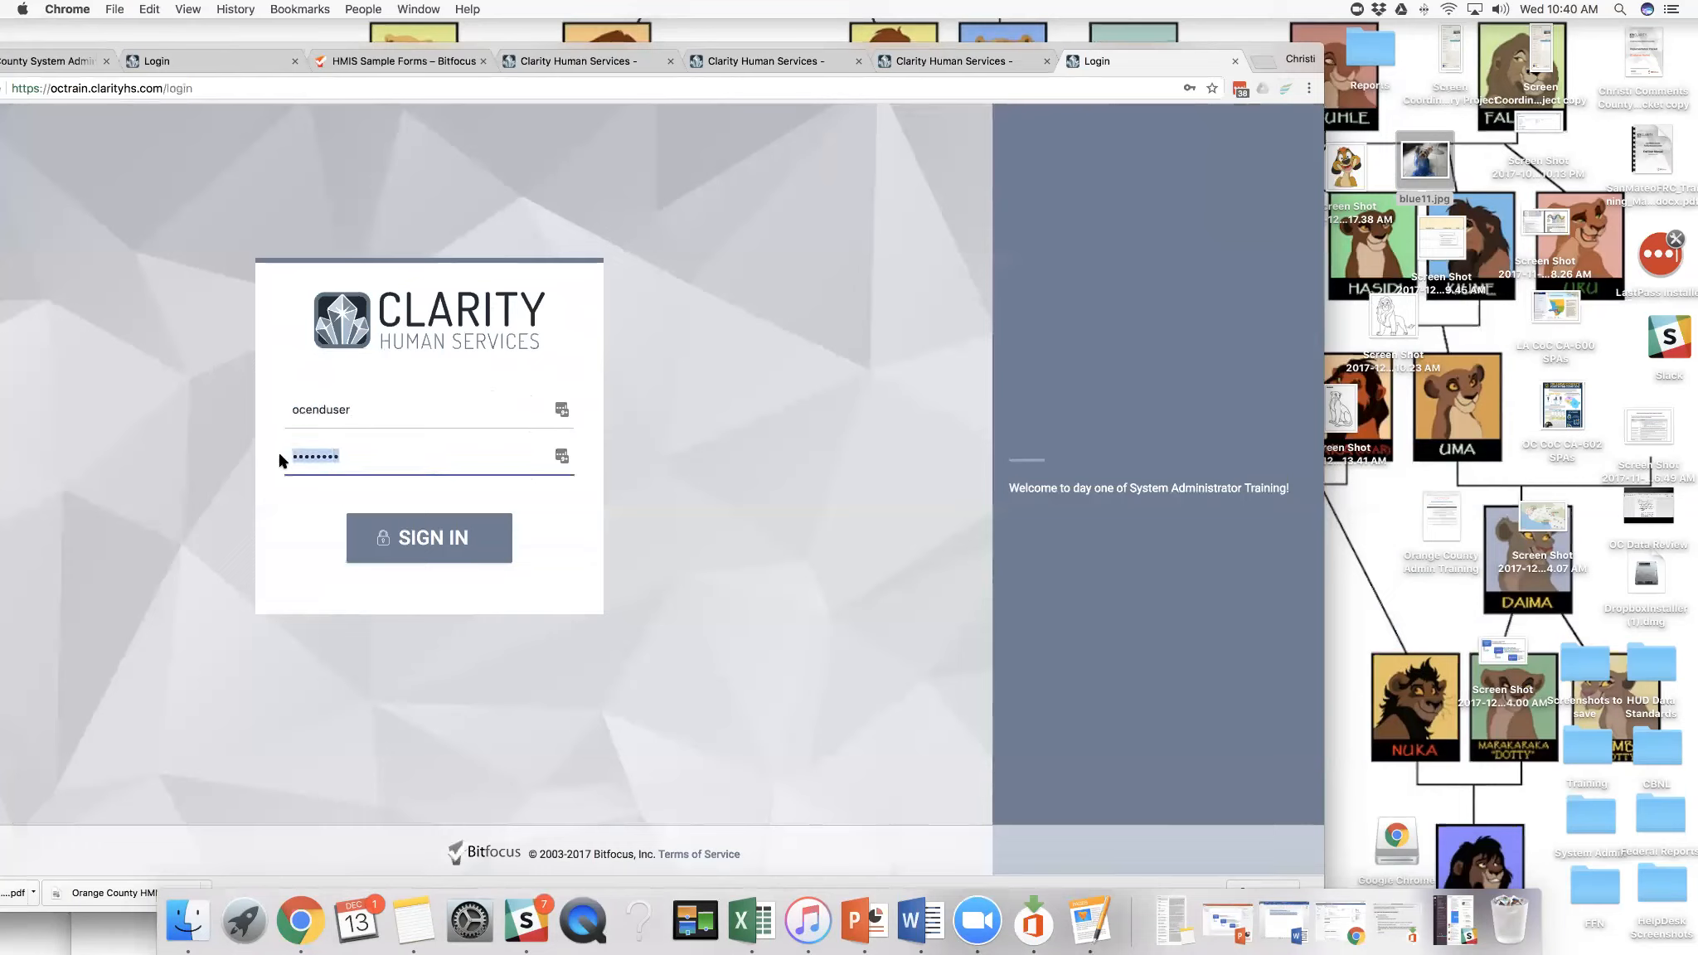
text(*********)
click(418, 531)
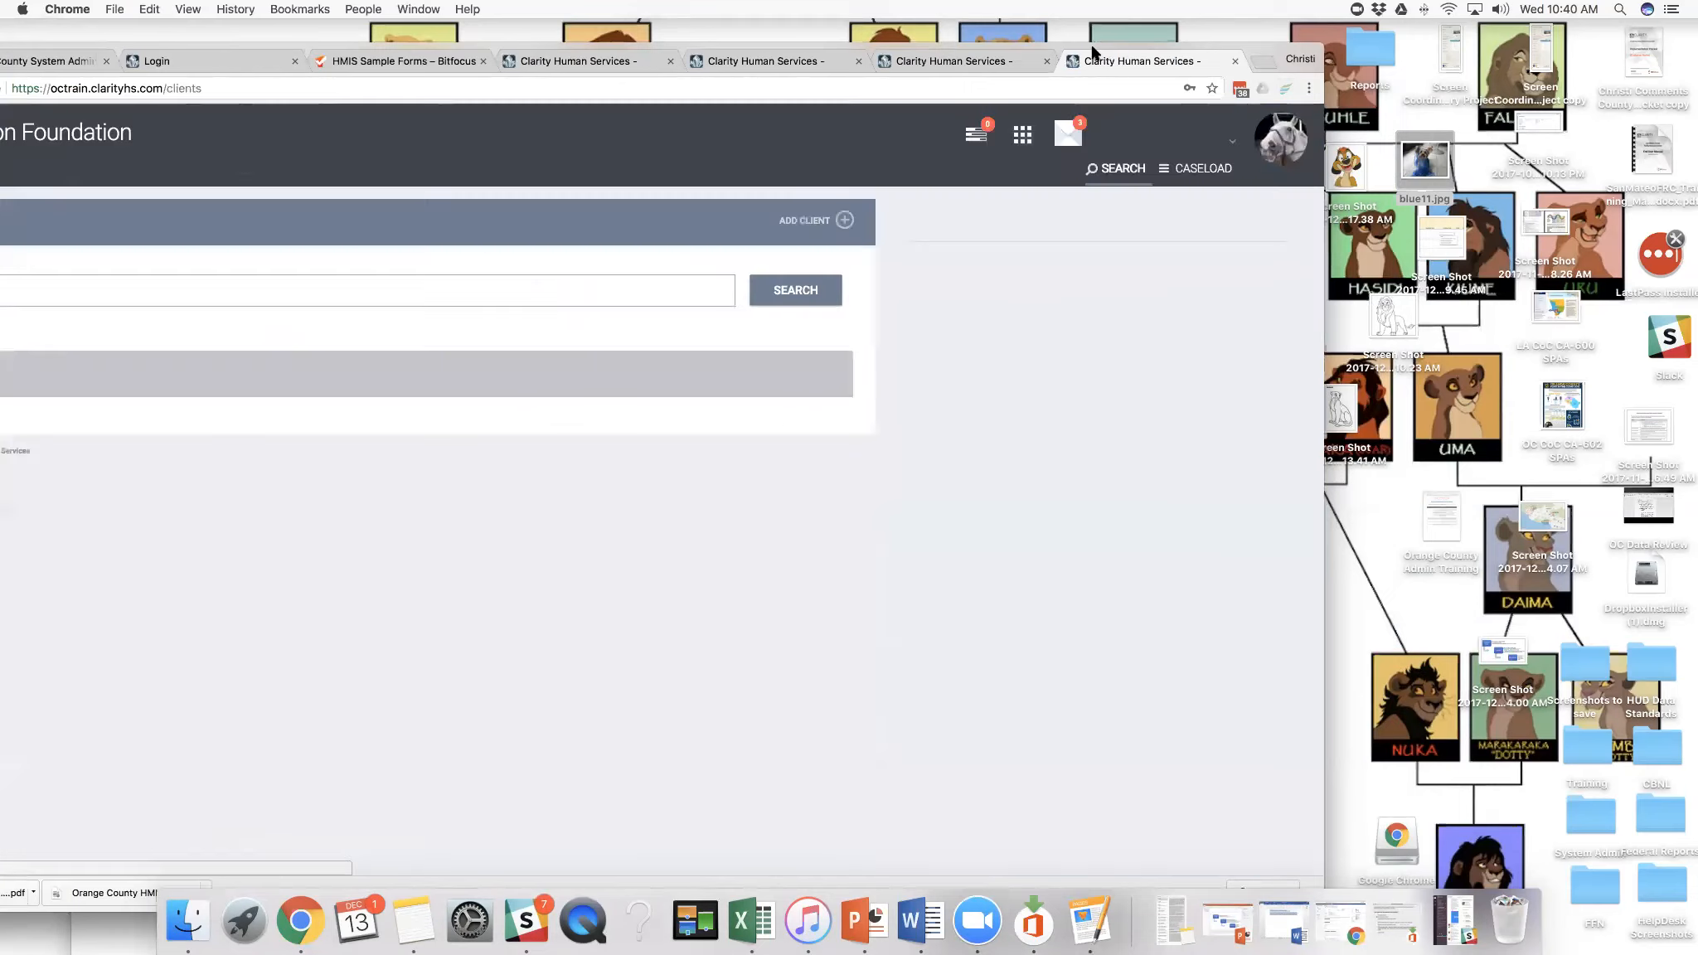
- Open the first recently accessed client's profile and display the modules available to the end user
mouse_move(1091, 45)
mouse_down()
mouse_move(1285, 41)
mouse_move(1113, 46)
mouse_up()
click(1240, 226)
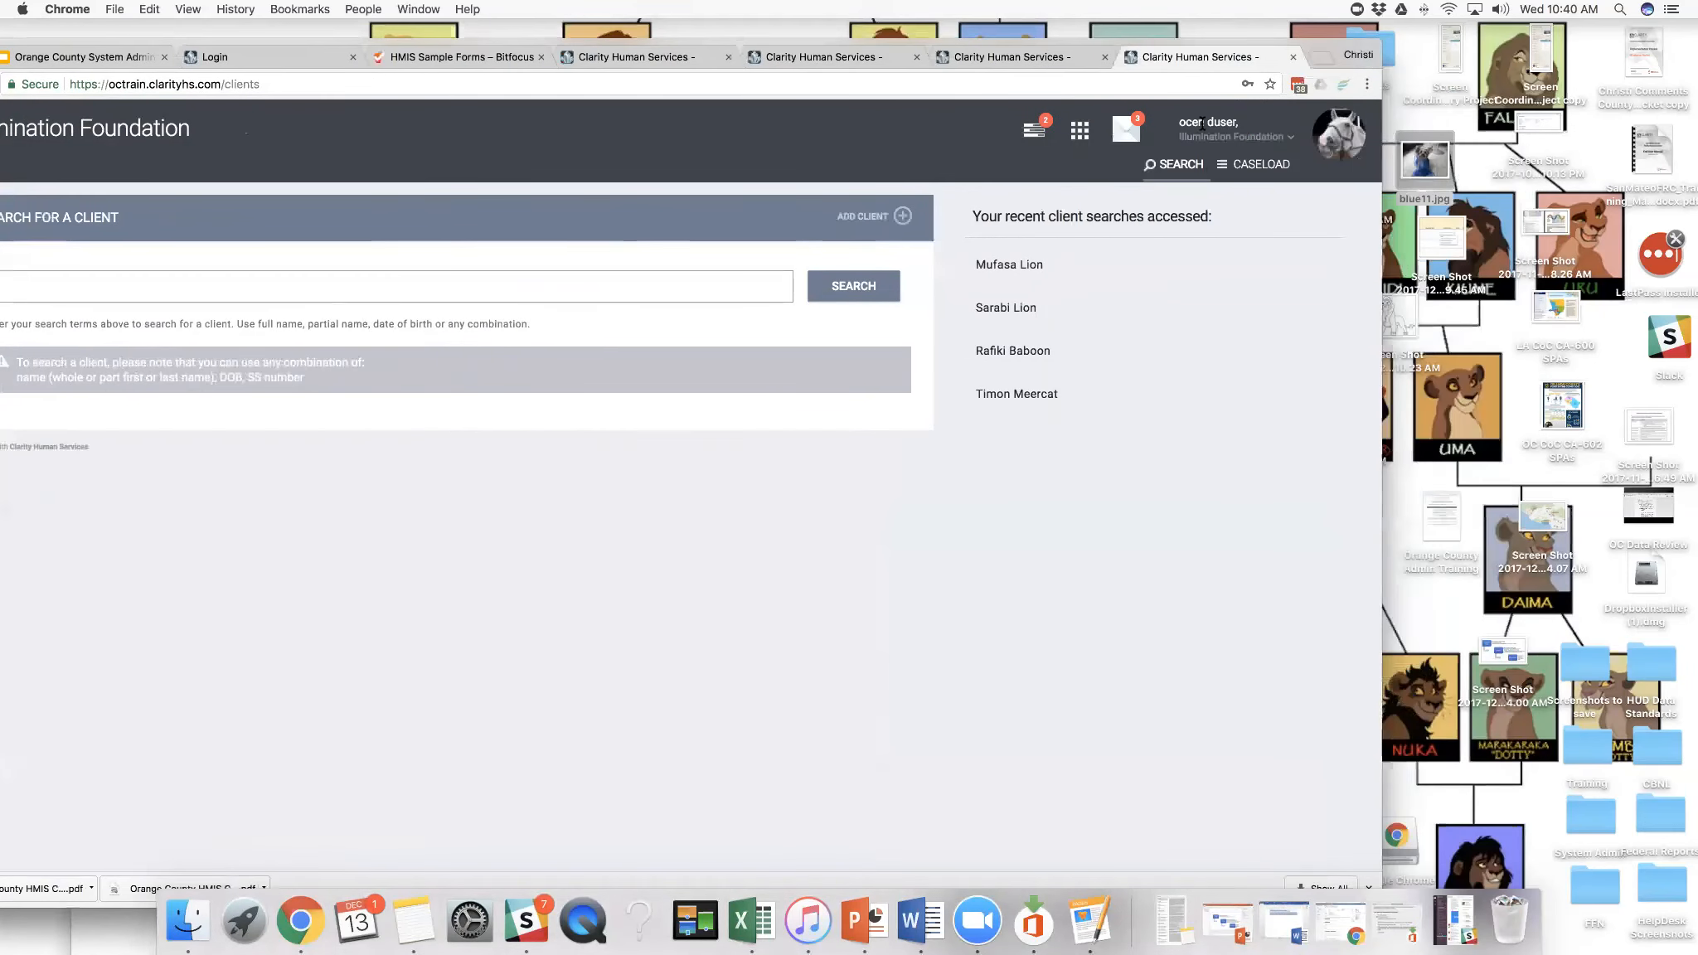
click(988, 266)
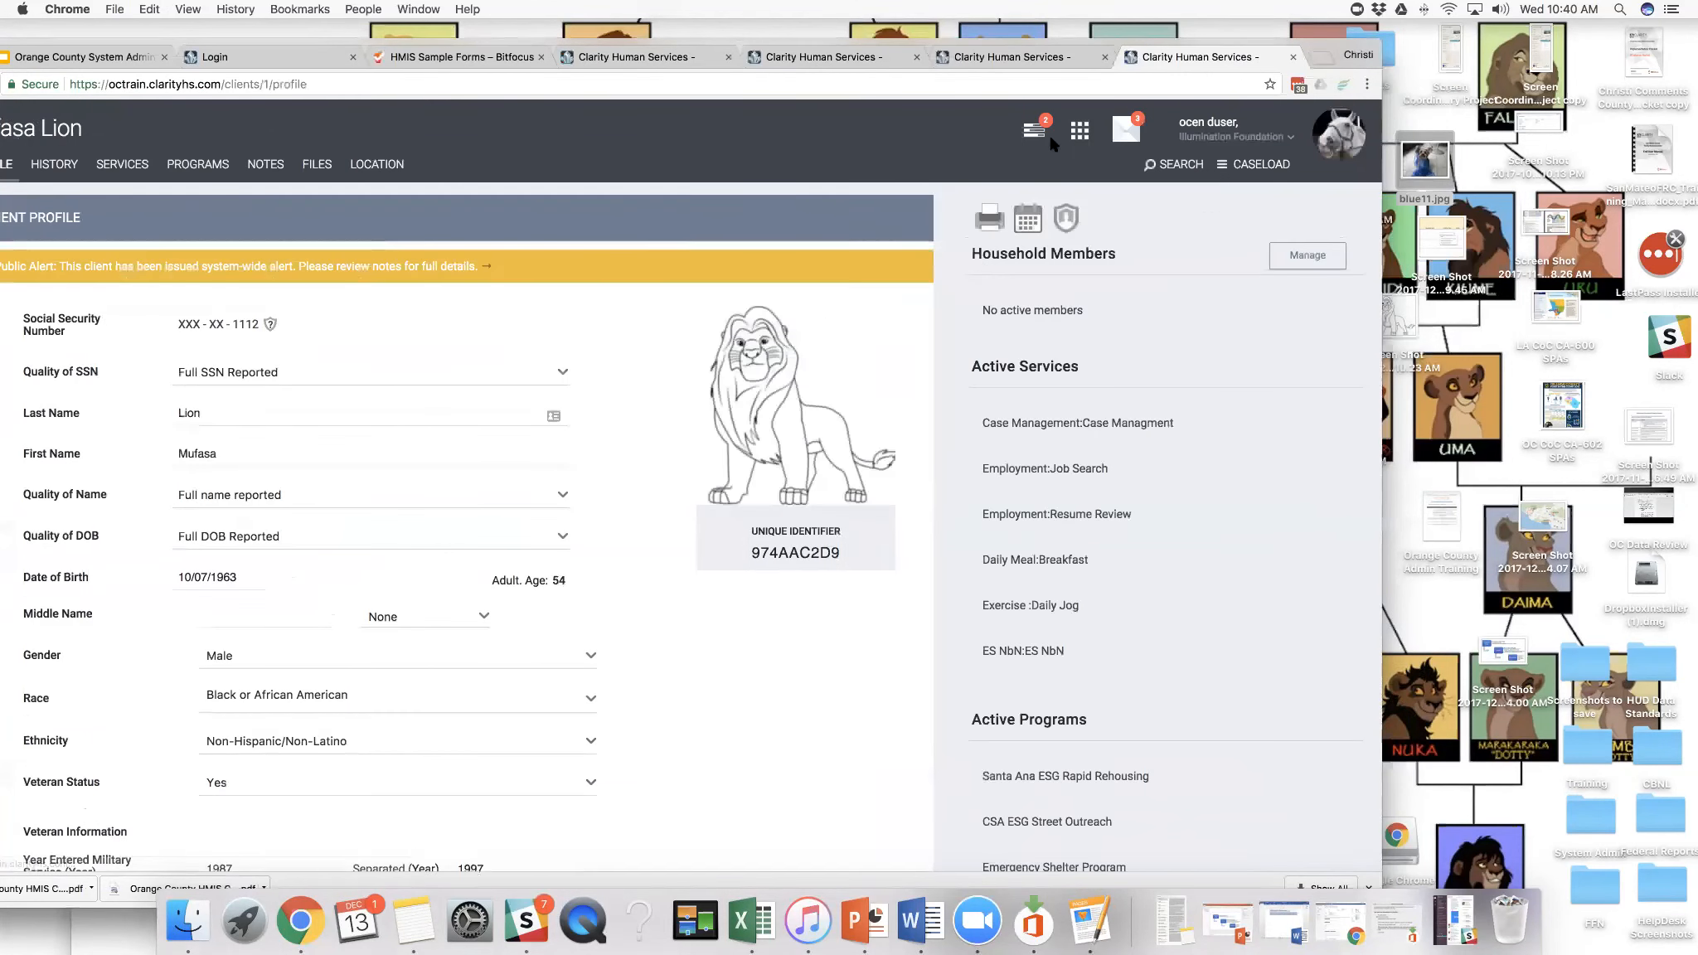
click(1079, 130)
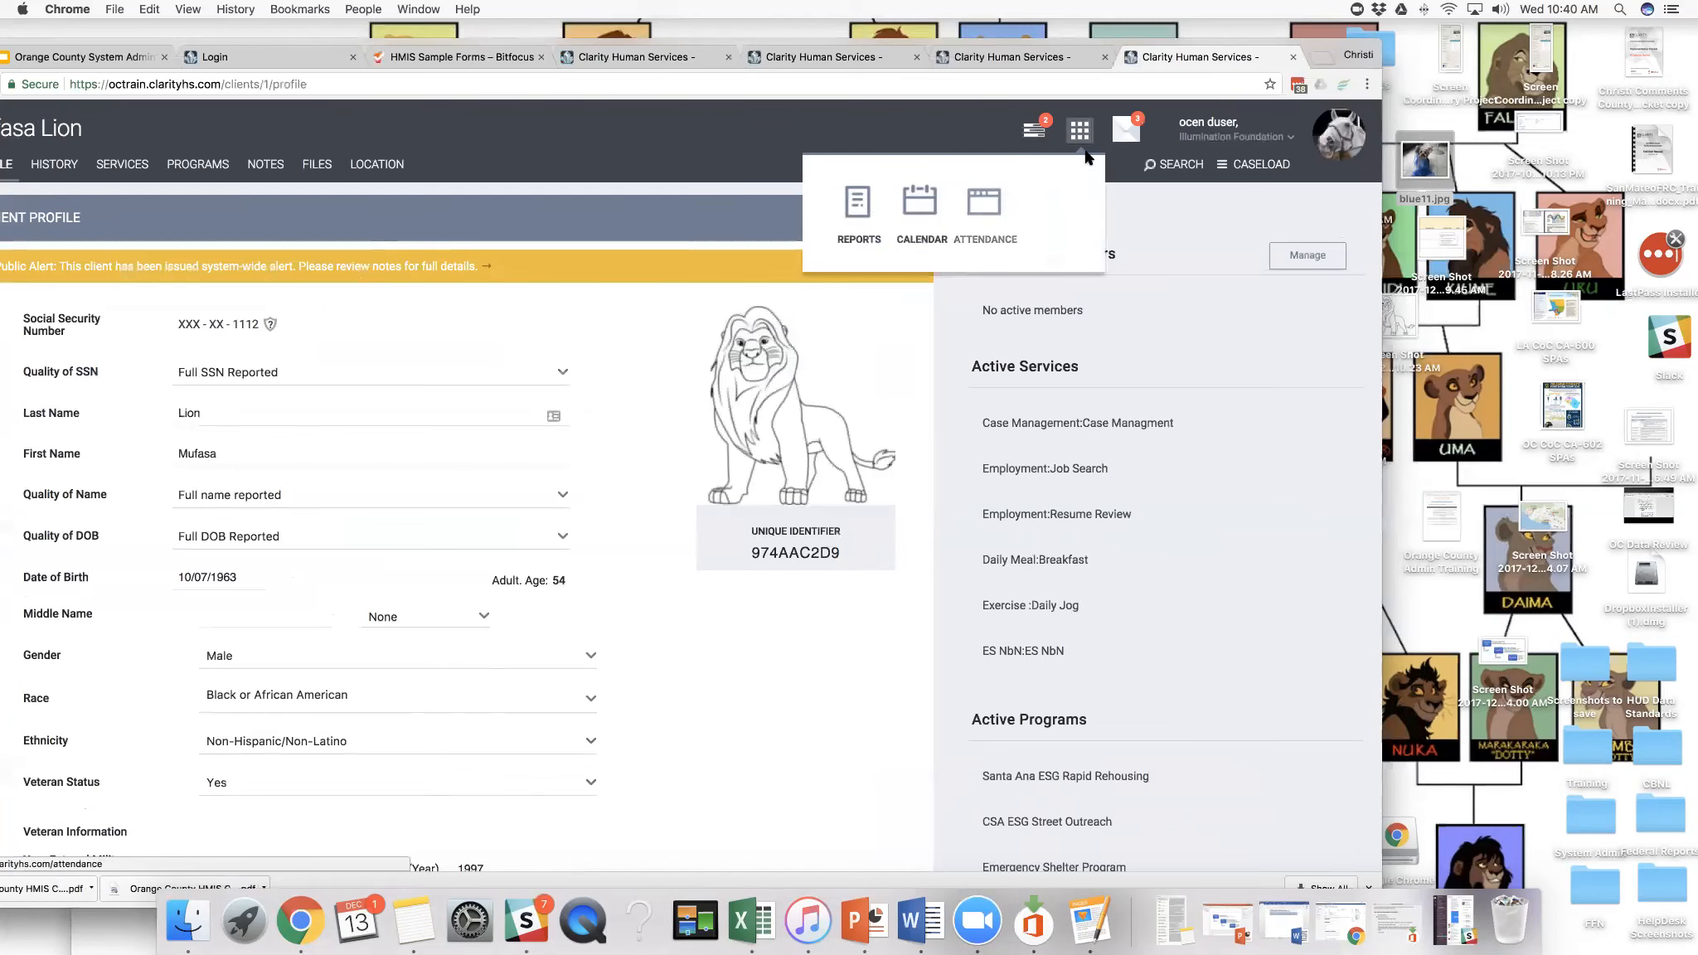
drag(1115, 48, 1163, 41)
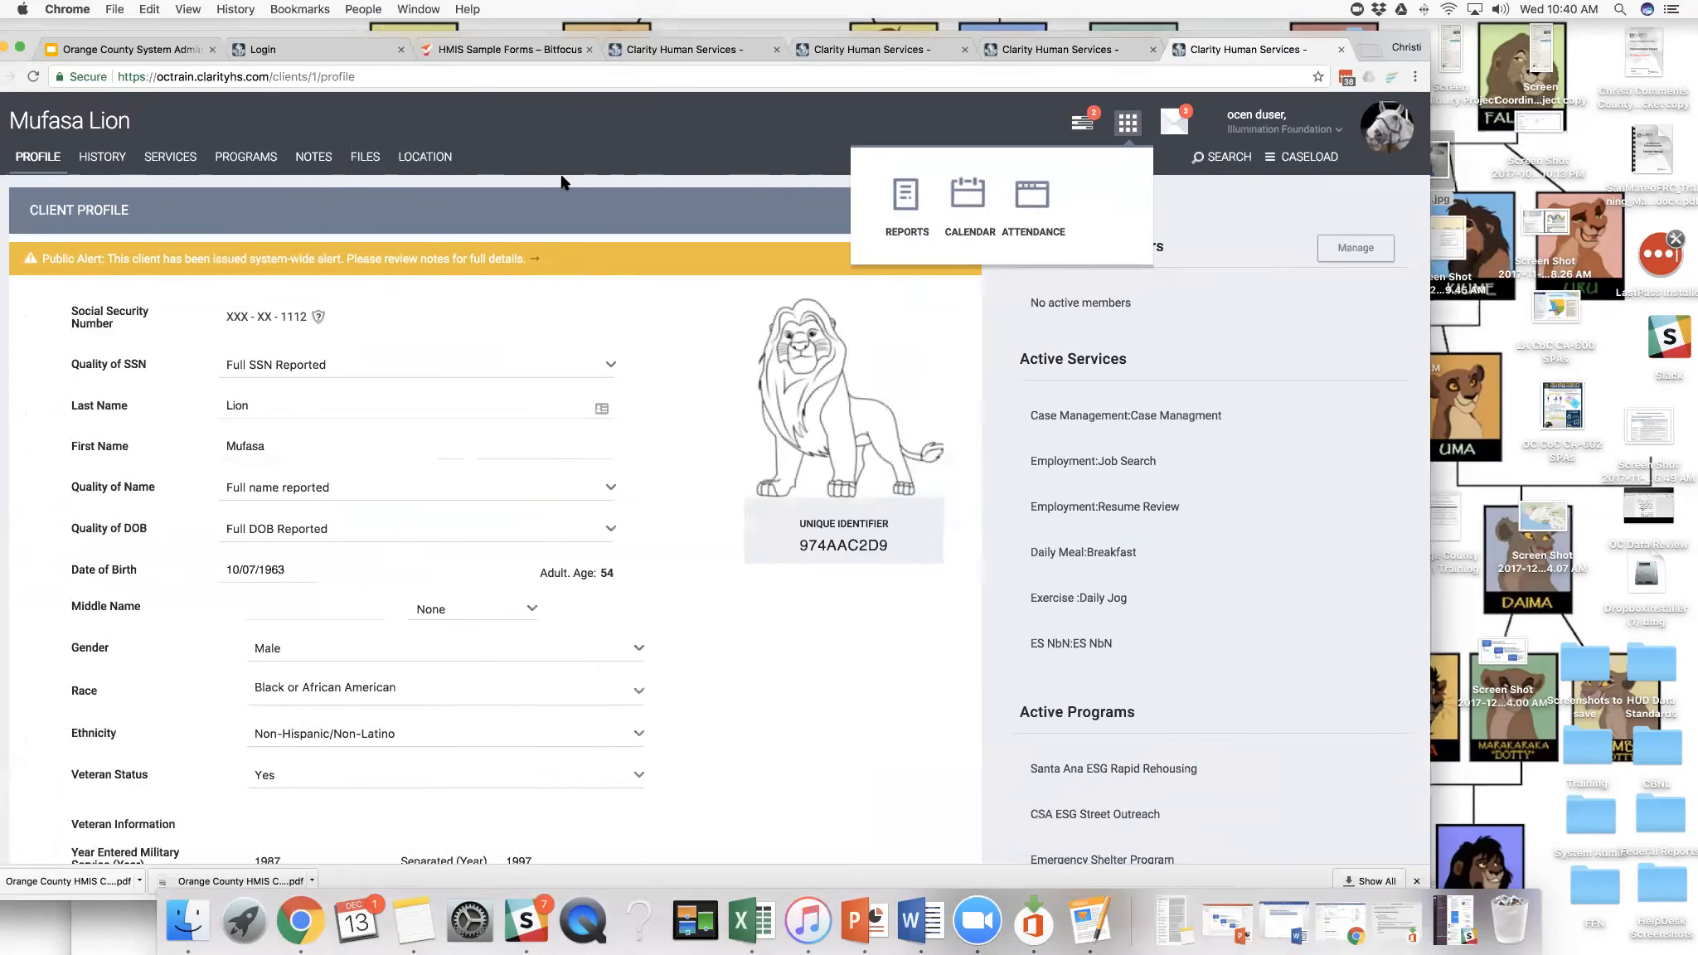
- Open the client's services and expand the Exercise service with its Daily Jog item
click(190, 159)
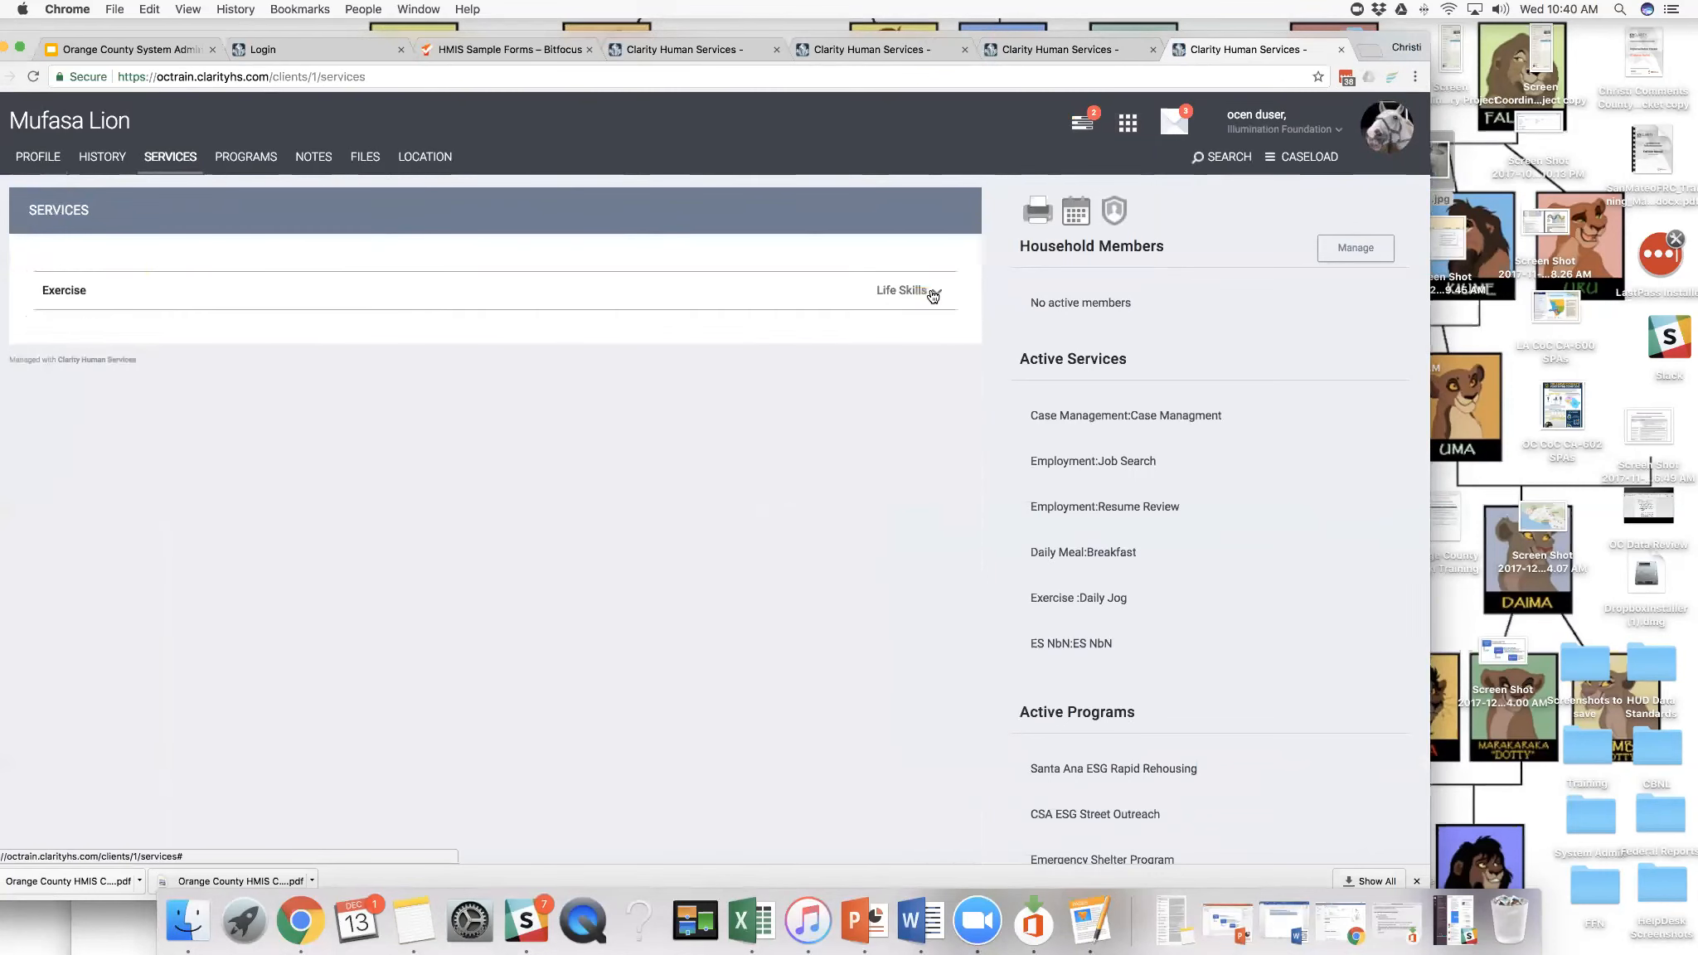
click(933, 295)
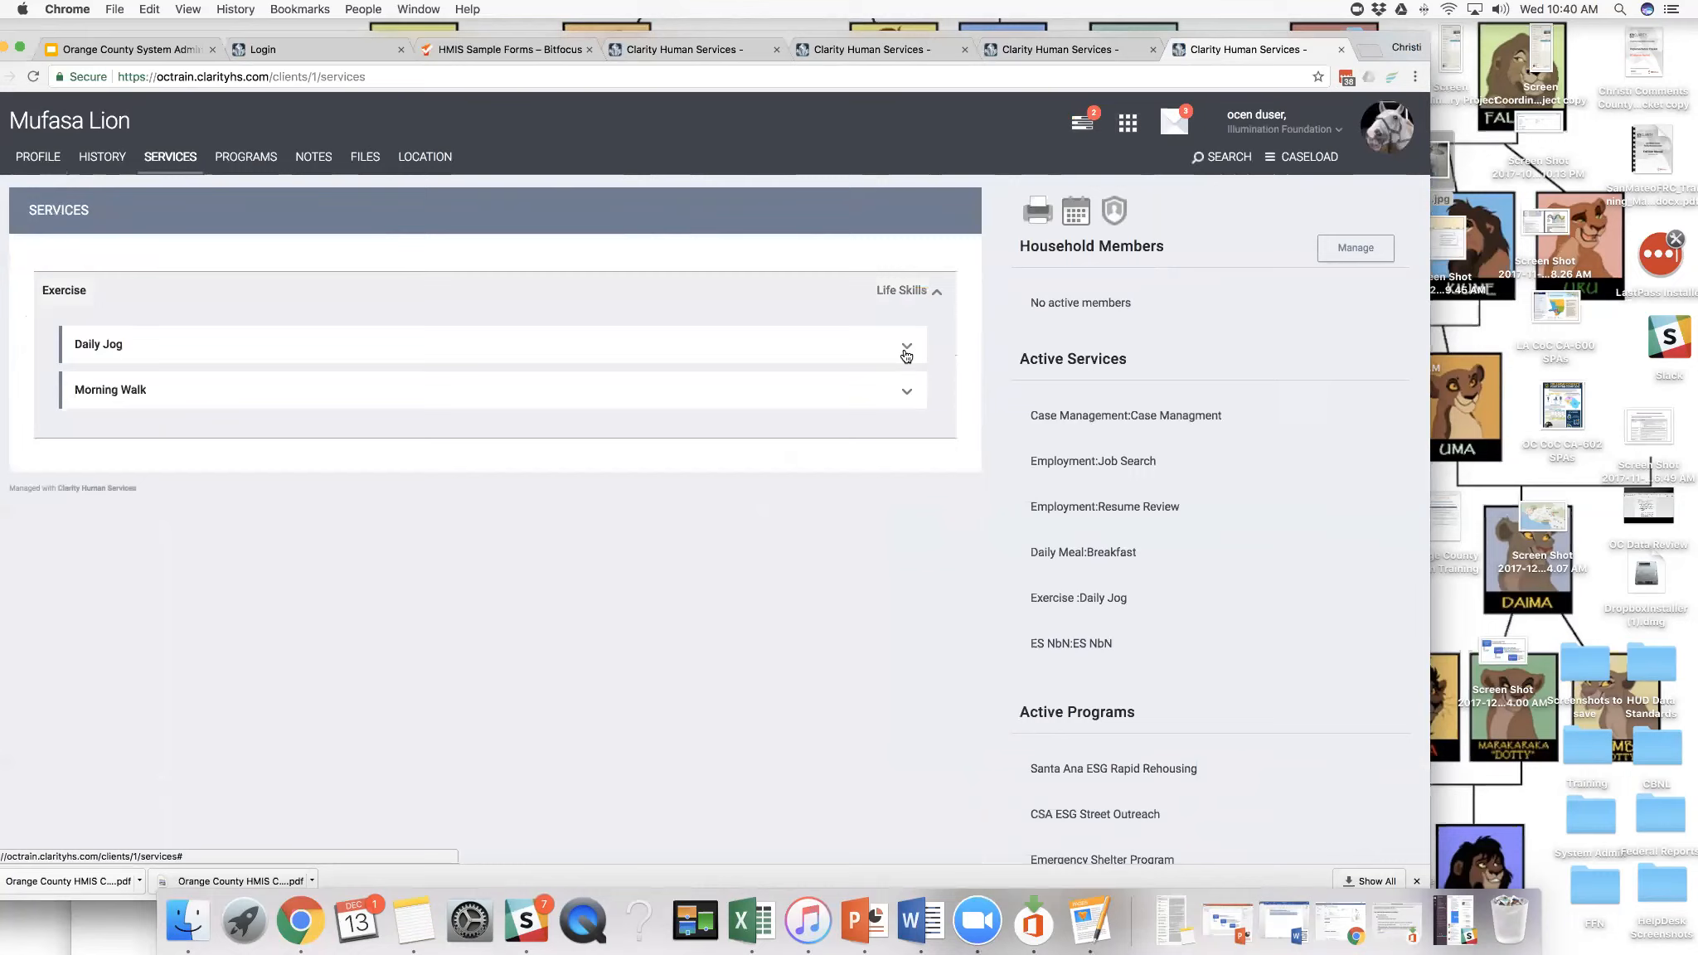
click(907, 347)
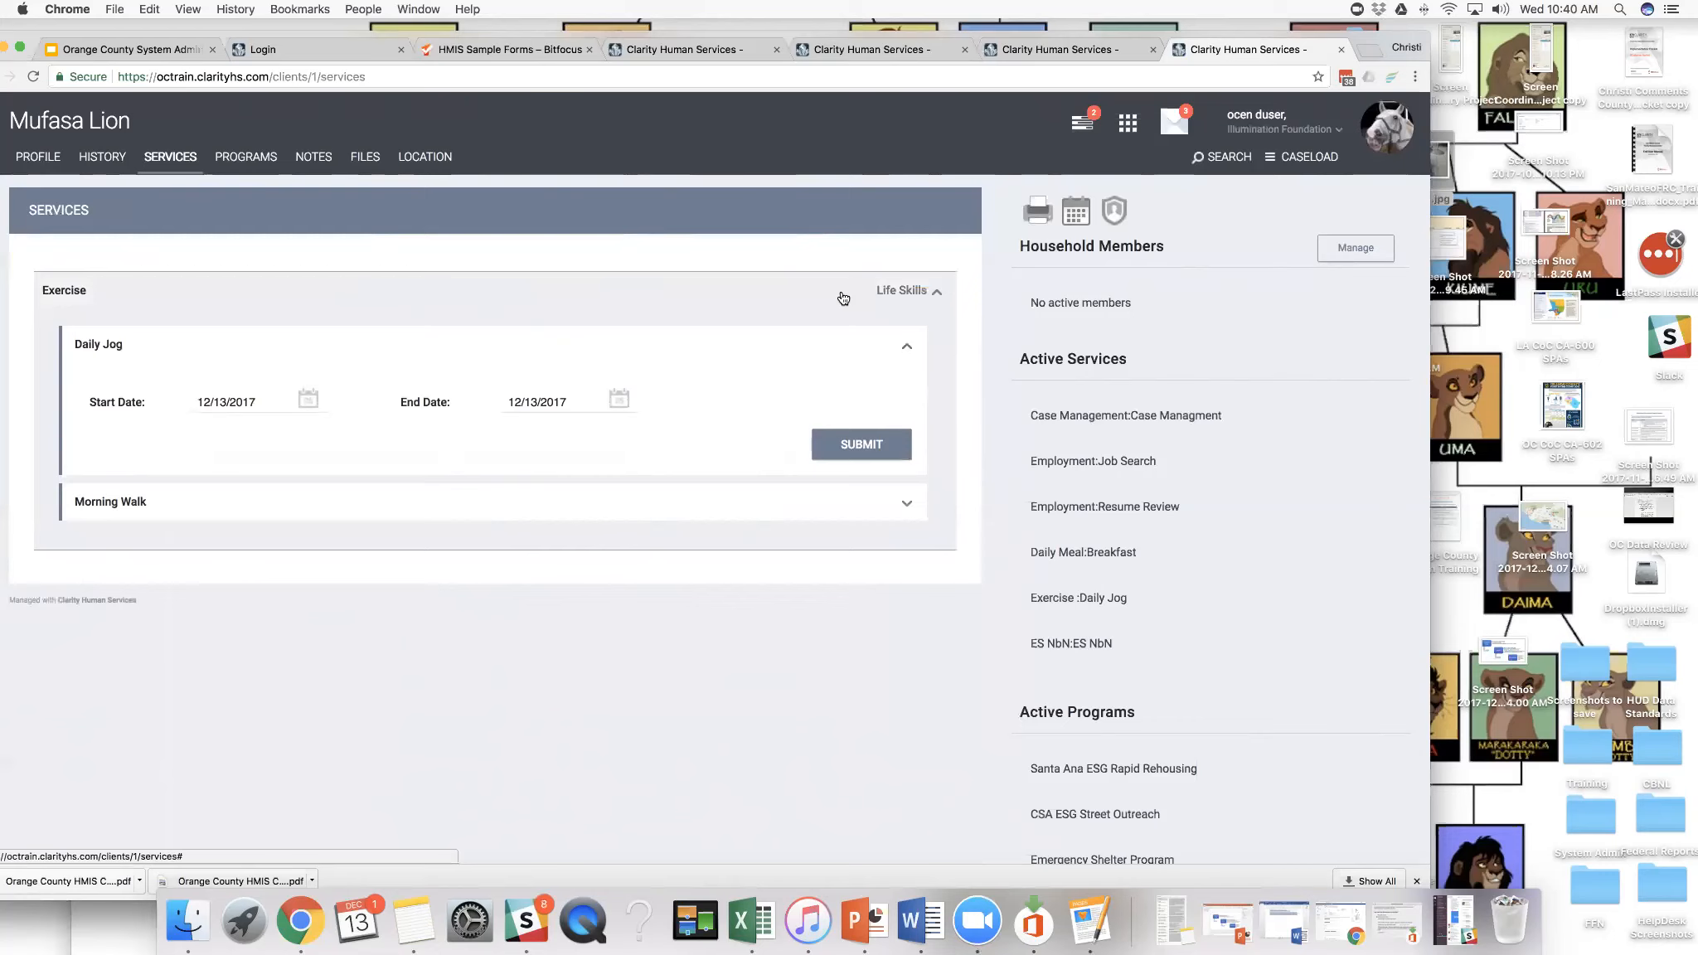
- Open the client's Santa Ana ESG Rapid Rehousing enrollment and examine its assessments and services that can be provided
click(257, 160)
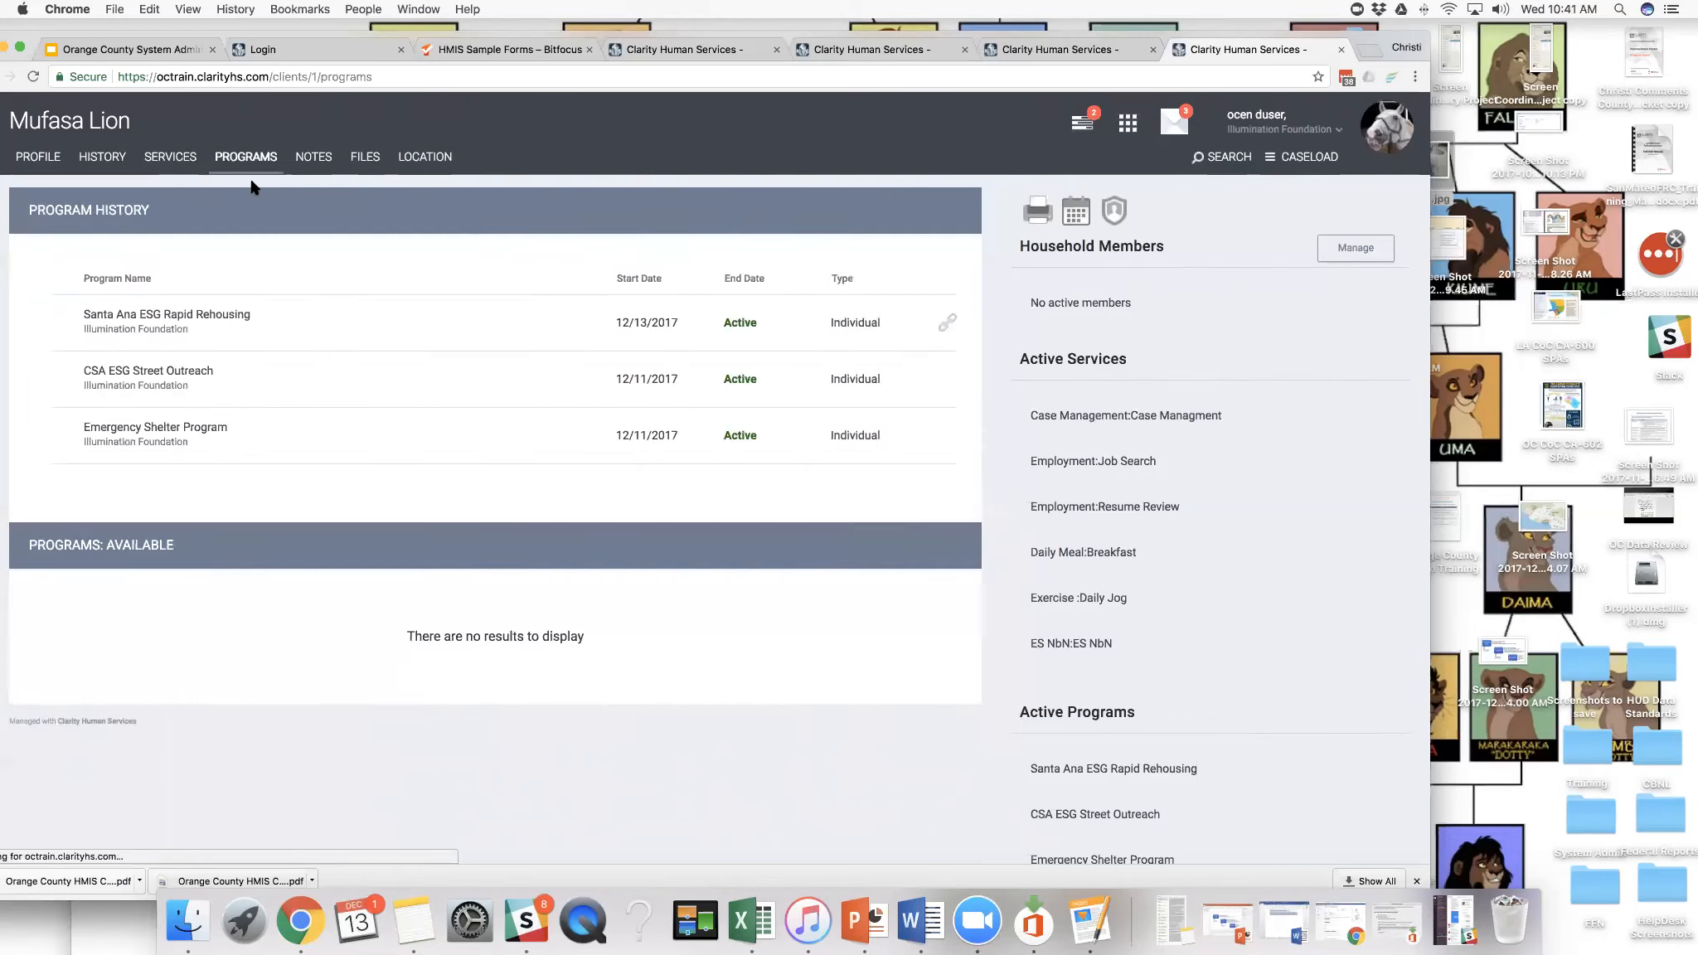
click(45, 323)
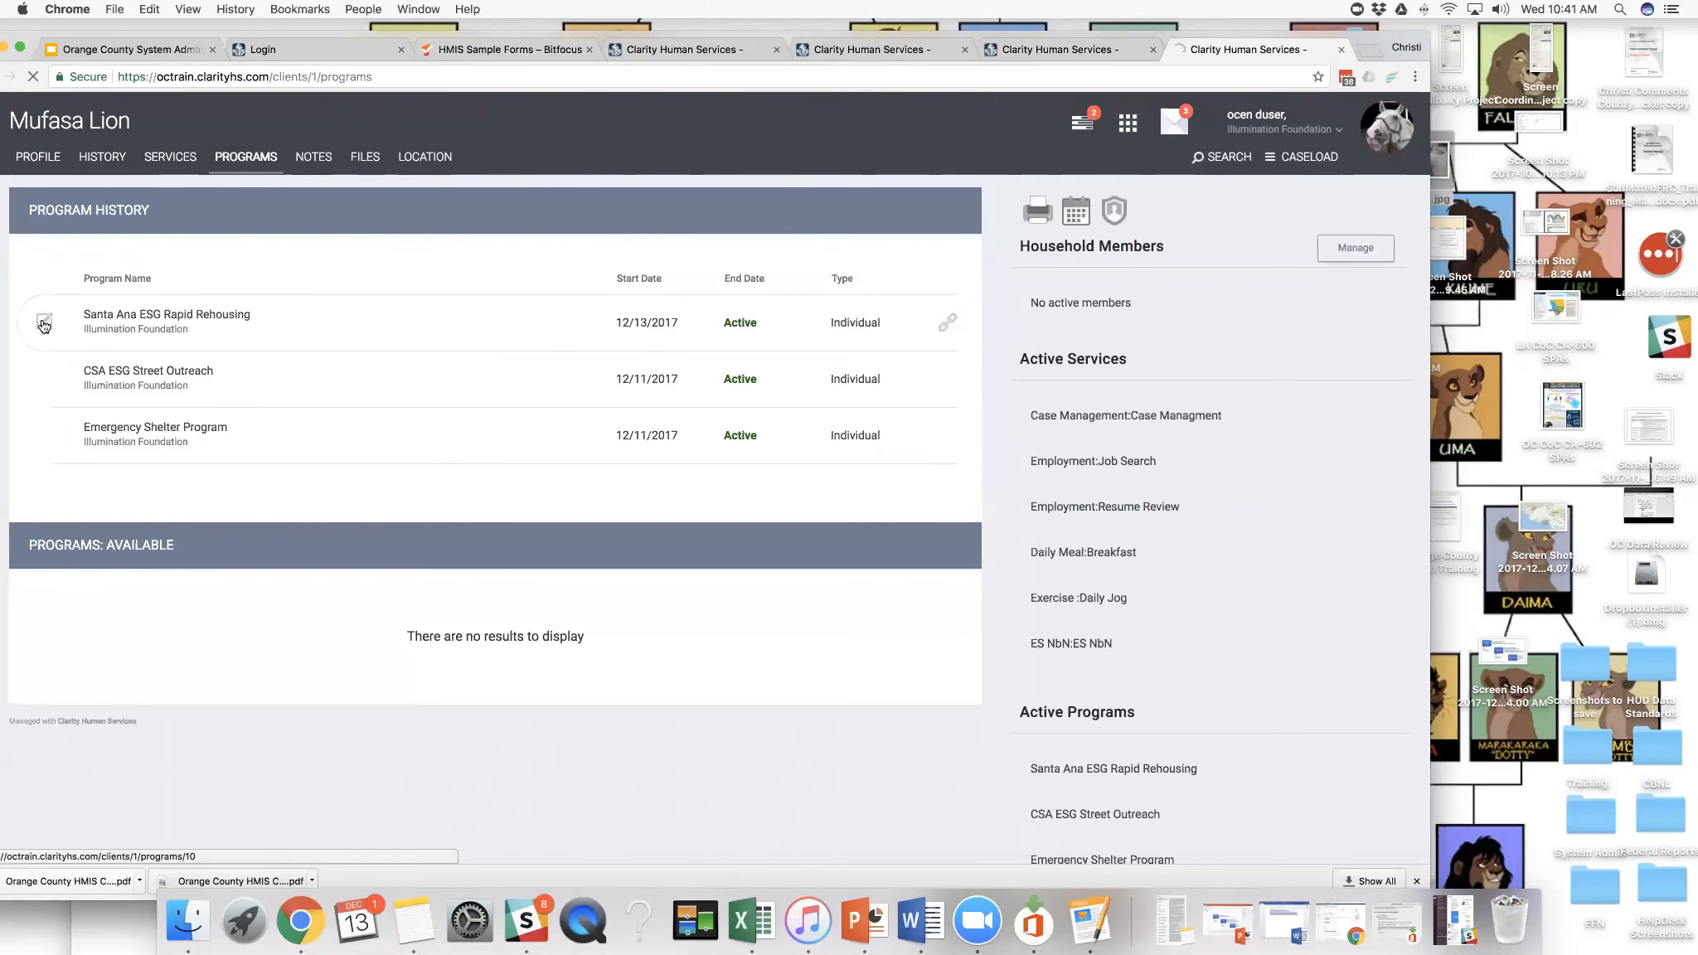
click(349, 303)
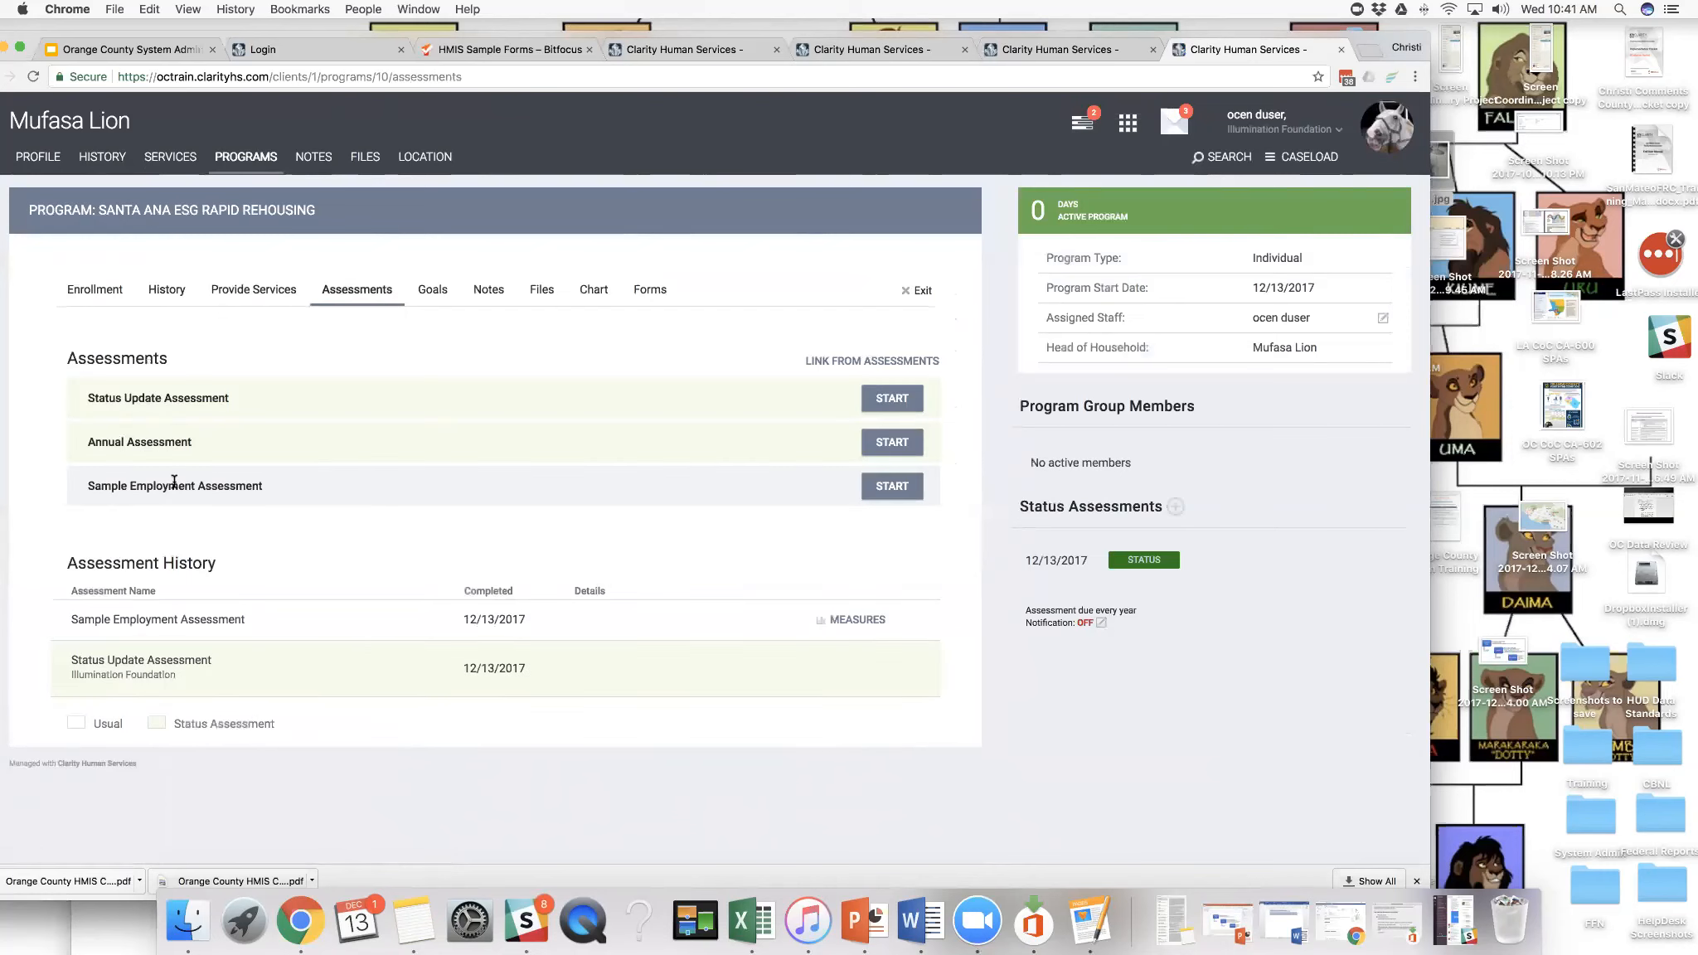
click(246, 301)
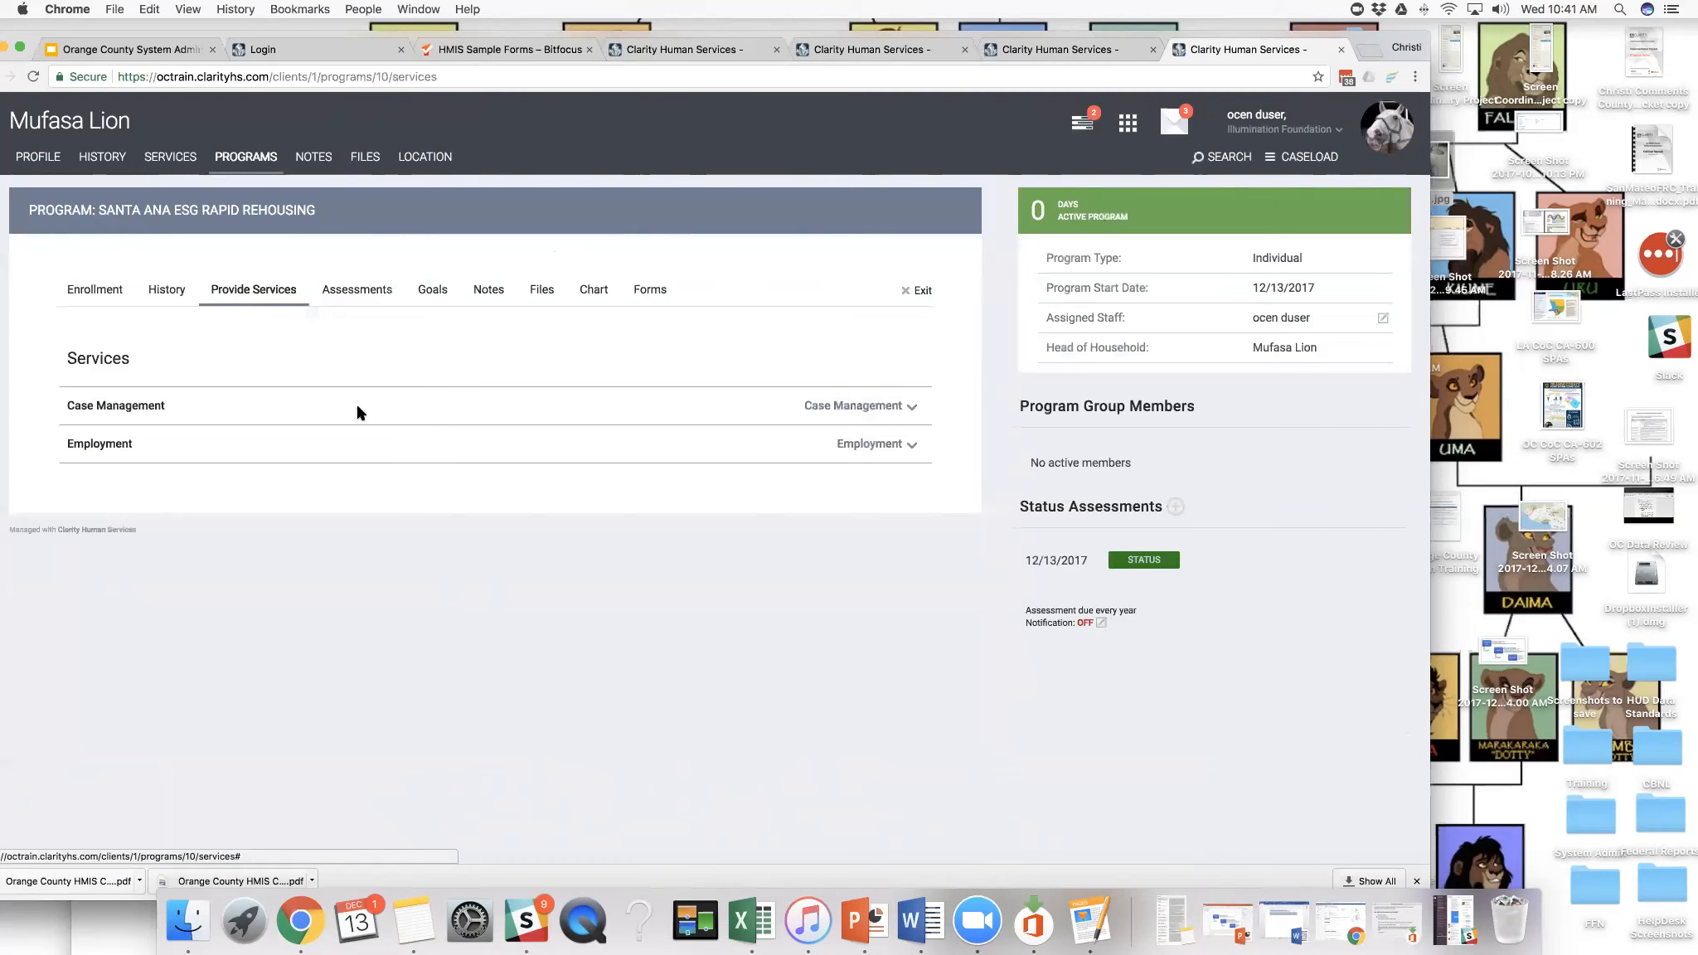
drag(1049, 34, 1081, 32)
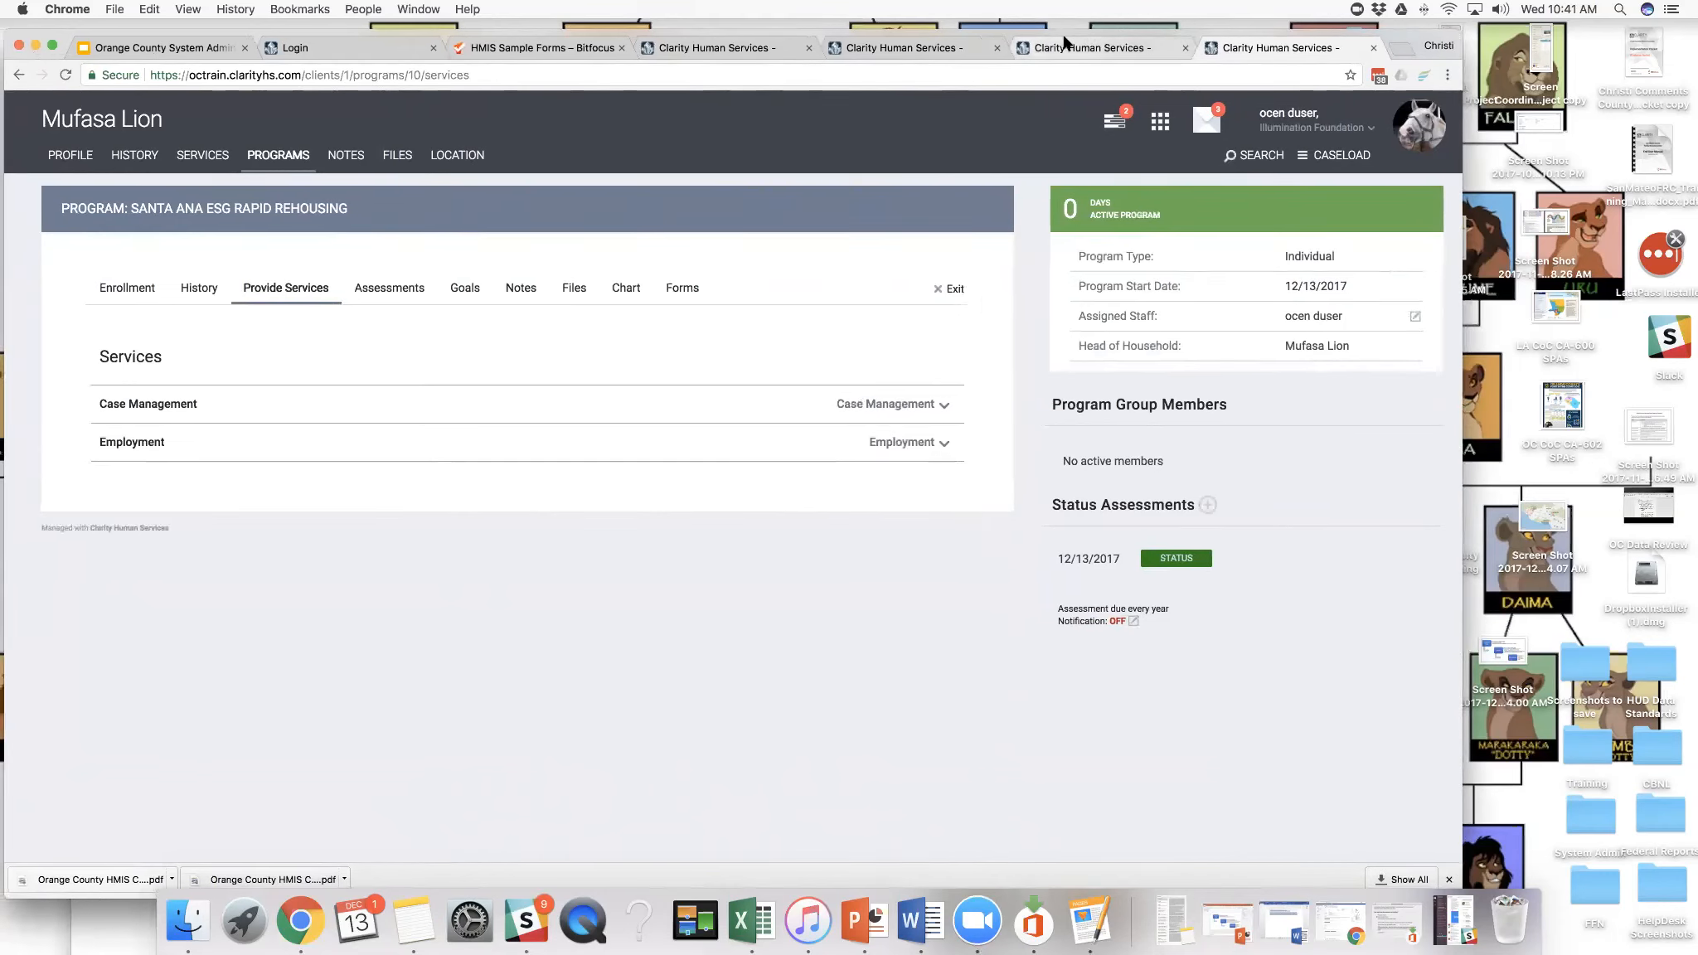
- Display the end user's modules again, and try to open Setup from the administrator's ES NbN service page
click(1158, 130)
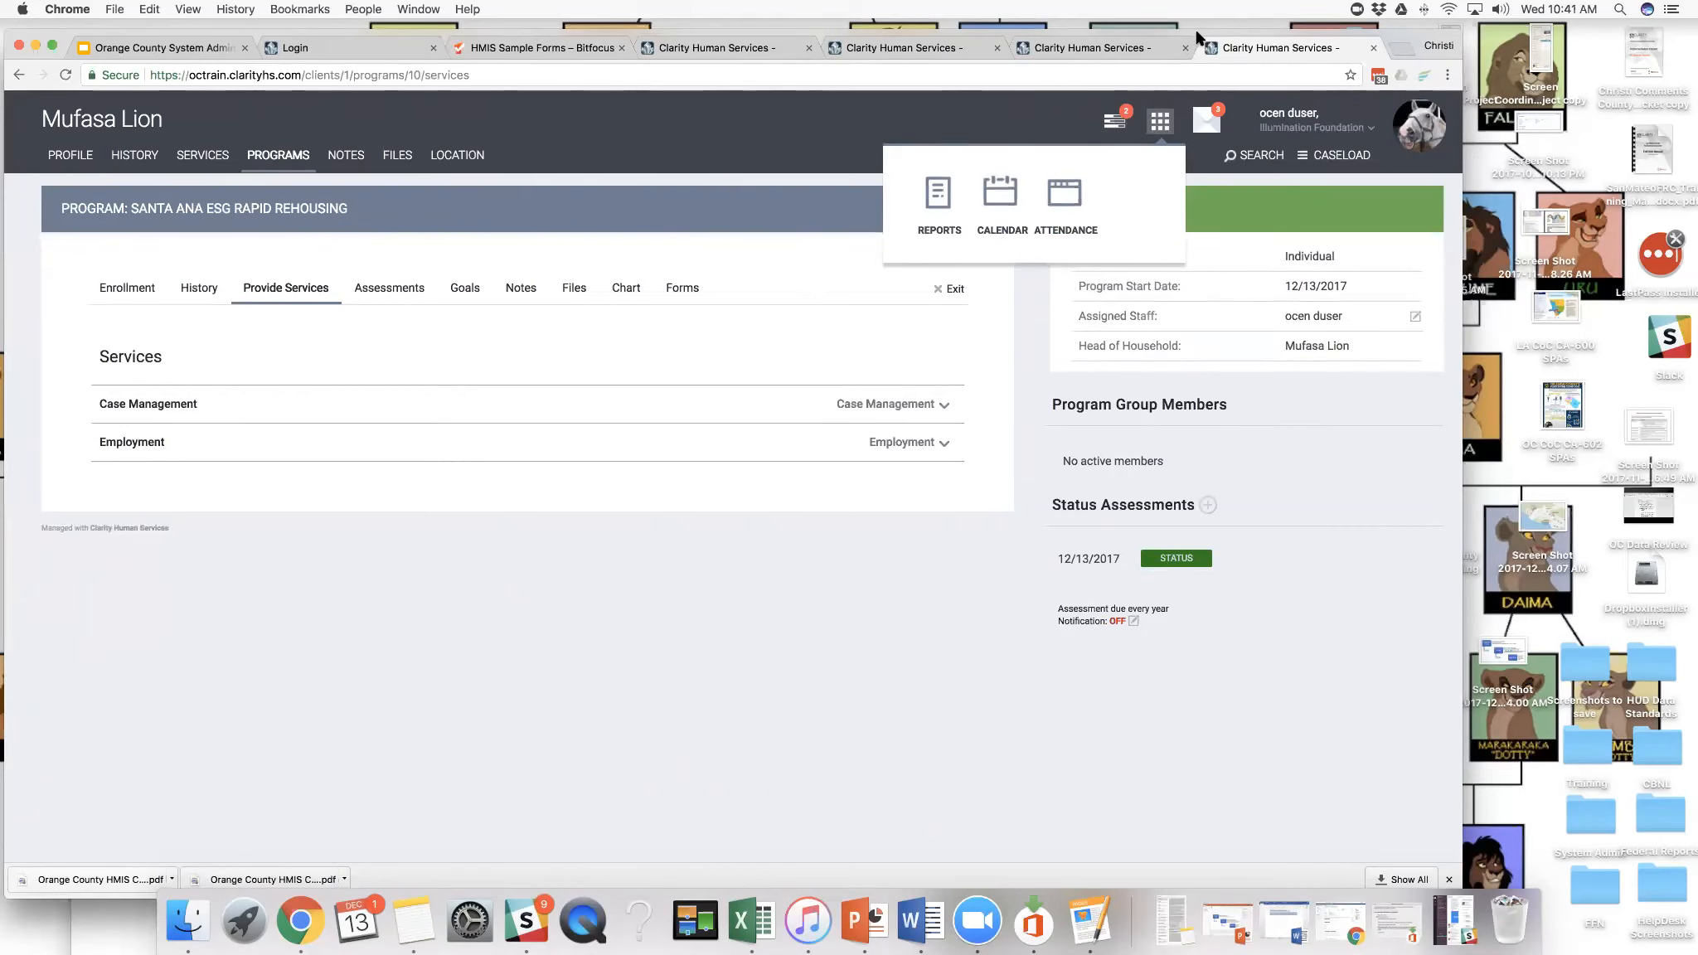
drag(1194, 36, 1225, 34)
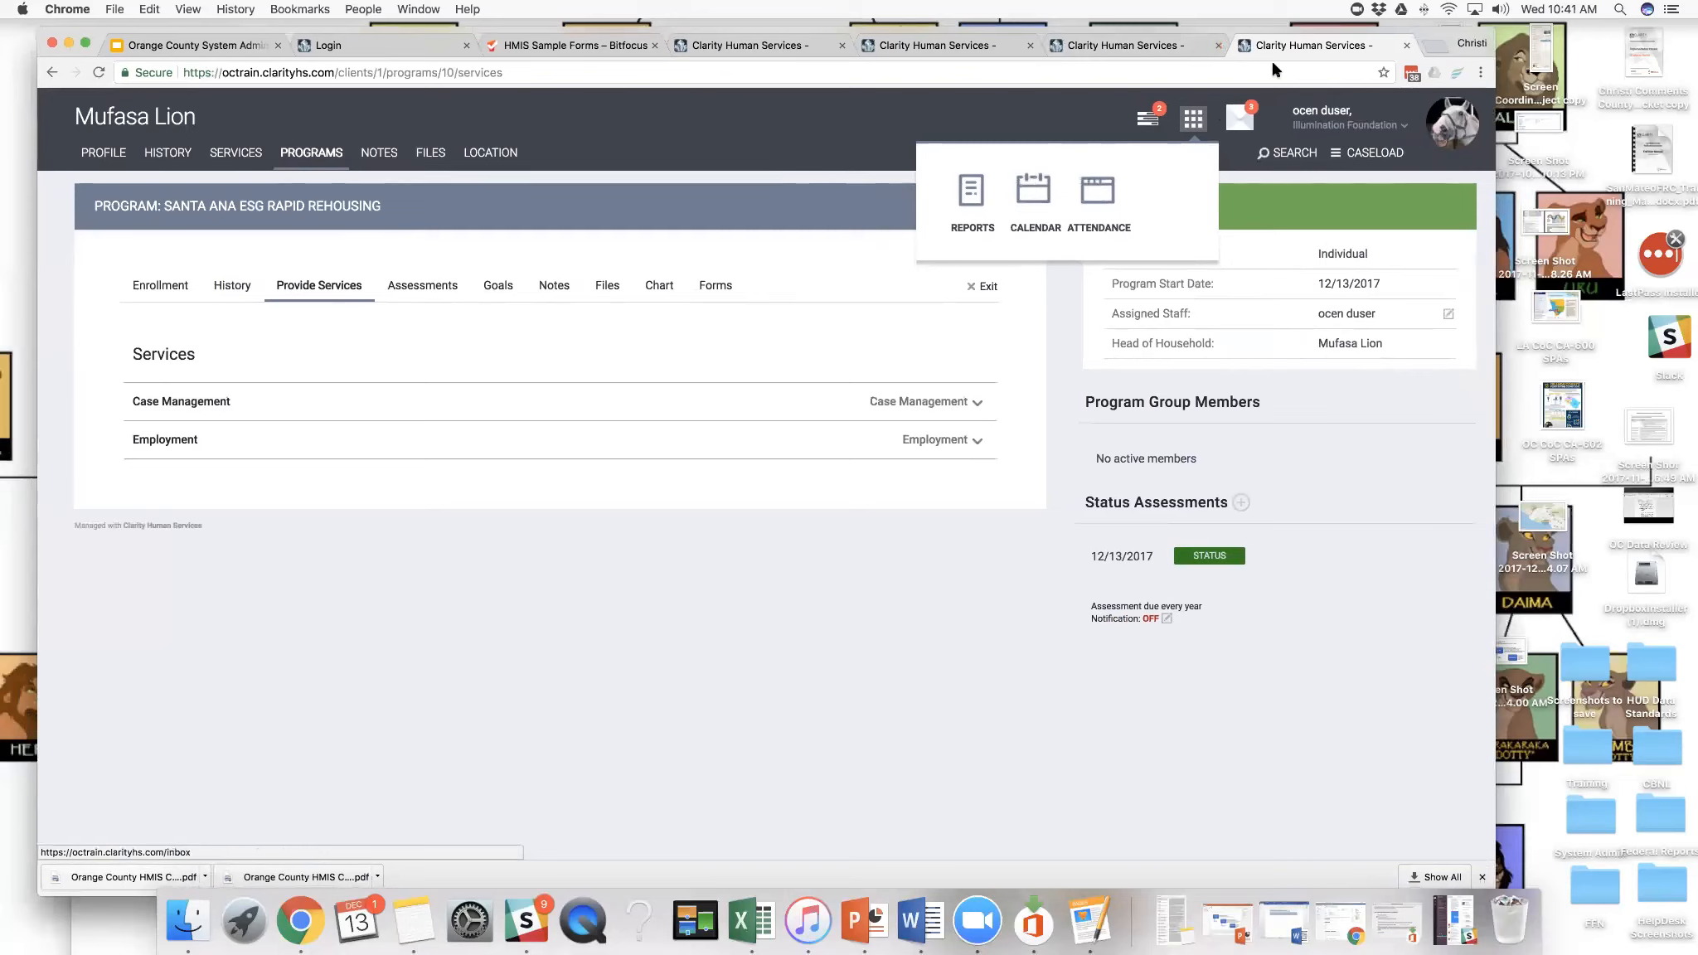
click(1119, 45)
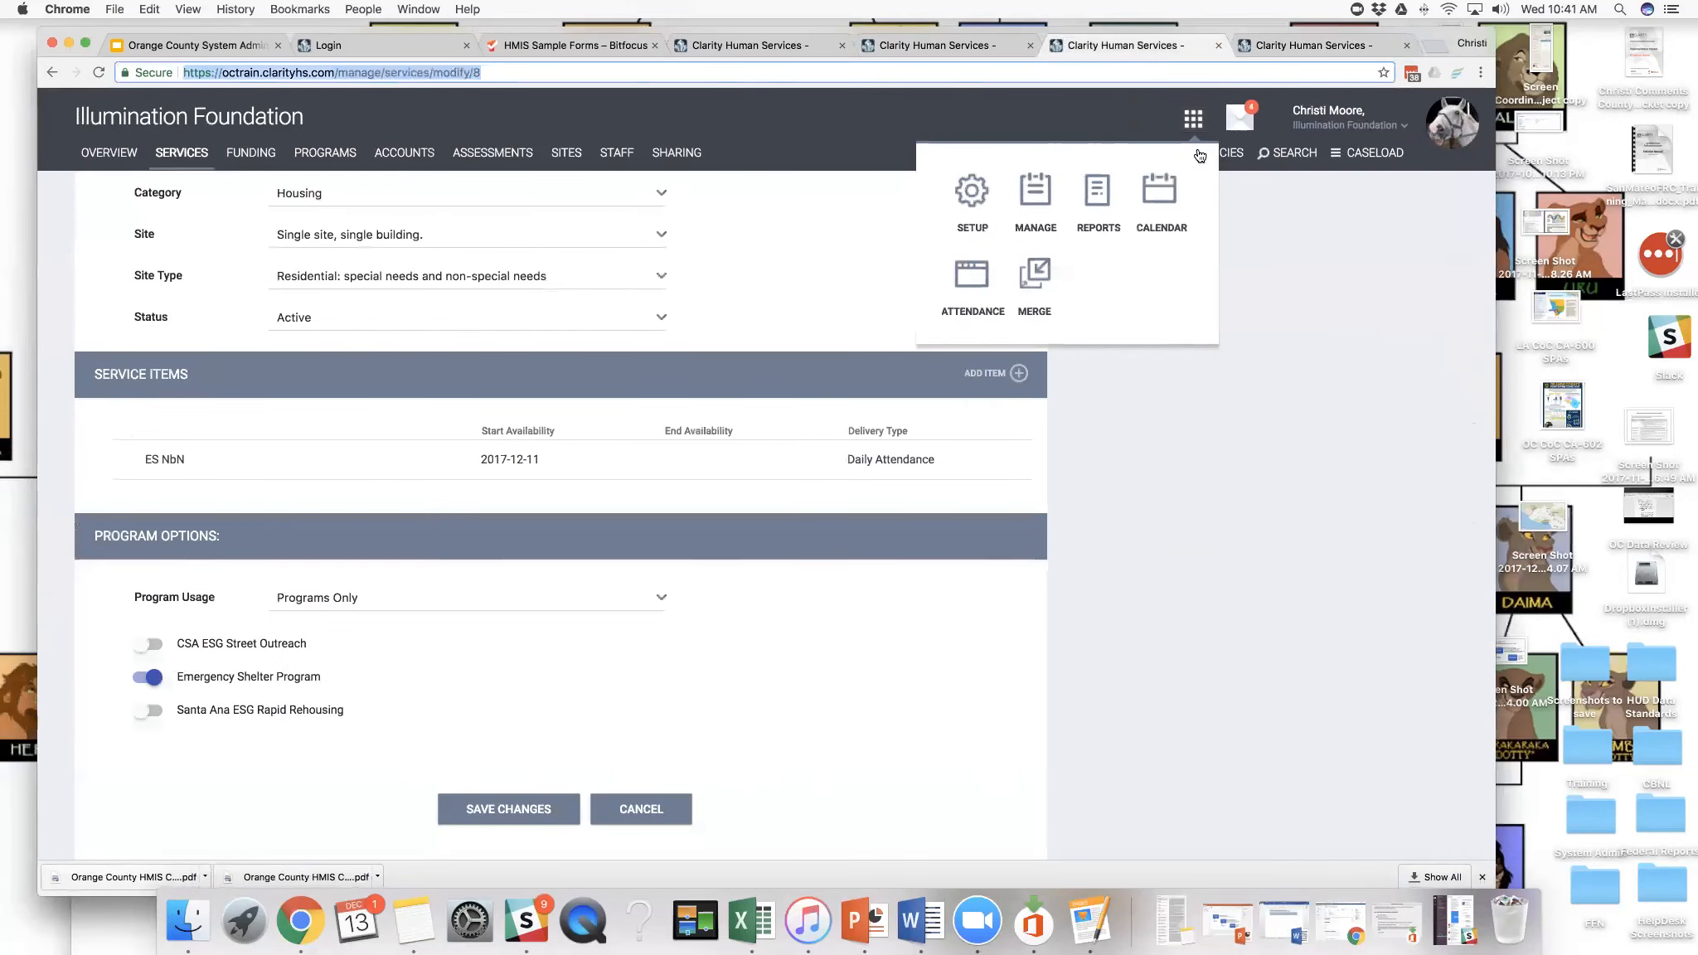
click(977, 191)
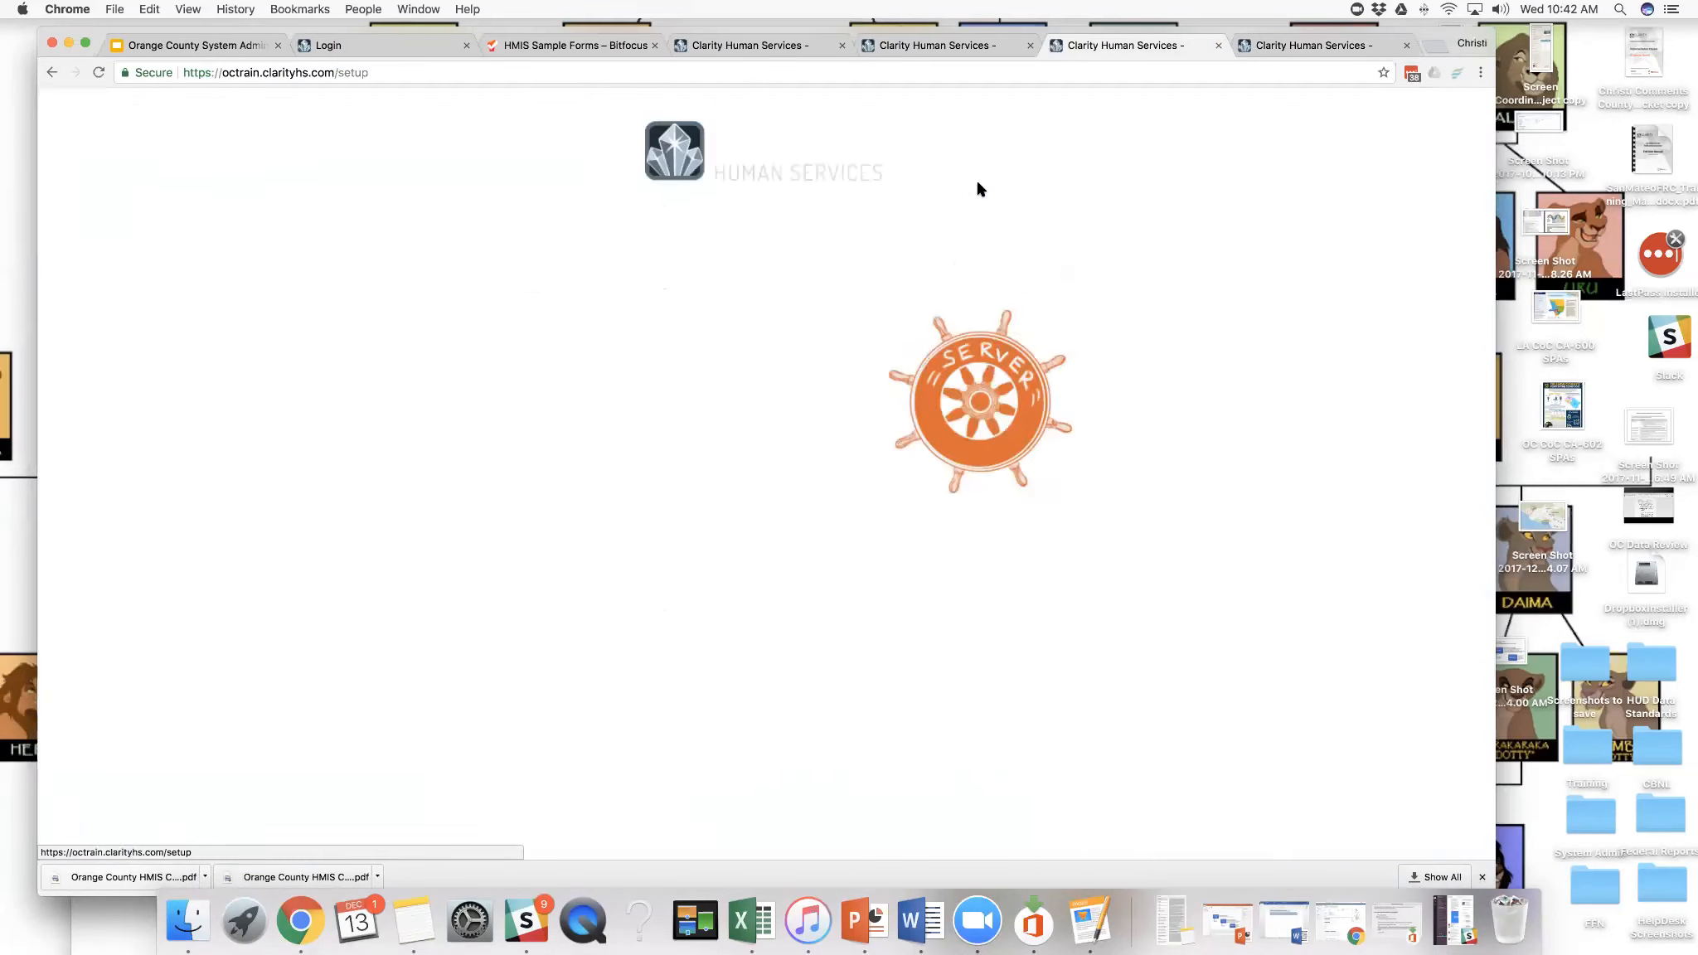
drag(1050, 31, 1046, 95)
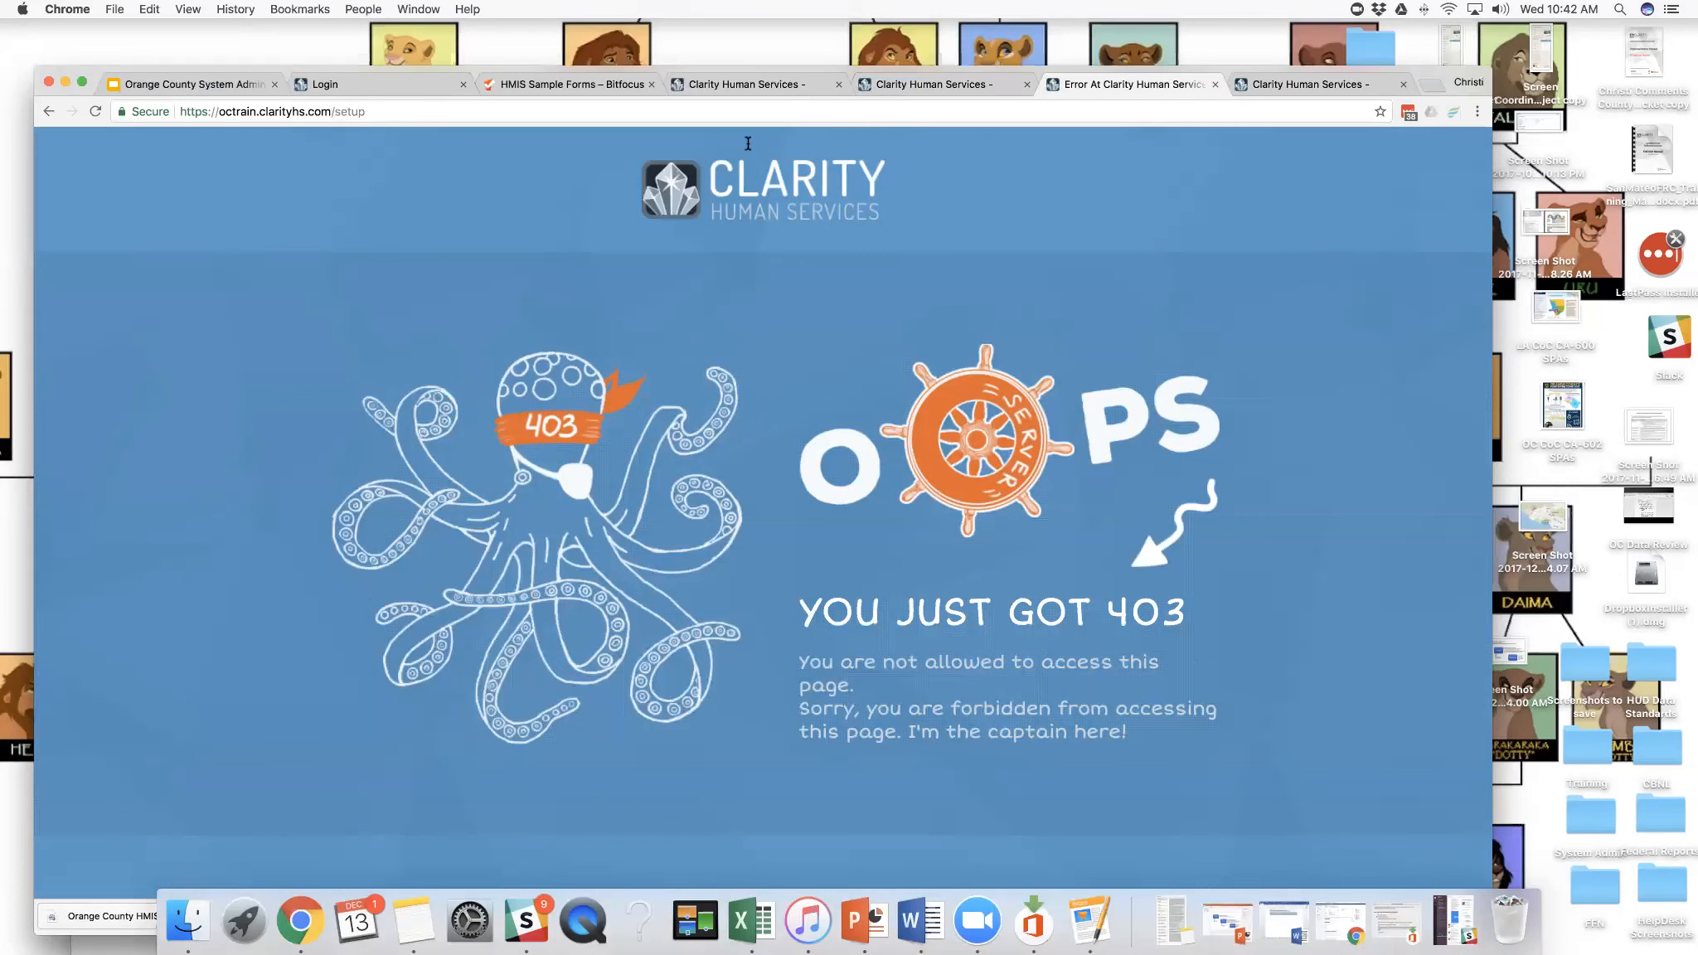
click(921, 141)
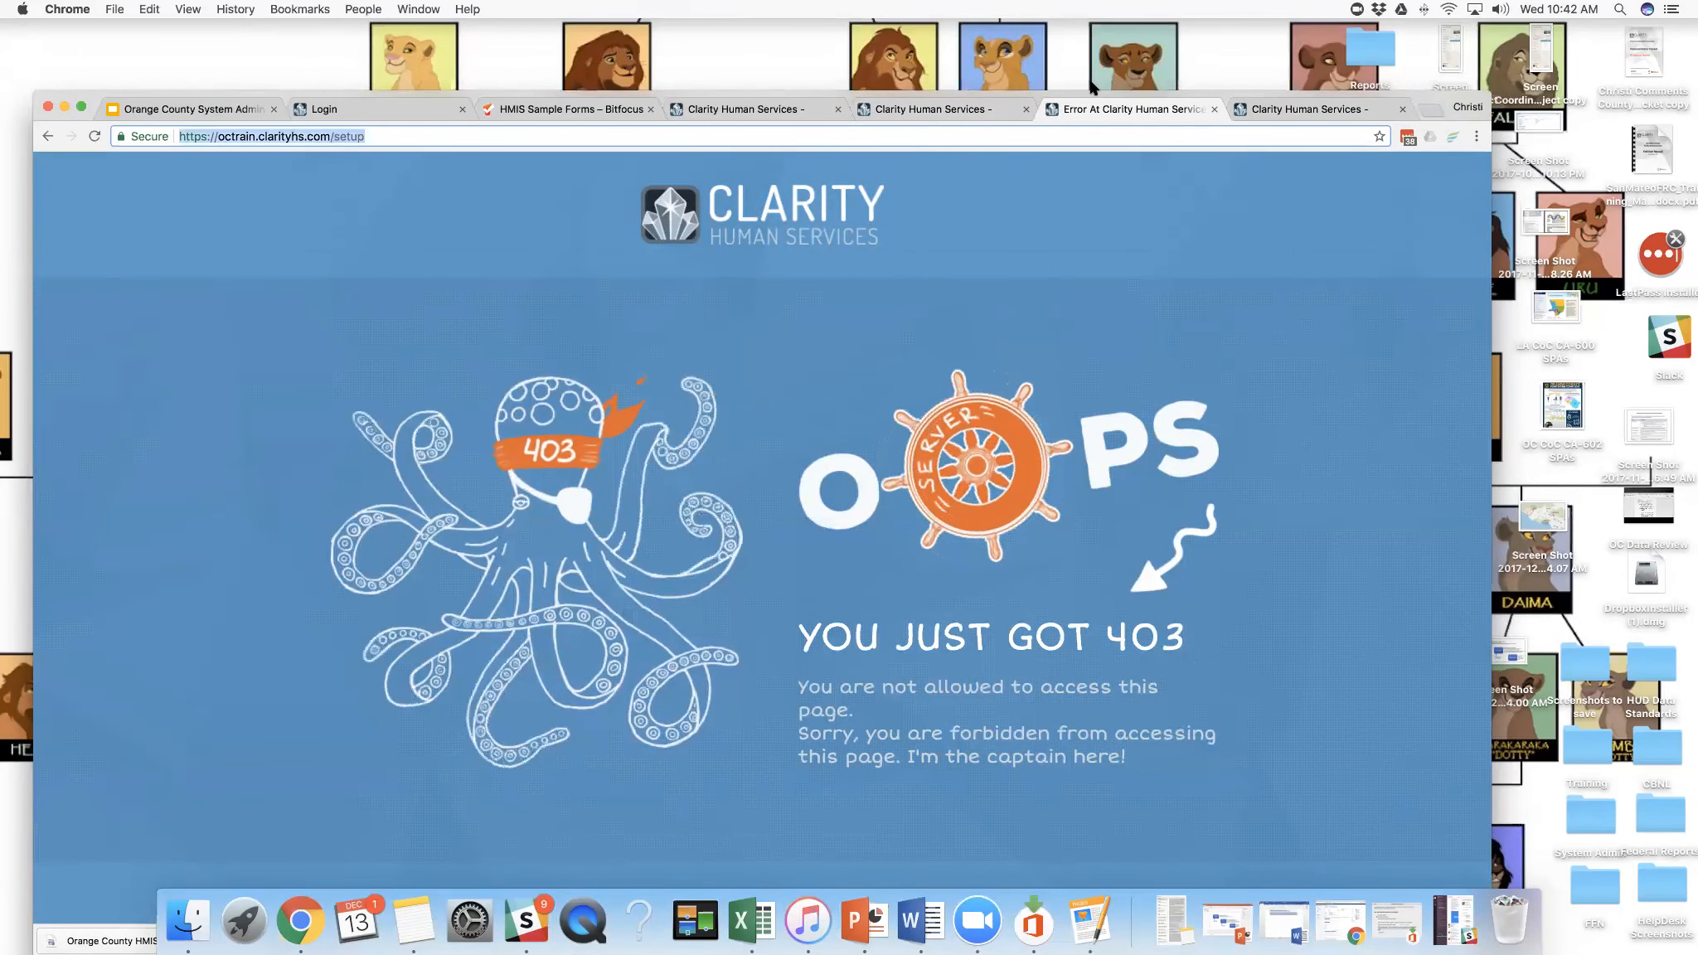
- Close the browser tabs with the client's enrollment pages and the Program Roster Report
drag(1264, 96, 1192, 85)
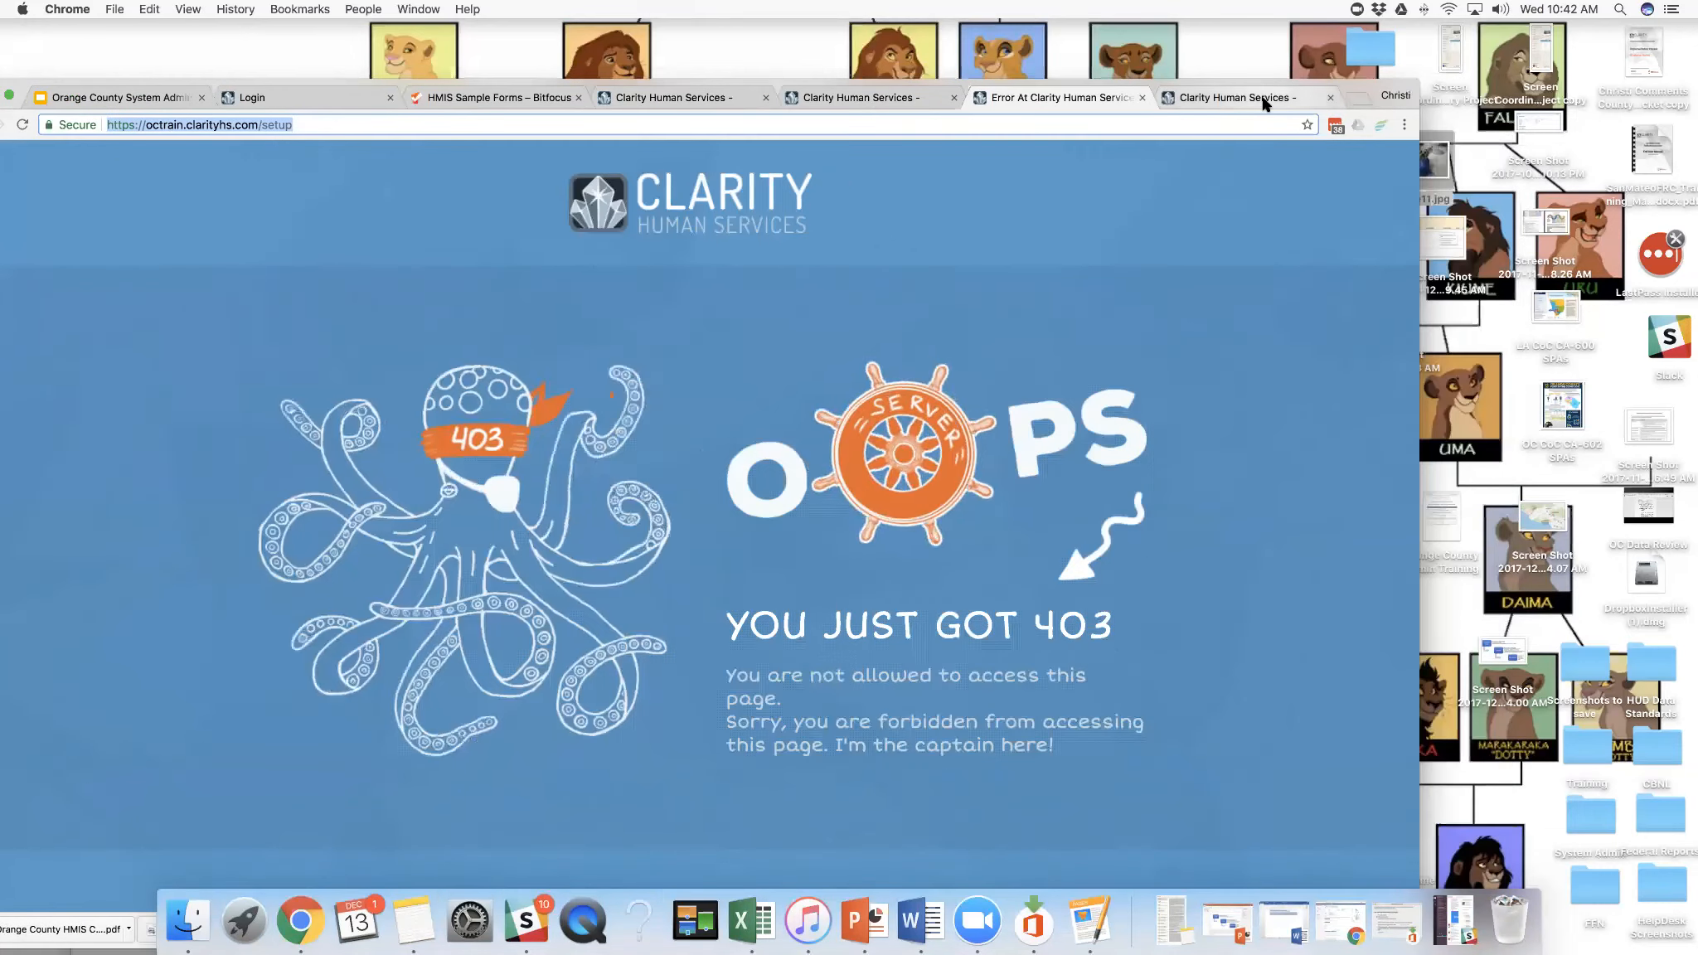
click(1261, 100)
click(1328, 99)
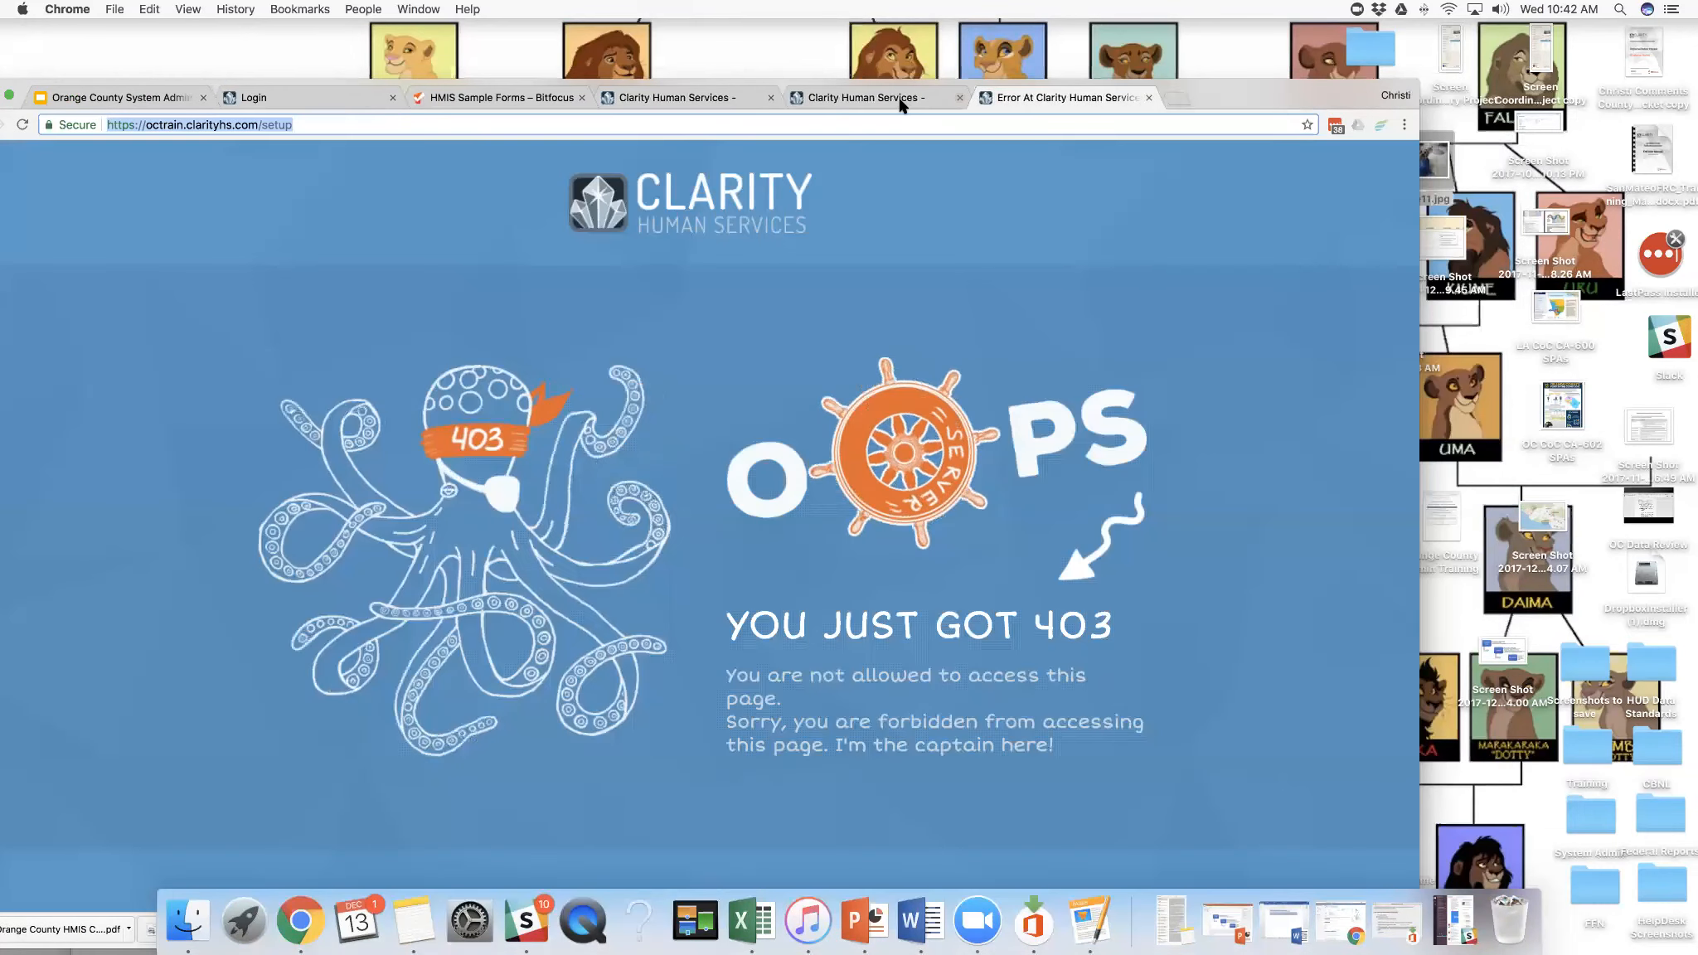
click(899, 100)
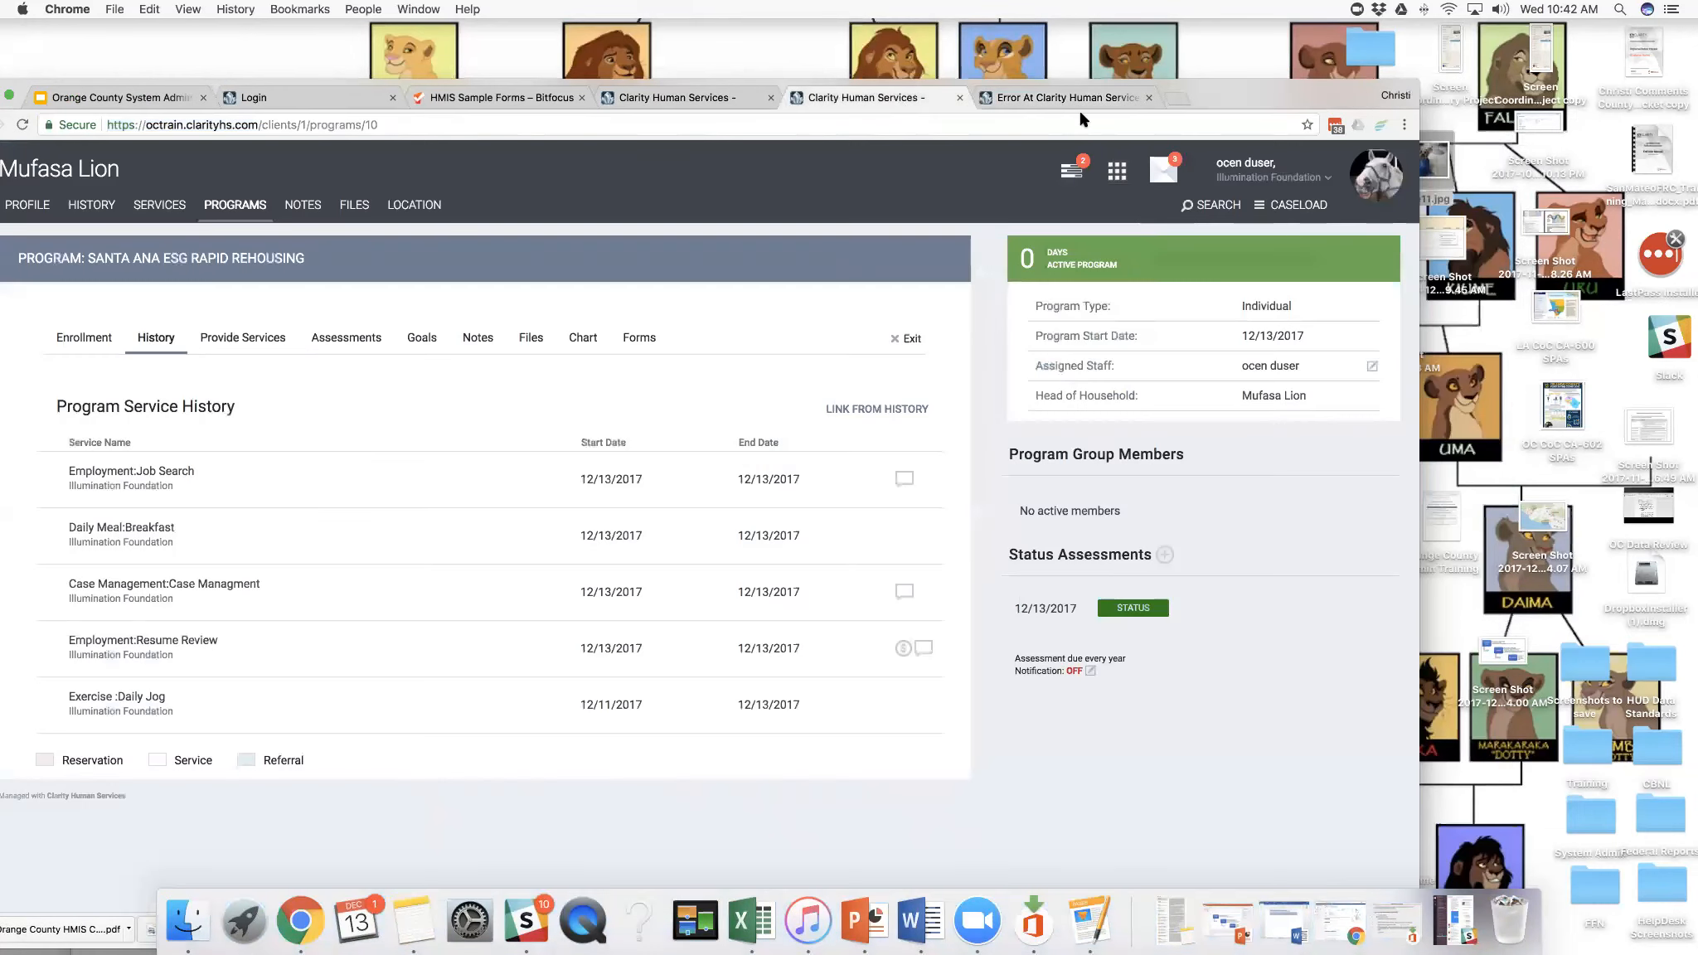
click(959, 97)
click(776, 98)
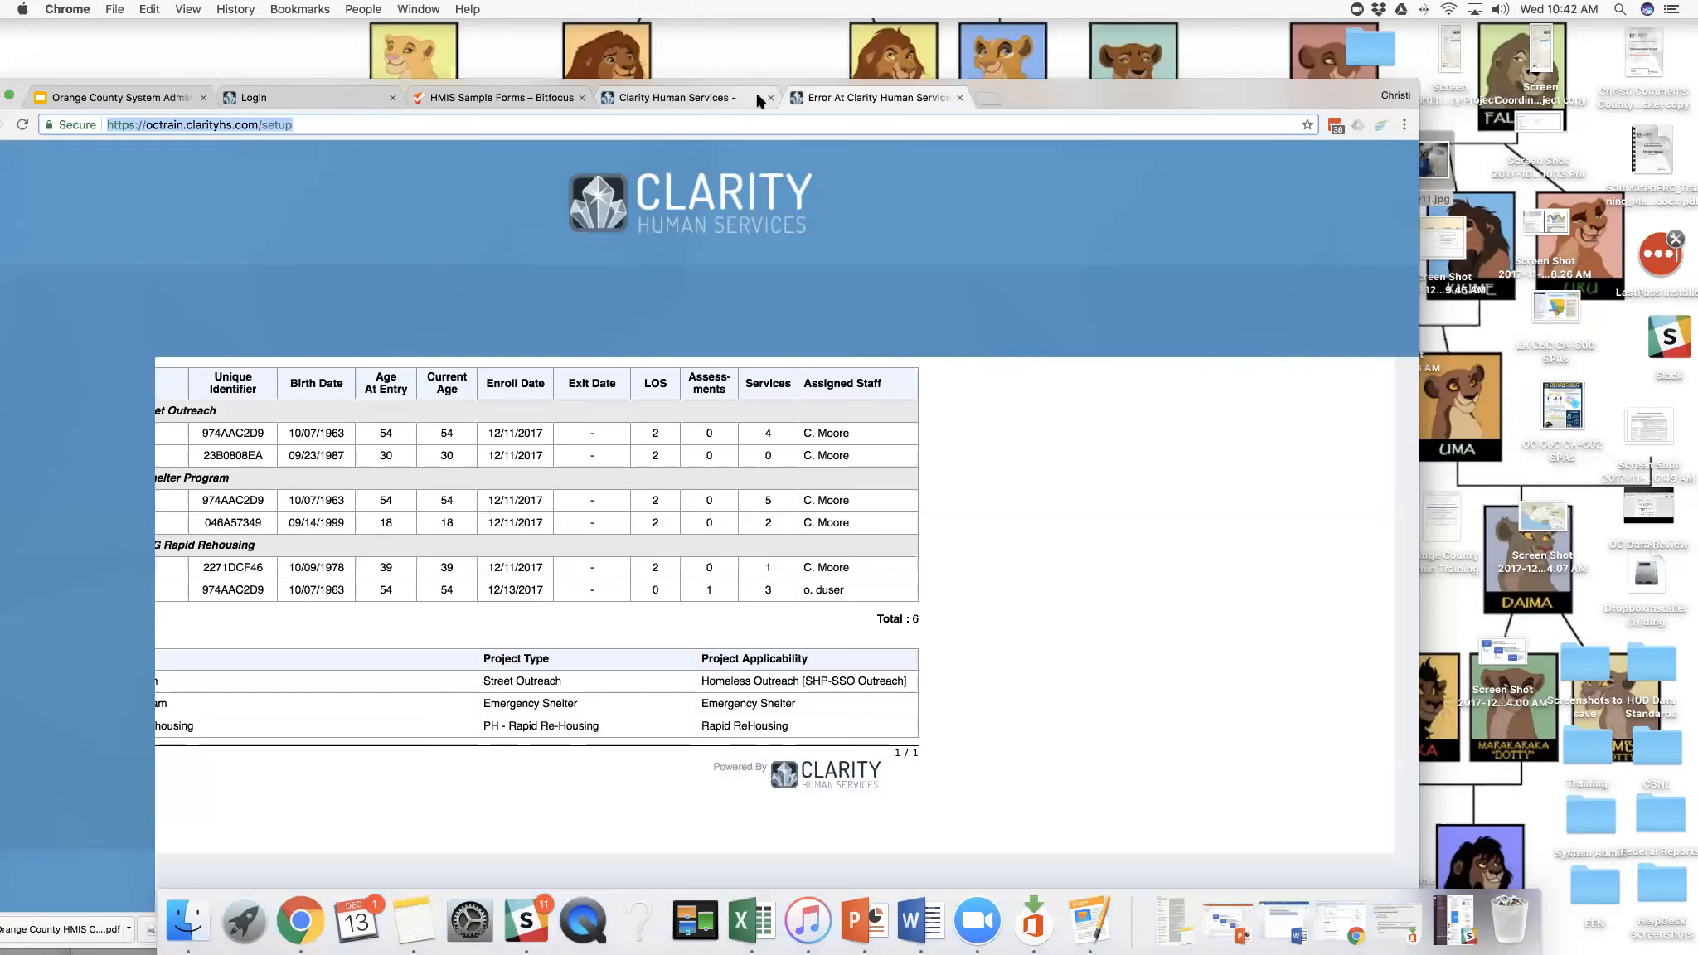
drag(865, 83, 907, 90)
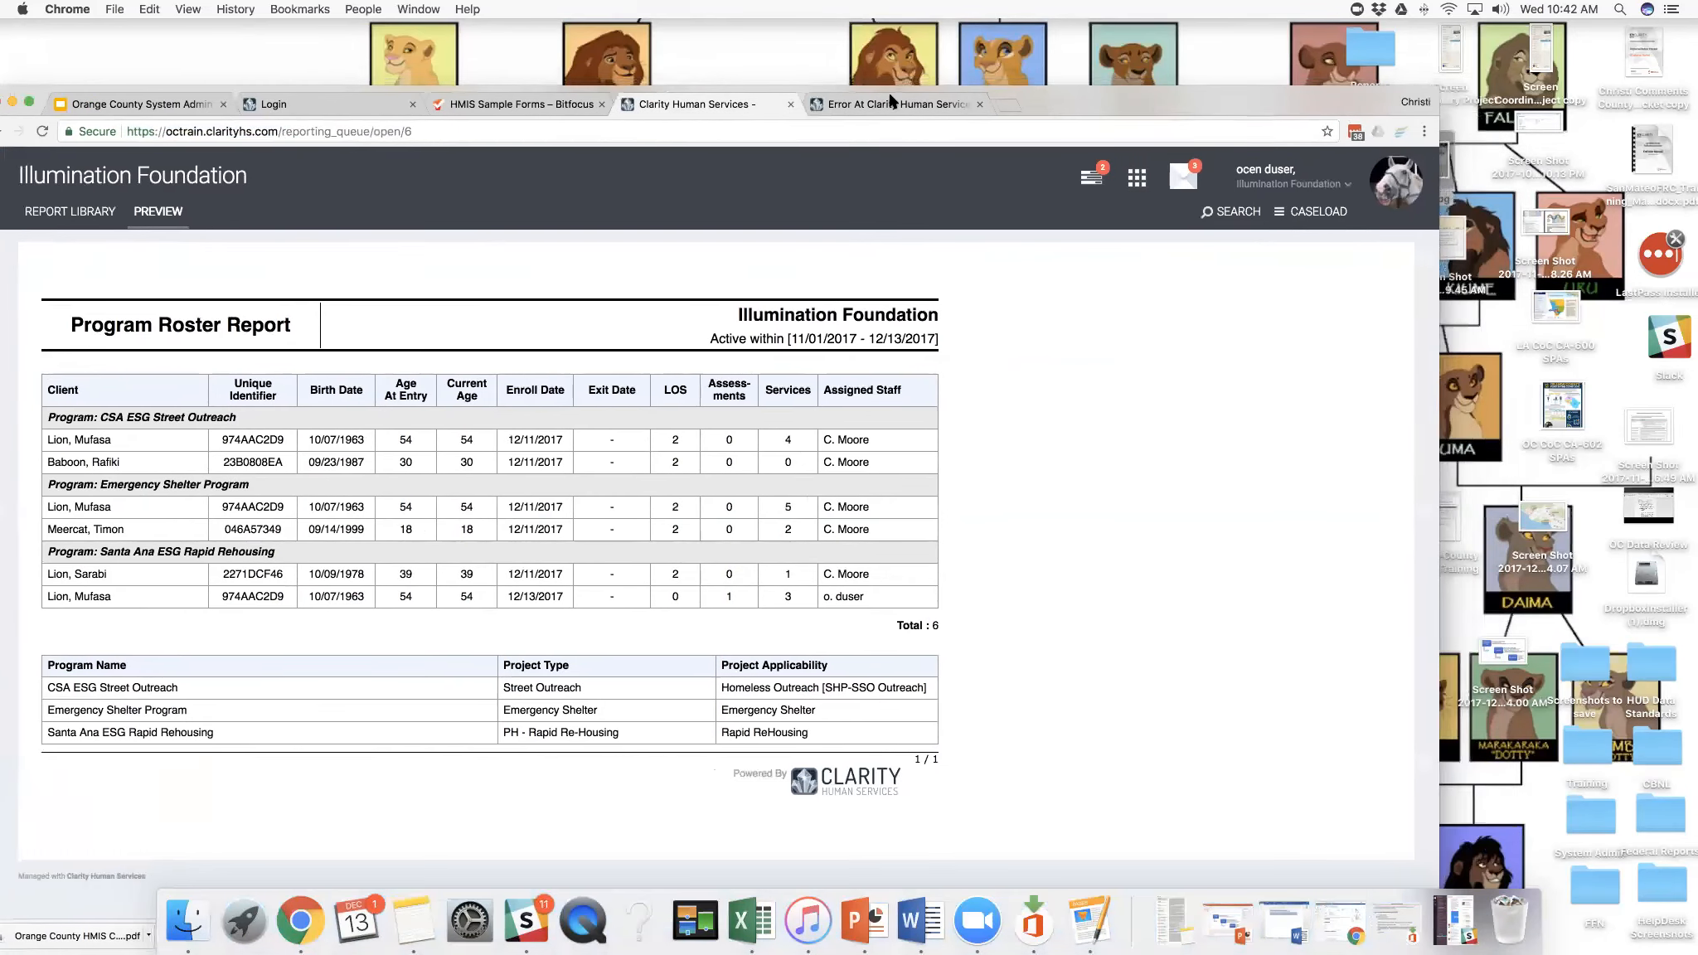
click(814, 105)
- Load octrain.clarityhs.com/login in the tab showing the error page
click(682, 131)
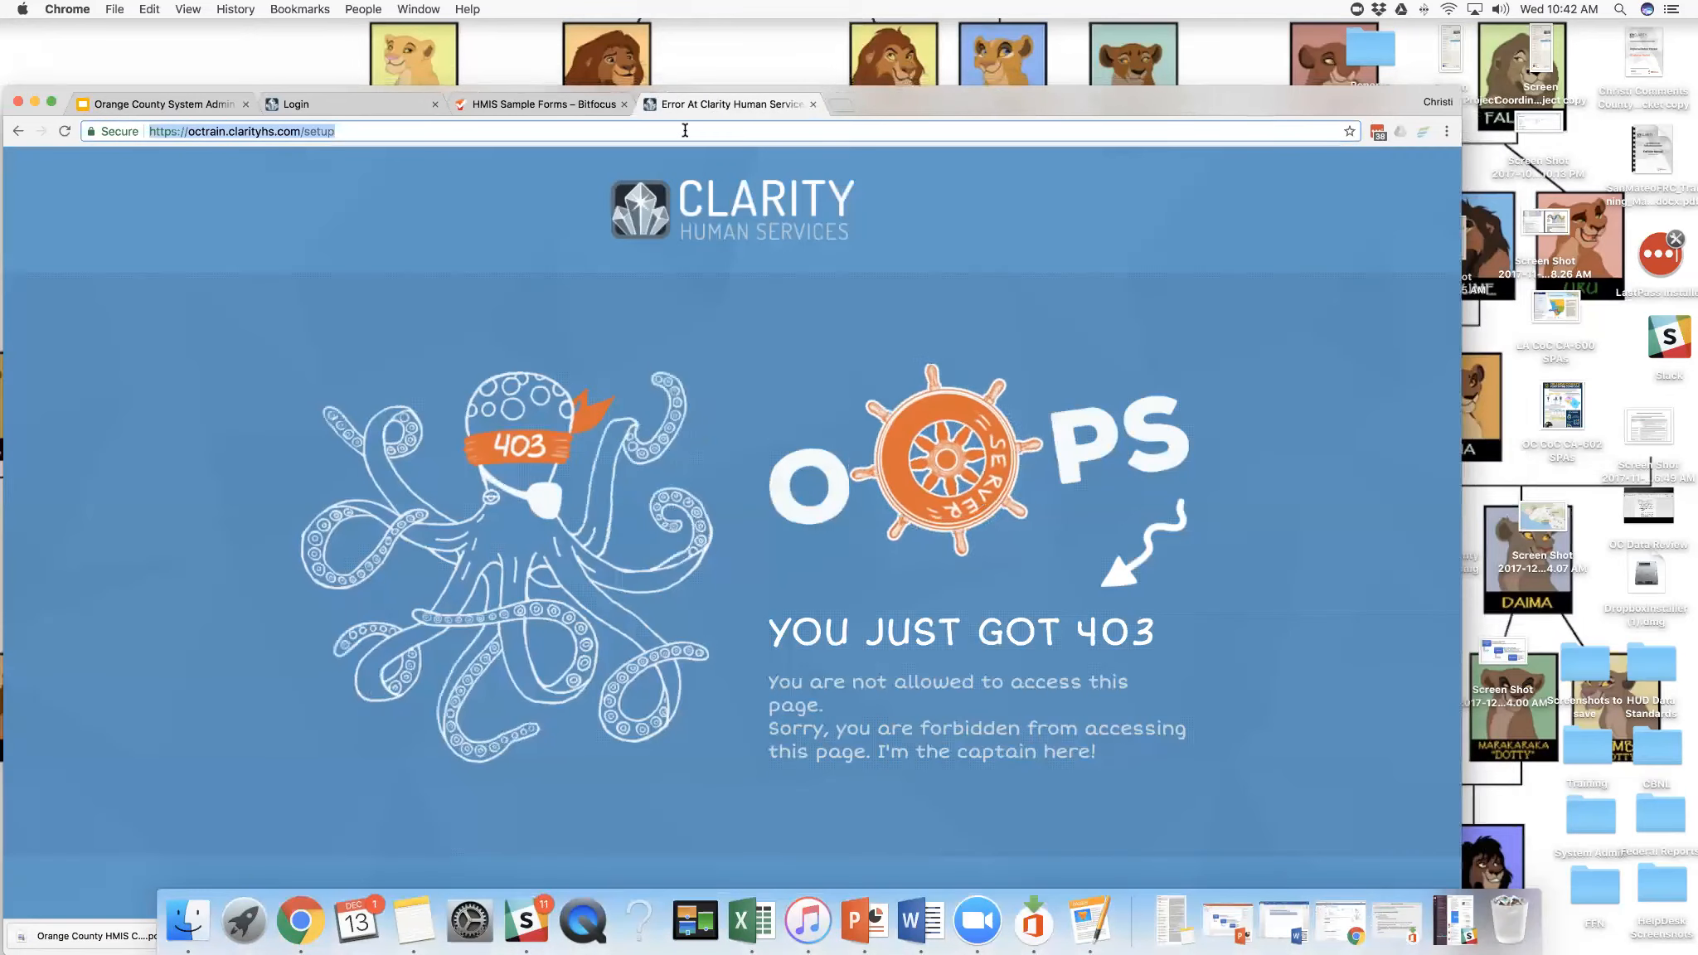
text(octrain.clarityhs.com/login)
key(Return)
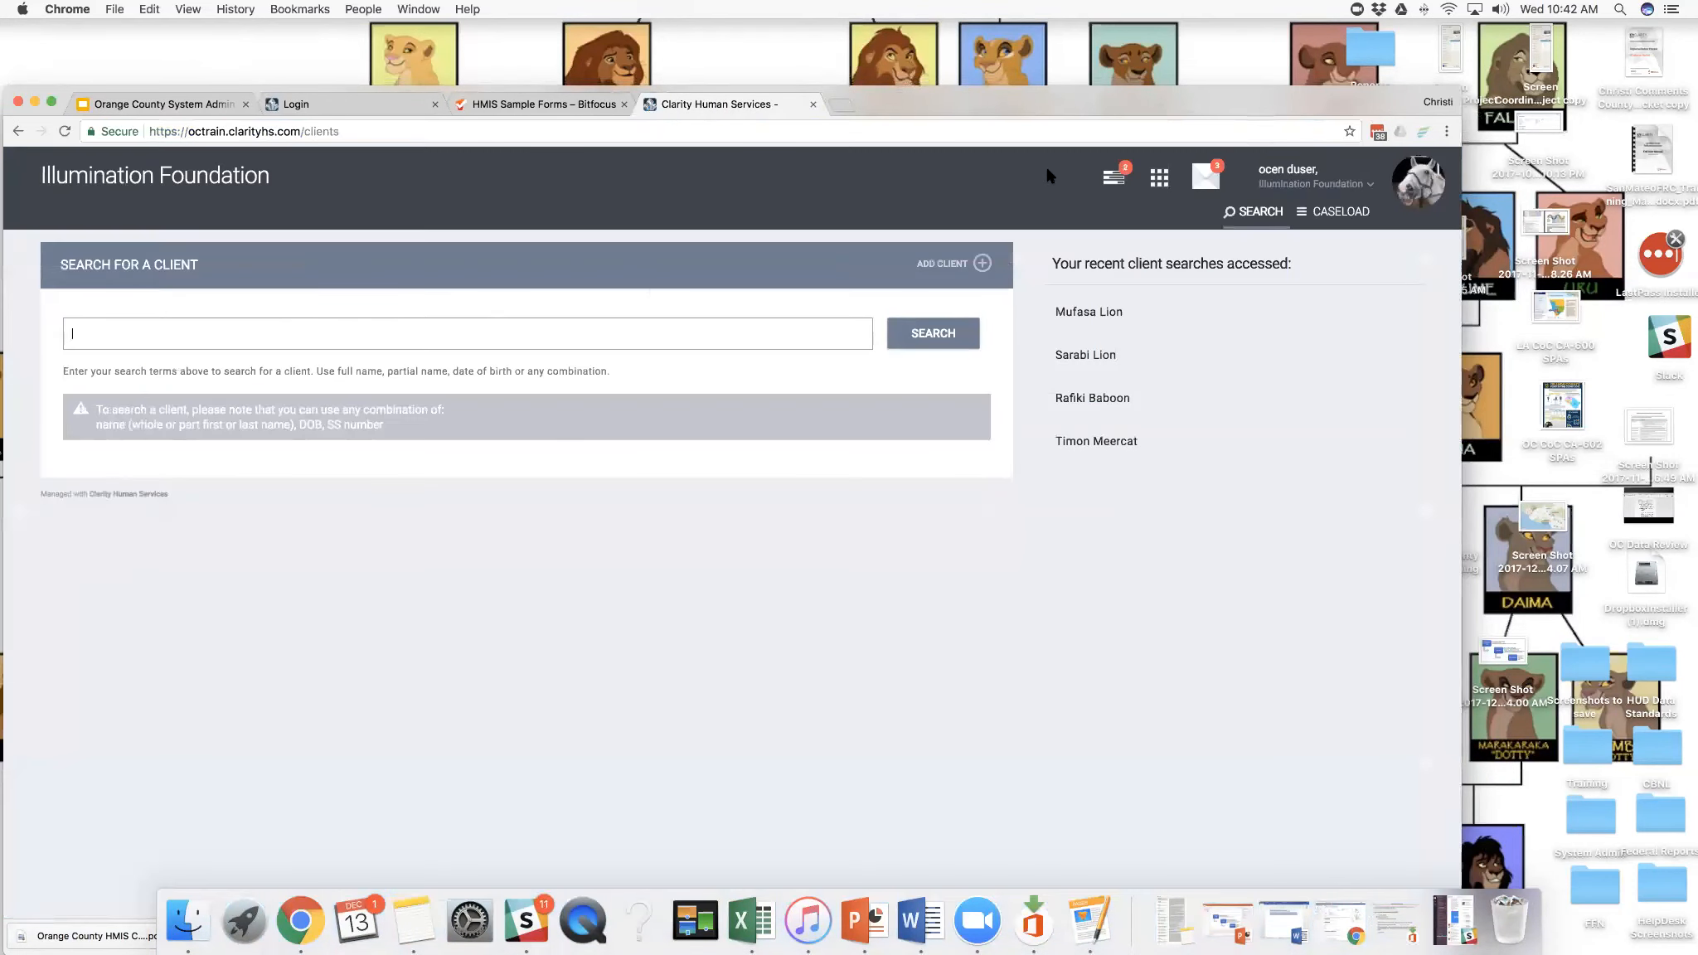
- Sign out of the end user account and sign back in as the system administrator
drag(1190, 106, 1146, 100)
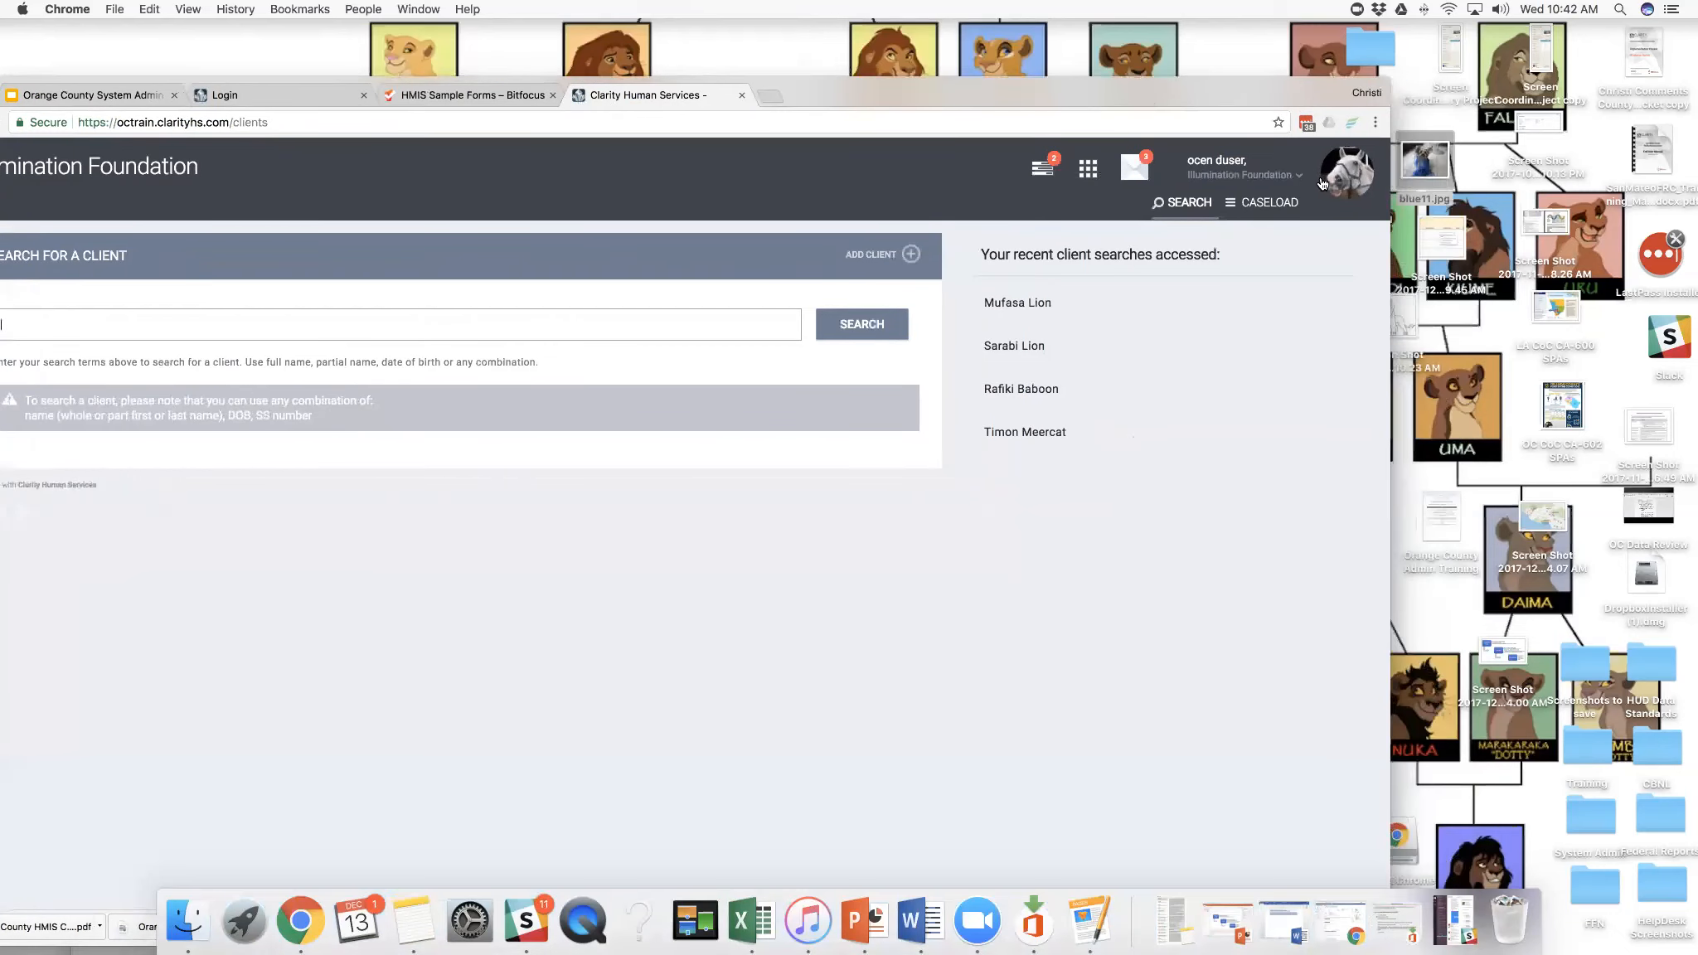
click(1323, 184)
click(1283, 362)
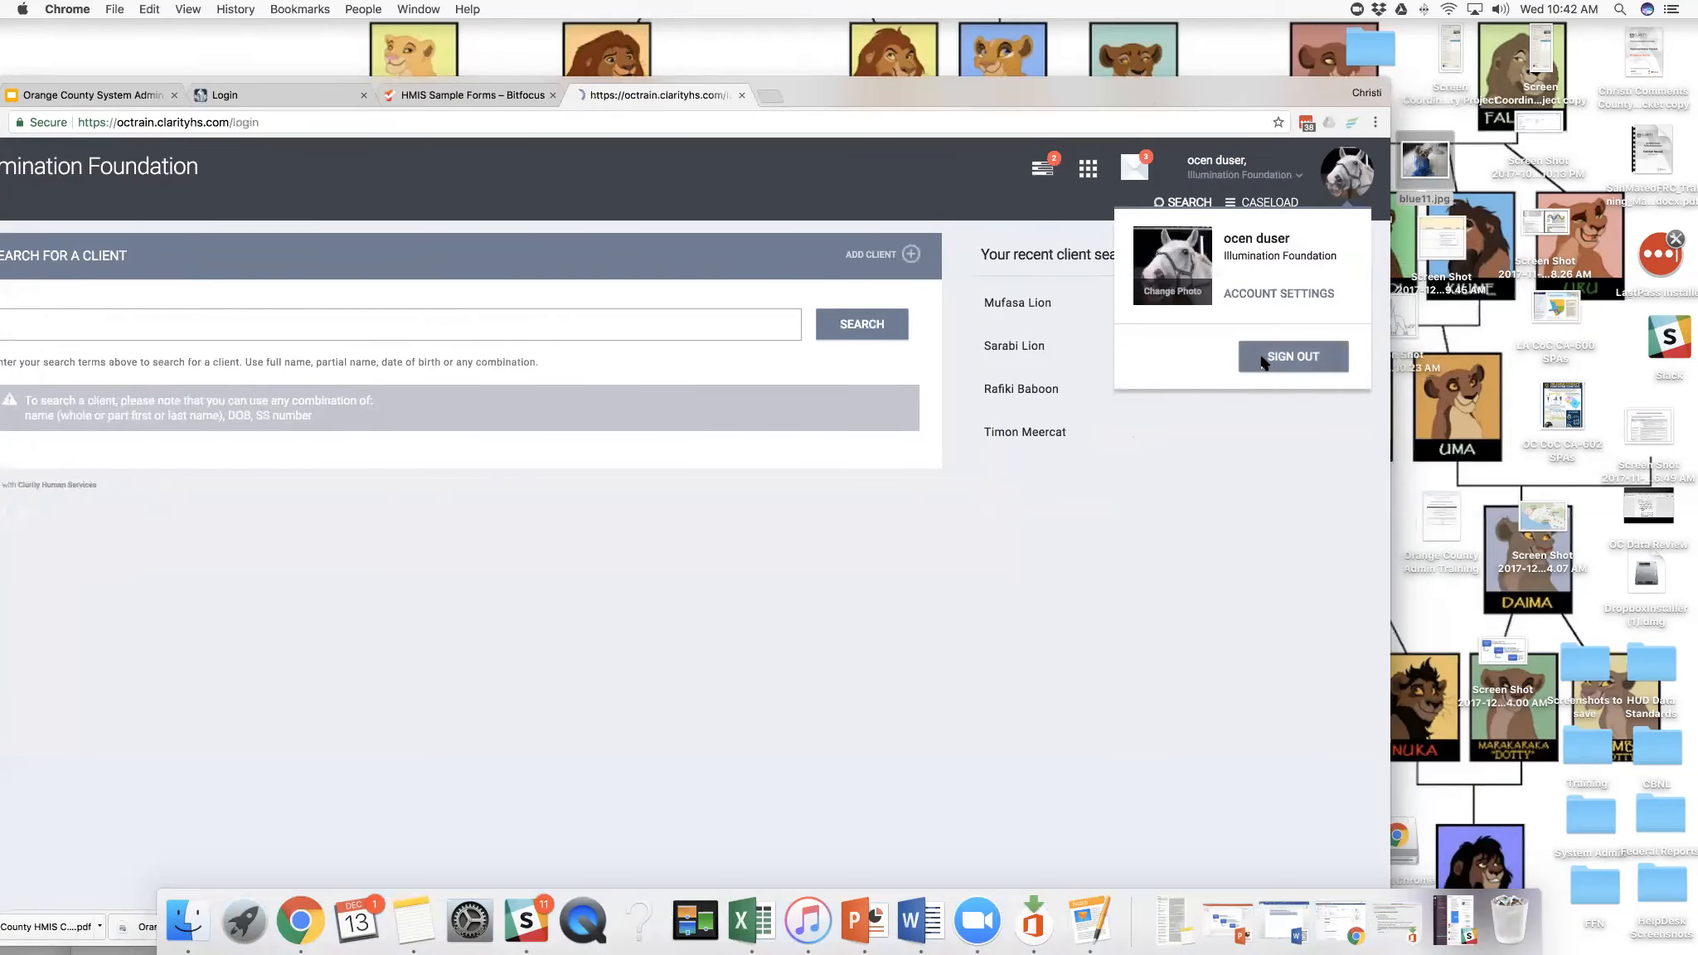
drag(1114, 96, 1164, 72)
click(623, 532)
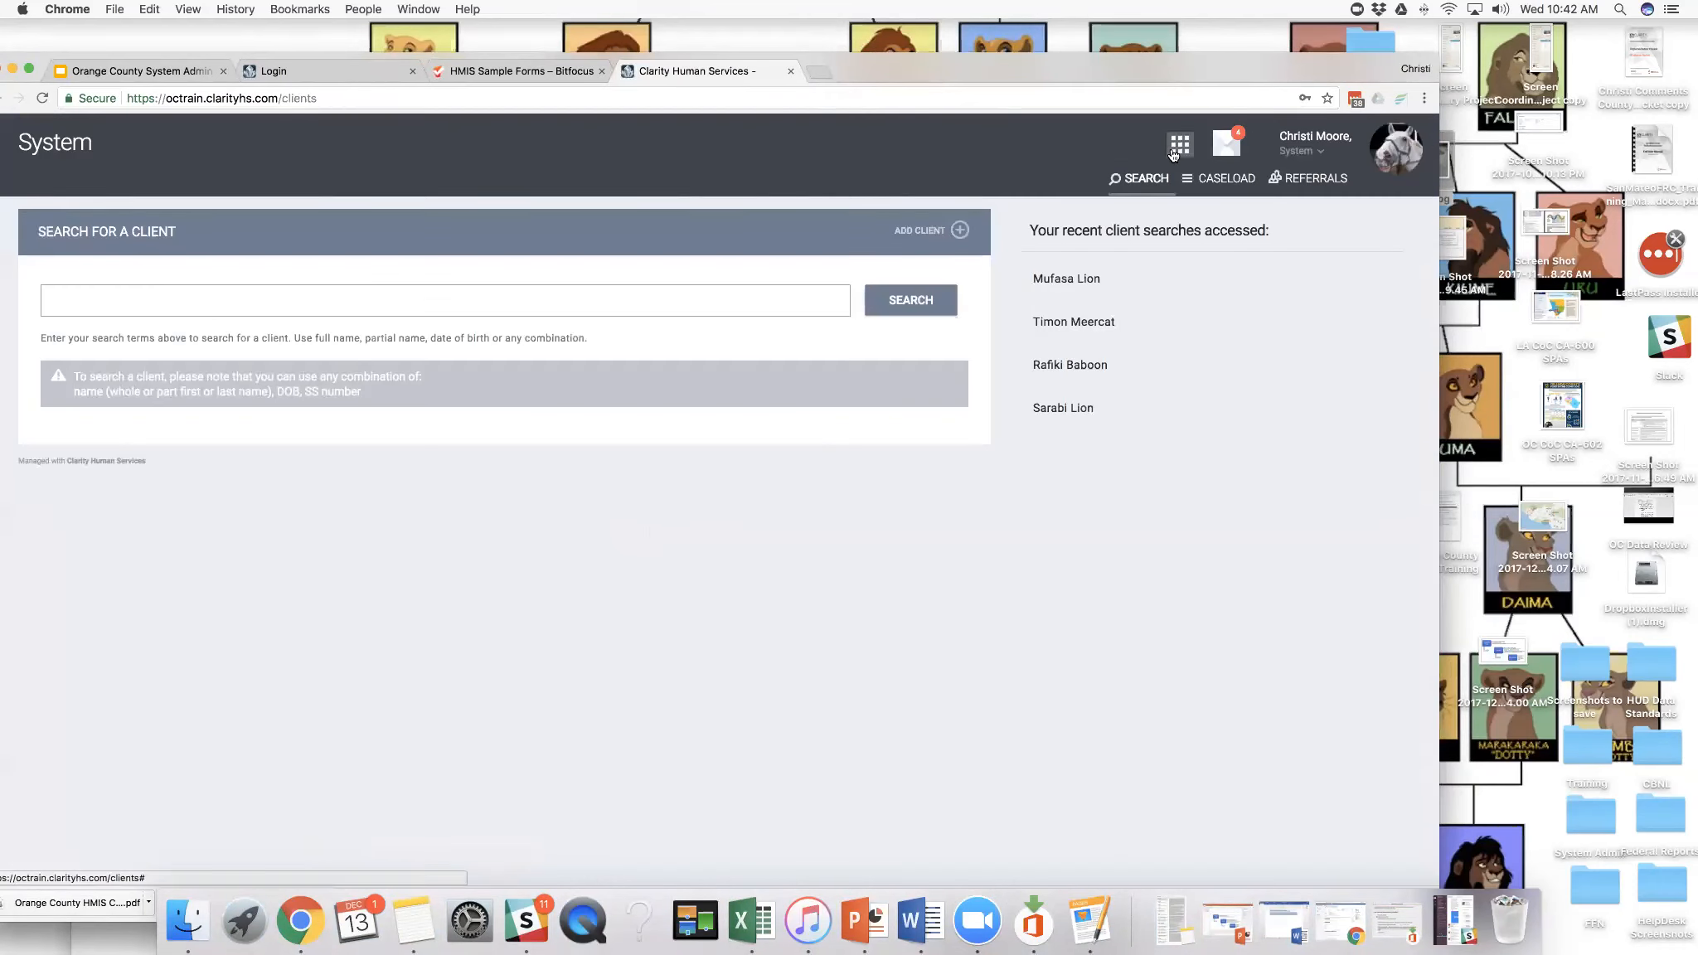
- Open the Manage area to bring up the System agency's overview
click(1172, 152)
click(1031, 217)
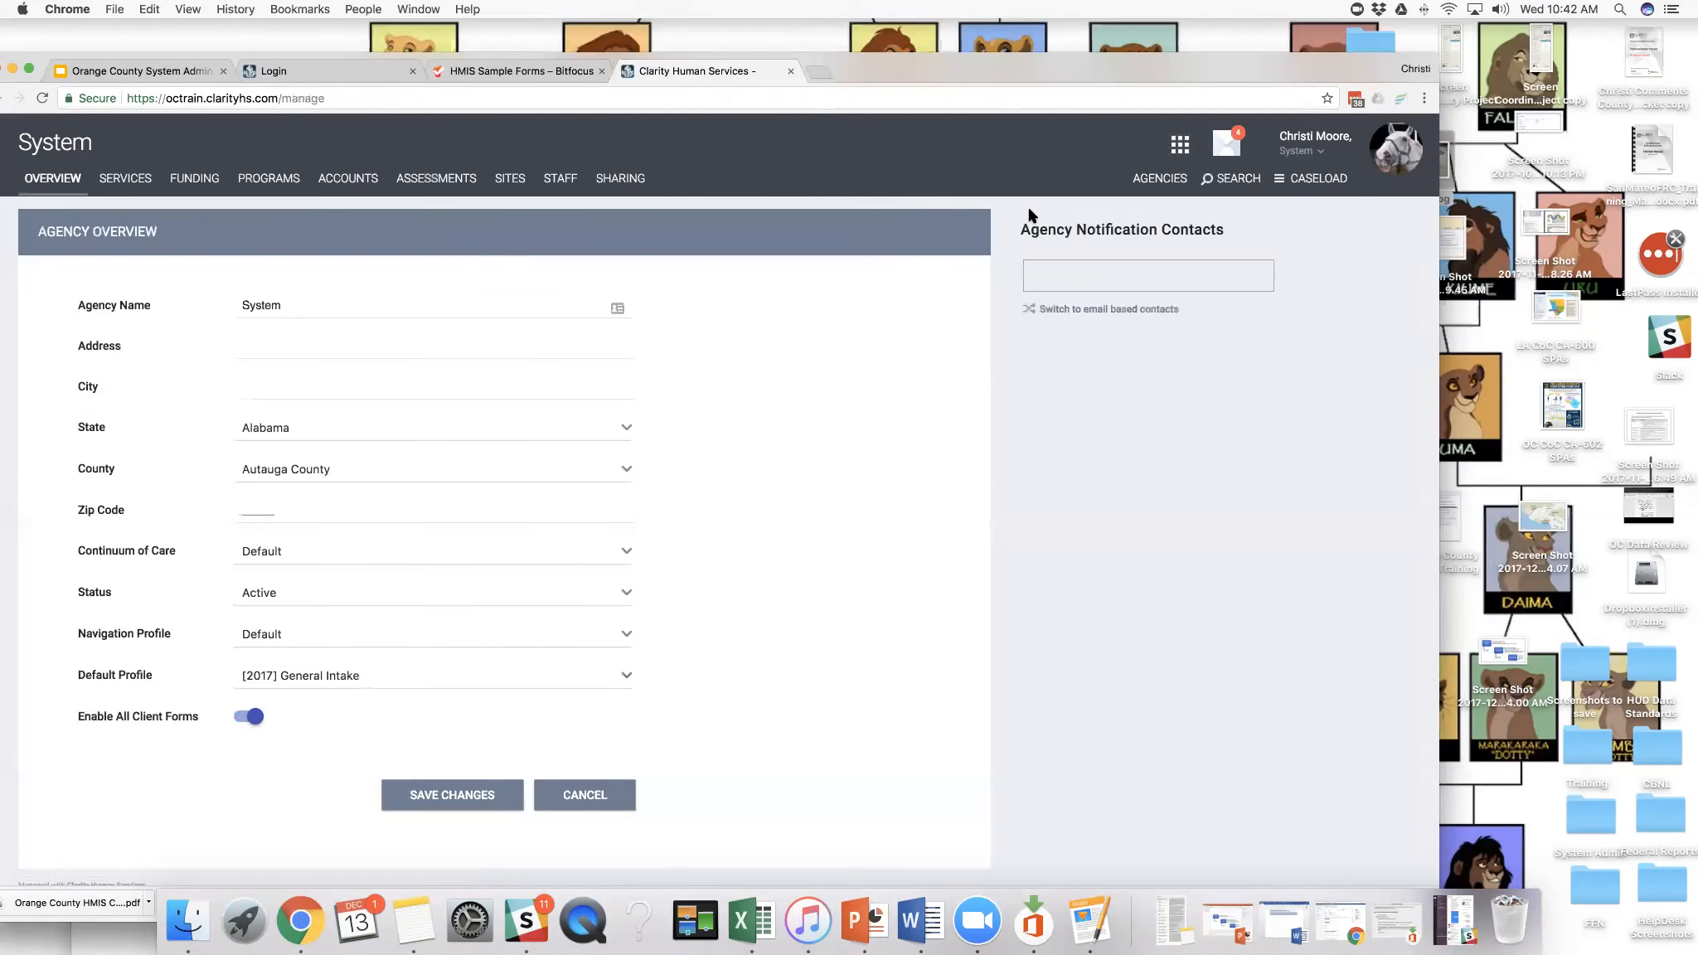
drag(1094, 65, 1114, 60)
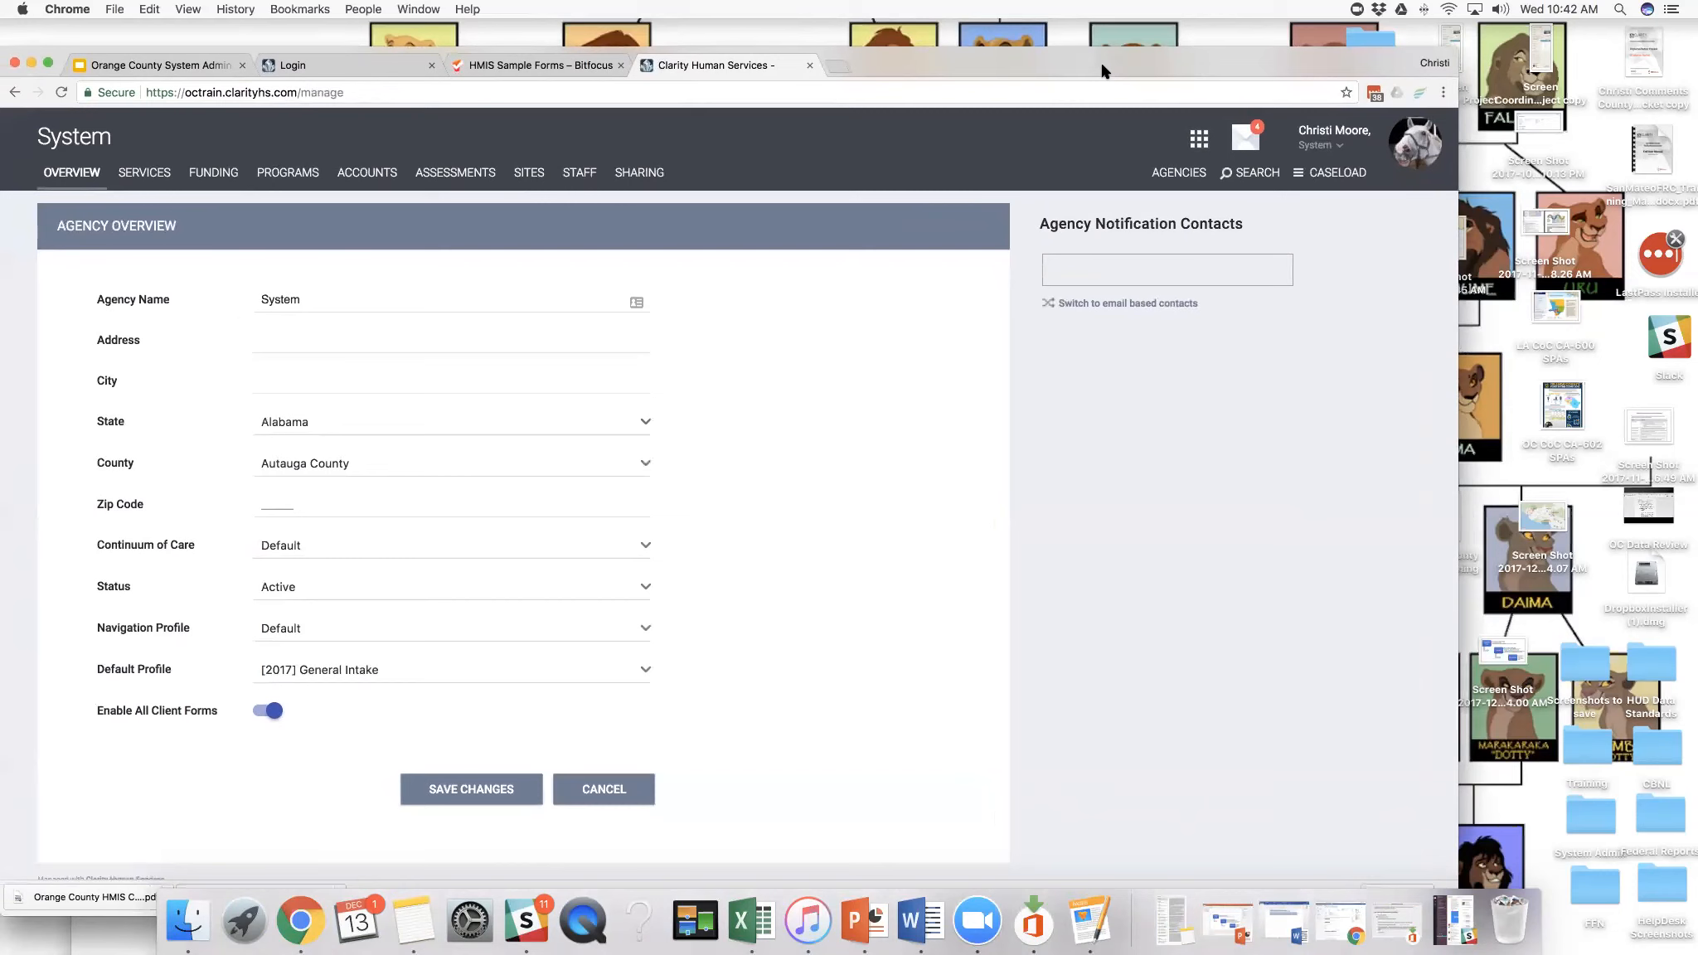
drag(1149, 70, 1173, 67)
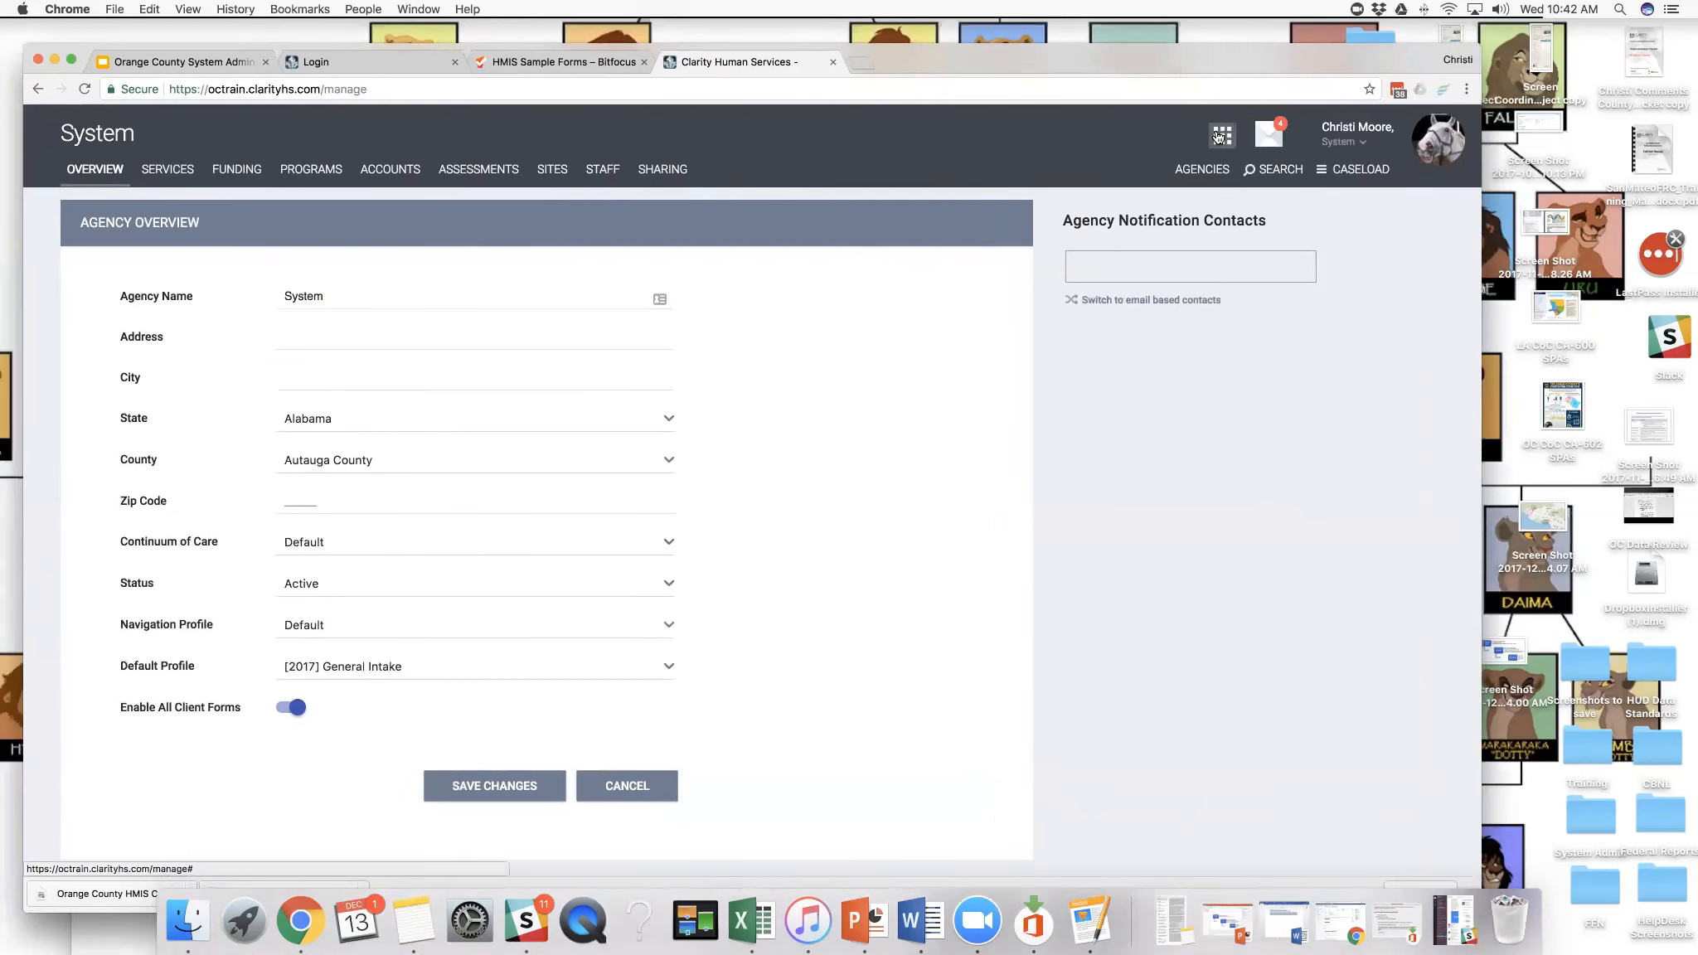
- Display the modules available to the administrator under the System agency, and close the list
click(1218, 138)
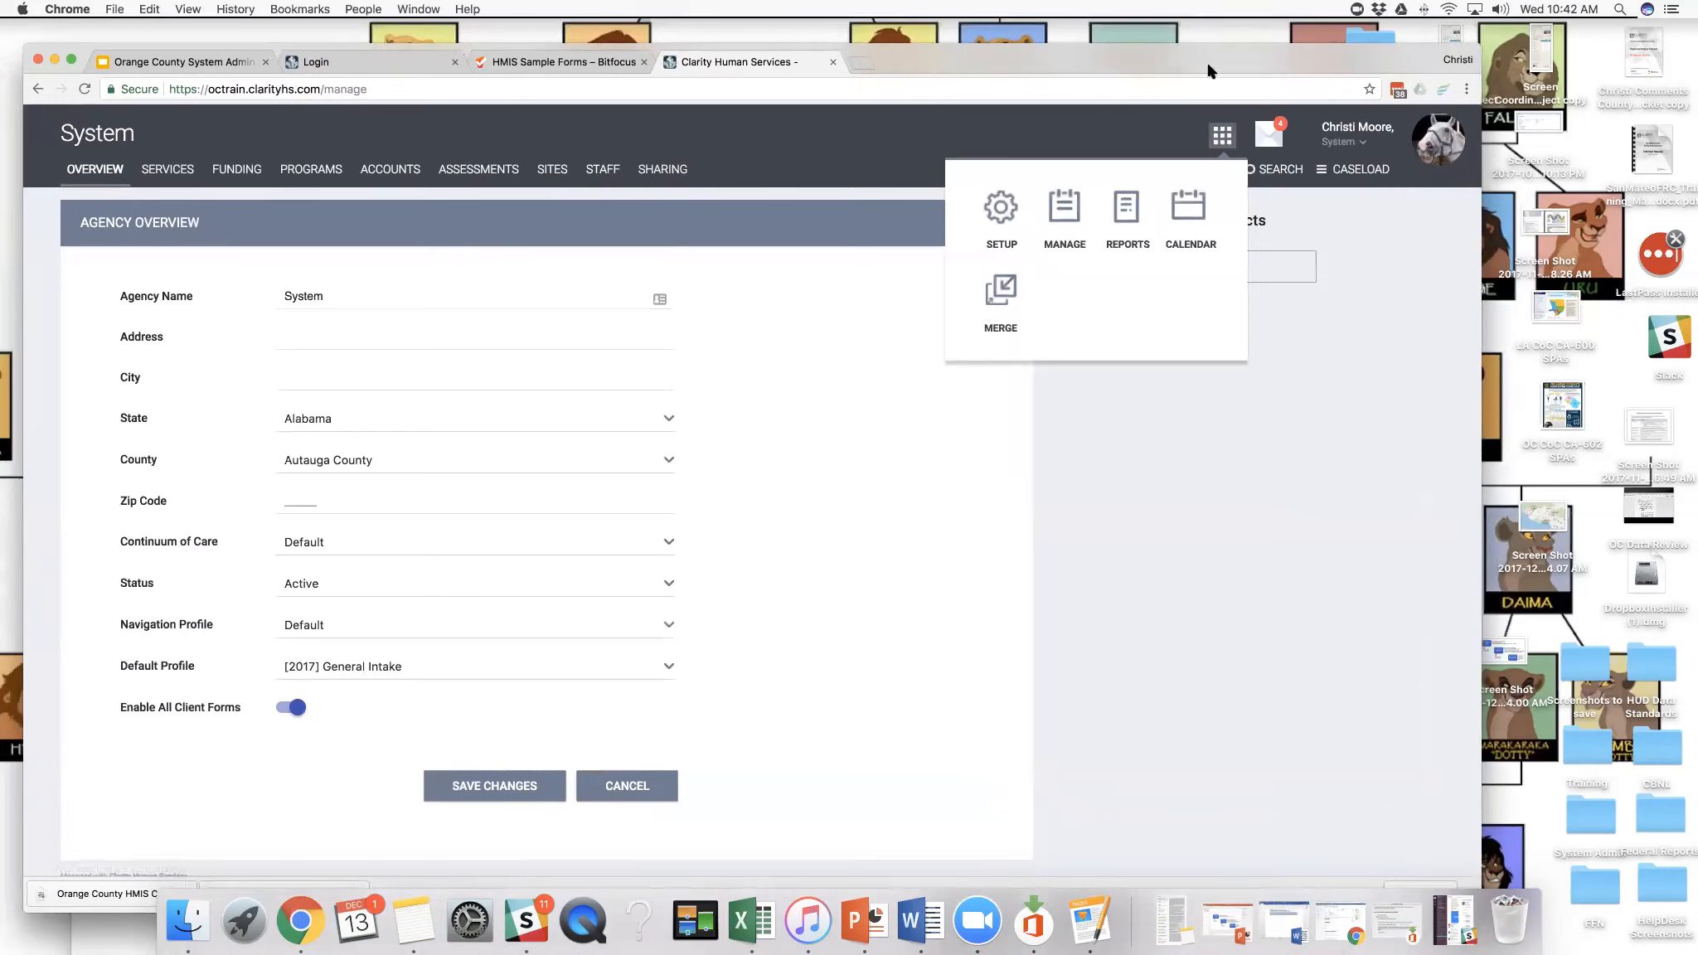
click(1223, 141)
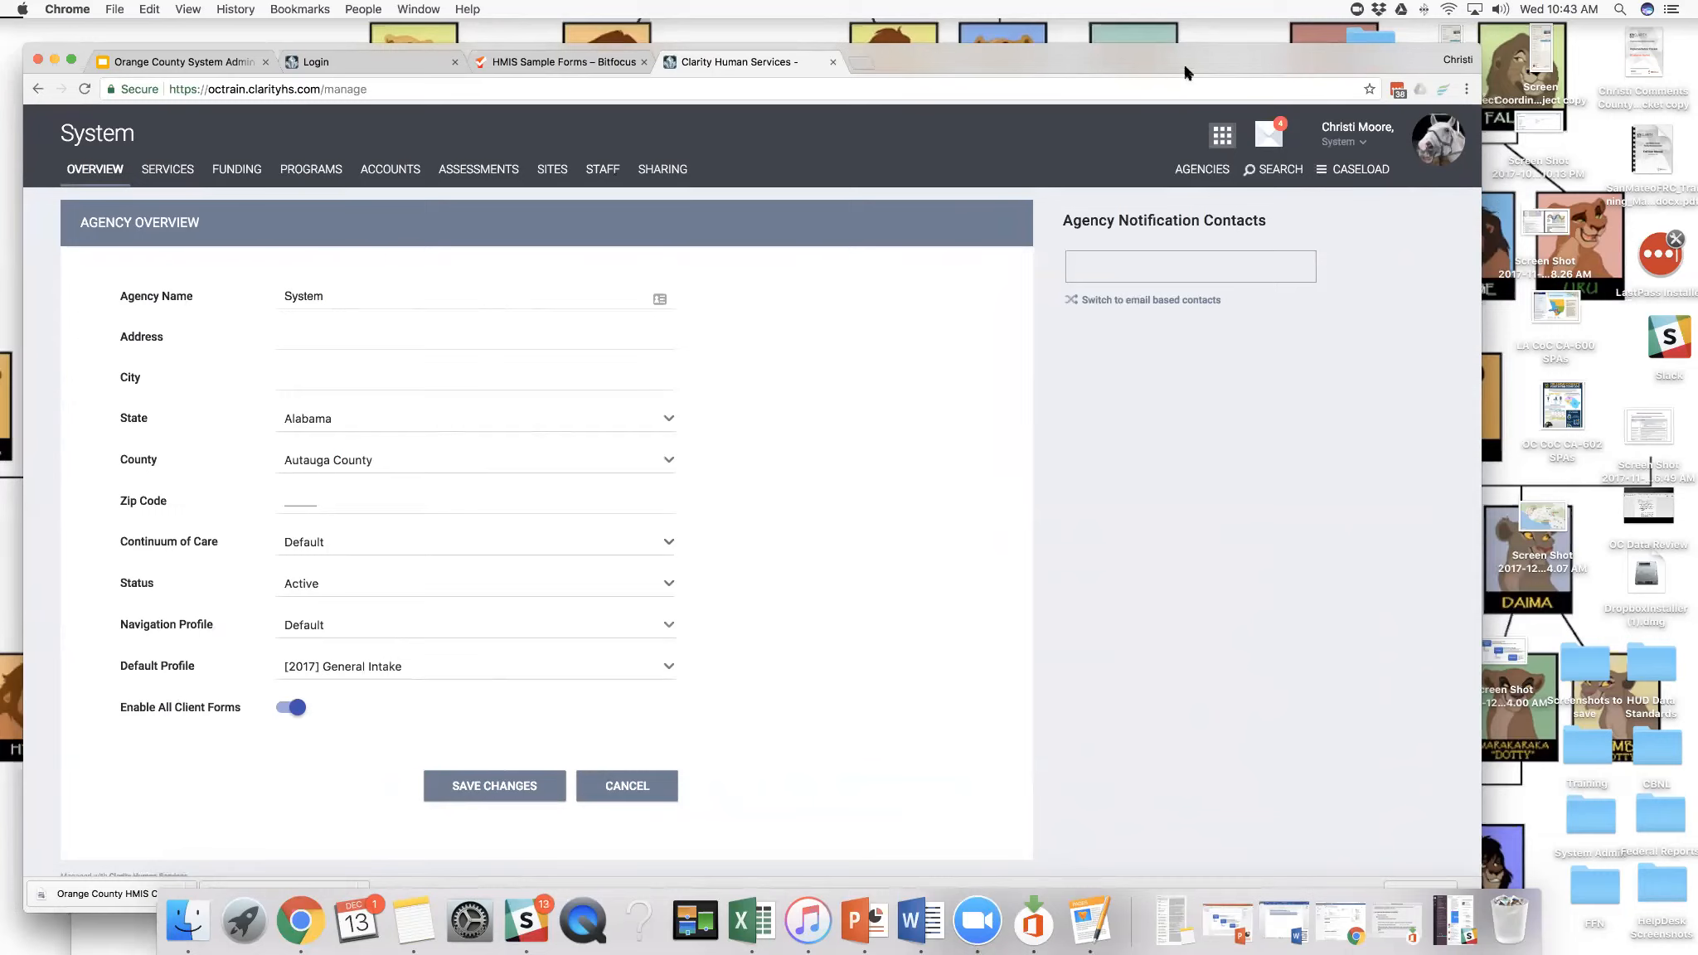
drag(1183, 60, 1194, 52)
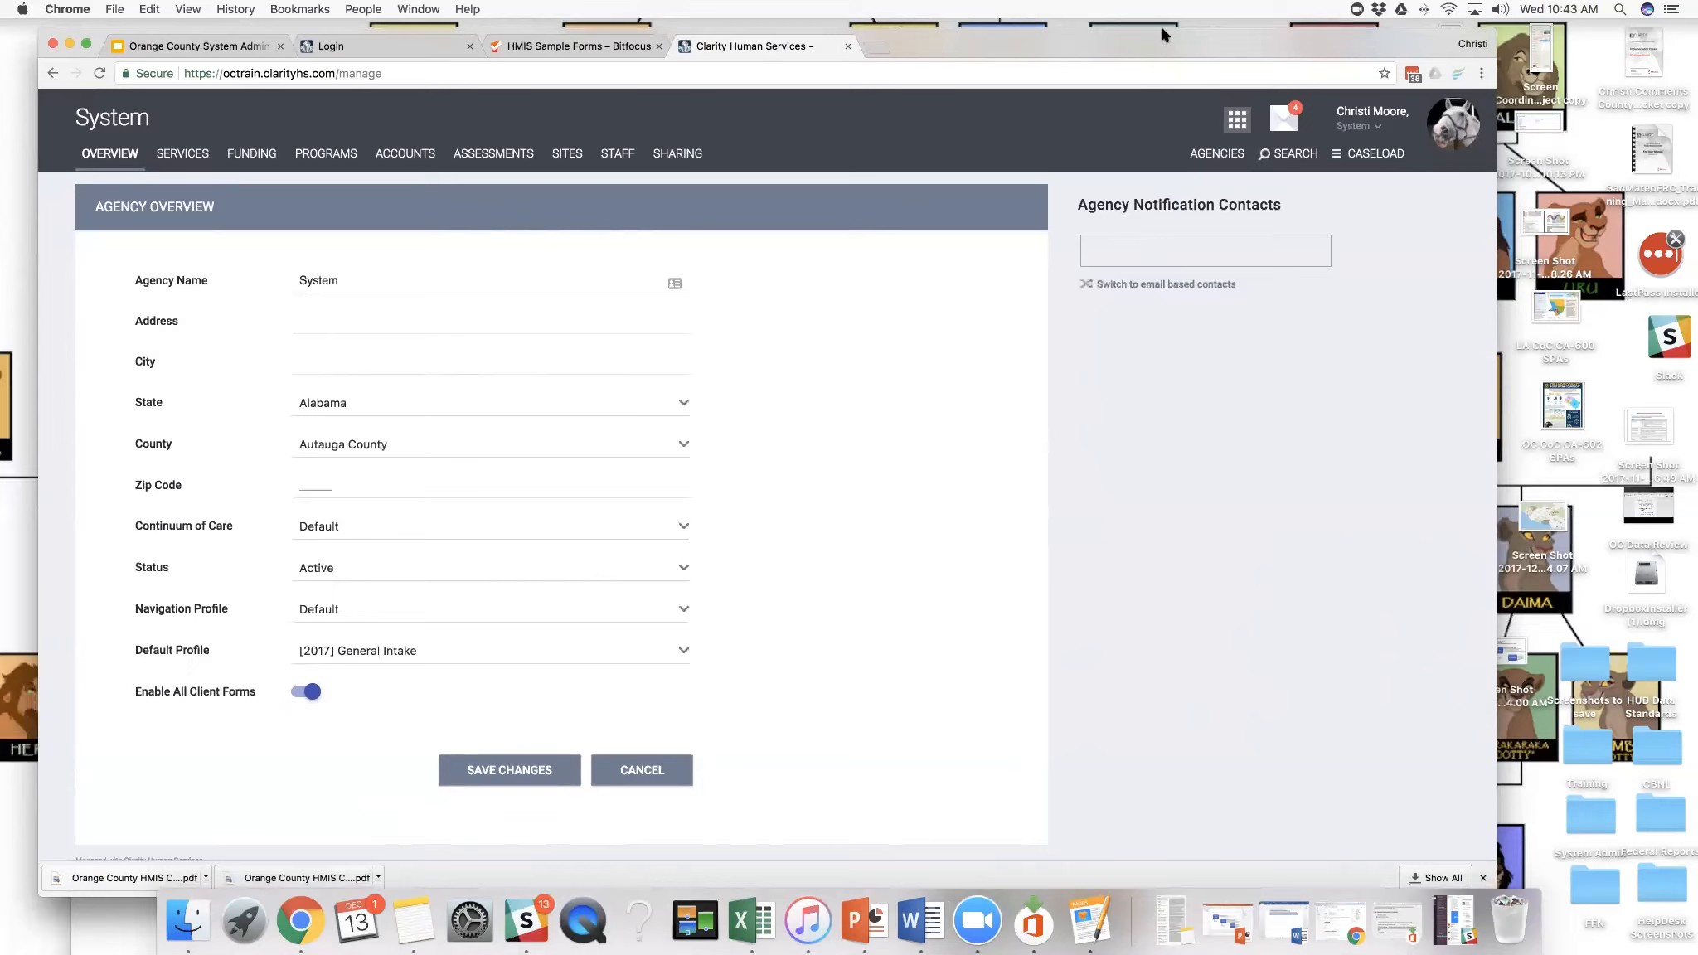
drag(1162, 27, 1160, 18)
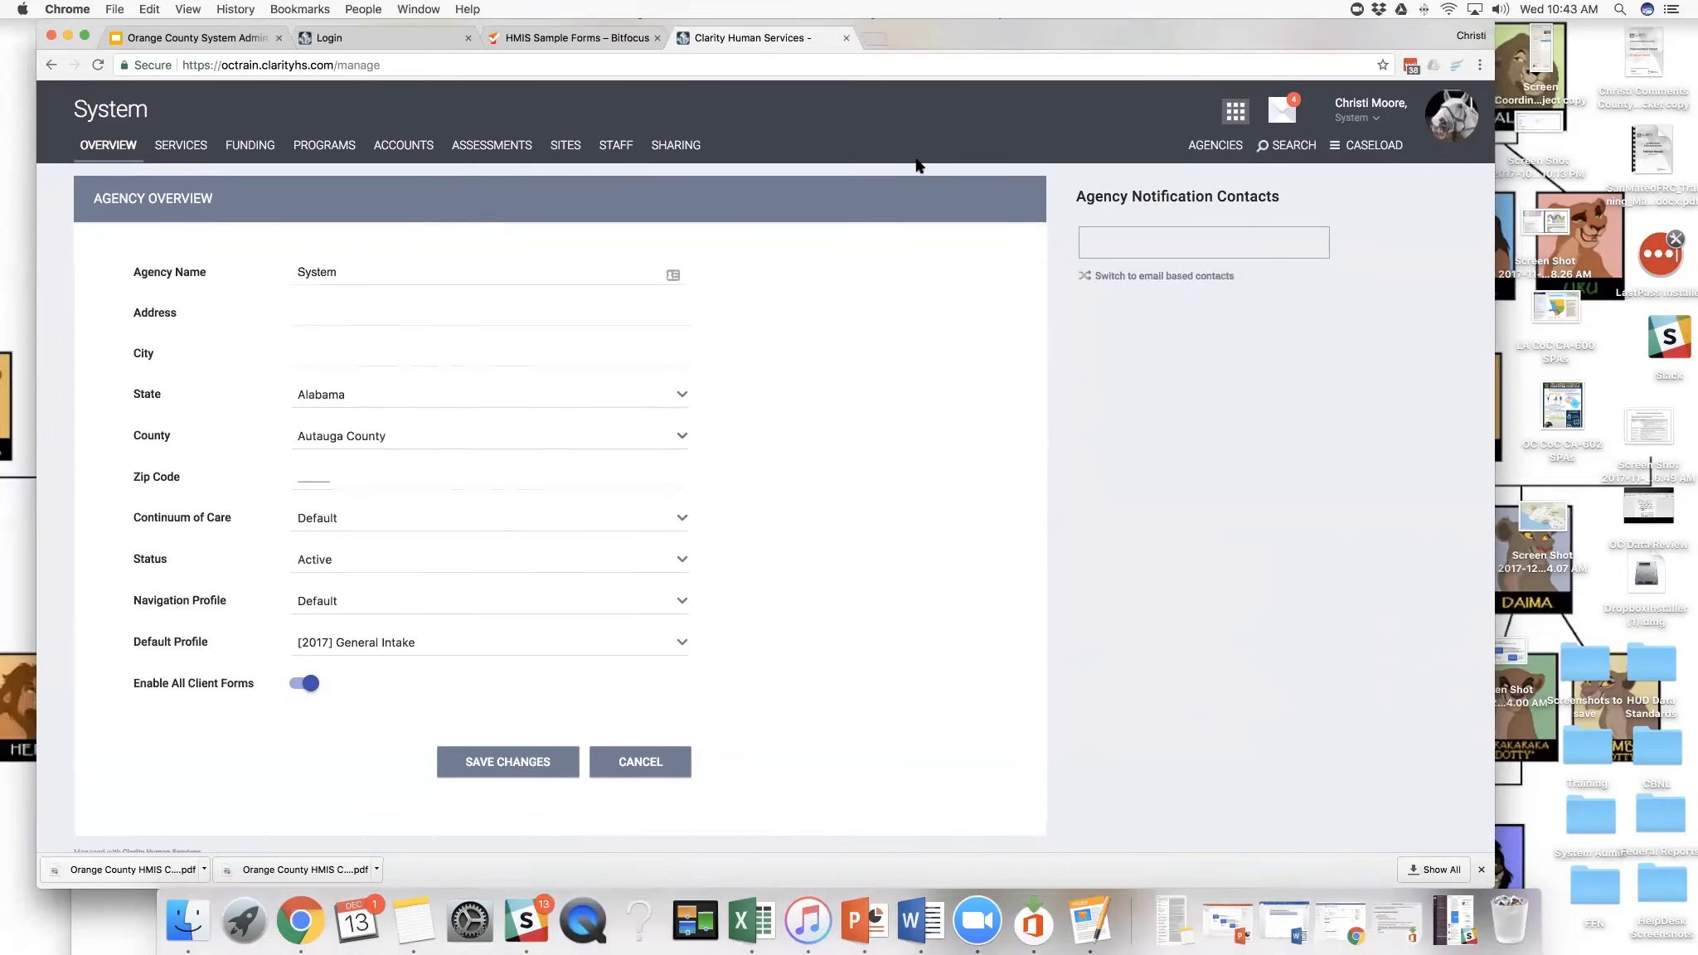